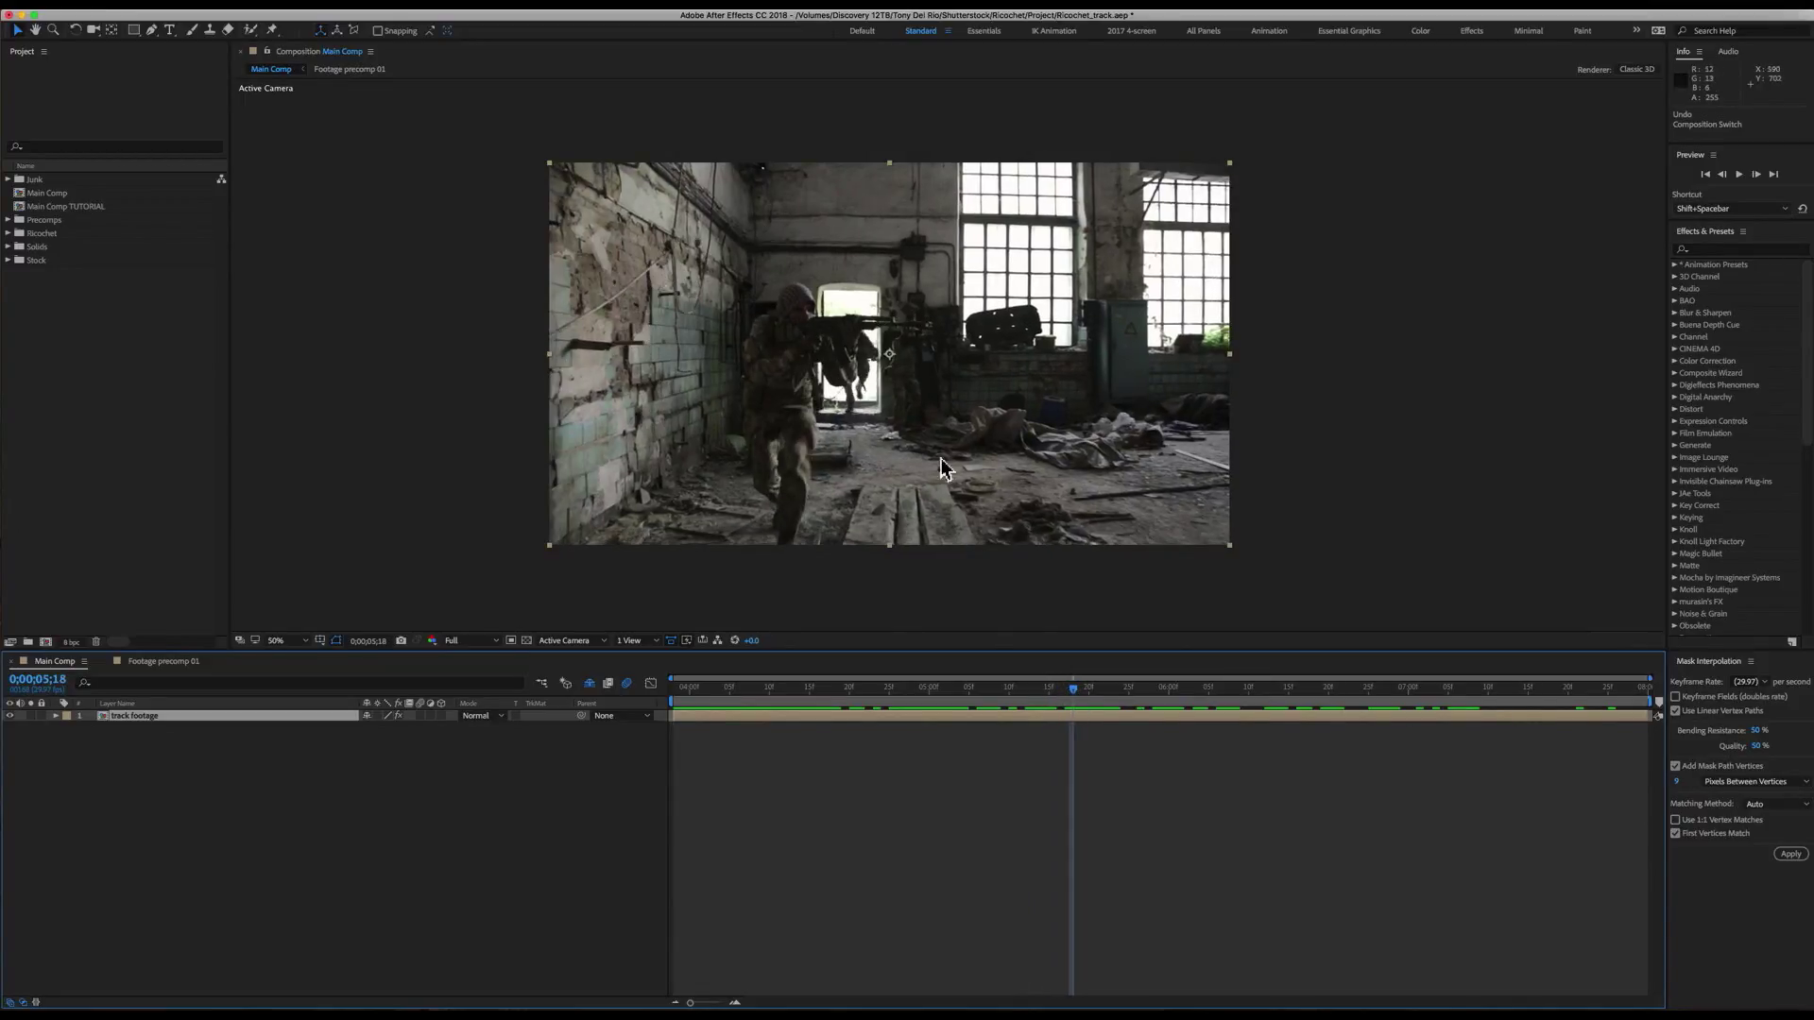
- Scrub through the footage to examine how the camera and soldiers move in the shot
drag(1082, 689, 914, 683)
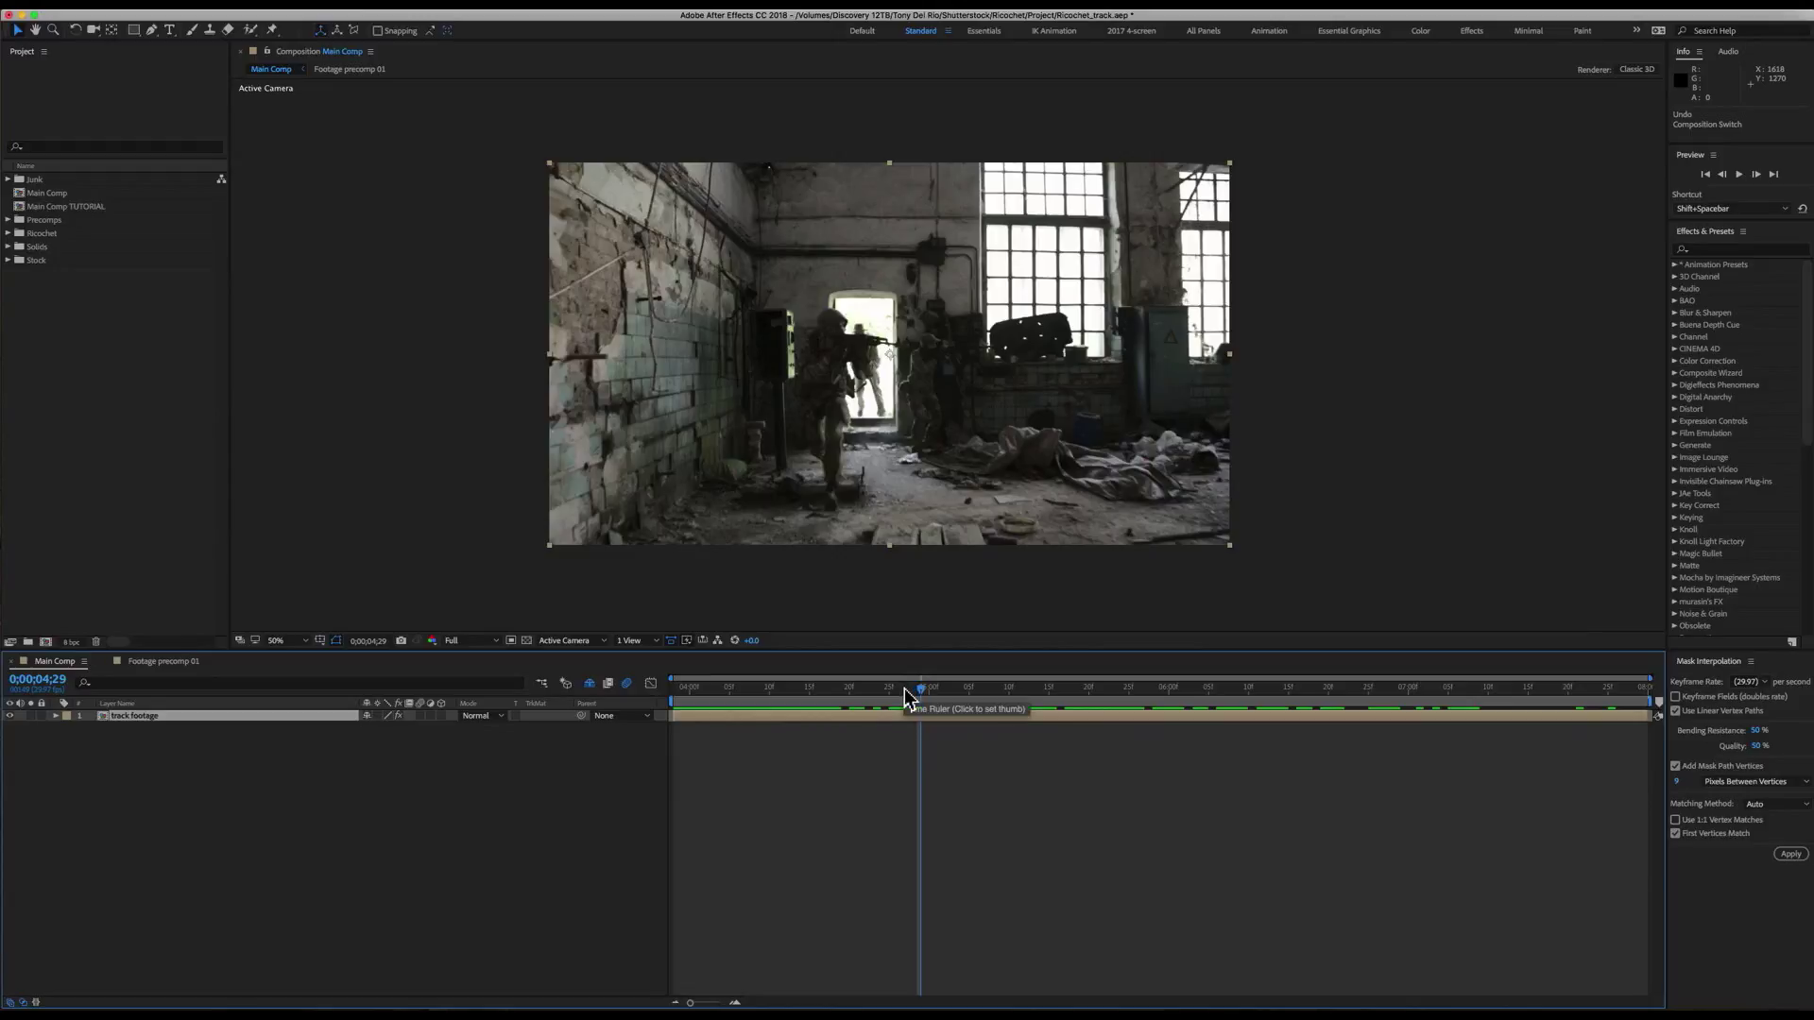
drag(915, 699, 1160, 690)
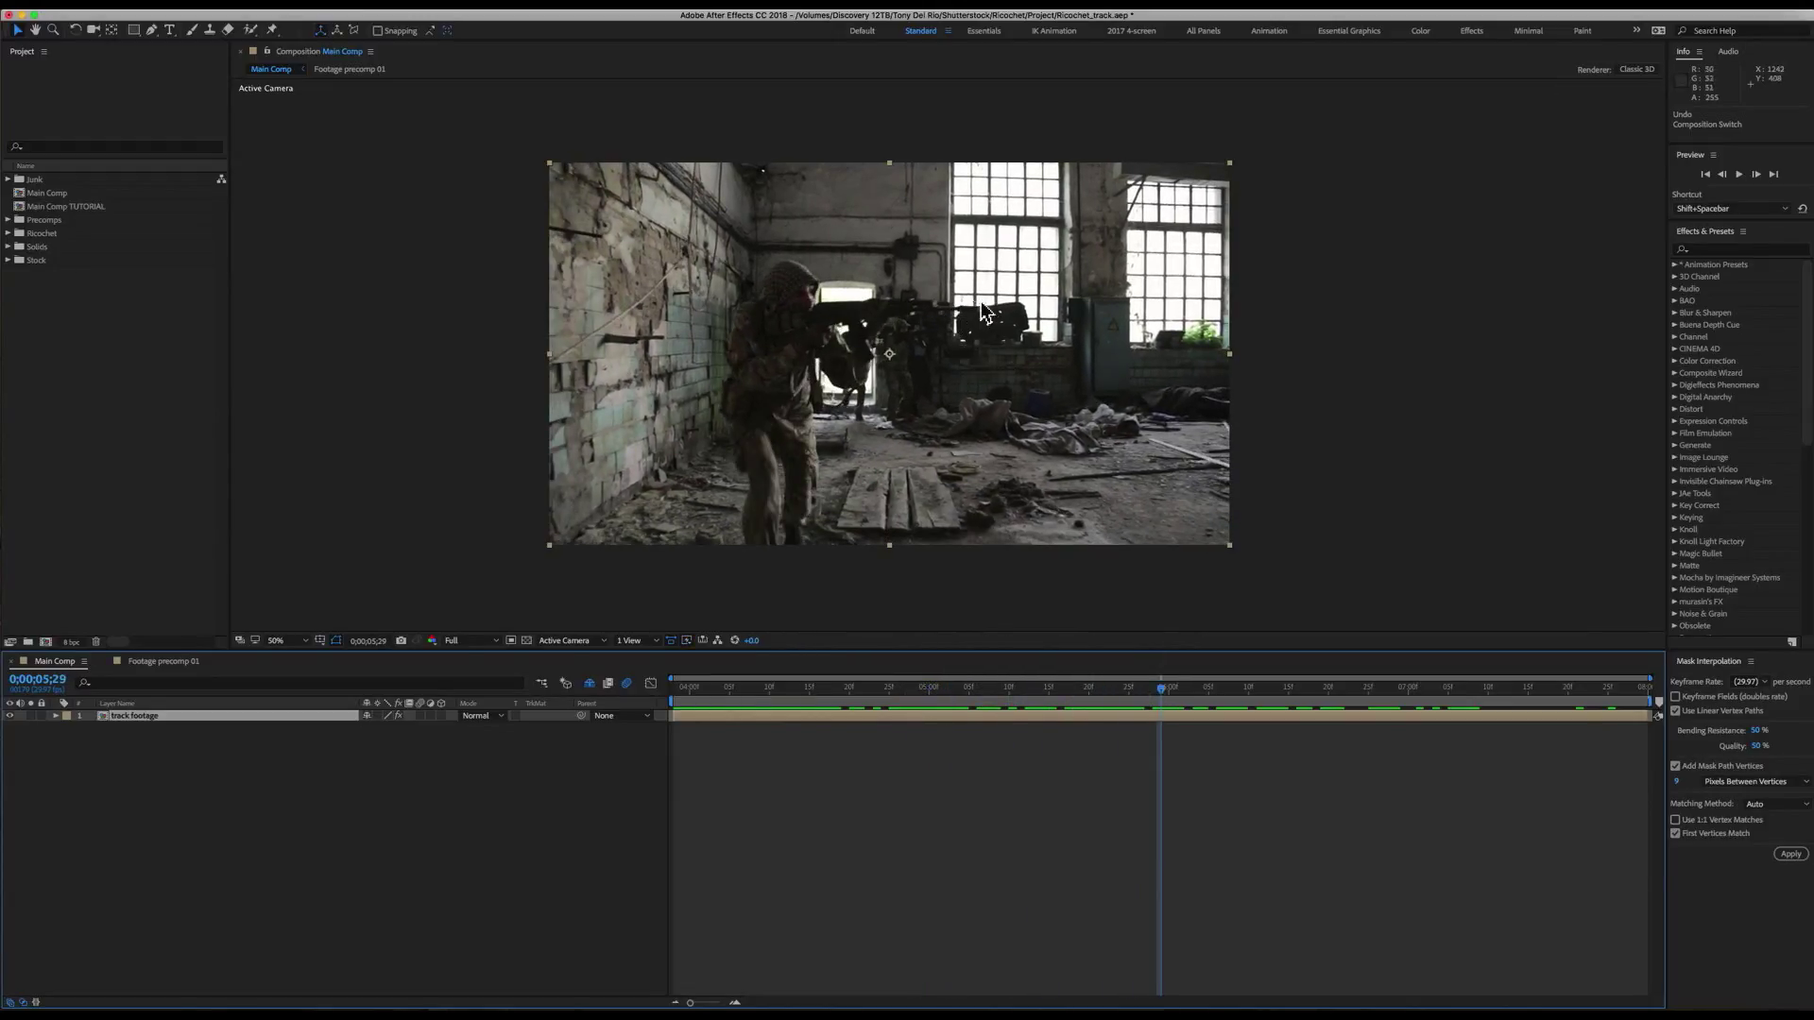
drag(1169, 697, 1128, 685)
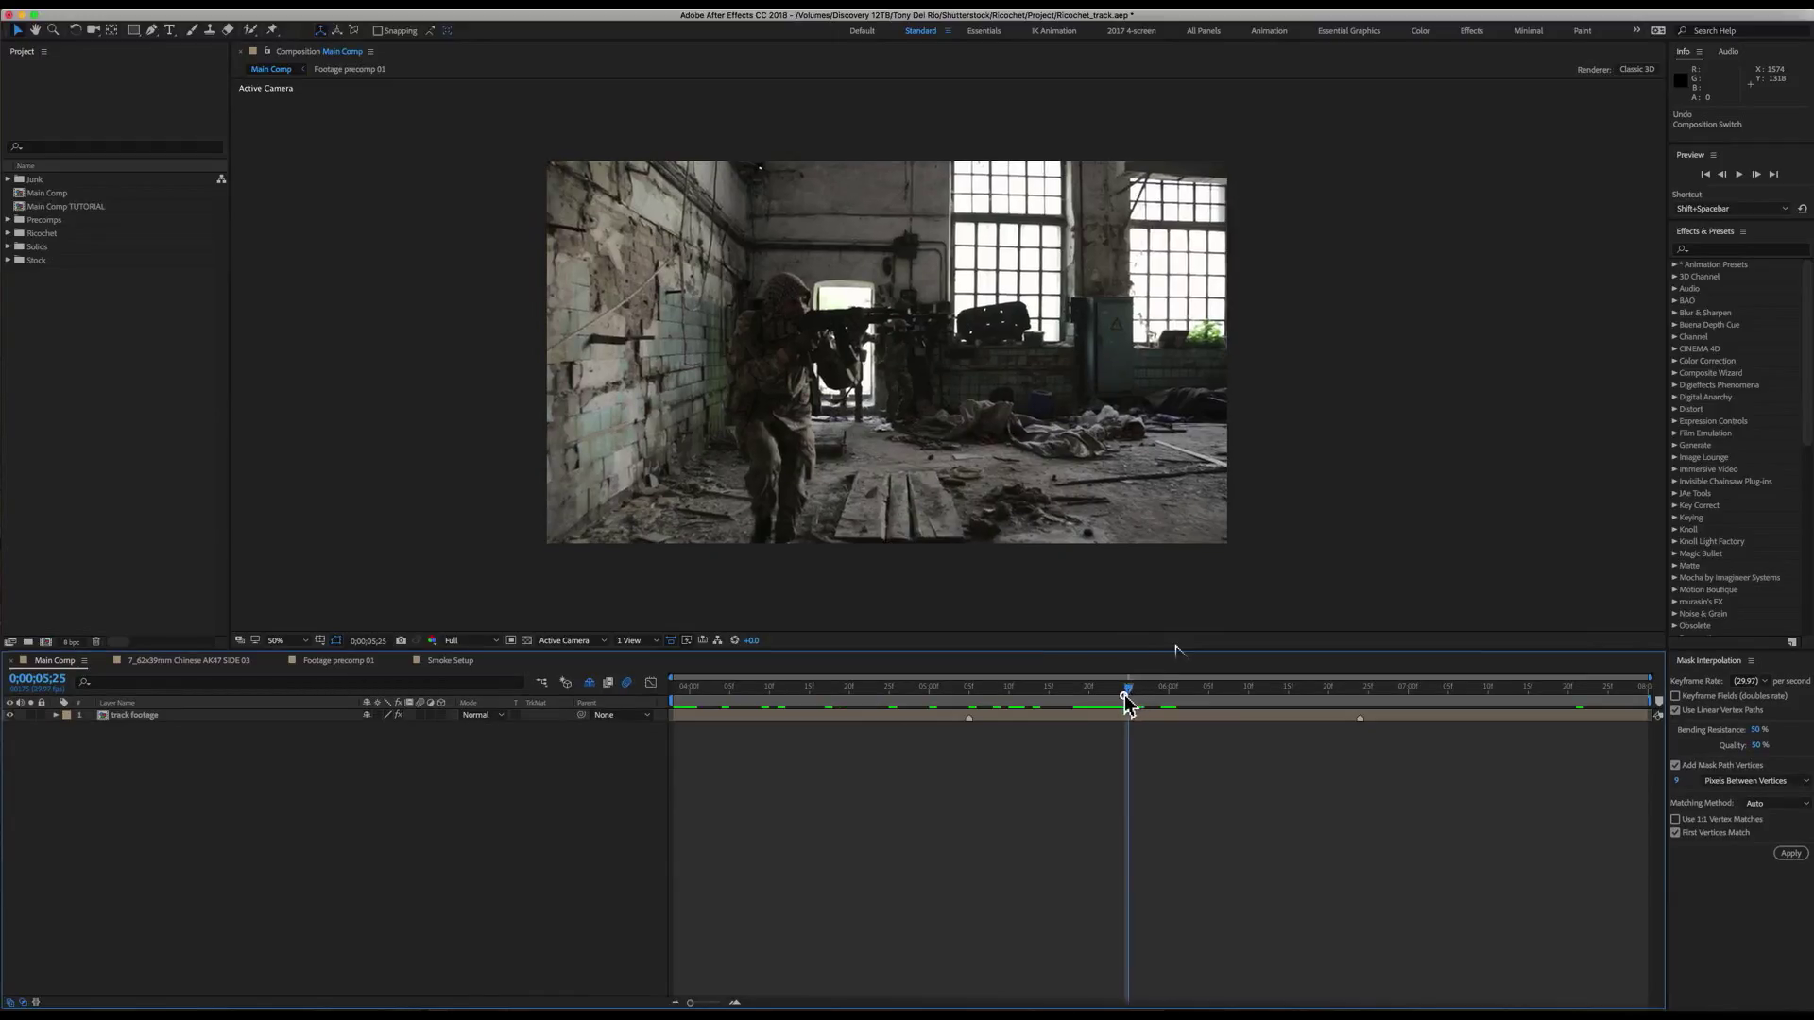
drag(1127, 704, 589, 695)
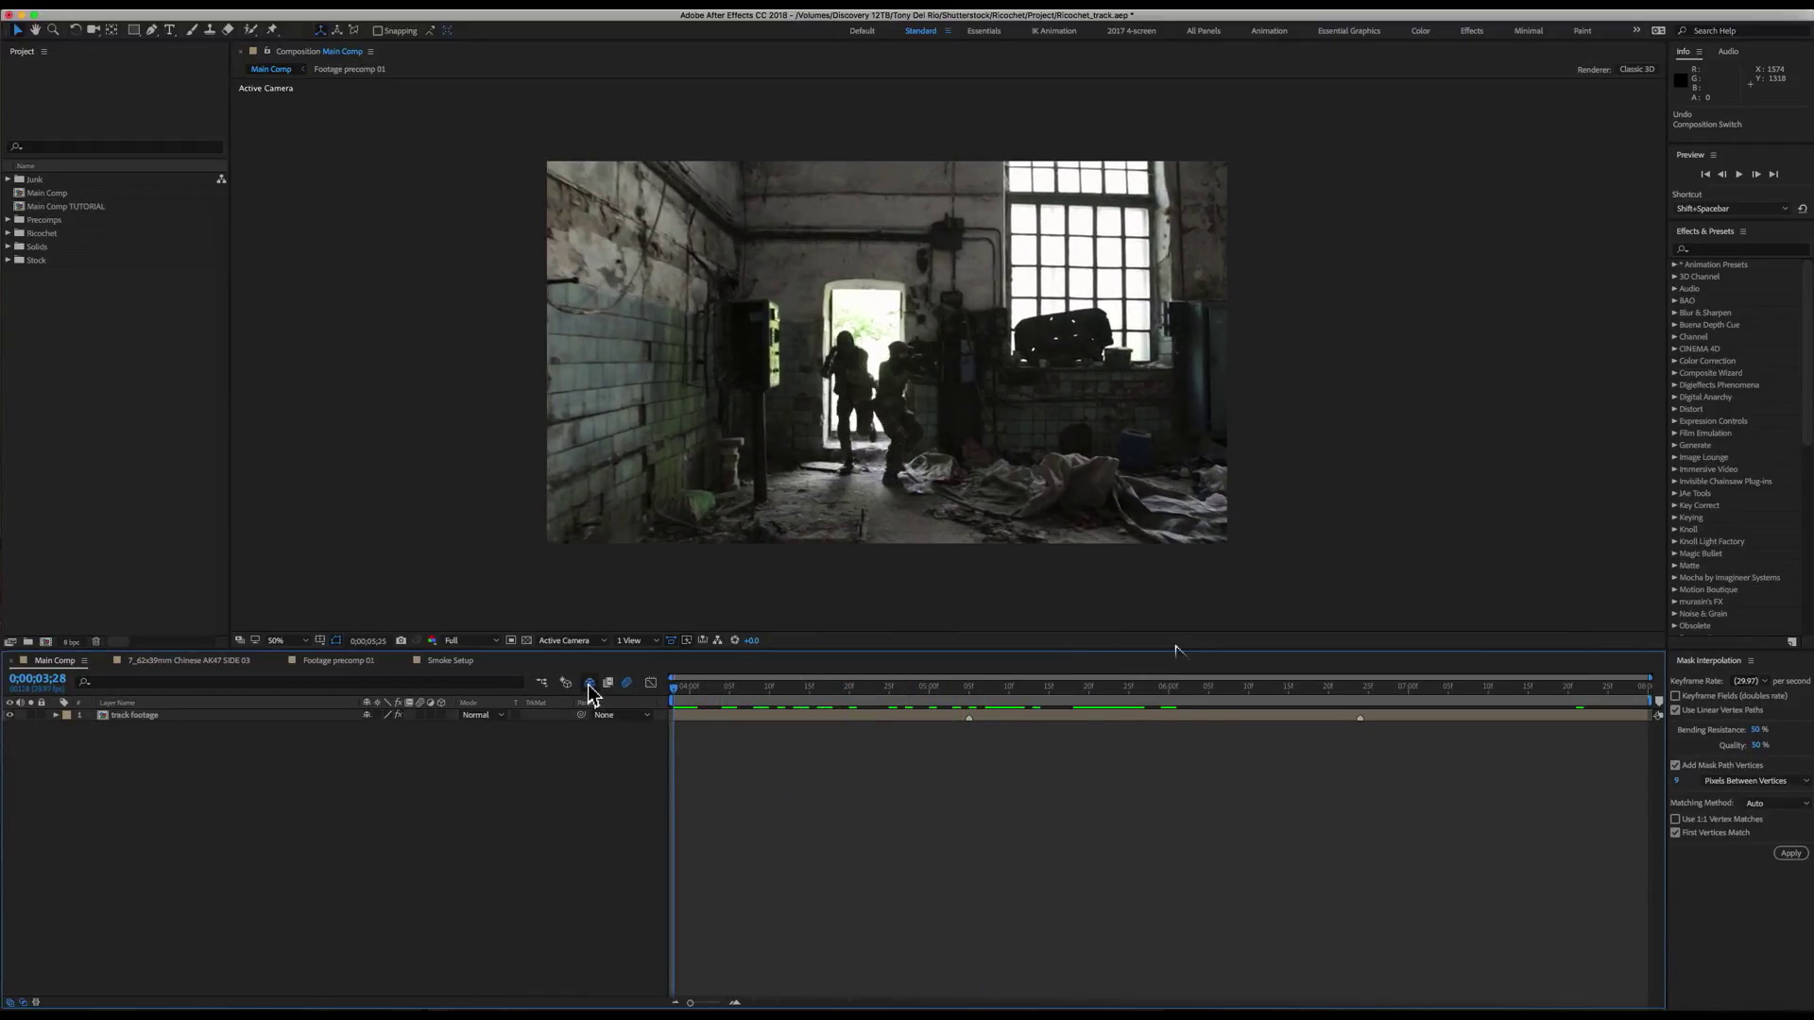
- Reveal the shy layers and turn on visibility for the 3D Tracker Camera and Track Solid 1
click(588, 684)
click(178, 795)
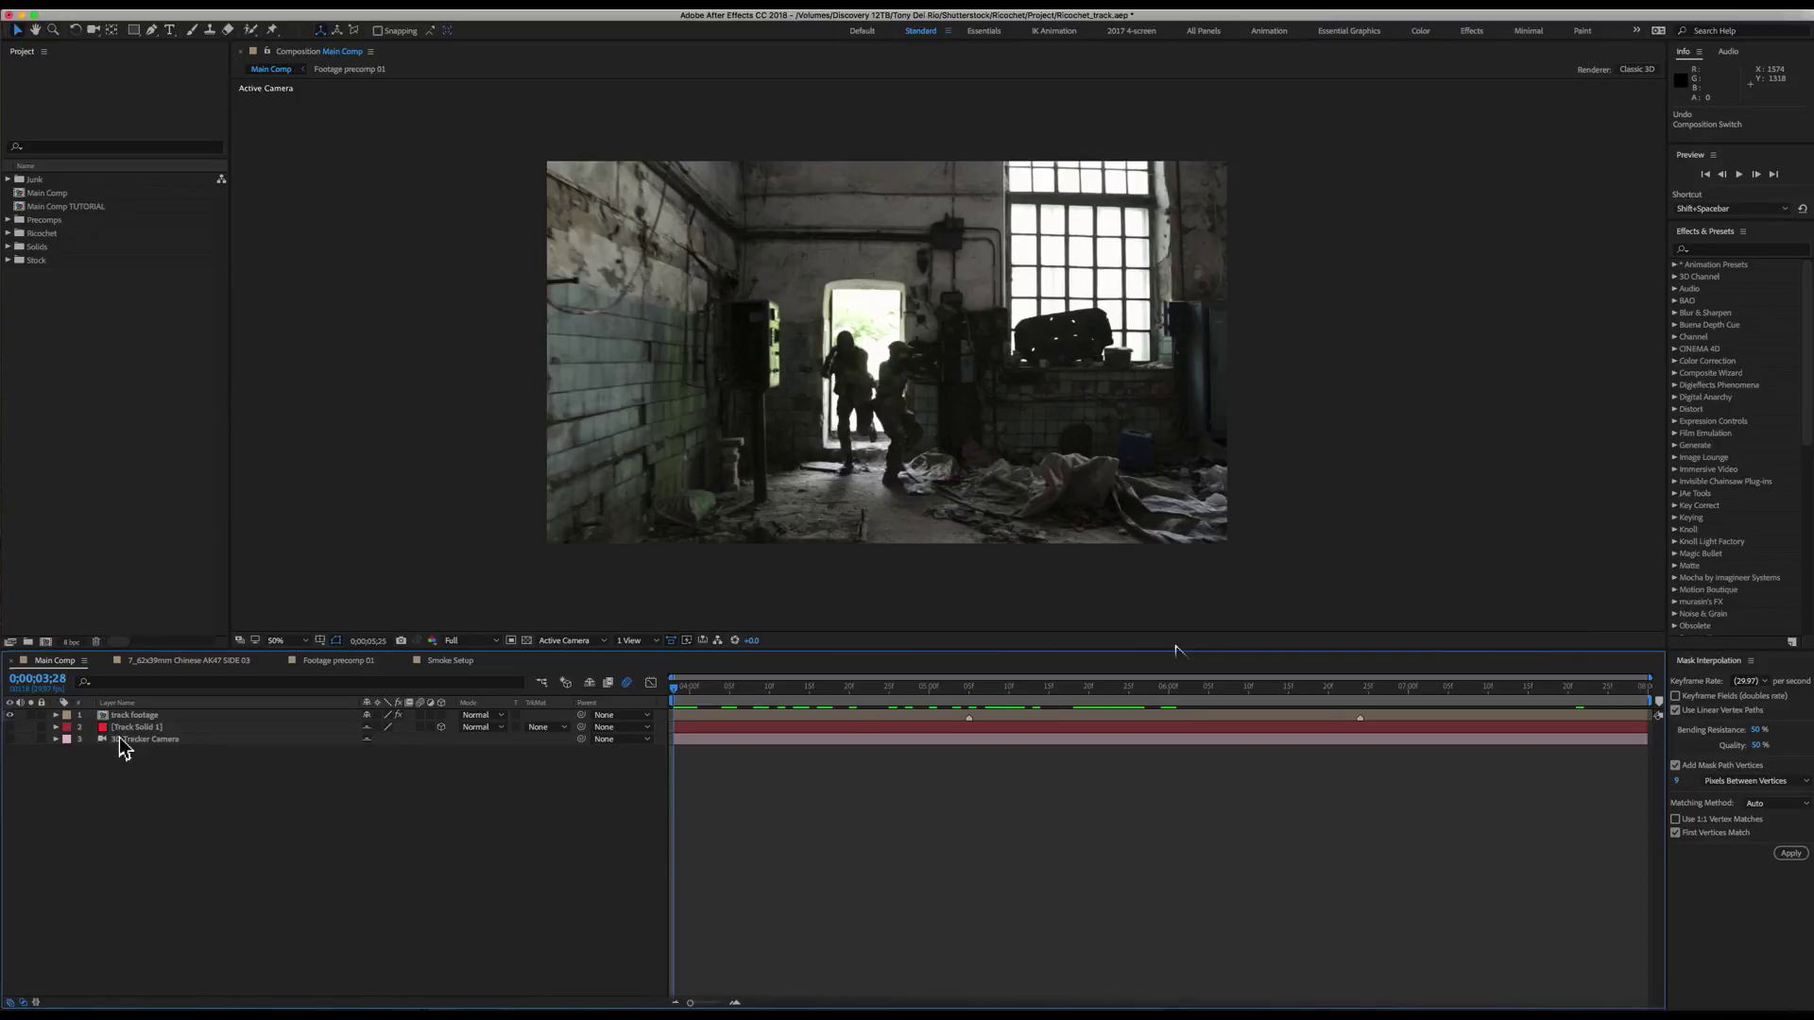
click(123, 740)
click(15, 741)
click(154, 728)
click(10, 727)
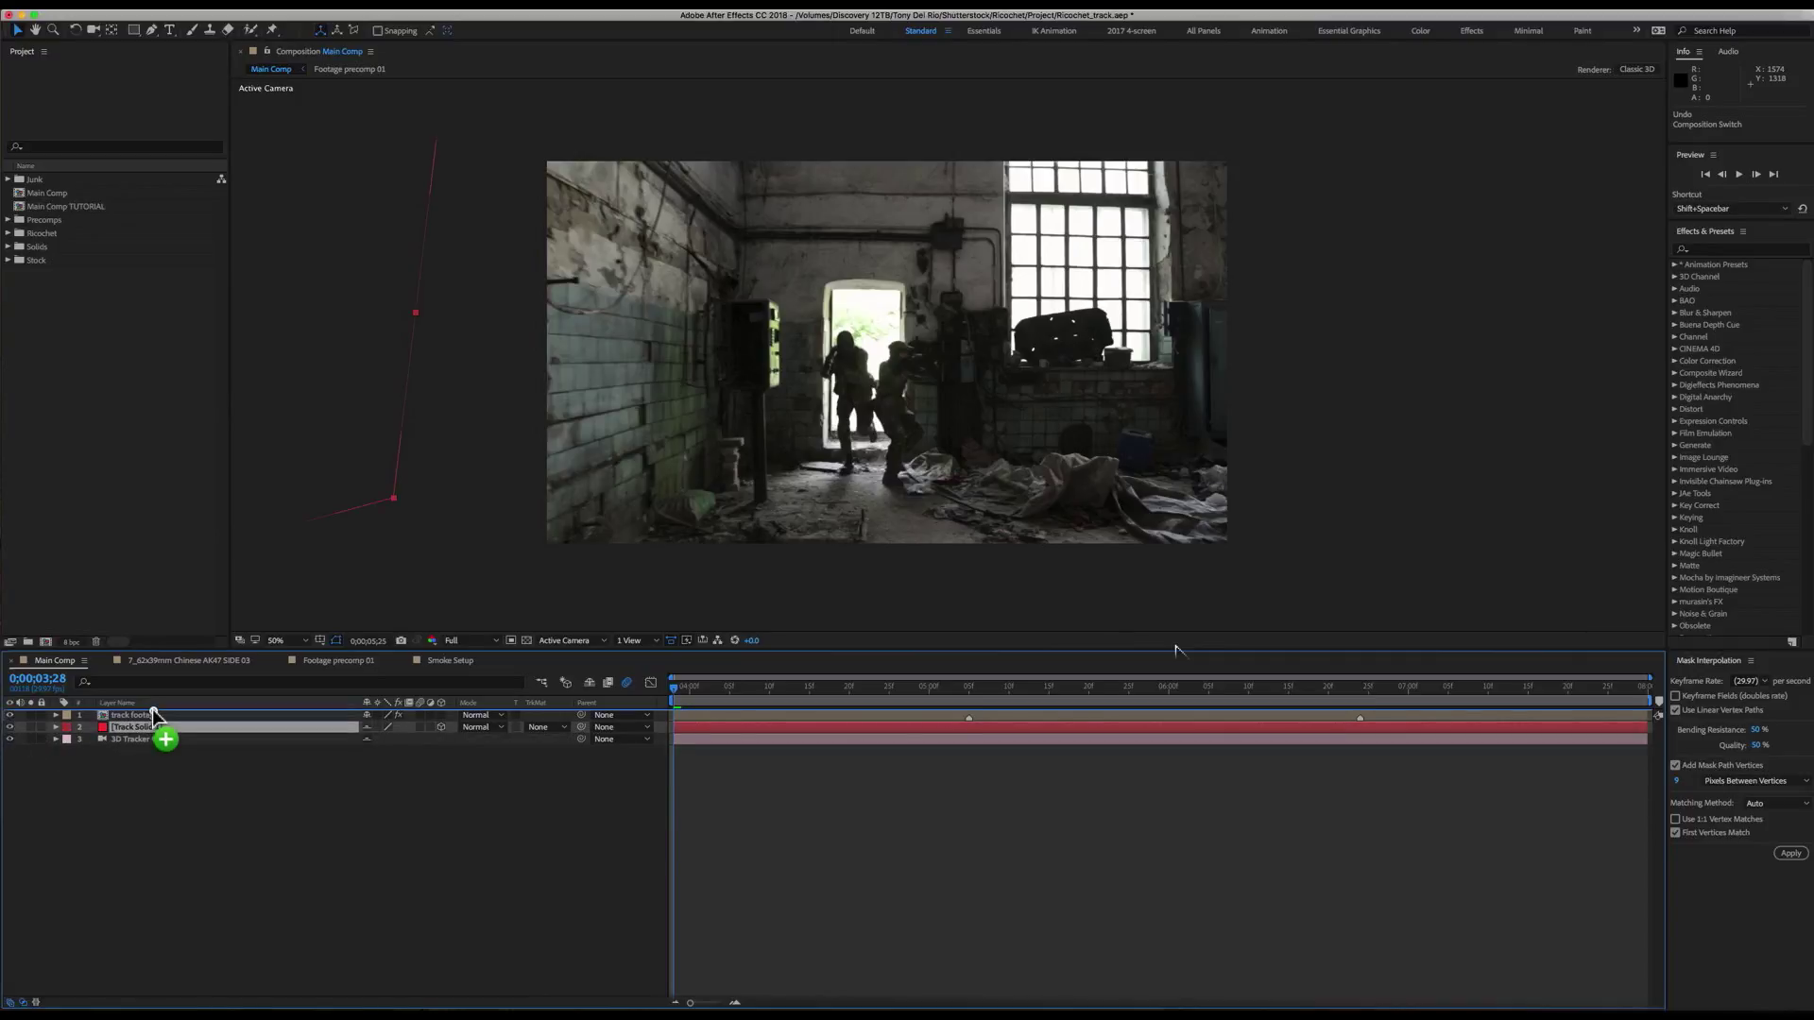
- Place Track Solid 1 above the footage, check it at 0;00;06;01, move it back below, and return to the composition's start
drag(166, 733, 1178, 701)
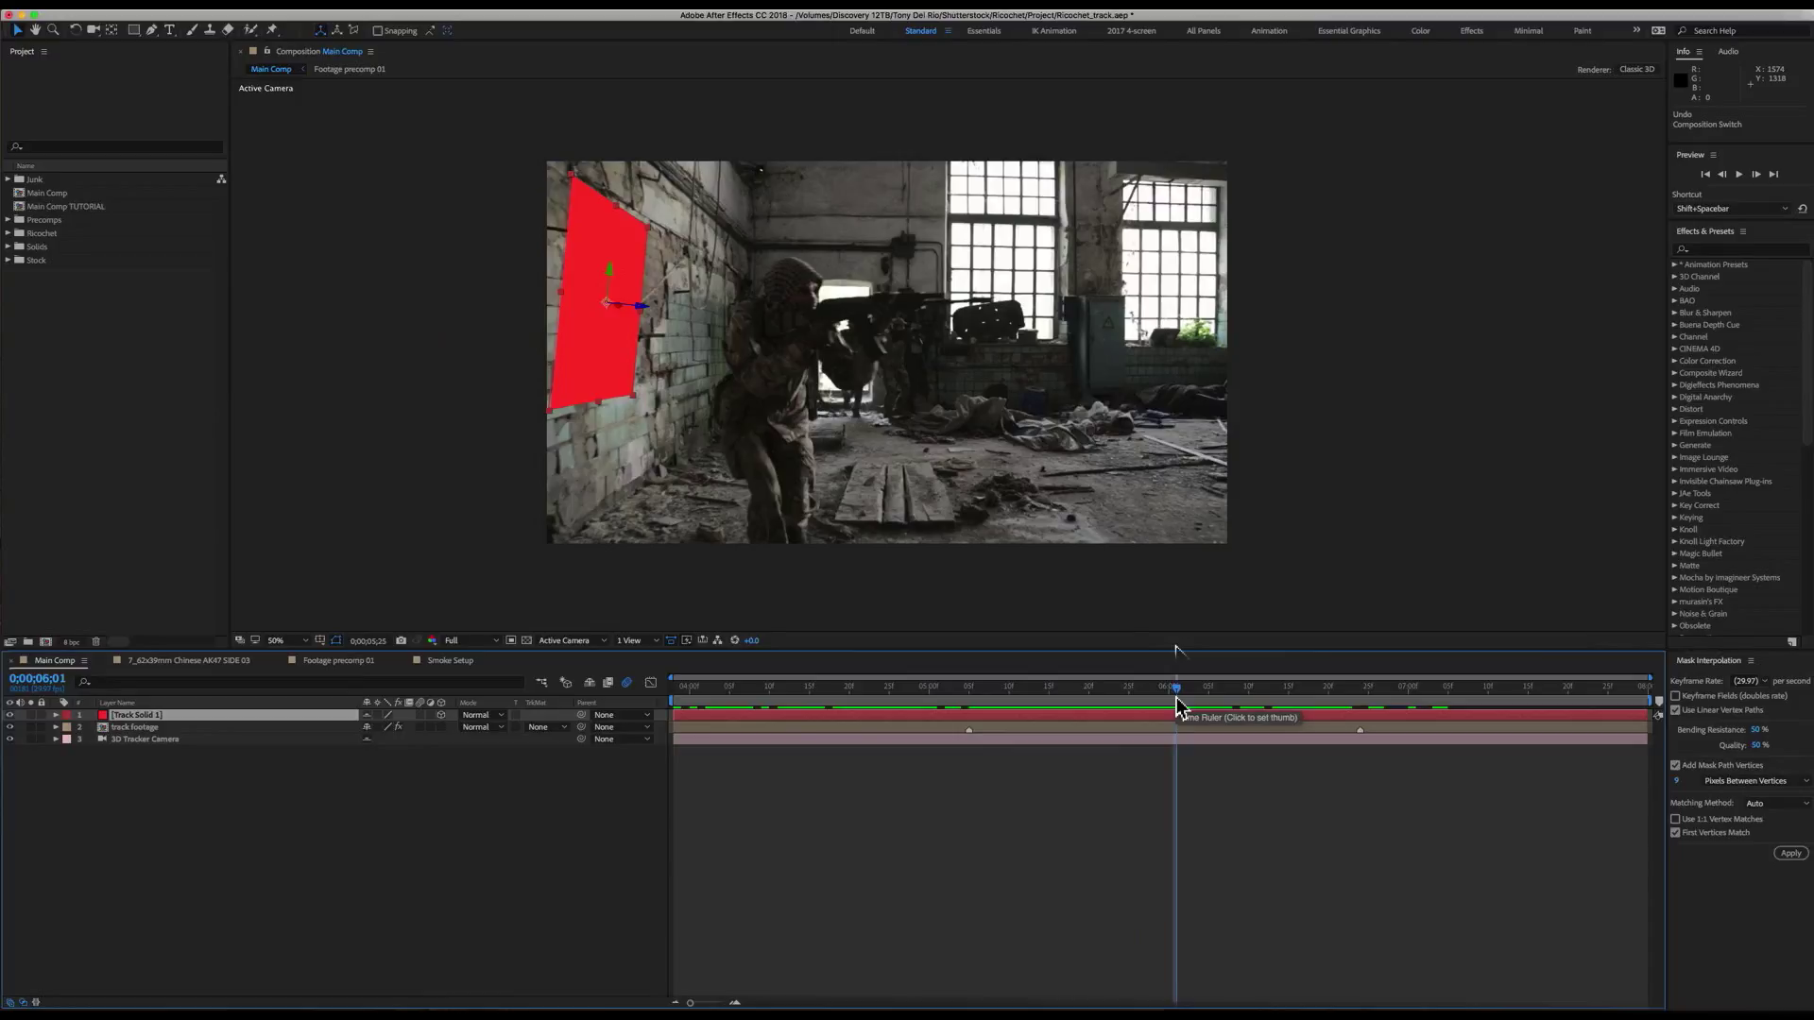
drag(143, 718, 146, 730)
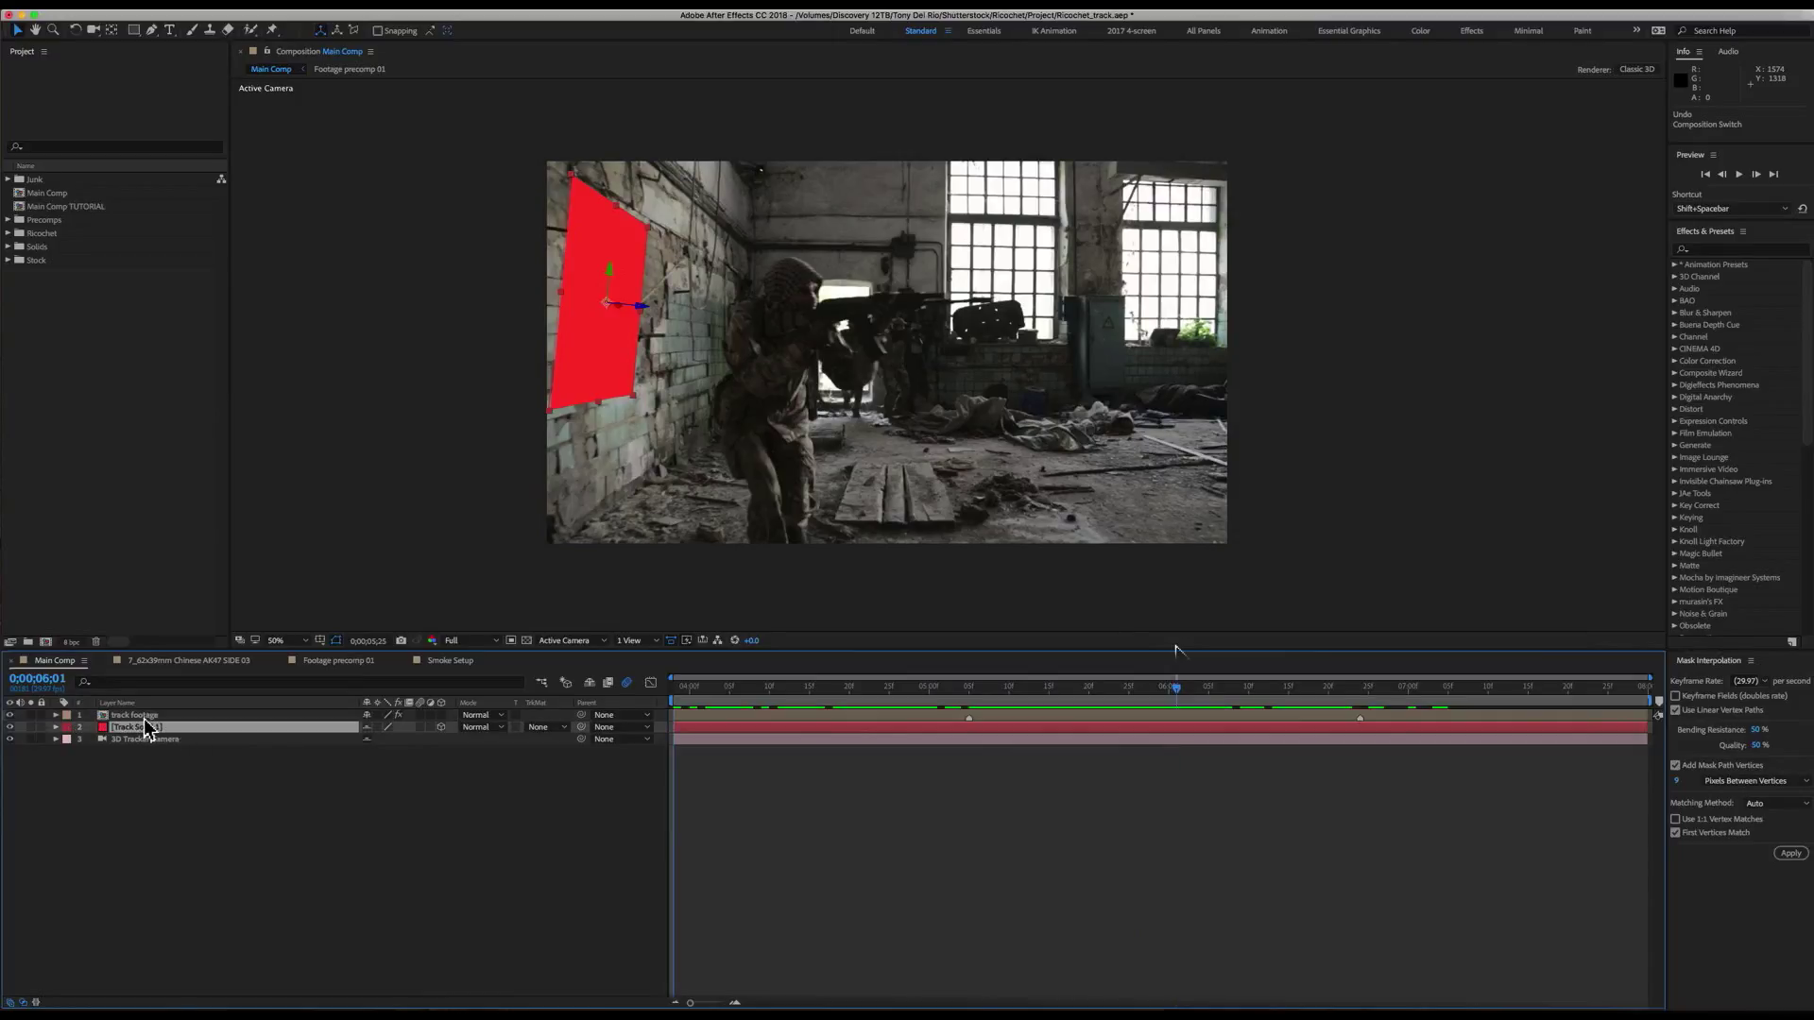
key(Home)
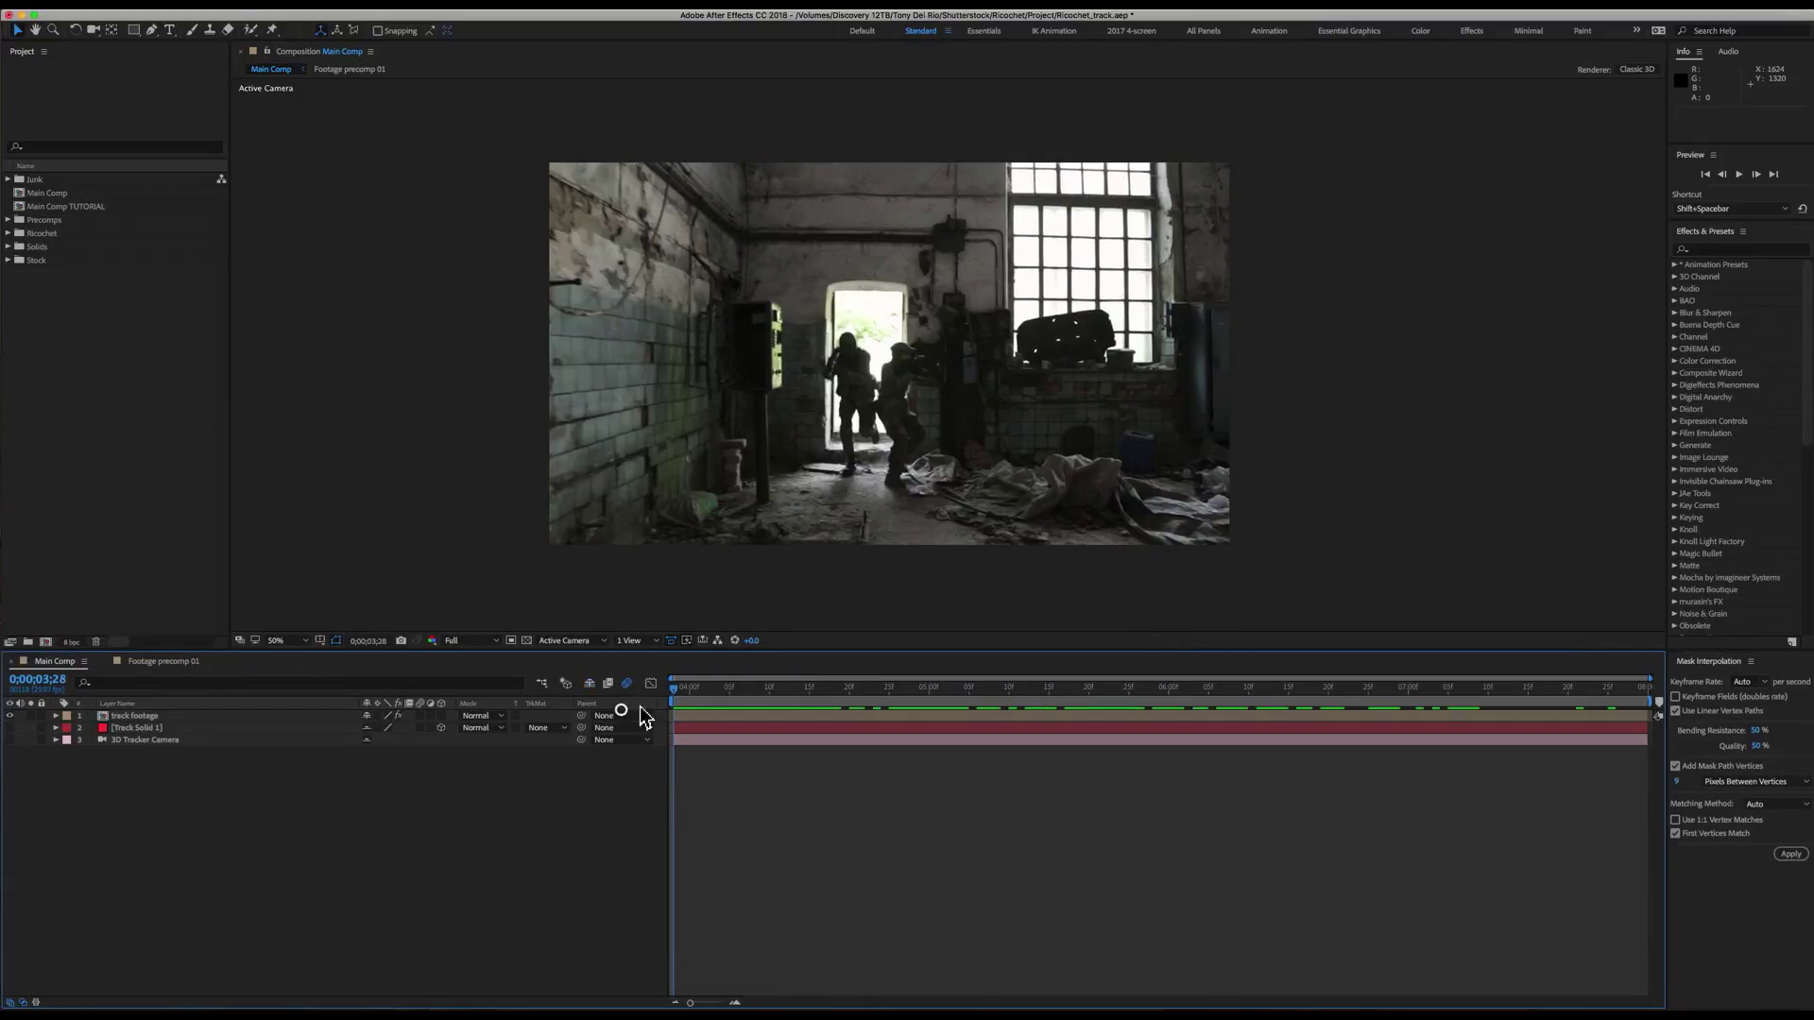
mouse_move(679, 698)
mouse_down()
mouse_move(1372, 693)
mouse_move(1179, 714)
mouse_move(654, 709)
mouse_up()
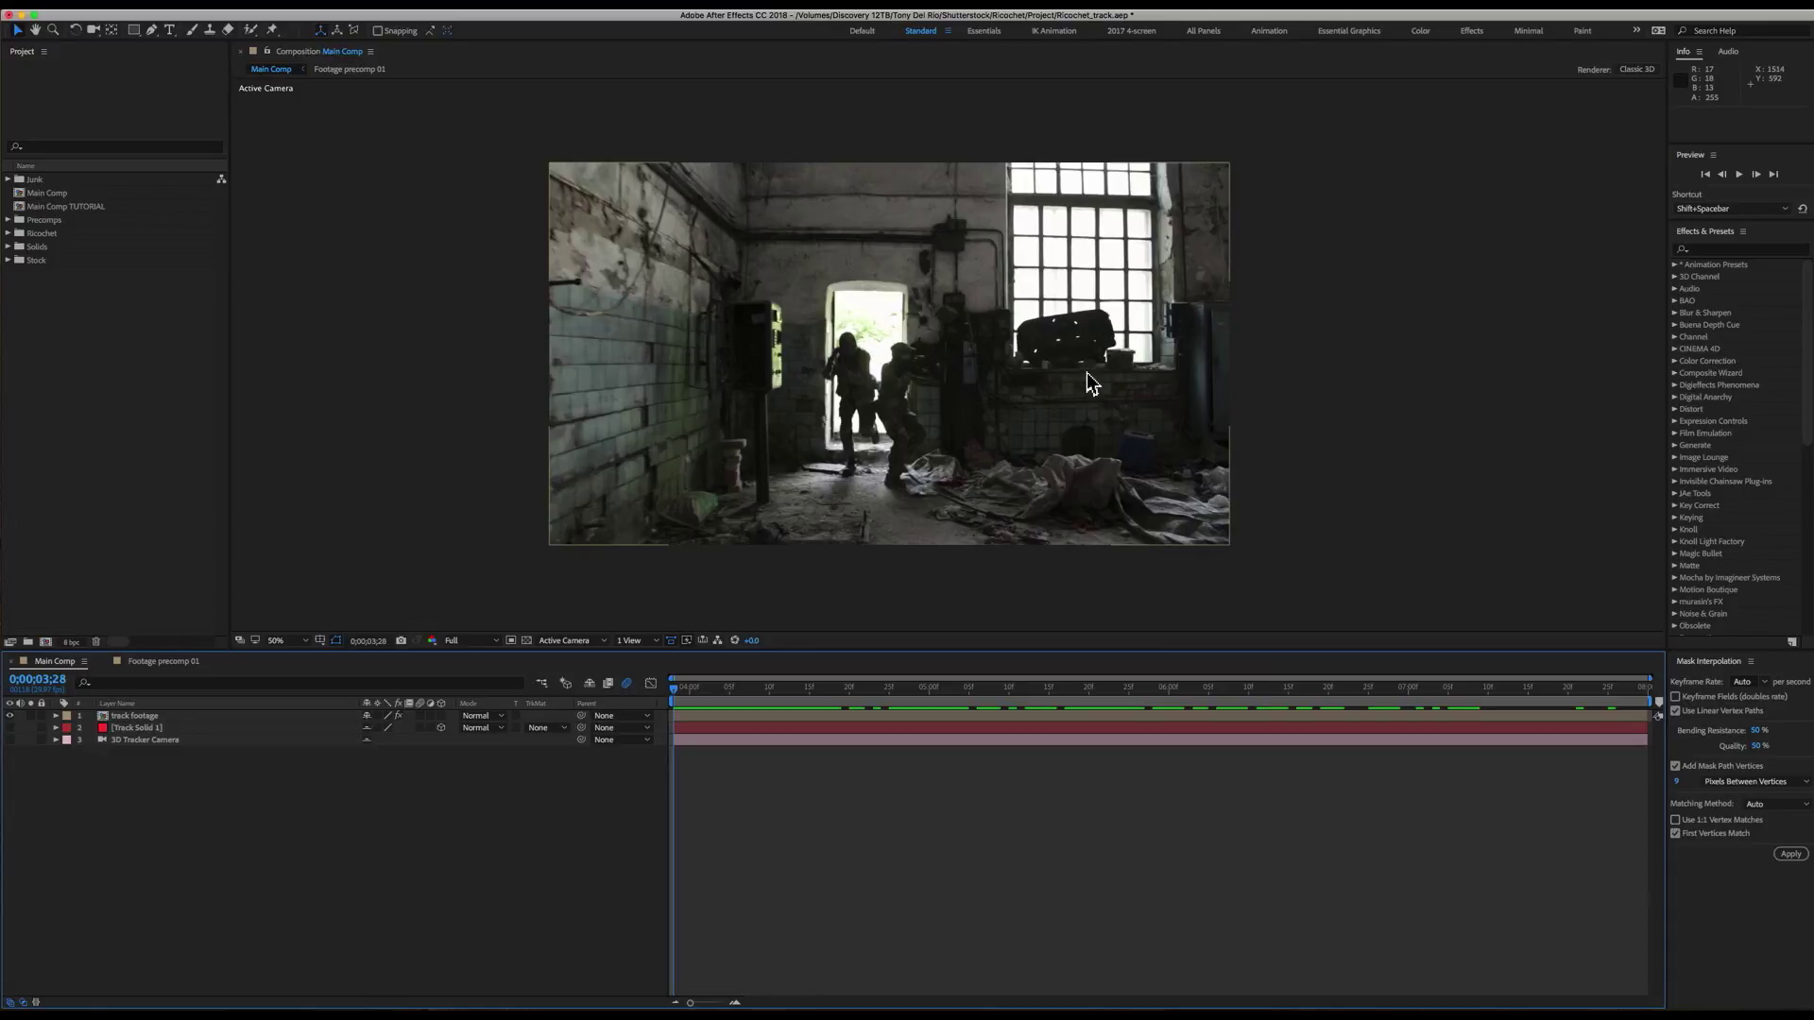
- Show the Tracker controls and dock them beneath the project's file list
click(463, 9)
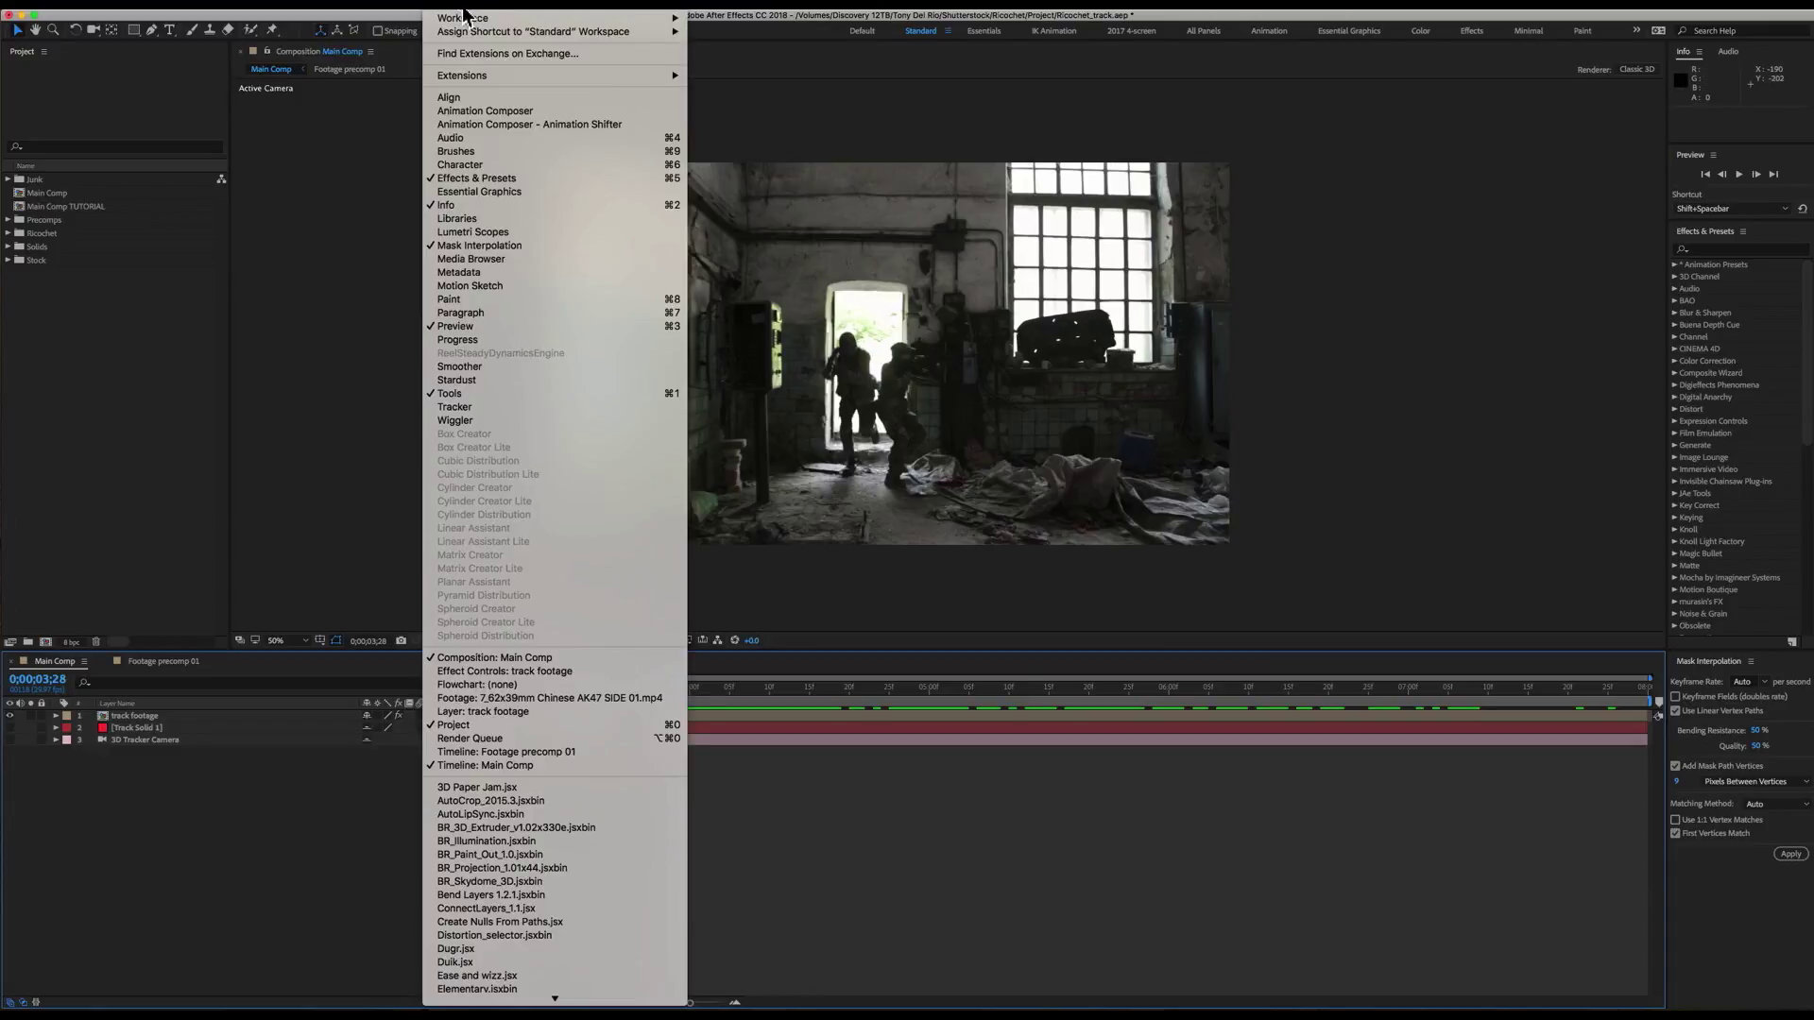
click(515, 407)
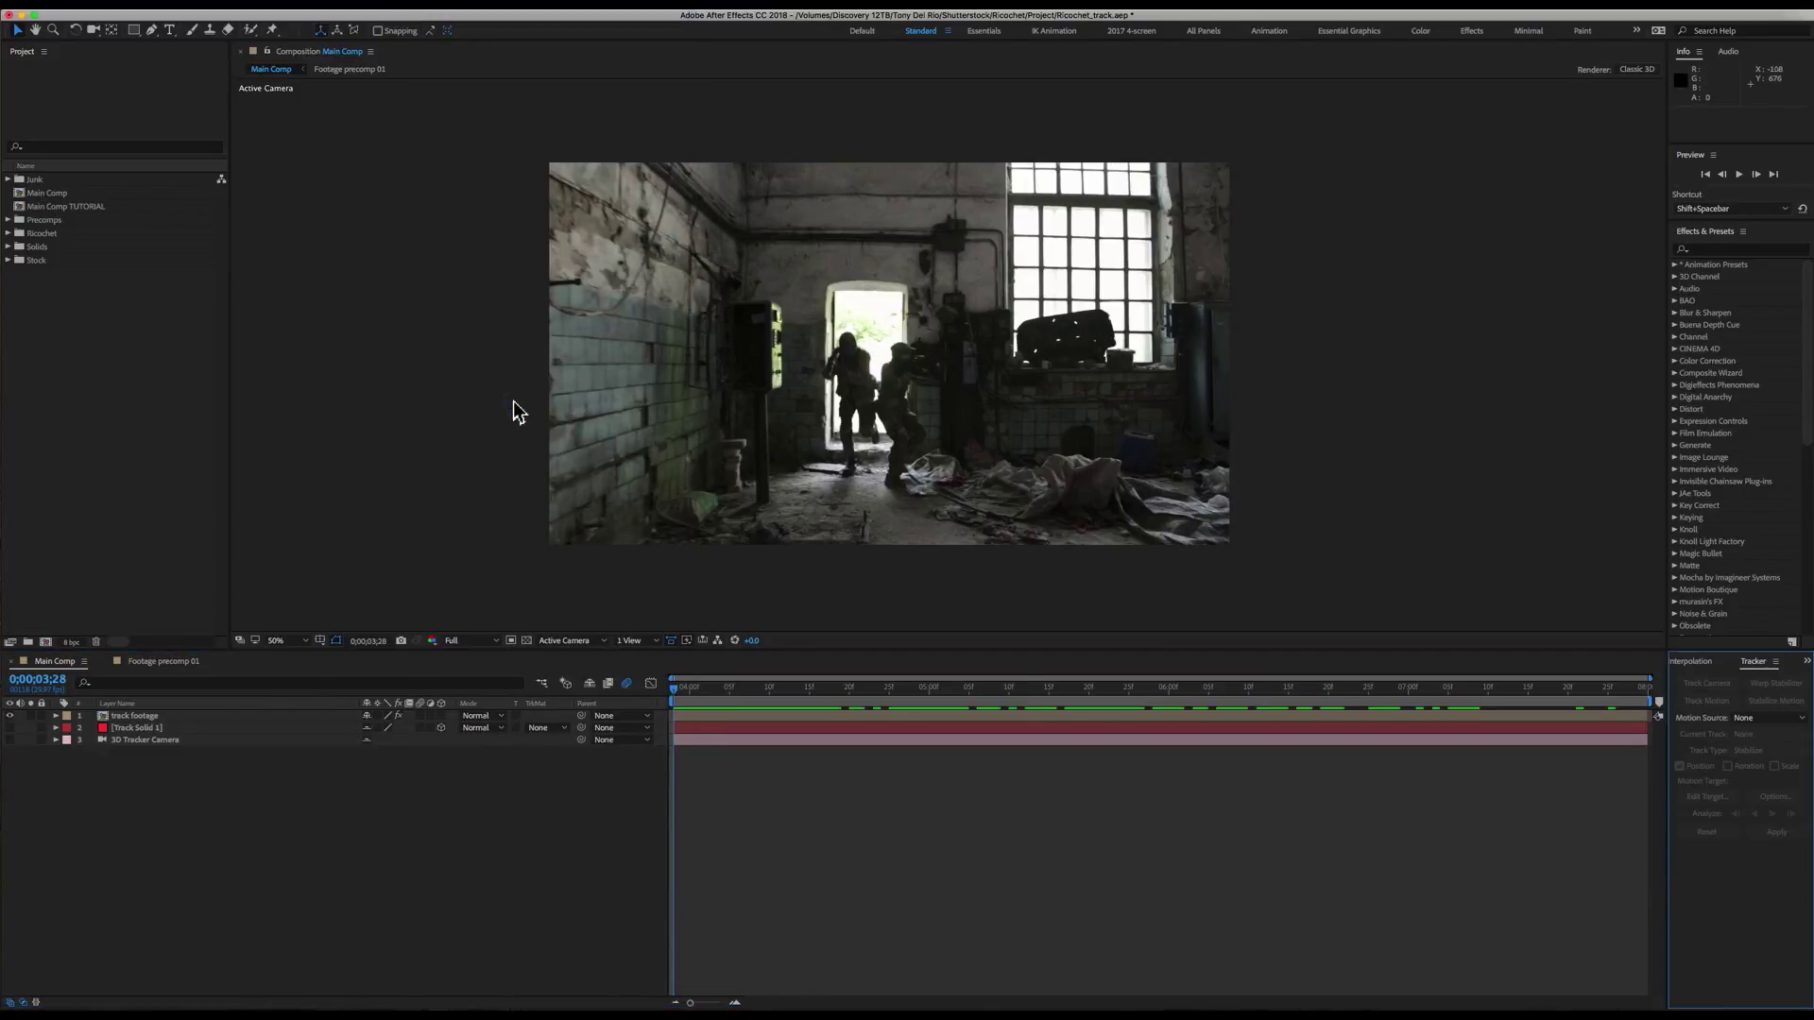
drag(1754, 662, 162, 632)
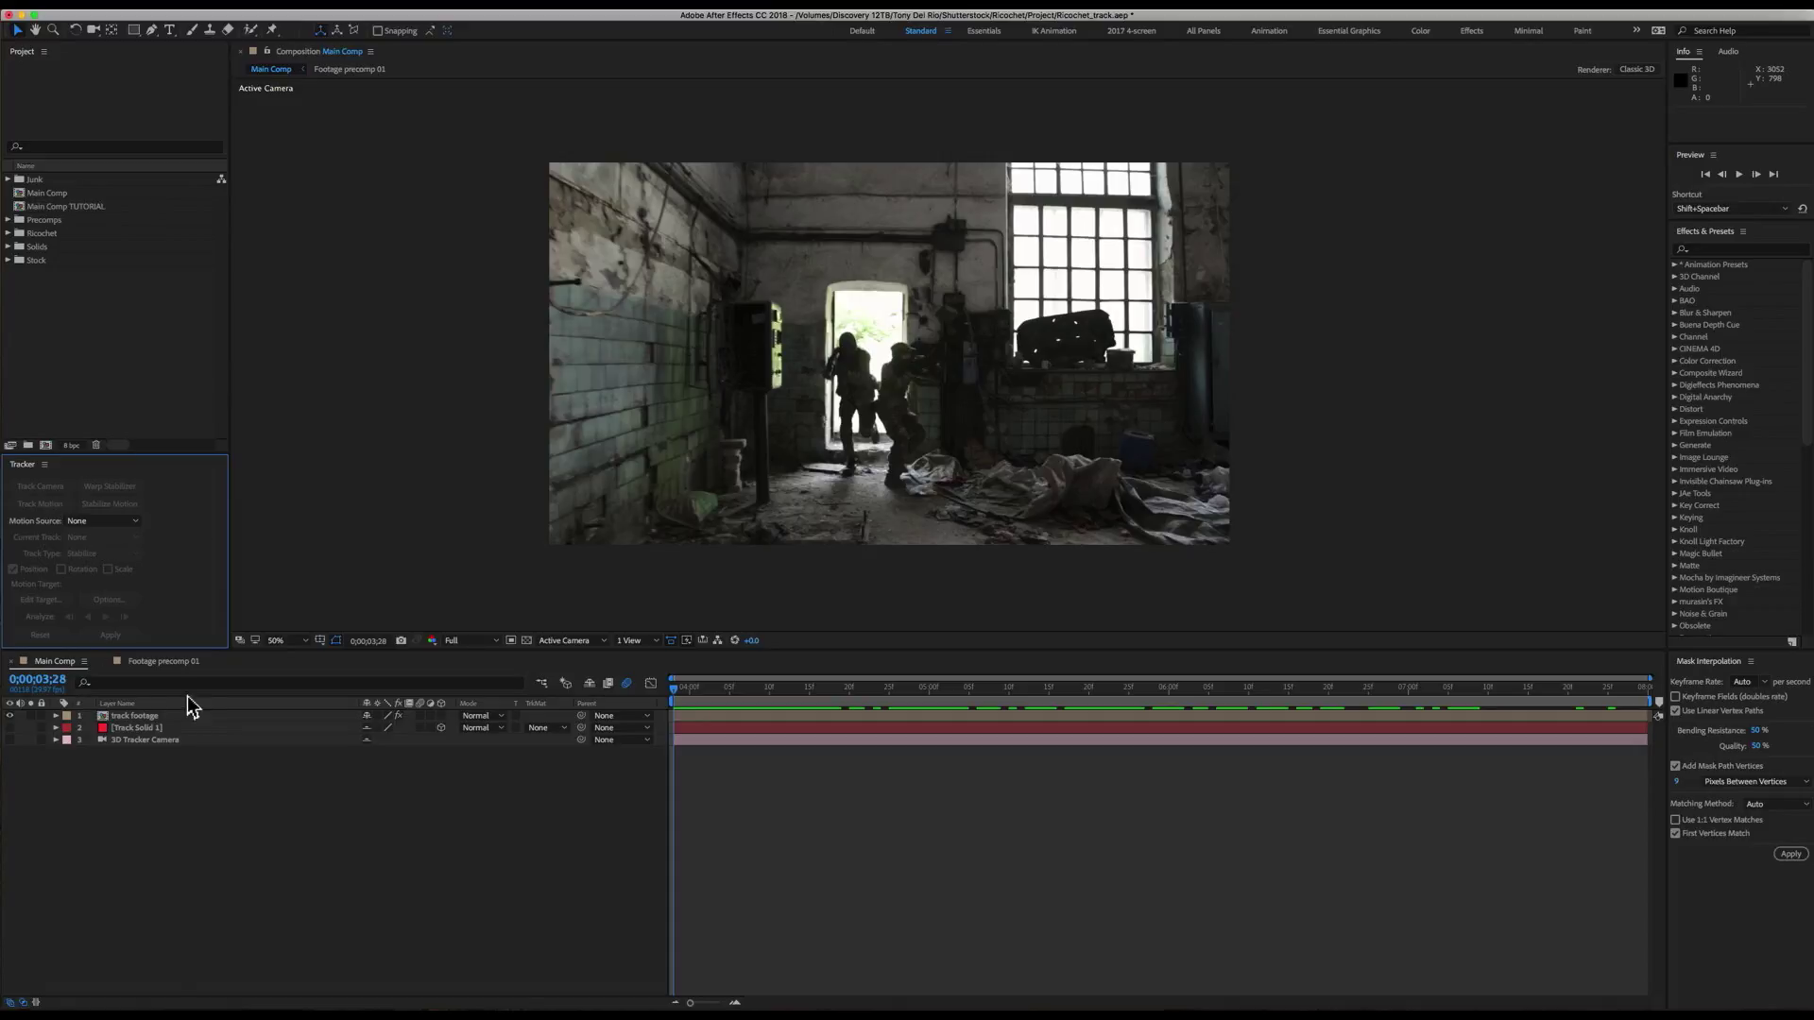
- Start Track Motion on the track footage layer and place Track Point 1 on the dark object in the window
click(137, 716)
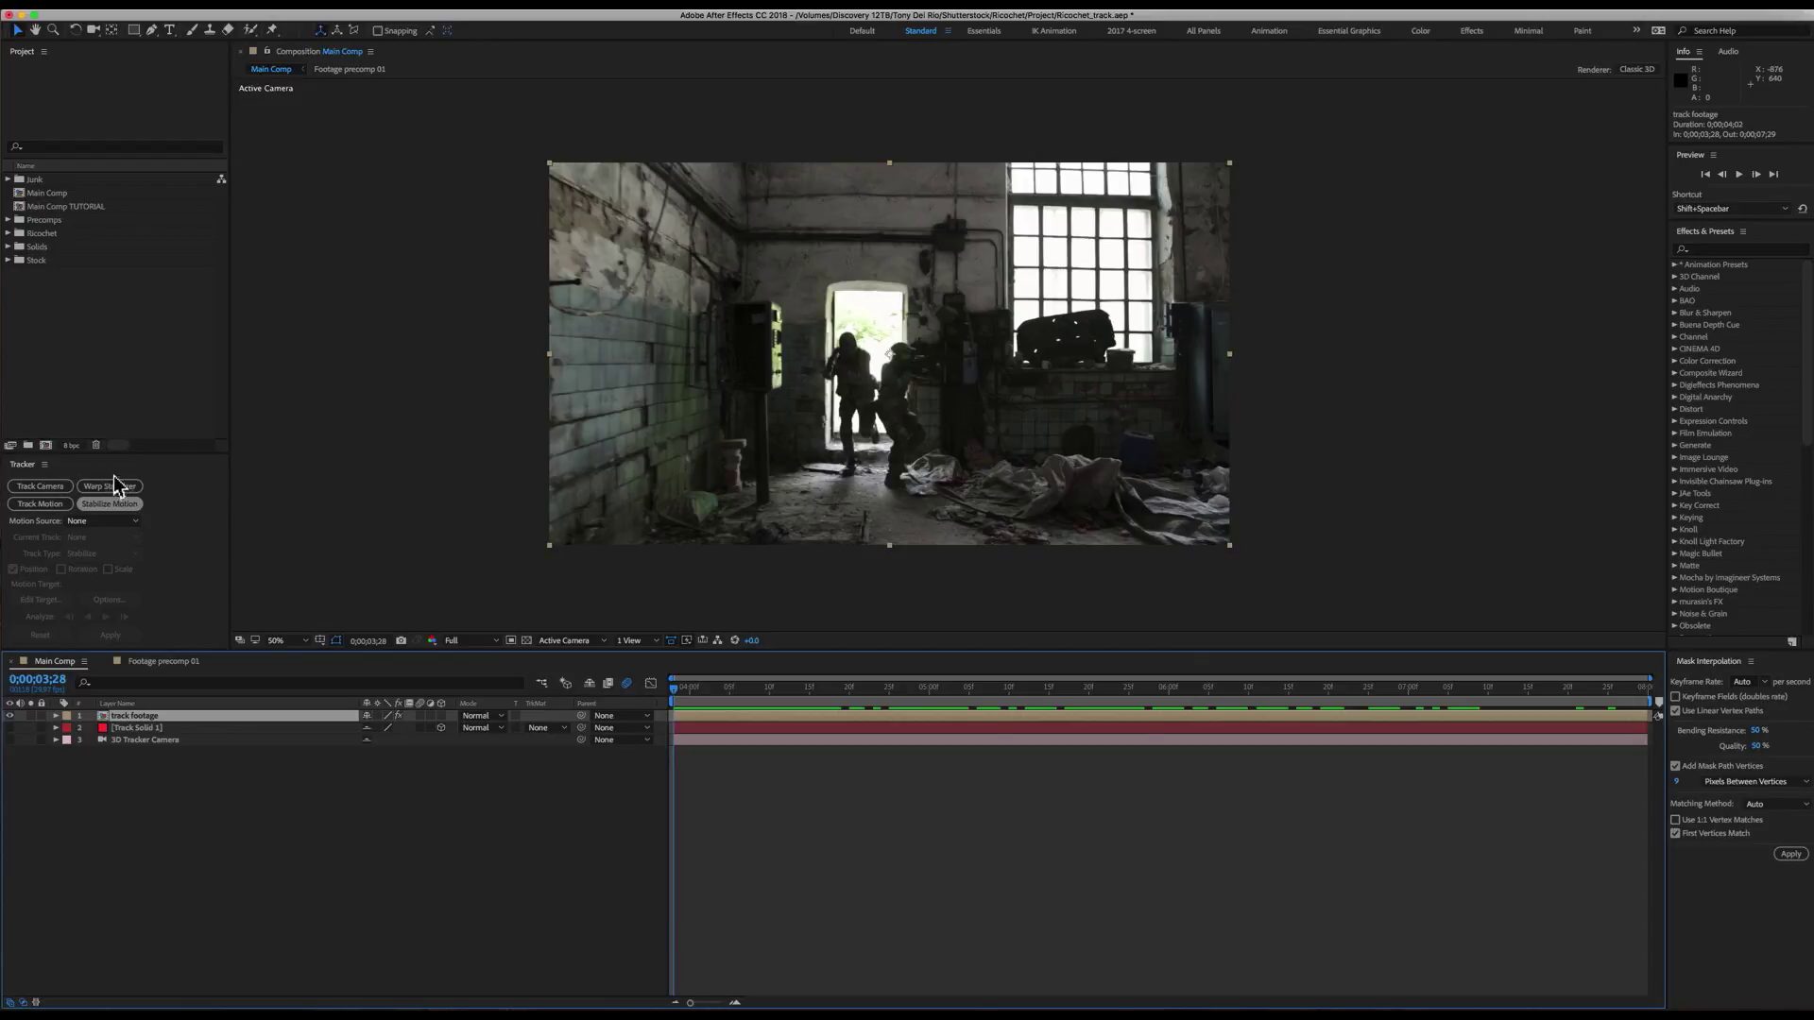
click(58, 507)
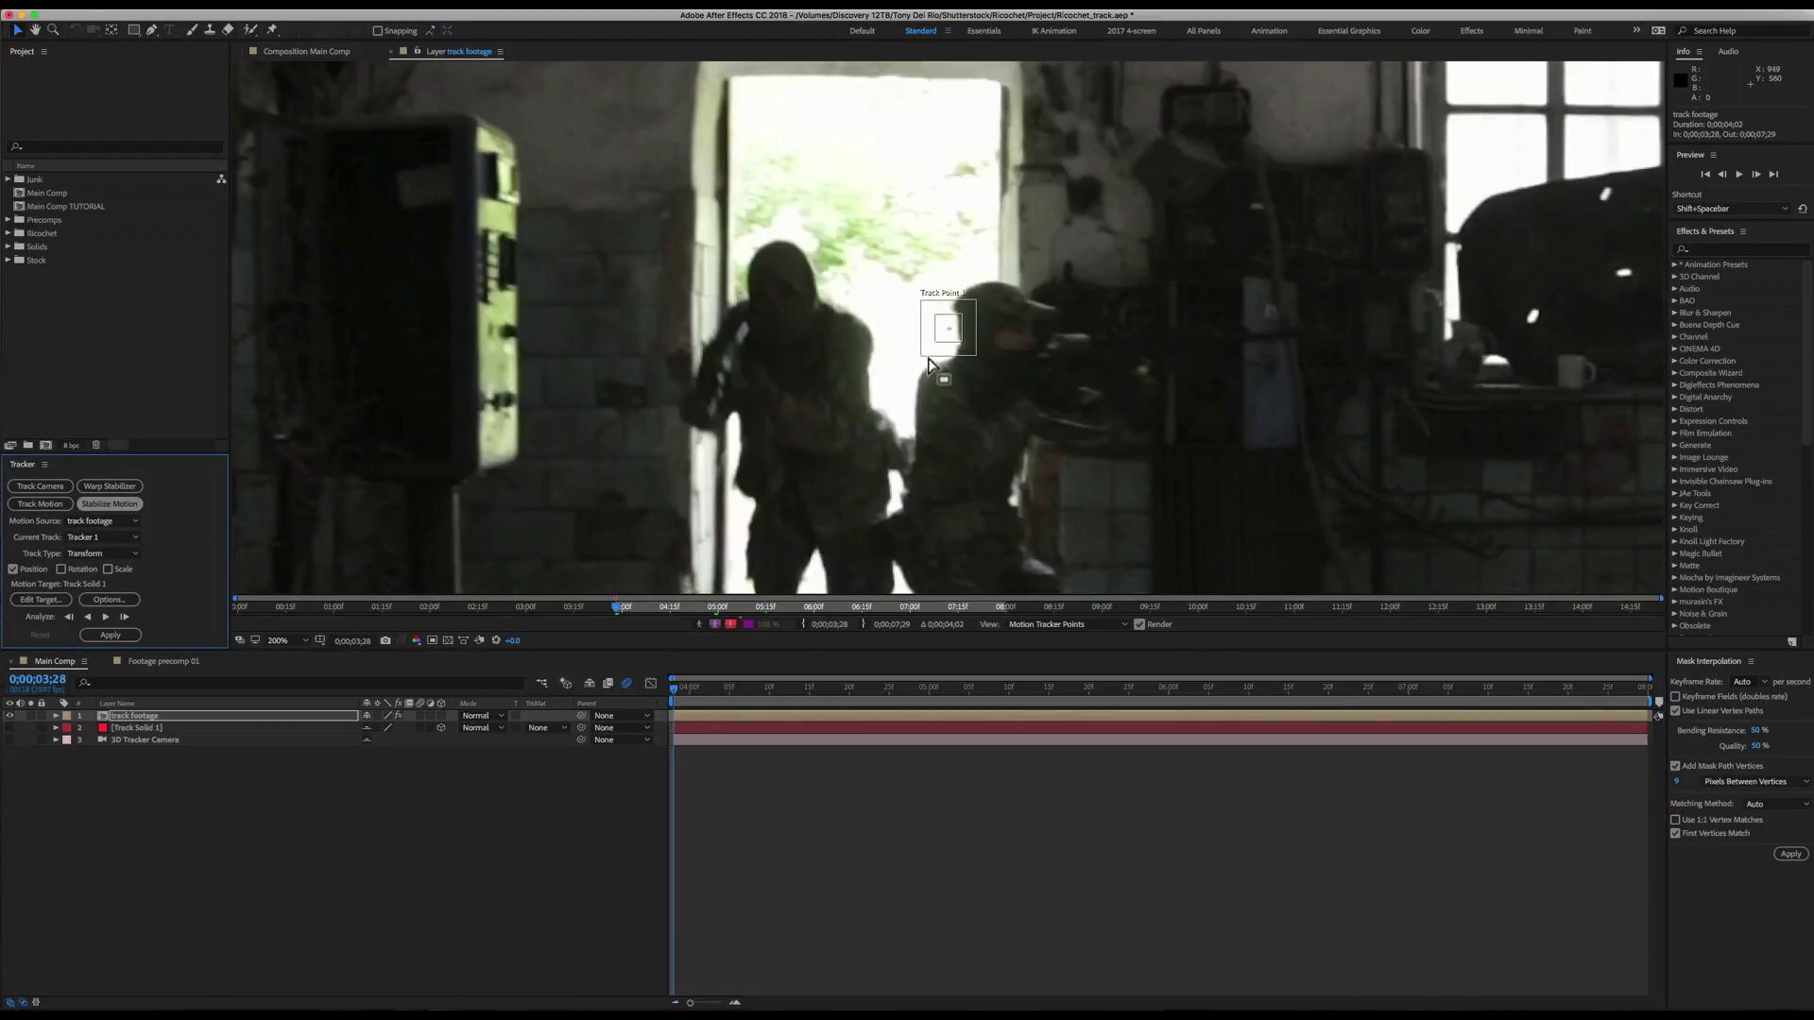
drag(944, 335, 1325, 247)
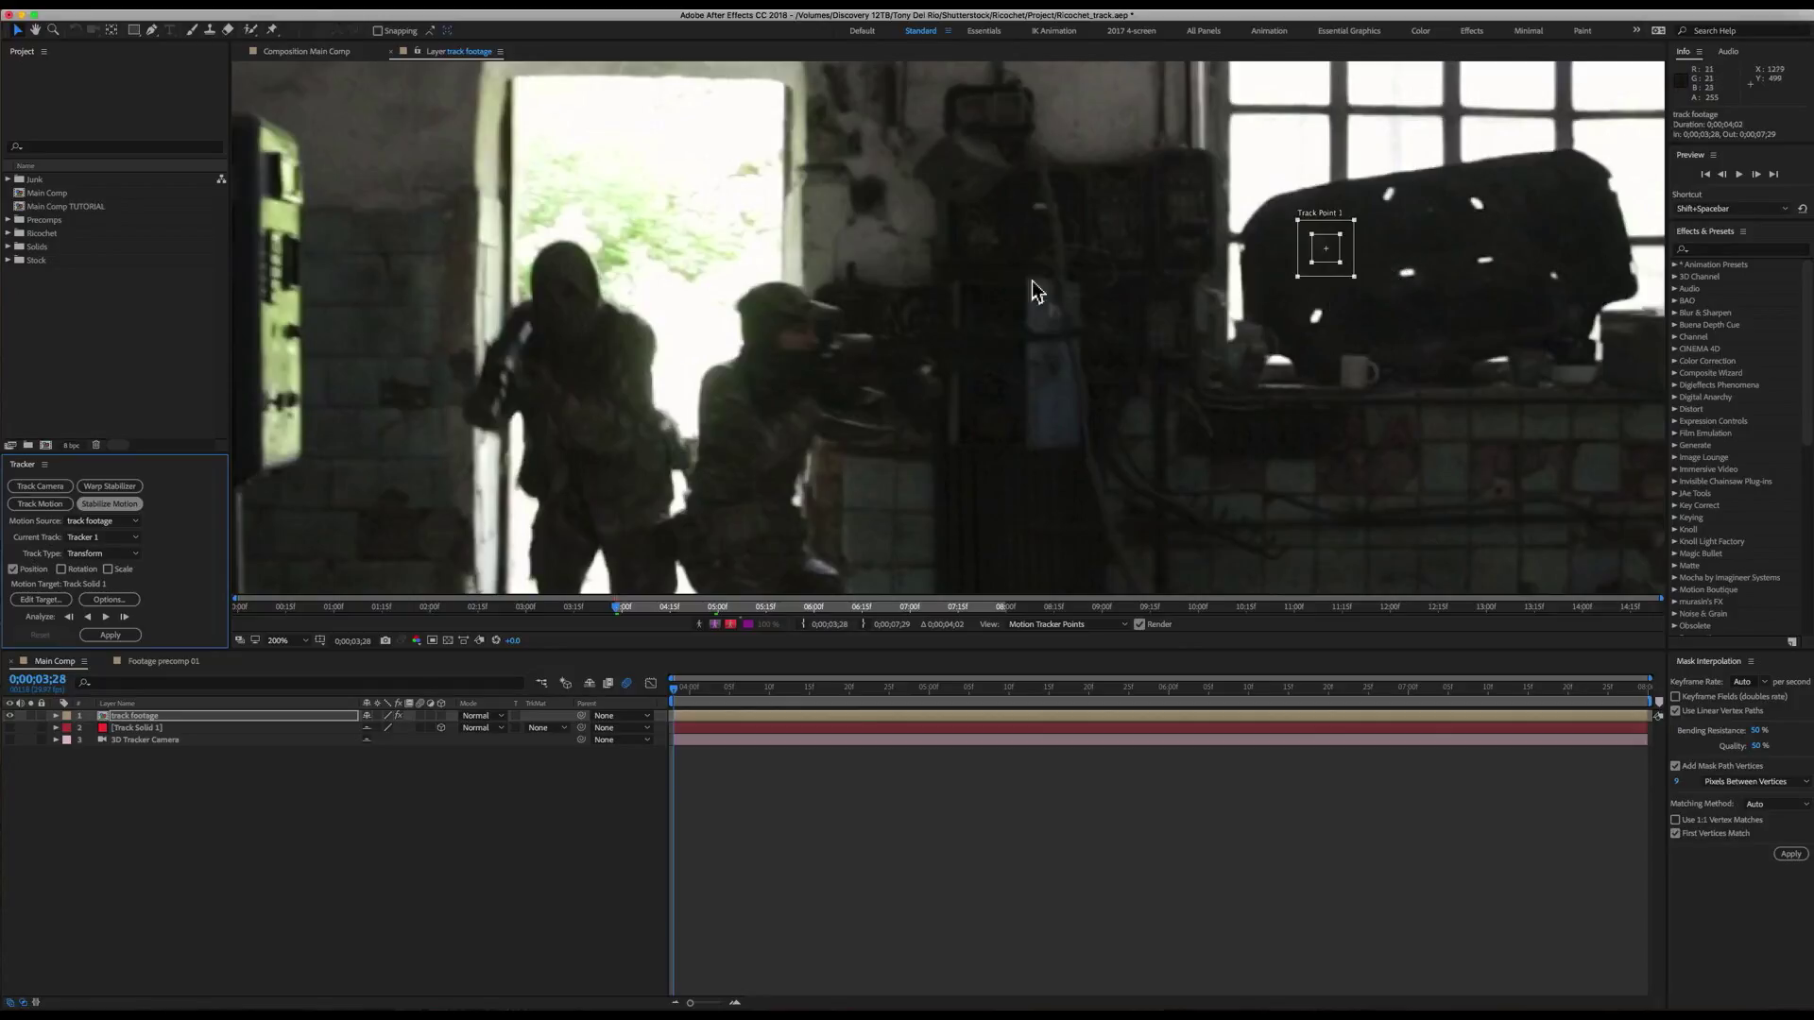
- Enable rotation and scale tracking, and centre Track Points 1 and 2 on two bright holes in the dark object
click(61, 570)
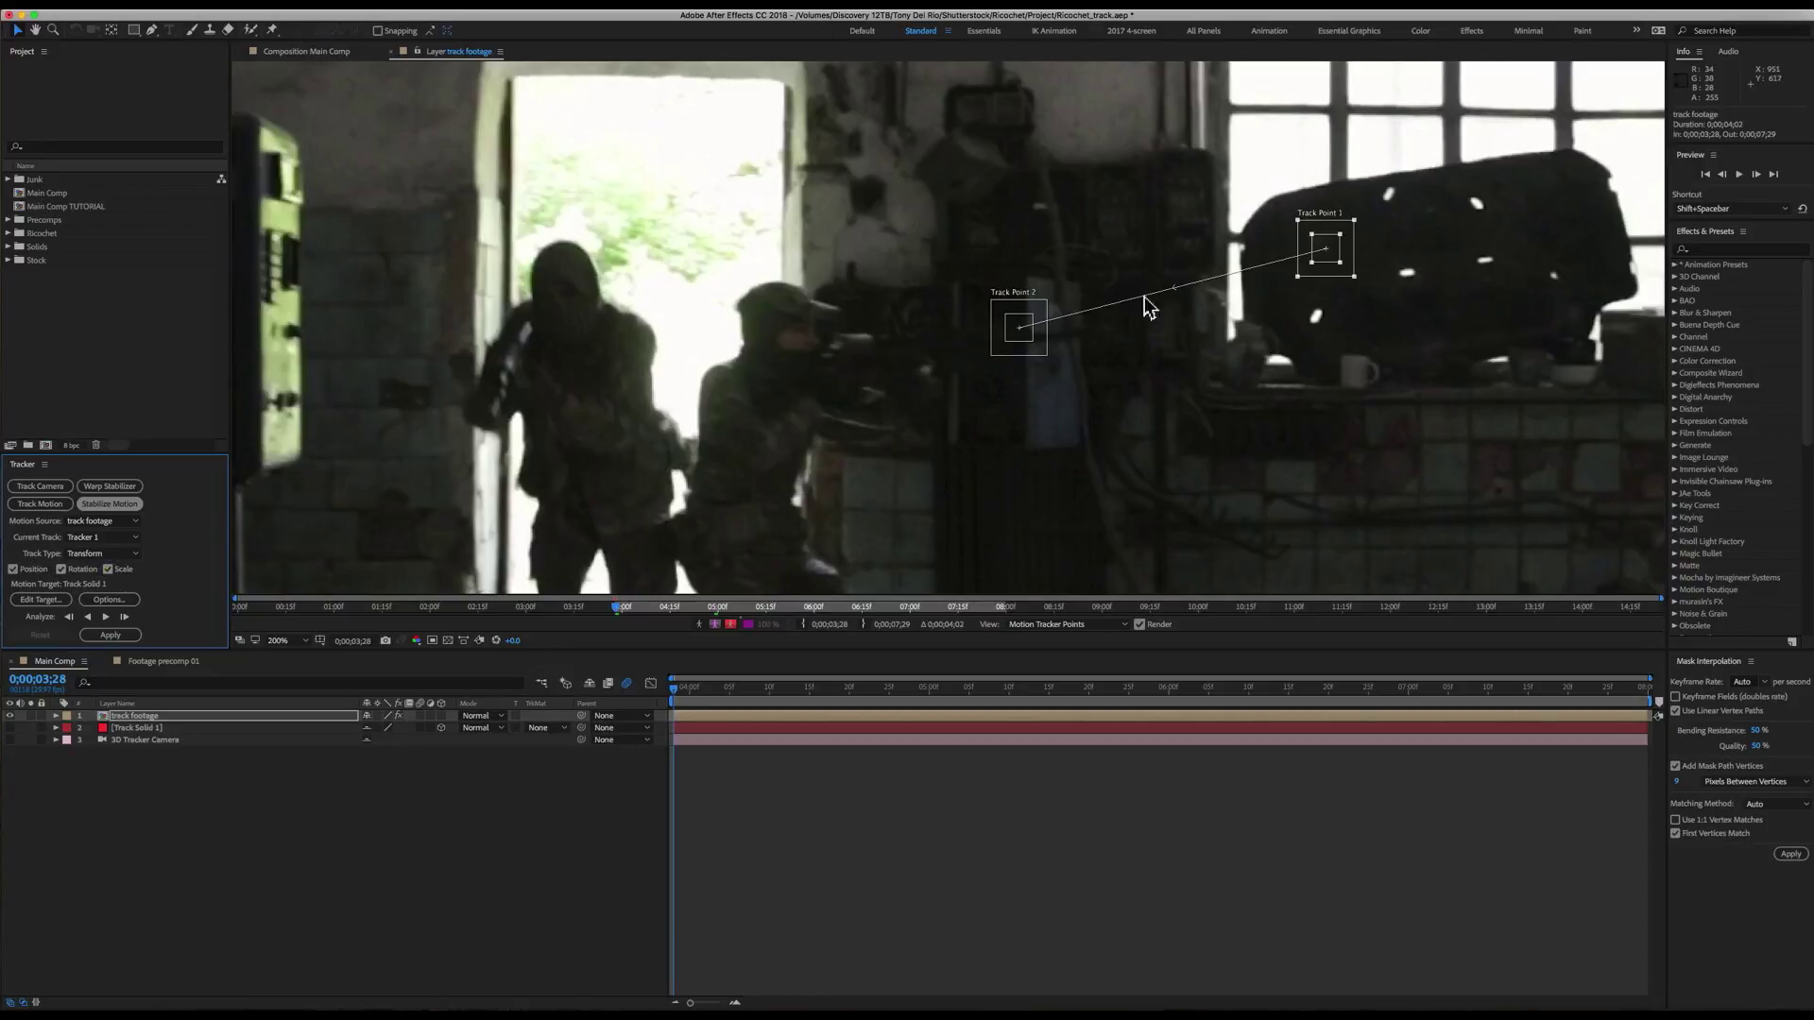
drag(1023, 338, 1088, 348)
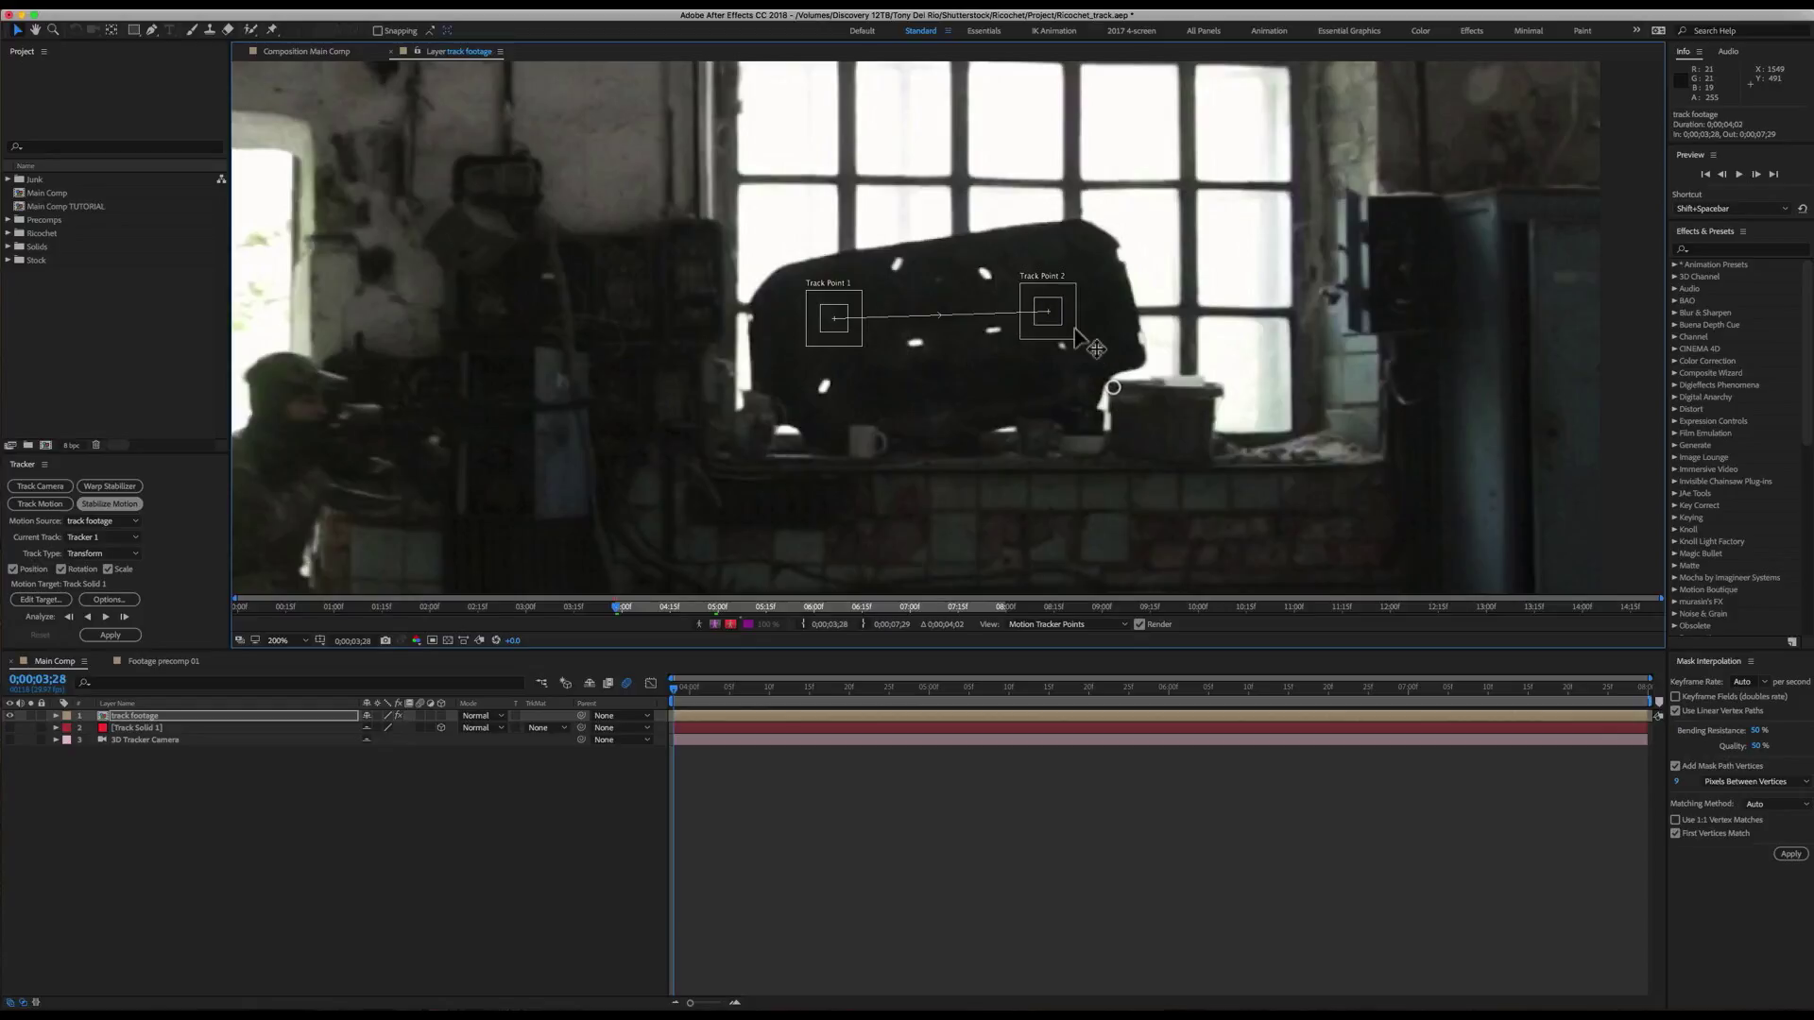
drag(1076, 340, 1115, 369)
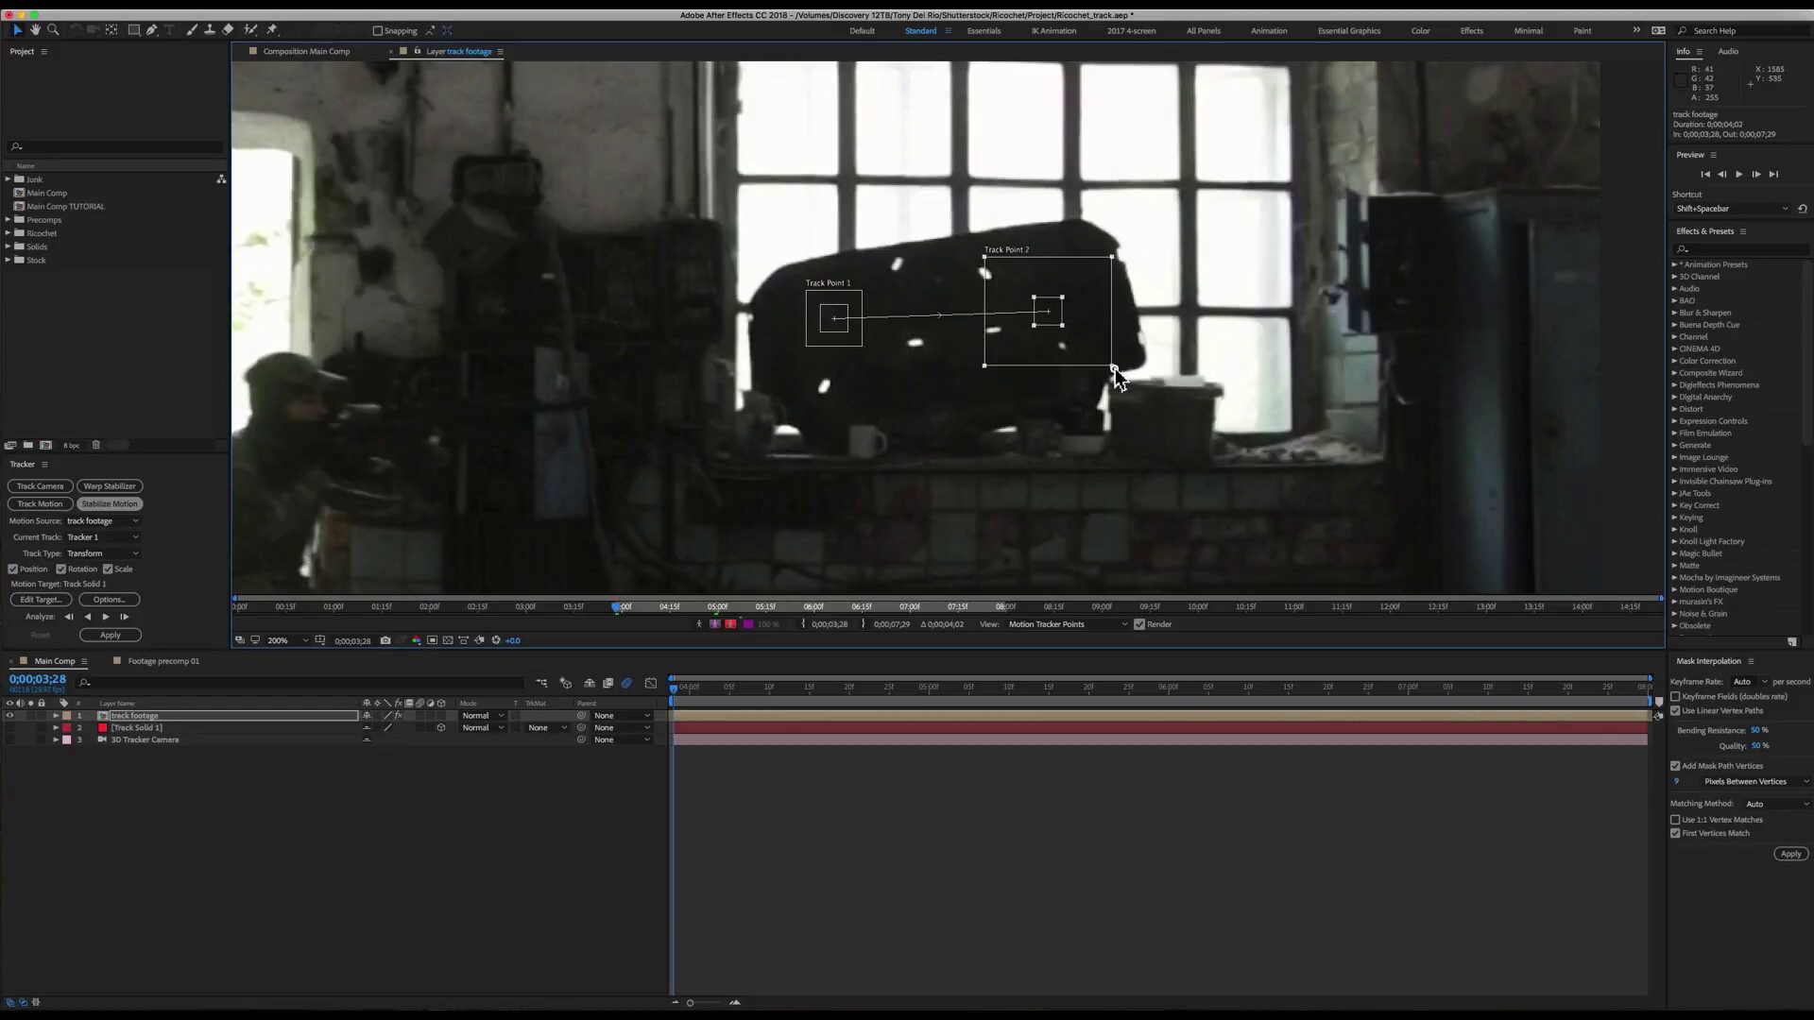
drag(1055, 317, 1007, 340)
drag(846, 331, 841, 407)
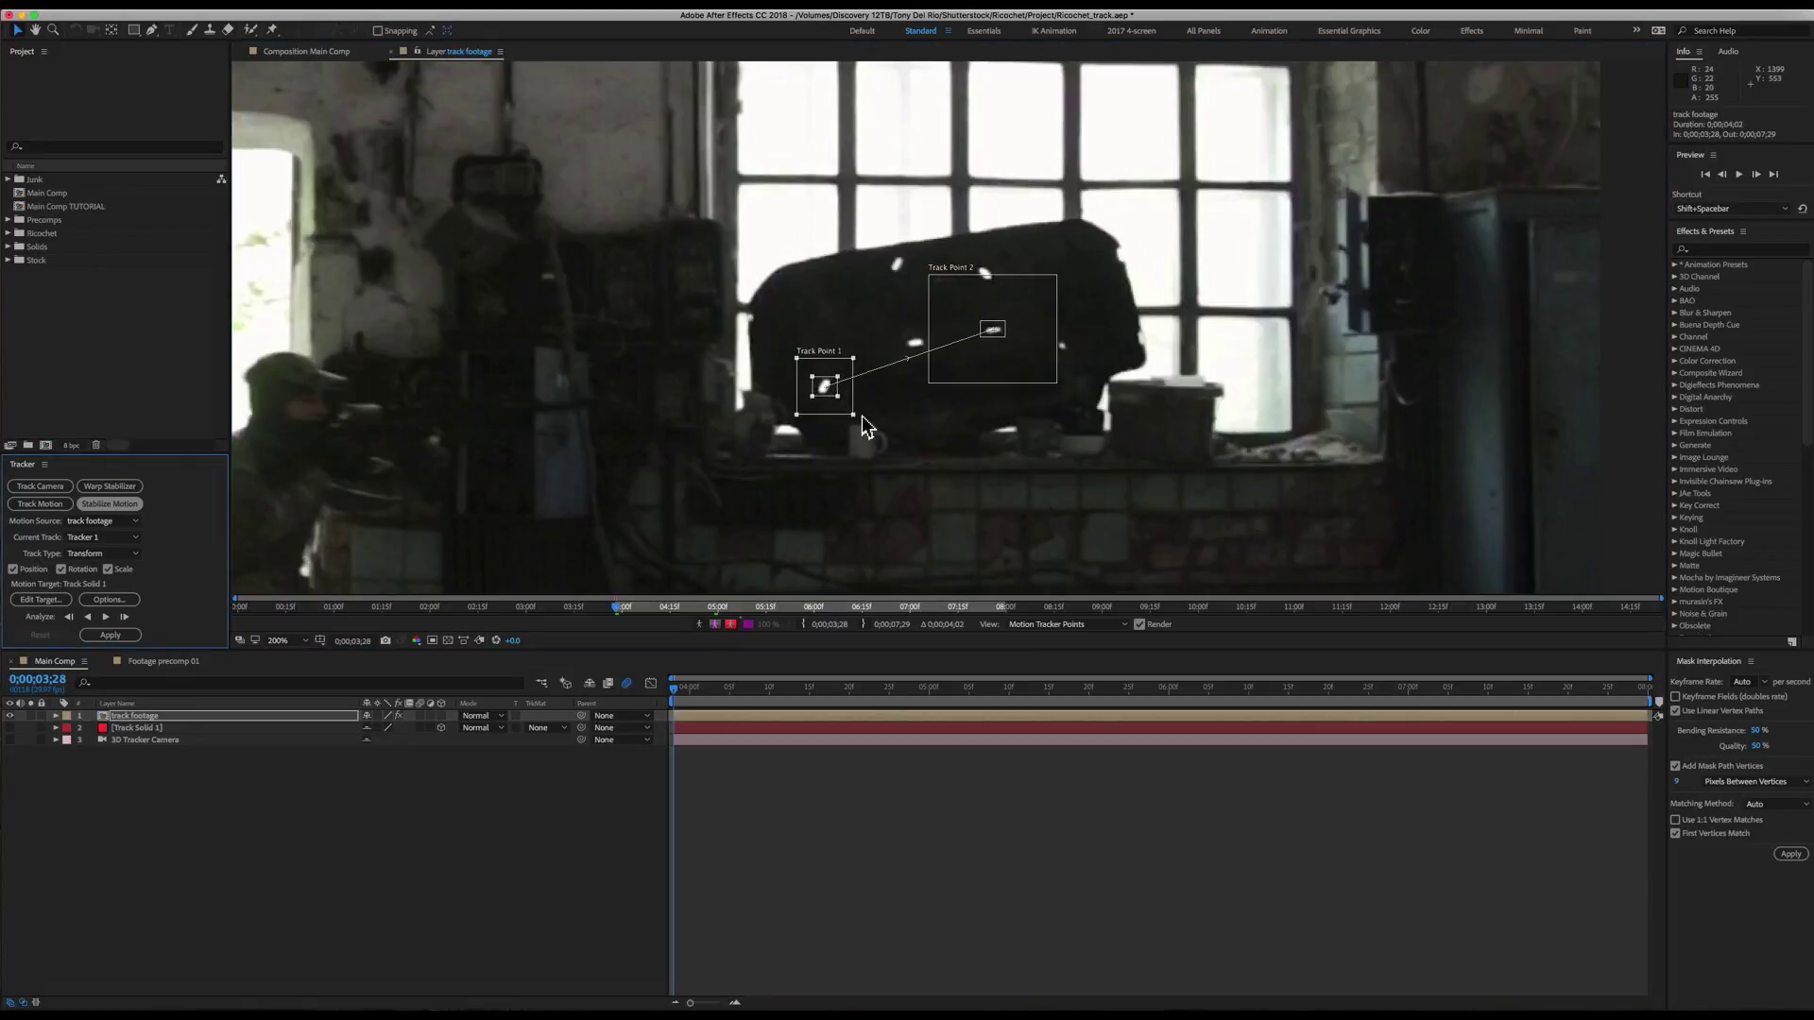
- Fine-tune the search regions, shrinking the one around Track Point 2 and widening the one around Track Point 1
click(1051, 376)
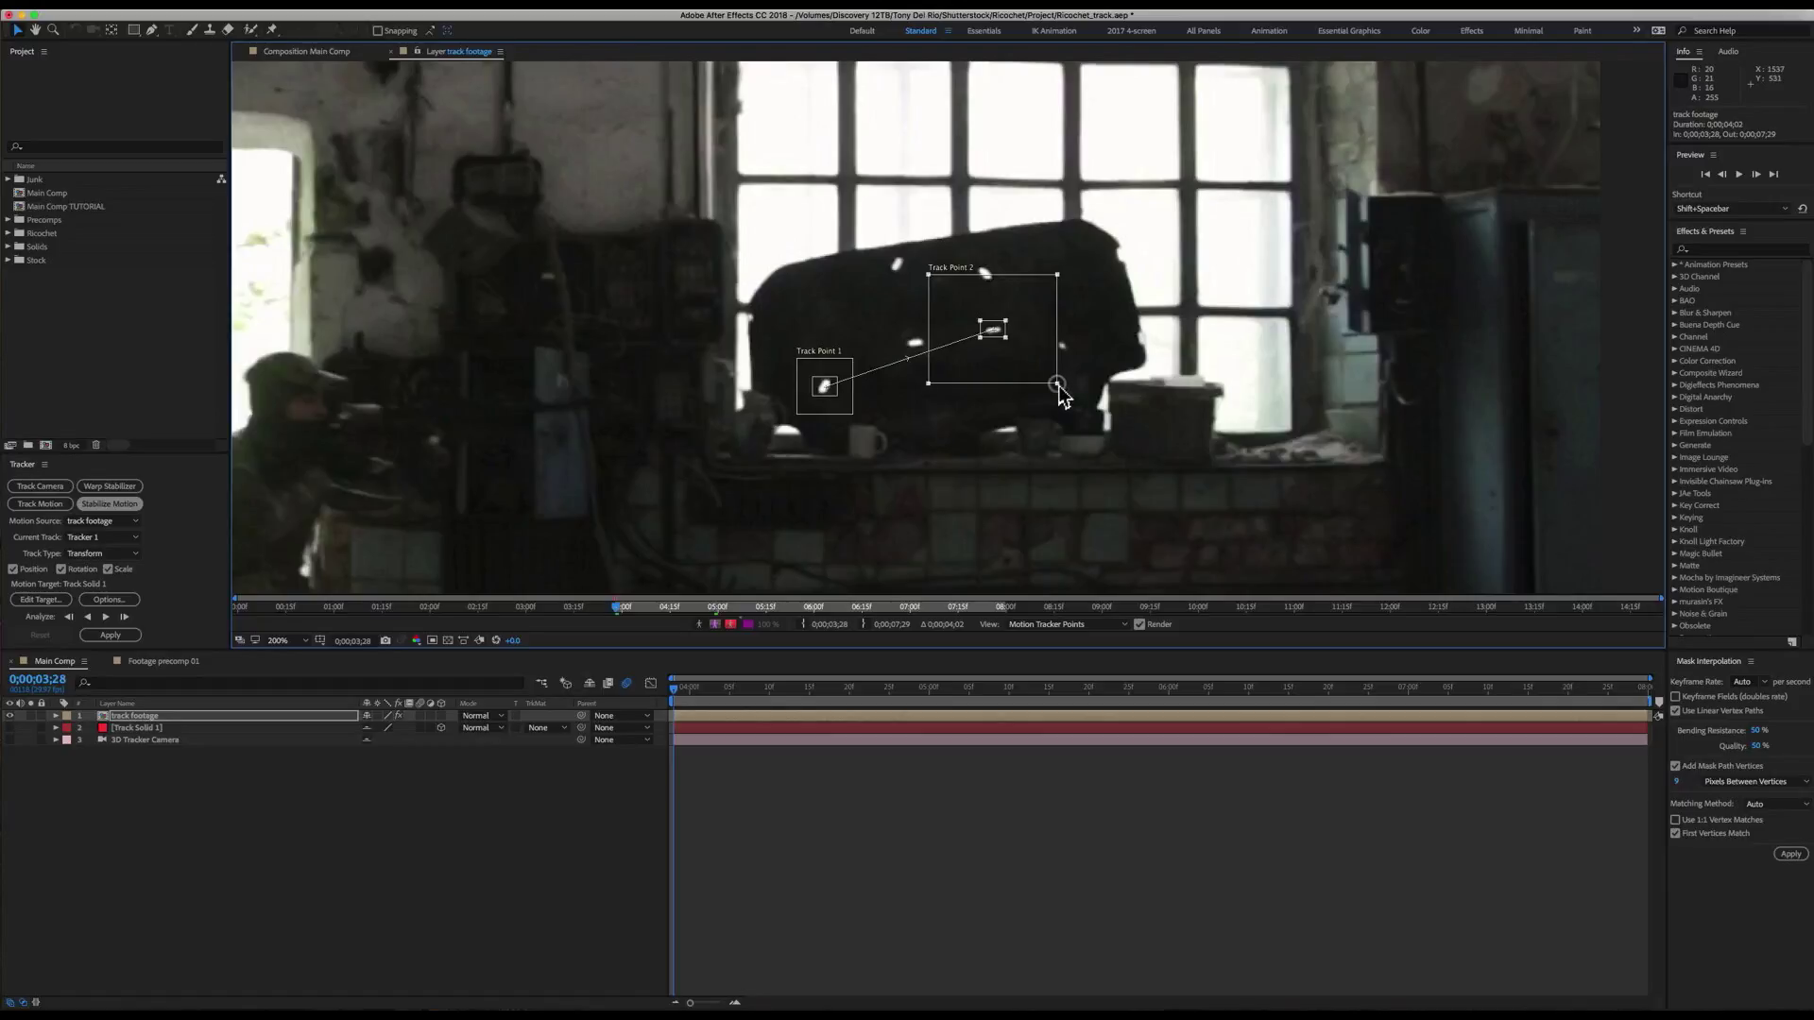
drag(1058, 383, 1057, 378)
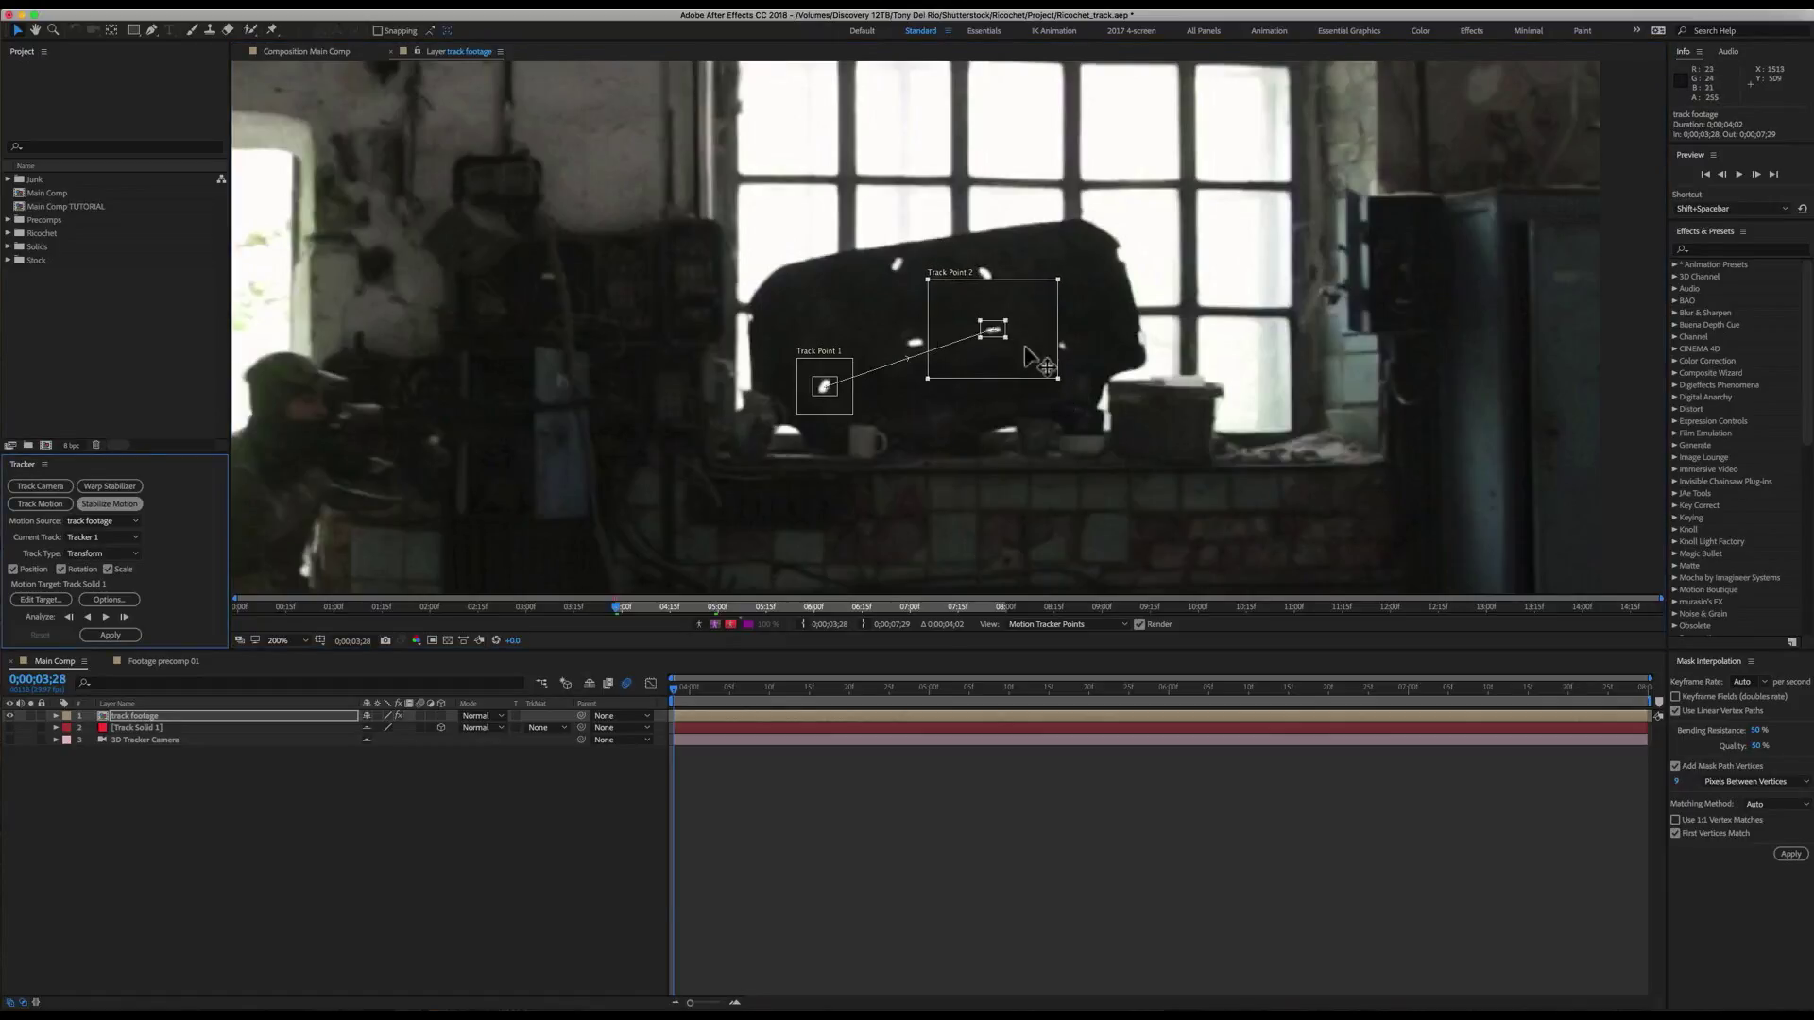
key(Page_Down)
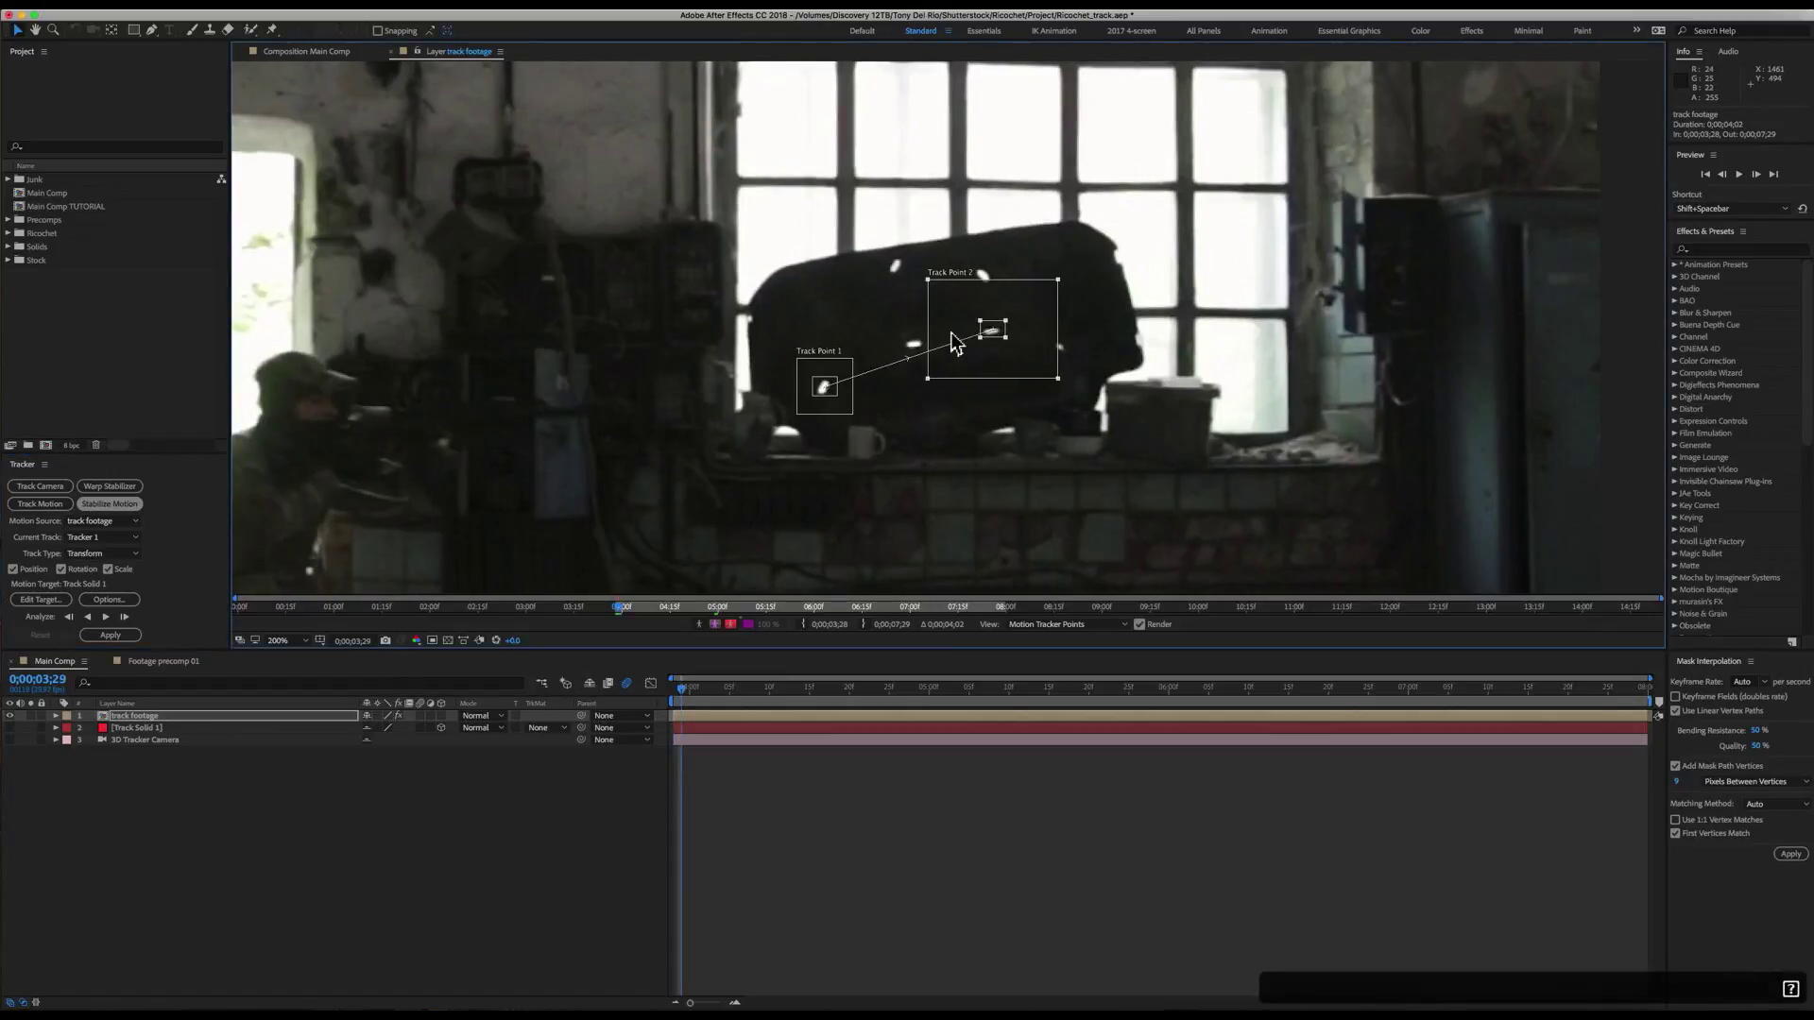
key(Page_Up)
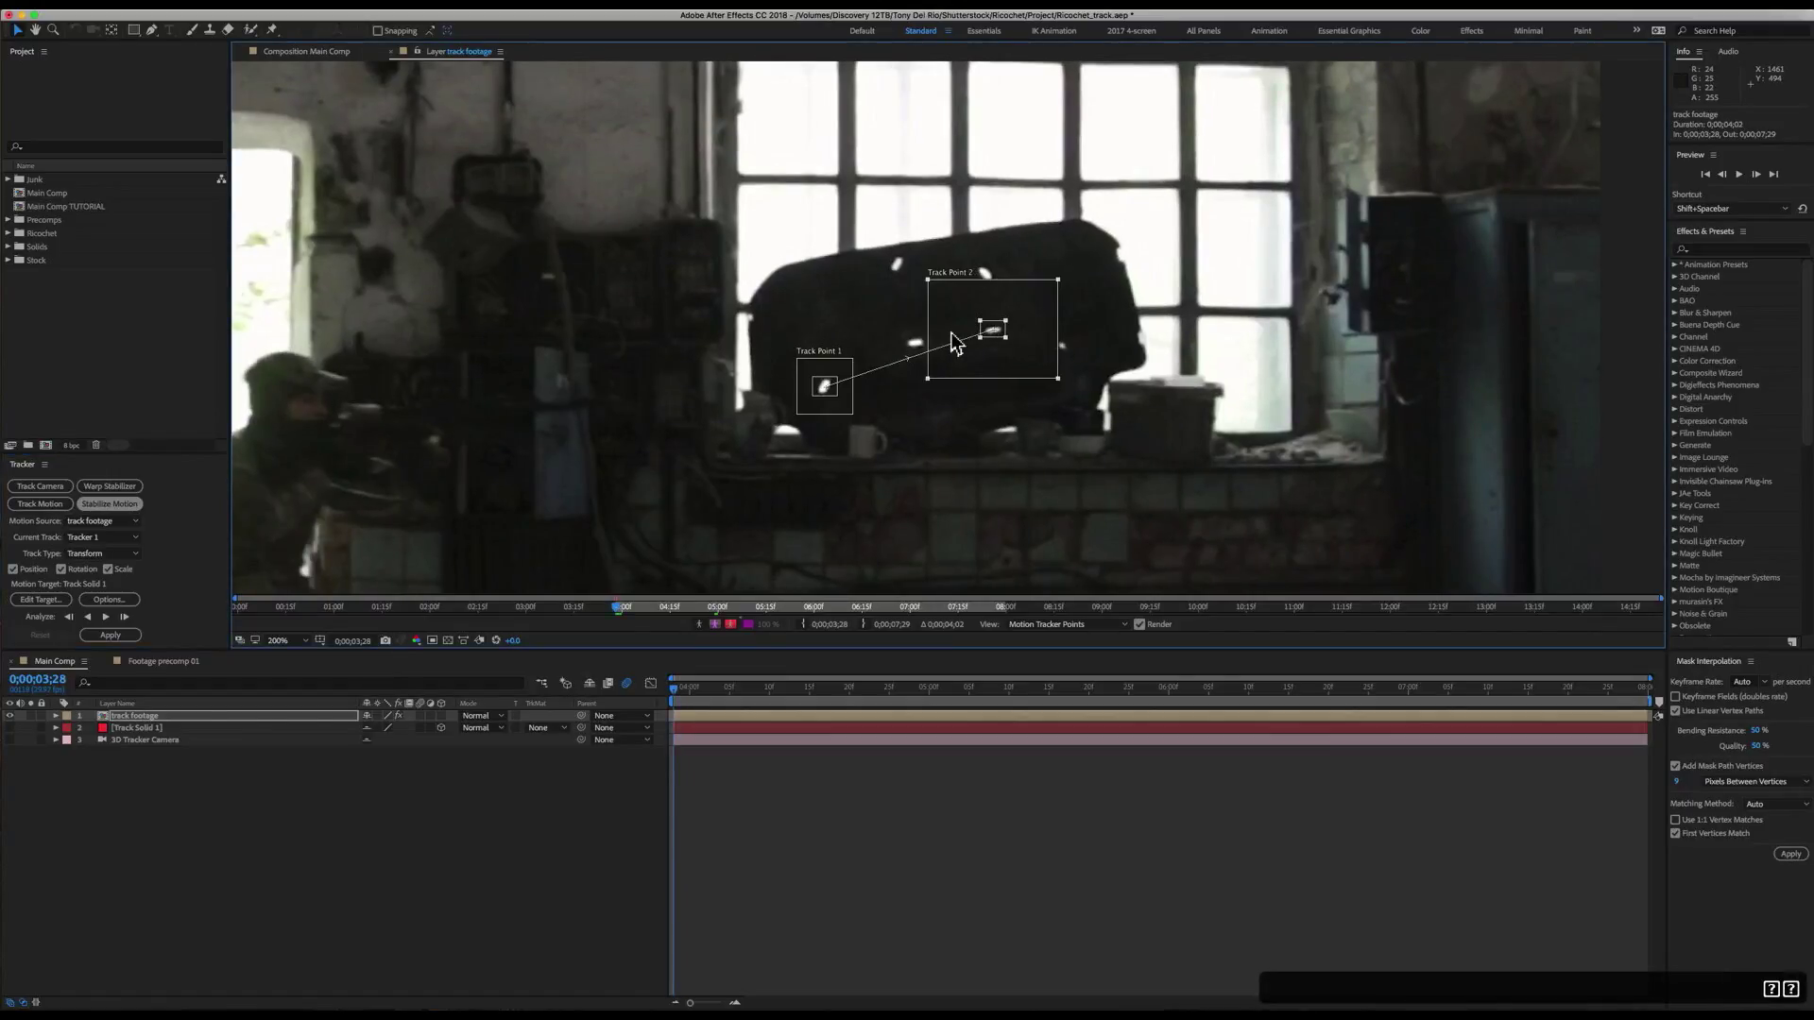
drag(1058, 380, 1047, 373)
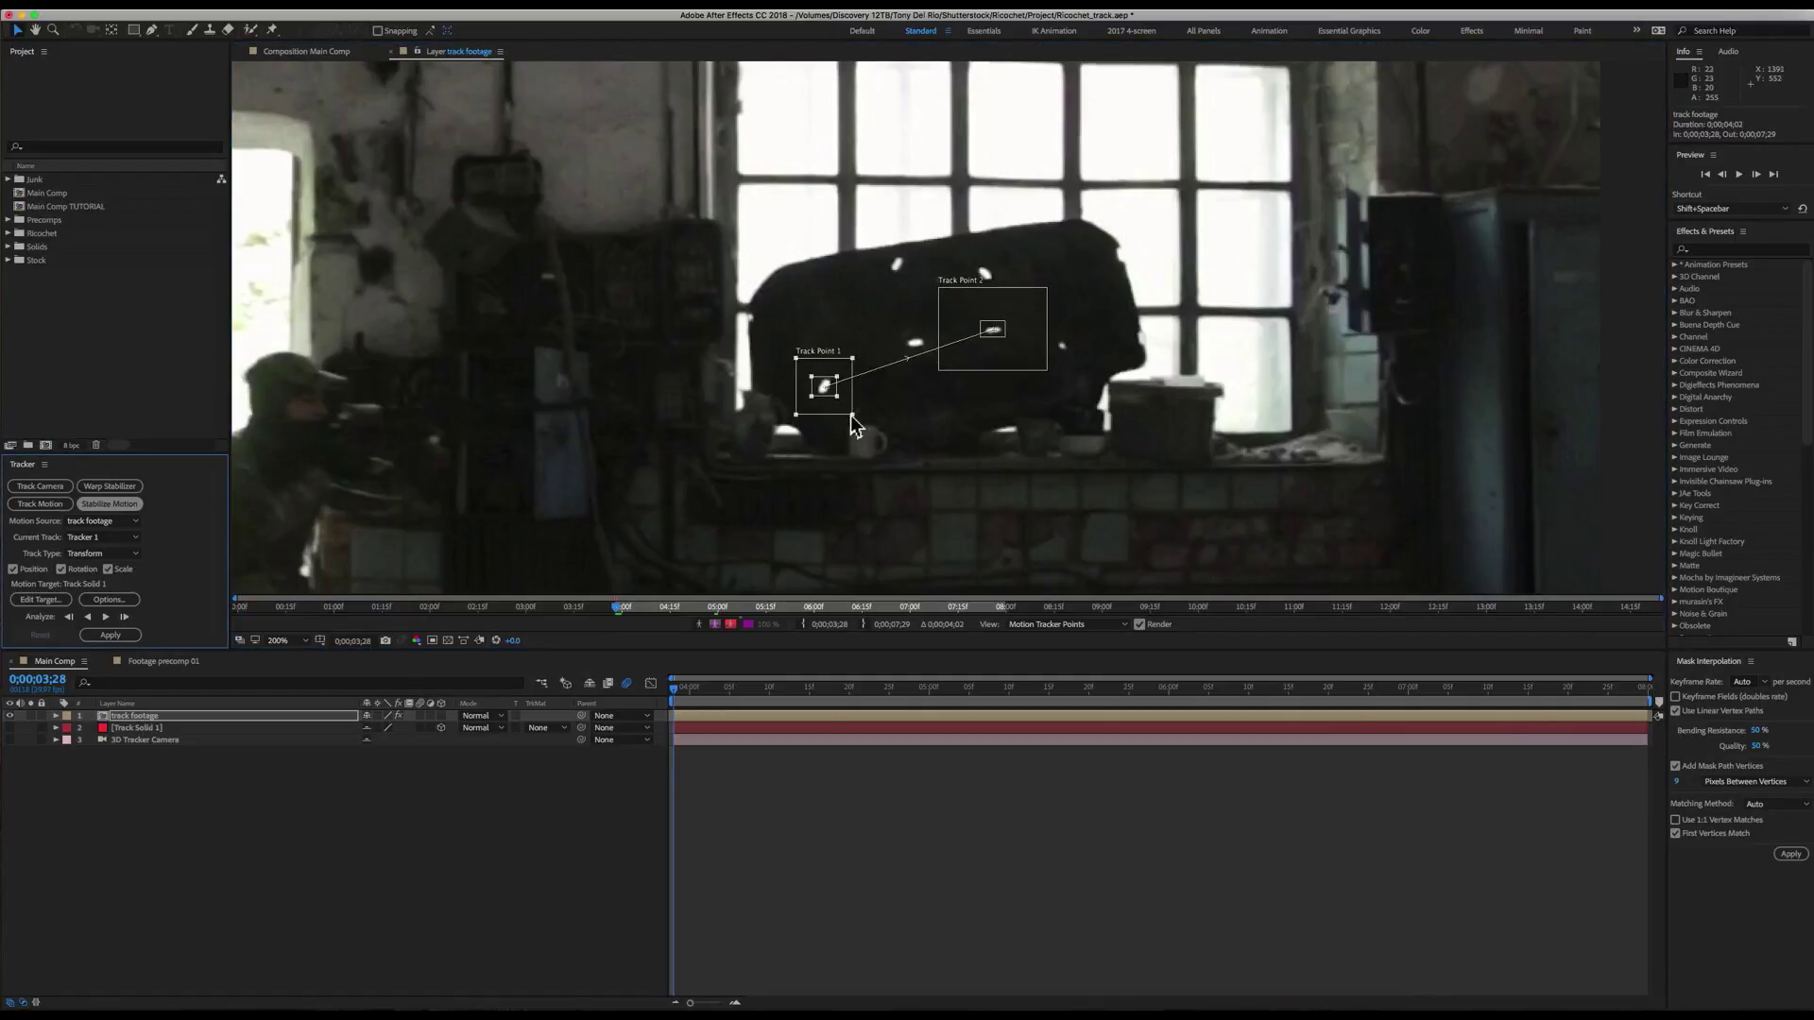
drag(853, 413, 867, 417)
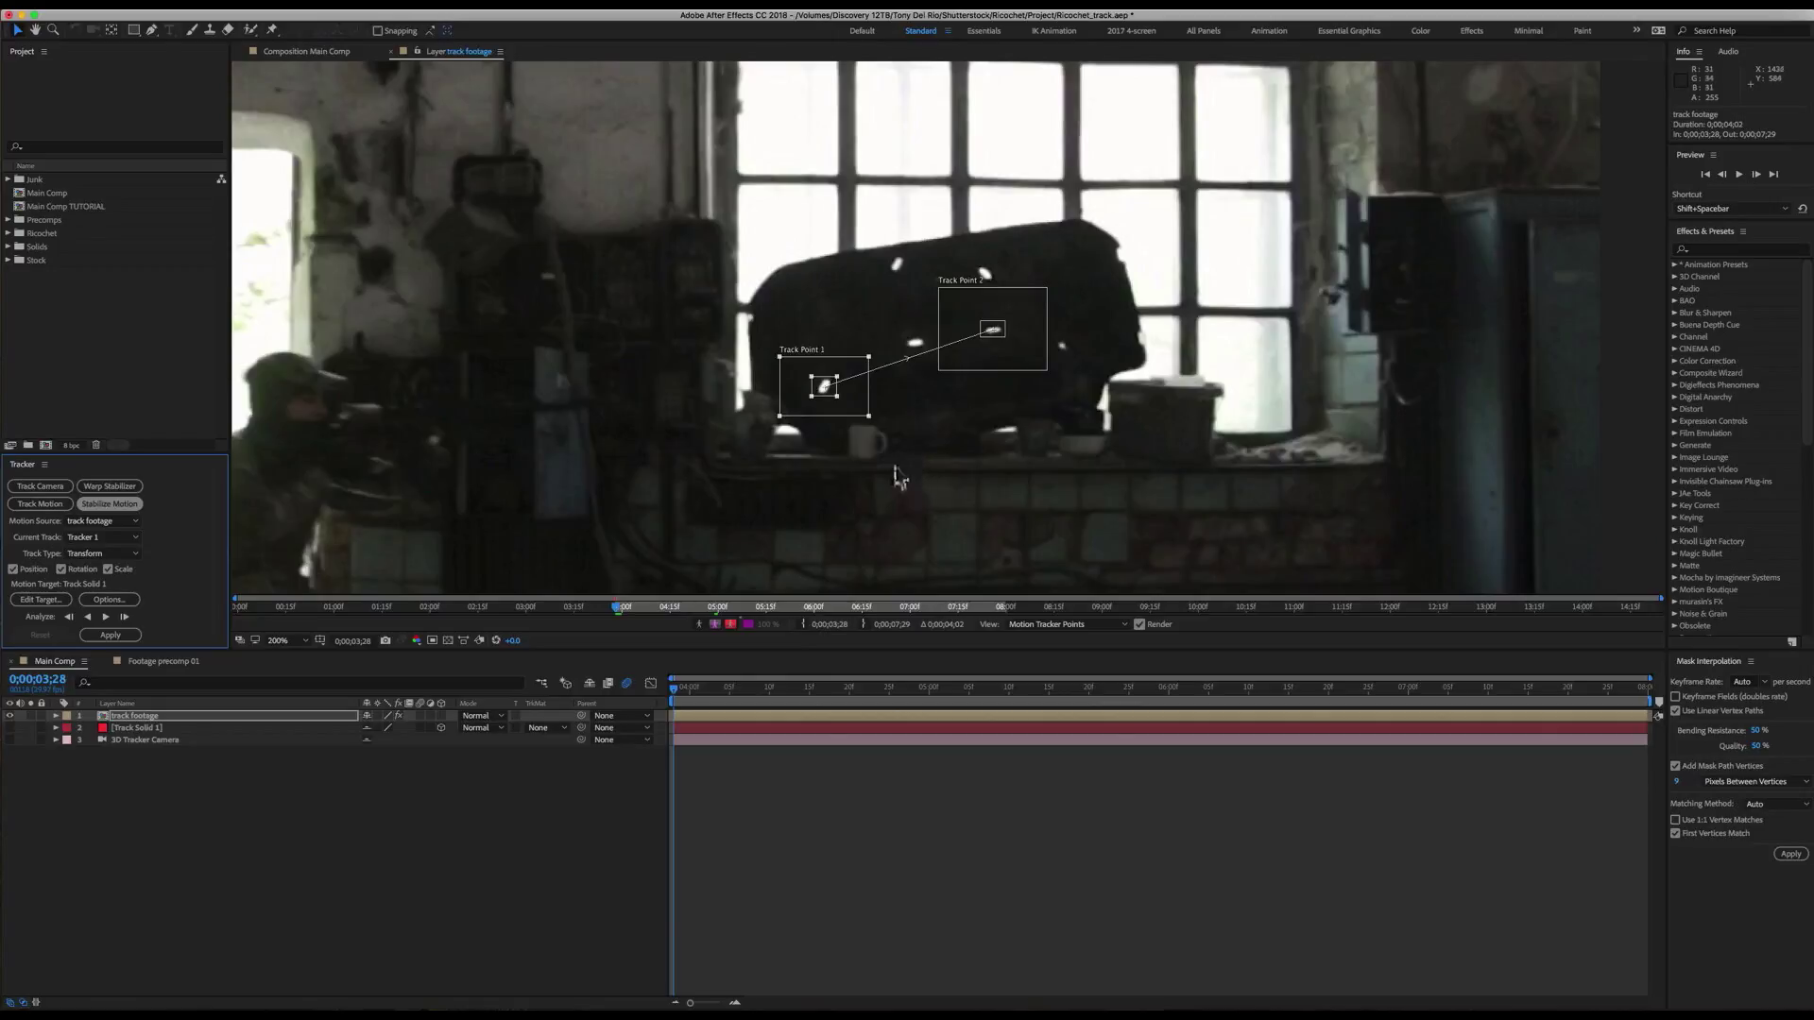
- Analyze the motion forward from the first frame and stop the analysis at 0;00;06;17
click(107, 617)
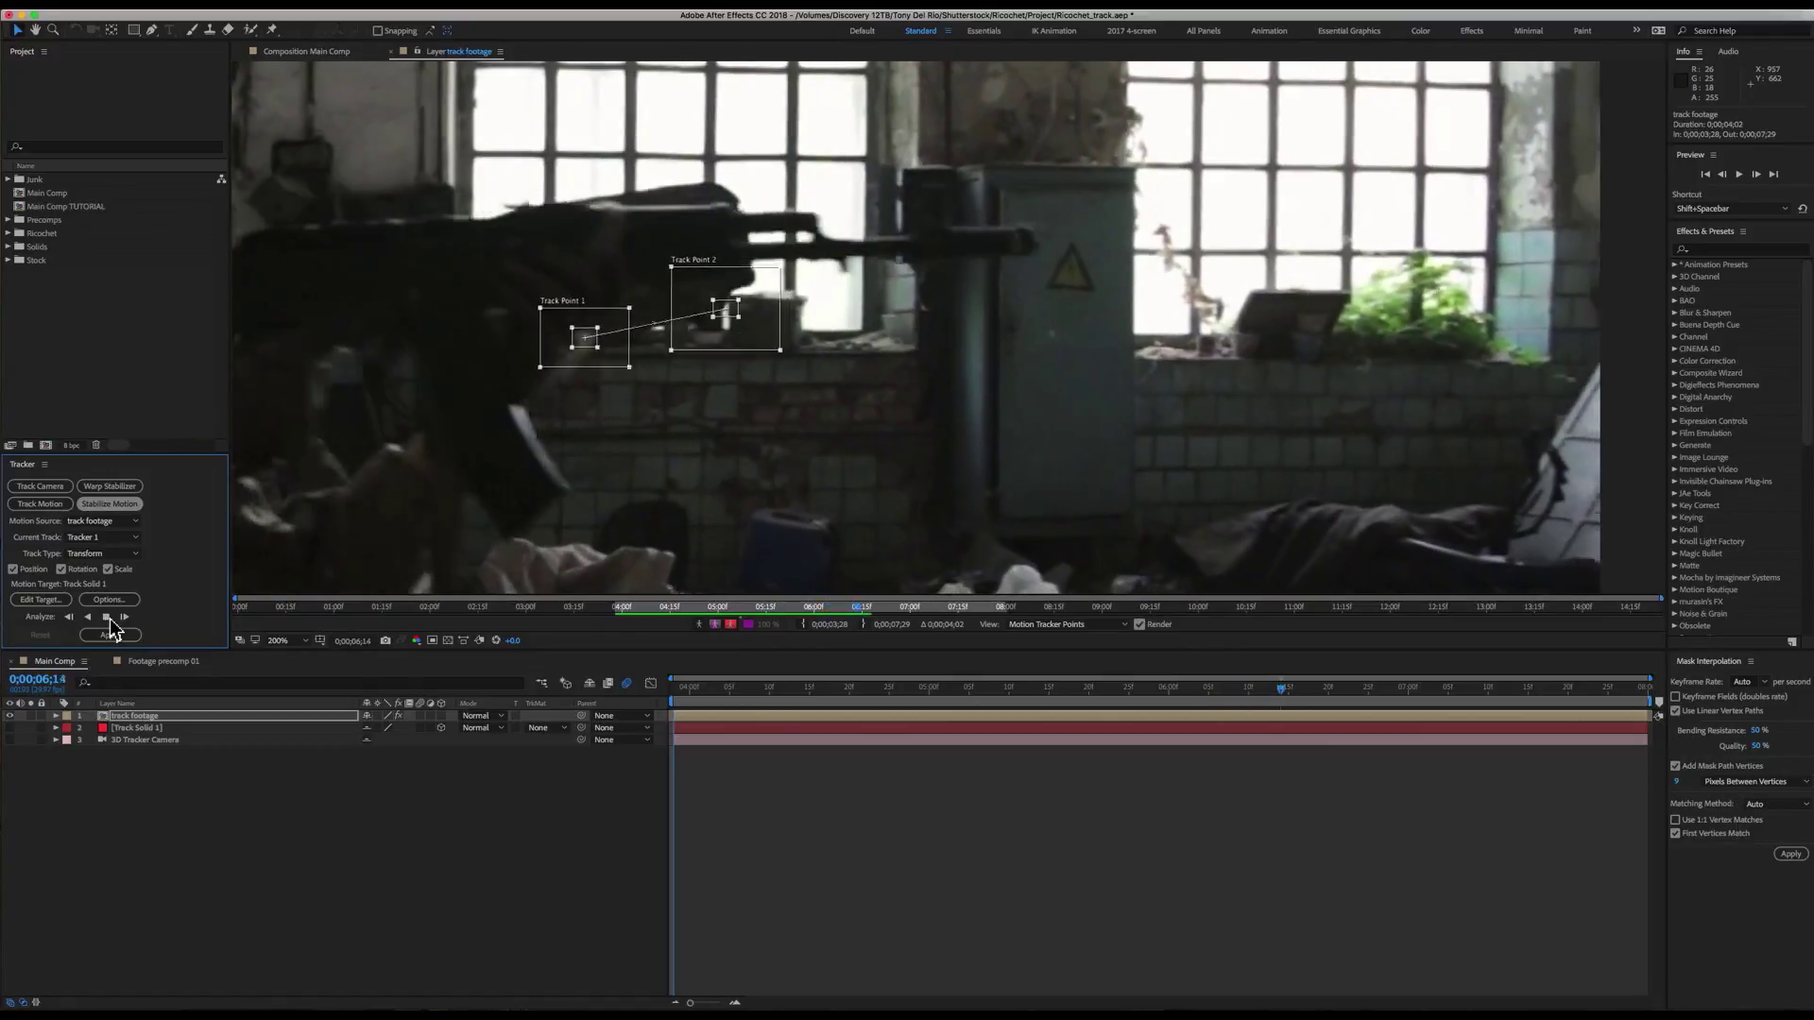
click(108, 617)
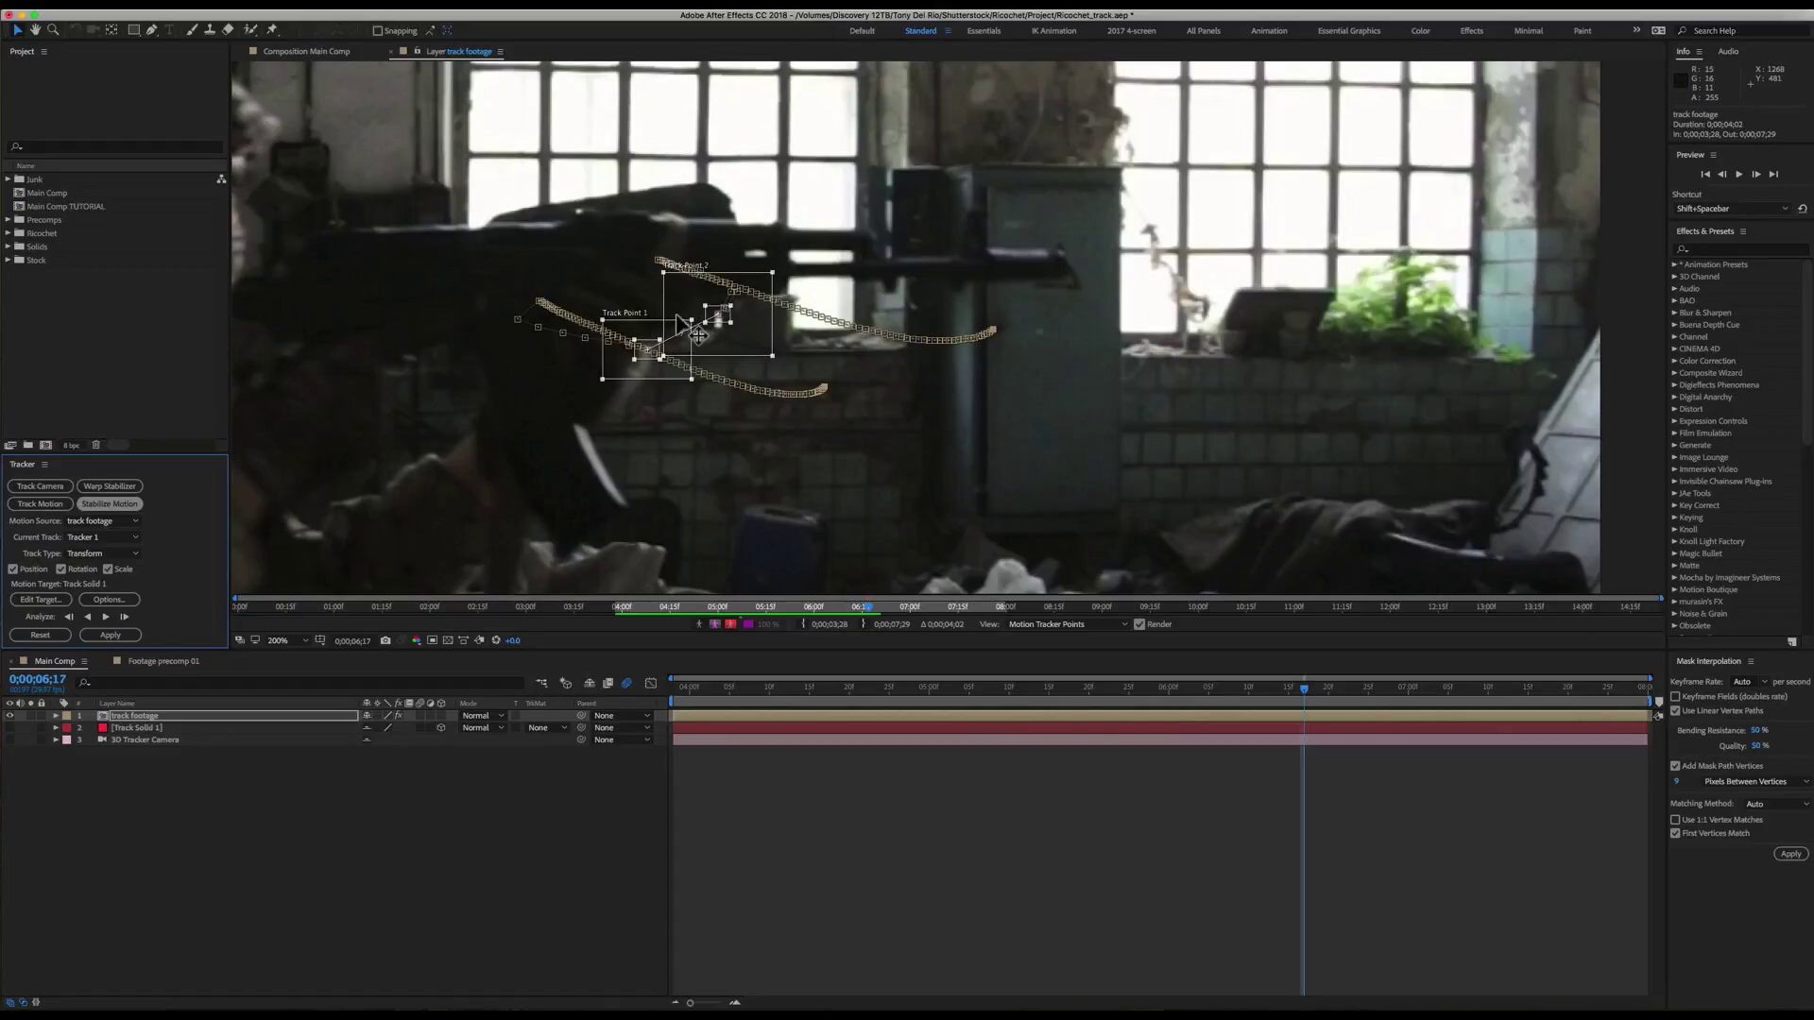
- Step frame by frame between 0;00;06;17 and 0;00;06;09 to examine where the track points slip off their features
key(Page_Up)
key(Page_Up)
key(Page_Up)
key(Page_Up)
key(Page_Up)
key(Page_Up)
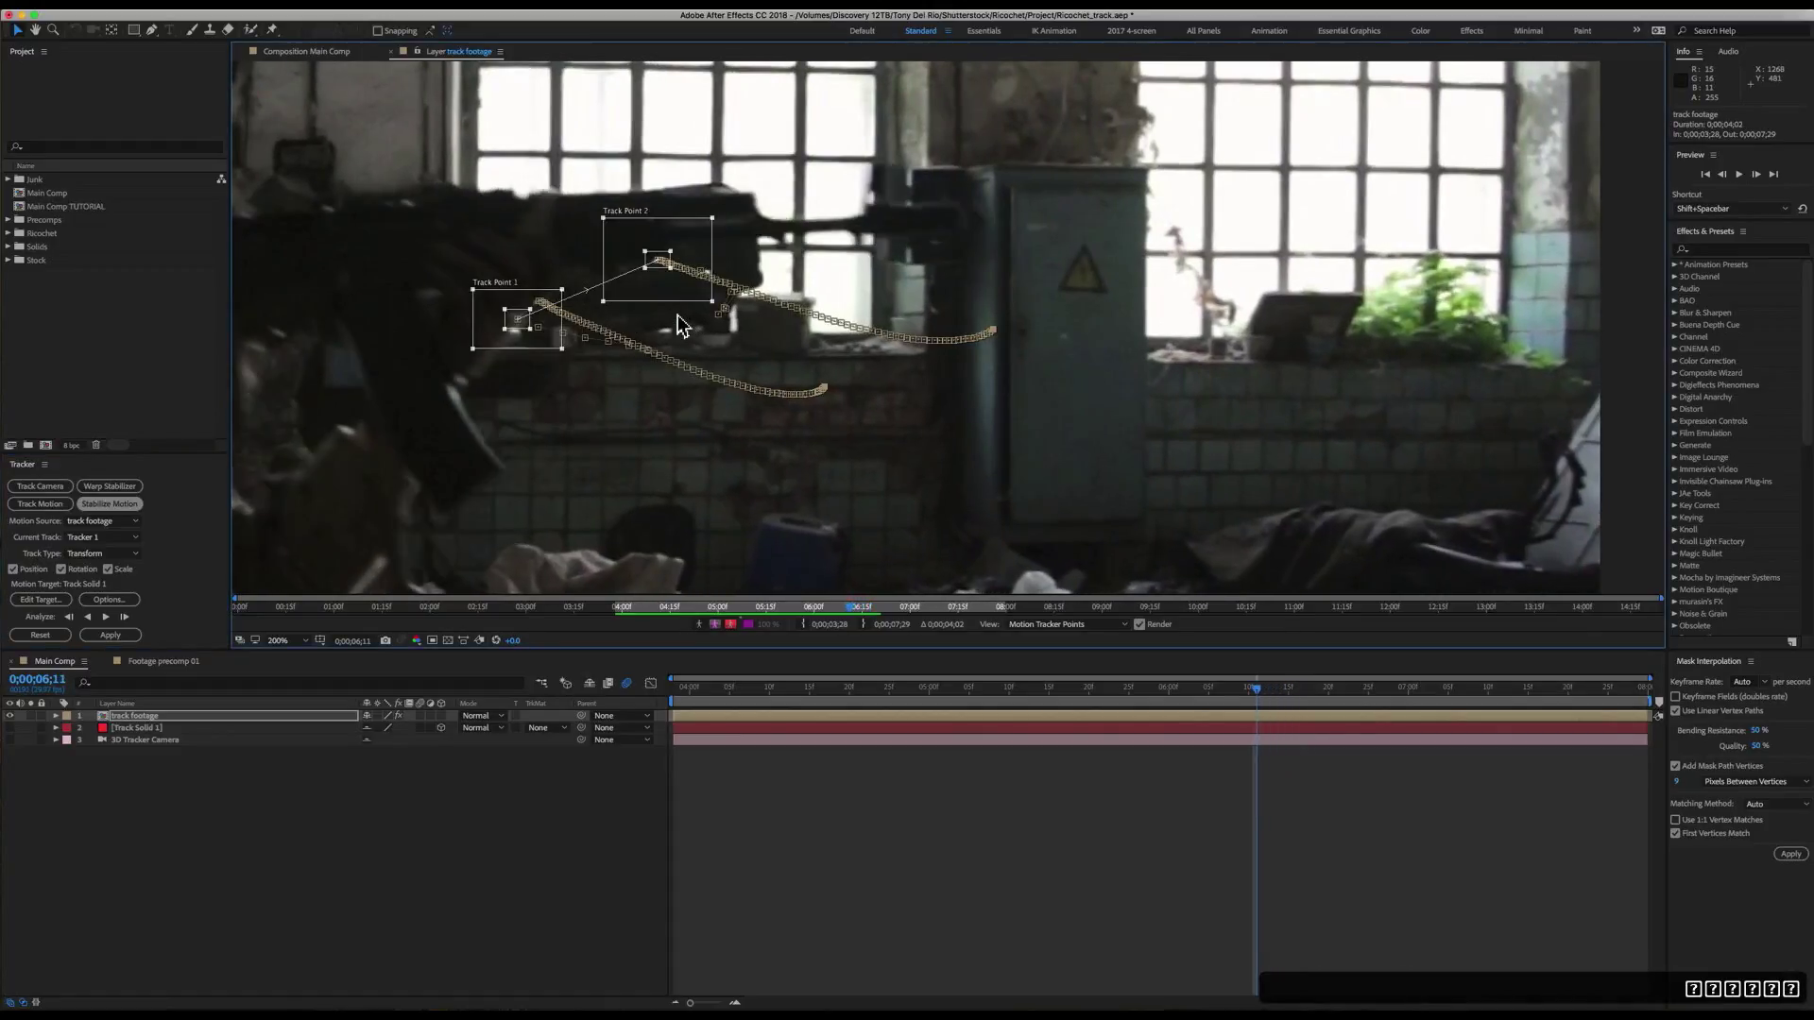
key(Page_Up)
key(Page_Up)
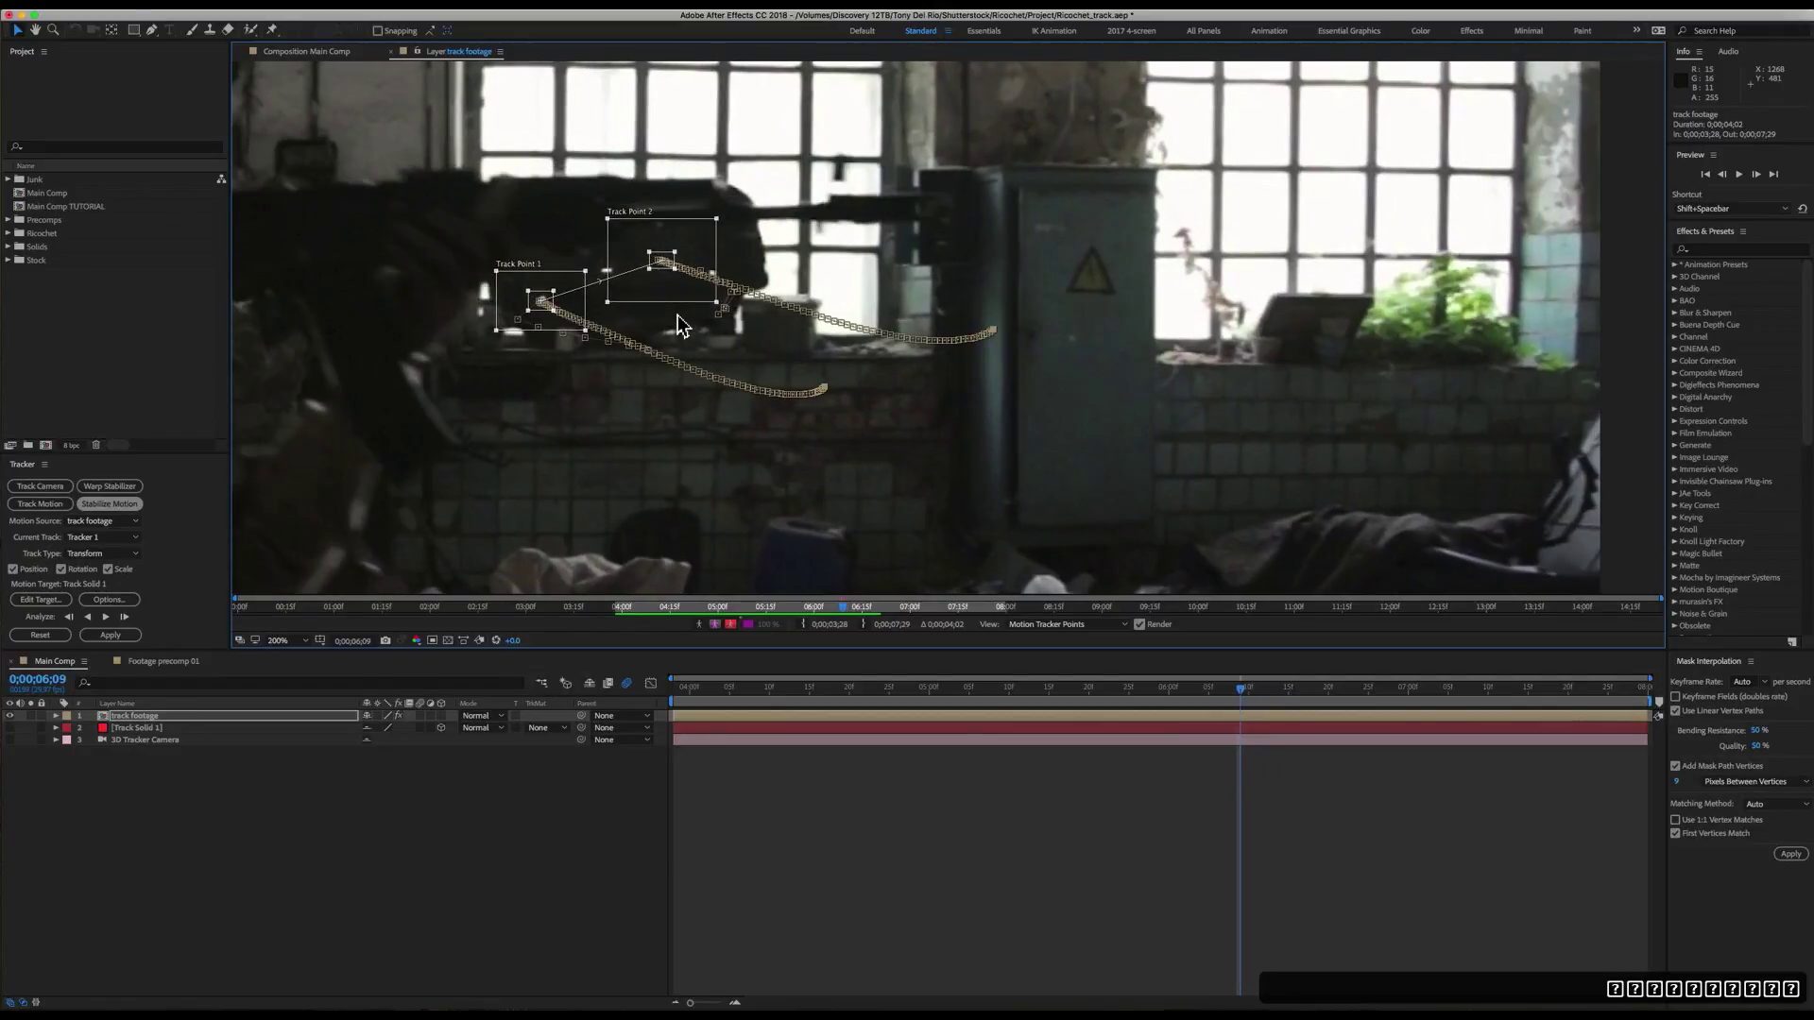
key(Page_Down)
key(Page_Down)
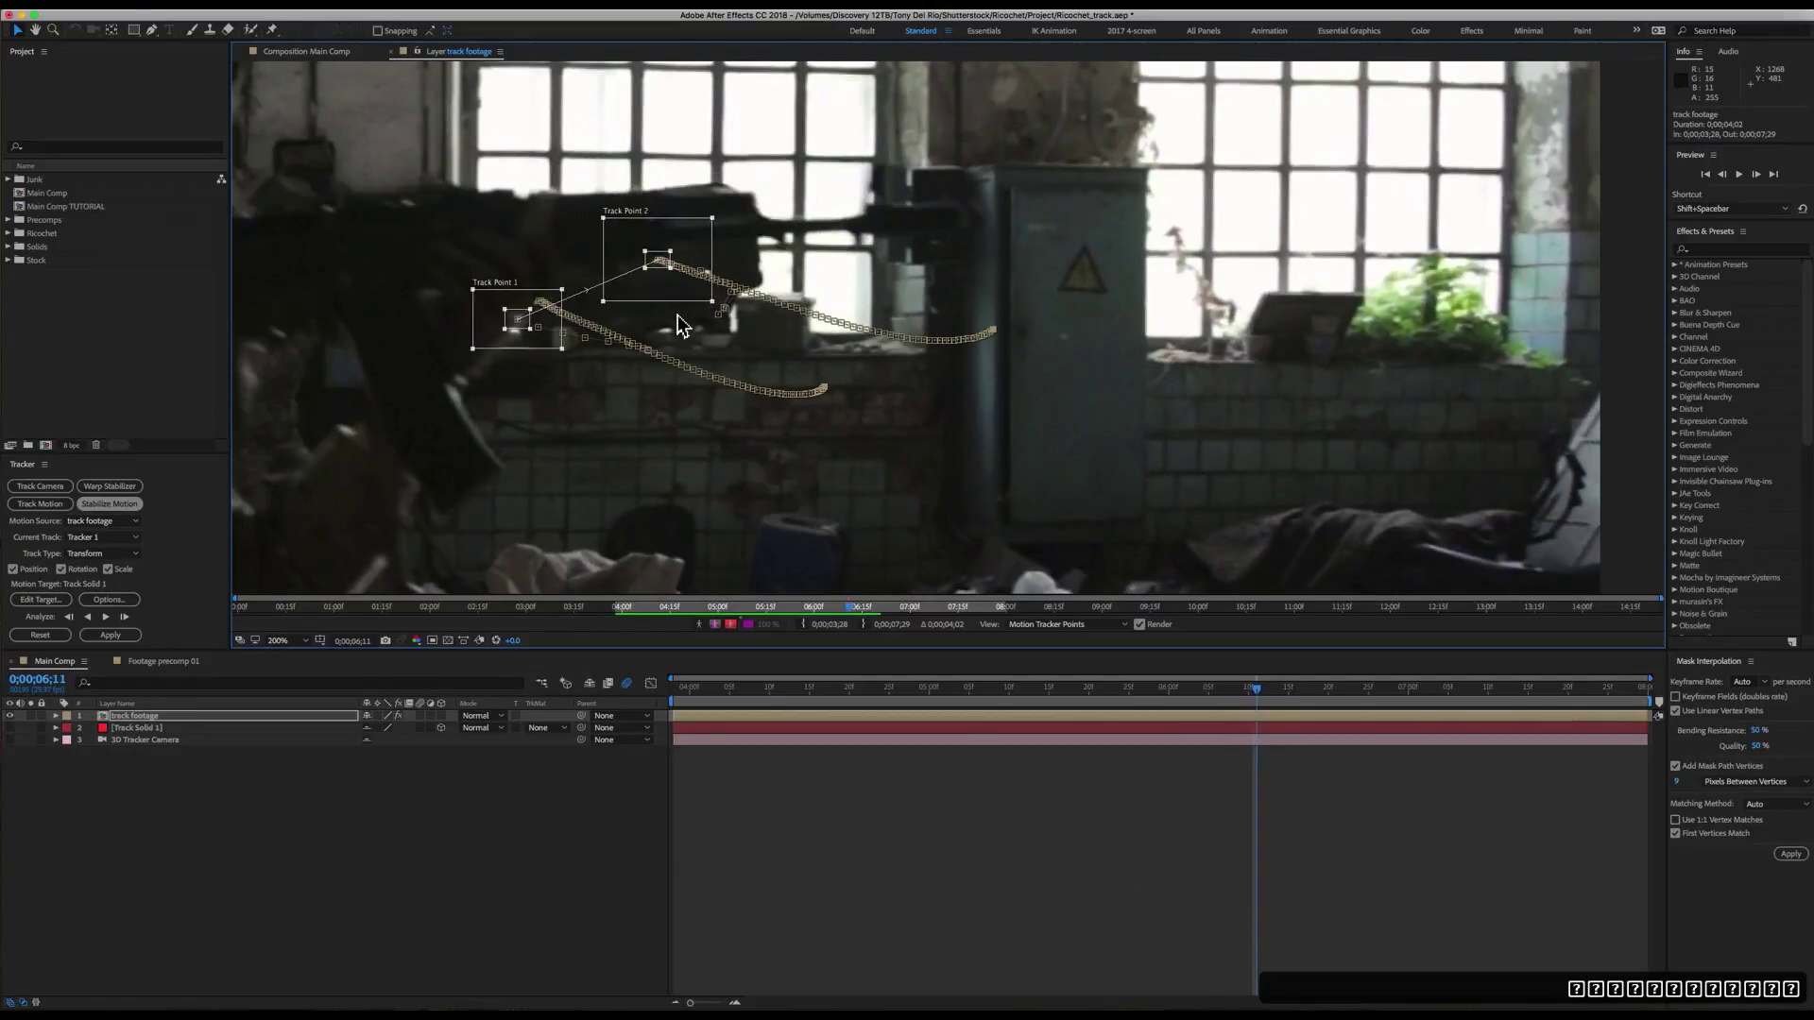
key(Page_Up)
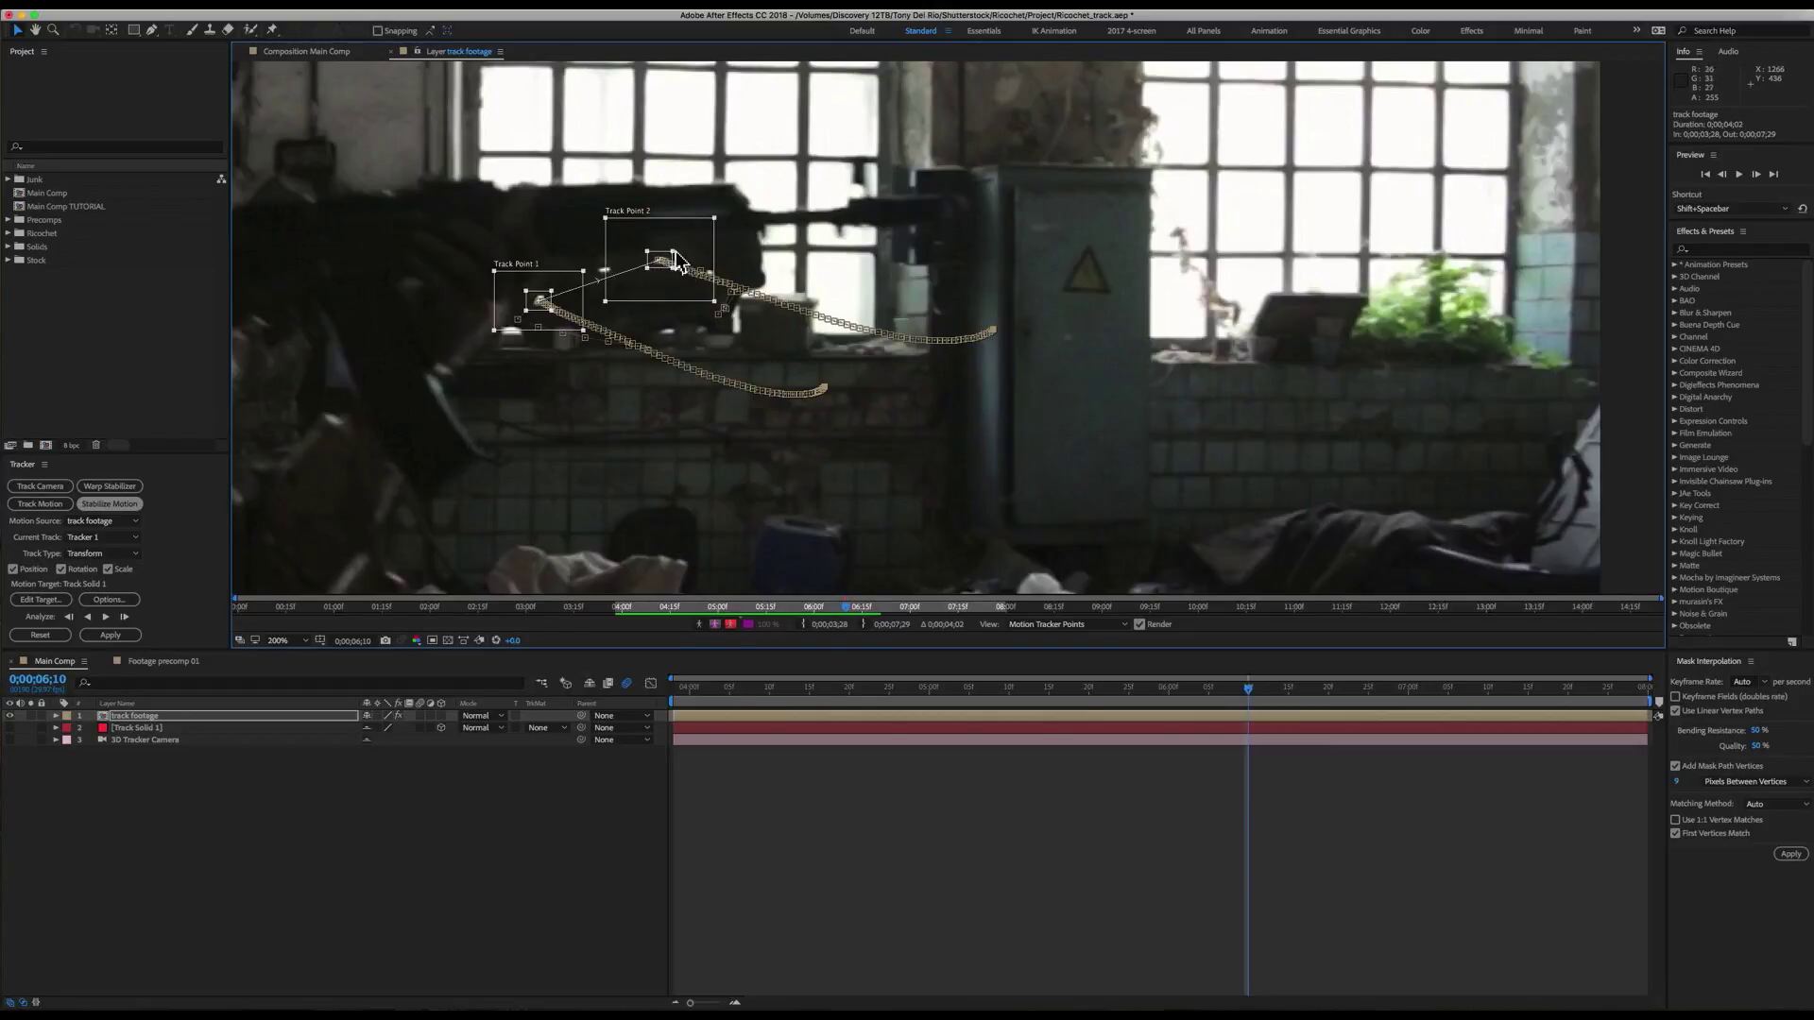
- Undo the last change and move Track Point 2 up onto the bright window pane at 0;00;06;10
key(super+z)
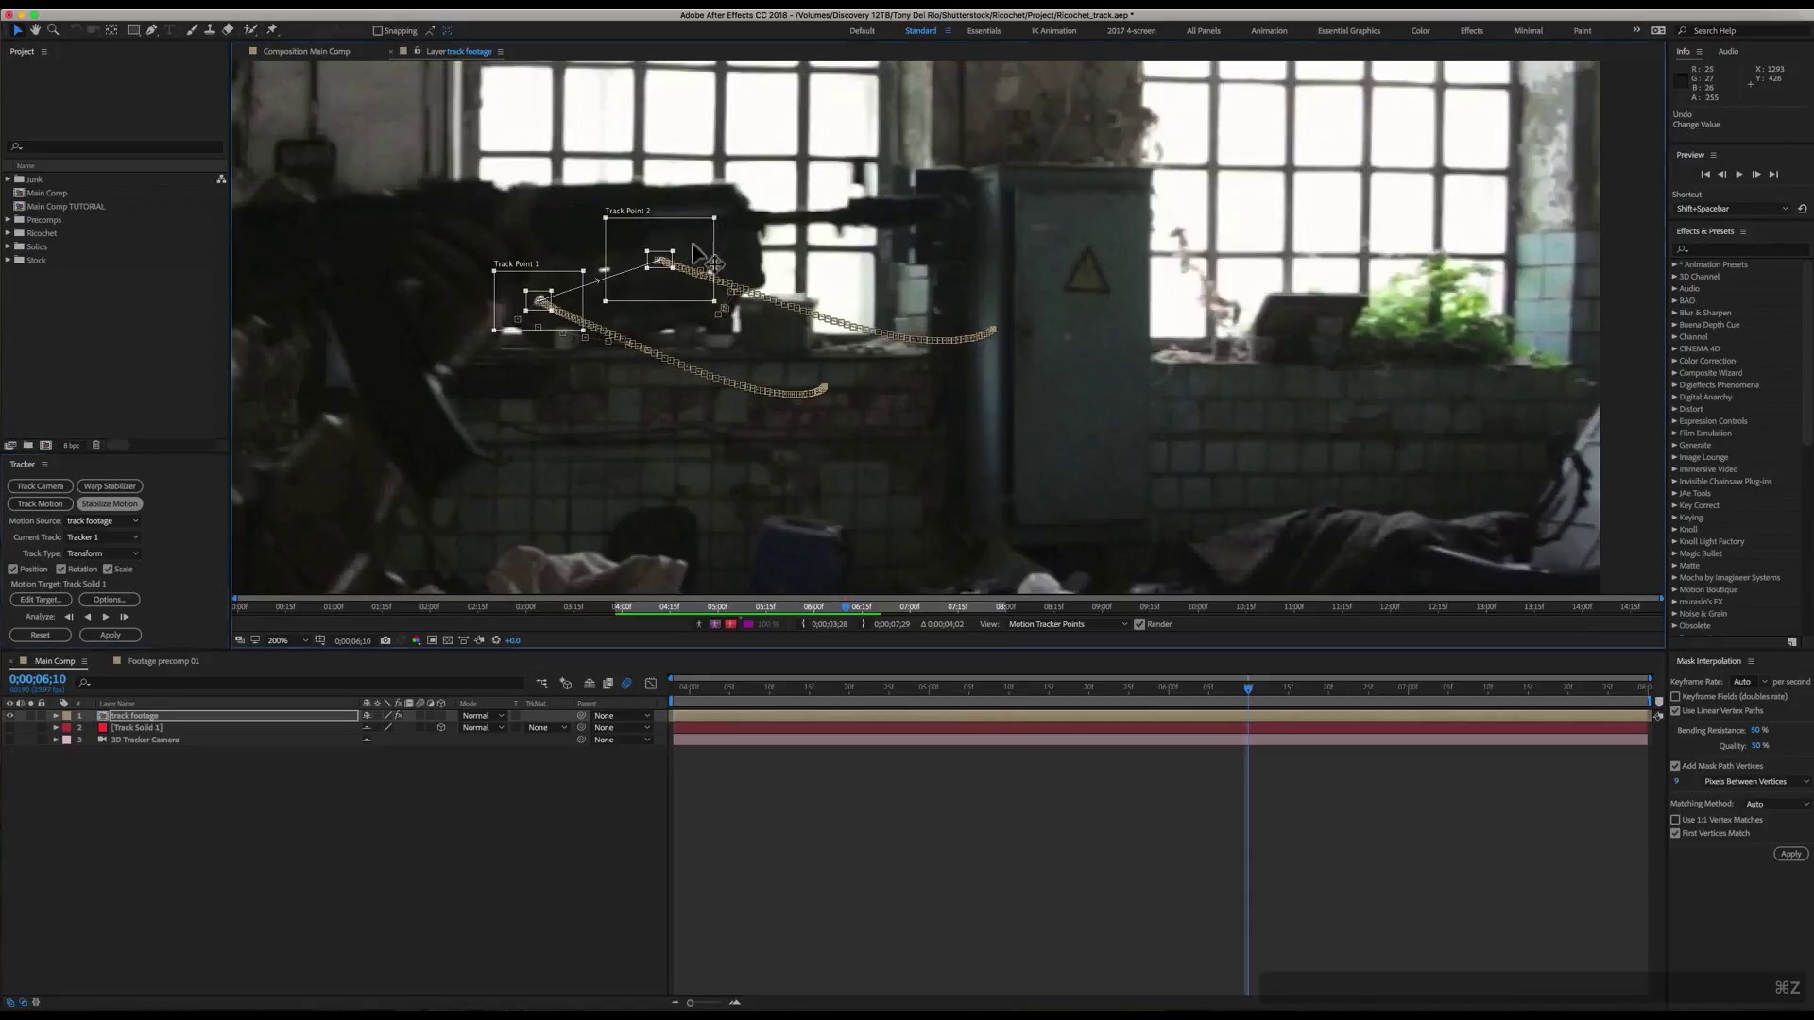
scroll(664, 270, up, 2)
scroll(663, 269, up, 5)
scroll(663, 269, right, 5)
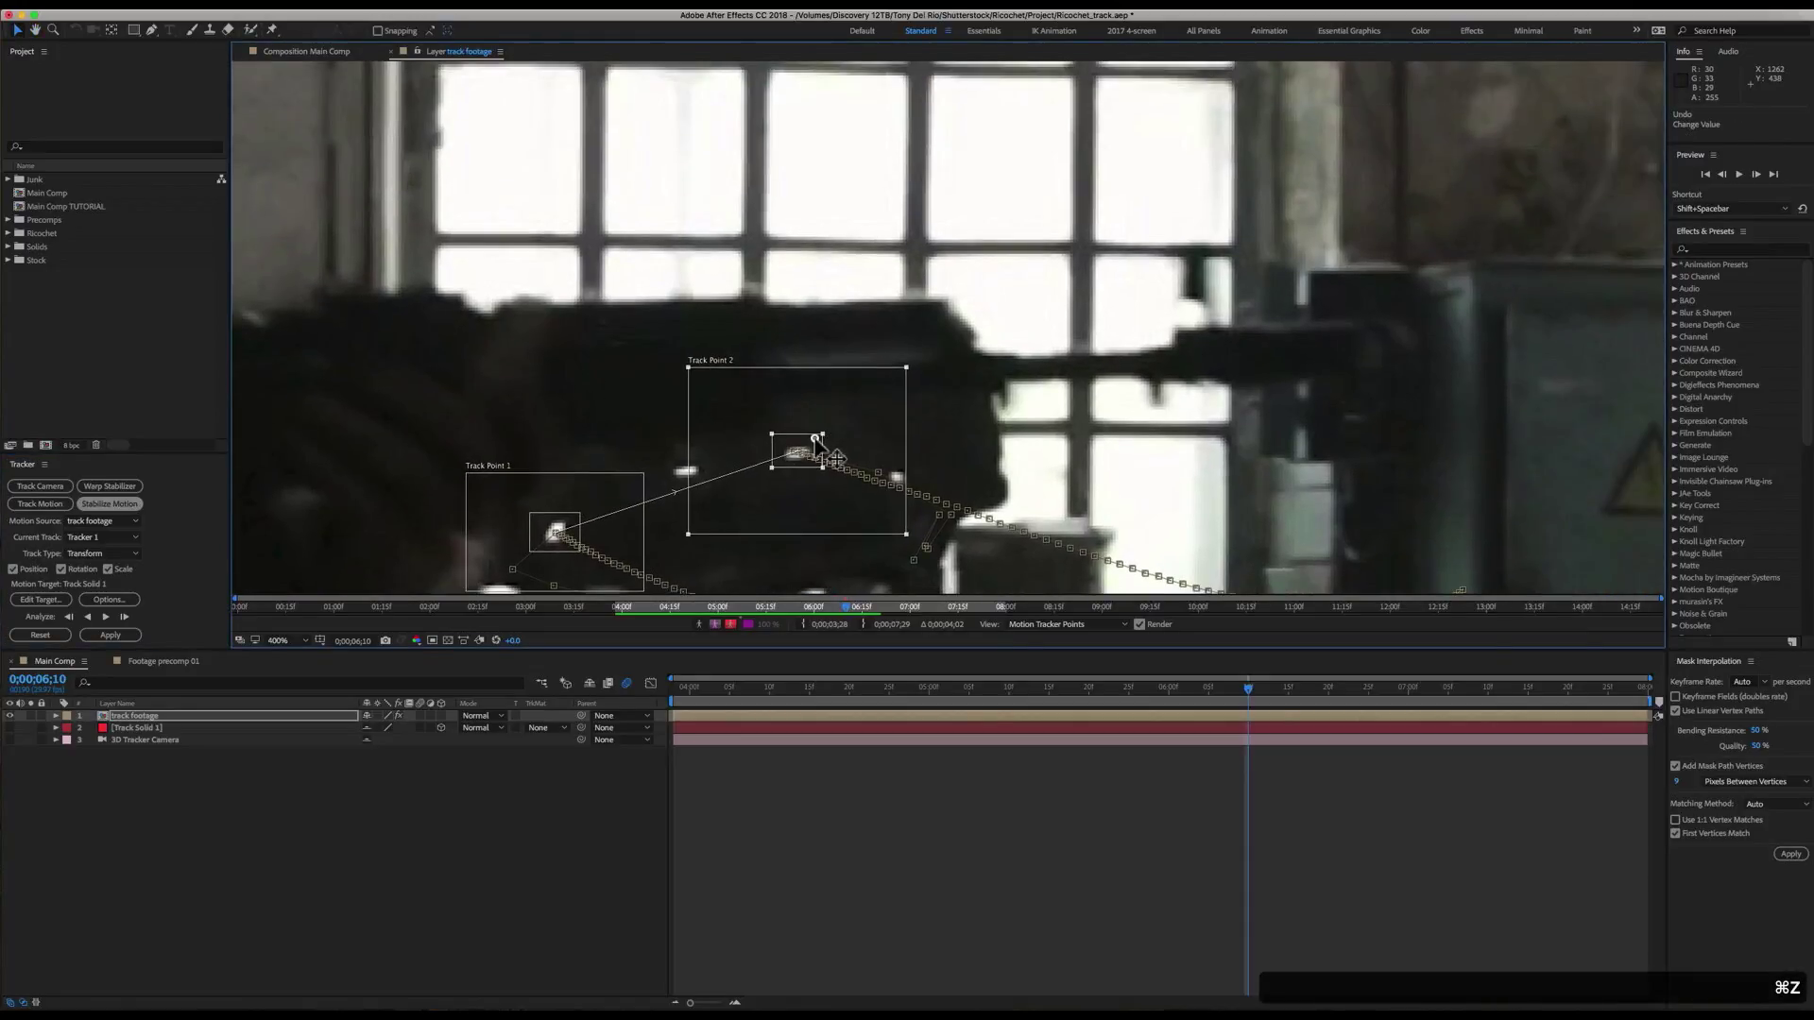
drag(820, 416, 794, 165)
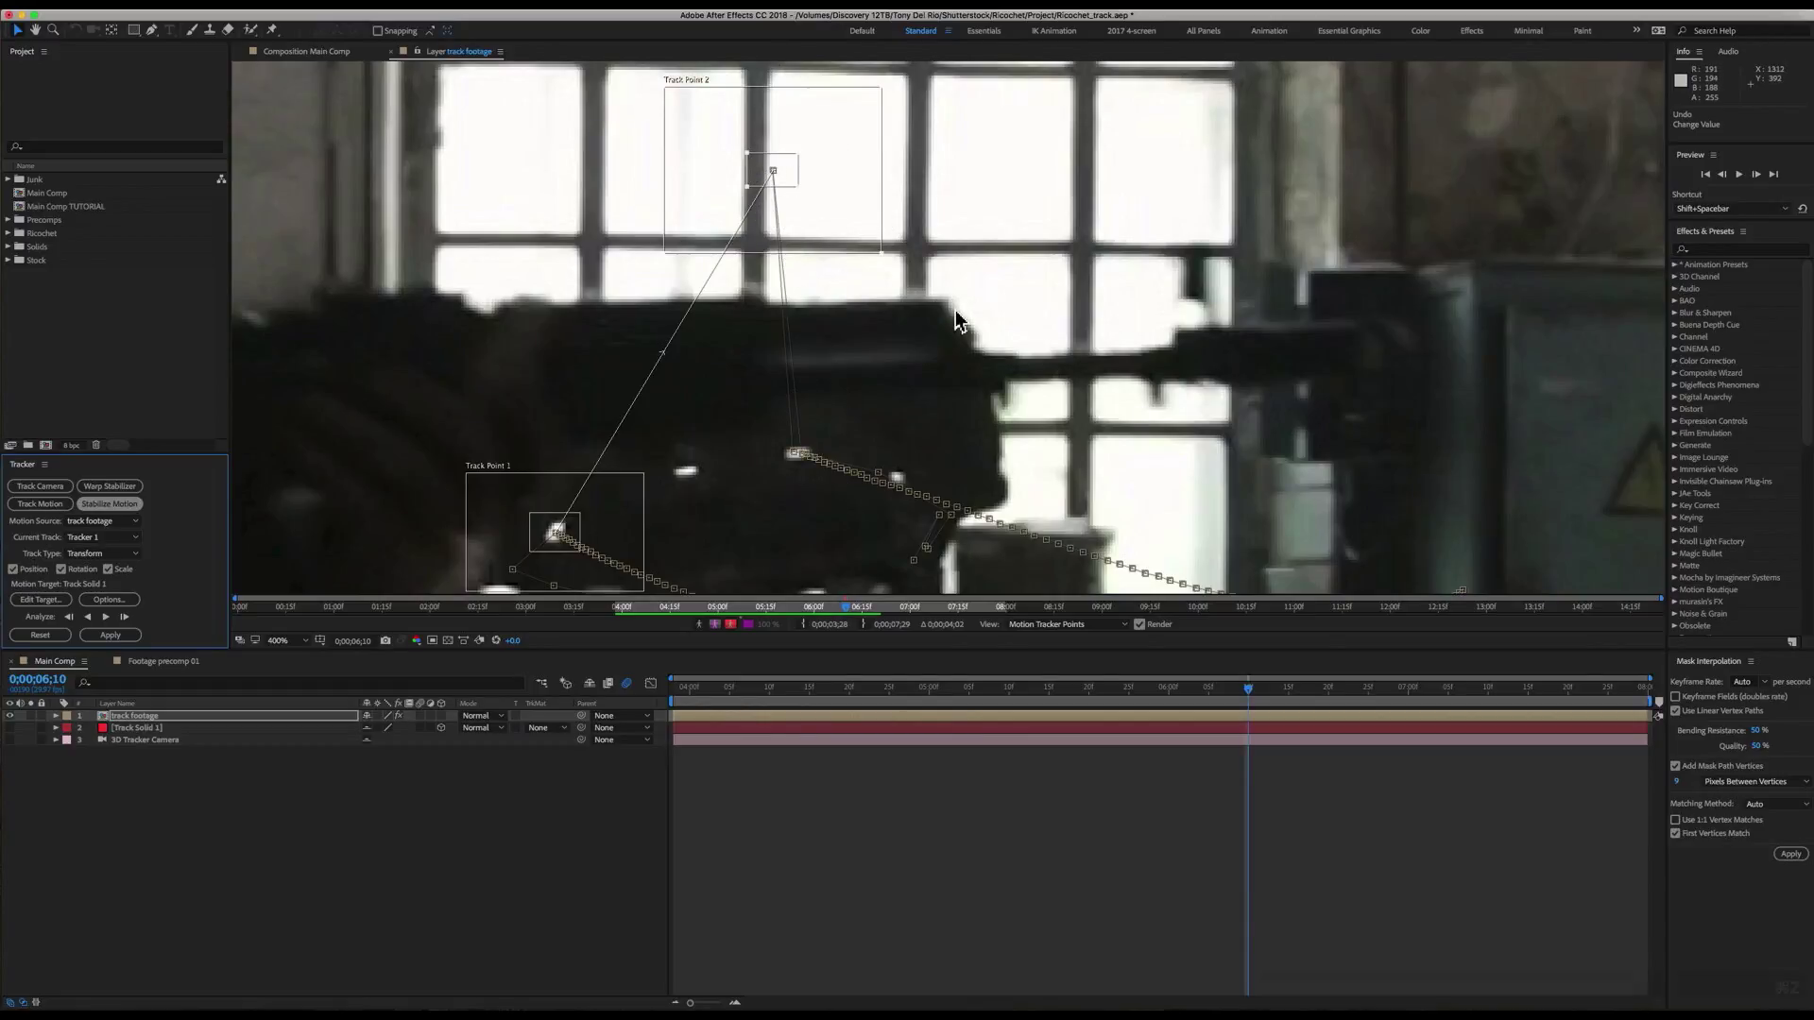
- Undo the last Track Point 2 move and place both track points on the window's crossbar intersections at 0;00;06;10
key(super+z)
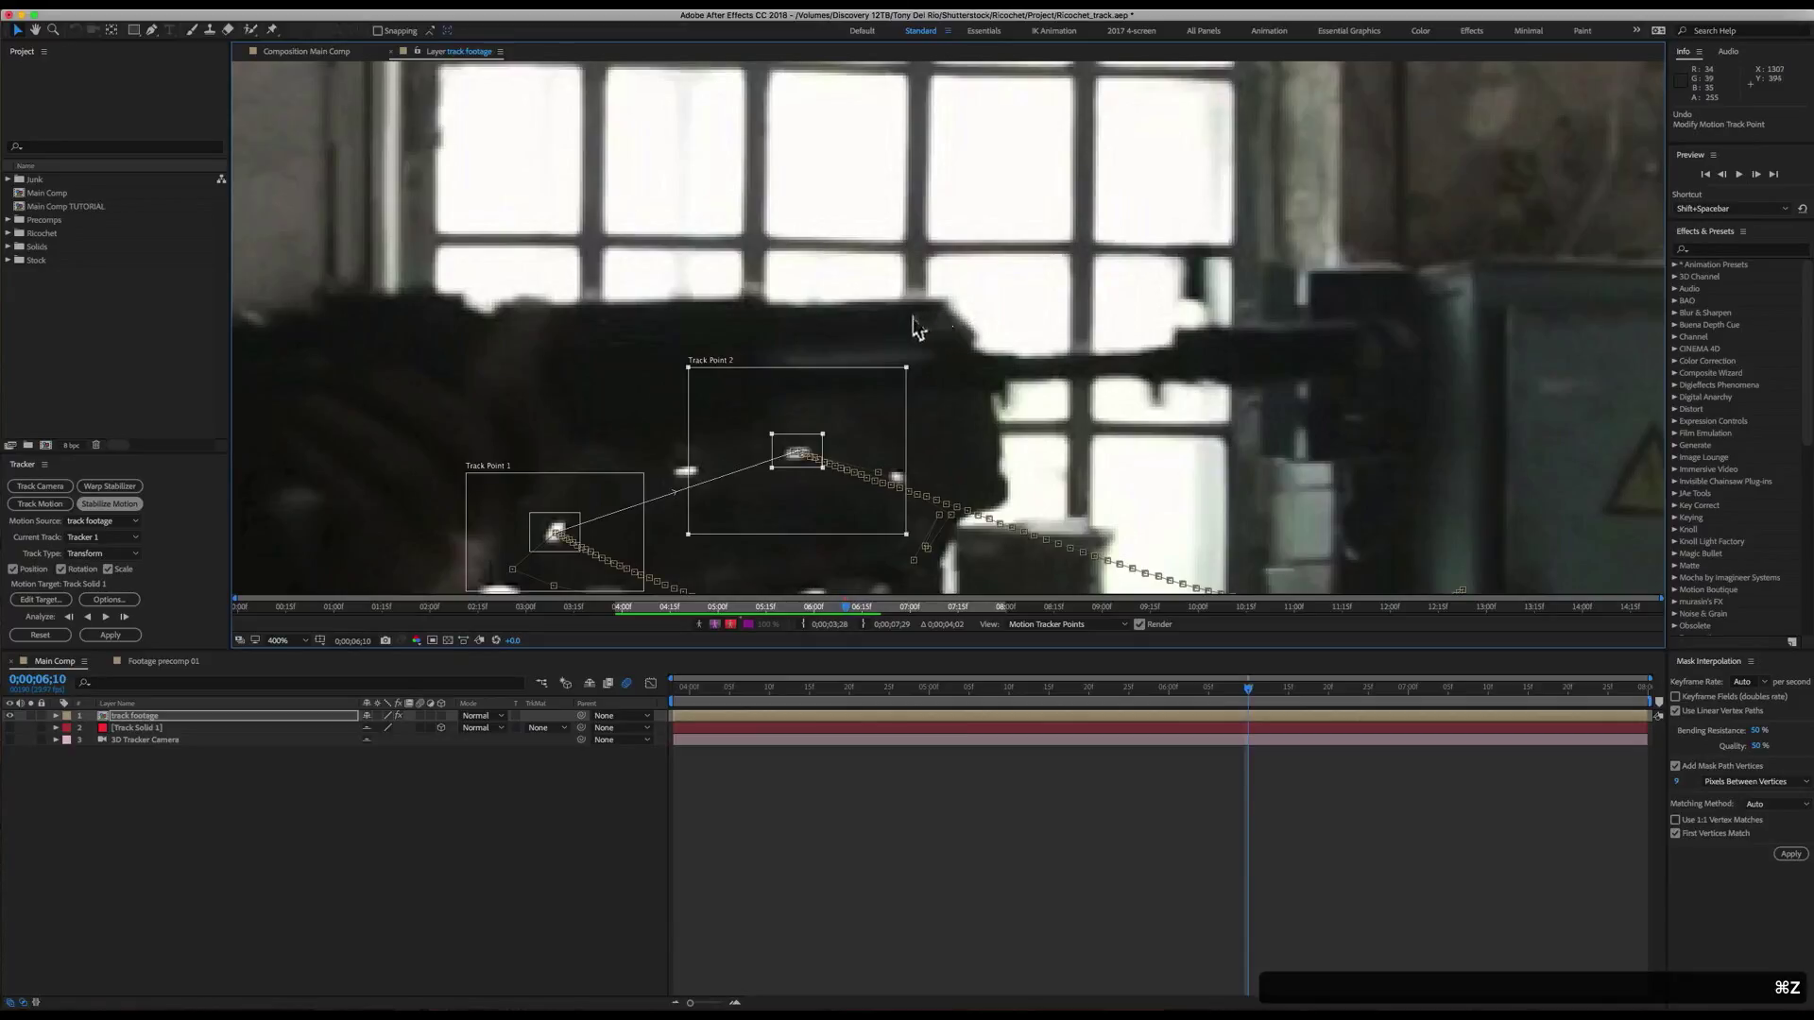
drag(825, 429, 916, 233)
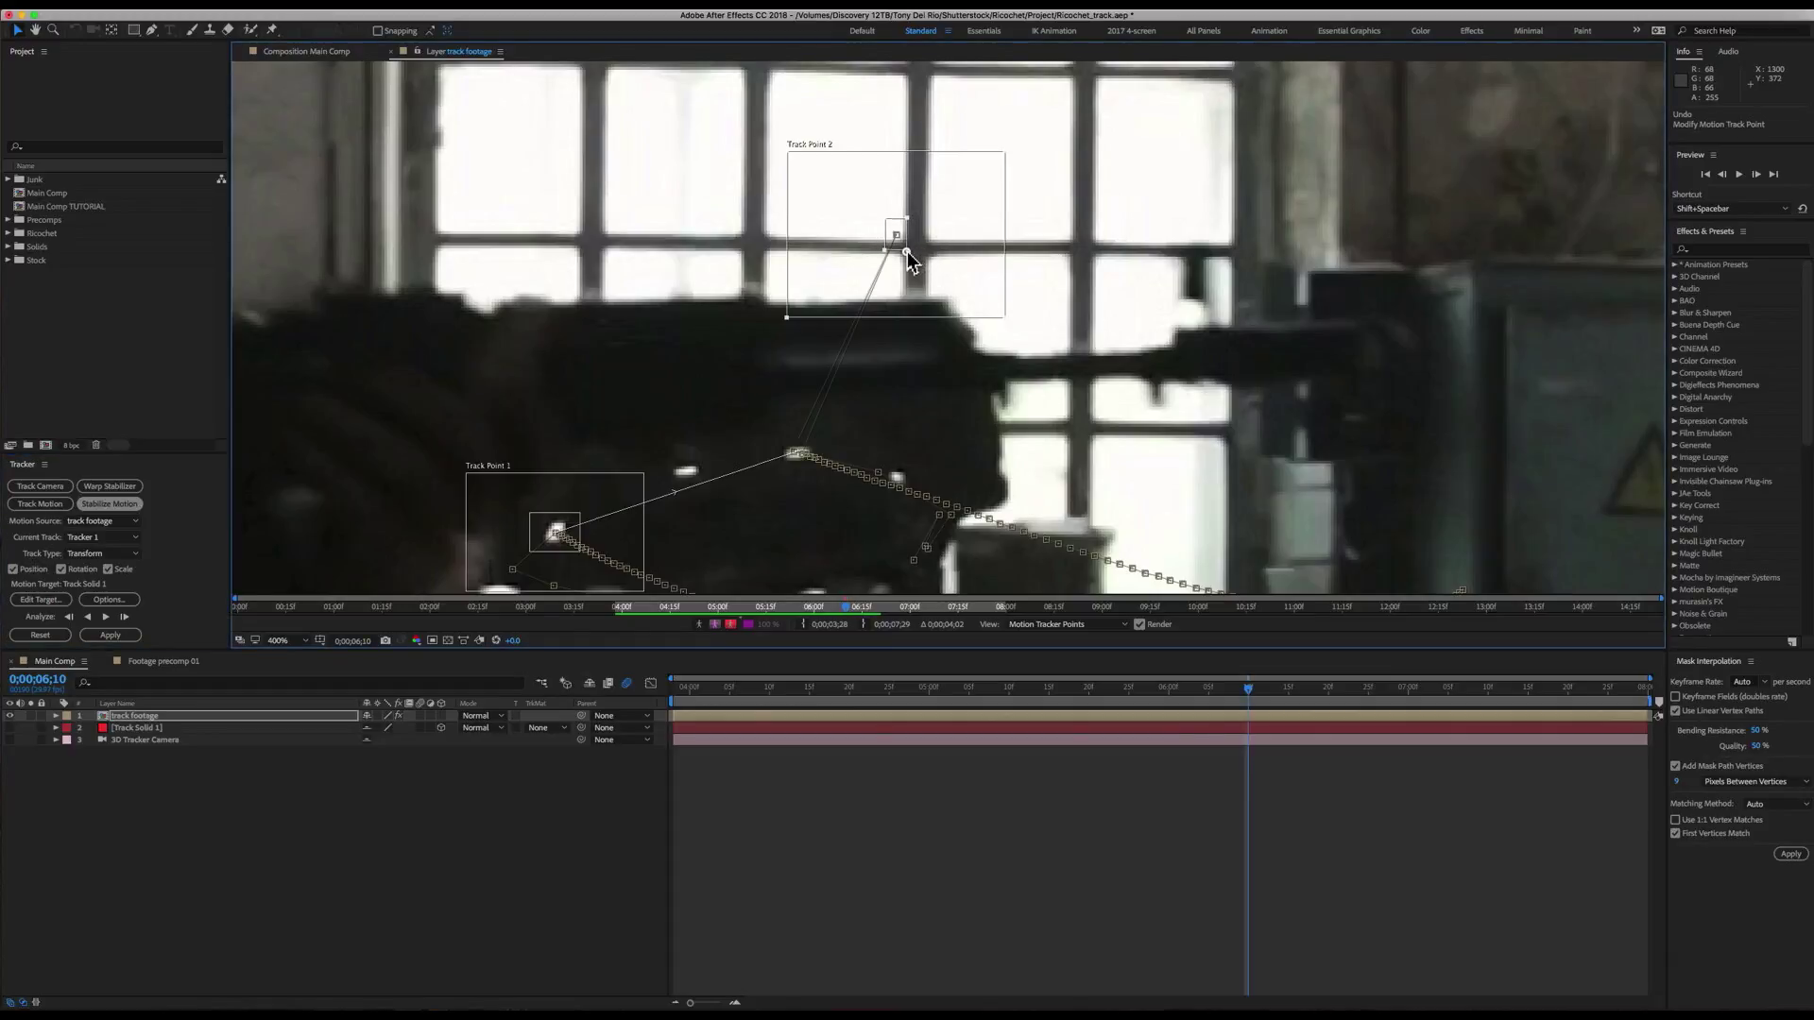
scroll(803, 463, up, 1)
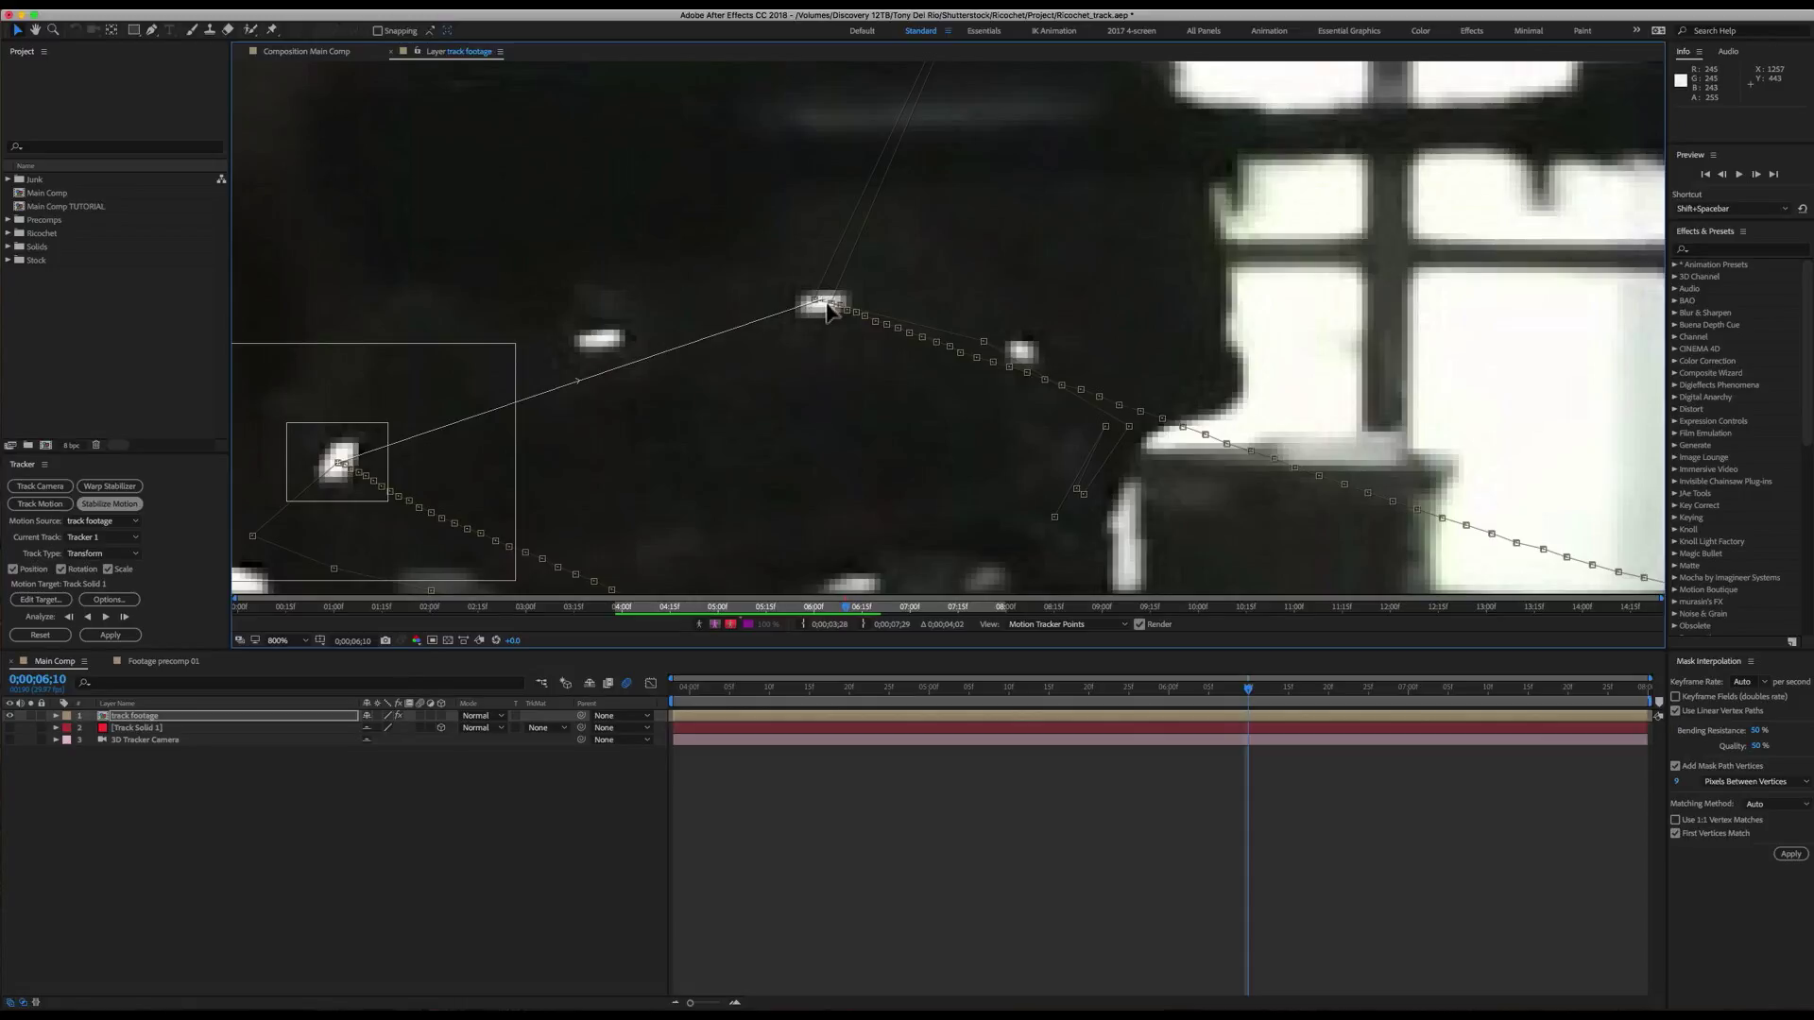
scroll(828, 312, down, 1)
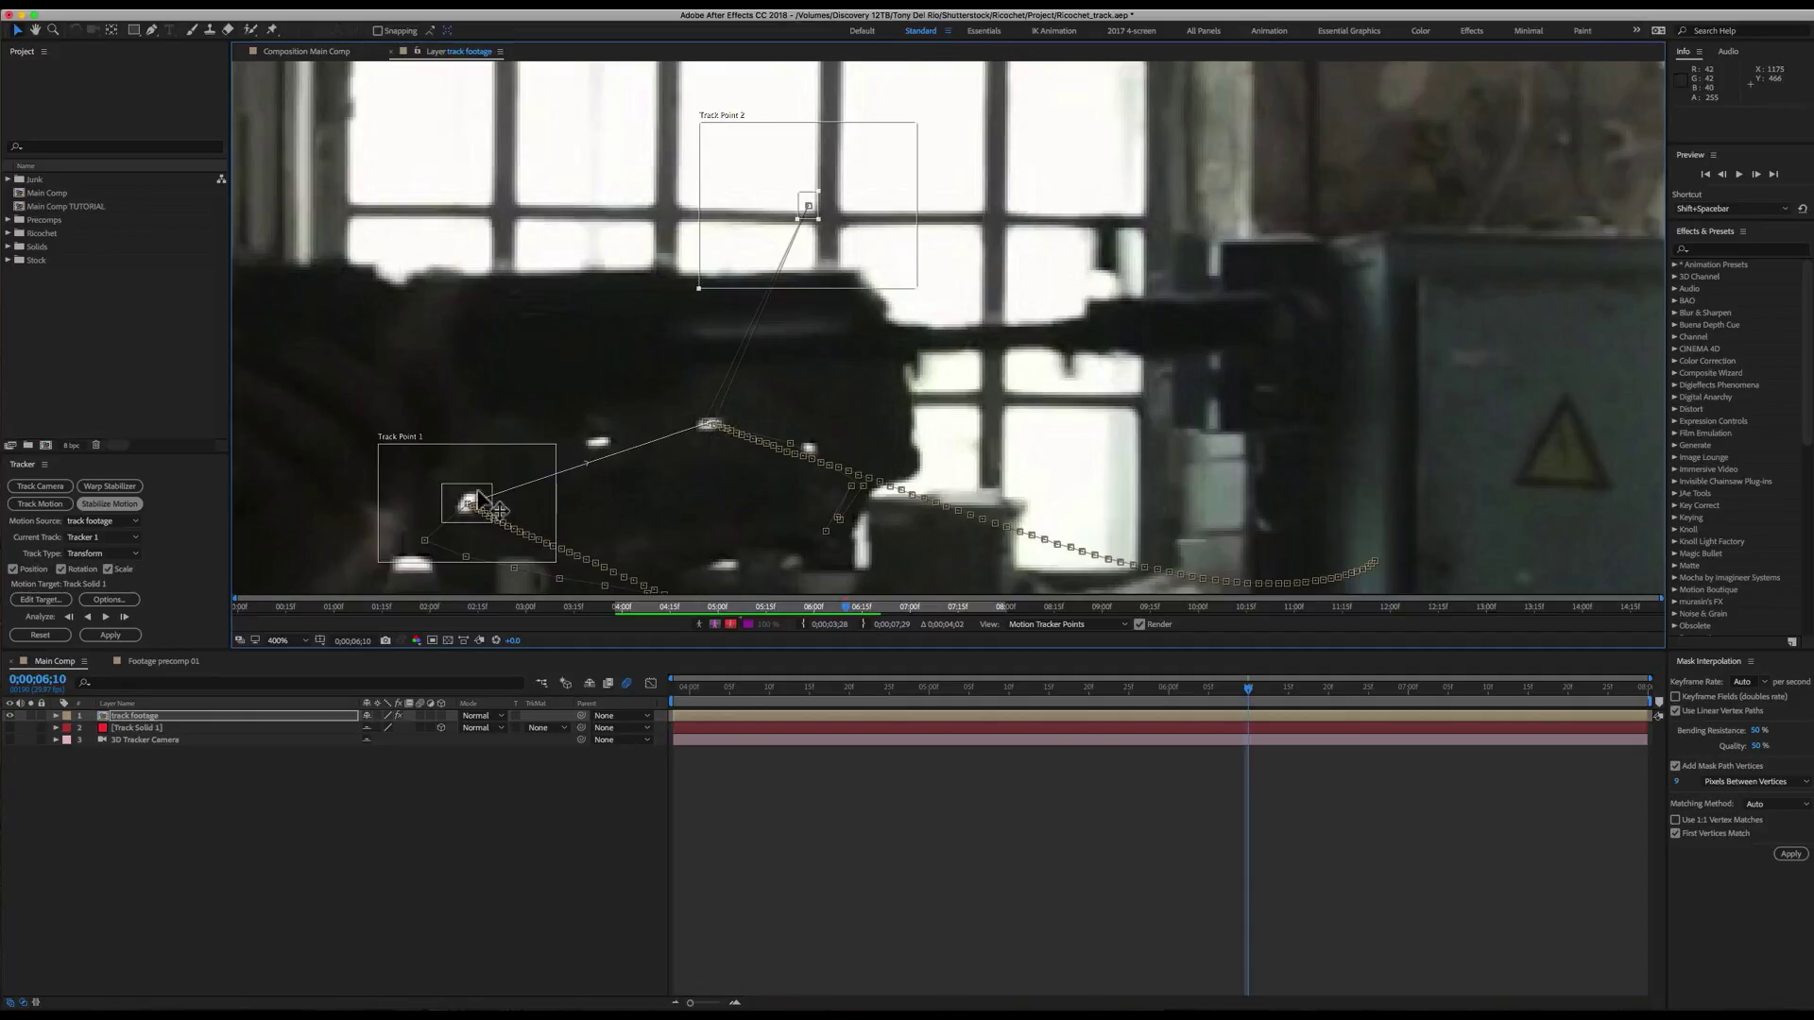
drag(478, 495, 547, 232)
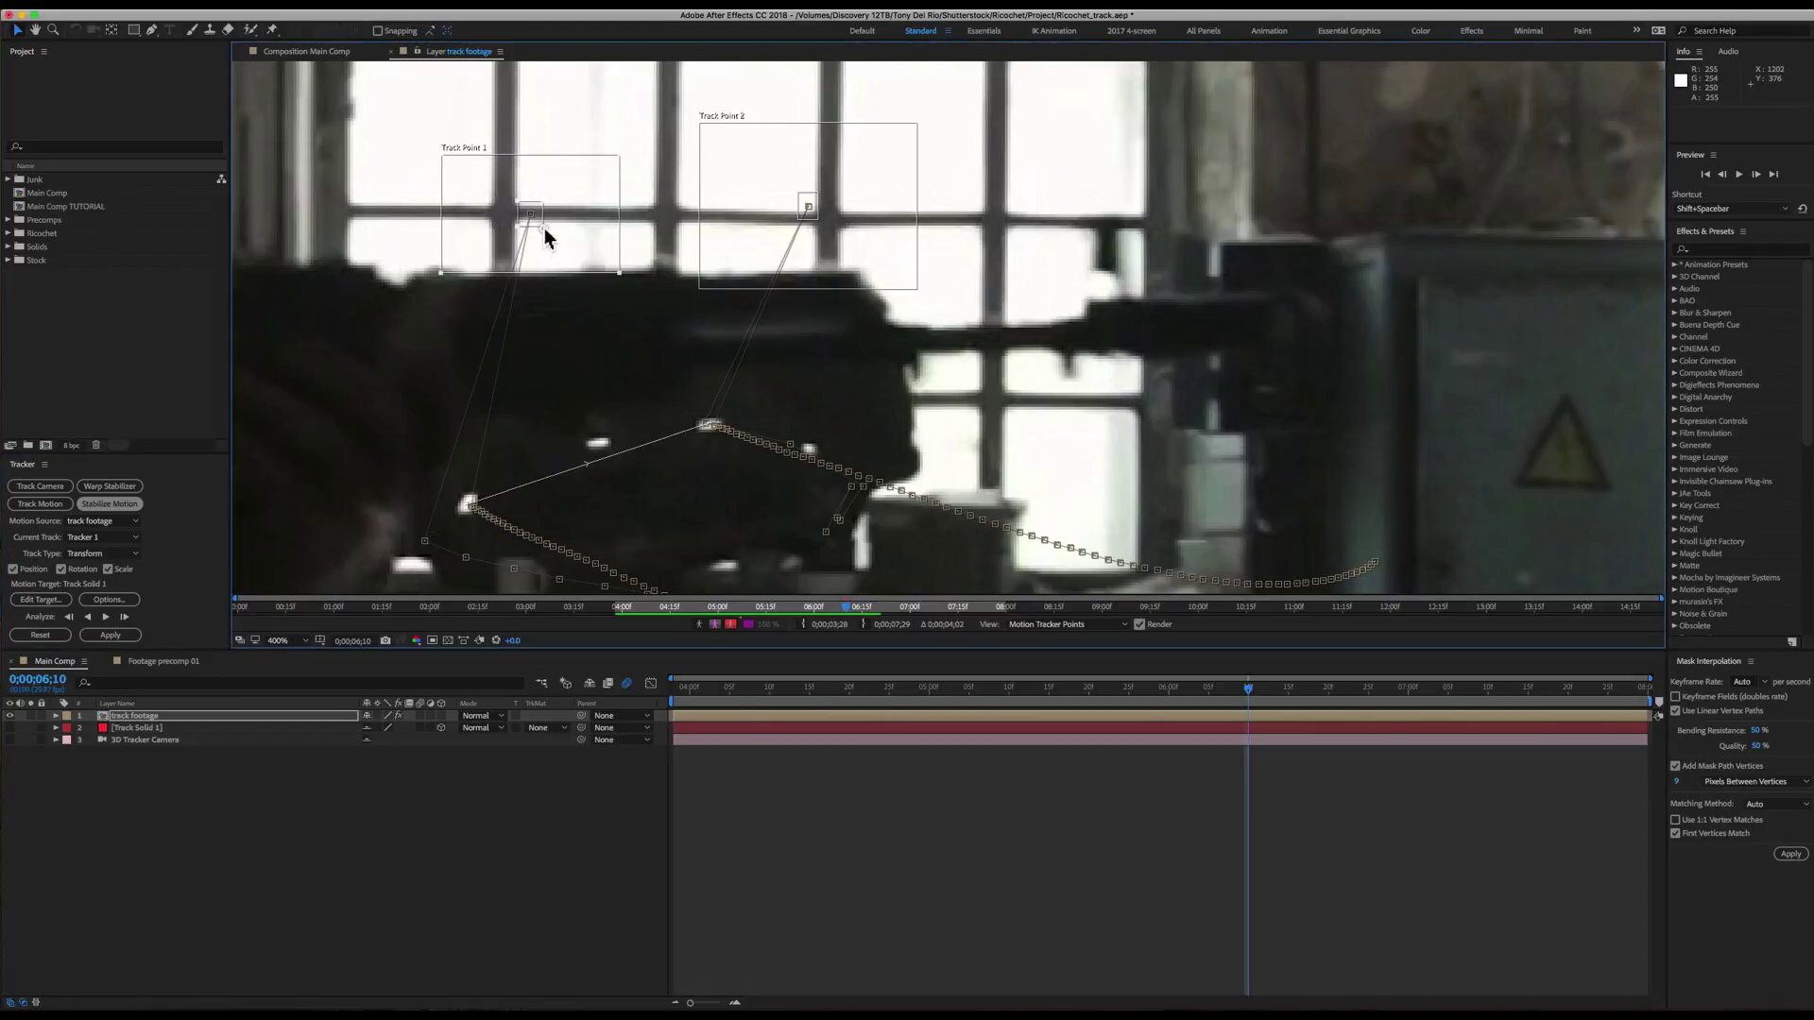
drag(538, 223, 530, 224)
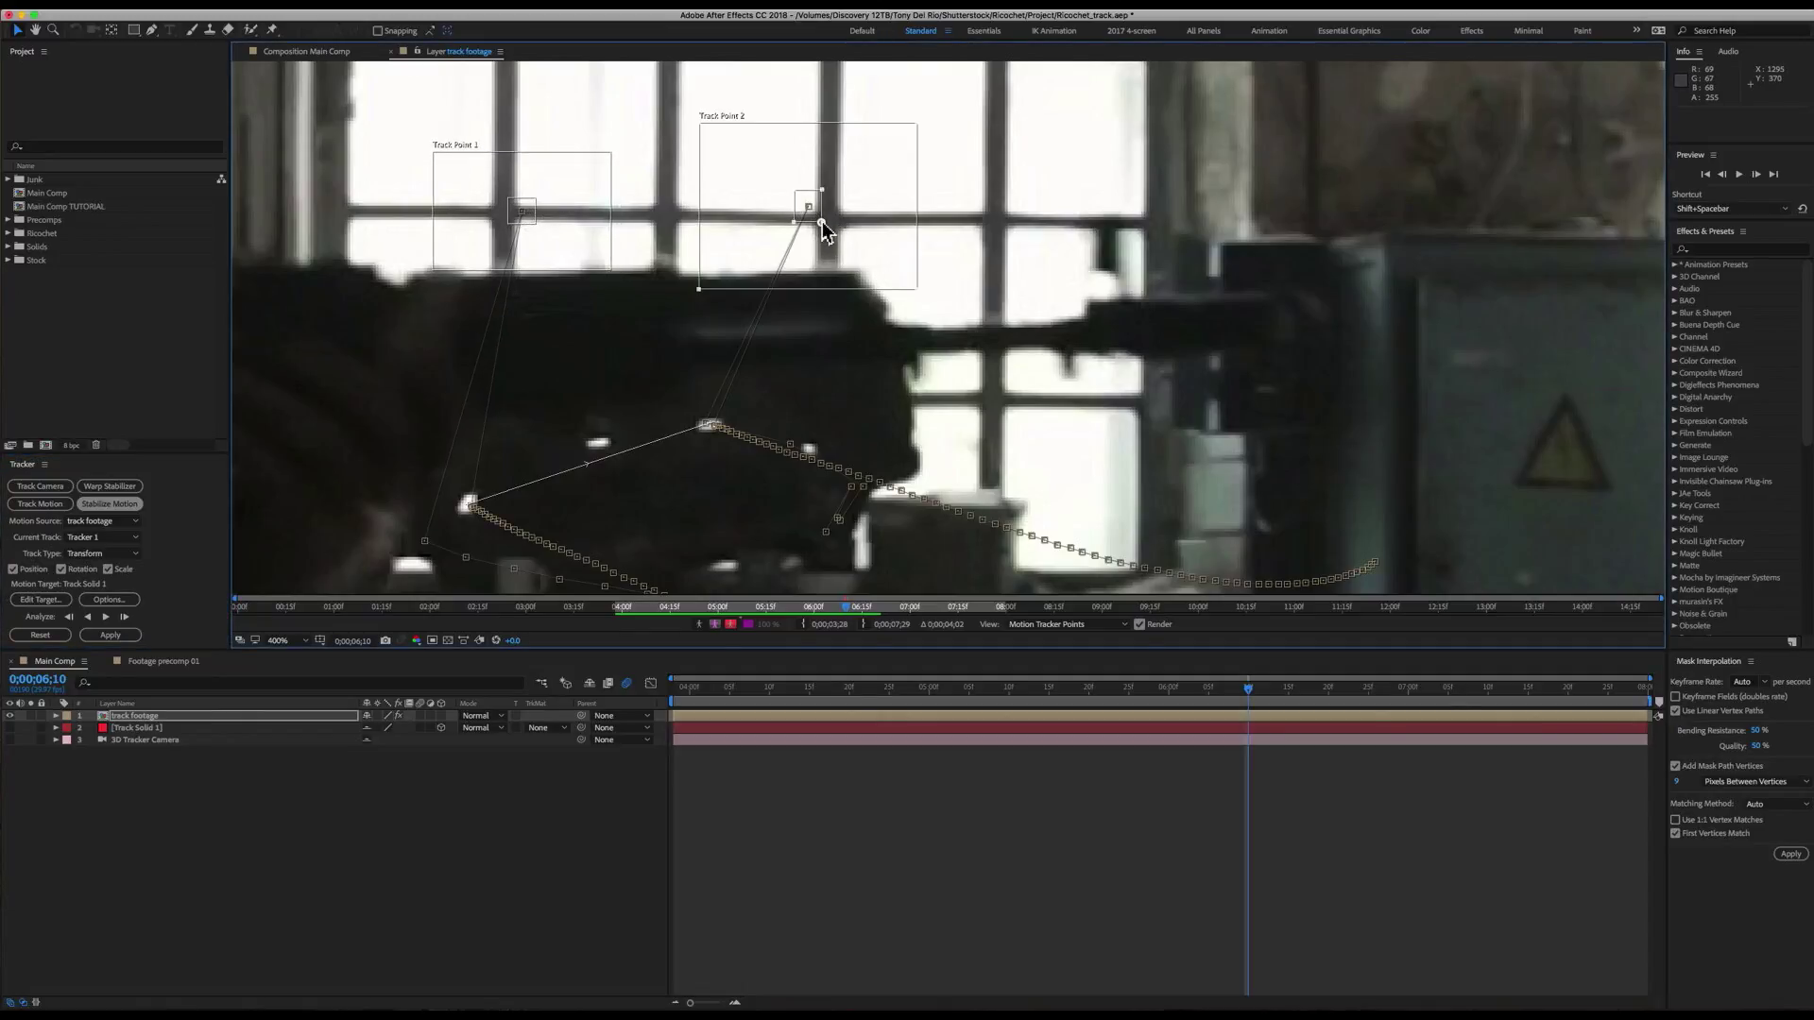
- Slightly enlarge Track Point 2's feature region and shrink the search regions around both track points
drag(822, 221, 822, 223)
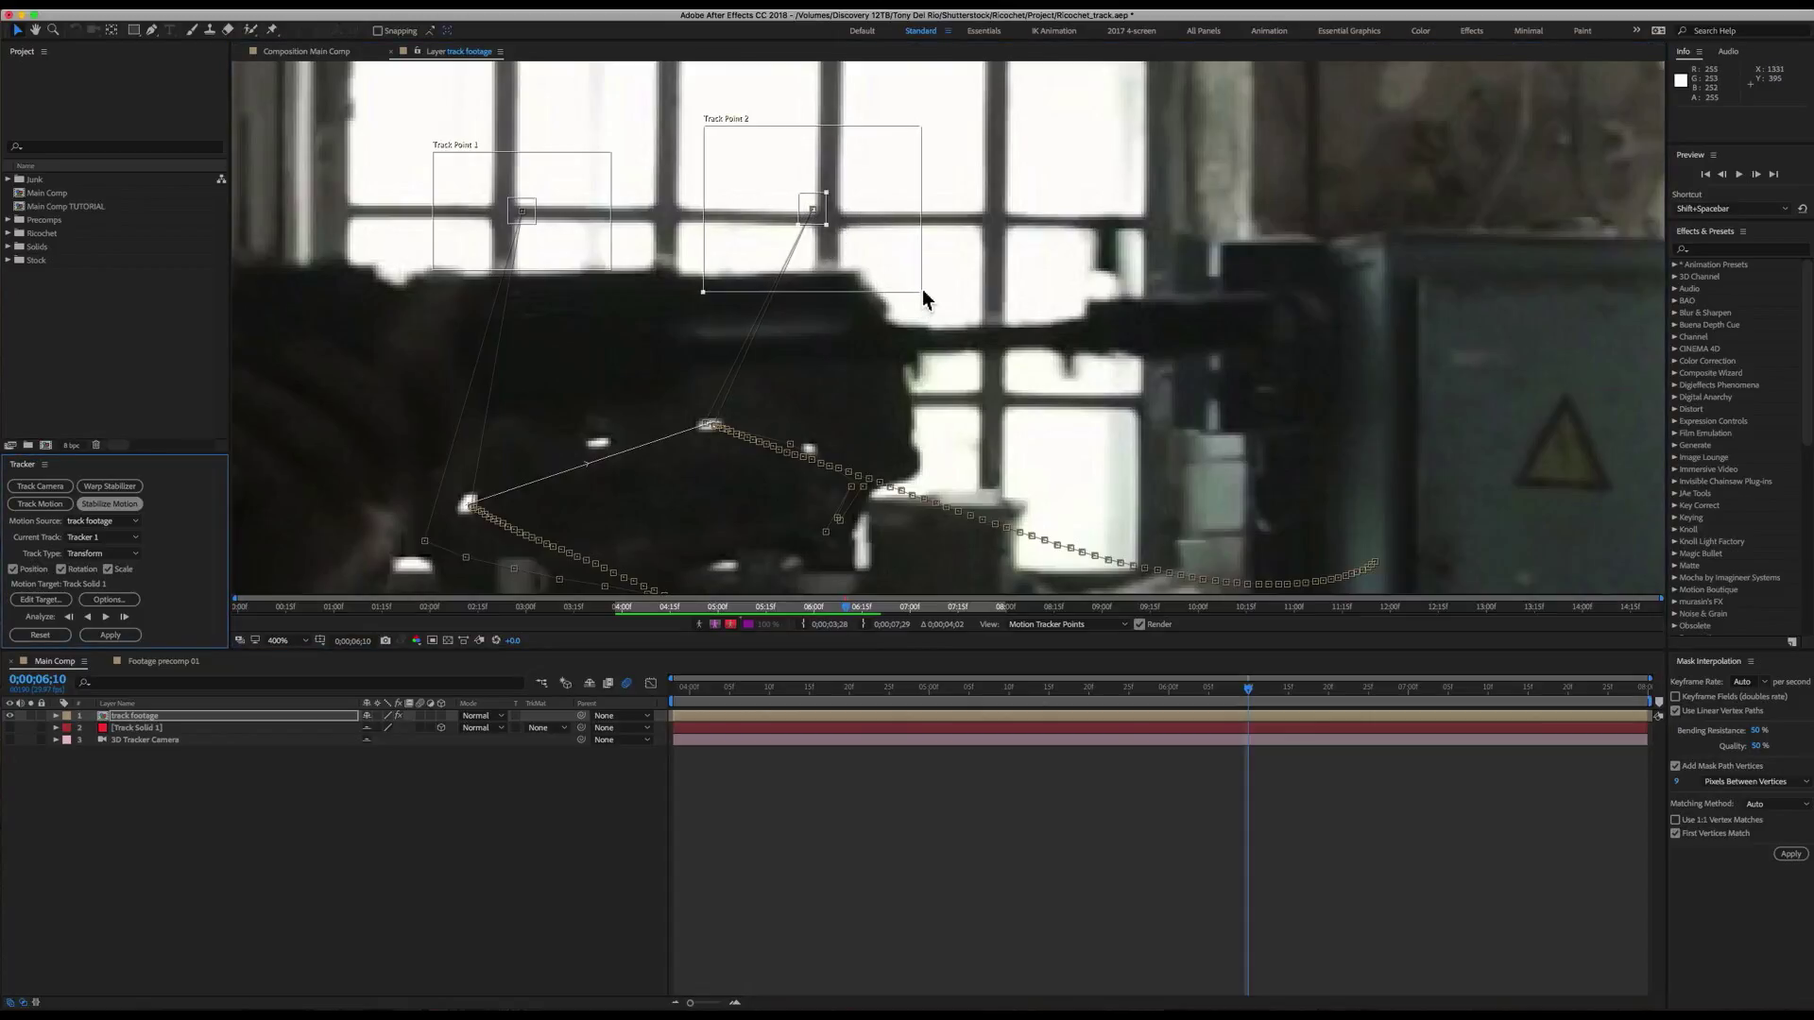
drag(922, 291, 895, 265)
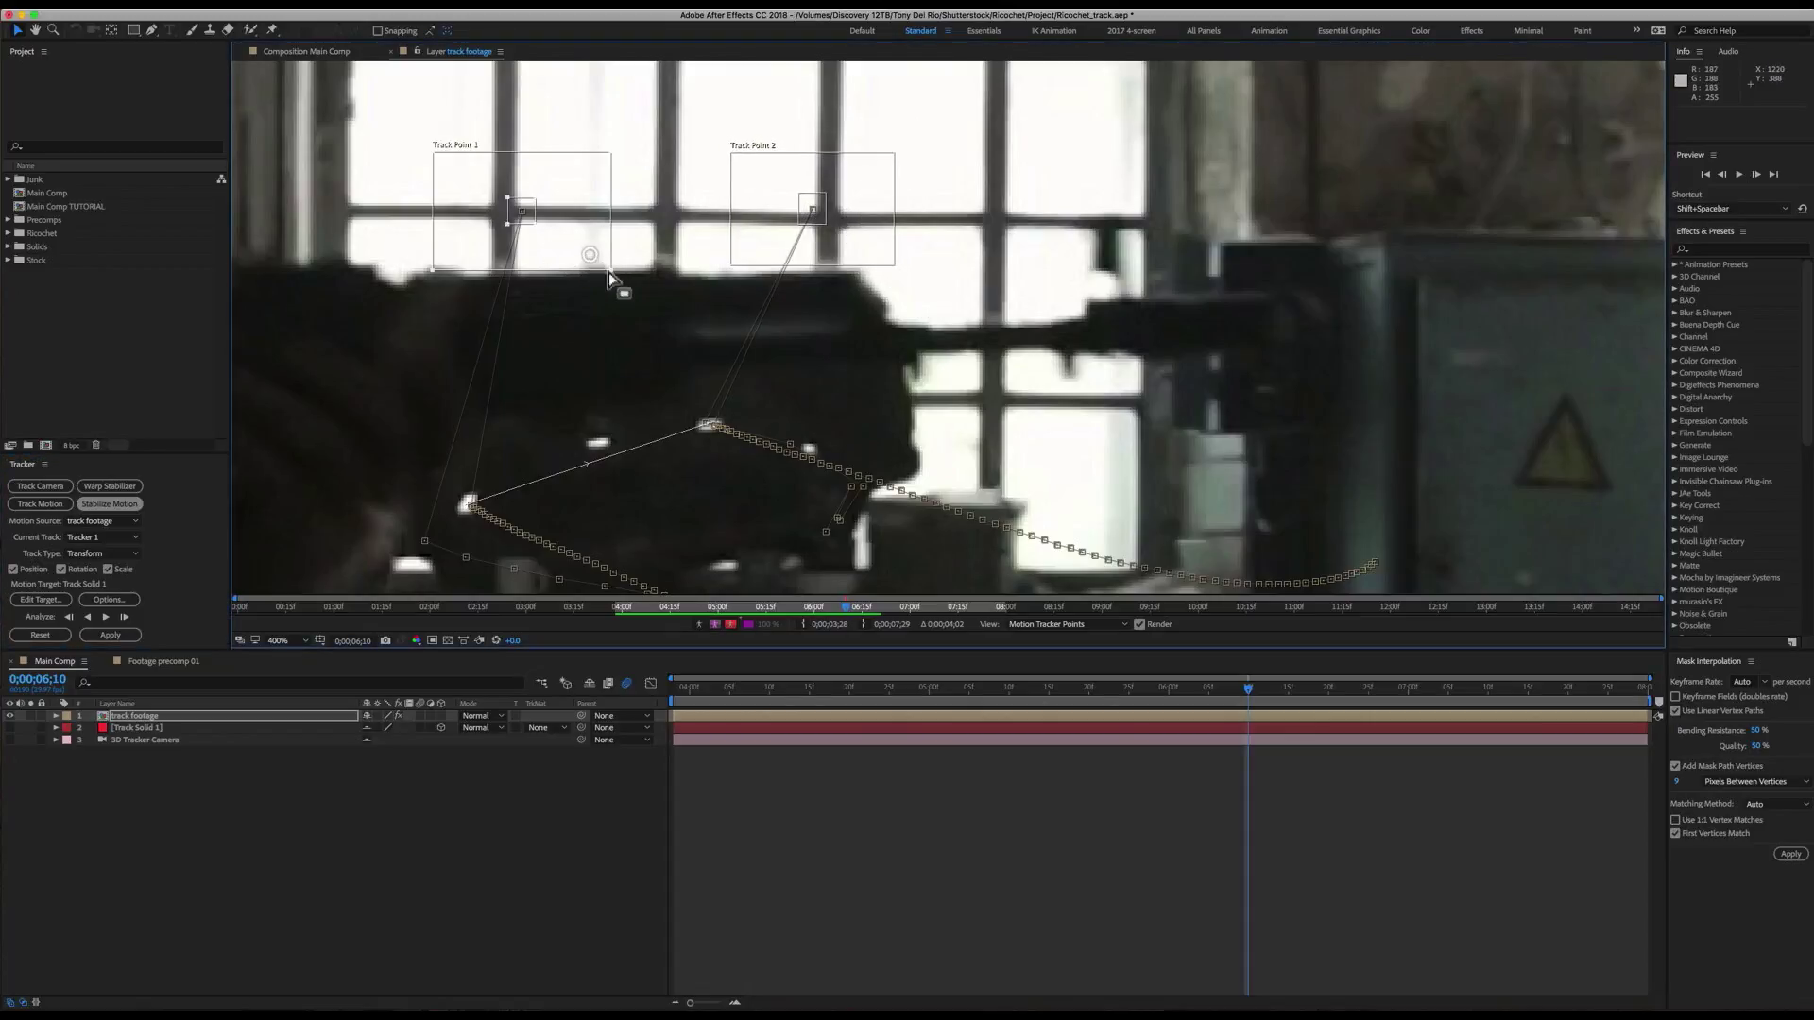
drag(610, 274, 583, 251)
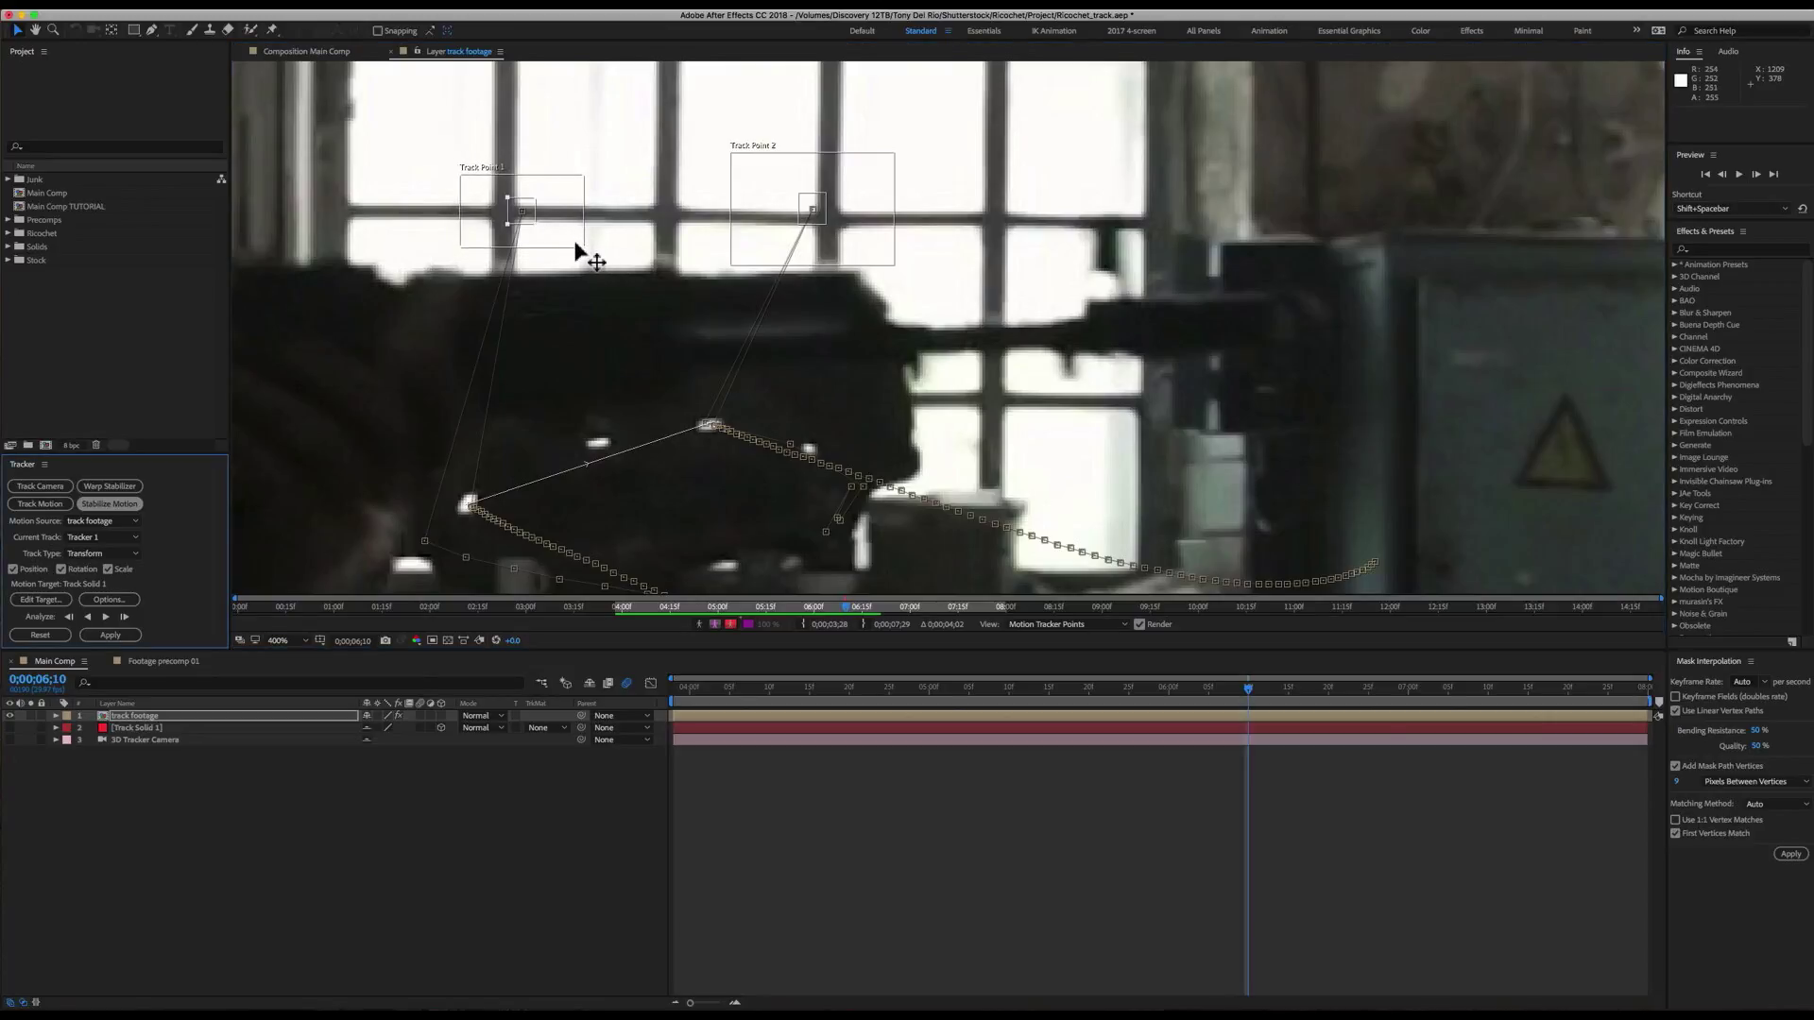
- Analyze forward frame by frame to 0;00;06;24 and move both track points onto the upper bright holes in the dark case
click(127, 617)
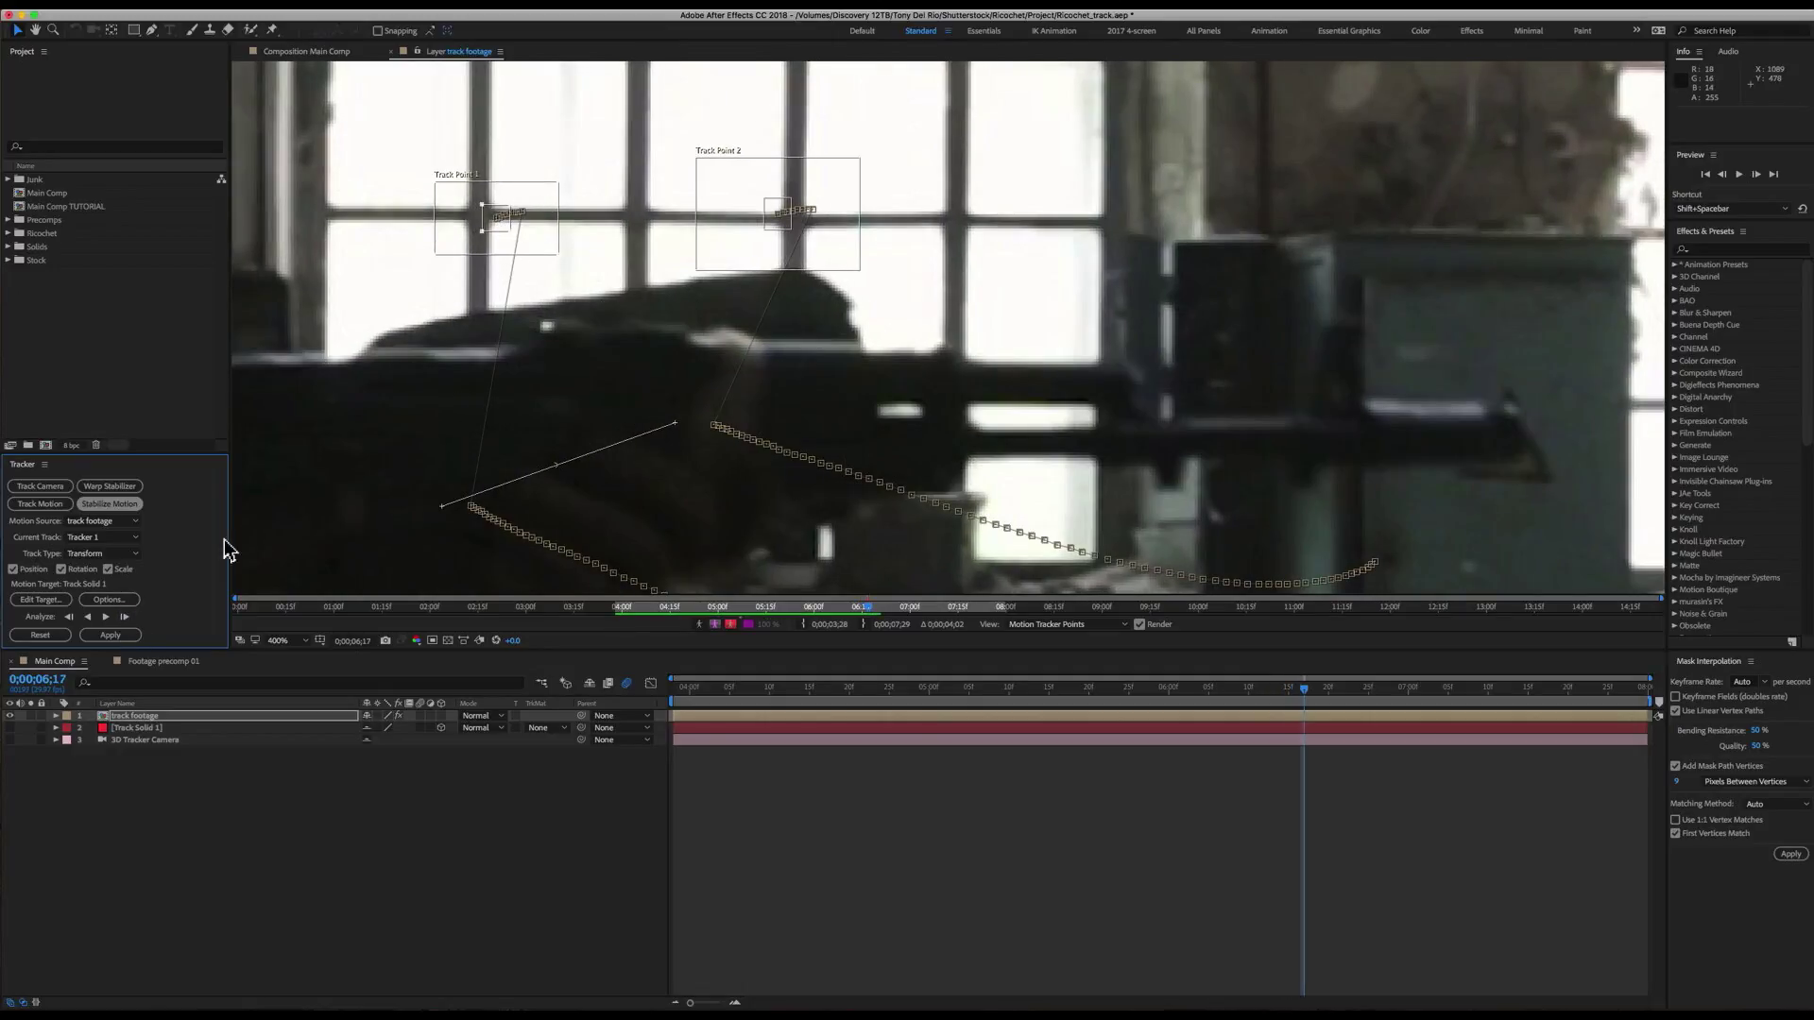
click(125, 620)
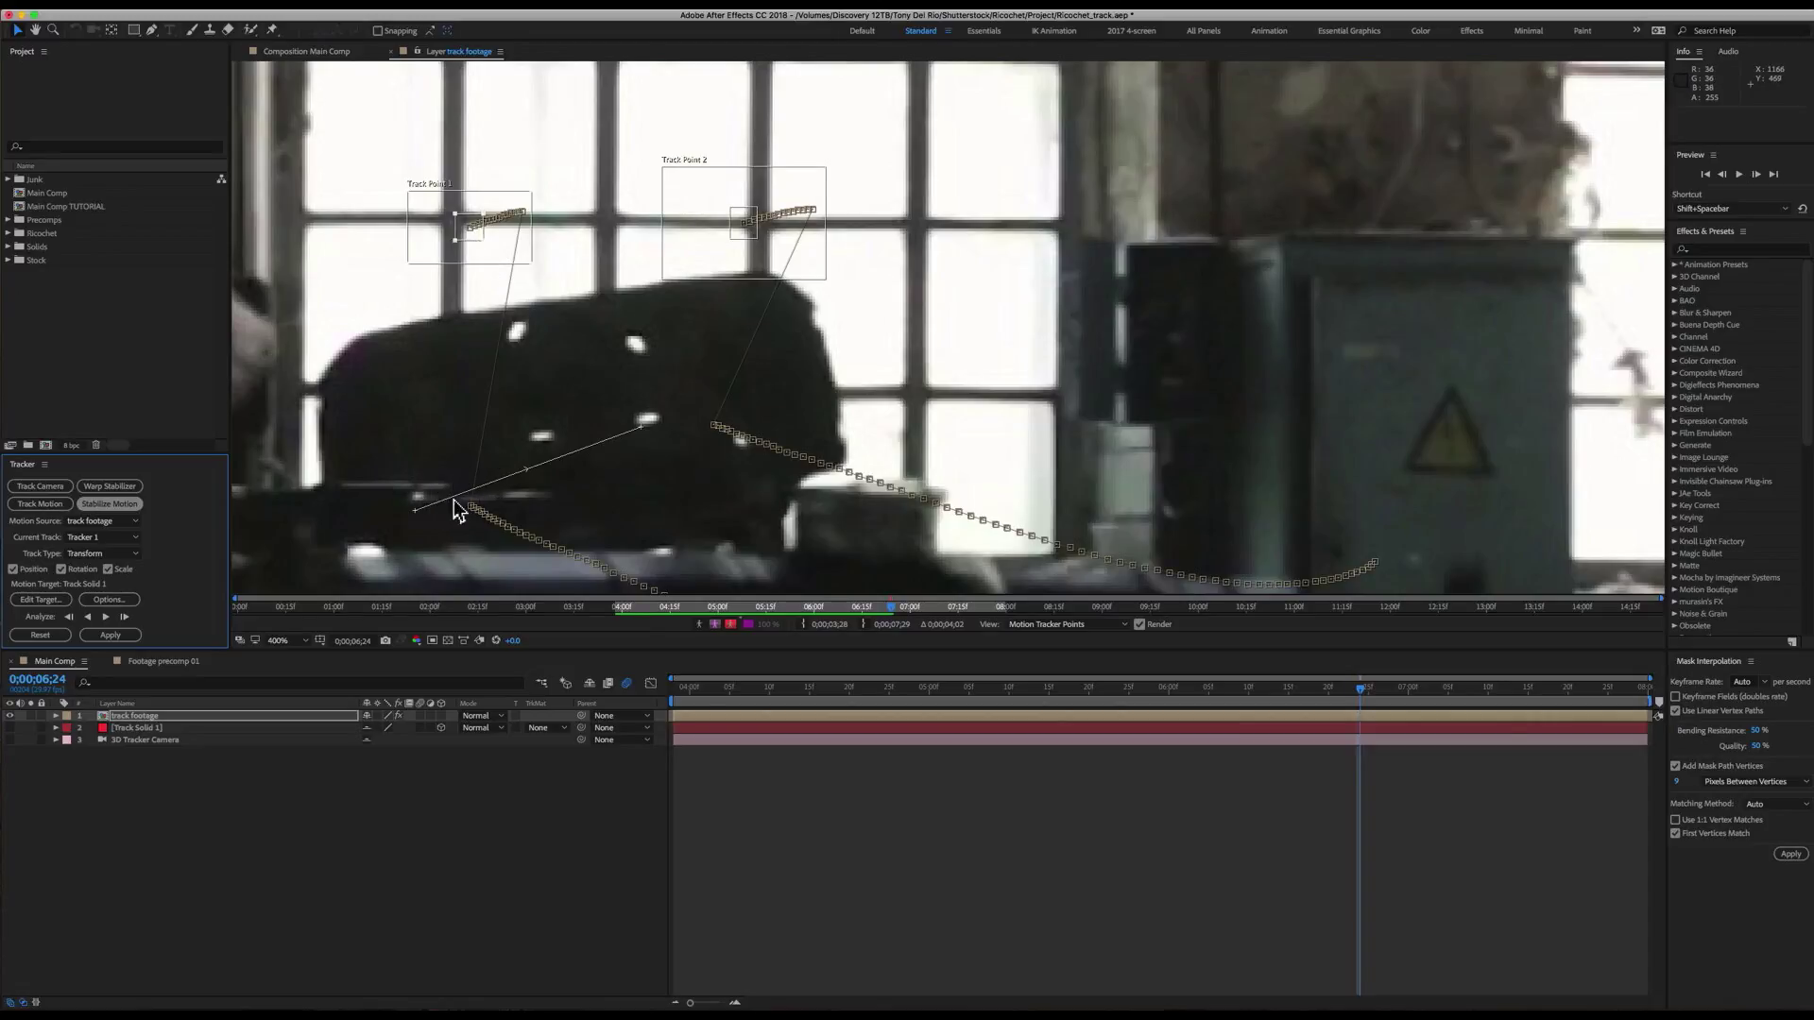
drag(477, 239, 524, 346)
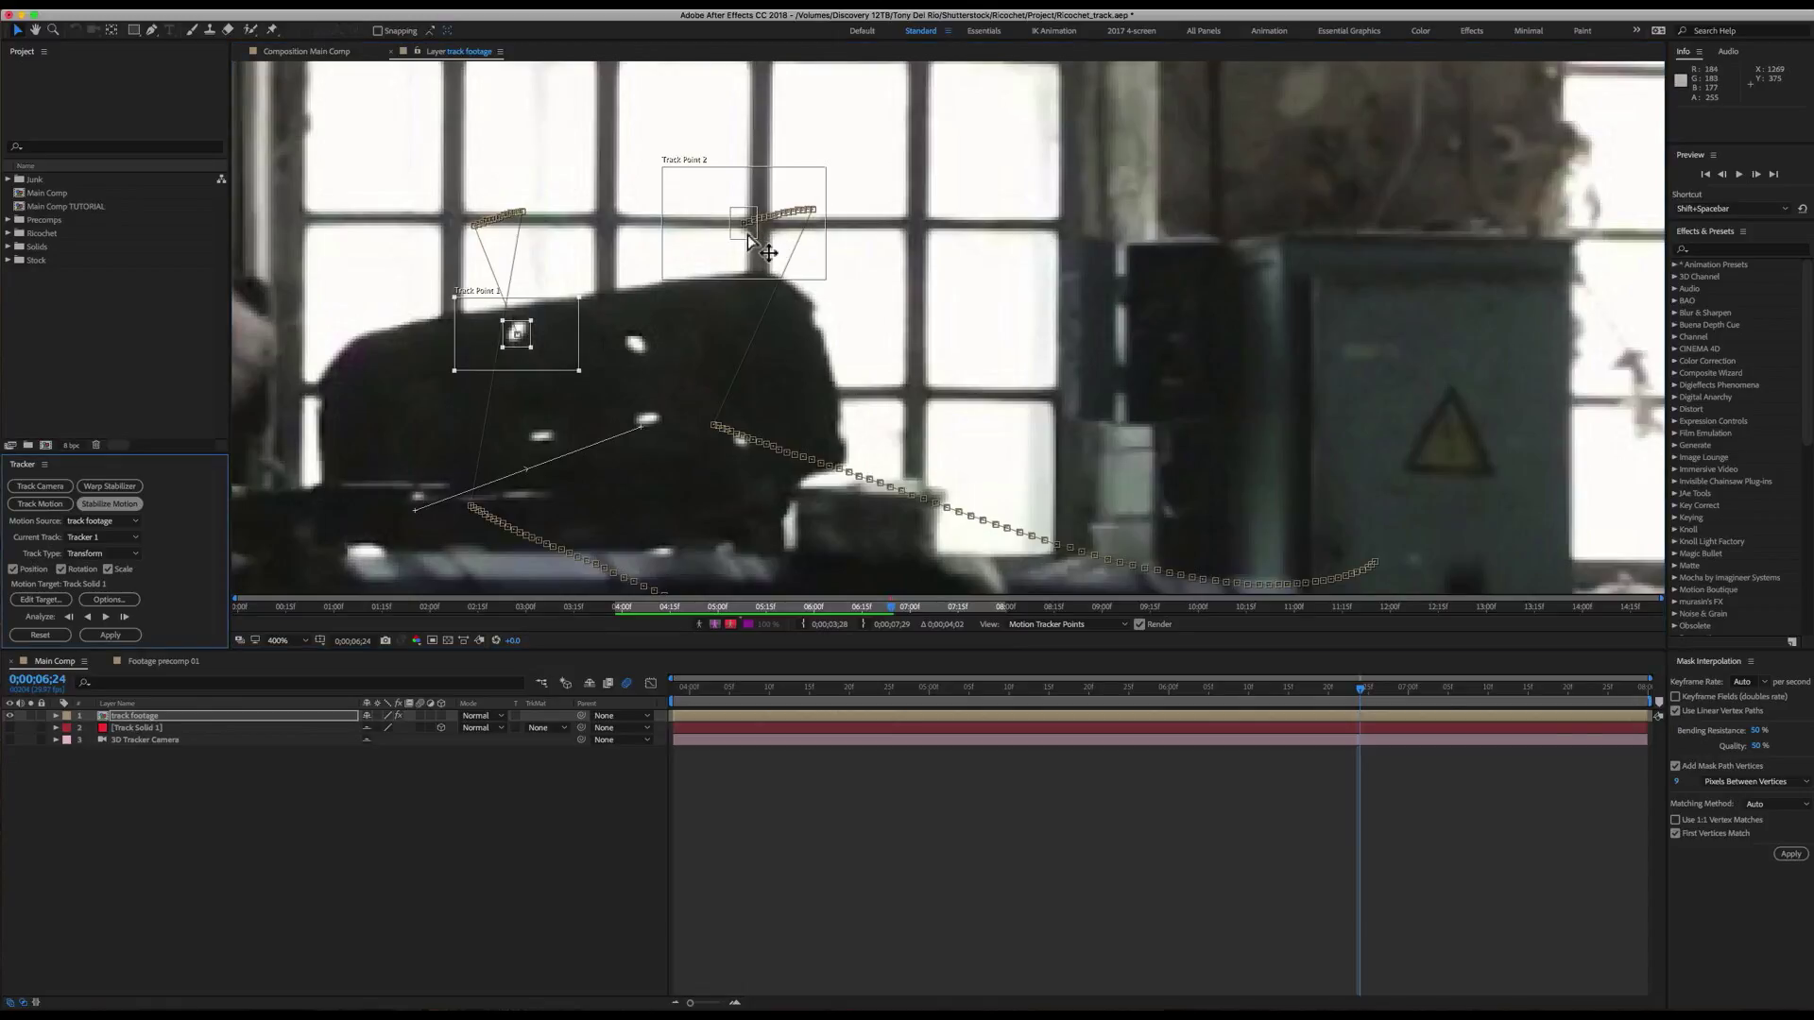
drag(747, 225, 640, 348)
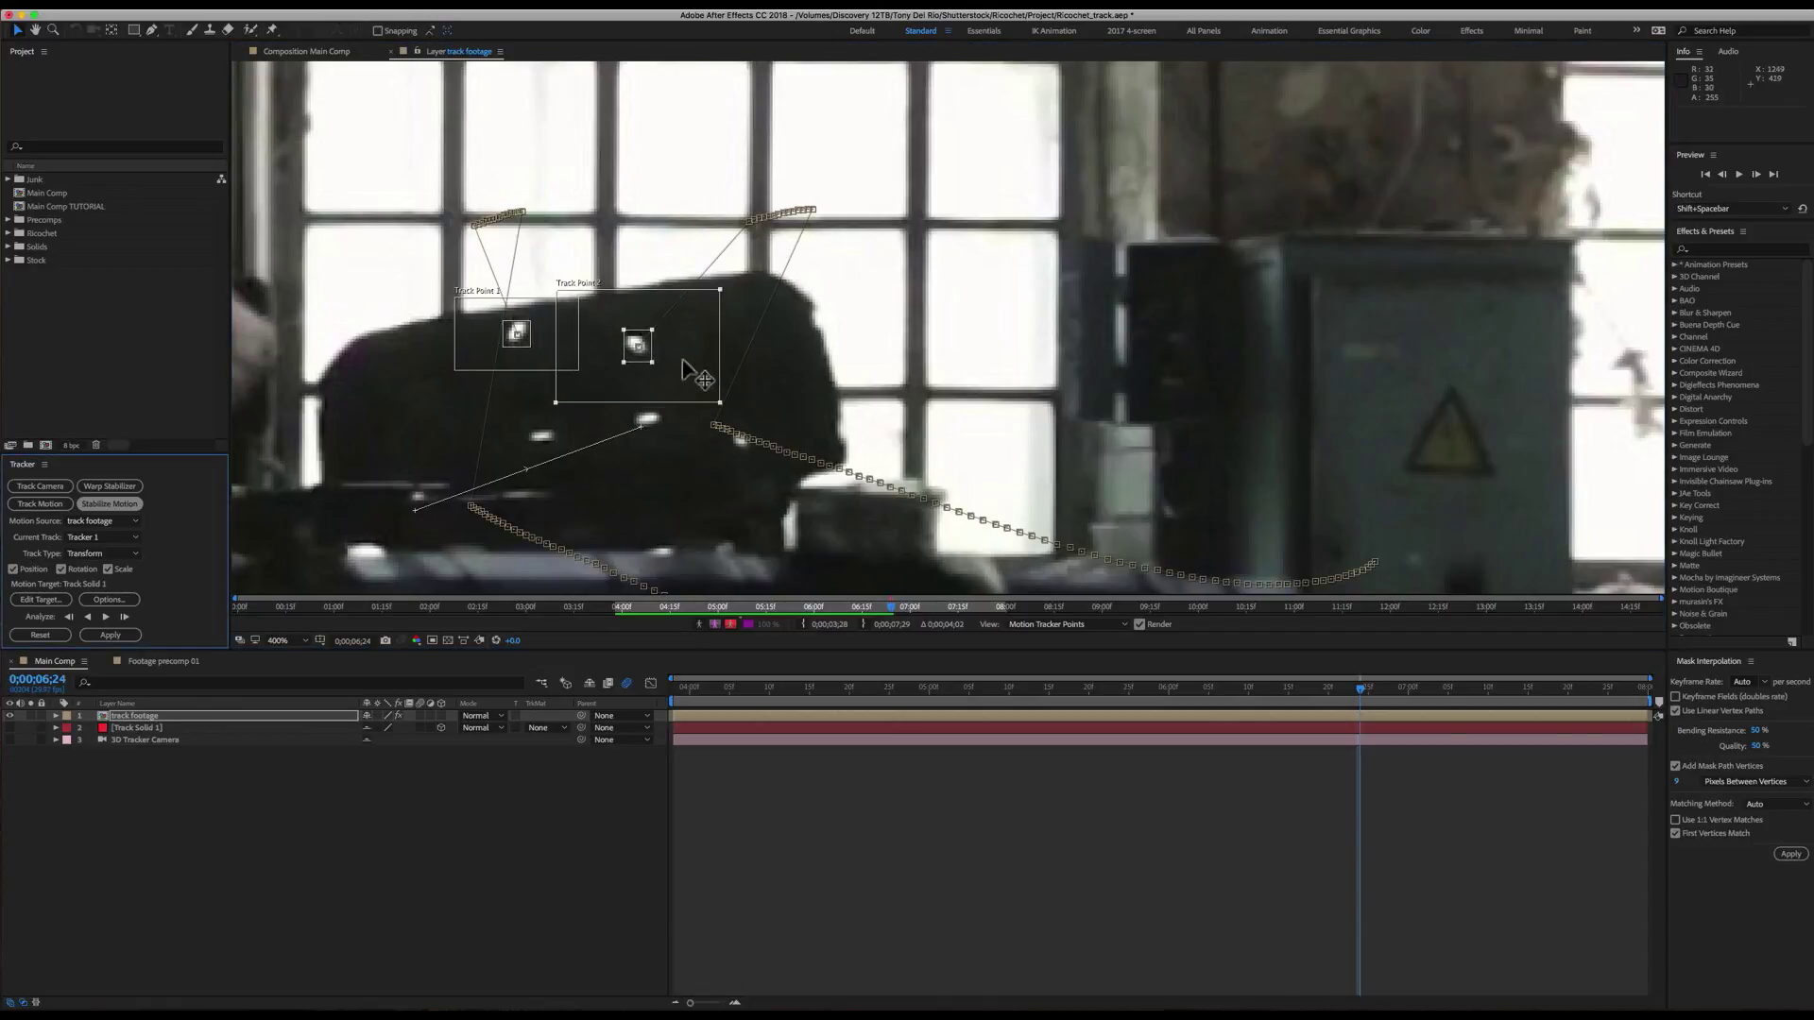
- Analyze the motion forward through the last frame at 0;00;07;29 and return to the first frame at 0;00;03;28
click(110, 616)
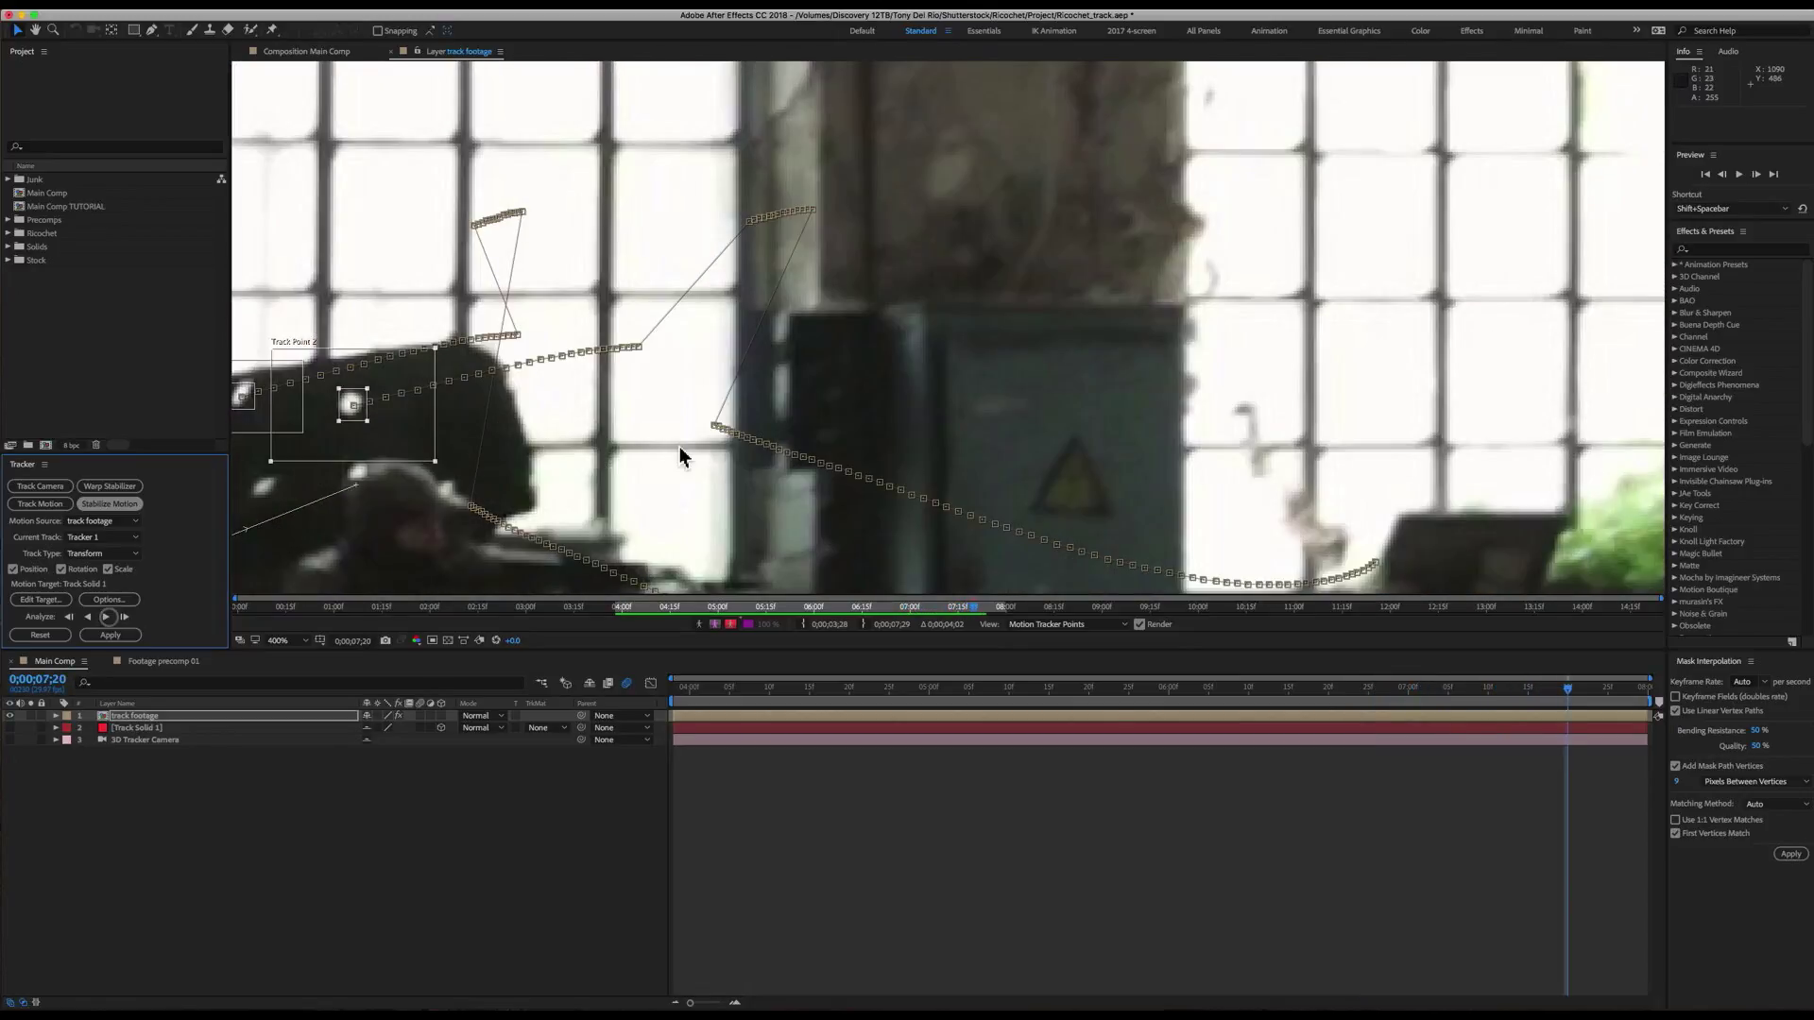
scroll(678, 446, down, 1)
drag(619, 486, 735, 355)
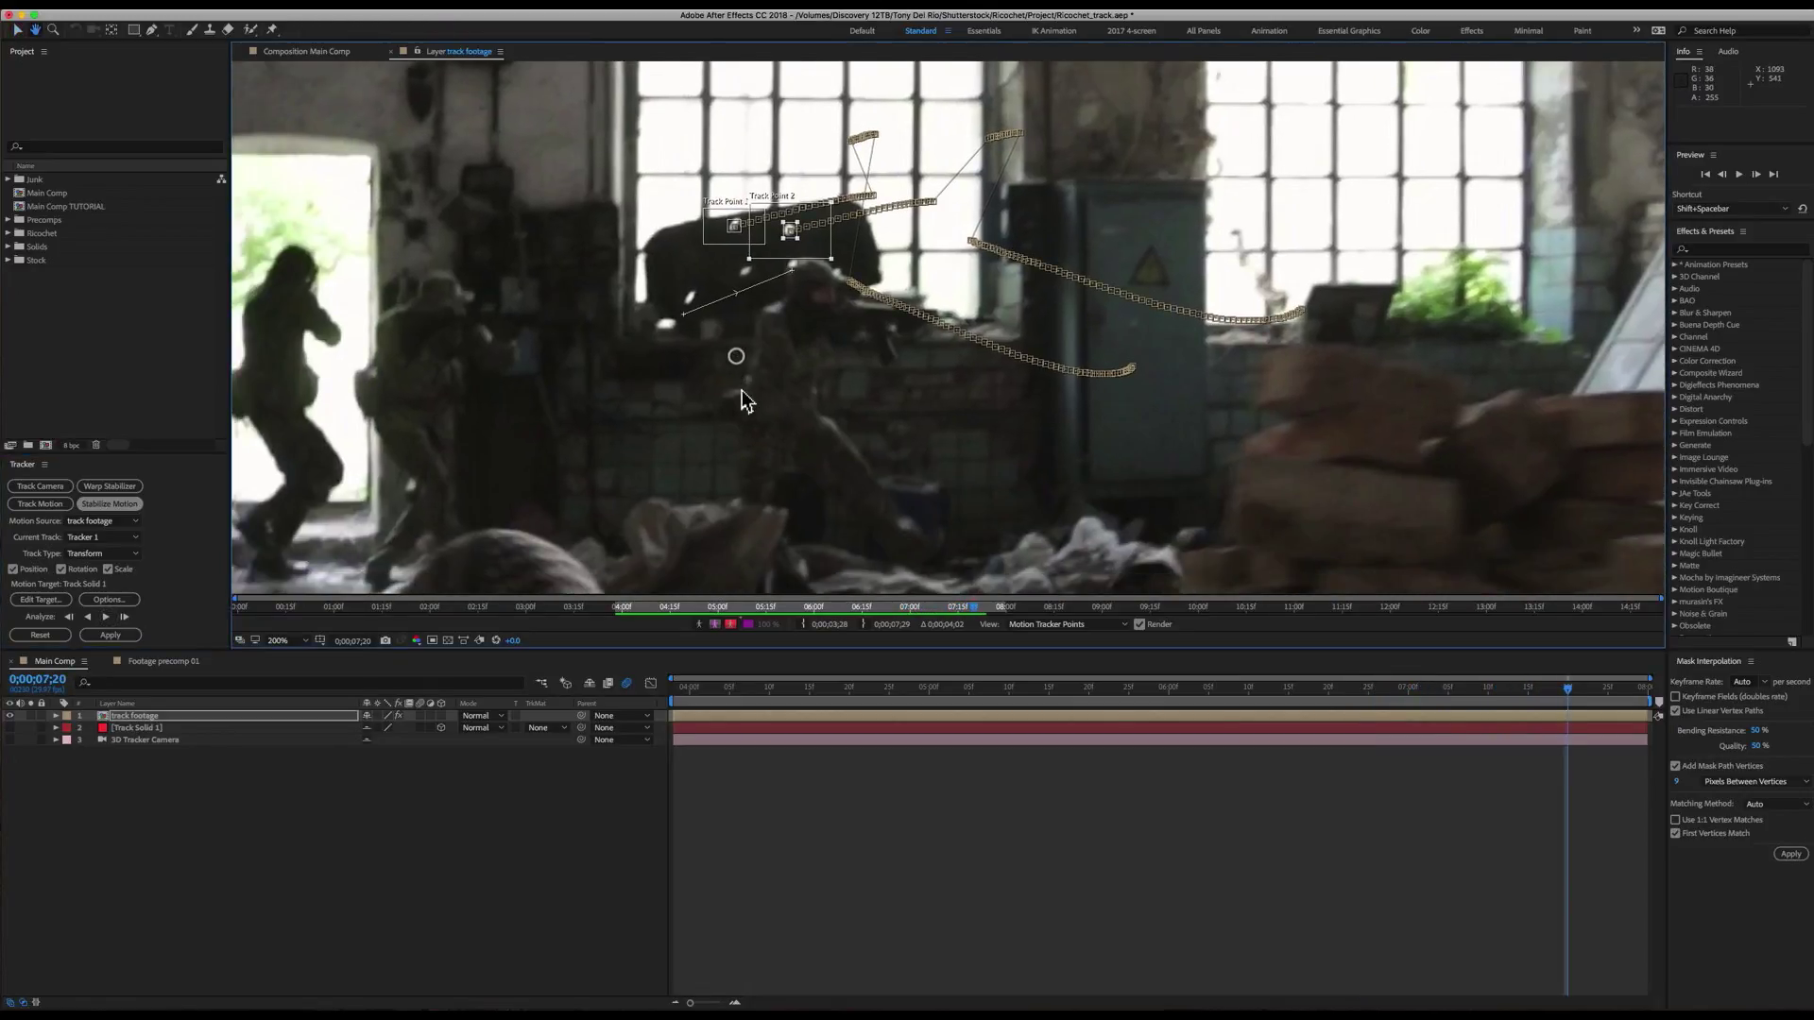
click(107, 618)
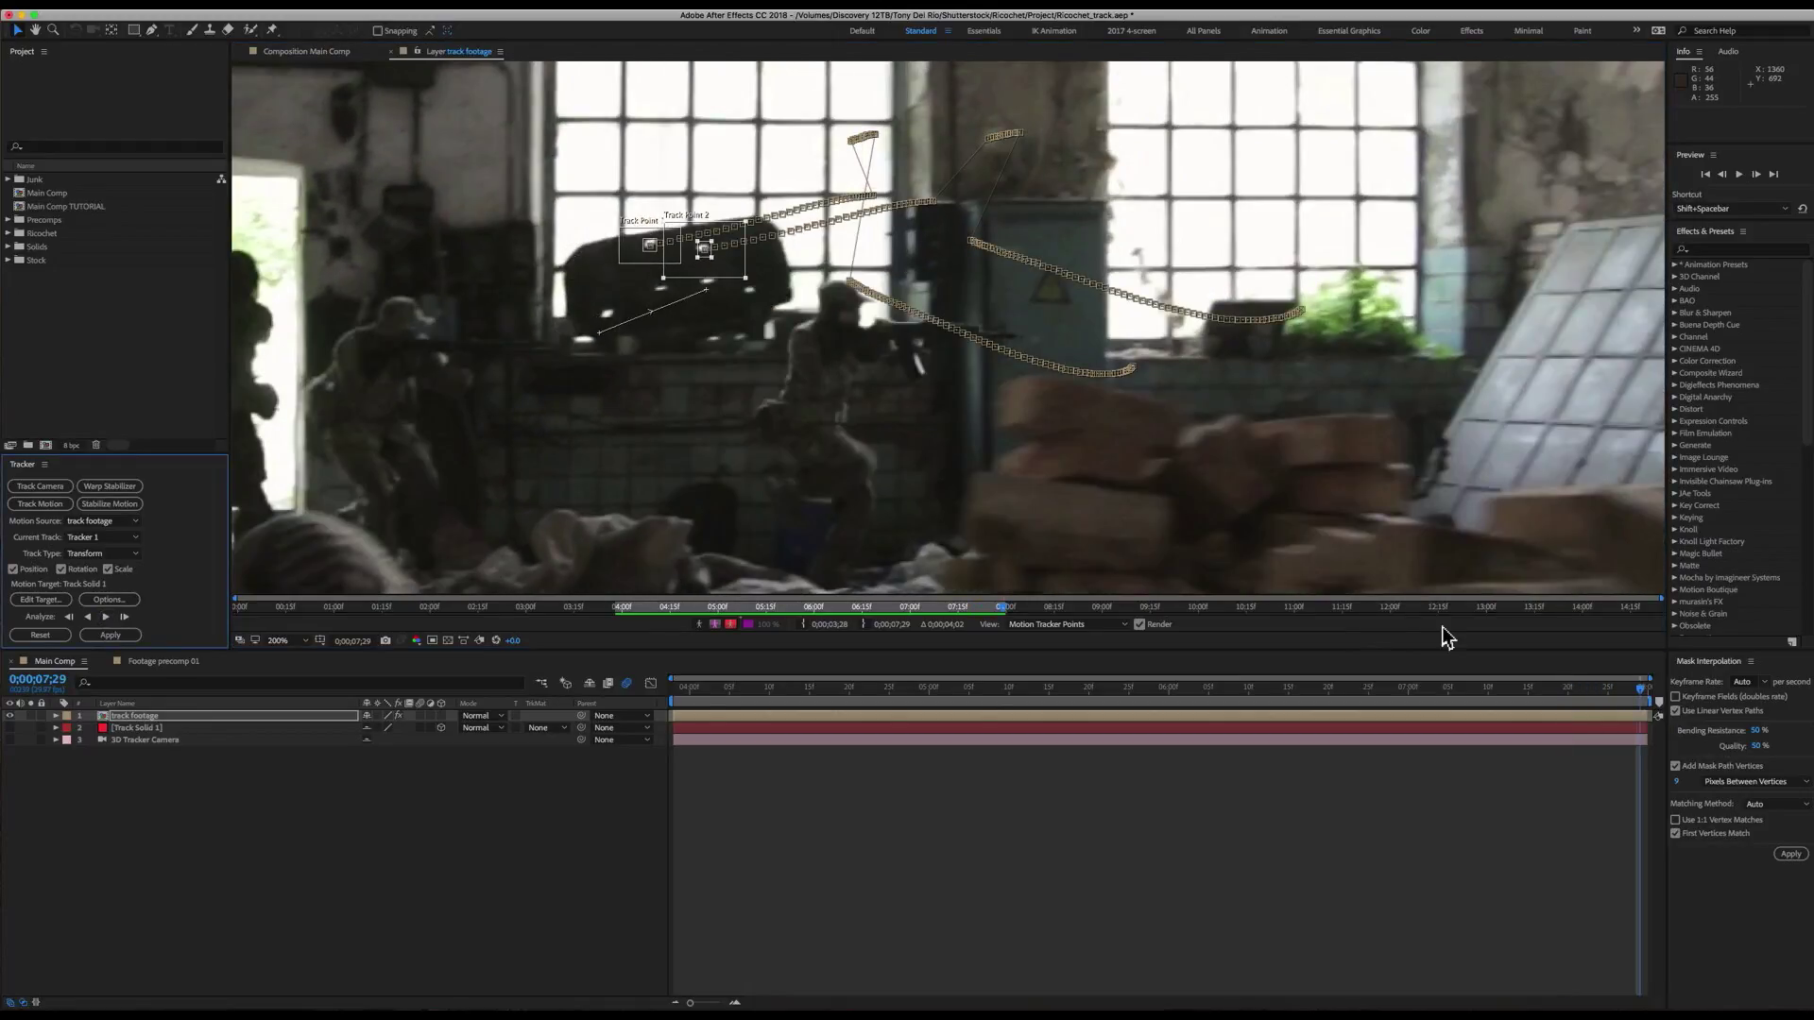
drag(1637, 699, 706, 727)
click(274, 3)
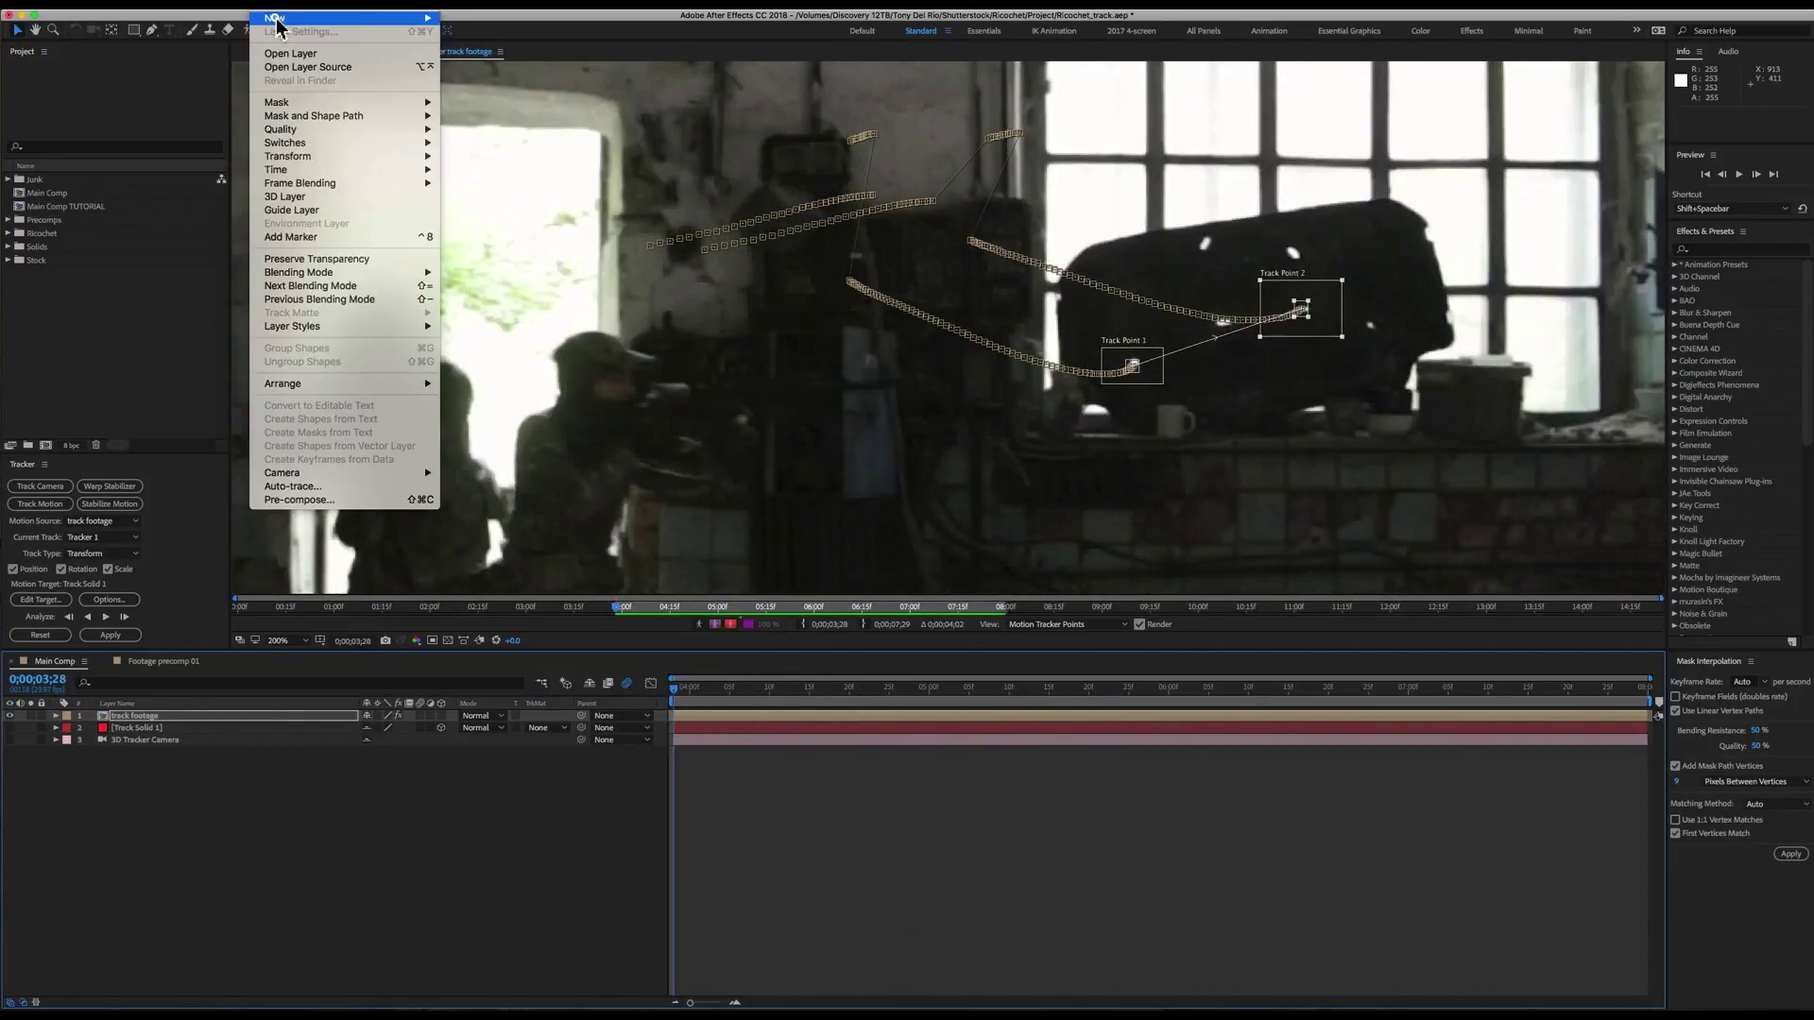
mouse_move(284, 18)
click(544, 89)
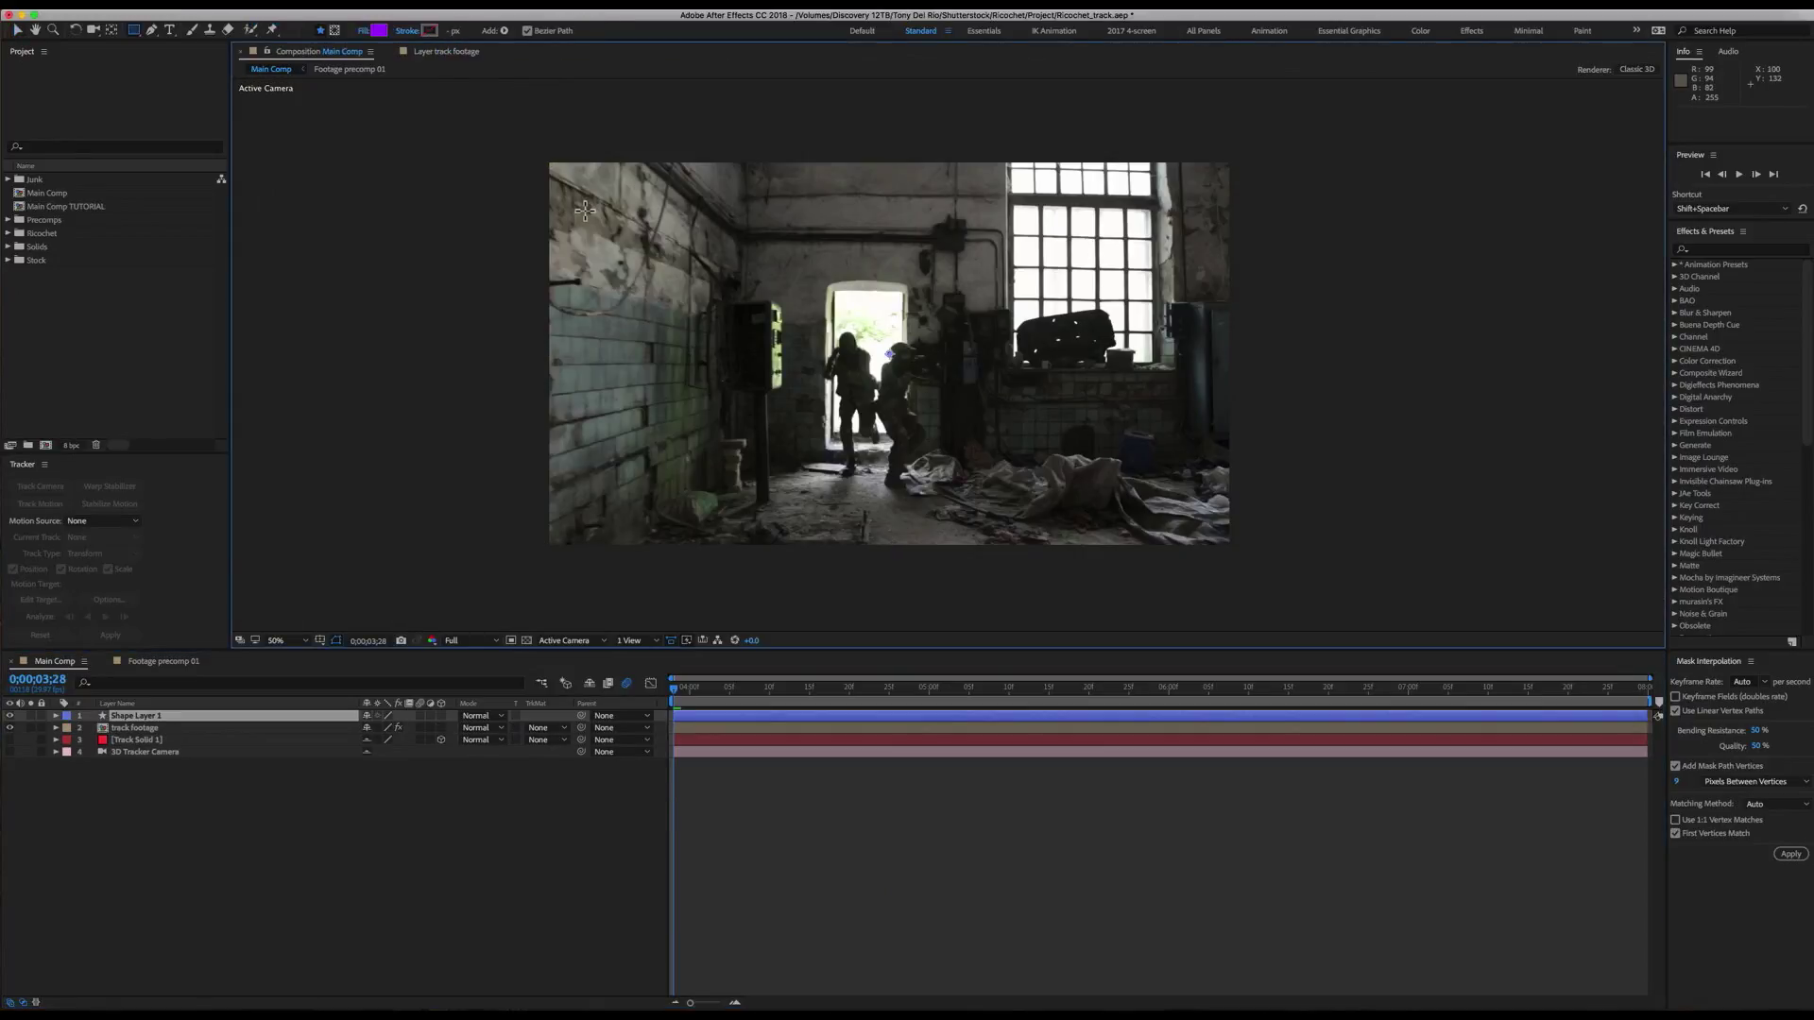
key(super+z)
- Add a new null object layer to the Main Comp
scroll(582, 255, up, 2)
click(361, 4)
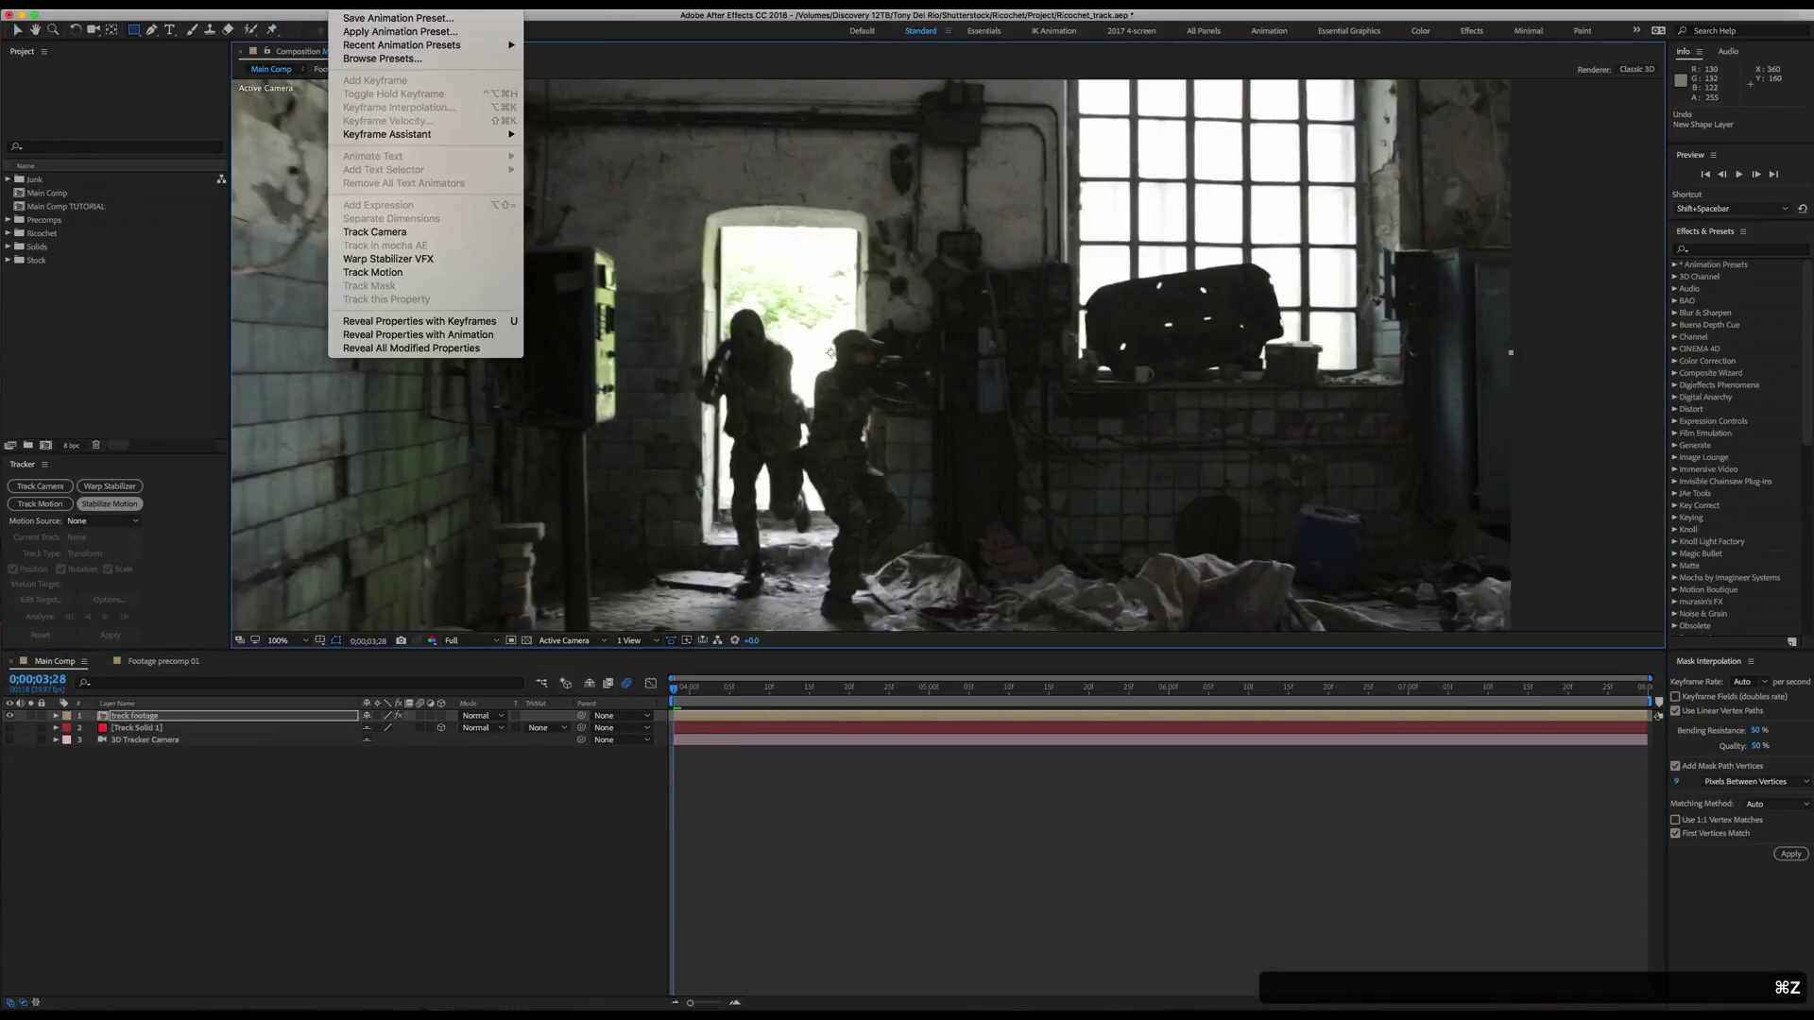
mouse_move(277, 17)
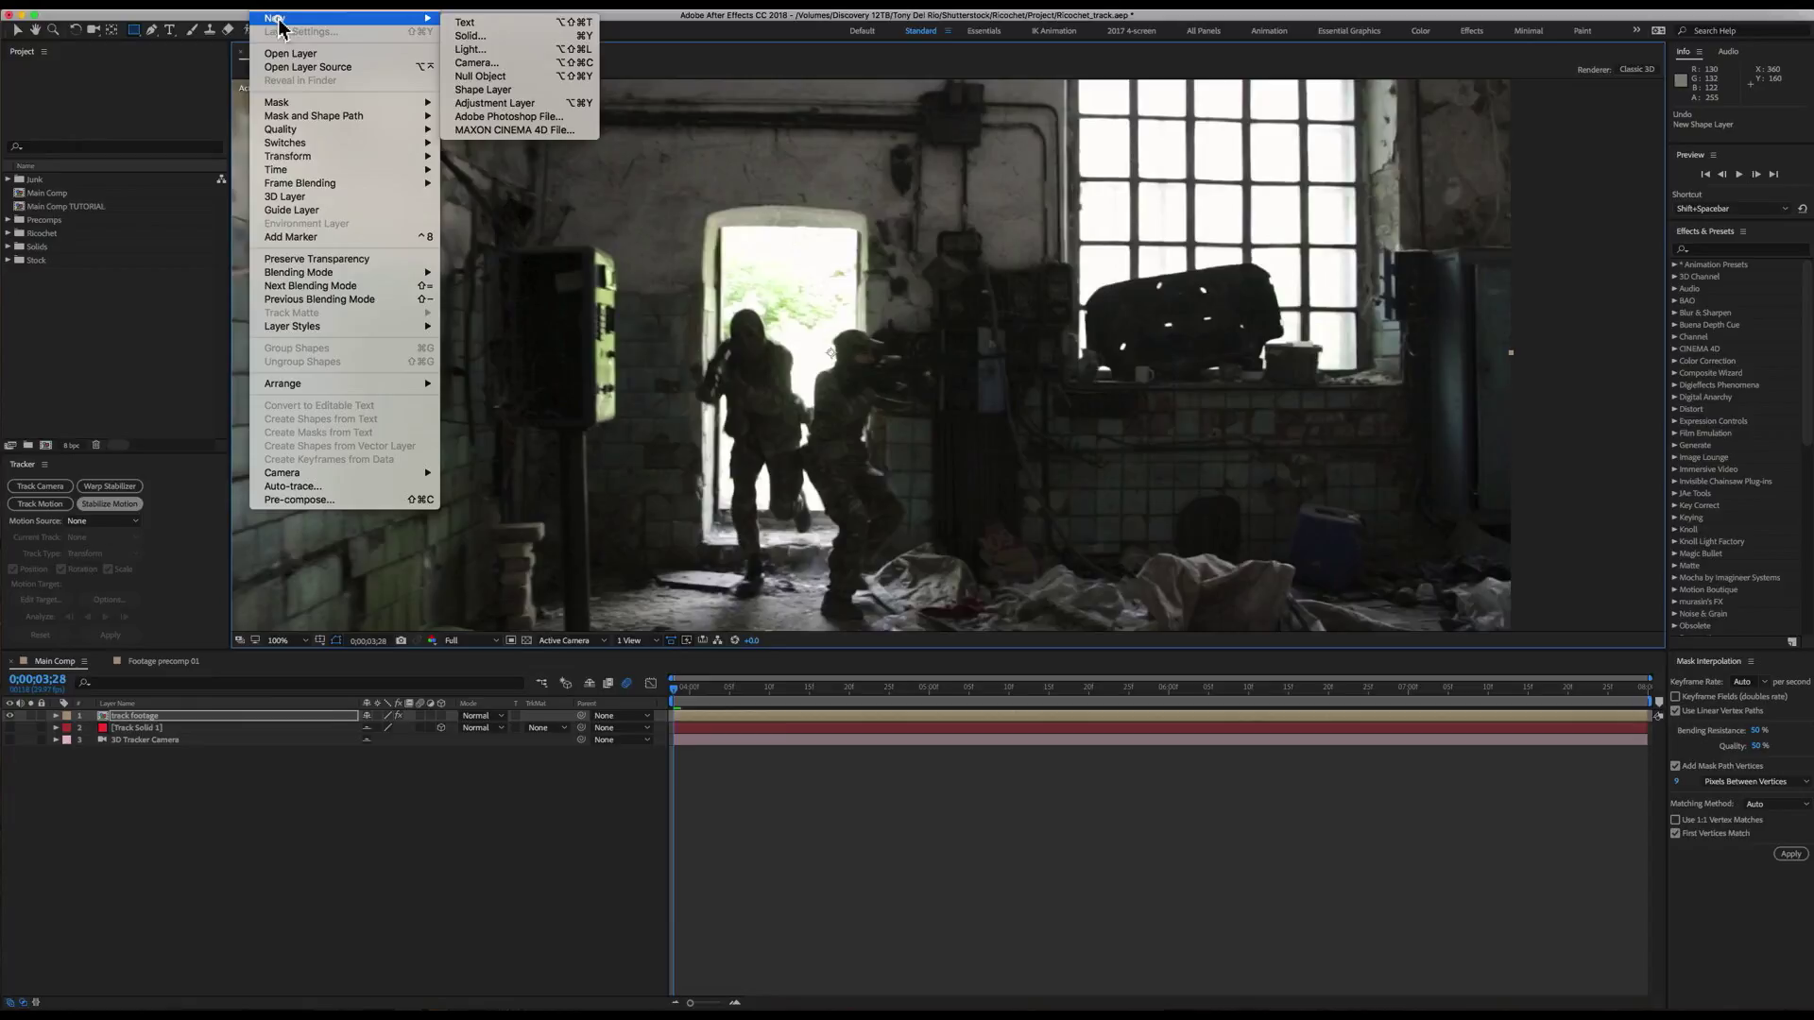
click(505, 82)
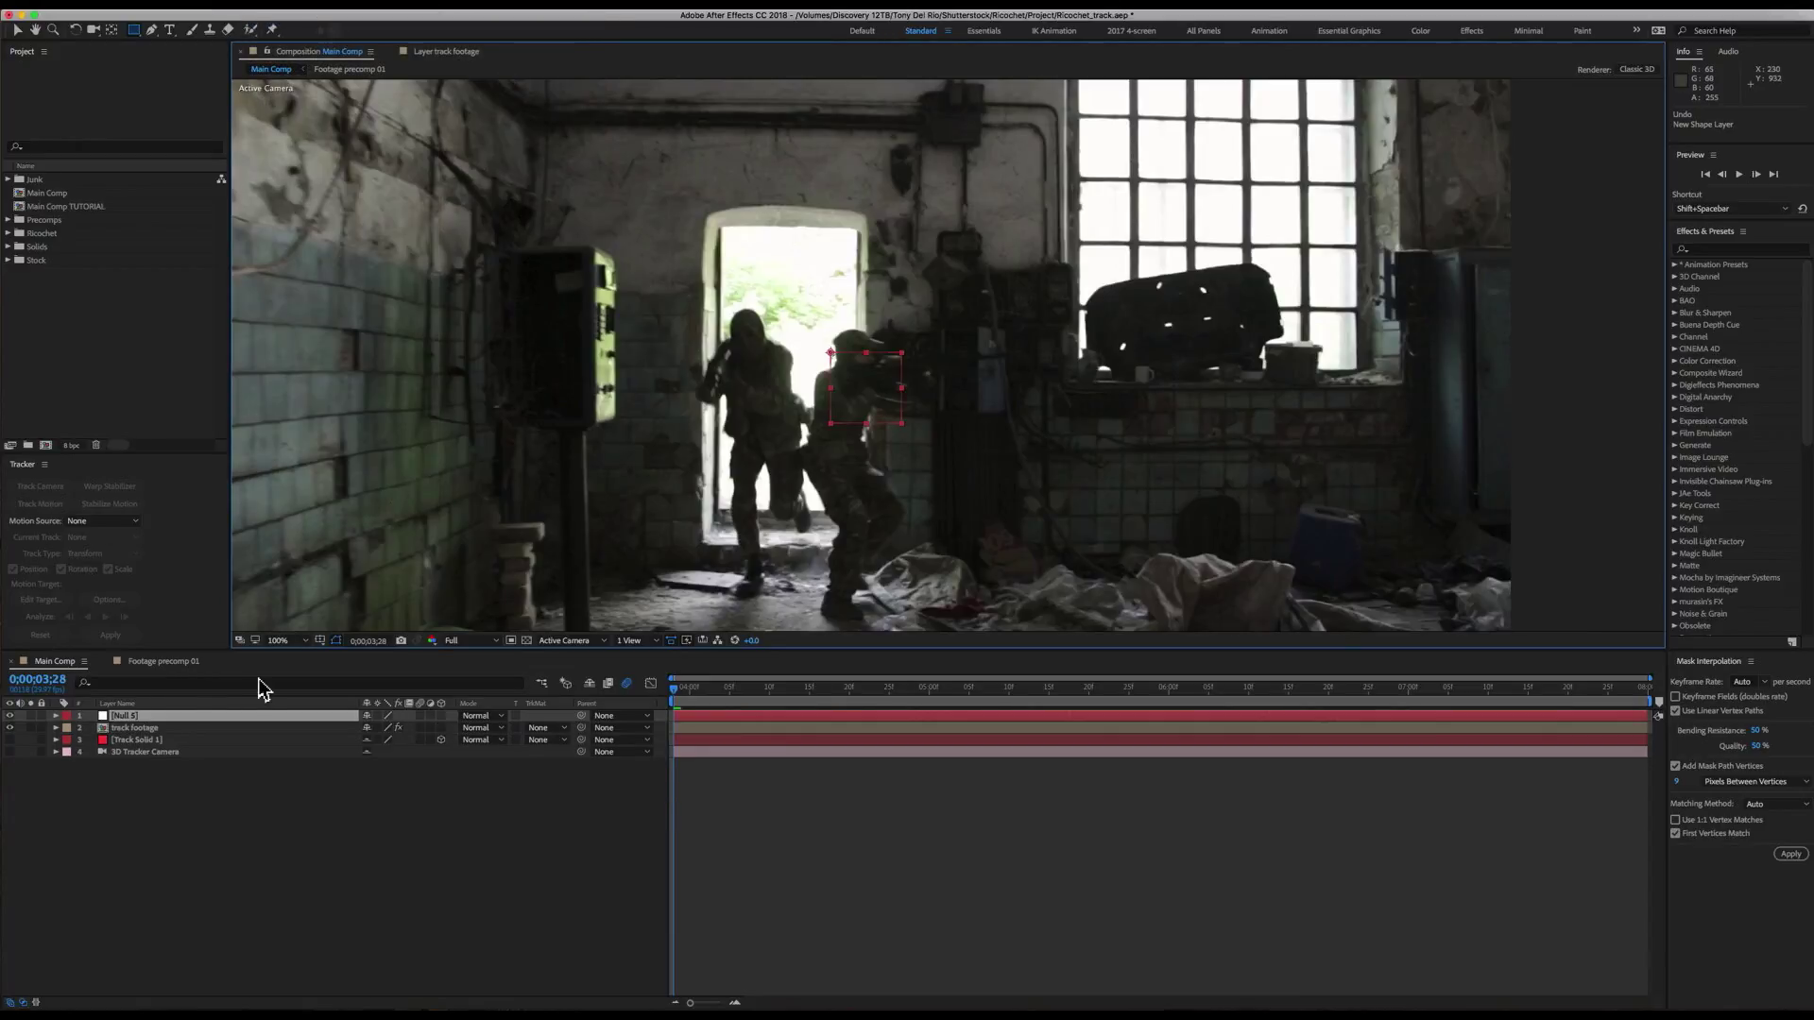
- Rename the null layer as Background Track Null
key(Return)
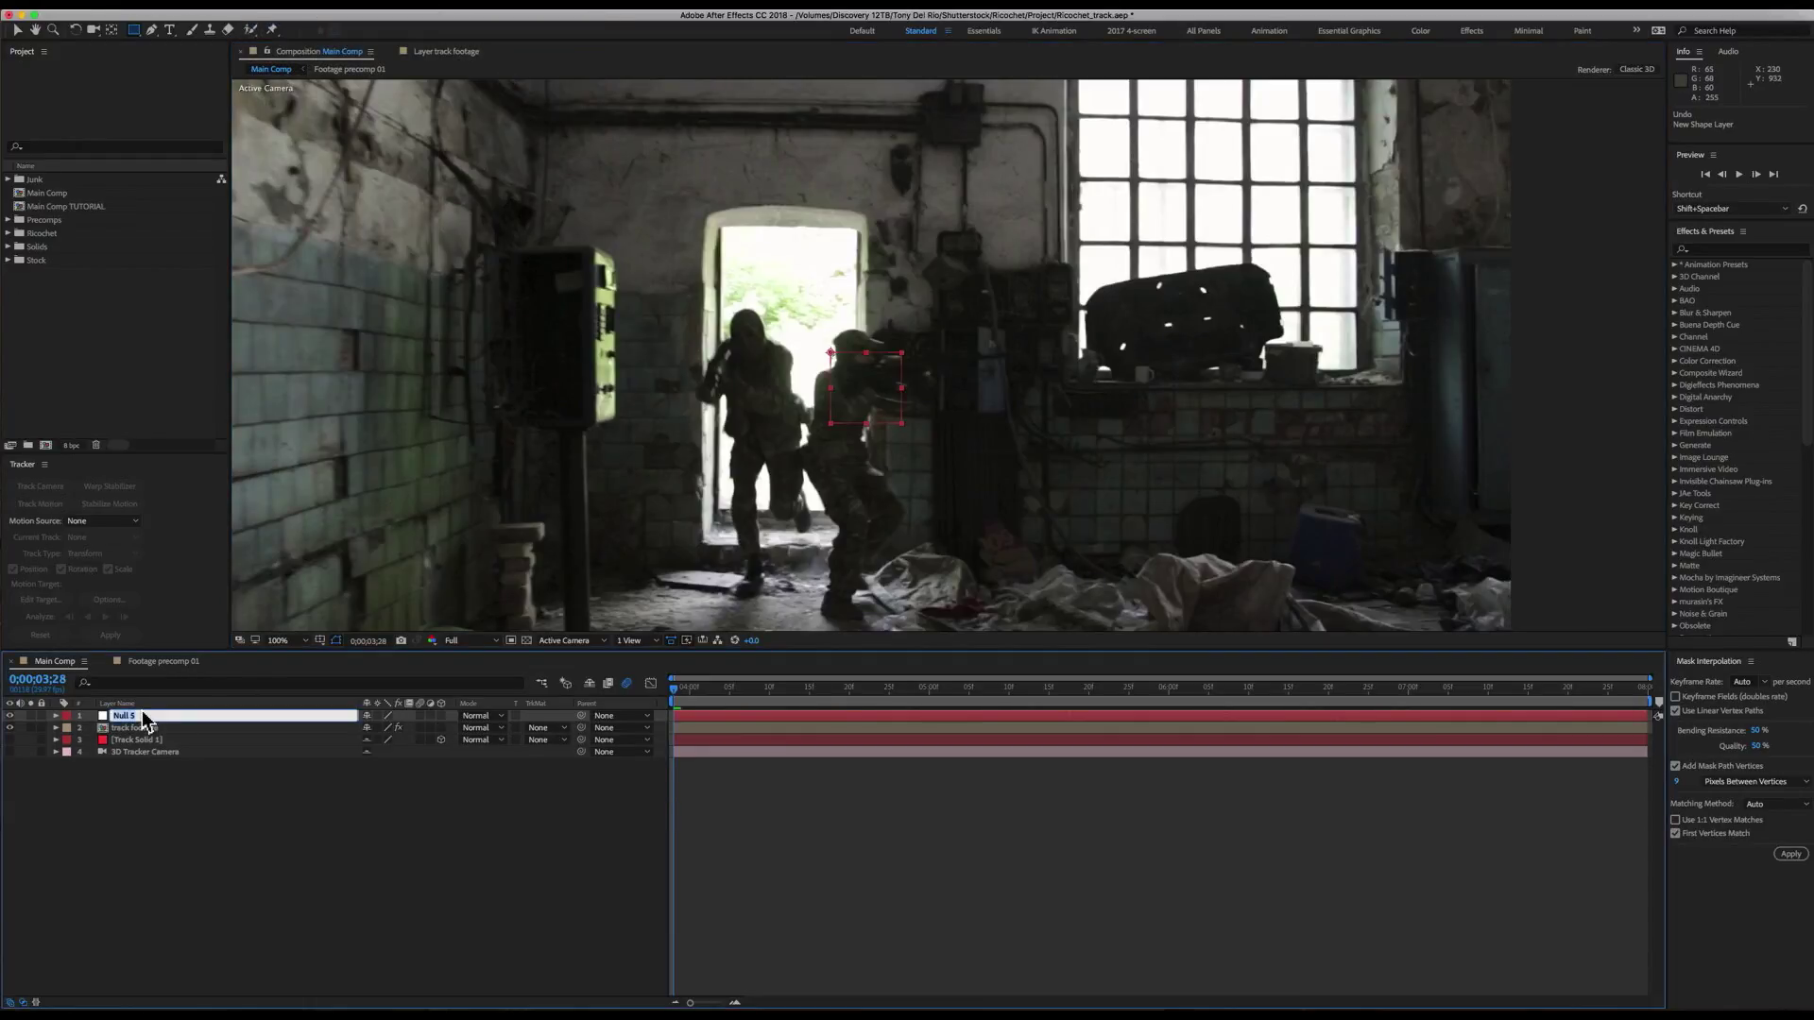
text(Background Trea)
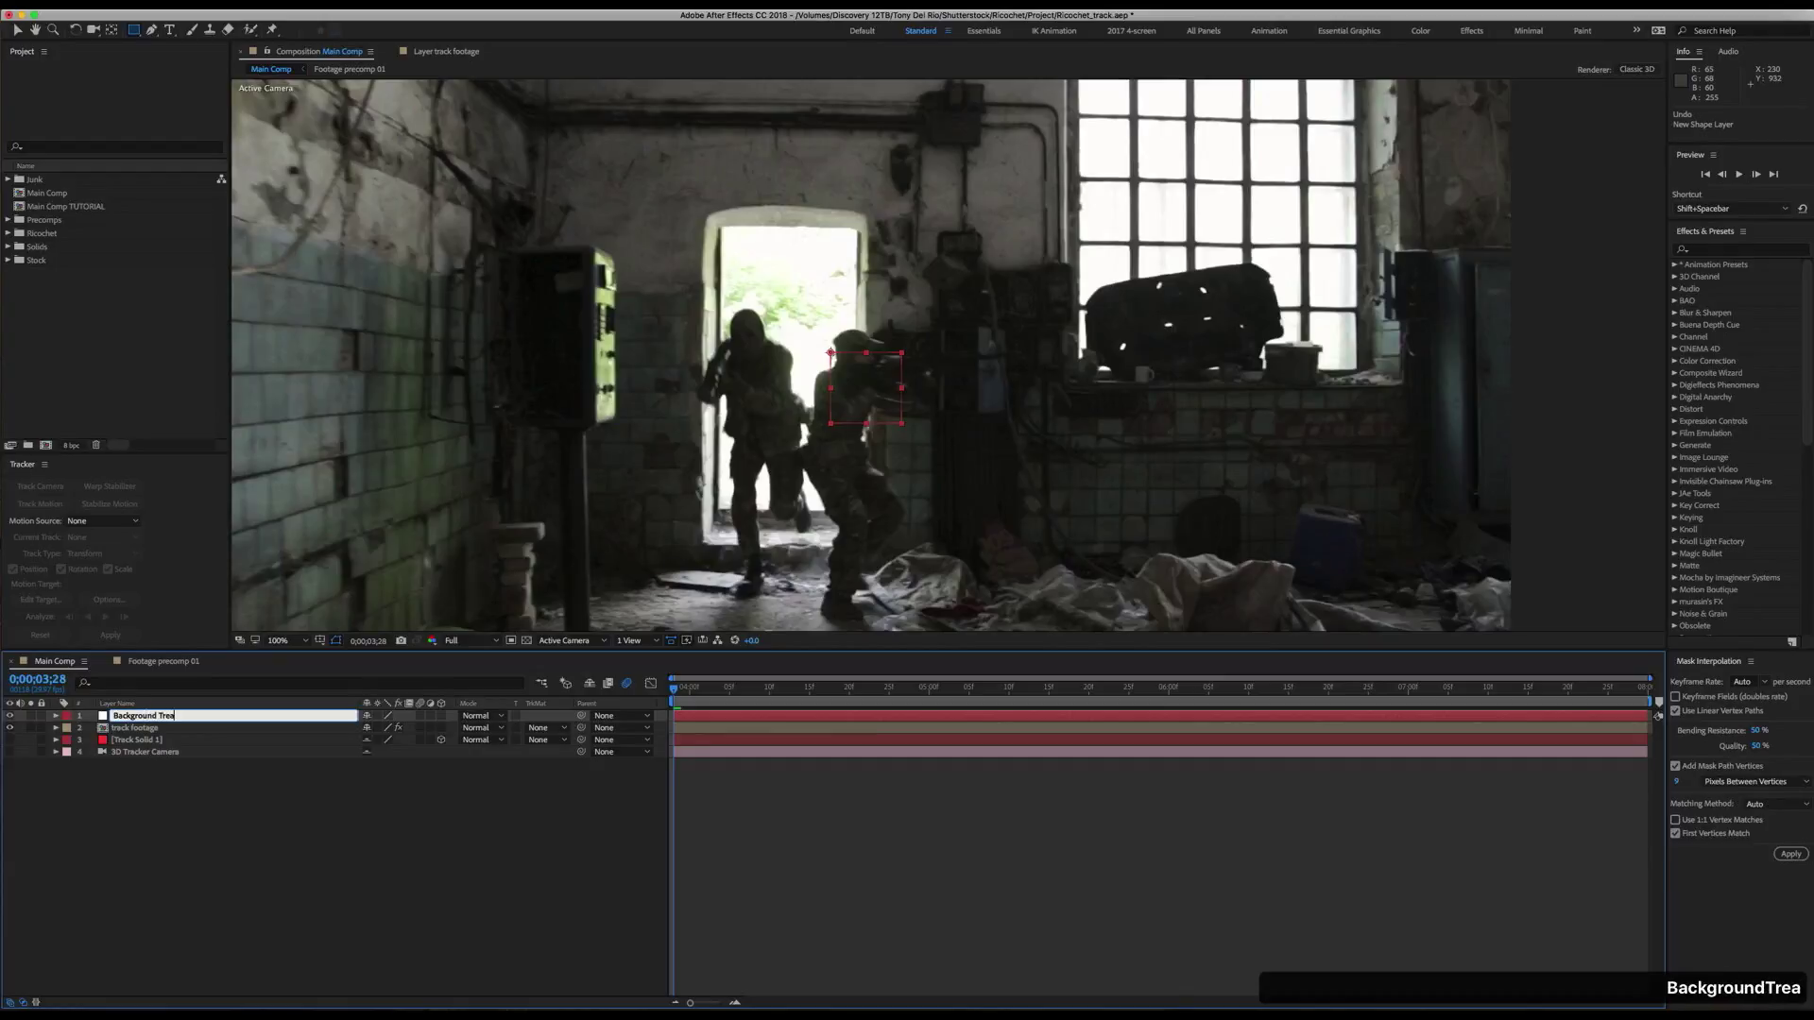
key(BackSpace)
key(BackSpace)
text(ack NUll)
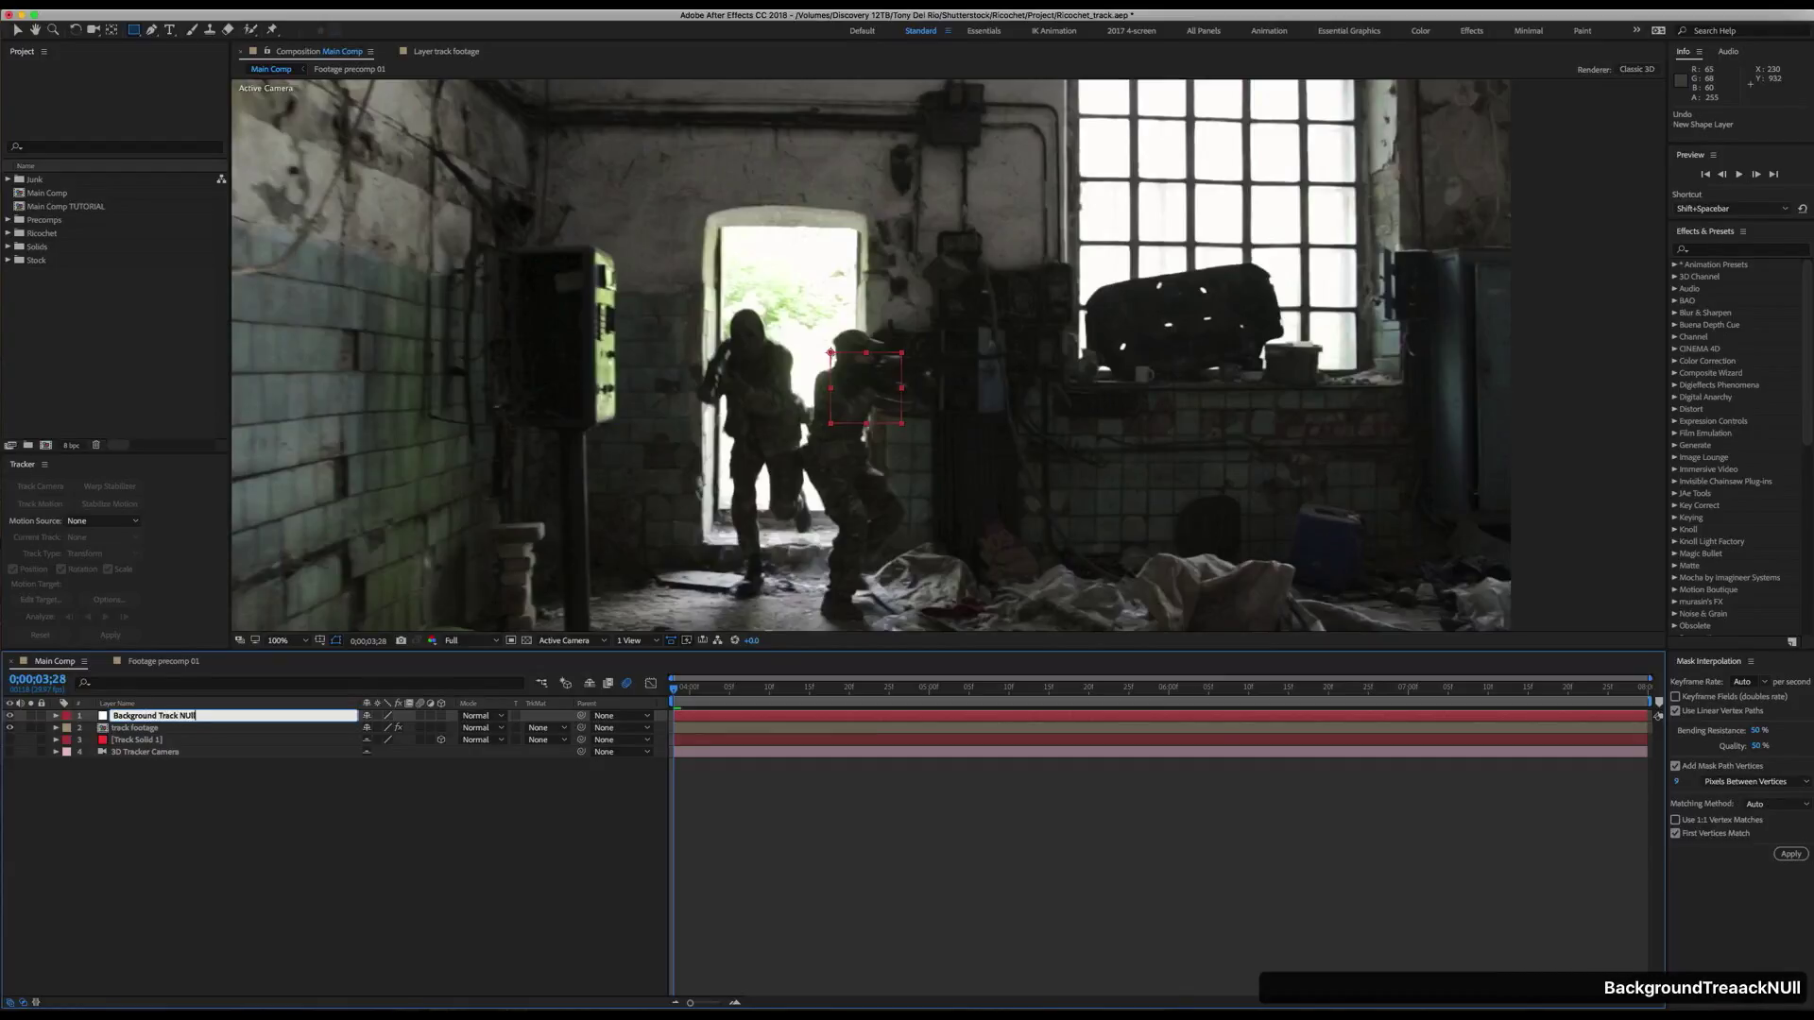
key(Return)
key(Return)
key(Right)
key(Left)
key(Left)
key(BackSpace)
text(u)
key(Return)
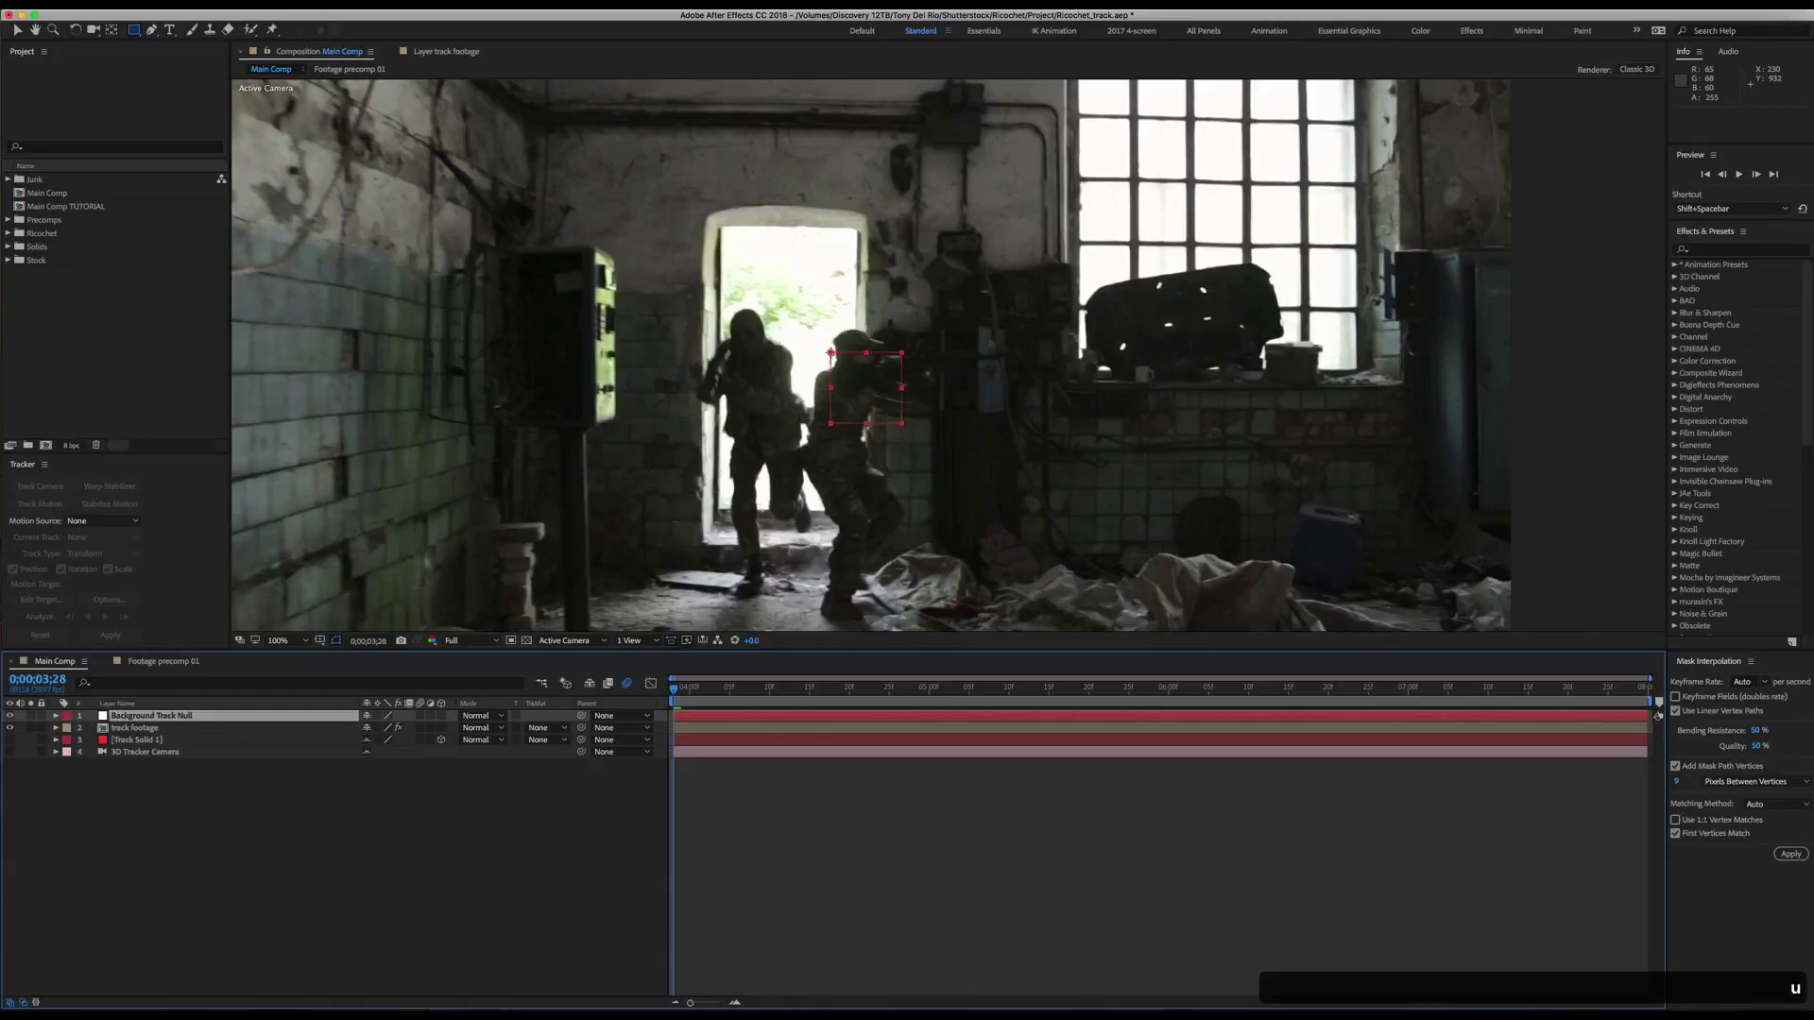
- Return to the track footage layer view and select Track Point 1 and Track Point 2 of Tracker 1
drag(184, 650, 249, 668)
click(144, 823)
click(152, 746)
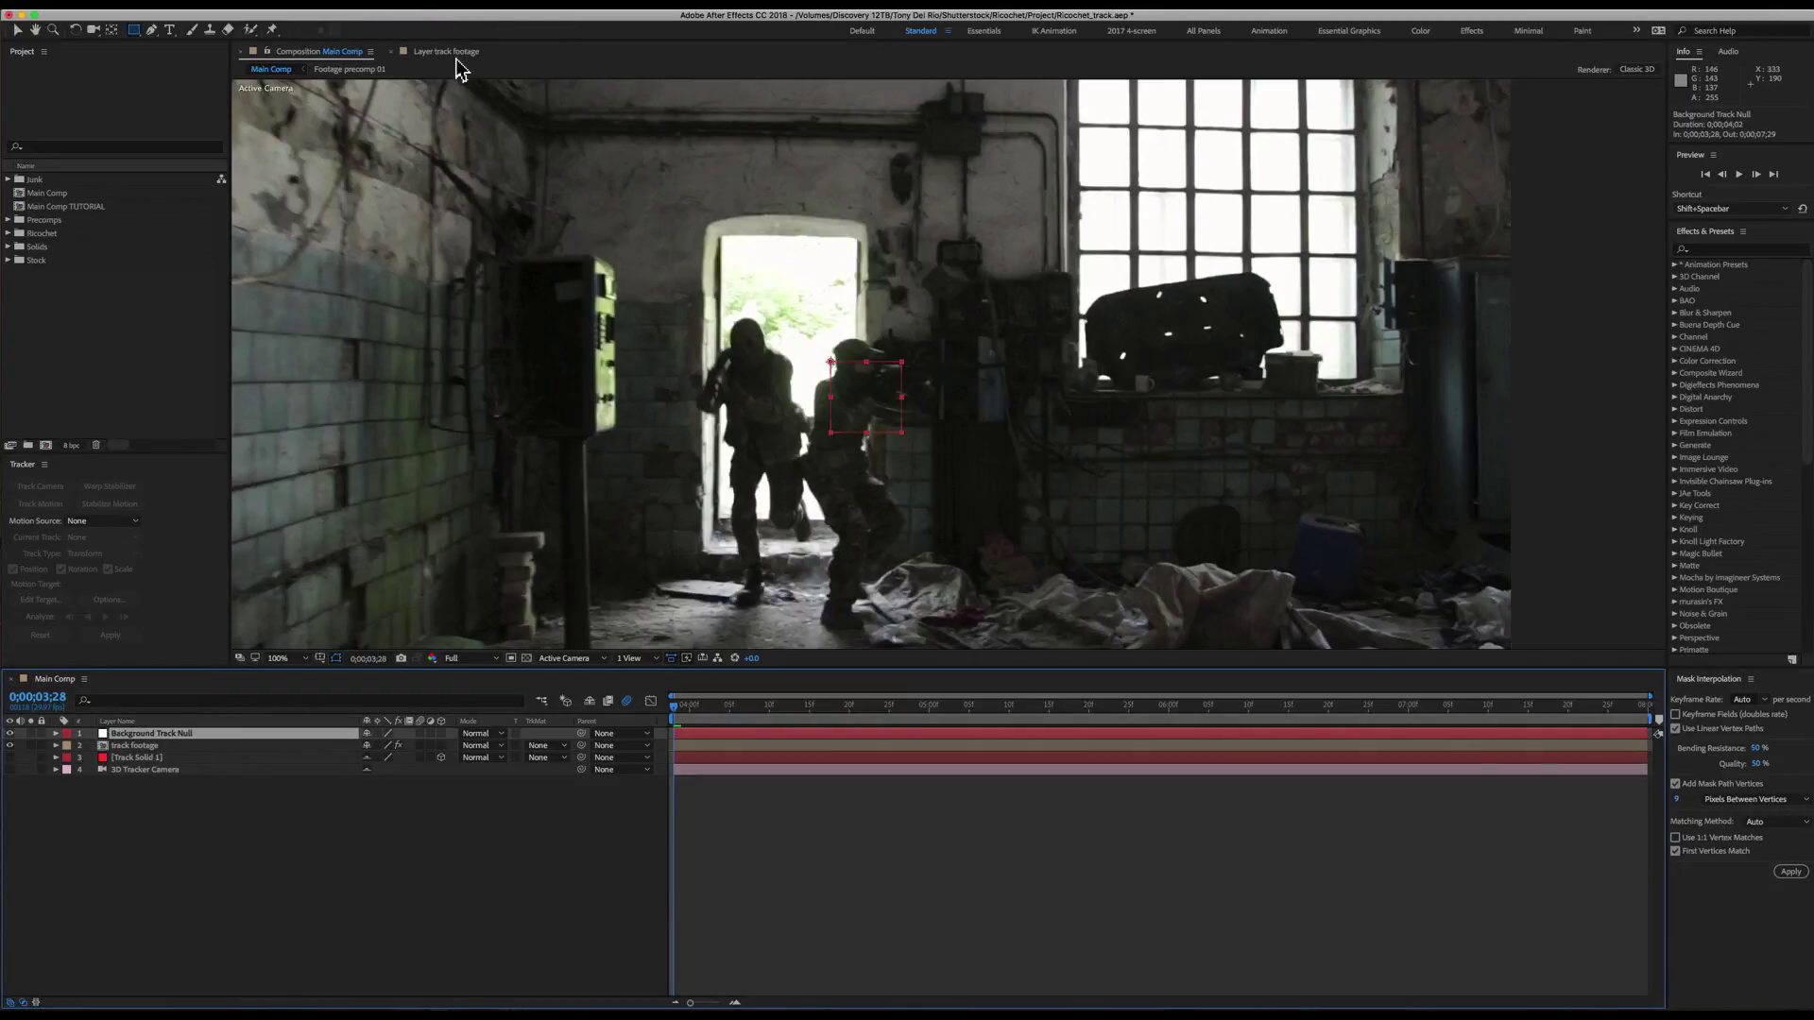
click(452, 53)
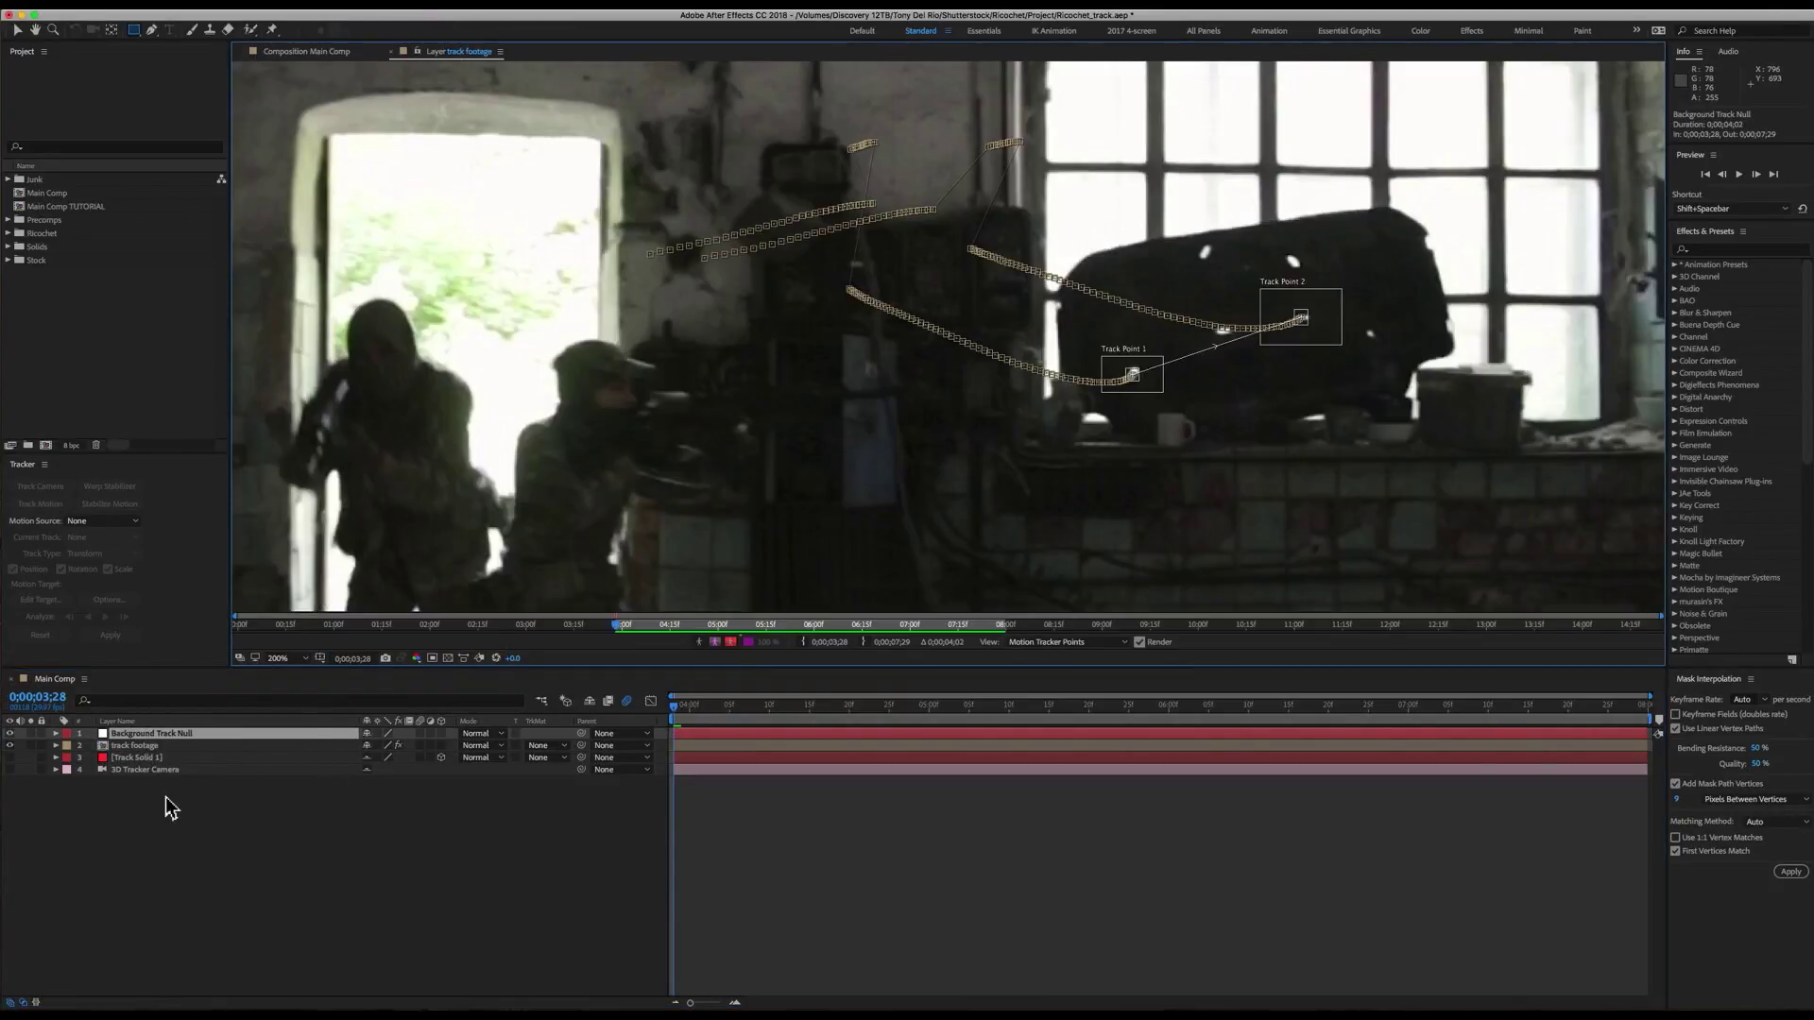
click(302, 745)
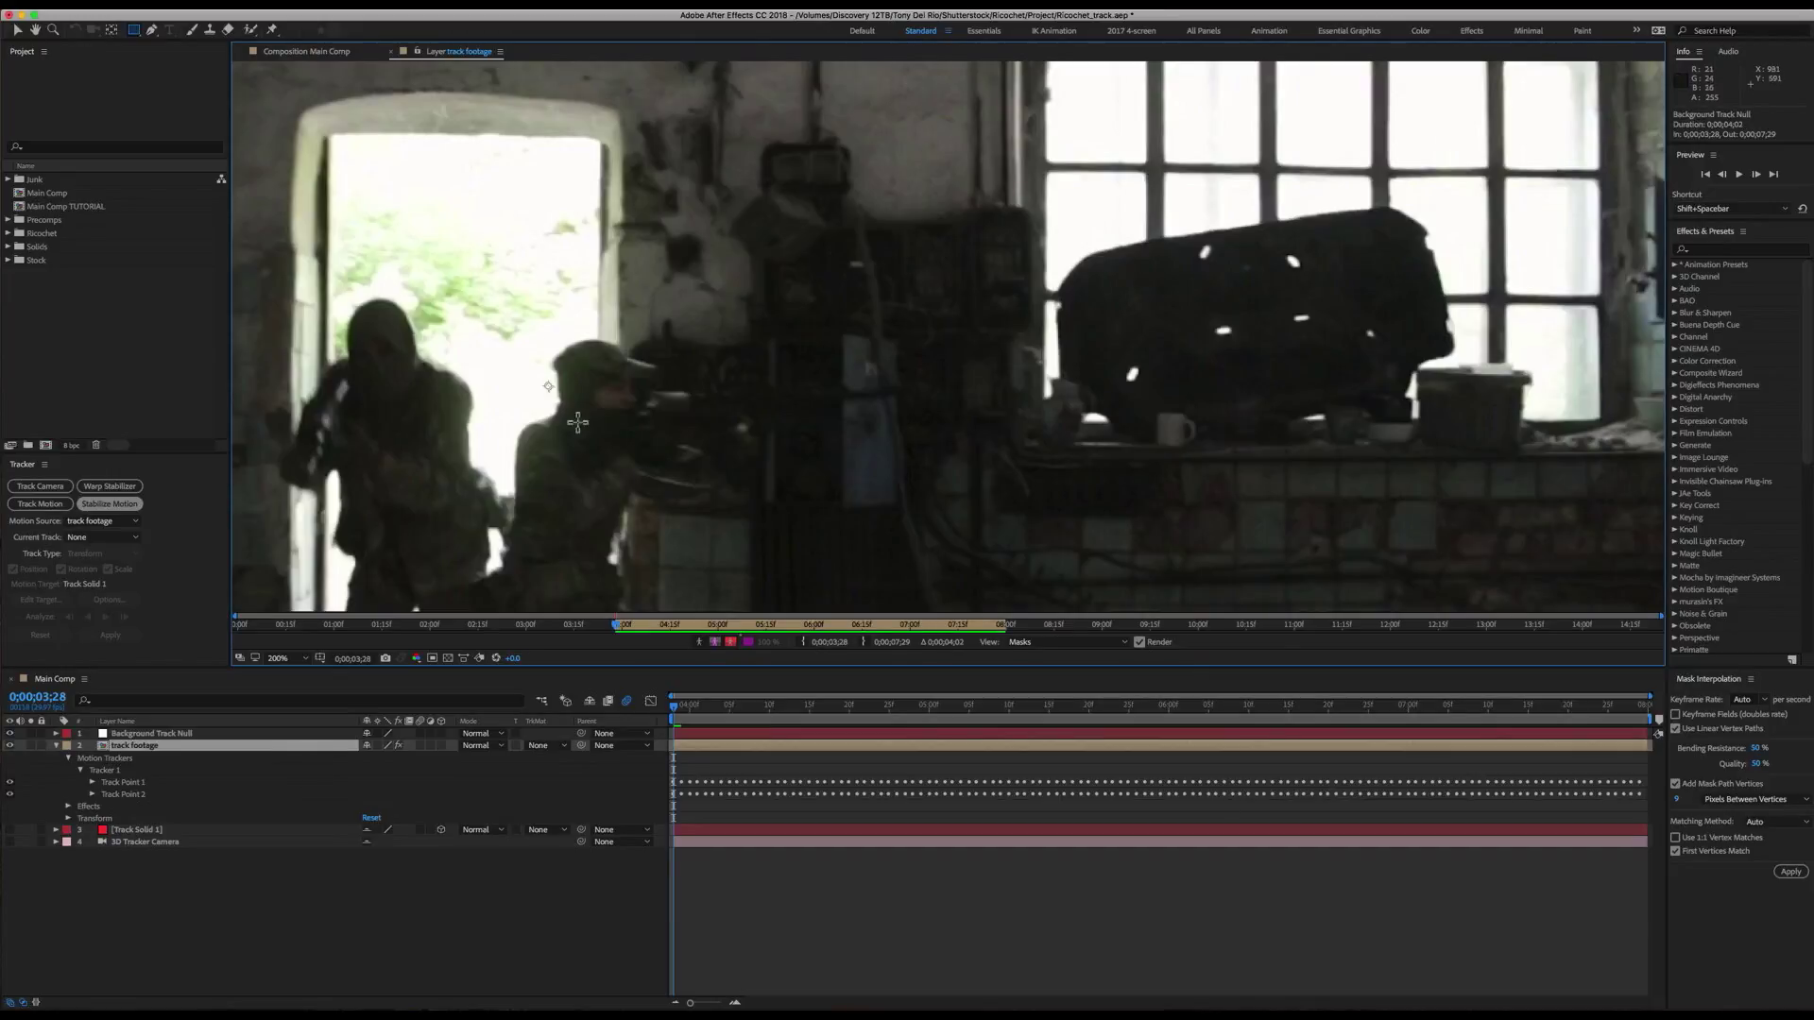
click(123, 795)
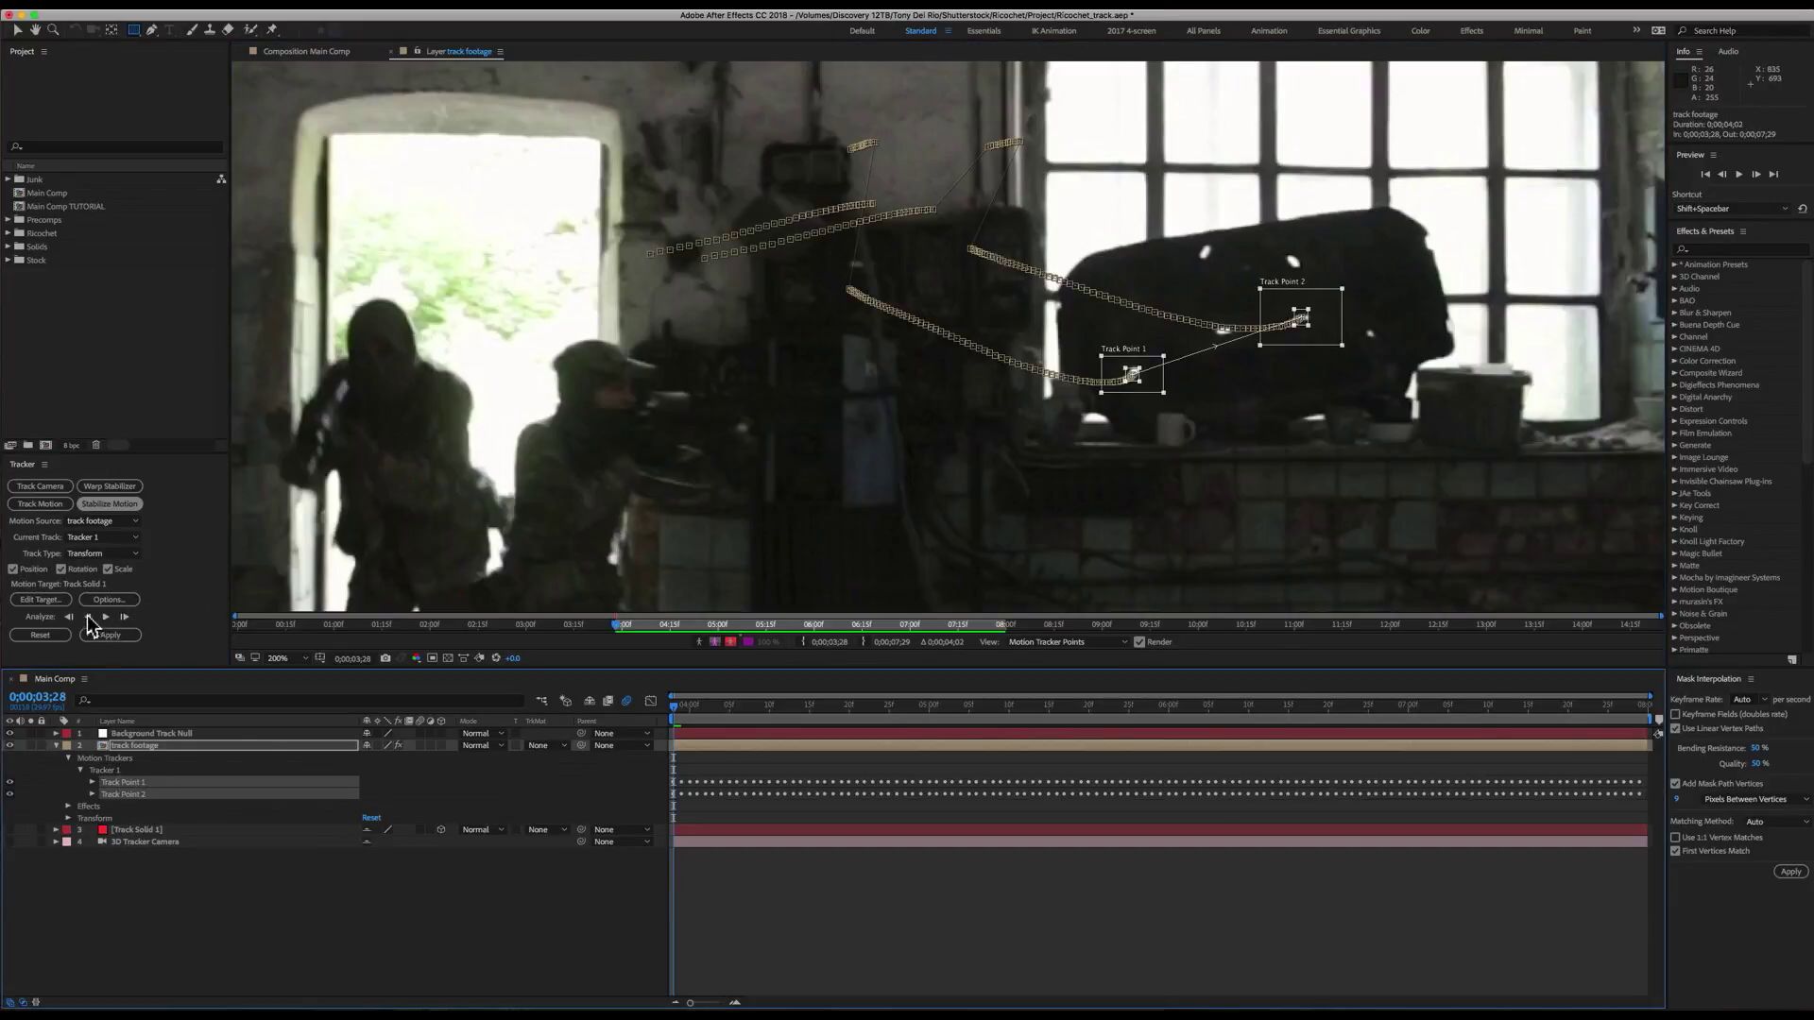
- Set the tracker's motion target to the Background Track Null layer
click(62, 603)
click(248, 98)
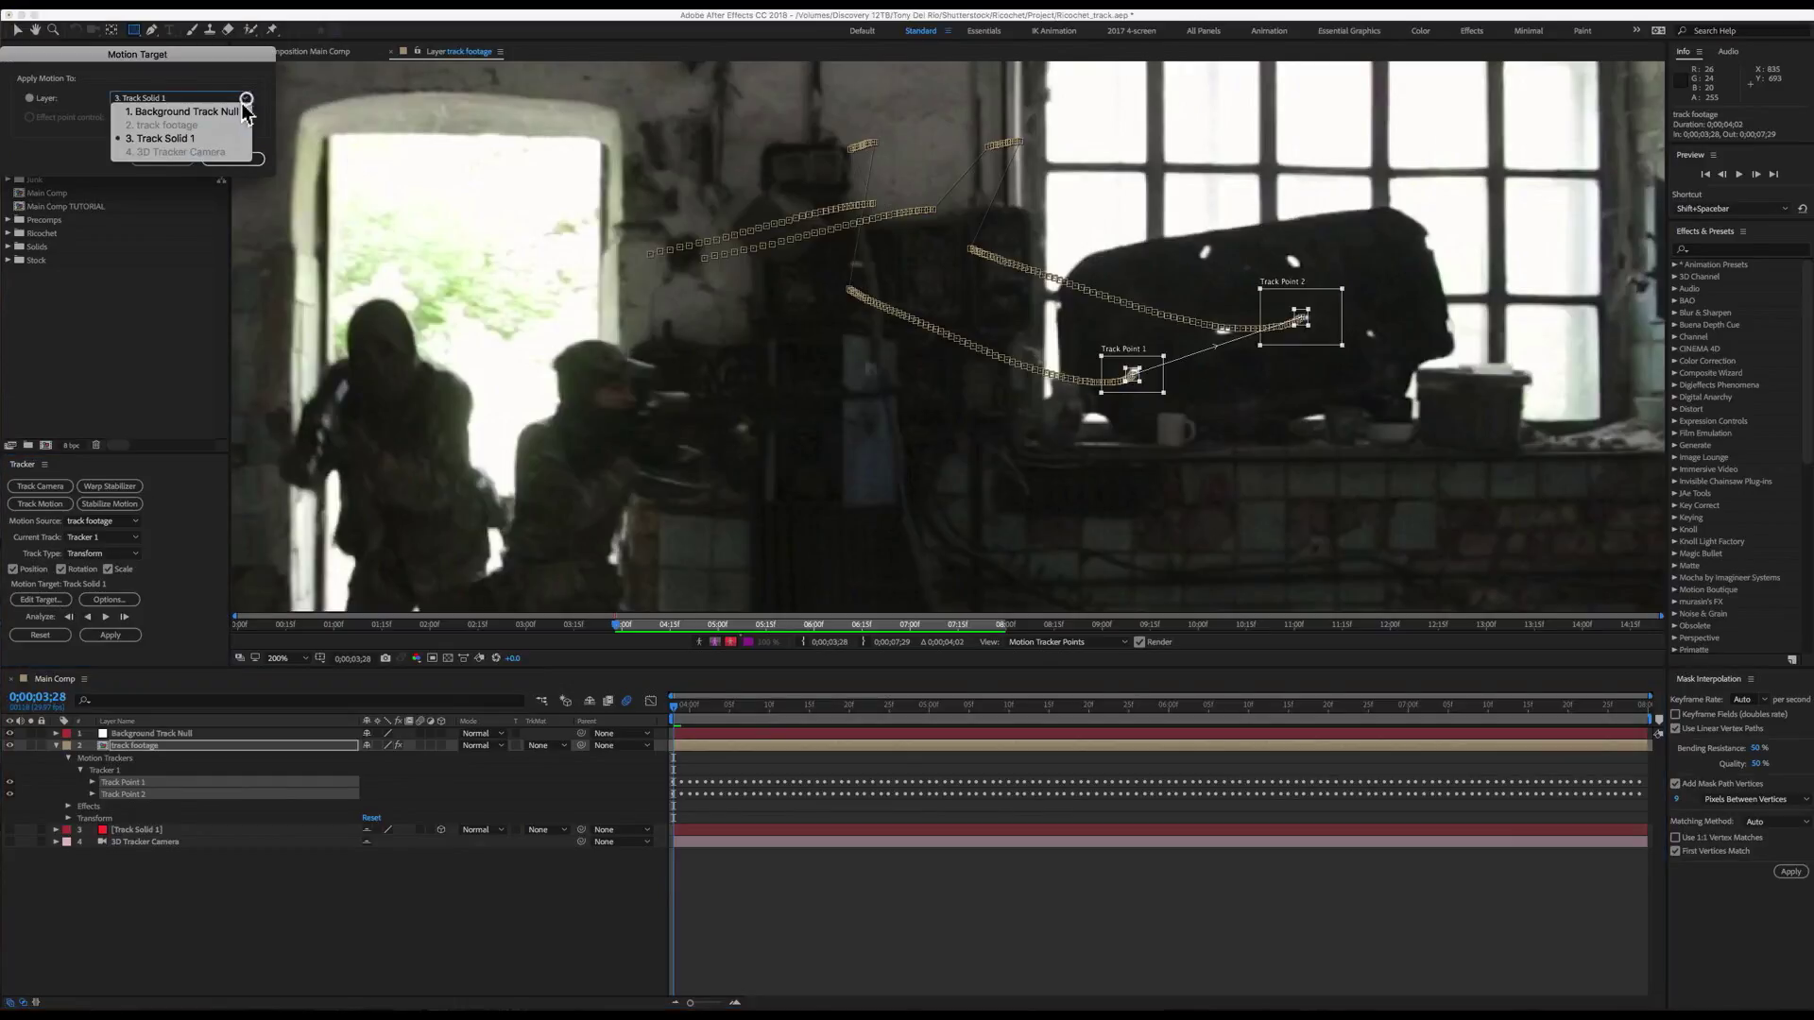
click(225, 114)
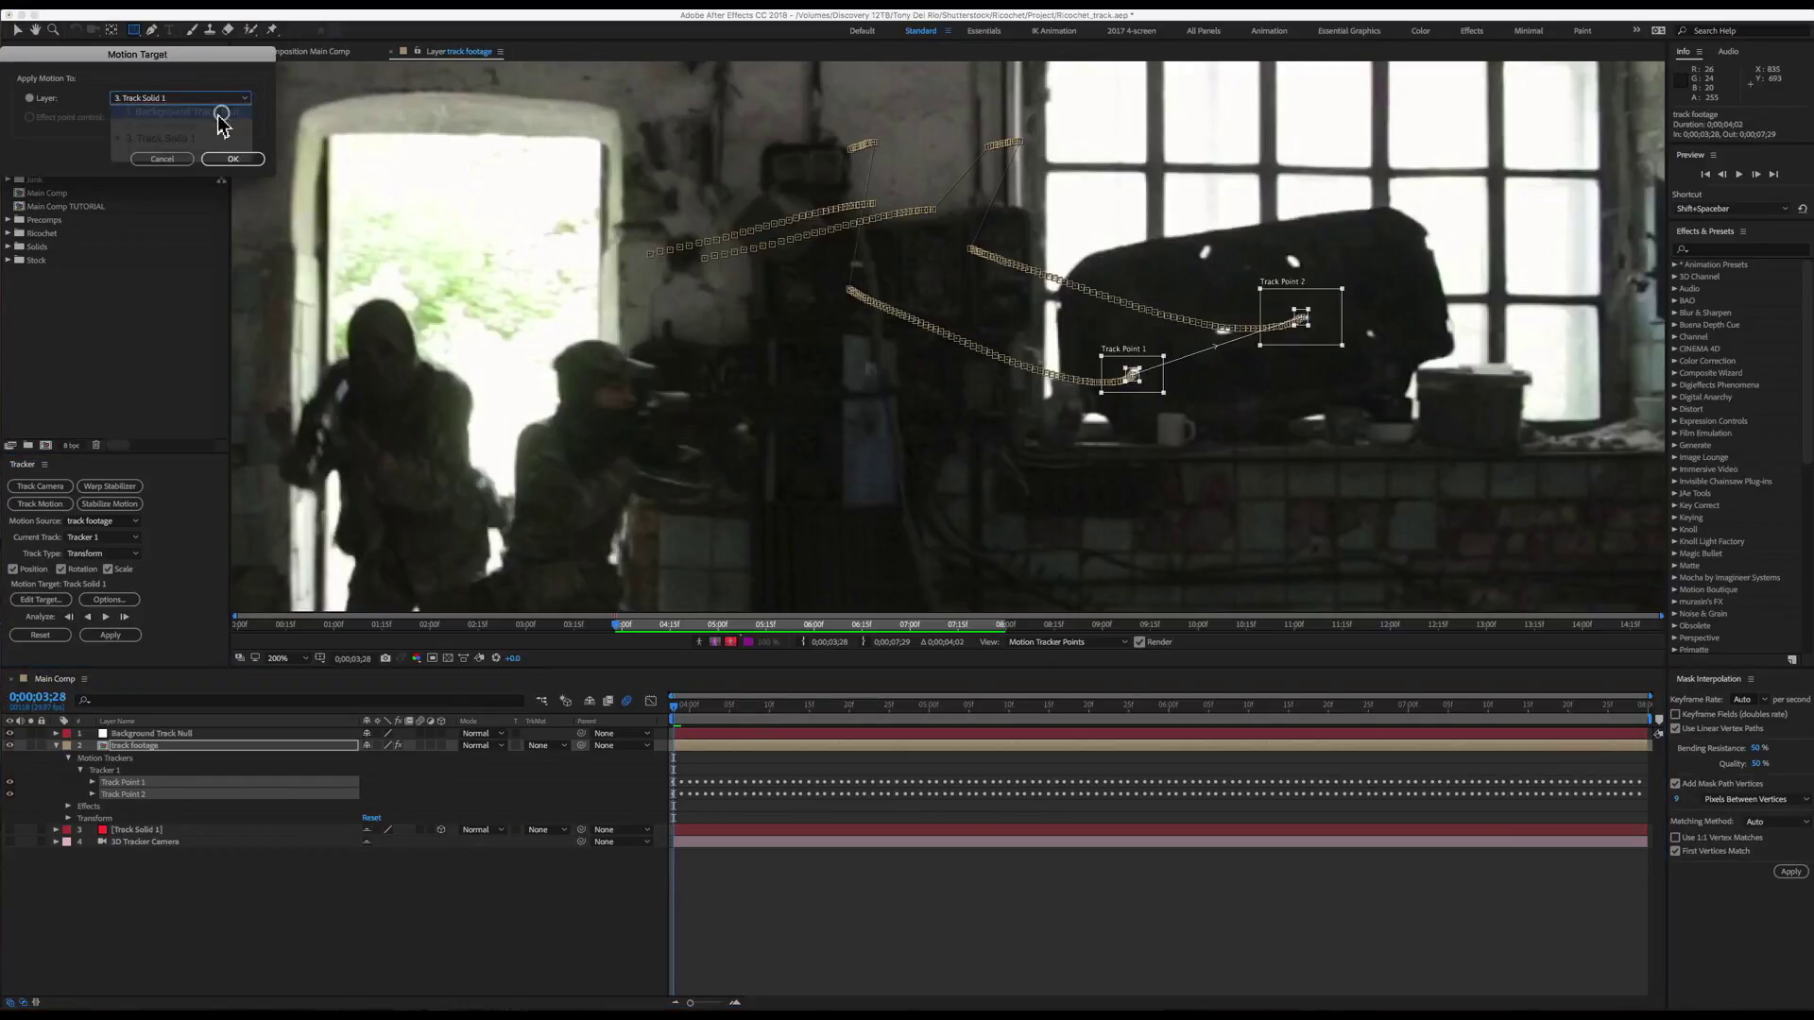
click(232, 161)
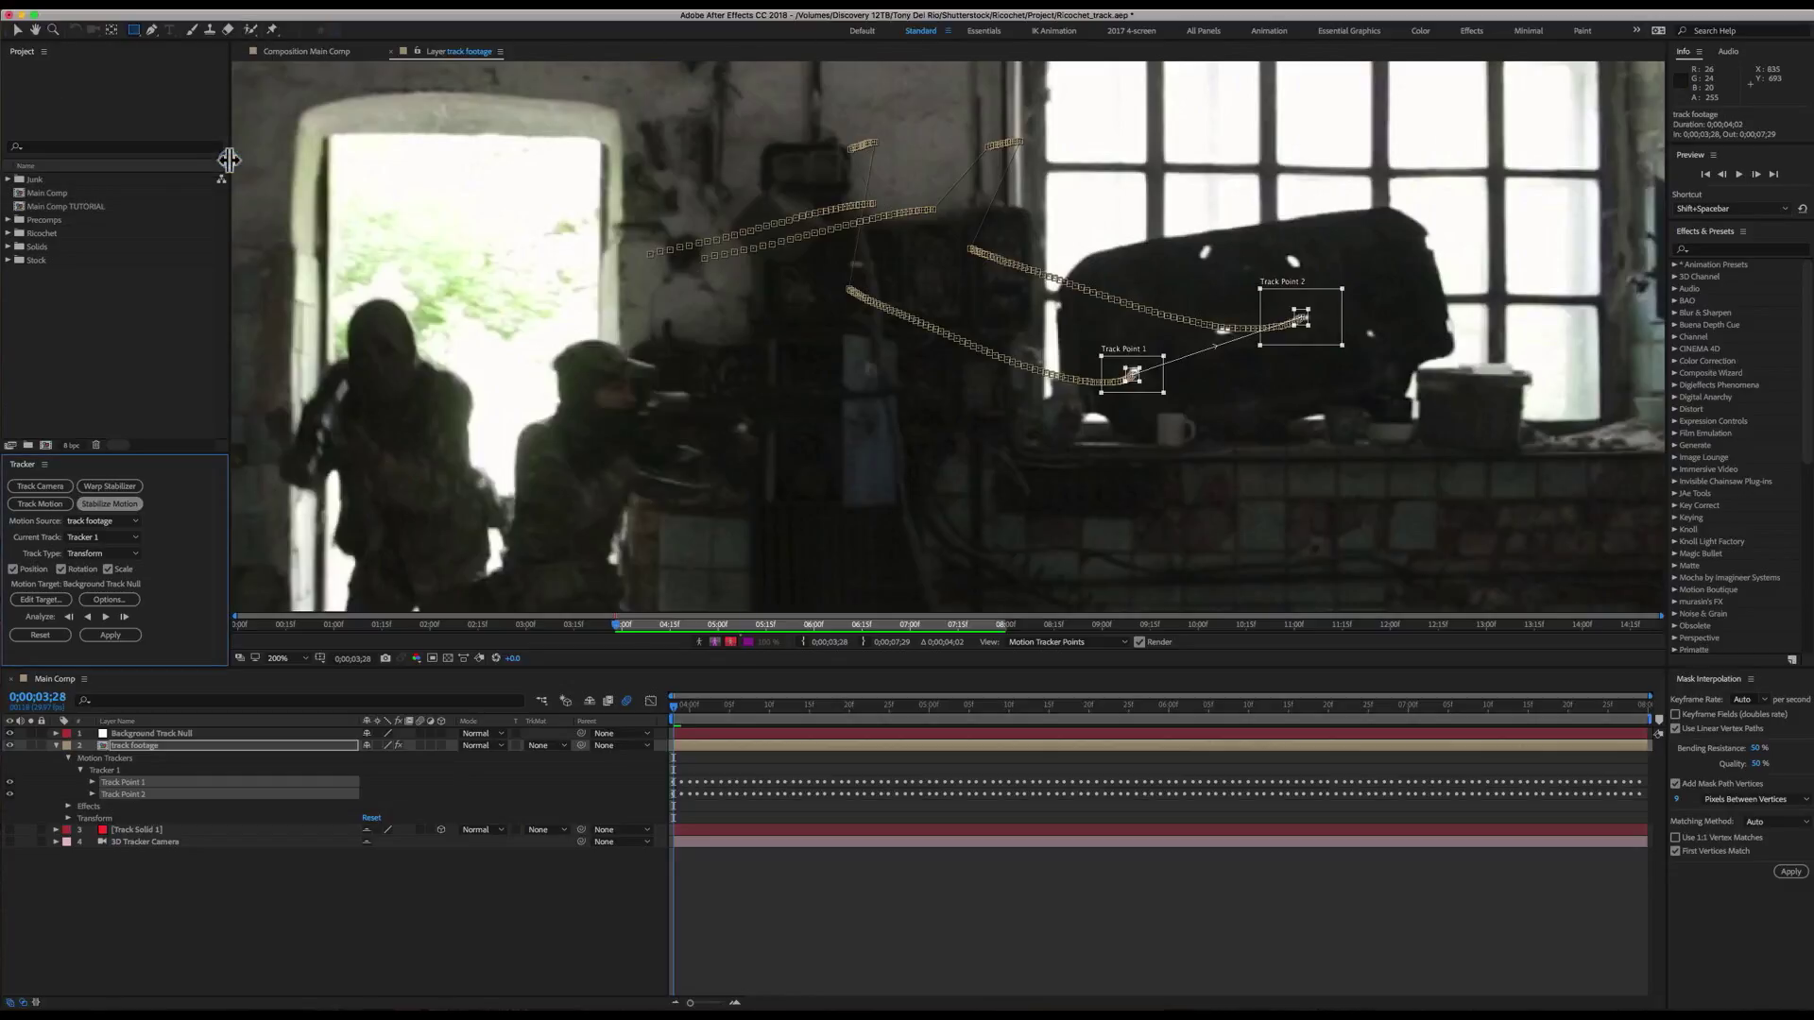
- Apply the tracked motion to the null in the X and Y dimensions and select its Anchor Point property
click(119, 640)
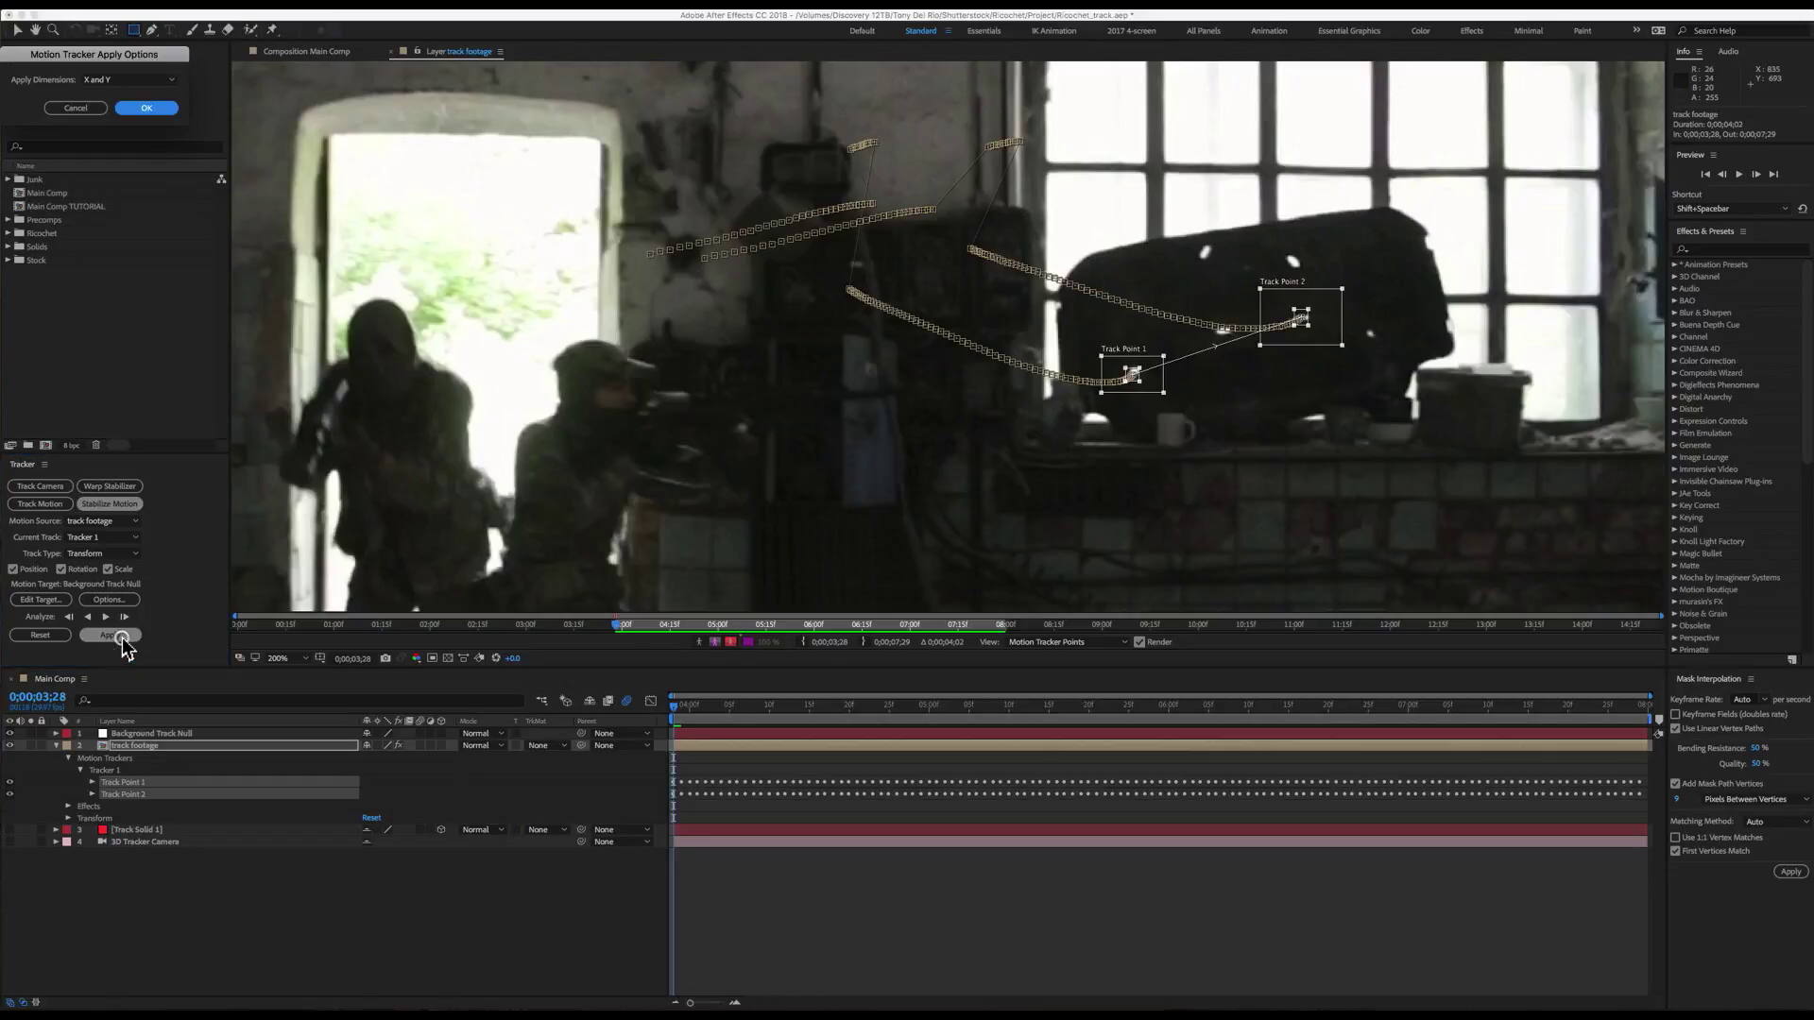
click(160, 116)
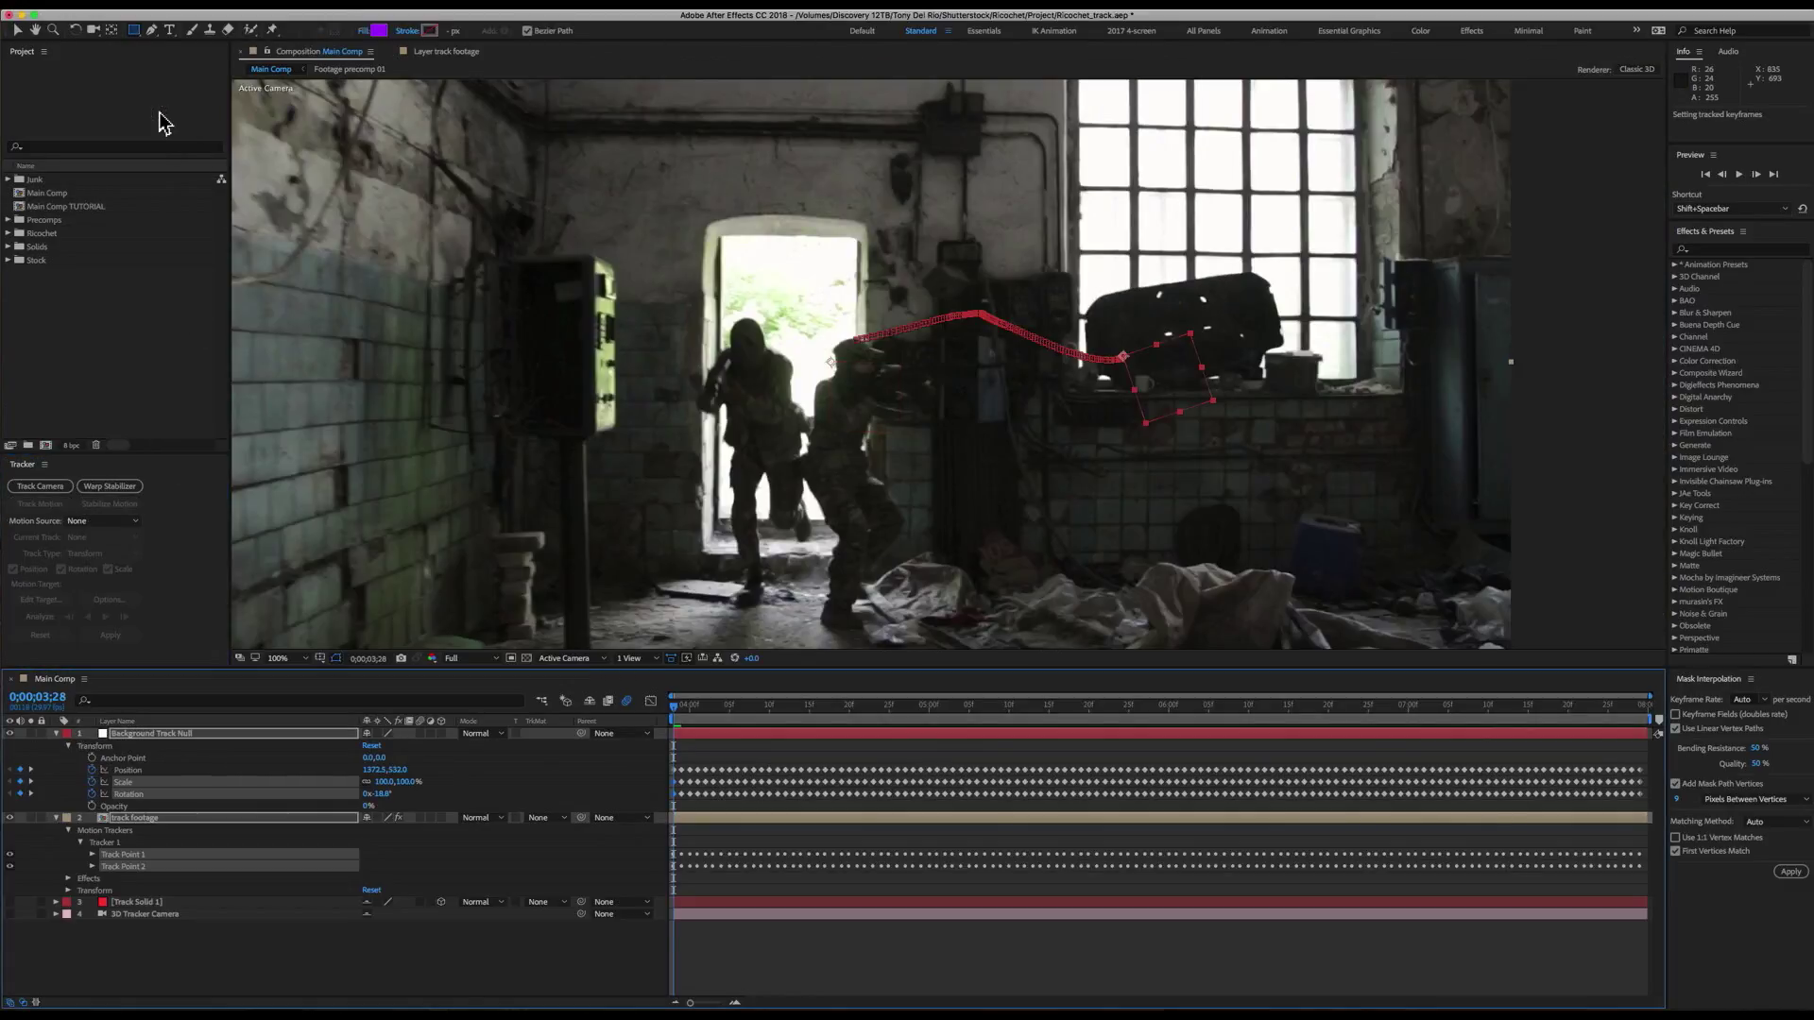
click(174, 753)
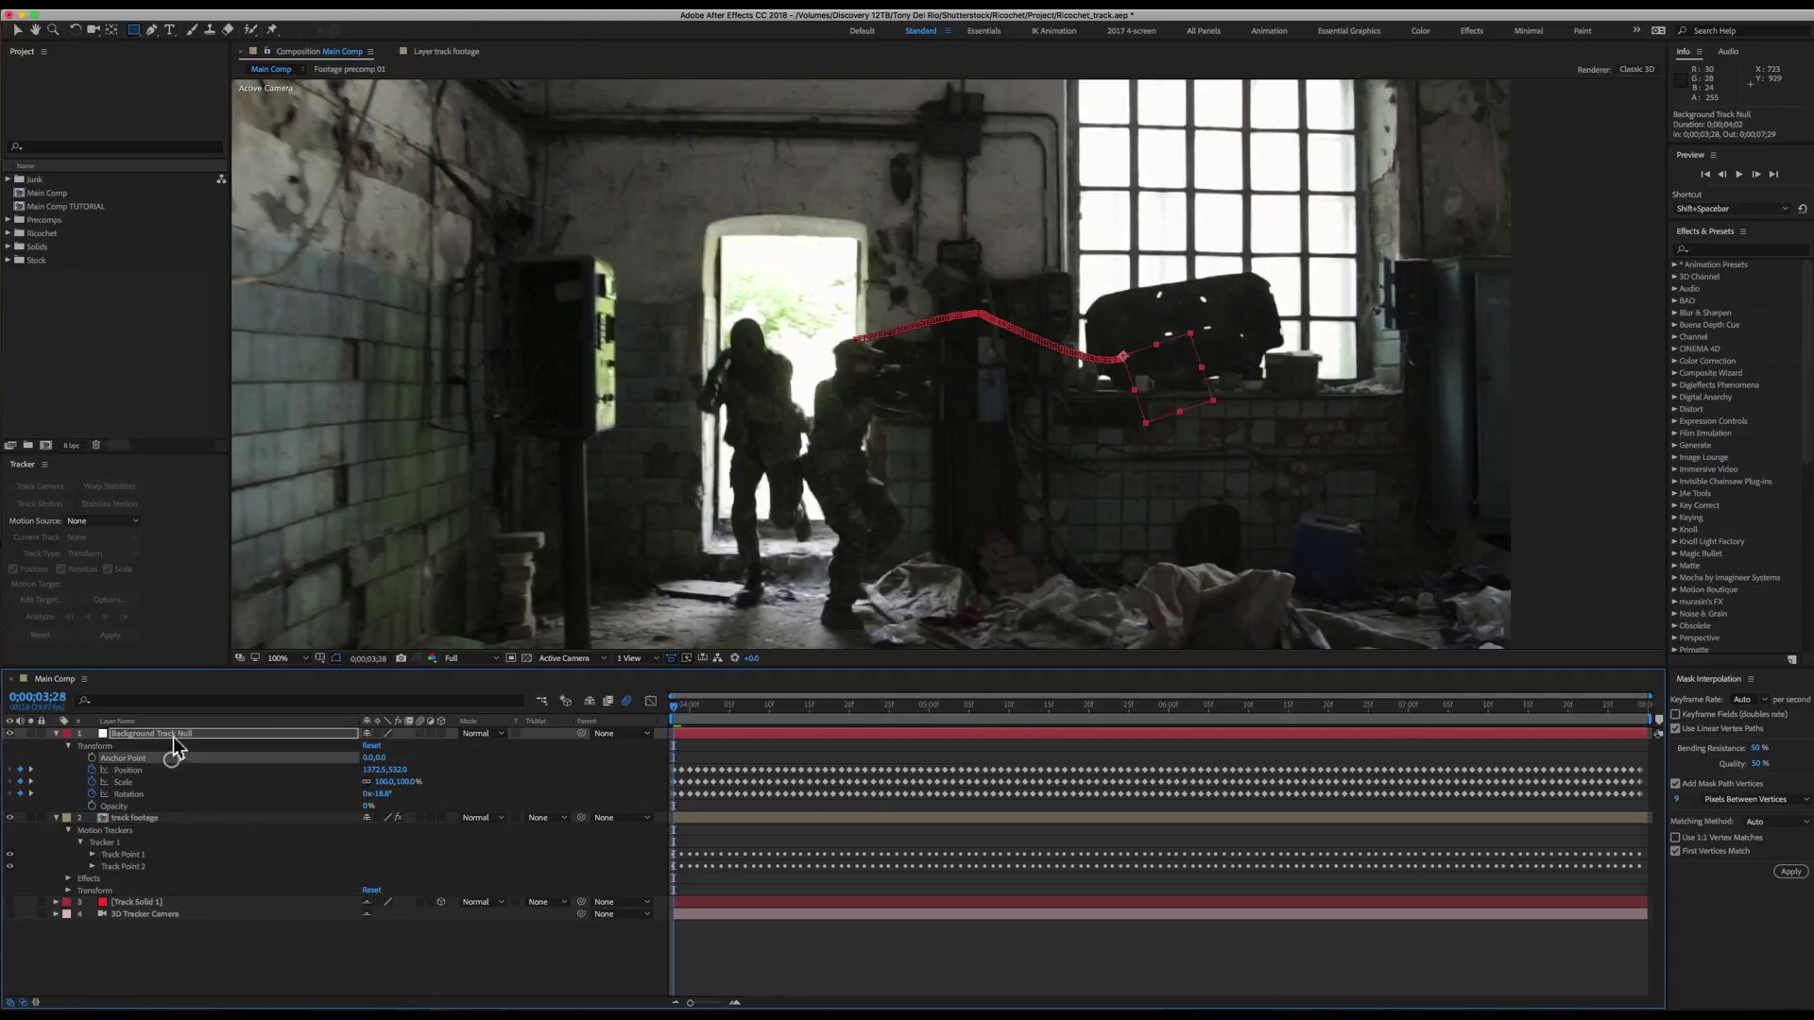
- Collapse the track footage and Background Track Null layers and scrub through the Main Comp to check the null's tracked motion
click(55, 817)
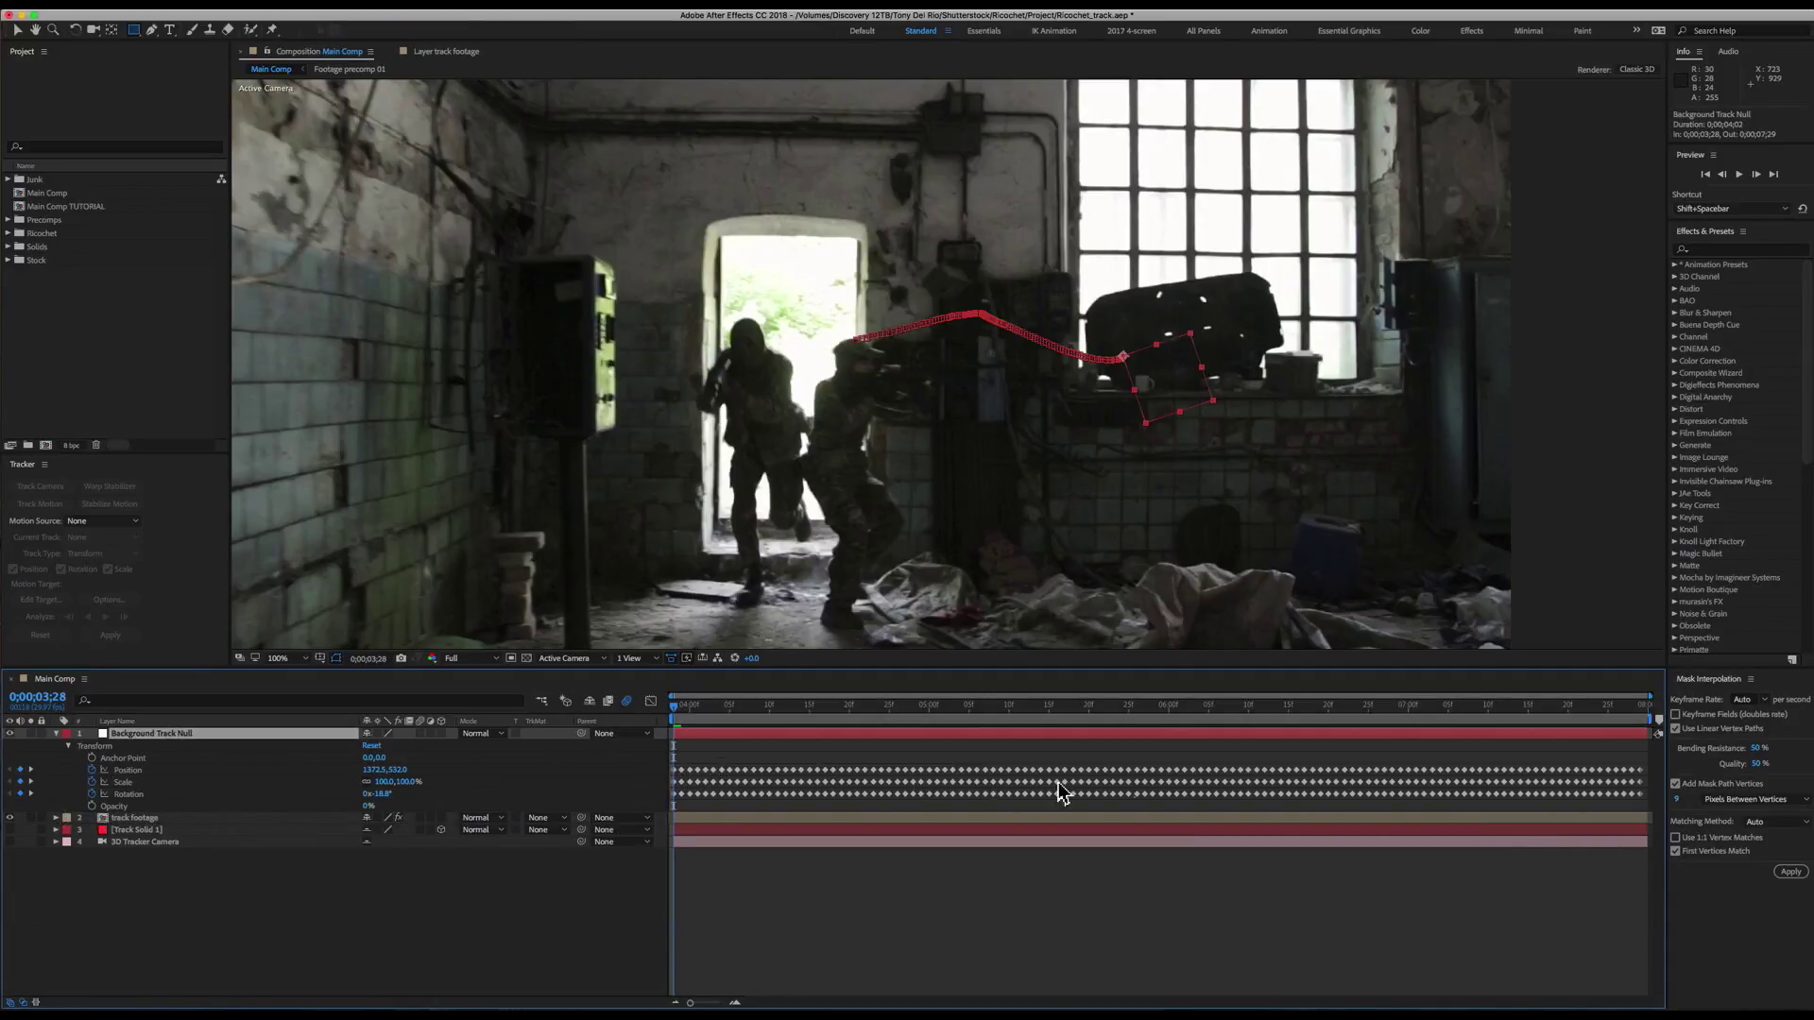
click(692, 1003)
drag(678, 705, 615, 753)
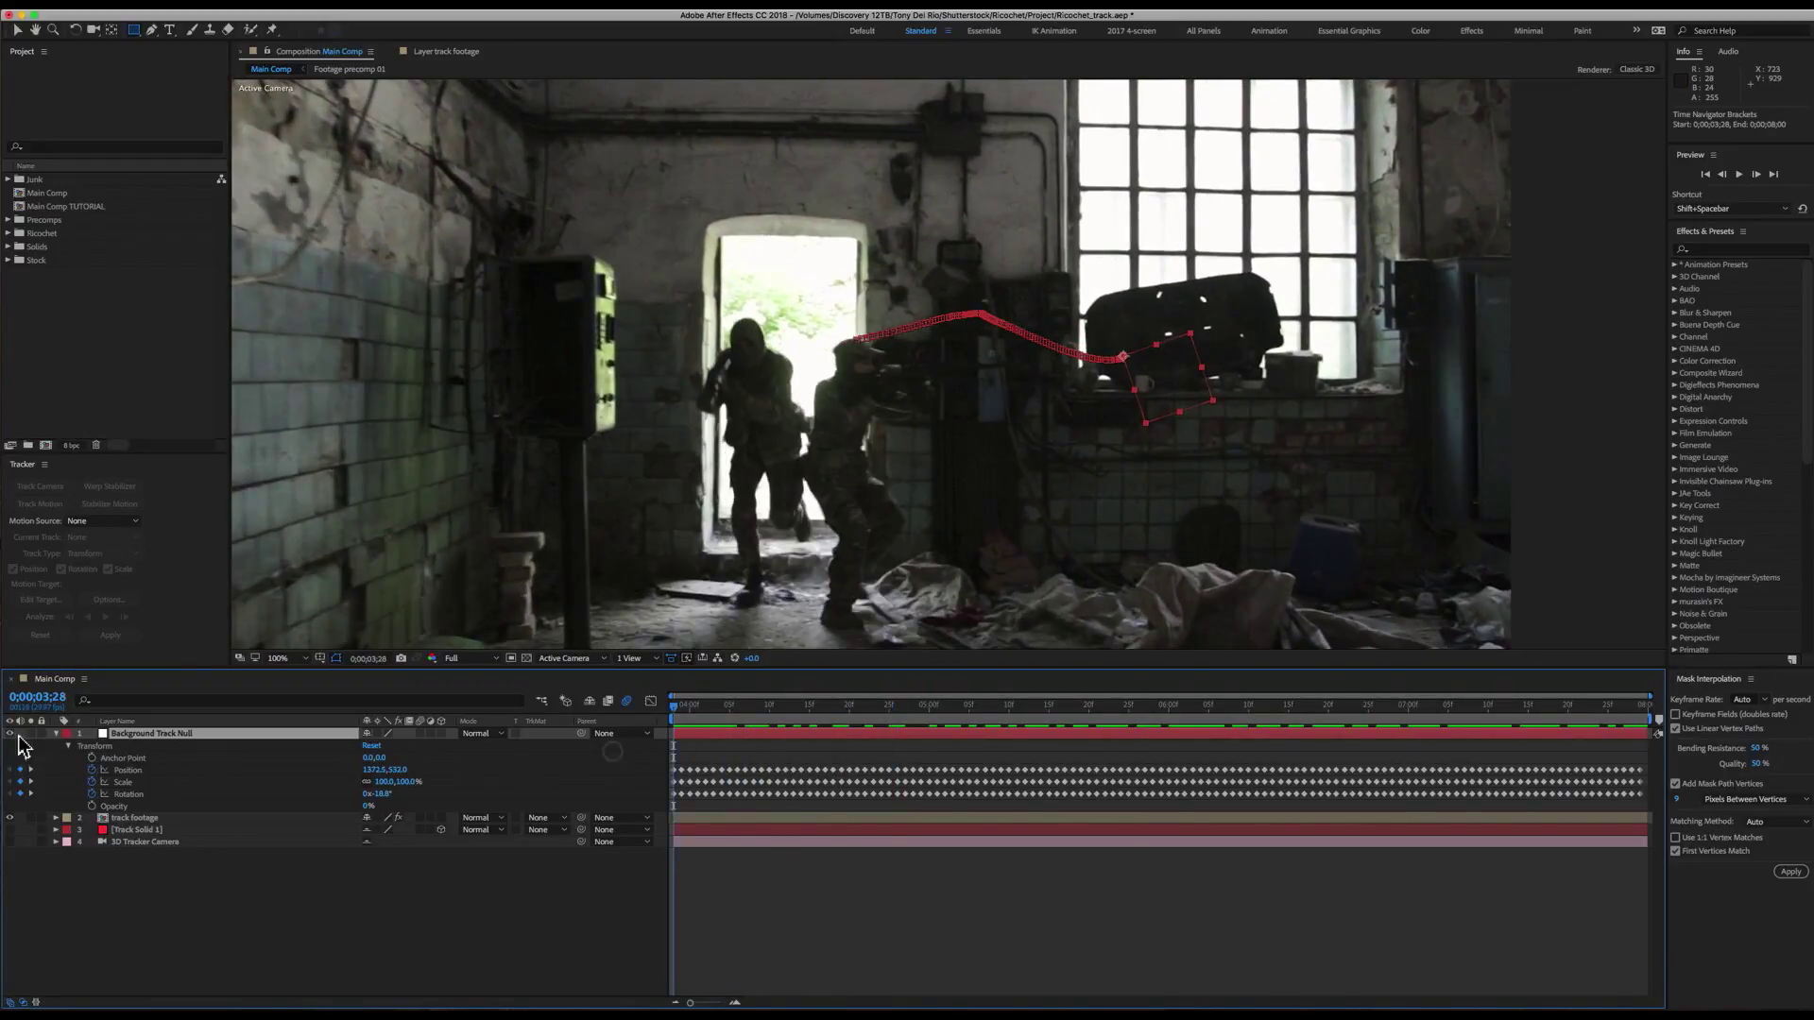
click(56, 733)
click(680, 813)
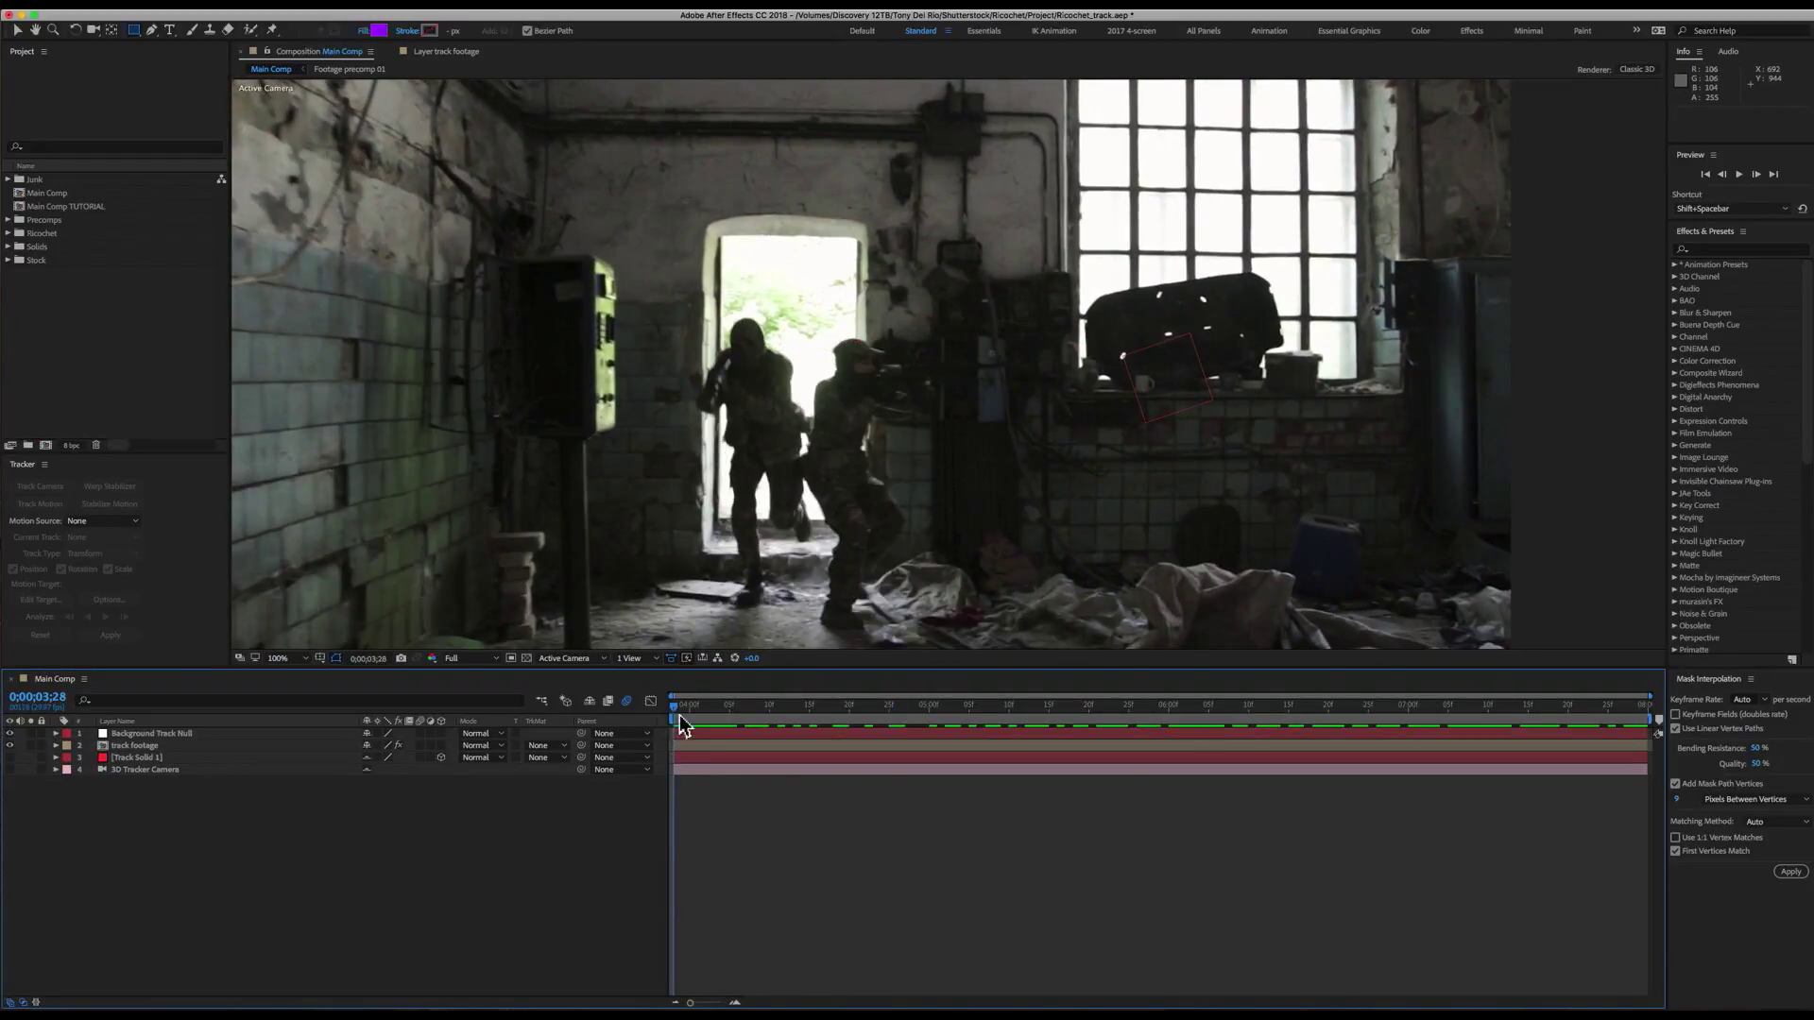
drag(683, 710, 740, 697)
drag(778, 697, 574, 707)
- Add another null object to the Main Comp and name it Lead Muzzle Null
right_click(446, 88)
mouse_move(308, 17)
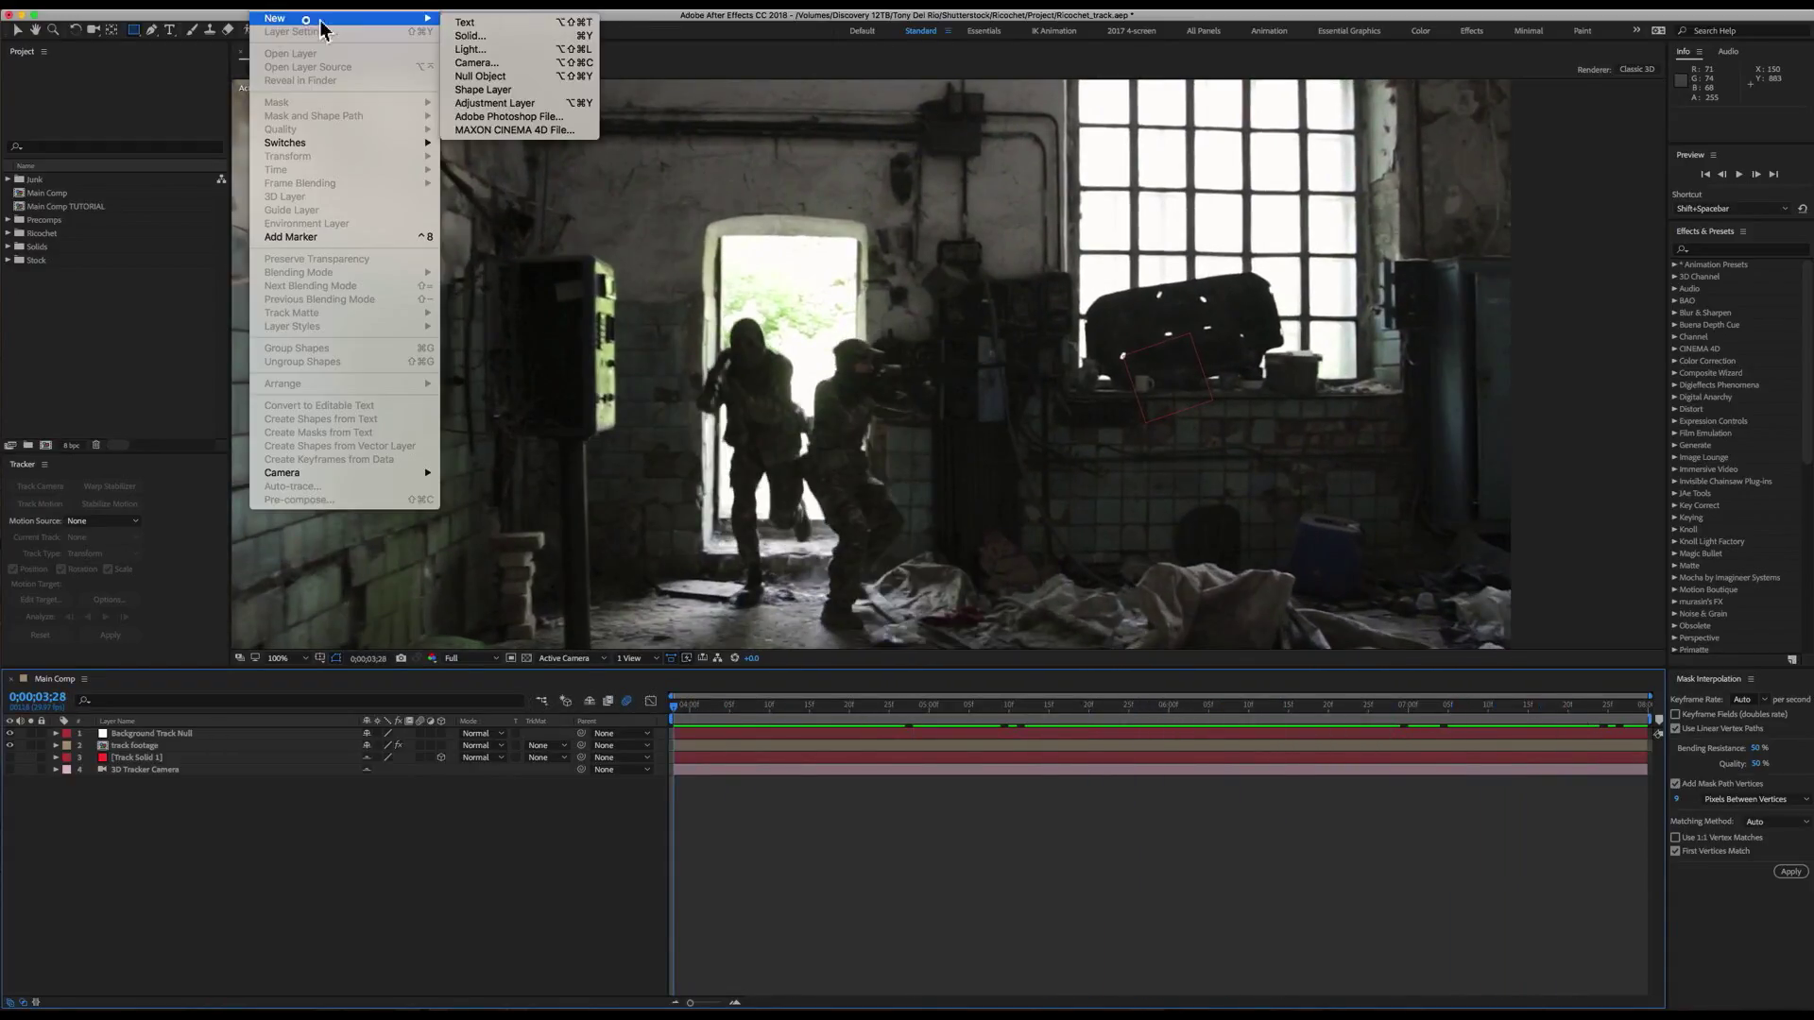
click(529, 75)
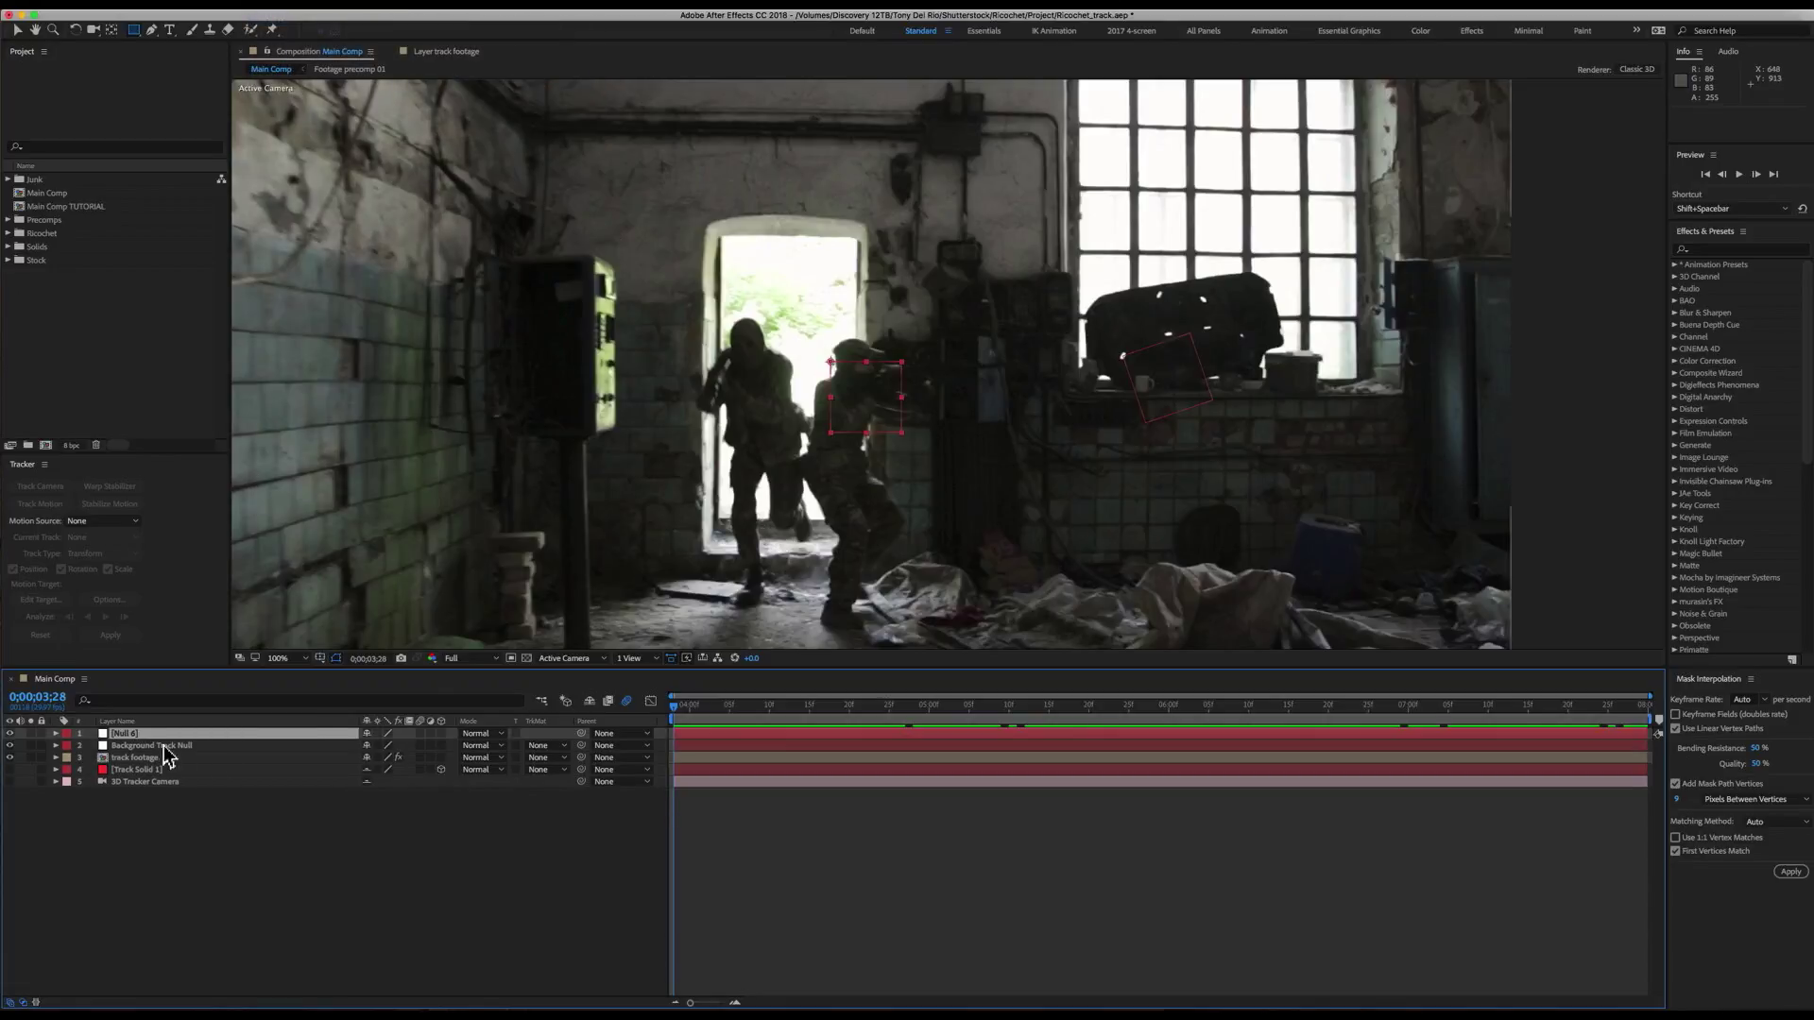
key(Return)
text(Le)
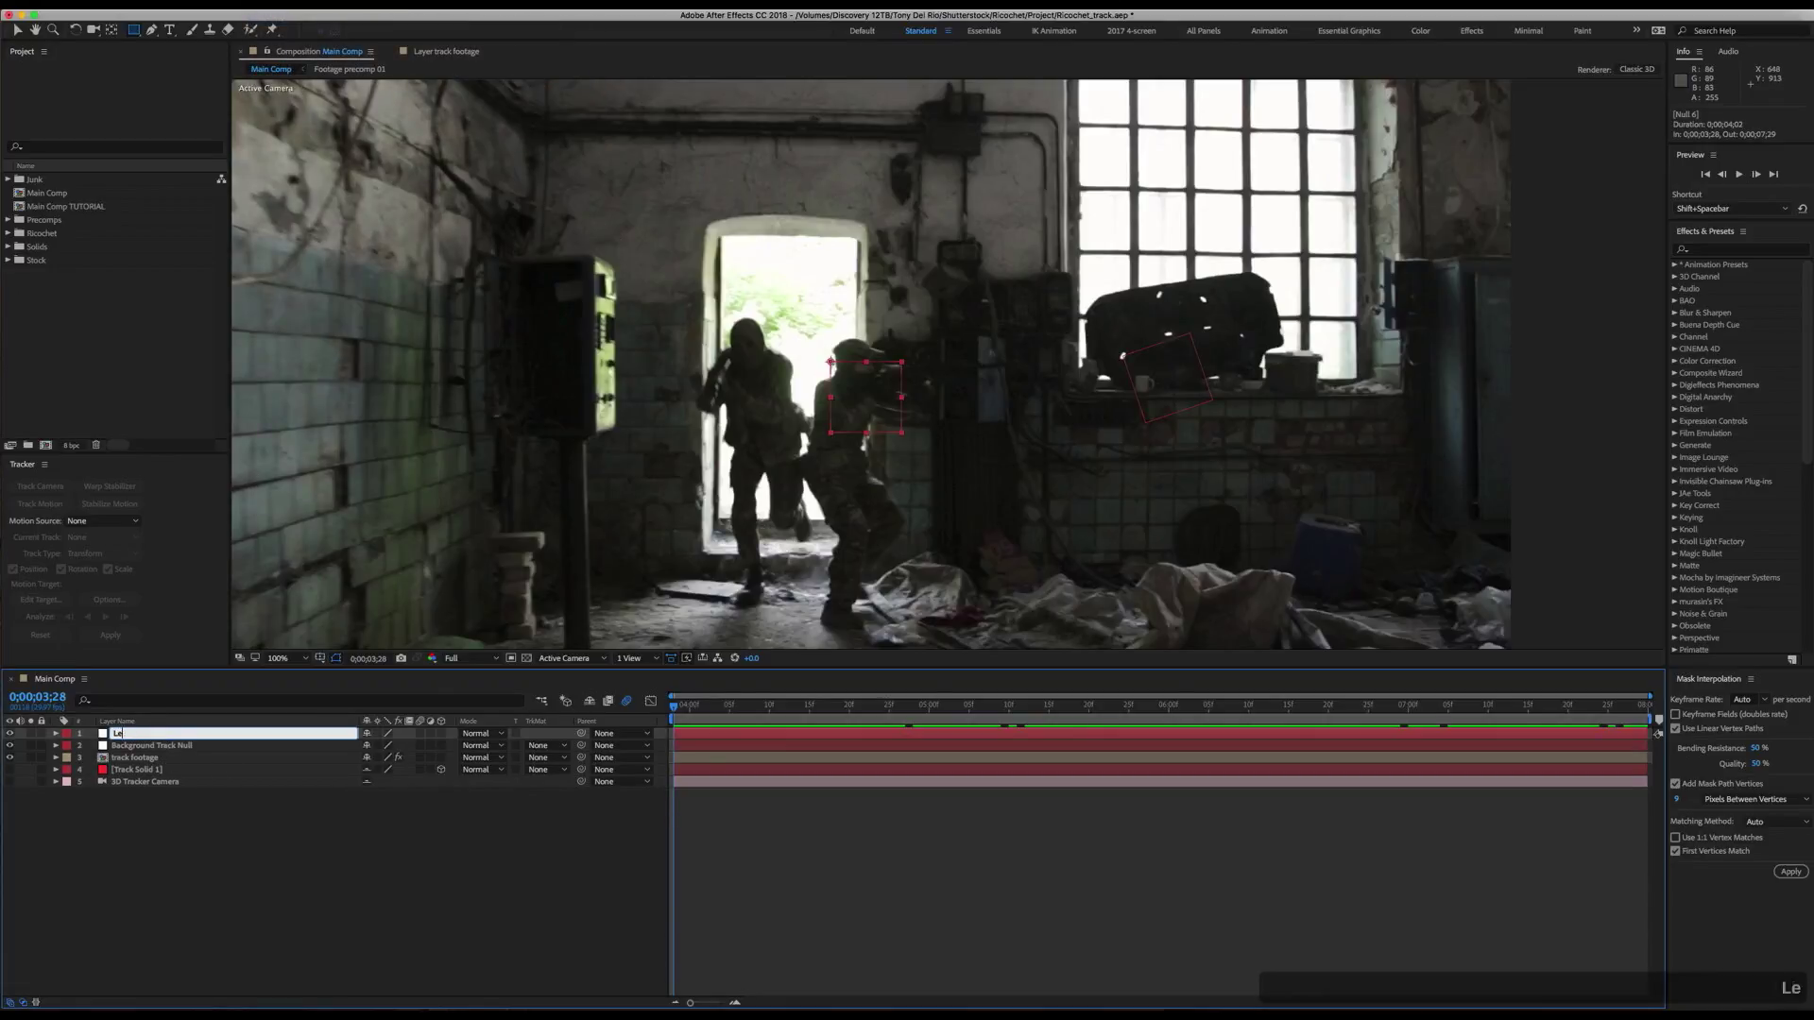
text(ad Muzzle Null)
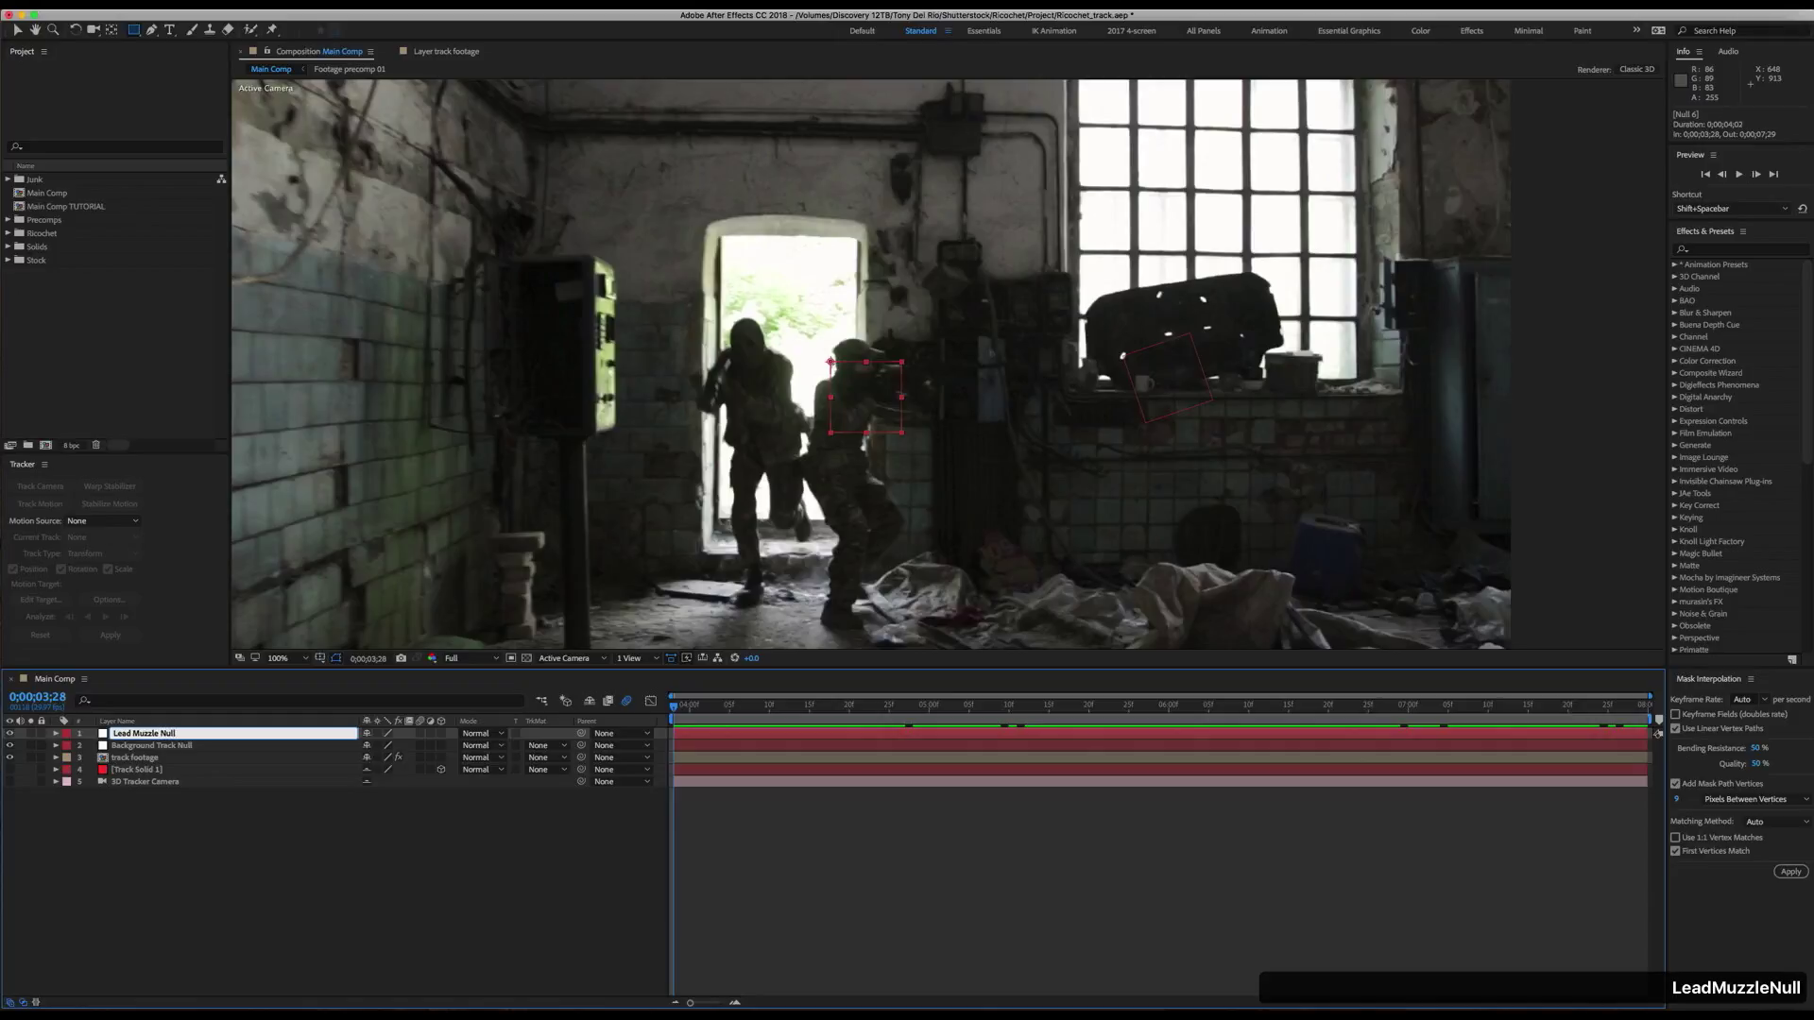
key(Return)
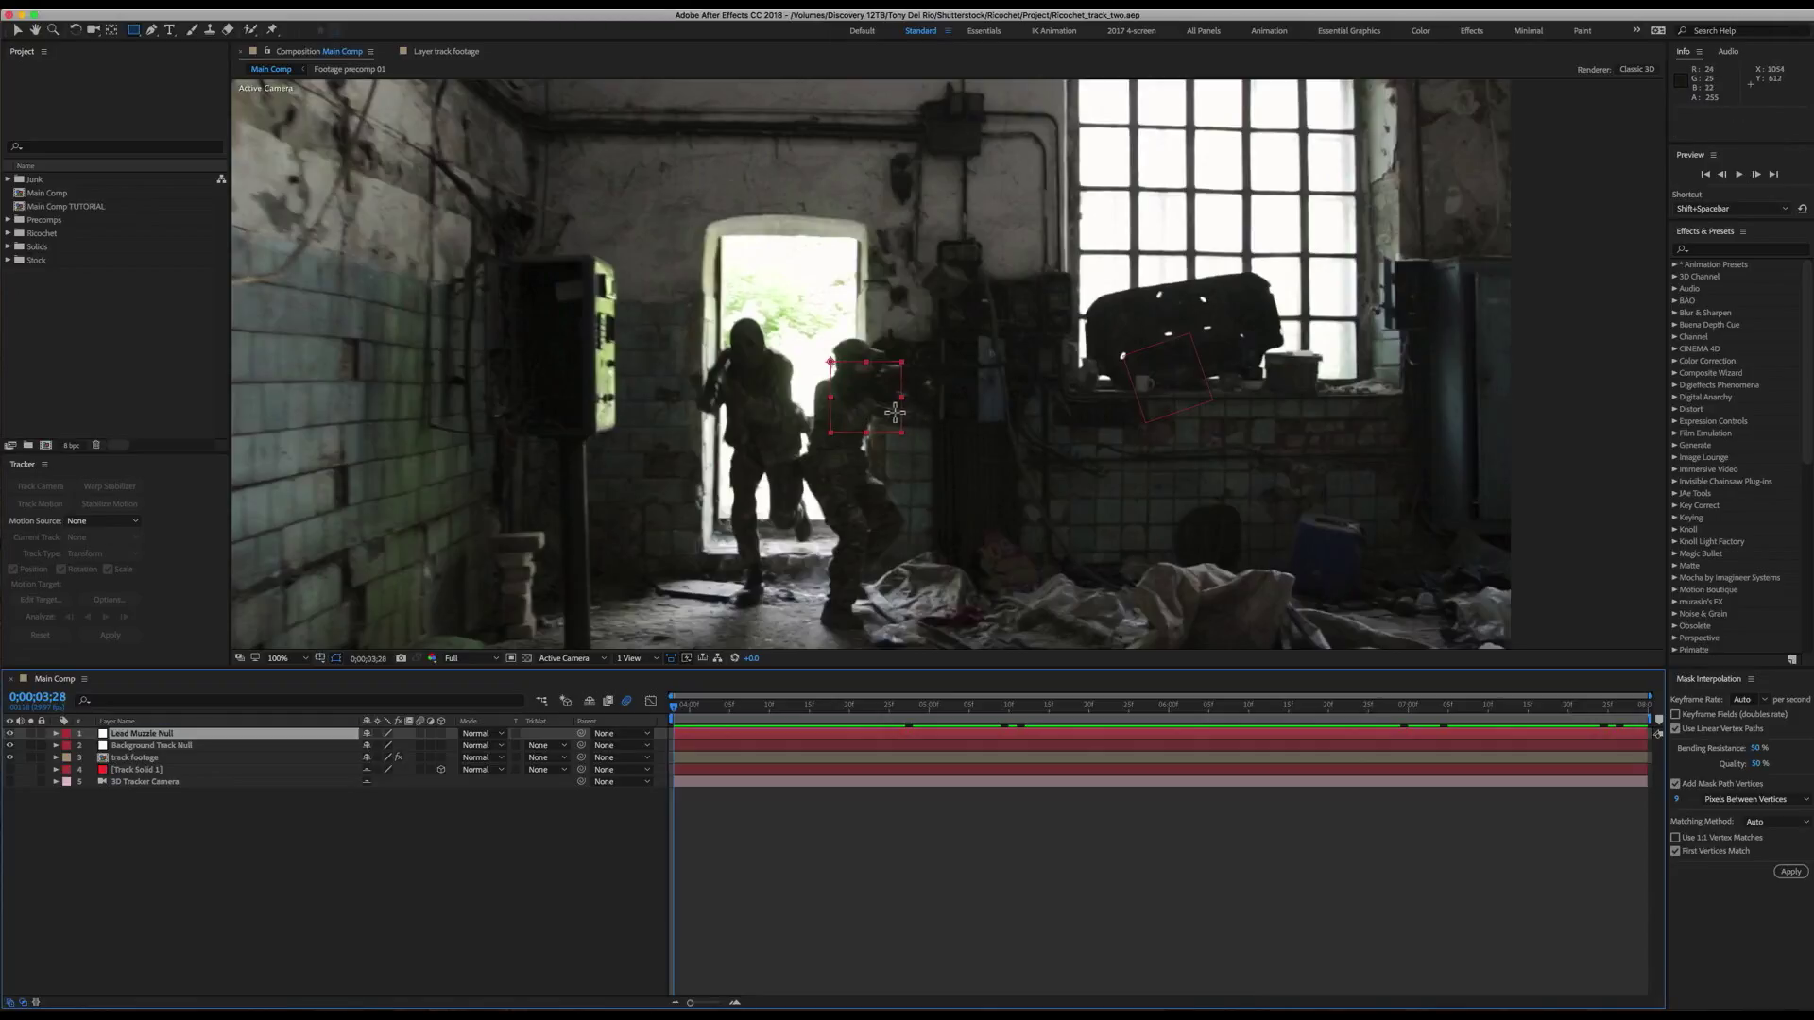
- Move the Lead Muzzle Null onto the lead soldier's gun muzzle at 786, 604 and start keyframing its Position at 0;00;03;28
key(v)
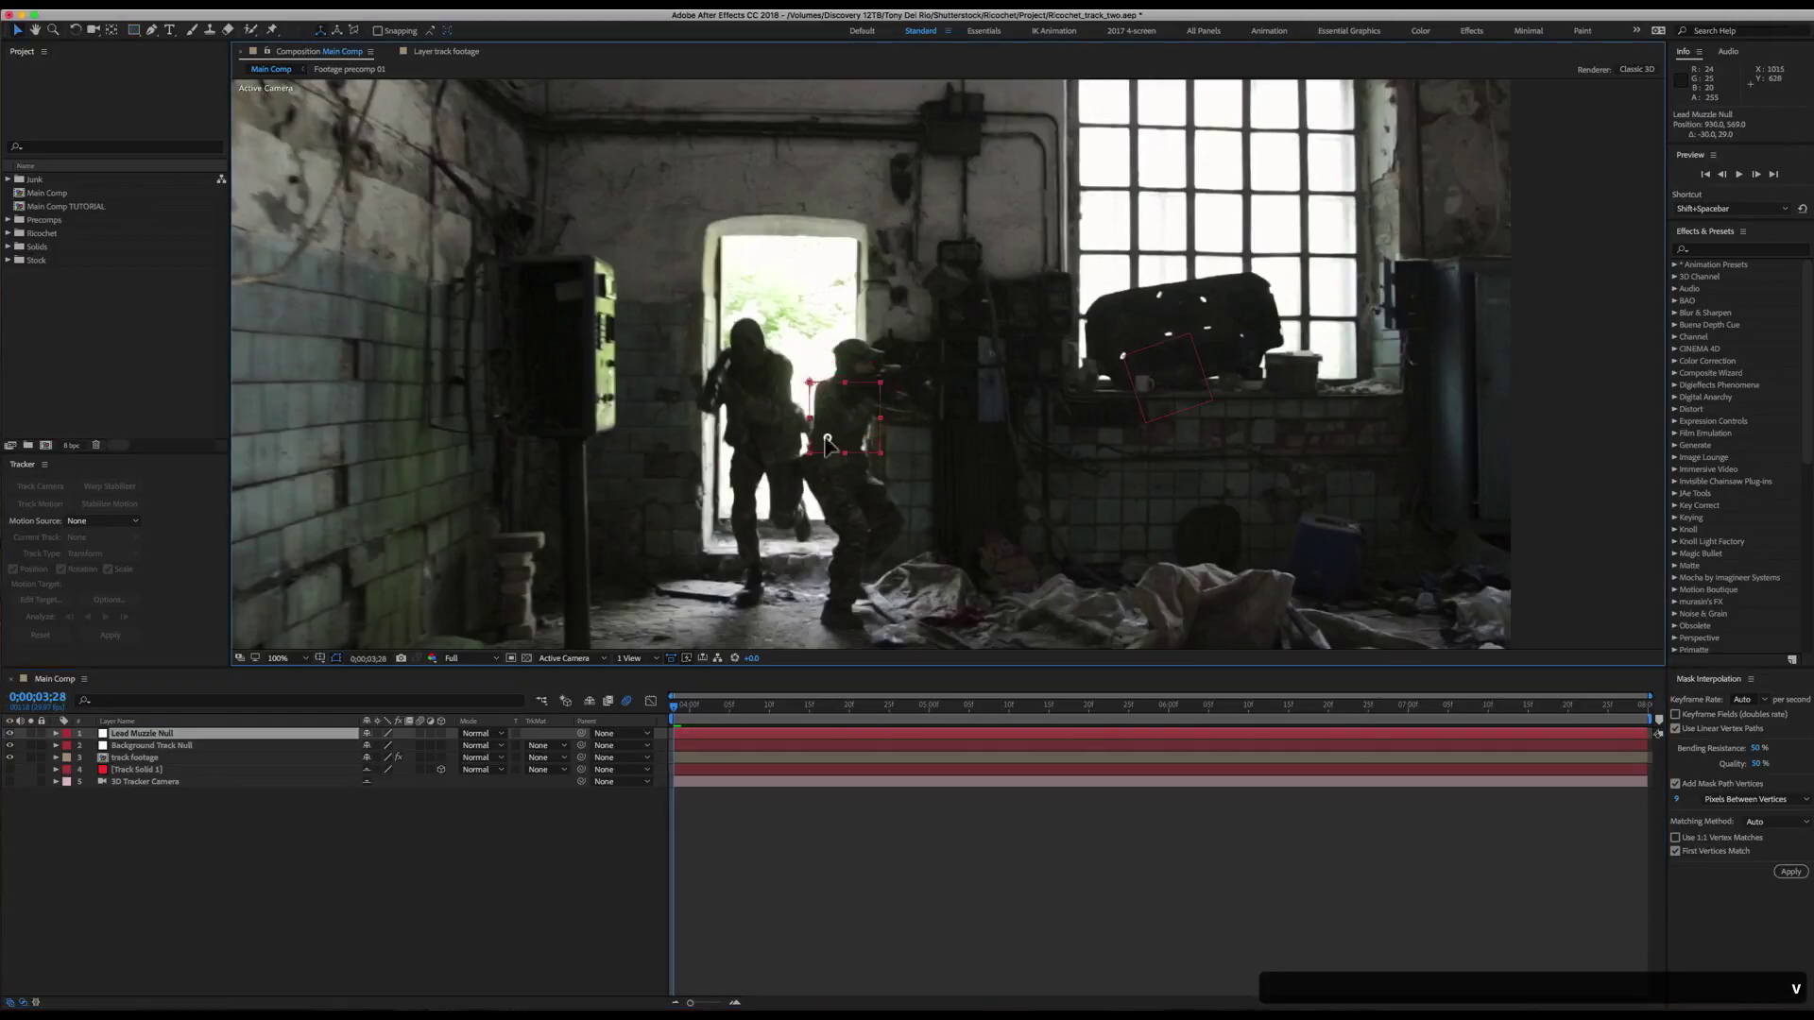
drag(892, 413, 768, 451)
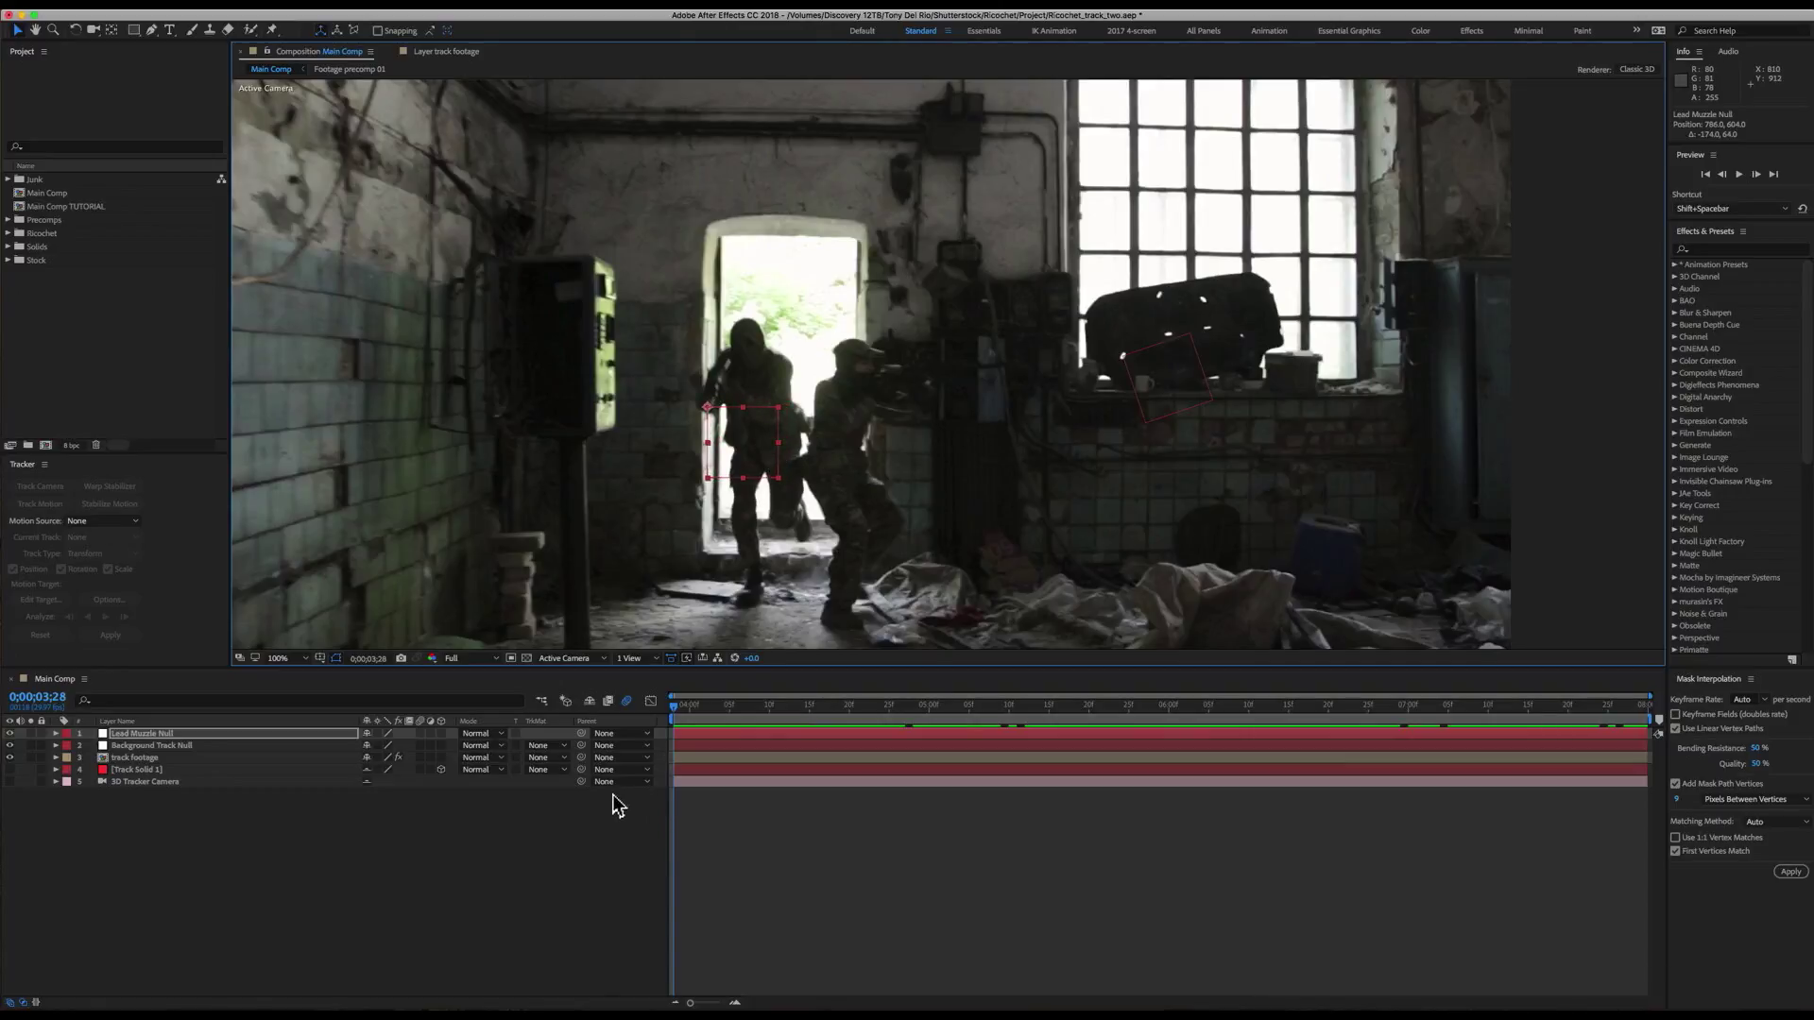
key(p)
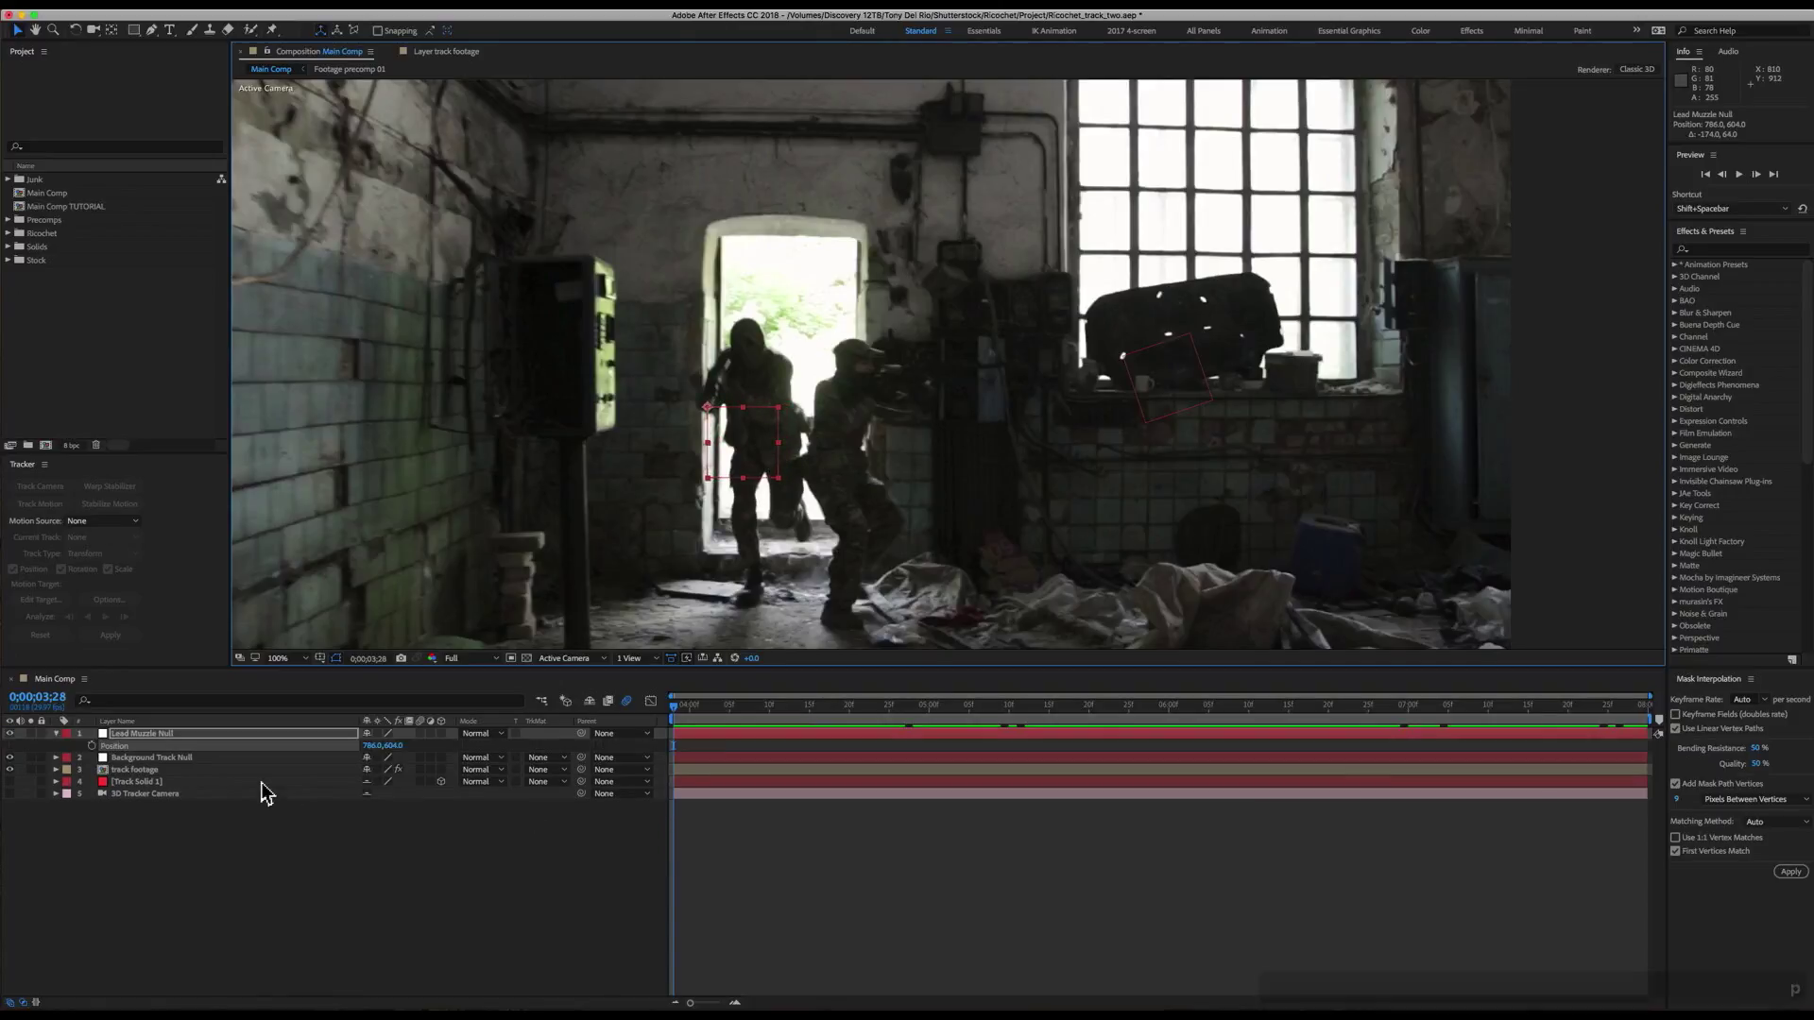
click(92, 746)
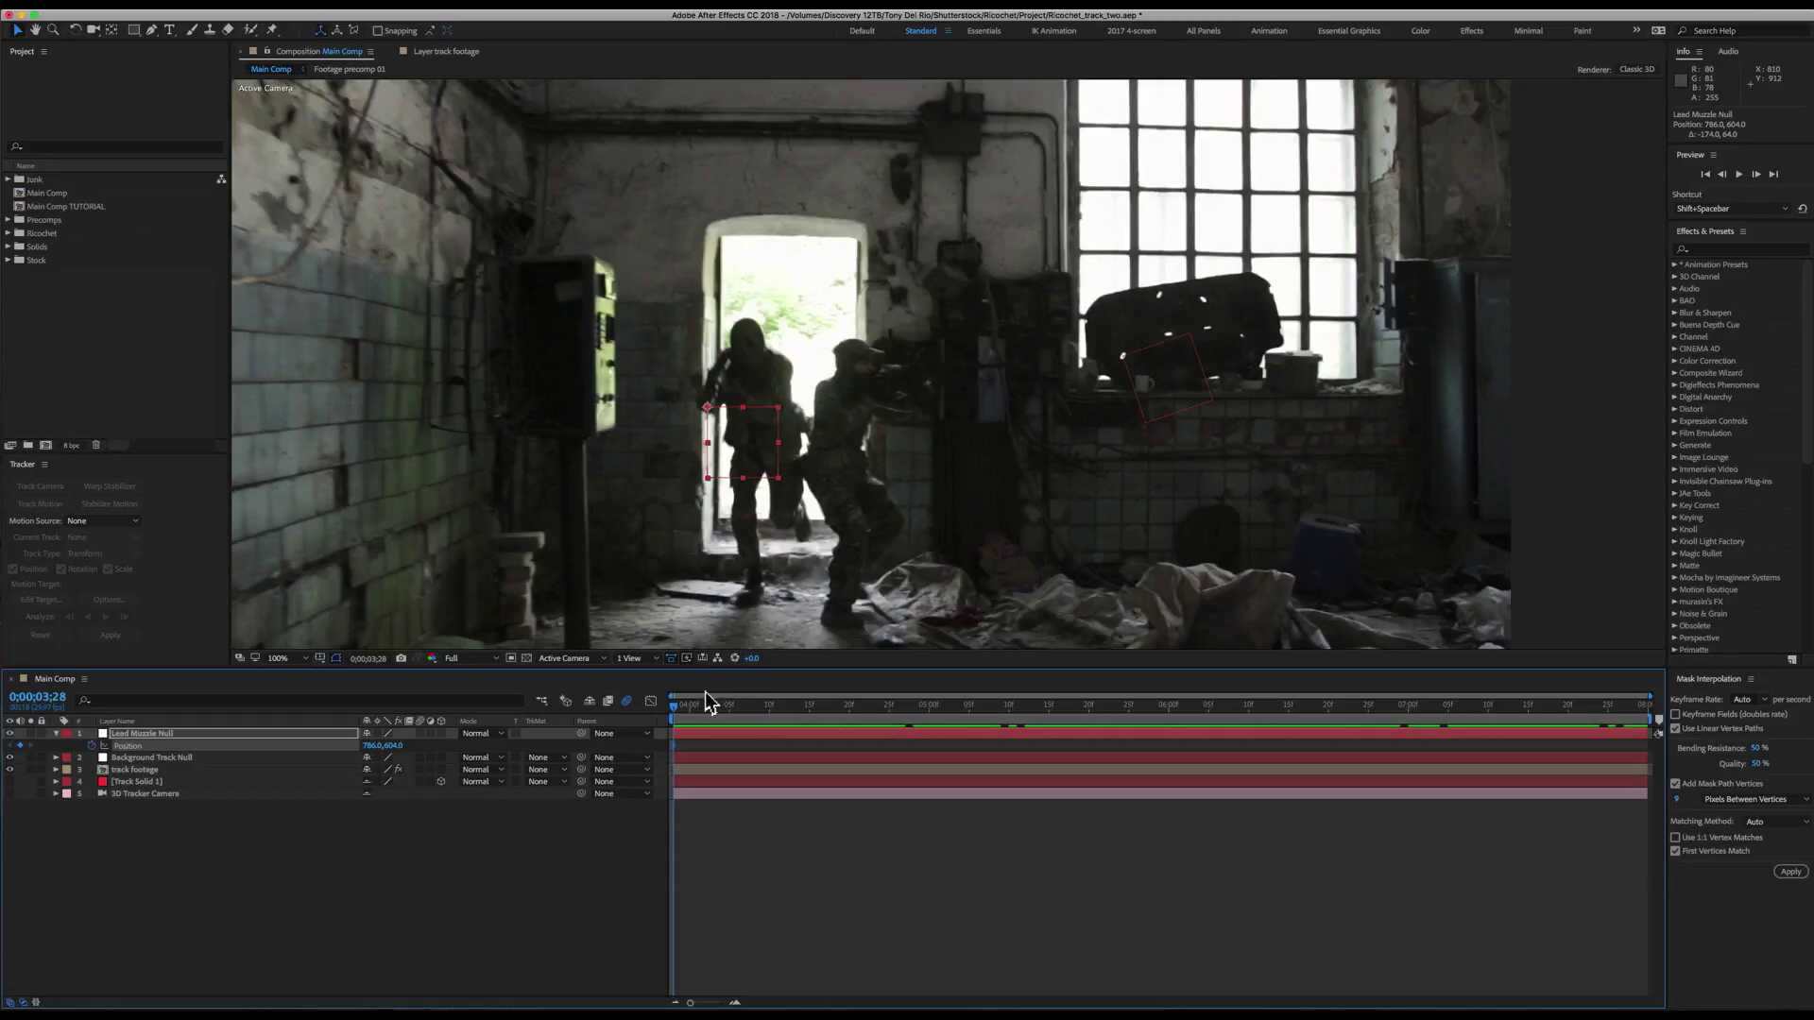
- Step through the opening frames to examine how the lead soldier's muzzle moves, returning to 0;00;03;28
key(Page_Down)
key(Page_Down)
key(Page_Down)
key(Page_Down)
key(Page_Down)
key(Page_Down)
key(Page_Down)
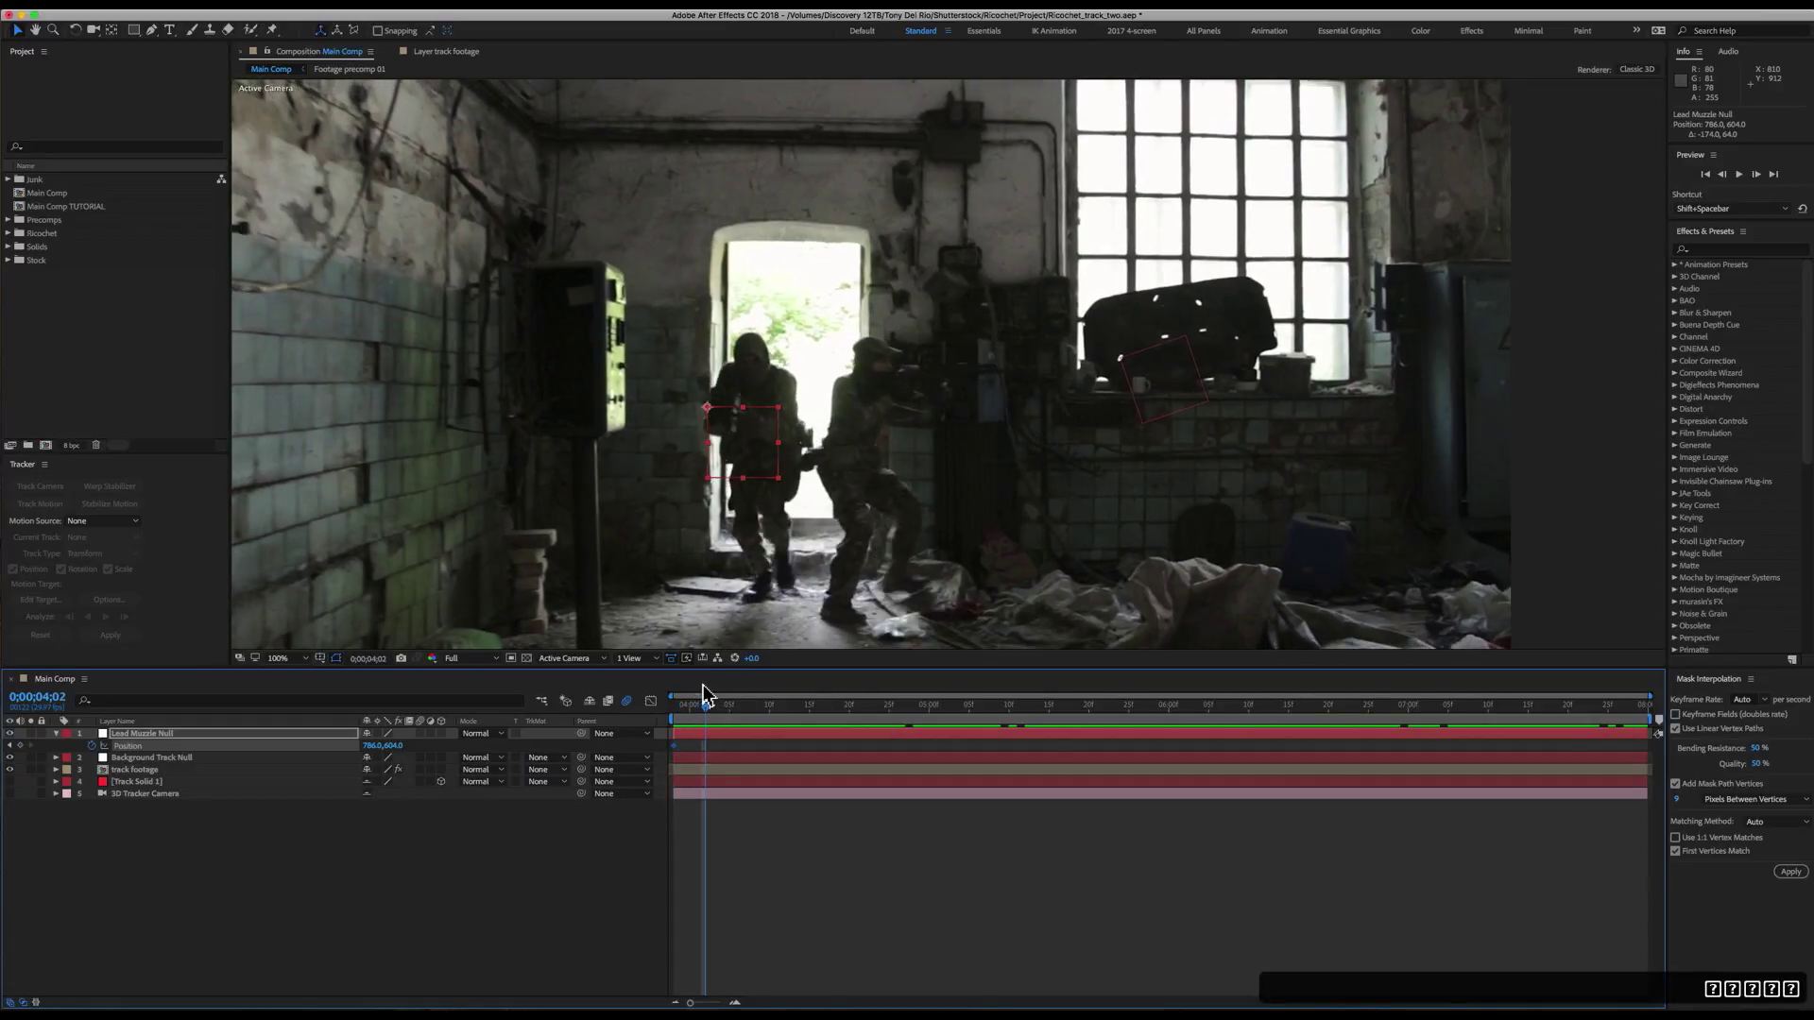
key(Page_Up)
key(Page_Up)
key(Page_Up)
key(Page_Up)
key(Page_Up)
key(Page_Up)
key(Page_Up)
key(Page_Up)
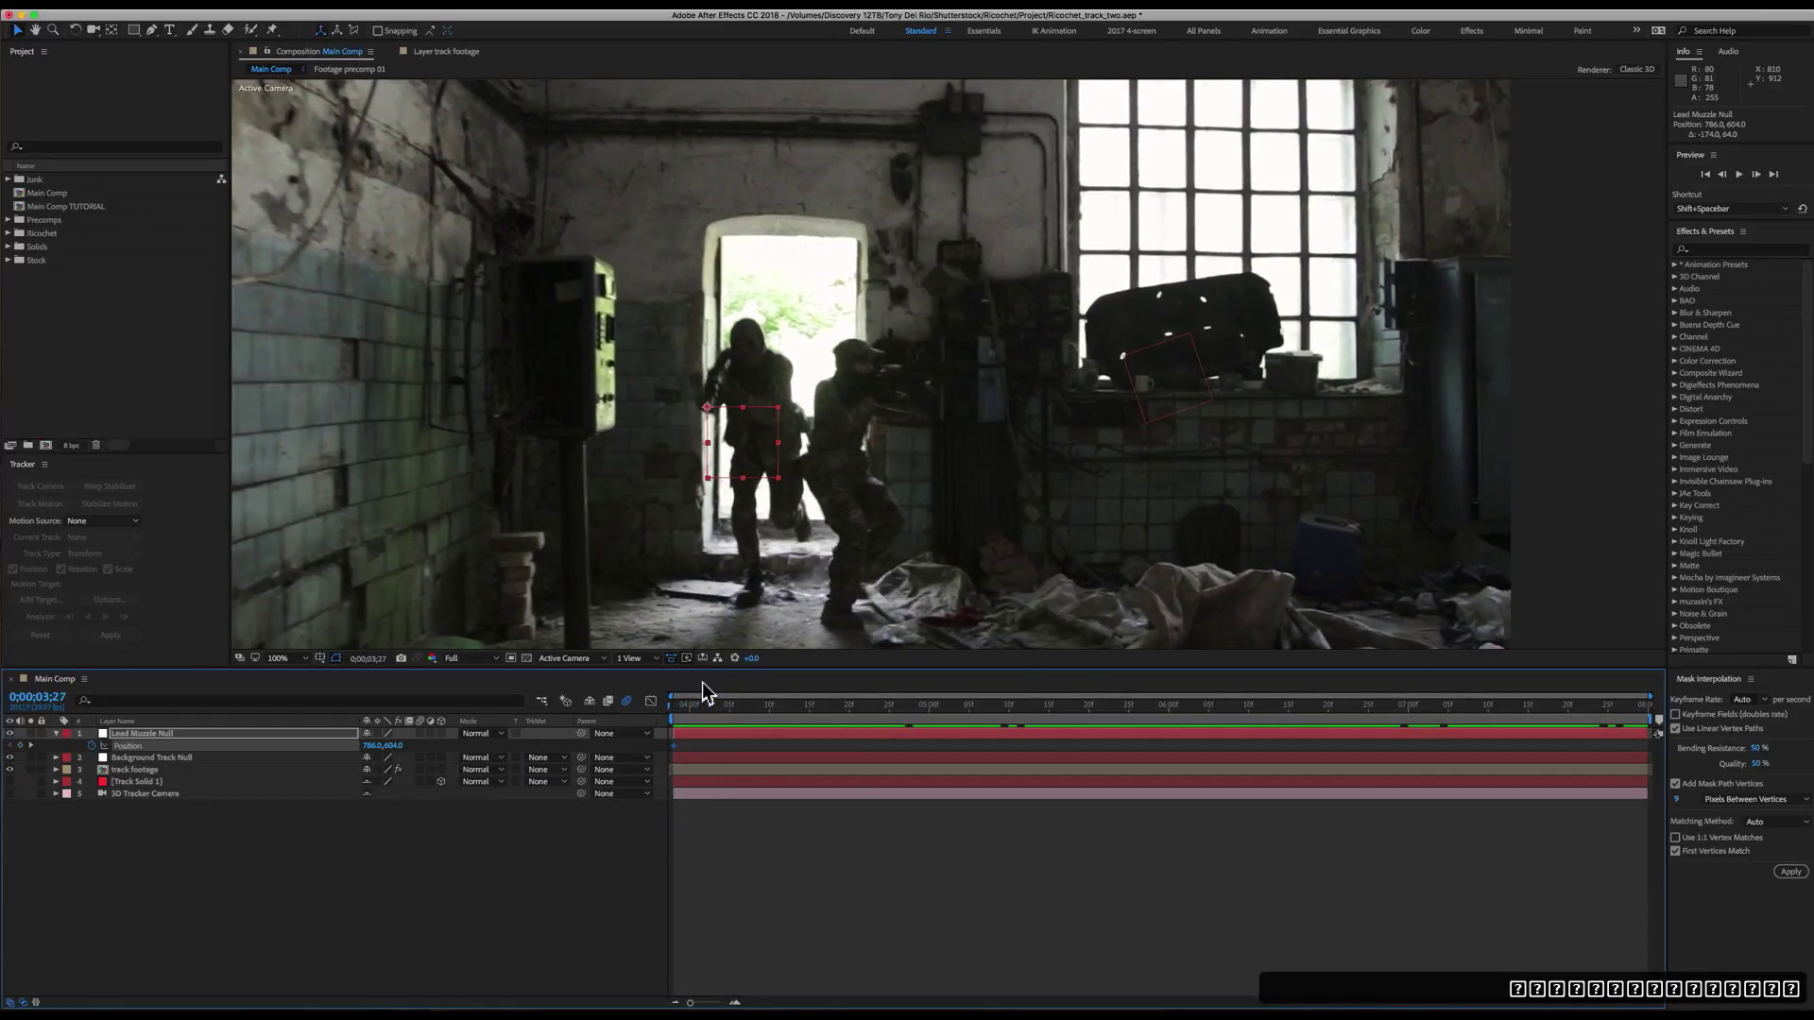
key(Page_Down)
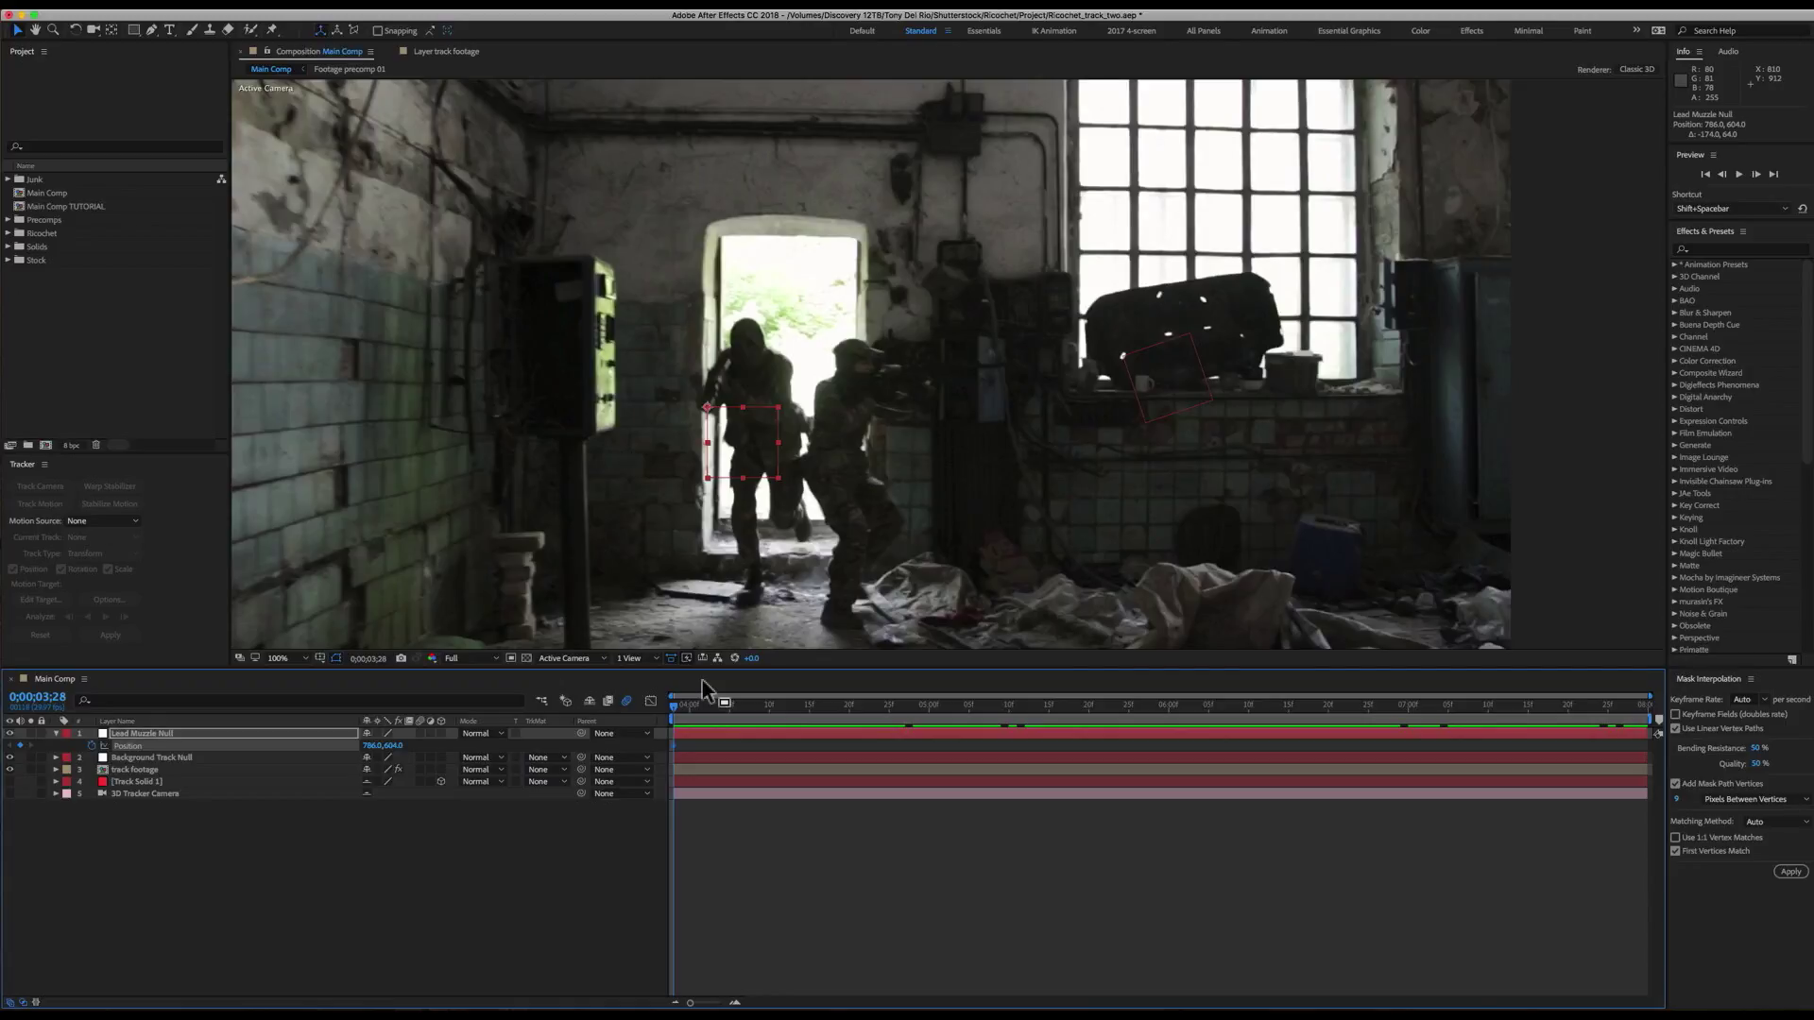
- Keyframe the null's position on the muzzle every two frames from 0;00;04;00 (794, 618) to 0;00;04;06 (869, 648)
key(Page_Down)
drag(746, 458, 751, 468)
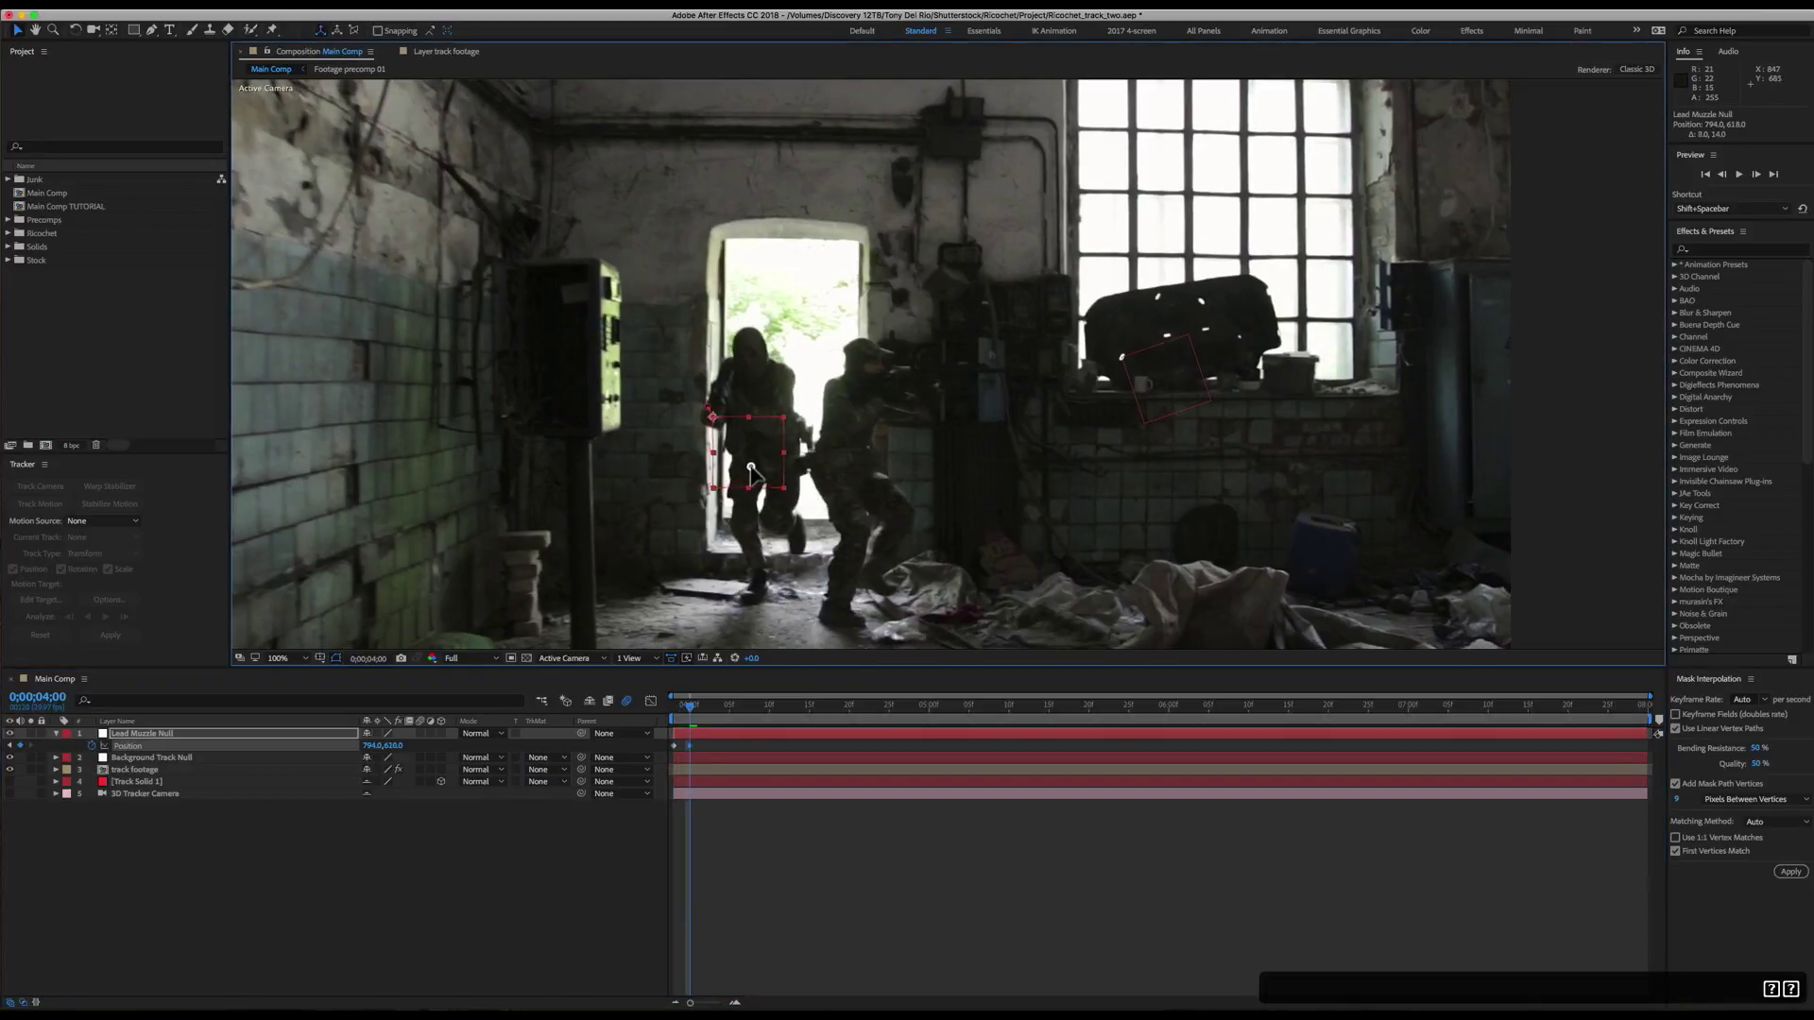
key(Page_Down)
key(Page_Down)
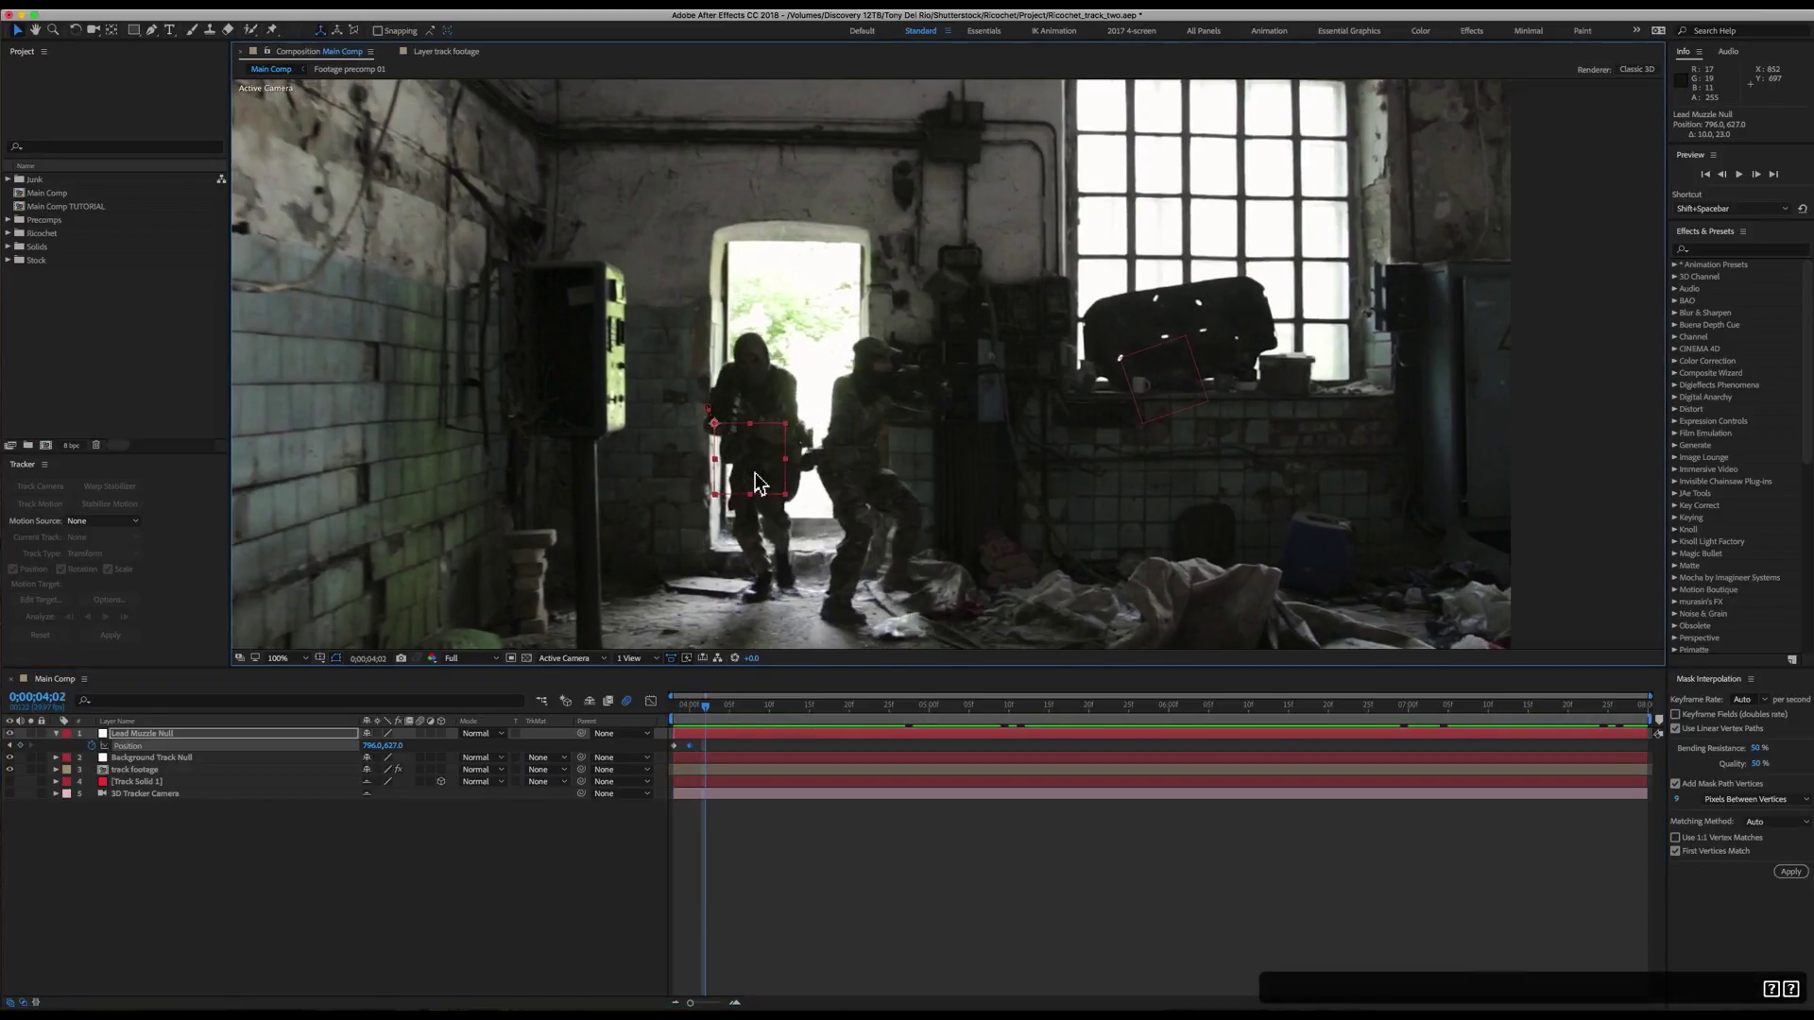
drag(764, 480, 816, 493)
key(Page_Down)
key(Page_Down)
key(Page_Down)
key(Page_Down)
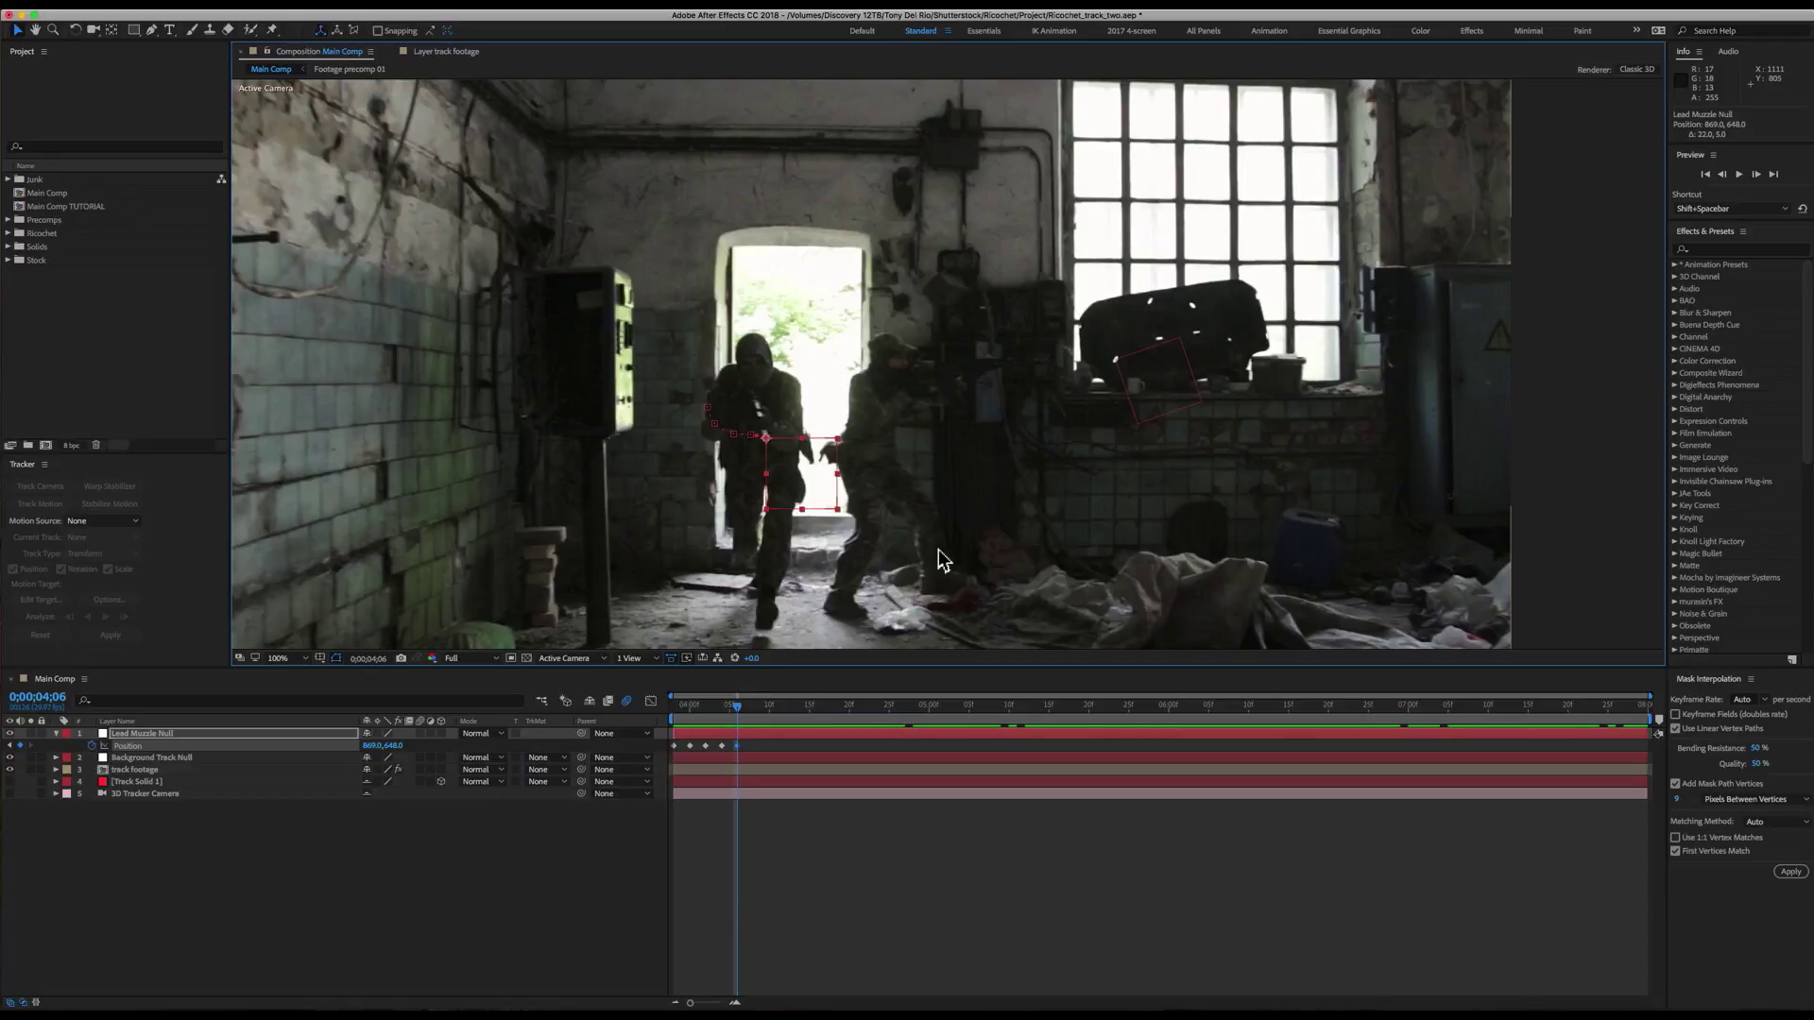
- Continue keyframing the Lead Muzzle Null's position on the moving muzzle every two frames through the rest of the clip
key(Page_Down)
key(Page_Down)
key(Page_Down)
key(Page_Down)
key(Page_Down)
key(Page_Down)
key(Page_Down)
key(Page_Down)
key(Page_Down)
key(Page_Down)
key(Page_Down)
key(Page_Down)
key(Page_Down)
key(Page_Down)
key(Page_Down)
key(Page_Down)
key(Page_Down)
key(Page_Down)
mouse_move(943, 560)
mouse_down()
mouse_move(819, 486)
mouse_move(862, 420)
mouse_move(903, 383)
mouse_move(915, 396)
mouse_move(928, 359)
mouse_move(987, 356)
mouse_move(1057, 296)
mouse_move(1181, 297)
mouse_move(1294, 335)
mouse_move(1258, 481)
mouse_move(1187, 533)
mouse_move(1045, 539)
mouse_up()
key(Page_Down)
key(Page_Down)
key(Page_Down)
key(Page_Down)
key(Page_Down)
key(Page_Down)
key(Page_Down)
key(Page_Down)
key(Page_Down)
key(Page_Down)
key(Page_Down)
key(Page_Down)
key(Page_Down)
key(Page_Down)
key(Page_Down)
key(Page_Down)
key(Page_Down)
key(Page_Down)
key(Page_Down)
key(Page_Down)
key(Page_Down)
key(Page_Down)
key(Page_Down)
key(Page_Down)
key(Page_Down)
key(Page_Down)
key(Page_Down)
key(Page_Down)
key(Page_Down)
key(Page_Down)
key(Page_Down)
key(Page_Down)
key(Page_Down)
key(Page_Down)
key(Page_Down)
key(Page_Down)
key(Page_Down)
key(Page_Down)
key(Page_Down)
key(Page_Down)
key(Page_Down)
key(Page_Down)
key(Page_Down)
key(Page_Down)
key(Page_Down)
key(Page_Down)
key(Page_Down)
key(Page_Down)
key(Page_Down)
key(Page_Down)
key(Page_Down)
key(Page_Down)
key(Page_Down)
key(Page_Down)
key(Page_Down)
key(Page_Down)
key(Page_Down)
key(Page_Down)
key(Page_Down)
key(Page_Down)
key(Page_Down)
key(Page_Down)
key(Page_Down)
key(Page_Down)
key(Page_Down)
key(Page_Down)
key(Page_Down)
key(Page_Down)
key(Page_Down)
key(Page_Down)
key(Page_Down)
key(Page_Down)
key(Page_Down)
key(Page_Down)
key(Page_Down)
key(Page_Down)
key(Page_Down)
key(Page_Down)
key(Page_Down)
key(Page_Down)
key(Page_Down)
key(Page_Down)
key(Page_Down)
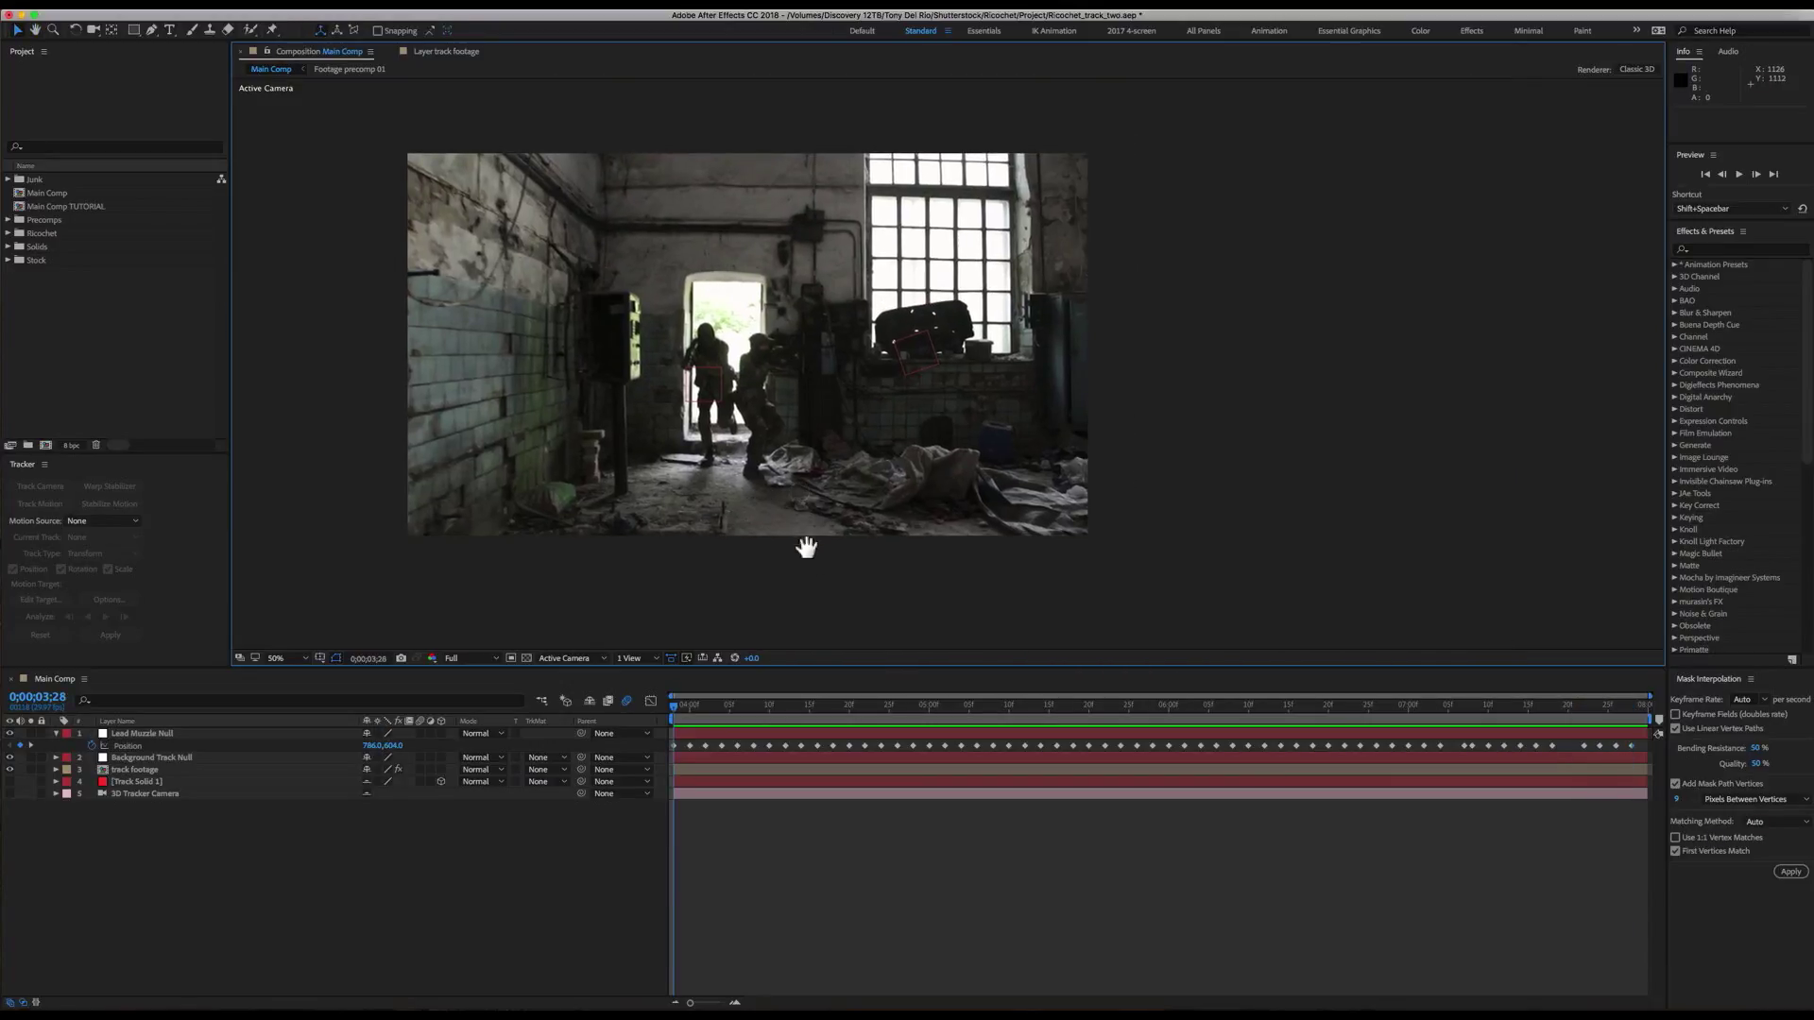
- Scrub the timeline to check that the Lead Muzzle Null follows the gun, and collapse its properties
mouse_move(806, 548)
mouse_down()
mouse_move(810, 530)
mouse_move(826, 557)
mouse_up()
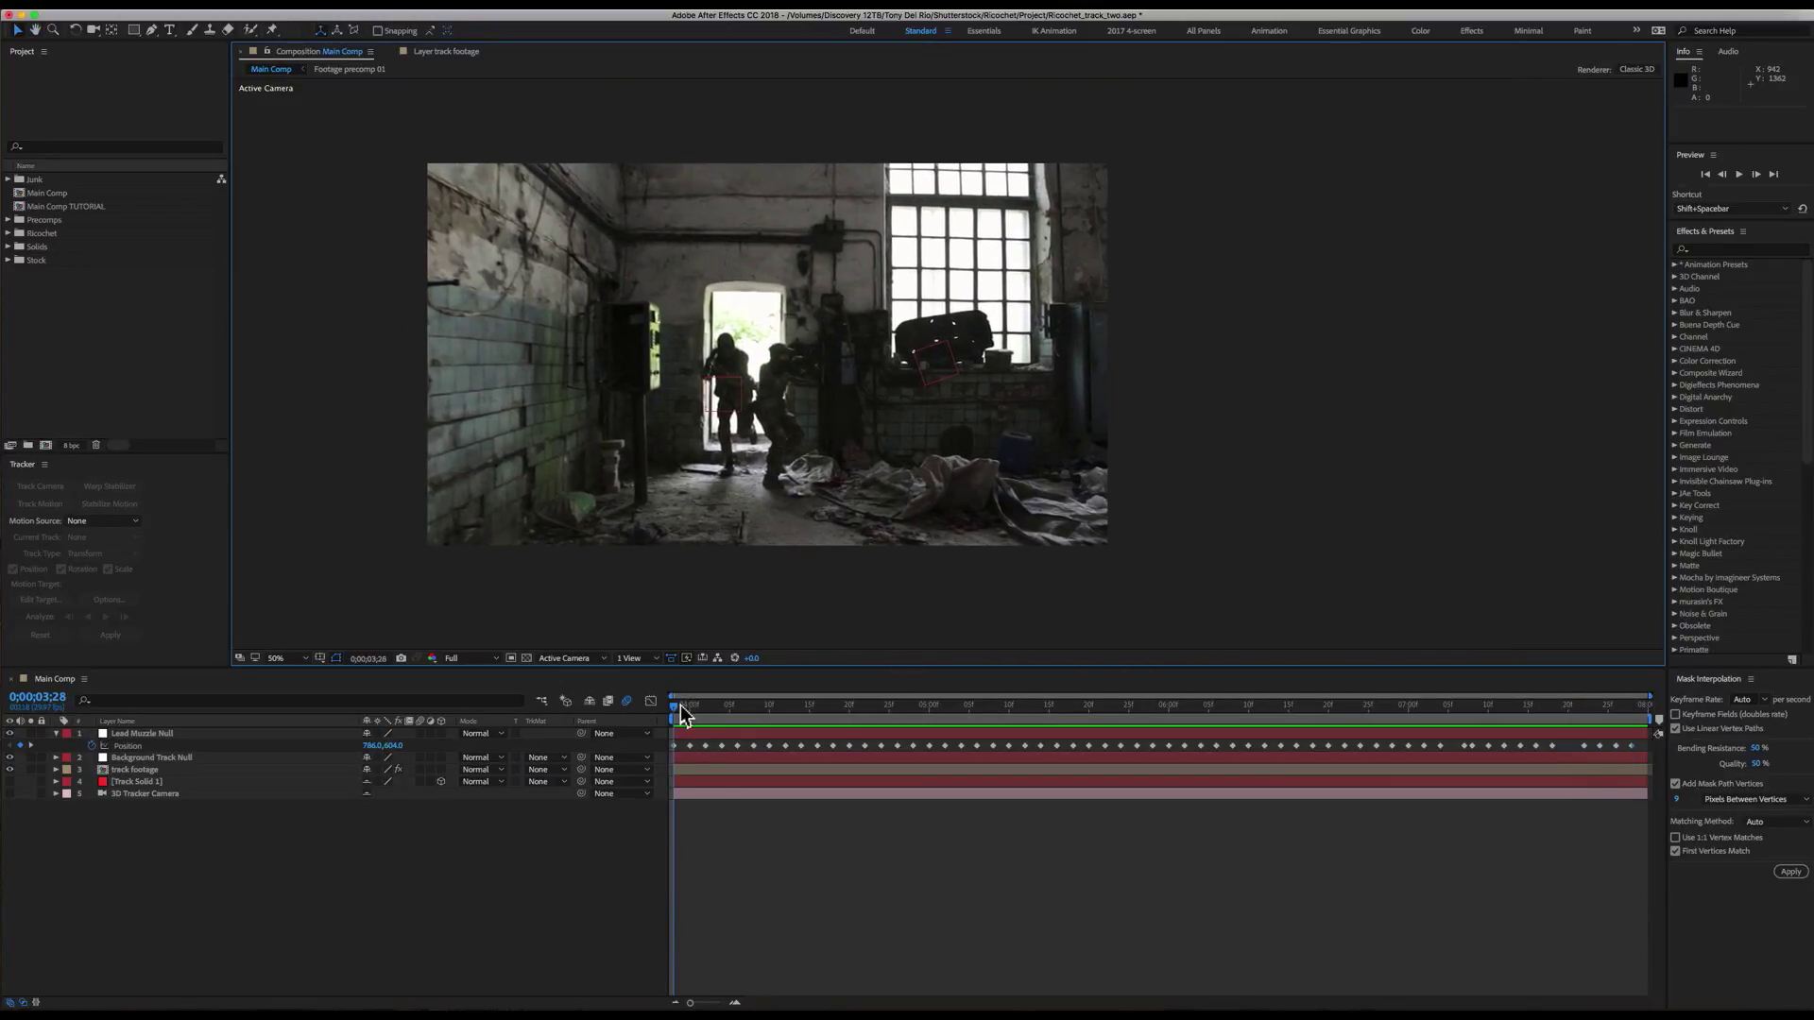
drag(681, 711, 658, 742)
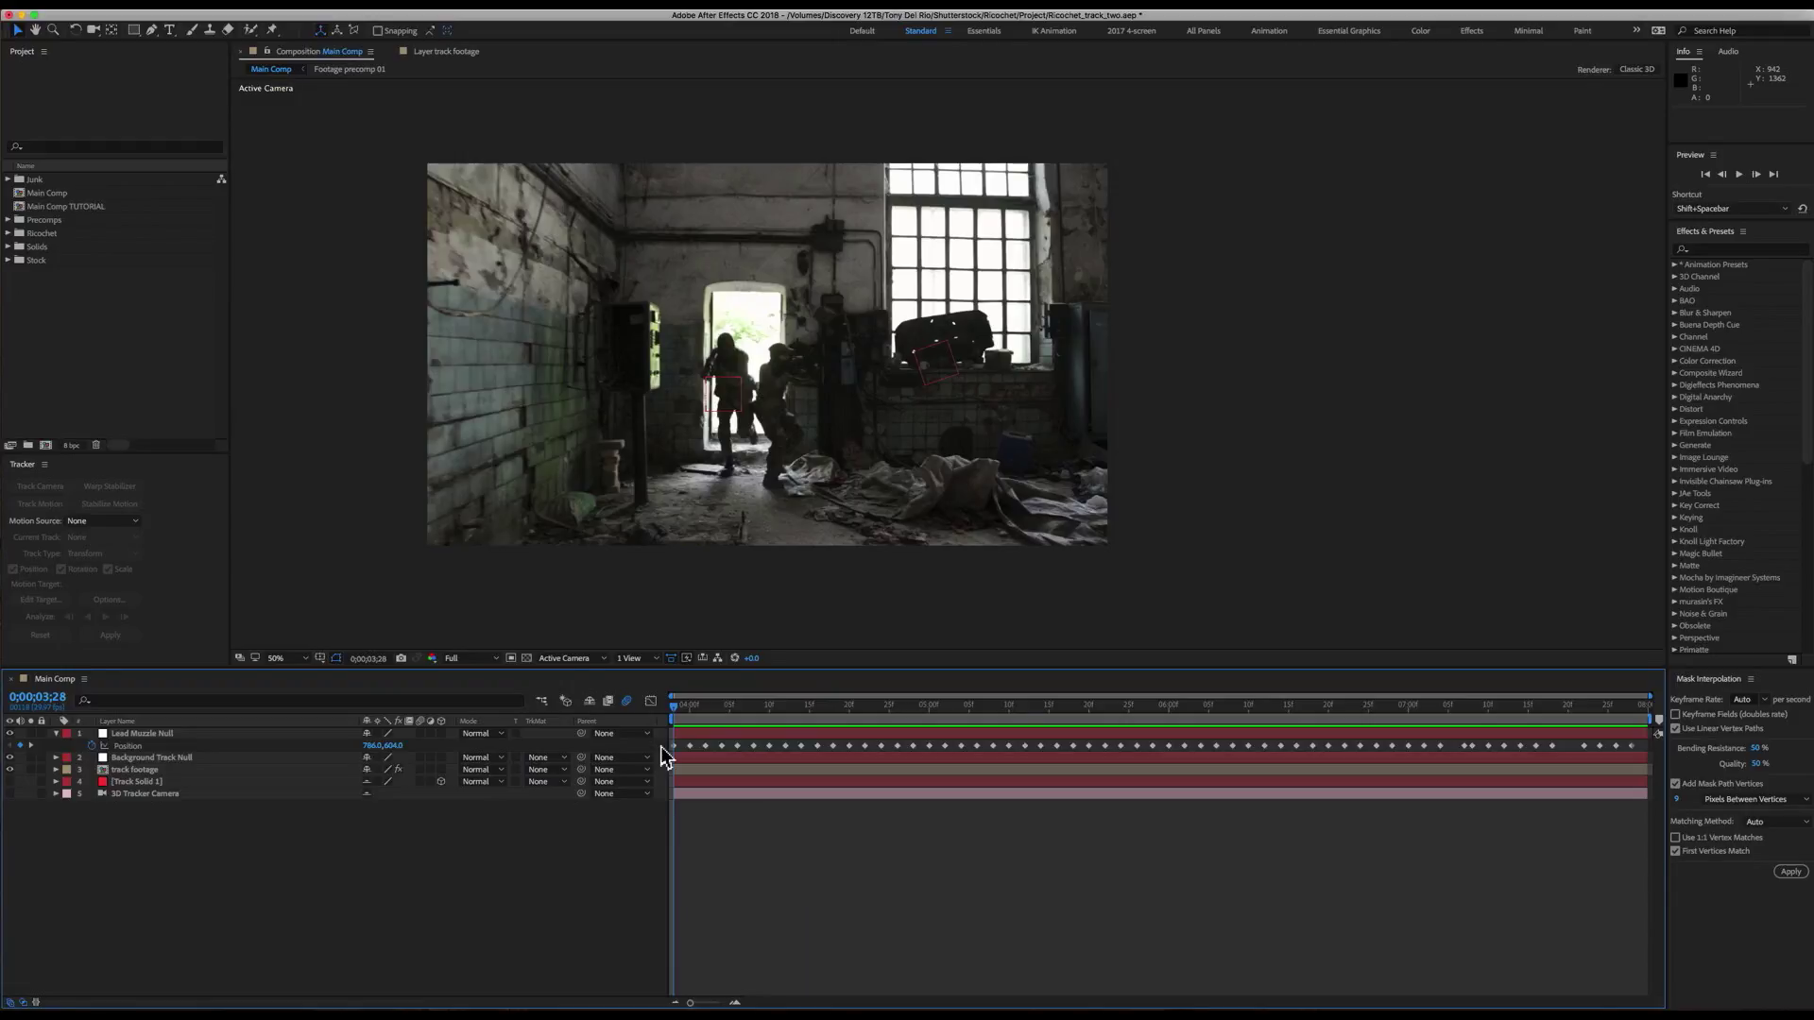
click(57, 734)
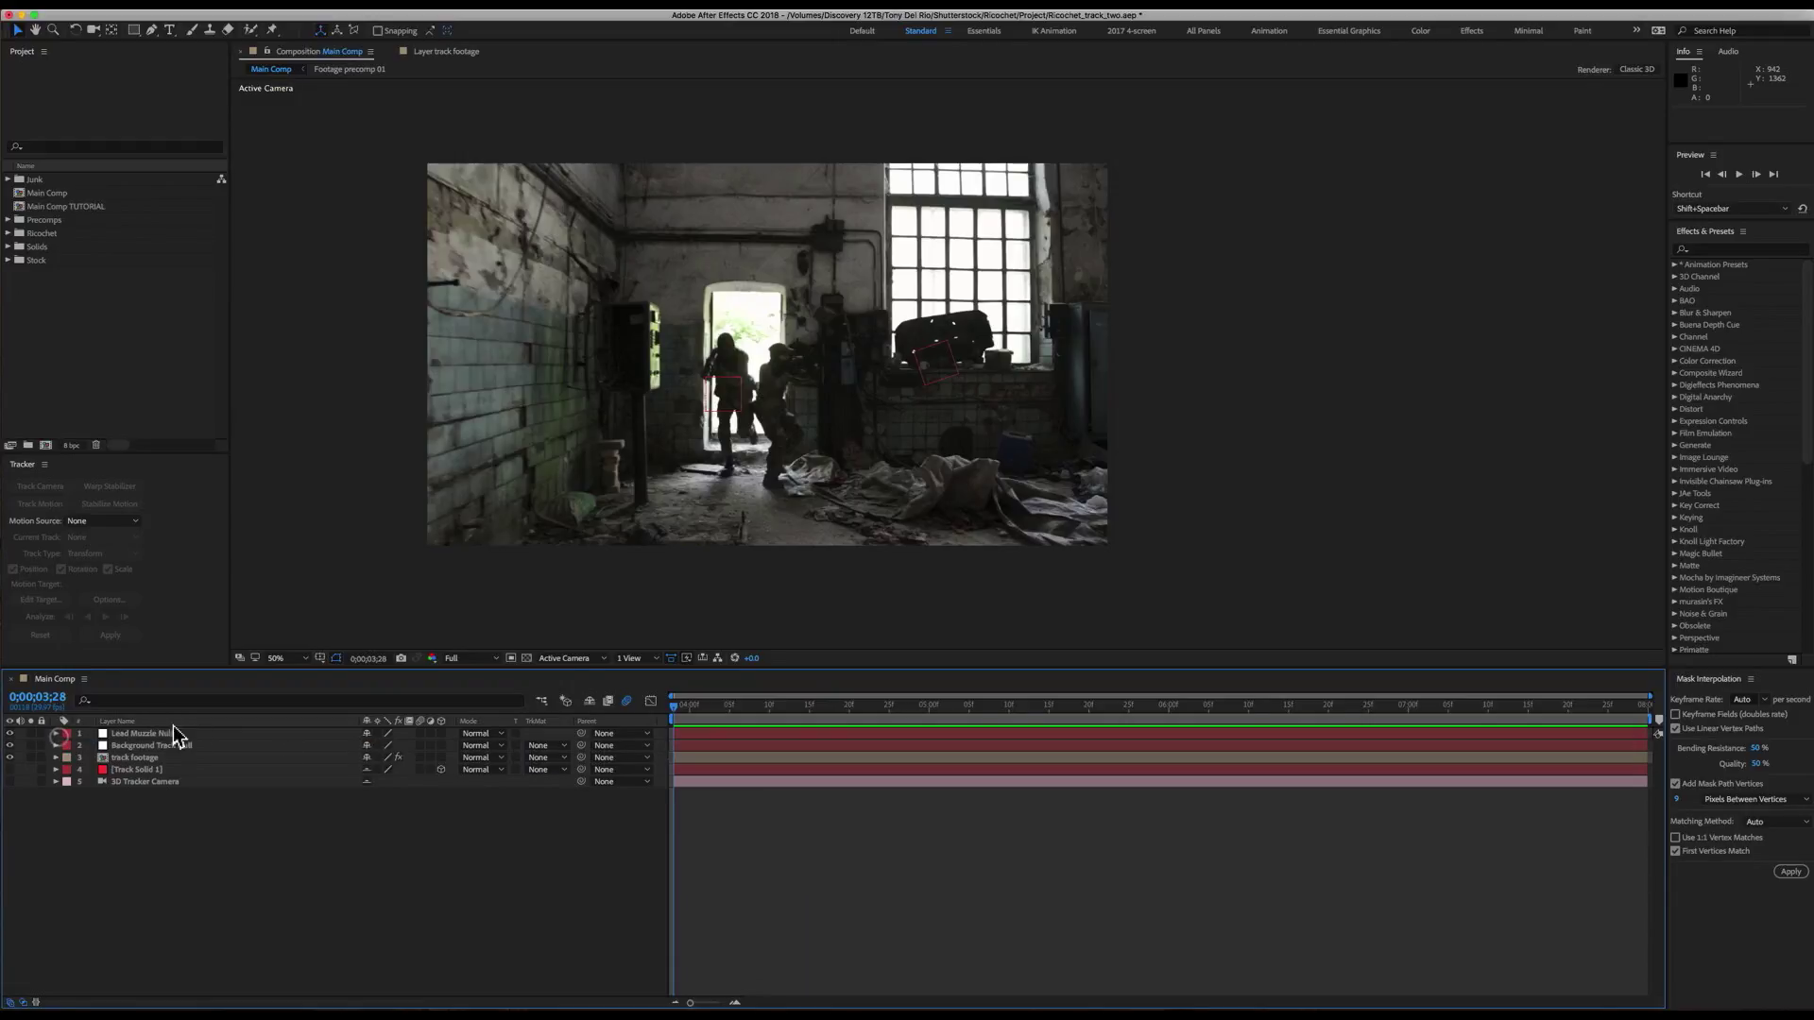
- Go to 0;00;05;20 and create a new shape layer
drag(693, 720, 1088, 720)
click(270, 5)
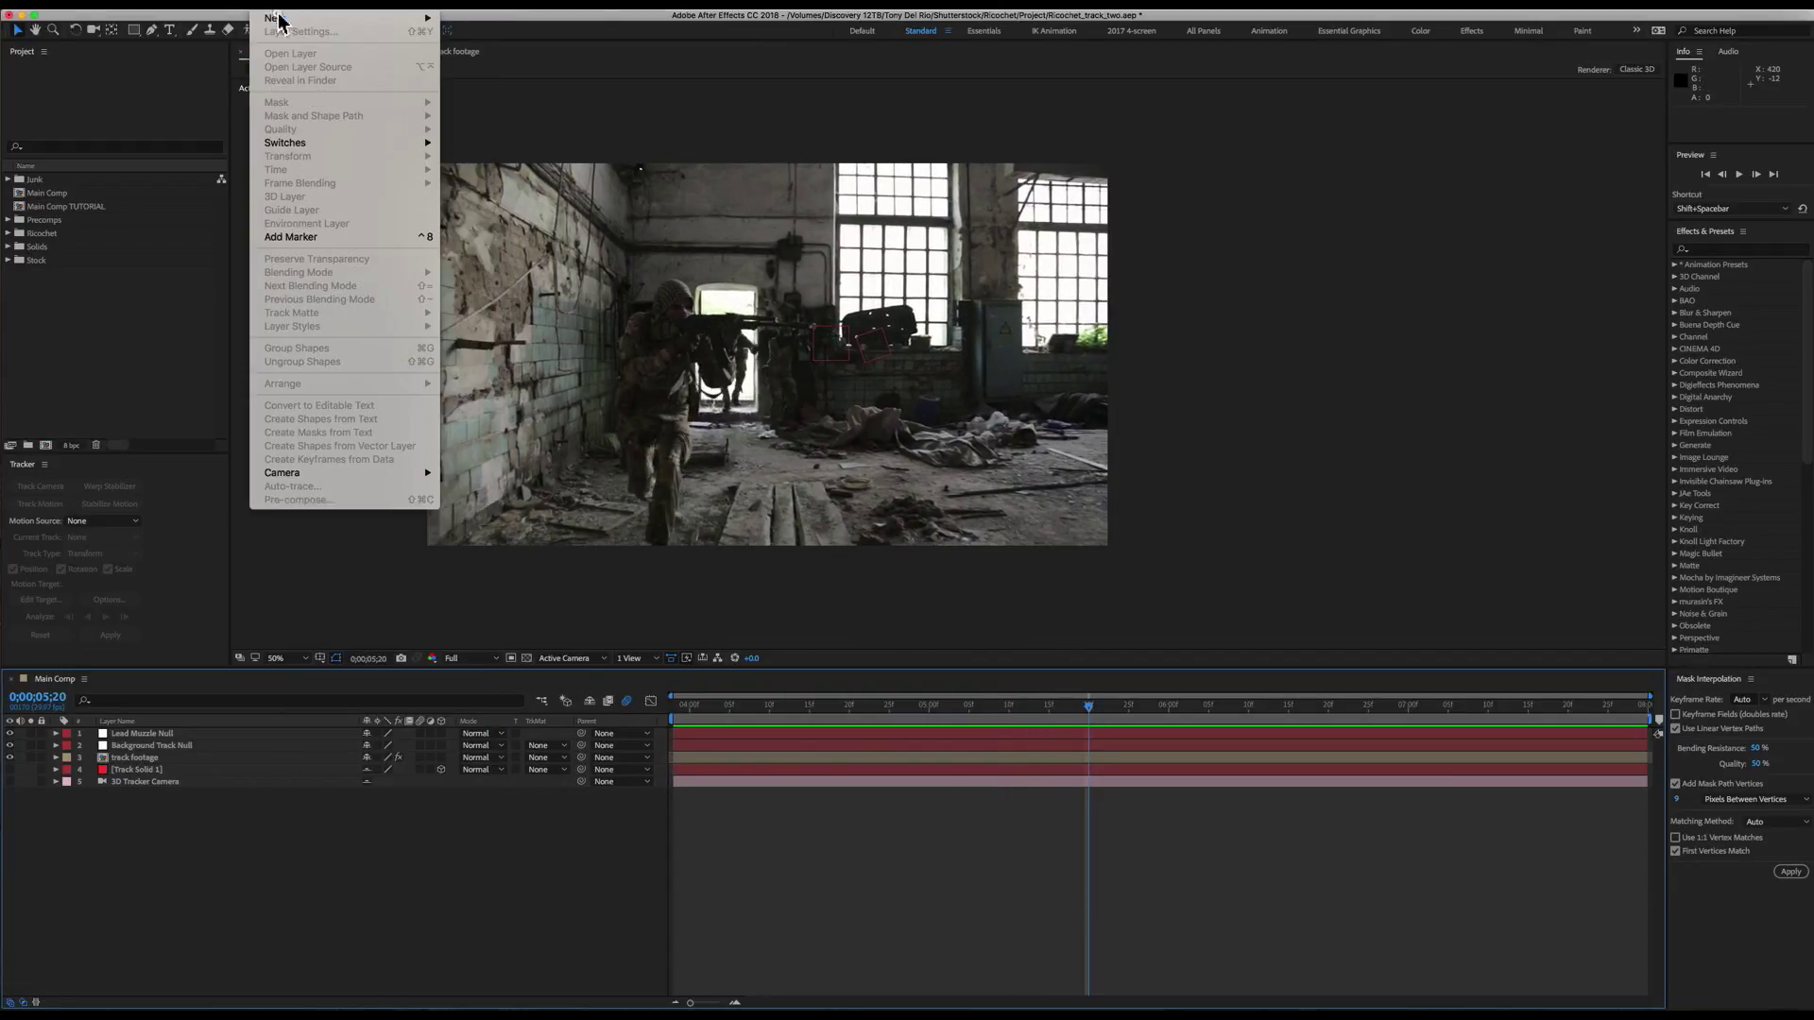
mouse_move(283, 18)
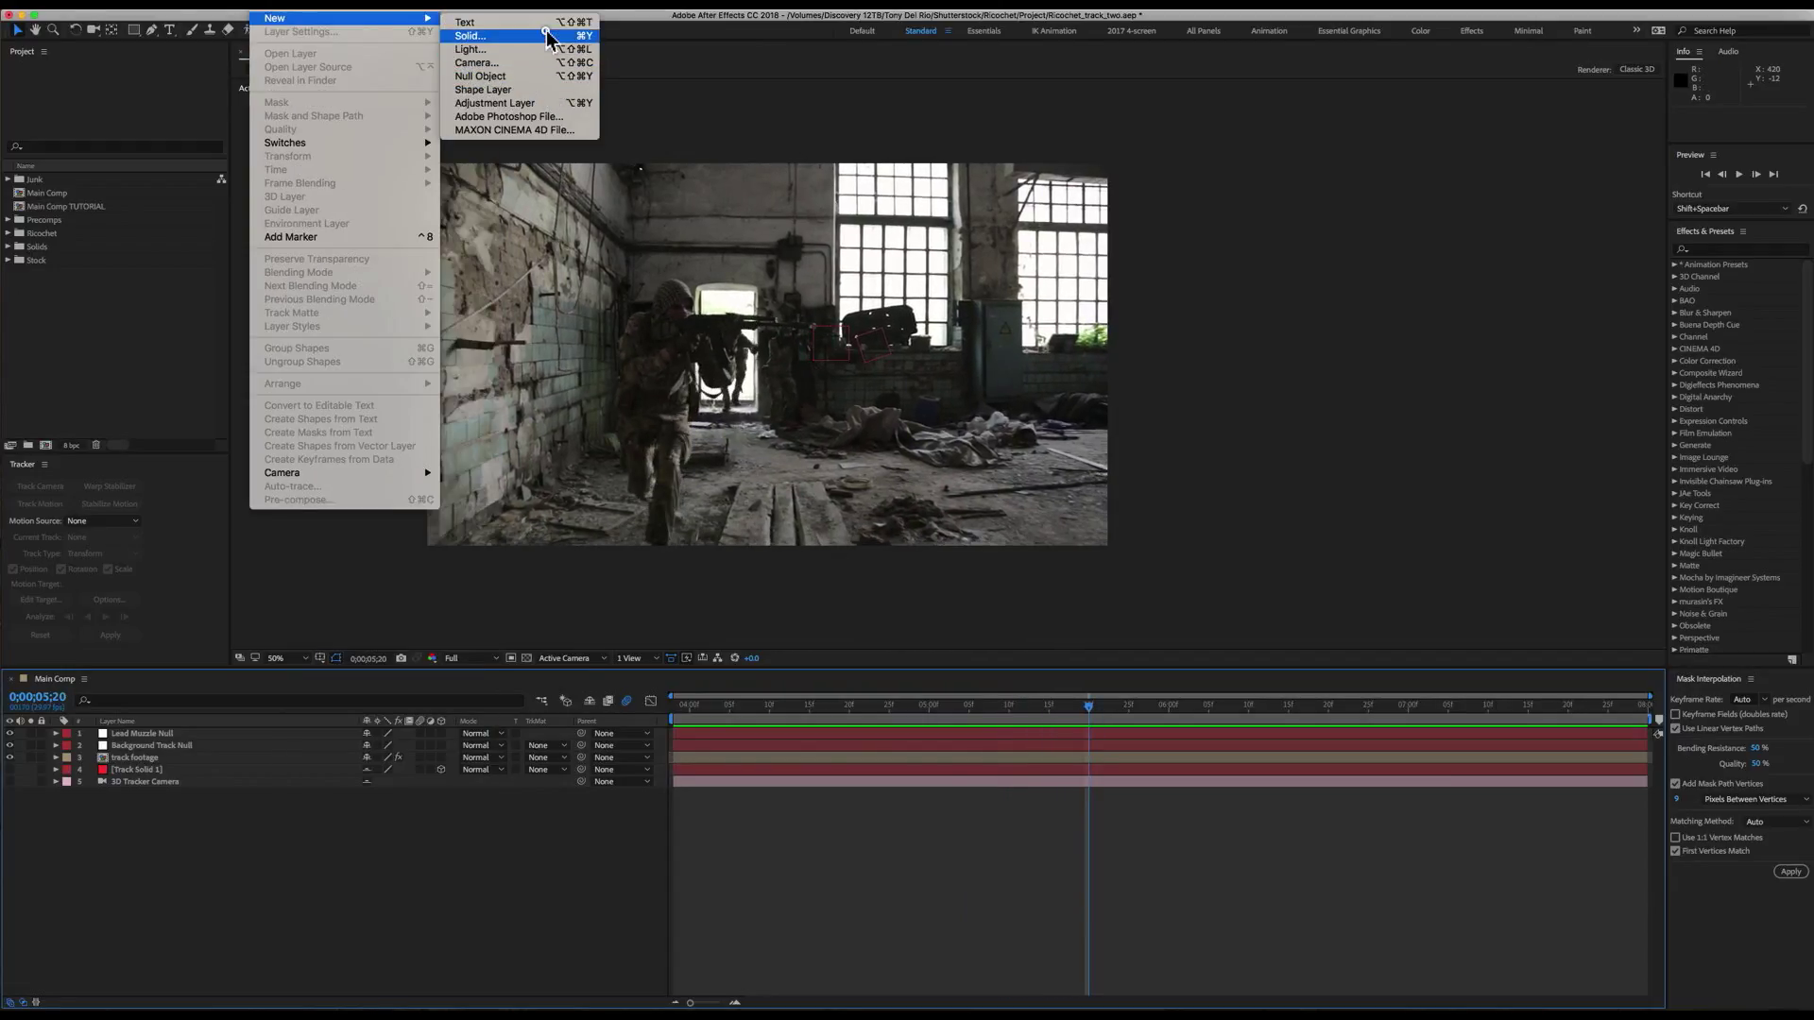
click(547, 90)
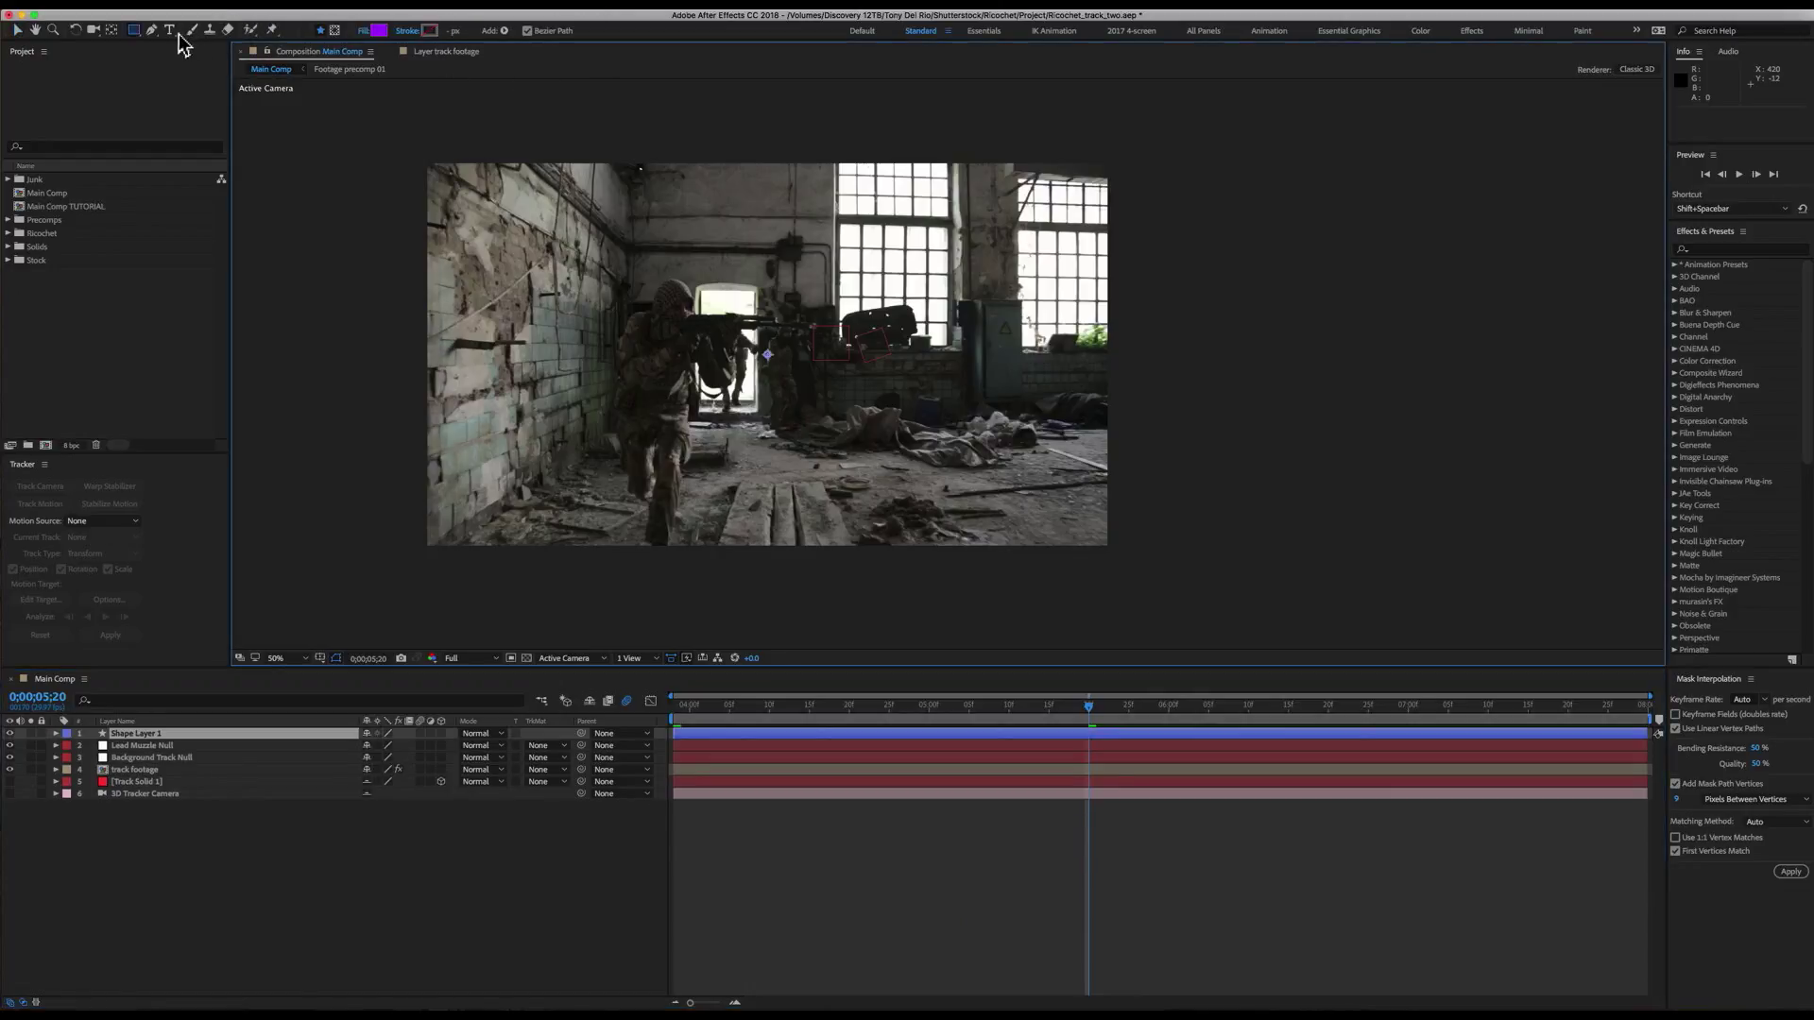
- Draw a small purple muzzle-flash shape just in front of the lead soldier's gun with the Pen tool and adjust its points
drag(153, 31, 180, 36)
click(817, 325)
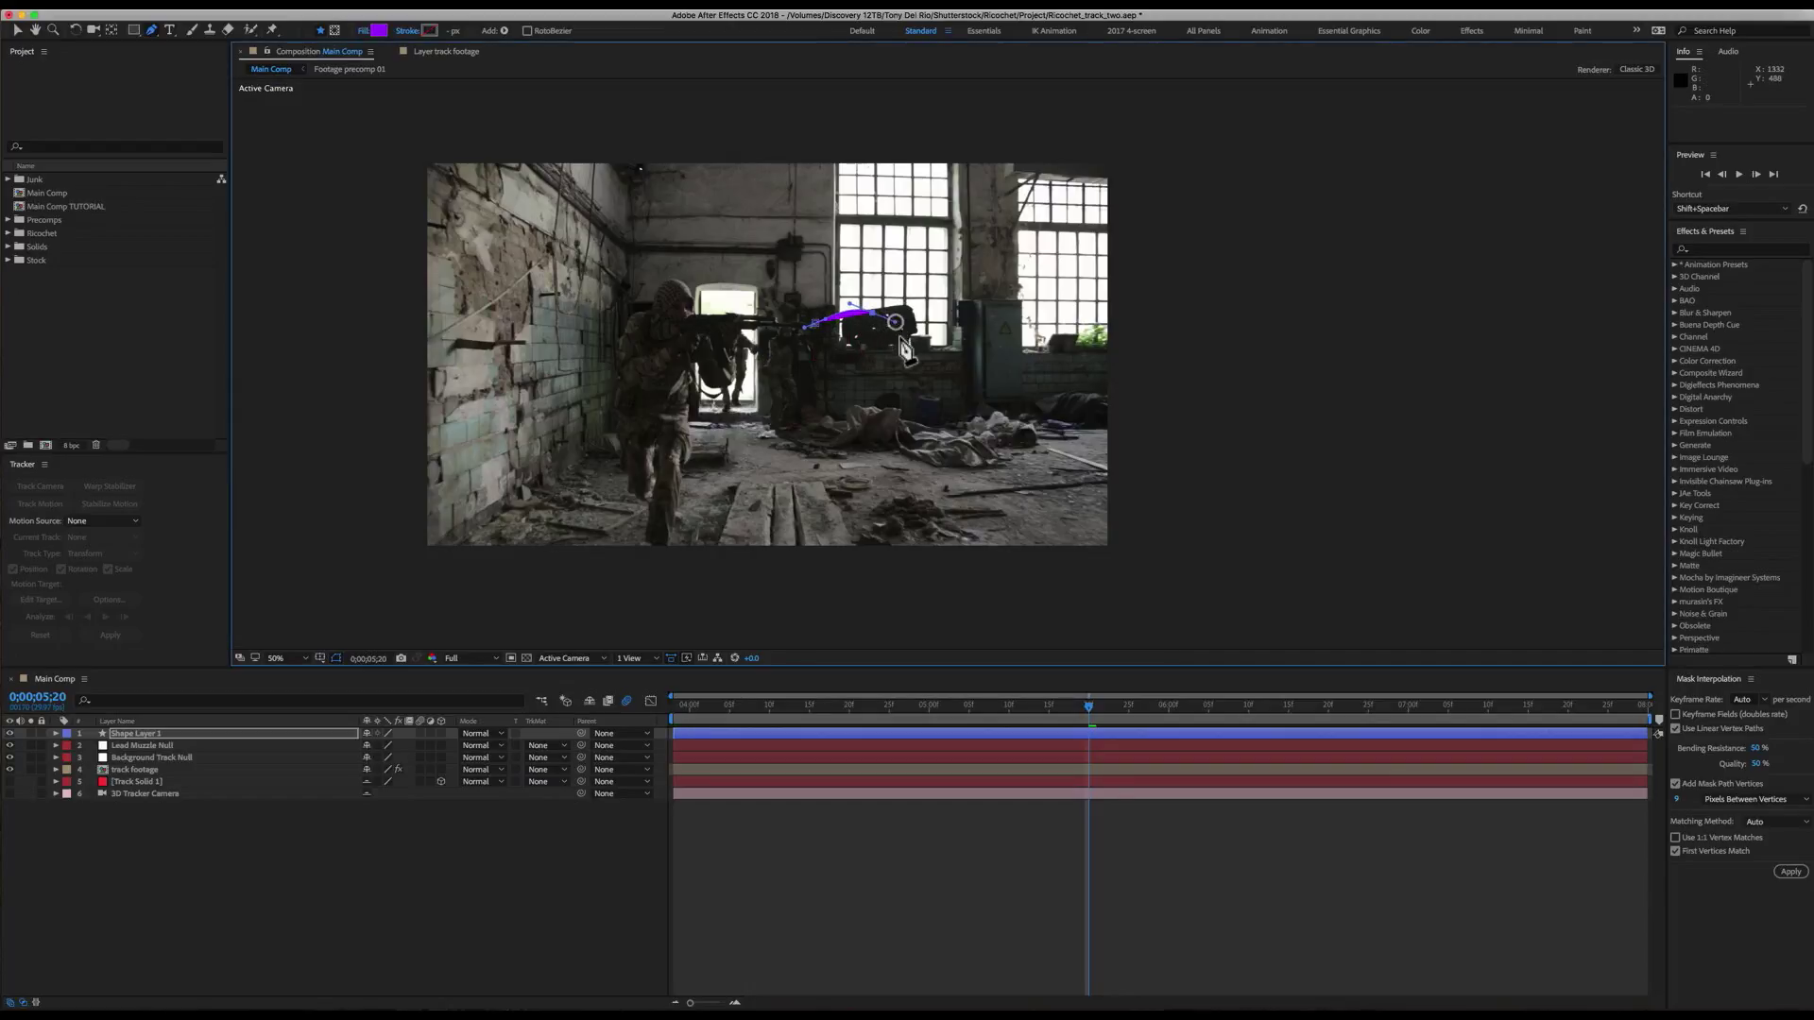
click(816, 328)
click(862, 343)
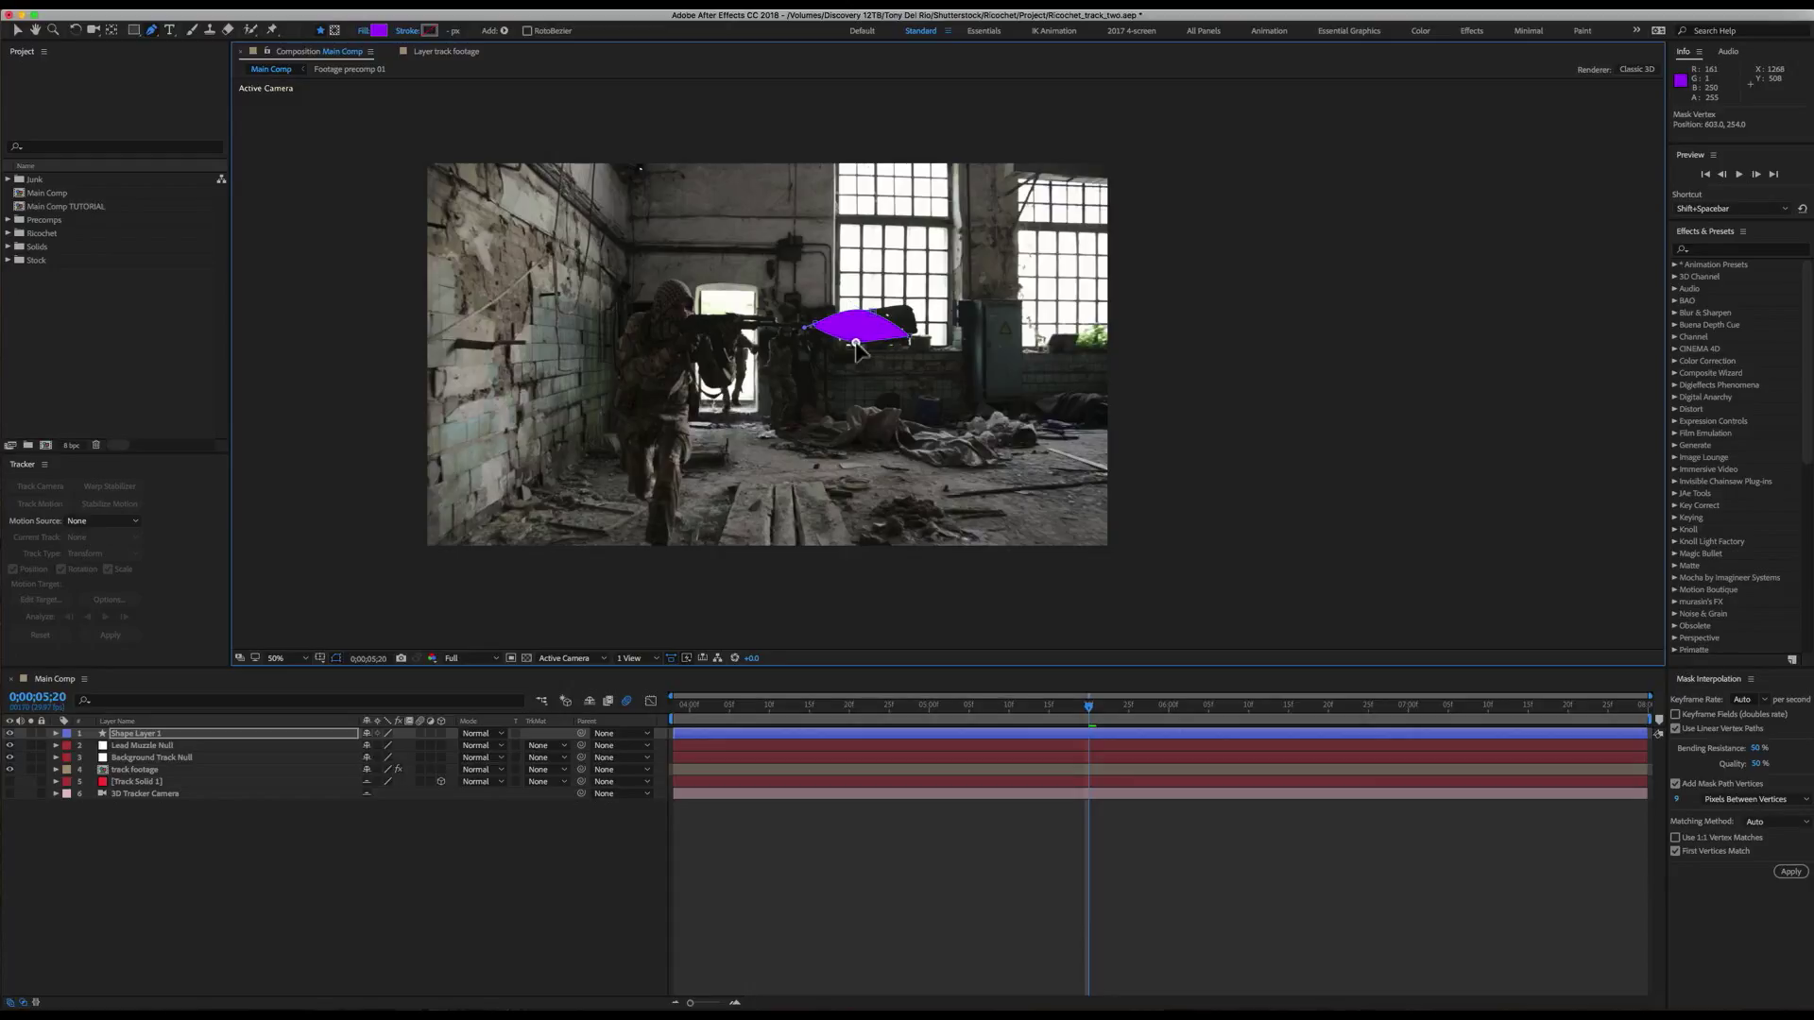
drag(872, 315, 864, 321)
- Parent Shape Layer 1 to the Lead Muzzle Null and select the shape layer
key(v)
drag(581, 734, 321, 751)
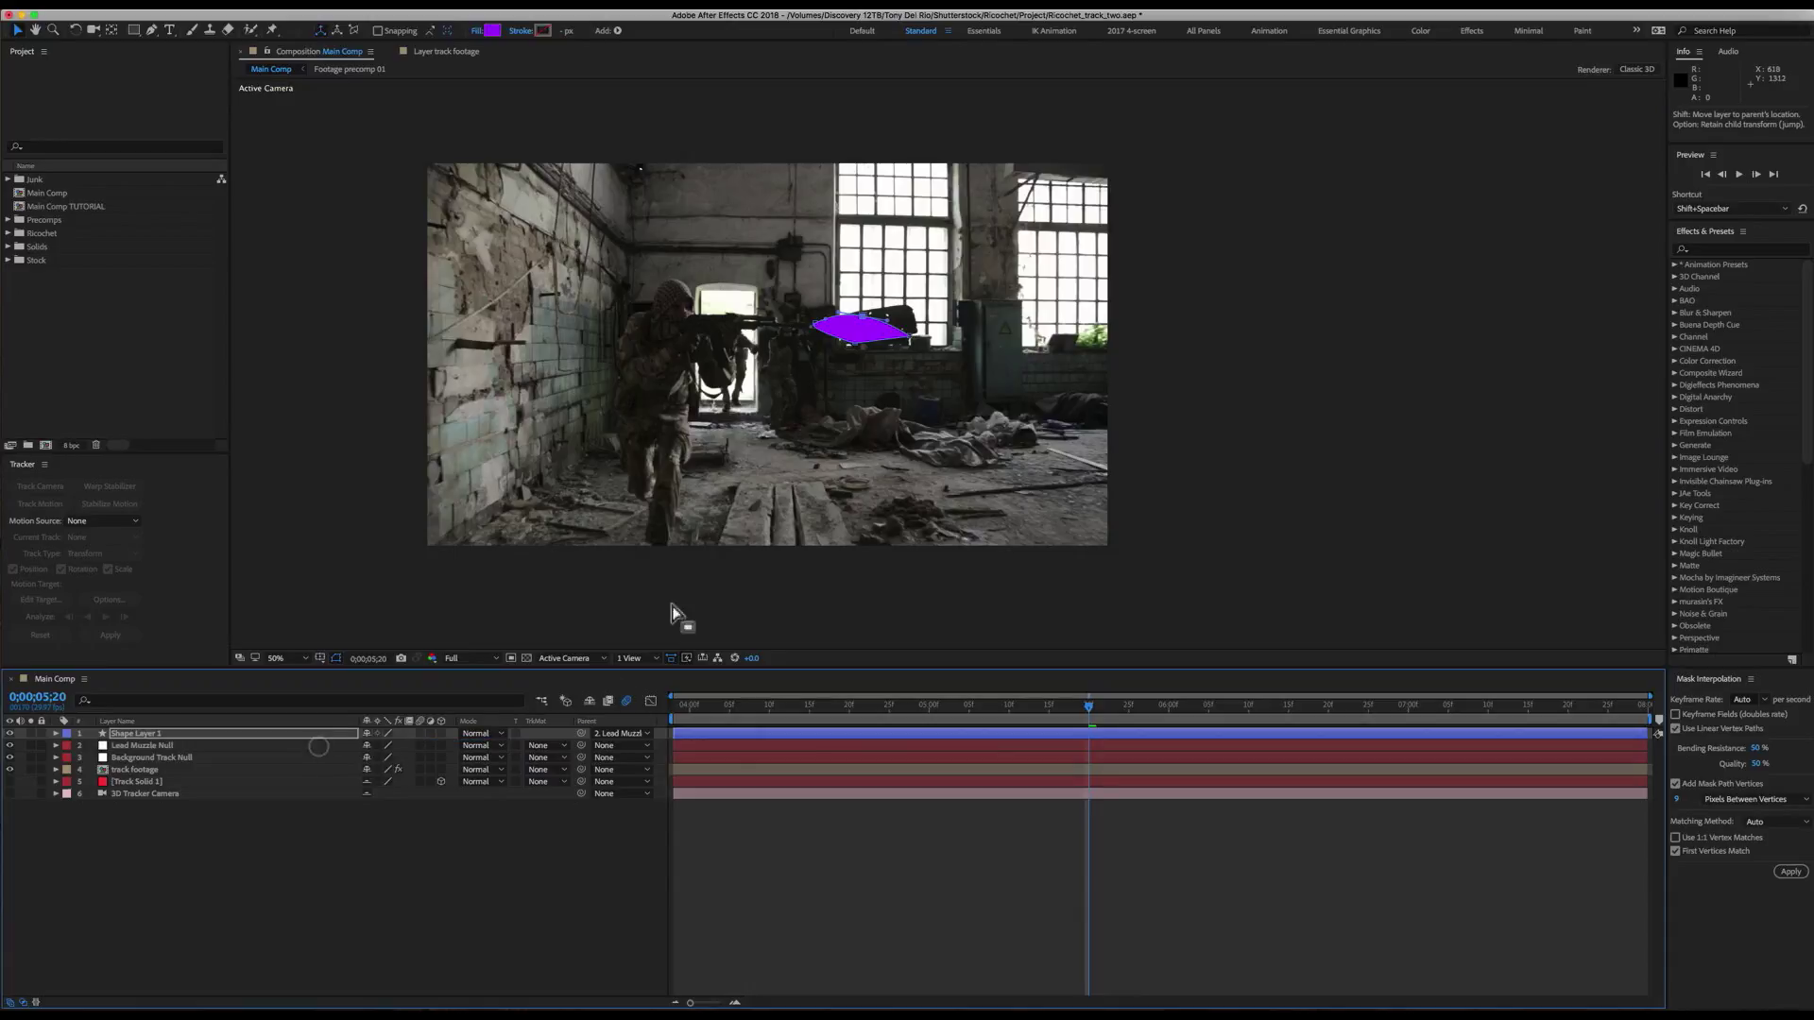
click(132, 735)
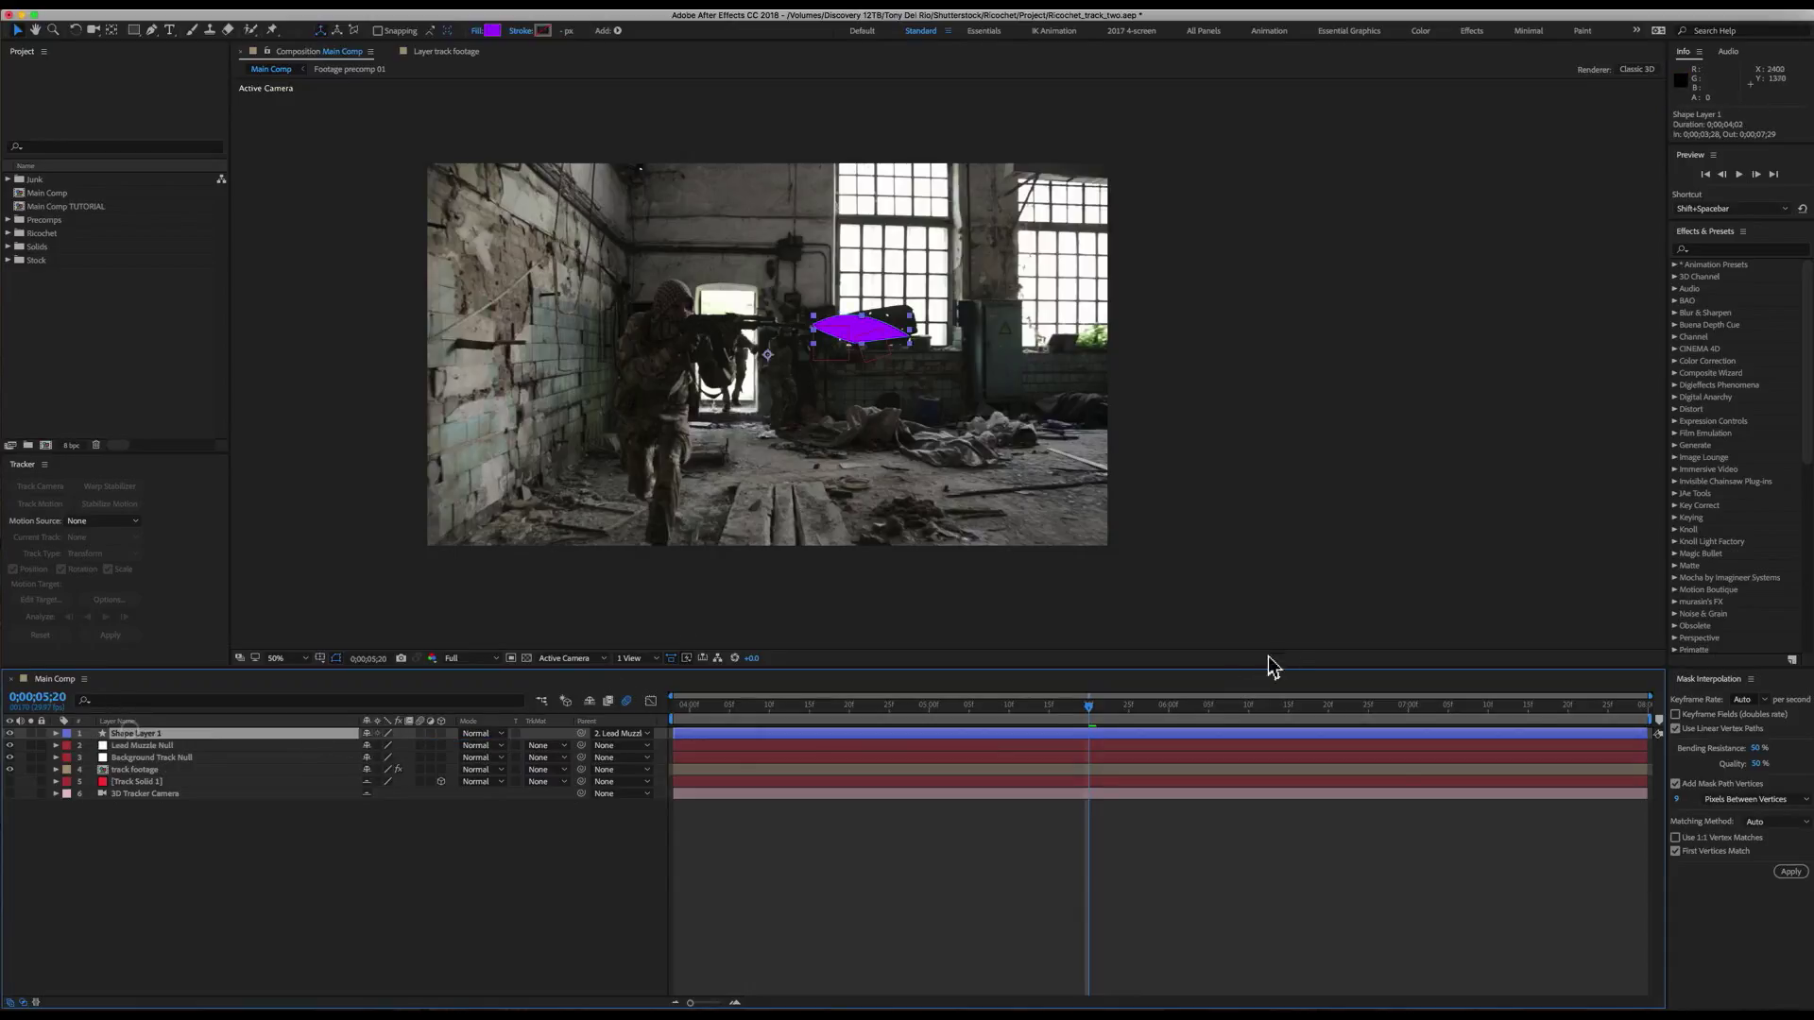
- Play back the composition from 0;00;04;05 to check how the purple flash shape follows the lead soldier's gun
drag(1088, 718, 727, 714)
click(527, 871)
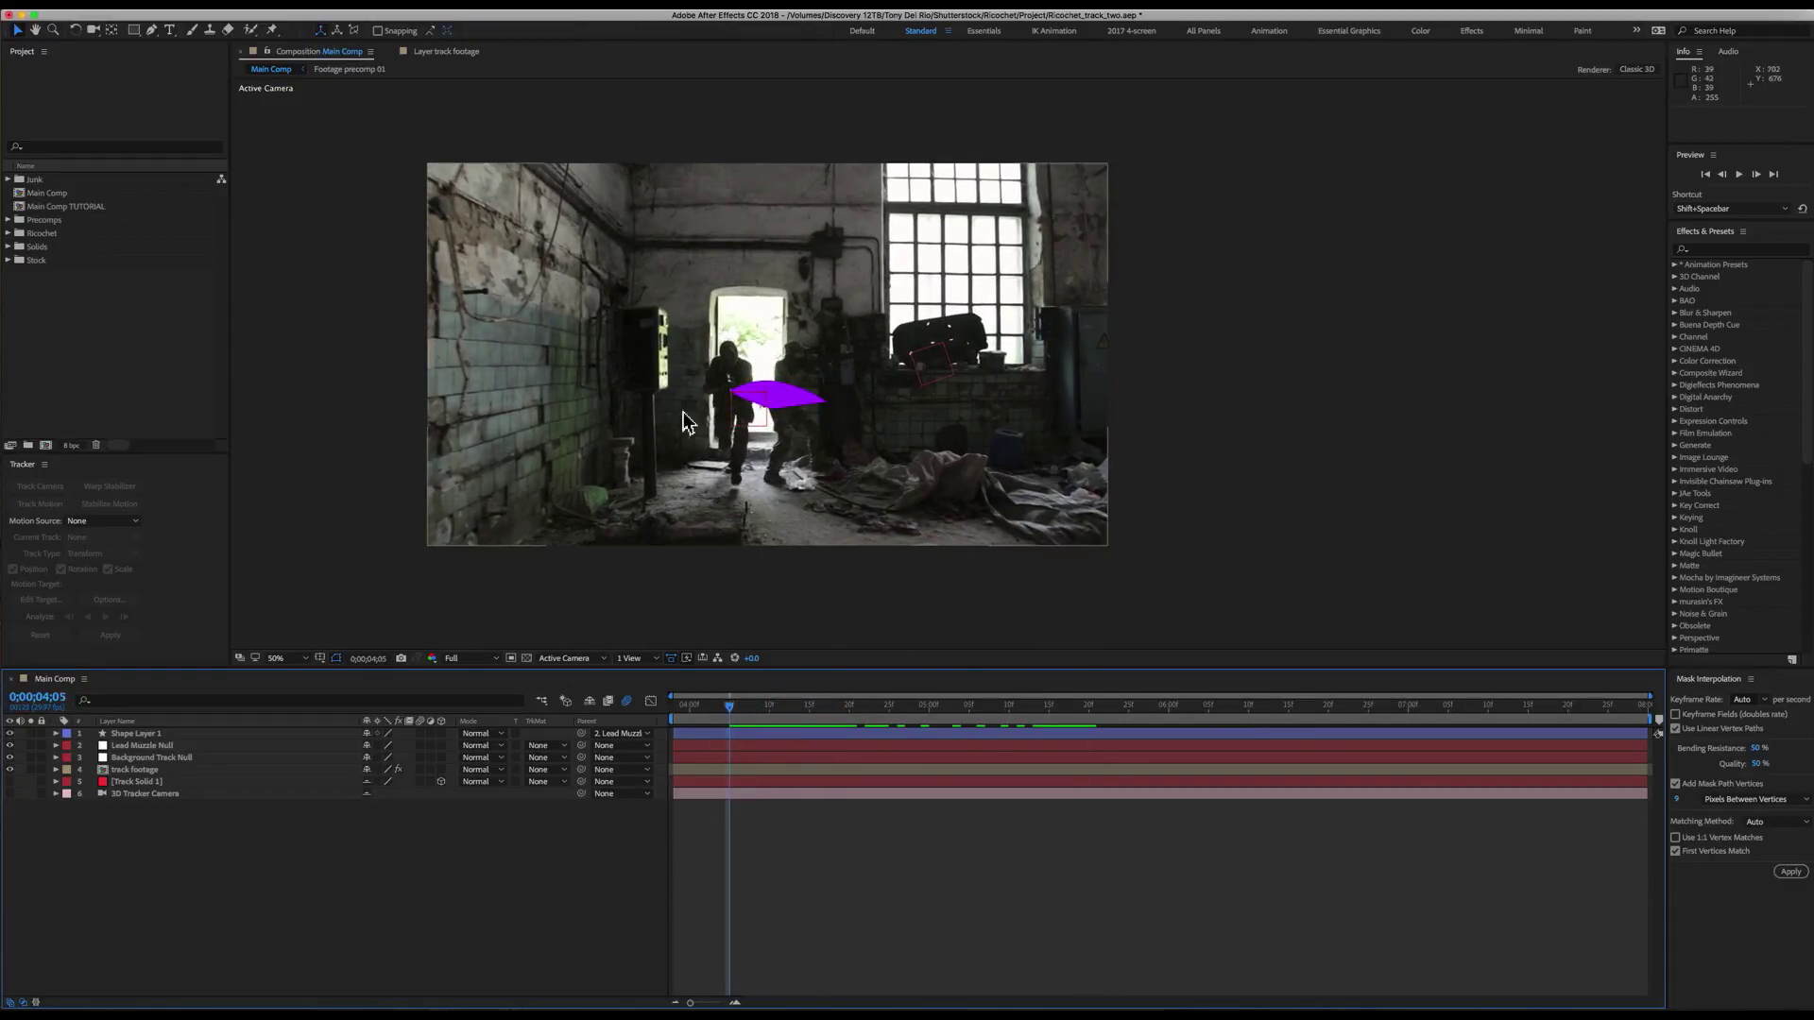
key(space)
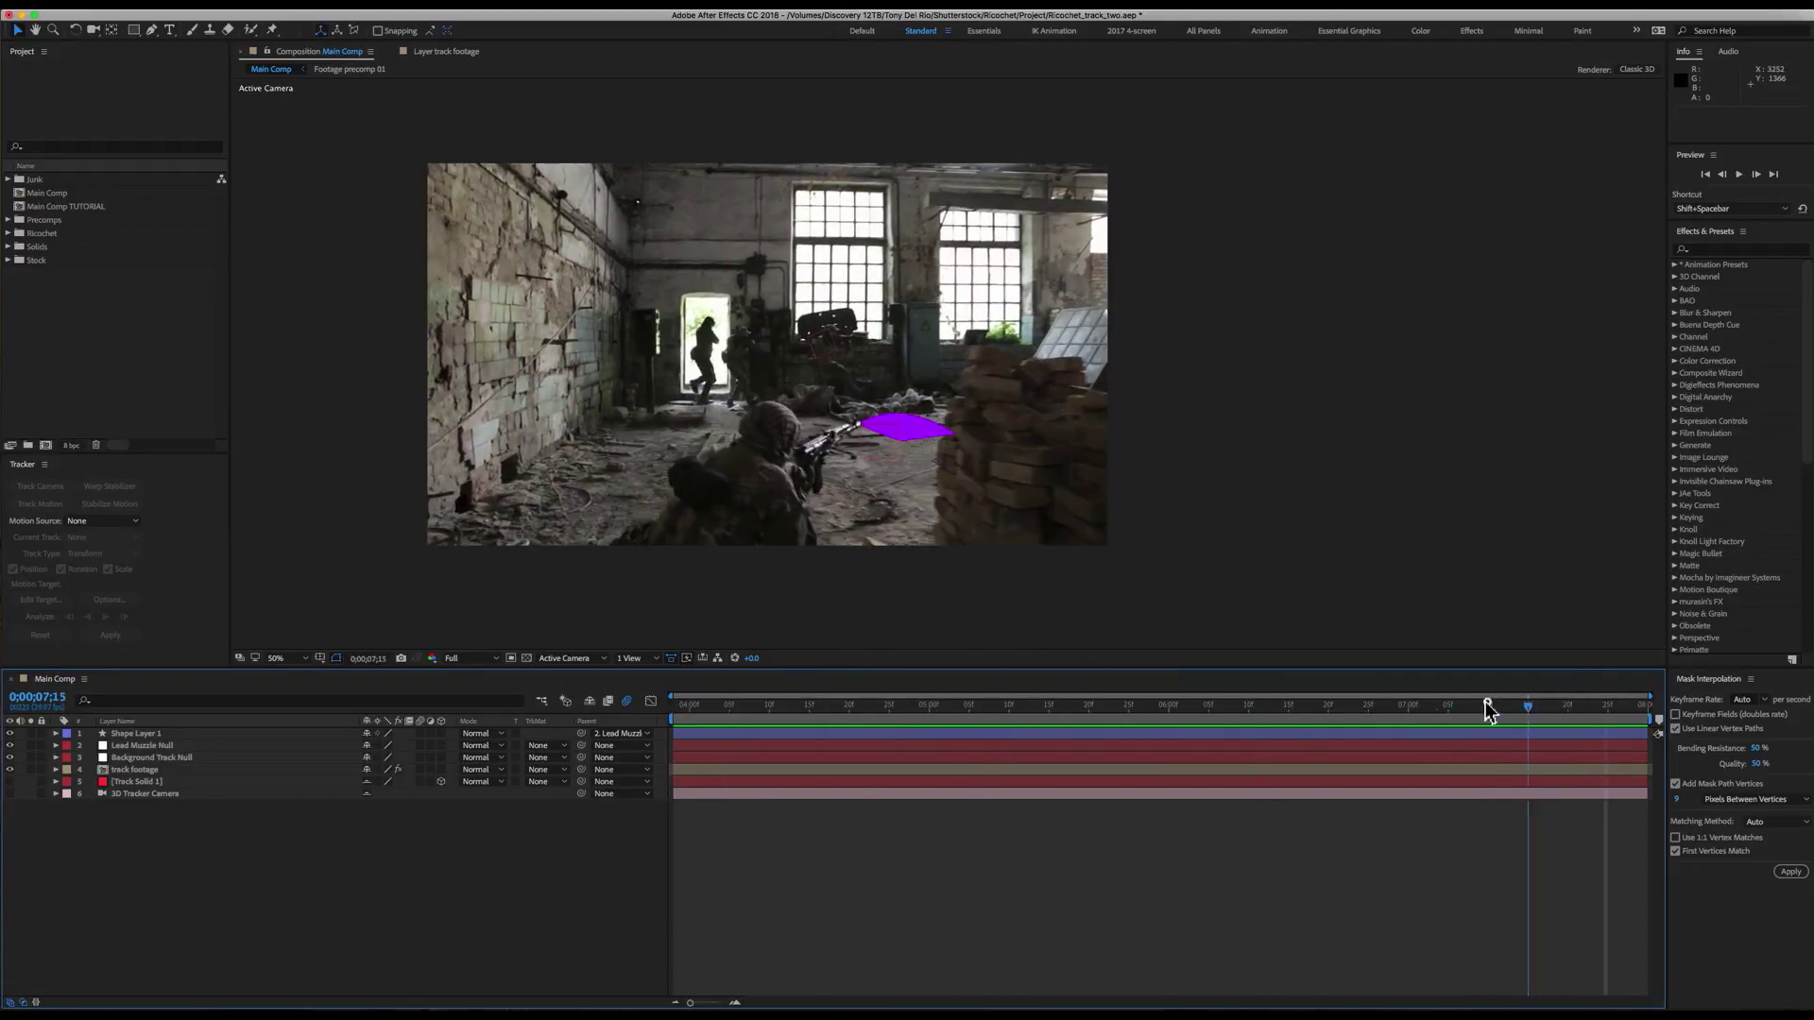
- Keyframe the Lead Muzzle Null's Scale at 0;00;06;21 and reduce it to 53.6, 52.0% at 0;00;04;21
mouse_move(1486, 706)
mouse_down()
mouse_move(756, 705)
mouse_move(1033, 705)
mouse_move(1005, 716)
mouse_move(1351, 740)
mouse_move(1335, 716)
mouse_up()
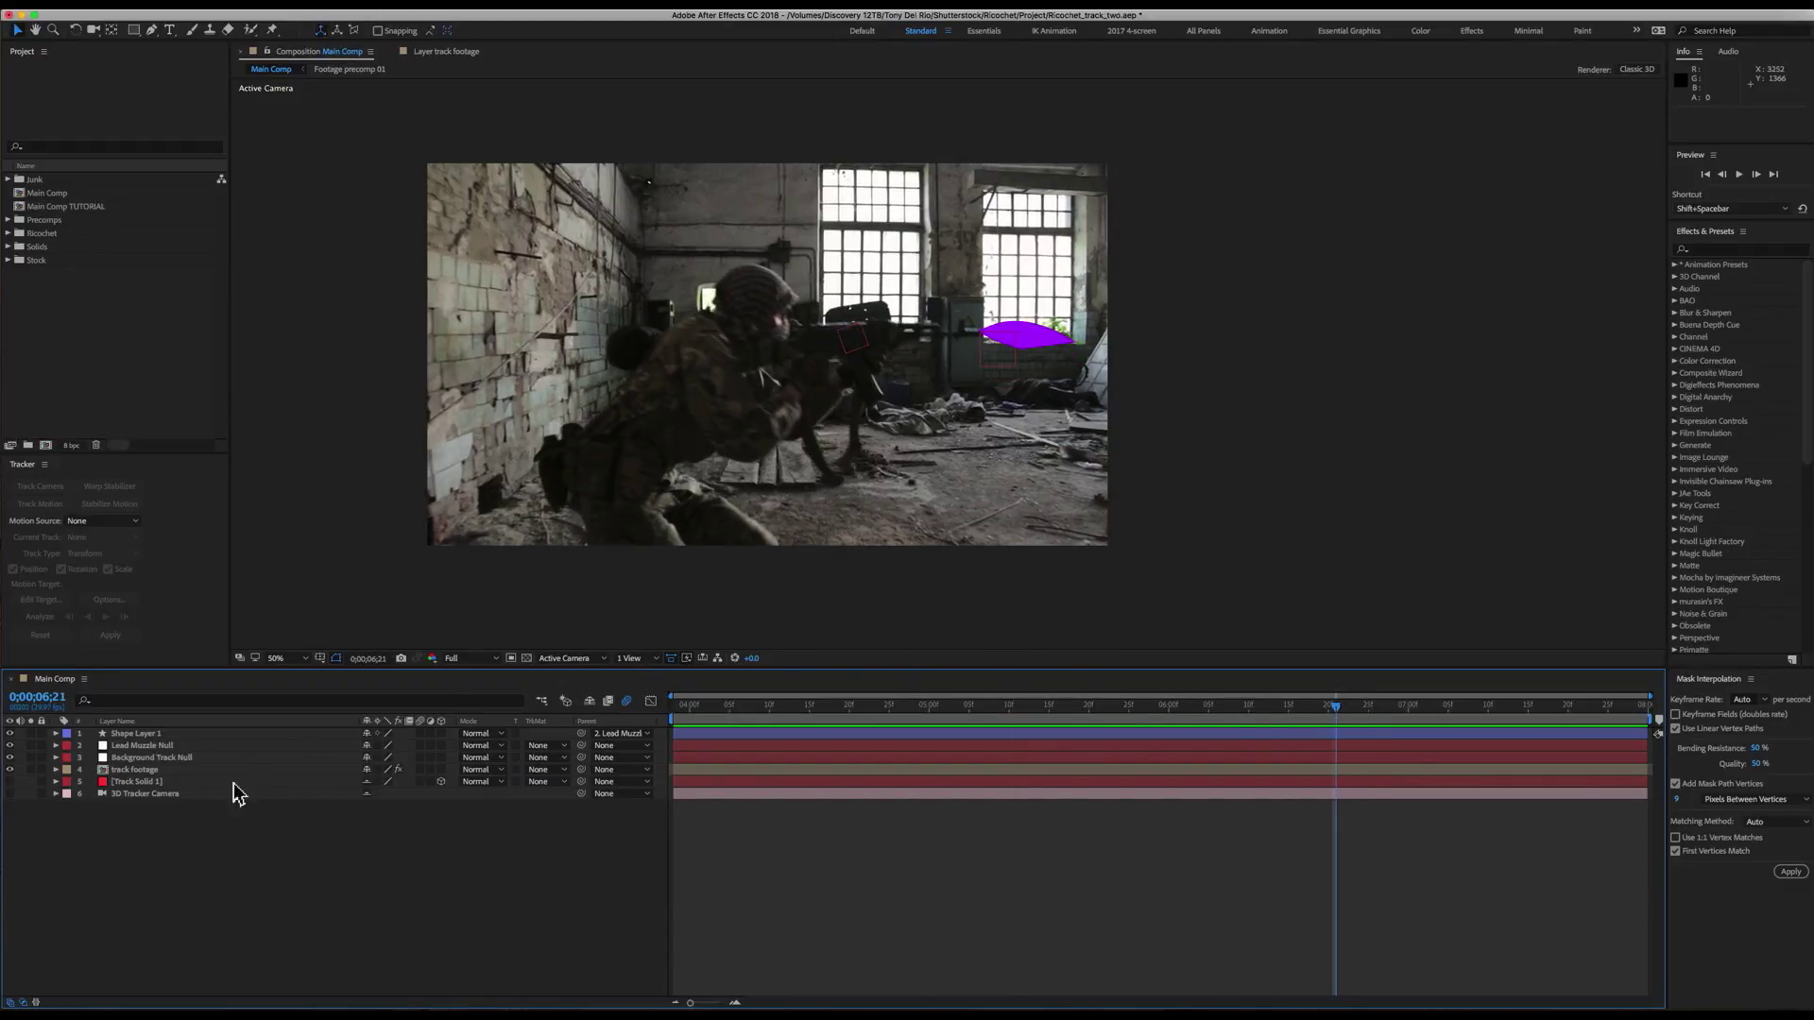
click(196, 746)
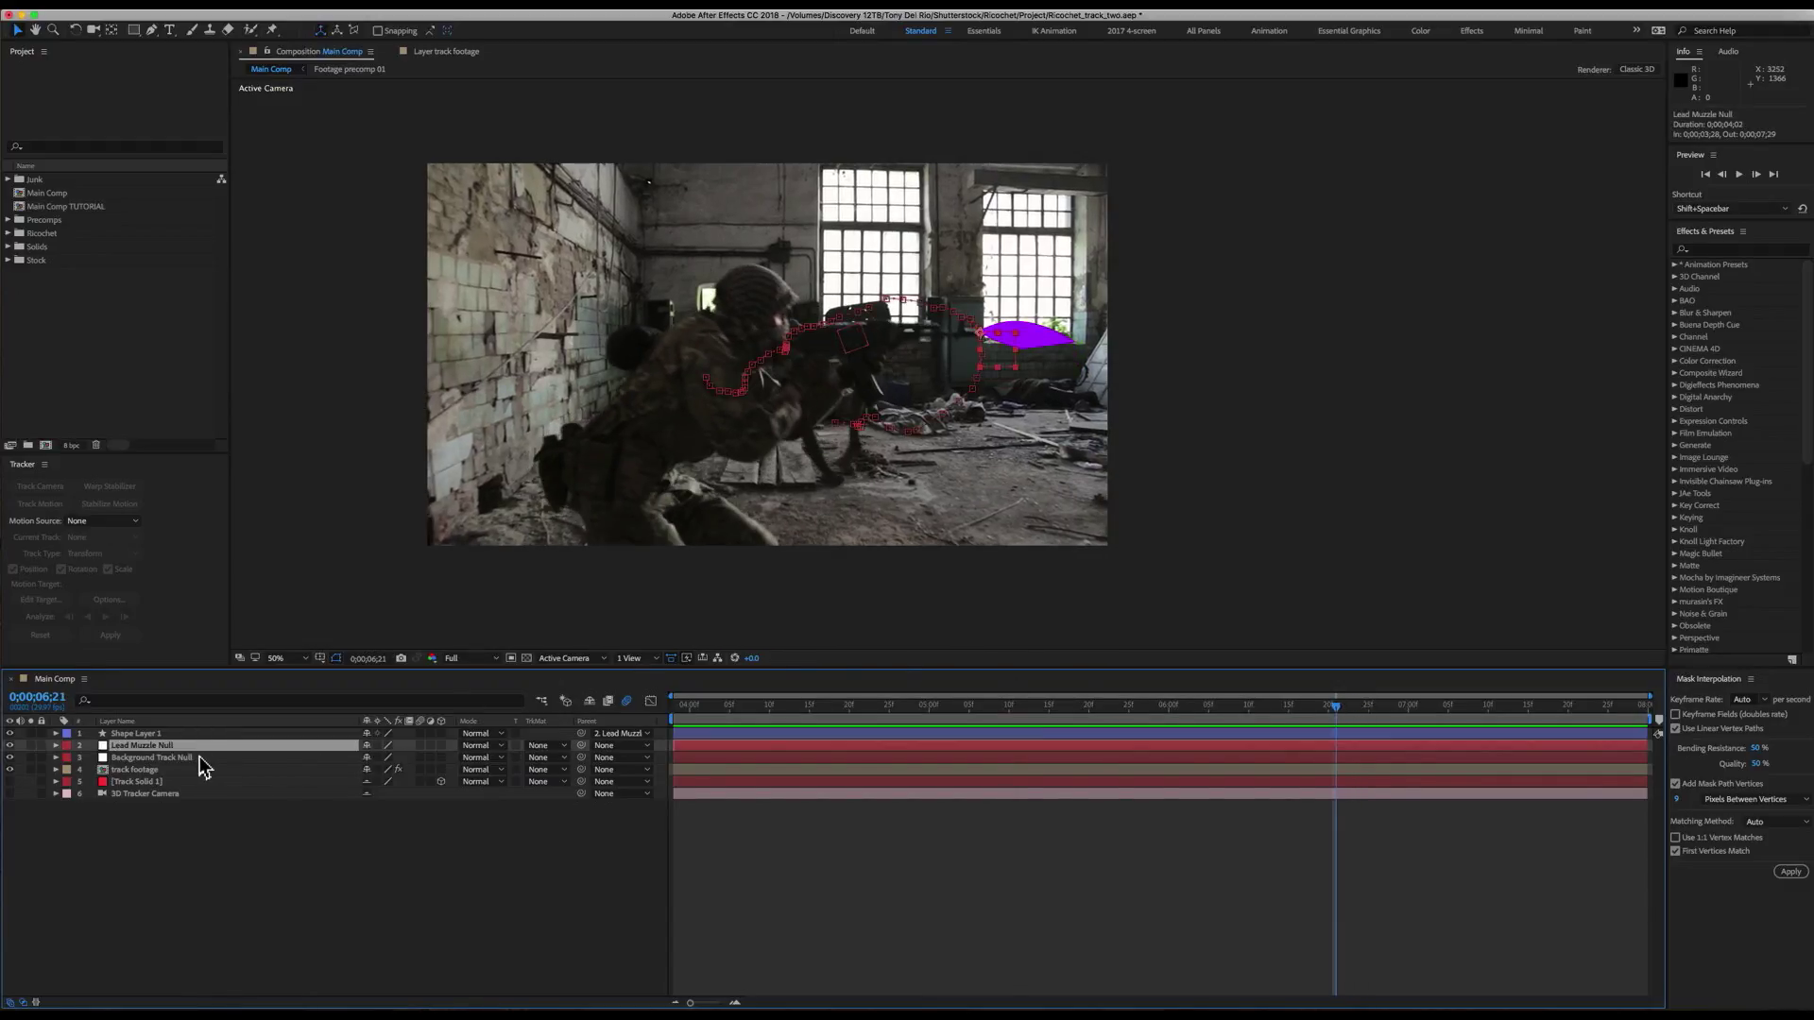
key(s)
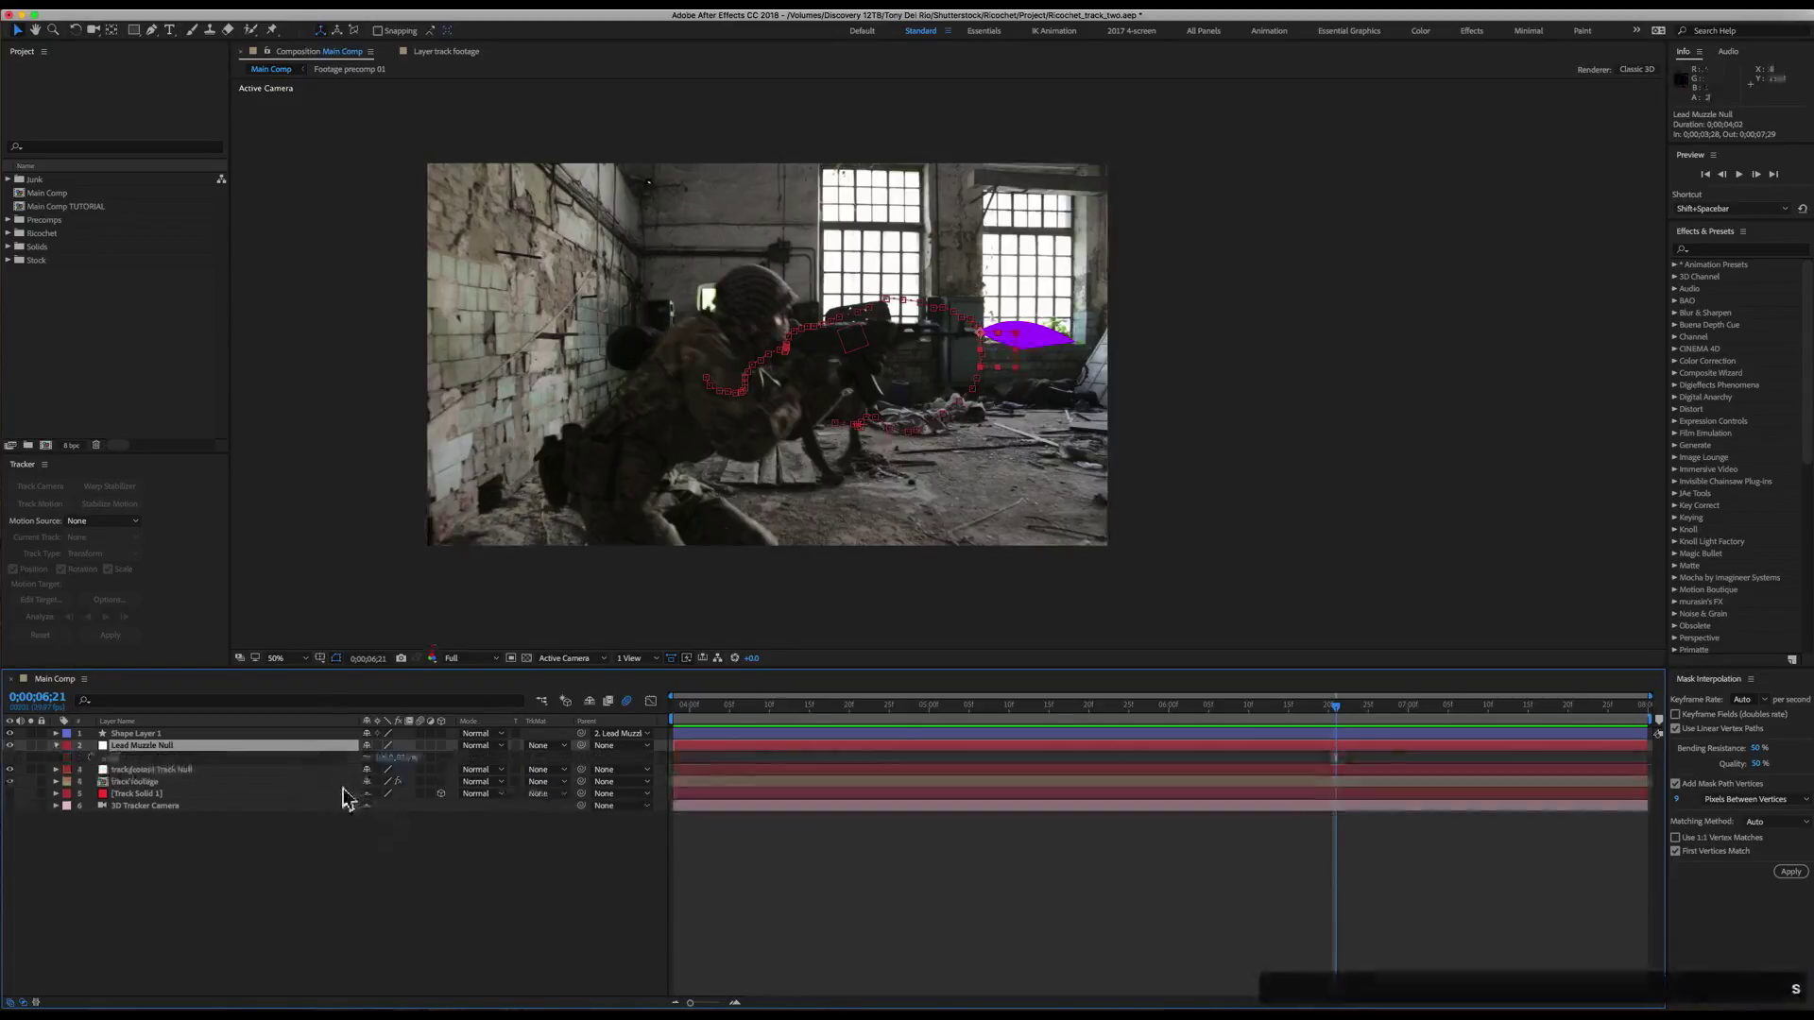
click(92, 759)
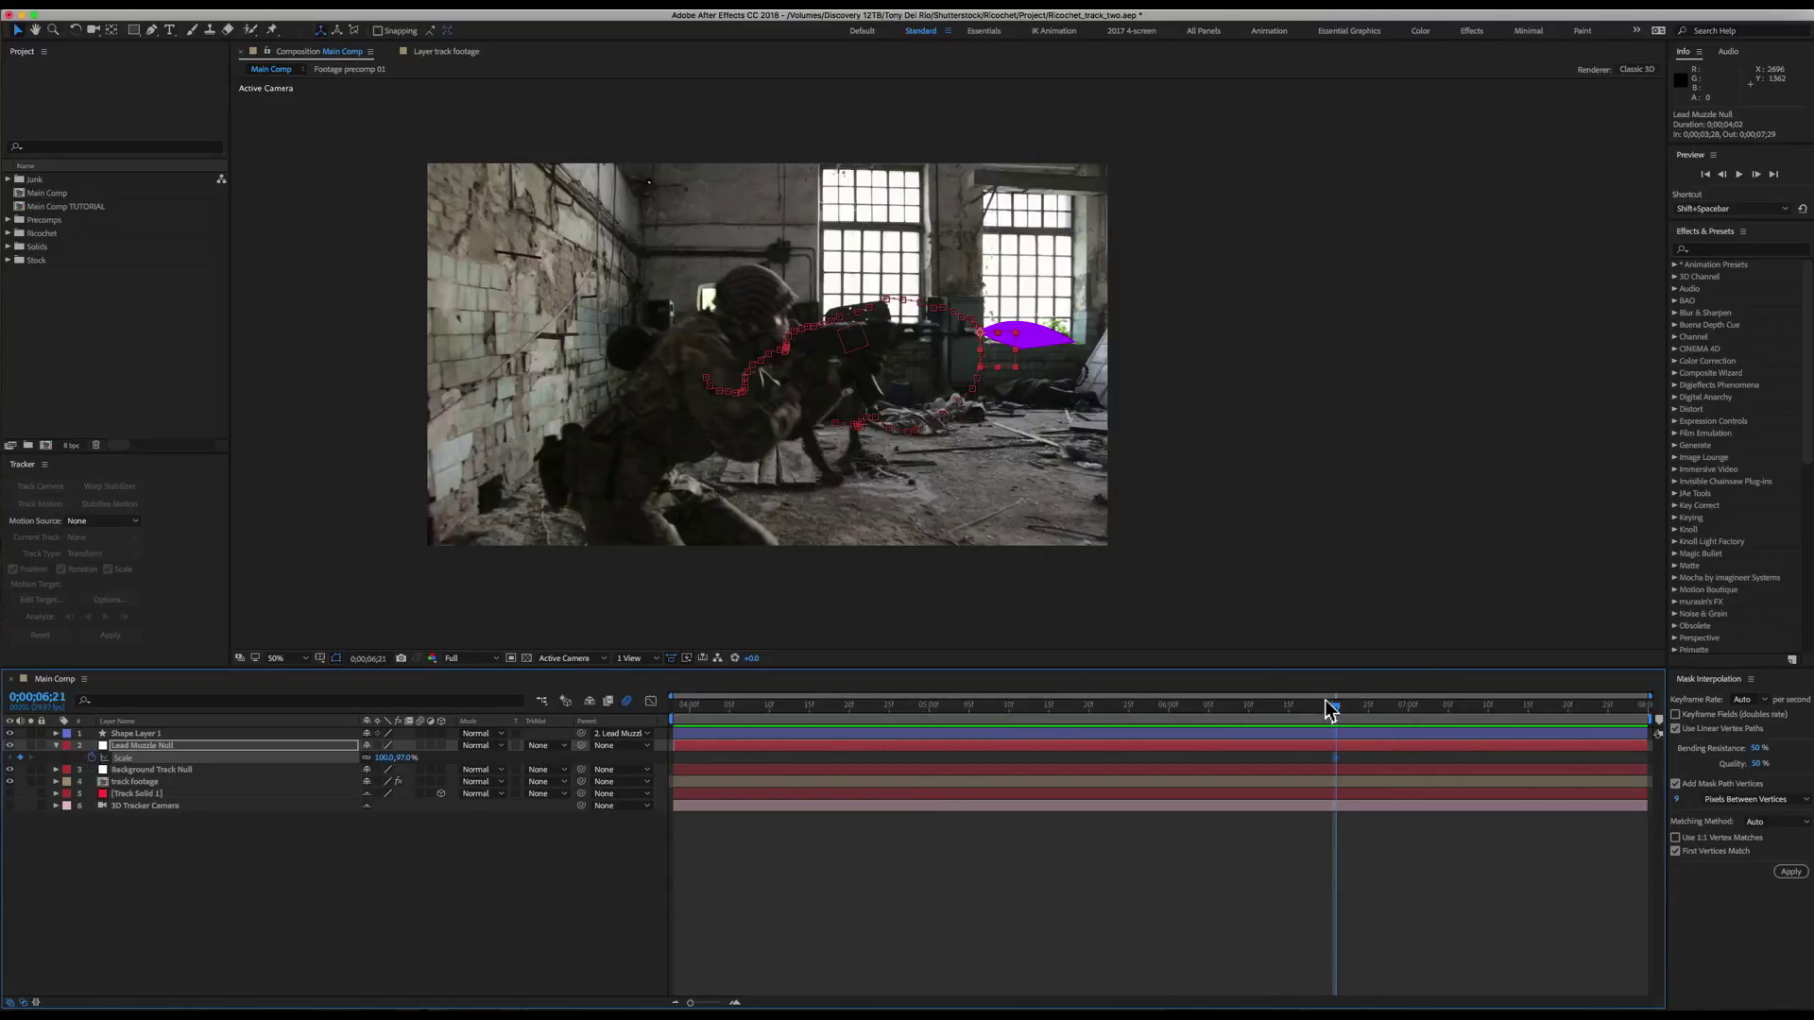
drag(1331, 709, 858, 717)
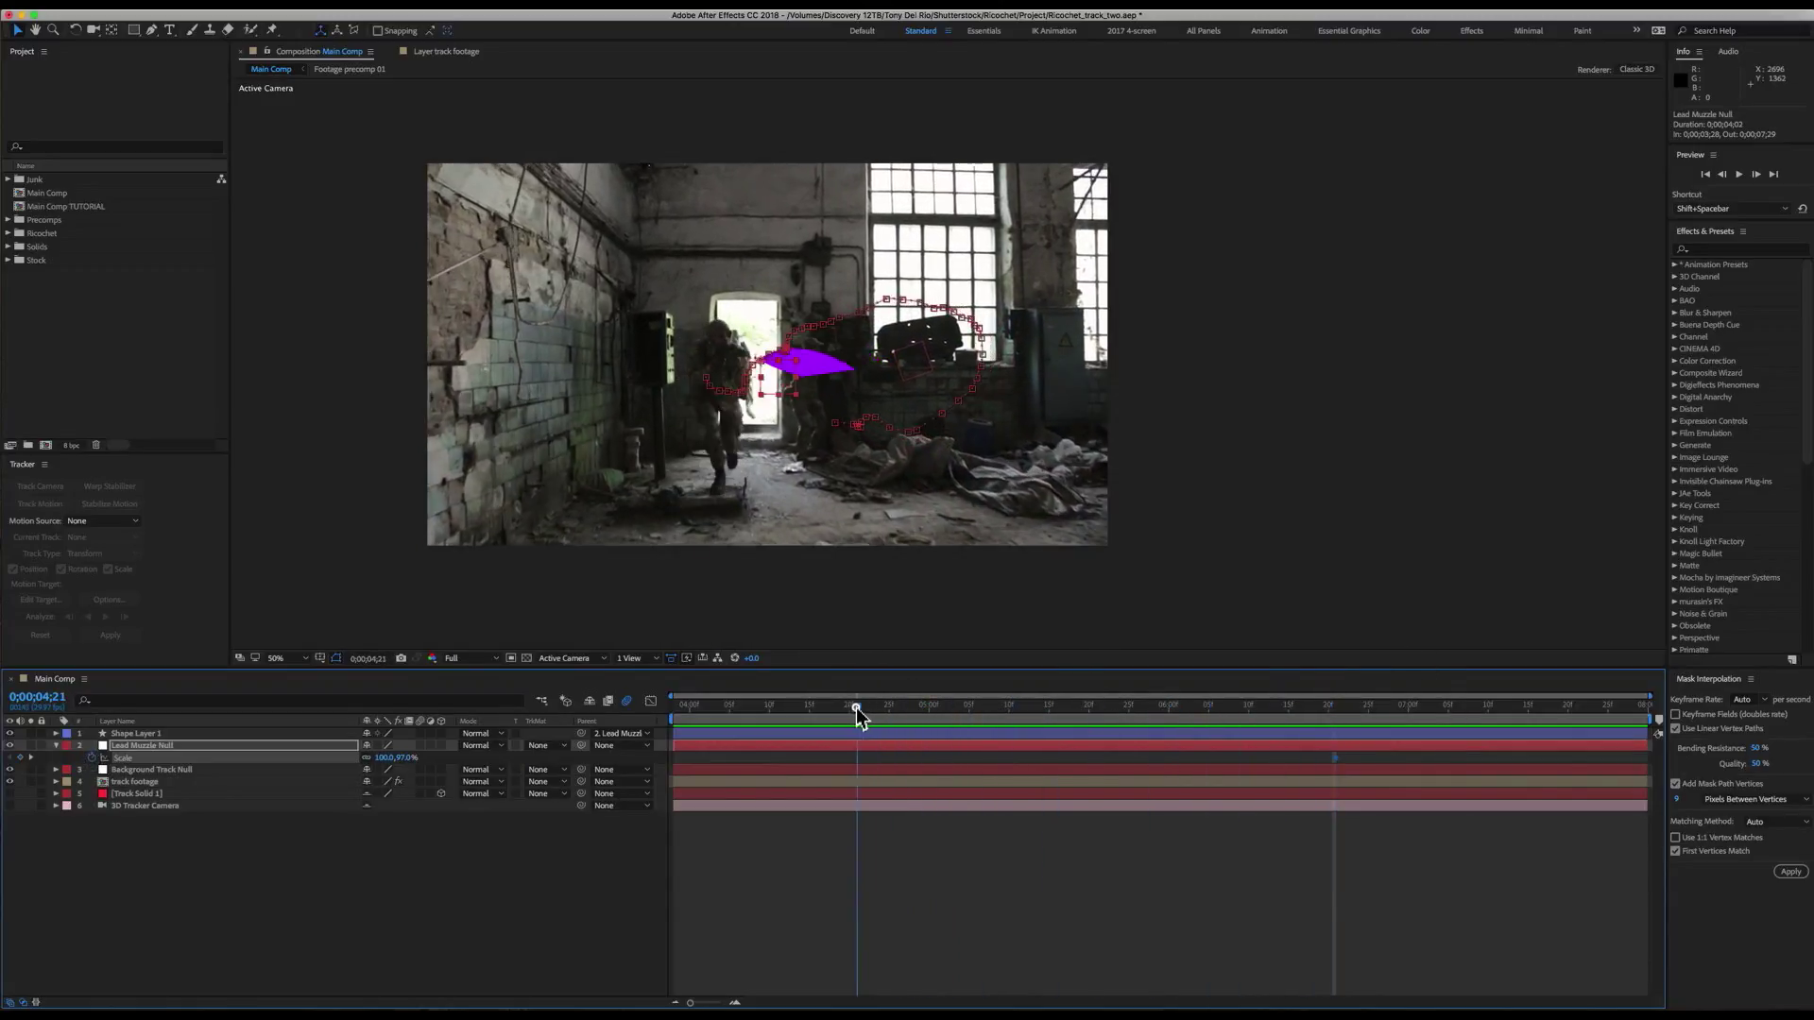
drag(402, 765, 398, 757)
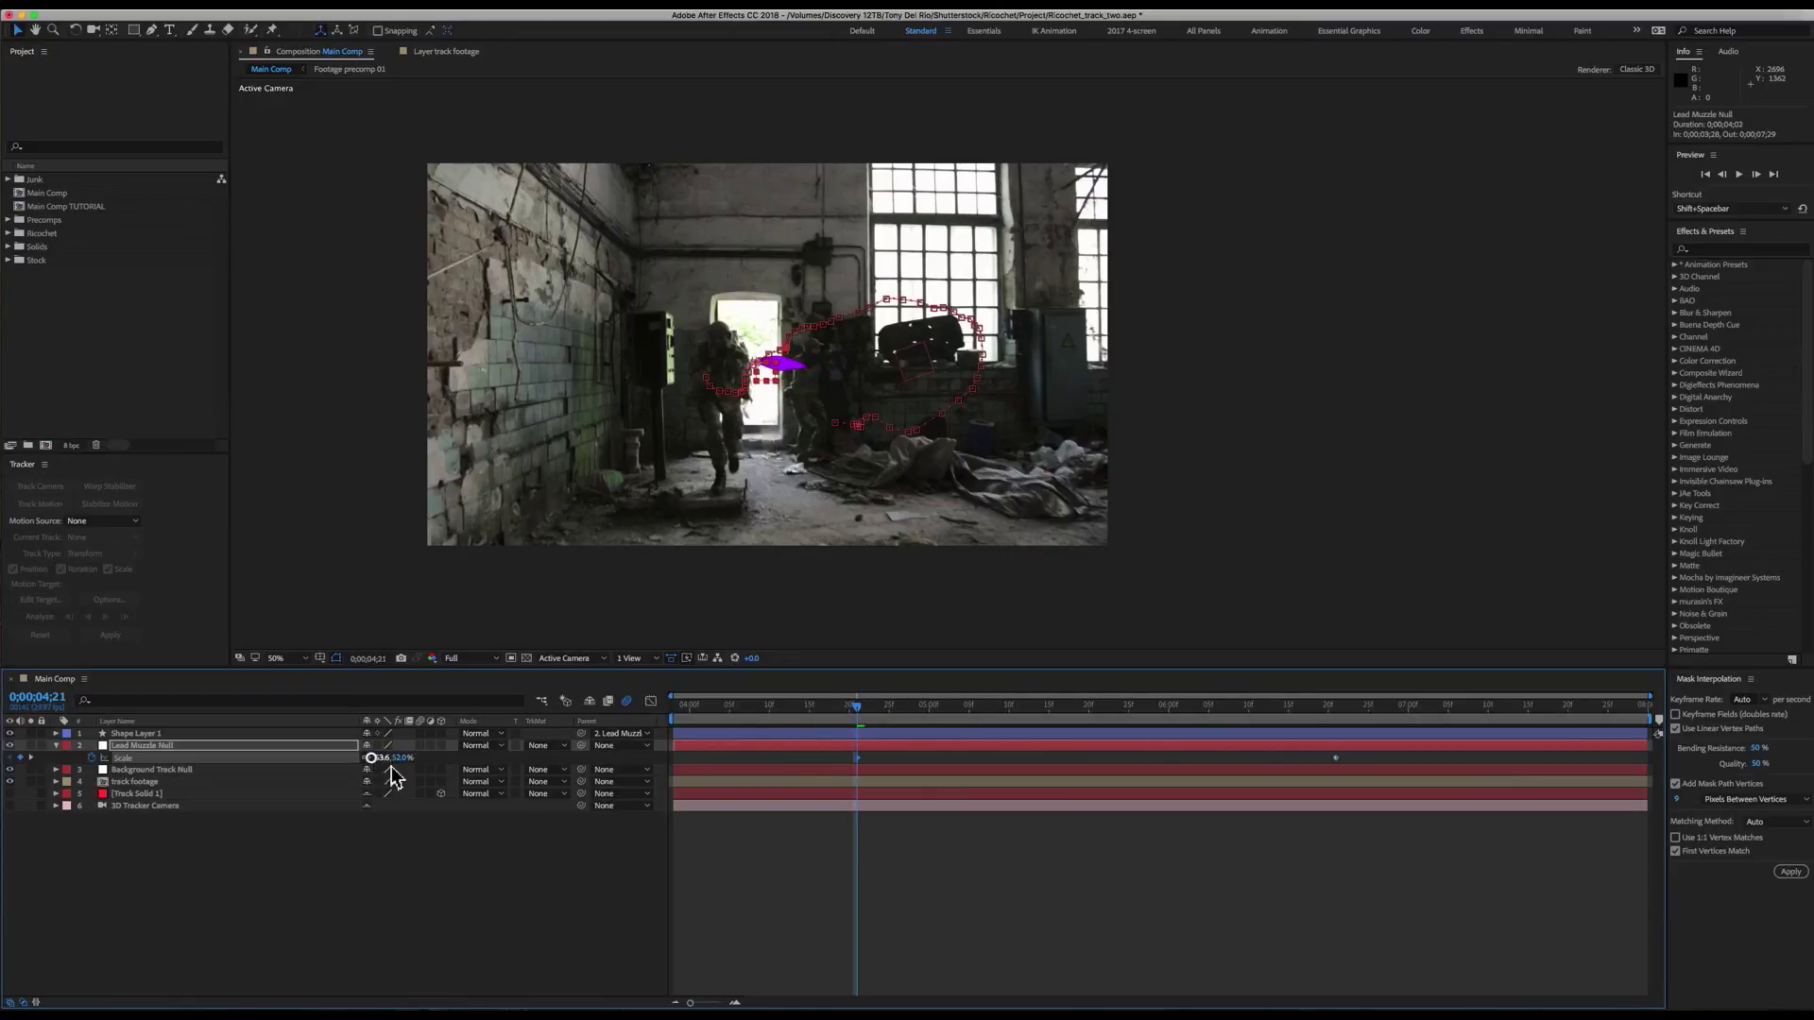
- Play back the scale animation, return to 0;00;04;21 and collapse the Lead Muzzle Null's properties
click(525, 884)
key(space)
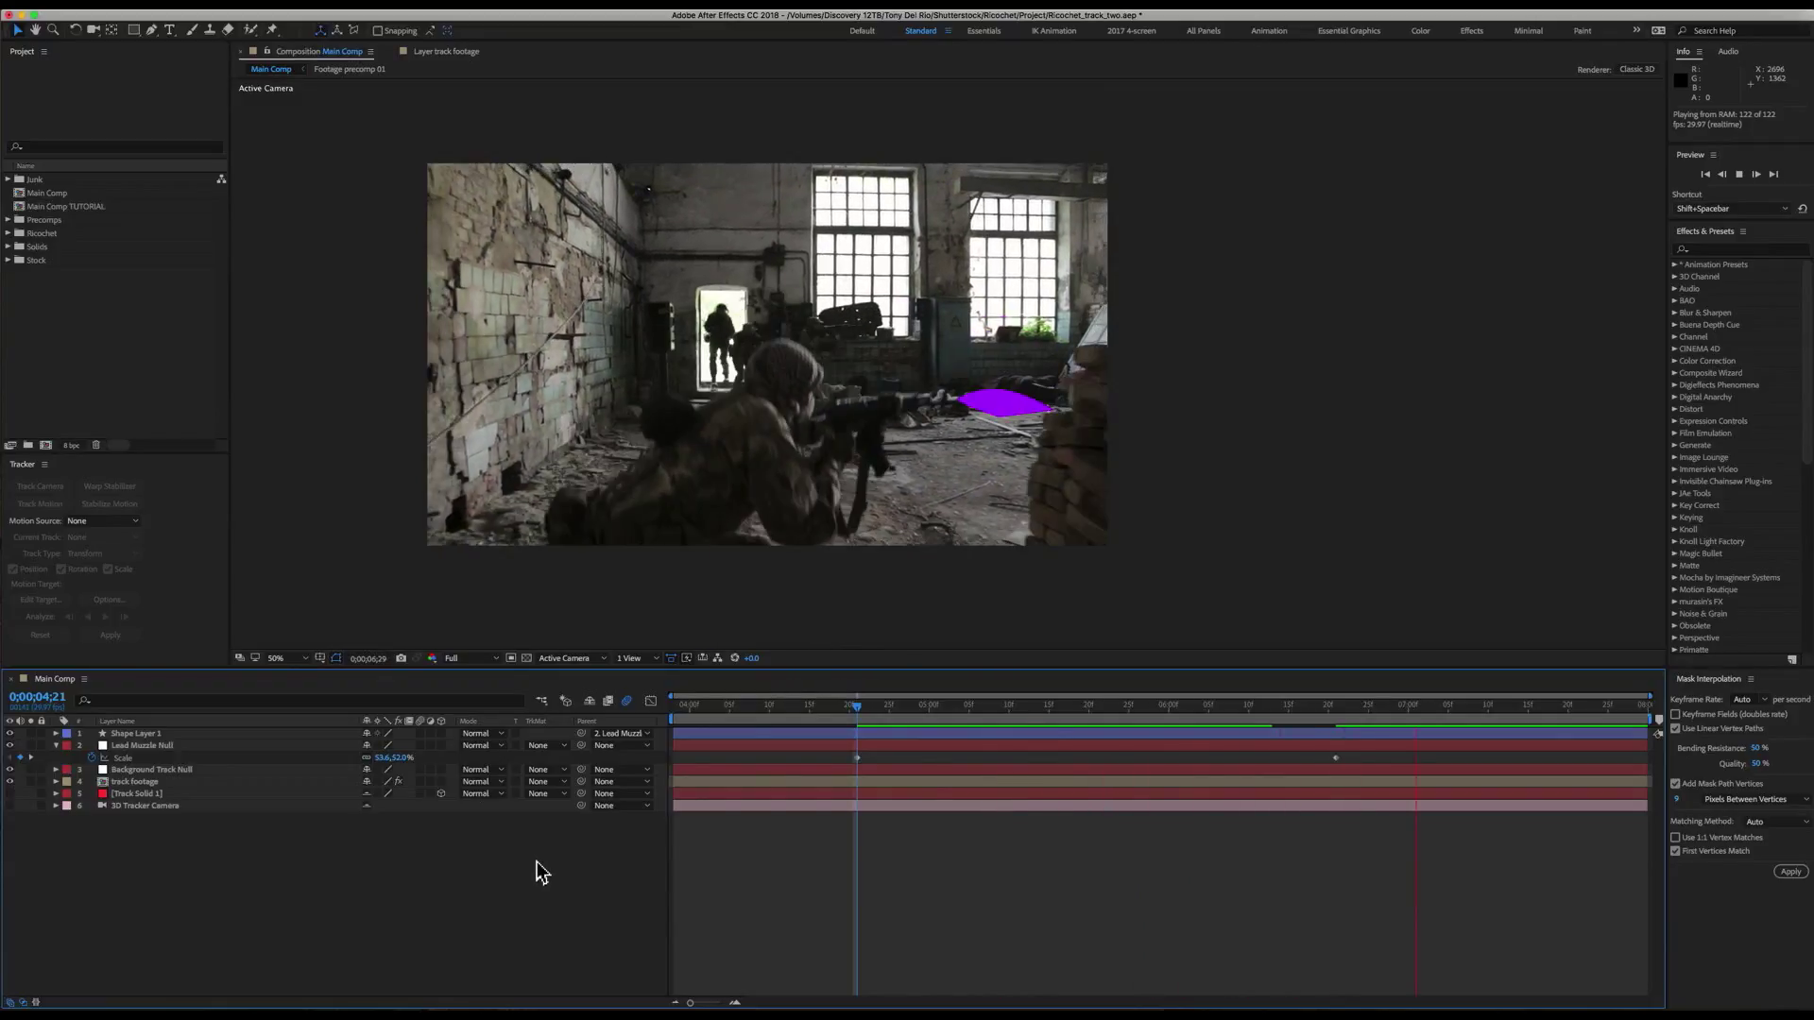
key(space)
drag(1333, 714, 857, 710)
click(55, 746)
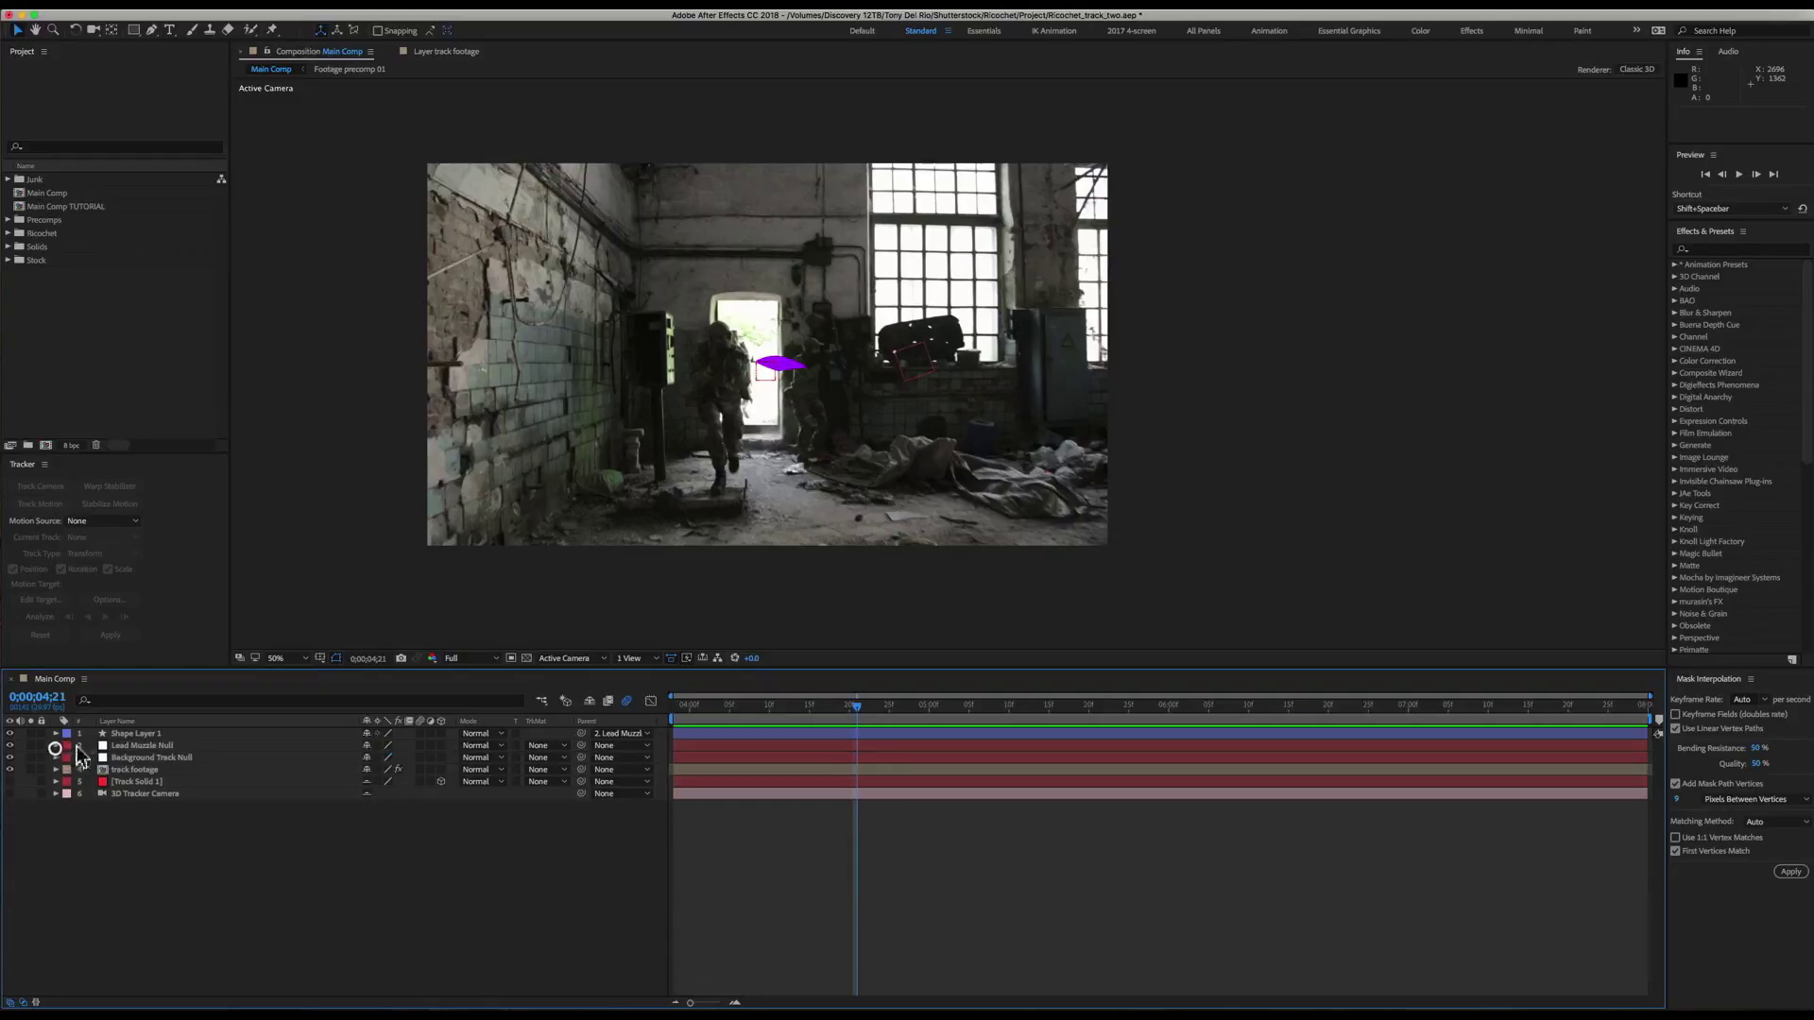
- Rename Shape Layer 1 as Temp Muzzle Flare 01
click(126, 734)
key(Return)
text(Te)
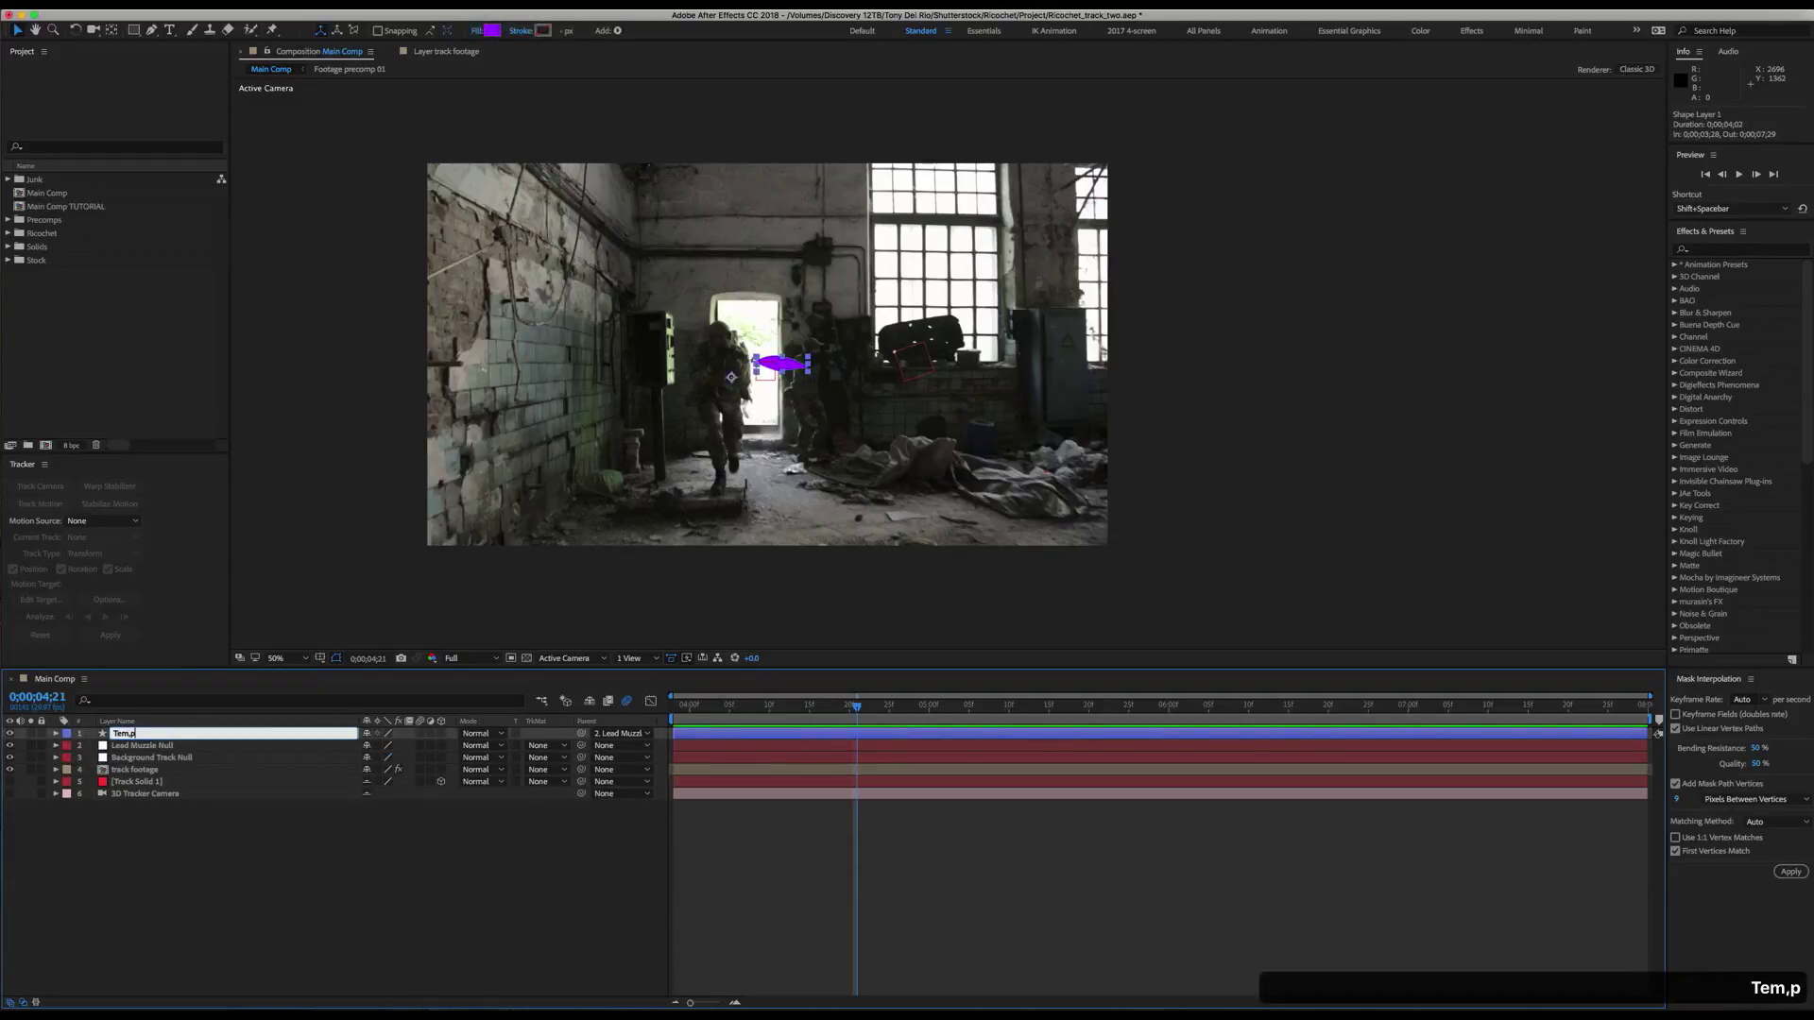
text(mp Muzzle Flai)
key(BackSpace)
text(re 01)
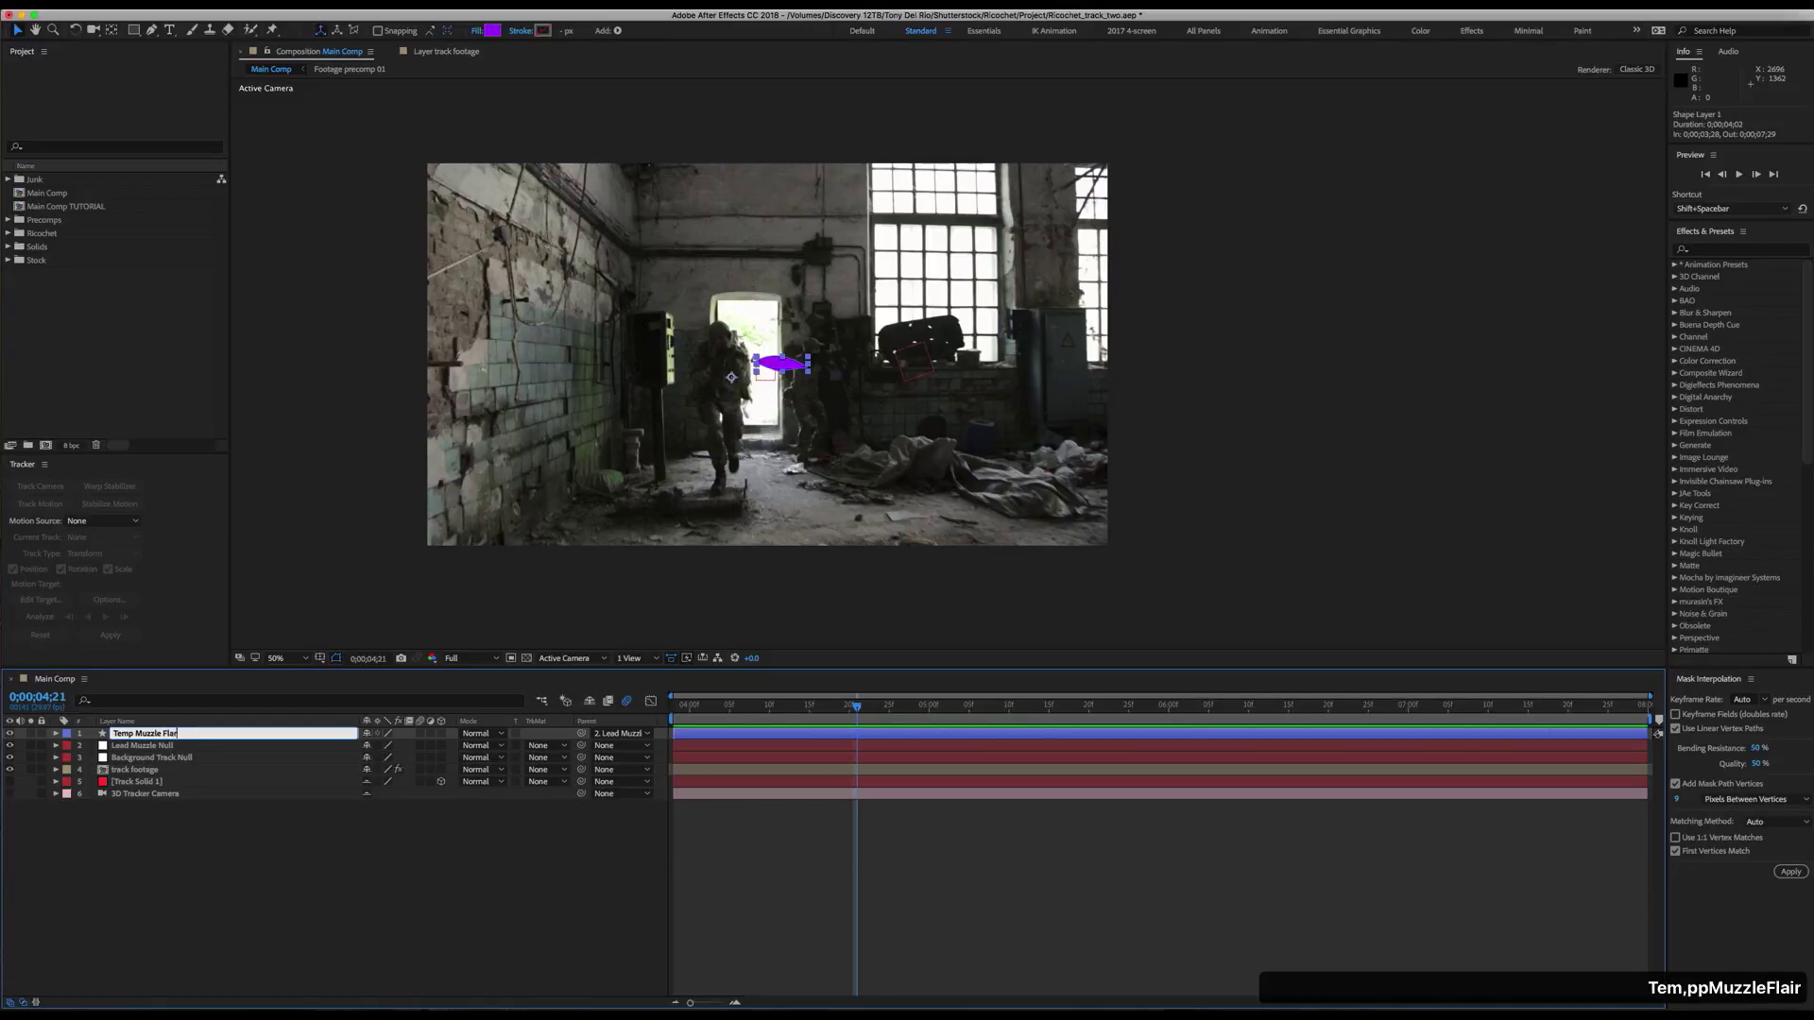
key(Return)
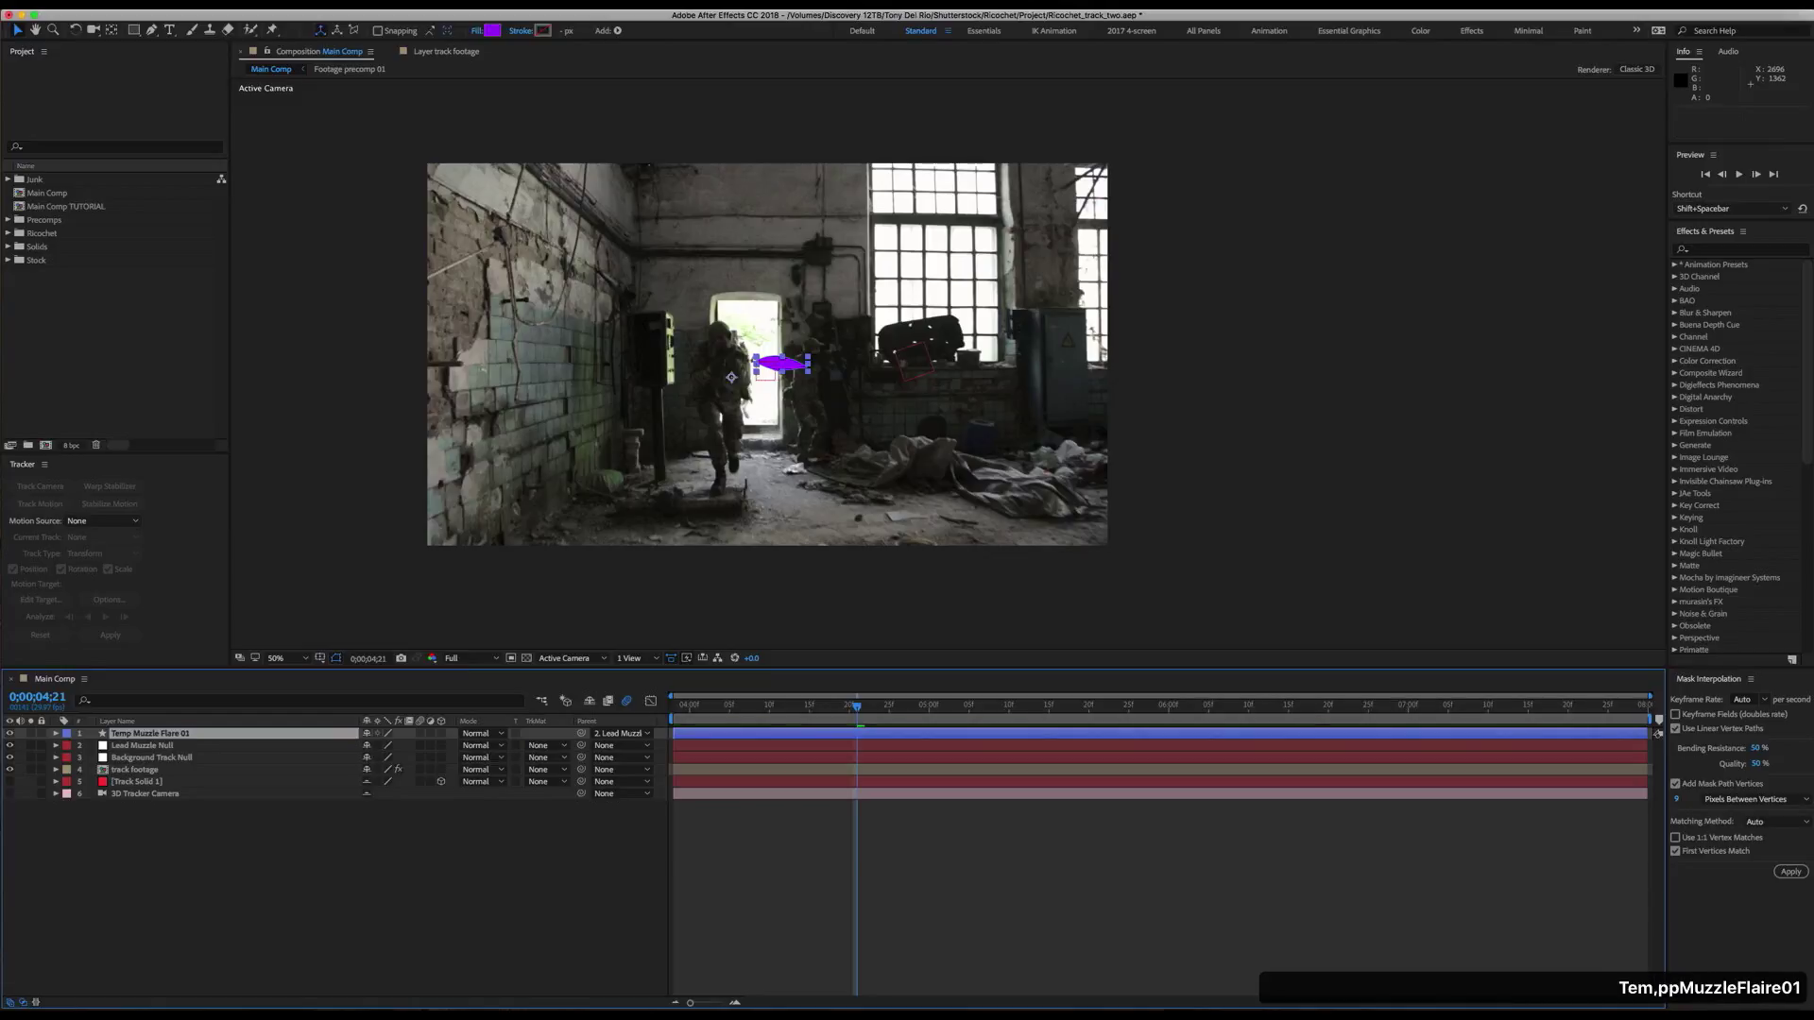
- Give the Temp Muzzle Flare 01 and Lead Muzzle Null layers a Yellow label
shift+click(161, 747)
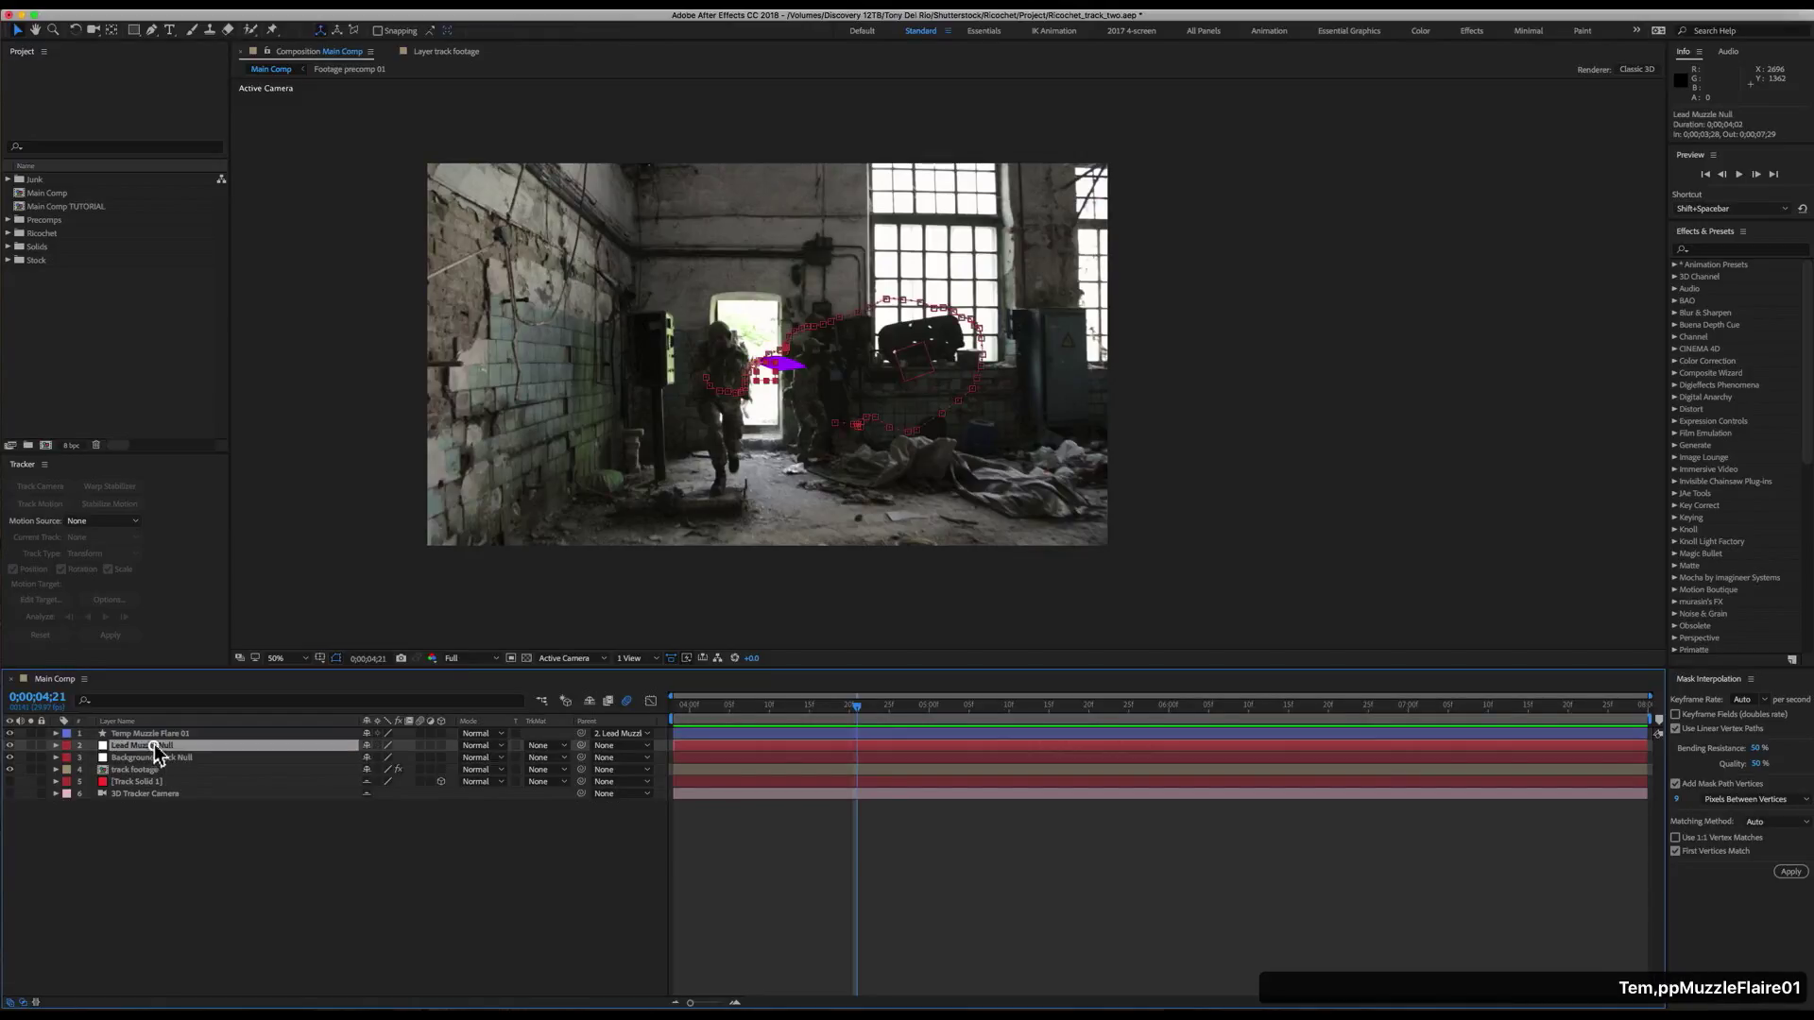
click(68, 734)
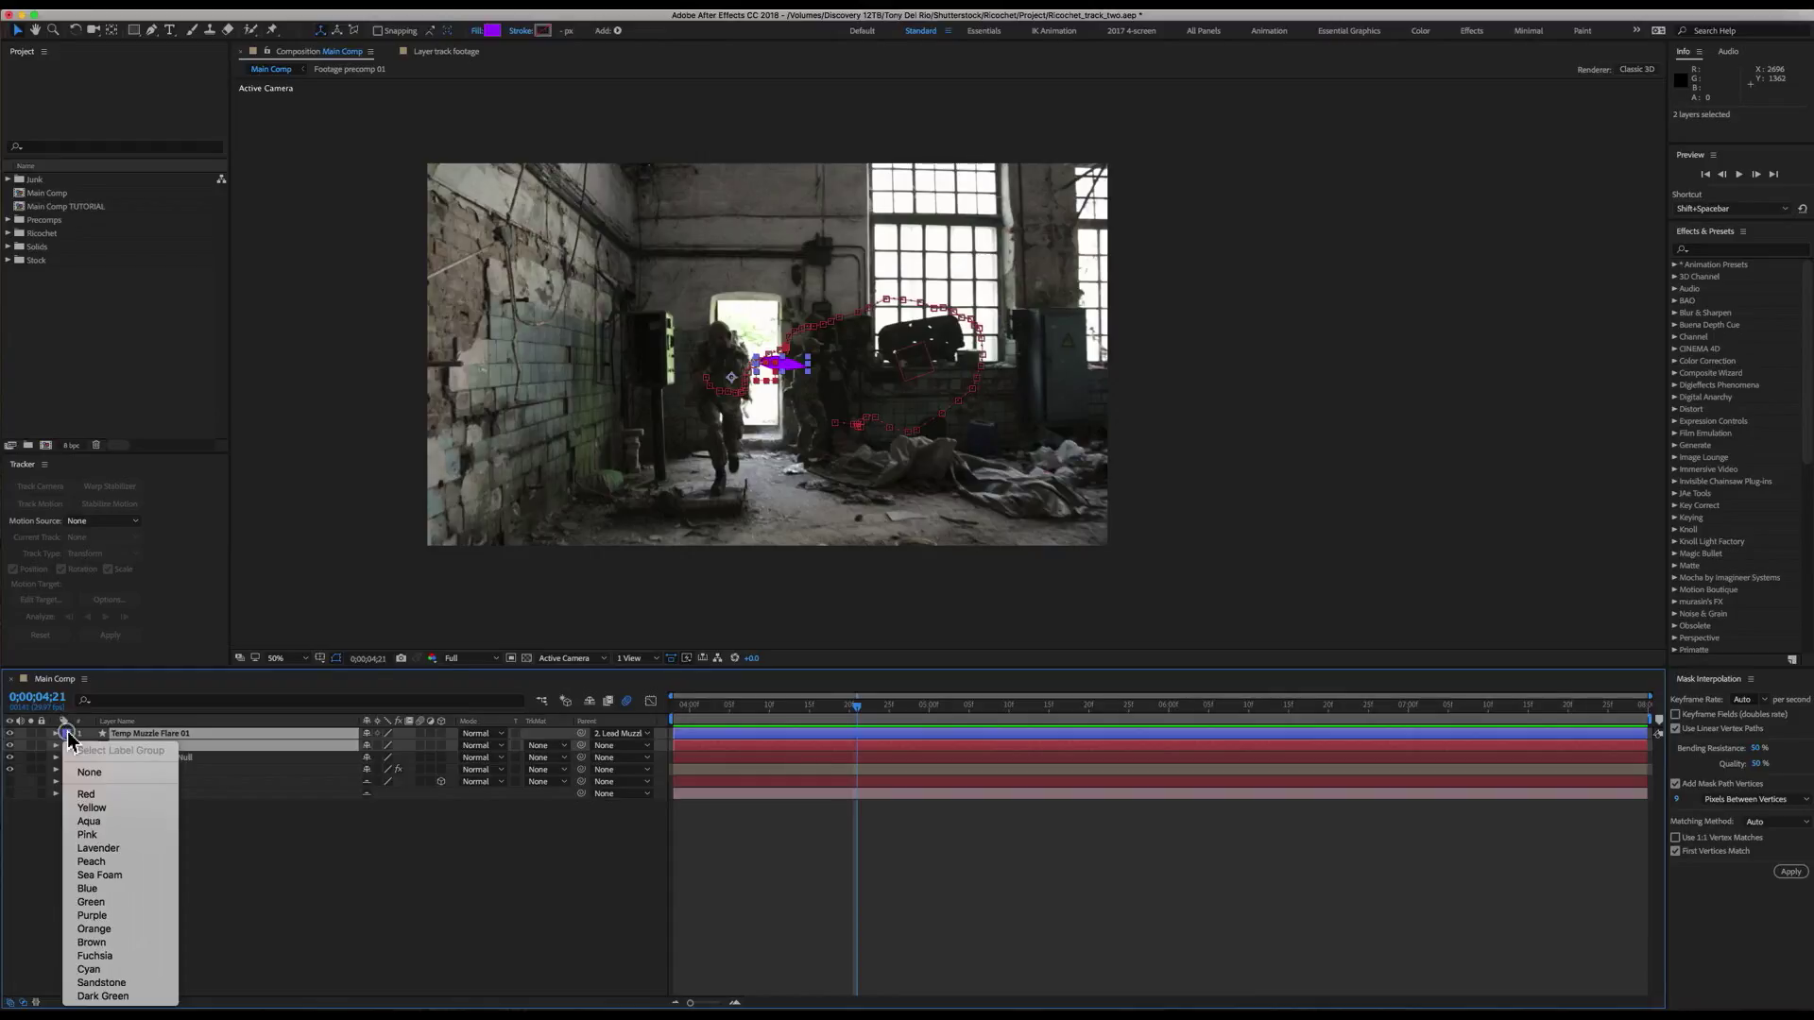
click(104, 809)
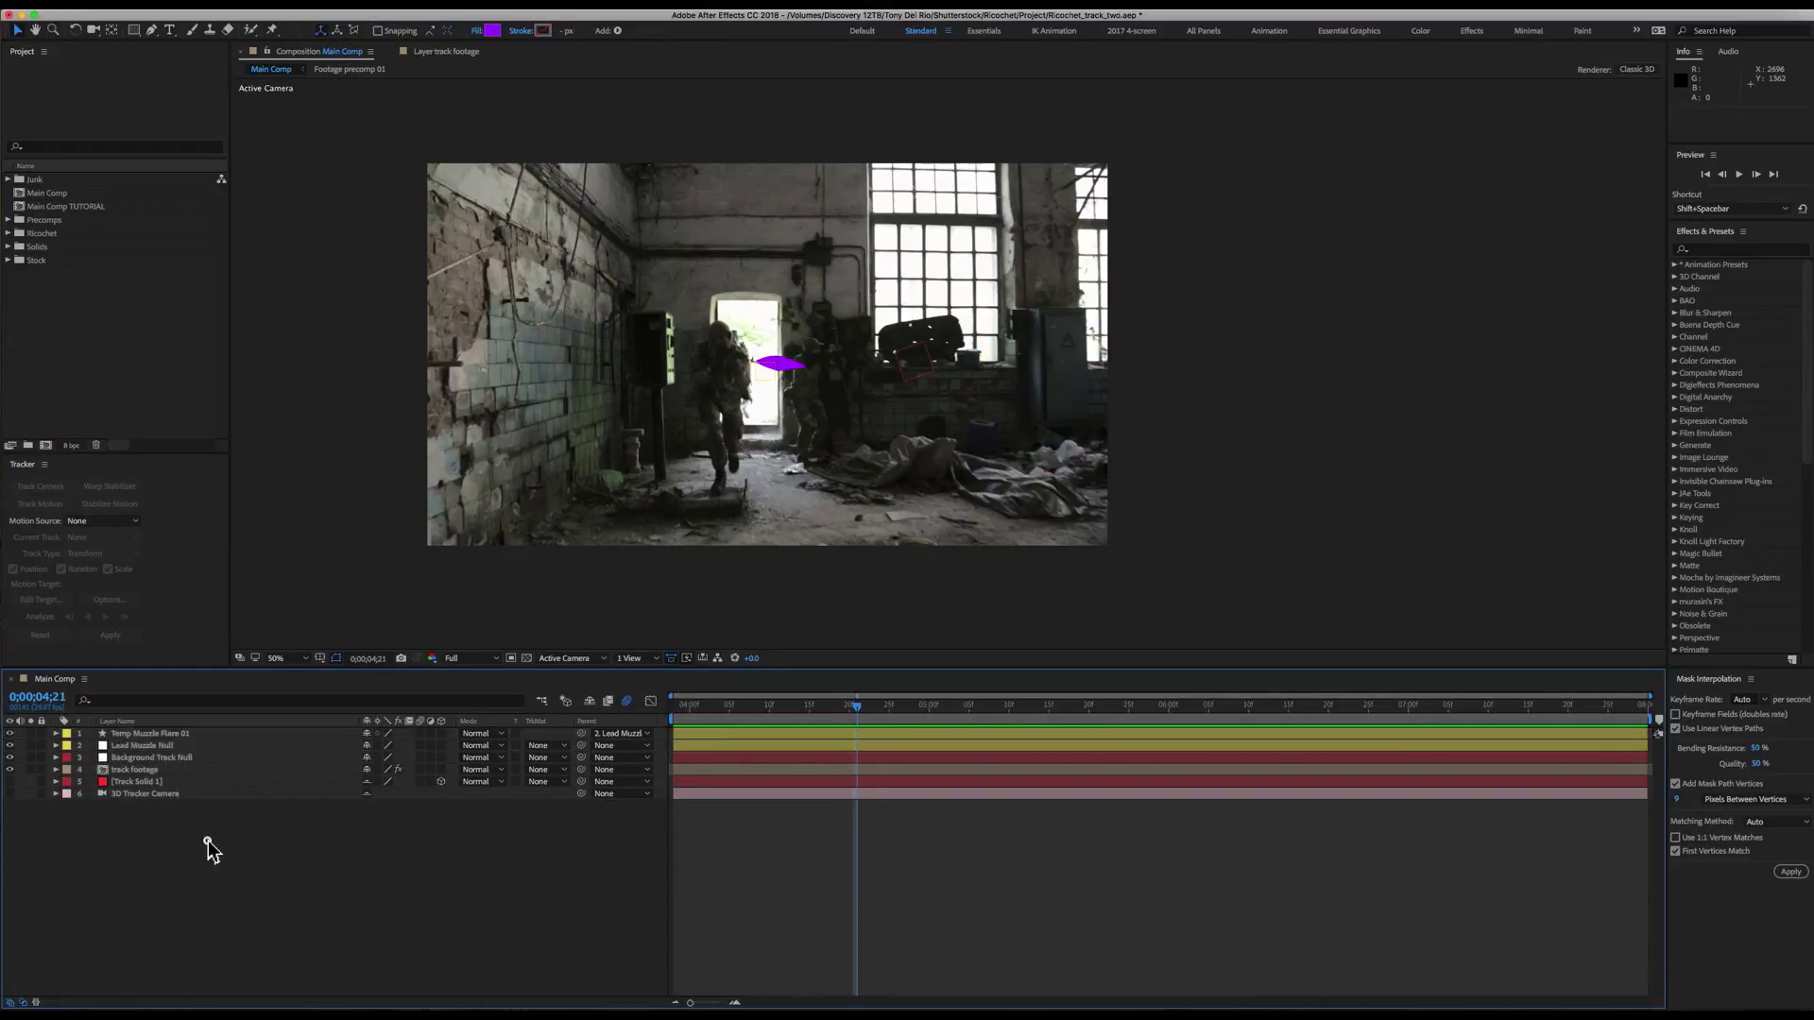
- Hide the Track Solid 1 and 3D Tracker Camera layers from the timeline and go to 0;00;04;00
click(208, 850)
key(Delete)
key(Home)
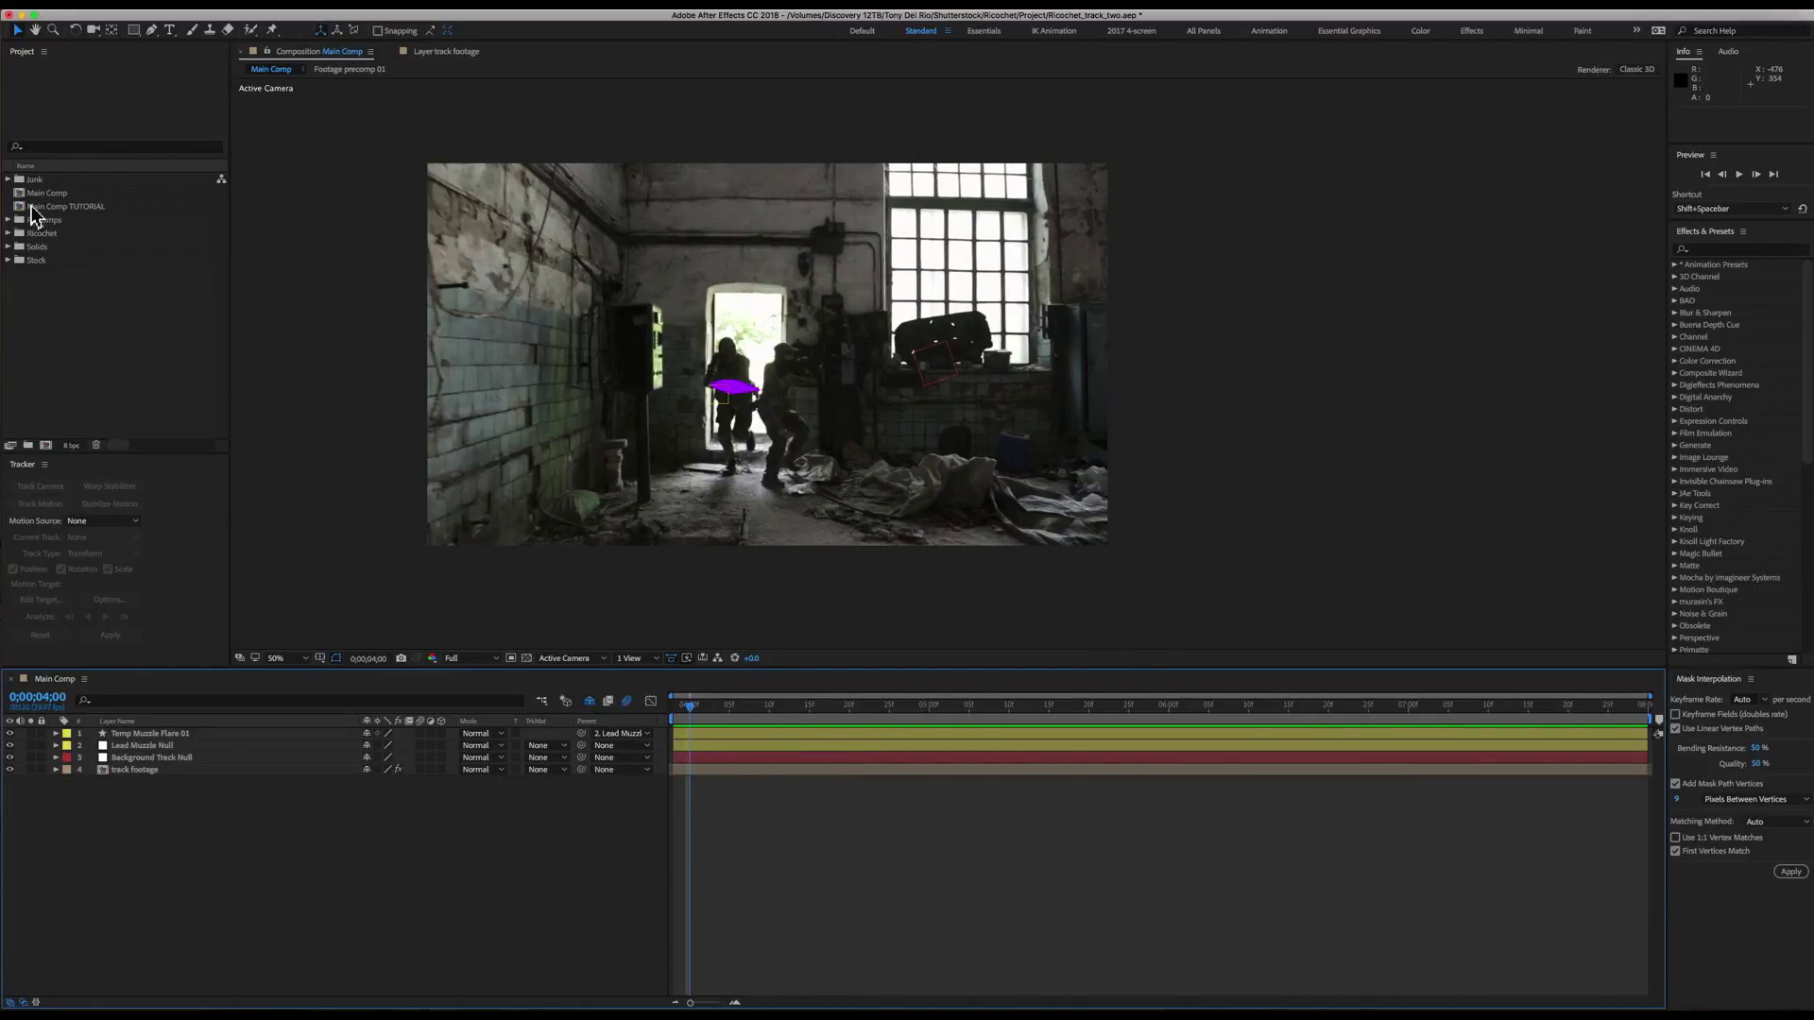
- Browse the Ricochet Shots and Smoke clips, select AK47 FRONT 01.mp4, and scrub Main Comp to 0;00;05;22 to compare the gun's angle
click(8, 233)
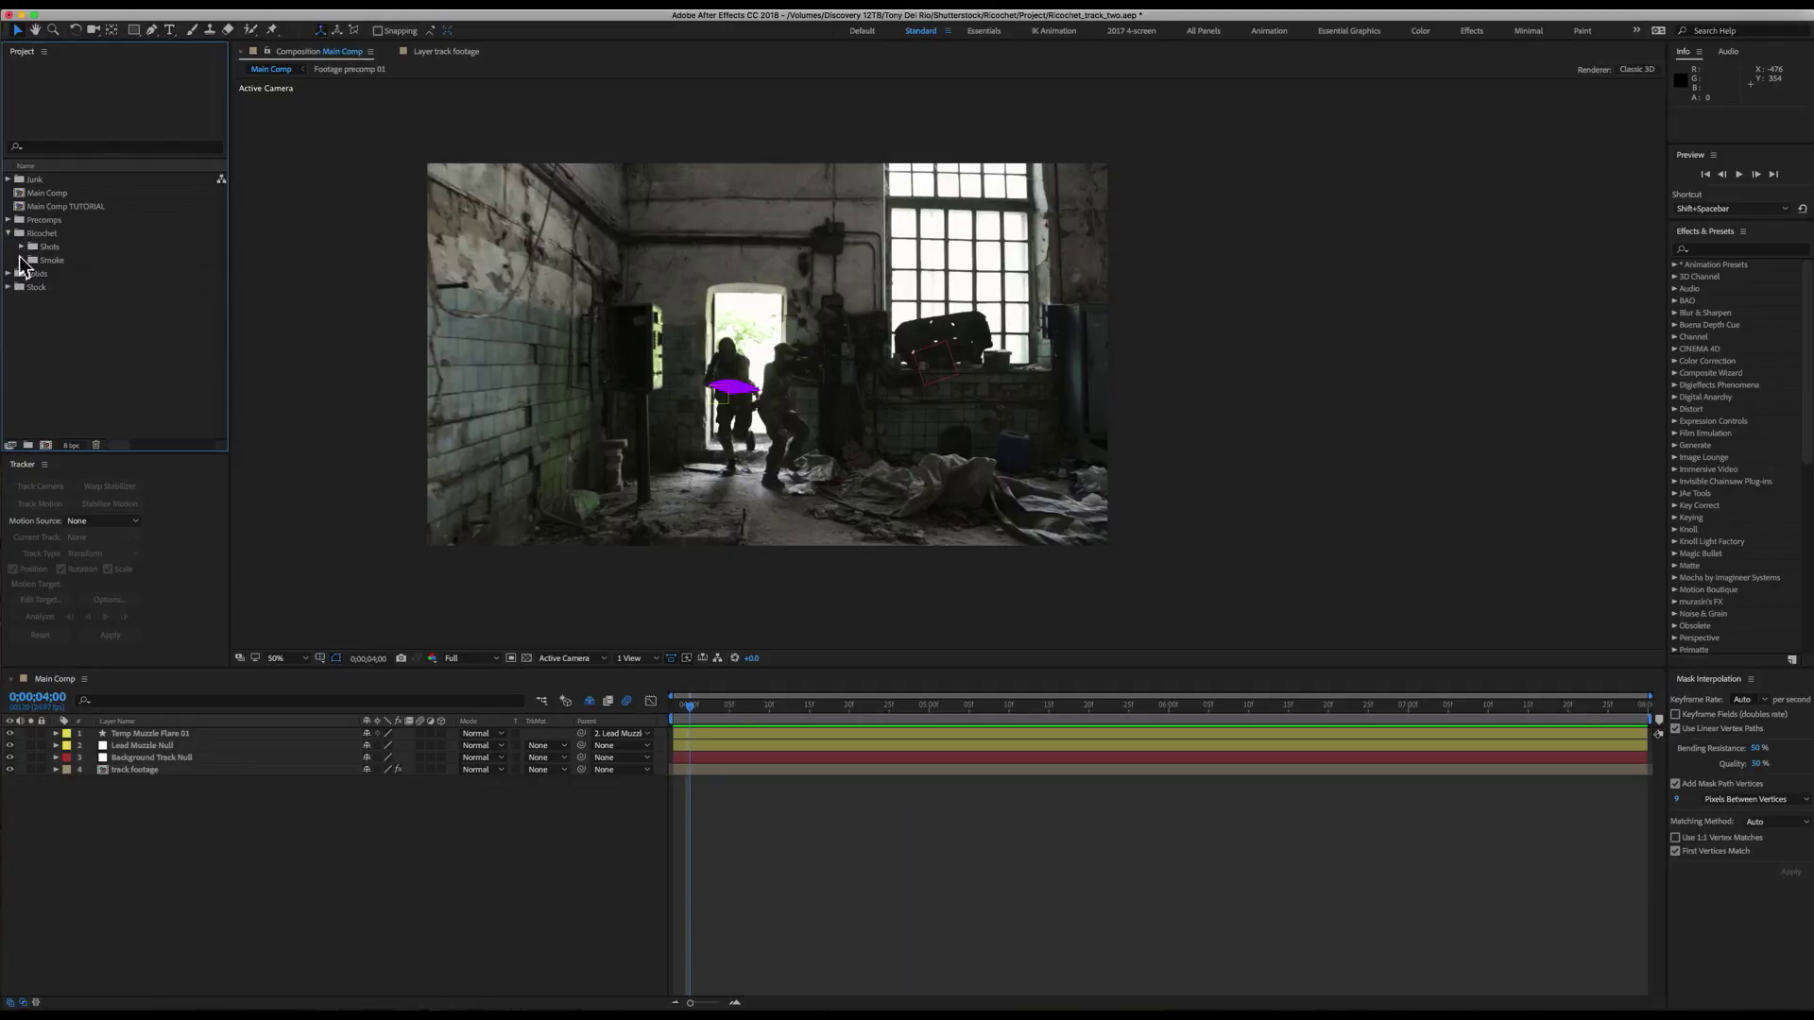
click(21, 248)
click(22, 355)
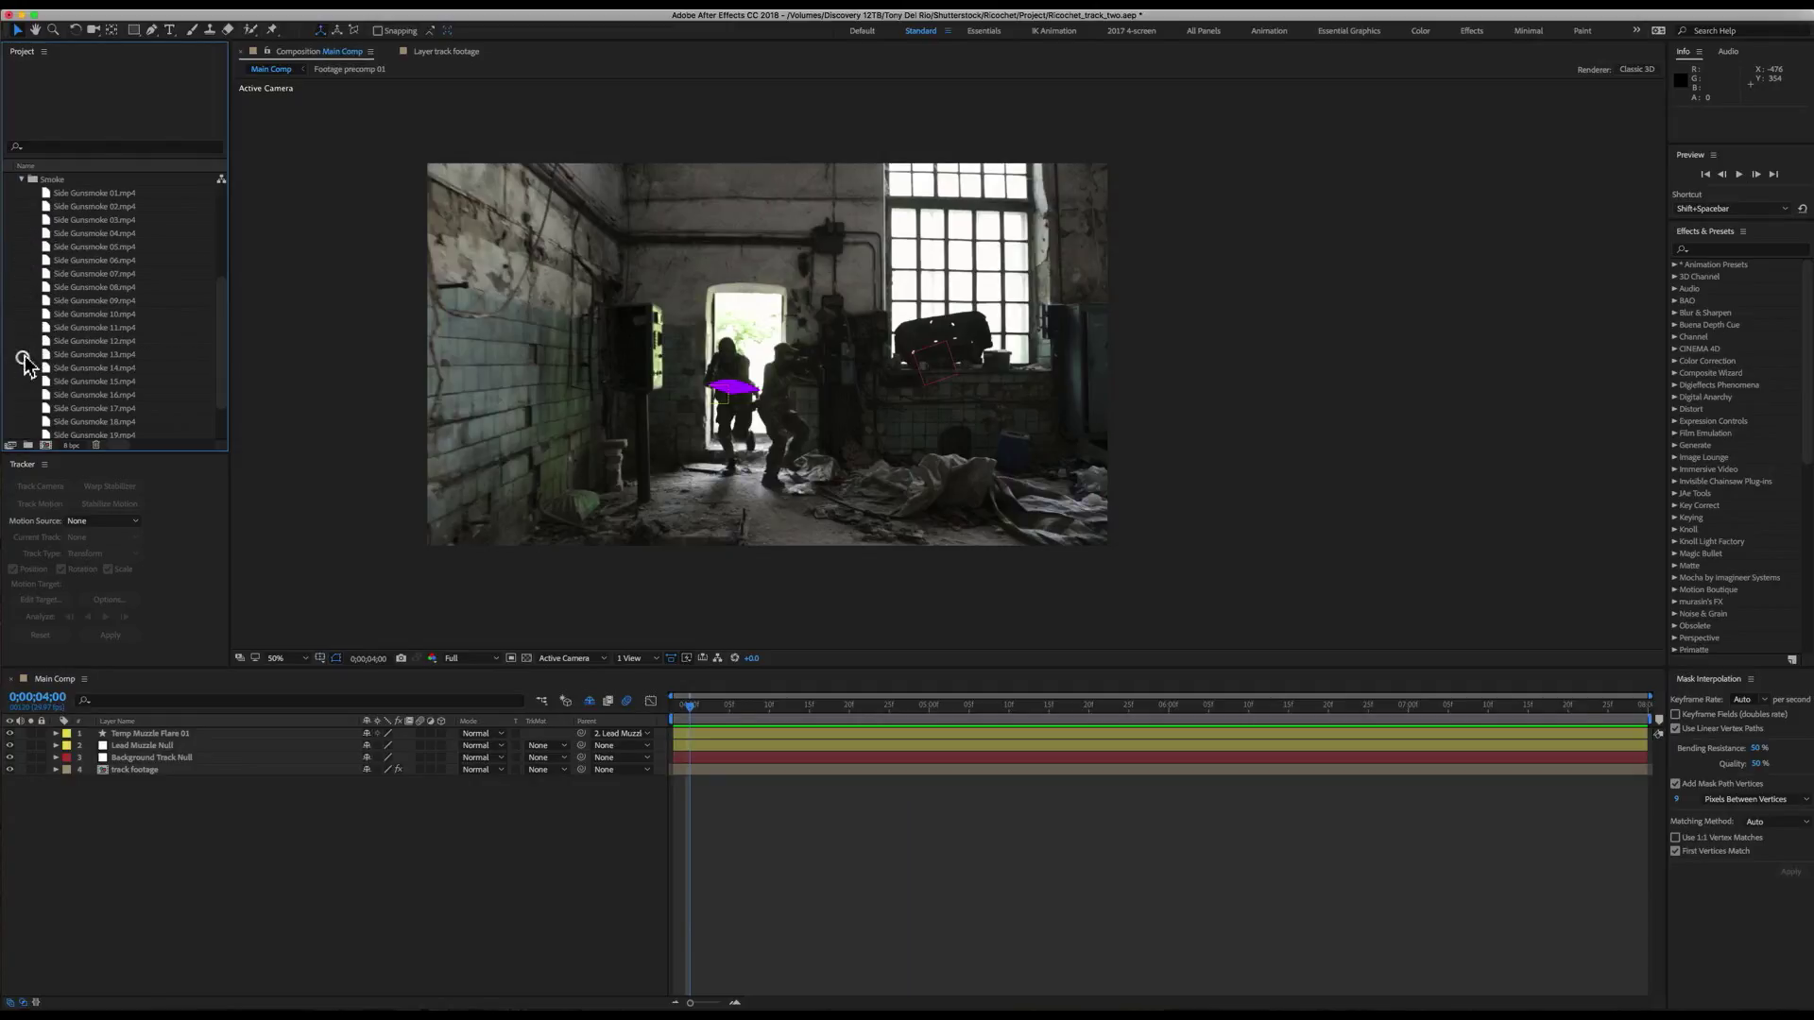
scroll(117, 308, up, 4)
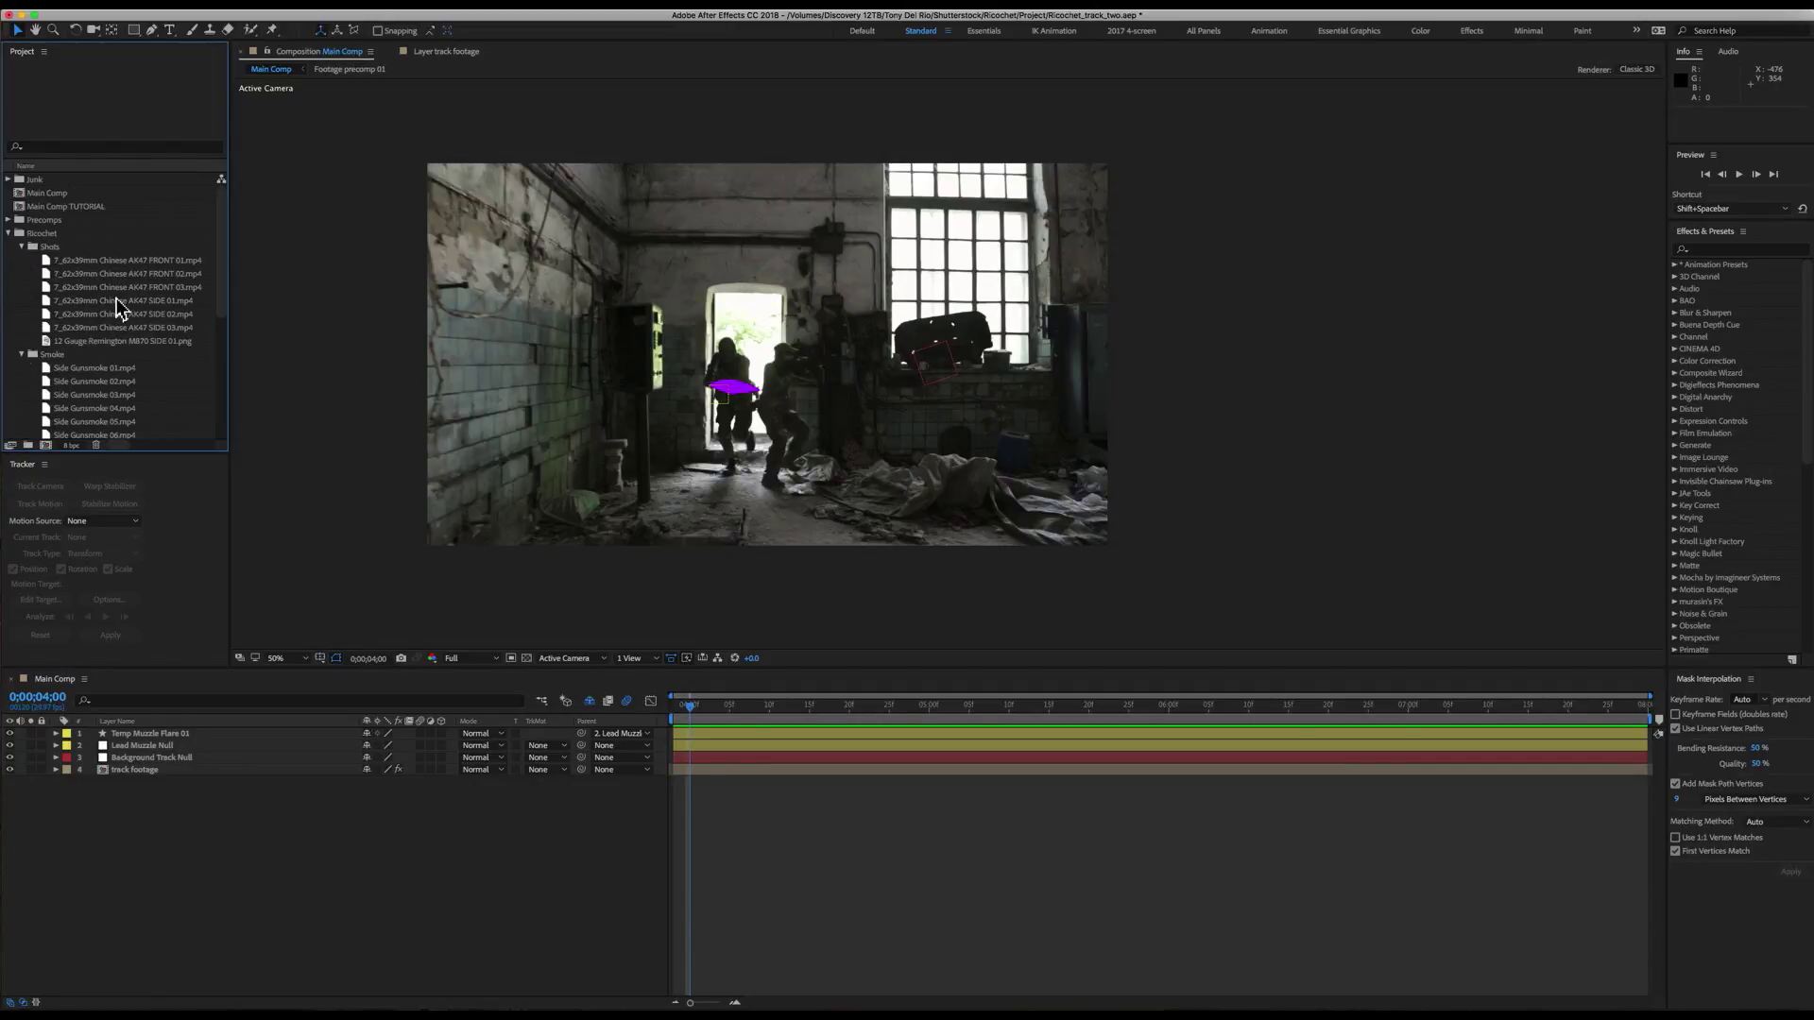
click(71, 262)
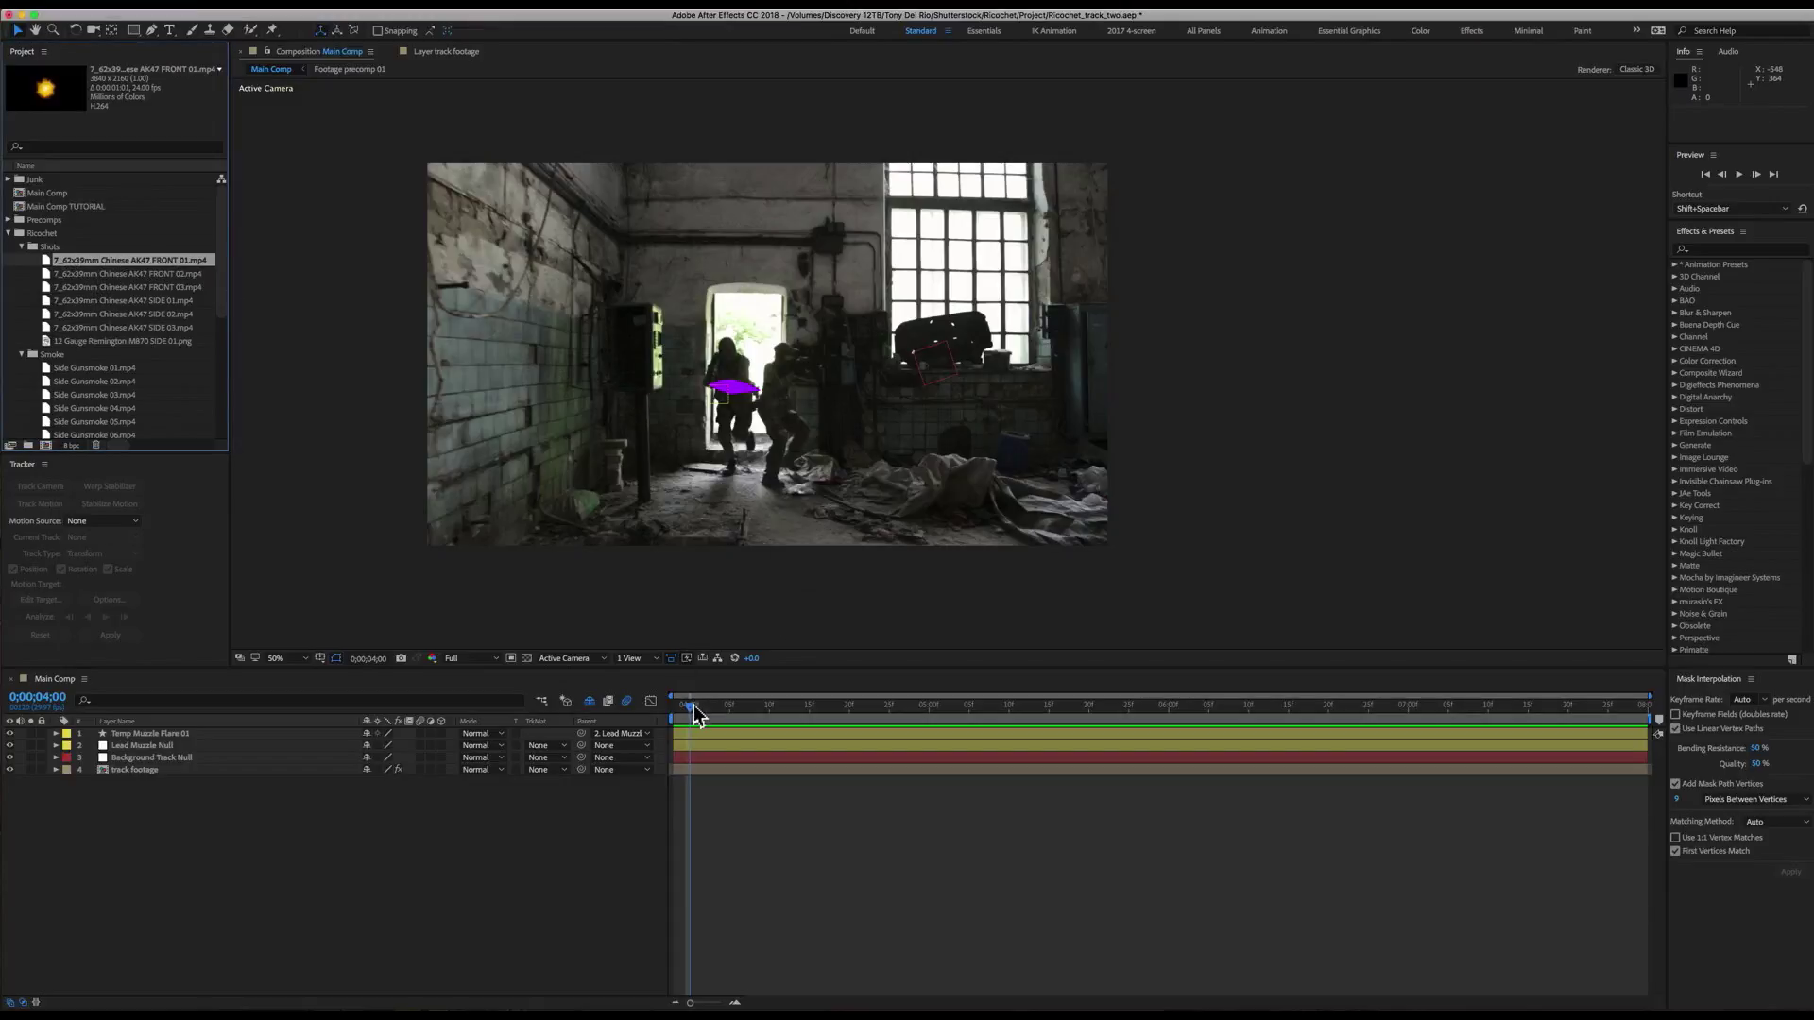
drag(690, 708, 1101, 710)
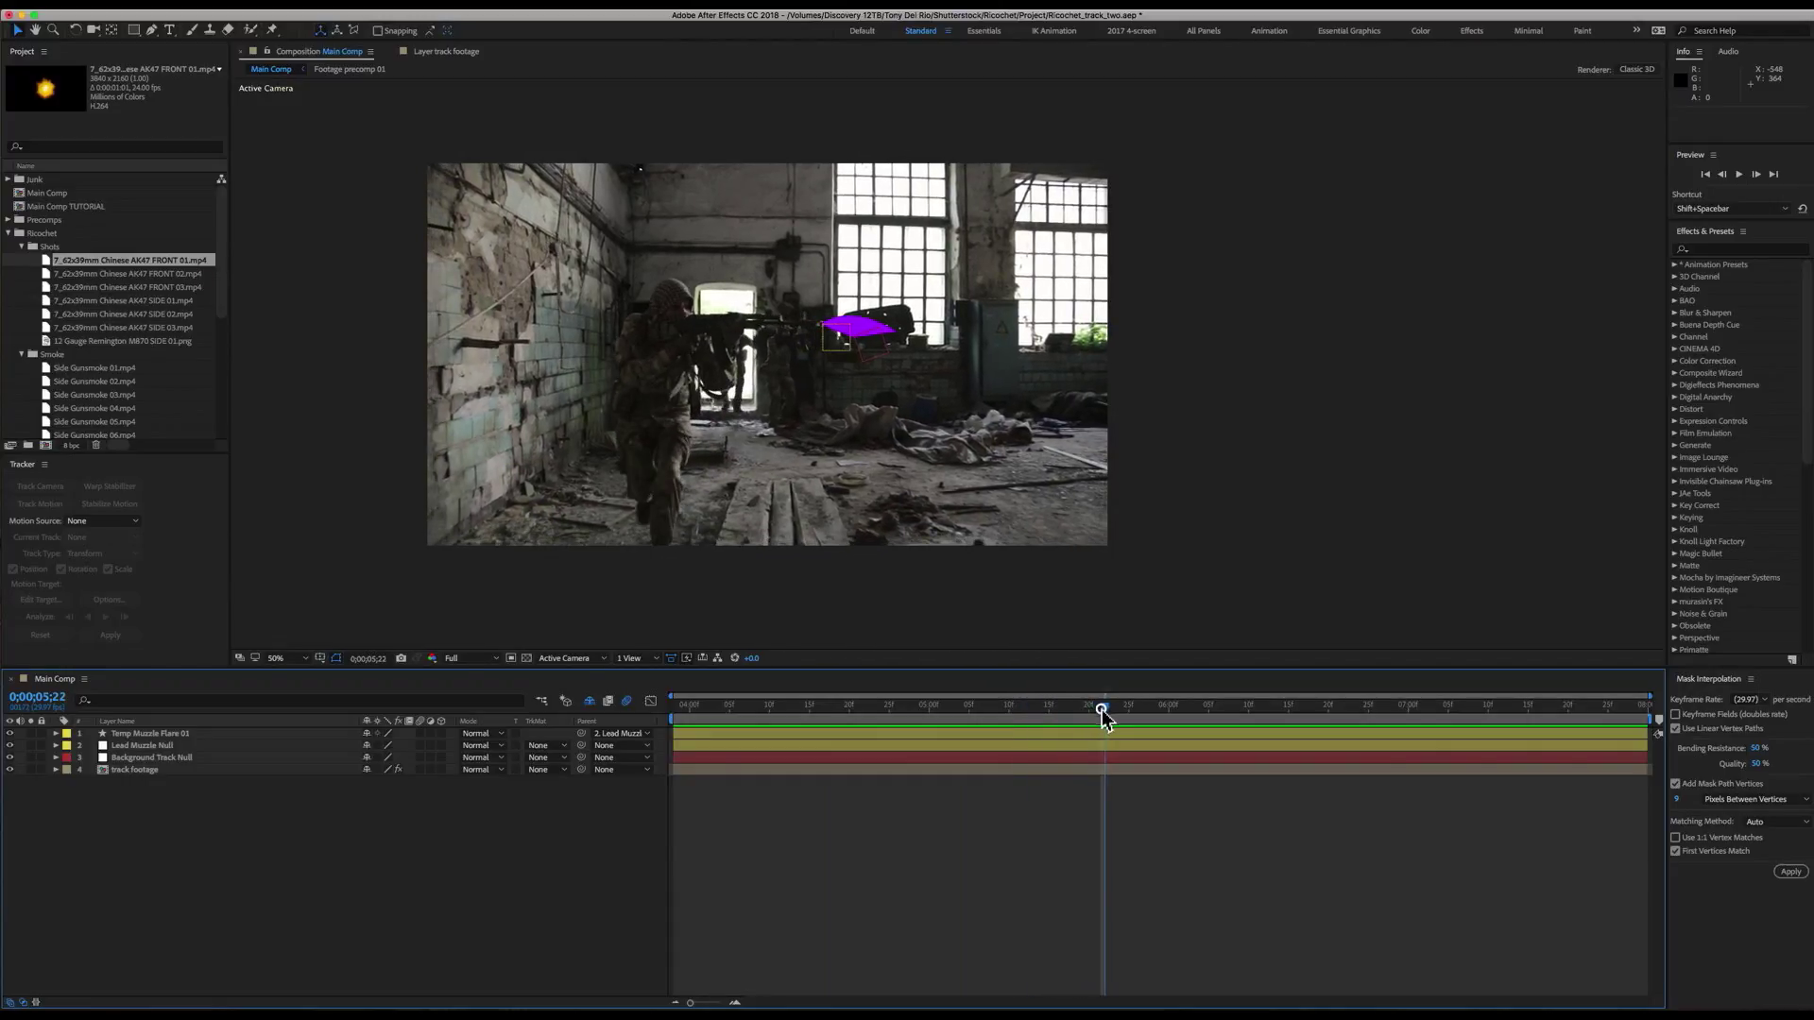
- Open the 7_62x39mm Chinese AK47 SIDE 01.mp4 clip and play it to inspect the muzzle flash
click(51, 301)
double_click(49, 302)
key(space)
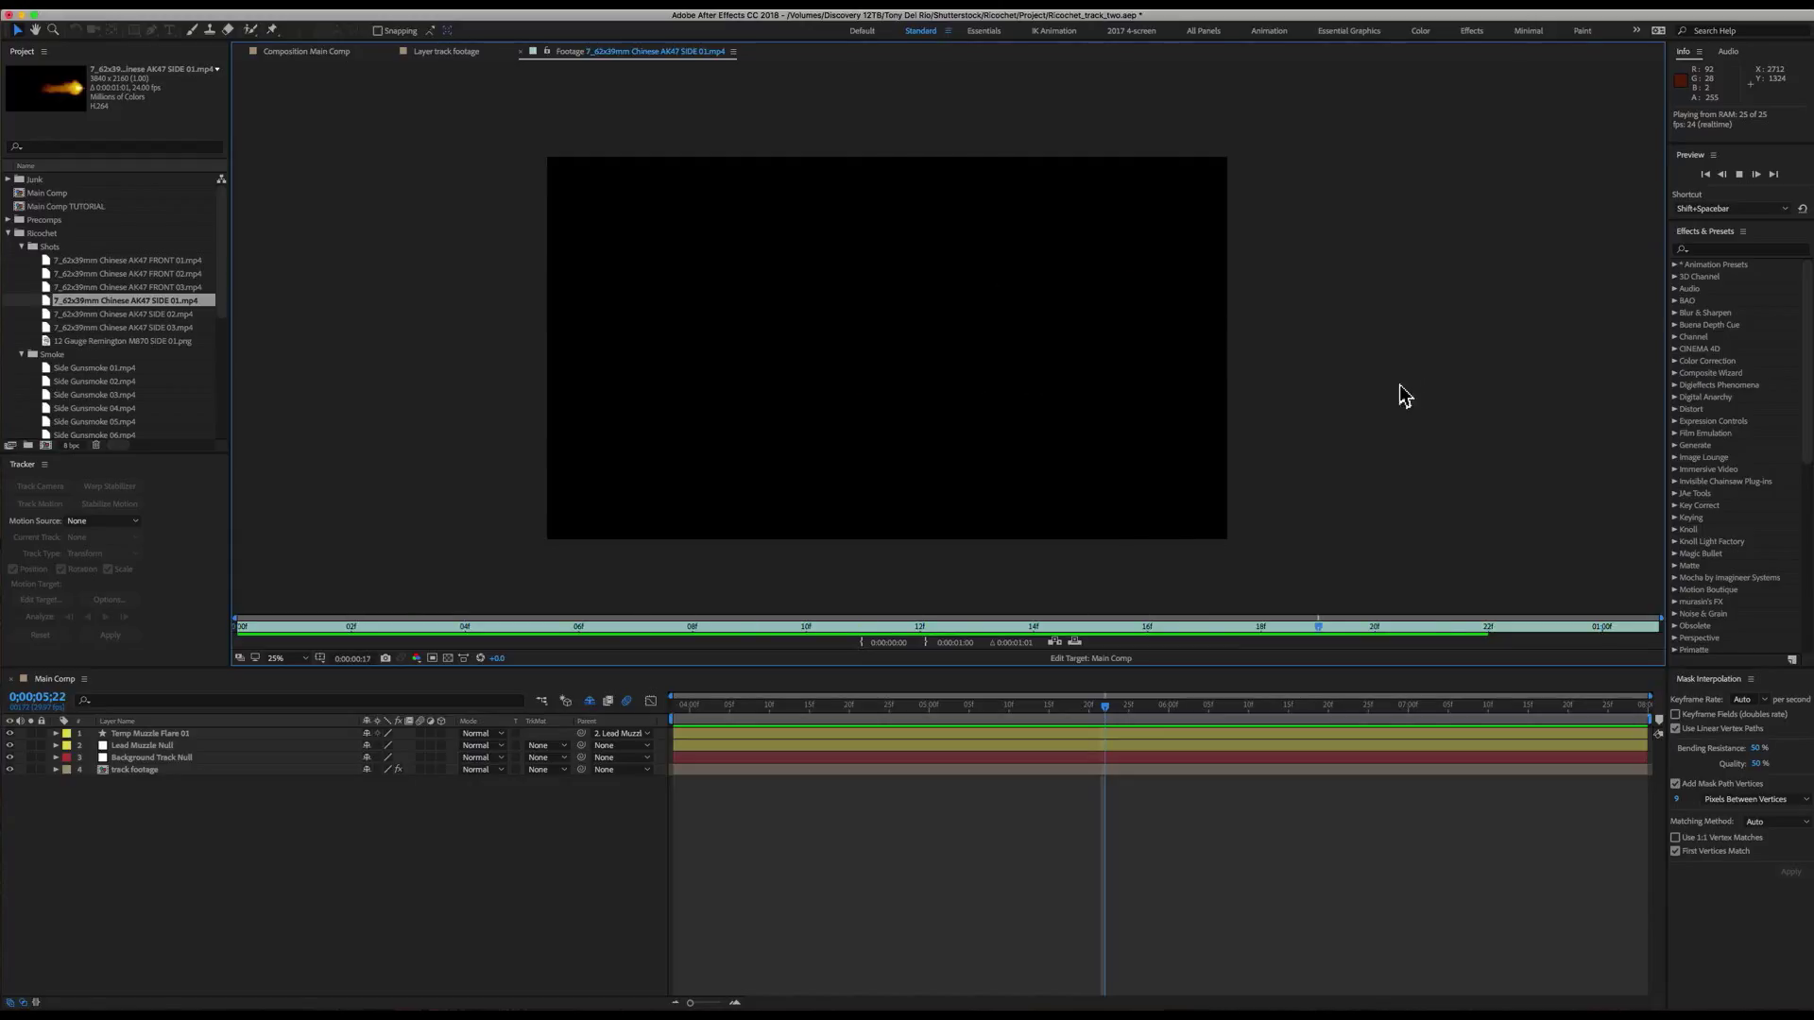
key(space)
- Open the 7_62x39mm Chinese AK47 SIDE 03 precomp and play its staggered muzzle-flash clips from the start
click(9, 234)
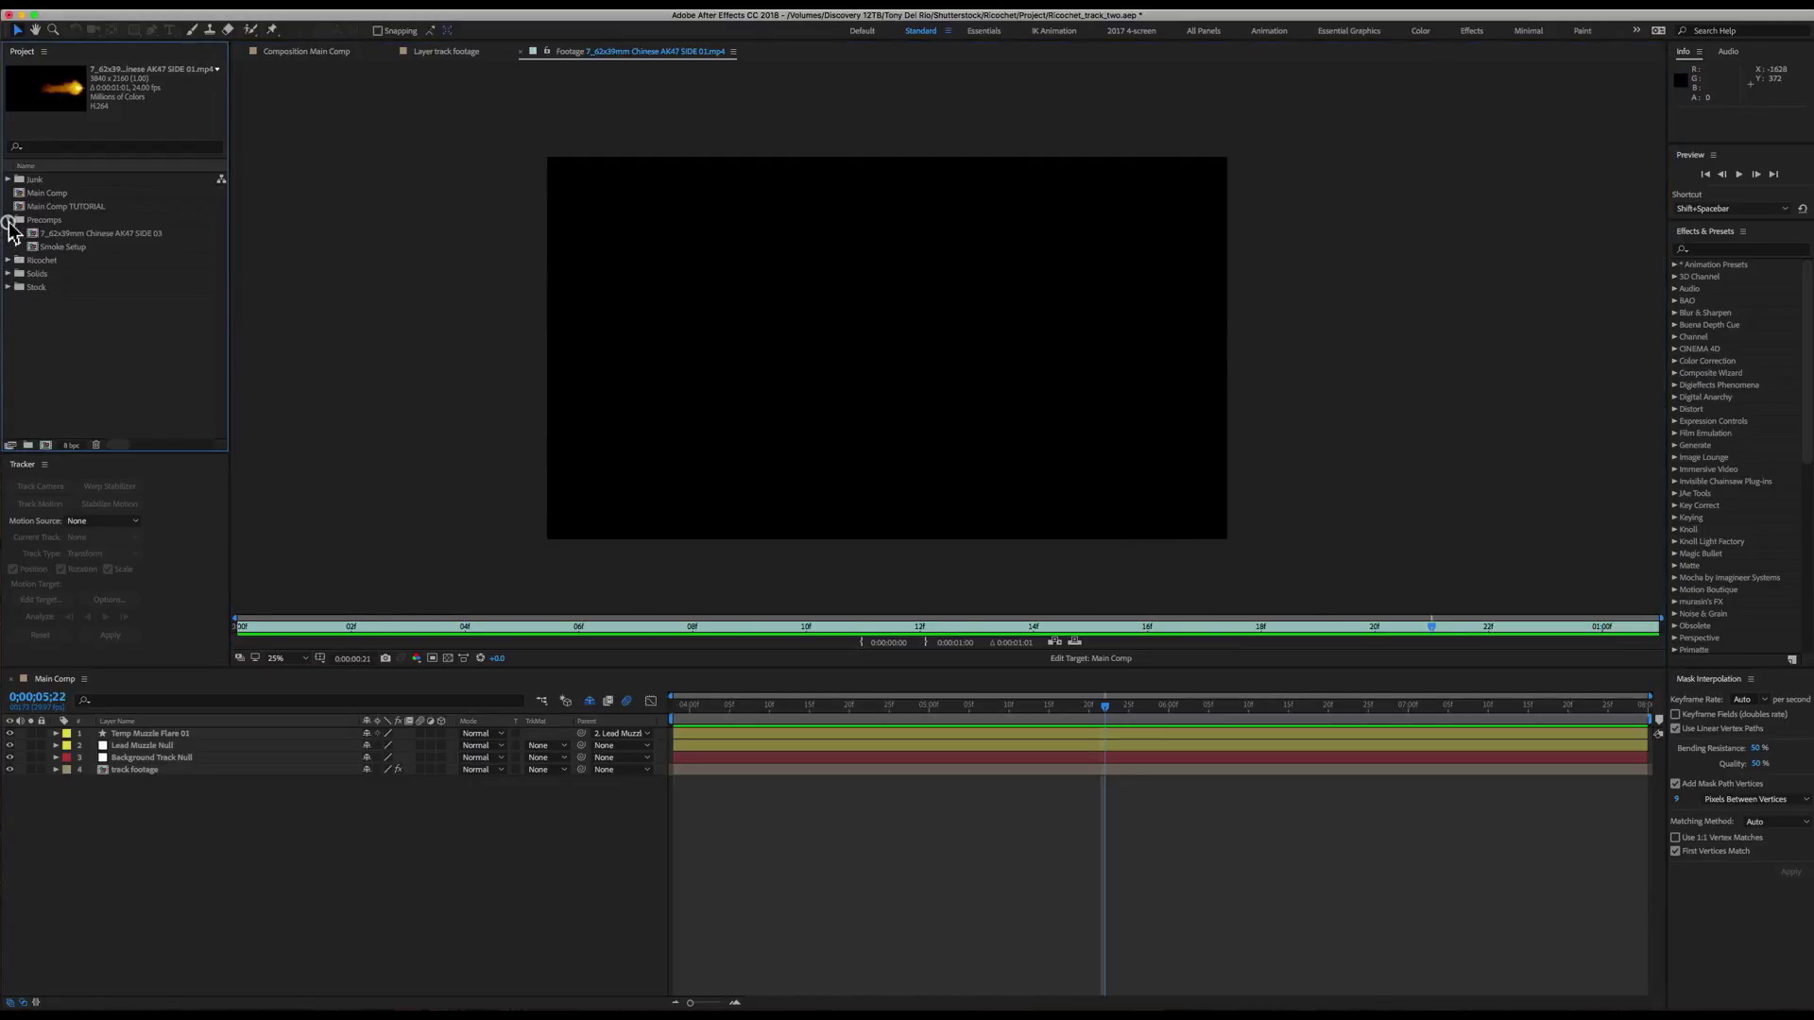
double_click(31, 235)
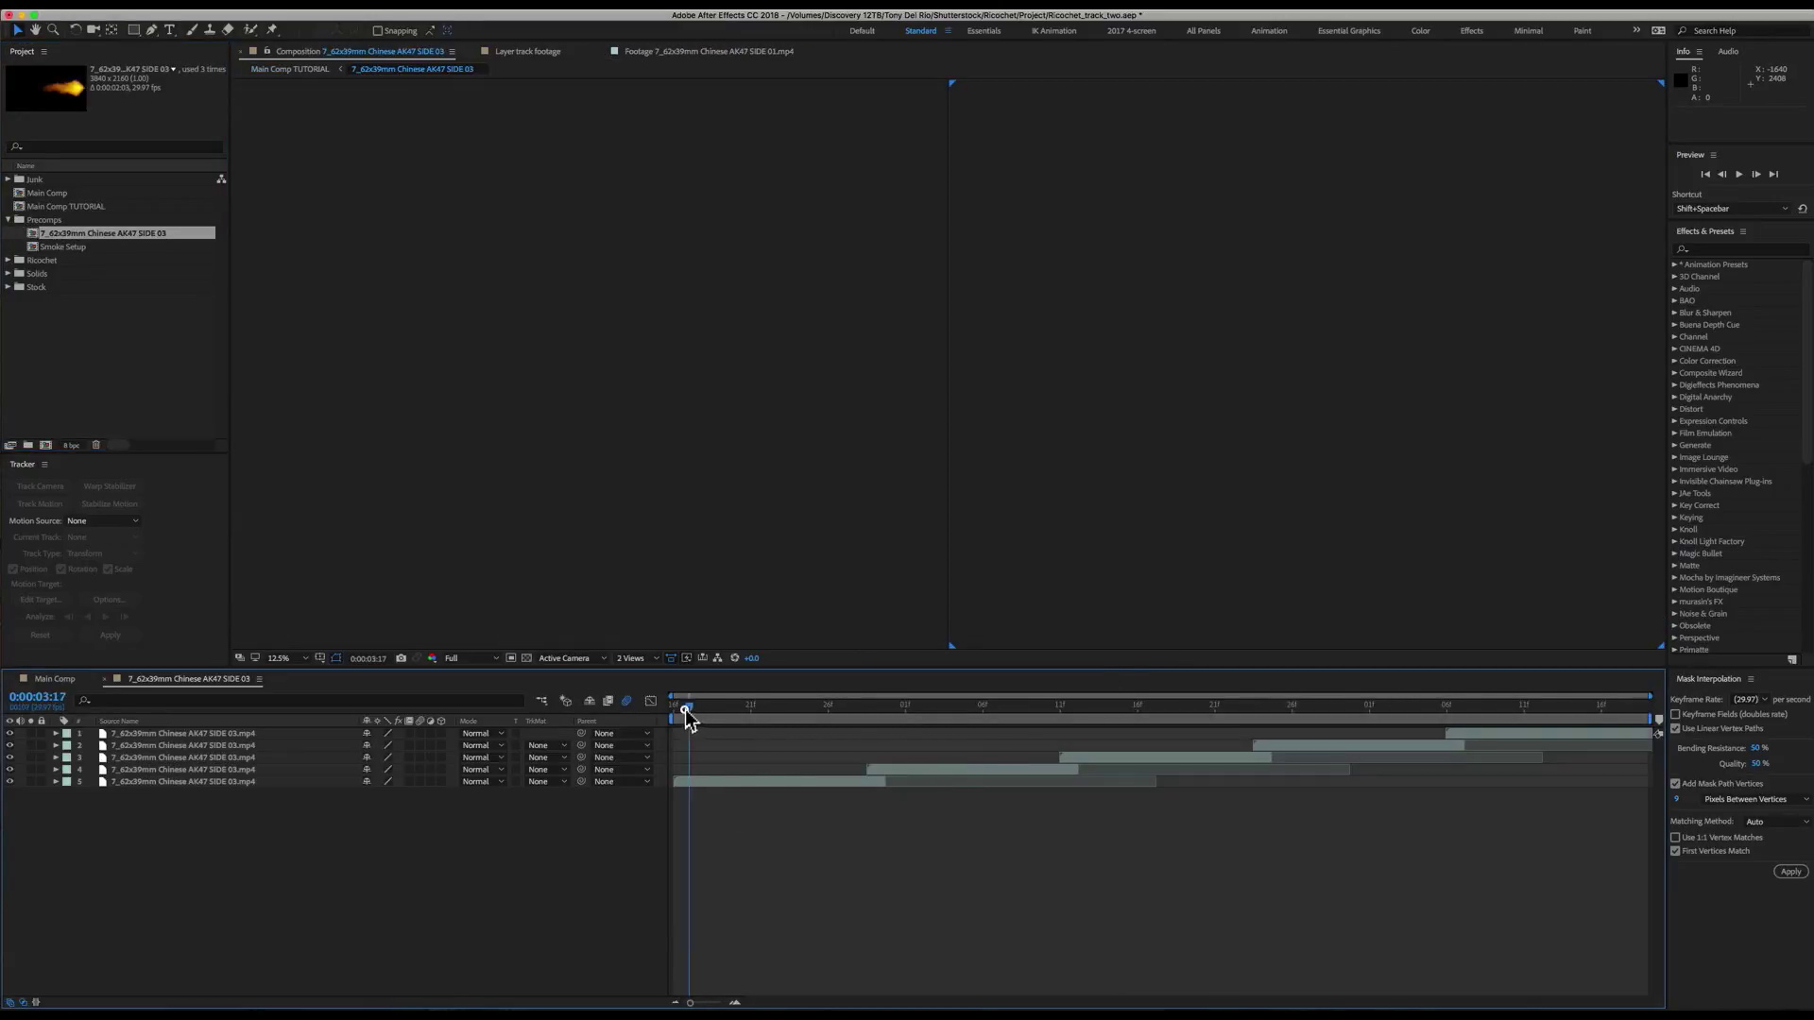
drag(687, 720, 674, 720)
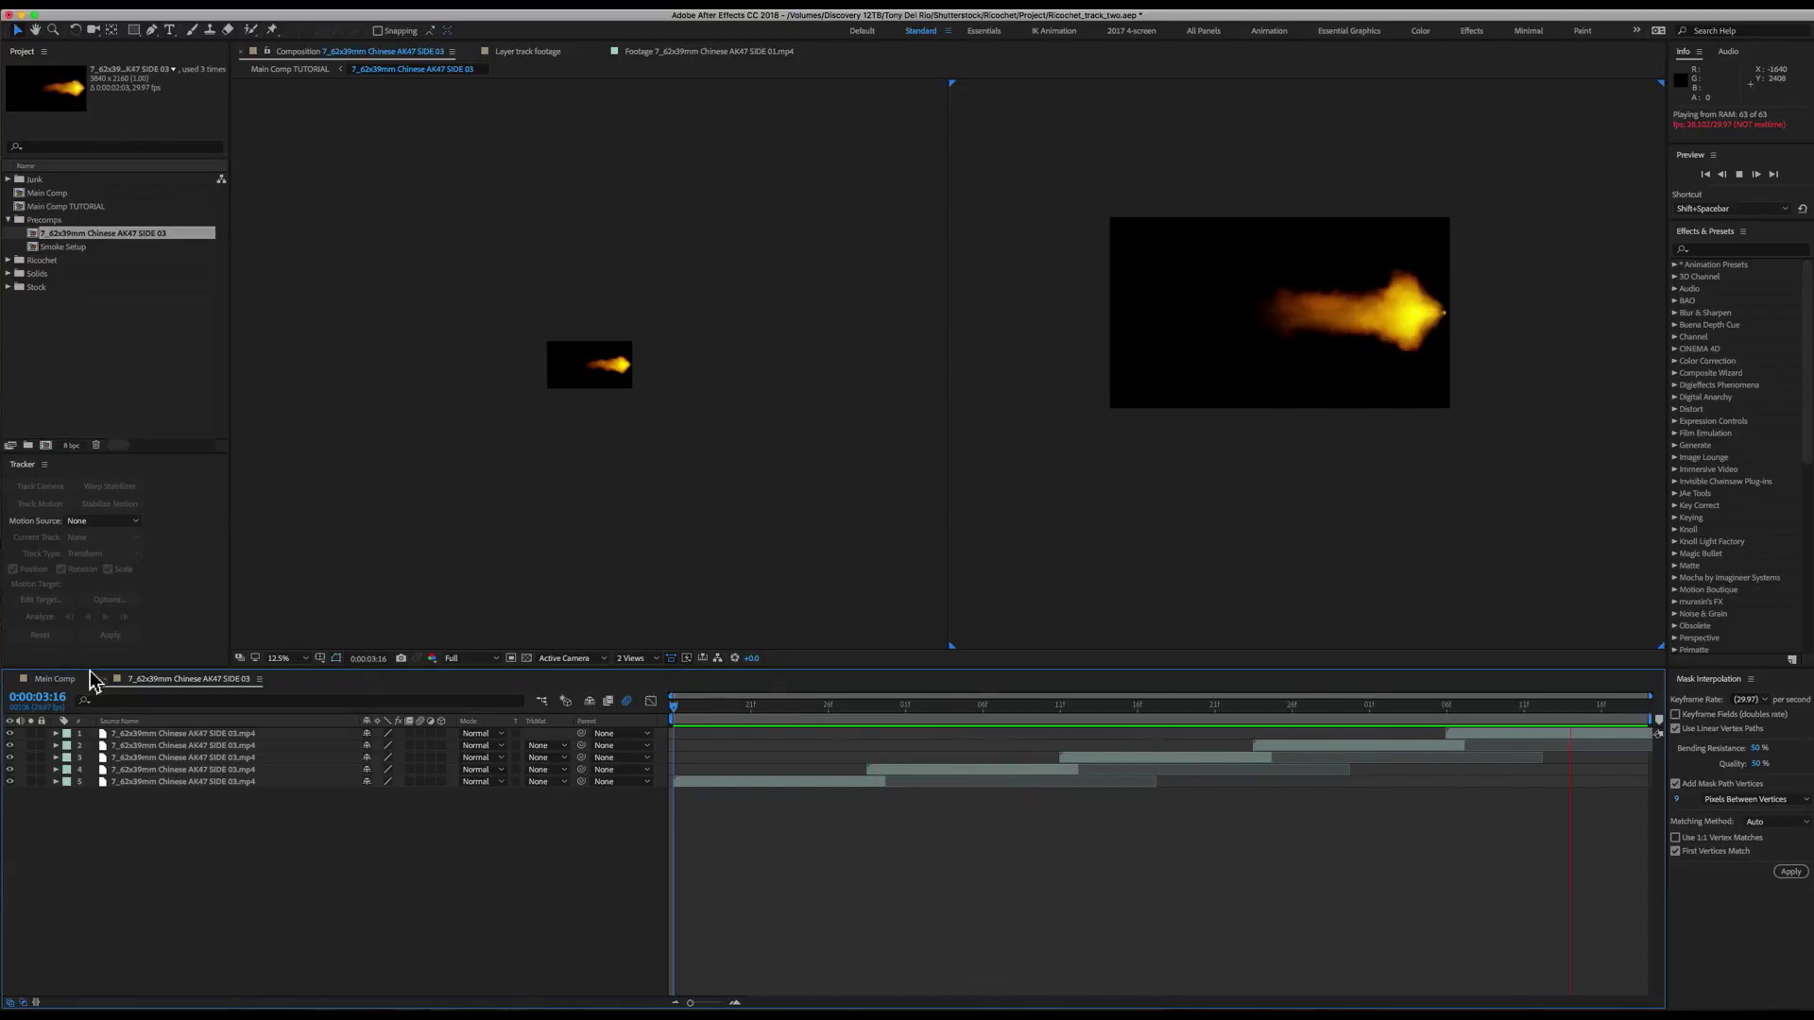
- Return to Main Comp and add the 7_62x39mm Chinese AK47 SIDE 03 precomp as the uppermost layer
click(54, 678)
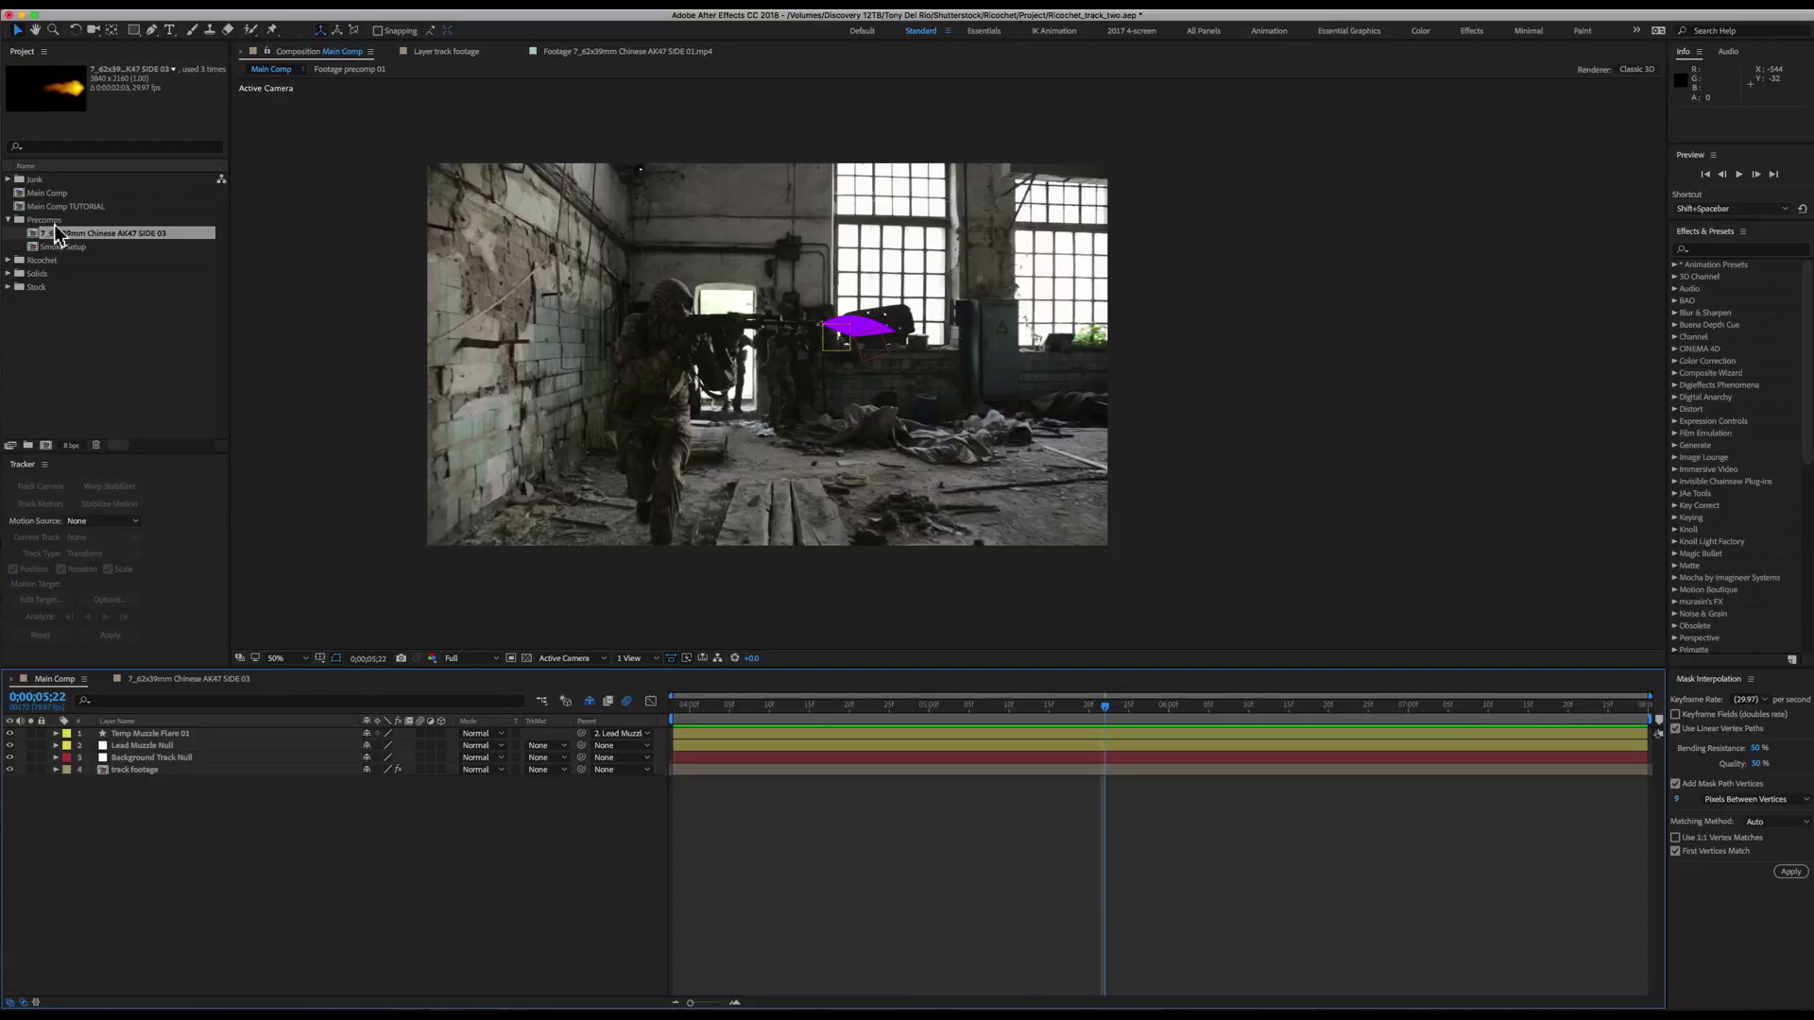
drag(35, 241, 193, 743)
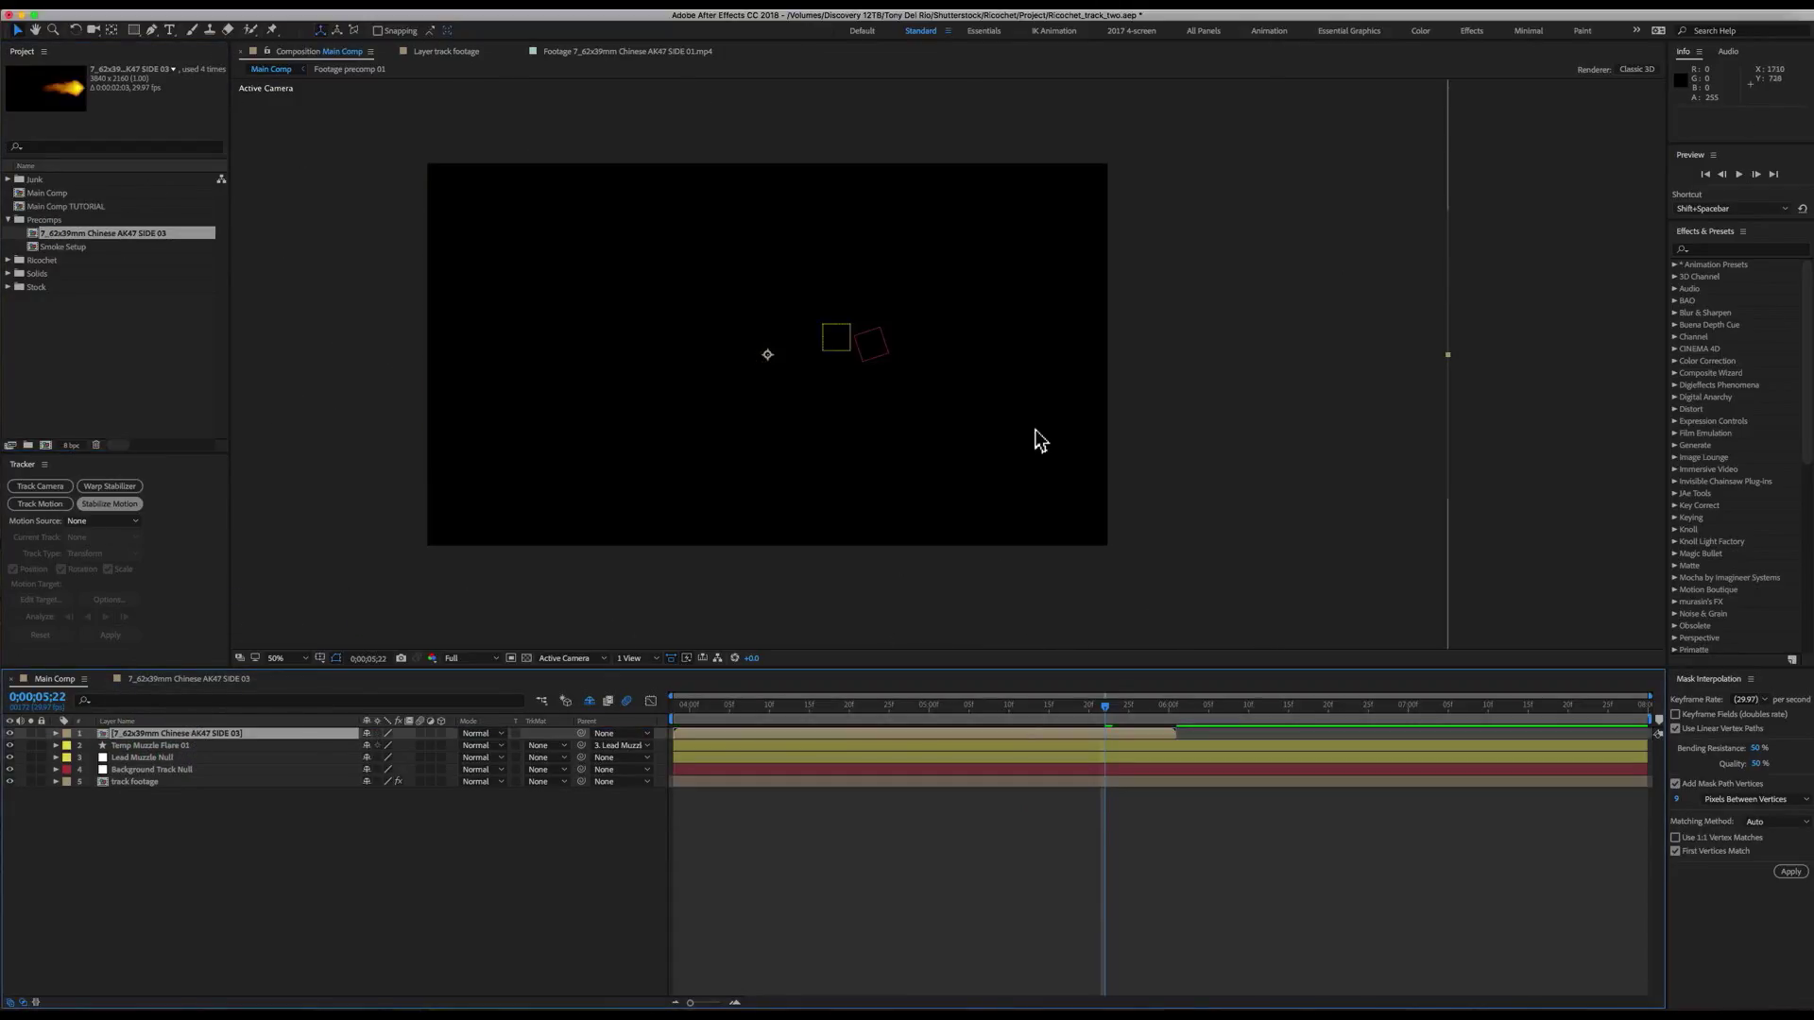
key(comma)
key(comma)
key(comma)
key(comma)
key(period)
key(period)
- Set the Scale of the AK47 SIDE 03 layer to 30%
key(s)
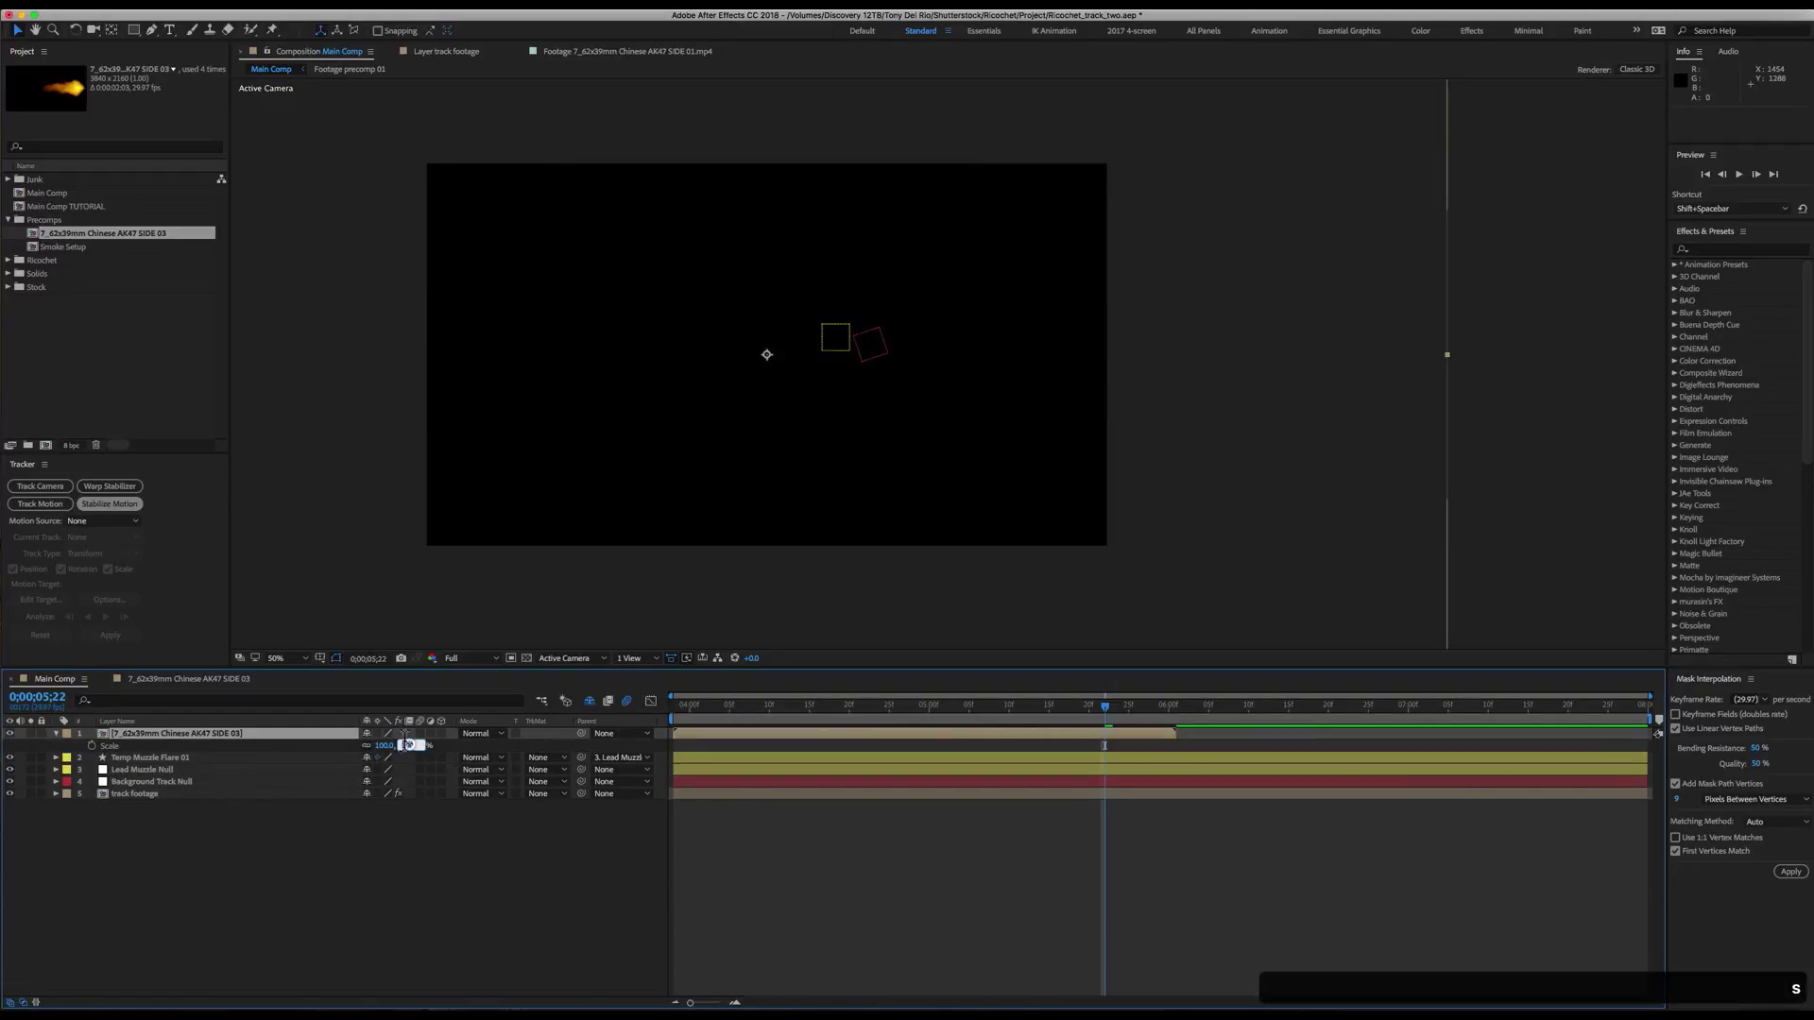
text(30)
key(Return)
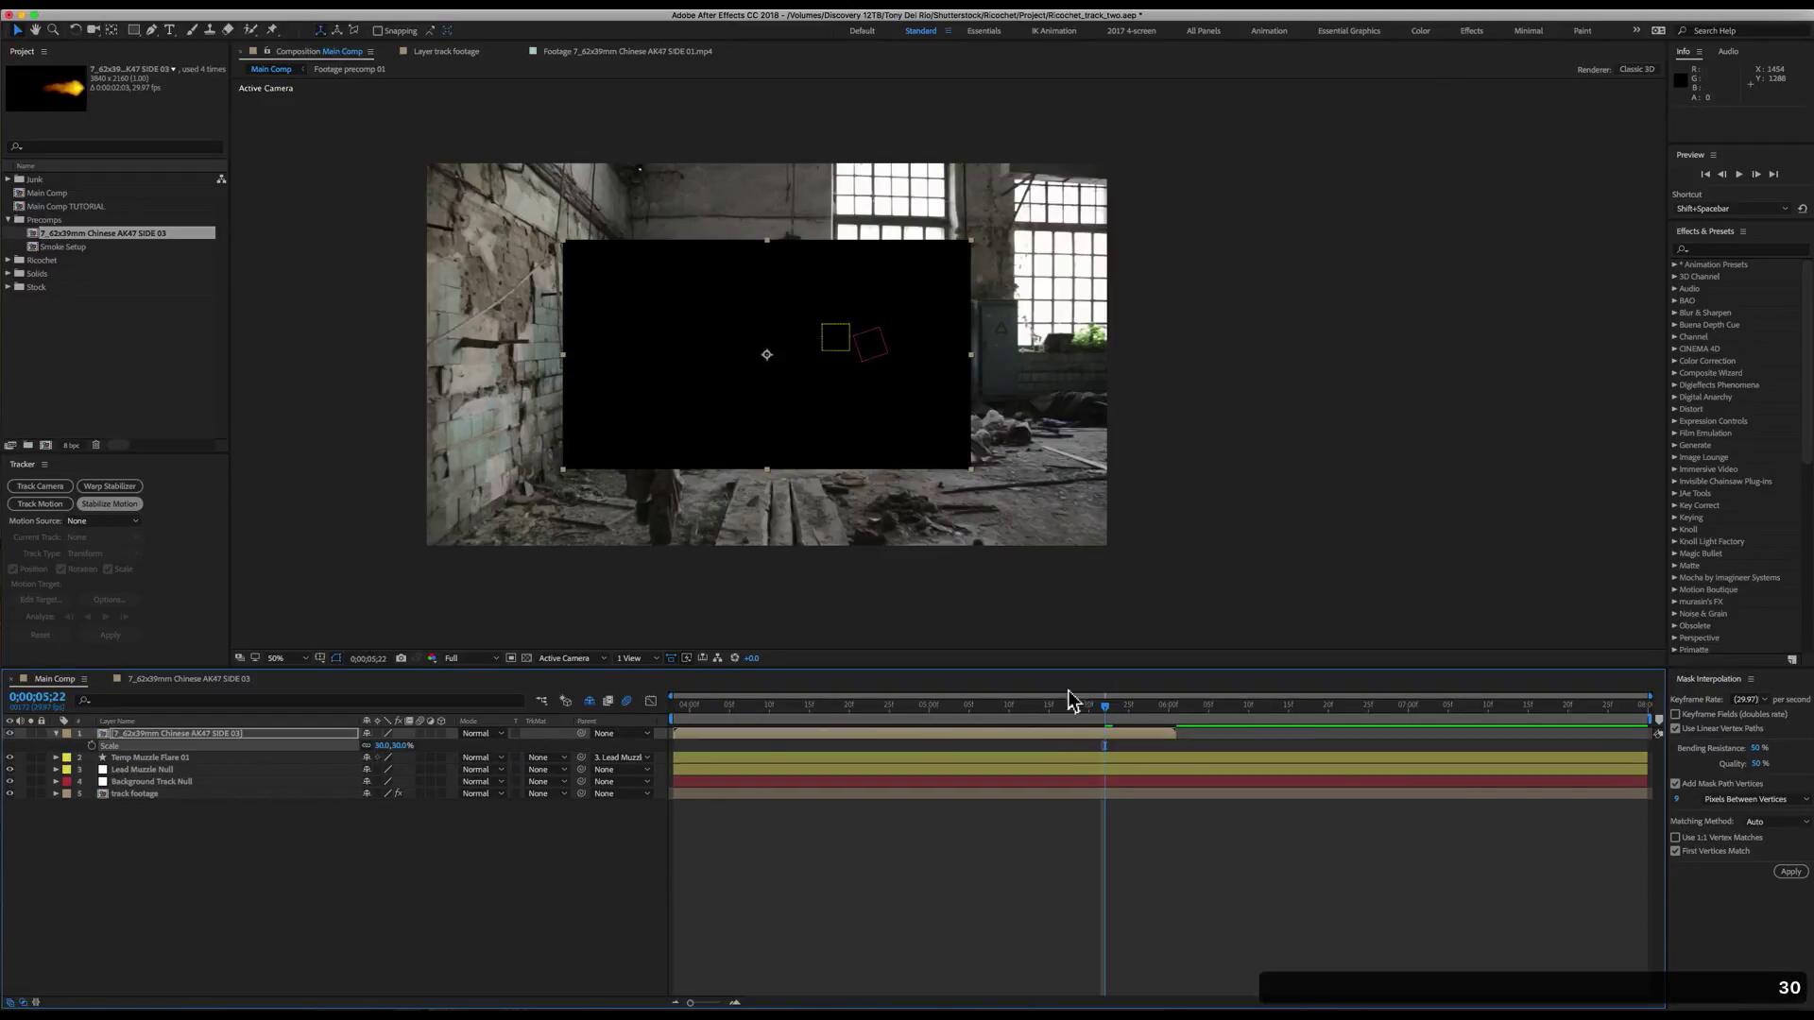
- Scrub through the muzzle flashes to 0;00;05;25 and slide the AK47 SIDE 03 layer to start at about 0;00;06;13
drag(1071, 698, 1119, 716)
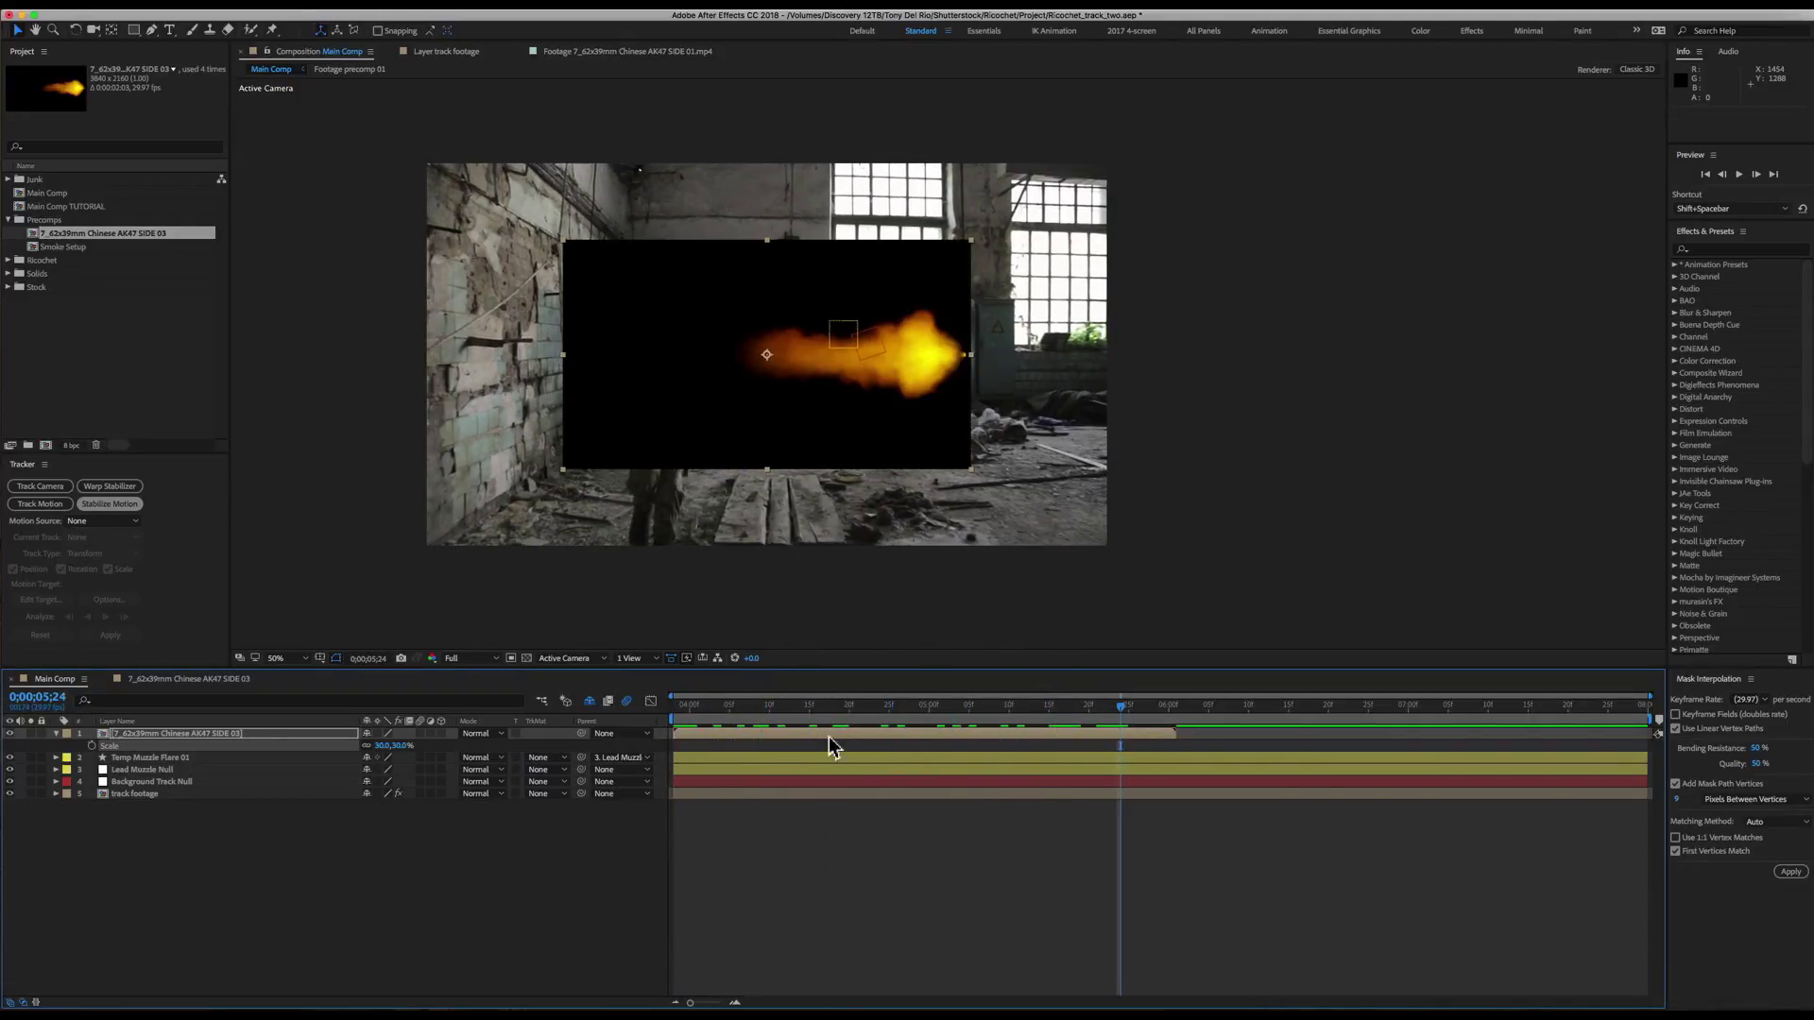
key(Page_Down)
drag(707, 741, 1346, 735)
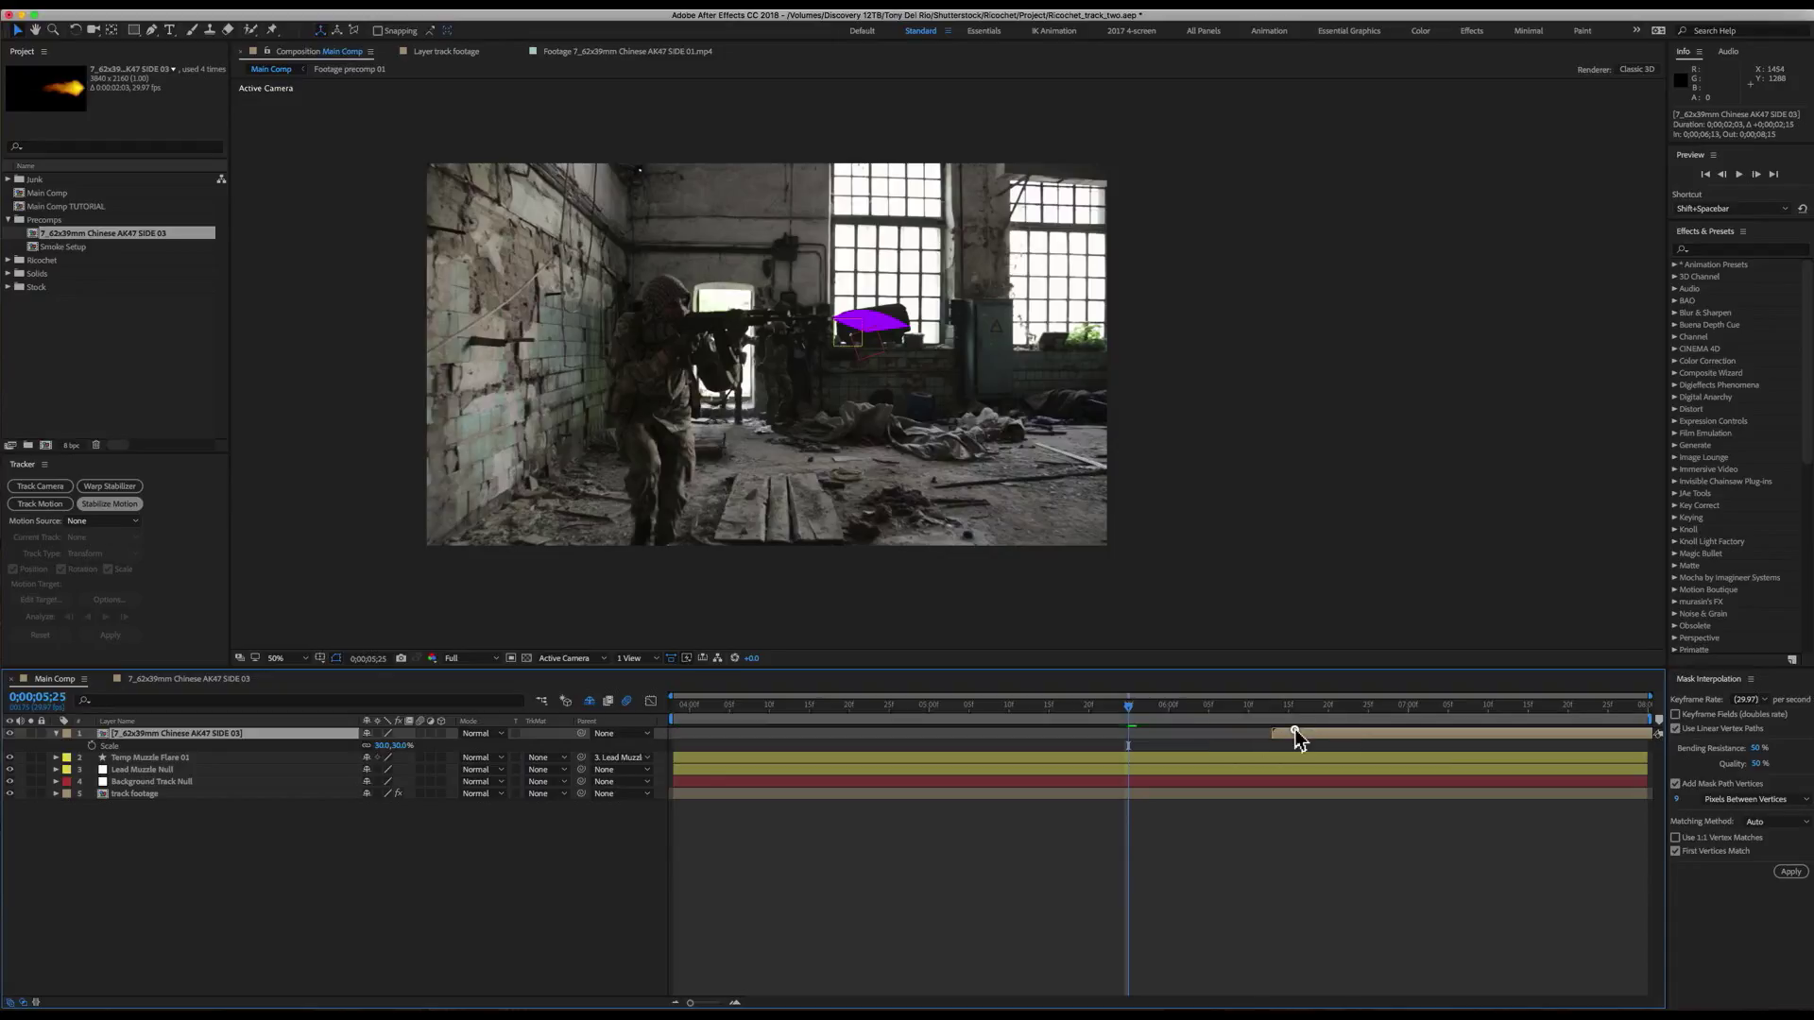
- Add a marker to the track footage layer at 0;00;05;05 and slide the AK47 SIDE 03 layer to start at 0;00;07;00
drag(1128, 706, 968, 726)
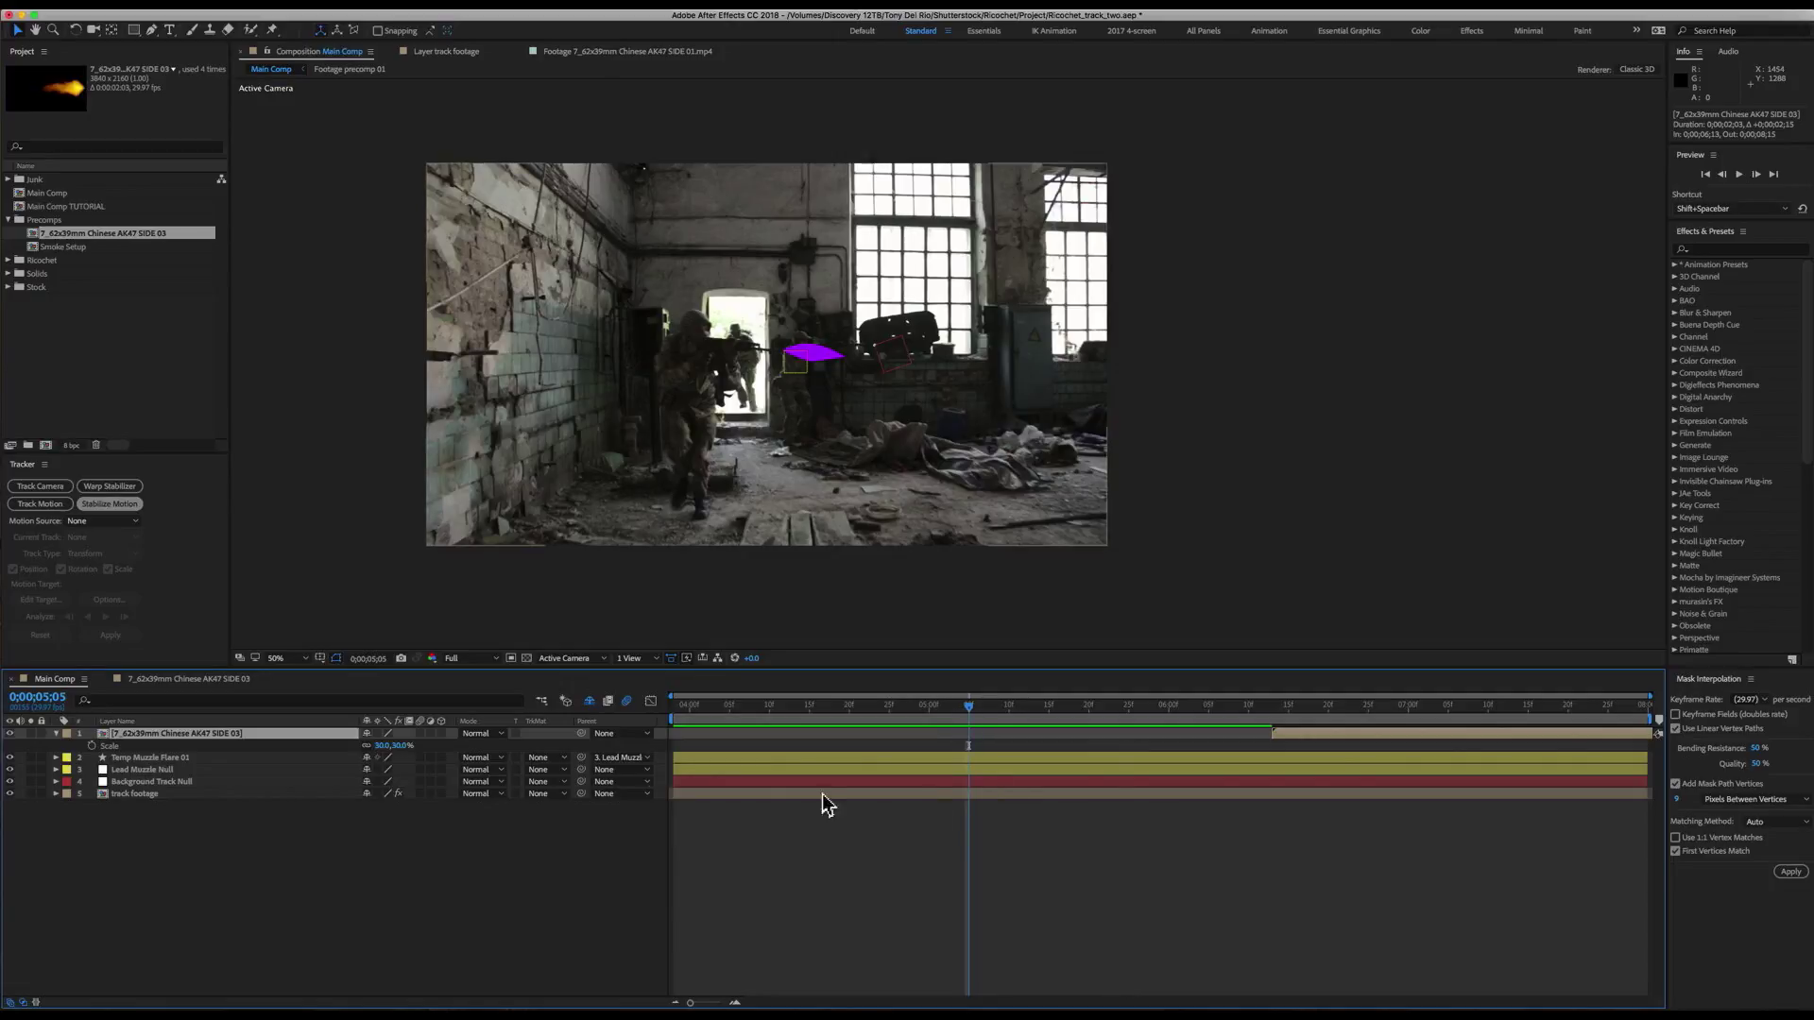
click(246, 796)
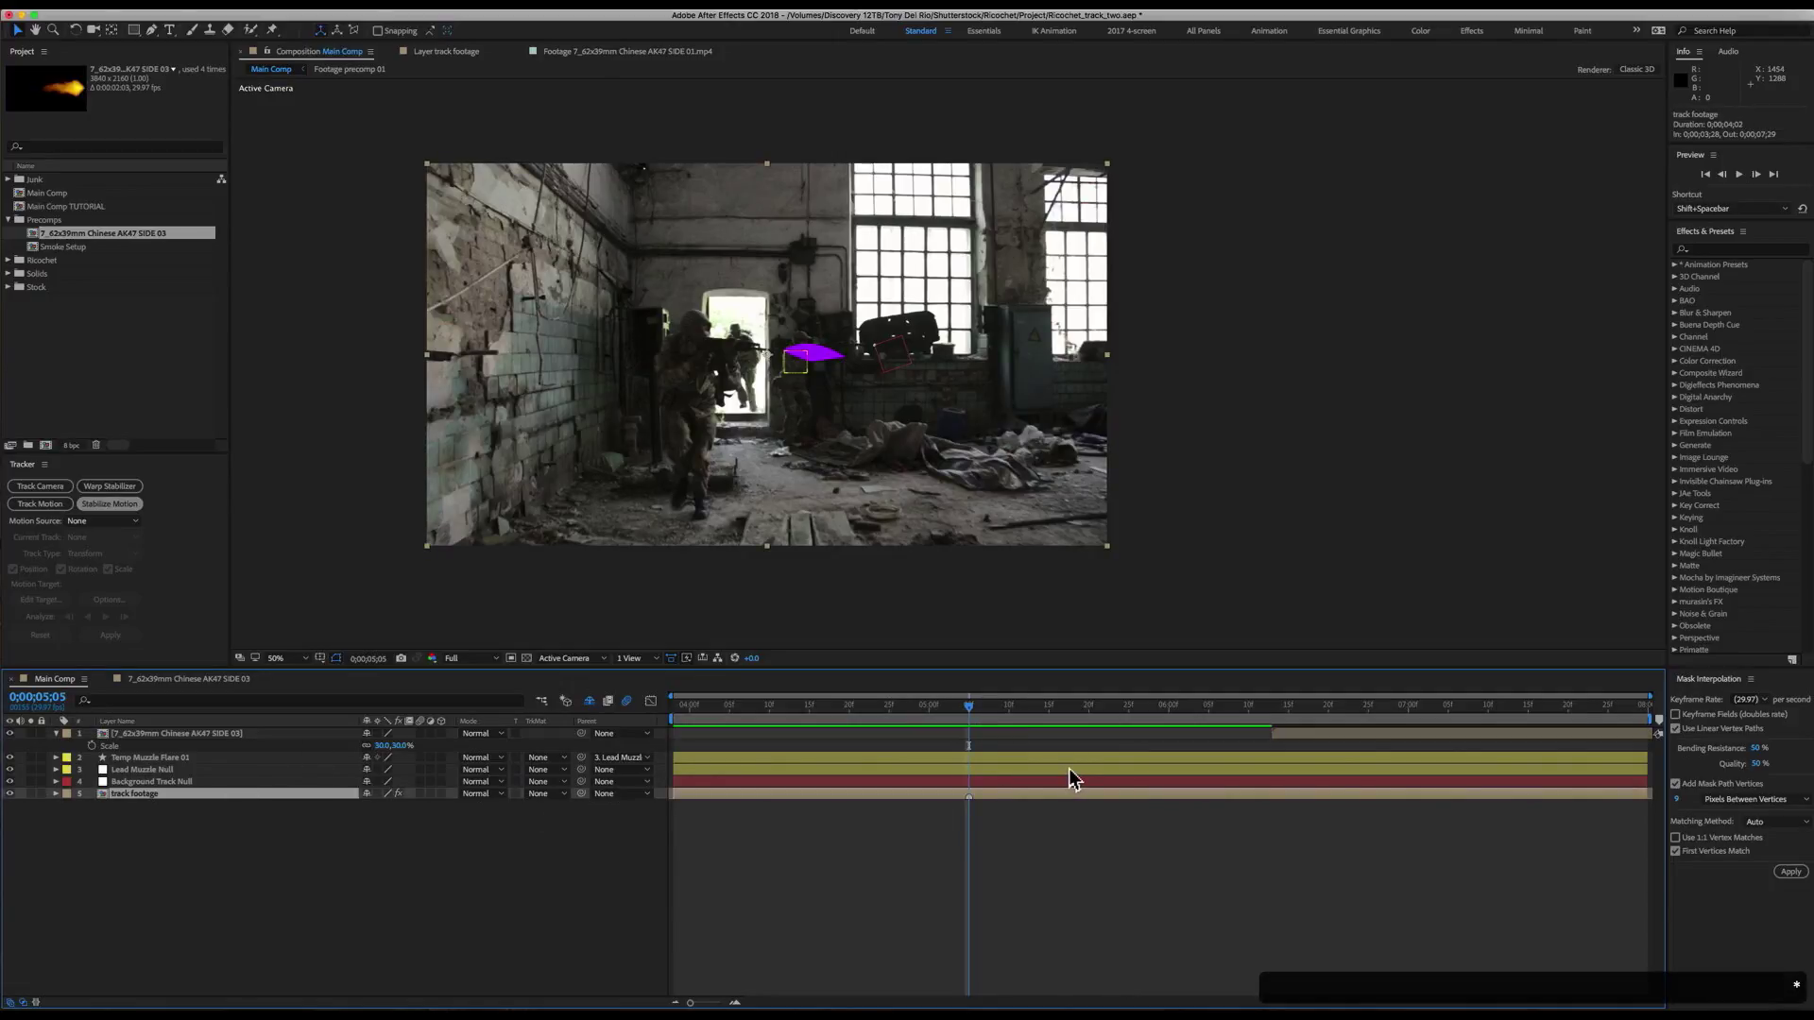
drag(992, 718, 1365, 718)
click(1376, 733)
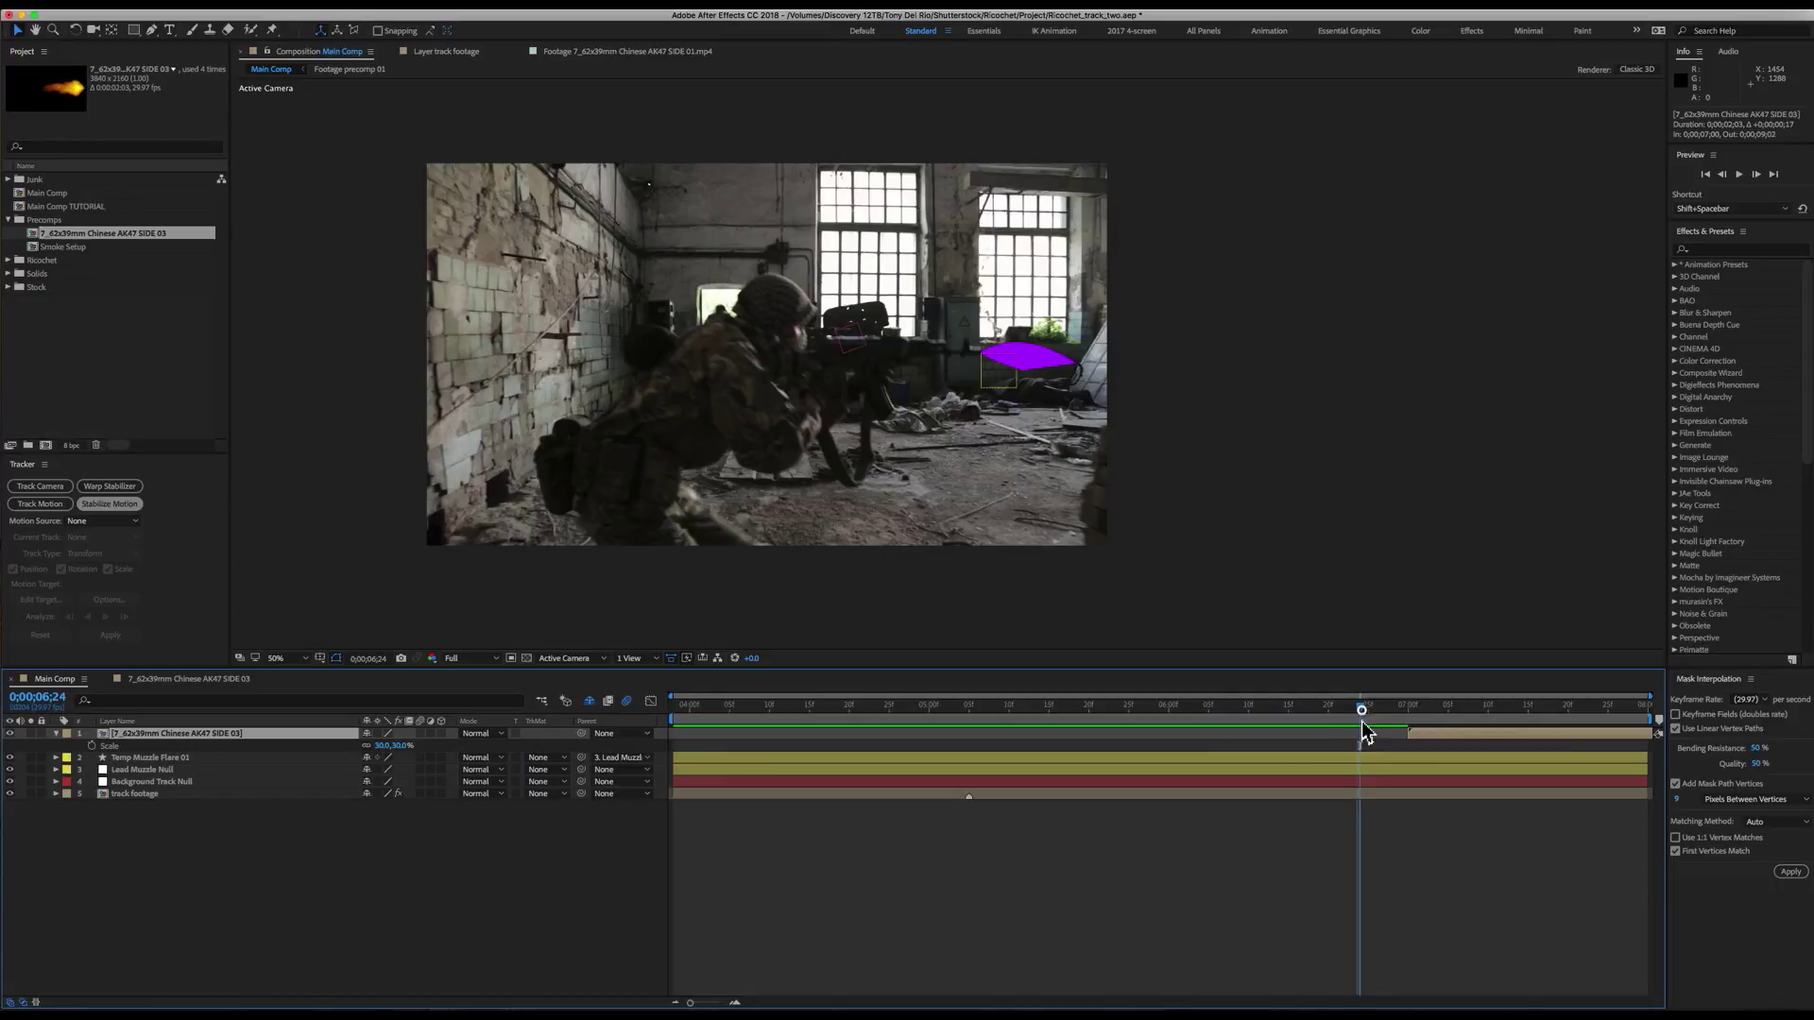
- Add a marker to the track footage layer at 0;00;06;24 and slide the AK47 SIDE 03 layer to start at 0;00;05;04
click(1370, 798)
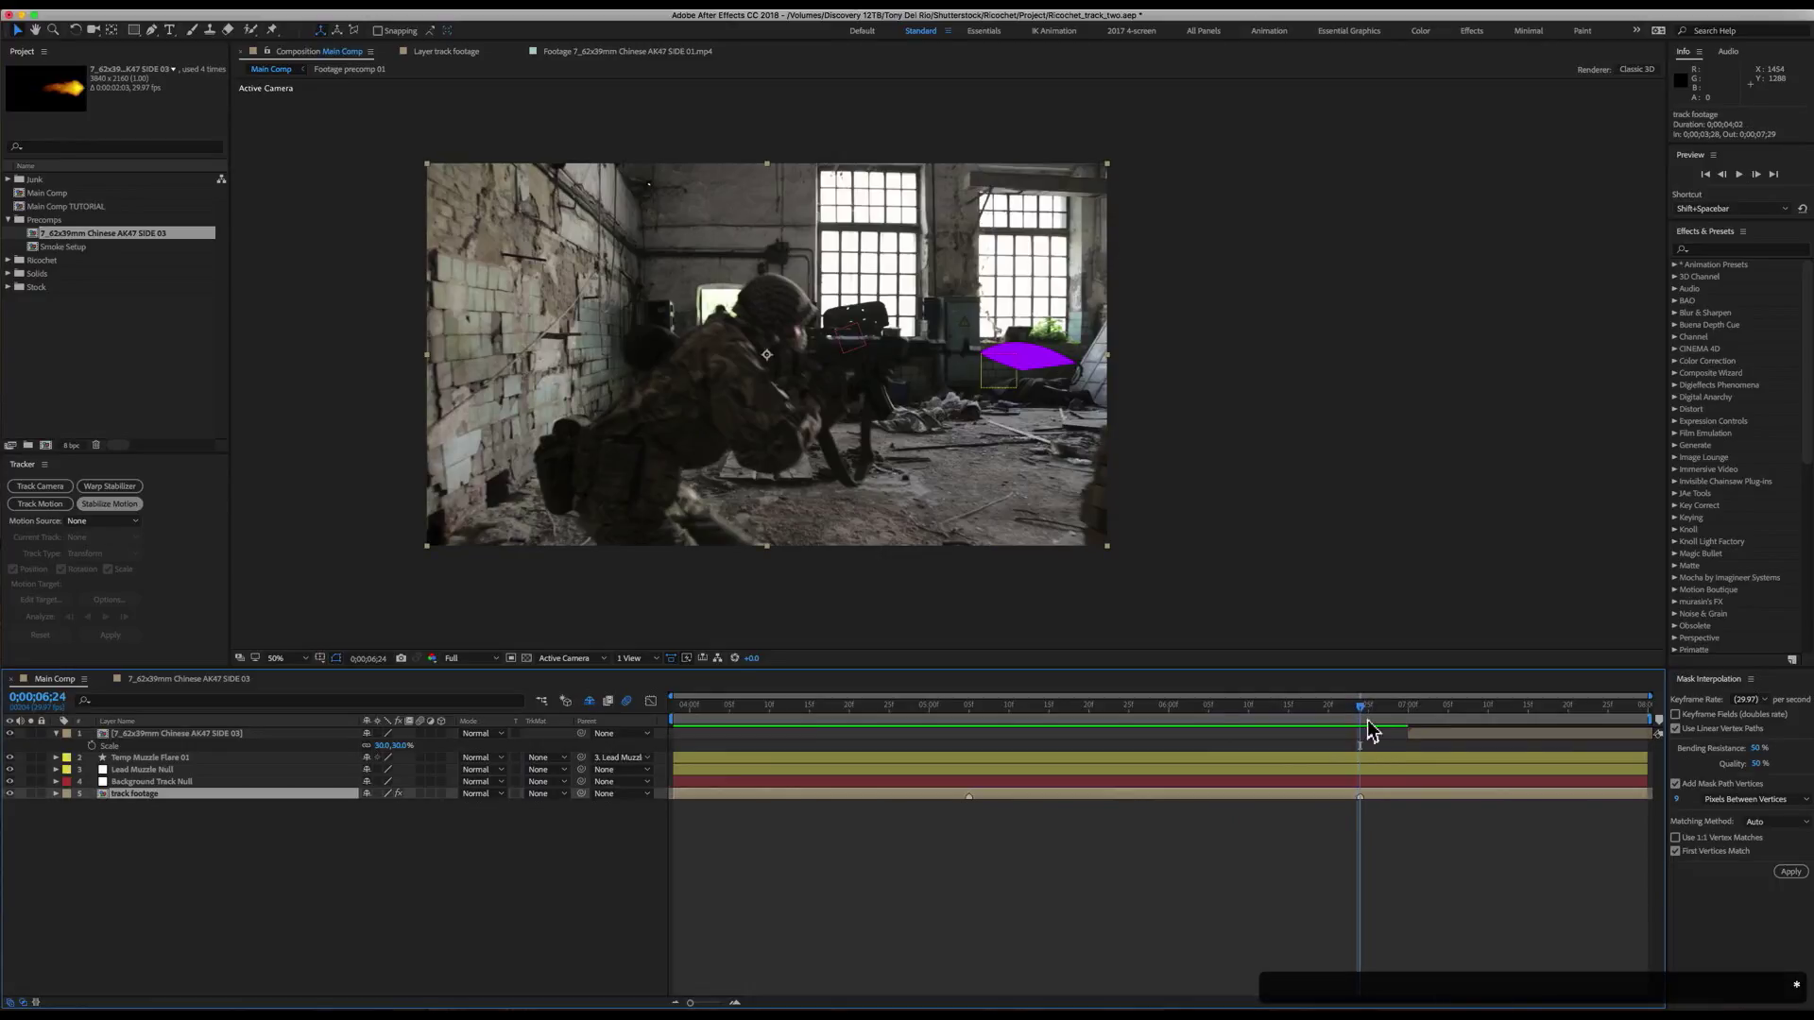
drag(1463, 734, 971, 715)
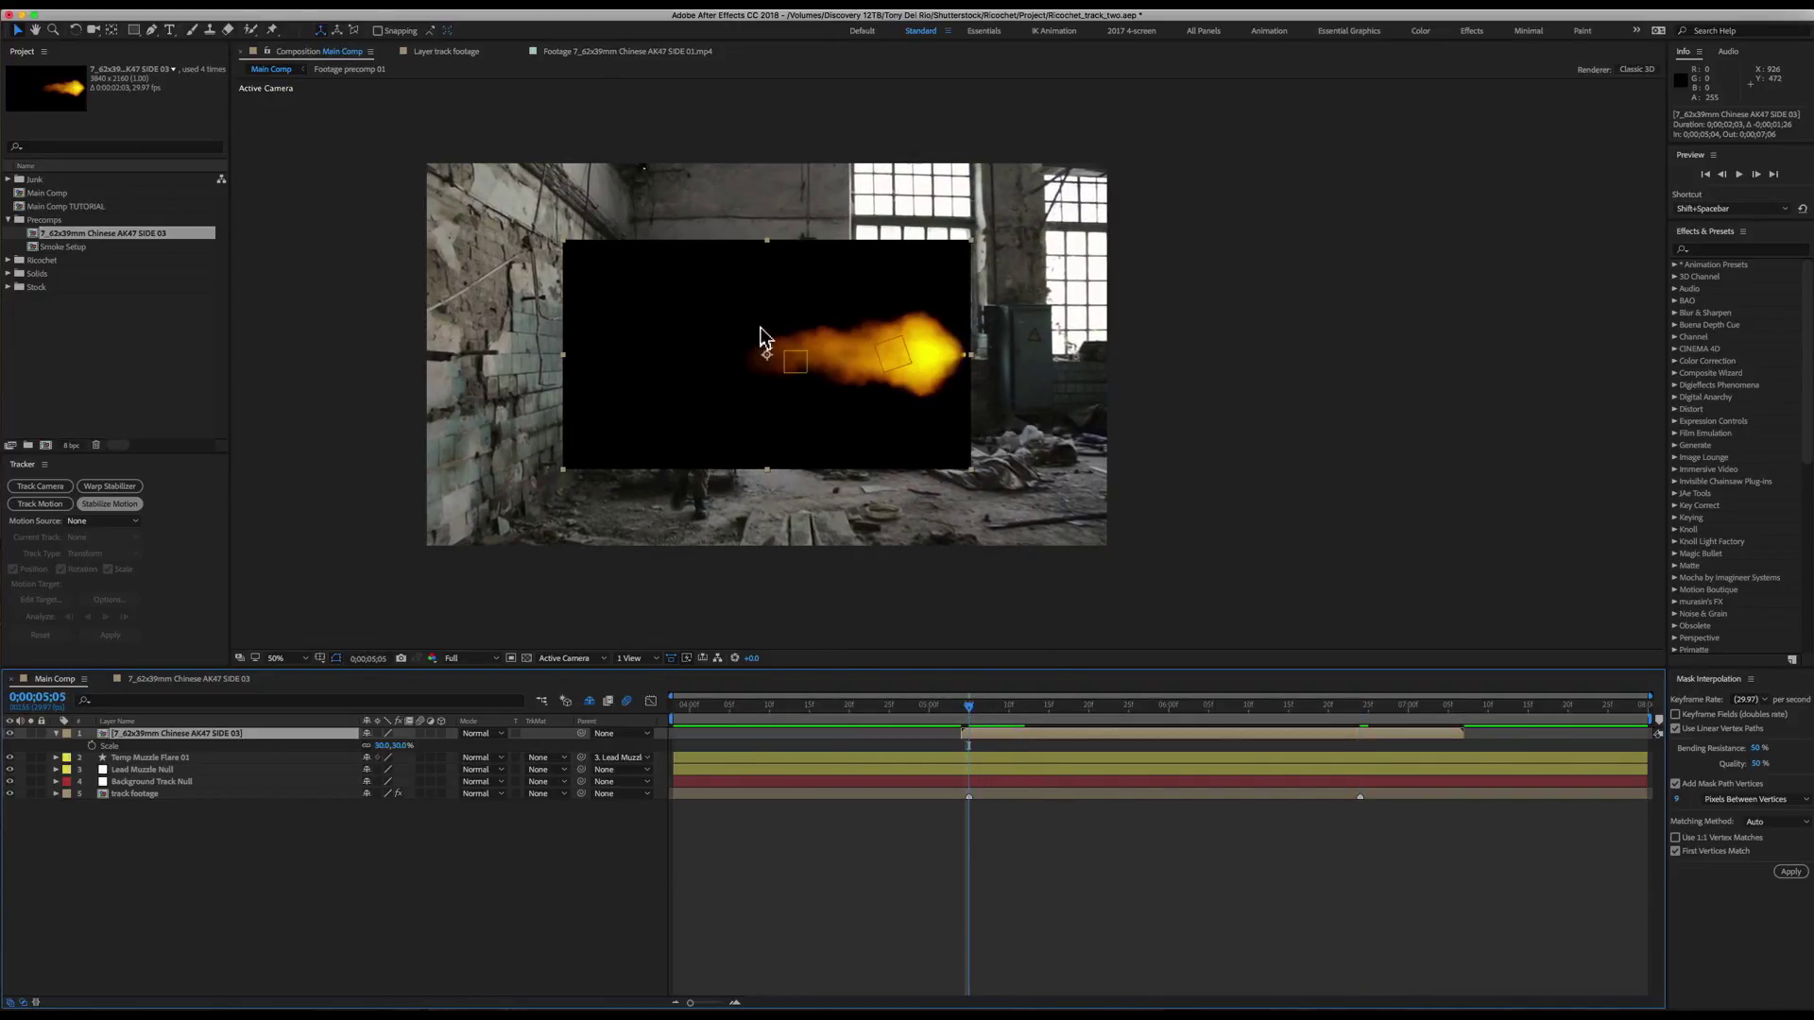
- Move the AK47 SIDE 03 layer's anchor point to the flame's bright muzzle end and flip the layer horizontally with Scale -30, 30%
key(y)
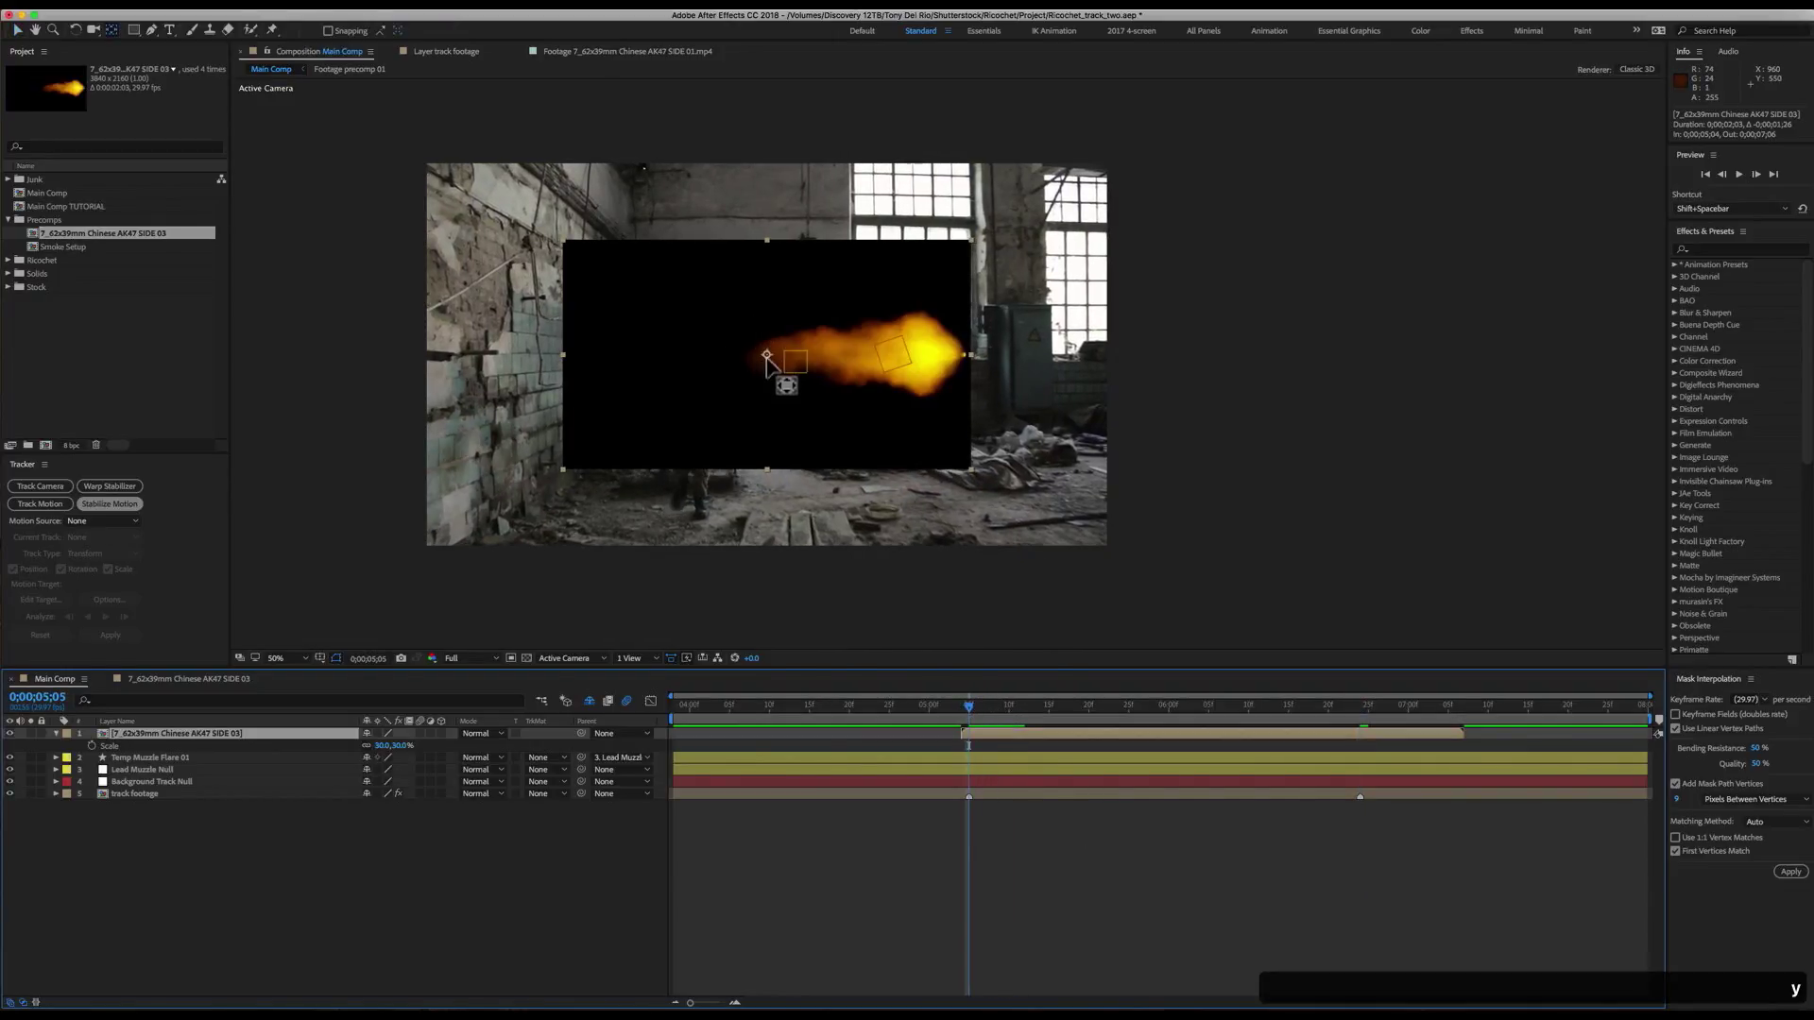
drag(769, 372, 774, 376)
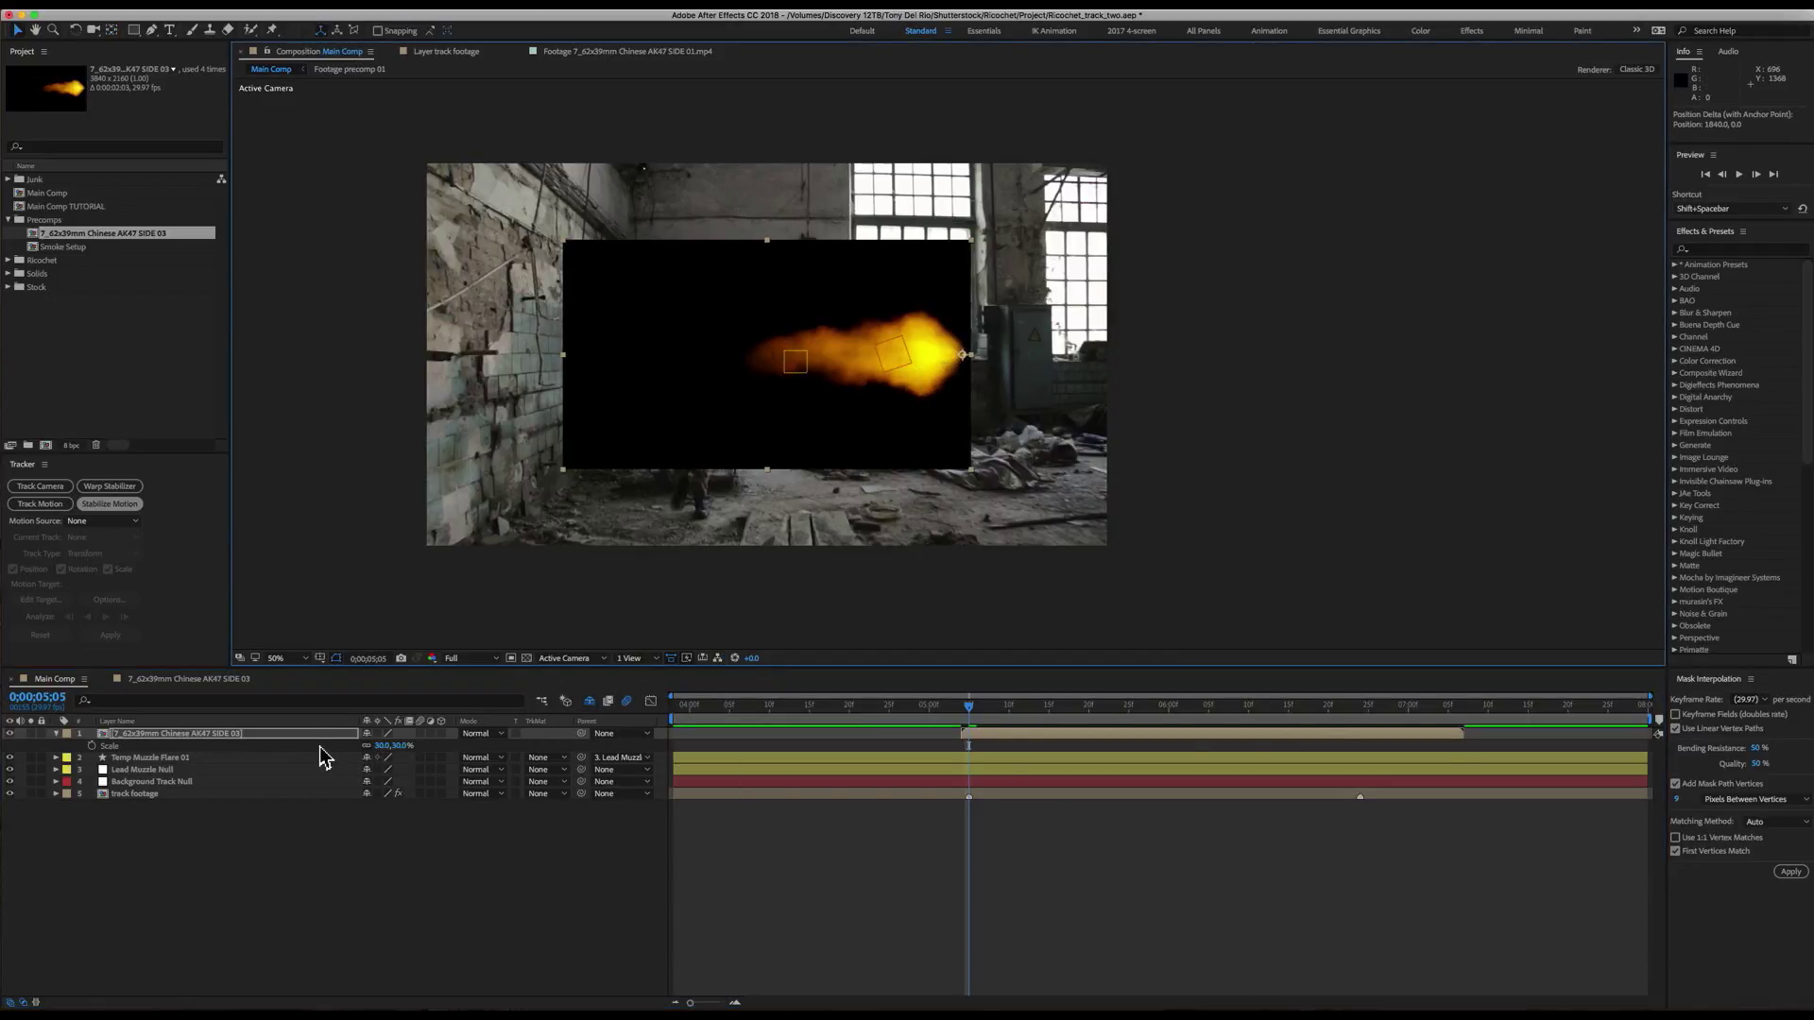
key(s)
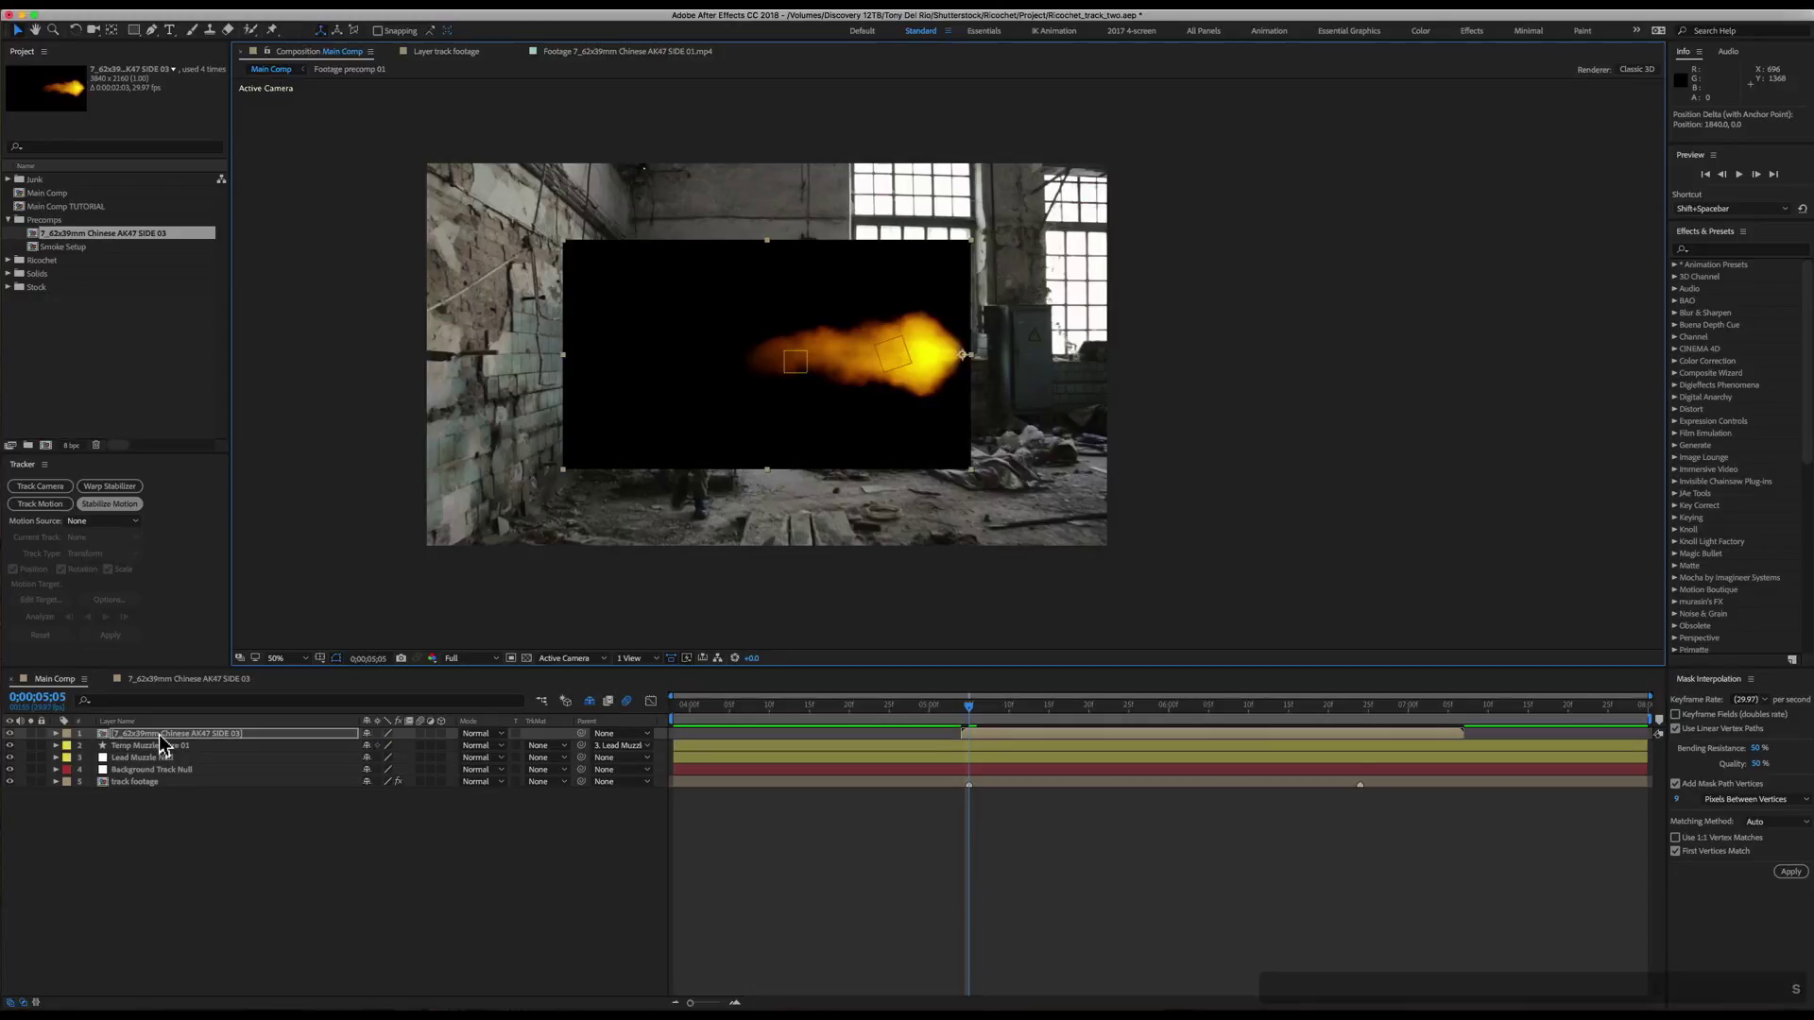
key(u)
key(s)
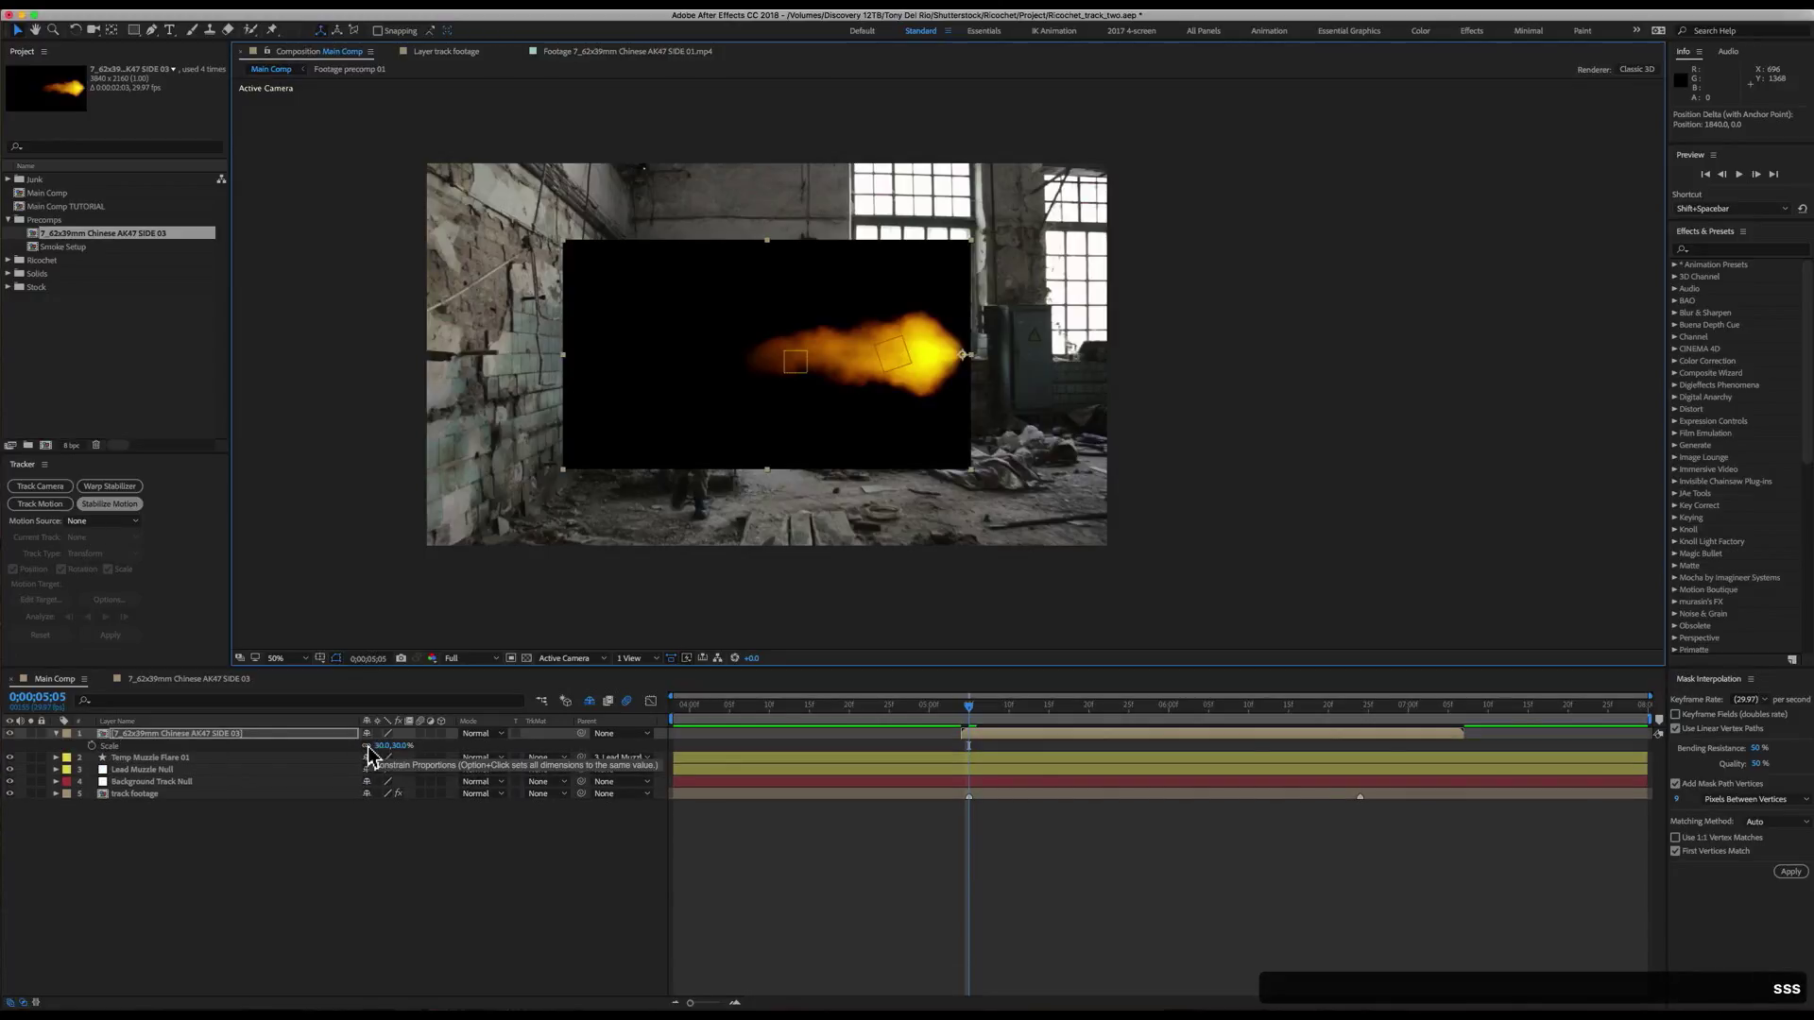
mouse_move(410, 746)
mouse_down()
mouse_move(444, 746)
mouse_move(402, 756)
mouse_up()
key(super+z)
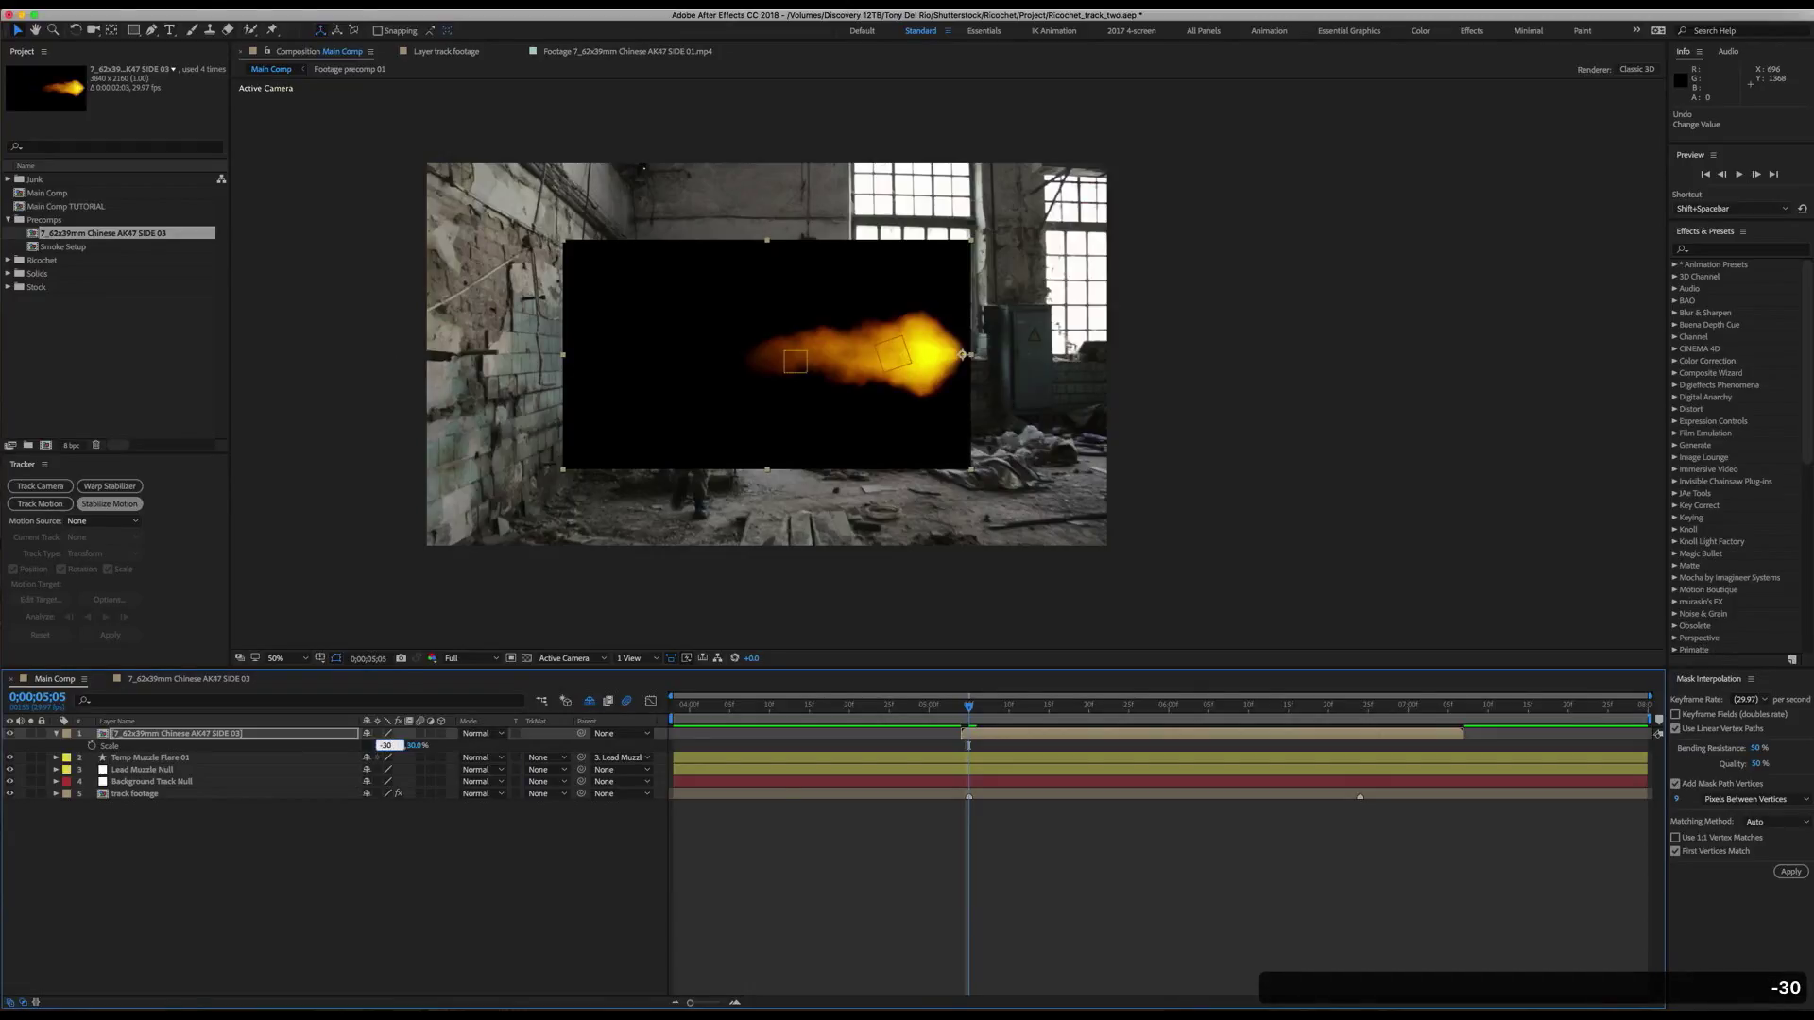
key(Return)
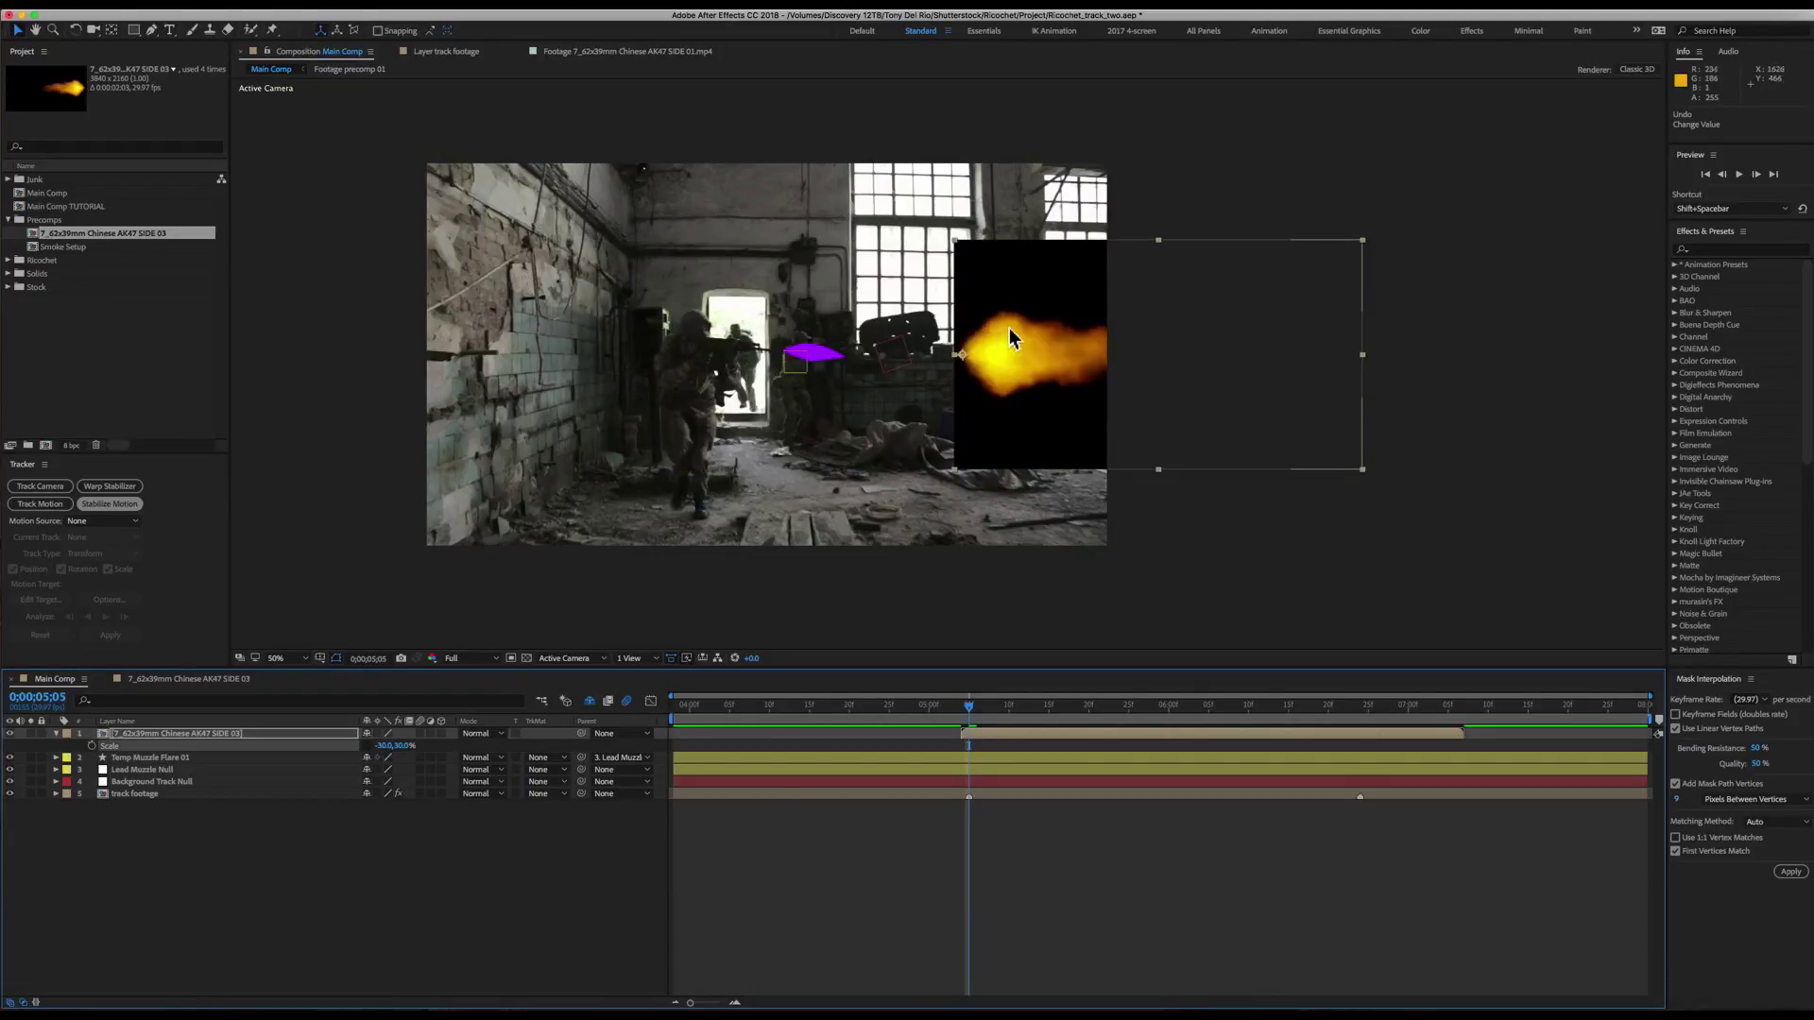
- Position the AK47 SIDE 03 flash at the tip of the lead soldier's gun and reduce its Scale to -13, 13%
drag(1011, 338, 721, 263)
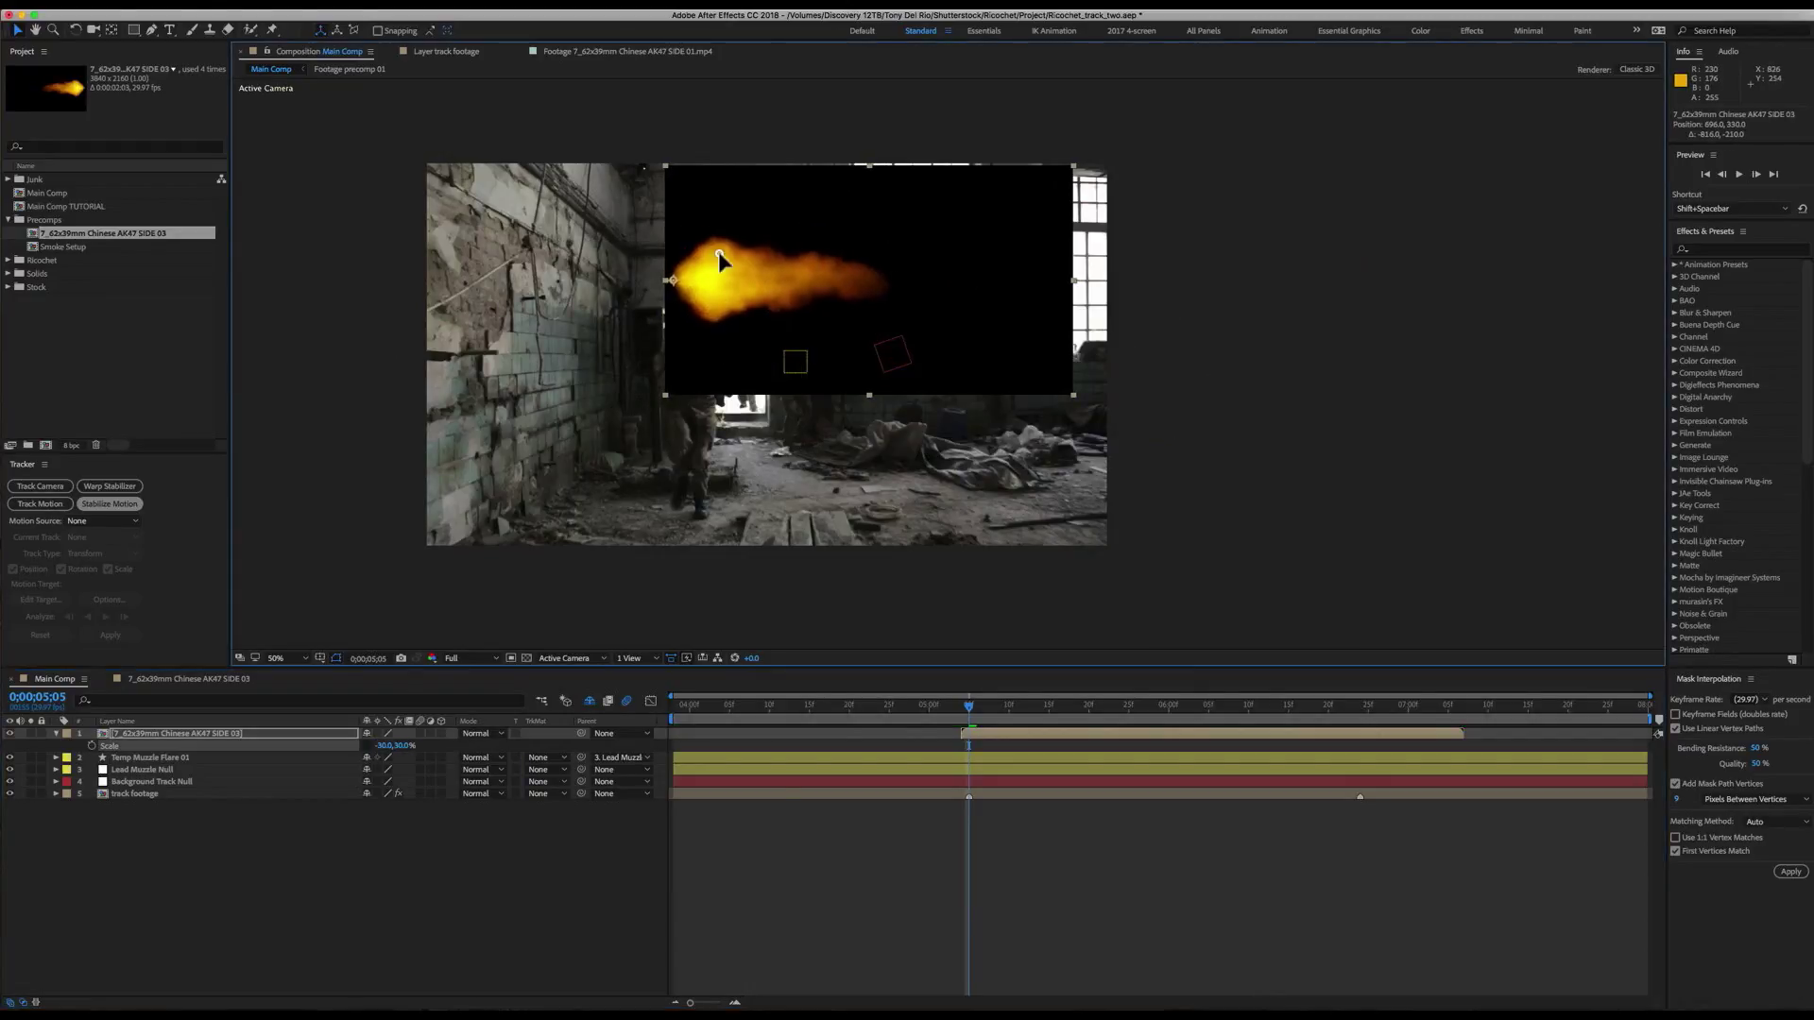
click(368, 746)
drag(397, 756, 374, 756)
drag(711, 311, 813, 377)
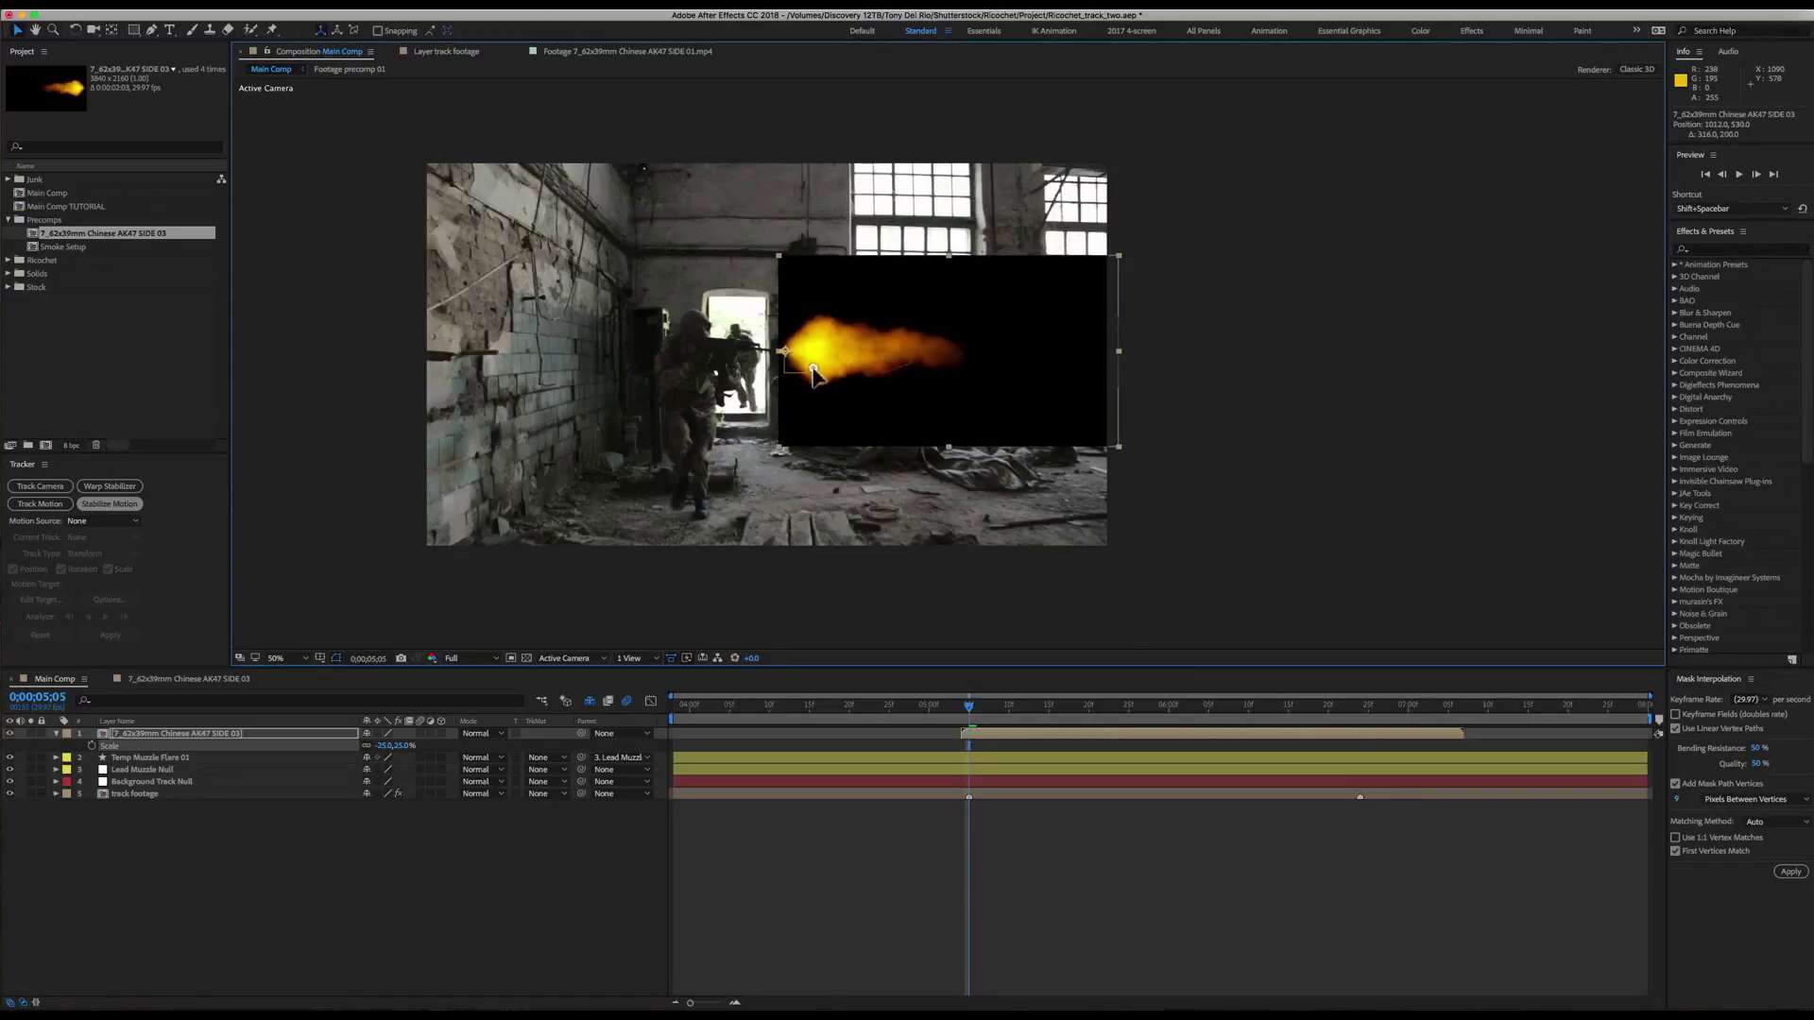
right_click(815, 354)
click(818, 348)
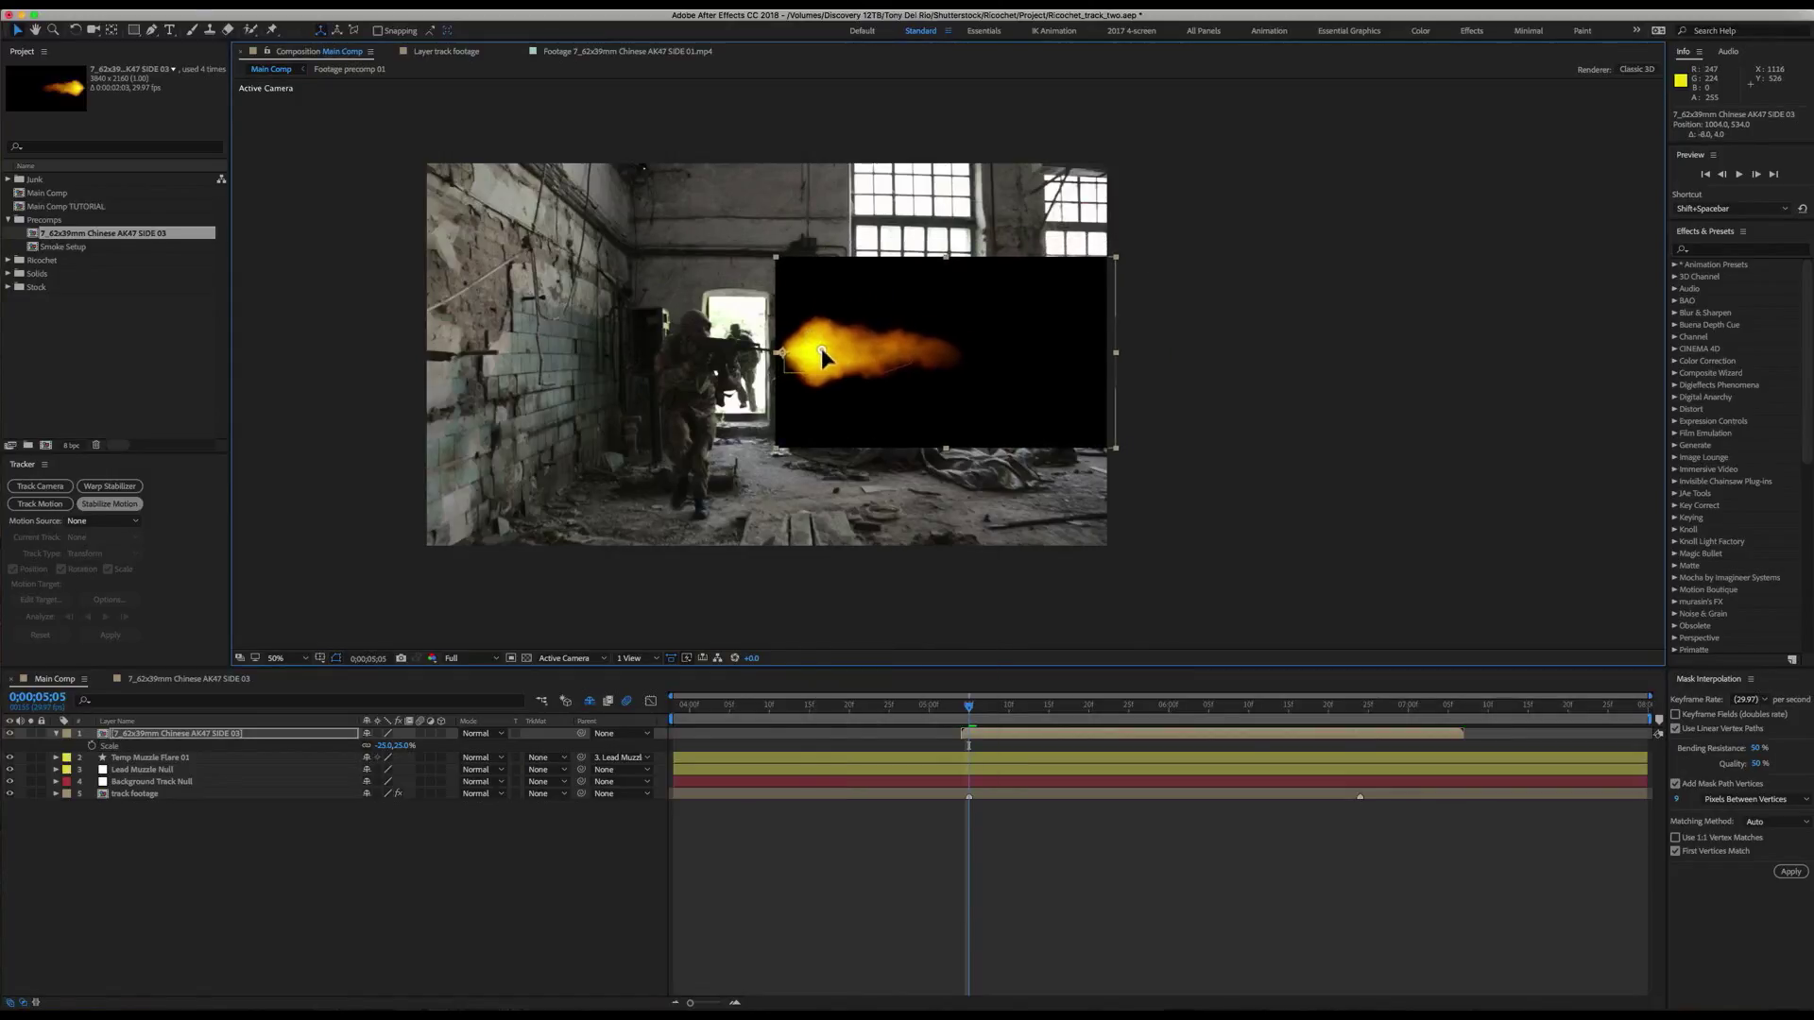
key(period)
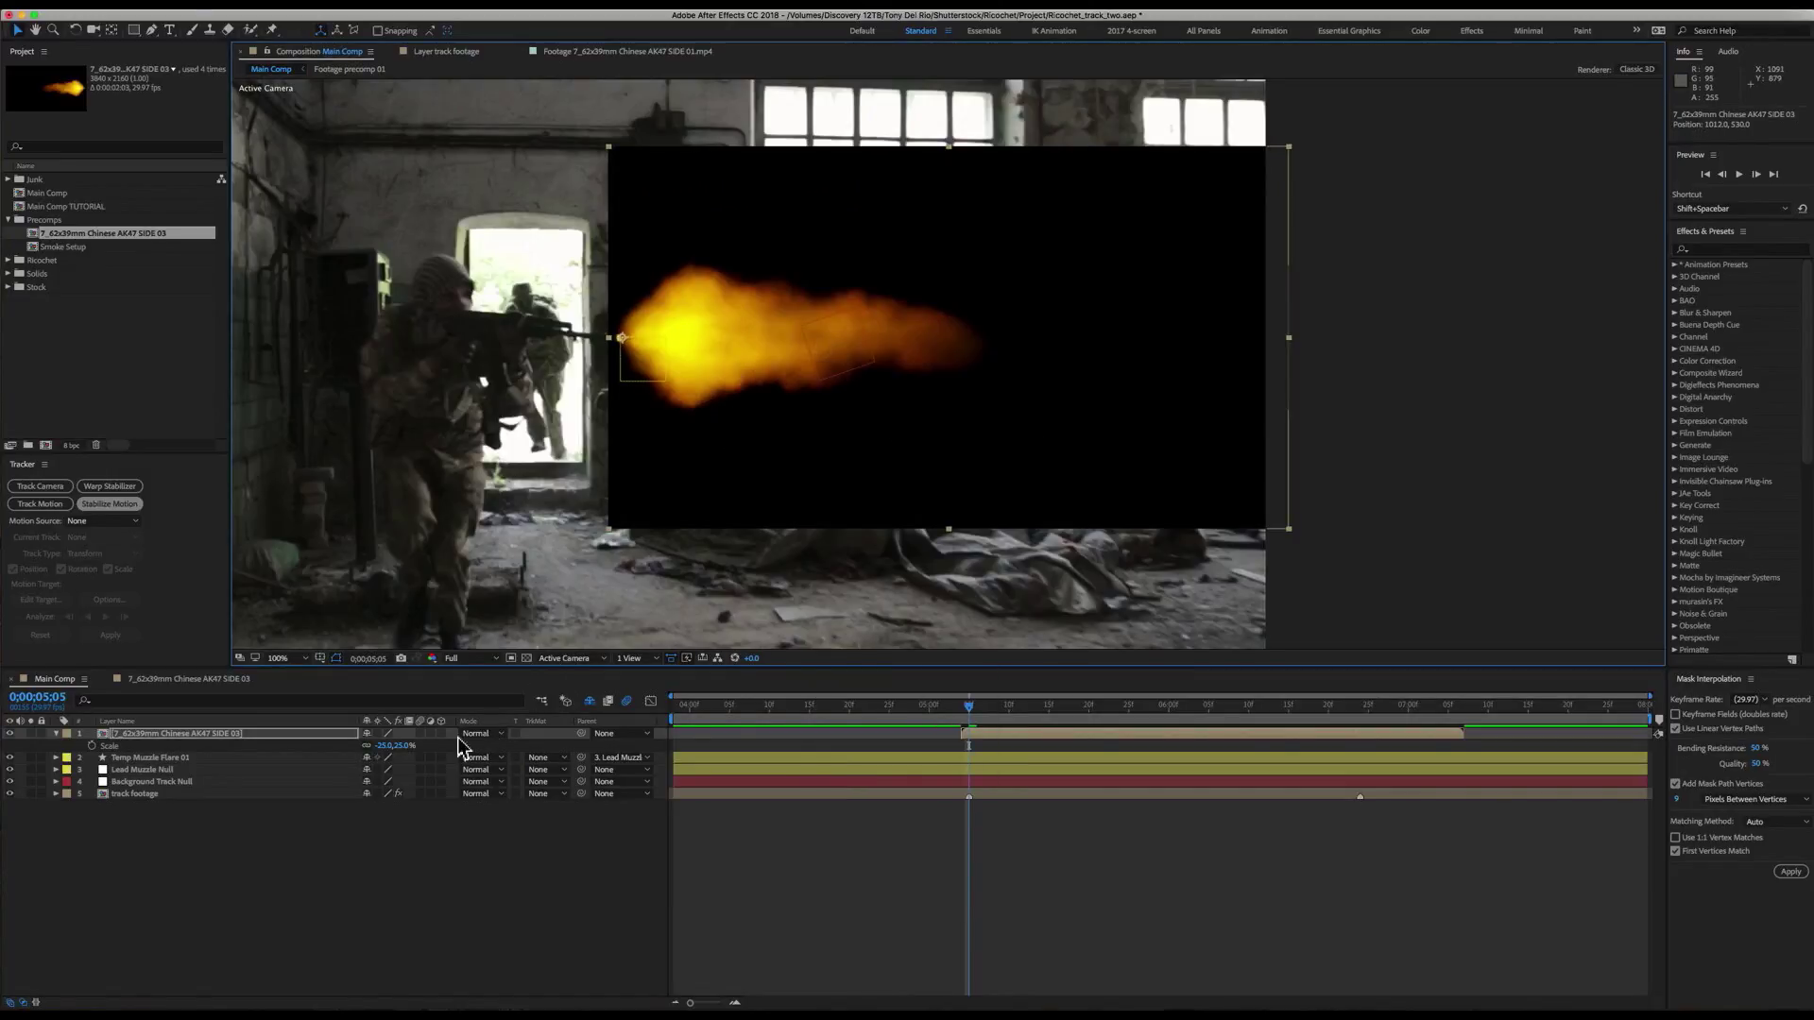
drag(403, 753, 392, 747)
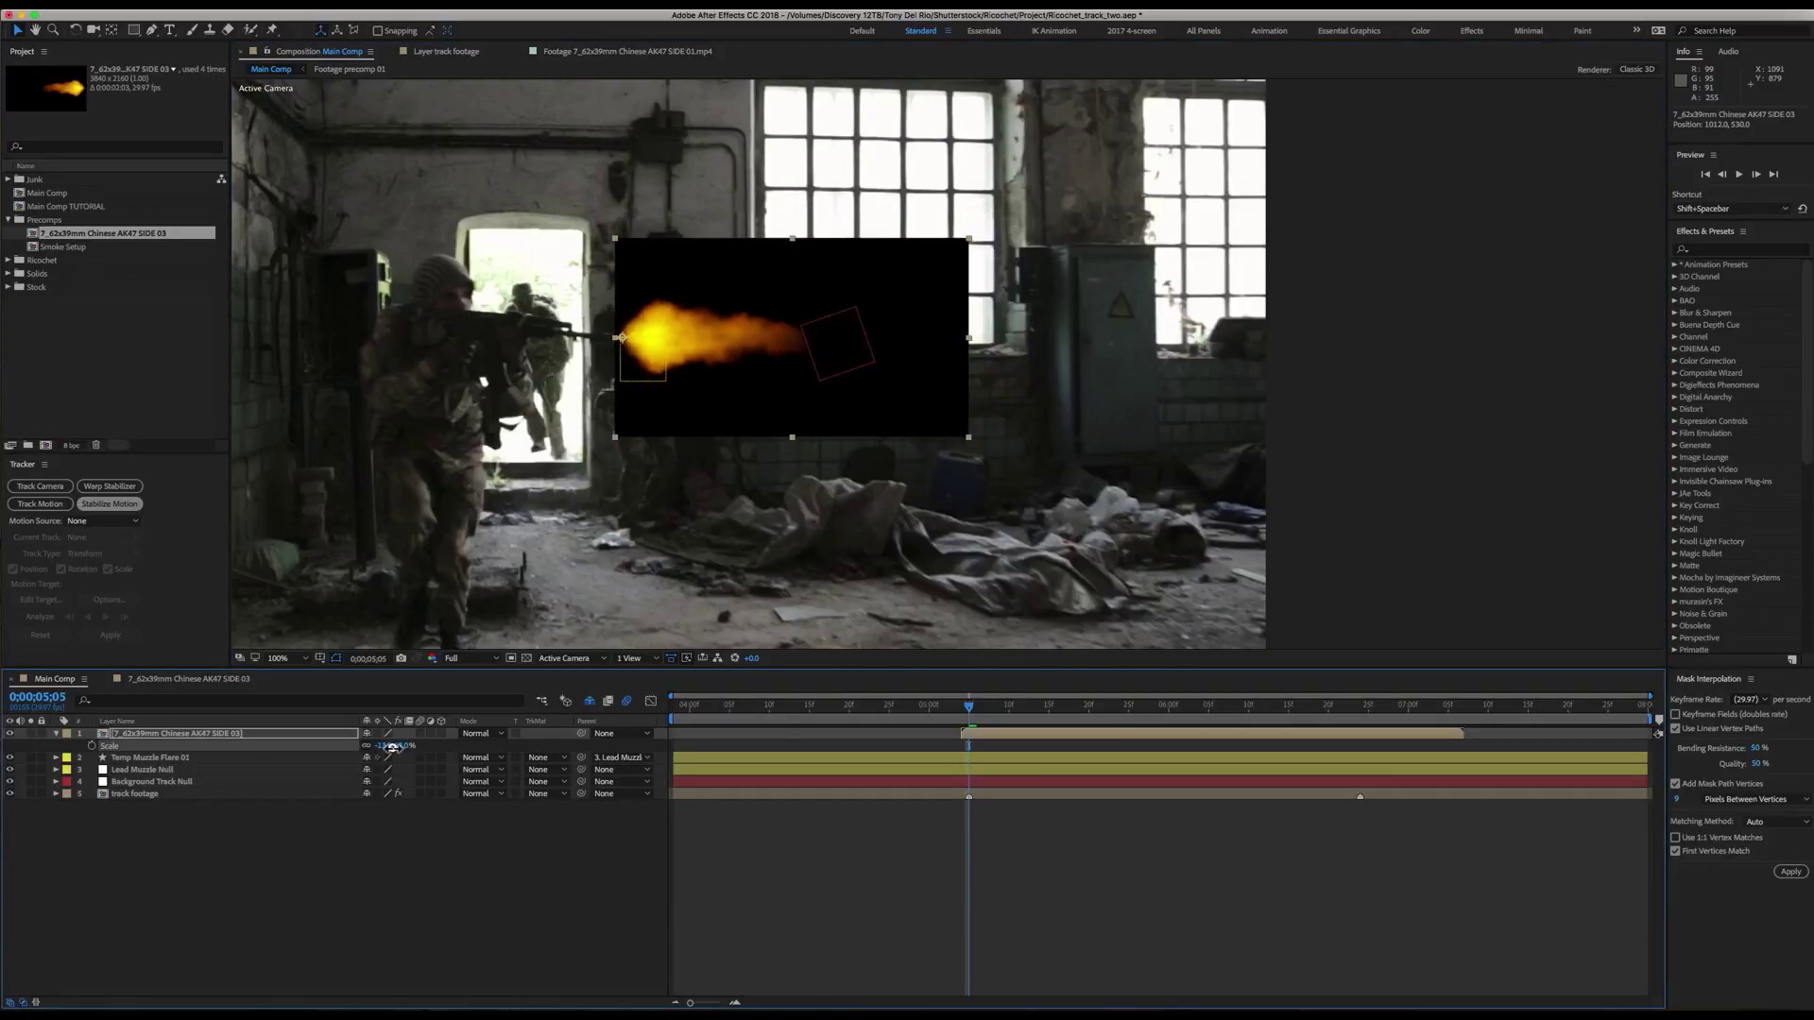
- Give the AK47 SIDE 03 layer a Yellow label and parent it to Lead Muzzle Null
click(209, 737)
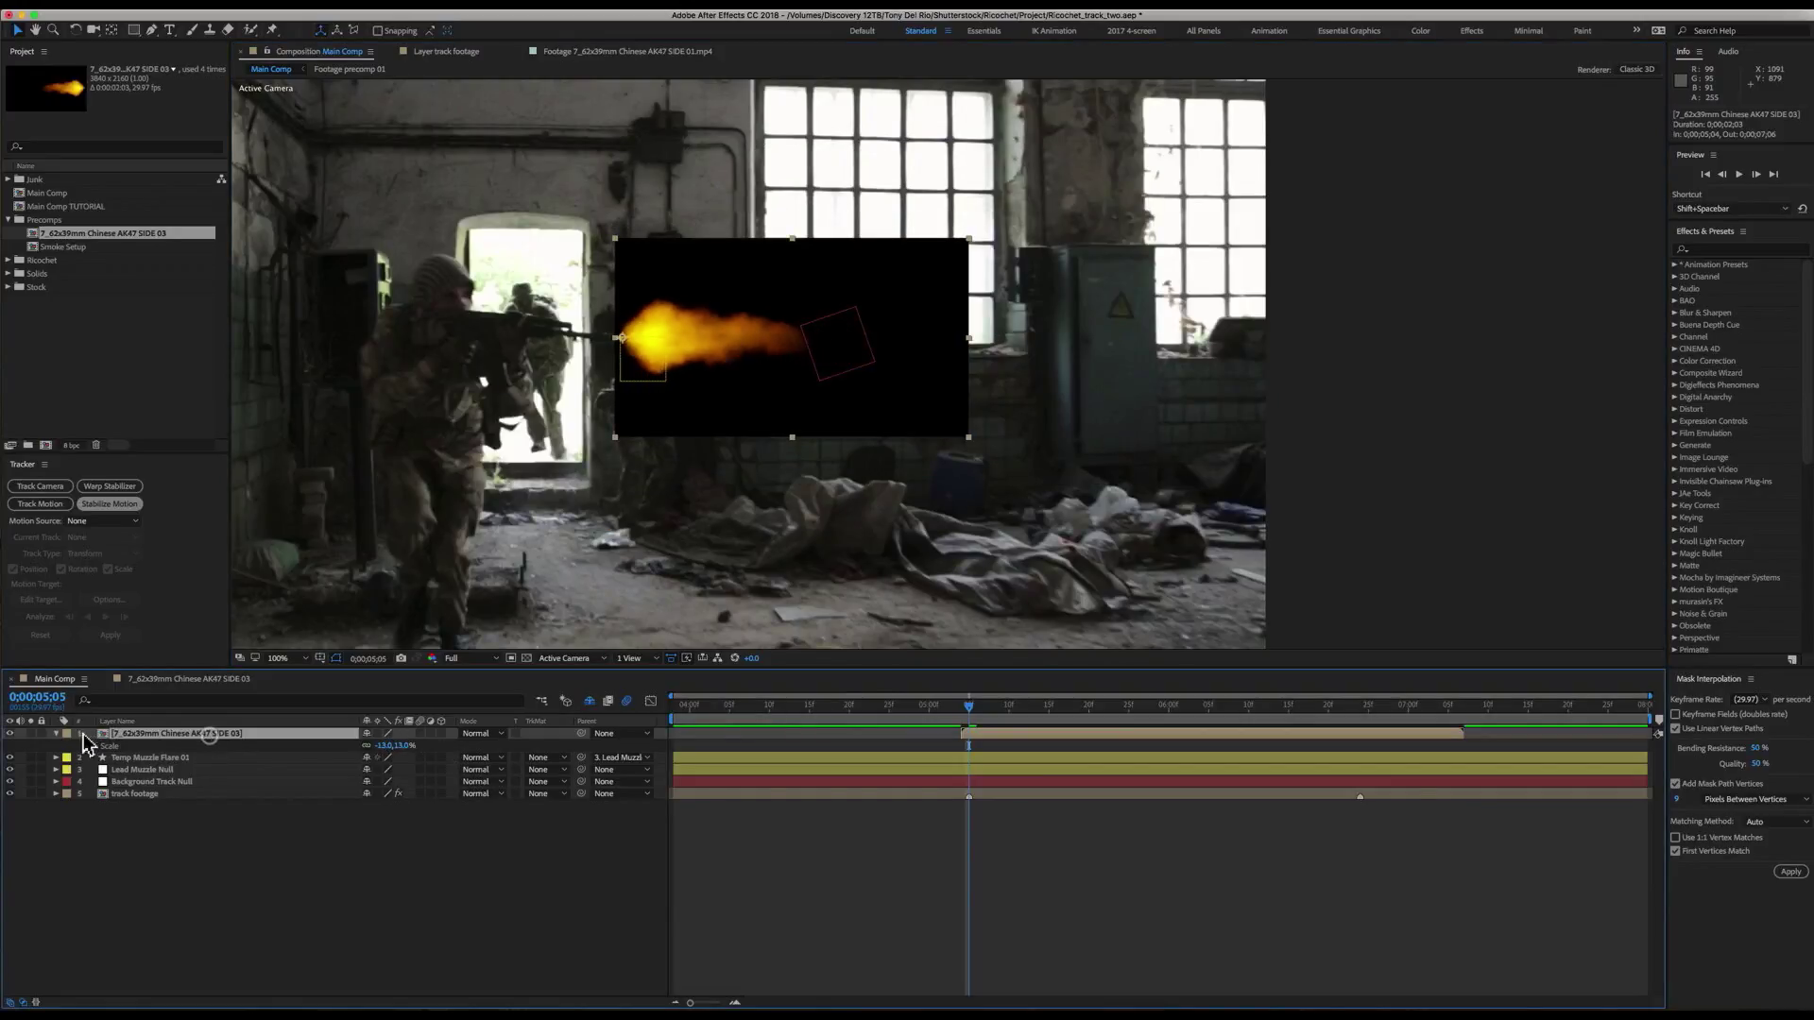
click(67, 733)
click(104, 803)
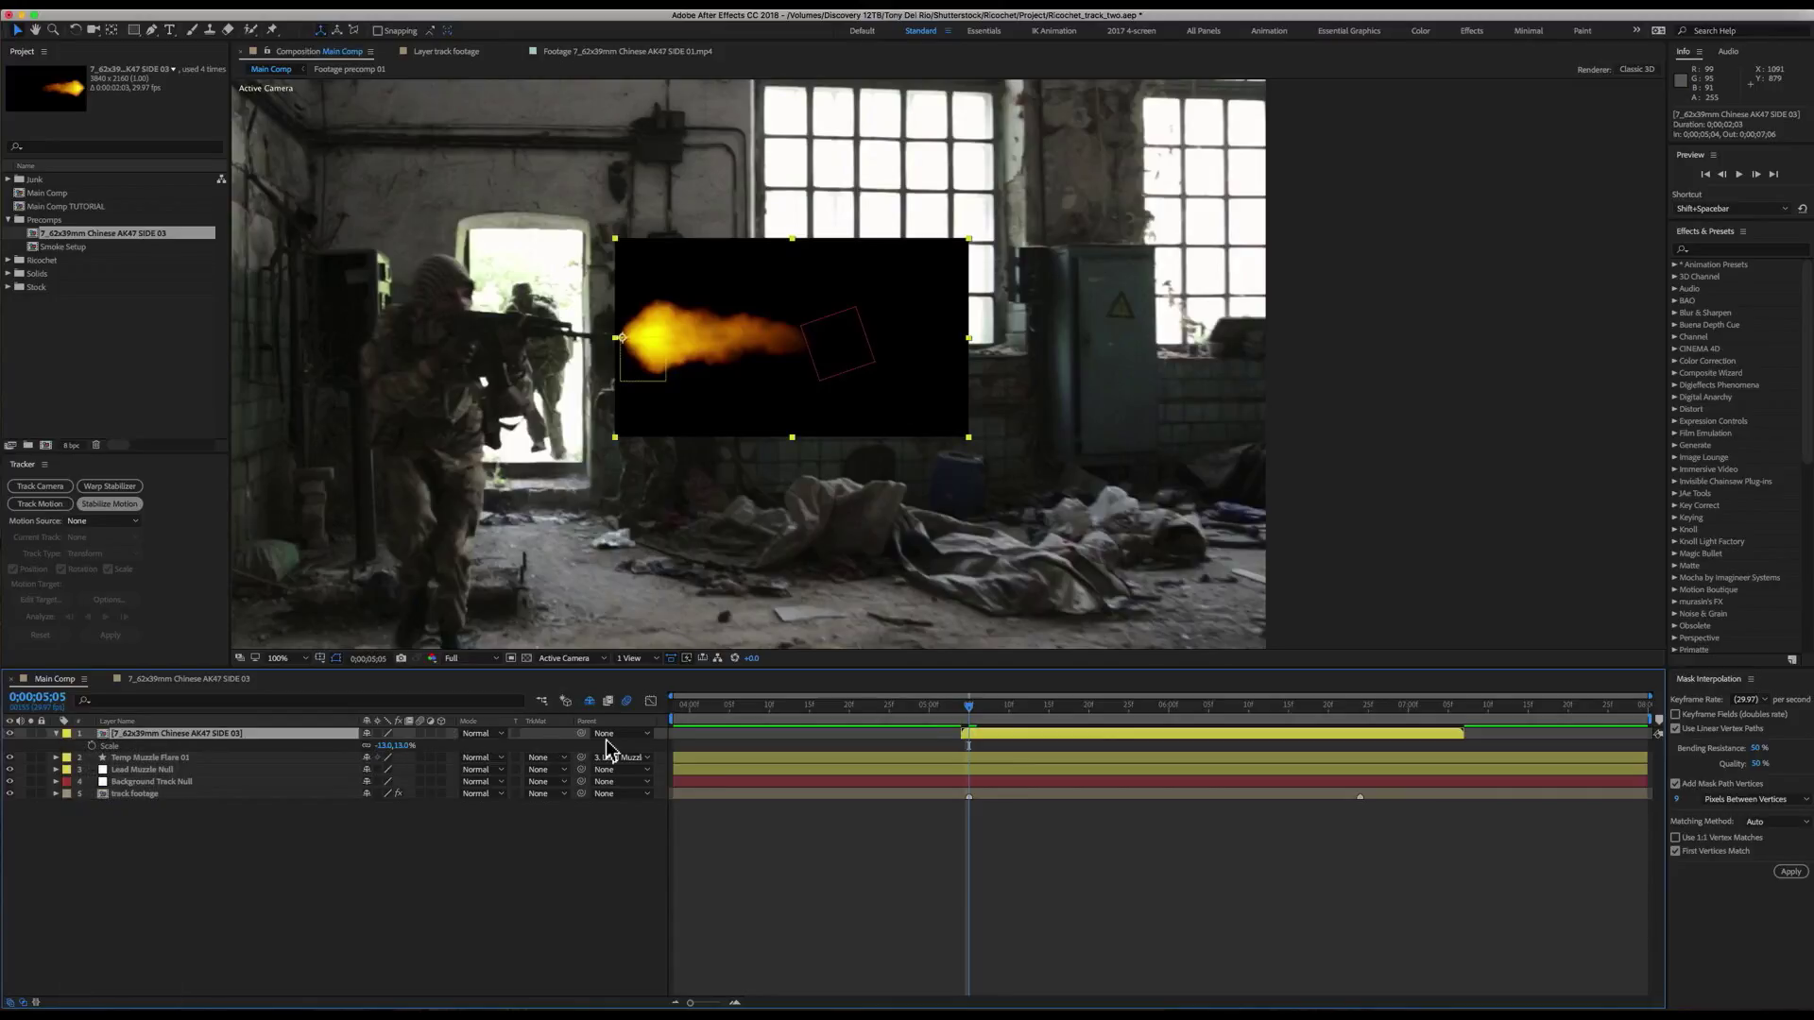
drag(564, 736, 165, 775)
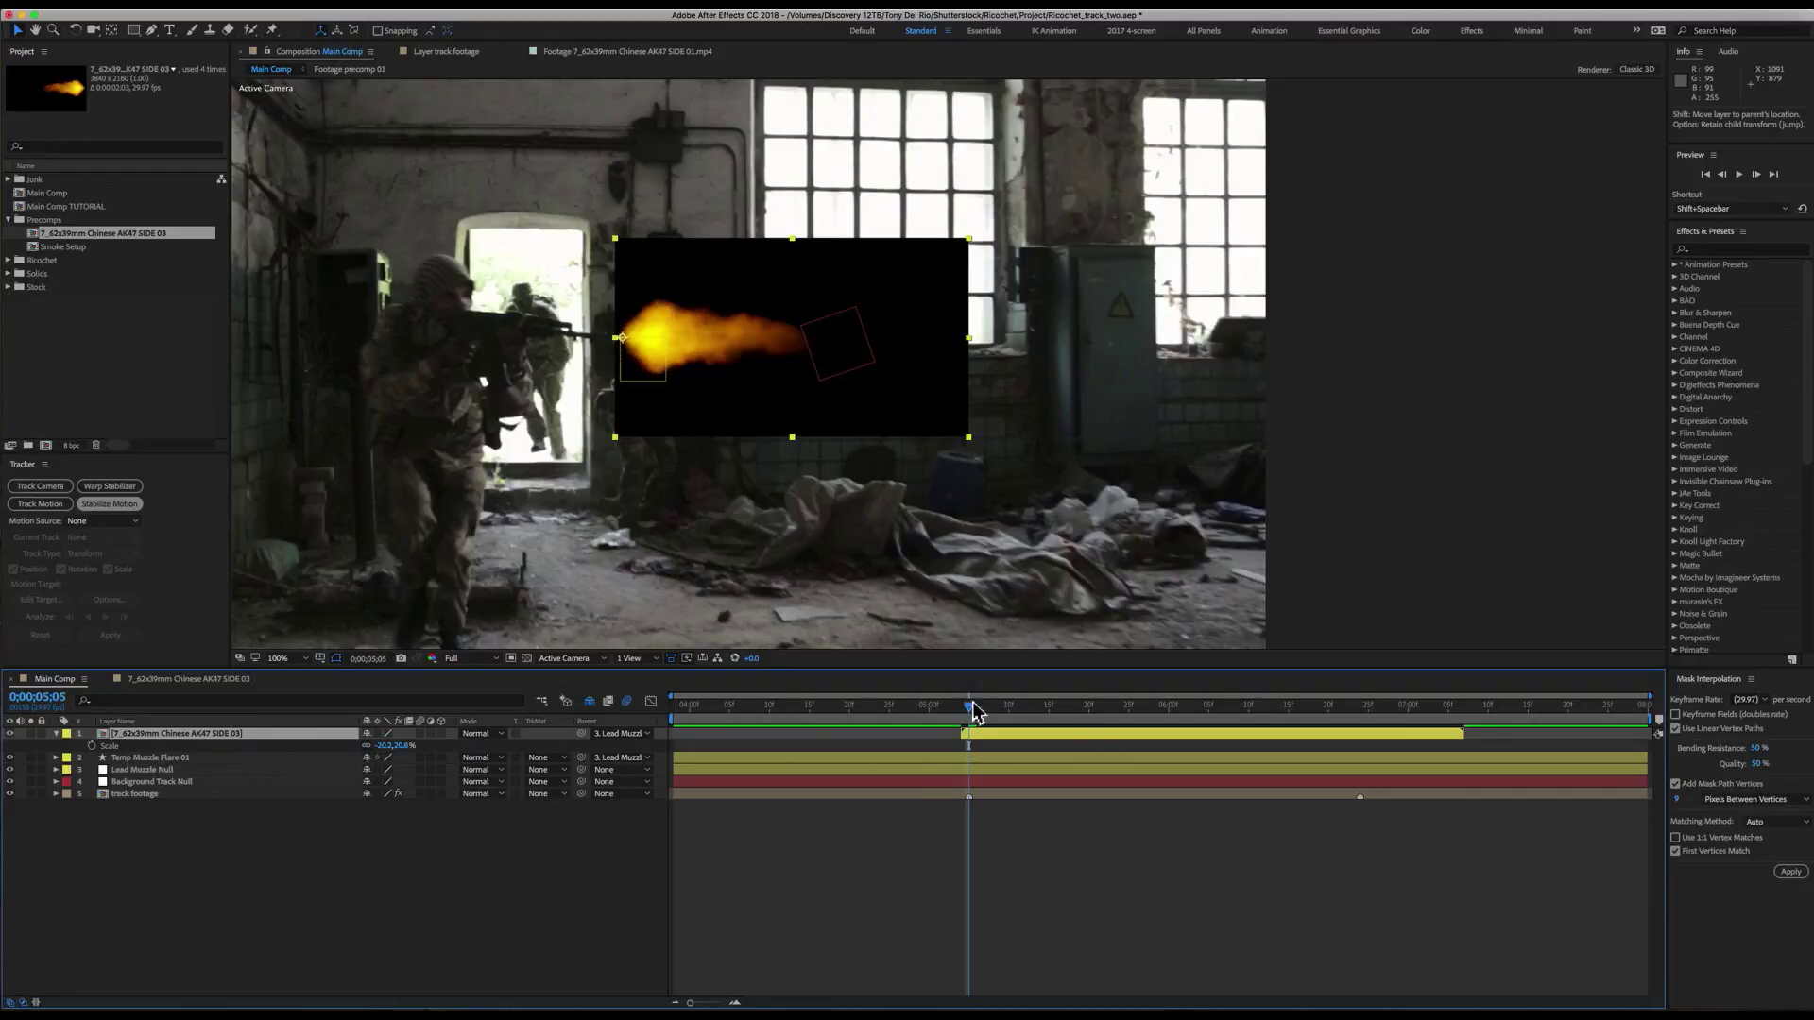
- Trim the AK47 SIDE 03 layer to run from 0;00;05;09 to 0;00;06;23
drag(971, 708, 1005, 741)
click(998, 743)
mouse_move(1109, 705)
mouse_down()
mouse_move(1479, 704)
mouse_move(1361, 705)
mouse_up()
drag(1462, 735, 1235, 709)
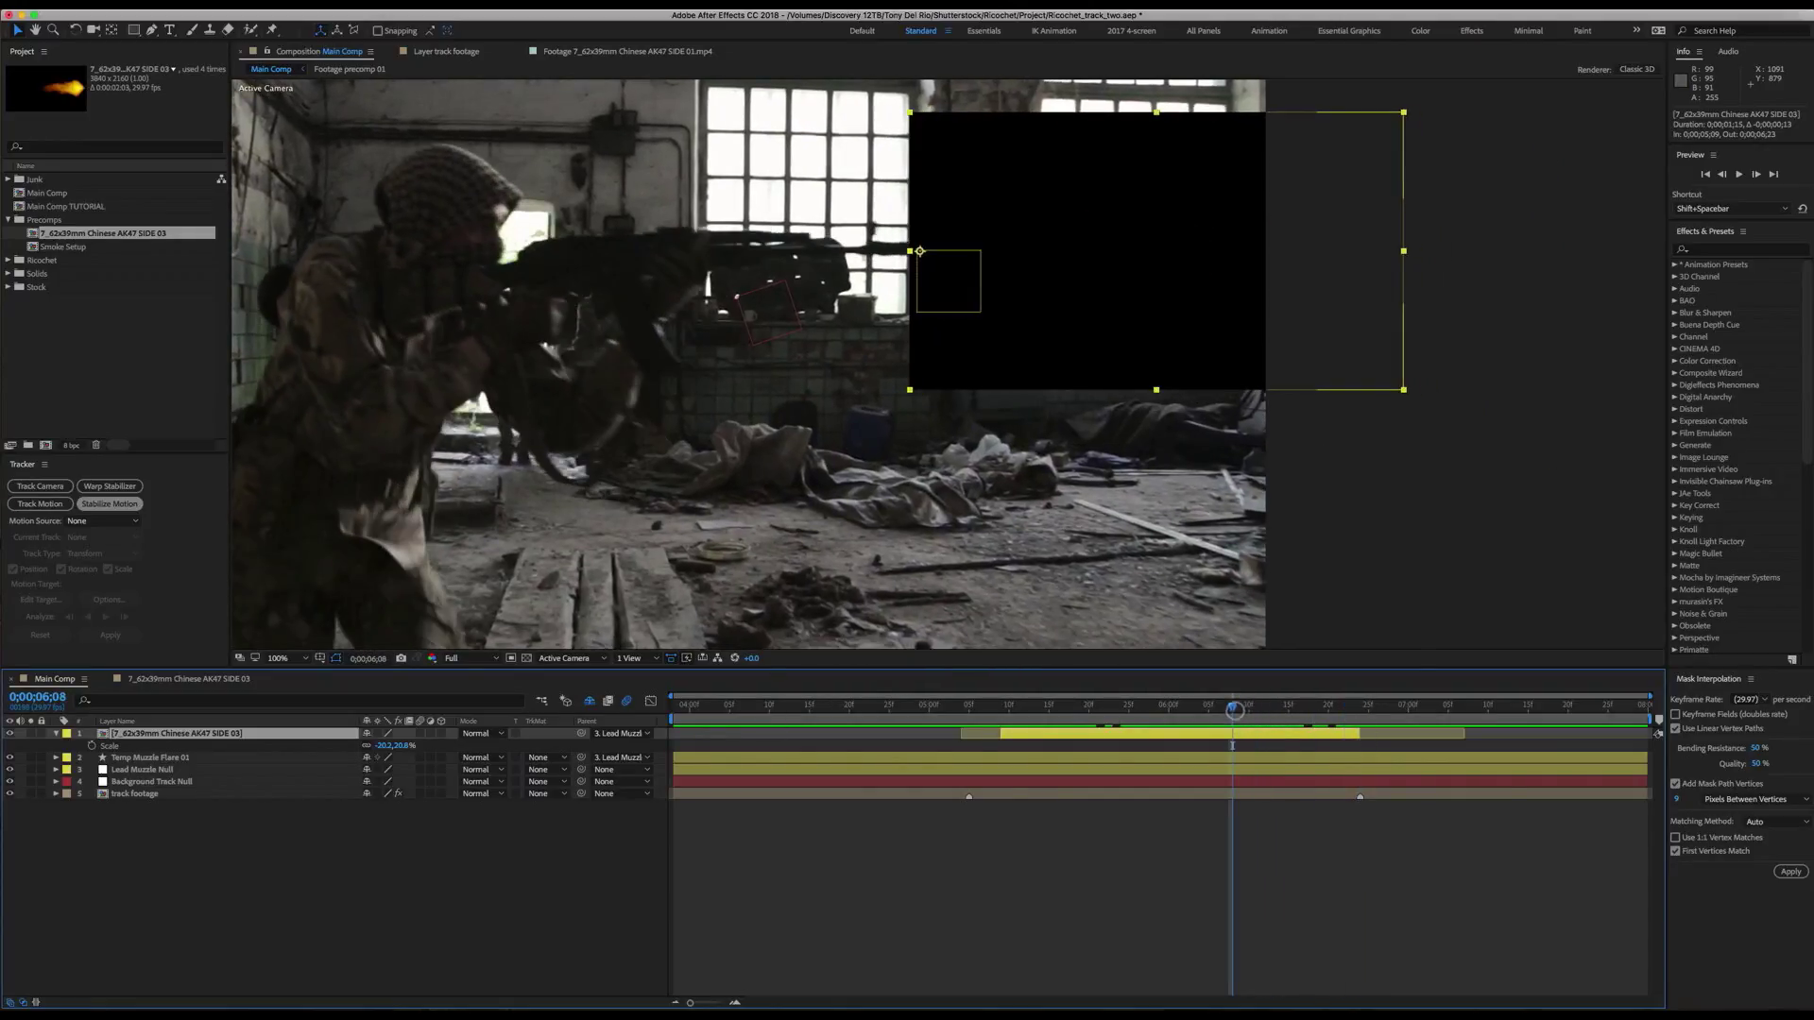
- Delete the Temp Muzzle Flare 01 layer and play back the composition from 0;00;04;17
click(177, 757)
key(Delete)
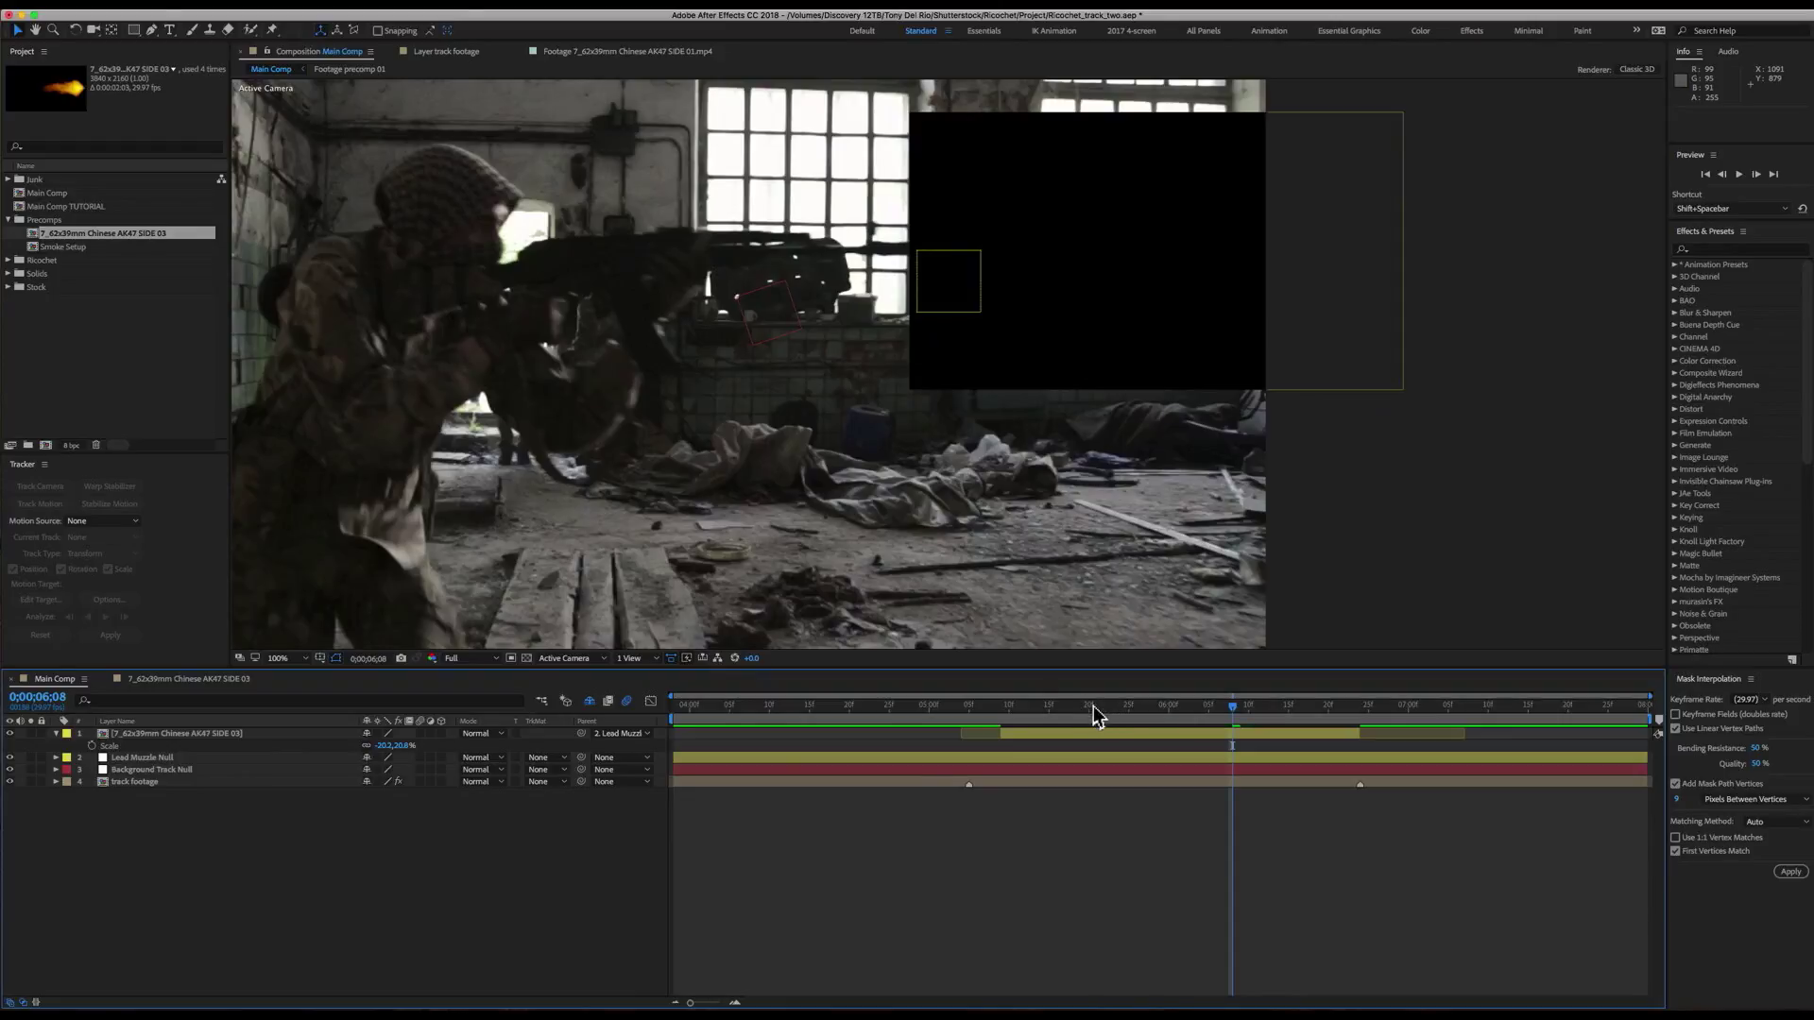
drag(1095, 717, 824, 714)
key(space)
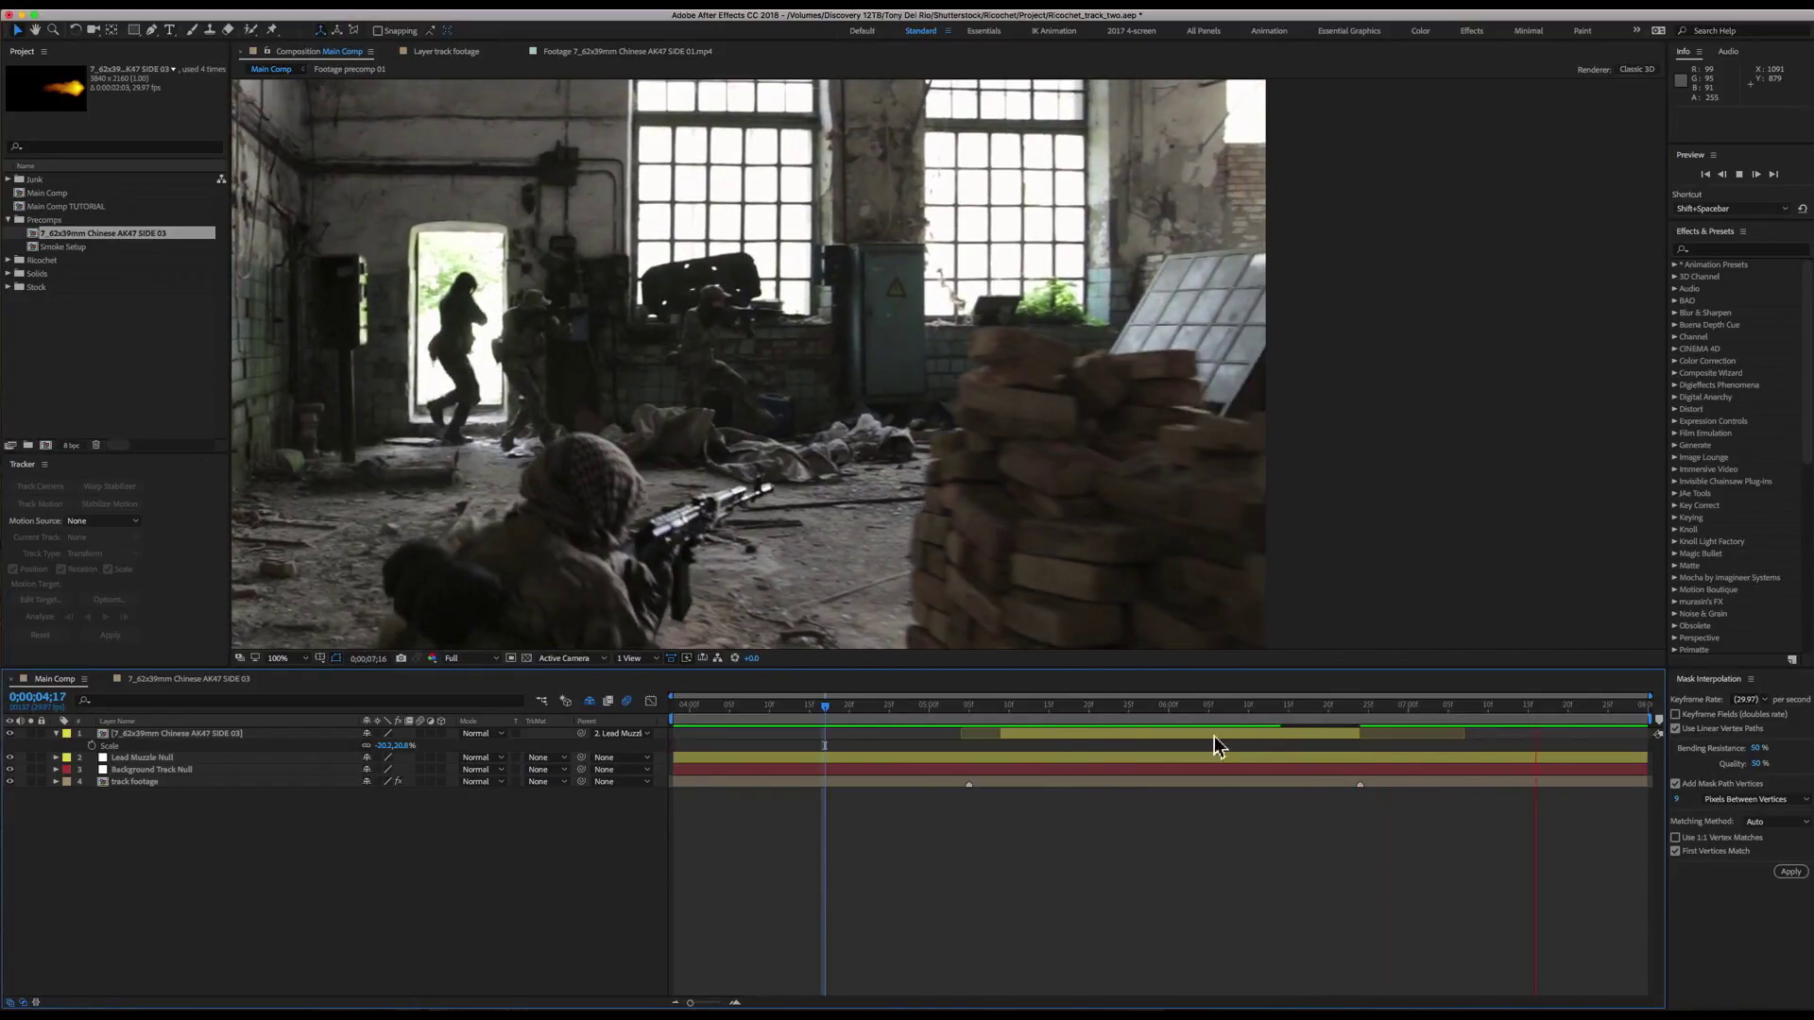
- Set the AK47 SIDE 03 layer's blending mode to Add, checking it on the flash at 0;00;05;17
drag(1074, 704, 1068, 703)
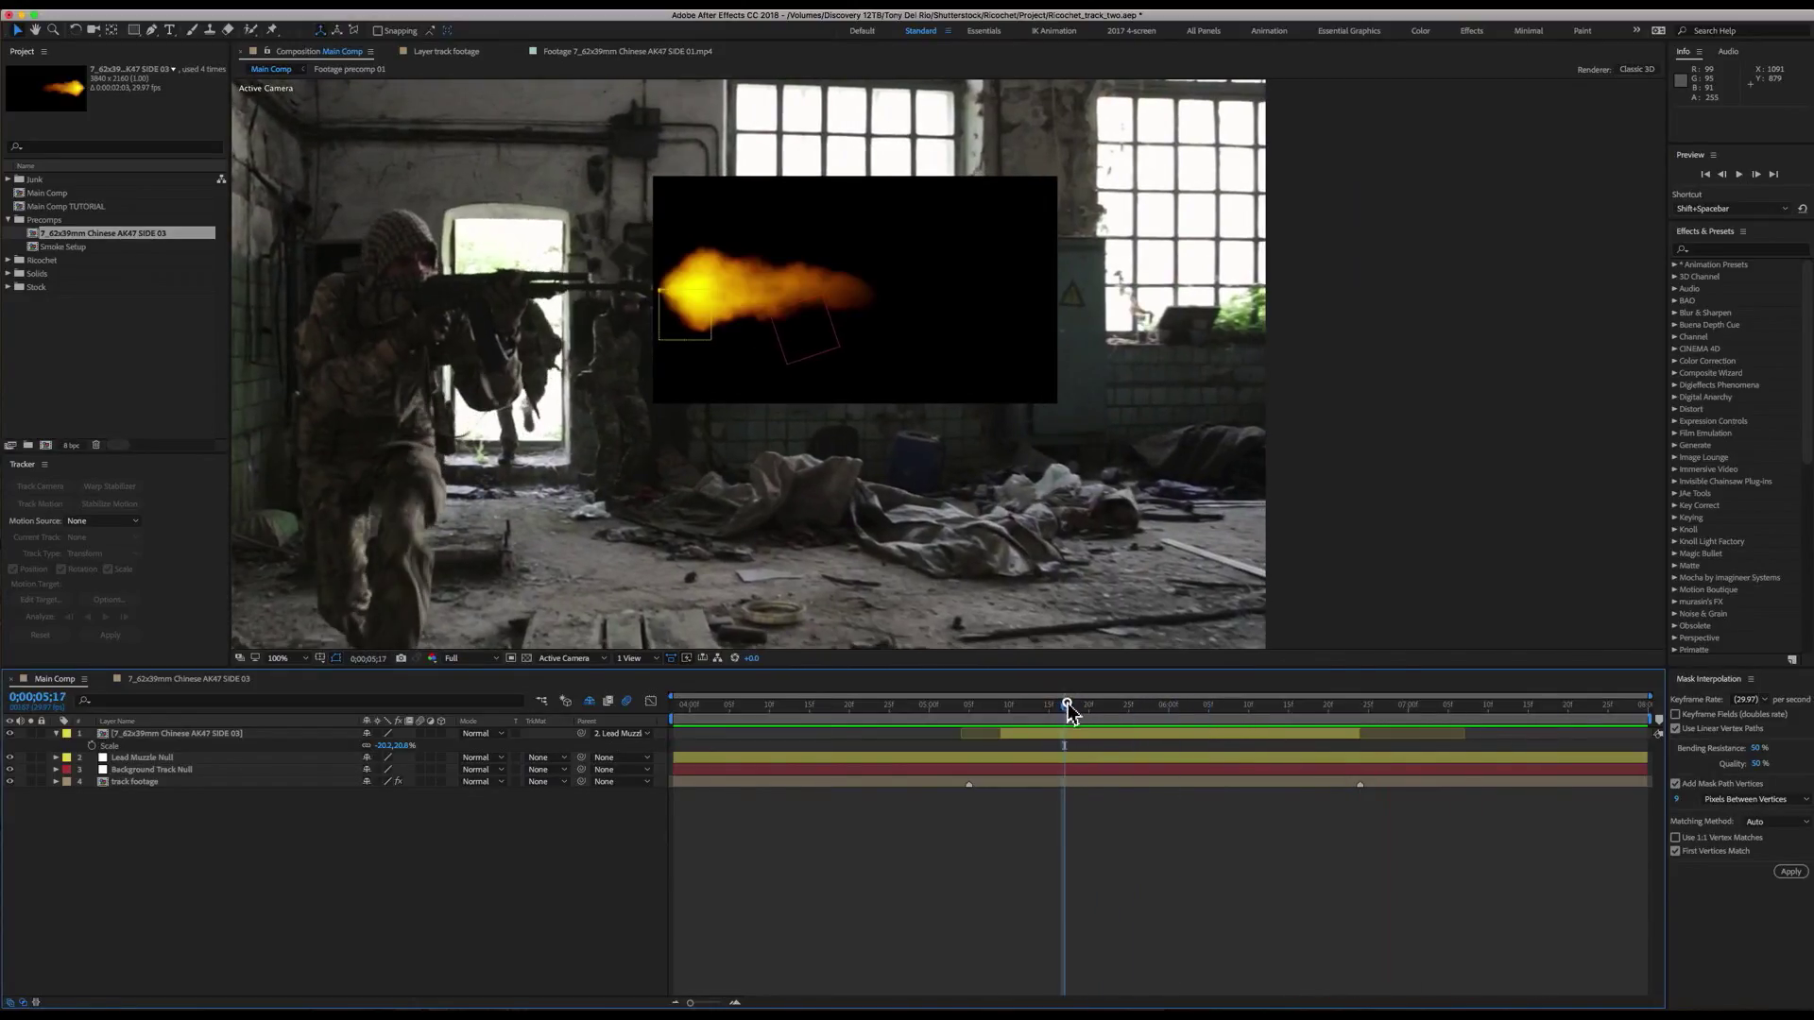
click(1114, 733)
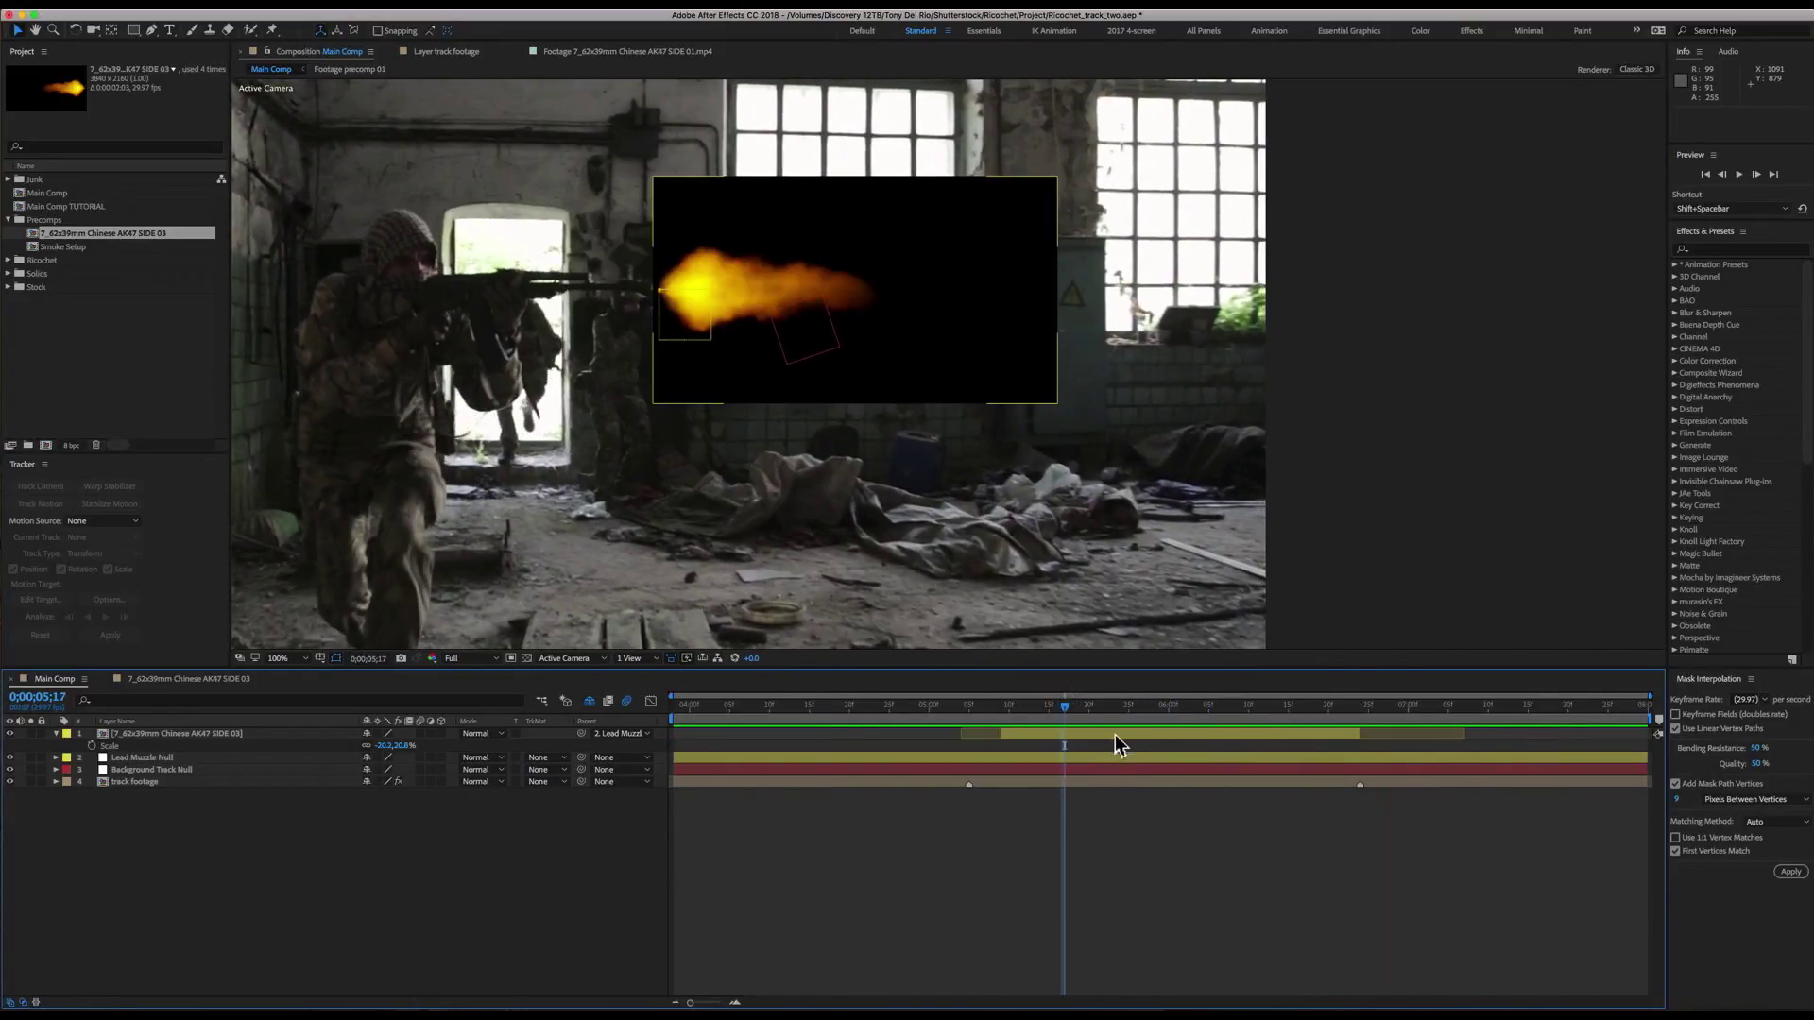
click(503, 734)
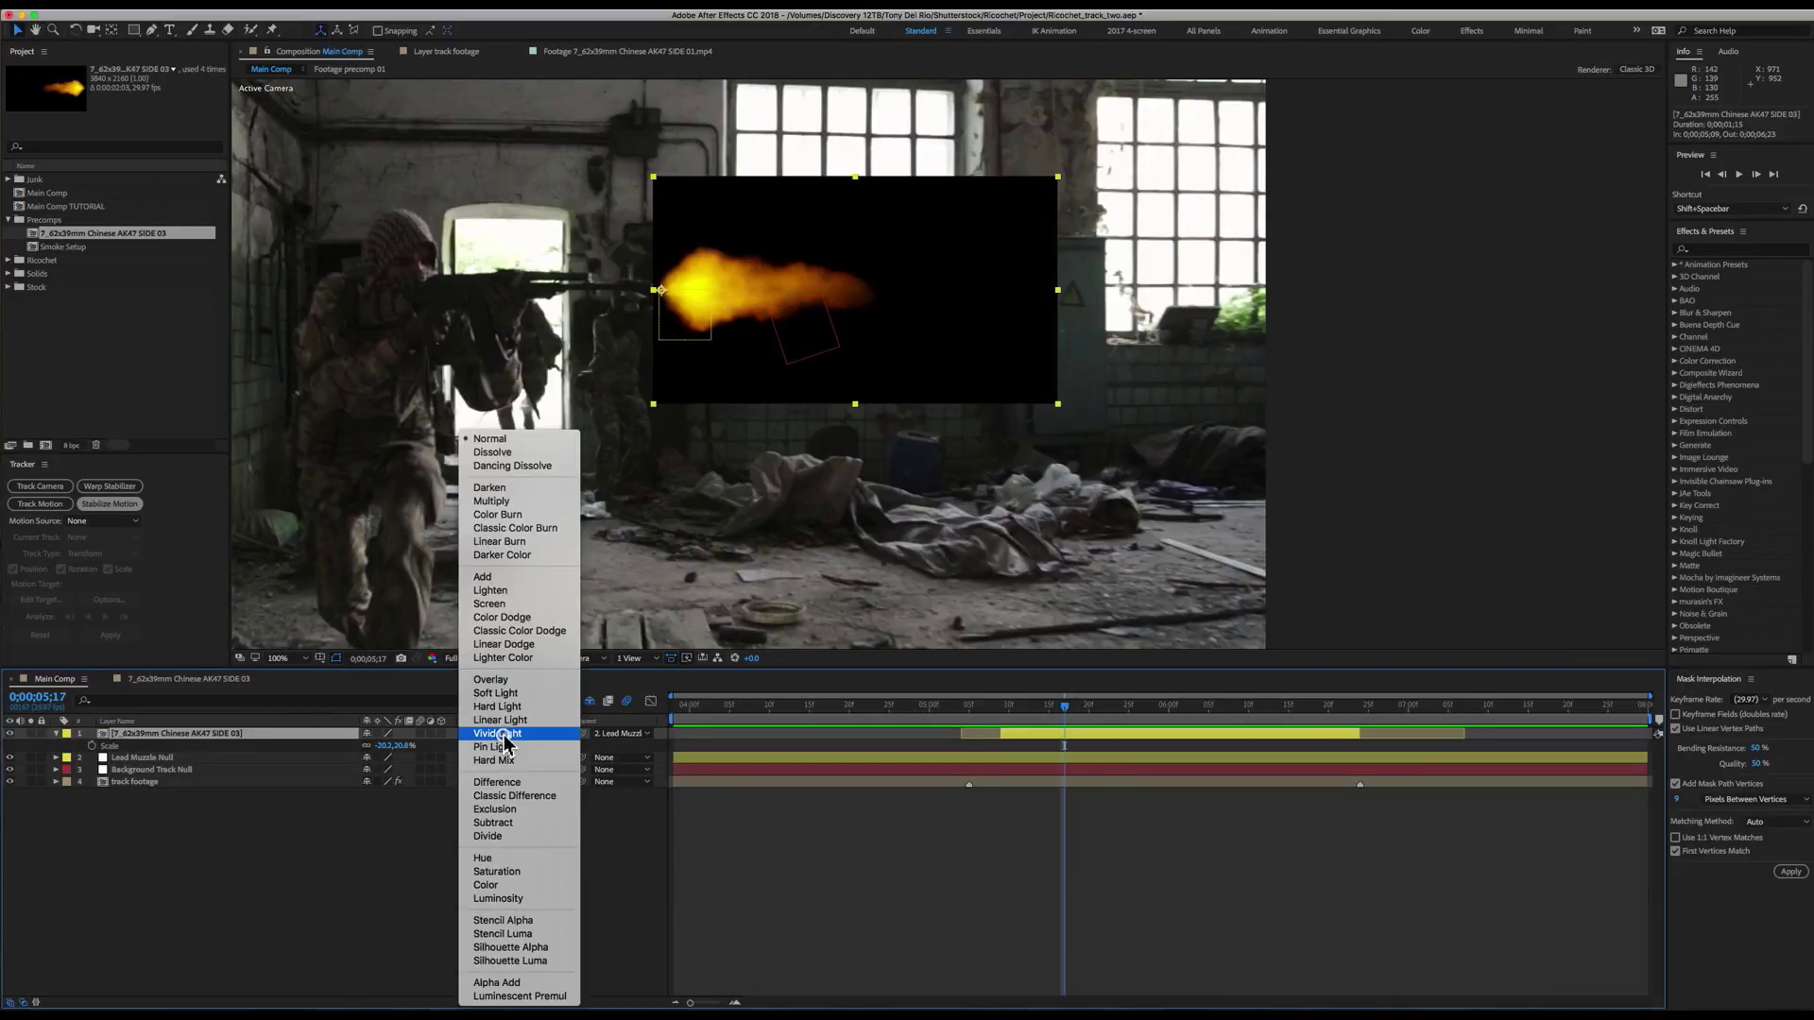
click(521, 578)
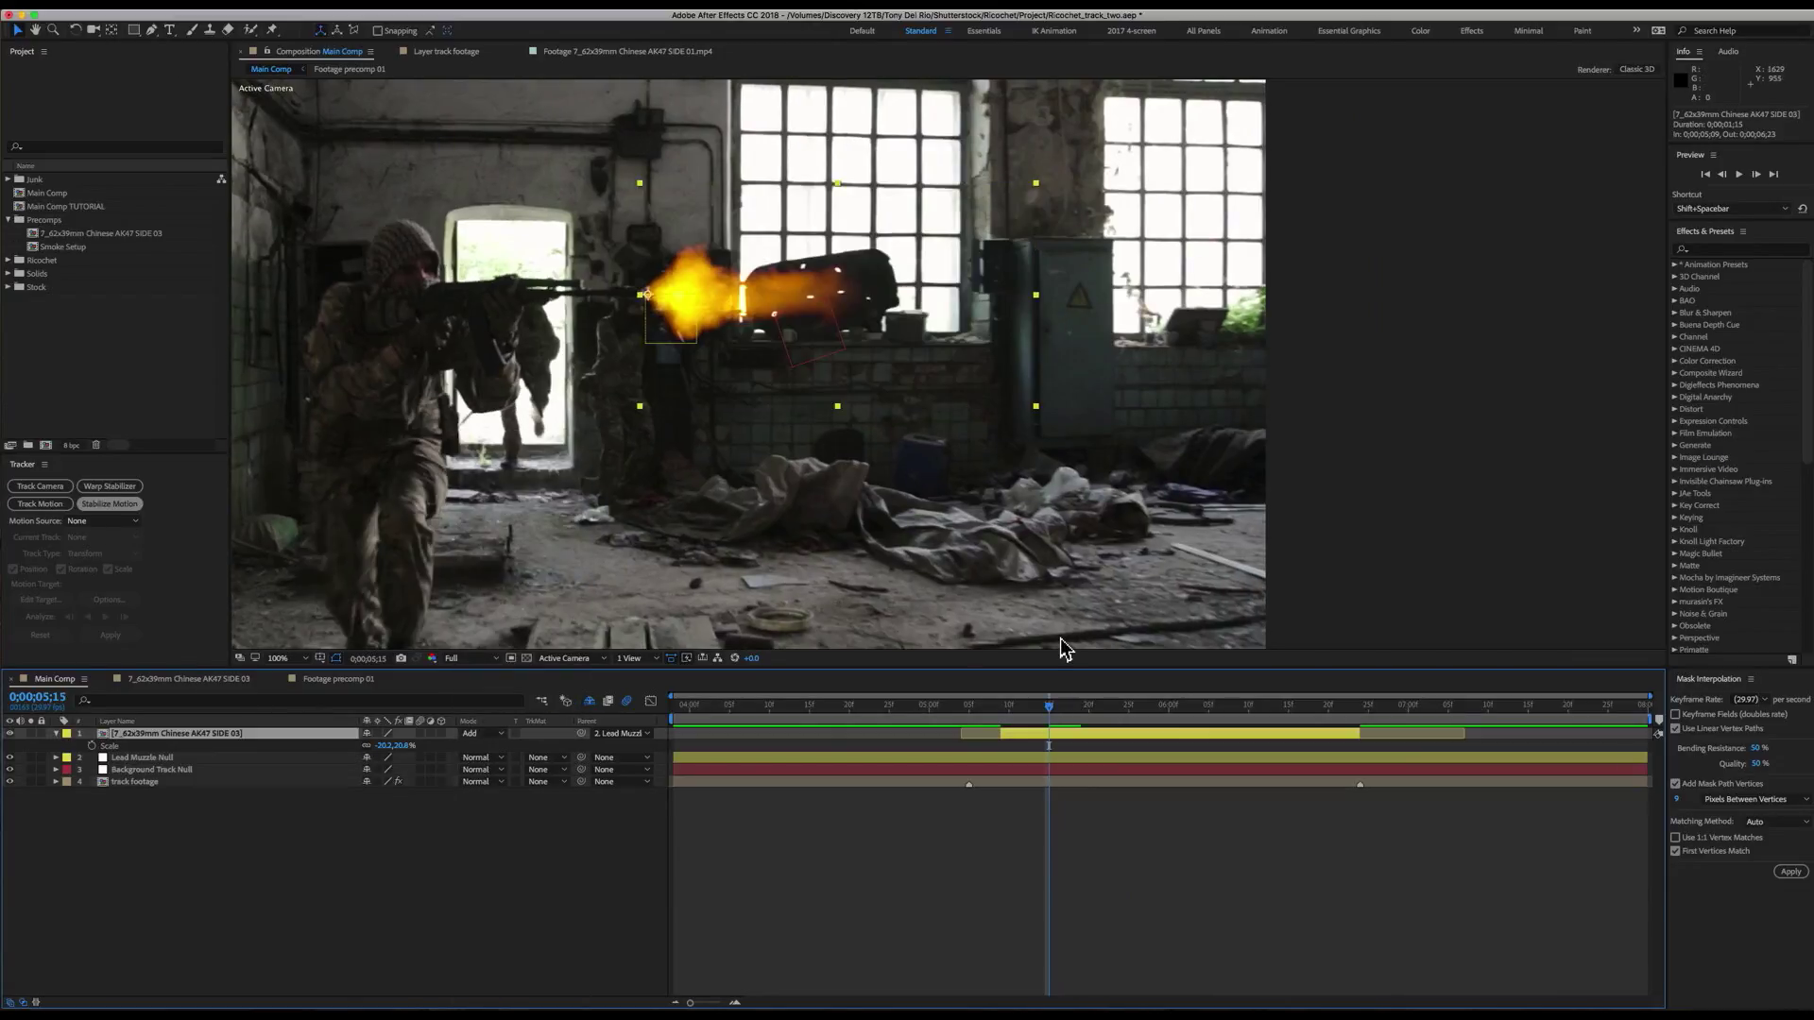
- Try the Screen blending mode on the AK47 SIDE 03 layer at 0;00;05;29 and switch back to Add
drag(1049, 720, 1163, 737)
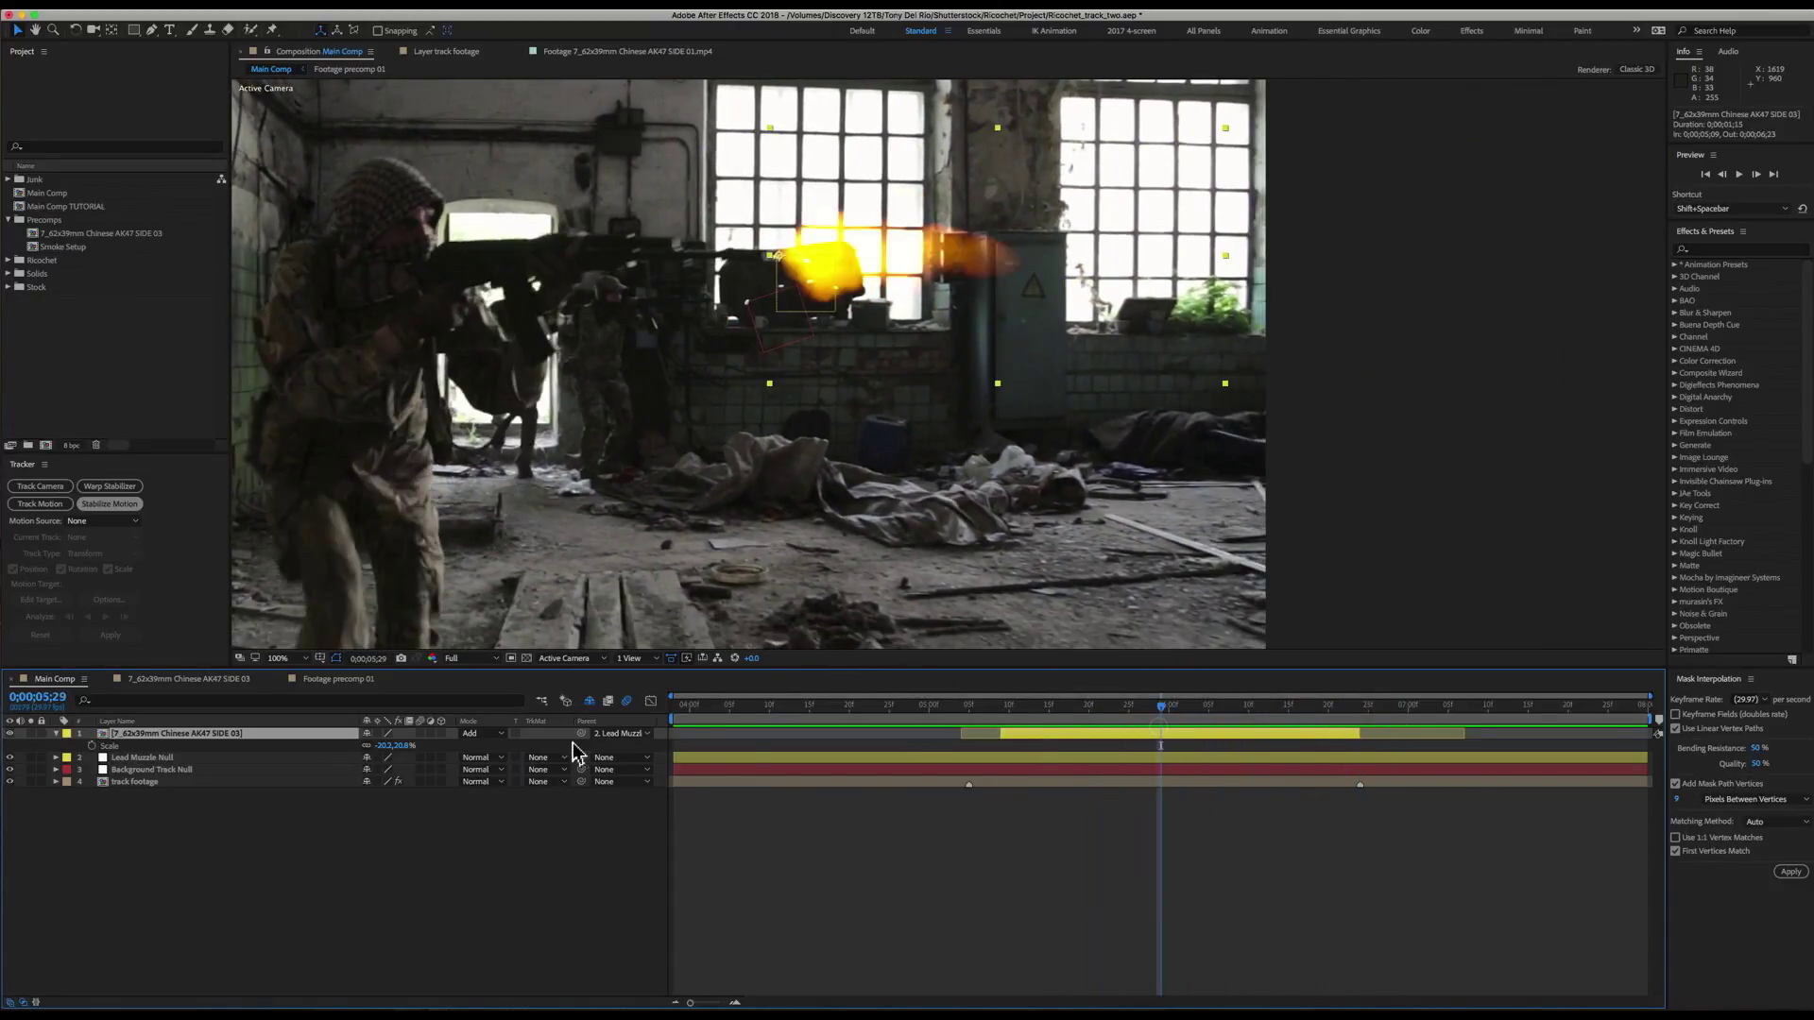
click(500, 736)
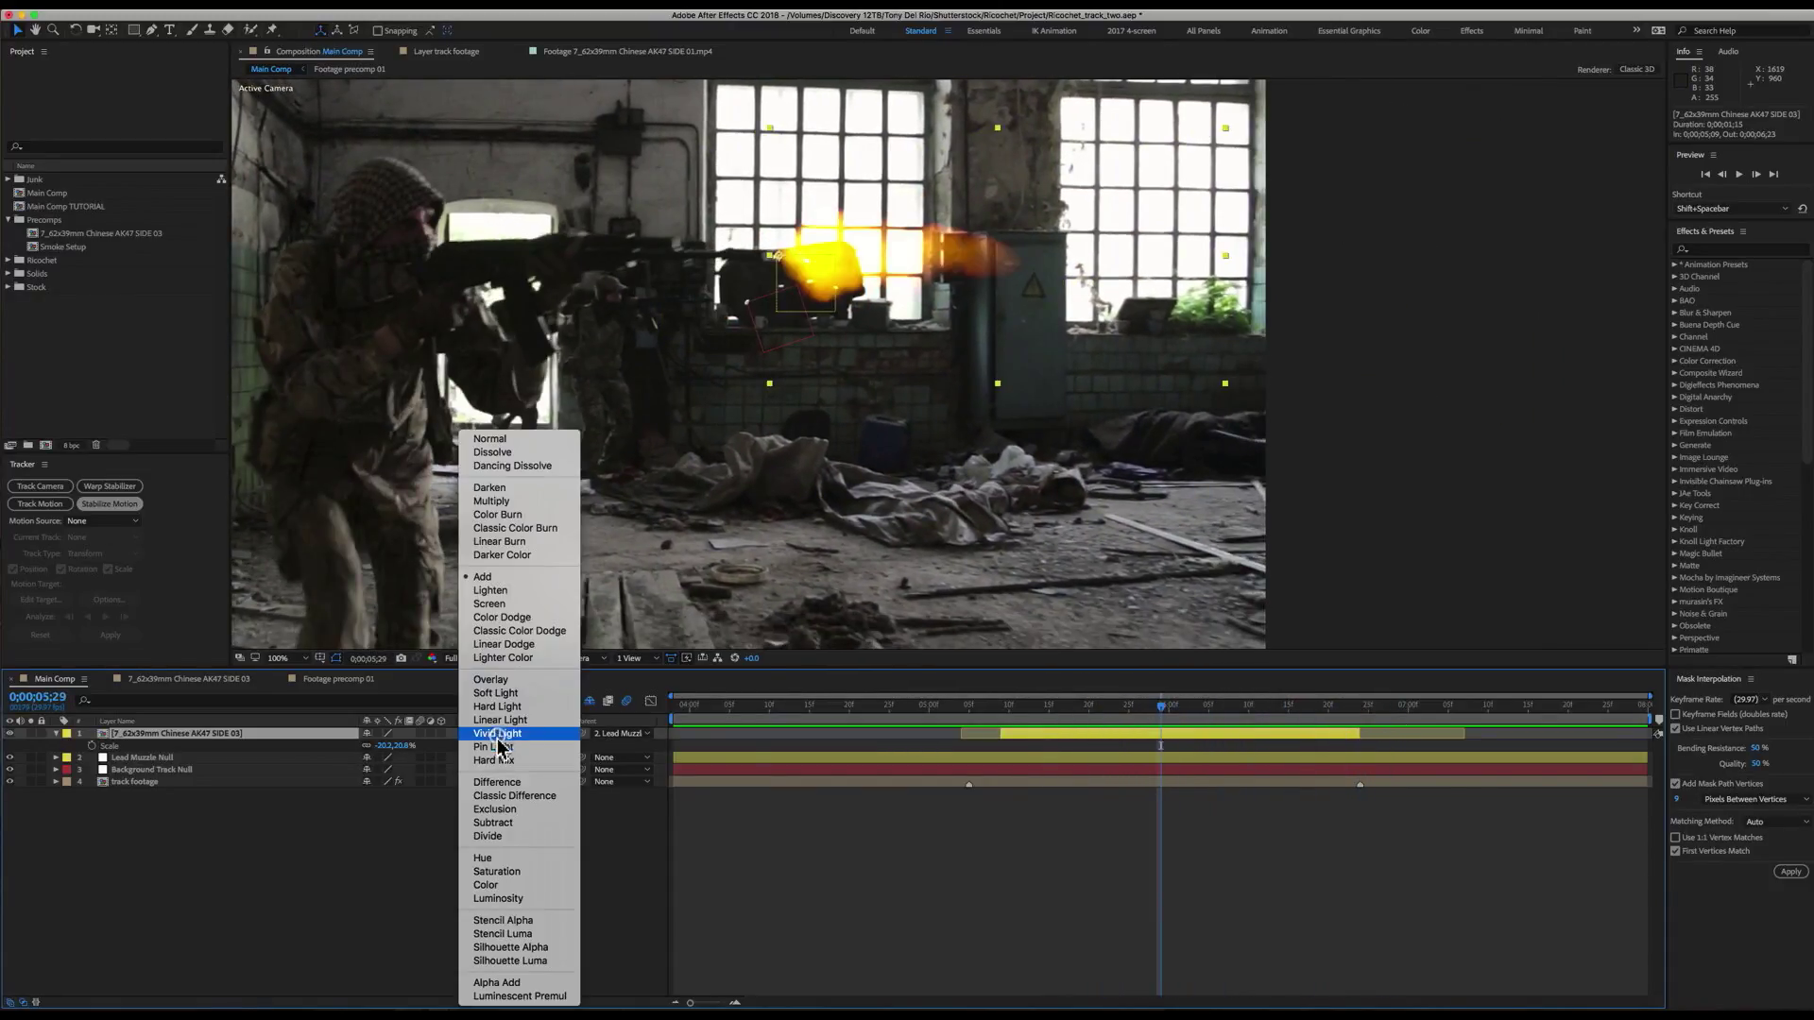
click(515, 615)
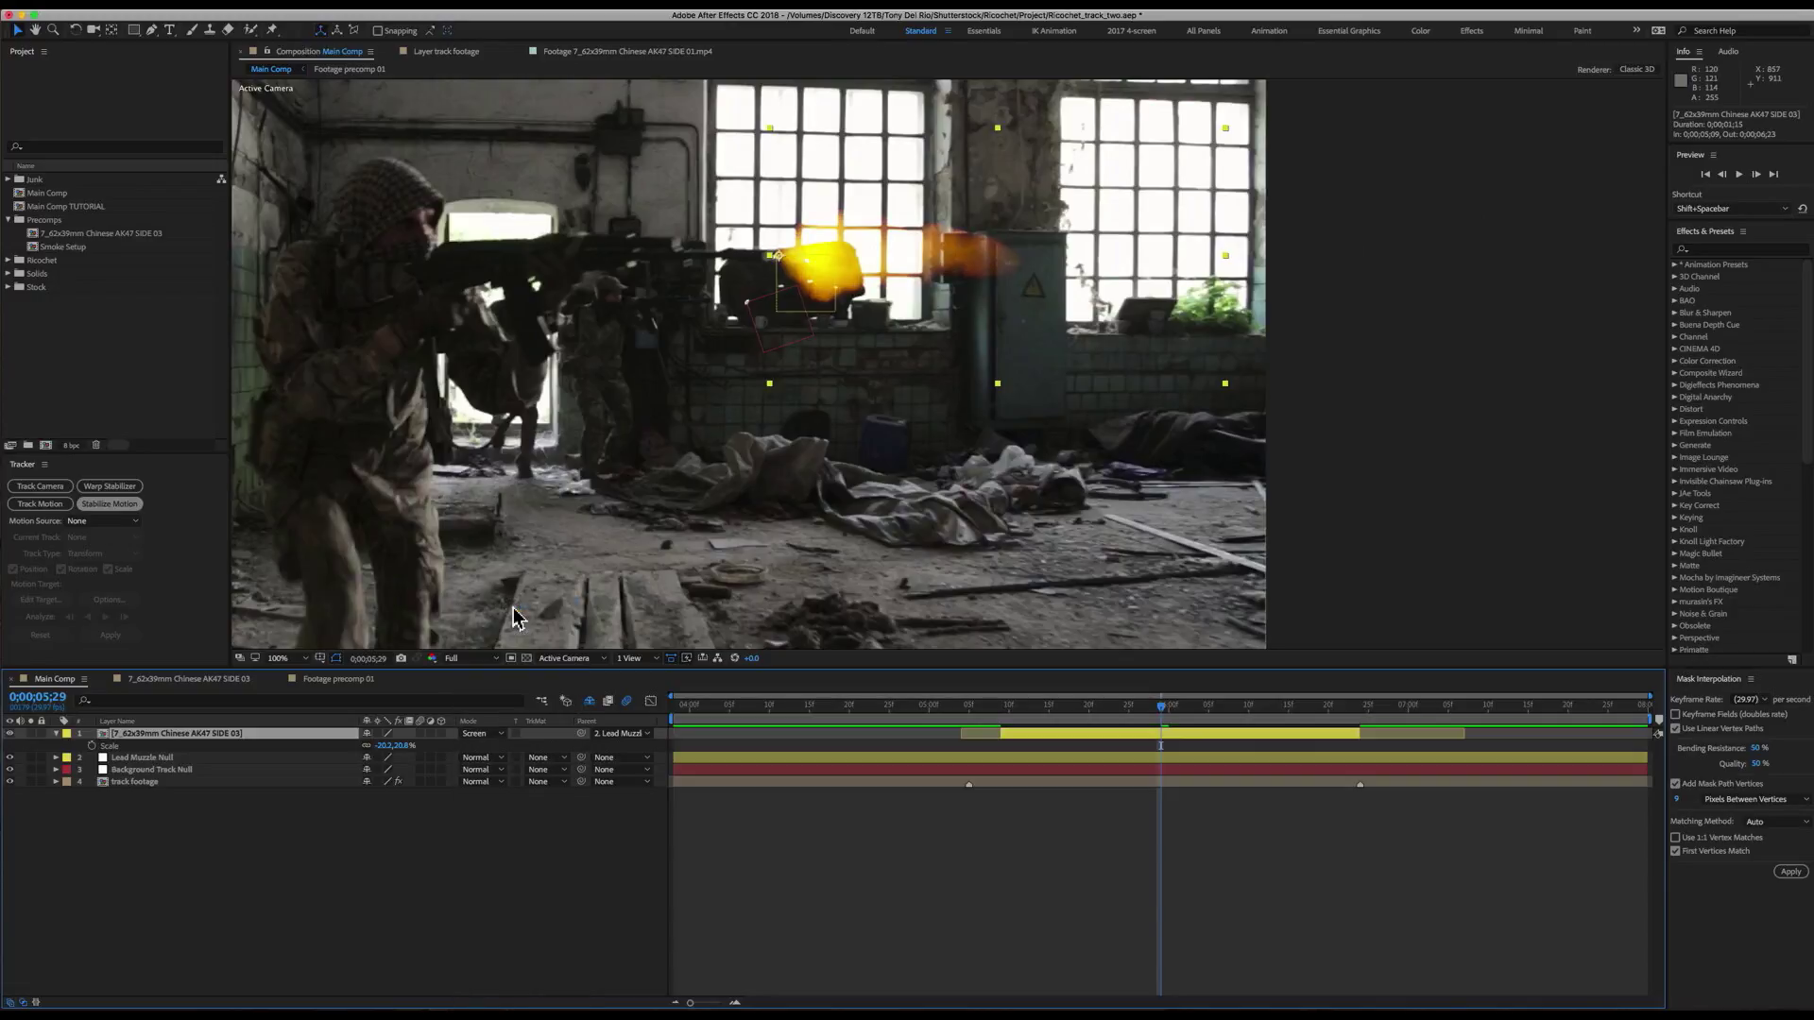
click(504, 738)
click(554, 580)
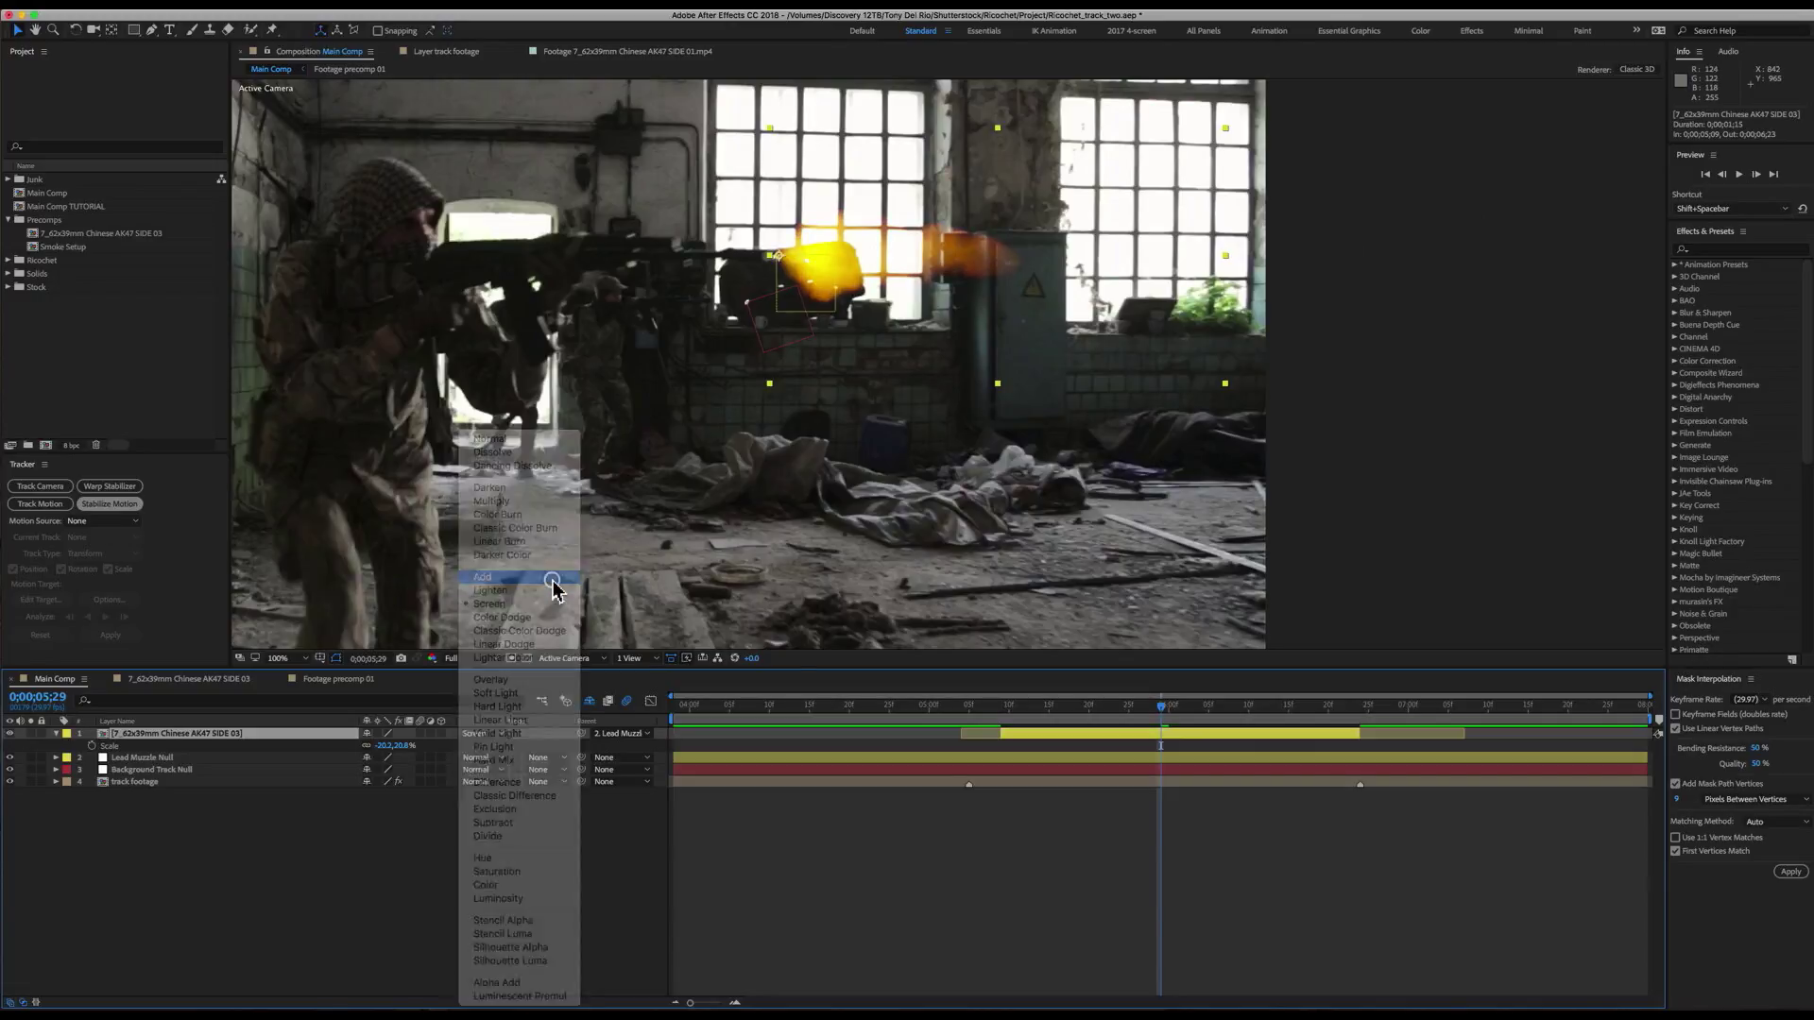
- Play back the muzzle flashes in Main Comp, and open and preview the Smoke Setup precomp
drag(1023, 709, 866, 734)
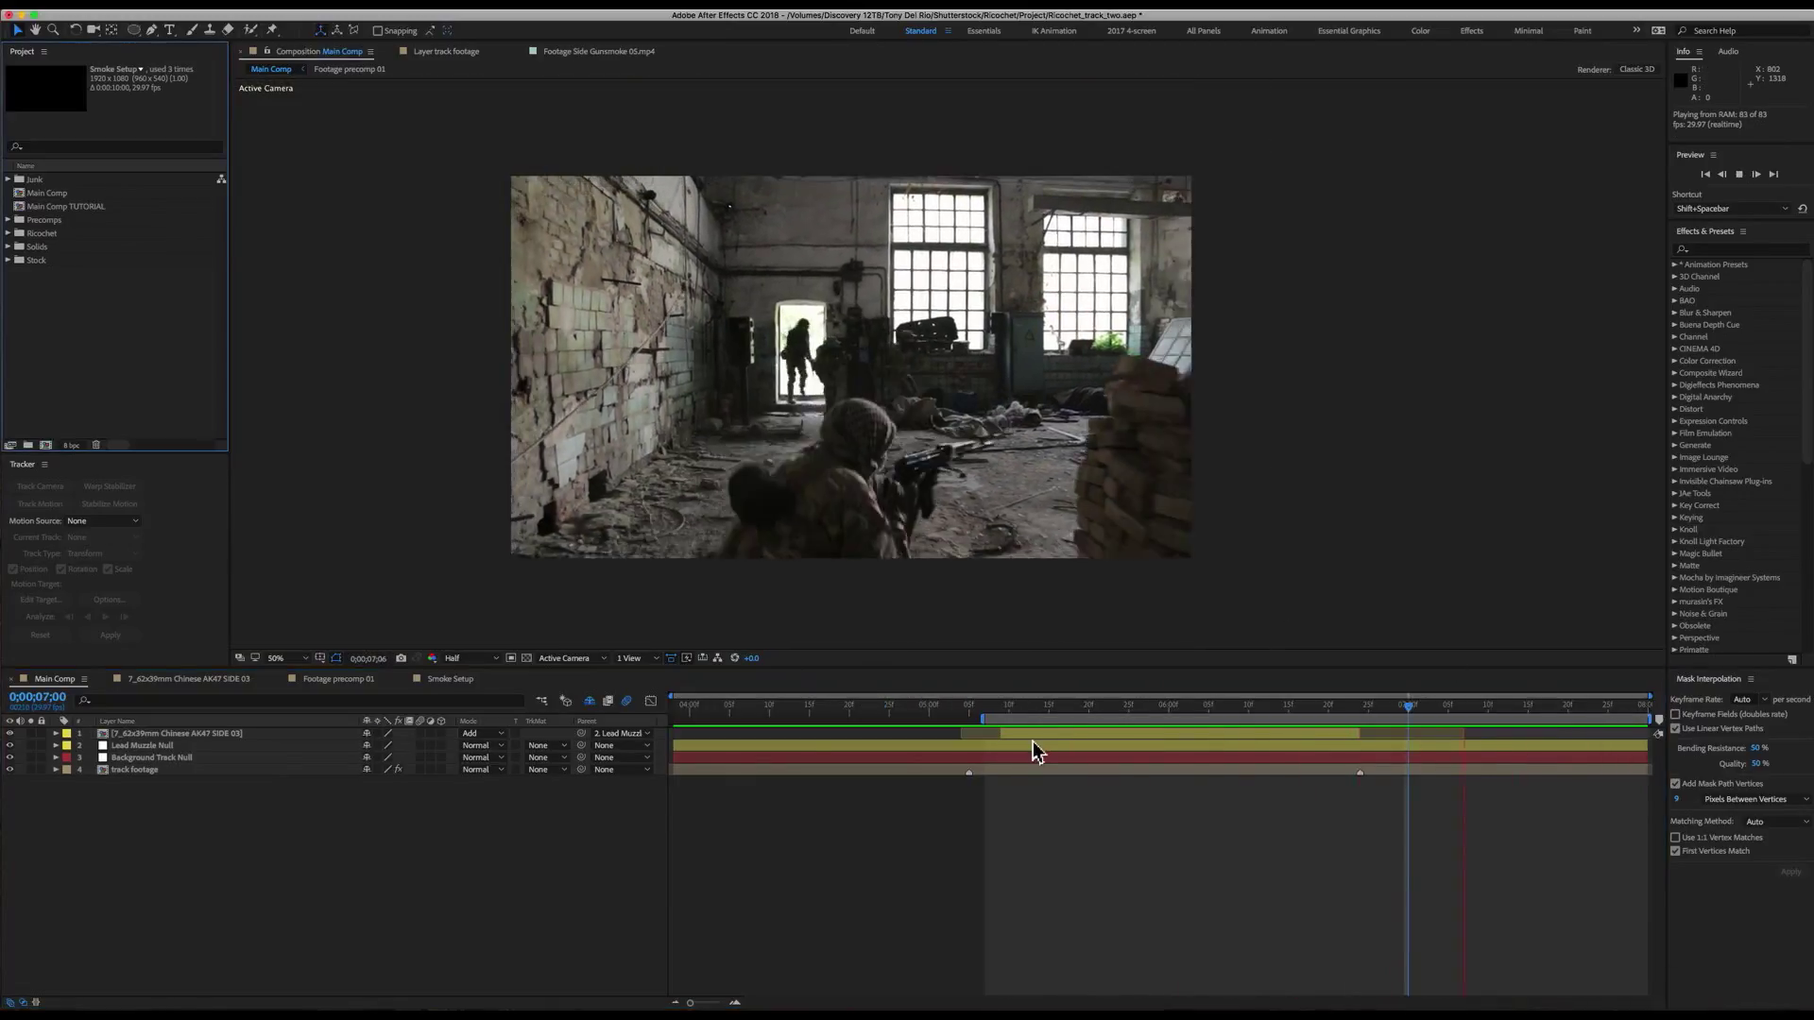
key(space)
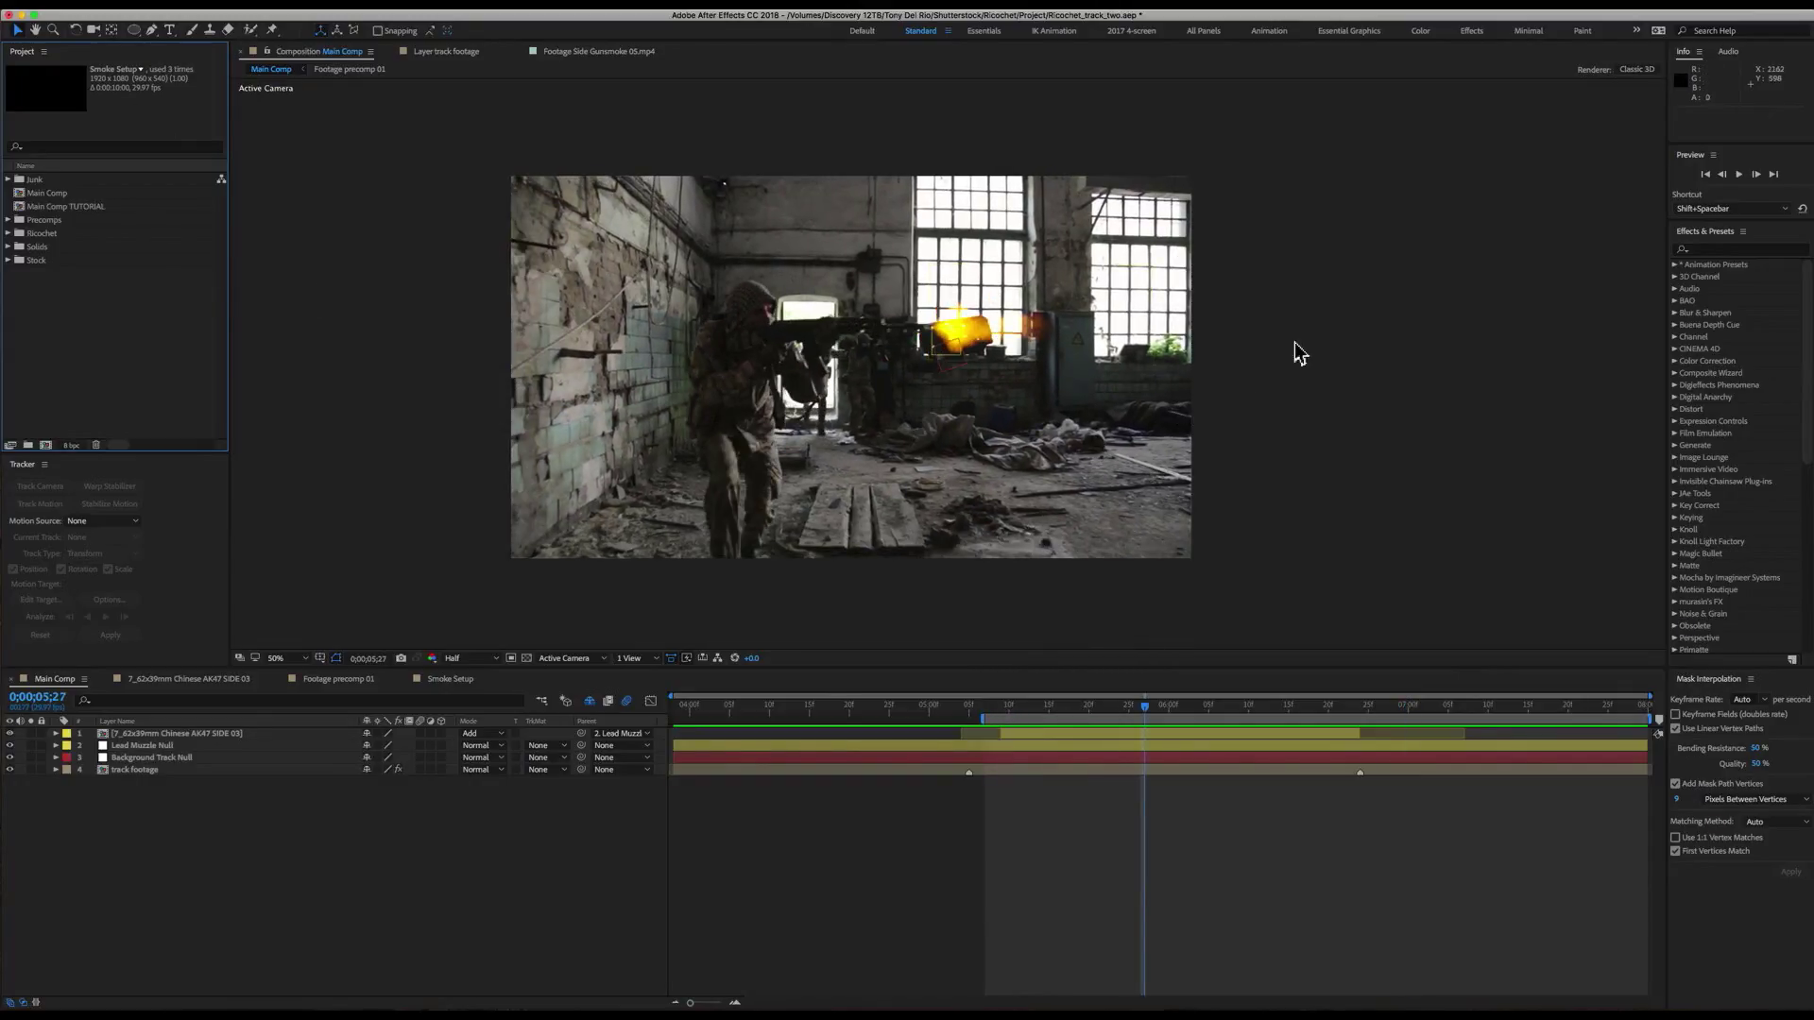
click(9, 220)
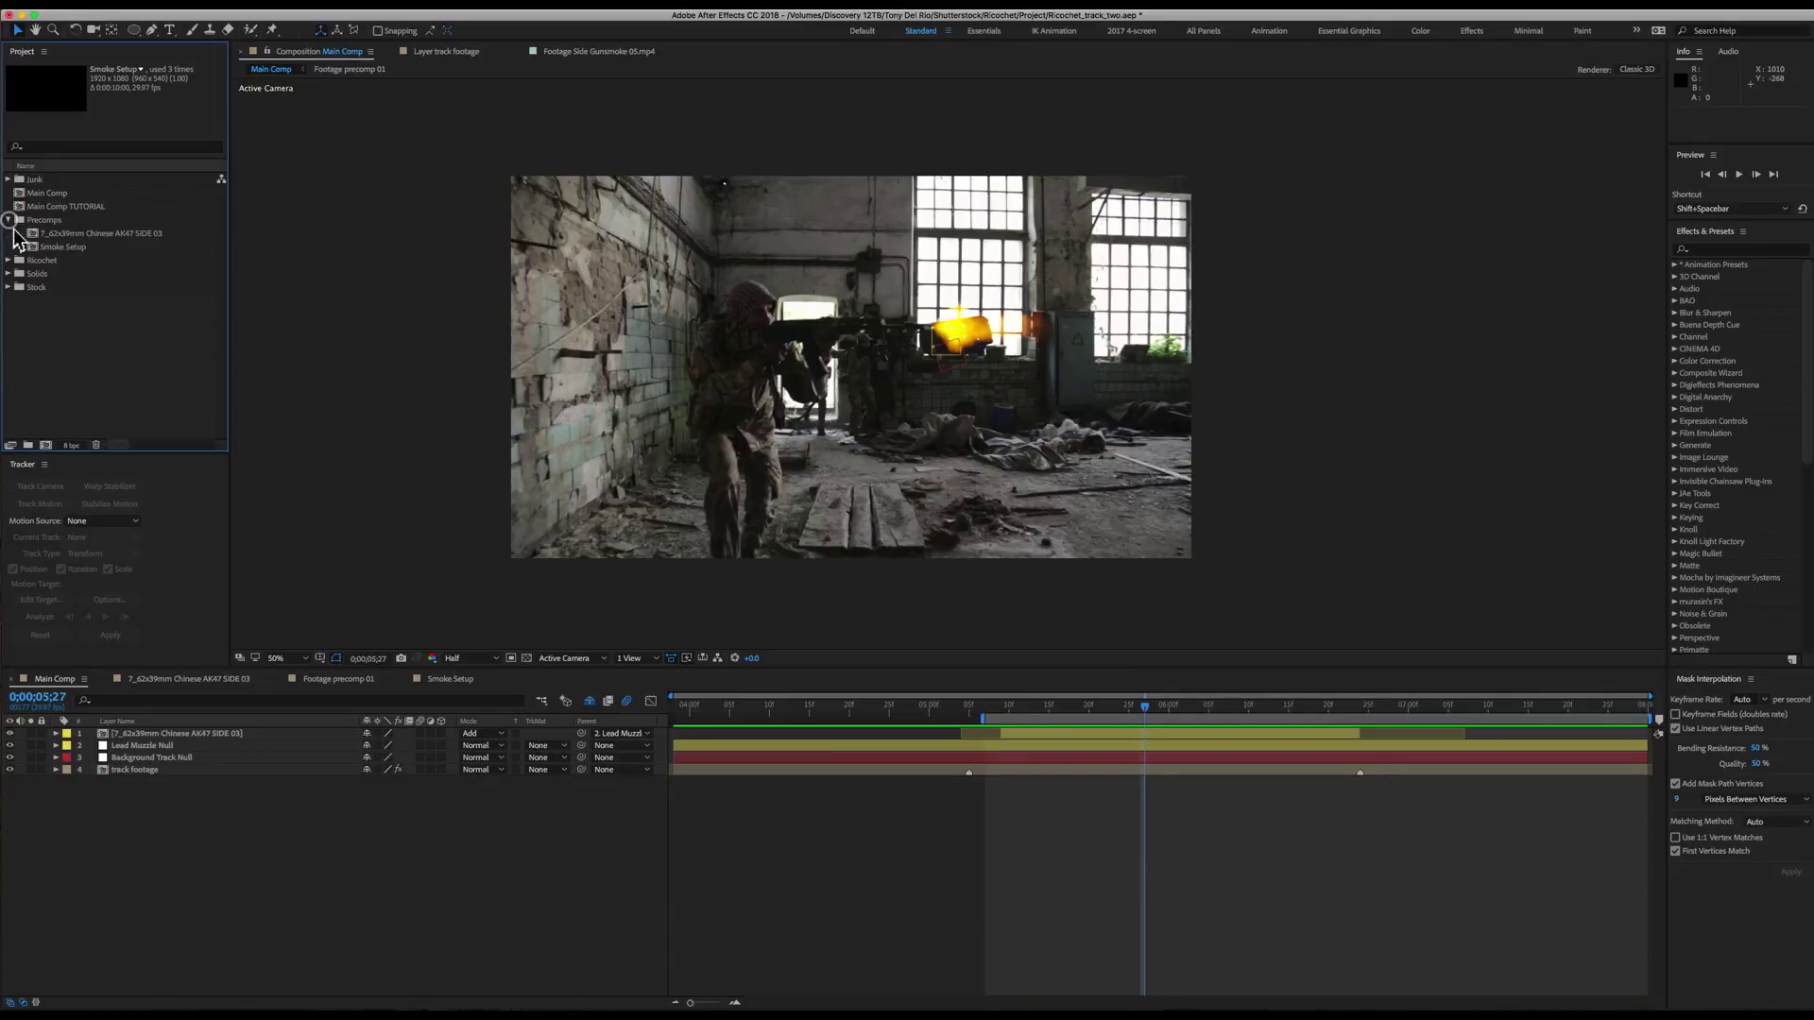
double_click(38, 248)
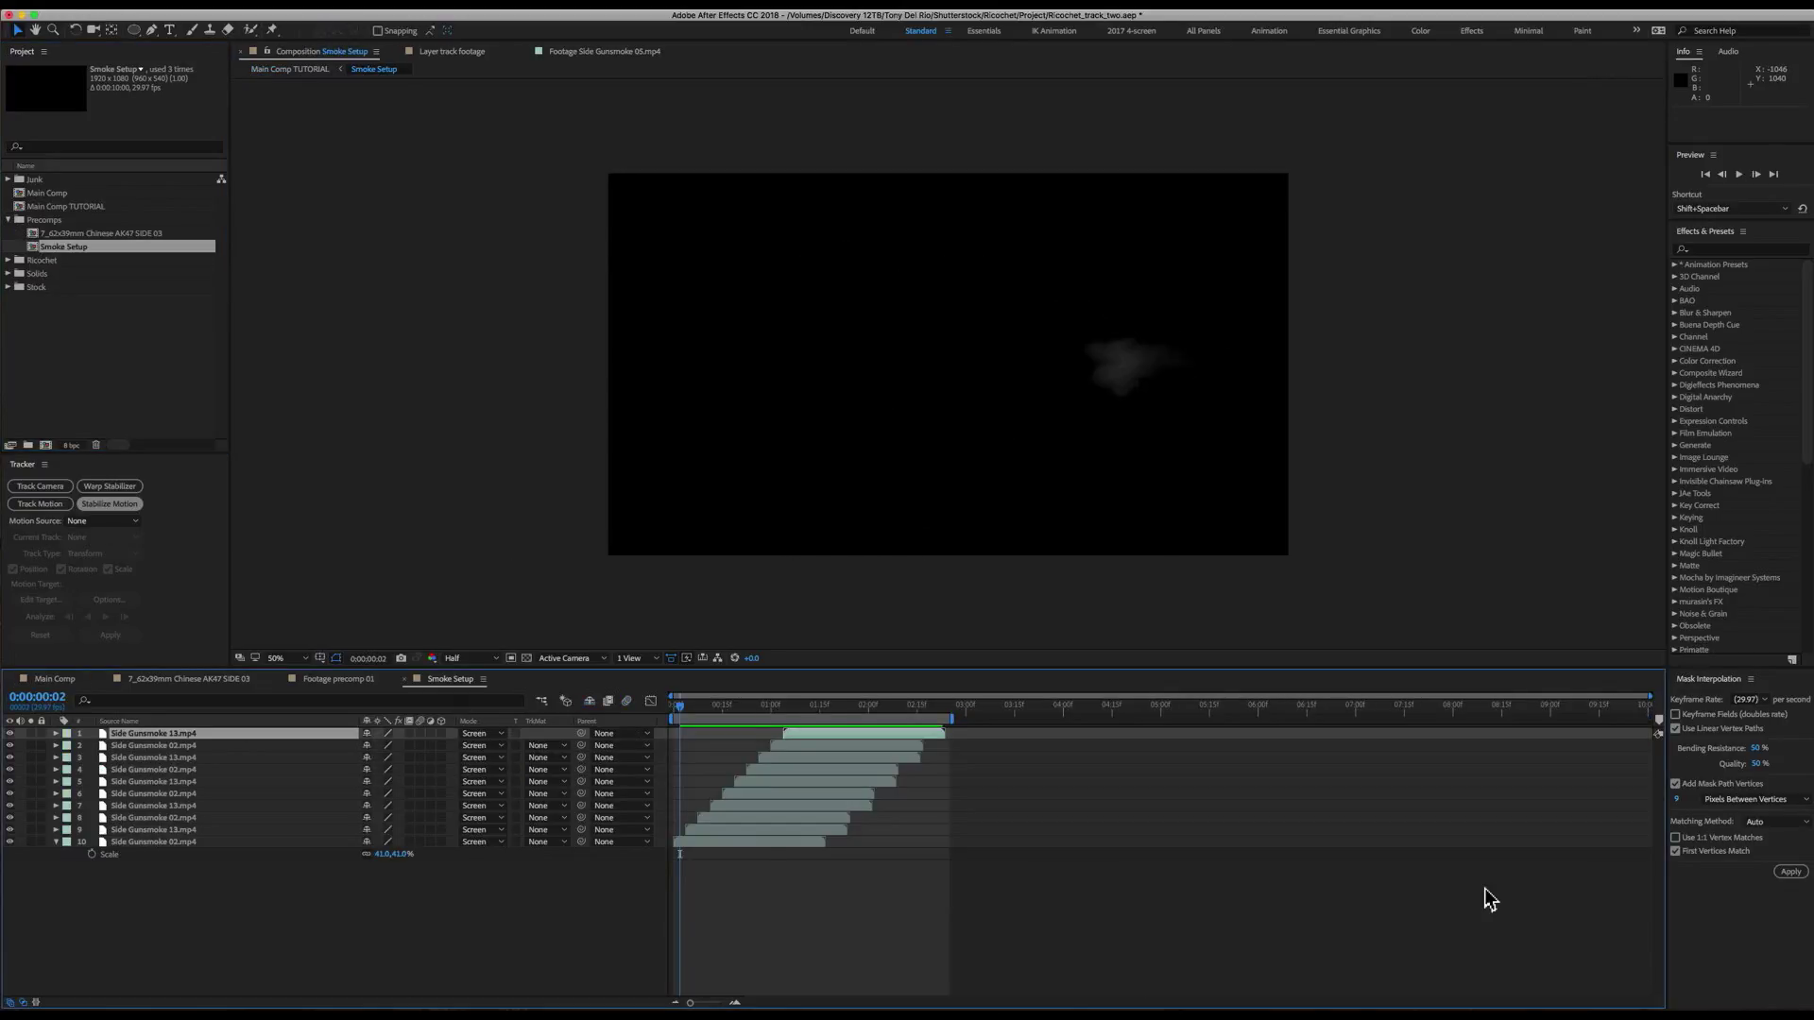
key(0)
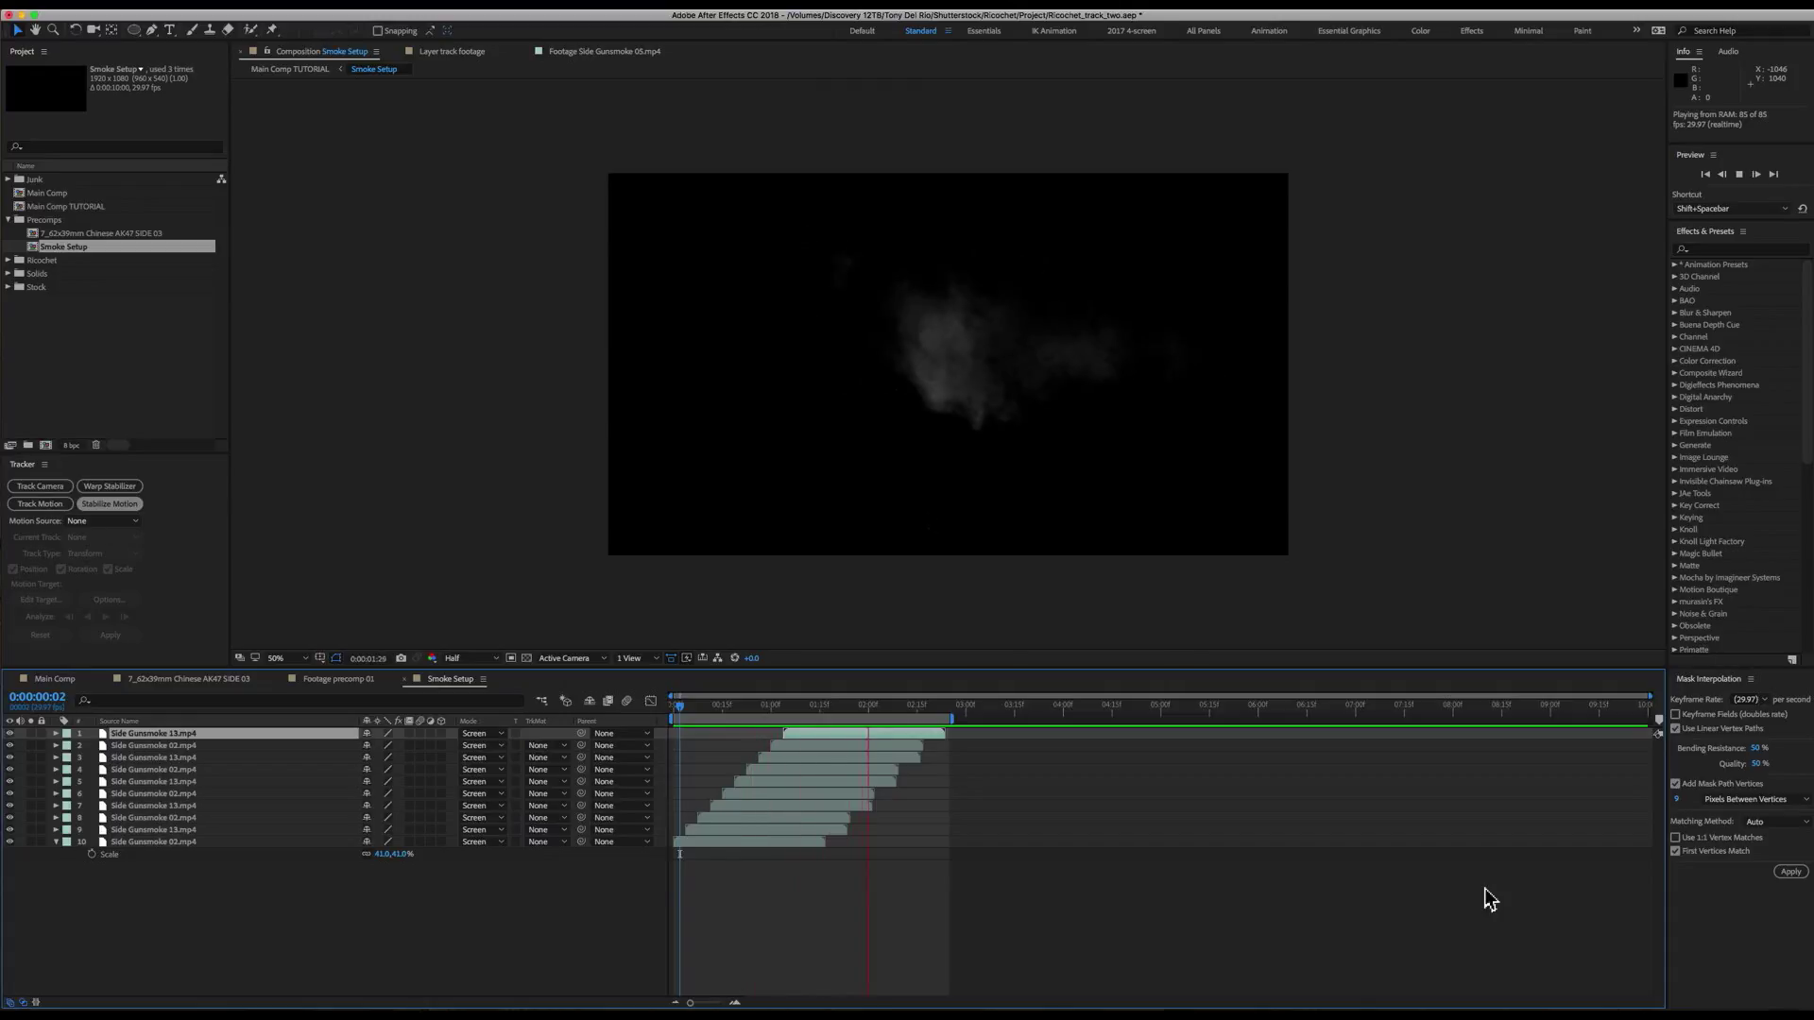
- Return to Main Comp, add the Smoke Setup precomp as the uppermost layer and give it a Yellow label
click(54, 679)
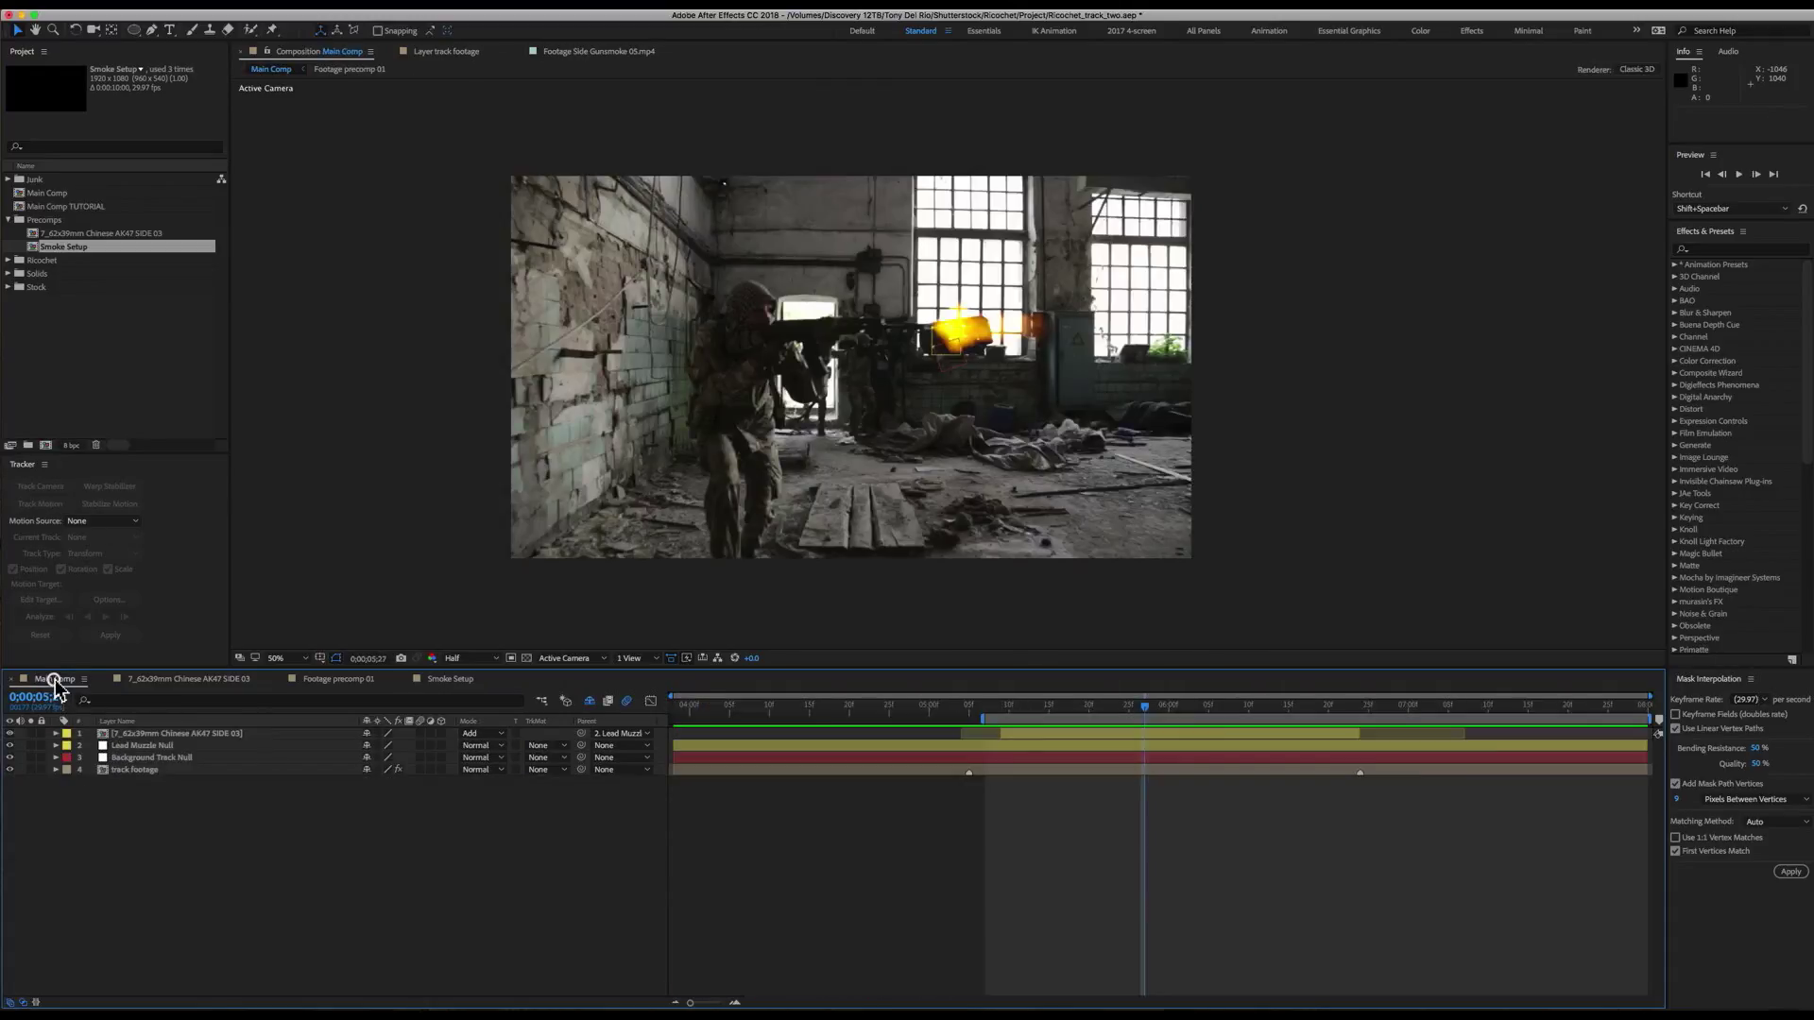
drag(31, 250, 66, 740)
click(66, 735)
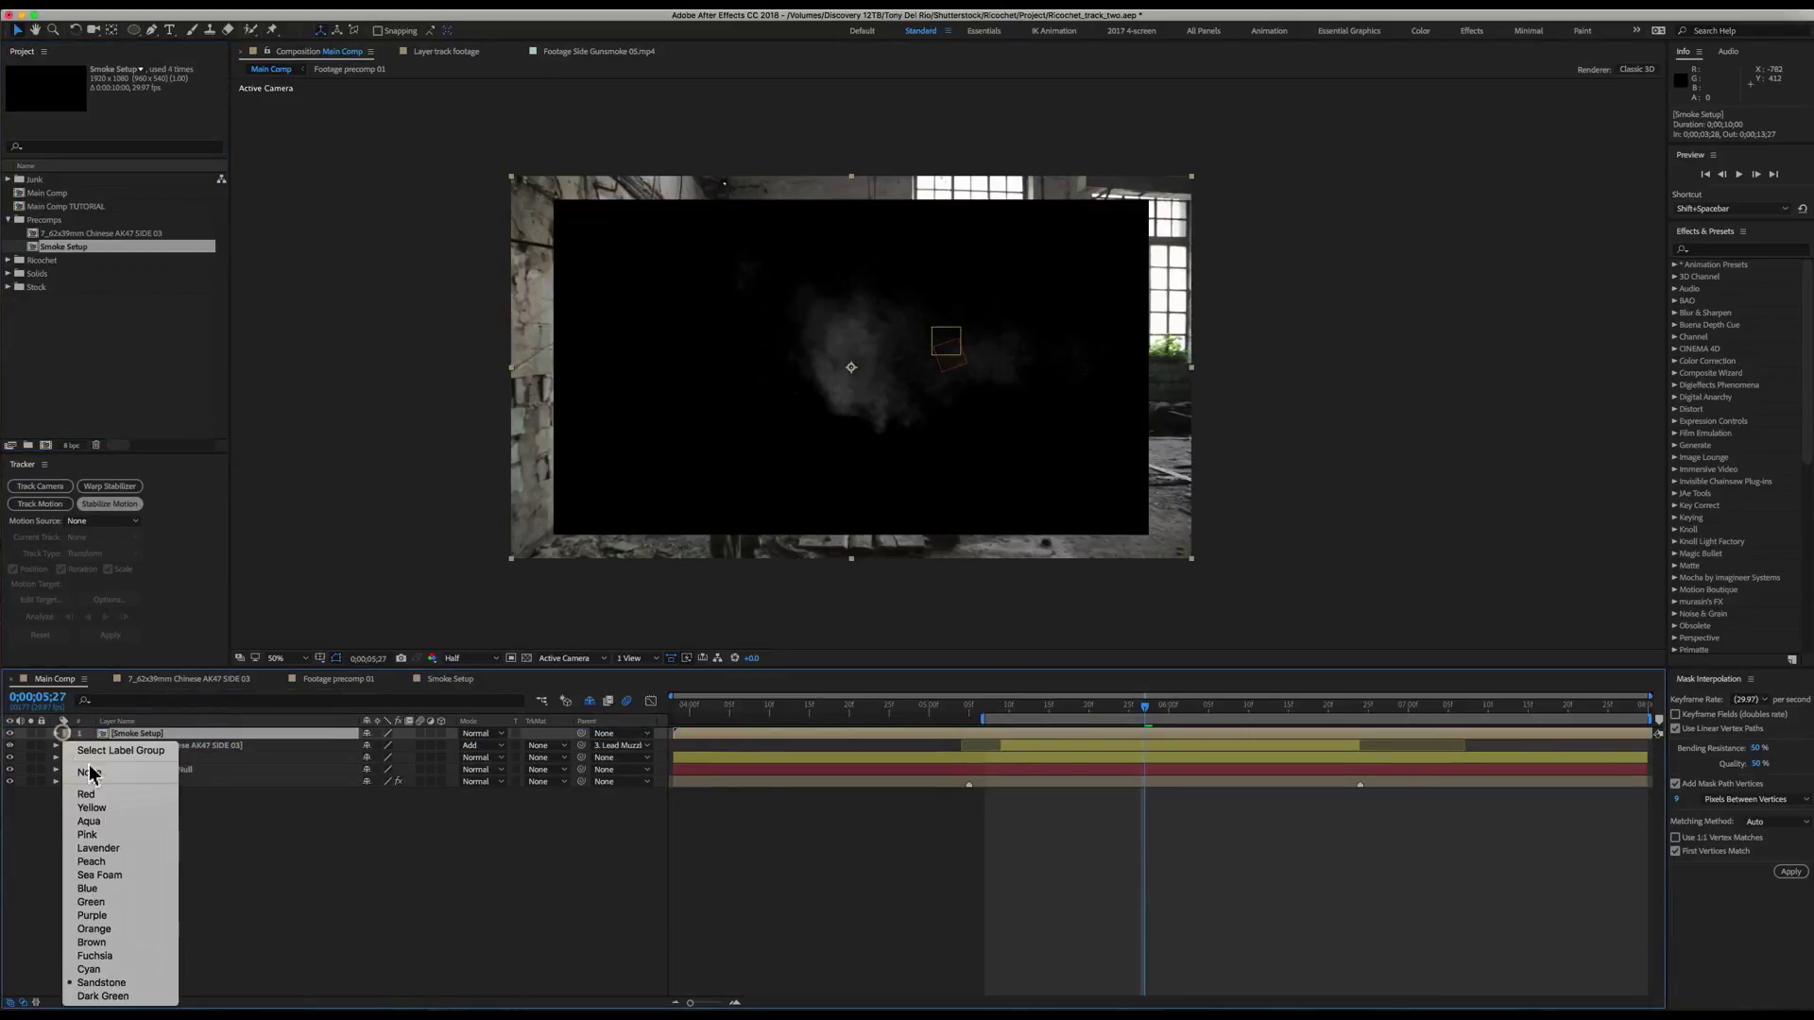
click(100, 806)
- Flip the Smoke Setup layer horizontally with a scale of -100, 100% and move its anchor point to the point where the smoke originates
key(s)
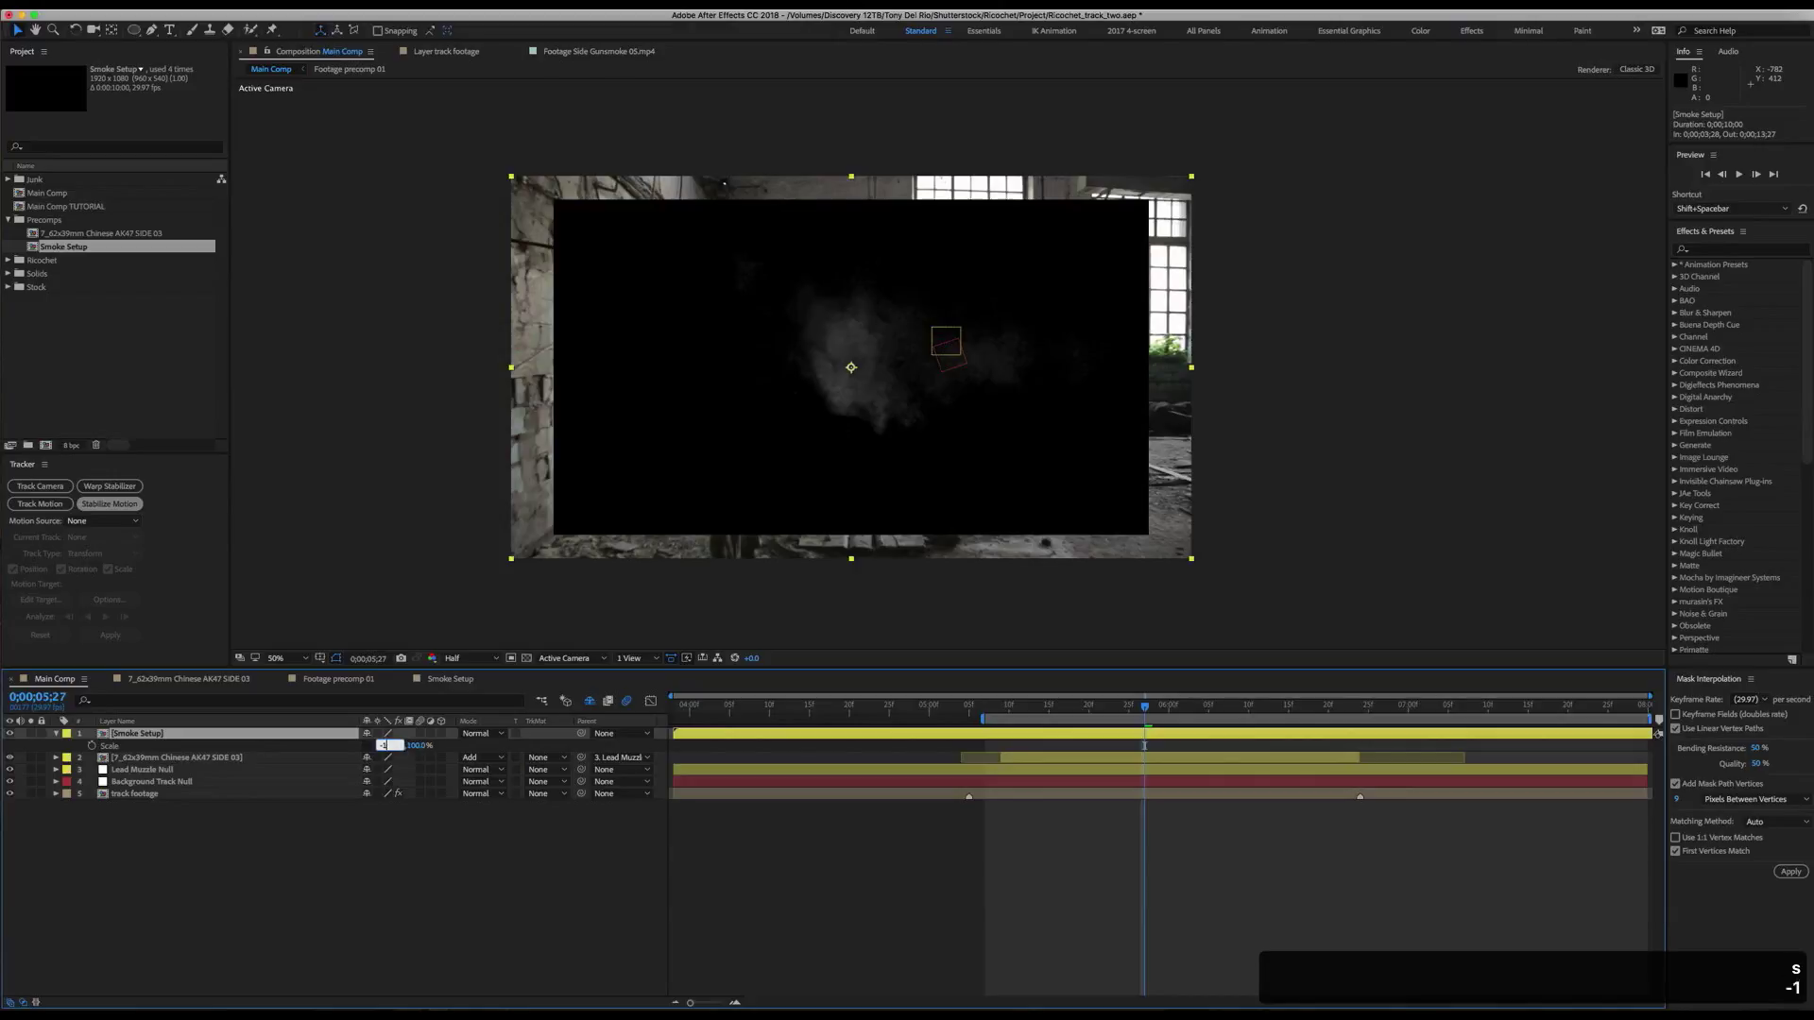
text(-100.0,100.0)
key(Return)
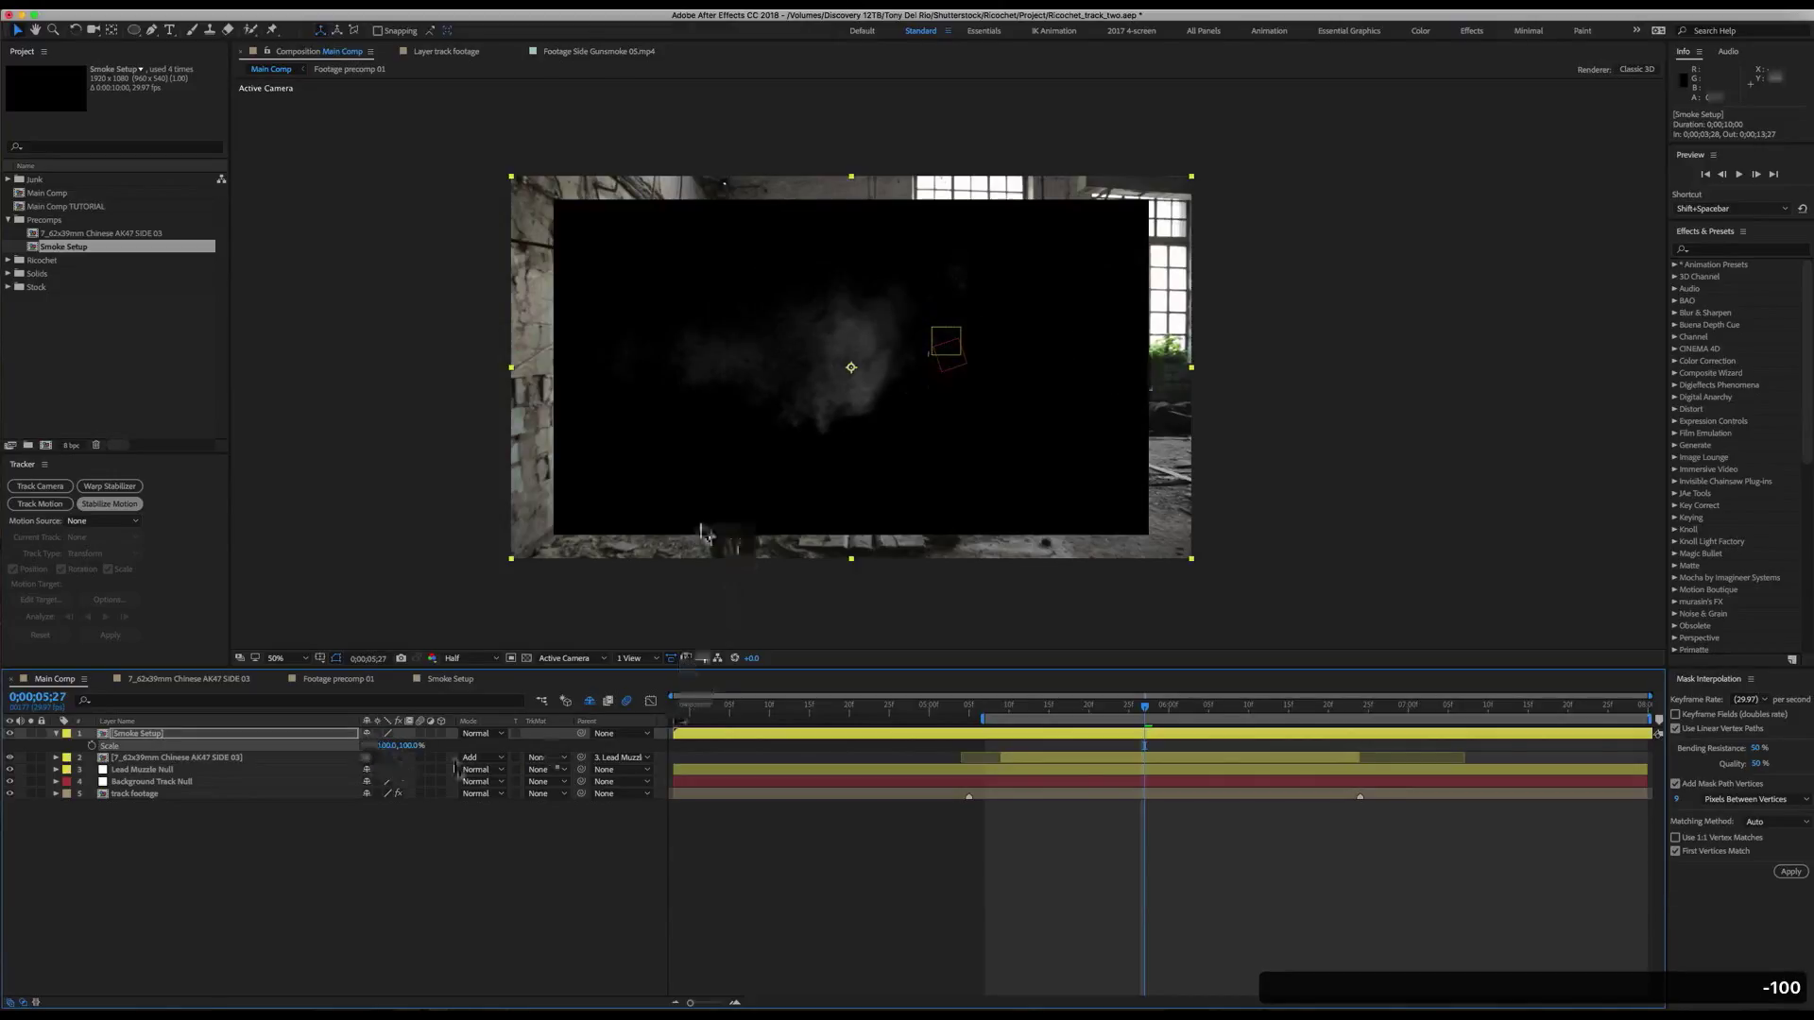
drag(852, 368, 666, 364)
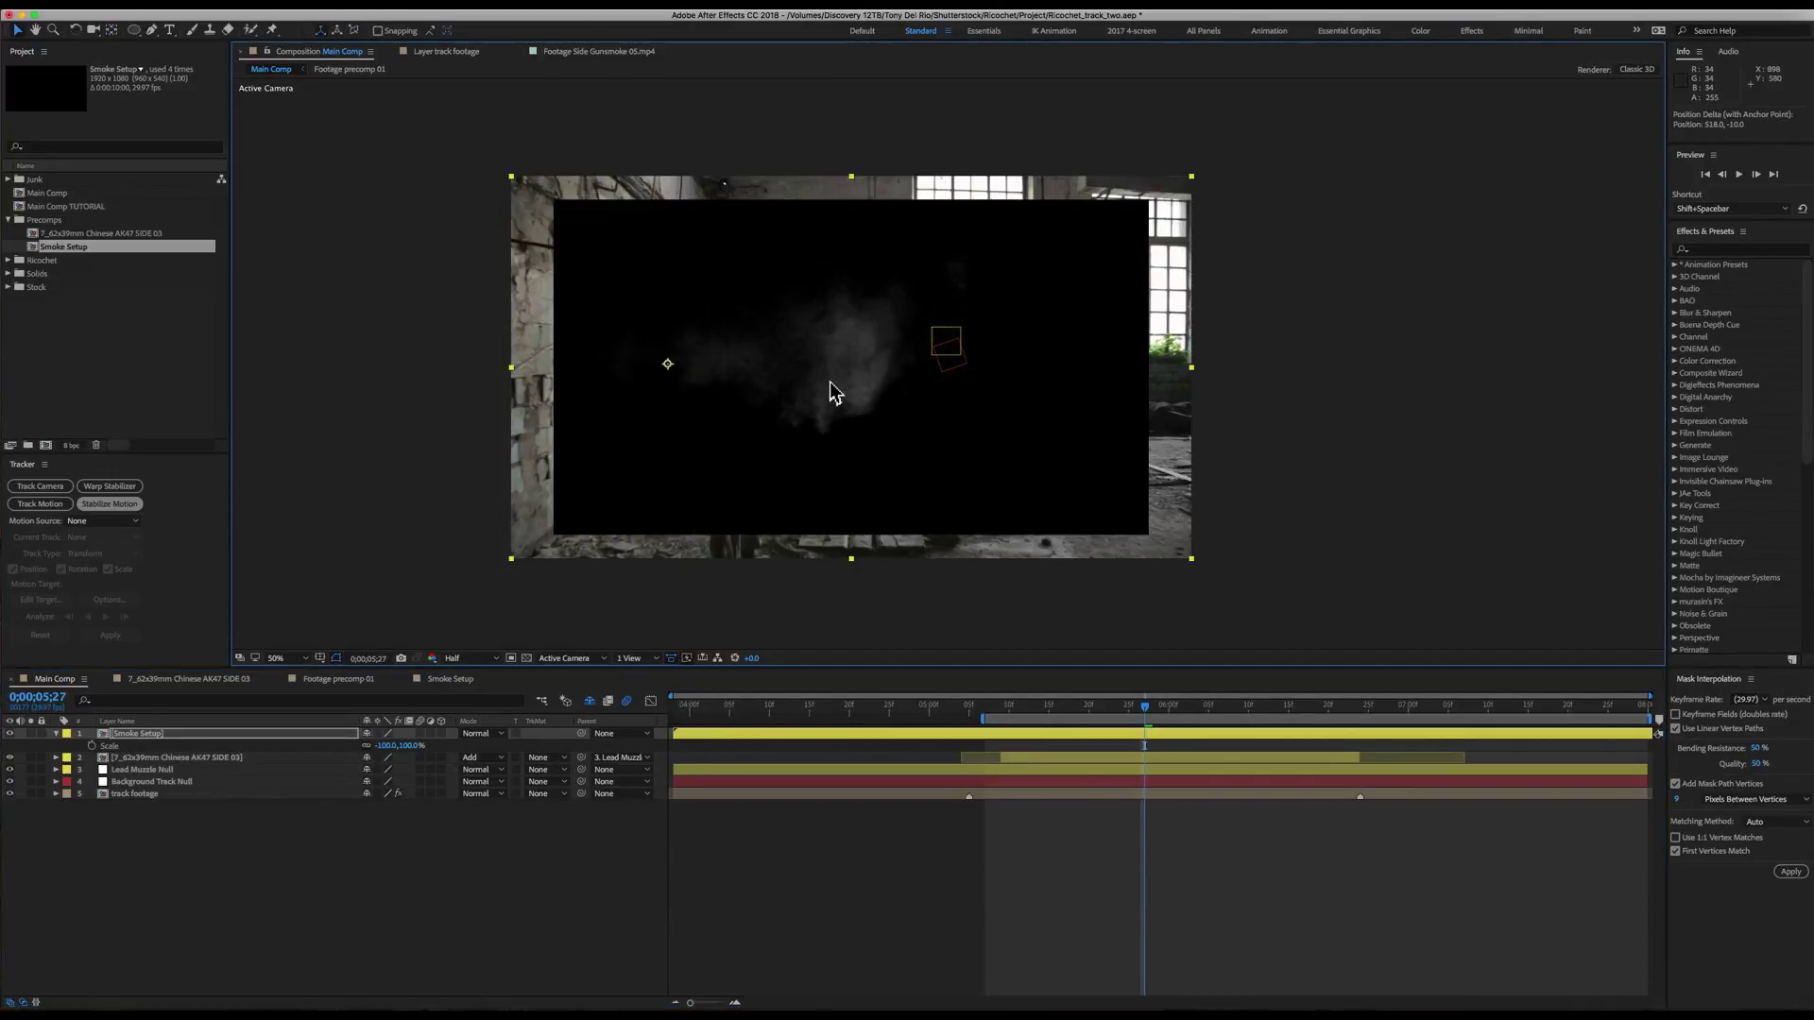
- Move the Smoke Setup layer to the lead soldier's muzzle and scale it down to about -49, 49%
drag(831, 386, 1058, 346)
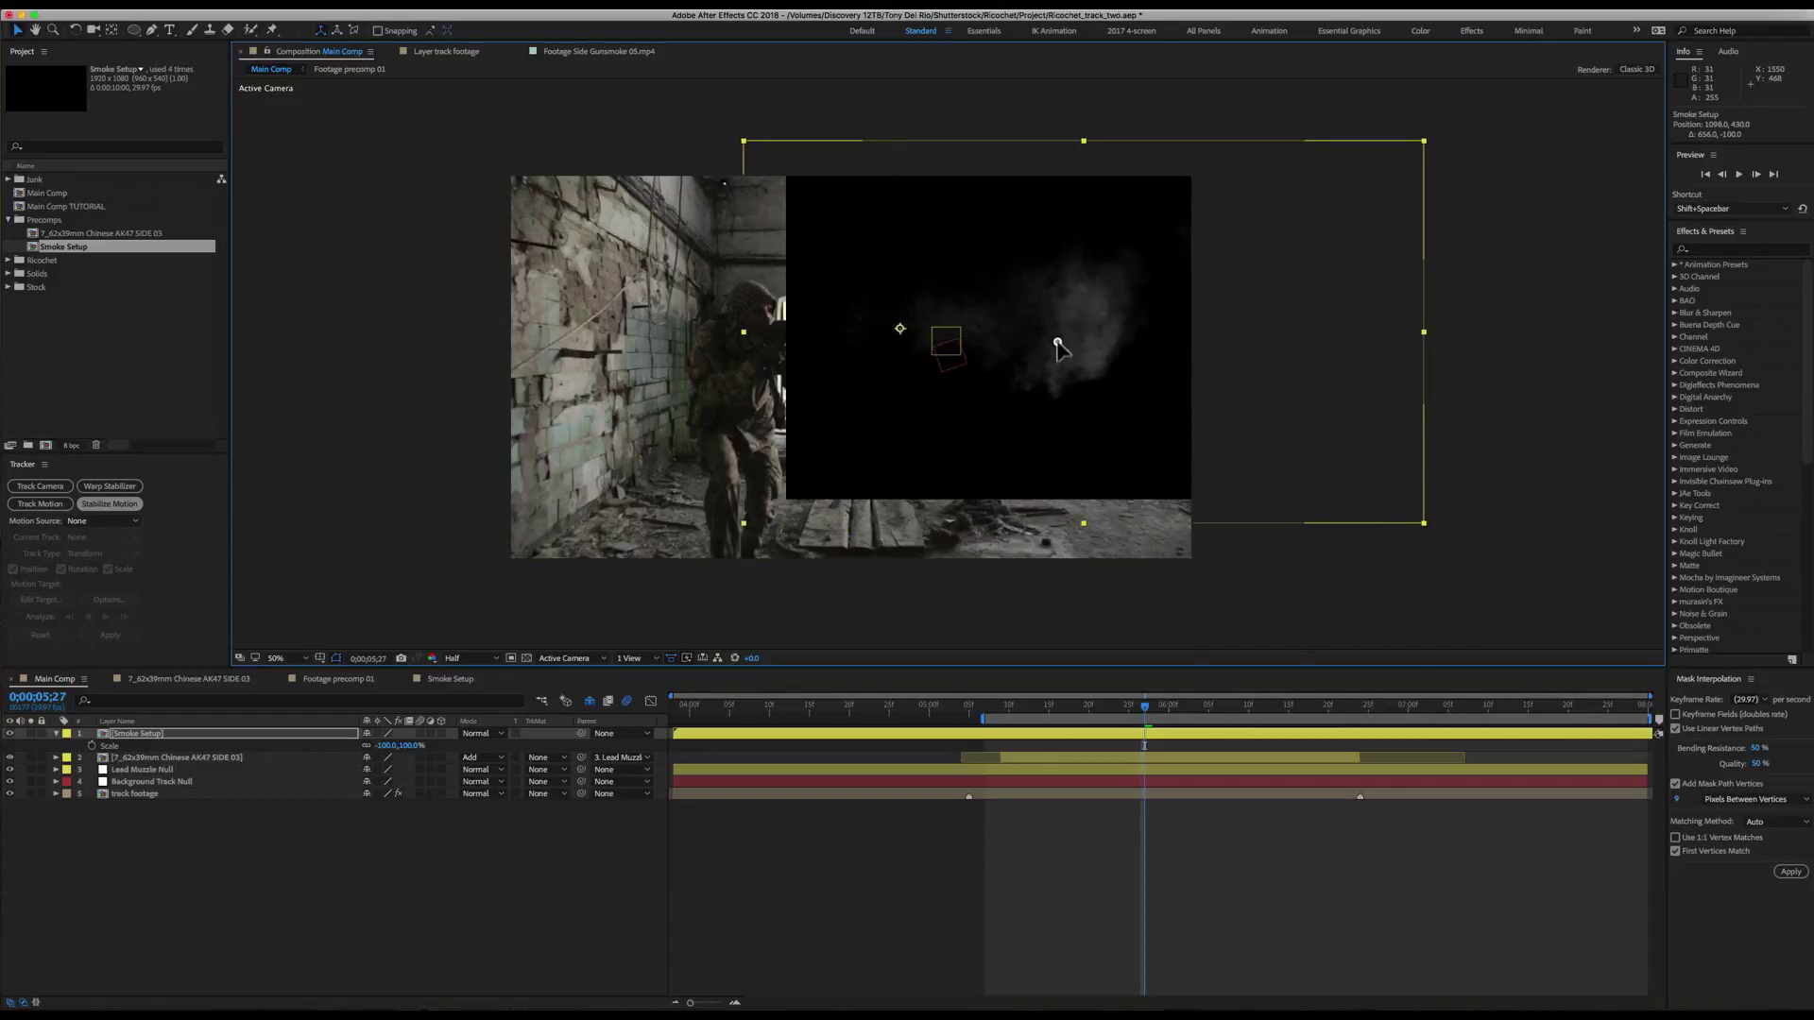
key(s)
key(s)
drag(410, 746, 375, 749)
- Set the Smoke Setup layer's blending mode to Screen and parent it to the Lead Muzzle Null
click(472, 734)
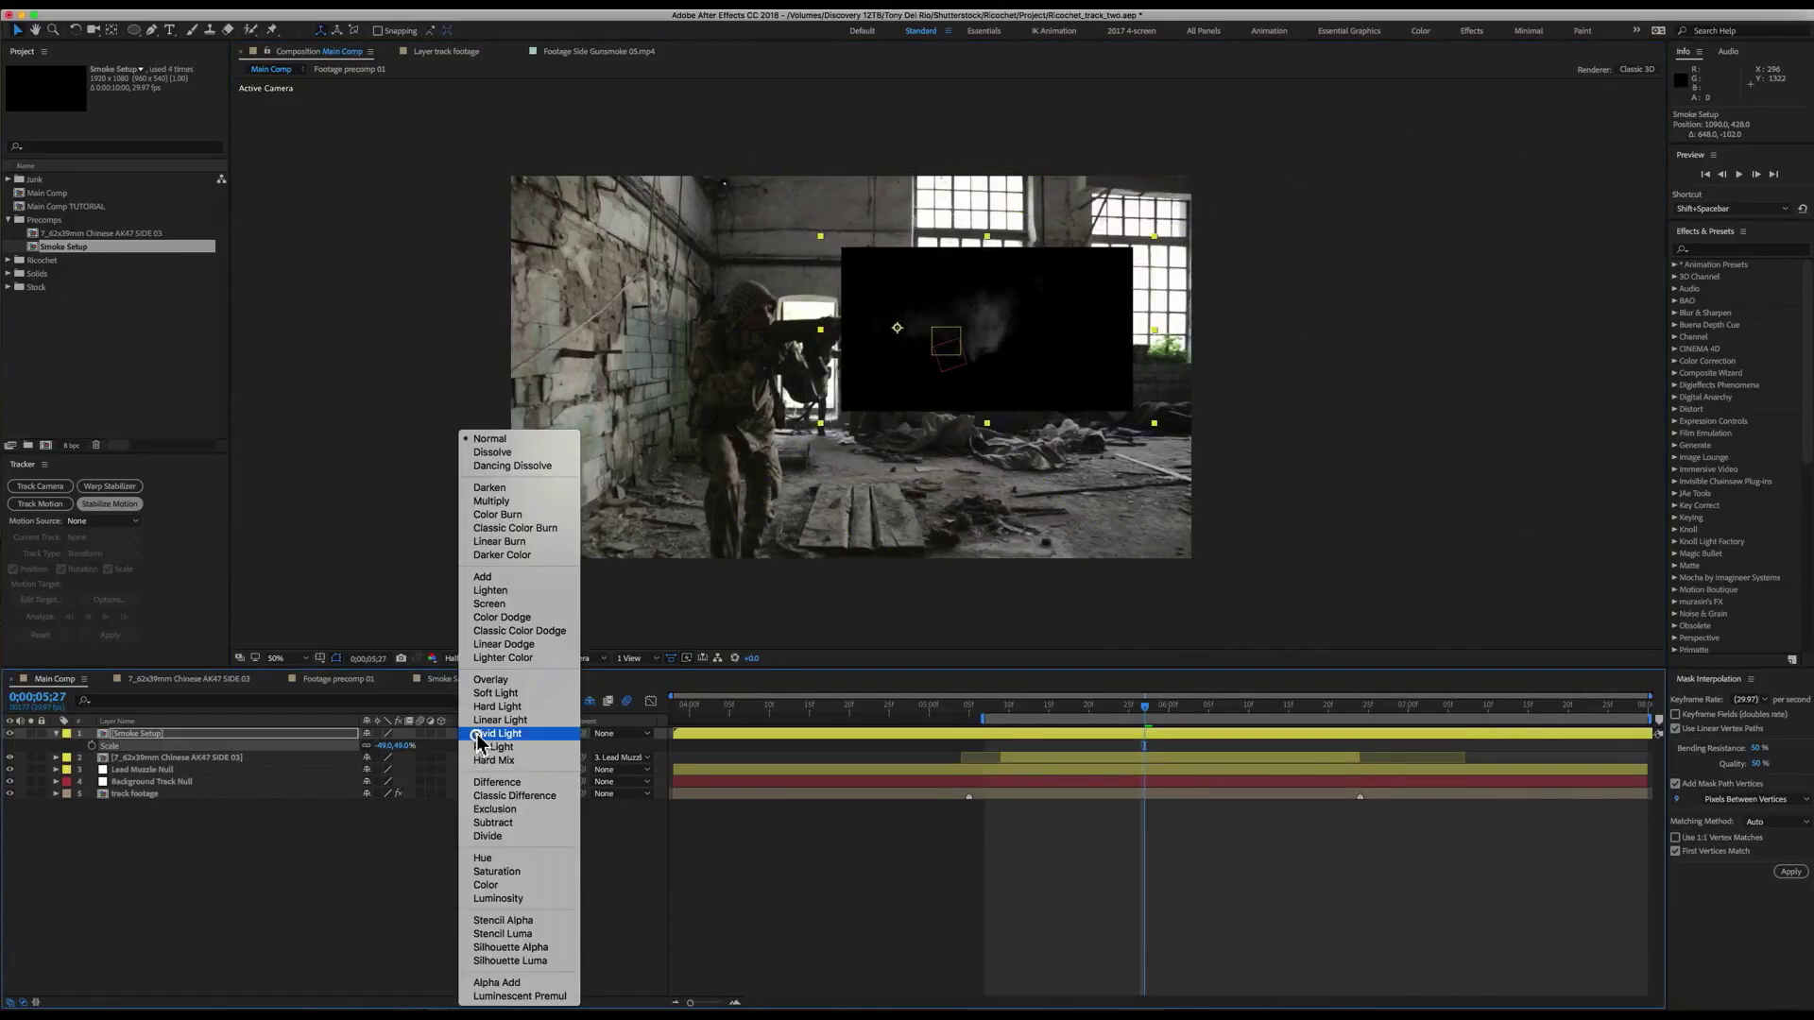
click(510, 608)
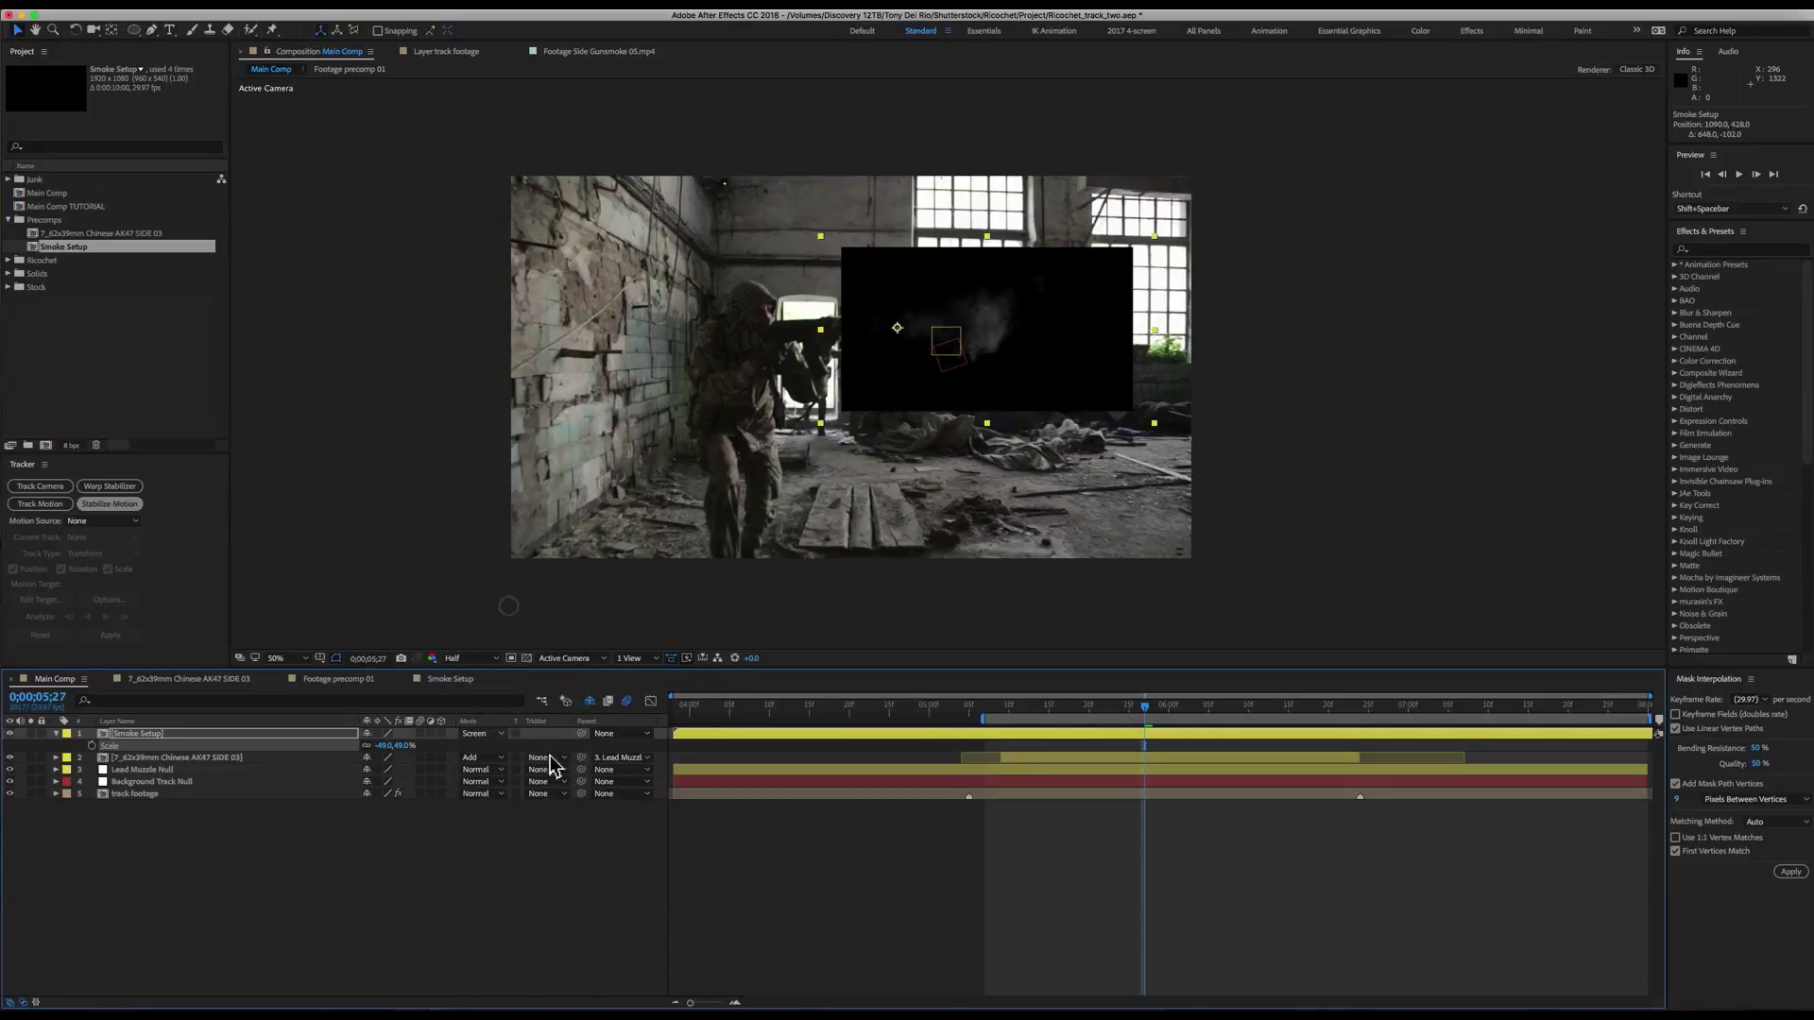
drag(580, 735, 205, 770)
- Set the work area of Main Comp to start at 0;00;04;15 and preview the smoke with the muzzle flashes
click(1002, 707)
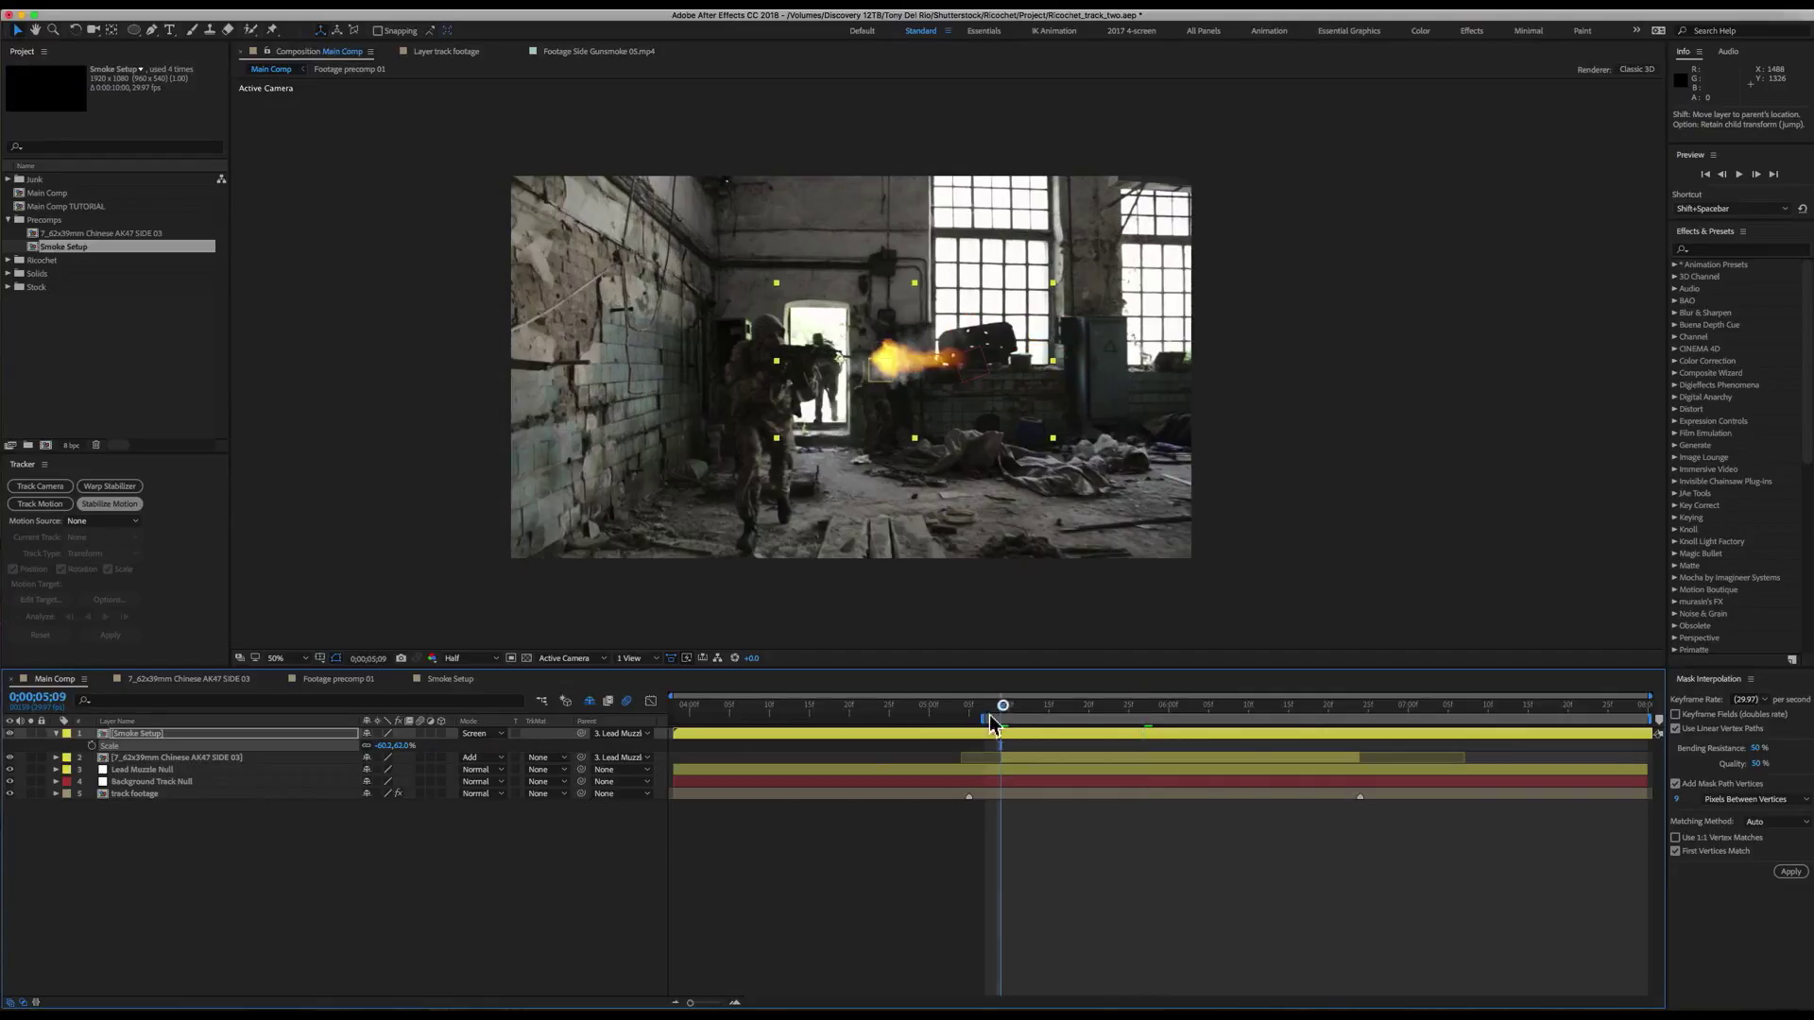
drag(976, 721, 805, 713)
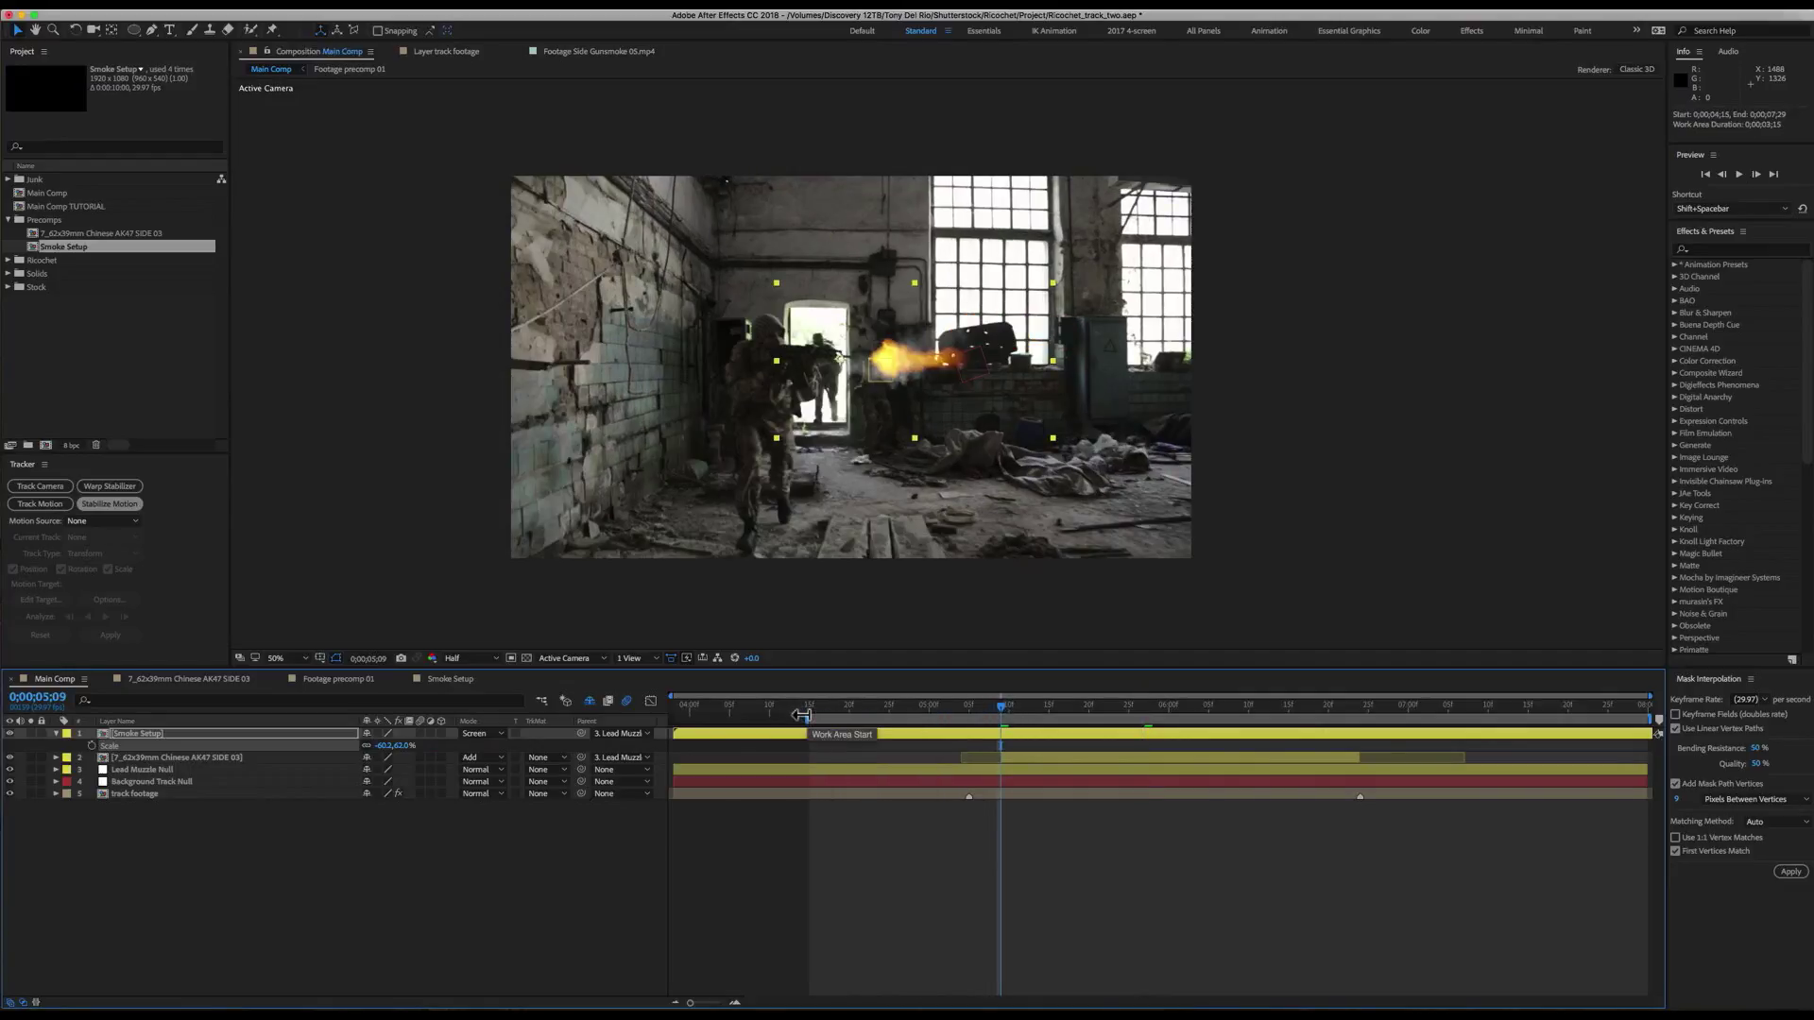
key(KP_0)
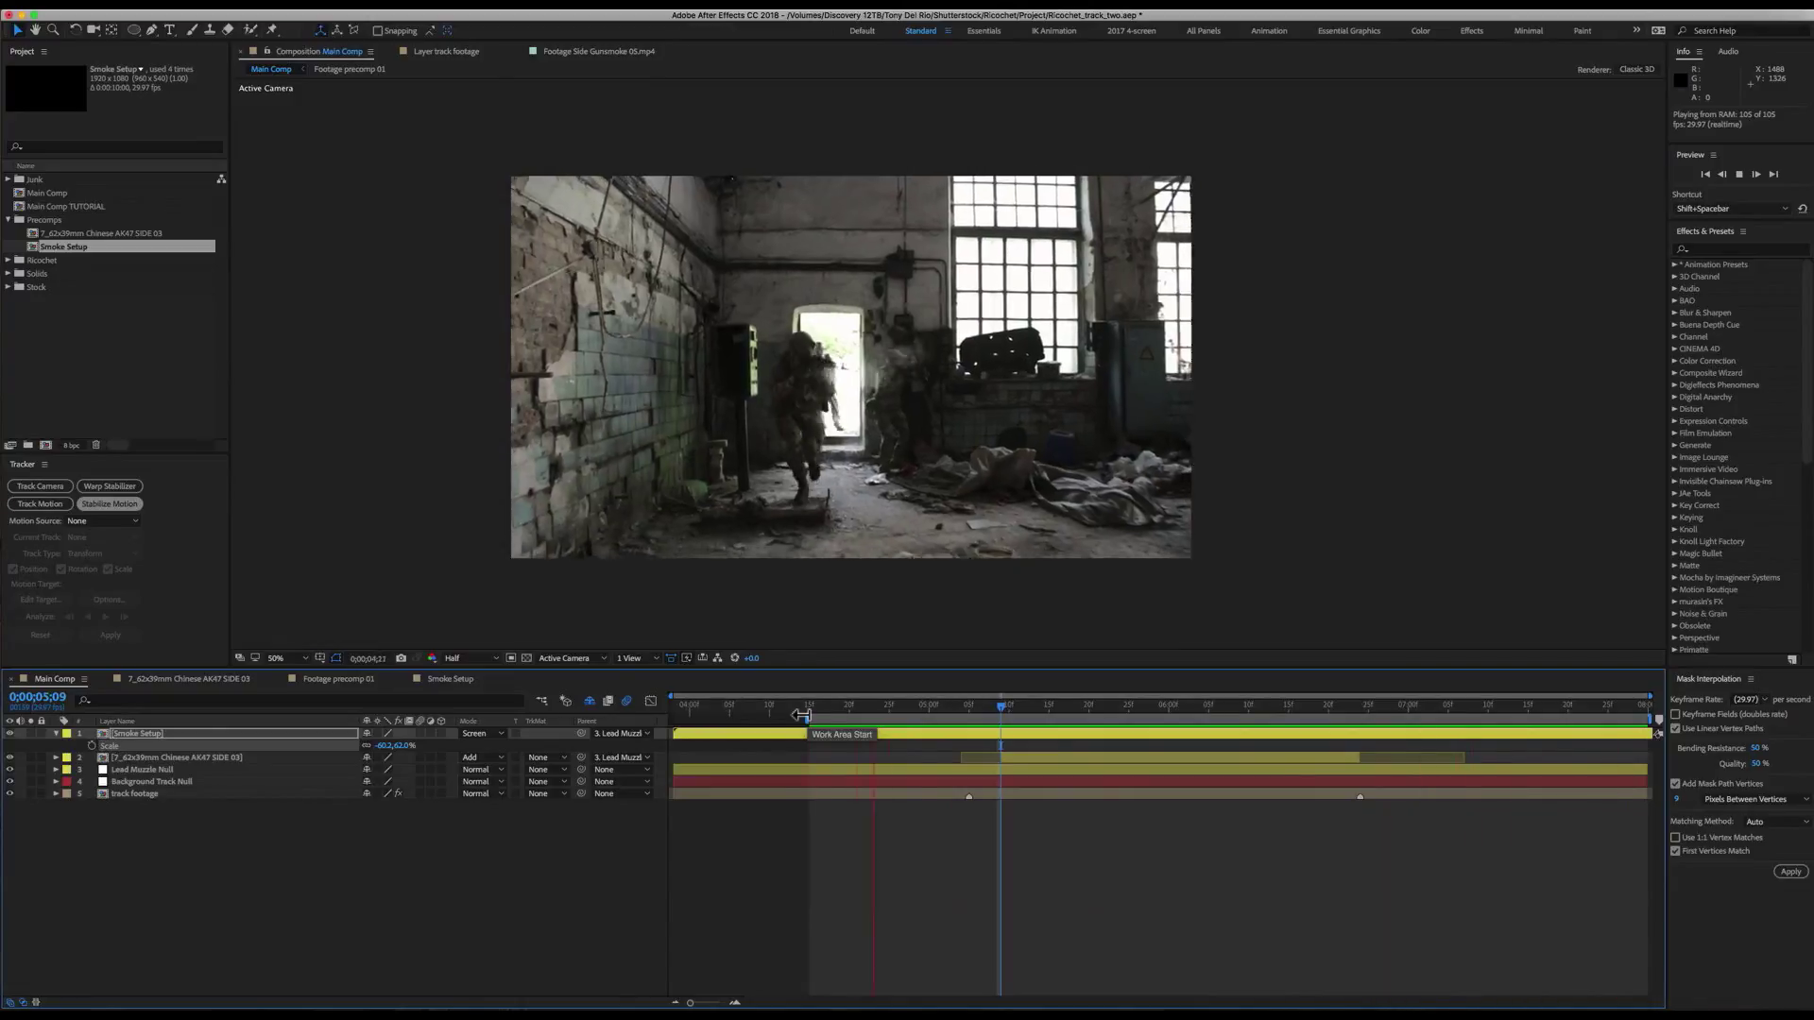
click(959, 707)
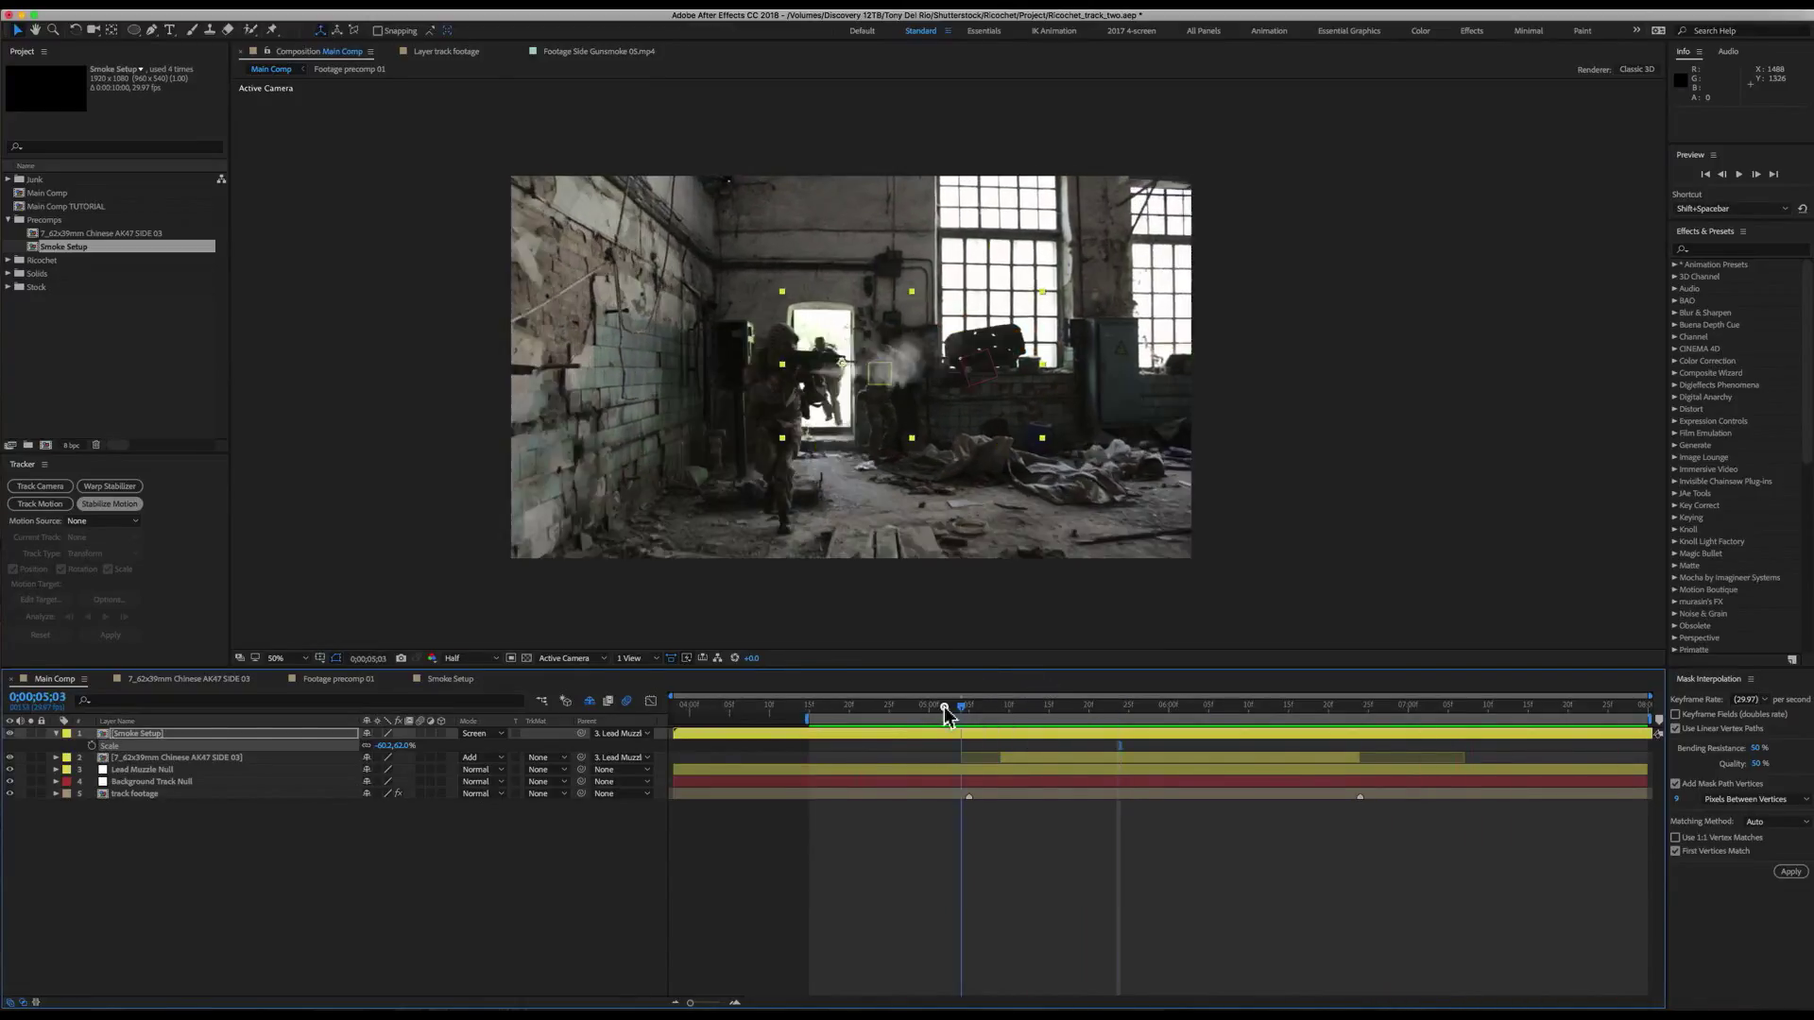
- At 0;00;04;27, move the Smoke Setup layer so its smoke comes out of the lead muzzle, and preview the result
drag(944, 707, 904, 707)
click(879, 378)
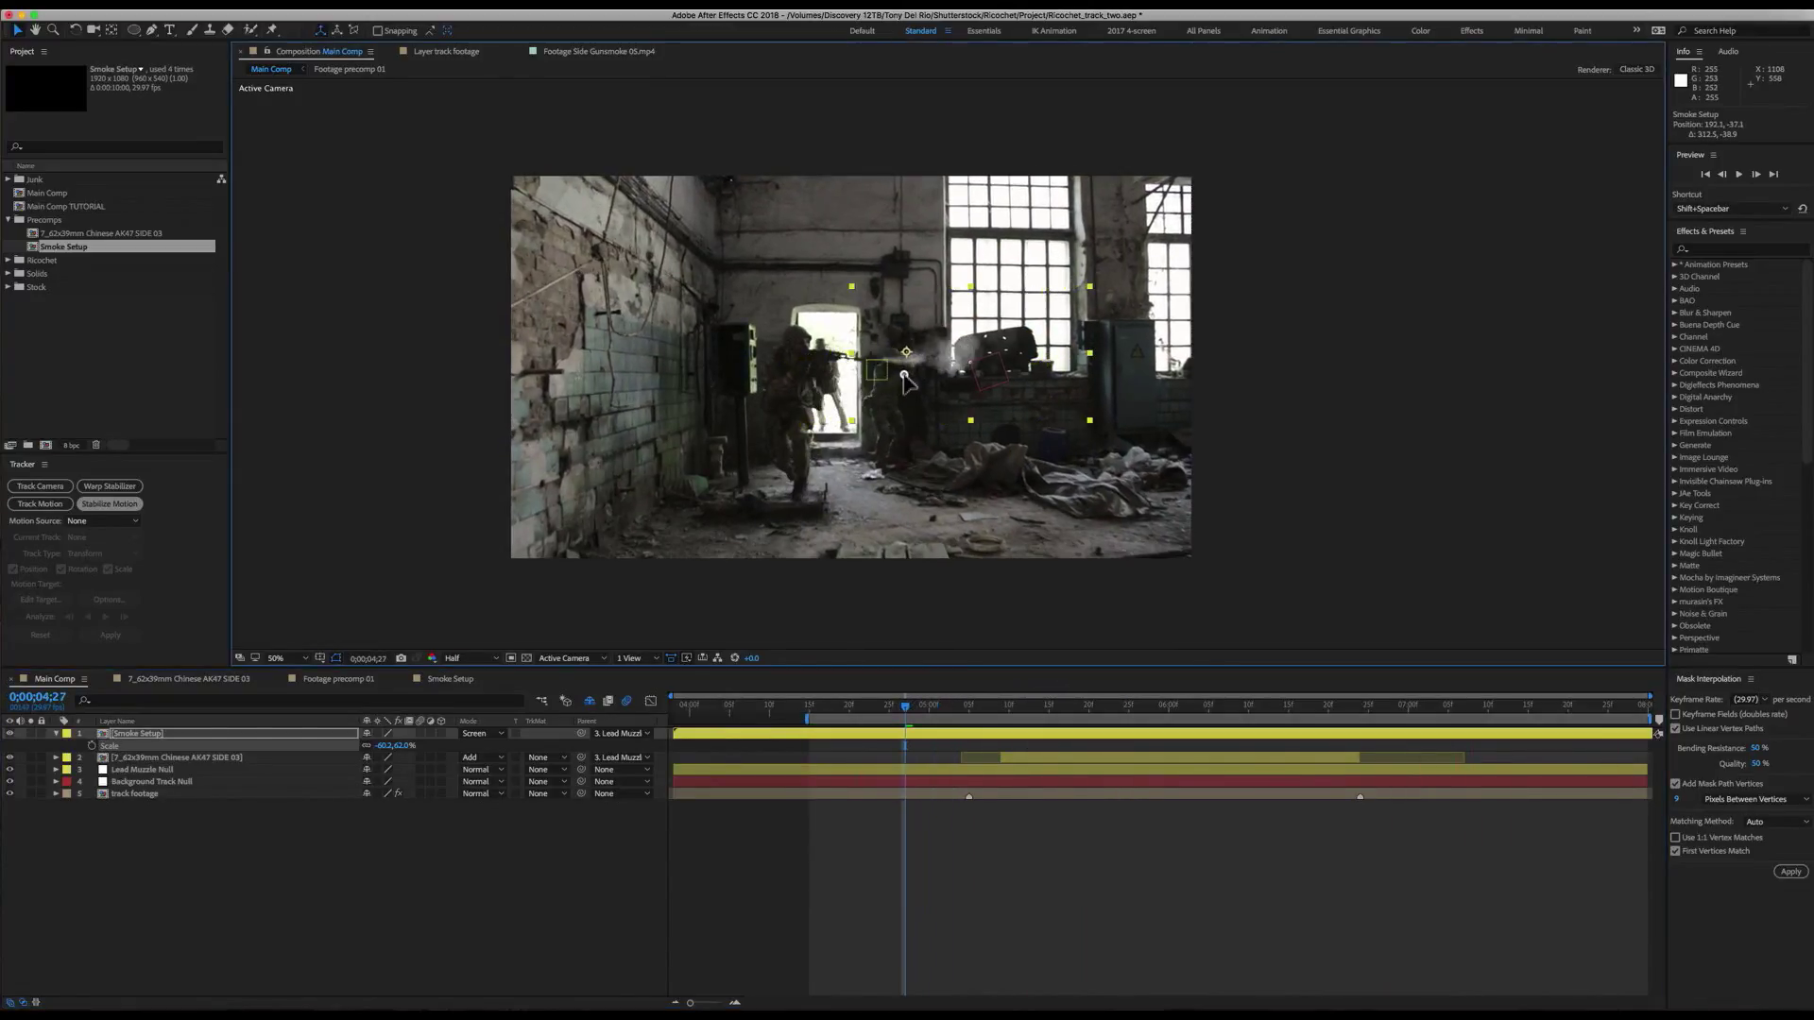
key(KP_0)
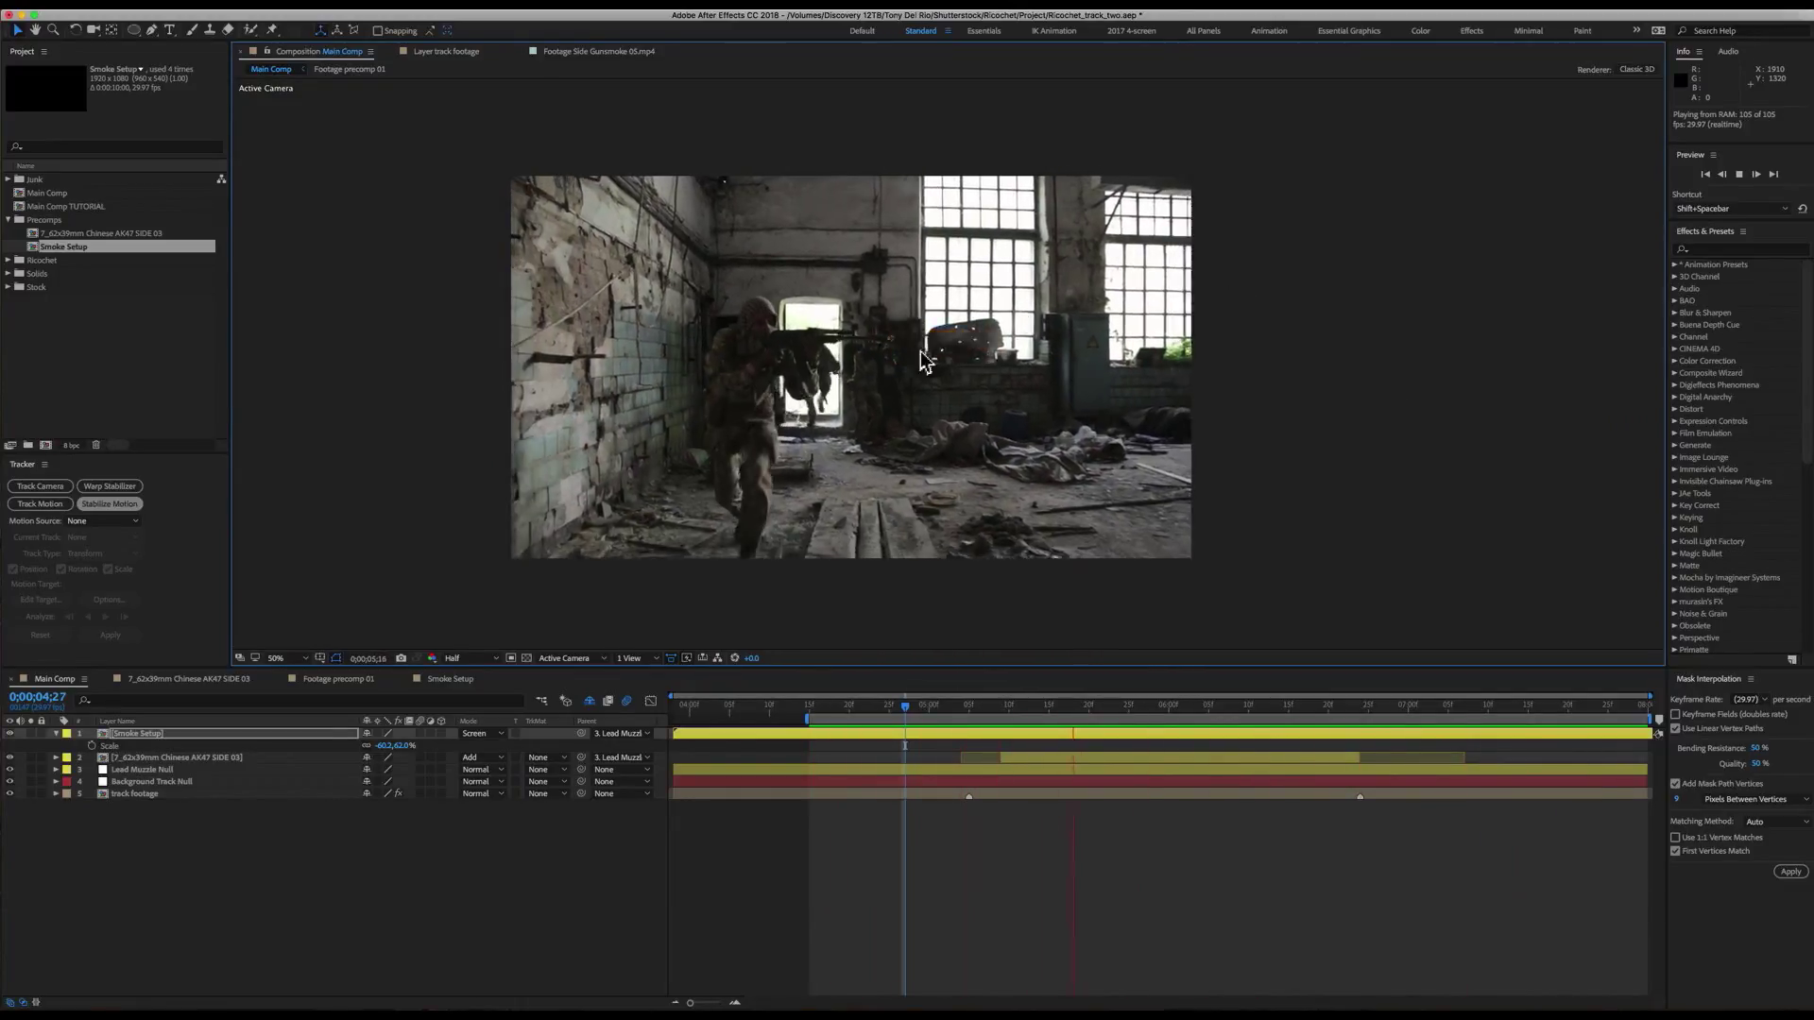
key(space)
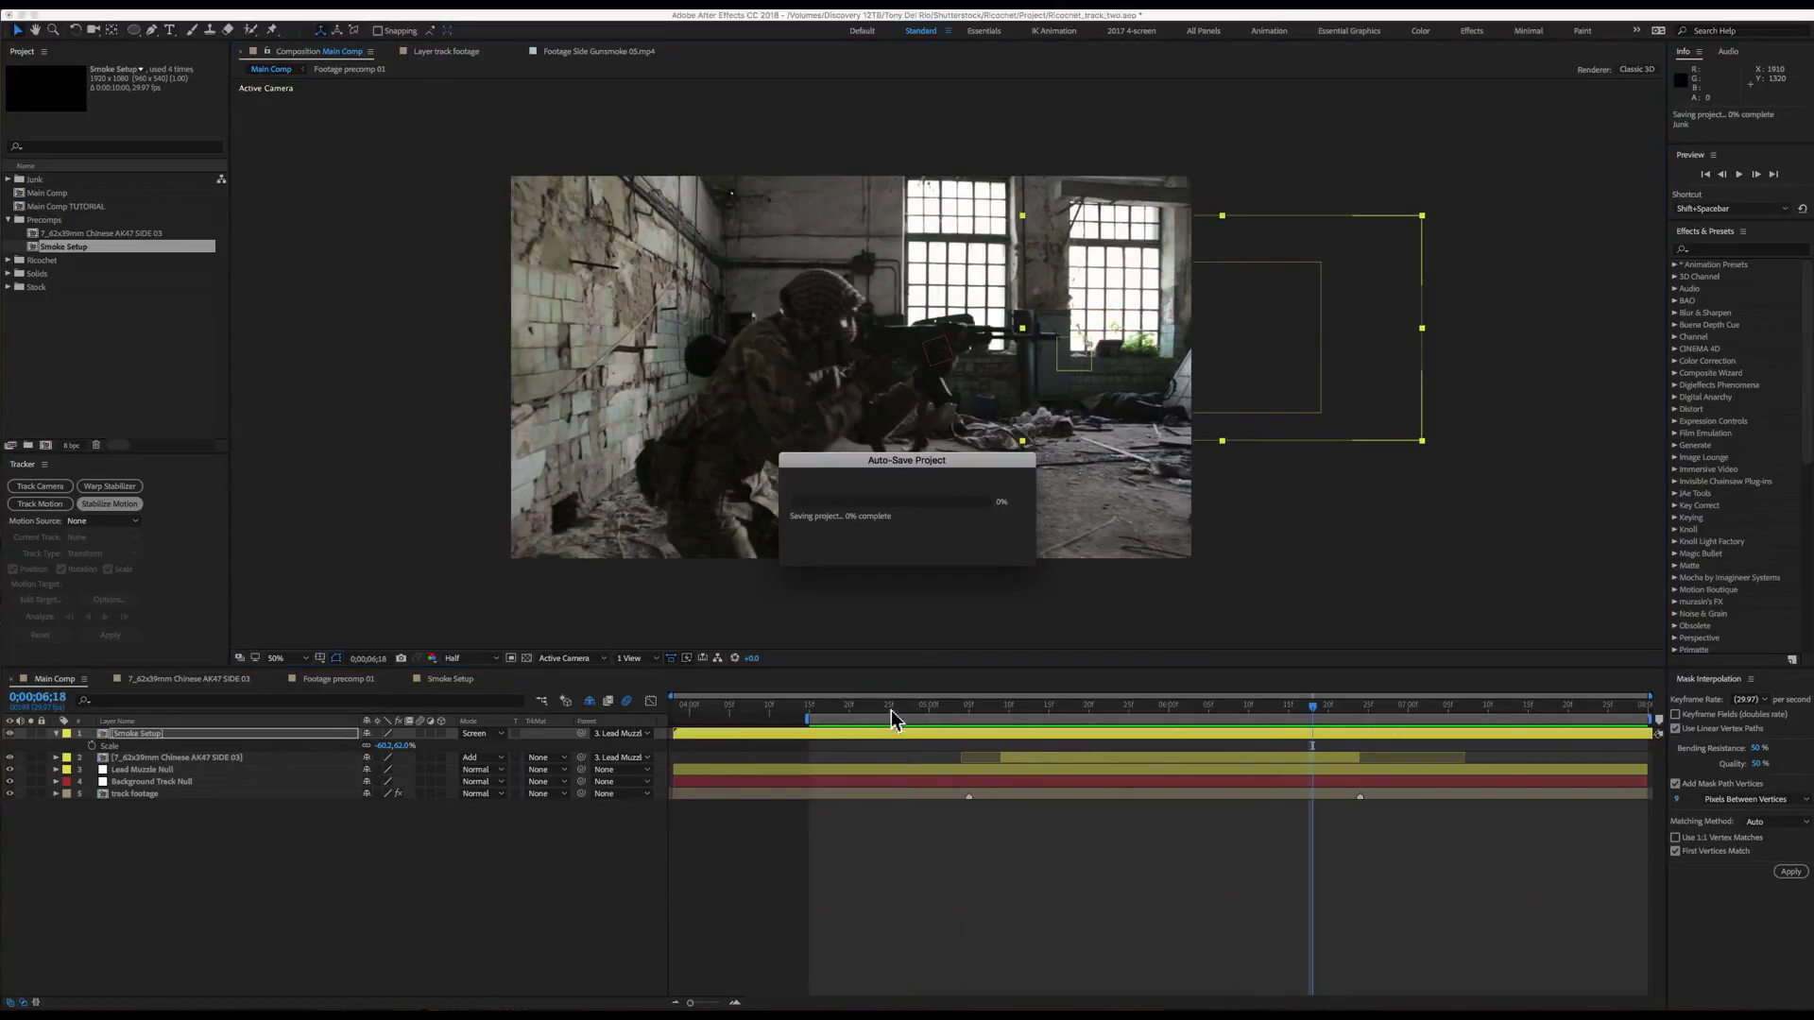
- Slide the Smoke Setup layer forward in time to match the first muzzle flash and trim its in point to 0;00;05;09
click(1002, 710)
mouse_move(1001, 710)
mouse_down()
mouse_move(973, 710)
mouse_move(1002, 711)
mouse_up()
click(998, 738)
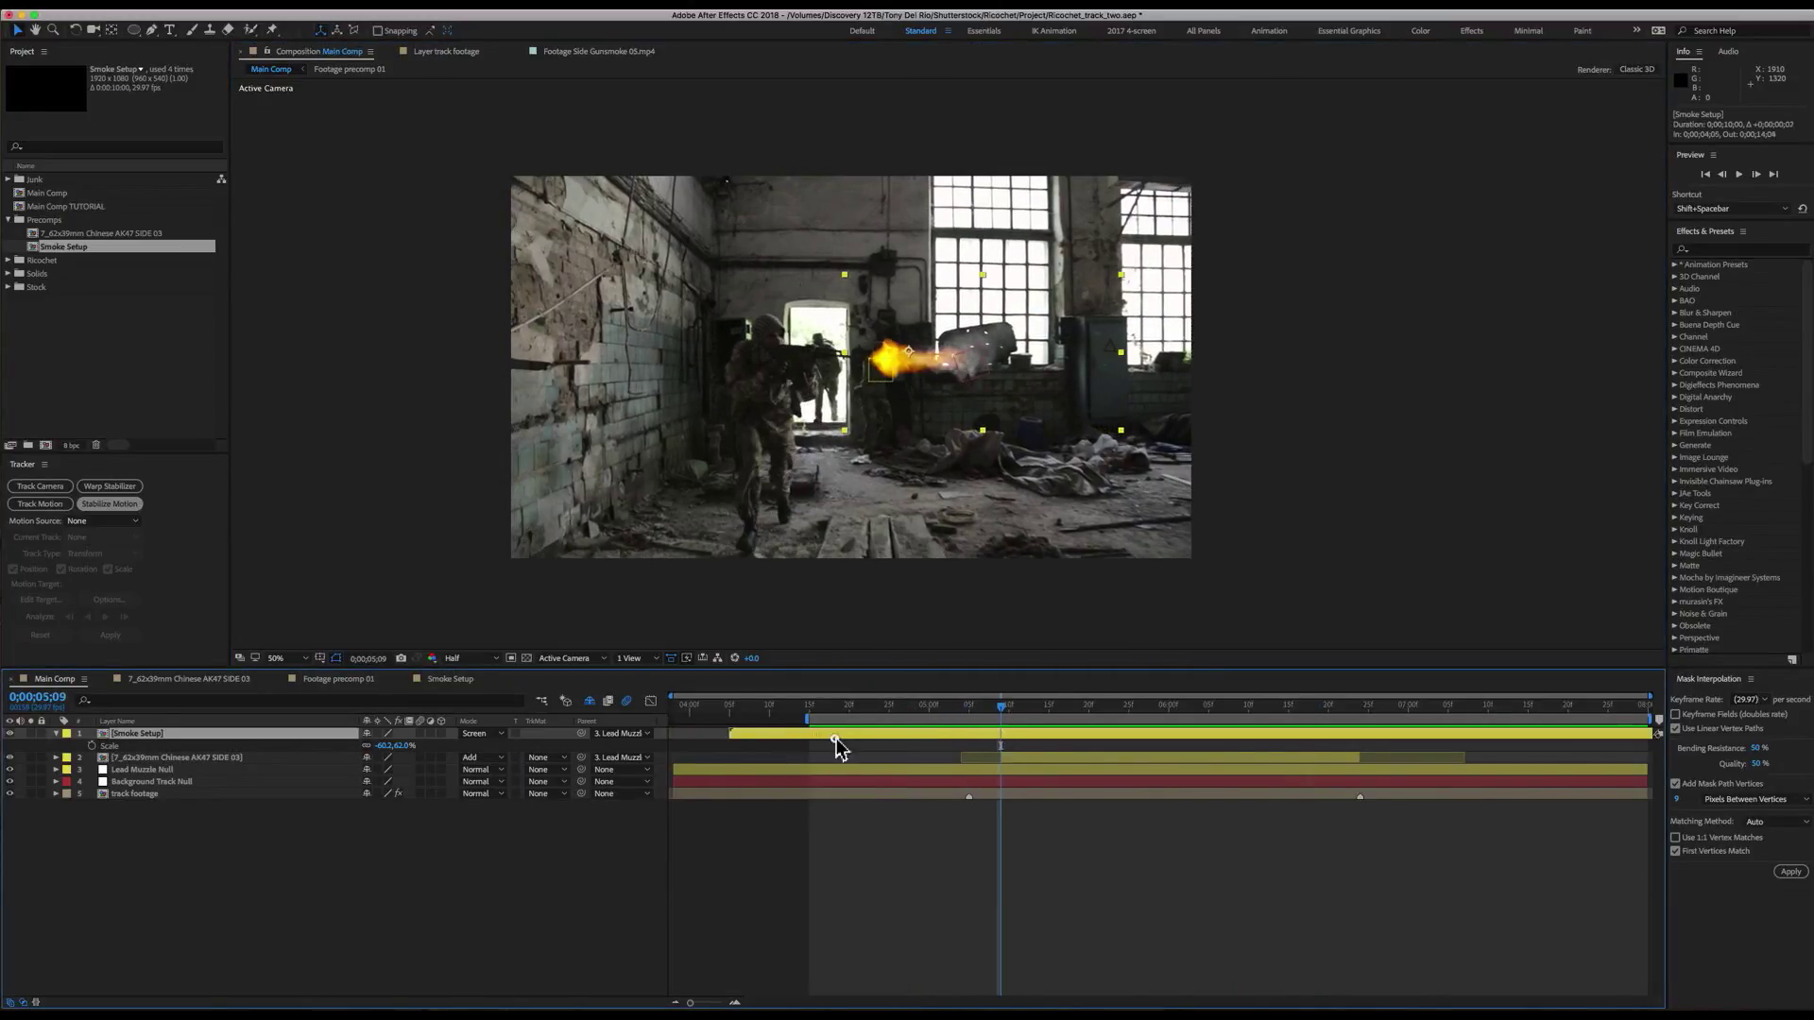
drag(837, 741, 1048, 715)
key(alt+bracketleft)
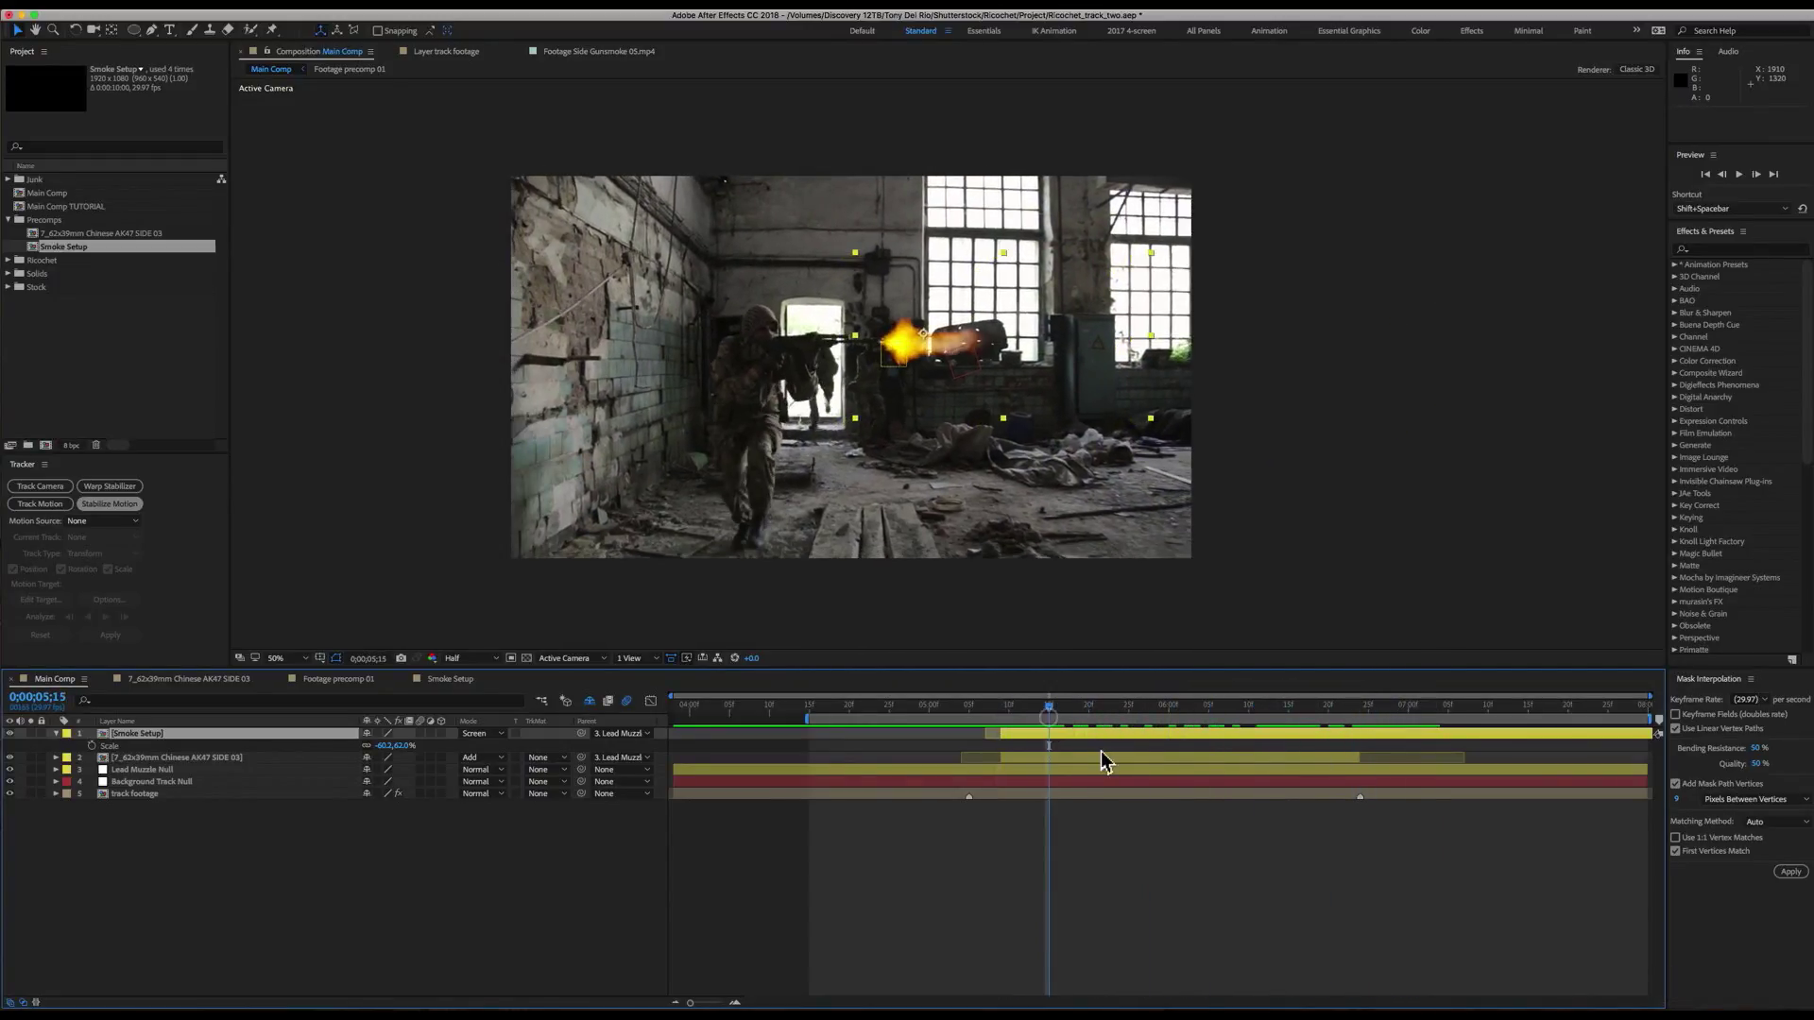
- Draw an elliptical mask on Smoke Setup around the muzzle flash, feather it about 63 pixels, and preview the smoke
click(134, 30)
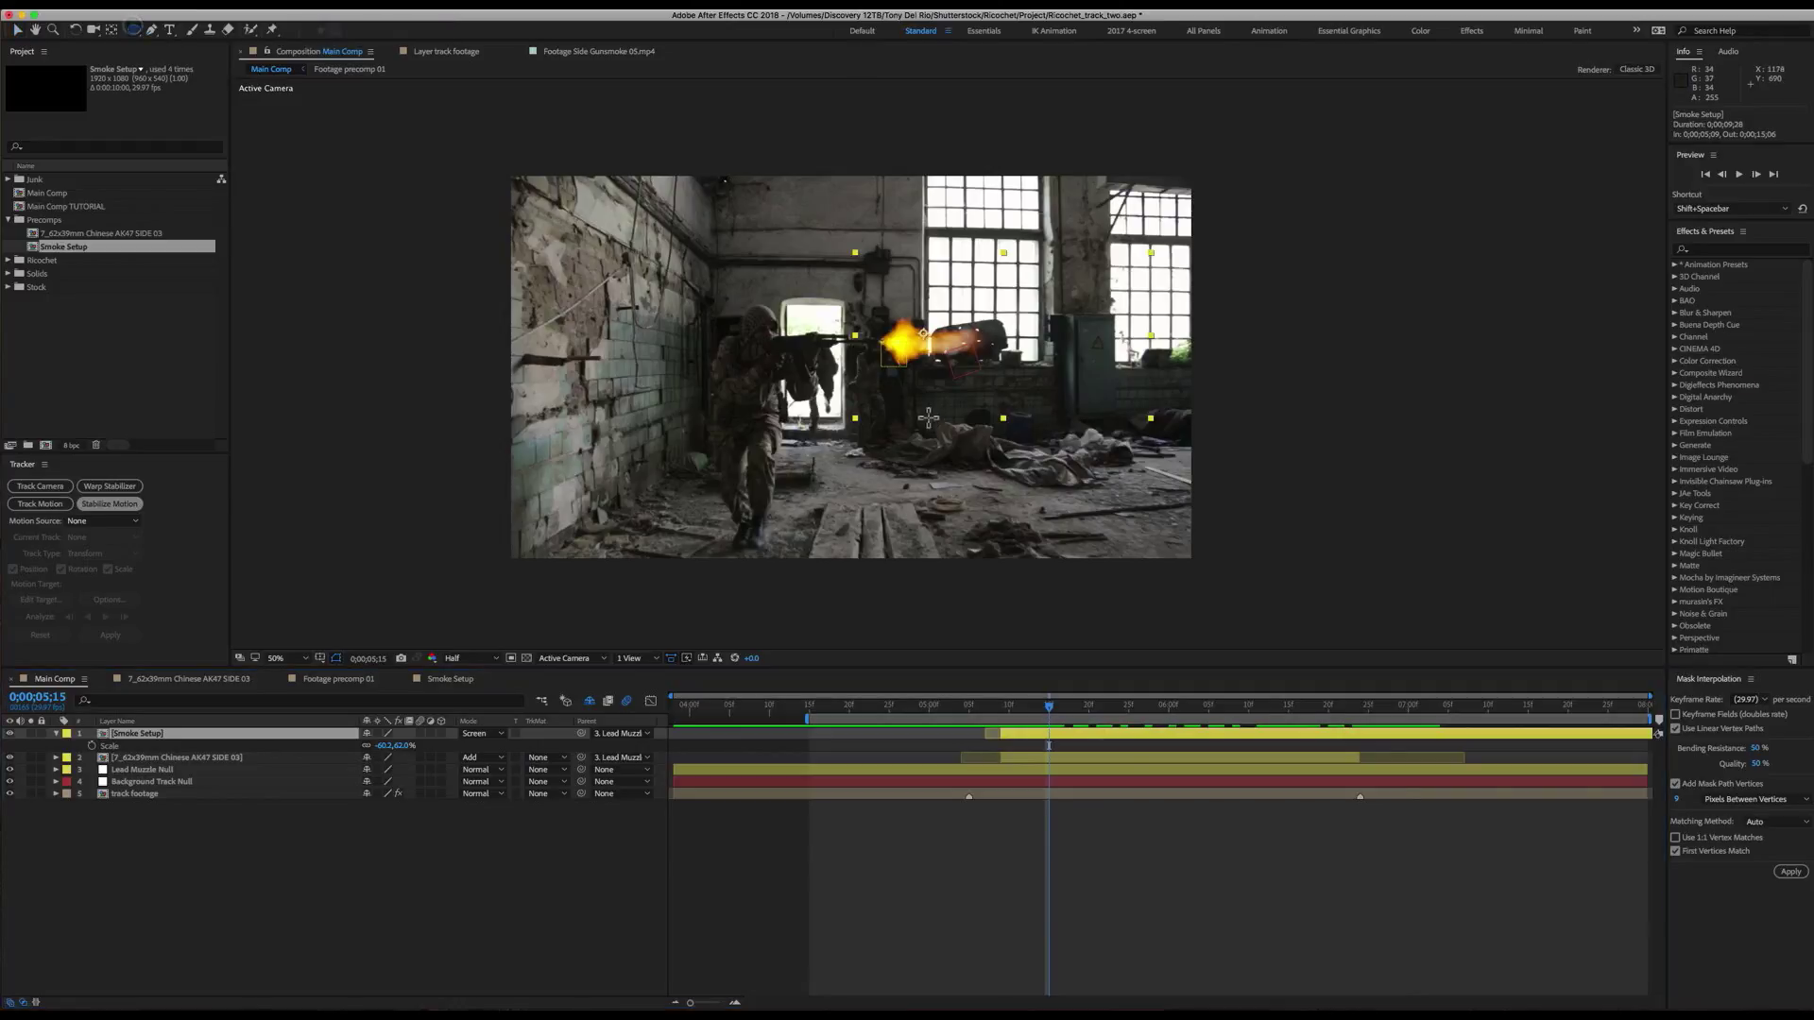
drag(833, 319, 956, 374)
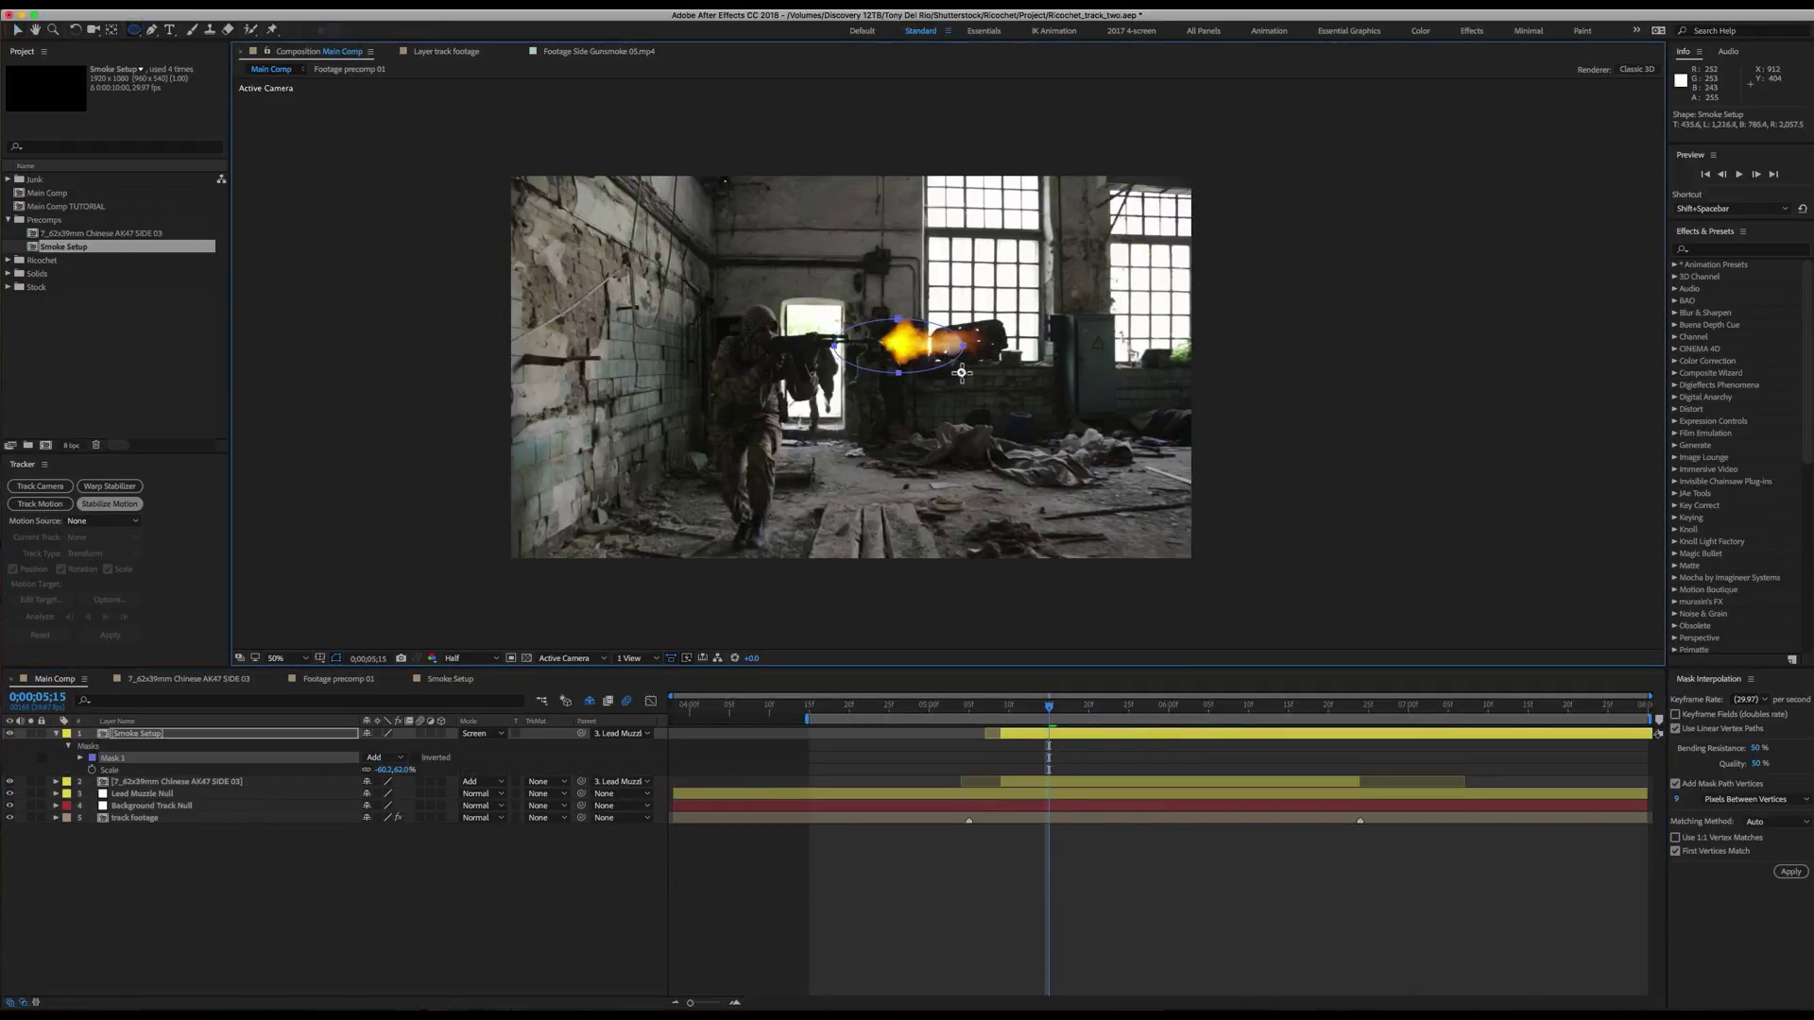
key(f)
drag(395, 758, 438, 758)
click(1001, 707)
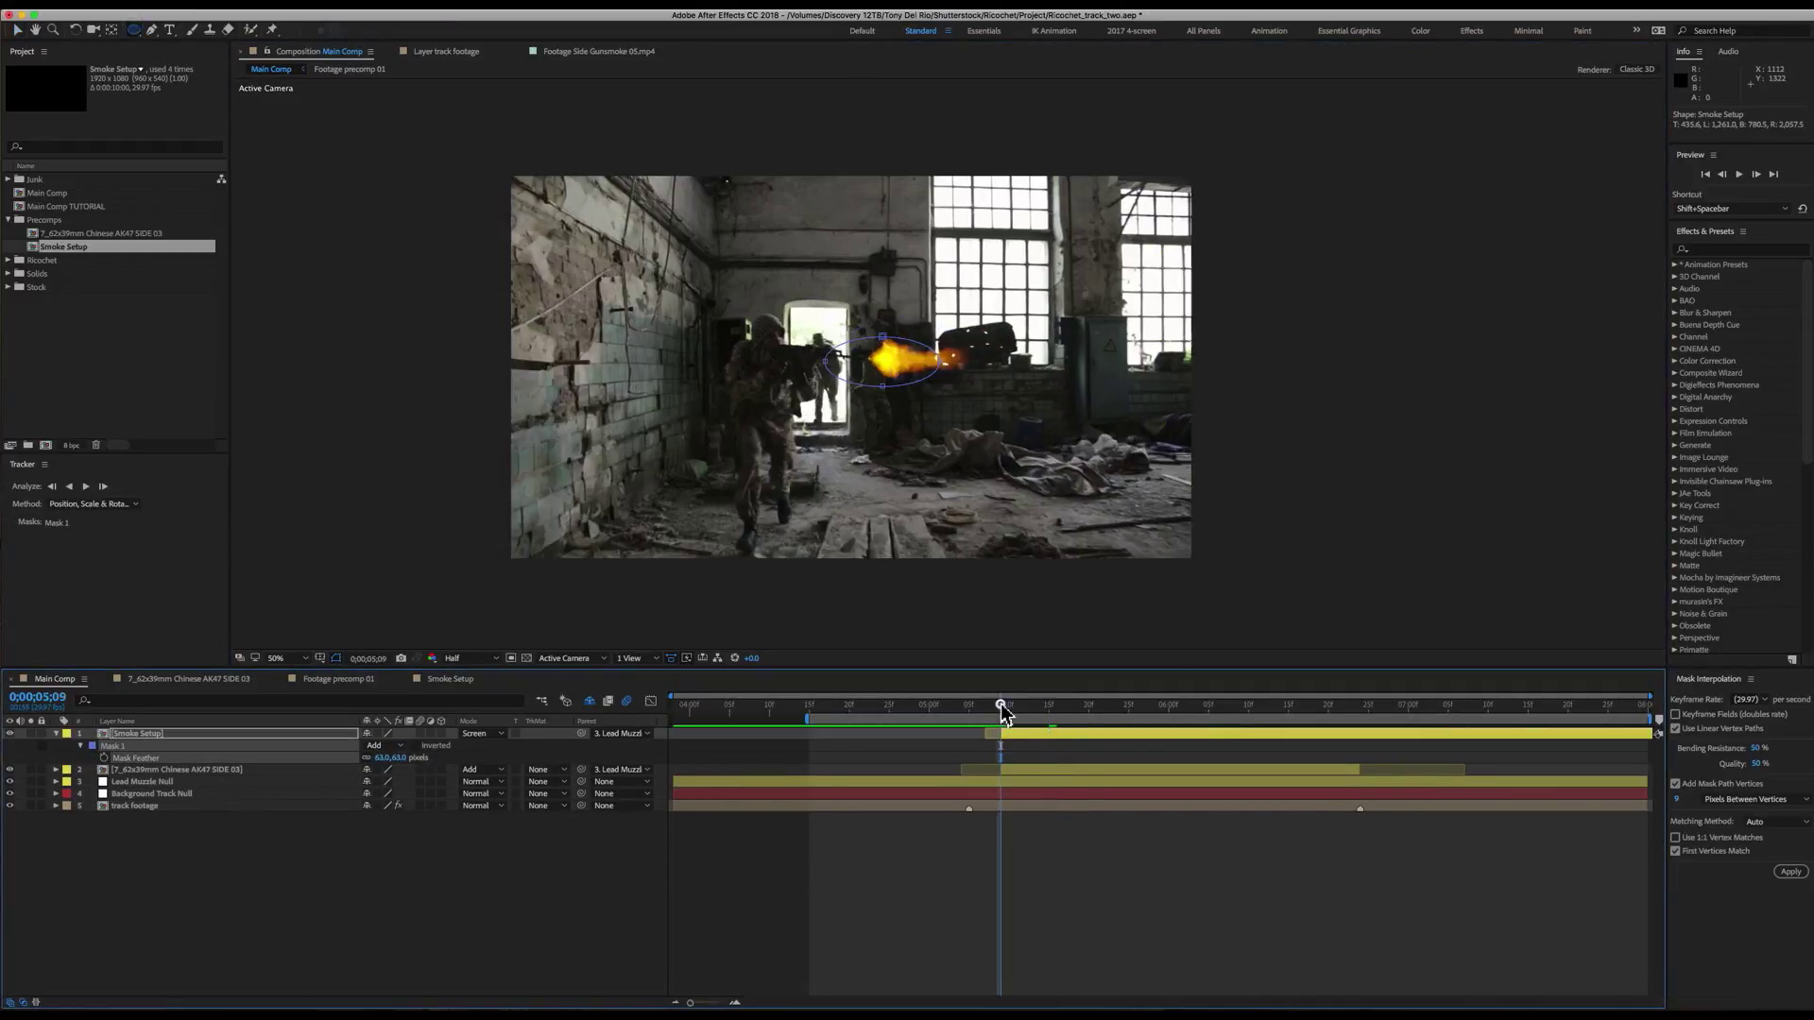
key(space)
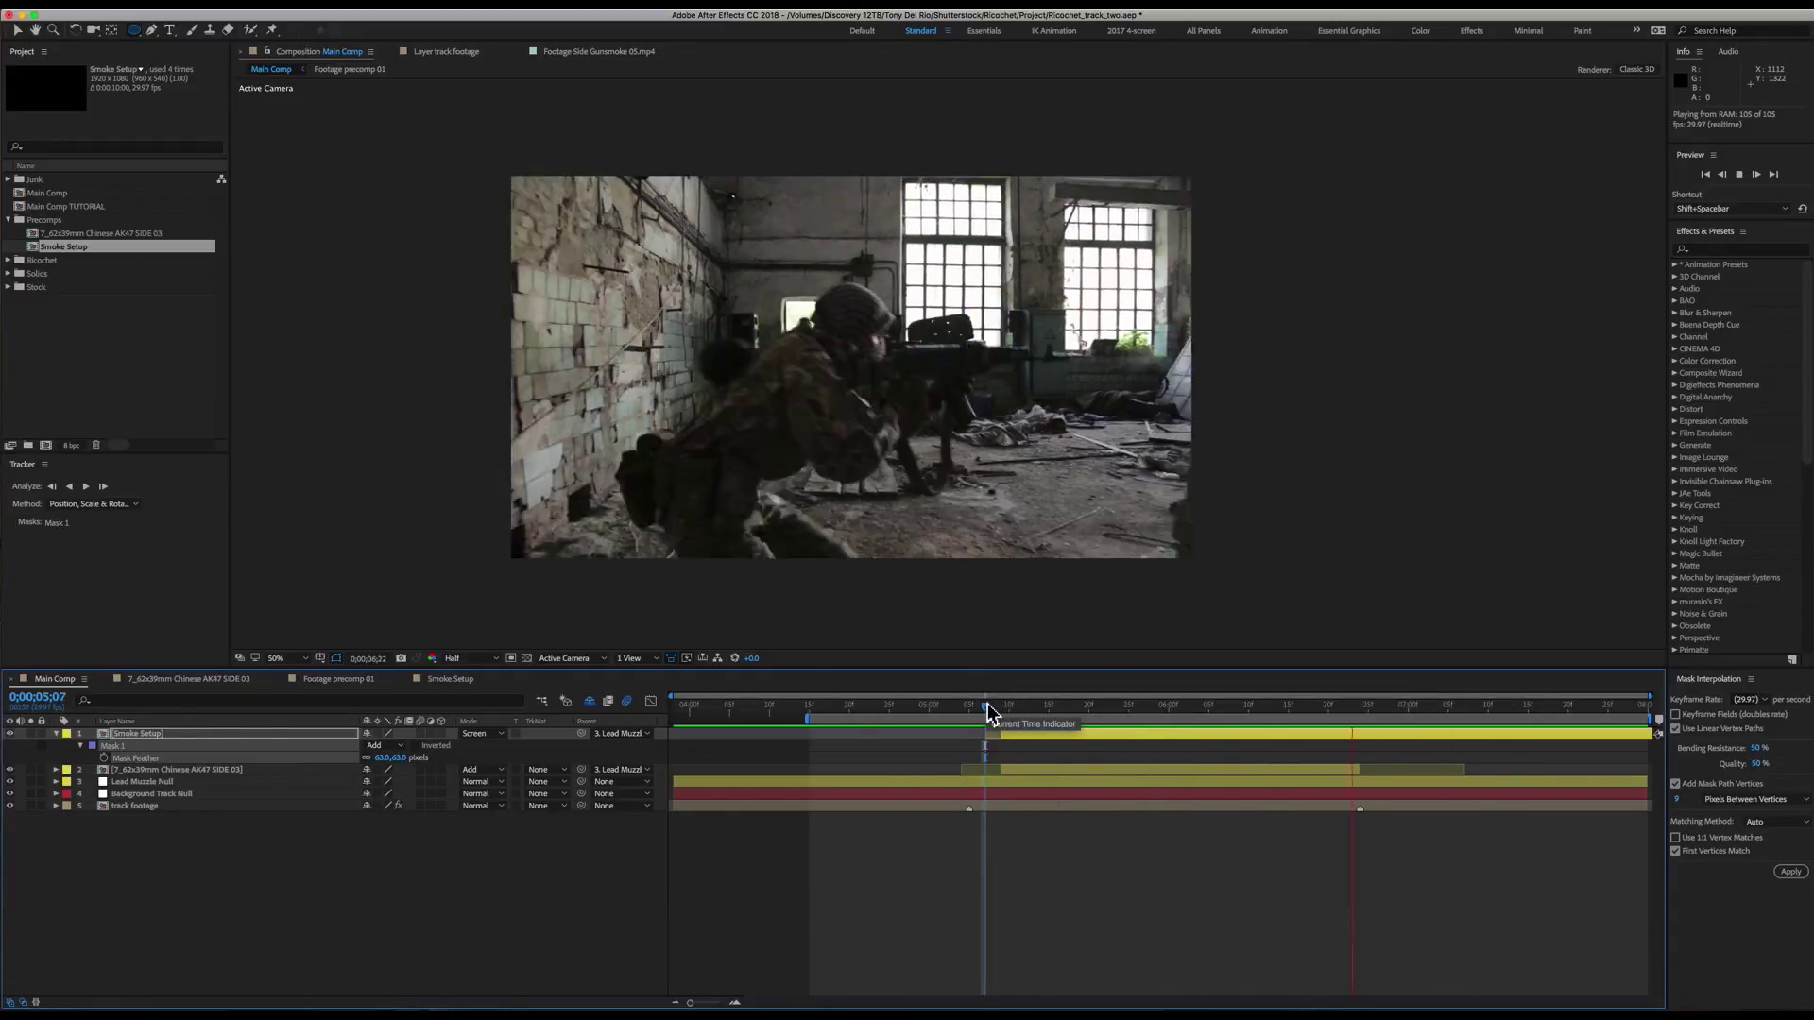
- Add Side Gunsmoke 08.mp4 from the Ricochet Smoke folder to Main Comp as the uppermost layer
click(257, 881)
key(super+a)
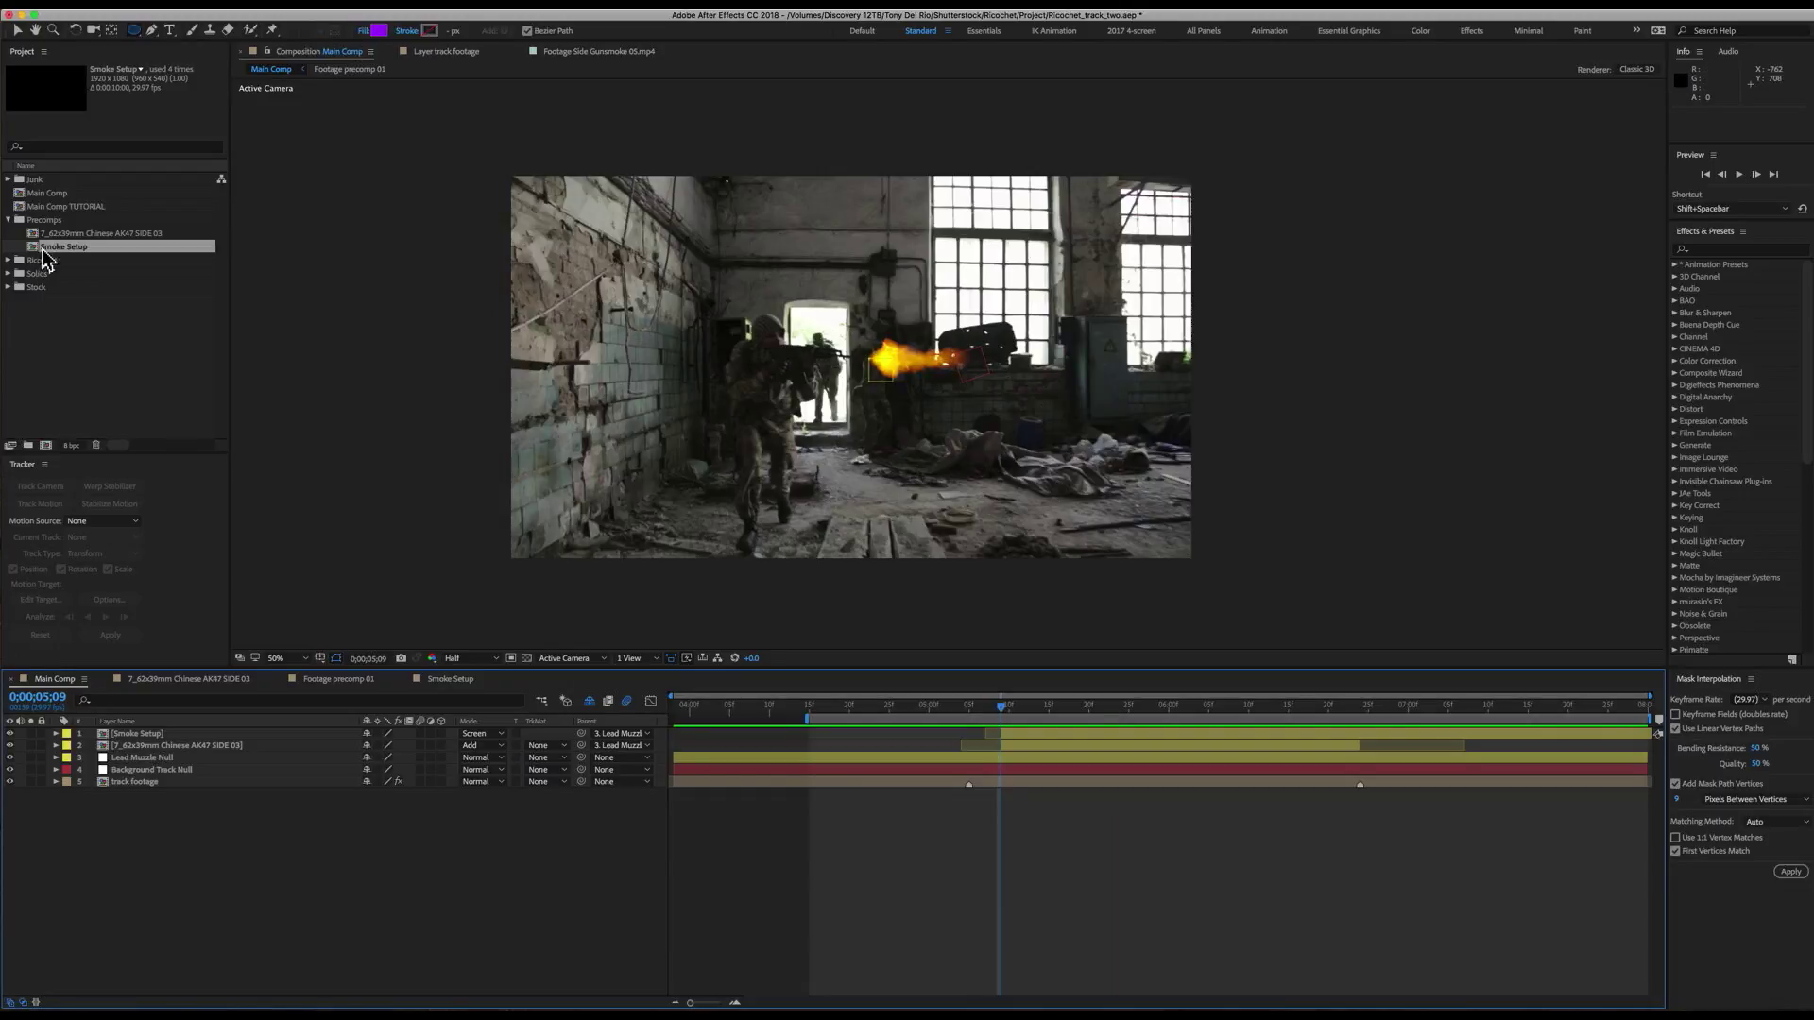
click(8, 220)
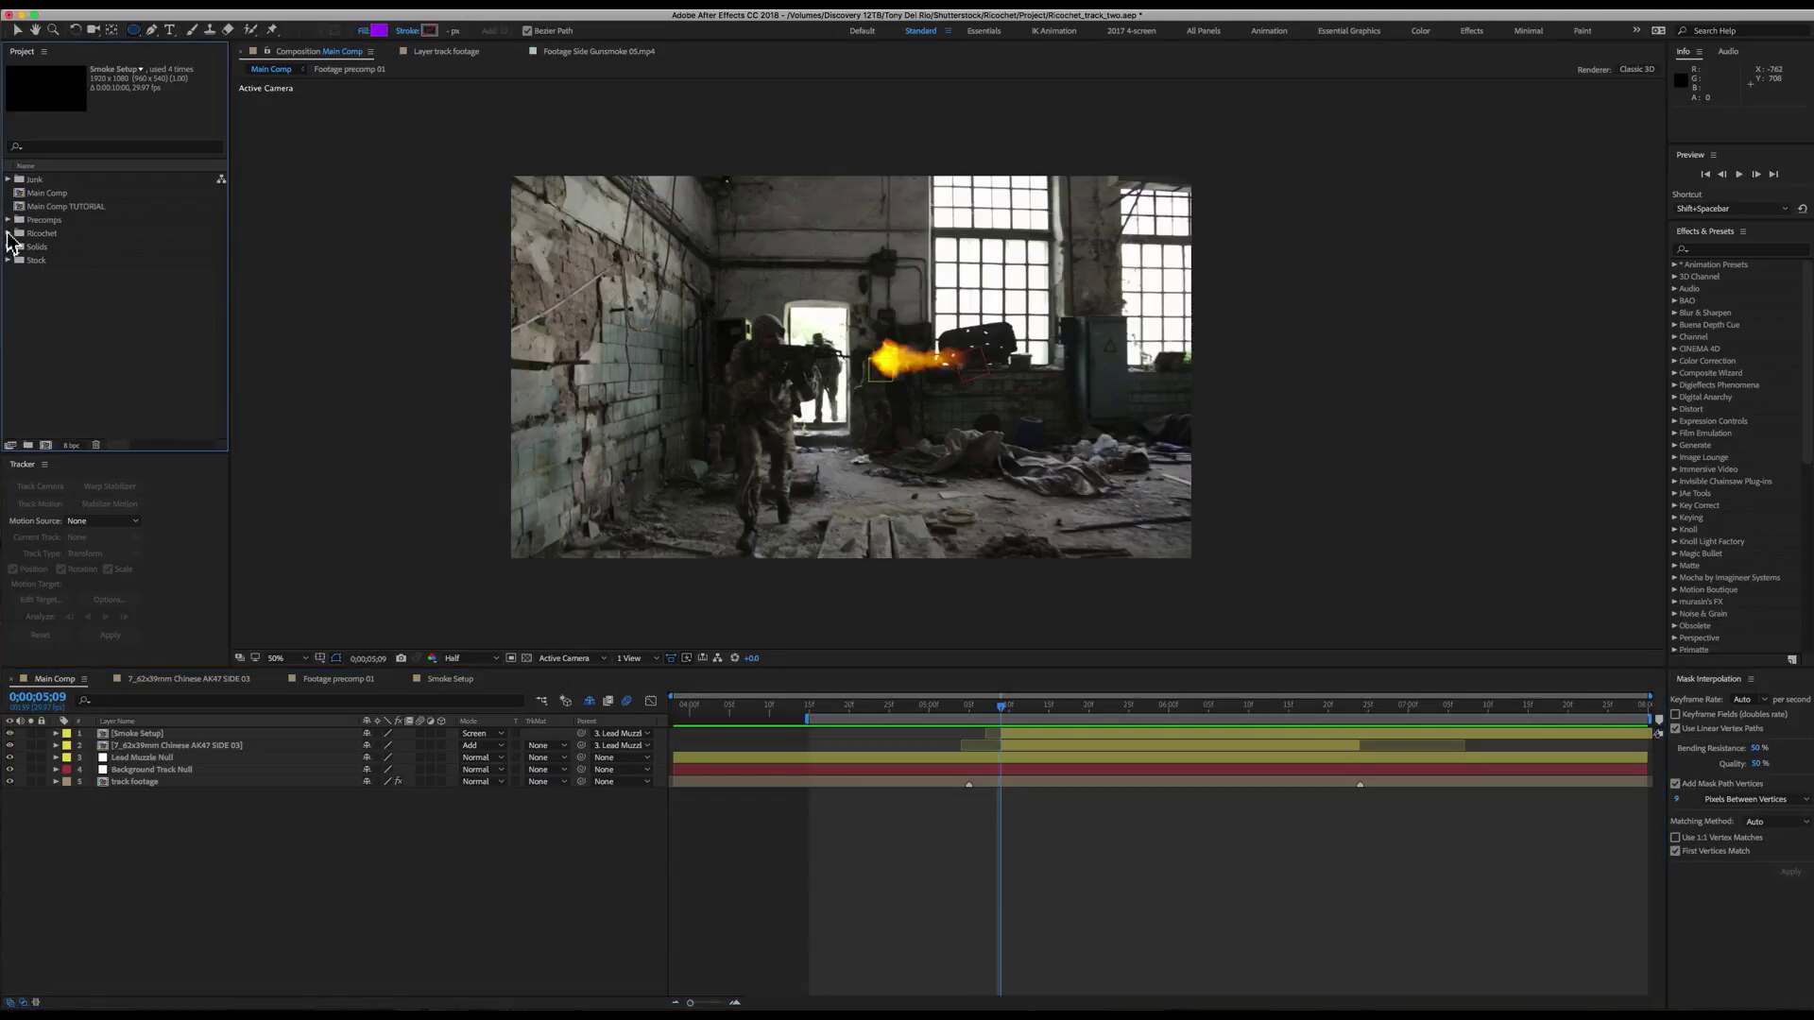
click(18, 247)
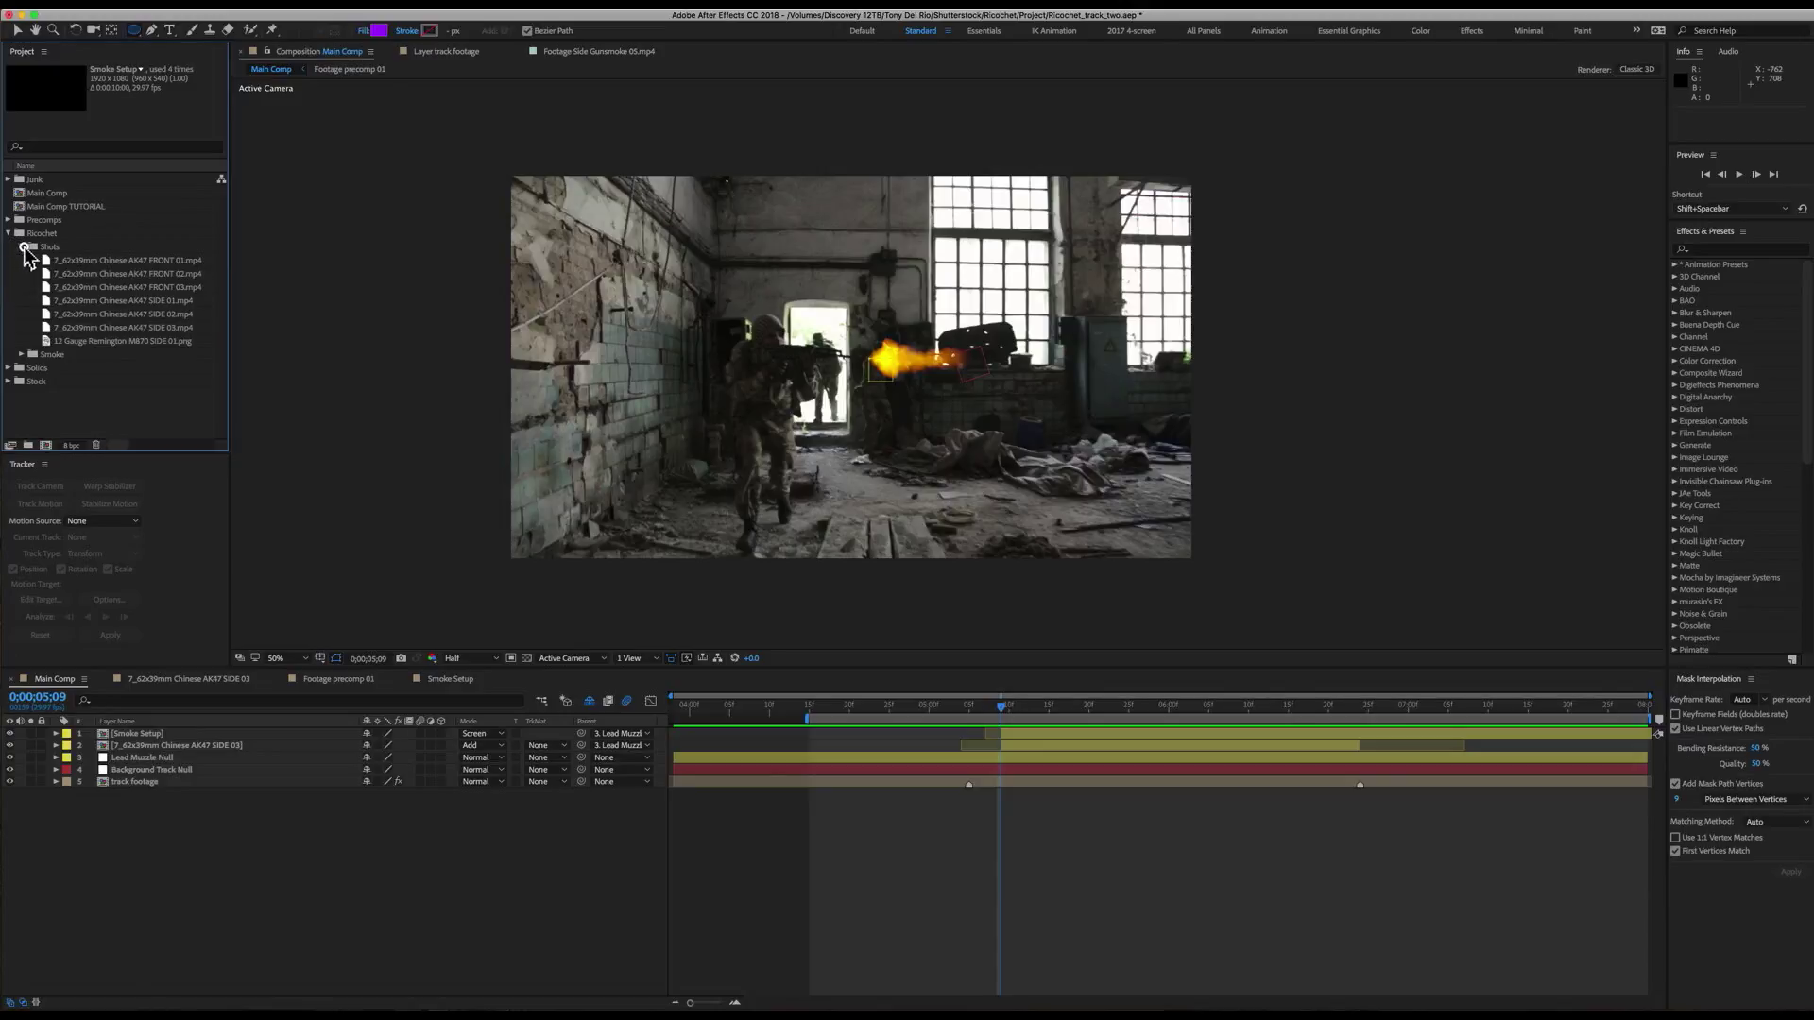
click(18, 246)
click(21, 260)
click(48, 287)
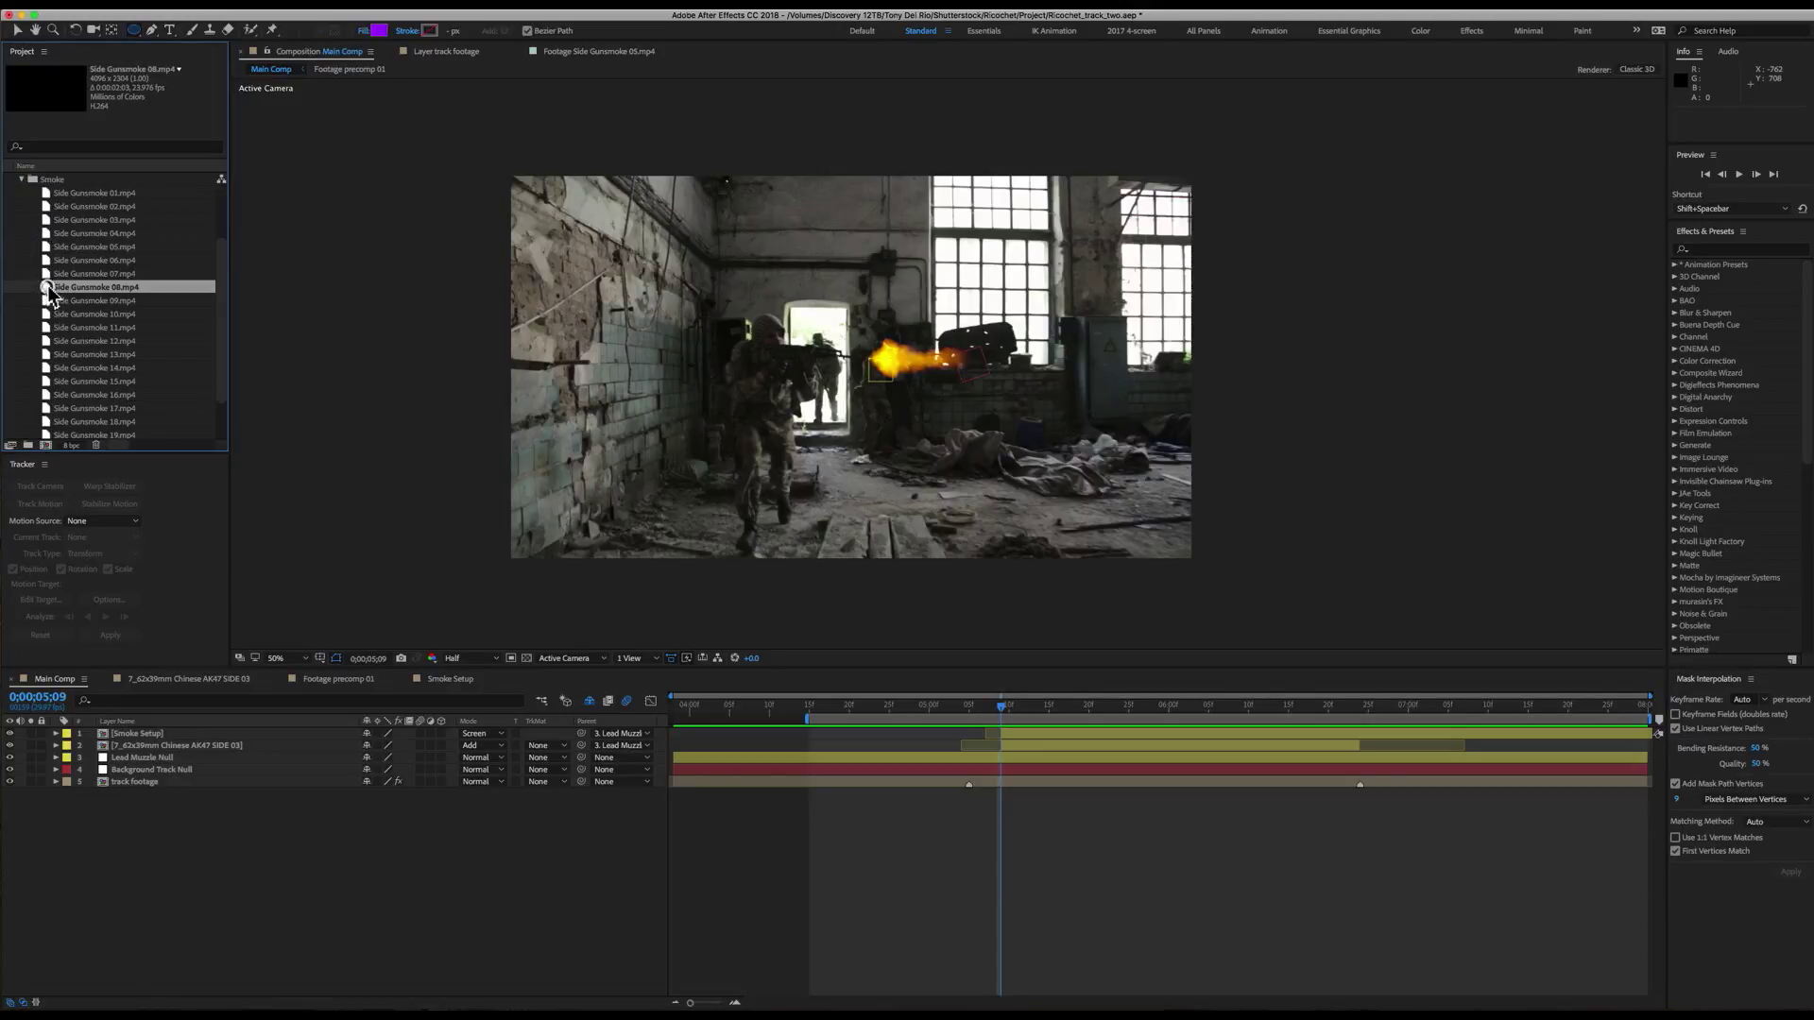
drag(49, 293, 741, 762)
- Scale the Side Gunsmoke 08 layer to 35% and slide it in time so its smoke appears around 0;00;05;09
key(s)
drag(385, 746, 997, 478)
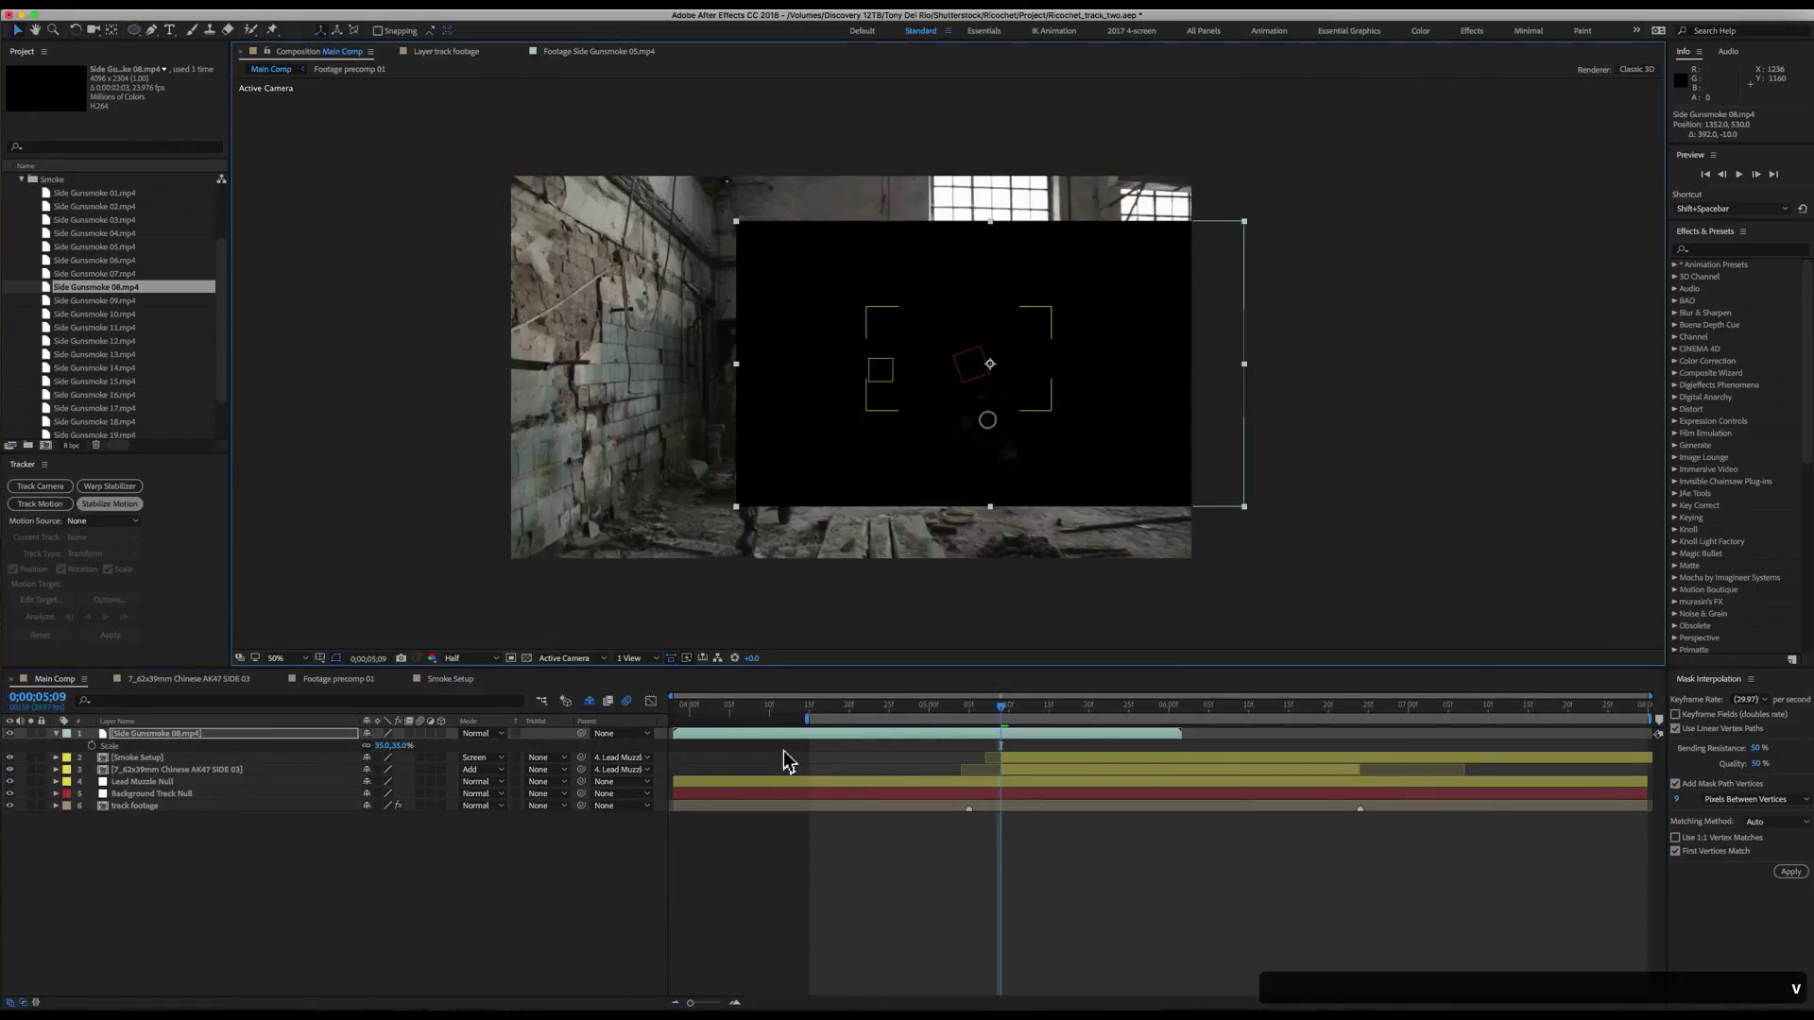
drag(782, 747, 994, 751)
drag(1105, 336, 1047, 320)
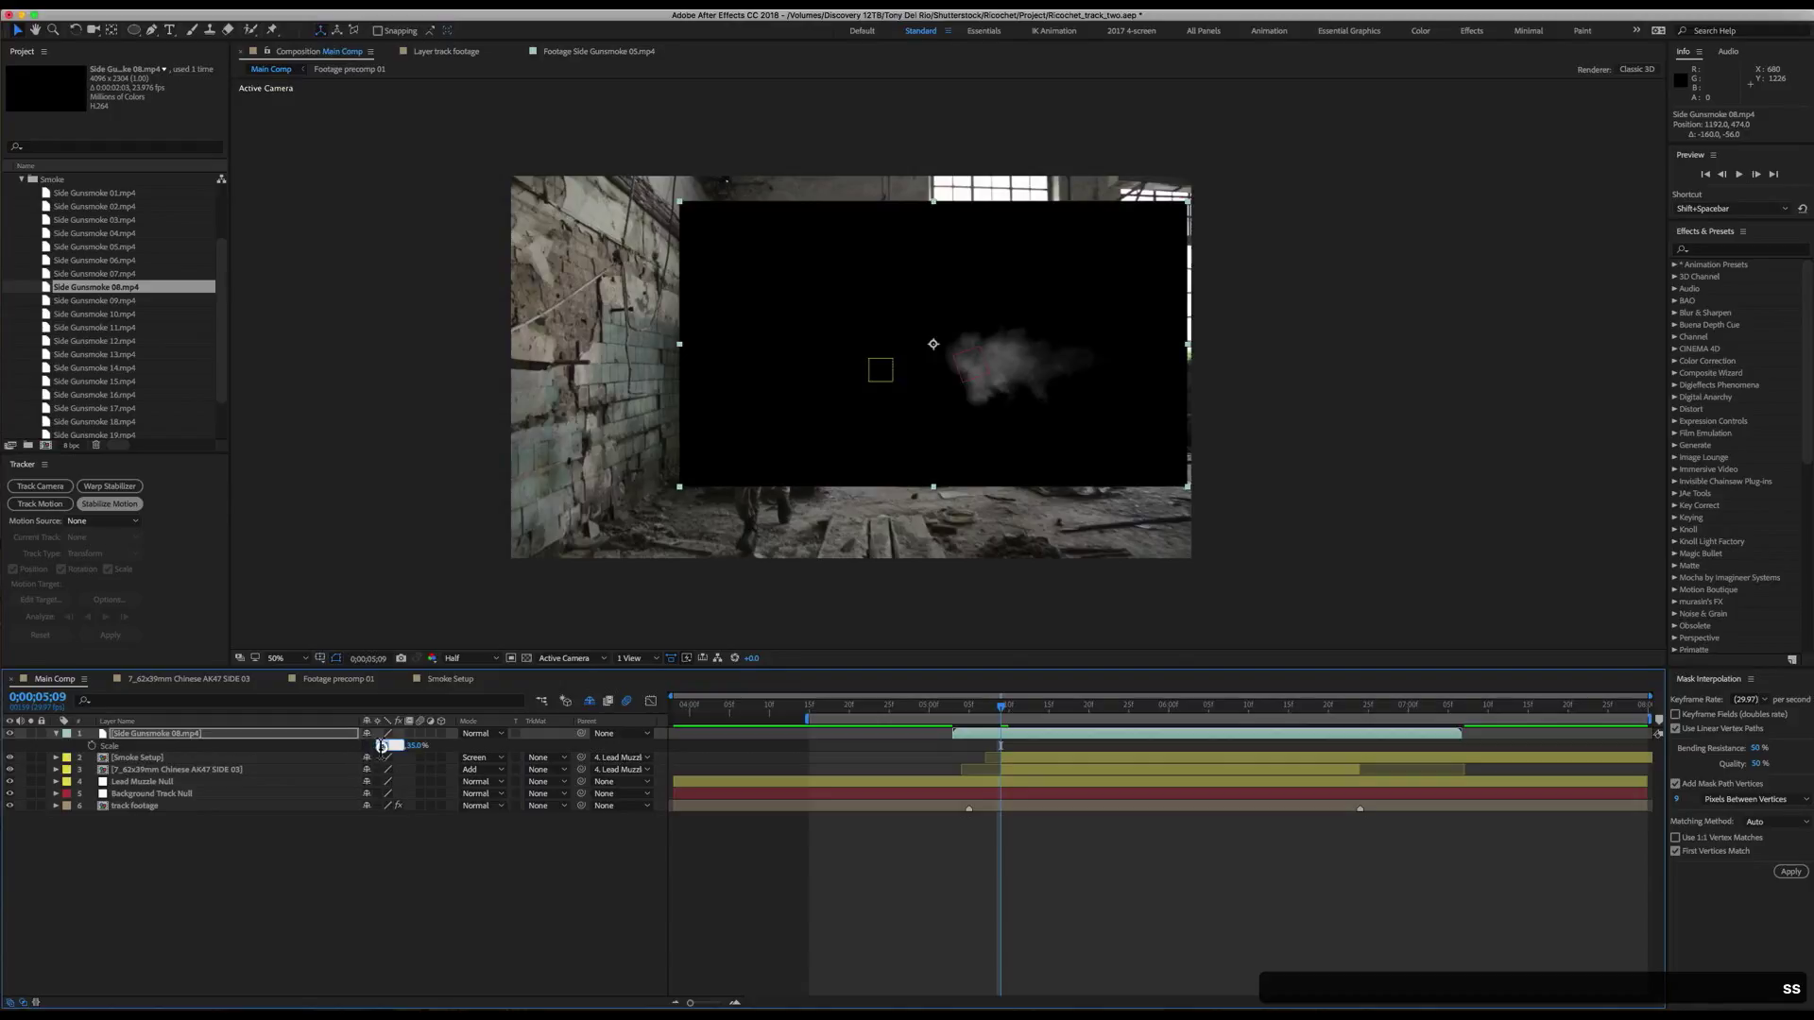
- Flip the Side Gunsmoke 08 layer horizontally with a scale of -35% and move its anchor point to the smoke's origin
text(-35)
key(Return)
key(y)
drag(935, 345, 804, 365)
- Position the Side Gunsmoke 08 smoke over the first muzzle flash and shift the layer's timing so the puff begins around 0;00;05;09
drag(919, 363, 1297, 344)
mouse_move(1003, 716)
mouse_down()
mouse_move(972, 718)
mouse_move(1006, 718)
mouse_up()
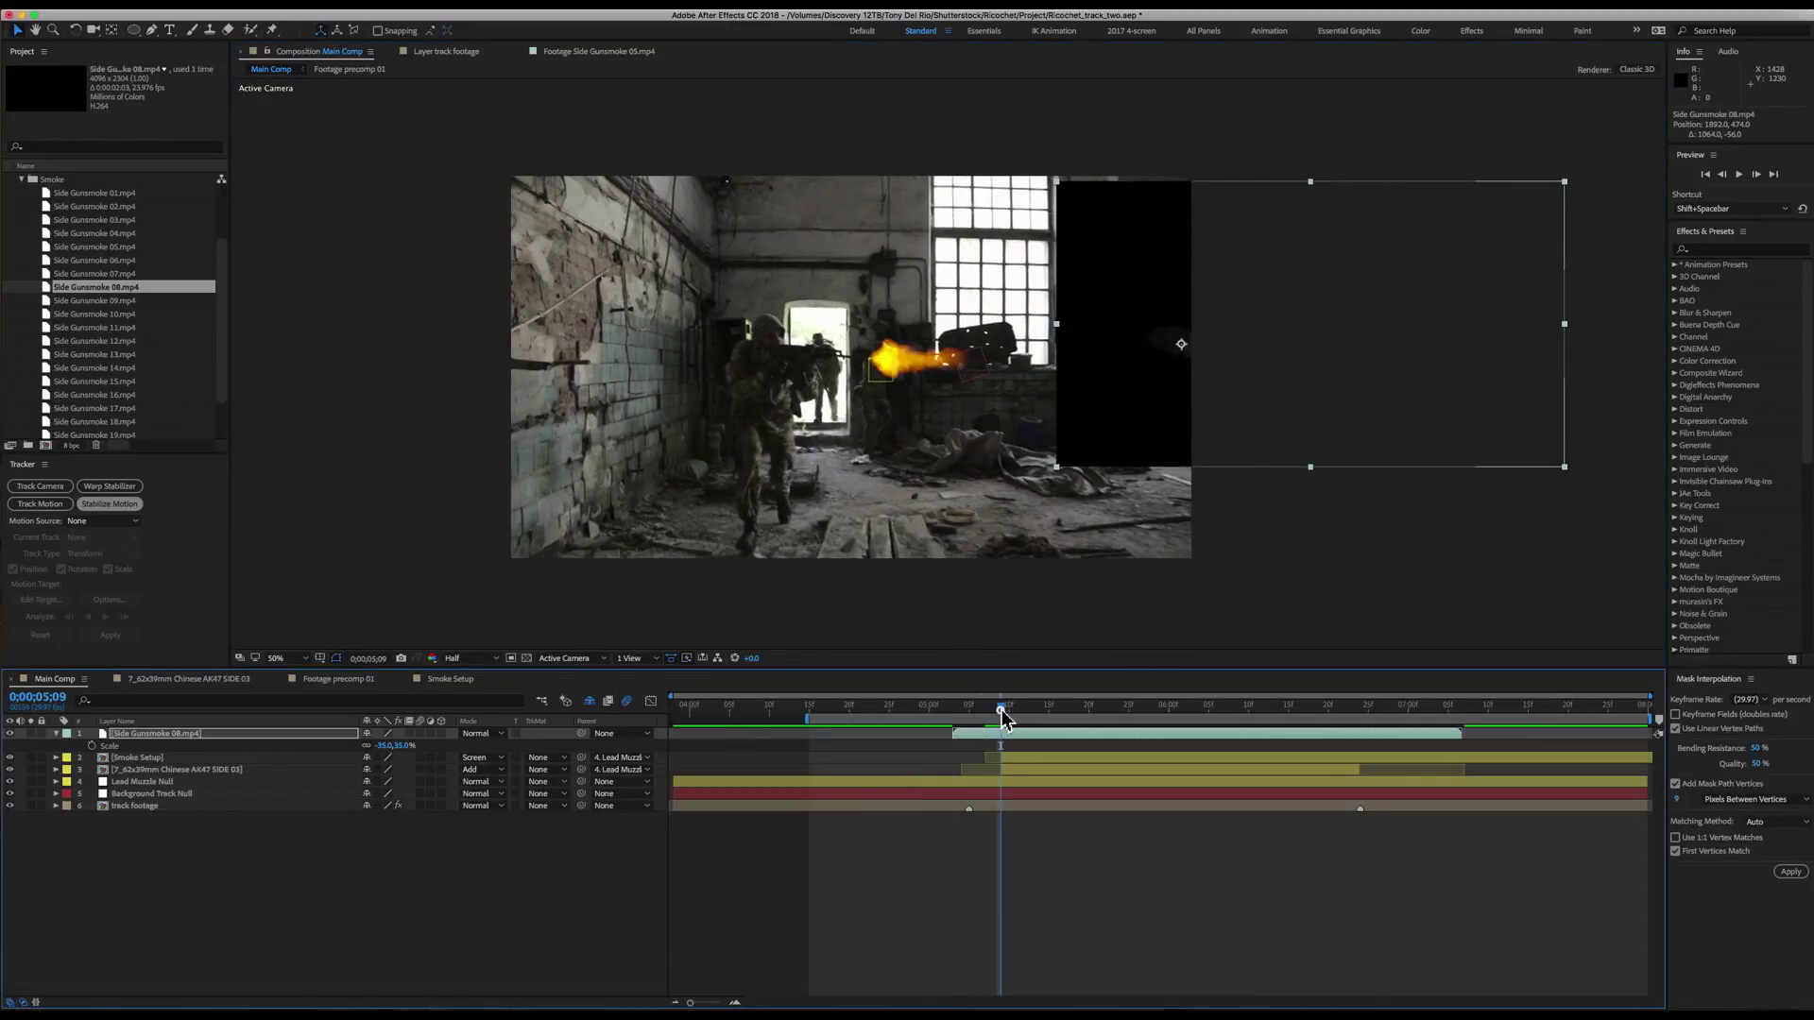
drag(1213, 374, 993, 382)
drag(979, 733, 1002, 735)
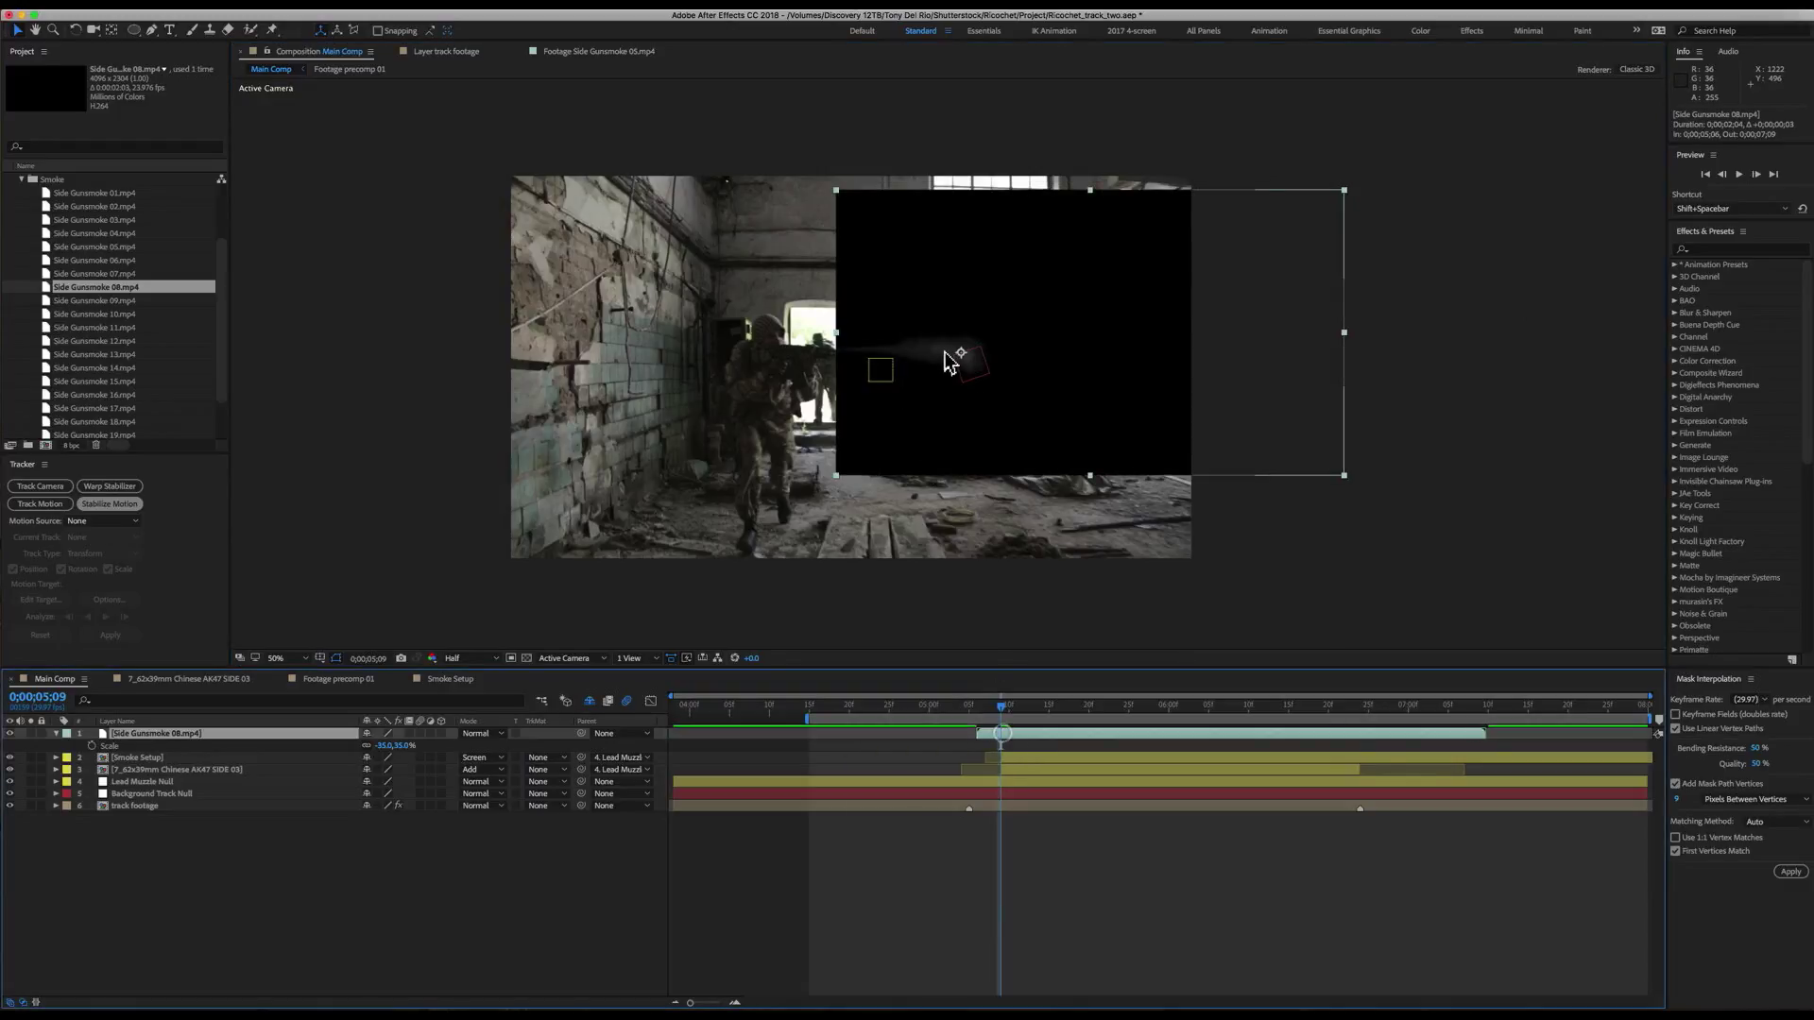
drag(949, 362, 953, 367)
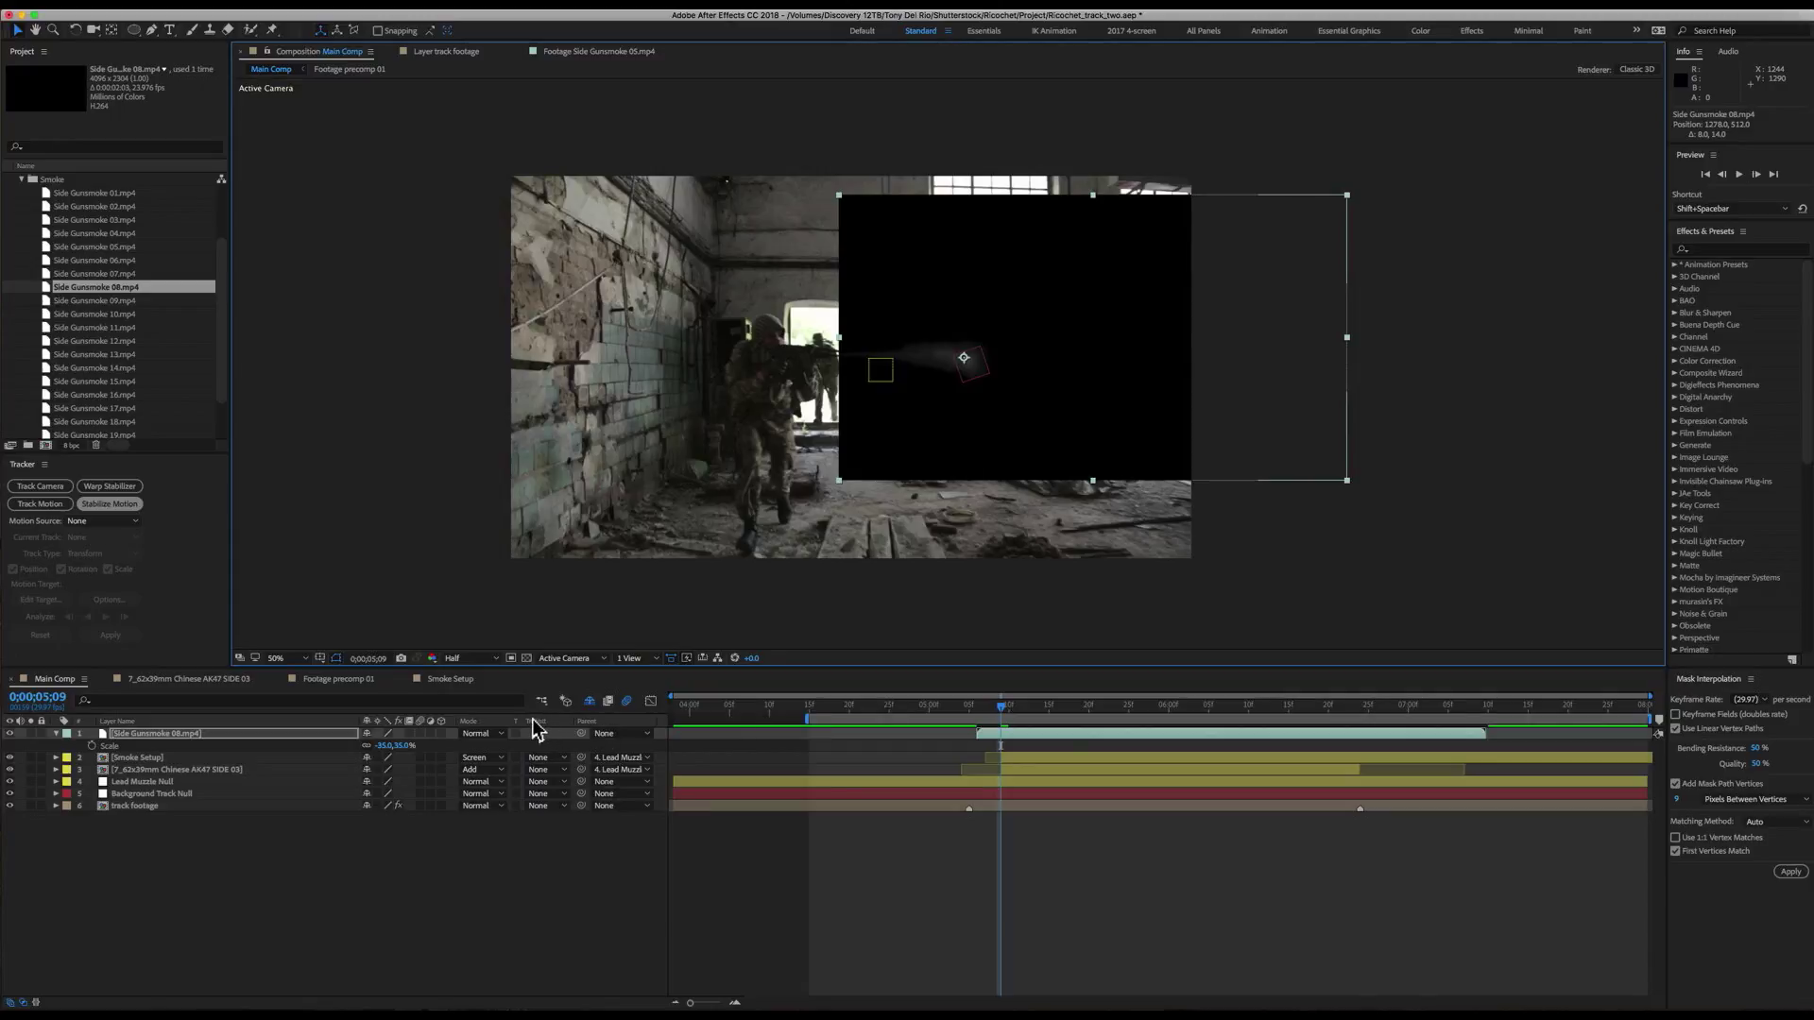
- Set the Side Gunsmoke 08 layer to Screen, parent it to the Background Track Null, and preview the drifting smoke
click(492, 733)
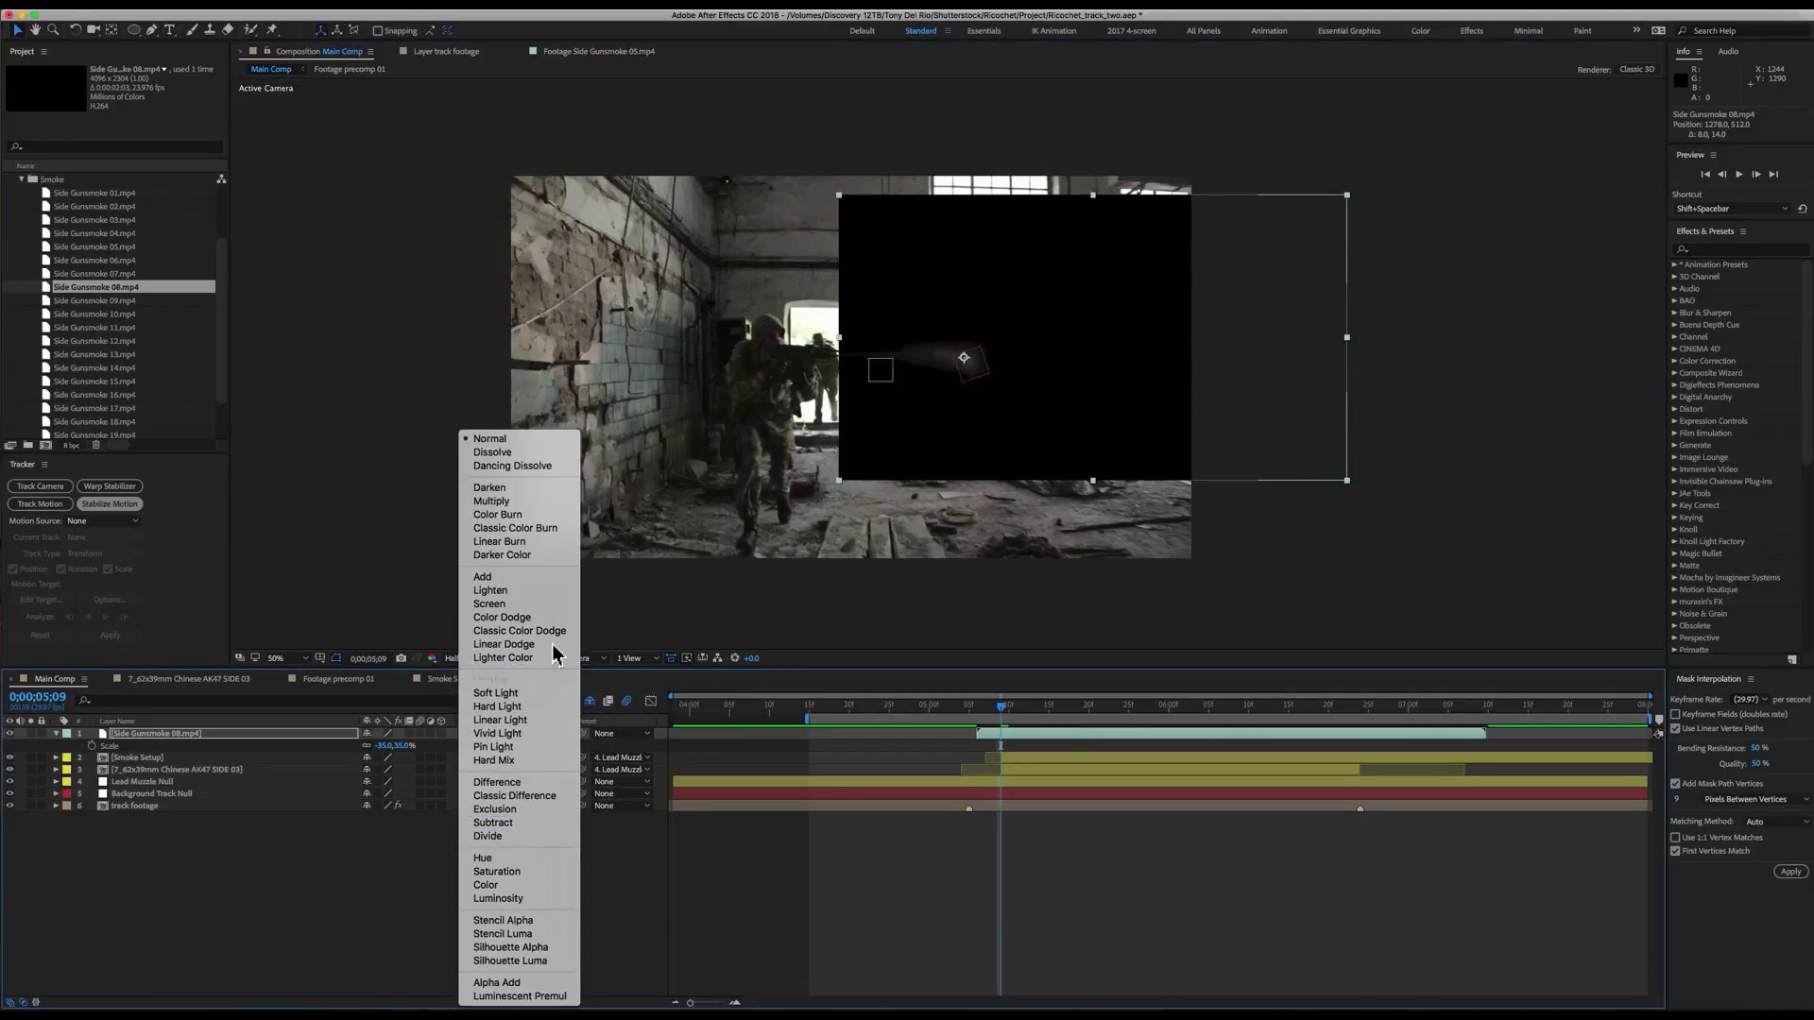
click(555, 605)
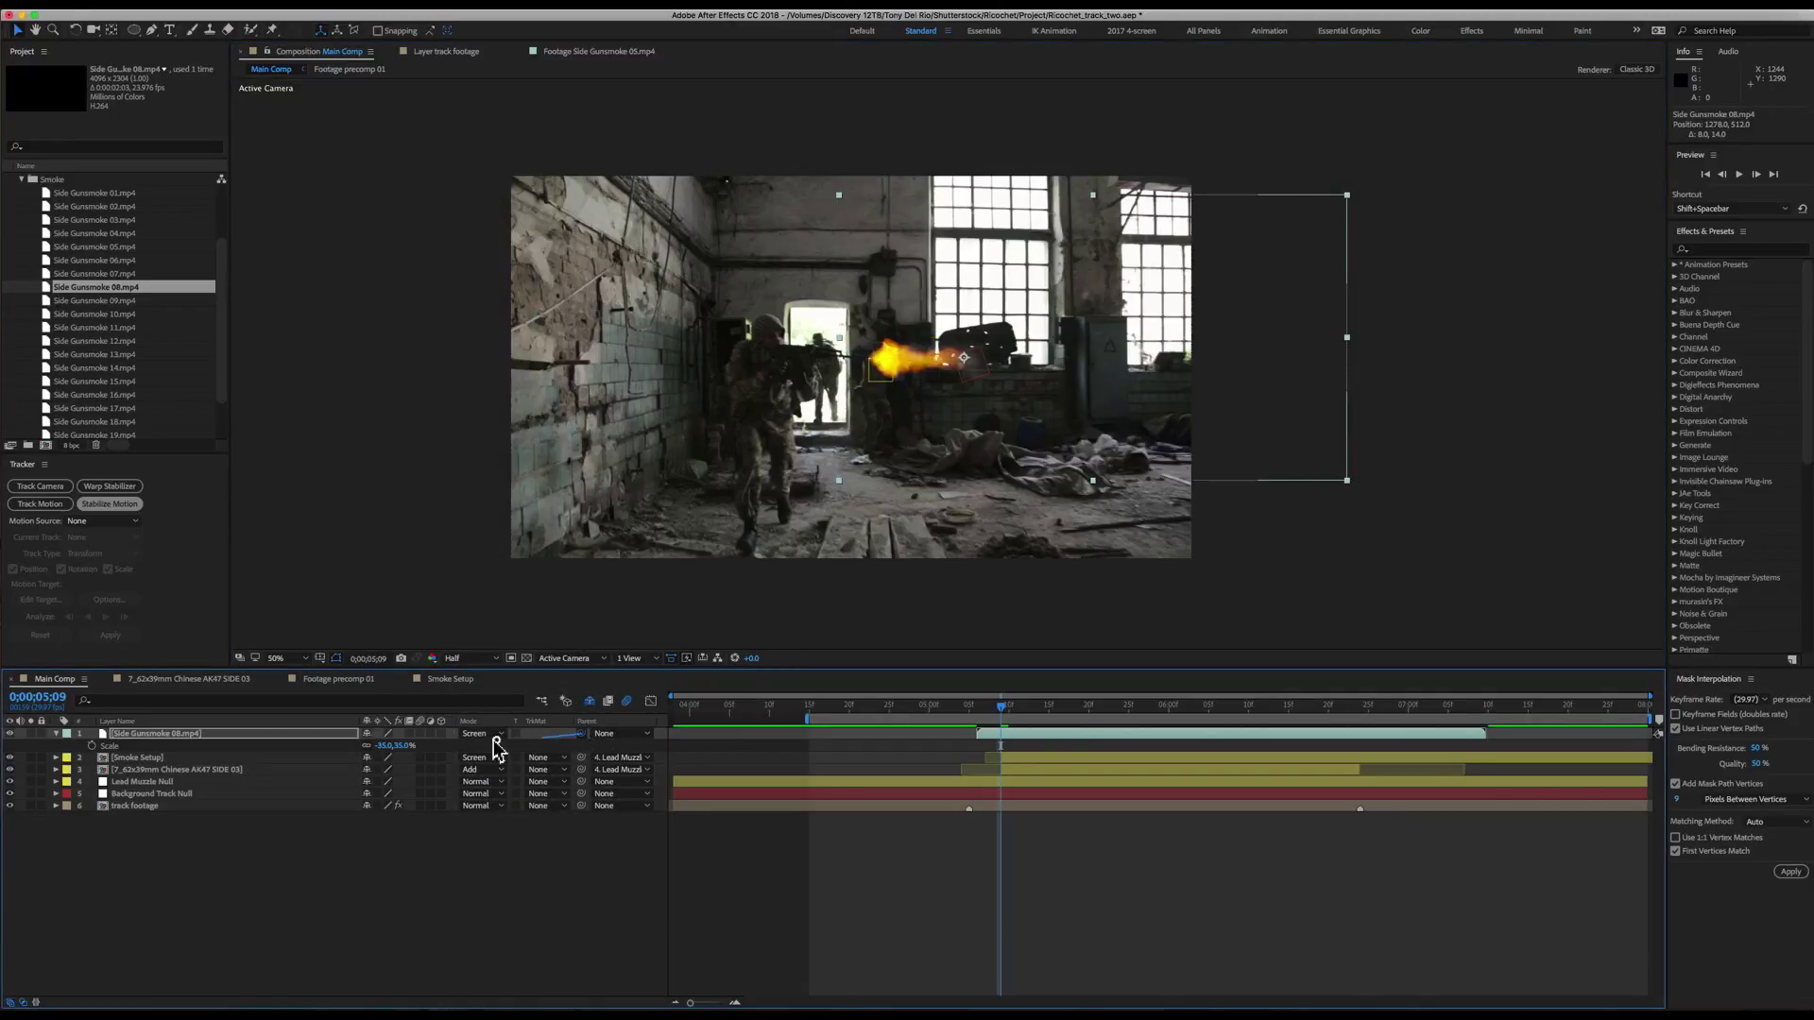
drag(496, 751, 158, 795)
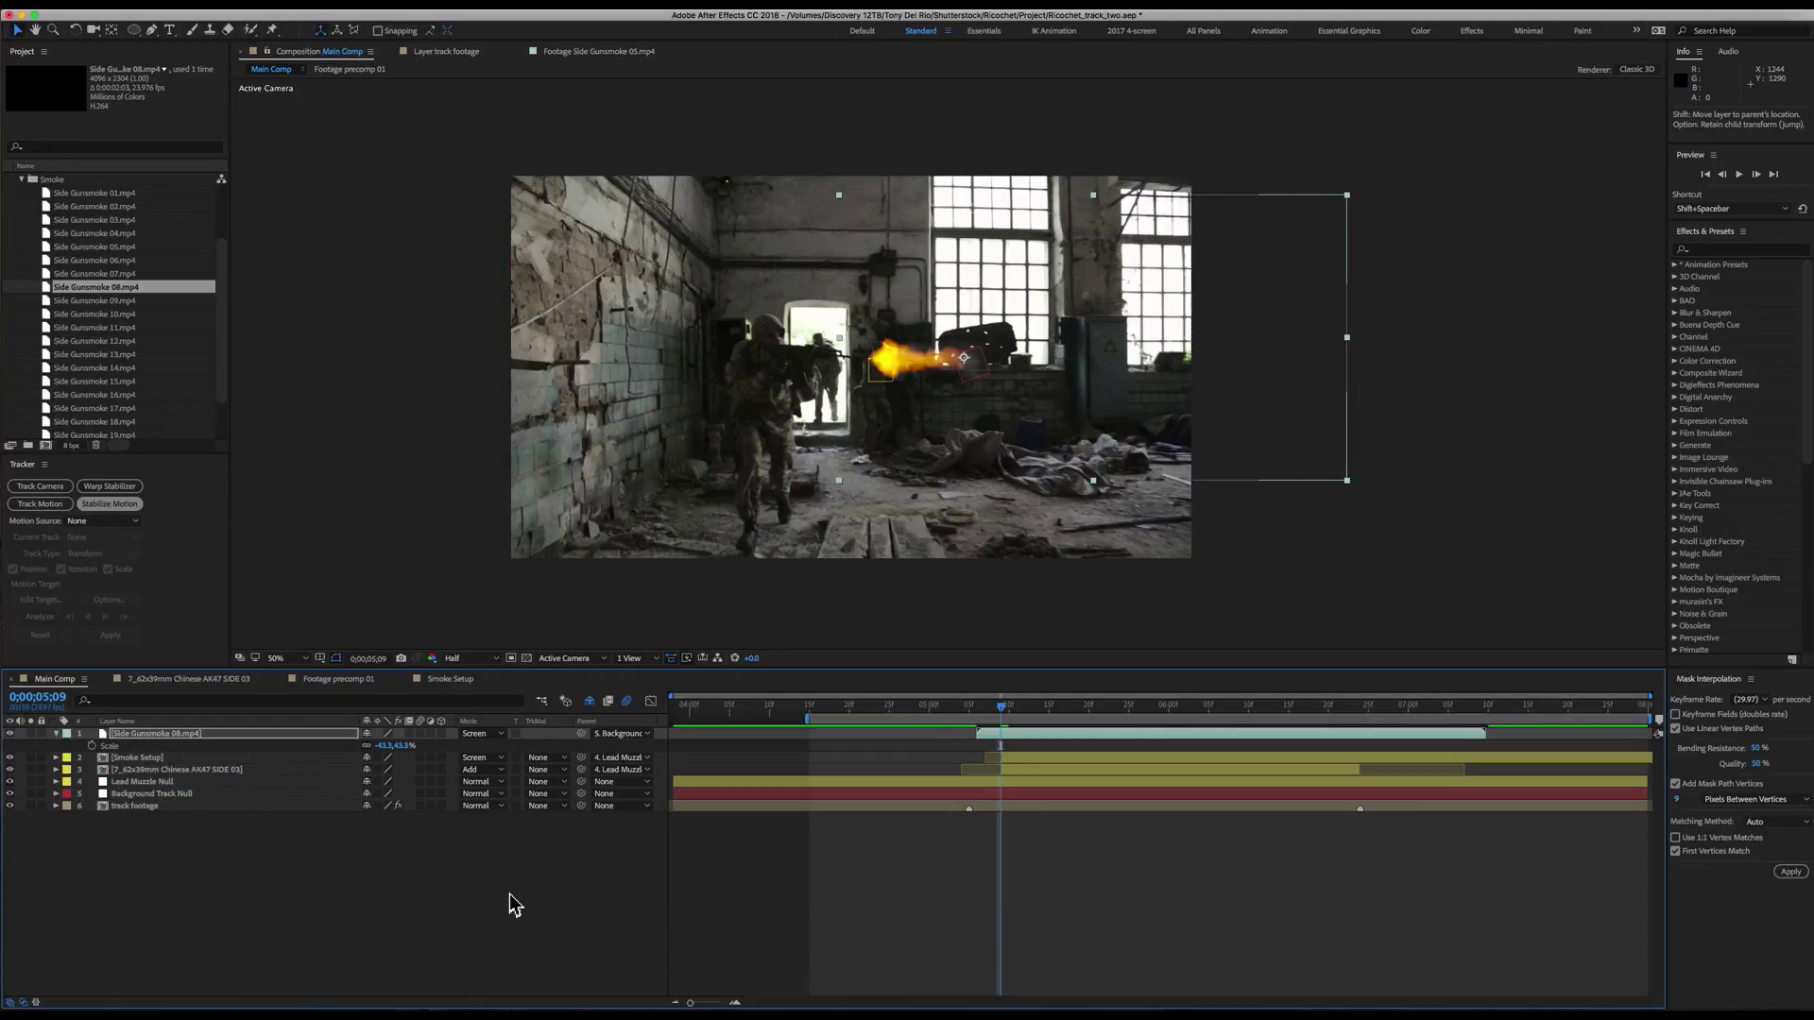
click(960, 704)
key(space)
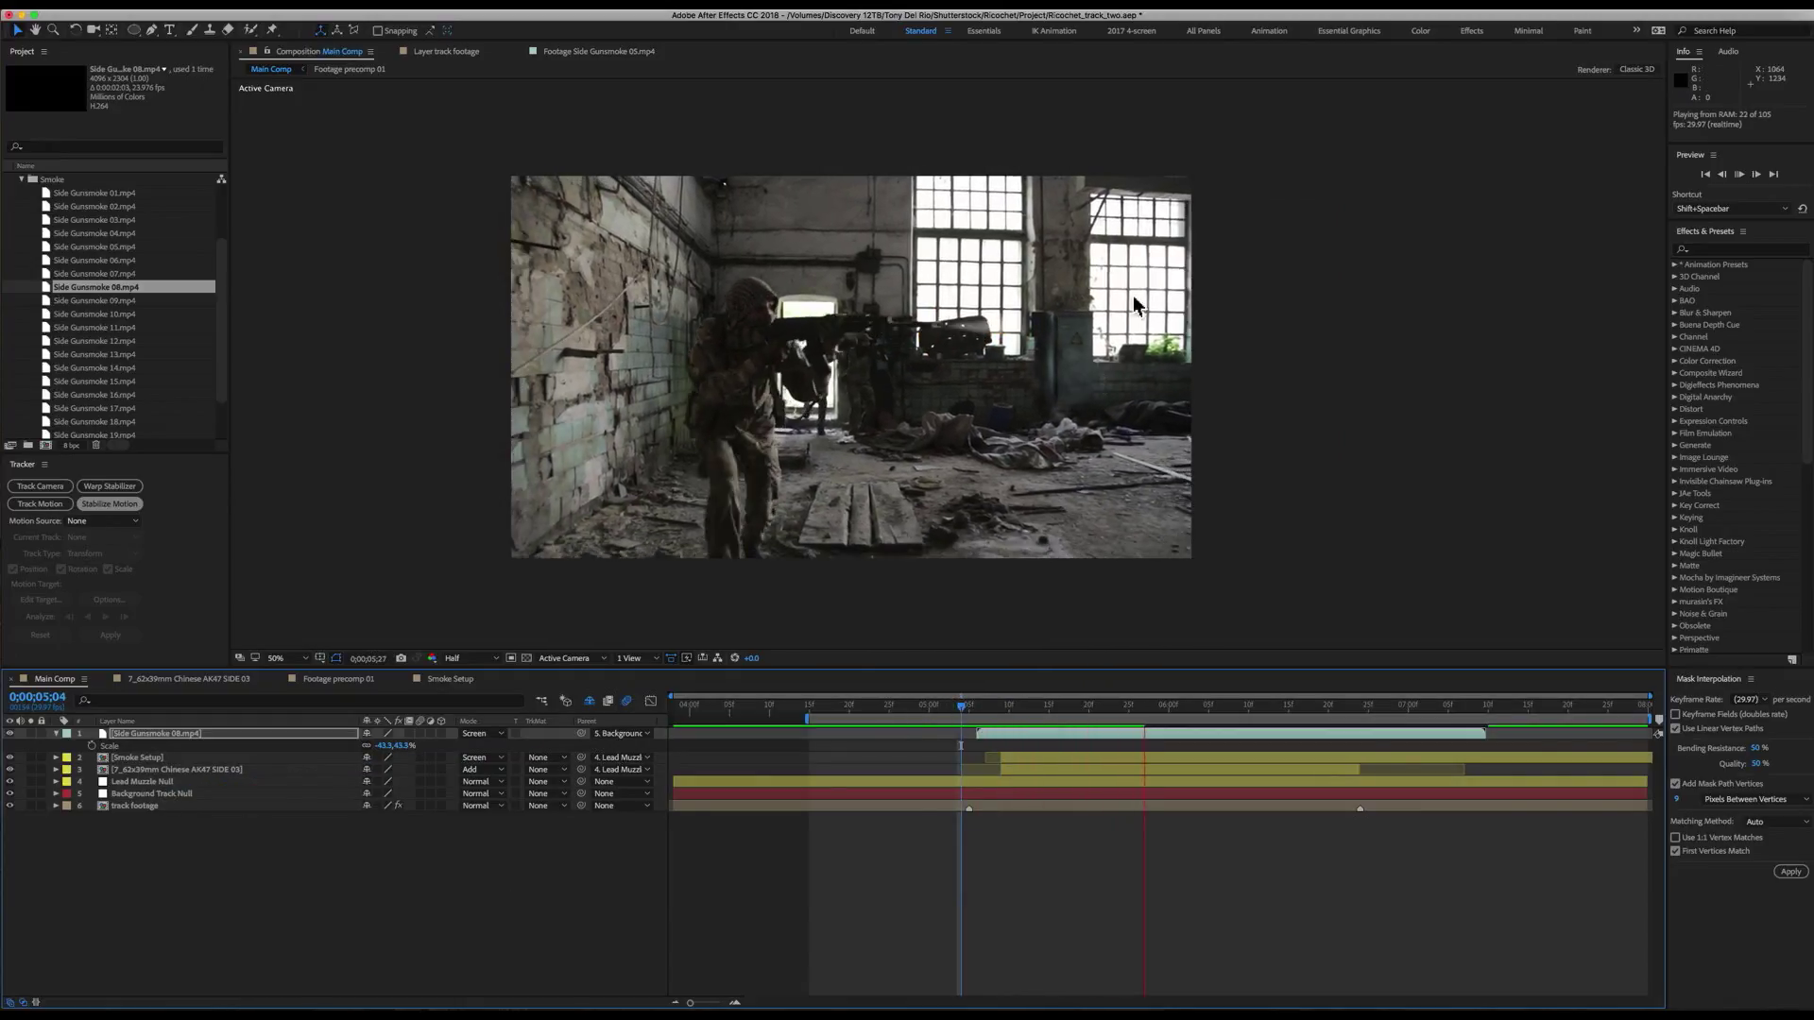
key(space)
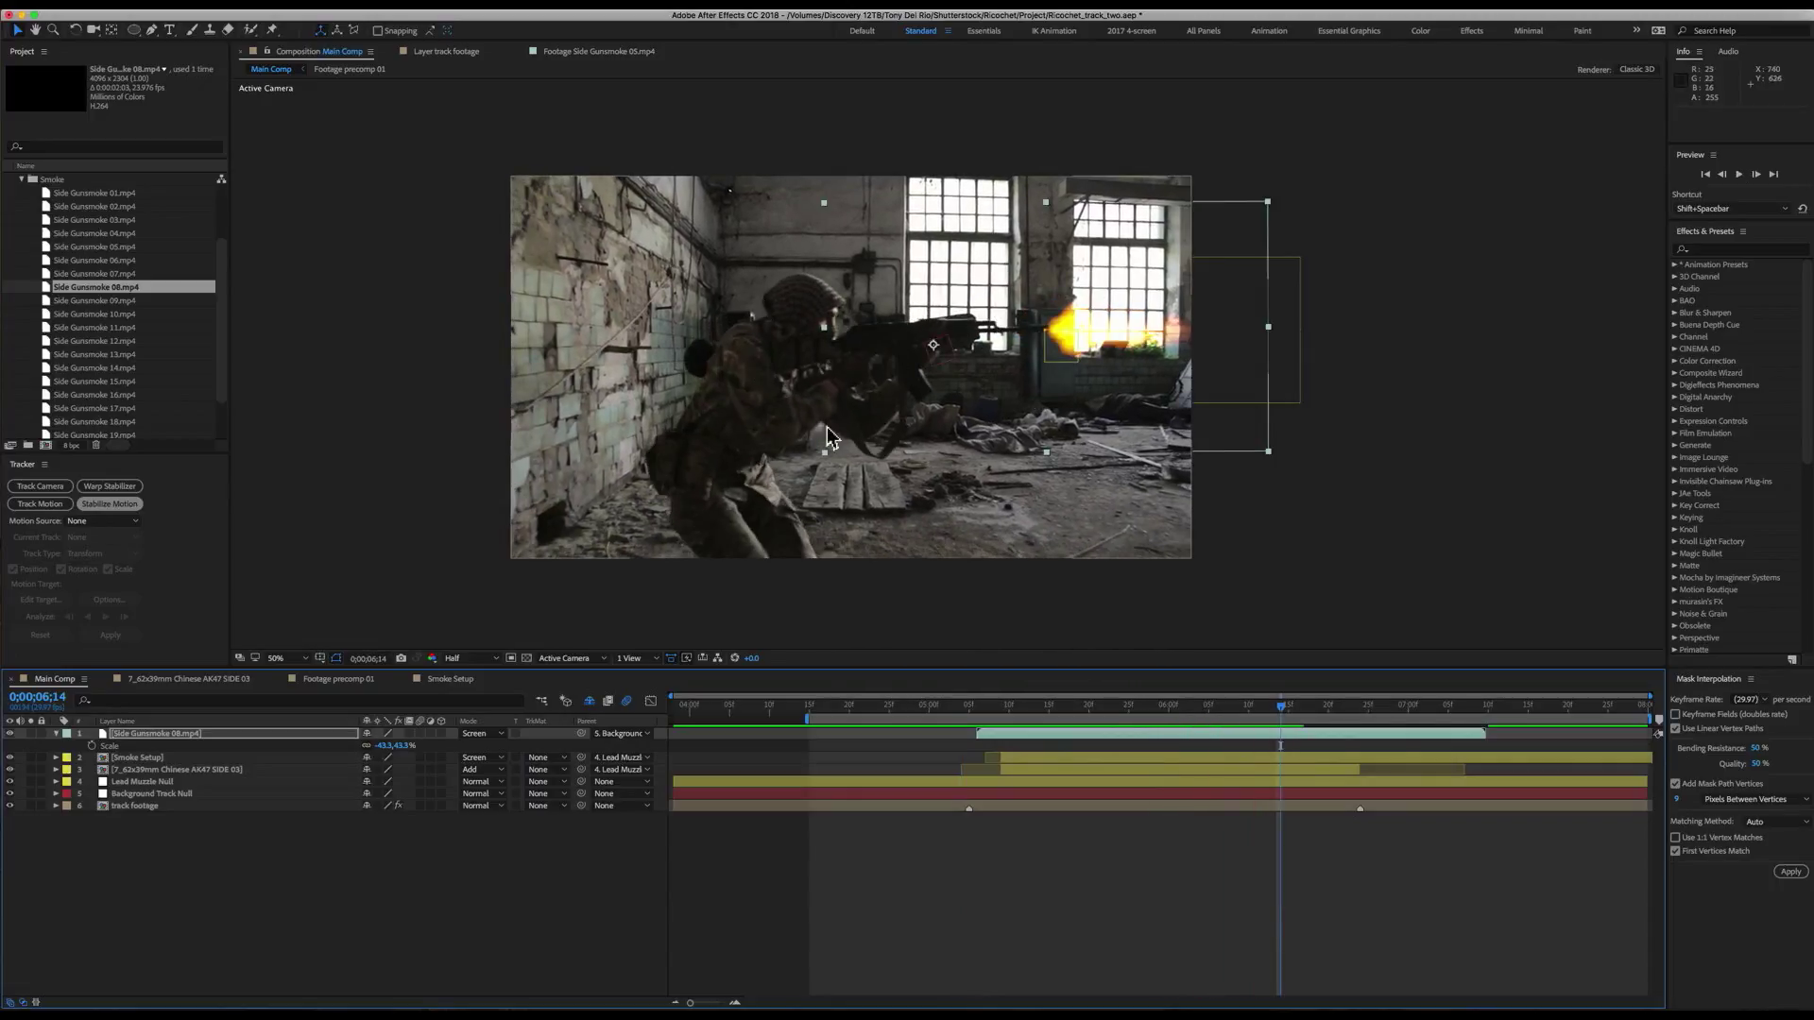
- Duplicate the Side Gunsmoke 08 layer with the copy starting at 0;00;05;14 and its smoke moved to the muzzle, and begin a further copy
drag(1203, 707, 1008, 711)
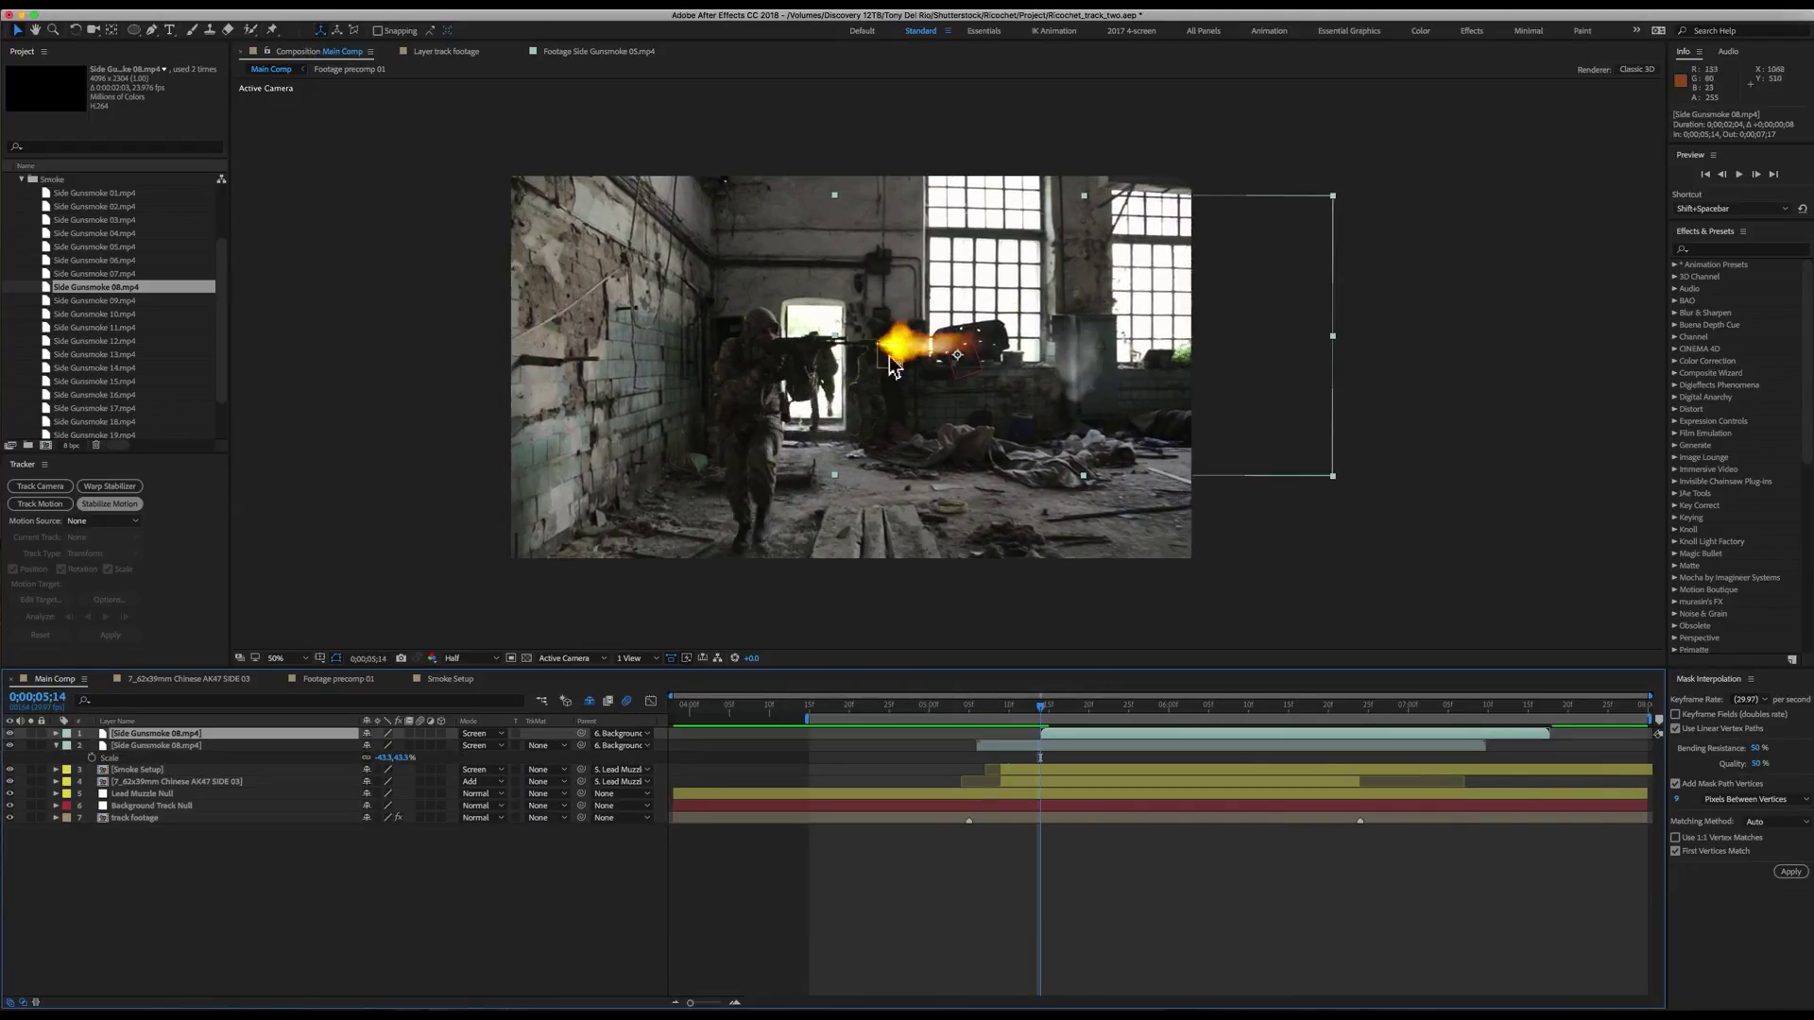
drag(890, 367, 981, 367)
drag(1042, 708, 1168, 735)
key(super+d)
- Continue duplicating Side Gunsmoke 08 until there are five staggered layers, the last starting around 0;00;06;18, and align the smoke with the moving muzzle
drag(1152, 707, 1128, 707)
drag(1101, 322, 988, 303)
key(super+z)
drag(1129, 707, 1355, 734)
key(super+d)
key(super+d)
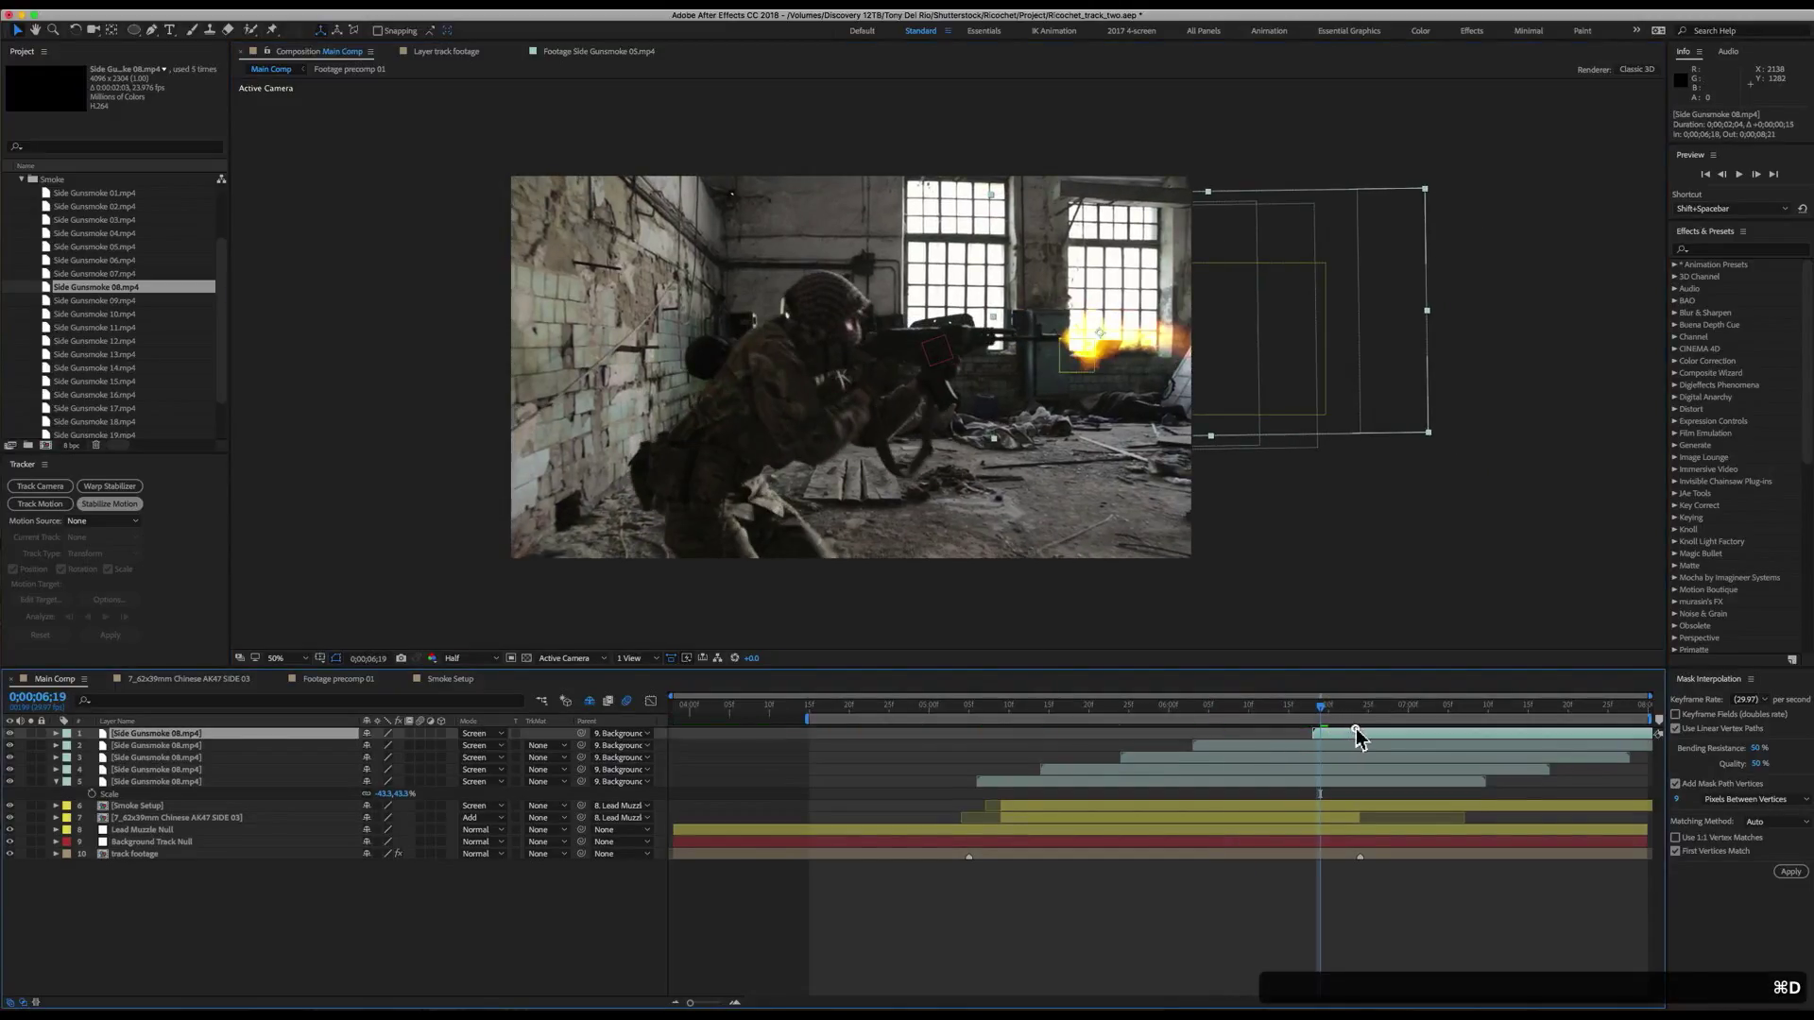
- Nudge the newest smoke copy into place at the muzzle and give all five Side Gunsmoke 08 layers the Yellow label
drag(1217, 365, 1213, 368)
click(995, 709)
click(1103, 783)
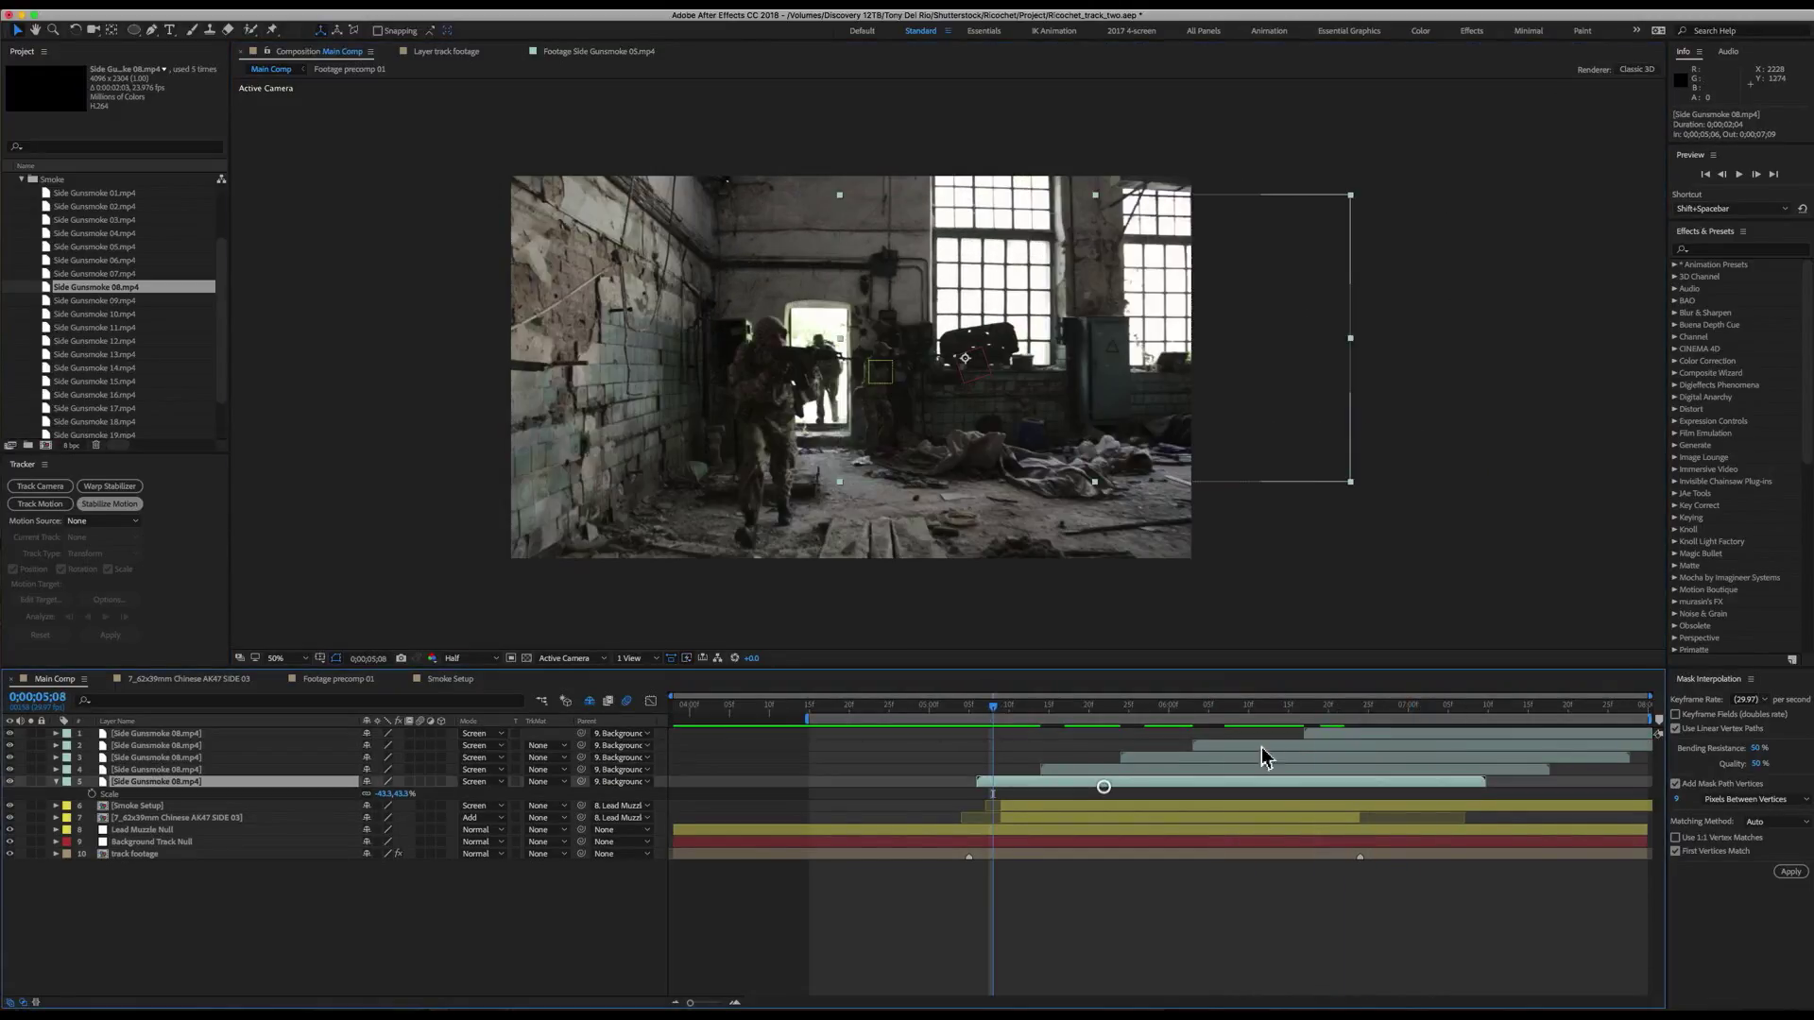
shift+click(1346, 732)
click(68, 744)
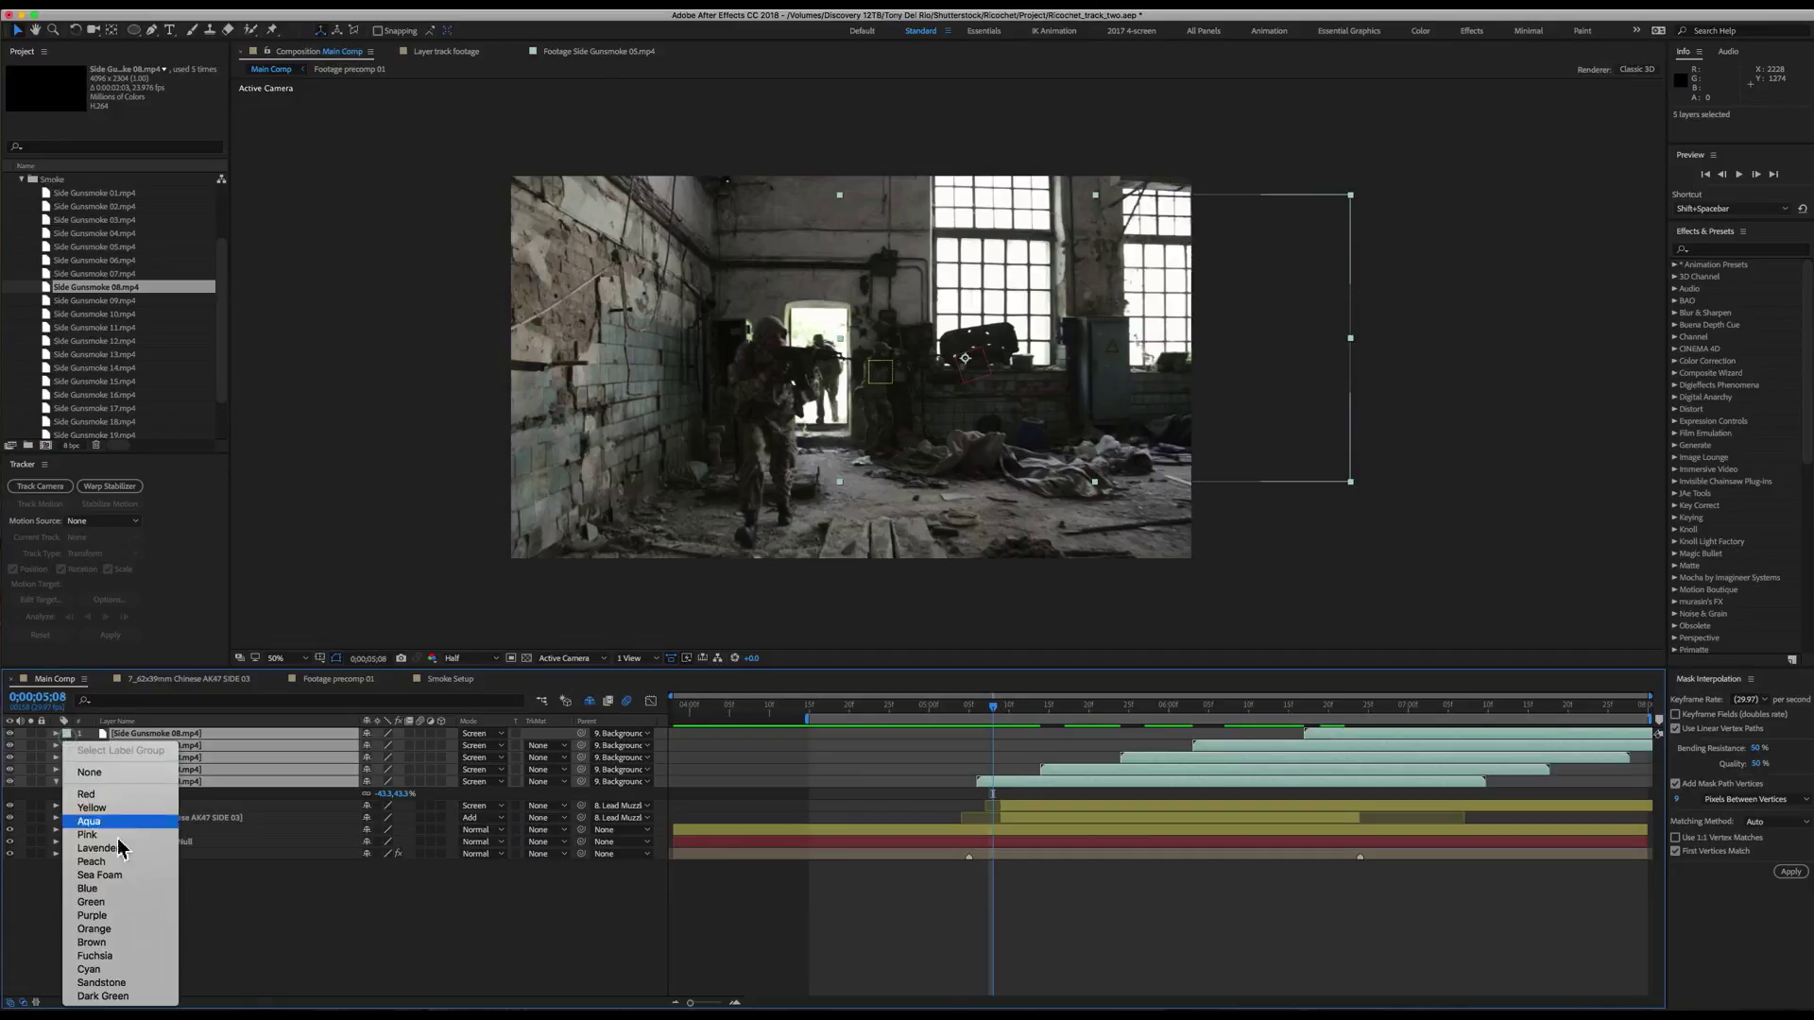
click(133, 803)
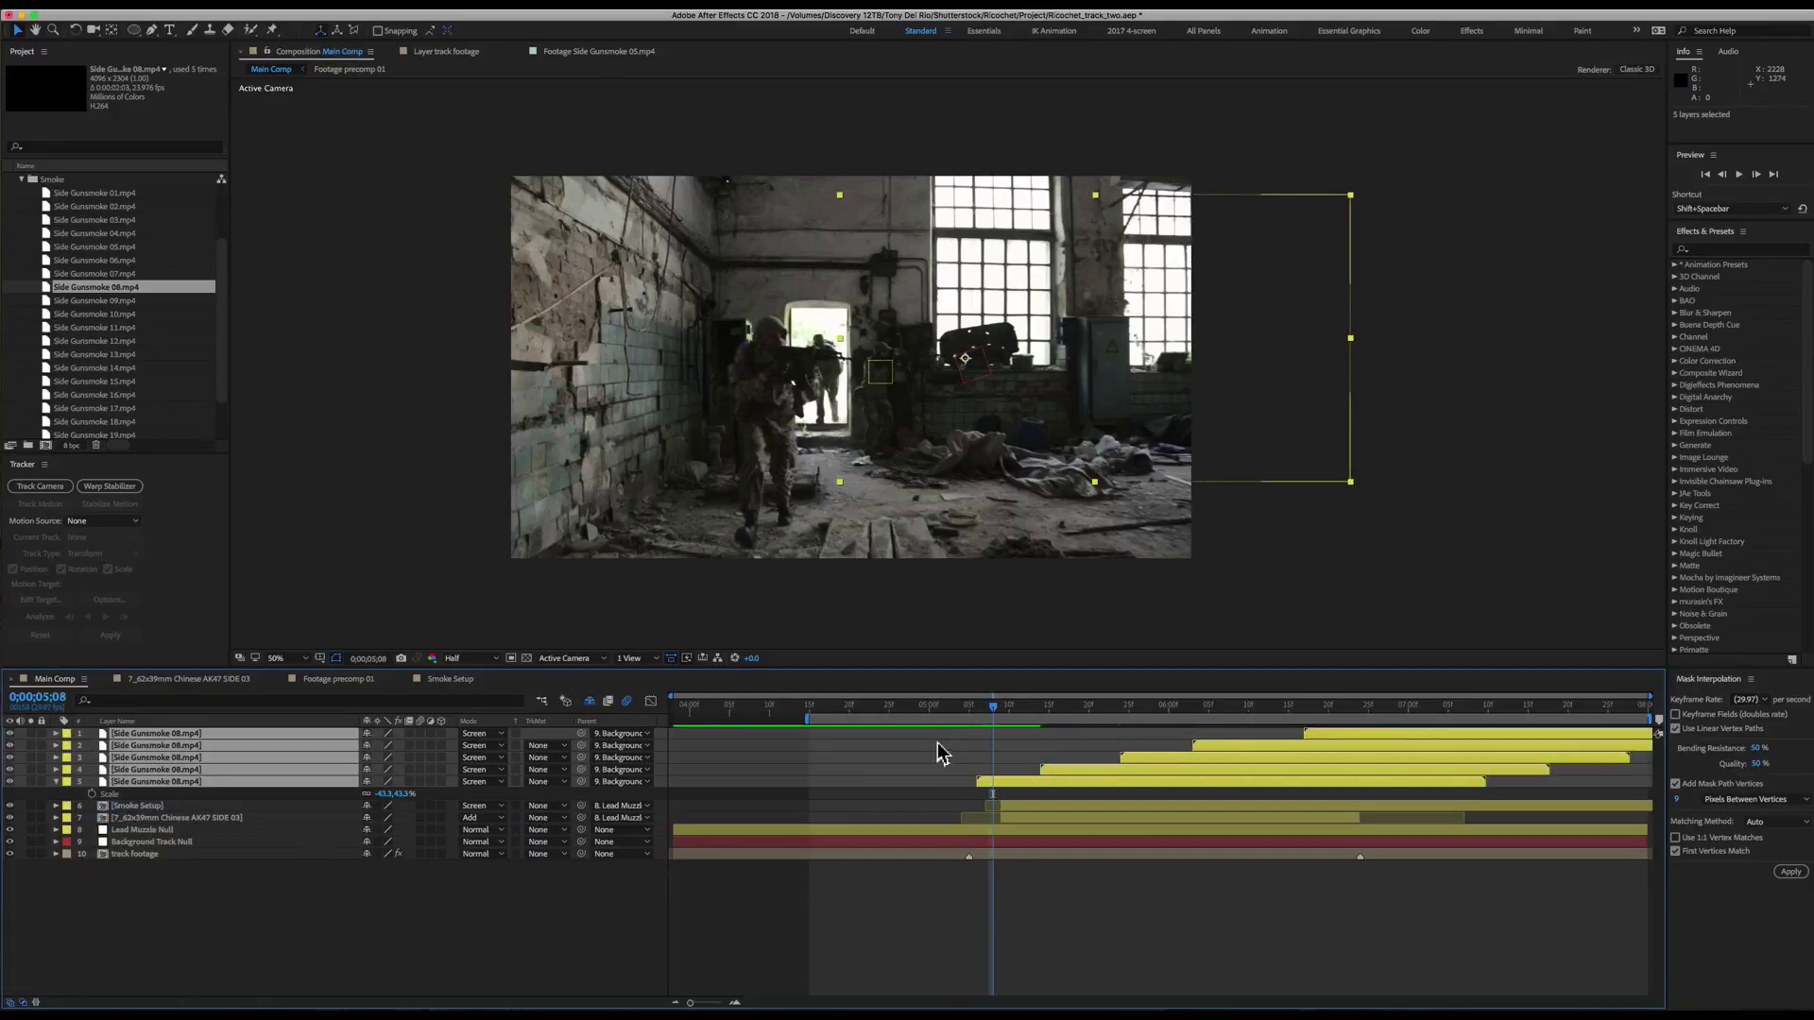
- Preview the composite with all five staggered smoke puffs, with the playhead set at 0;00;05;06
click(977, 705)
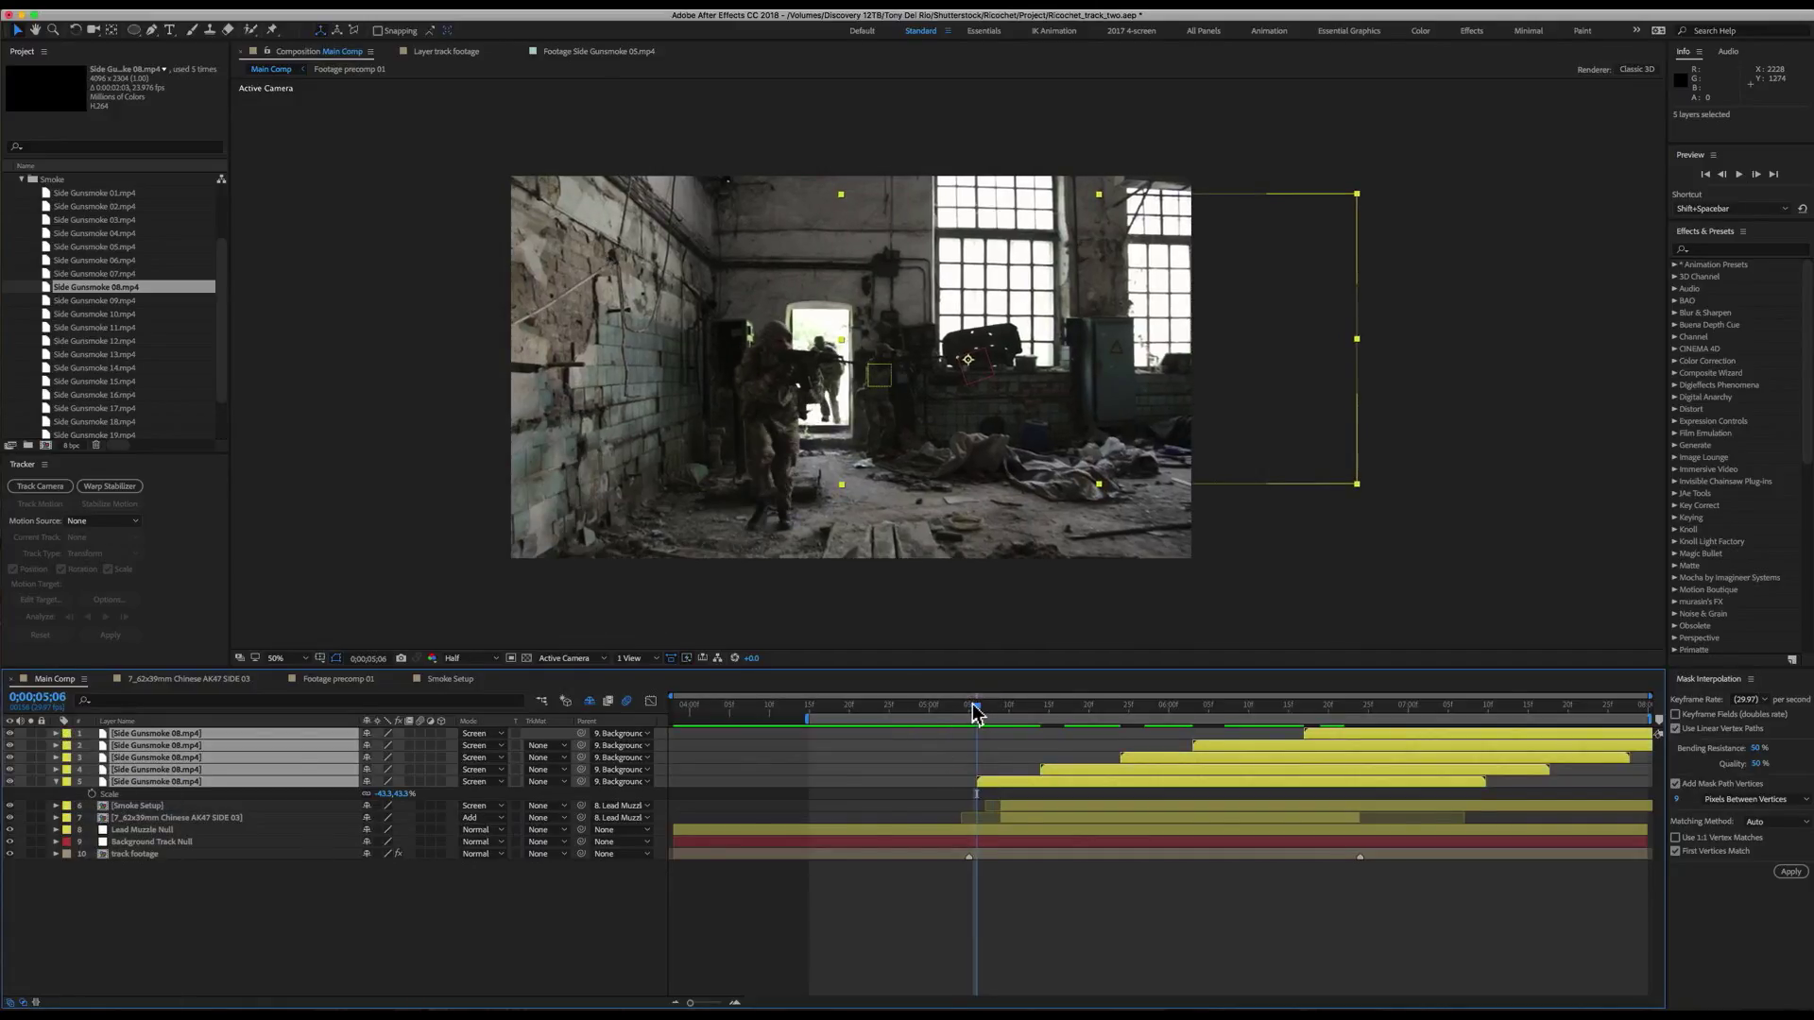
key(KP_0)
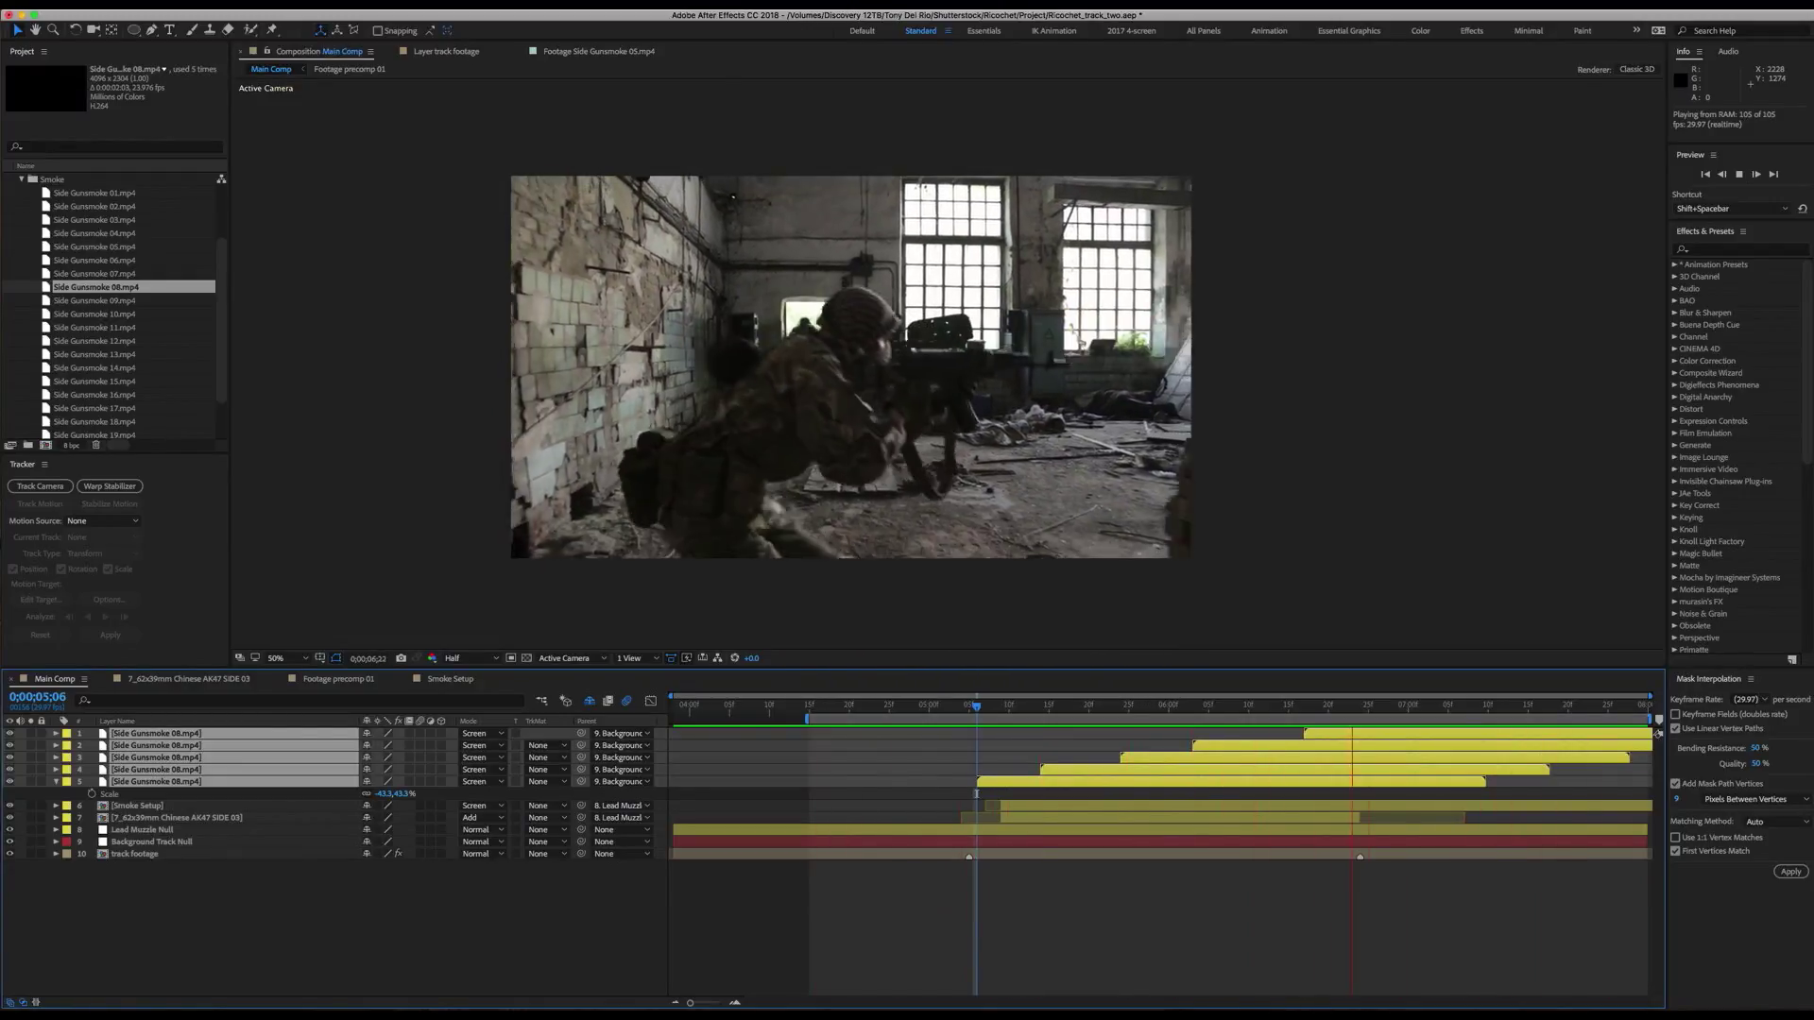
key(shift+space)
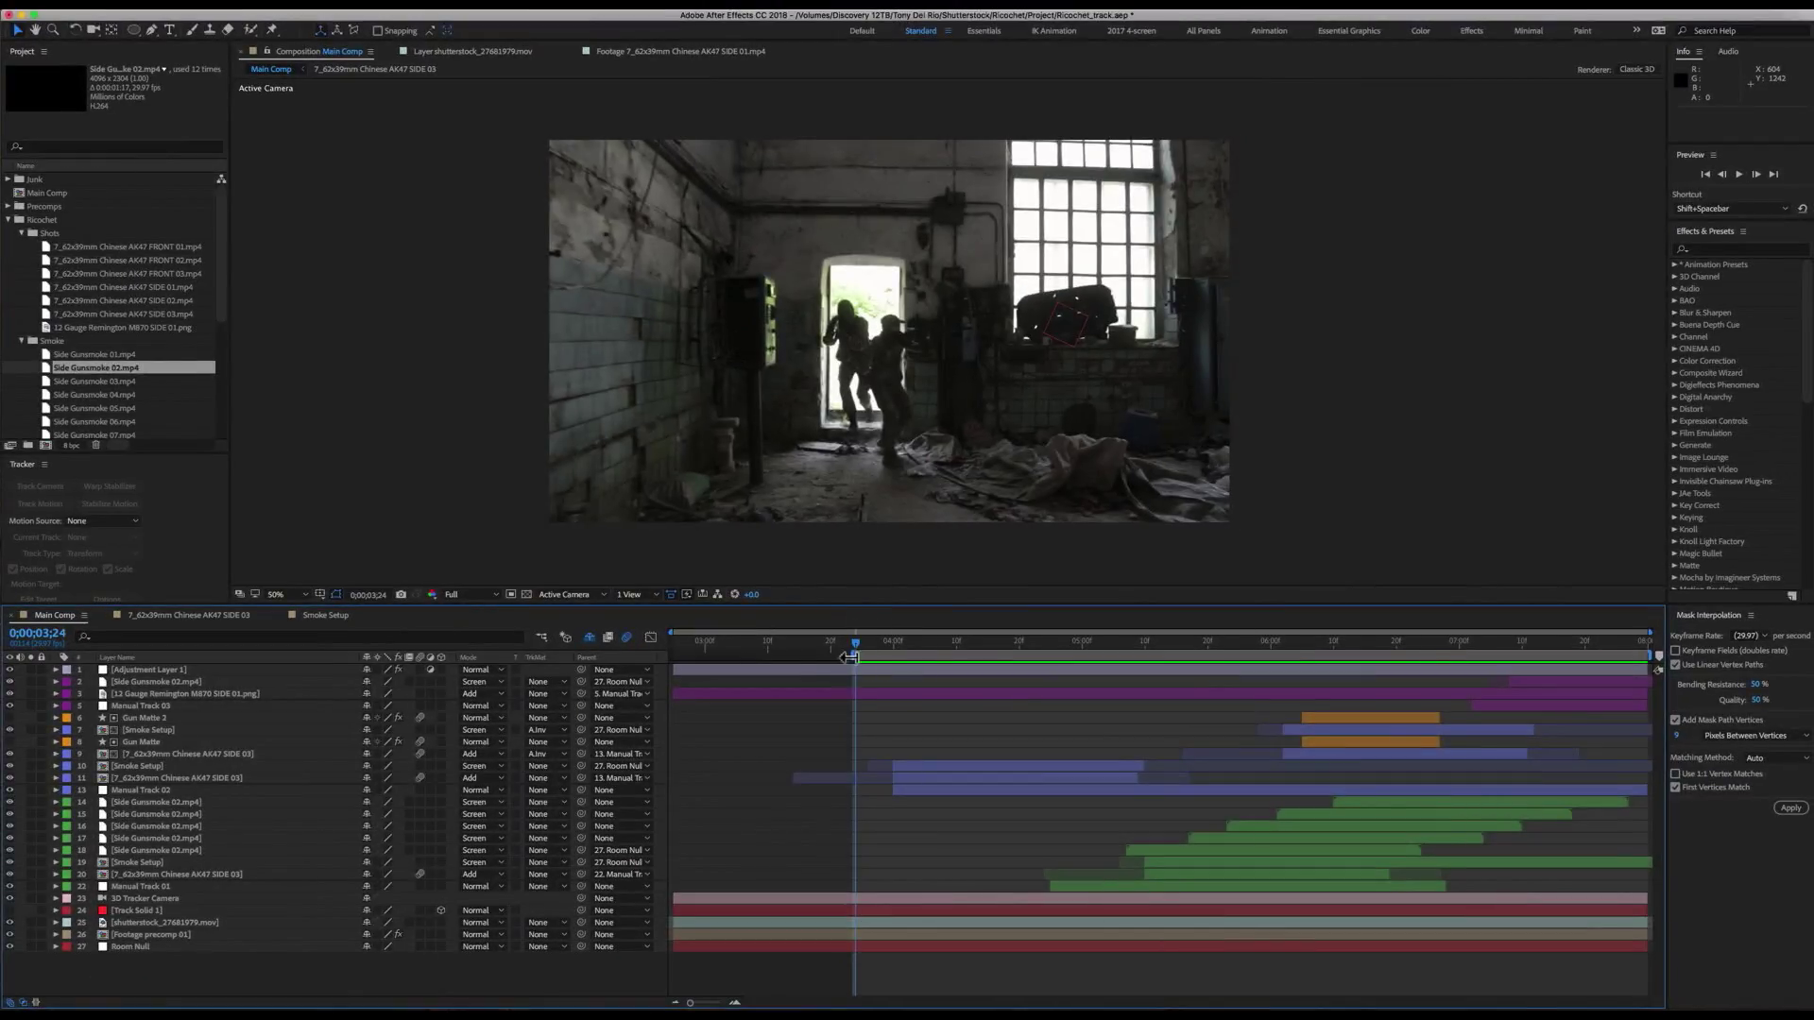
- In the Ricochet_track project, review the green layer group from Manual Track 01 up to the Side Gunsmoke 02 copies and play the composite
click(1243, 888)
shift+click(1386, 802)
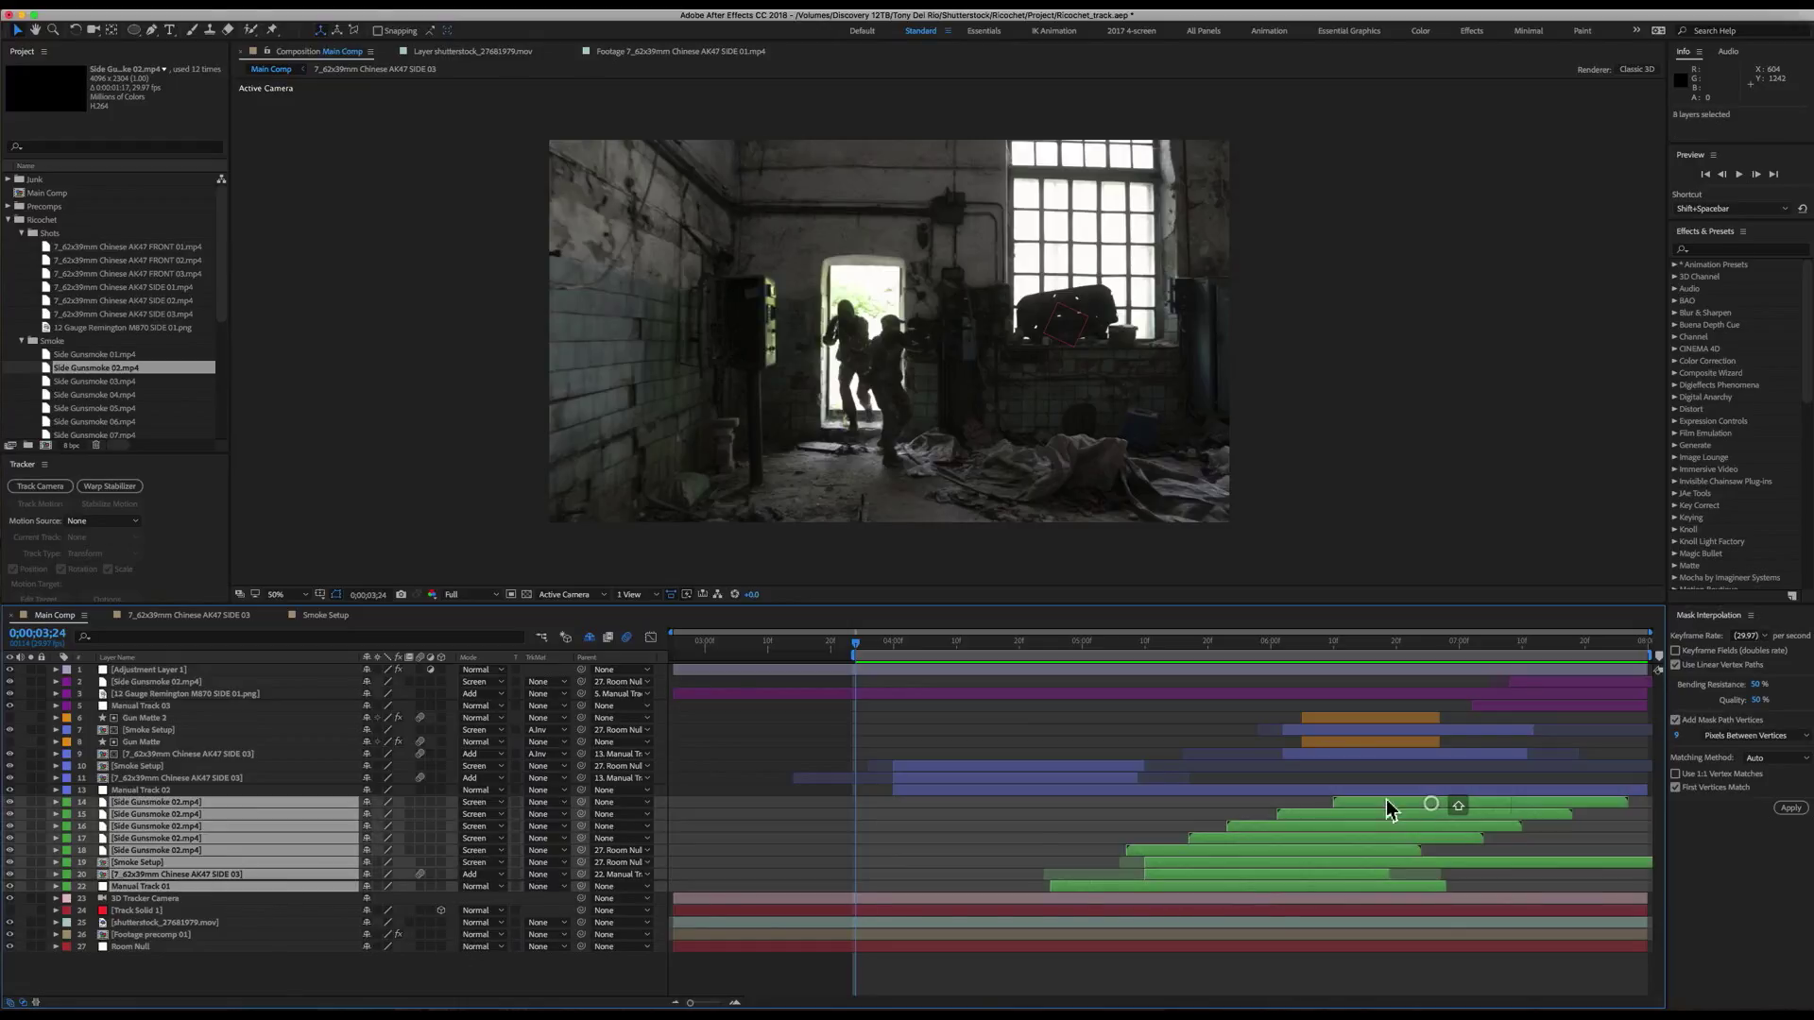
click(1108, 736)
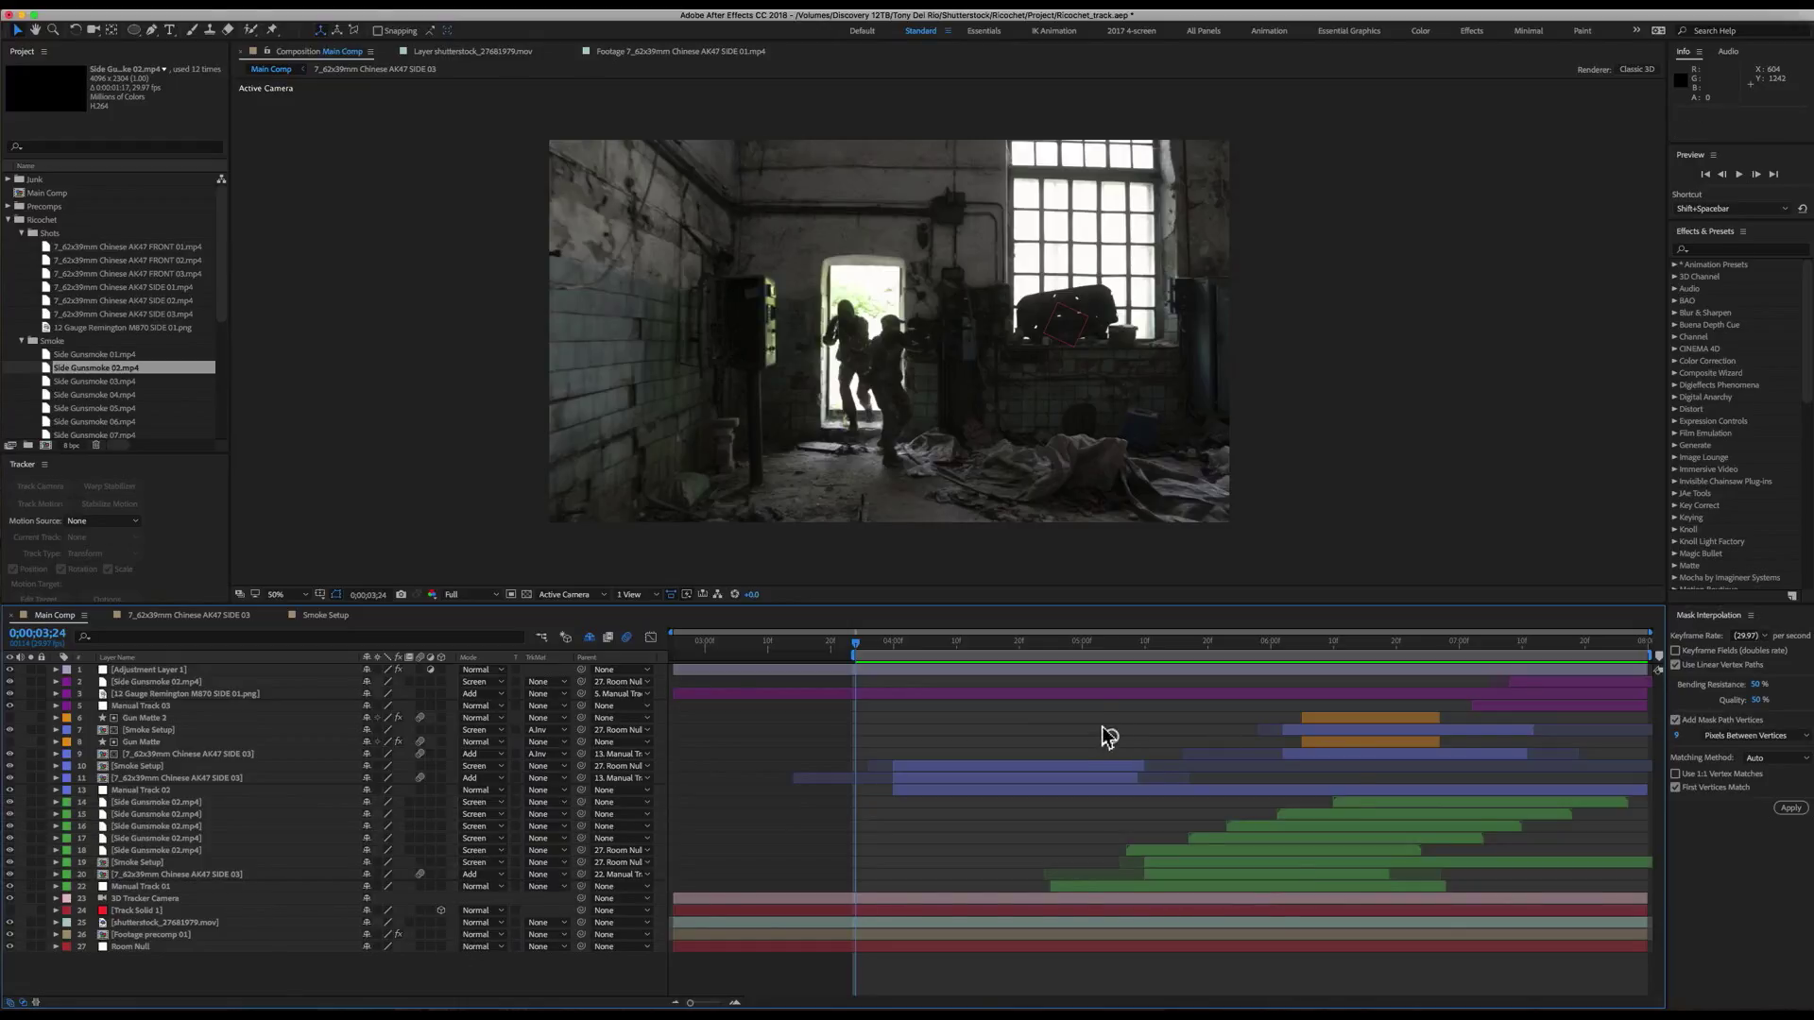
key(space)
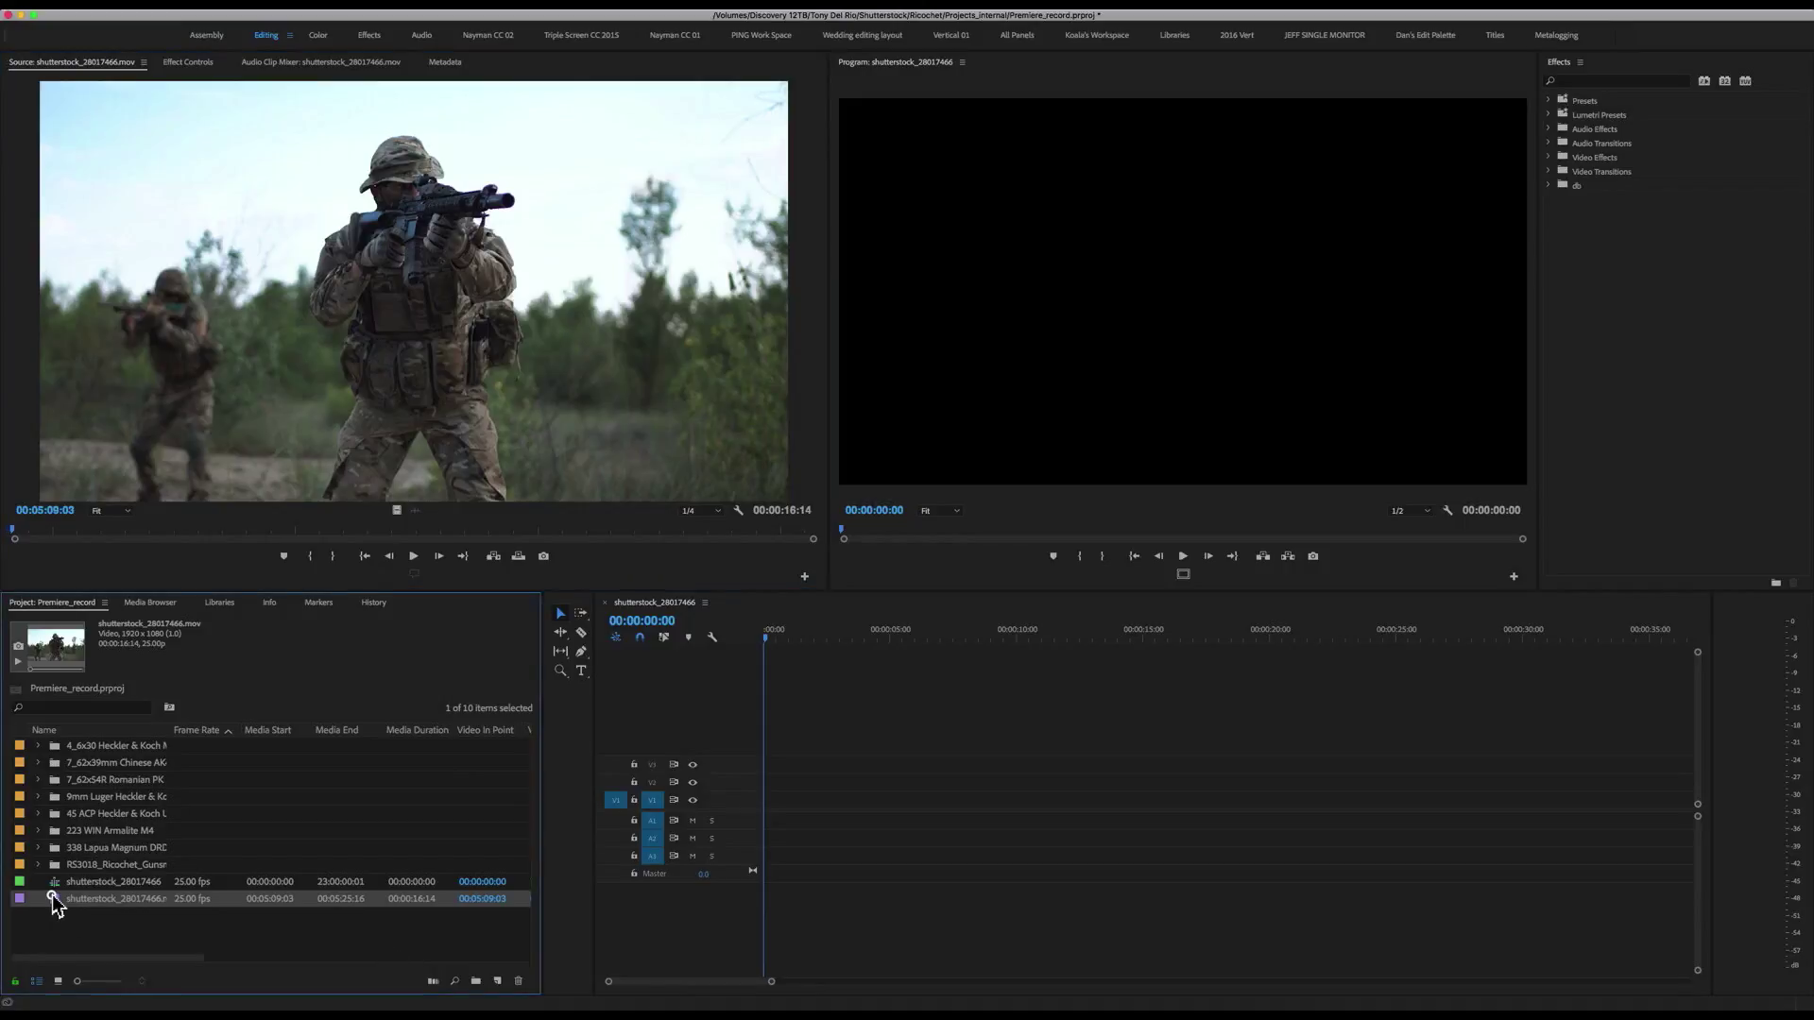
- In Premiere Pro, mark shutterstock_28017466.mov from 00:05:18:22 to 00:05:23:10 and place that section at the start of video track 1
click(391, 535)
drag(404, 537, 485, 539)
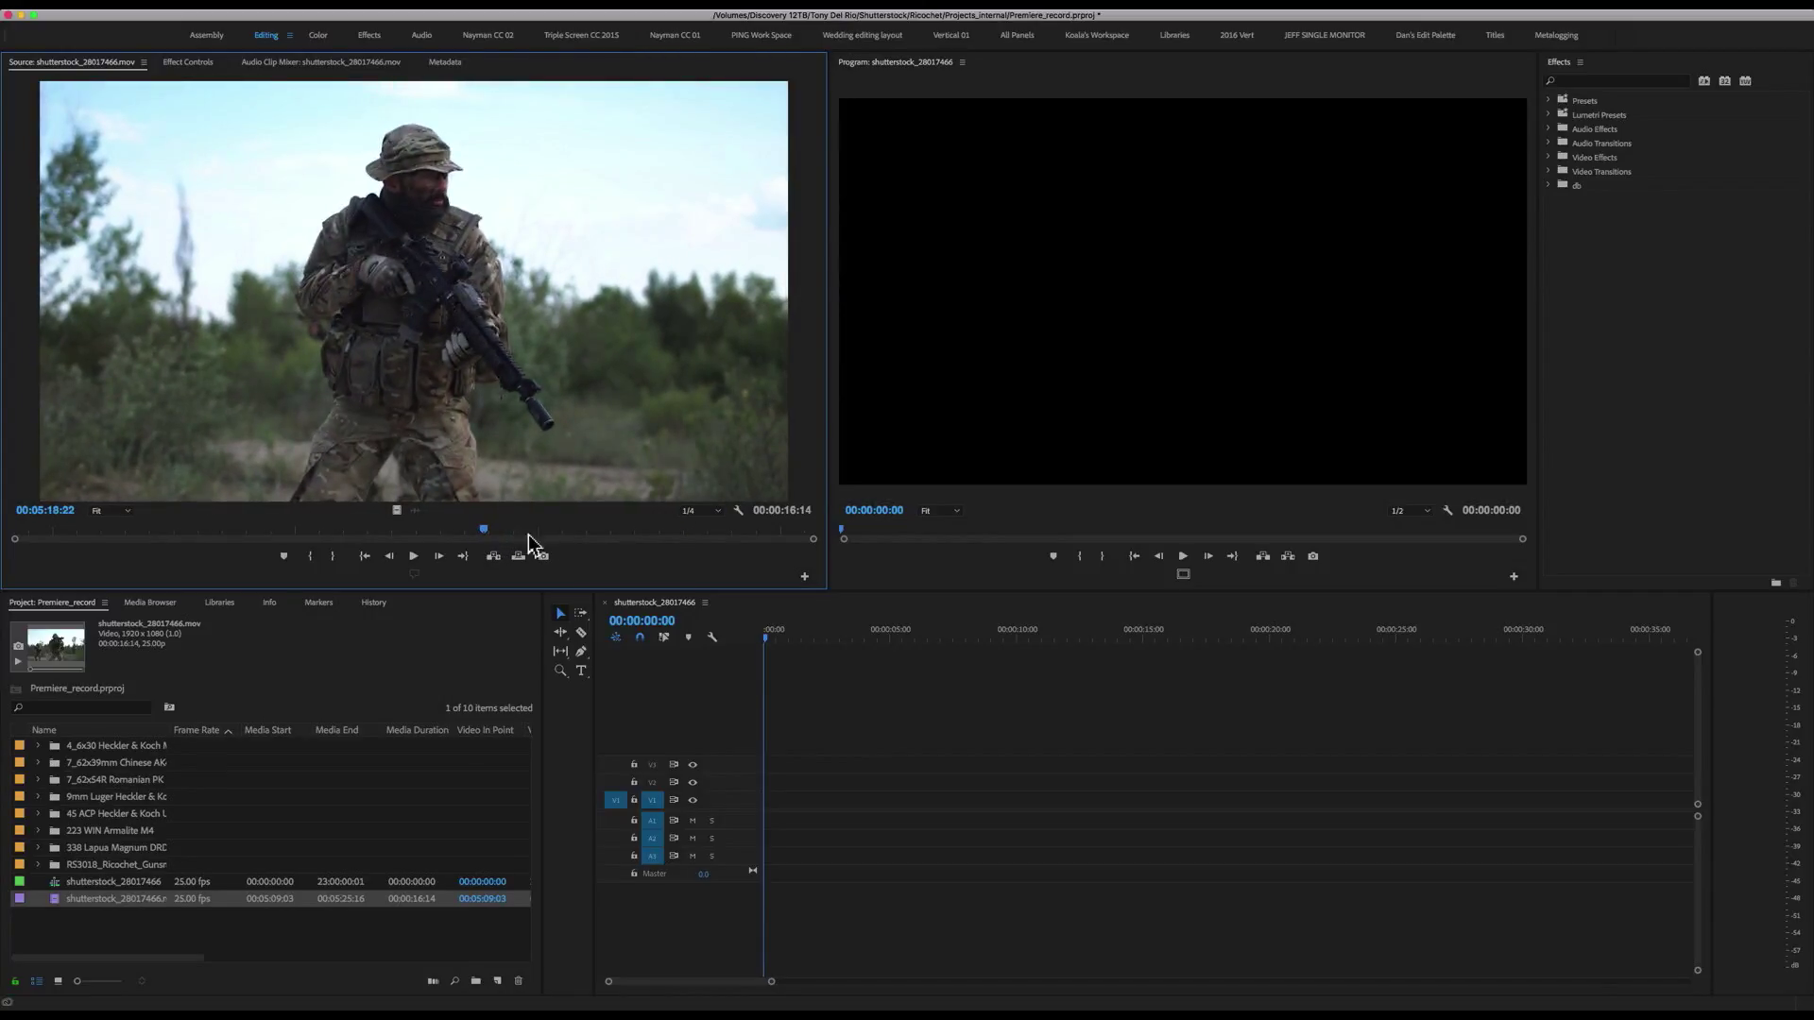
key(i)
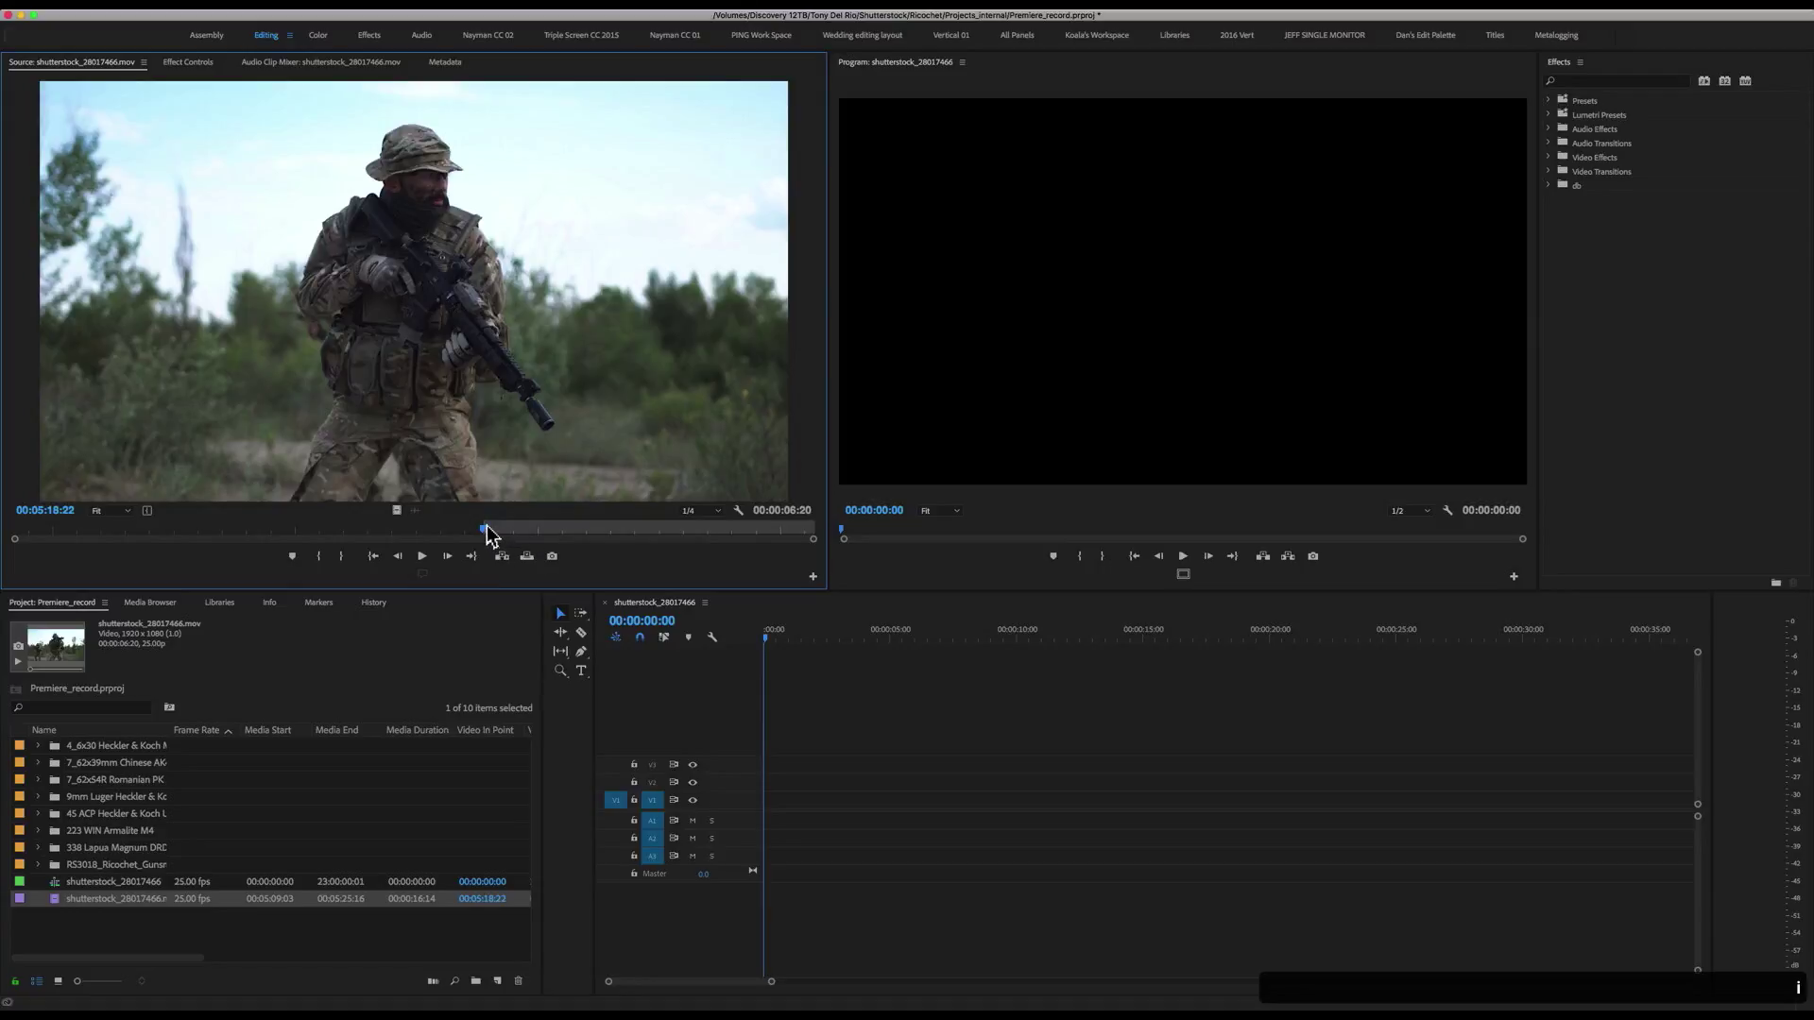
drag(489, 535, 706, 535)
key(o)
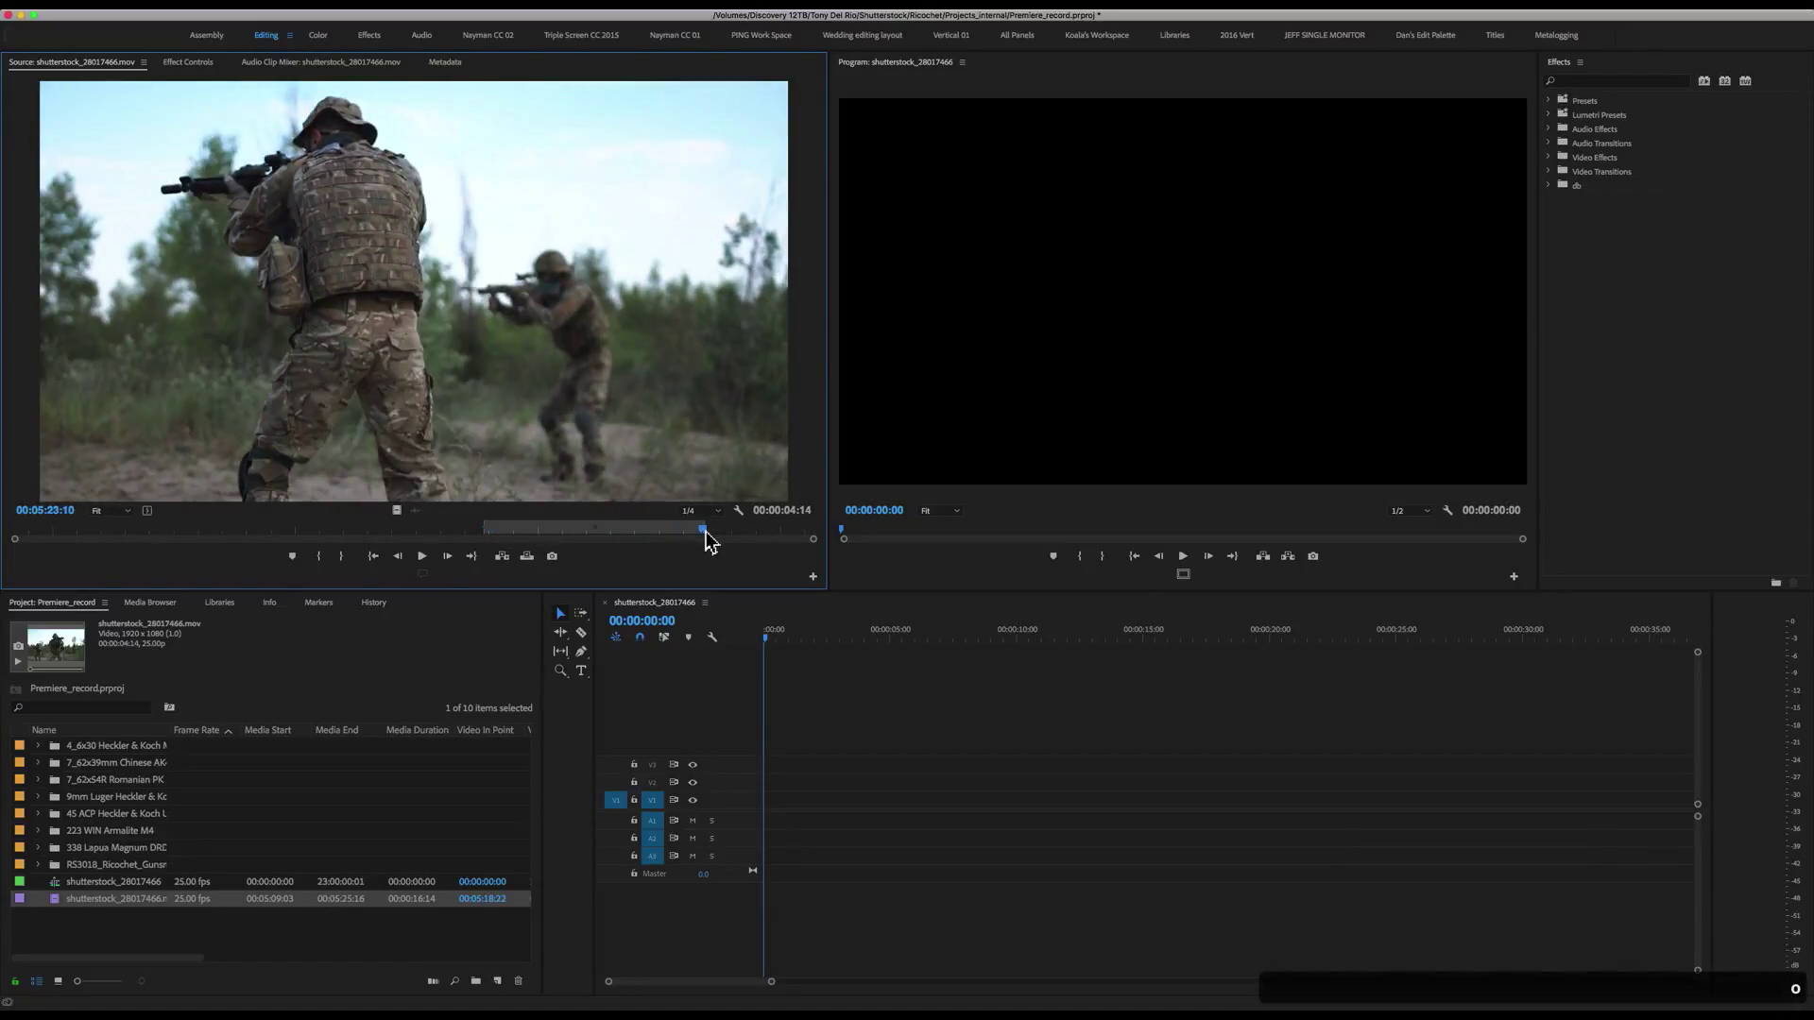
drag(589, 537, 775, 818)
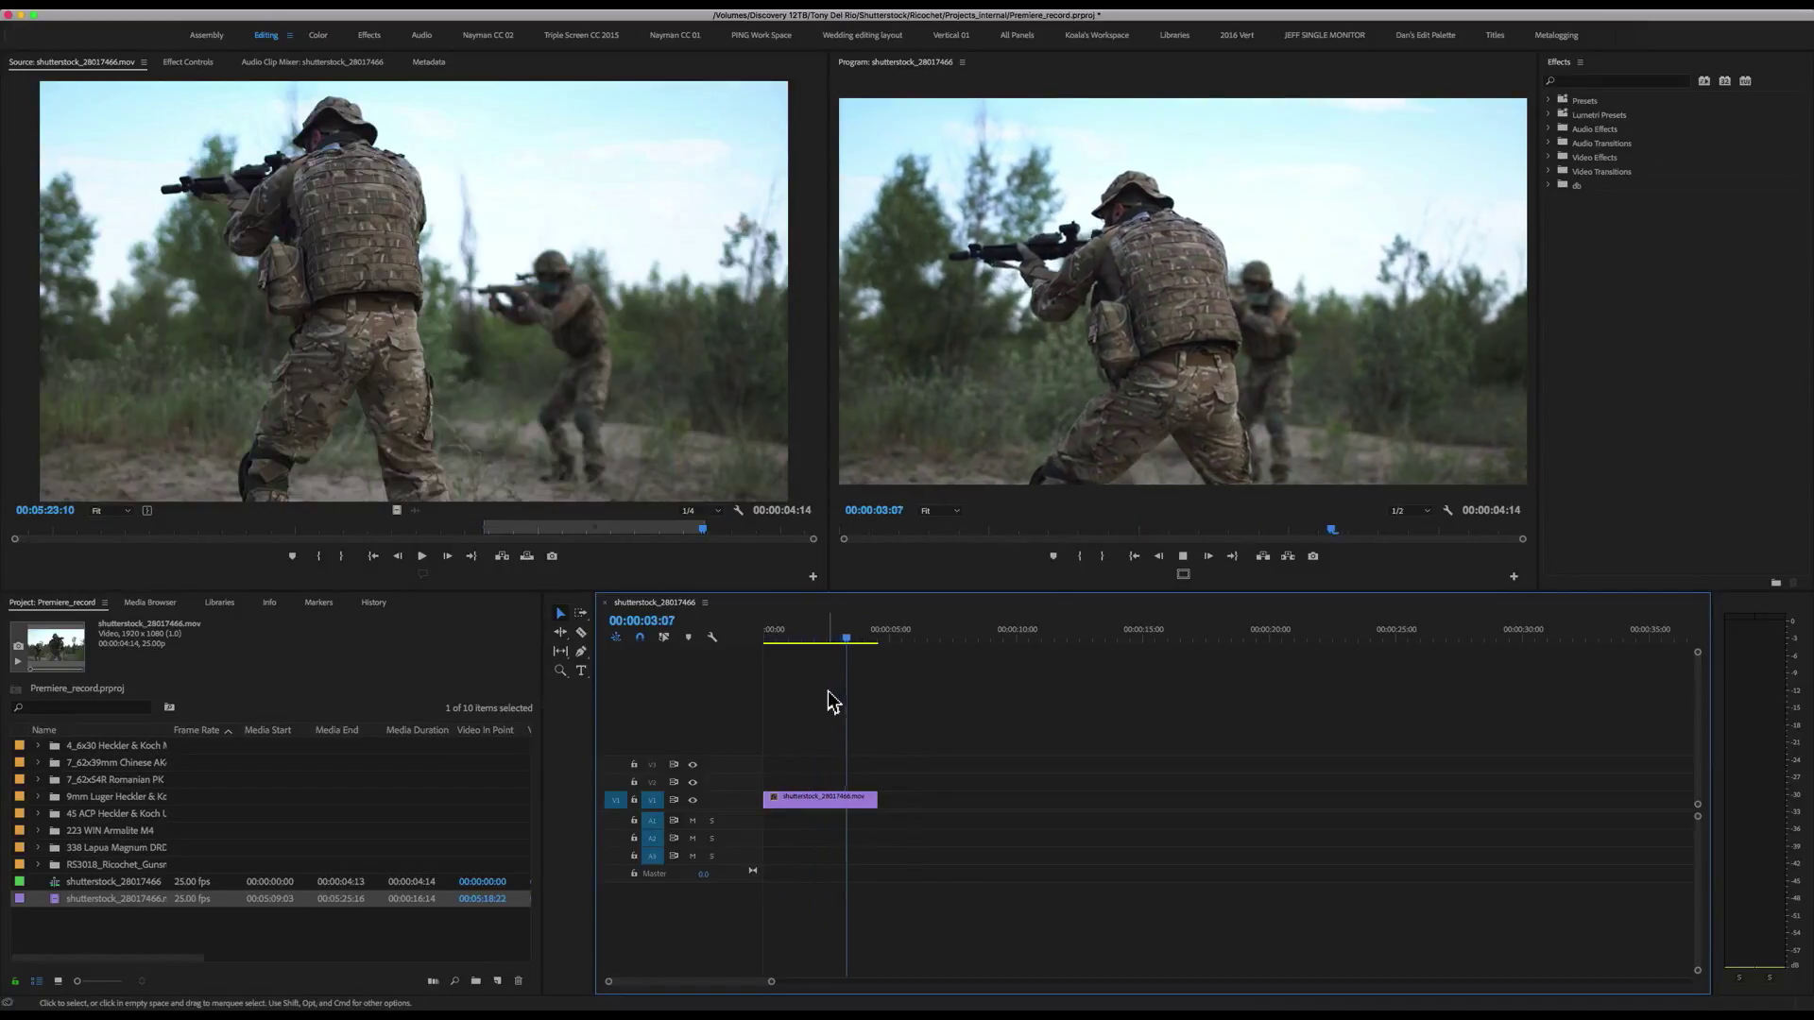
- Review the soldier's aiming movement in the sequence and return the playhead to 00:00:00:00
key(space)
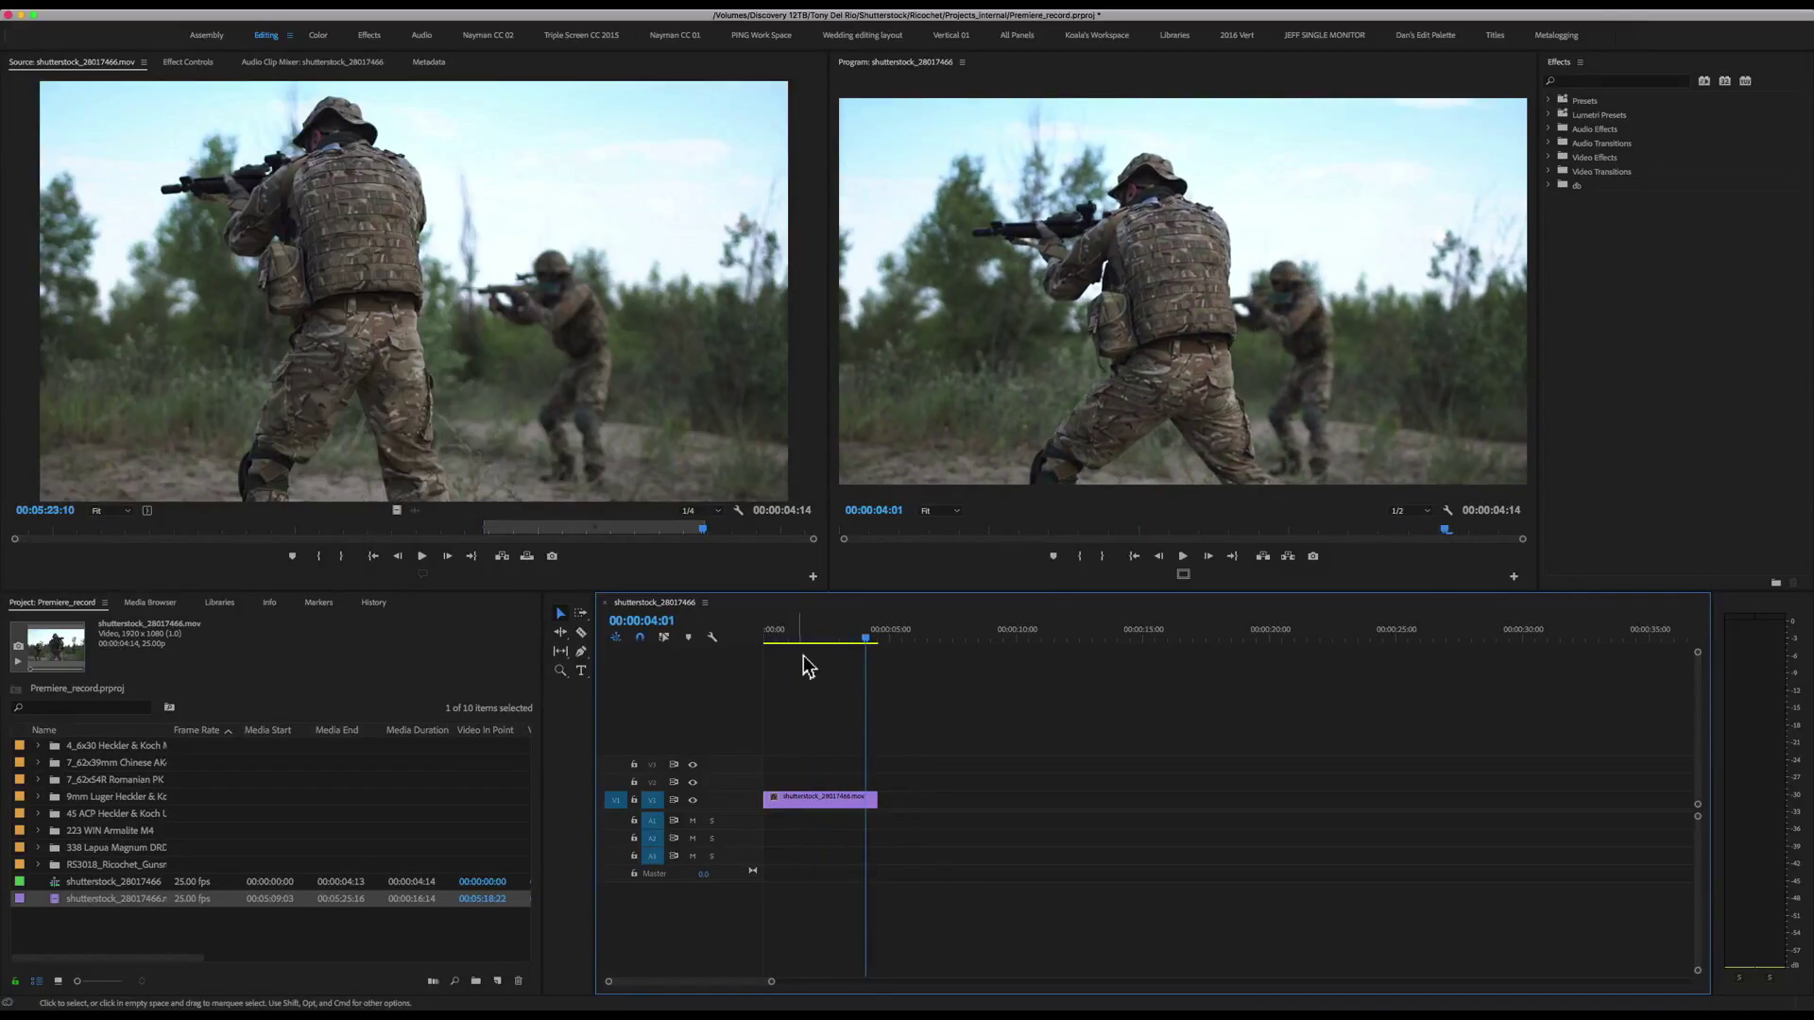
mouse_move(830, 630)
mouse_down()
mouse_move(769, 630)
mouse_move(858, 625)
mouse_move(756, 633)
mouse_move(843, 643)
mouse_up()
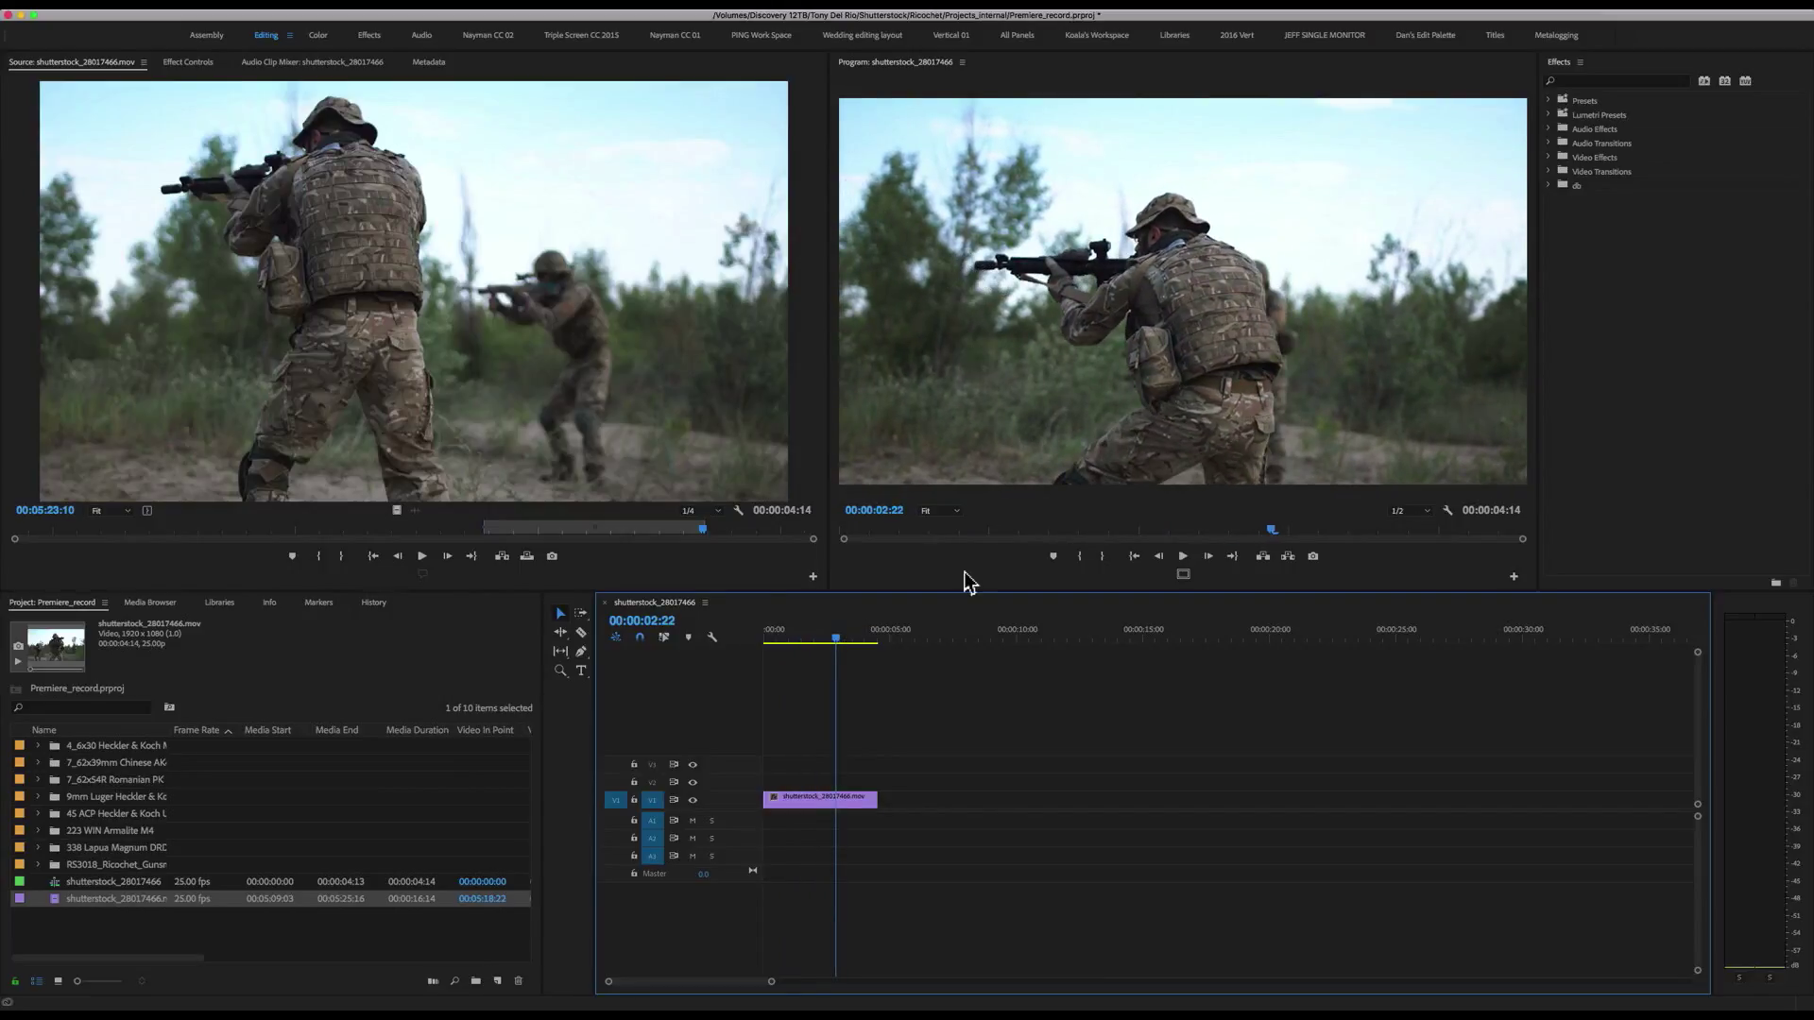
drag(826, 636, 759, 658)
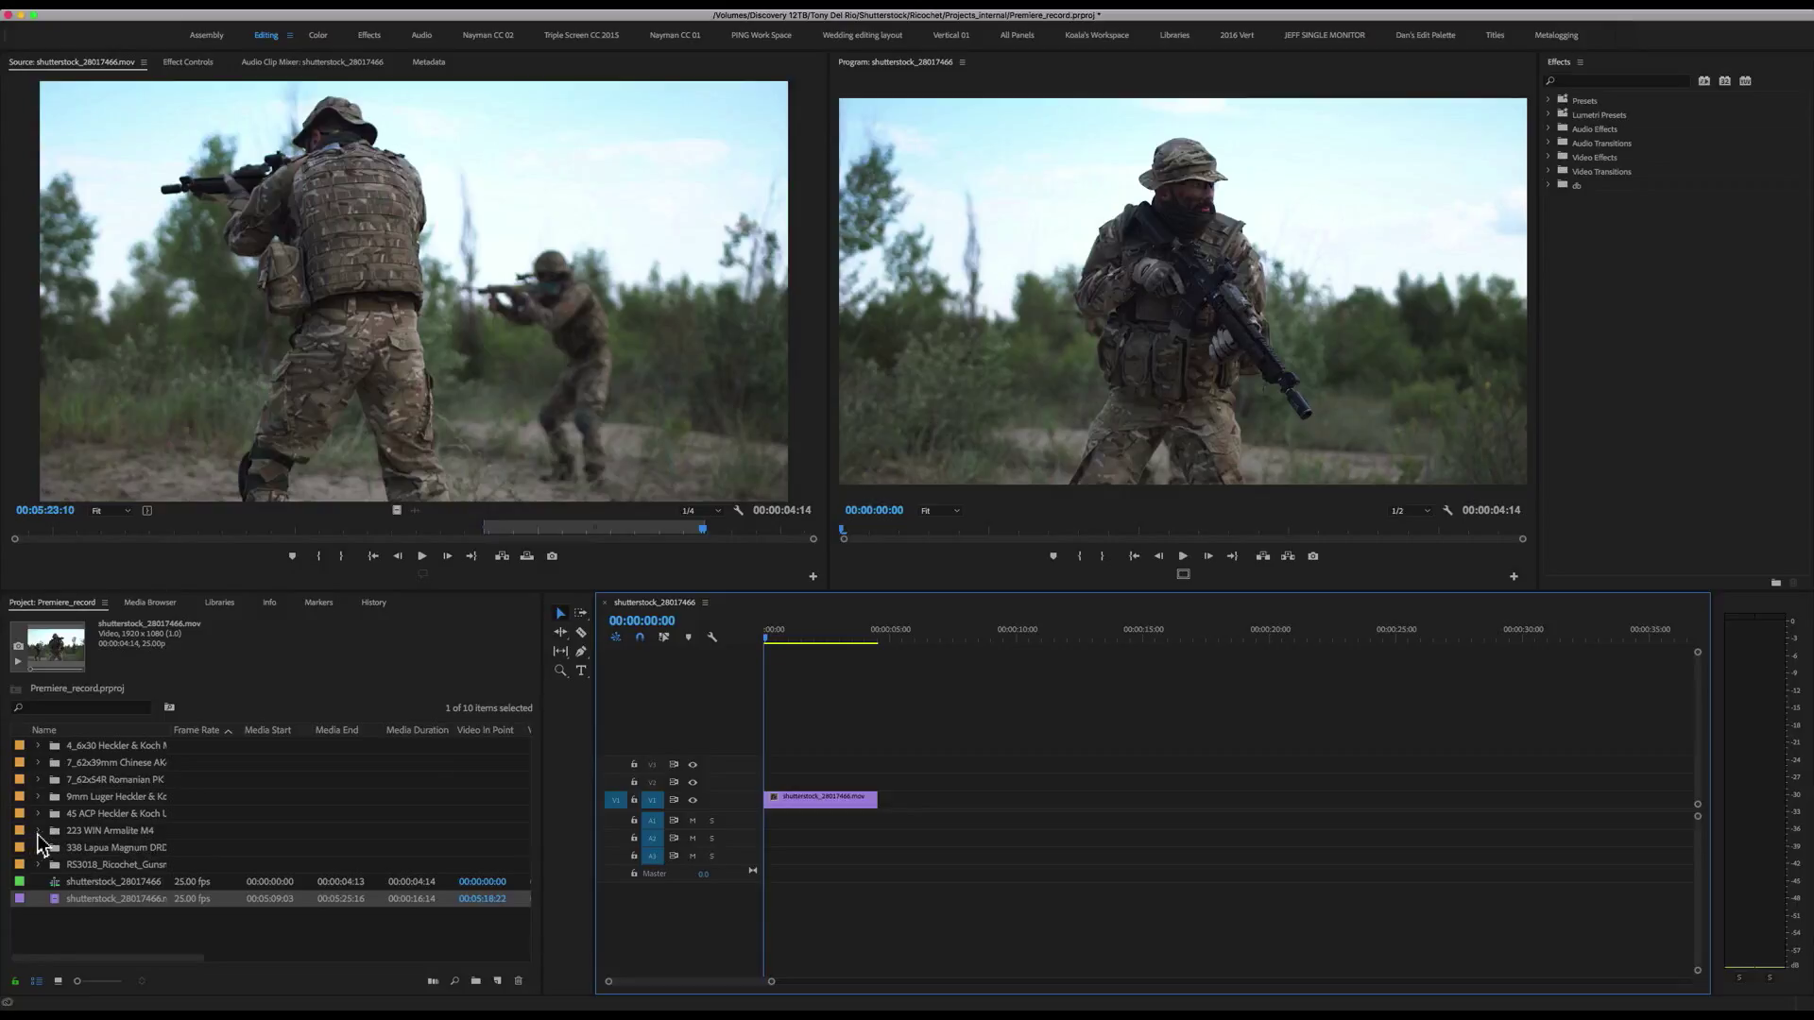
- Expand the 223 WIN Armalite M4 bin to reach its muzzle flash clips
click(38, 833)
scroll(109, 862, down, 2)
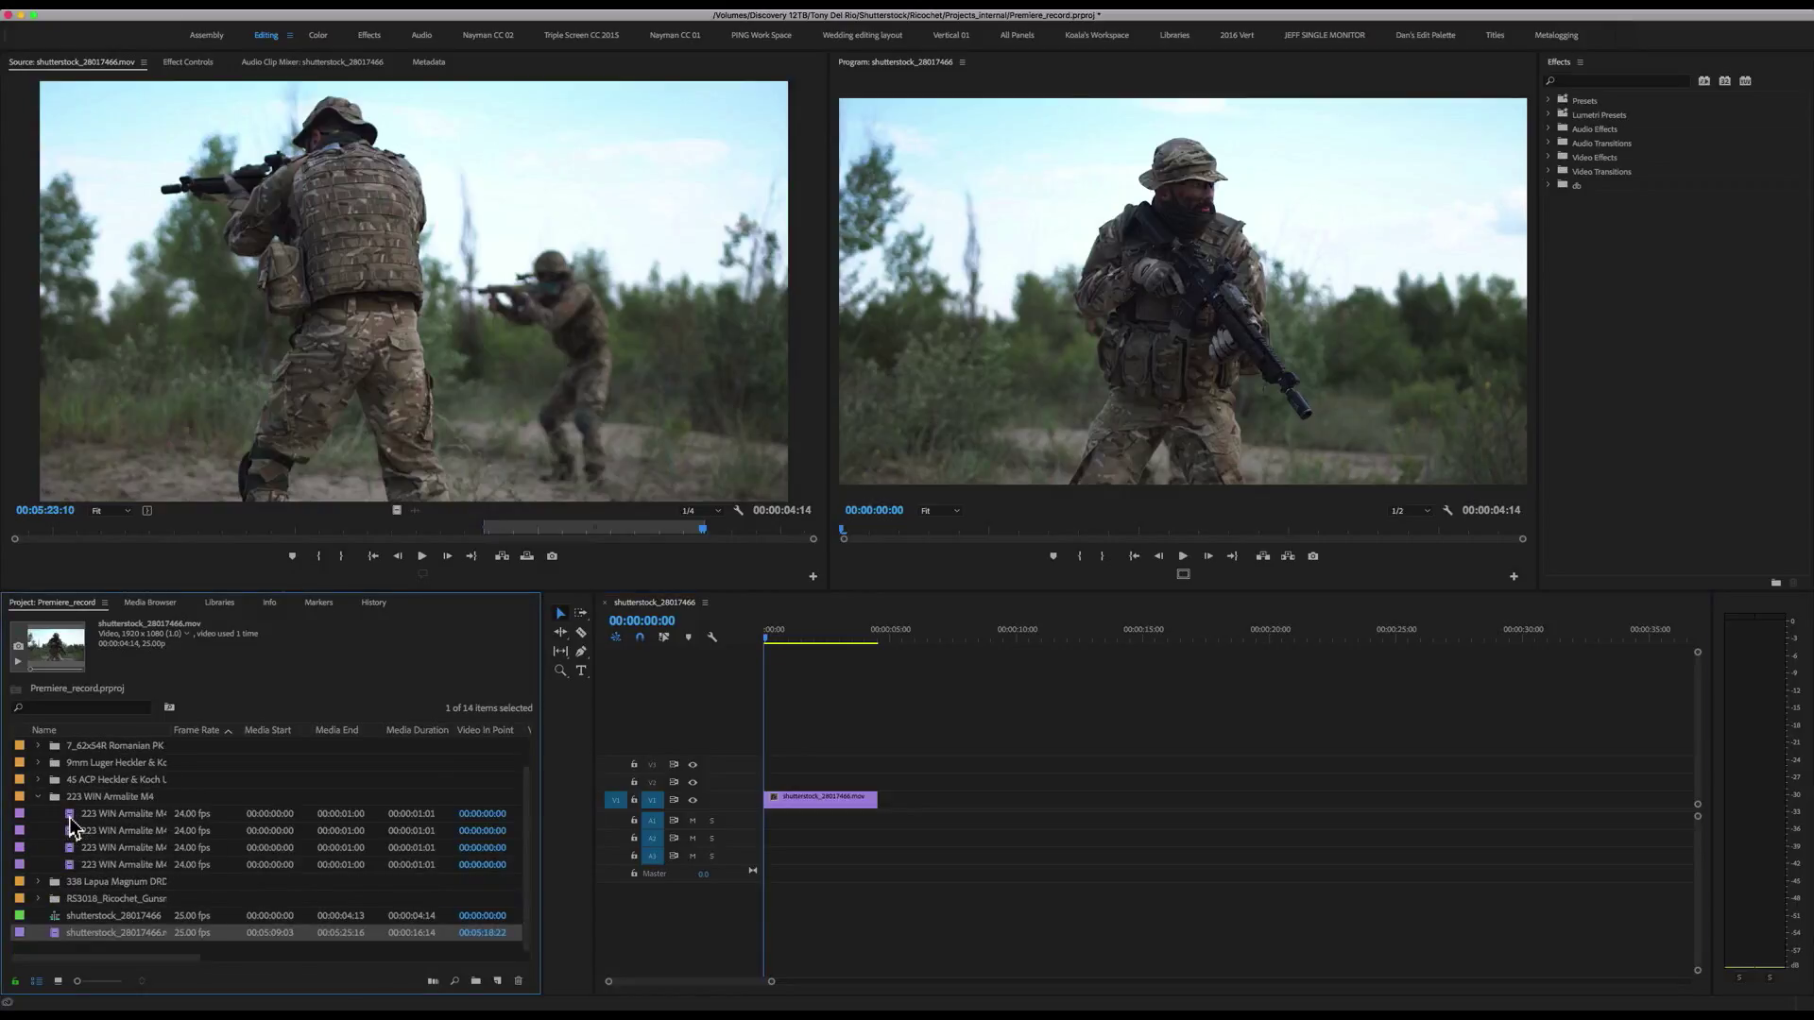
- Preview the FRONT 01 and SIDE 01 muzzle flash clips from the 223 WIN Armalite M4 bin
double_click(71, 818)
key(space)
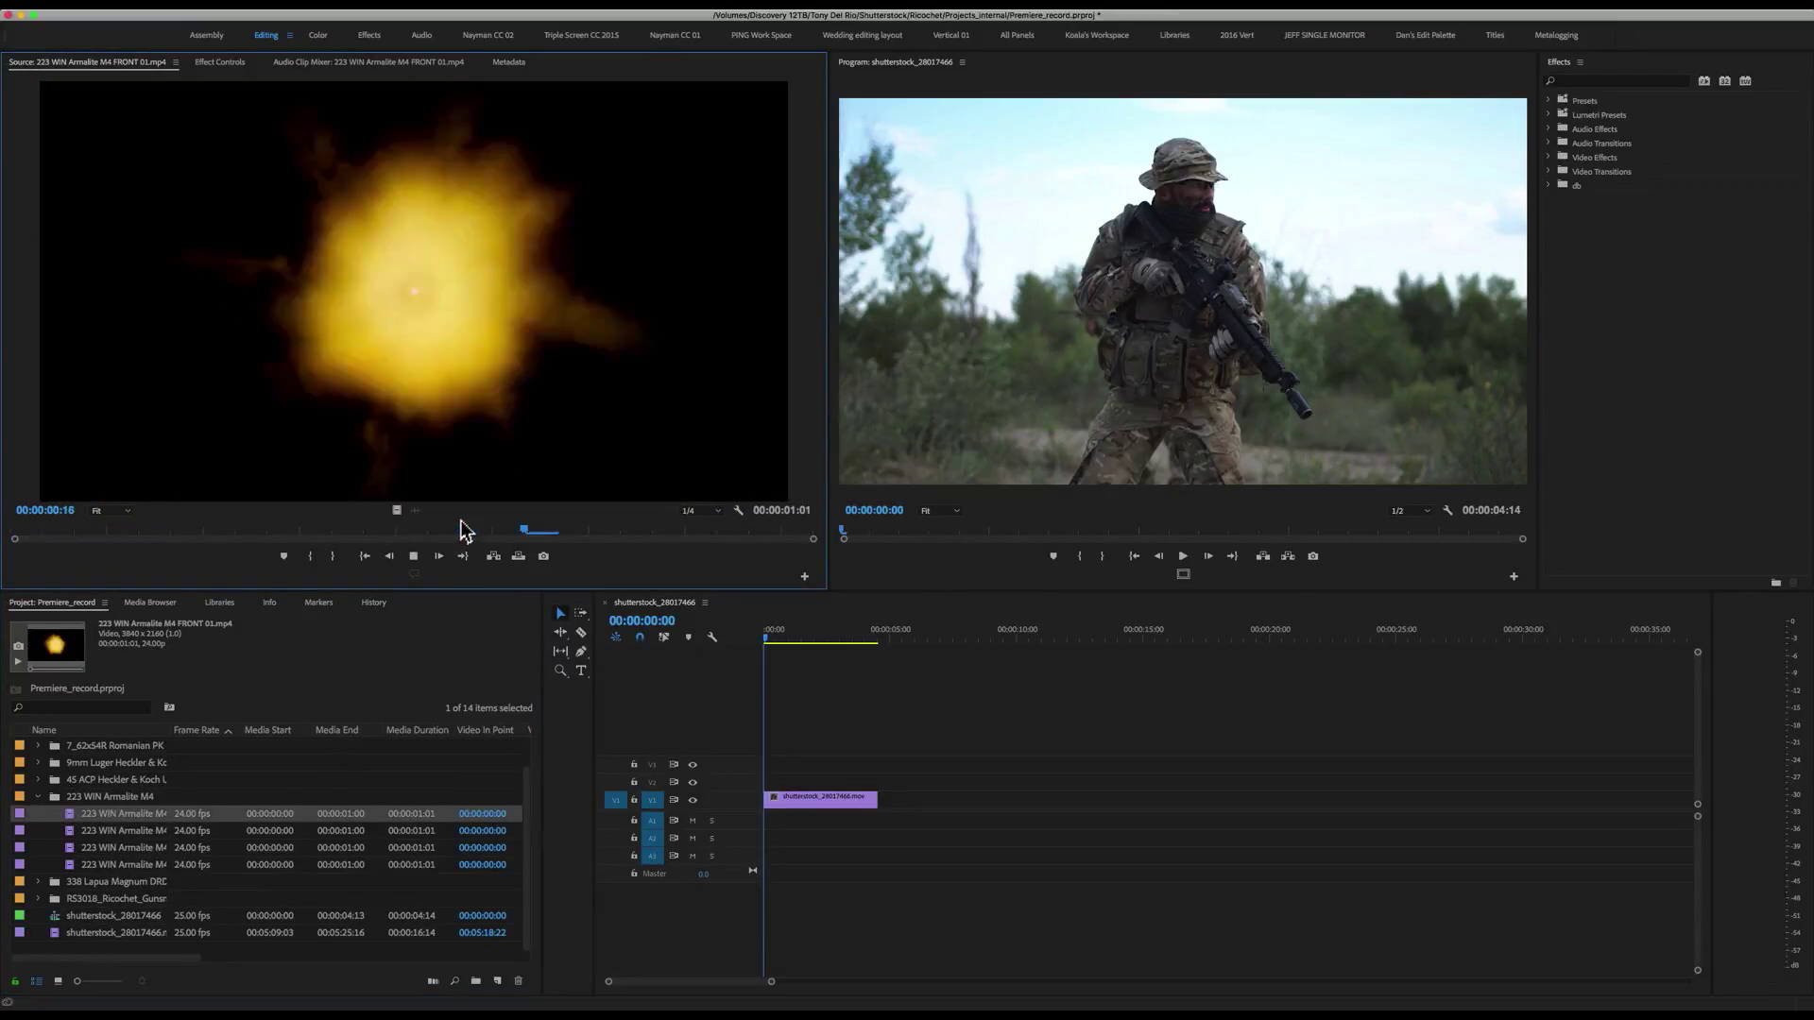
double_click(72, 850)
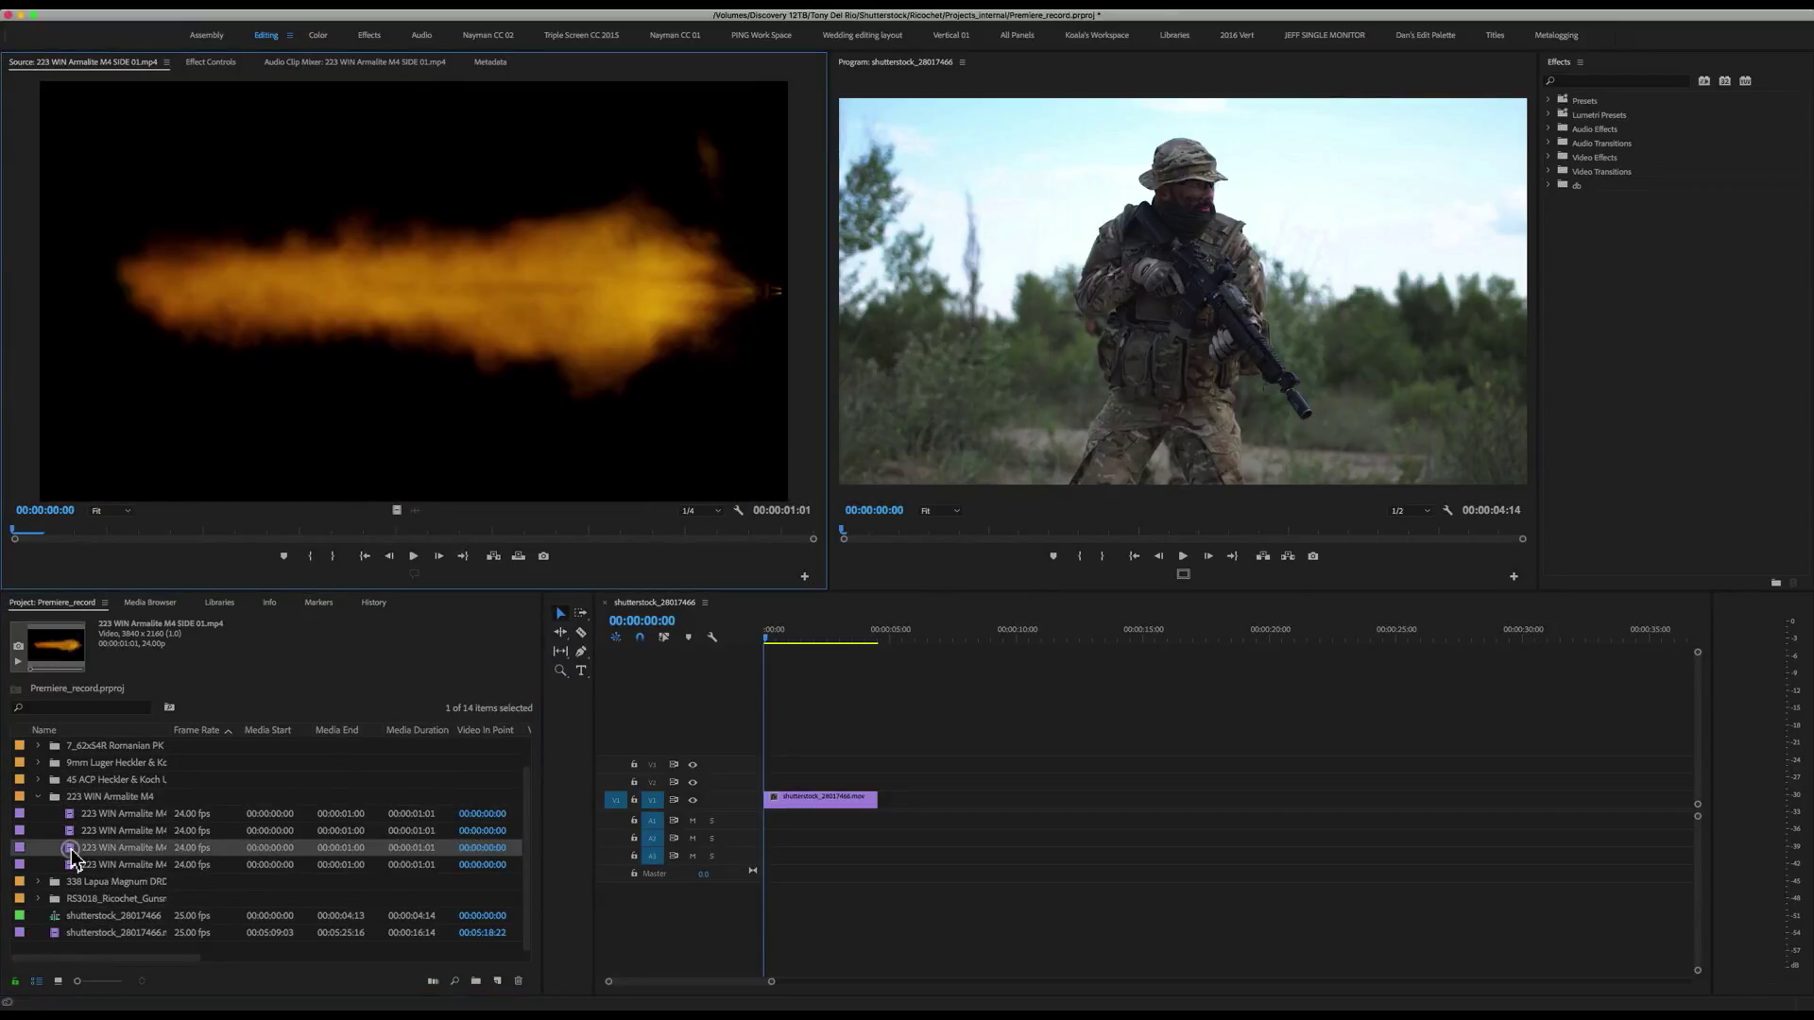
drag(311, 532, 637, 546)
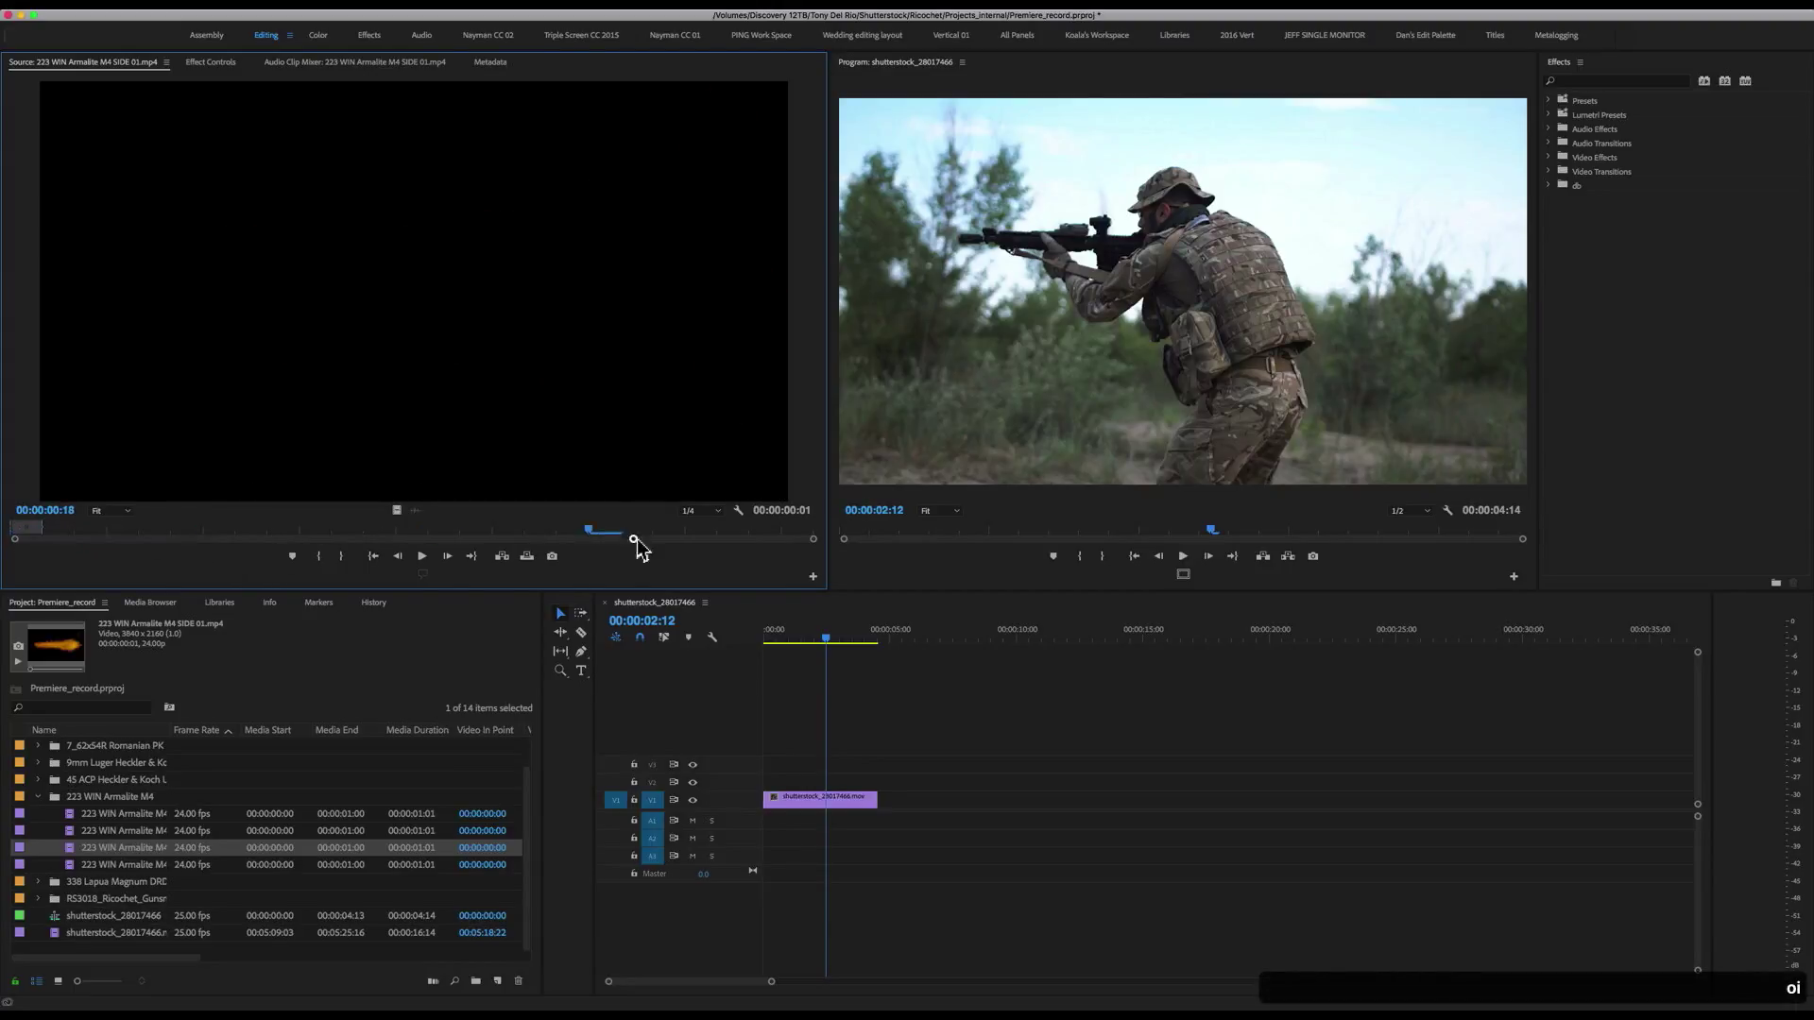
- Mark the SIDE 01 clip's out point at 00:00:00:18 and place it on V2 above the soldier footage at about 2 seconds
drag(755, 543, 585, 543)
key(o)
key(=)
drag(303, 371, 873, 793)
mouse_move(897, 638)
mouse_down()
mouse_move(842, 635)
mouse_move(892, 639)
mouse_up()
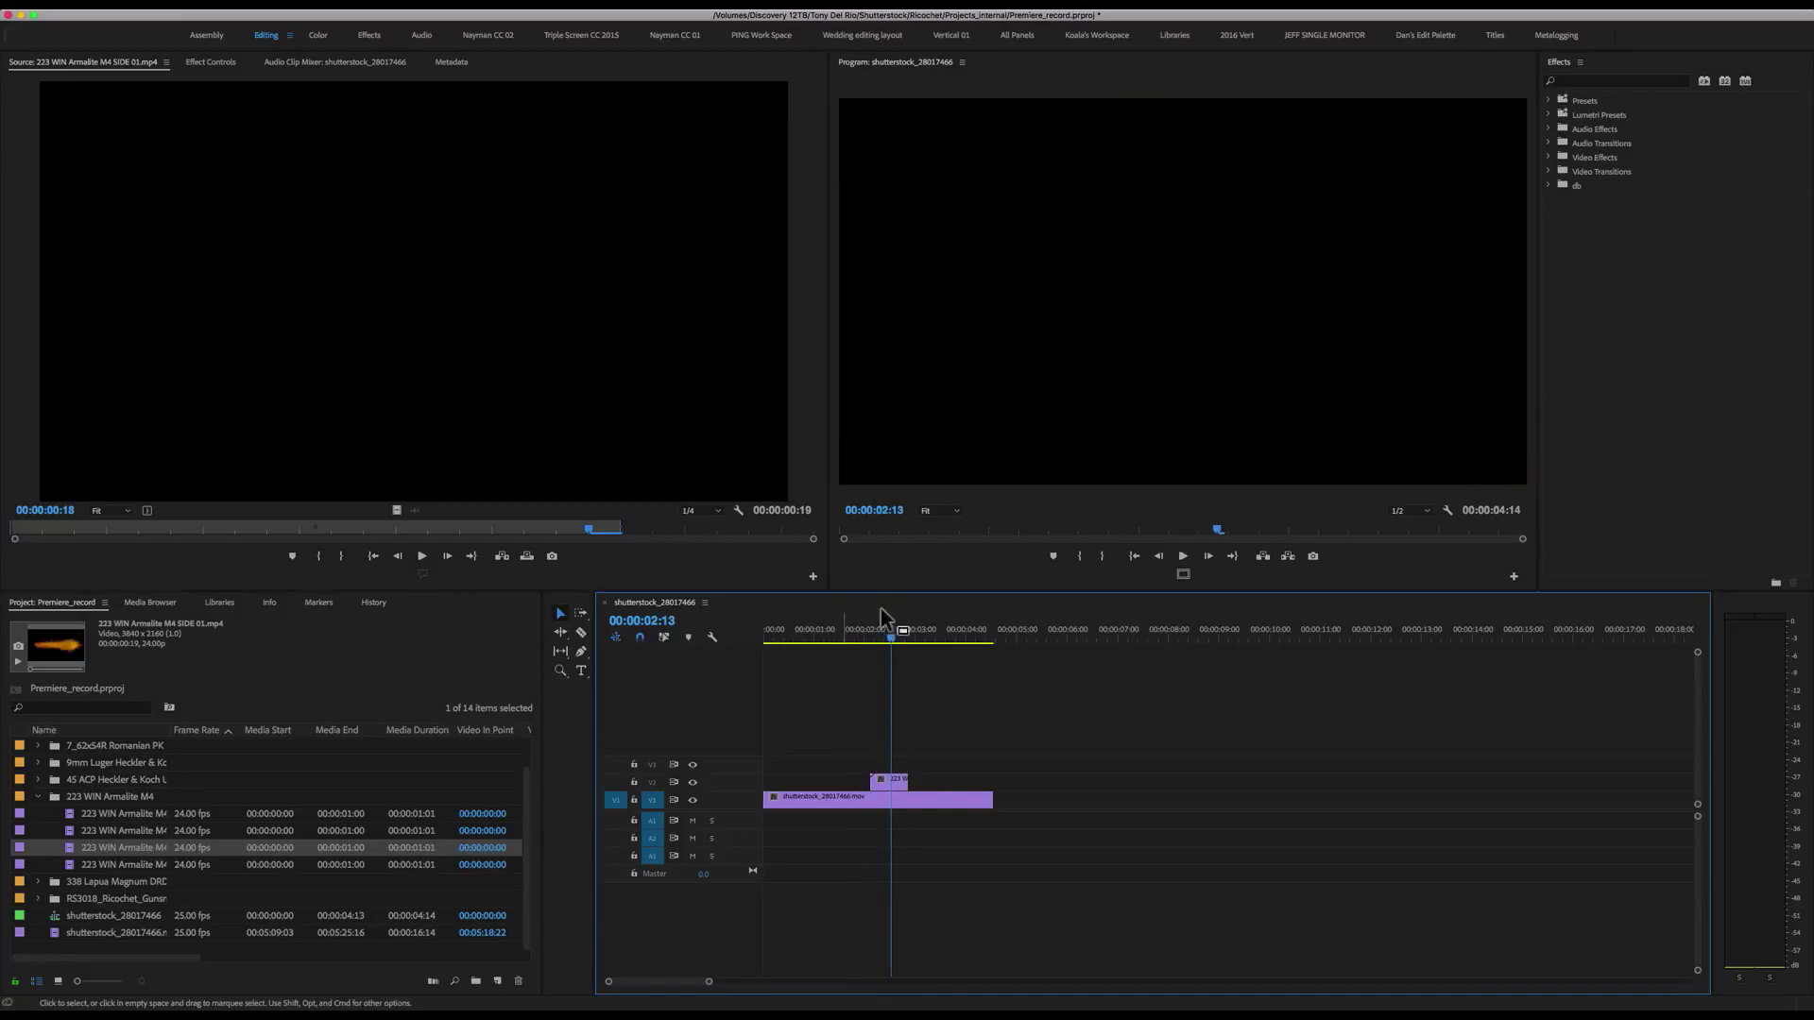
- Apply Scale to Frame Size to the muzzle flash clip on V2
click(216, 62)
drag(316, 154, 781, 454)
key(super+z)
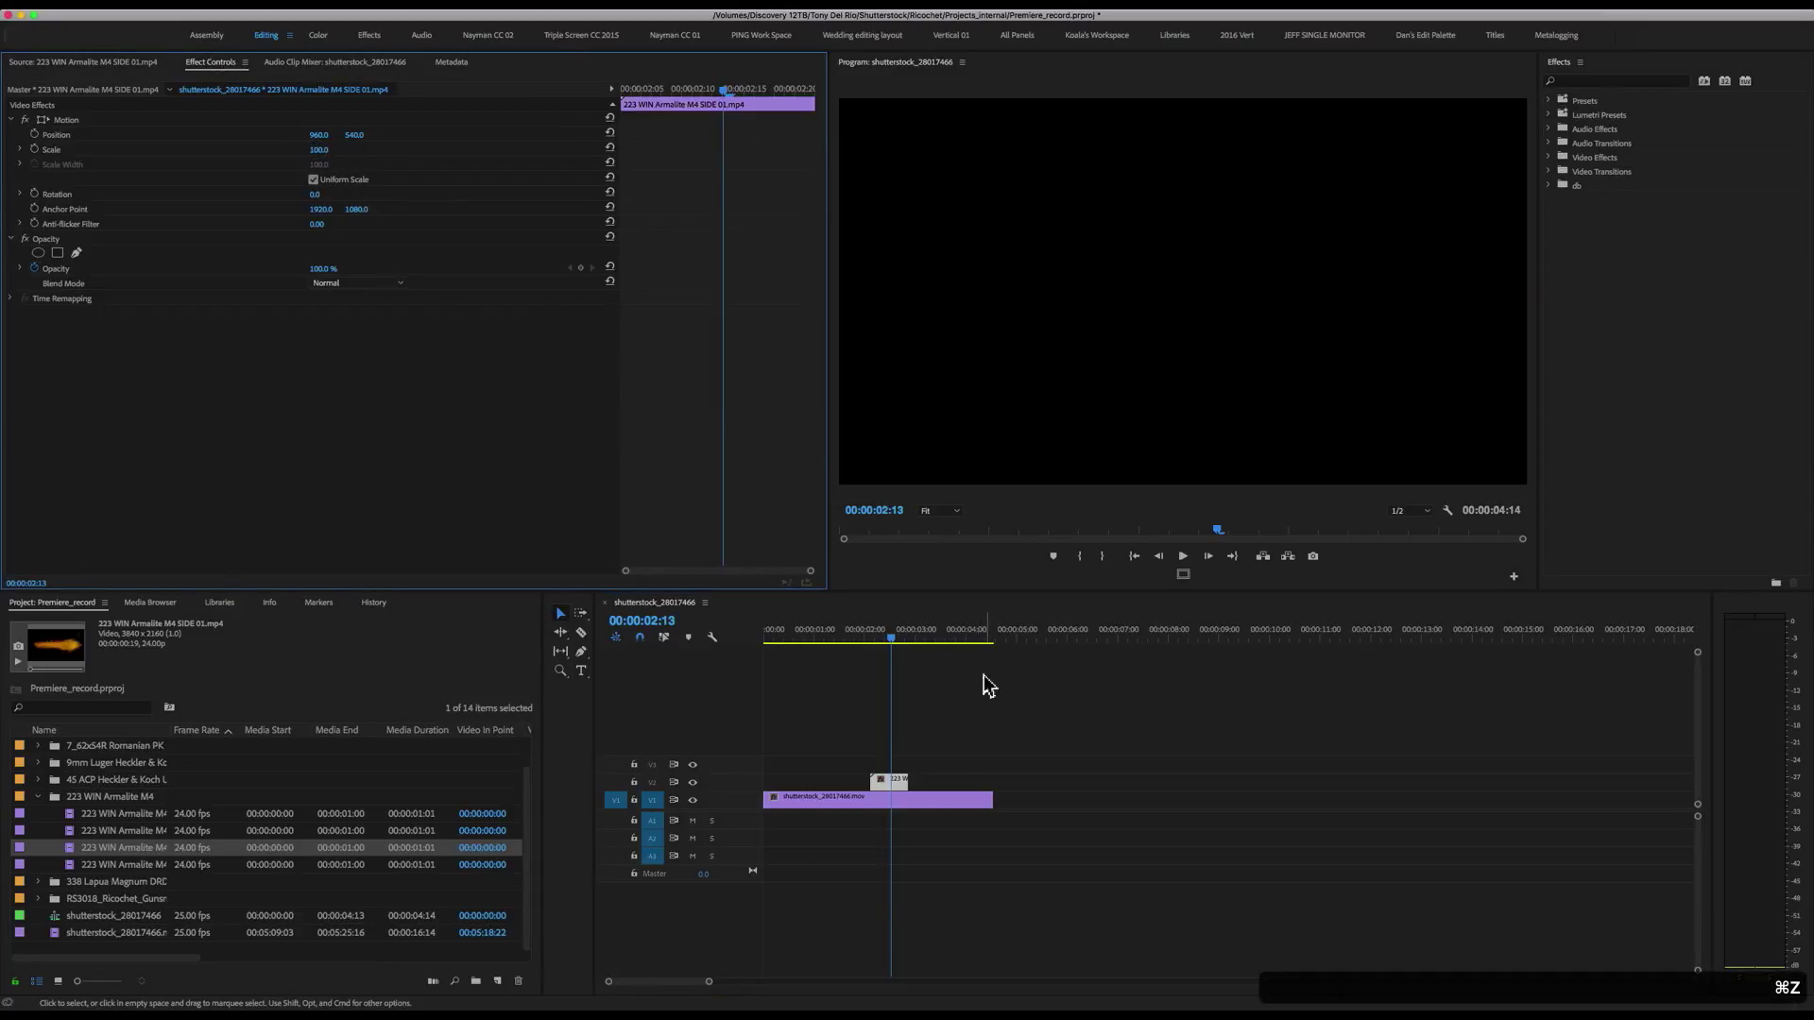
right_click(894, 787)
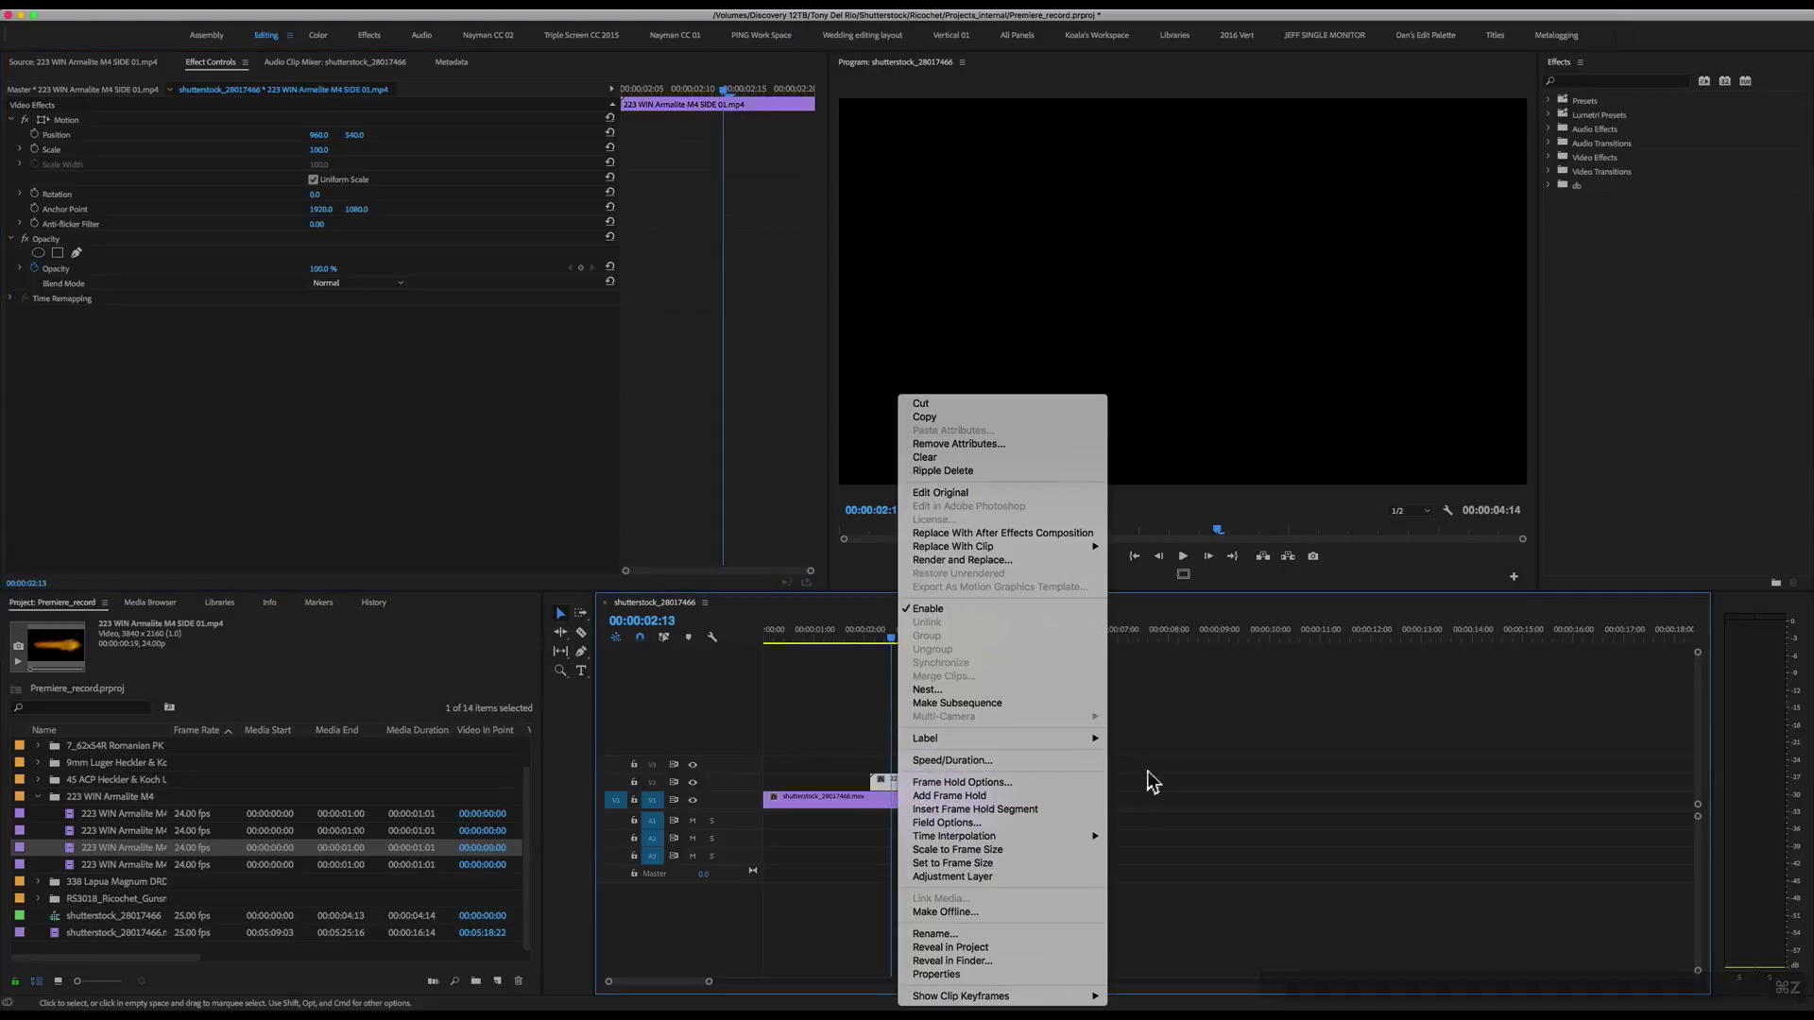
click(975, 854)
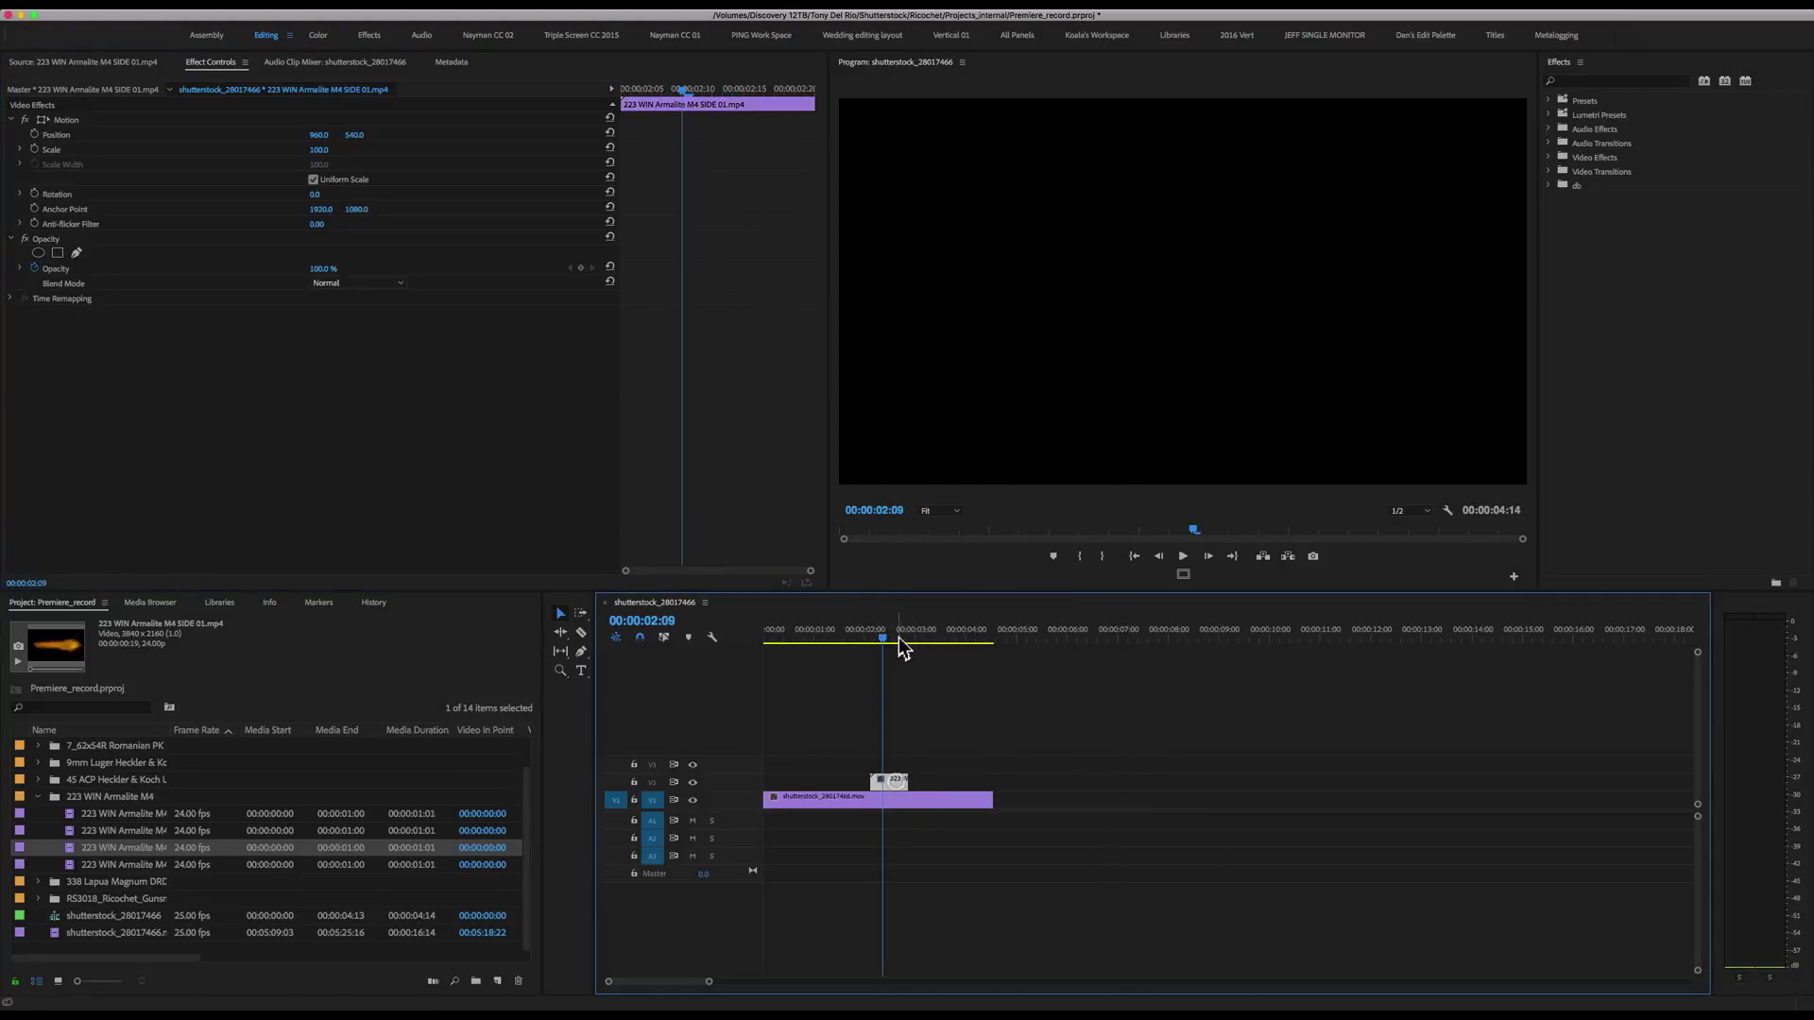
- Set the muzzle flash clip's blend mode to Screen, viewing it at 00:00:02:10 where the flash shows
drag(899, 636, 886, 639)
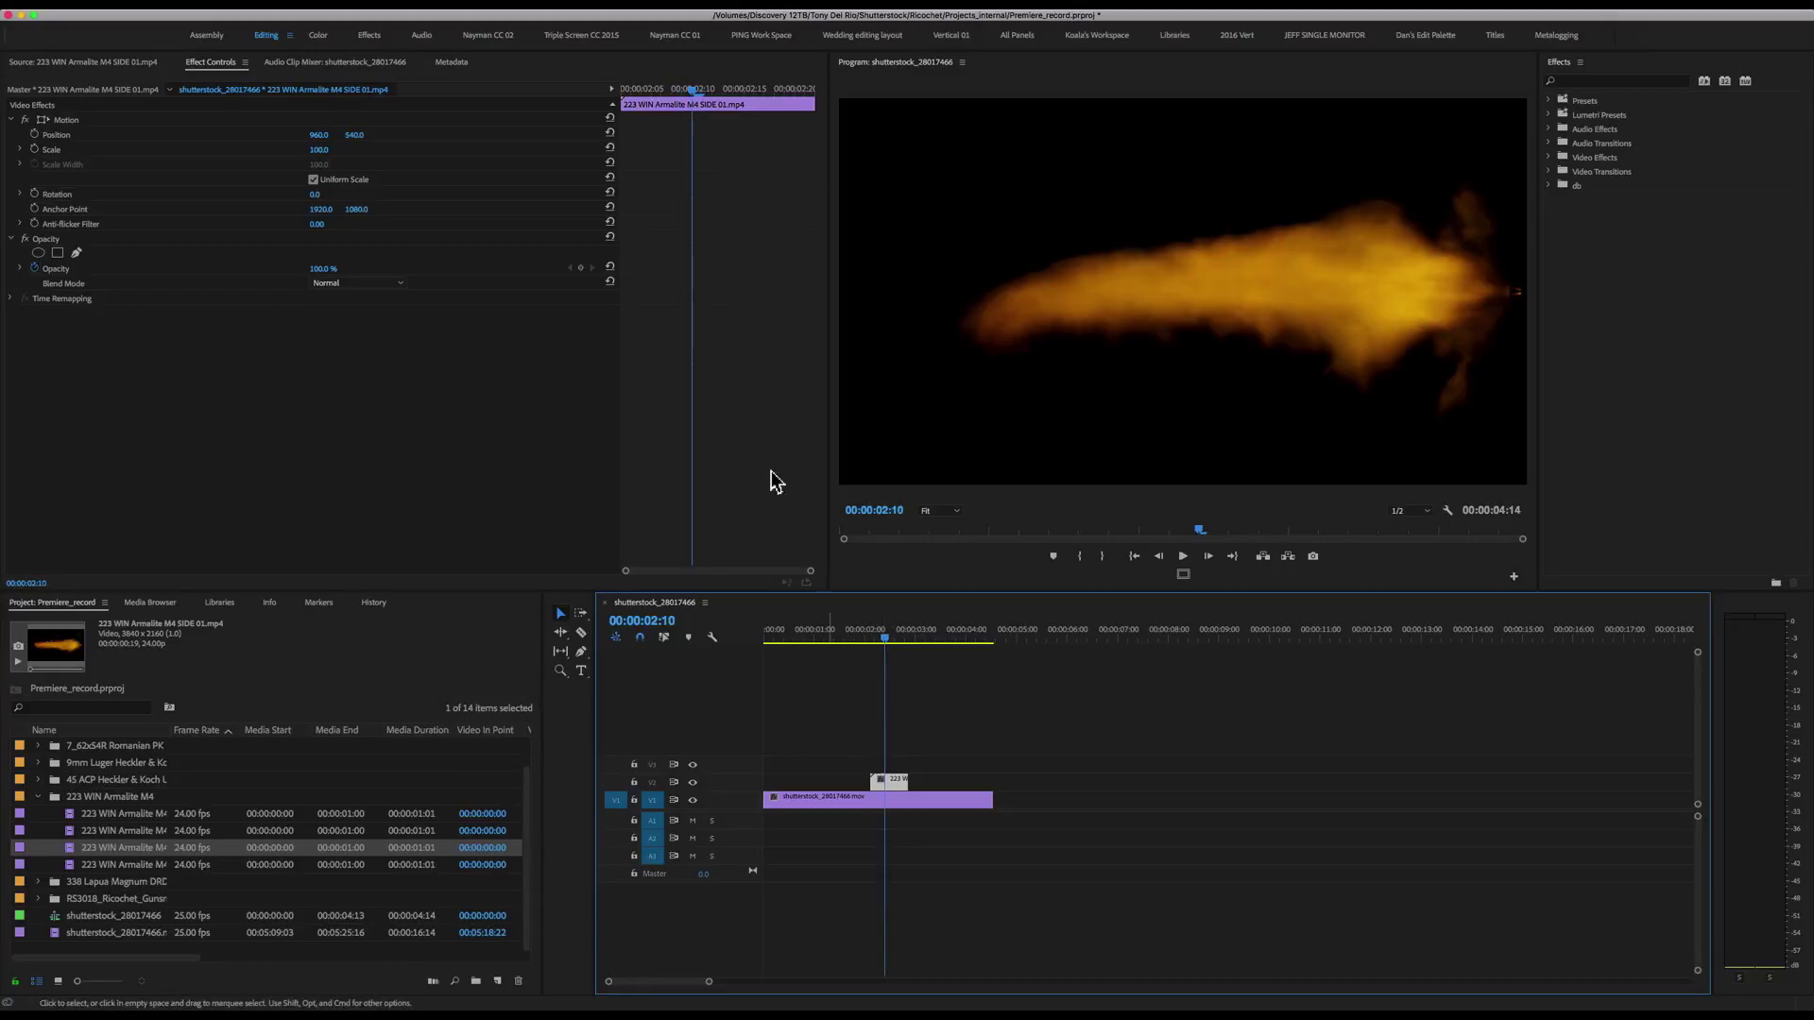
click(378, 284)
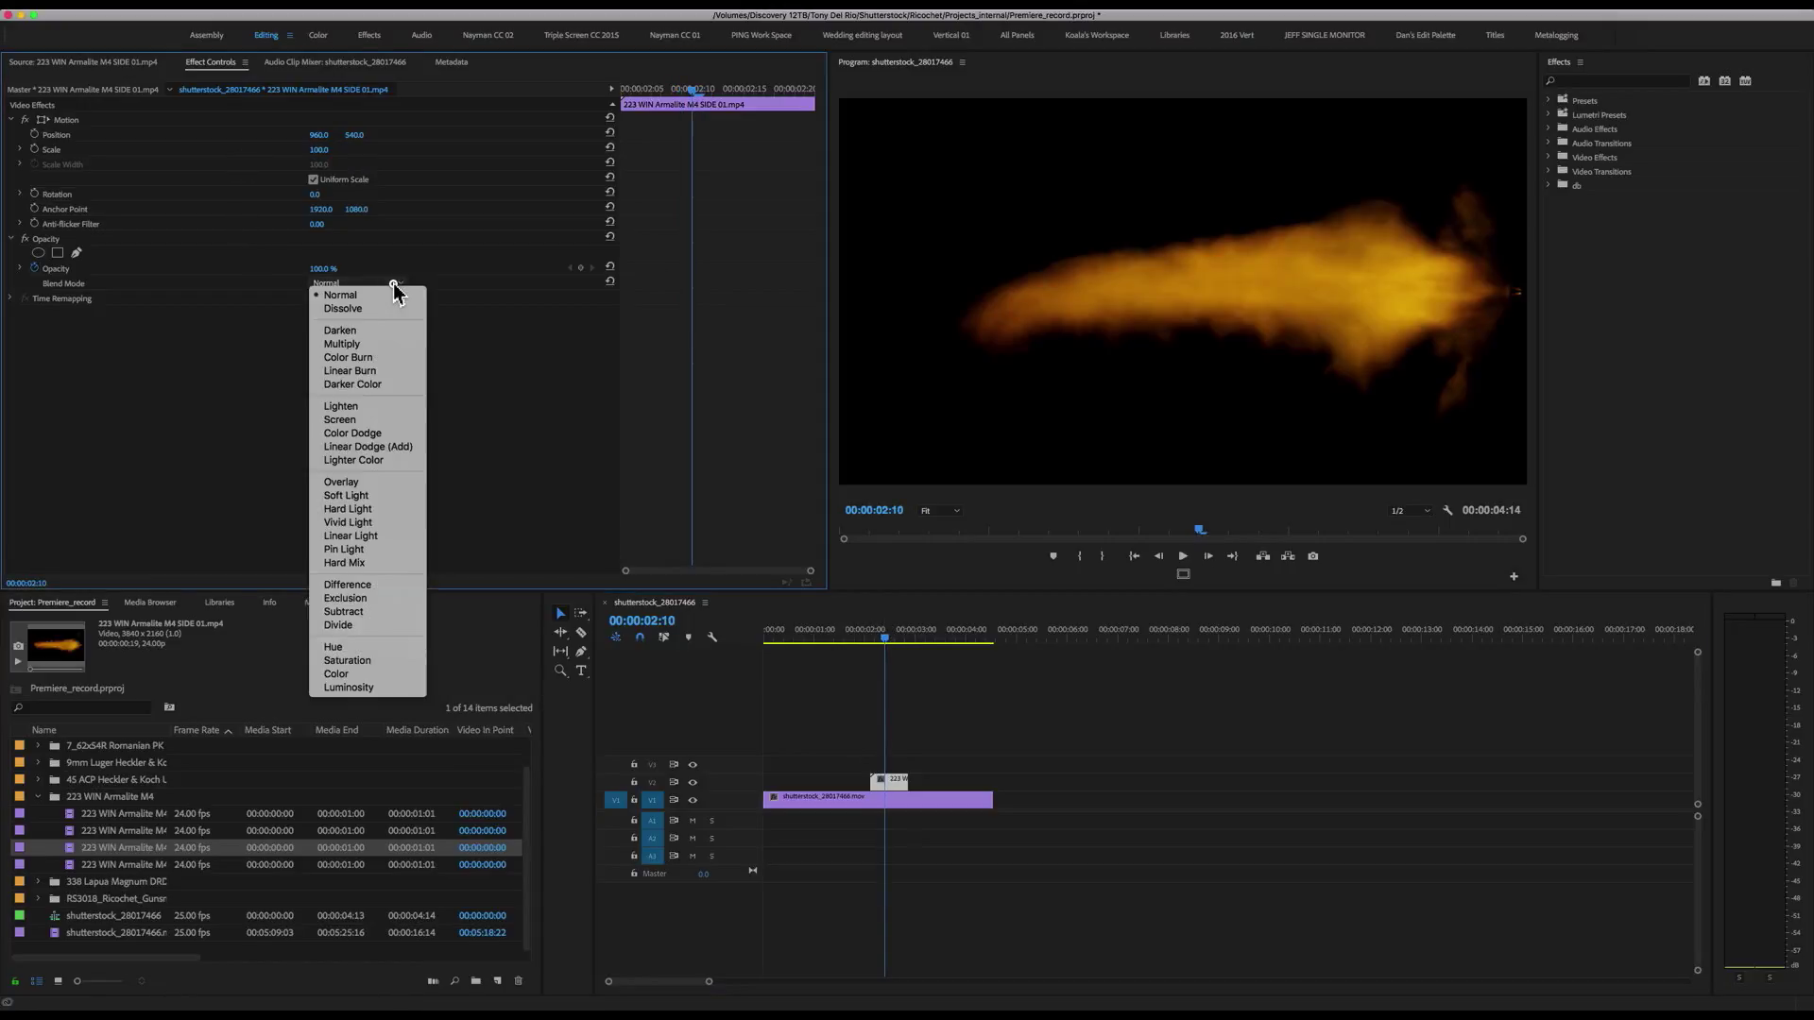
click(379, 422)
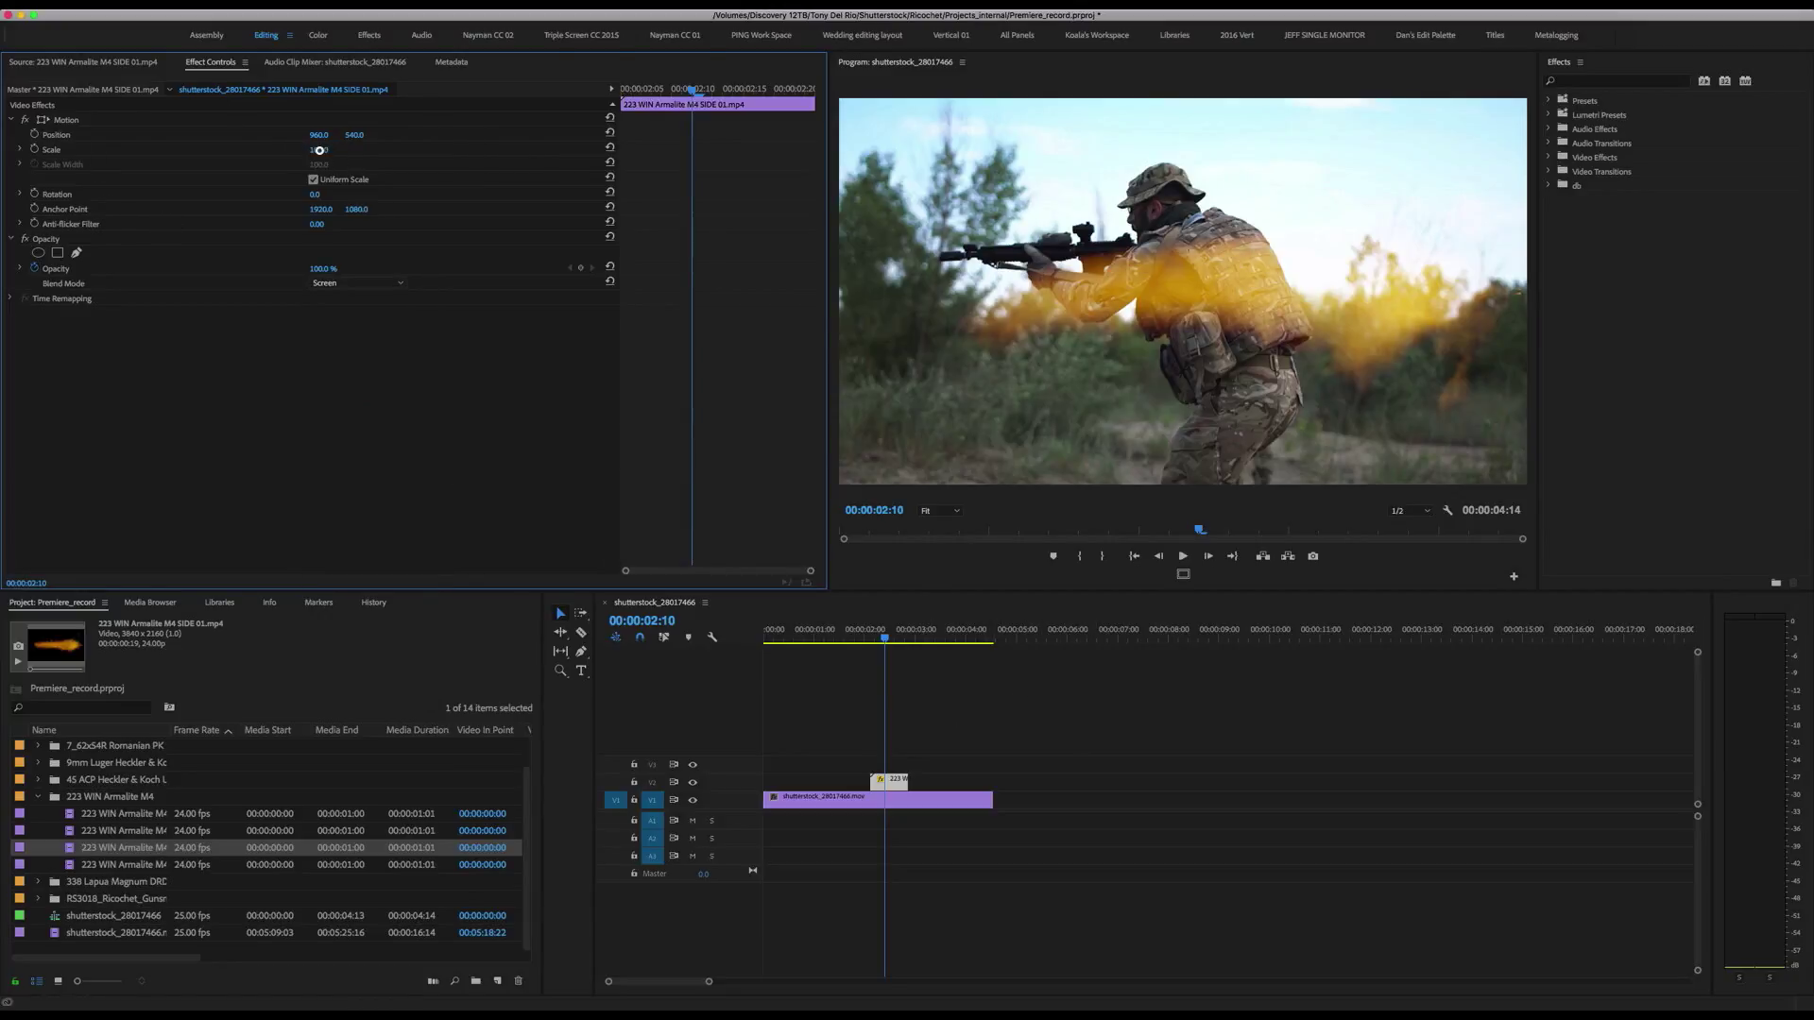
- Scale the muzzle flash clip down to 36%
click(898, 767)
click(890, 781)
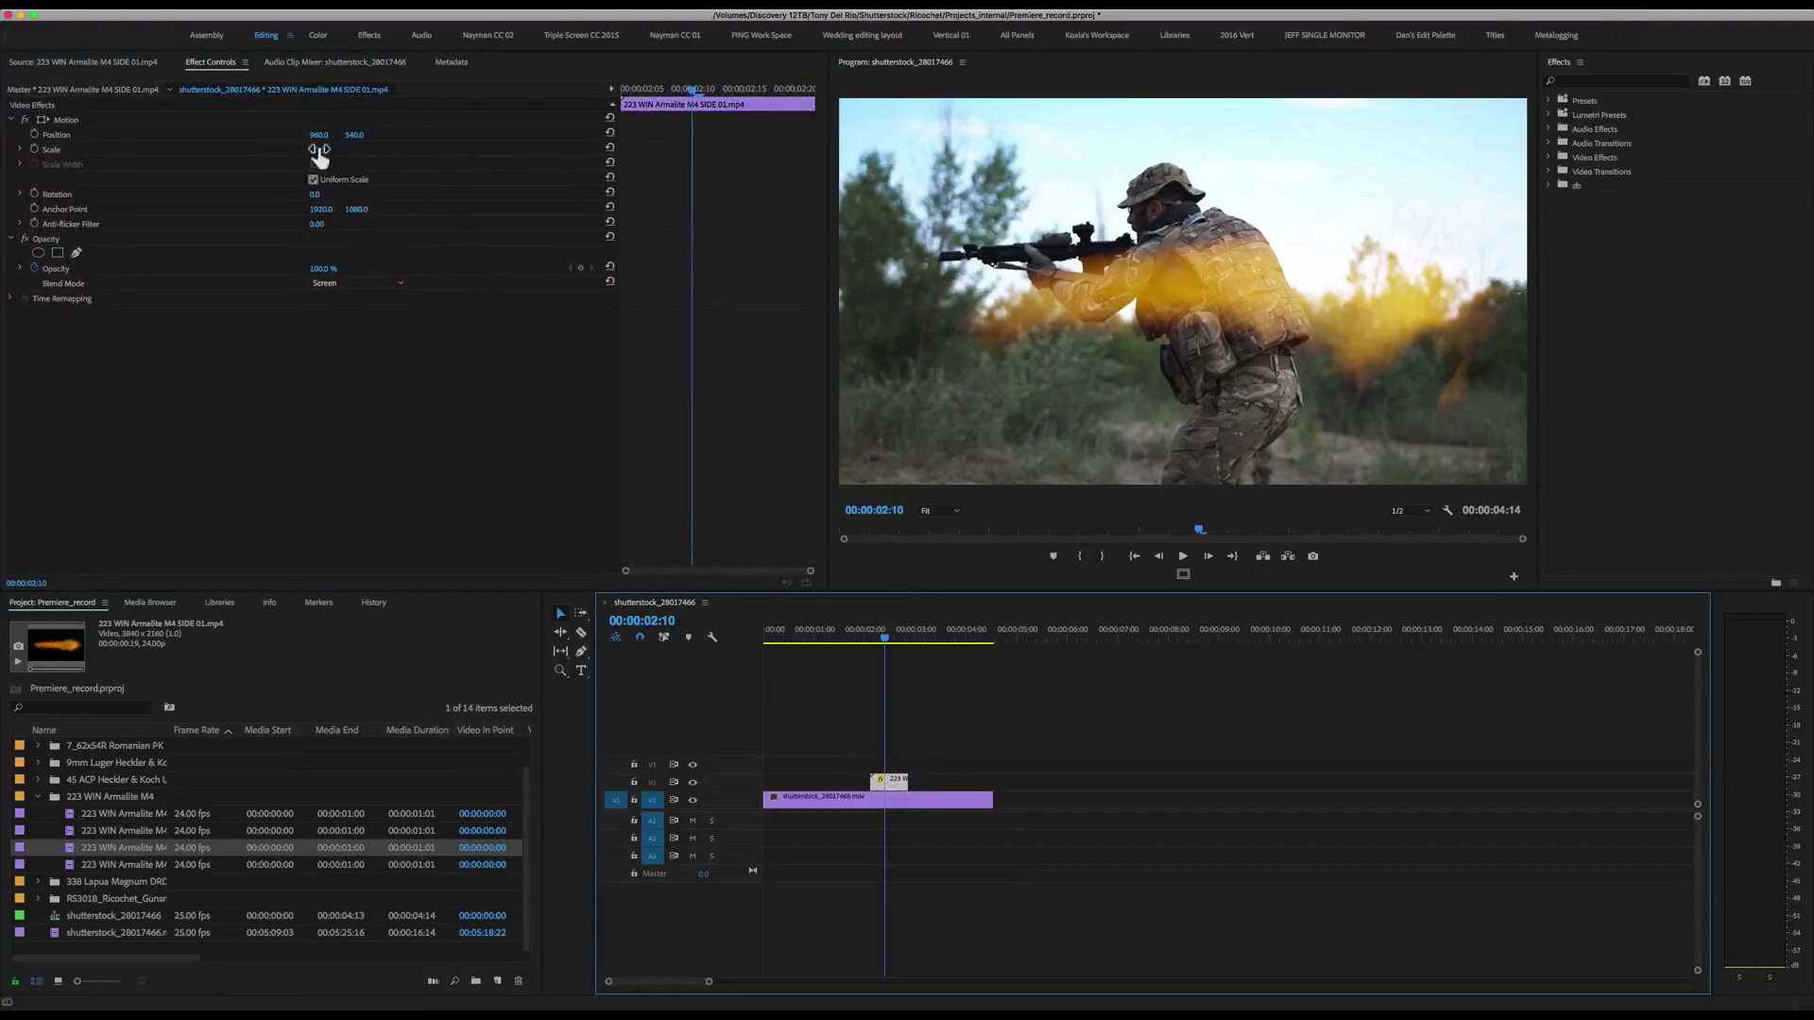
drag(318, 152, 318, 149)
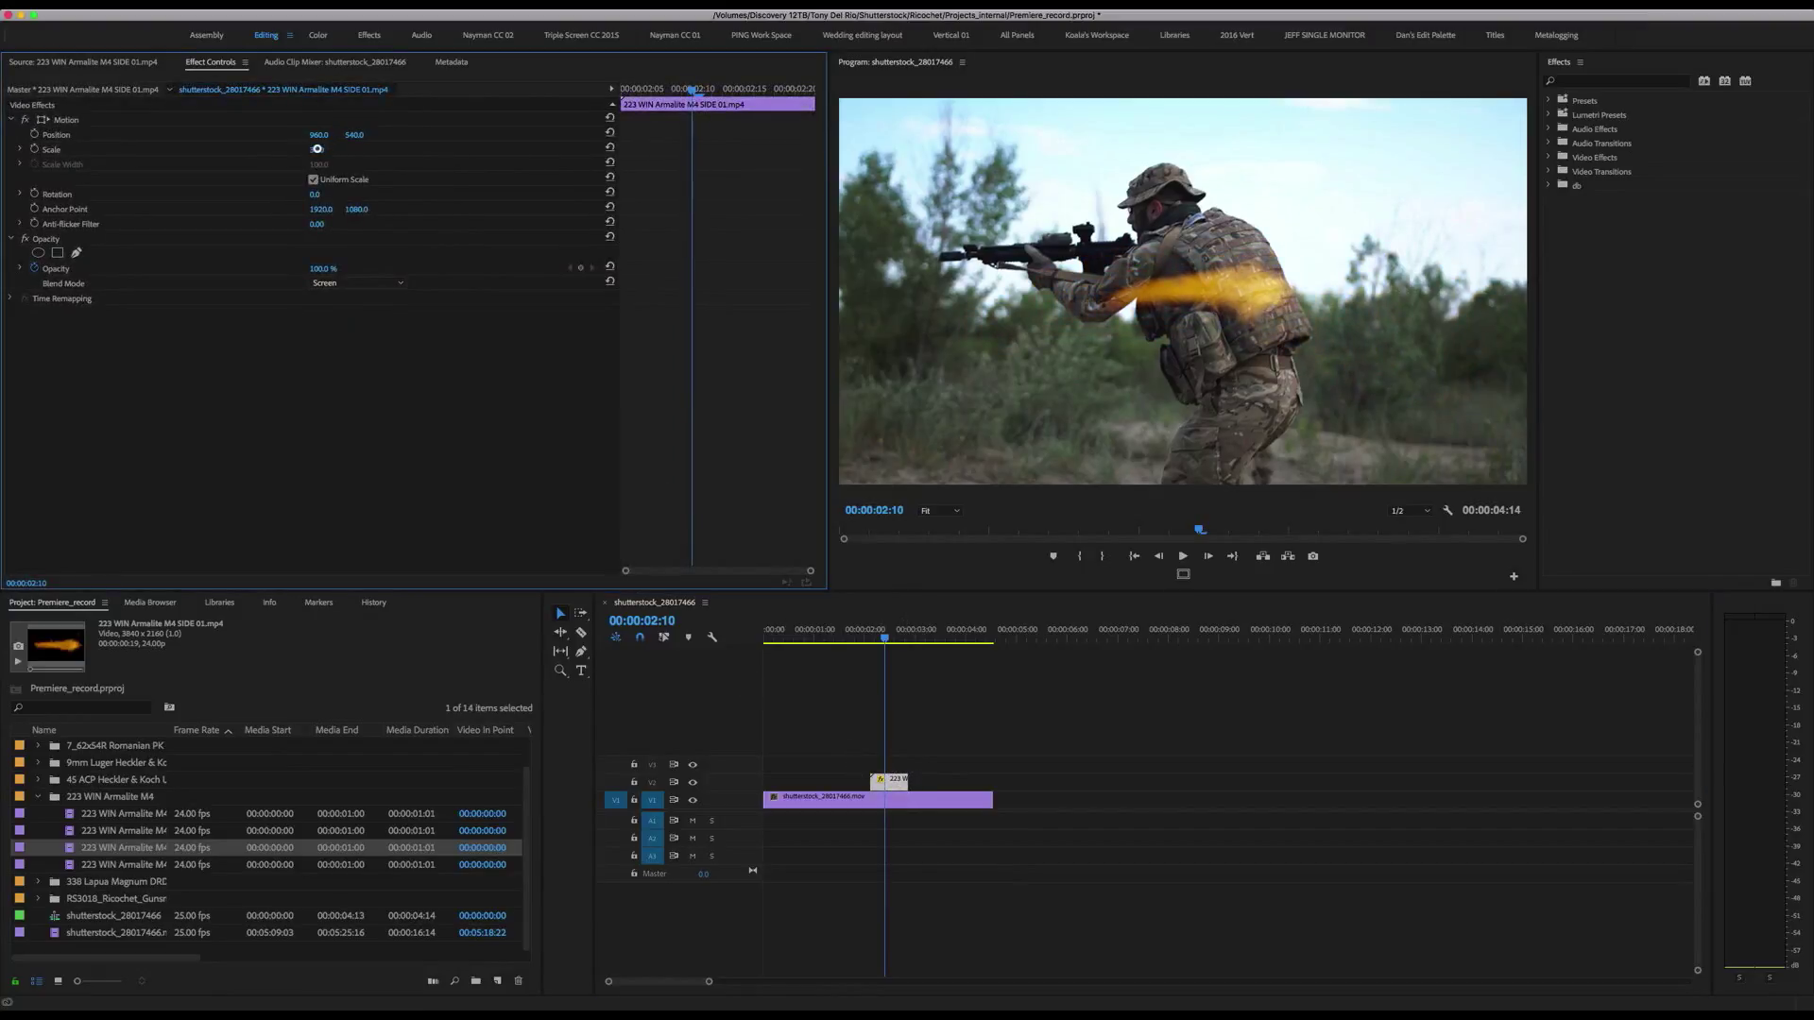
- Move the flash and its anchor point onto the rifle's muzzle at about 263, 443 and reduce its scale to 21%
click(43, 122)
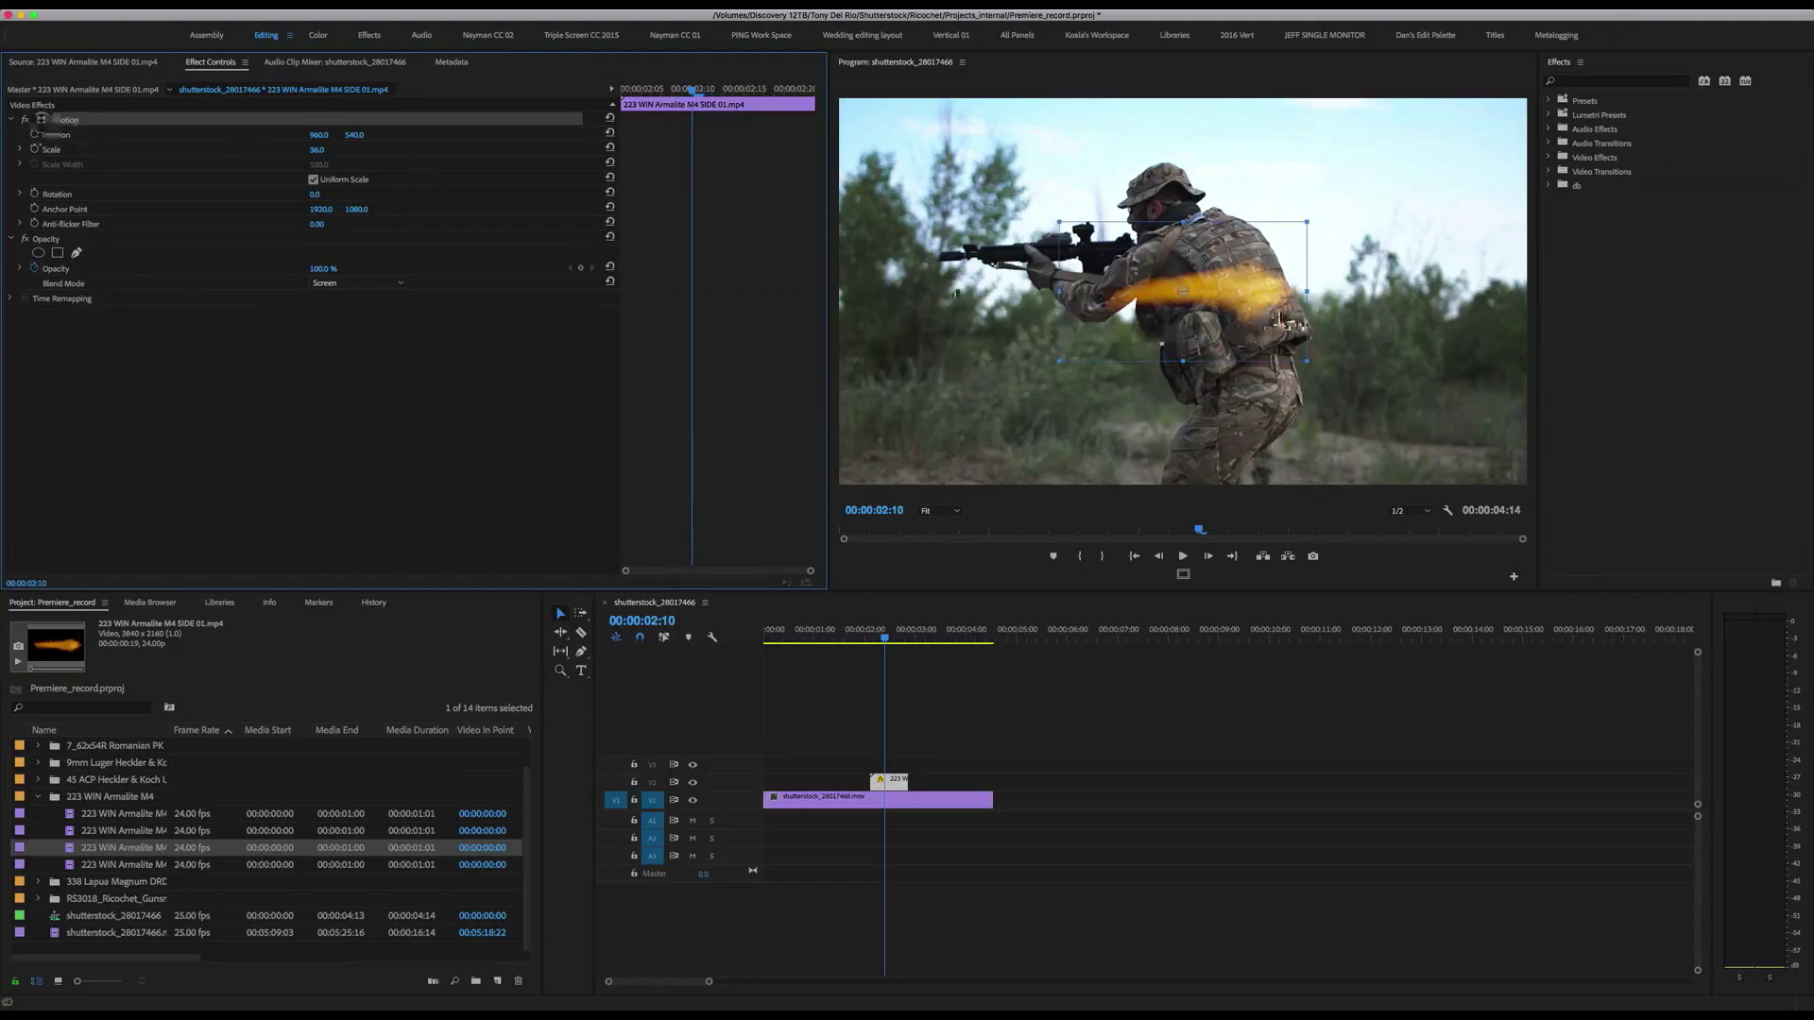
drag(1280, 322, 960, 280)
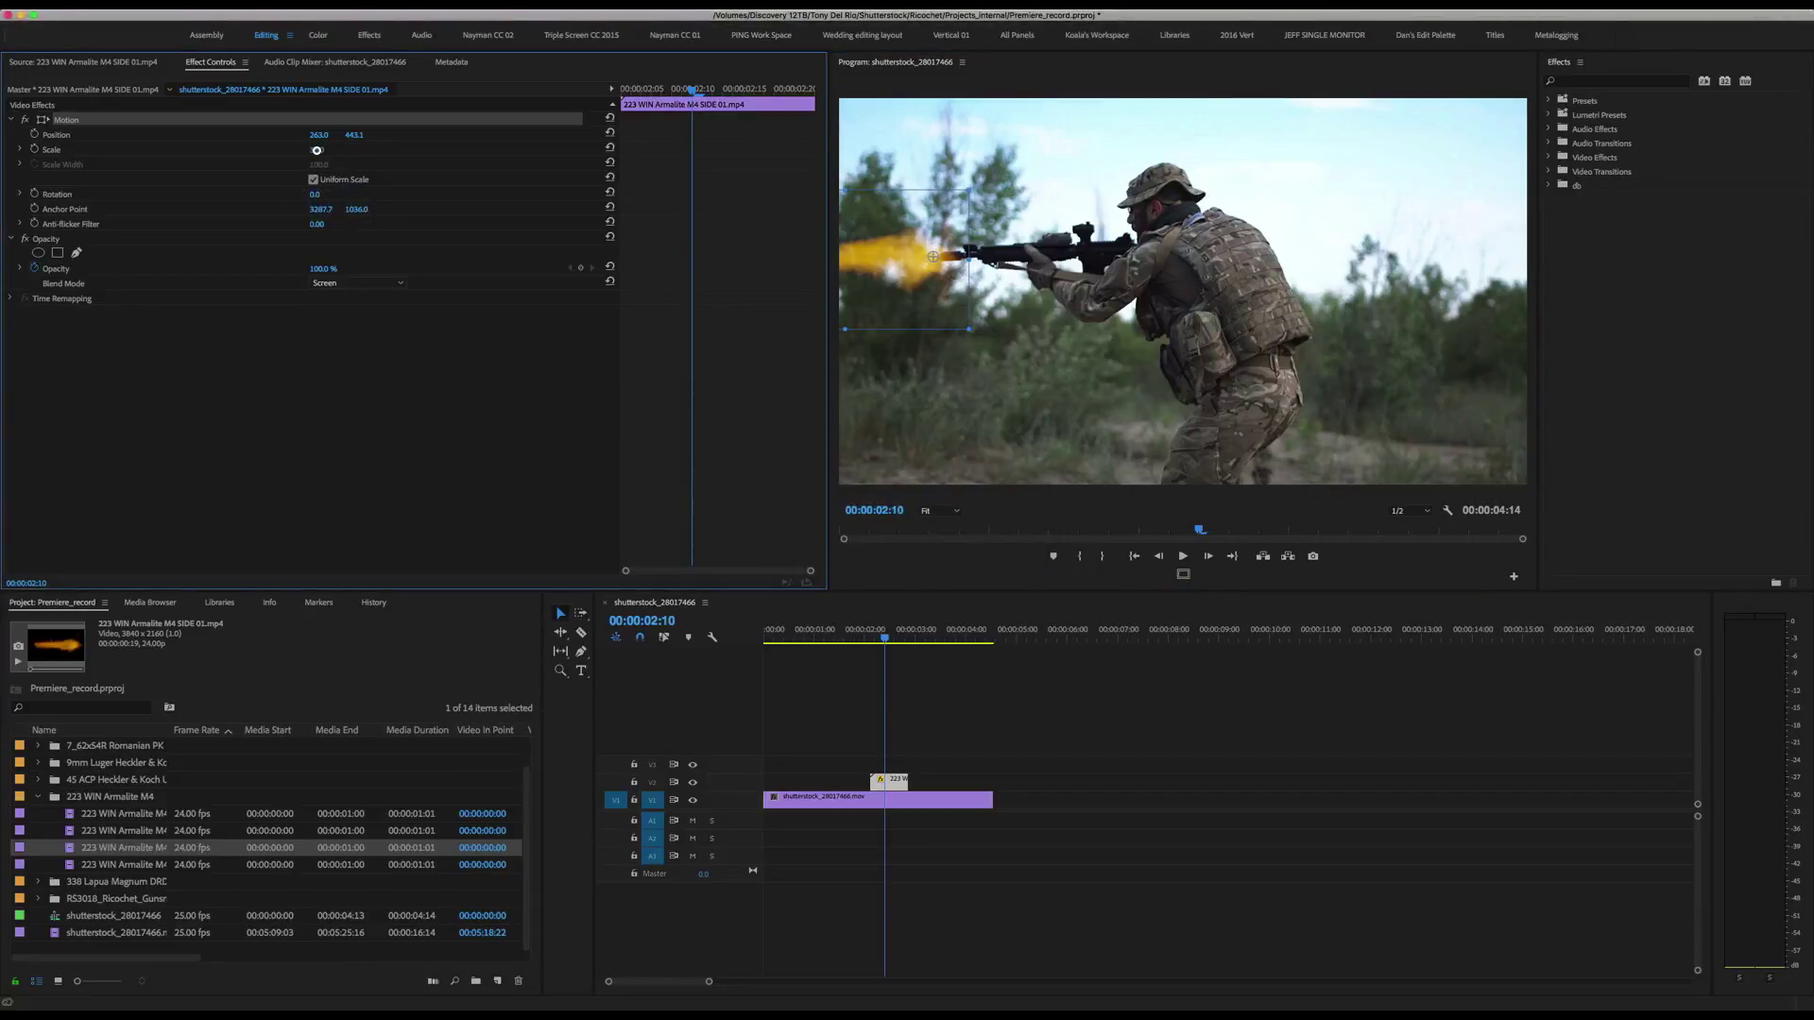
mouse_move(316, 150)
mouse_down()
mouse_move(288, 150)
mouse_move(316, 150)
mouse_up()
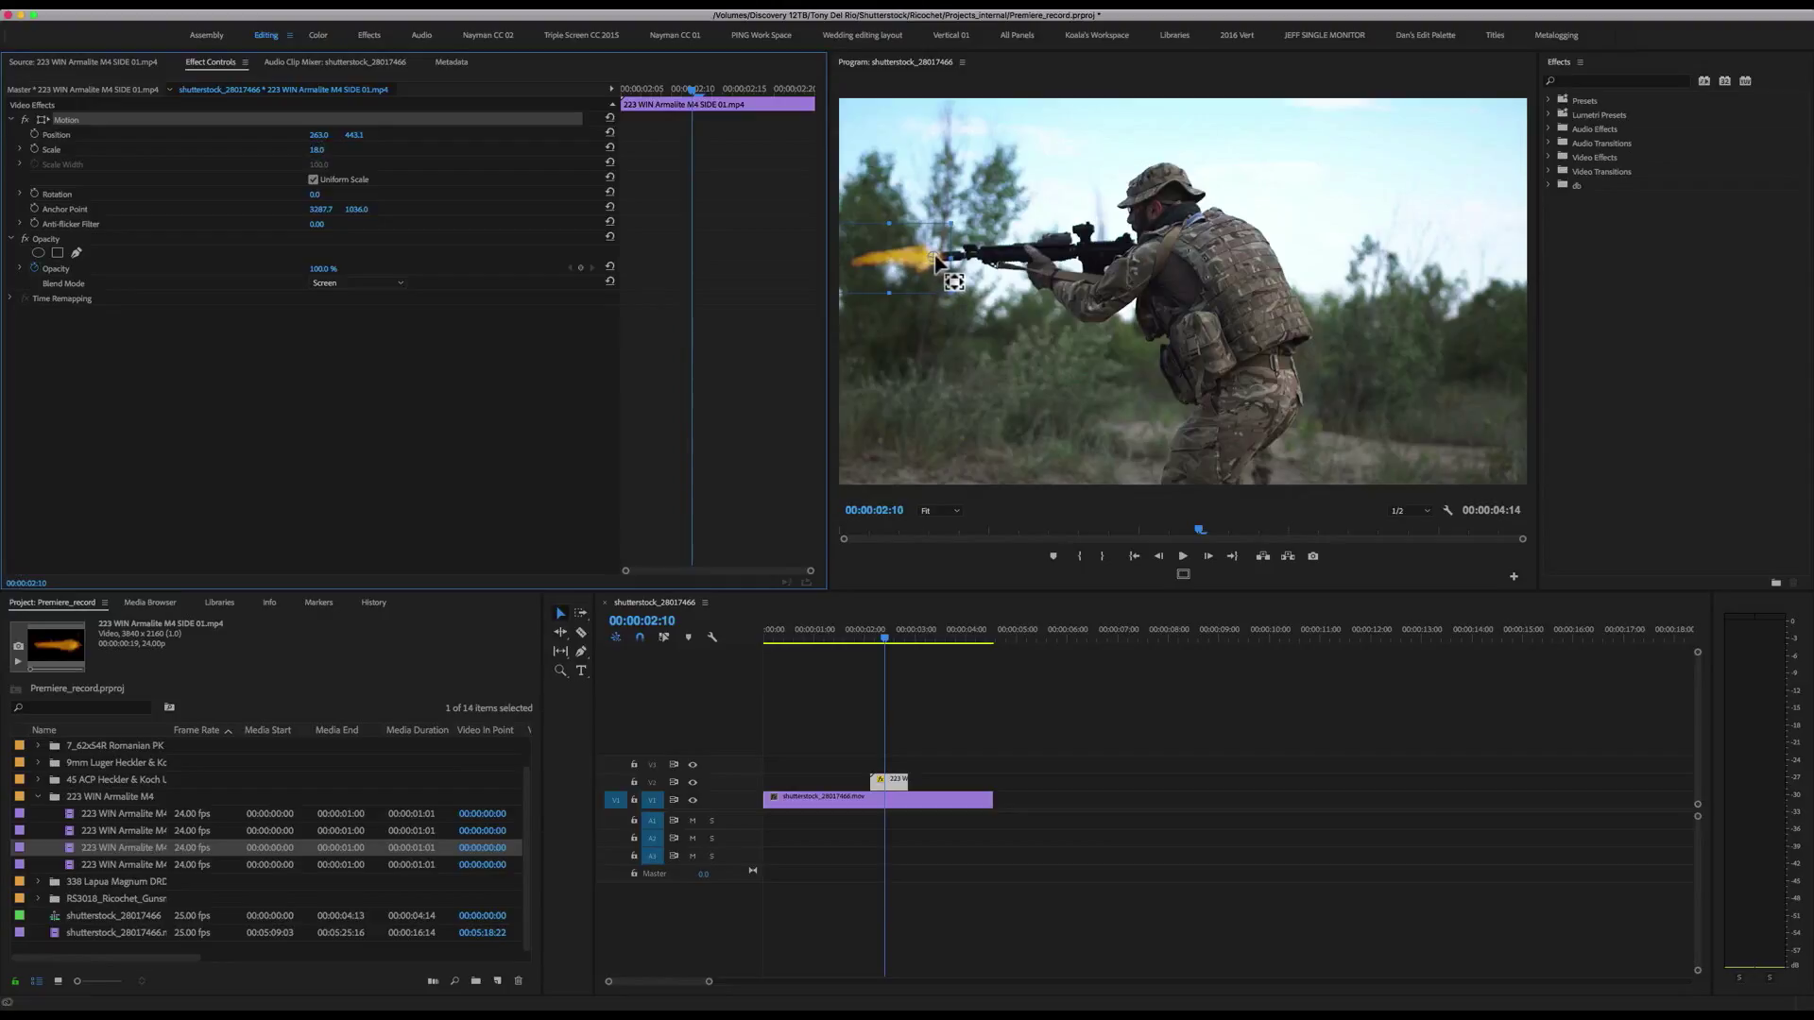
drag(317, 151, 317, 151)
- Move the muzzle flash clip to start at 00:00:02:13, realign it with the muzzle at about 332, 390, and play it back
drag(897, 791, 983, 791)
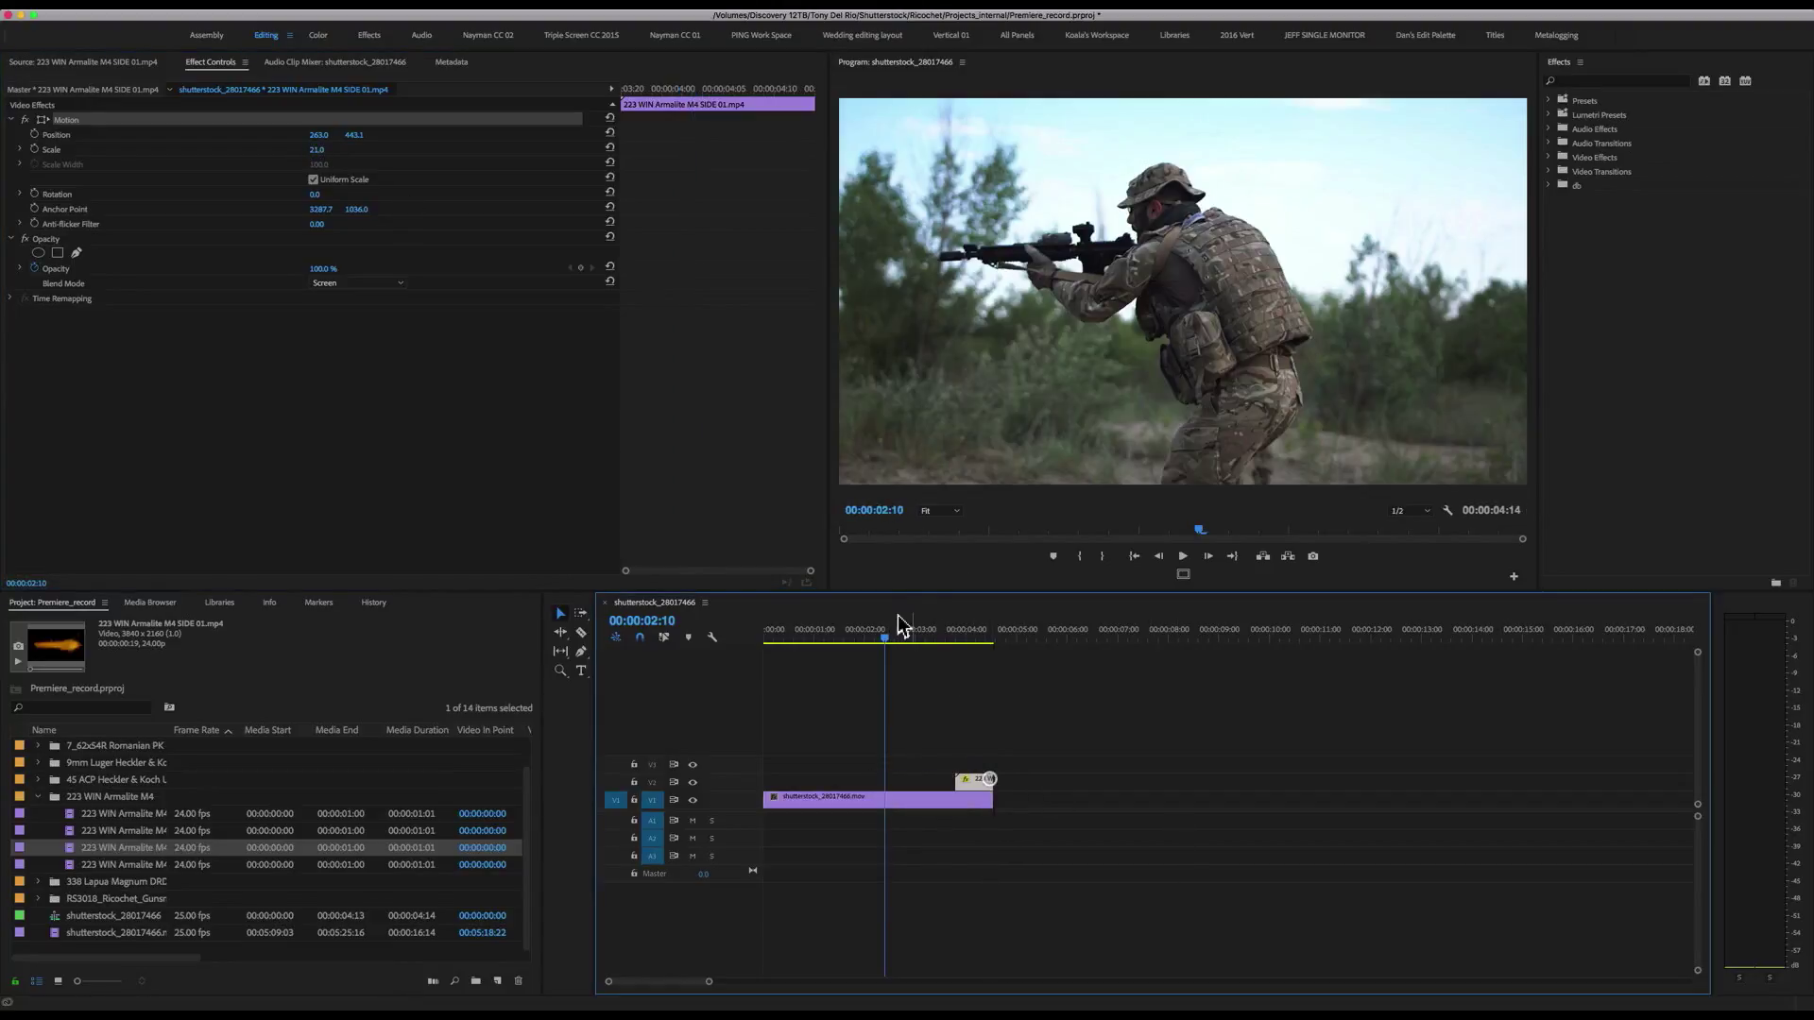
mouse_move(888, 641)
mouse_down()
mouse_move(870, 639)
mouse_move(893, 638)
mouse_up()
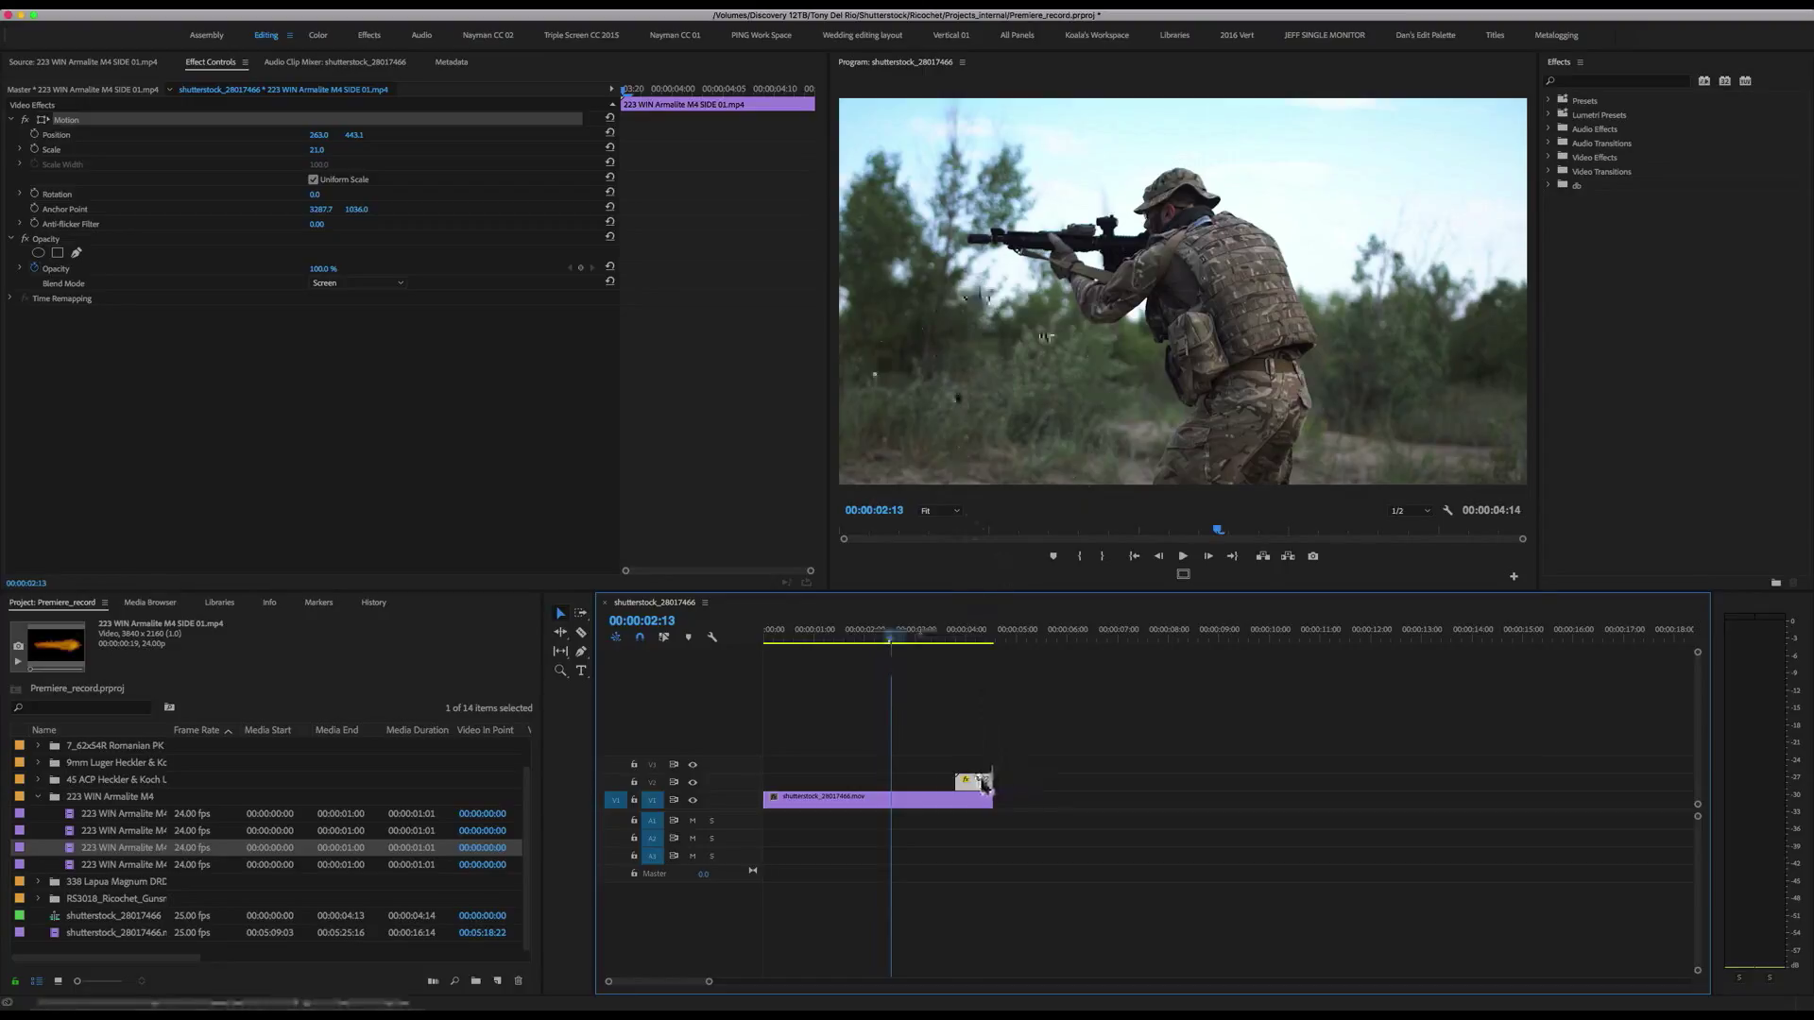
drag(974, 782, 918, 783)
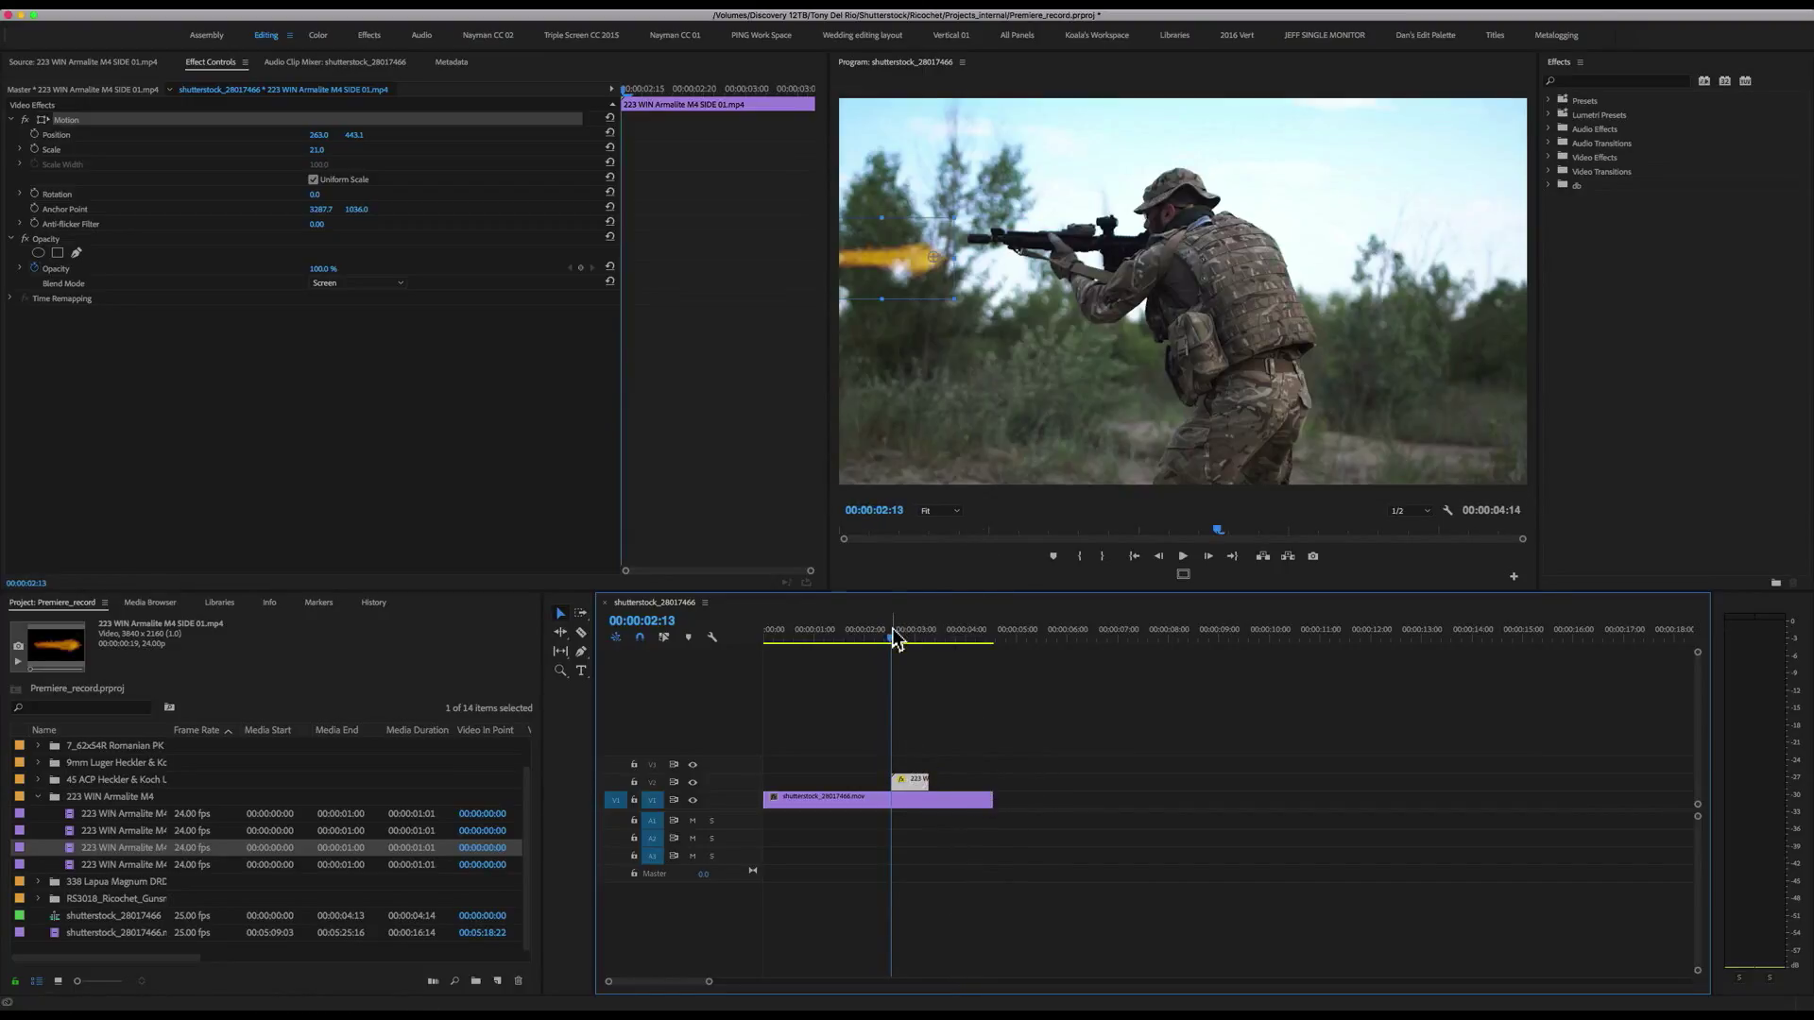
drag(932, 274, 956, 249)
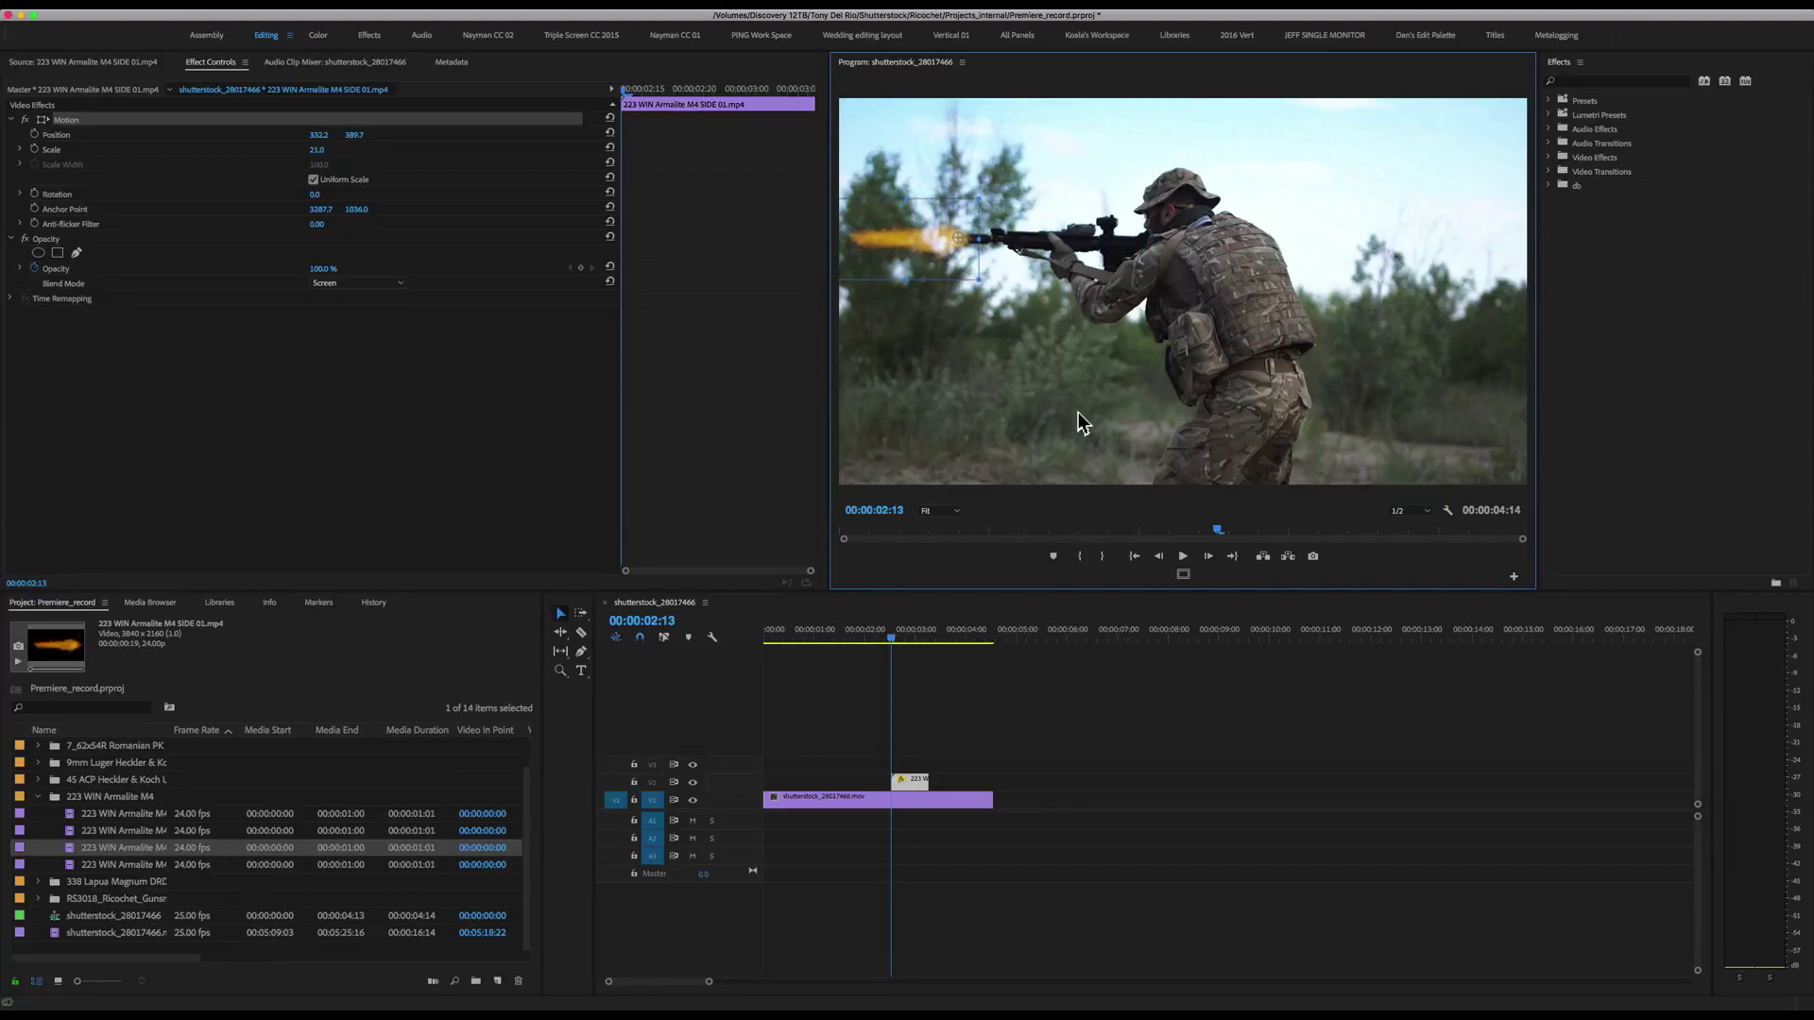
key(space)
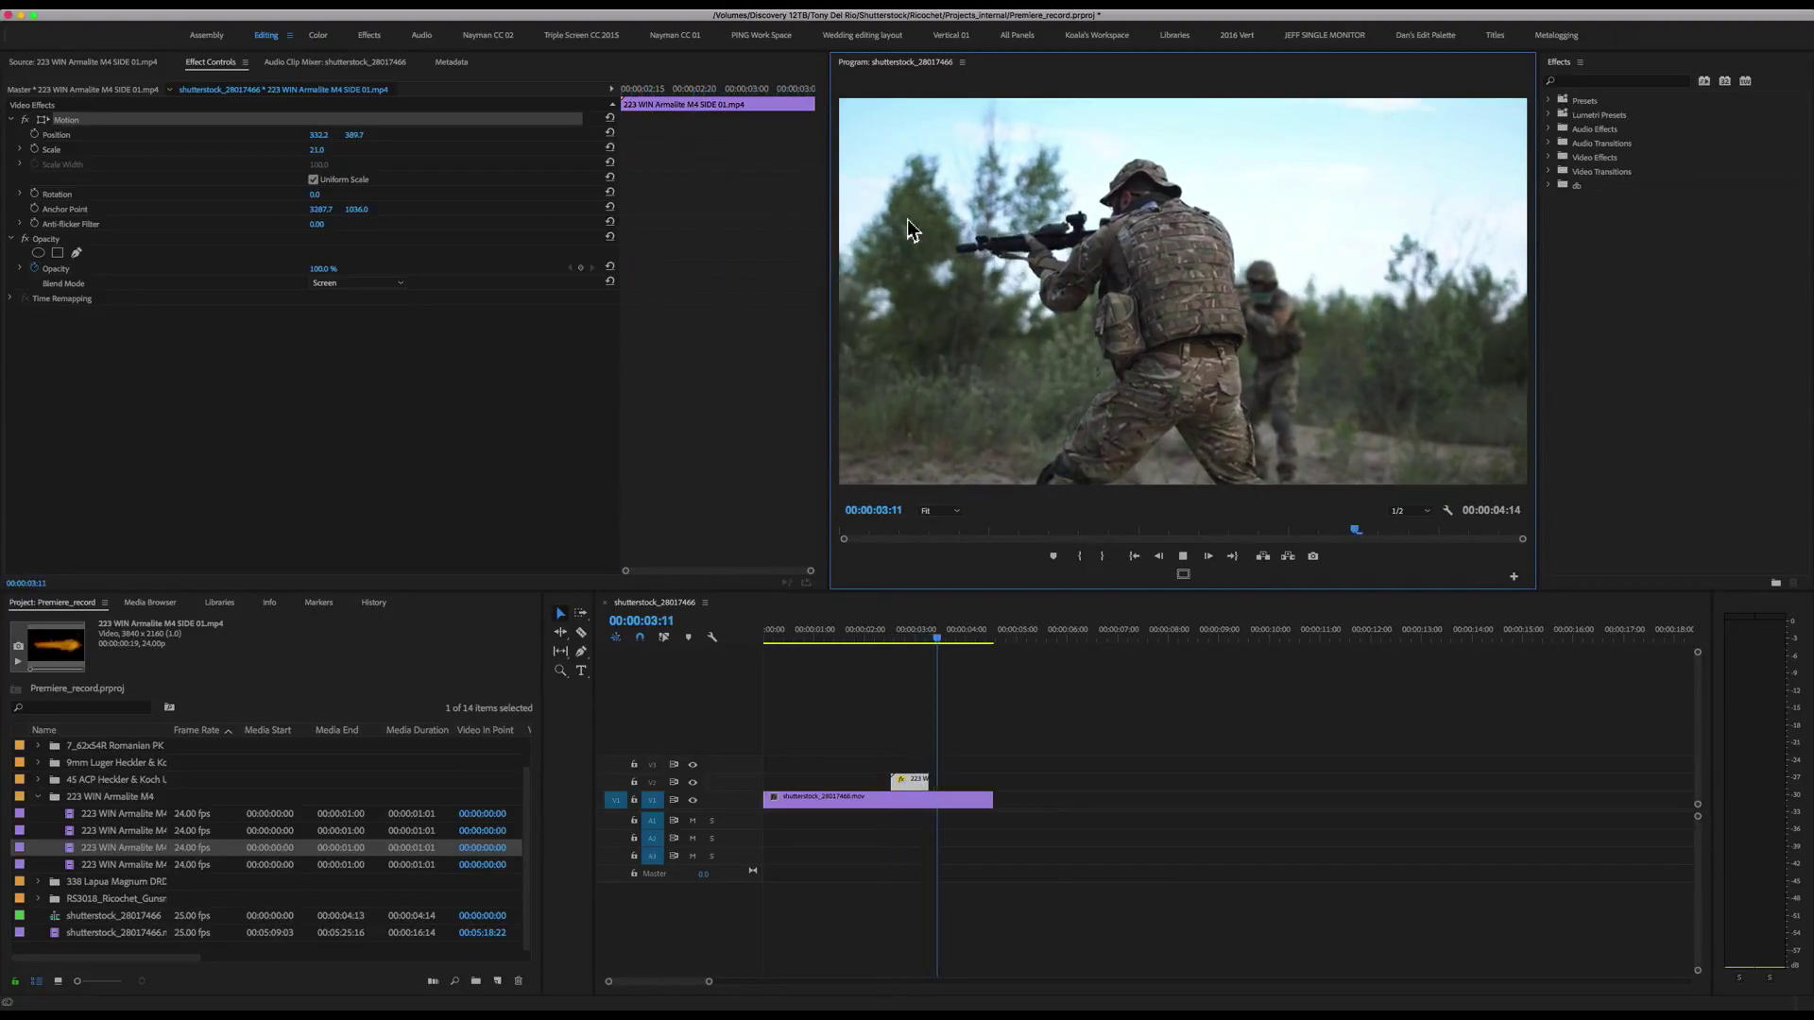
mouse_move(951, 638)
mouse_down()
mouse_move(902, 639)
mouse_move(924, 640)
mouse_up()
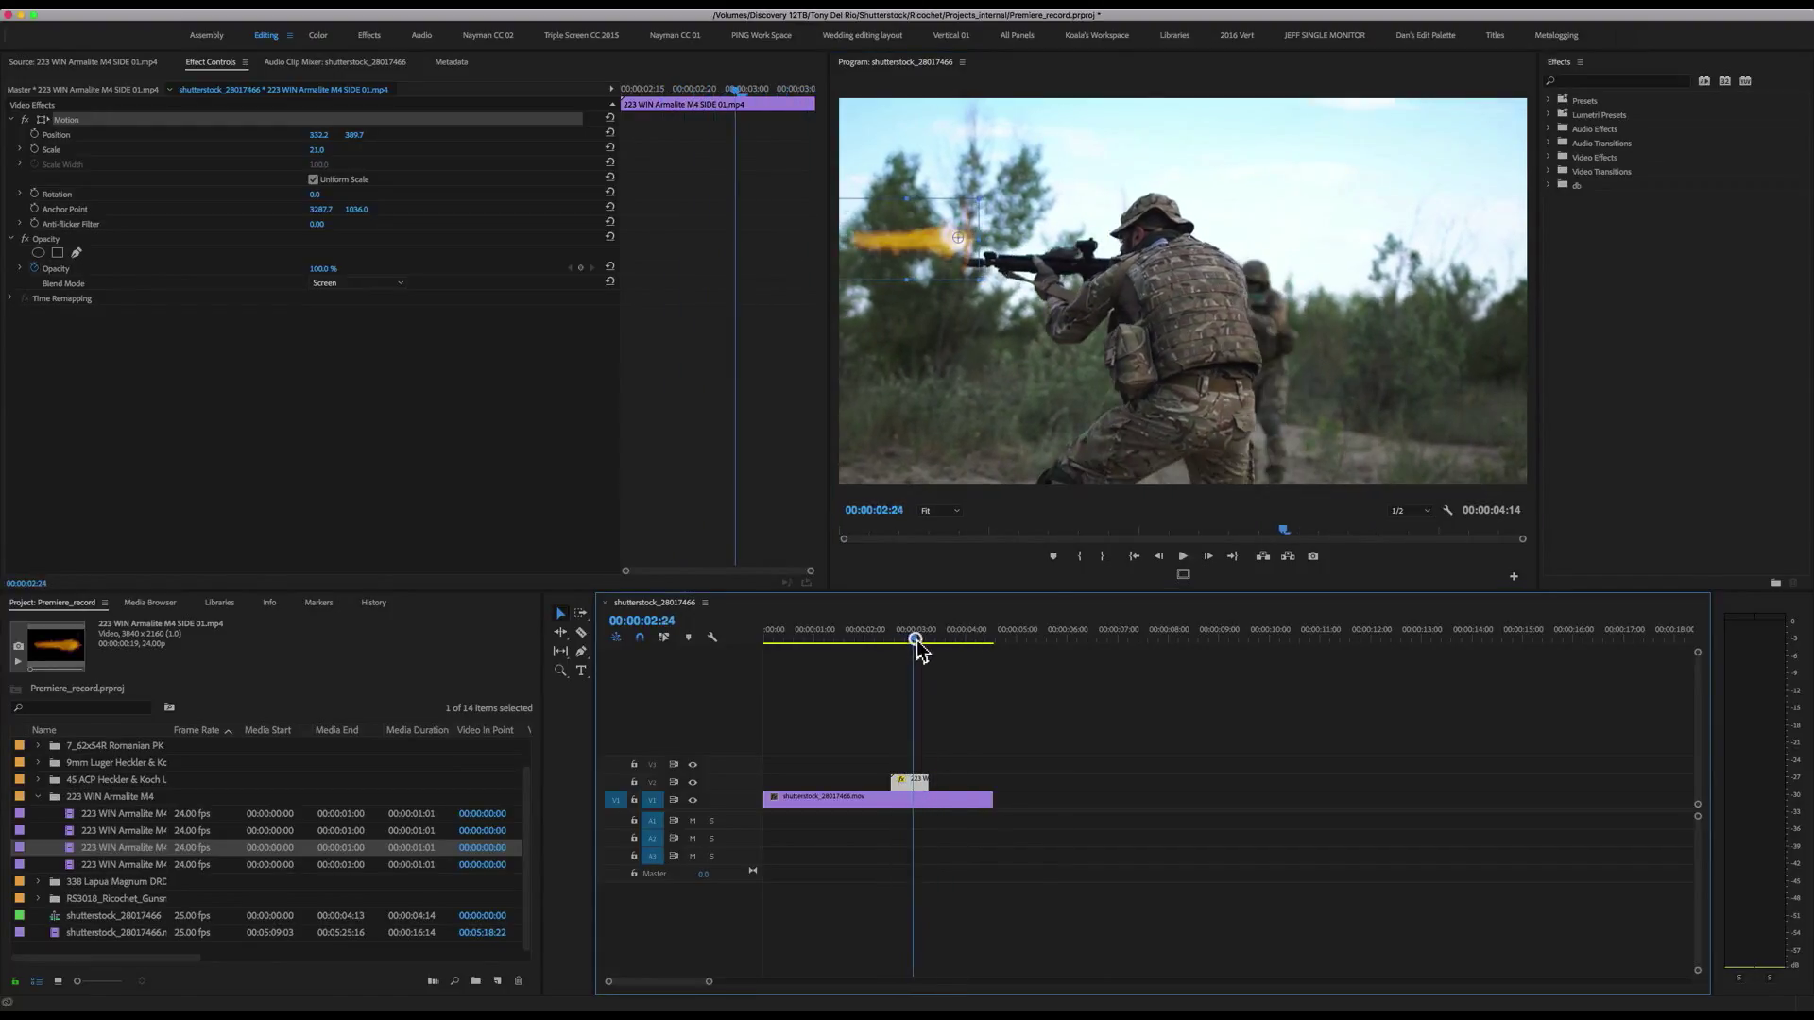
- Copy the muzzle flash clip and paste it onto V2 at 00:00:03:05, targeting V2 instead of V1
click(915, 786)
click(915, 785)
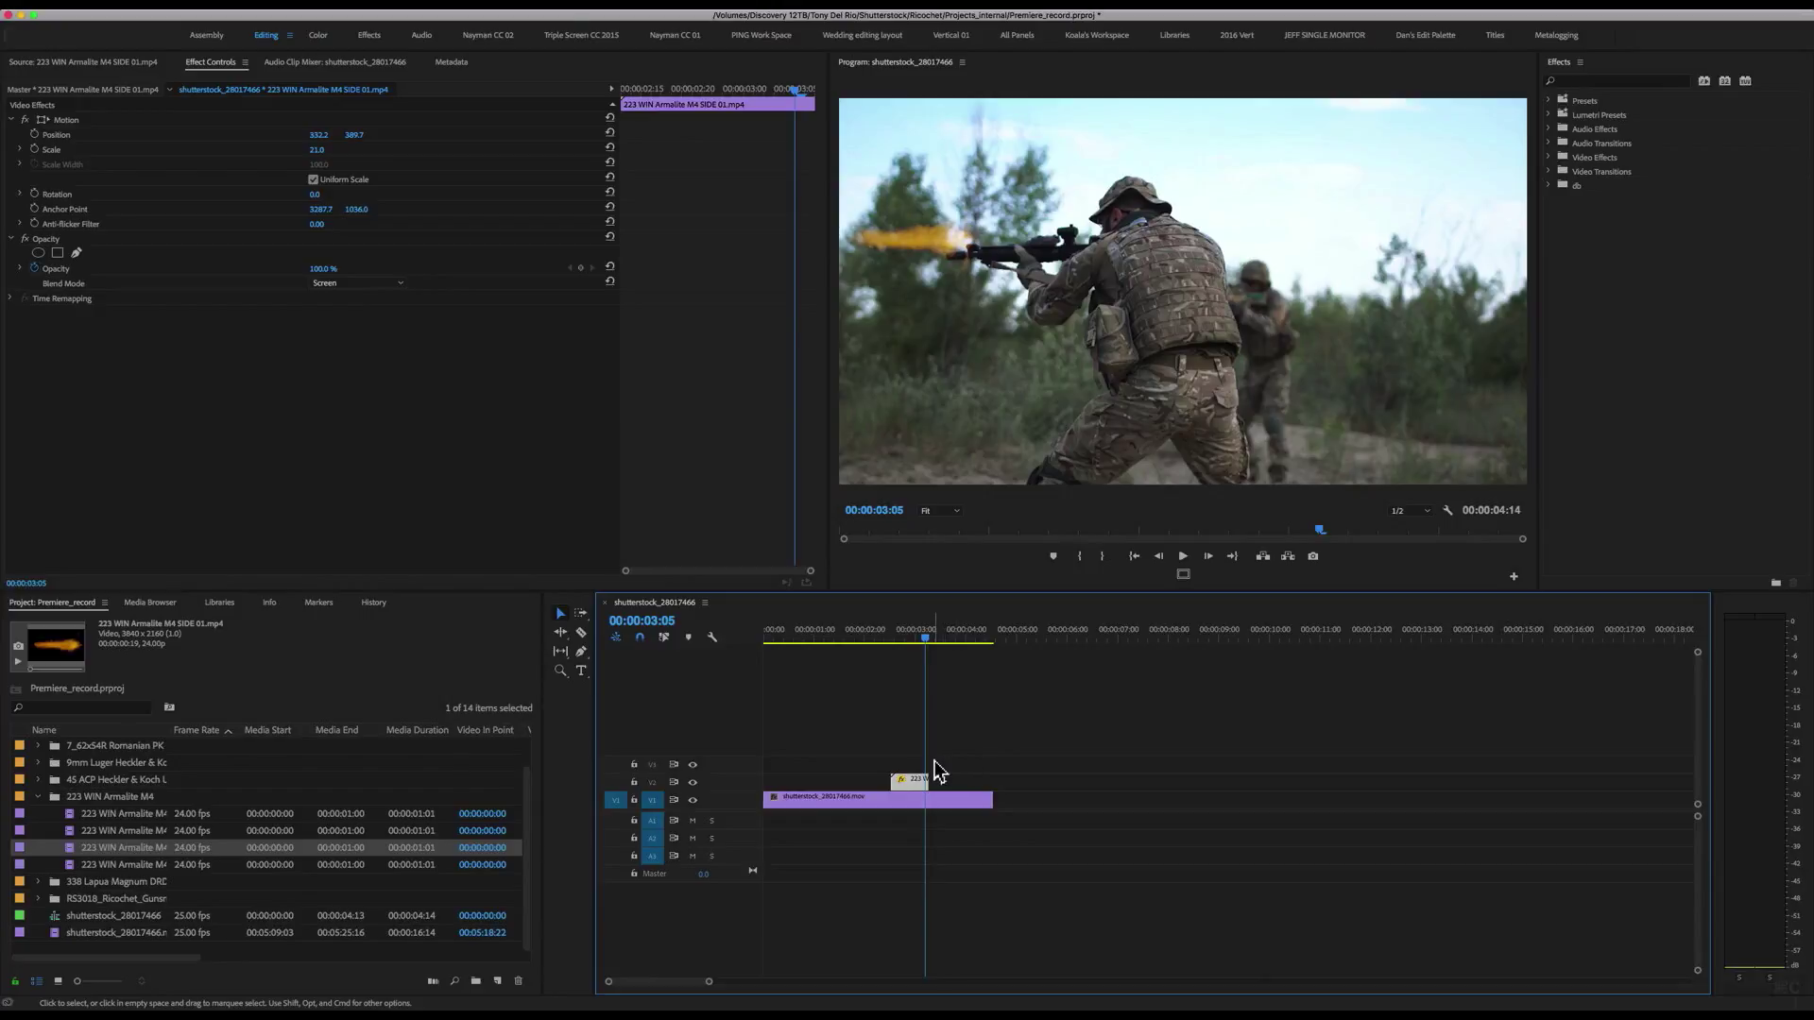
key(super+c)
key(super+v)
key(super+z)
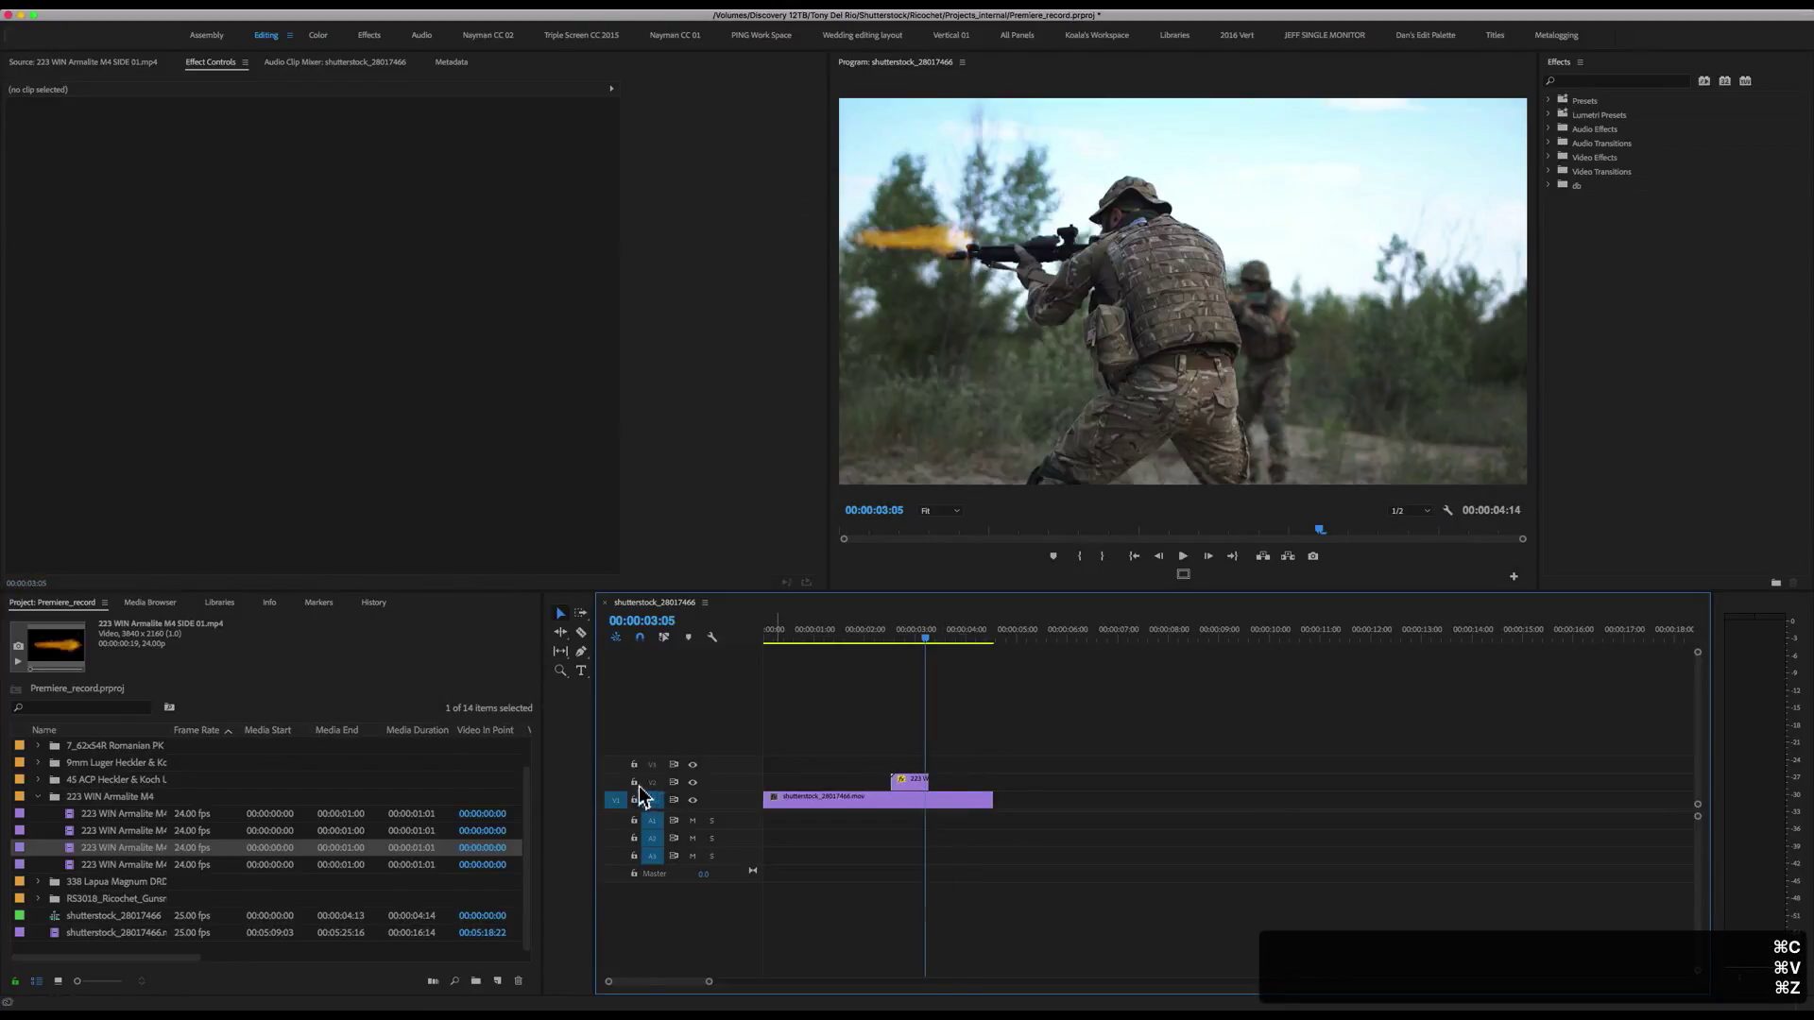
click(652, 783)
click(652, 800)
key(super+v)
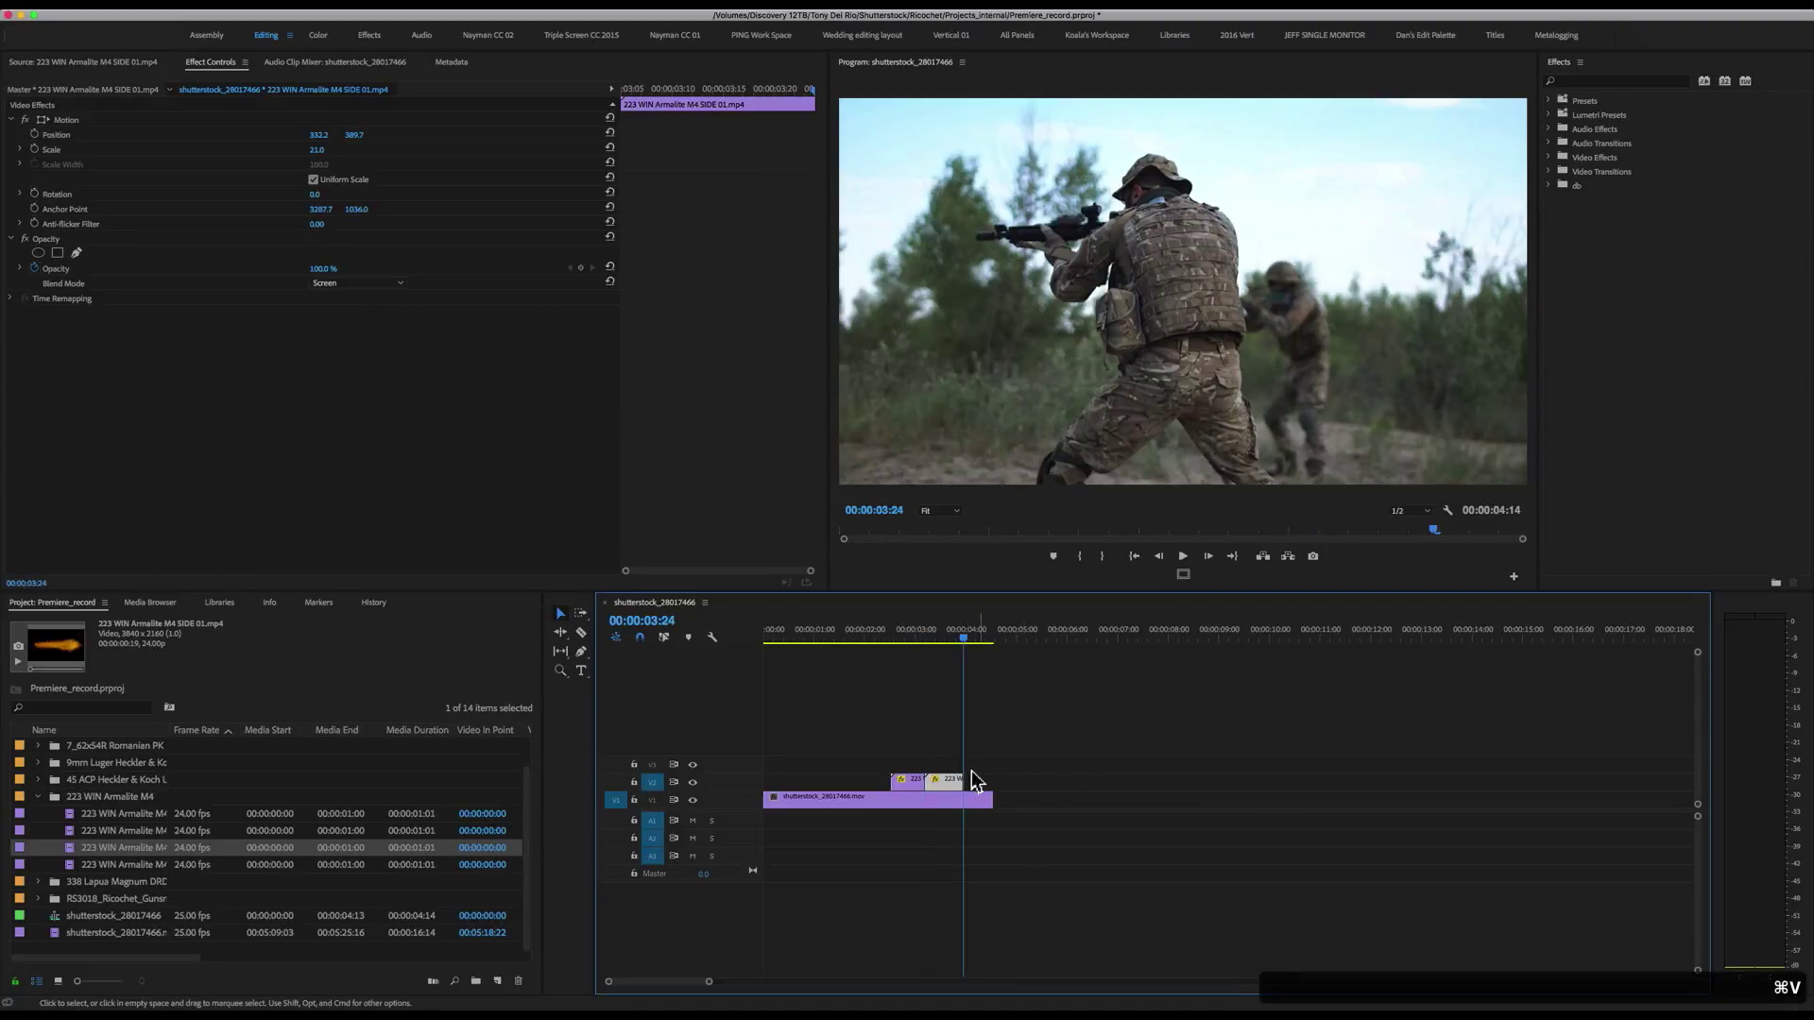
- Play back the sequence from about 00:00:02:13 to check the timing of both muzzle flashes
drag(963, 641, 893, 651)
key(space)
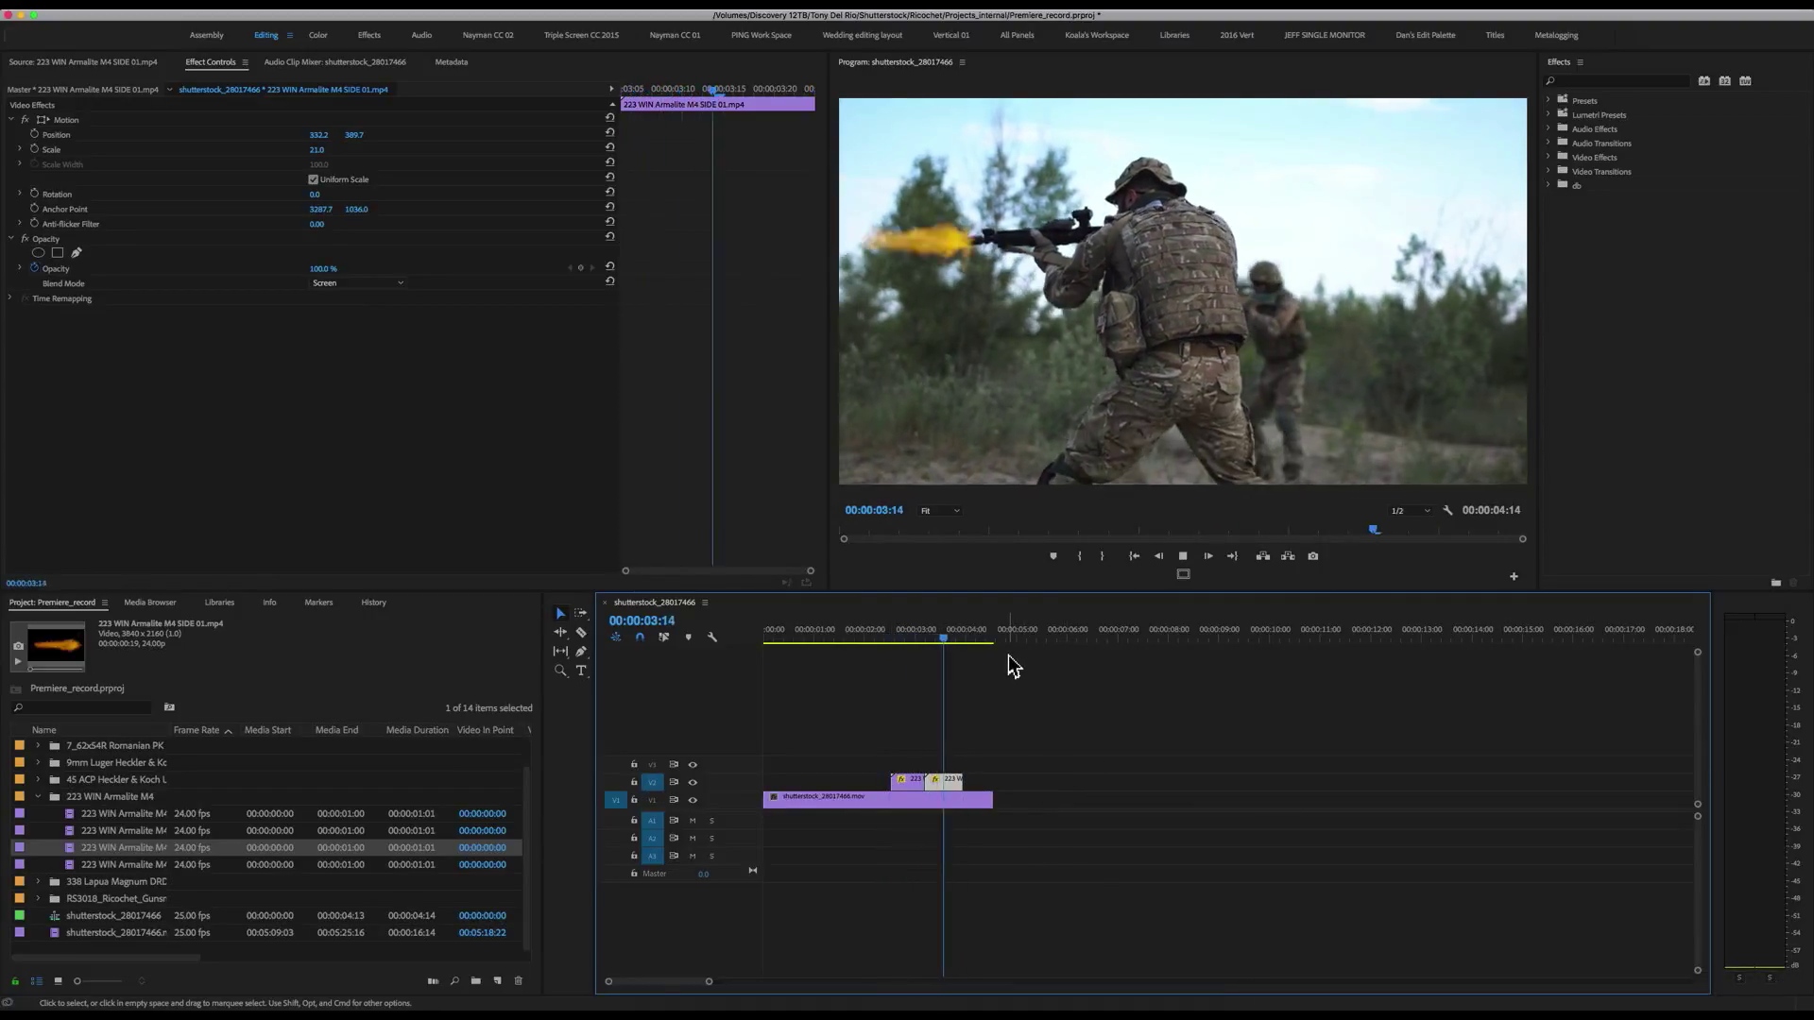
key(space)
drag(972, 640, 907, 640)
- Set the blend mode of both muzzle flash clips on V2 back to Normal
drag(975, 792, 873, 753)
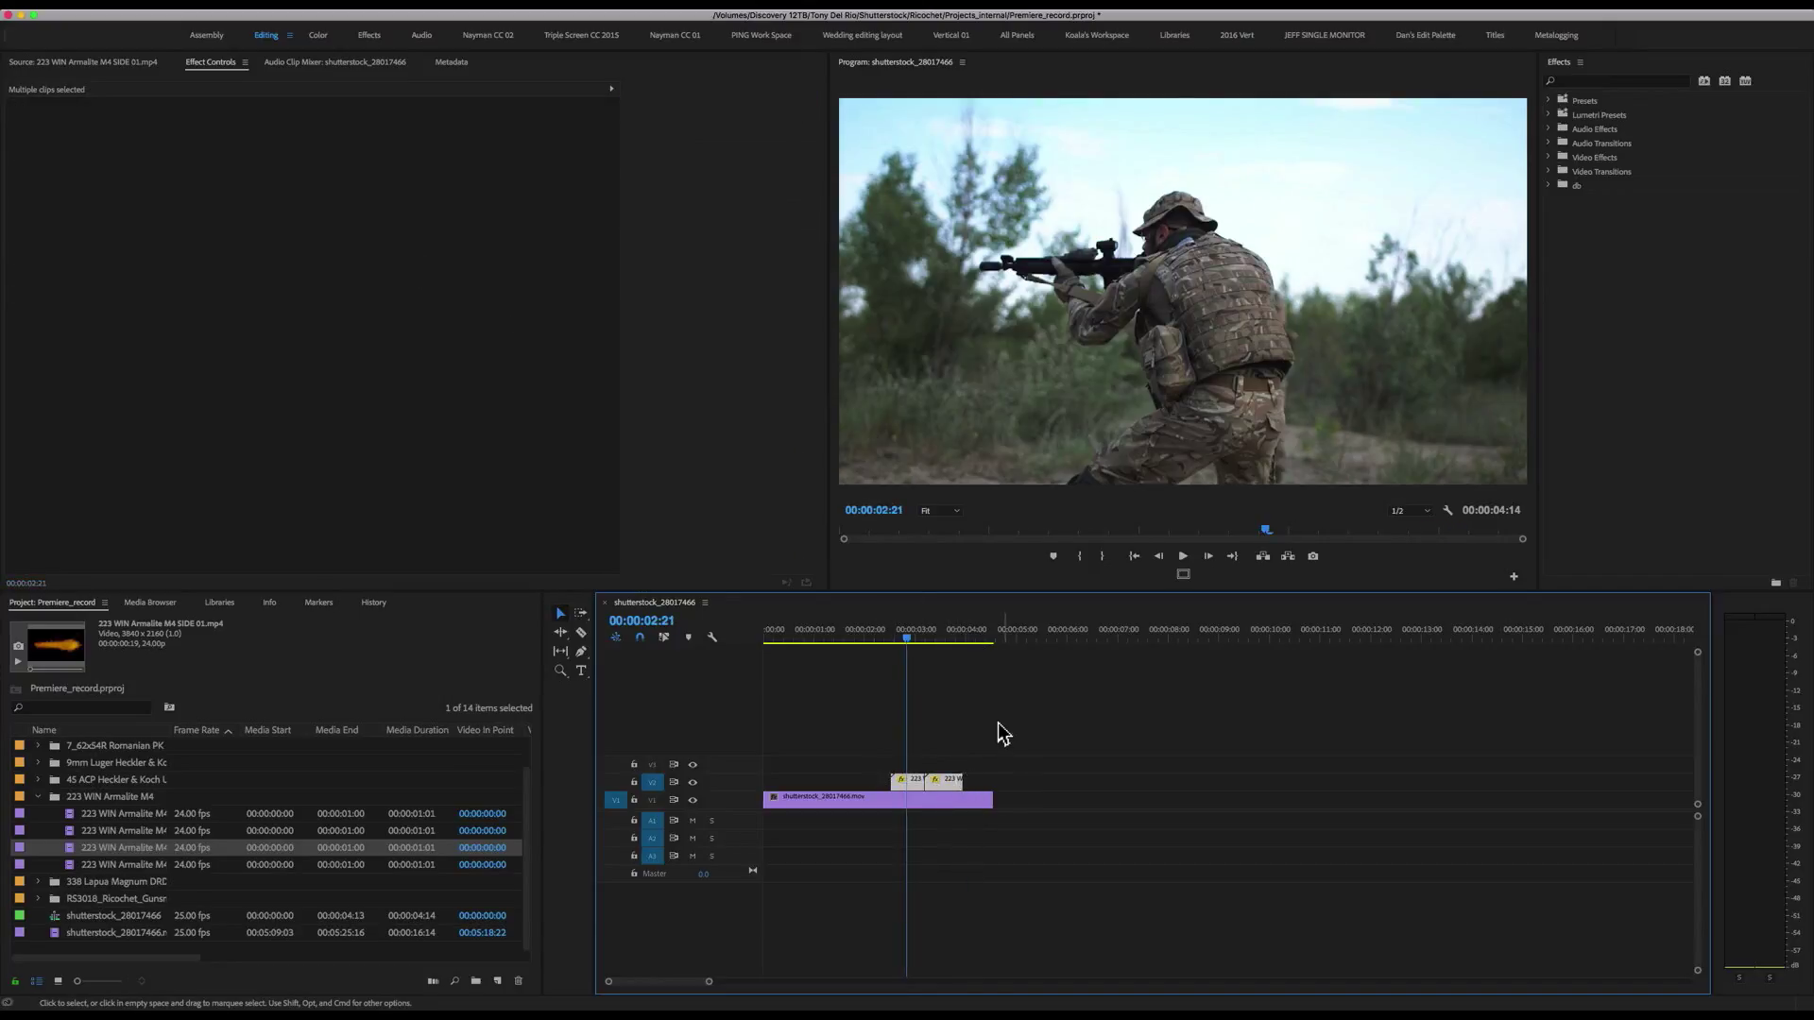
click(909, 781)
click(373, 285)
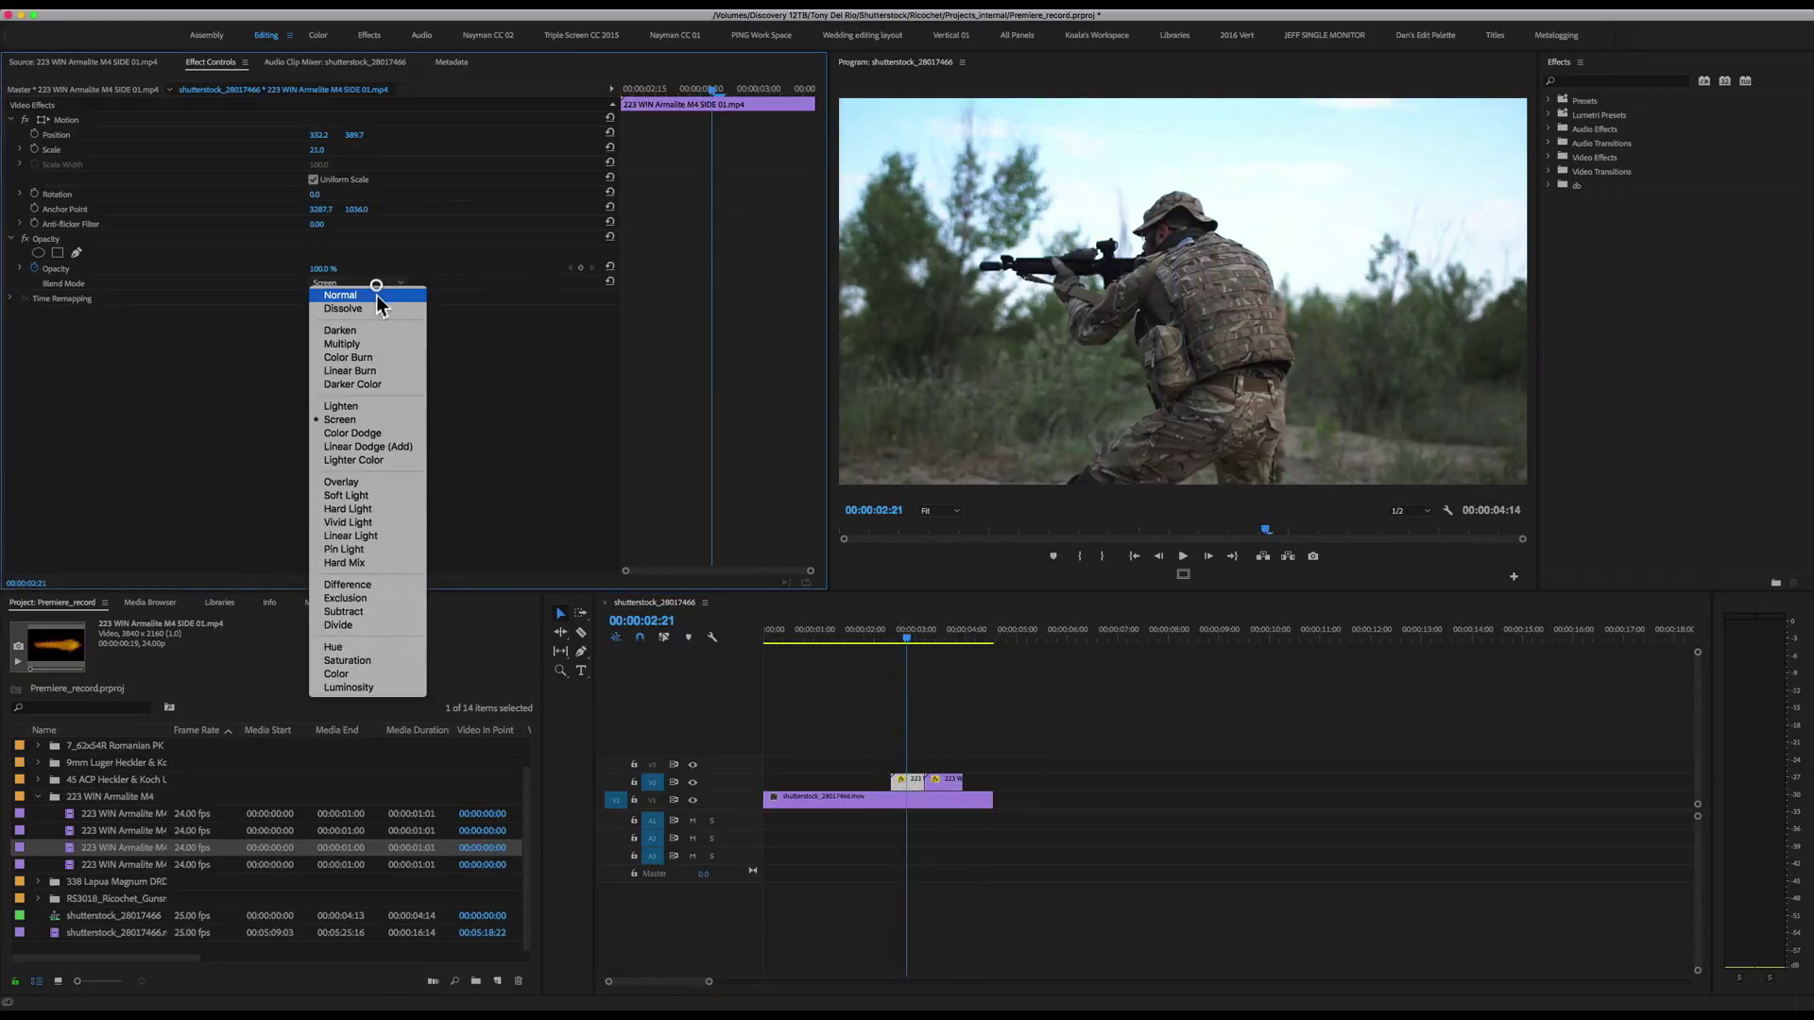
click(950, 779)
click(354, 282)
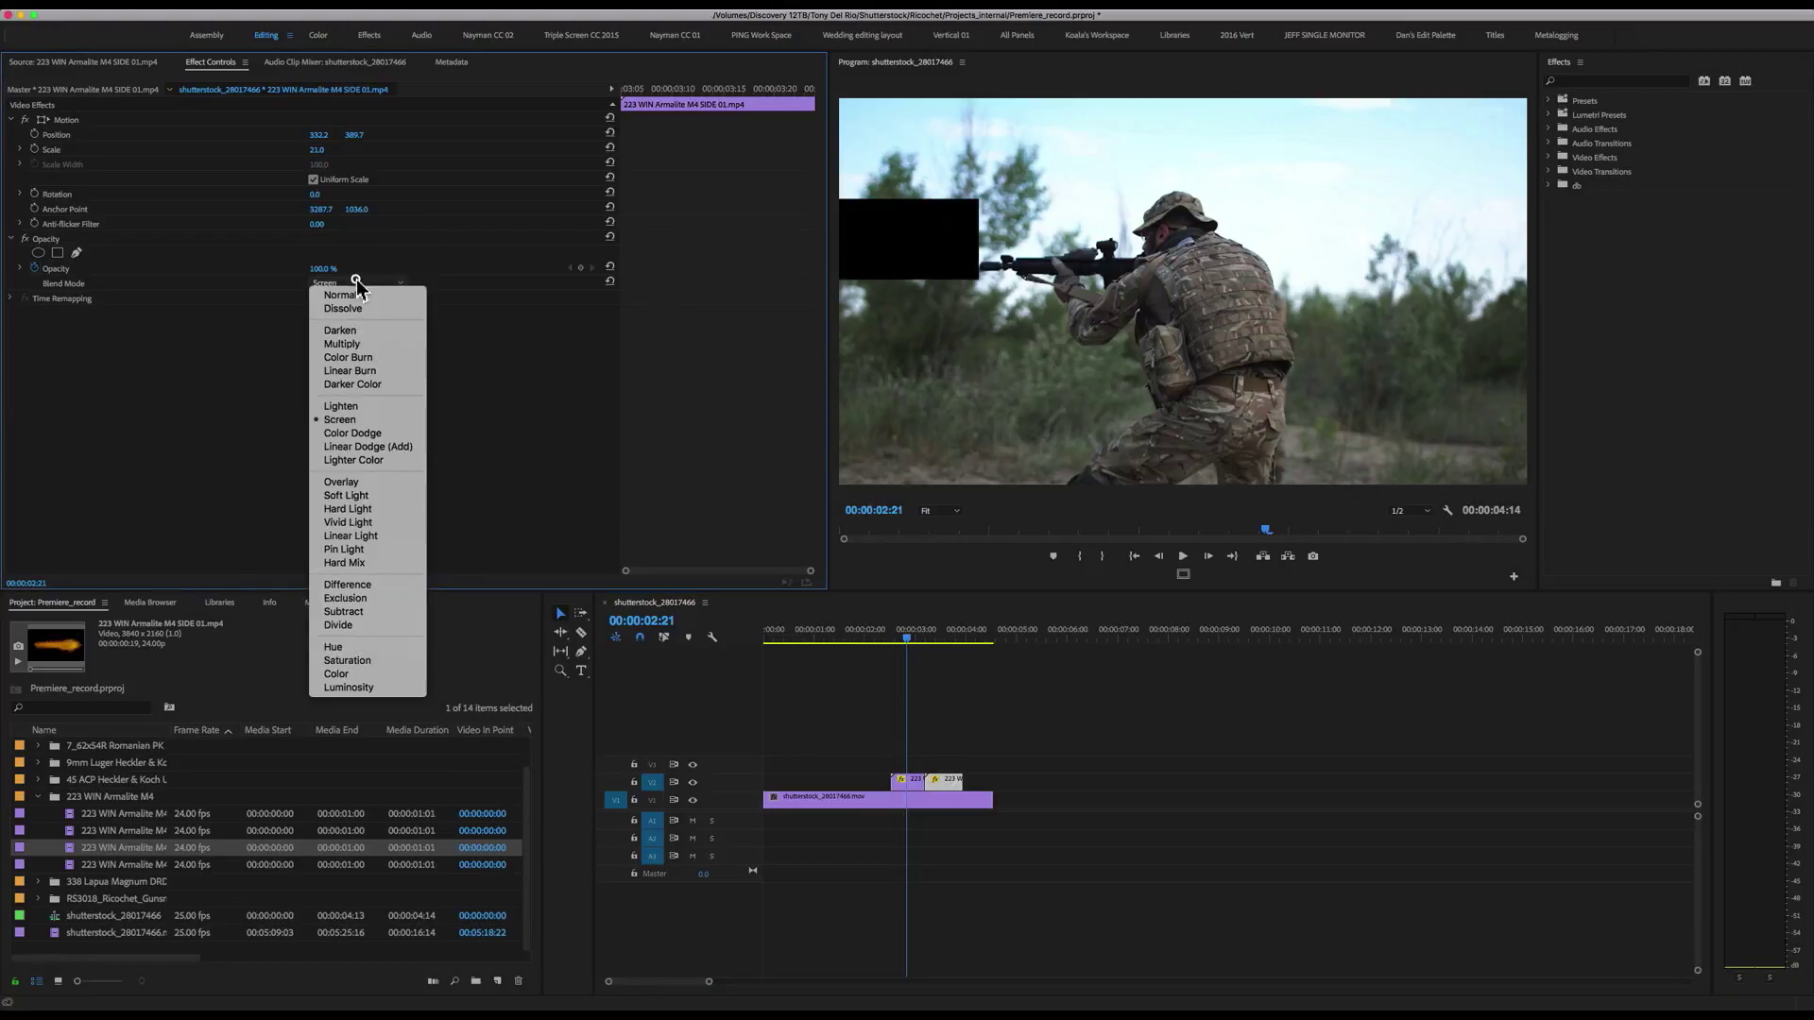
click(343, 295)
- Nest the two muzzle flash clips into a sequence named "Muzzle Flash Nest"
drag(867, 763, 941, 784)
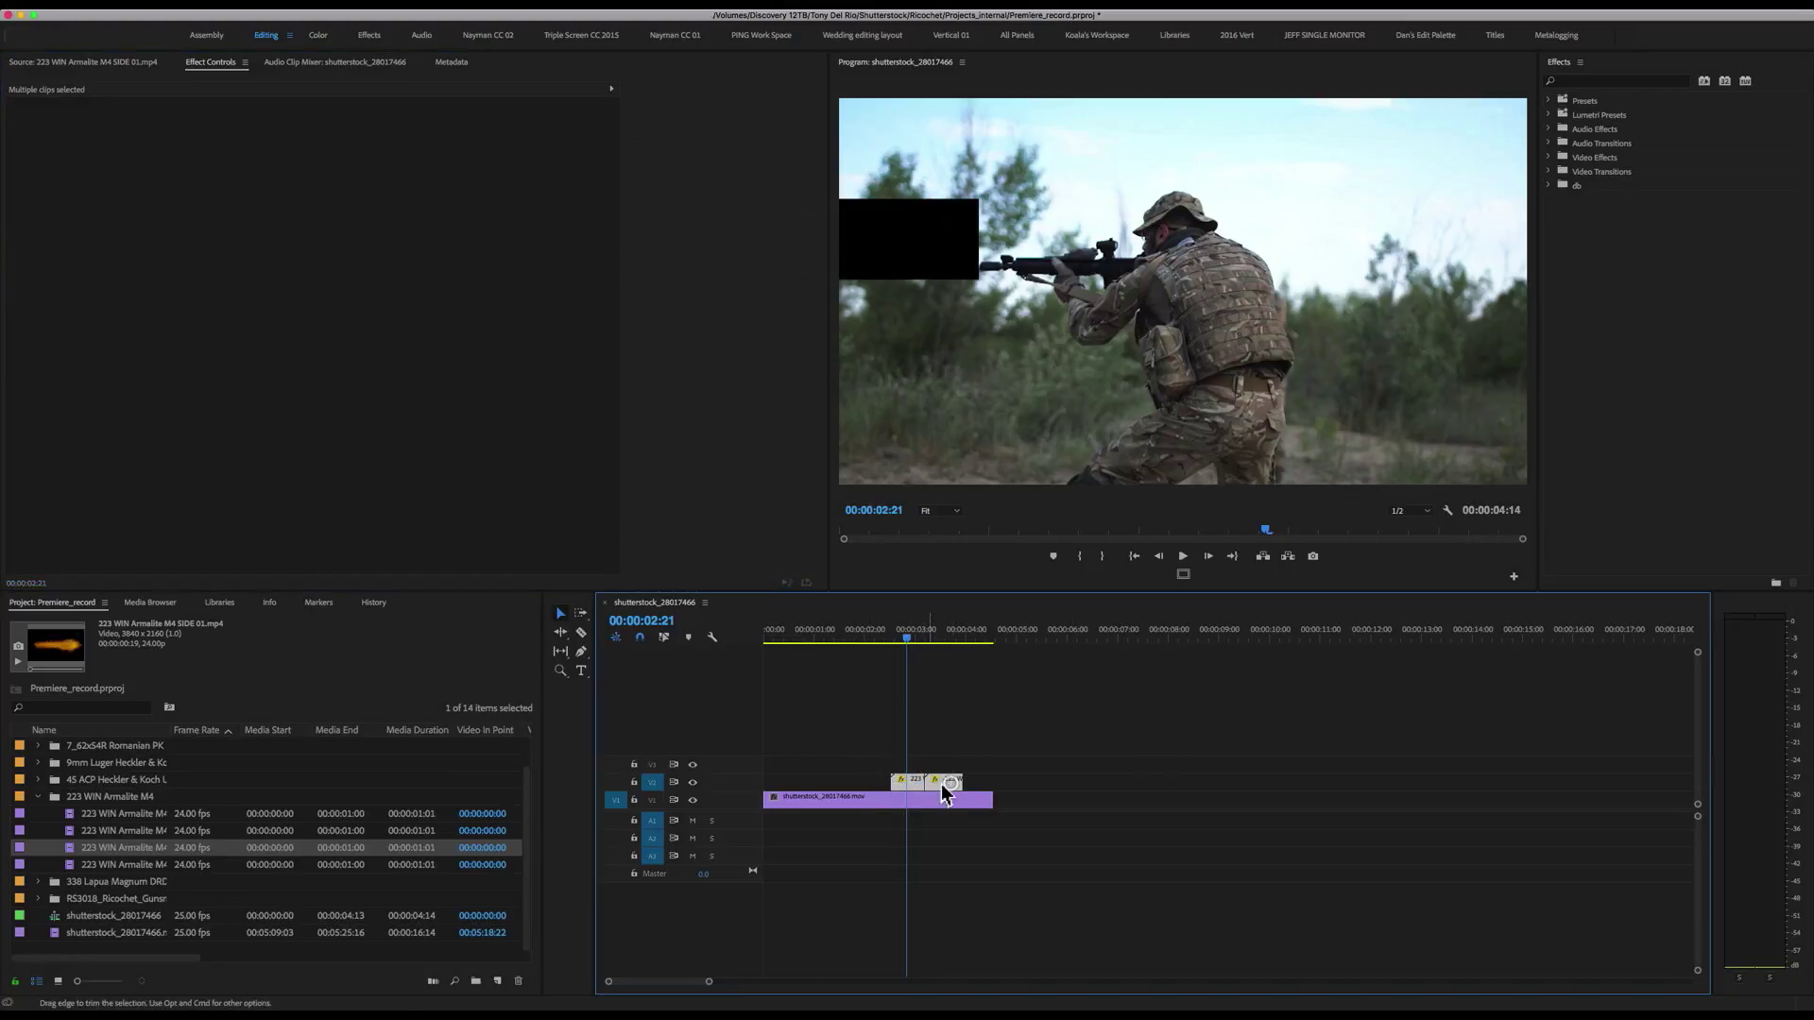
key(Up)
right_click(939, 783)
click(971, 713)
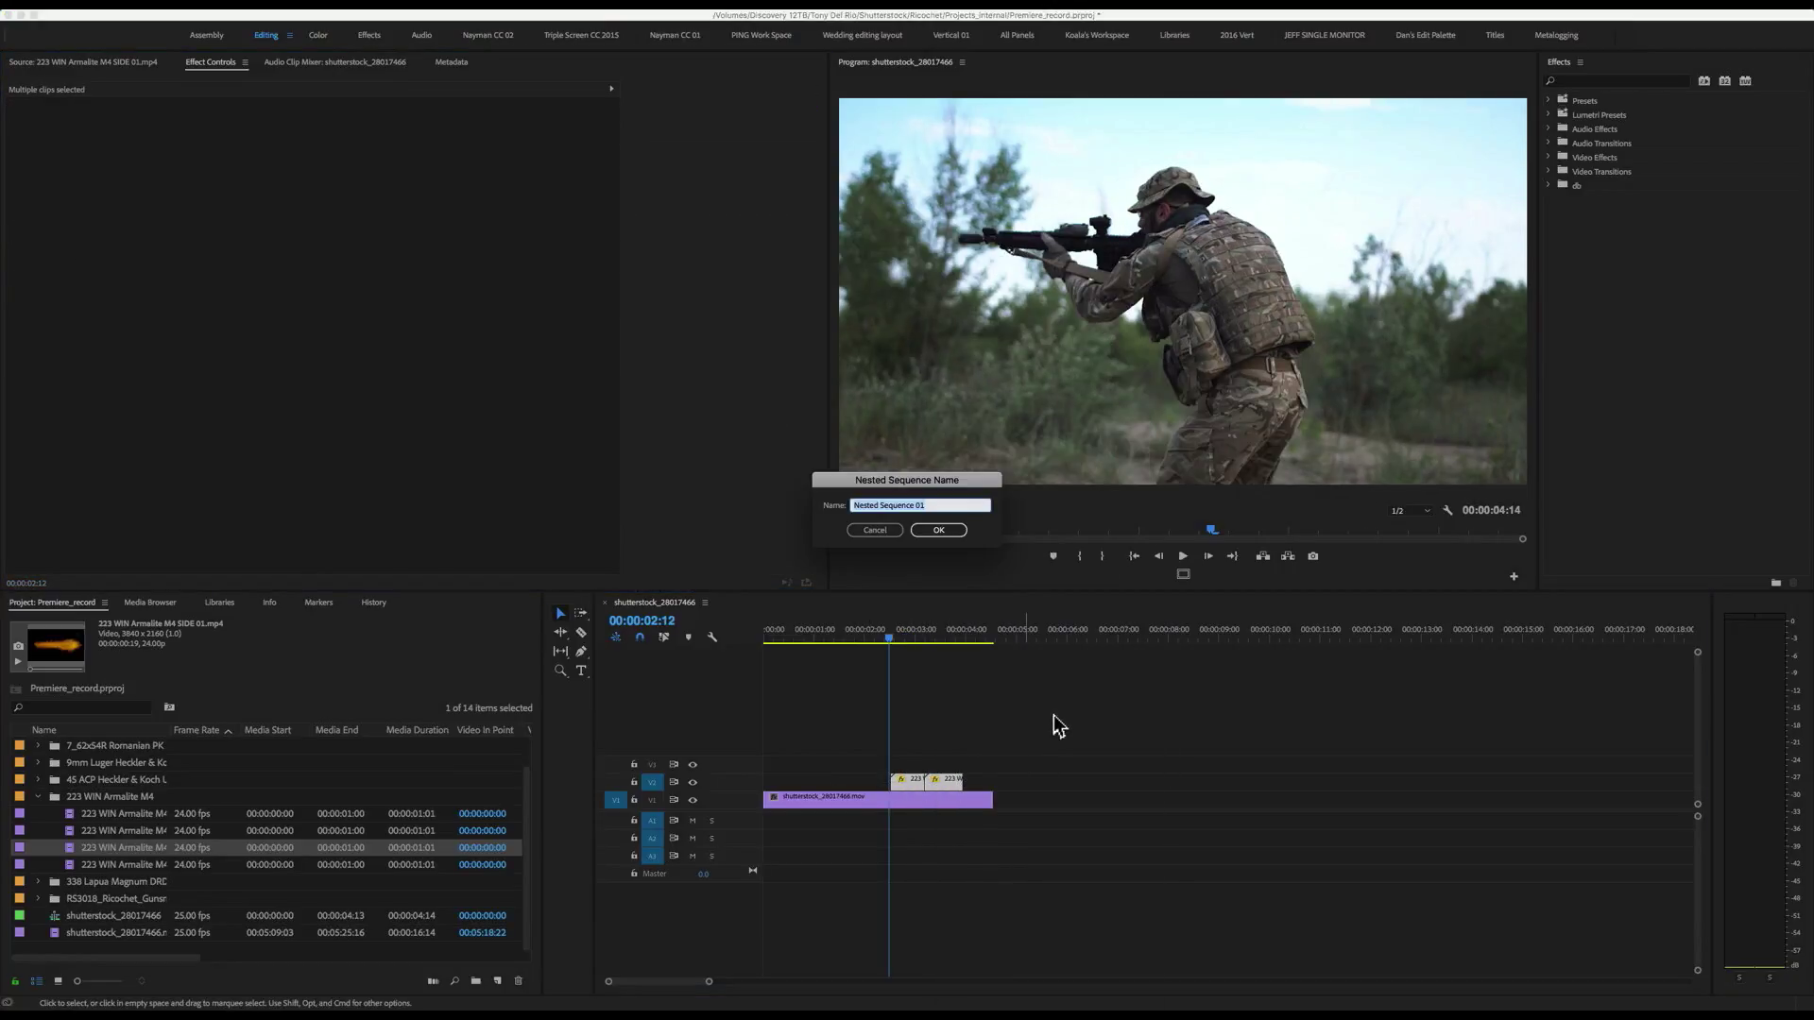
key(BackSpace)
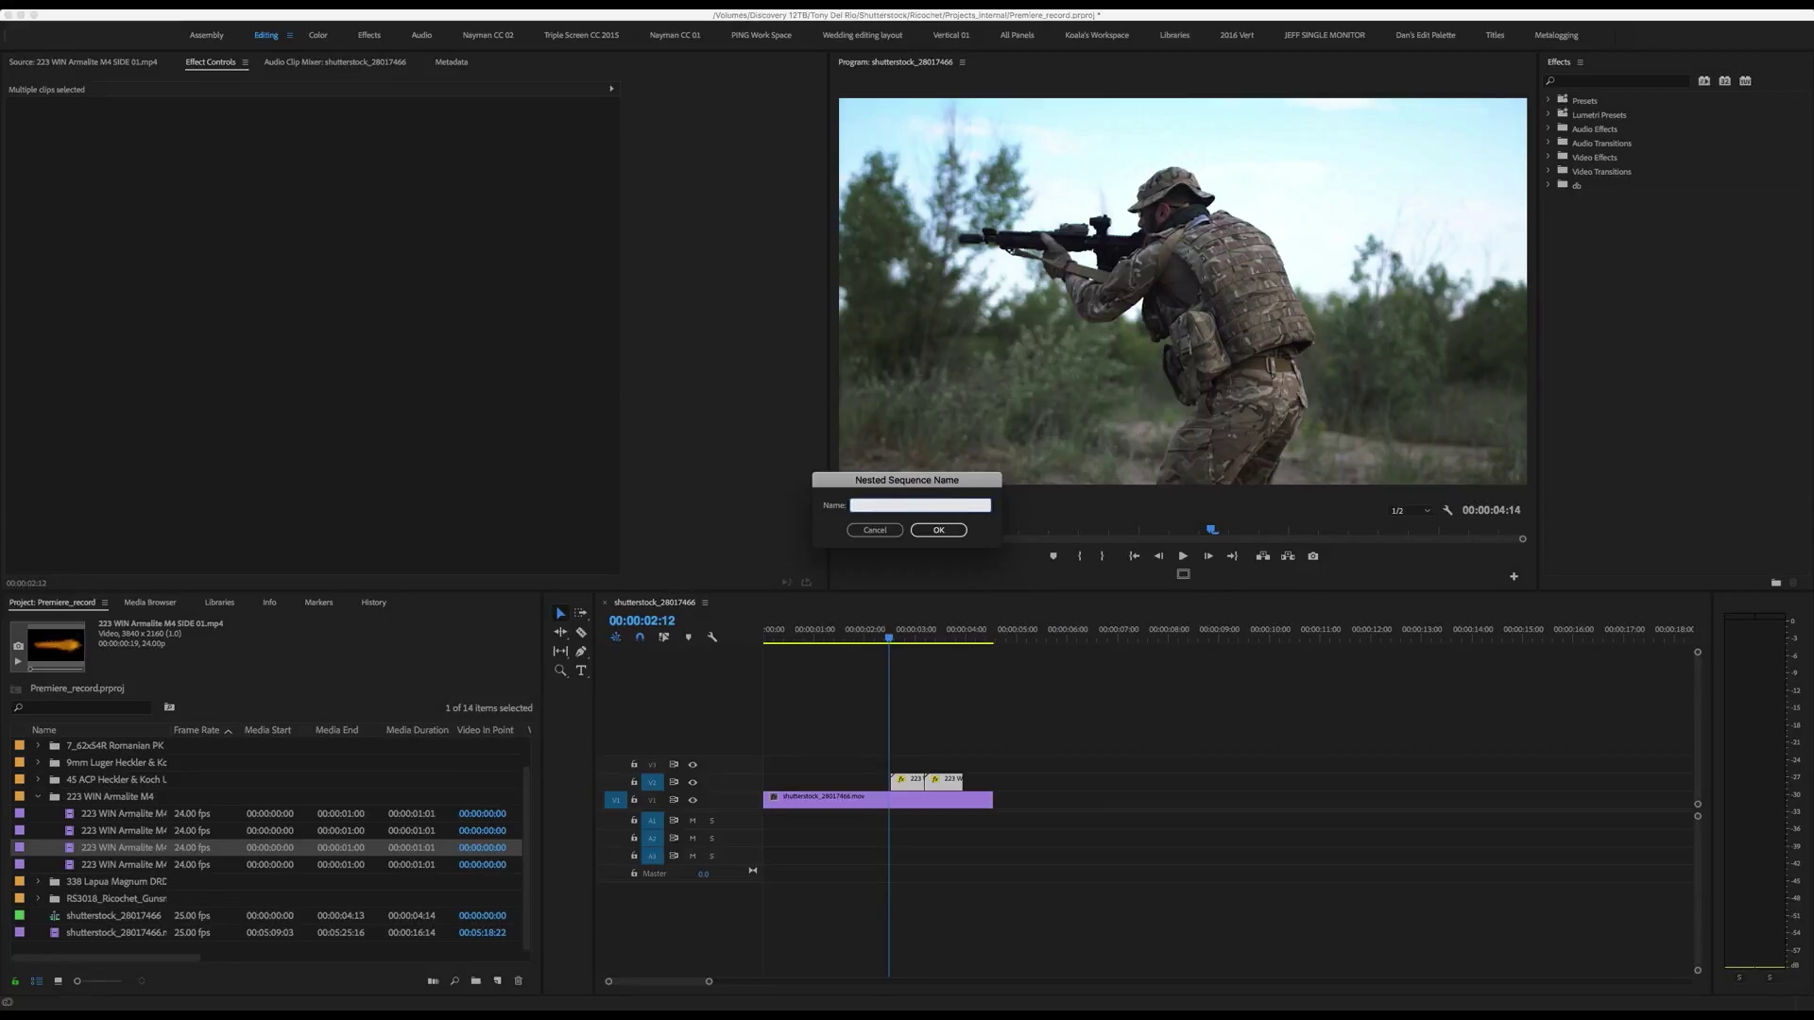
text(N)
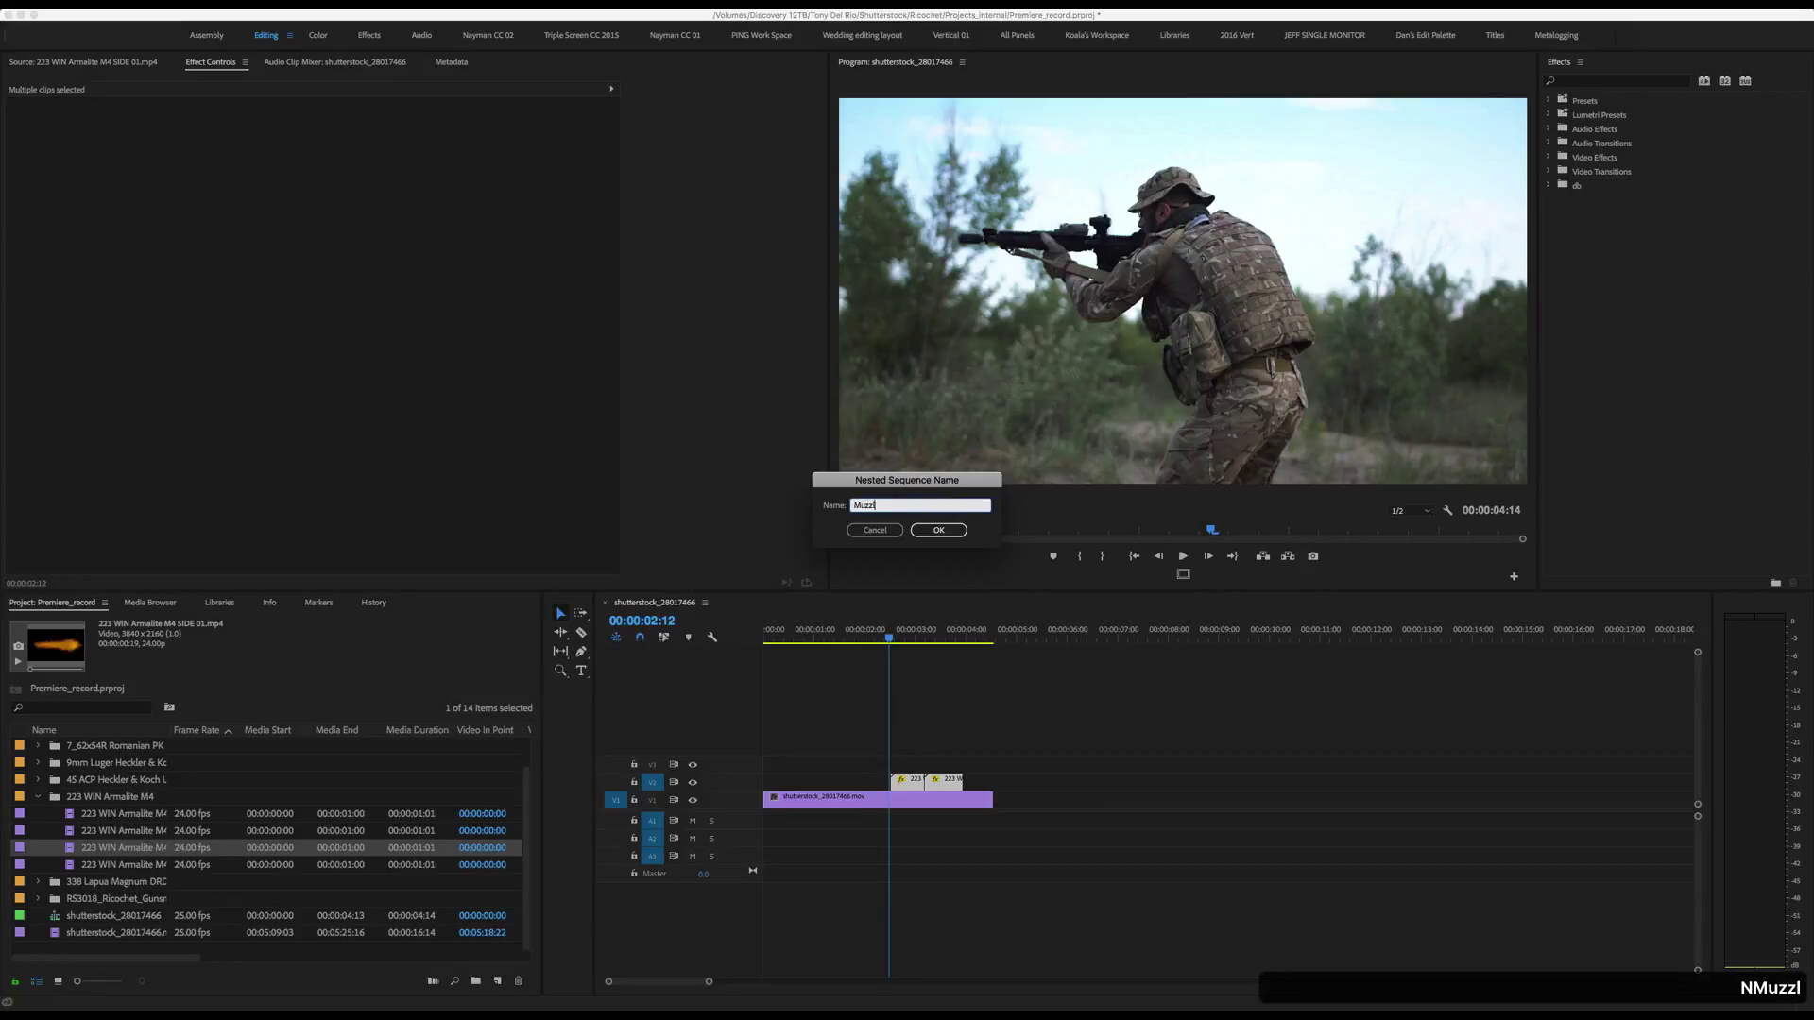
text(Muzzle Flash Nest)
key(Return)
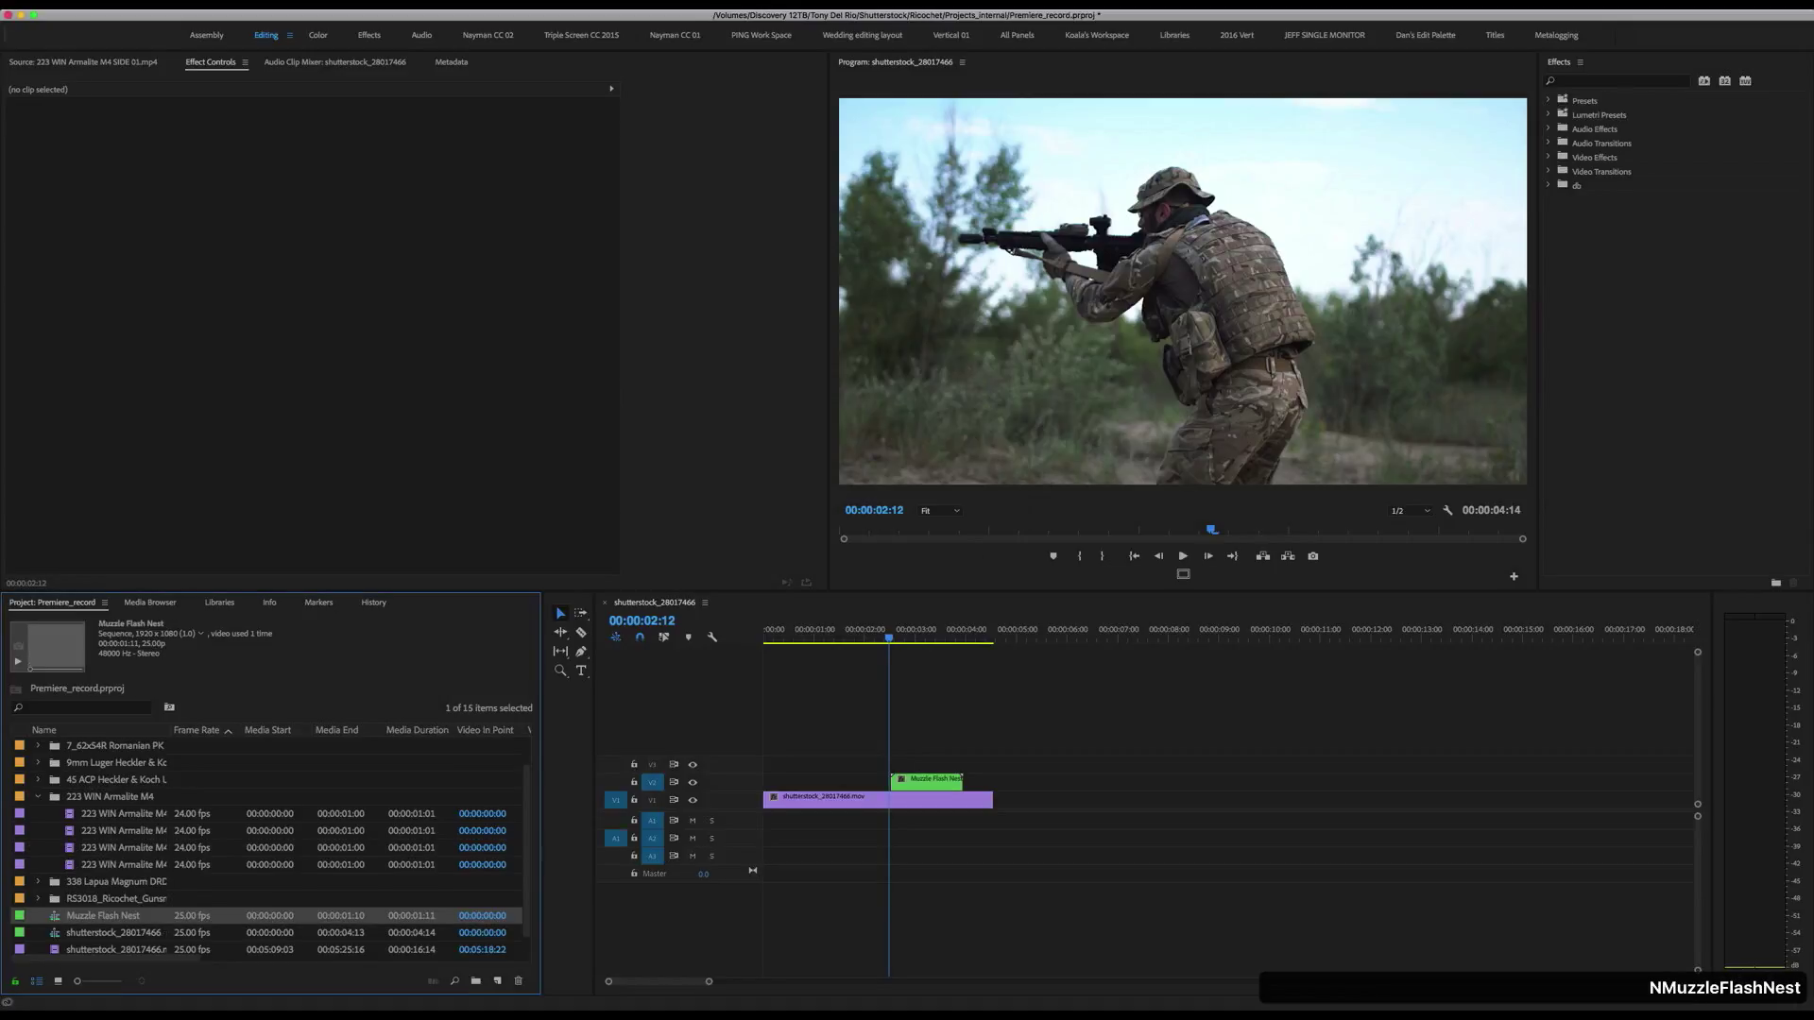
- Open the Muzzle Flash Nest sequence and inspect the flashes on its timeline at about 00:00:00:20
drag(888, 640, 936, 655)
click(931, 780)
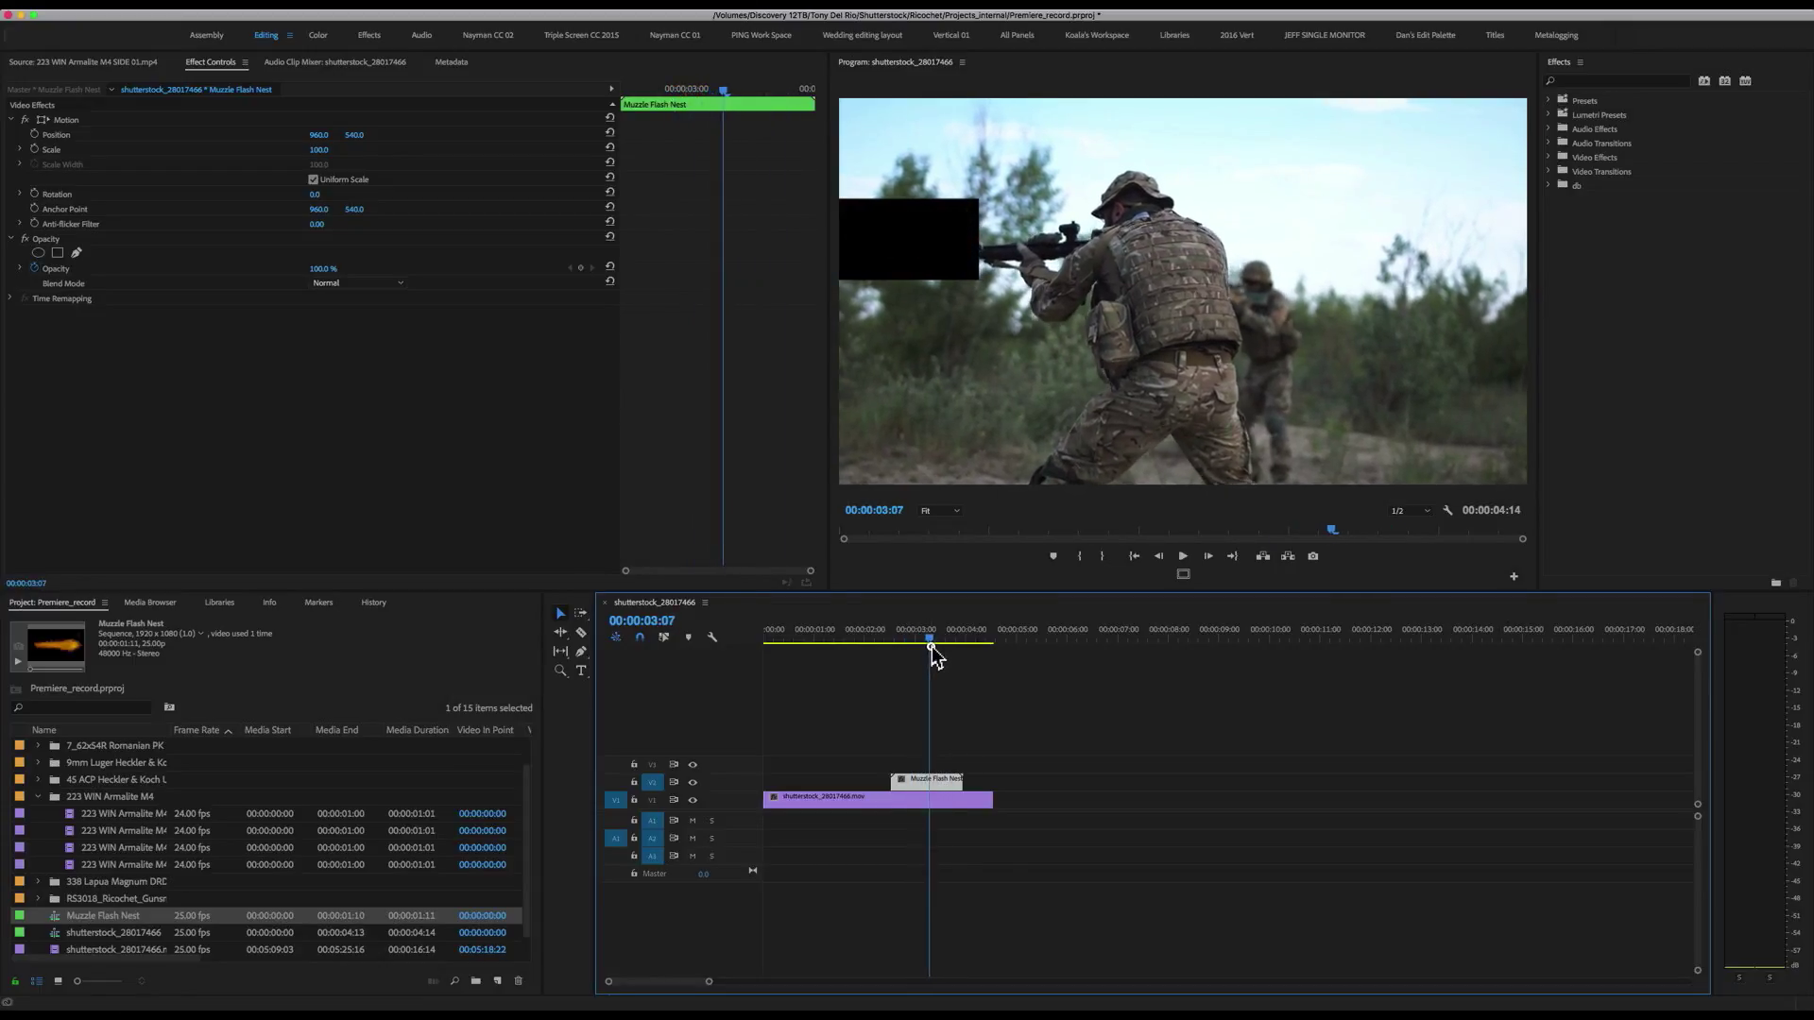
double_click(935, 783)
mouse_move(808, 639)
mouse_down()
mouse_move(786, 645)
mouse_move(805, 639)
mouse_up()
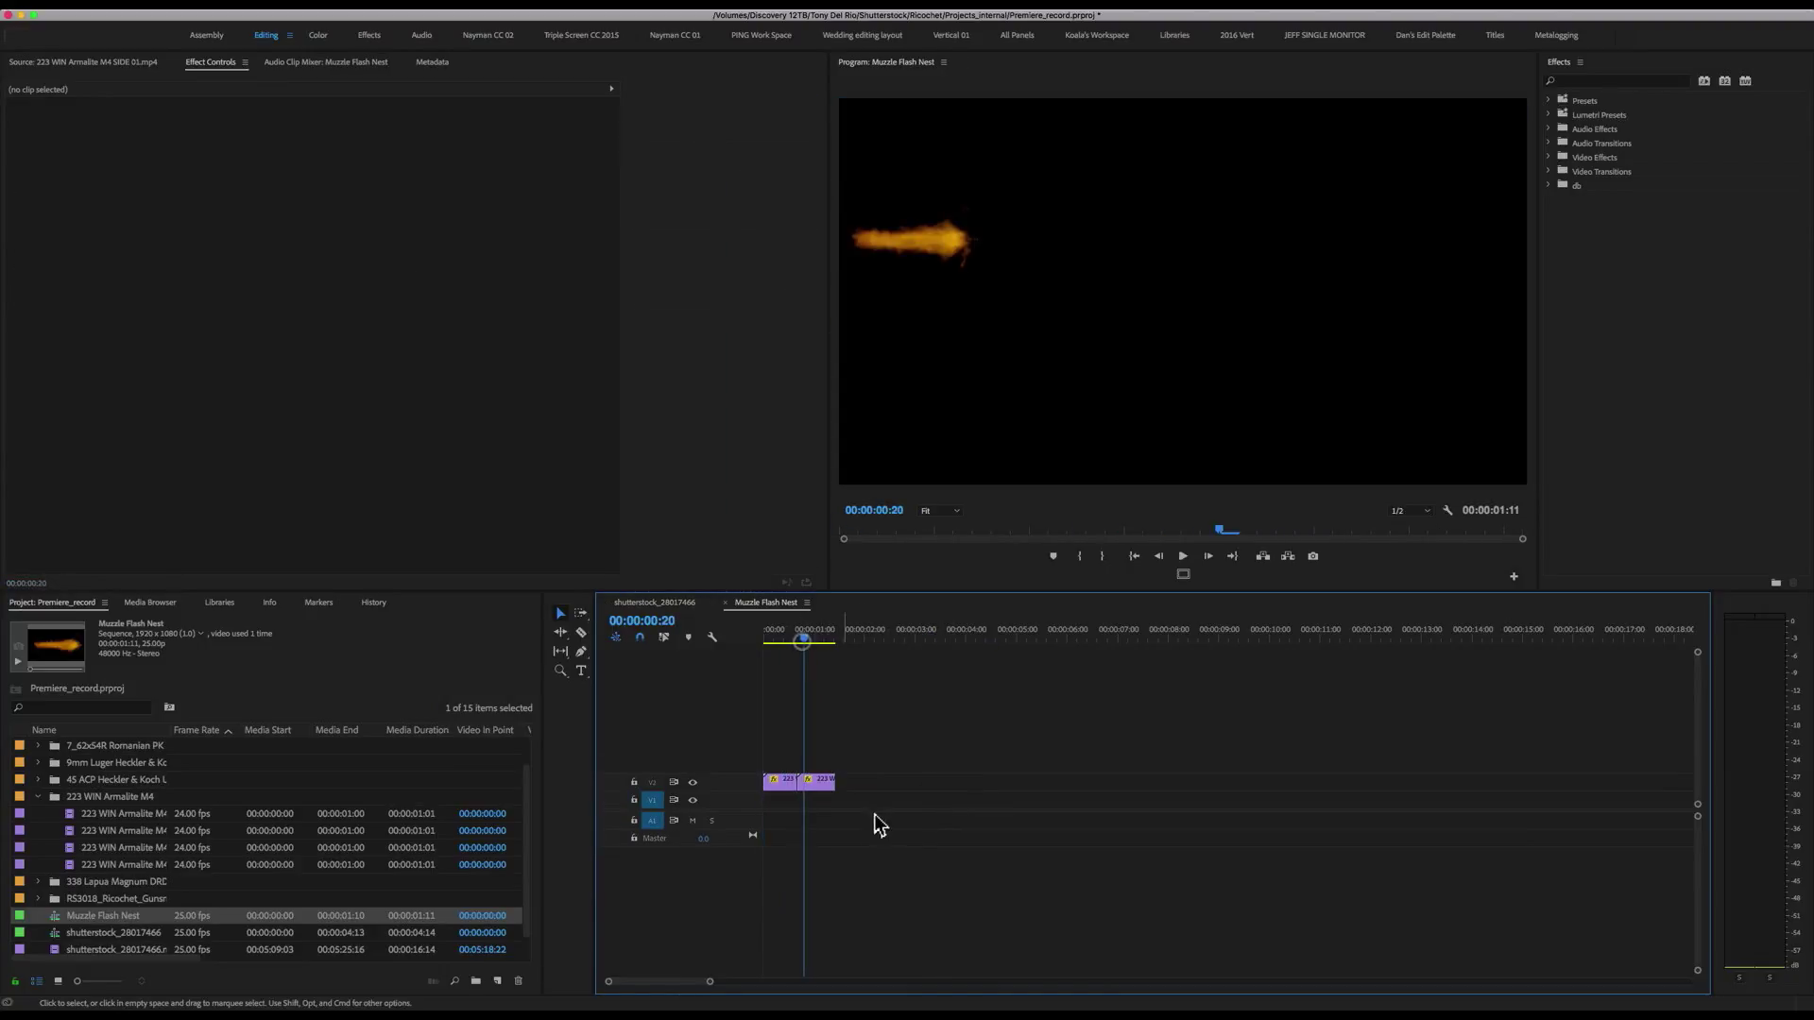
- Return to the shutterstock_28017466 sequence and move the Muzzle Flash Nest to the rifle's muzzle at 00:00:02:20
click(659, 605)
drag(932, 633, 909, 628)
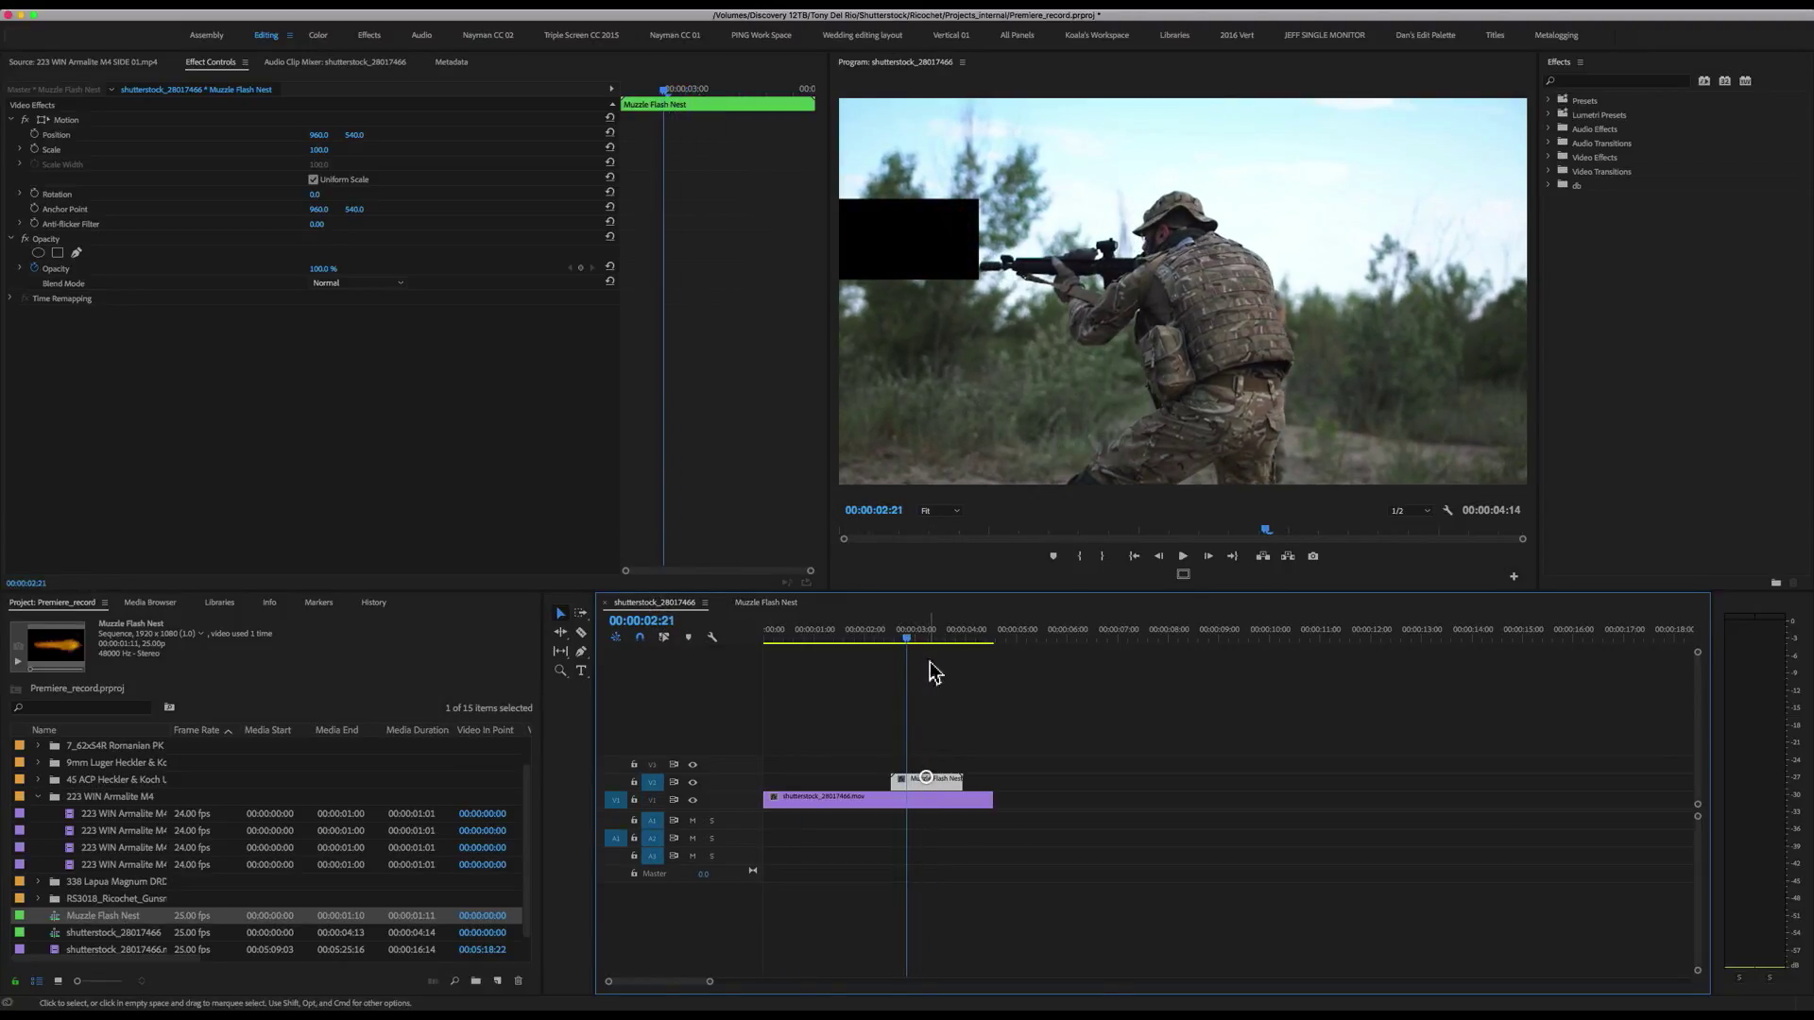
click(90, 120)
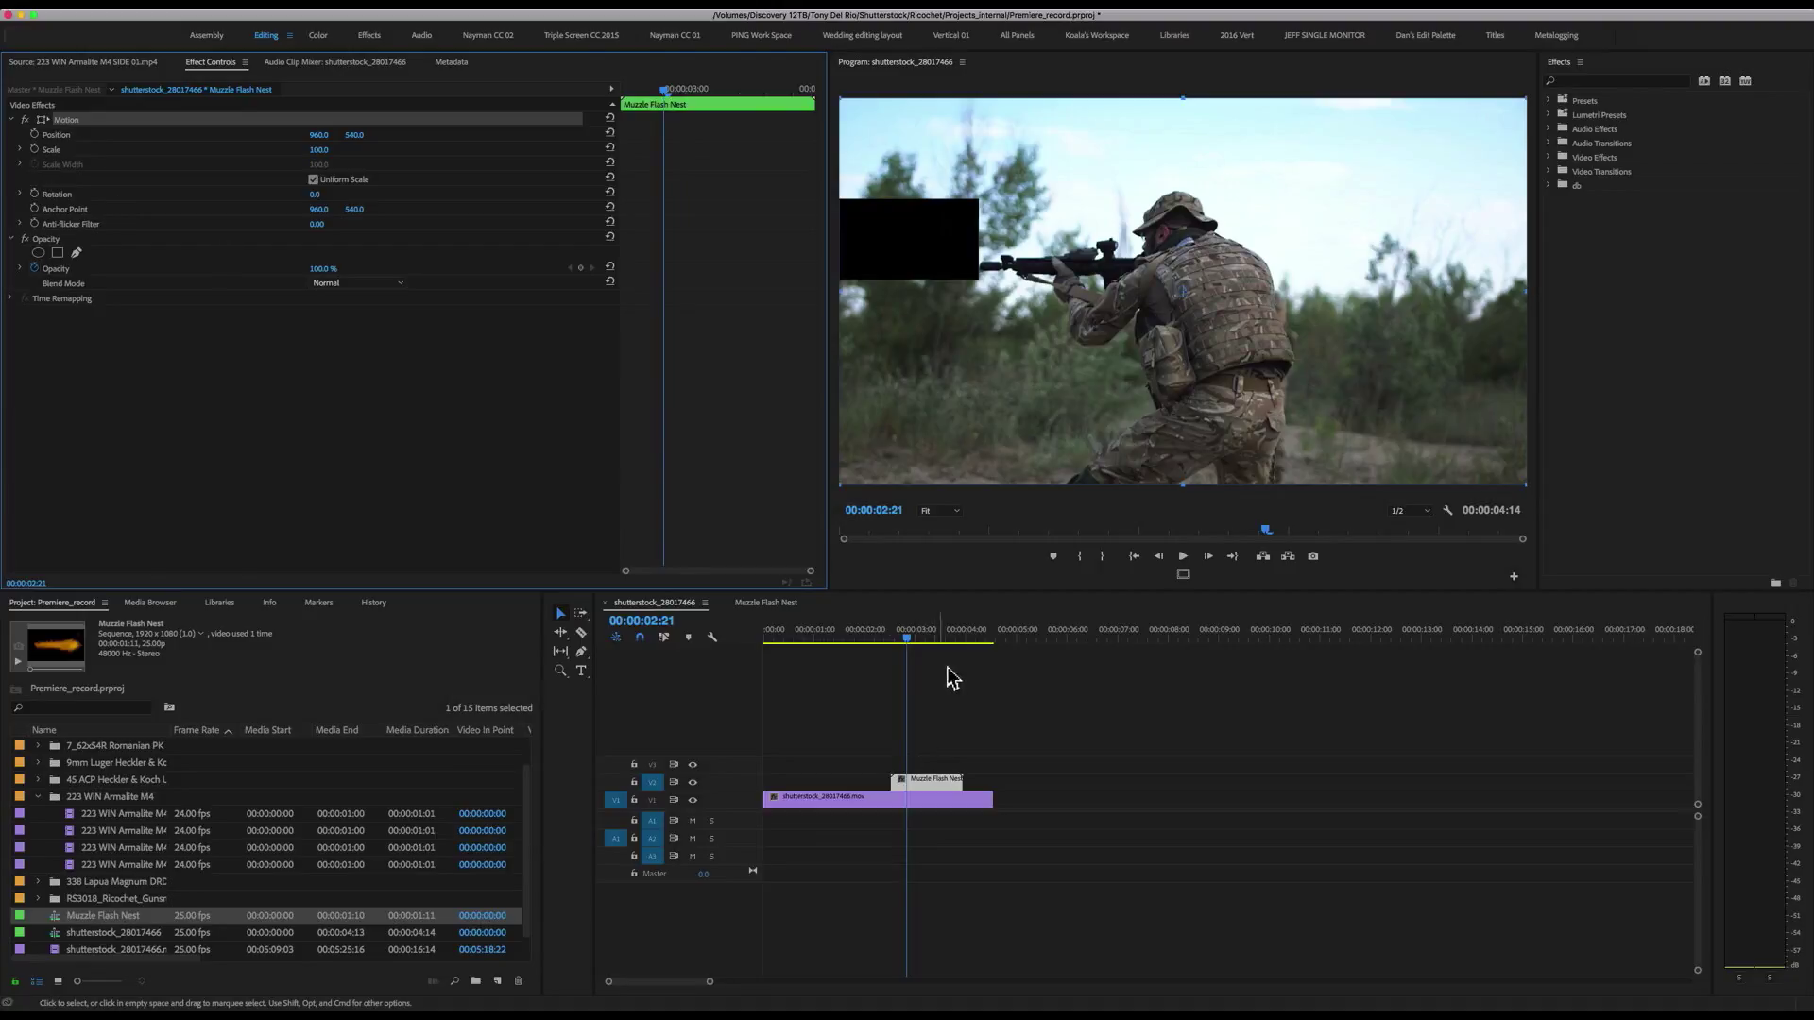
key(shift+3)
key(Left)
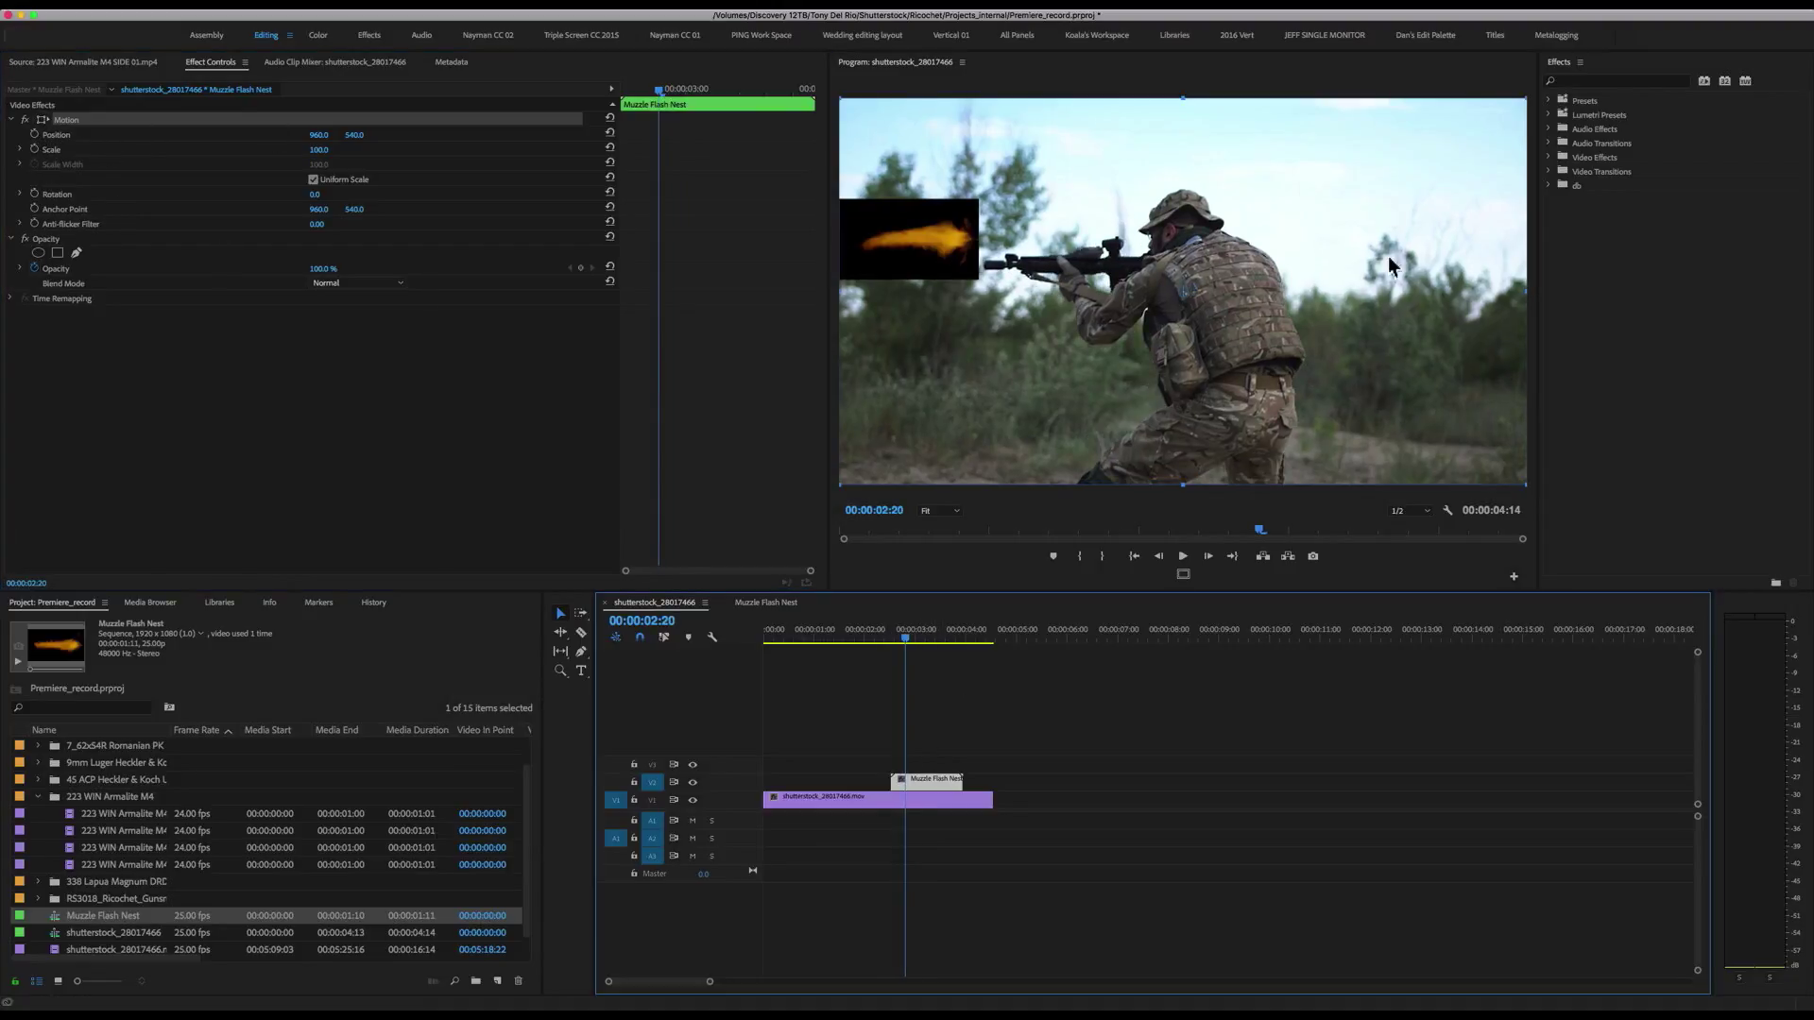
drag(1194, 300, 932, 291)
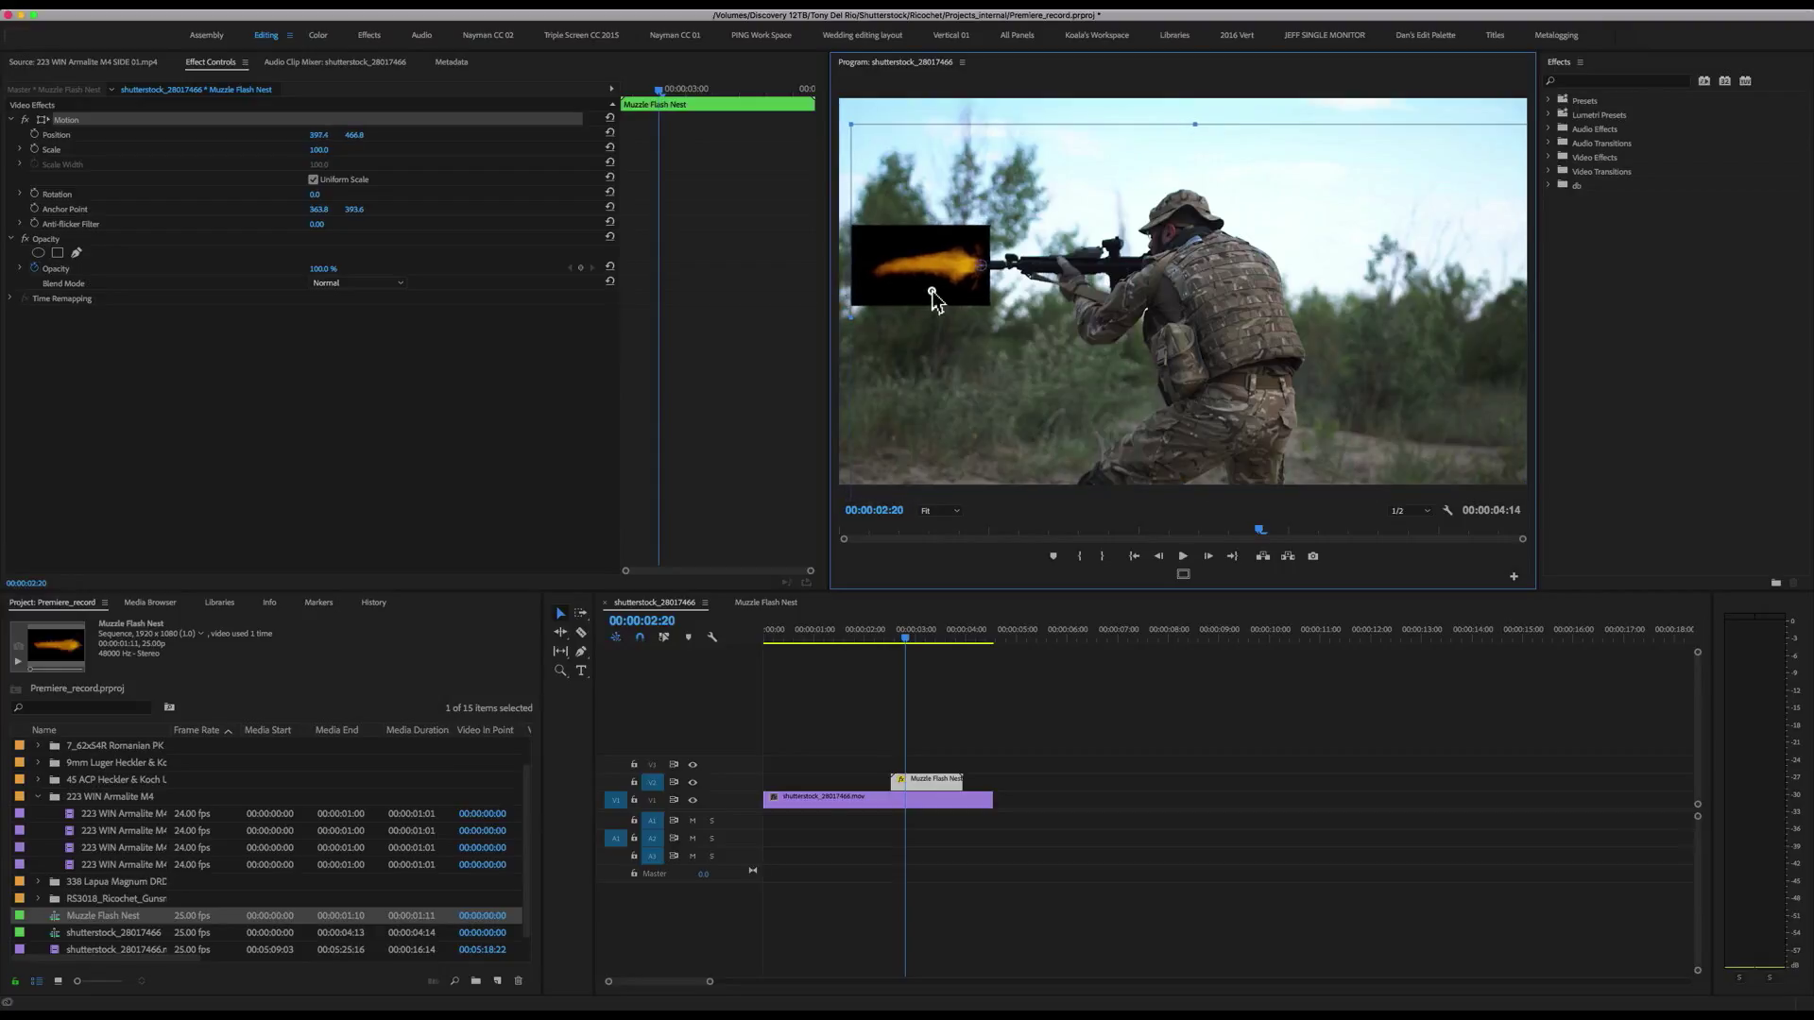
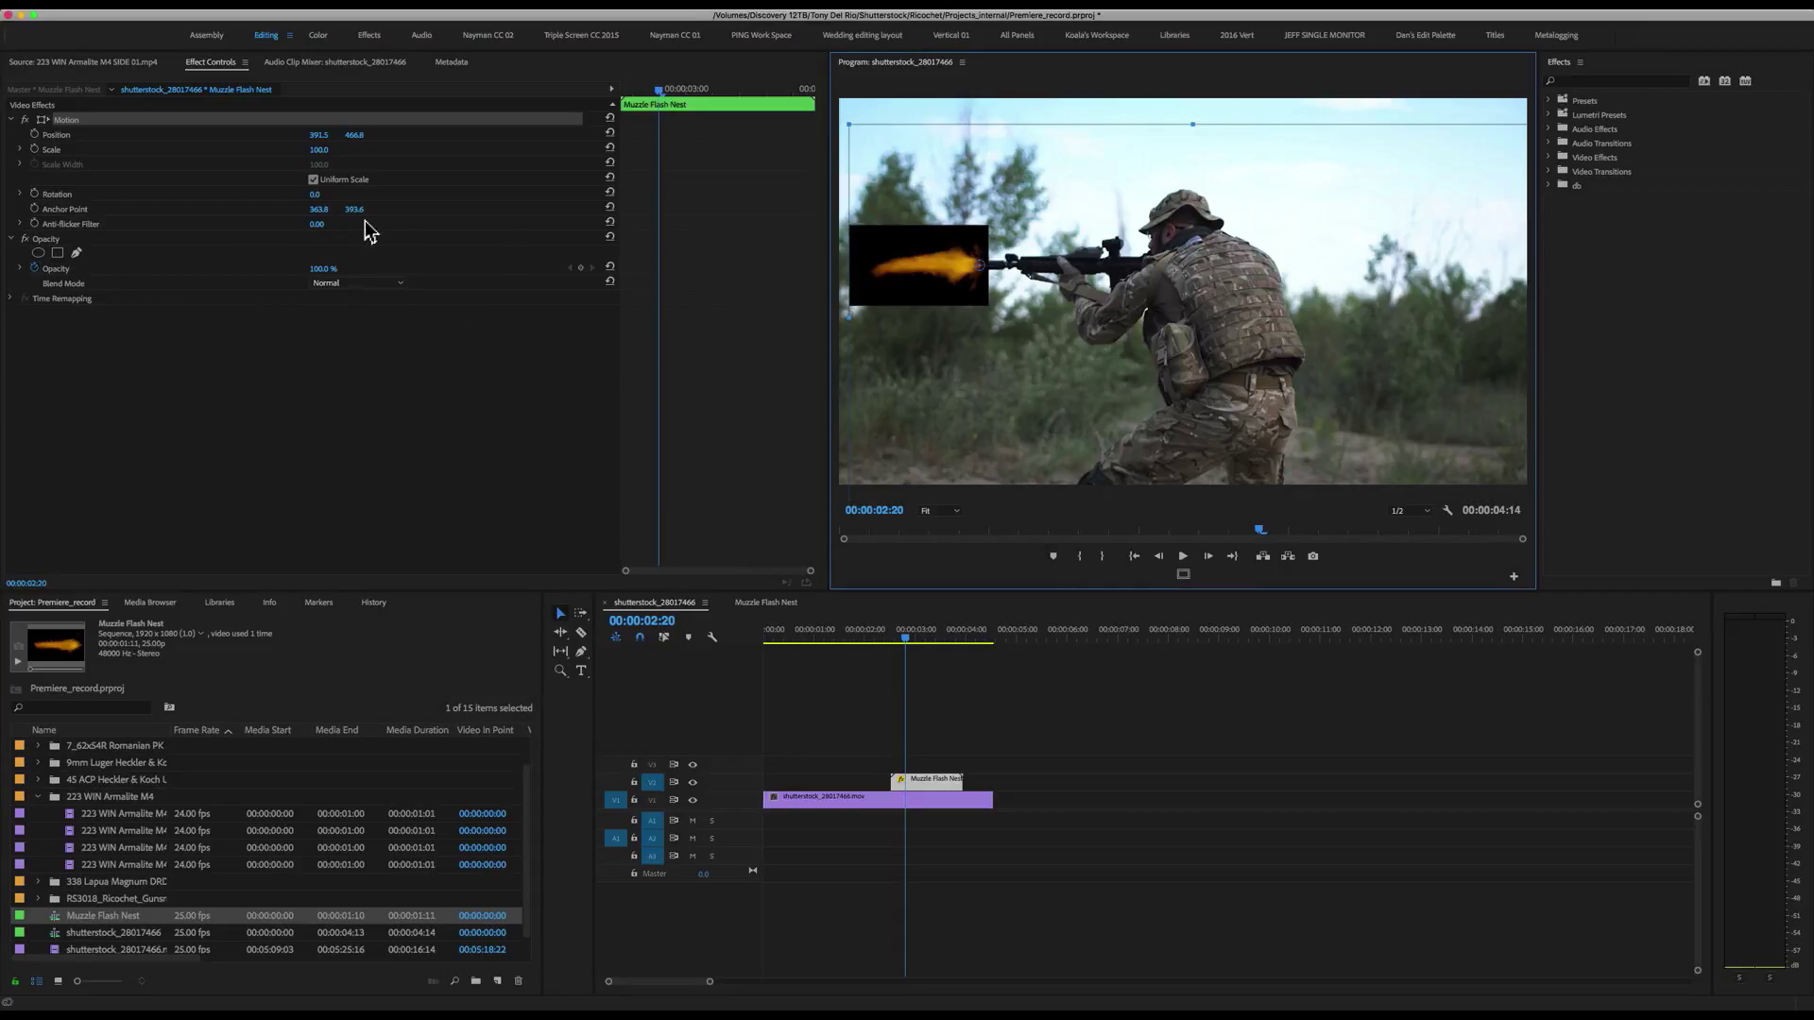
- Set the Muzzle Flash Nest's blend mode to Screen and fine-tune its position against the muzzle
click(401, 284)
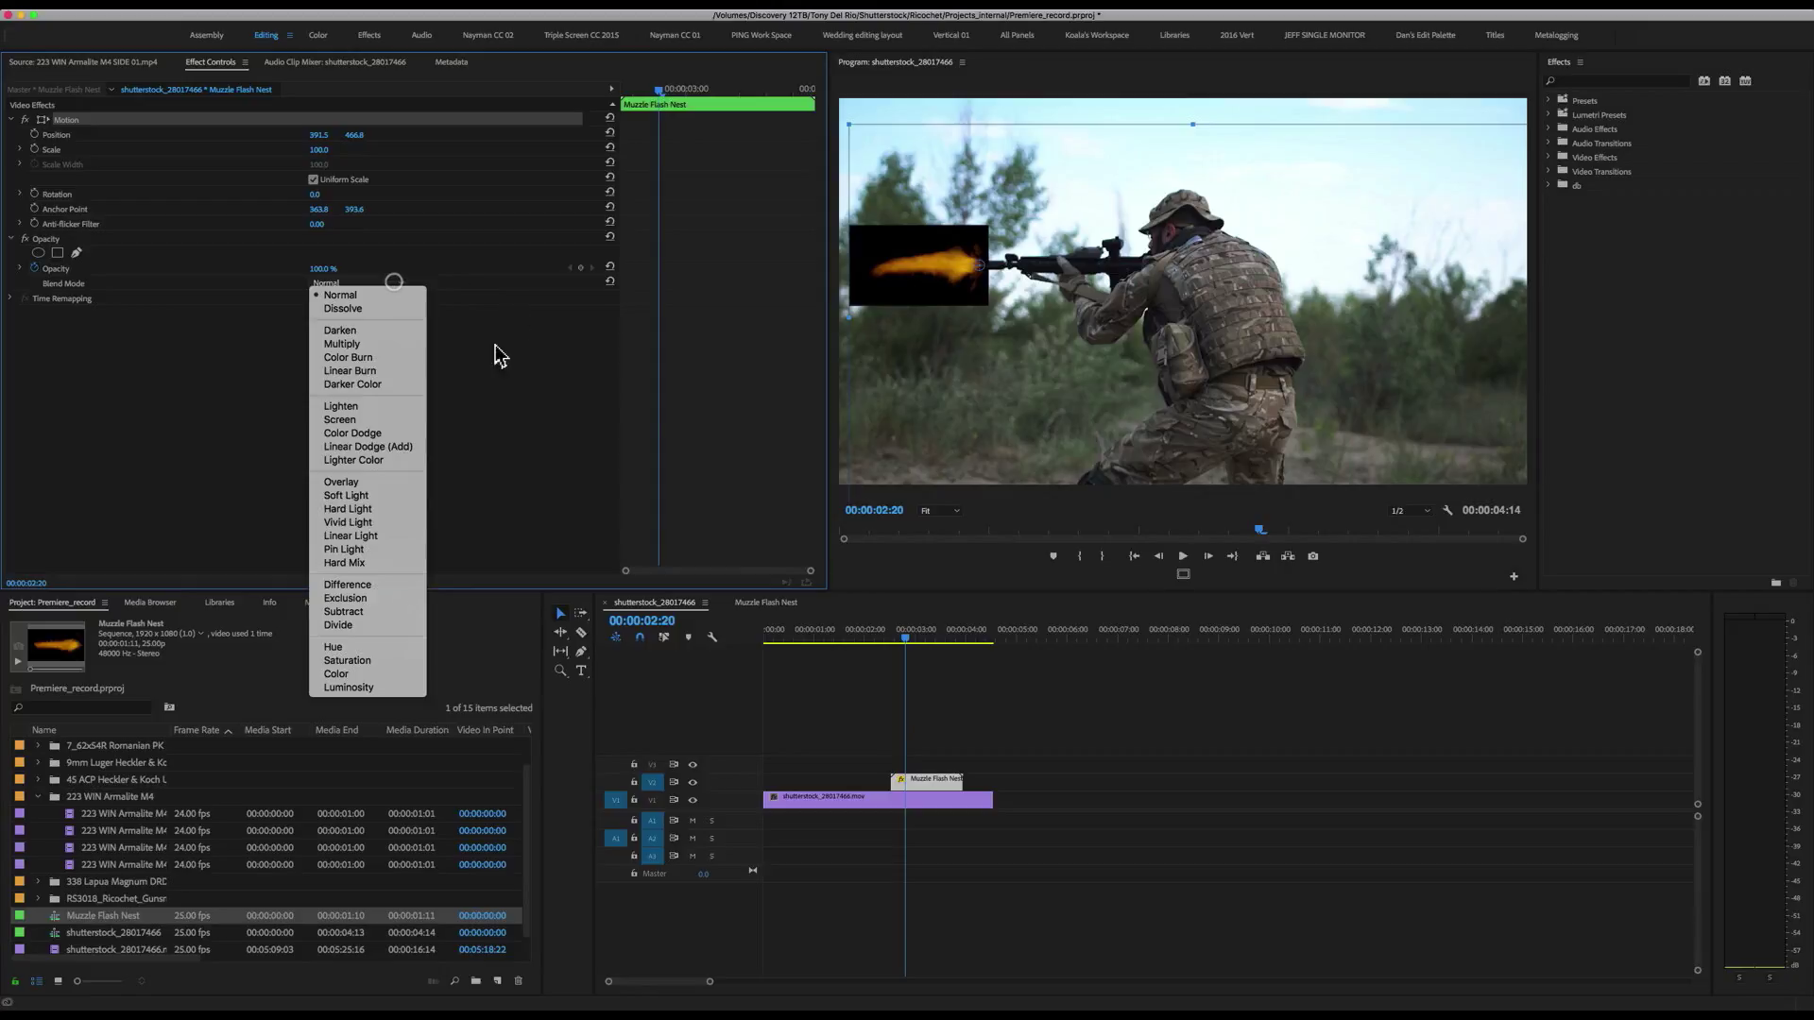
click(388, 421)
click(964, 276)
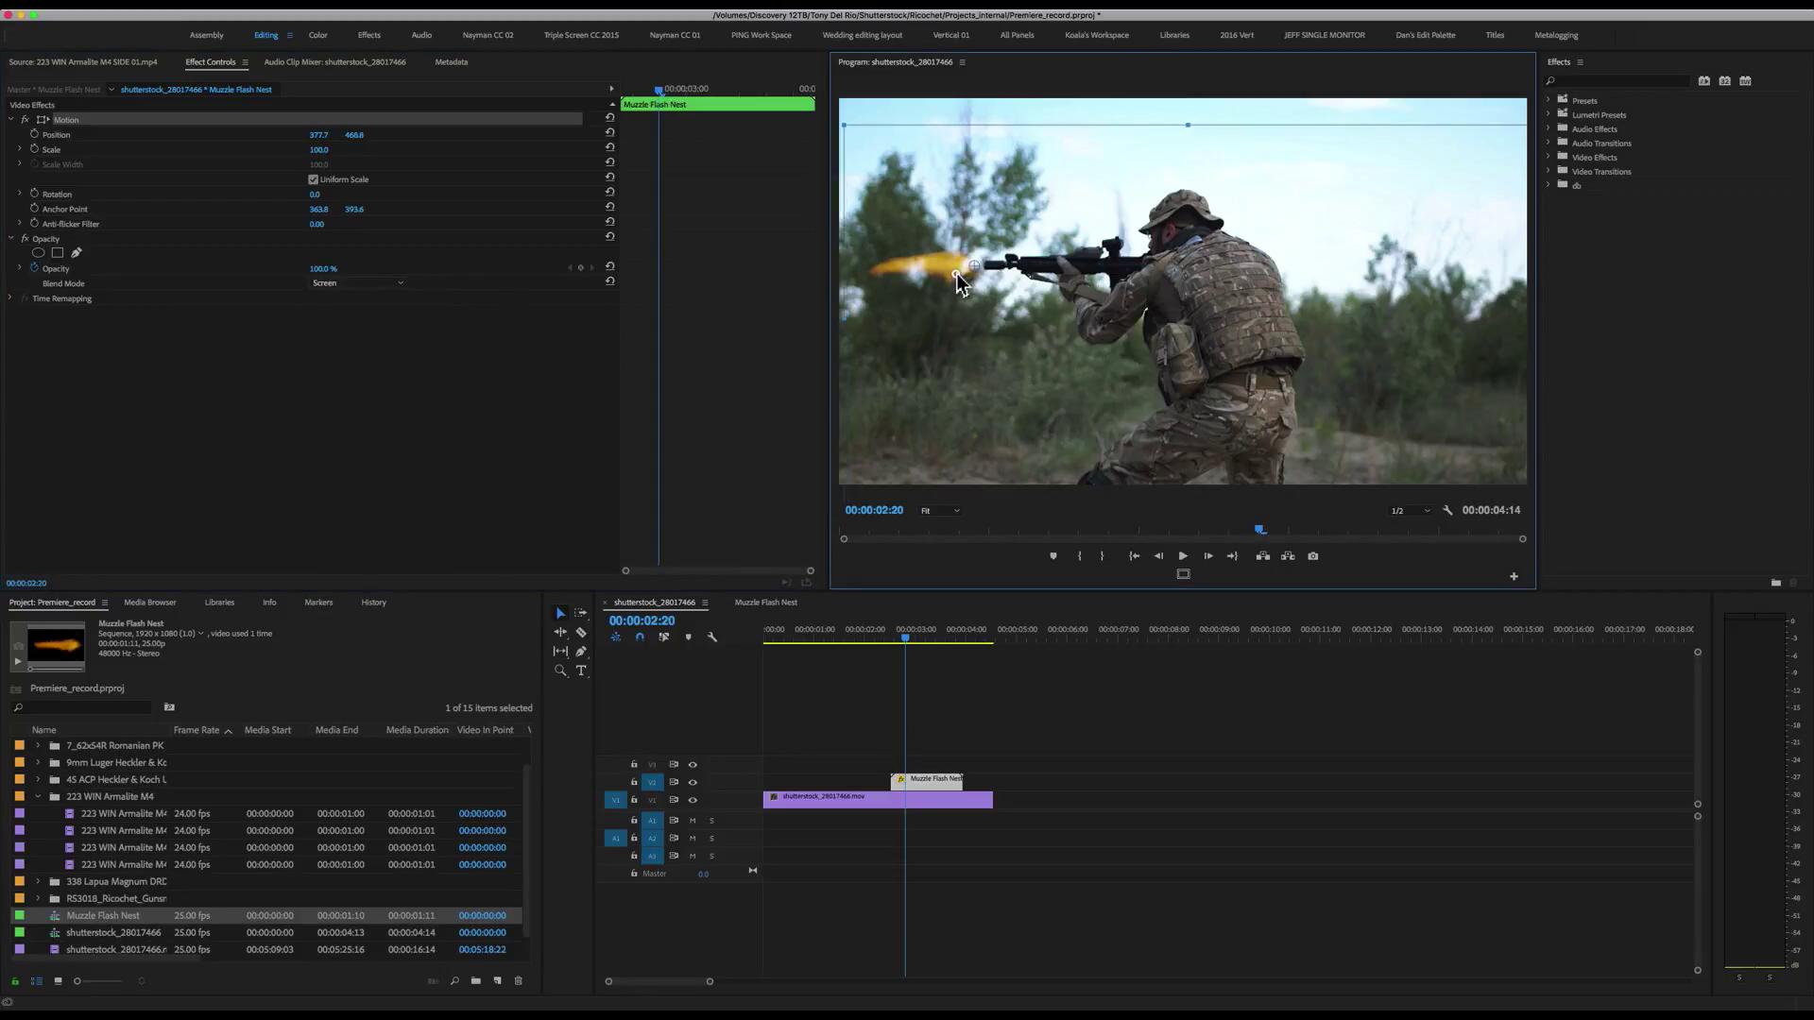
key(Right)
key(Right)
key(Right)
key(Right)
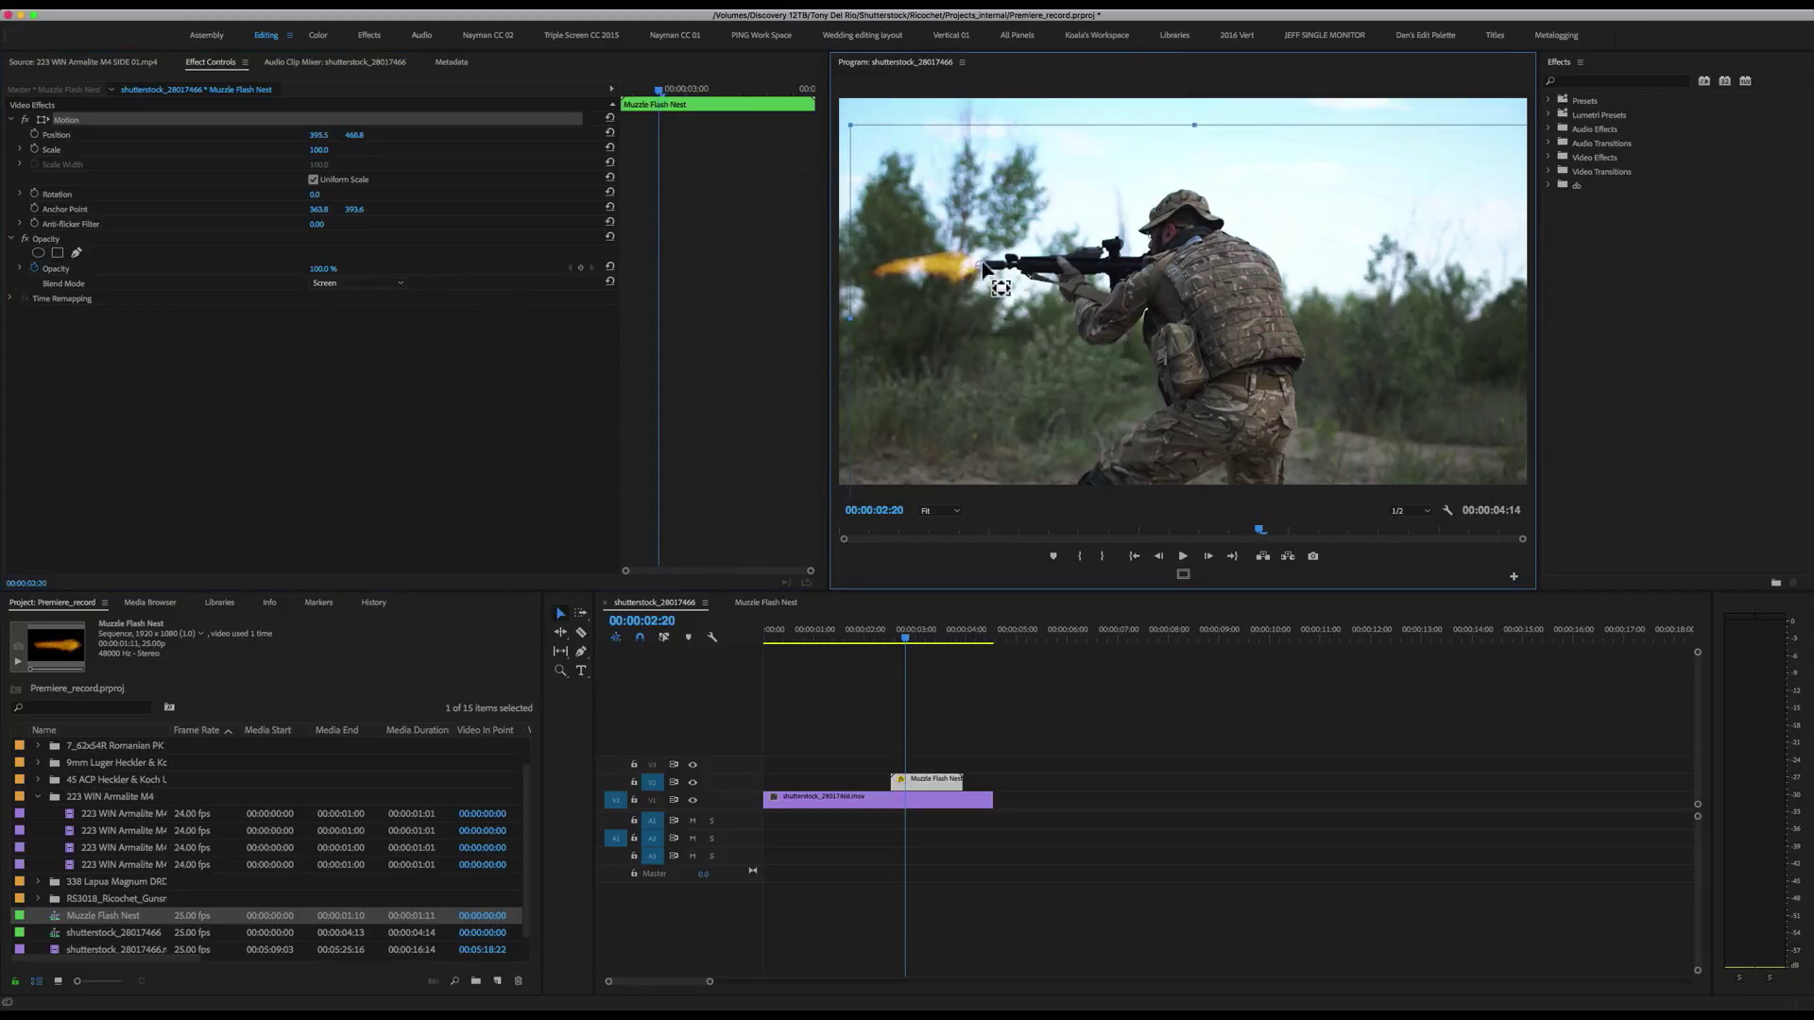
- Start keyframing the nest's Position at 00:00:02:20 and realign the flash to about 404, 443 at 00:00:02:18
click(34, 136)
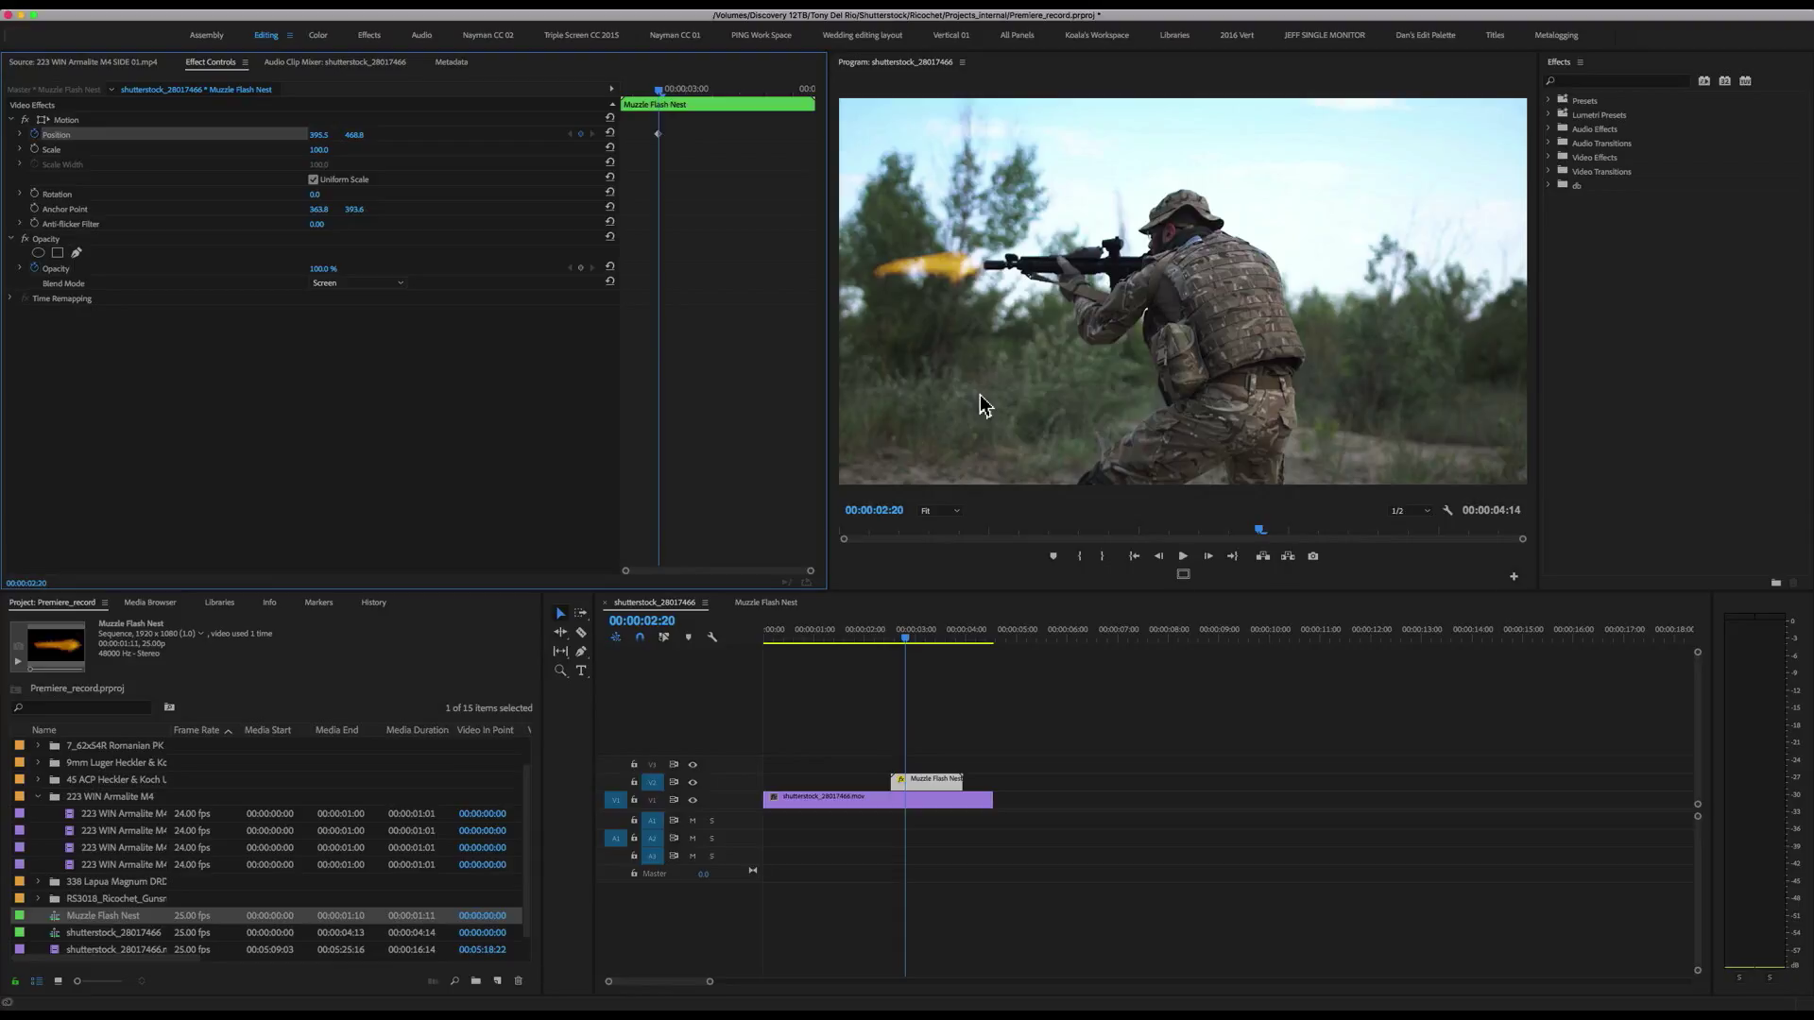
key(Left)
key(Left)
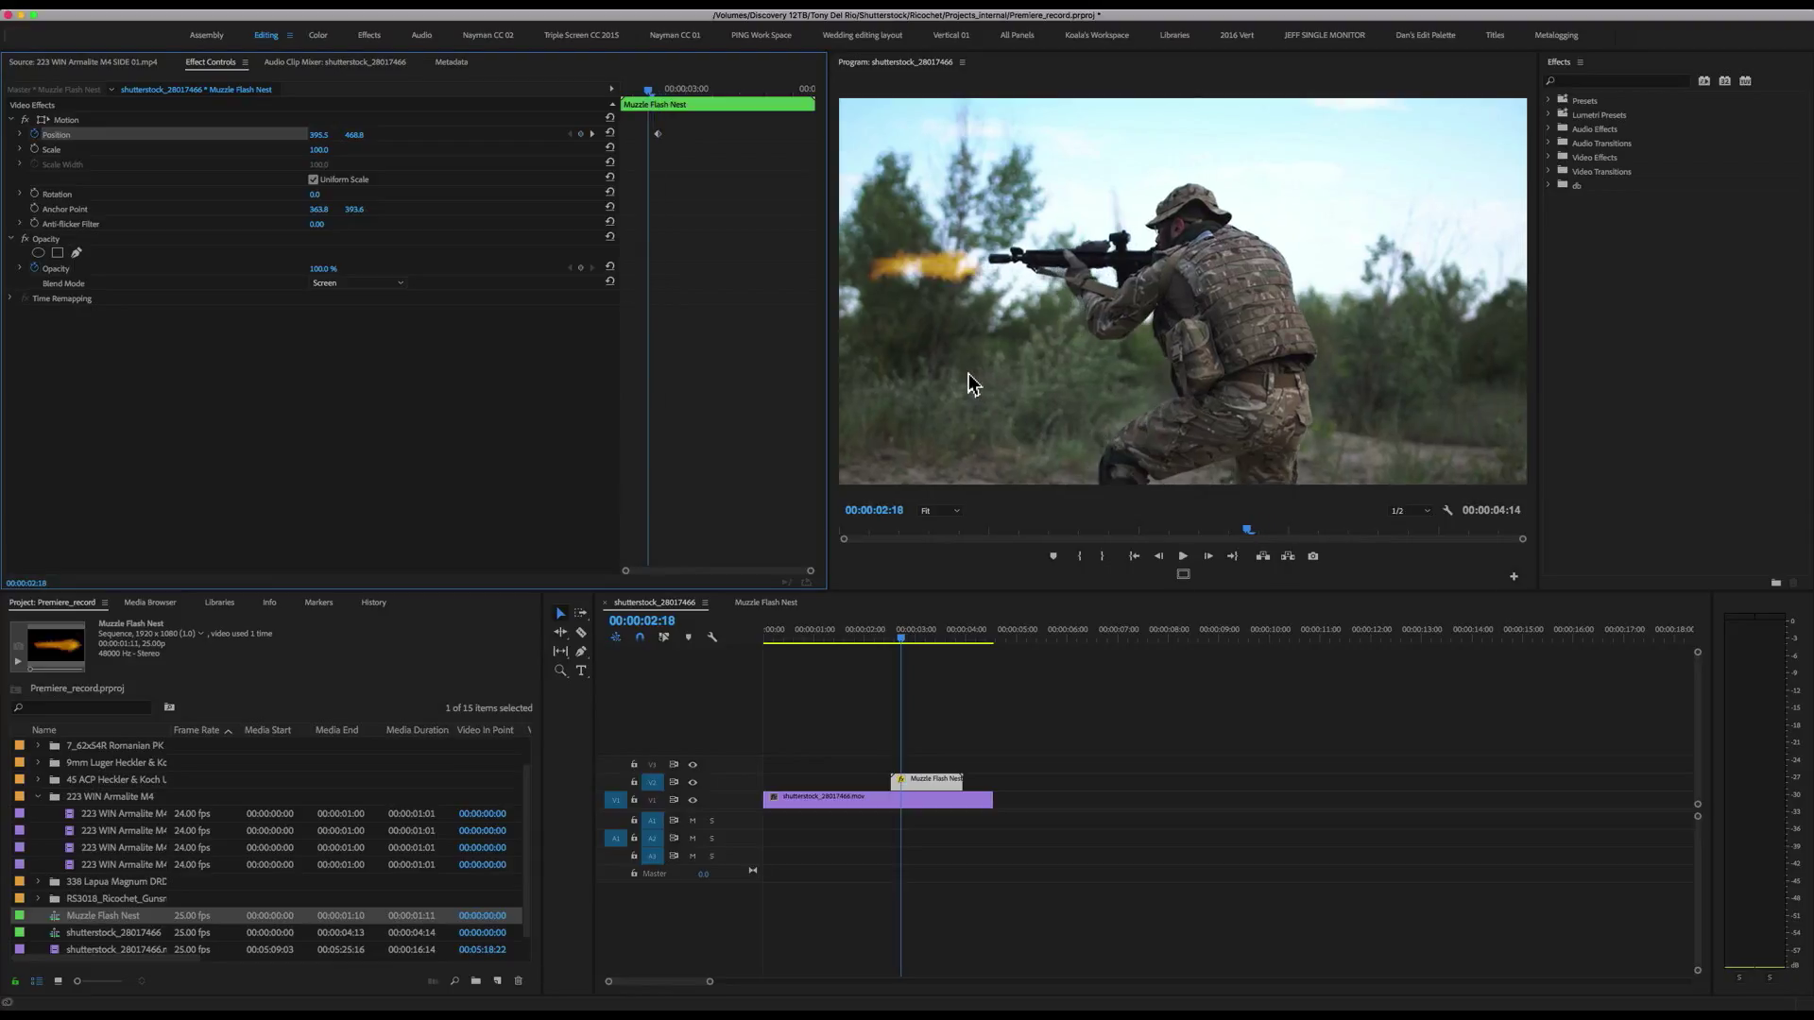
click(73, 121)
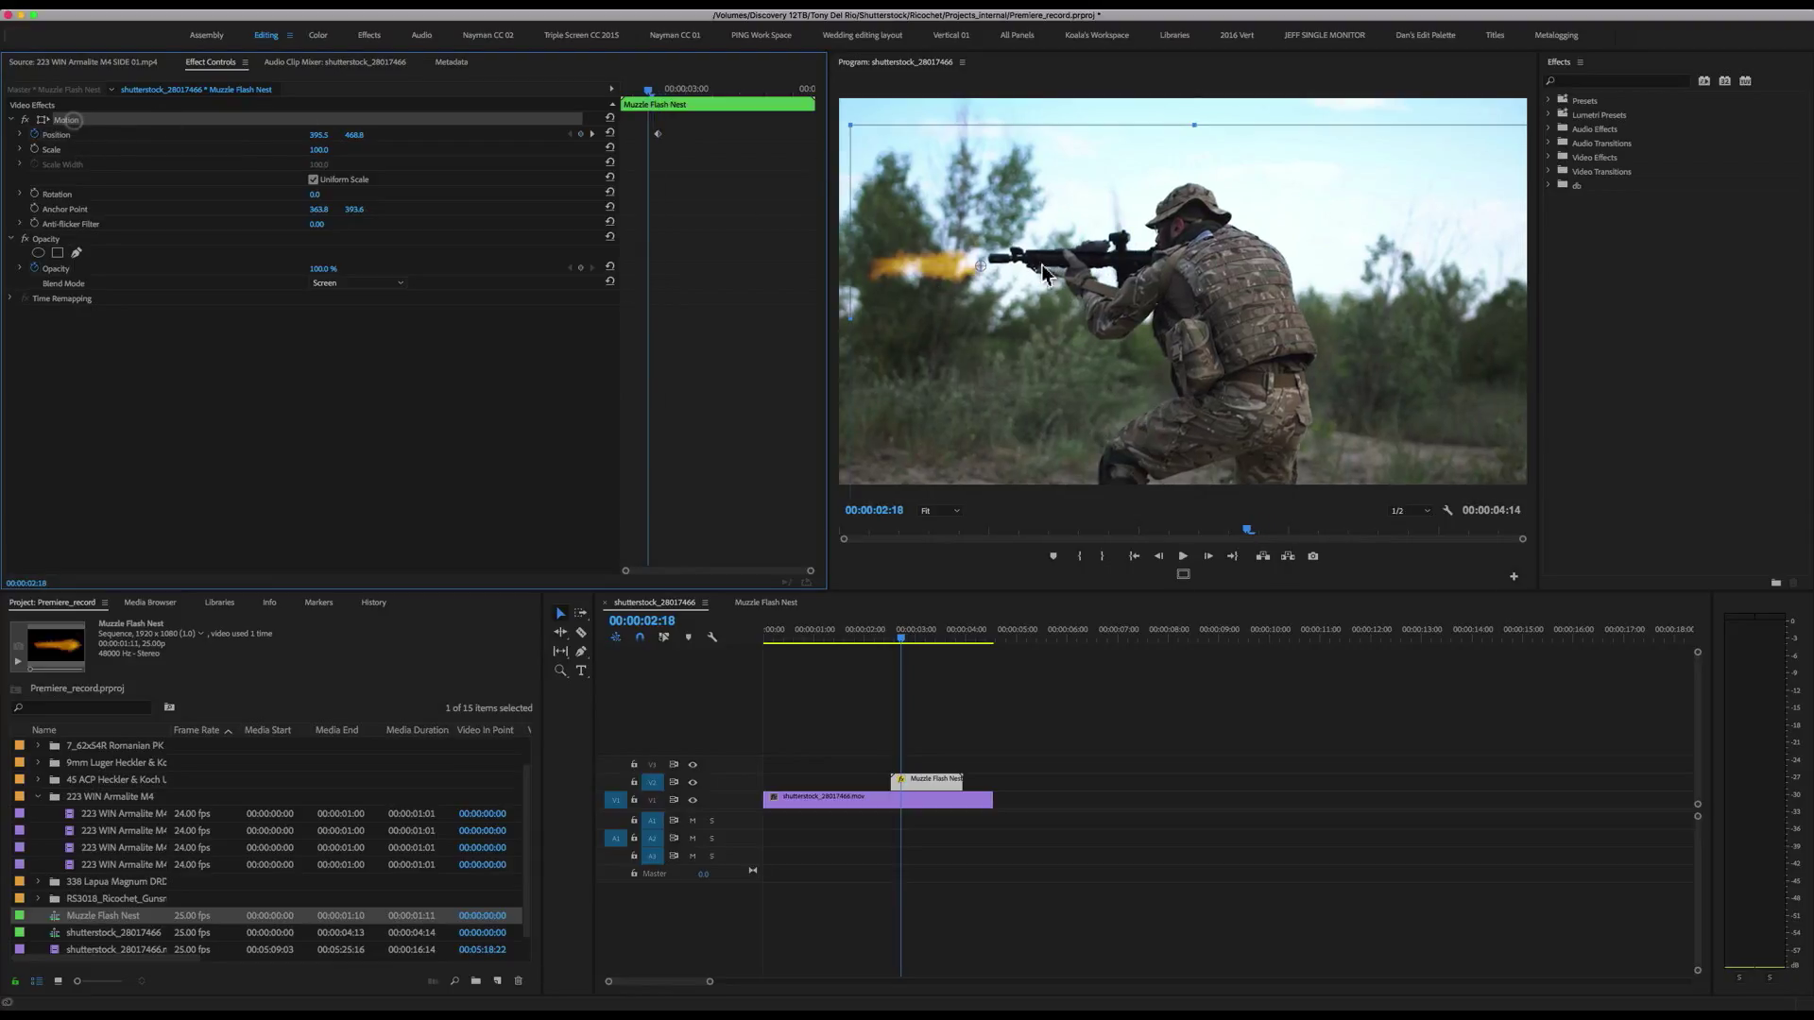
drag(952, 288, 951, 265)
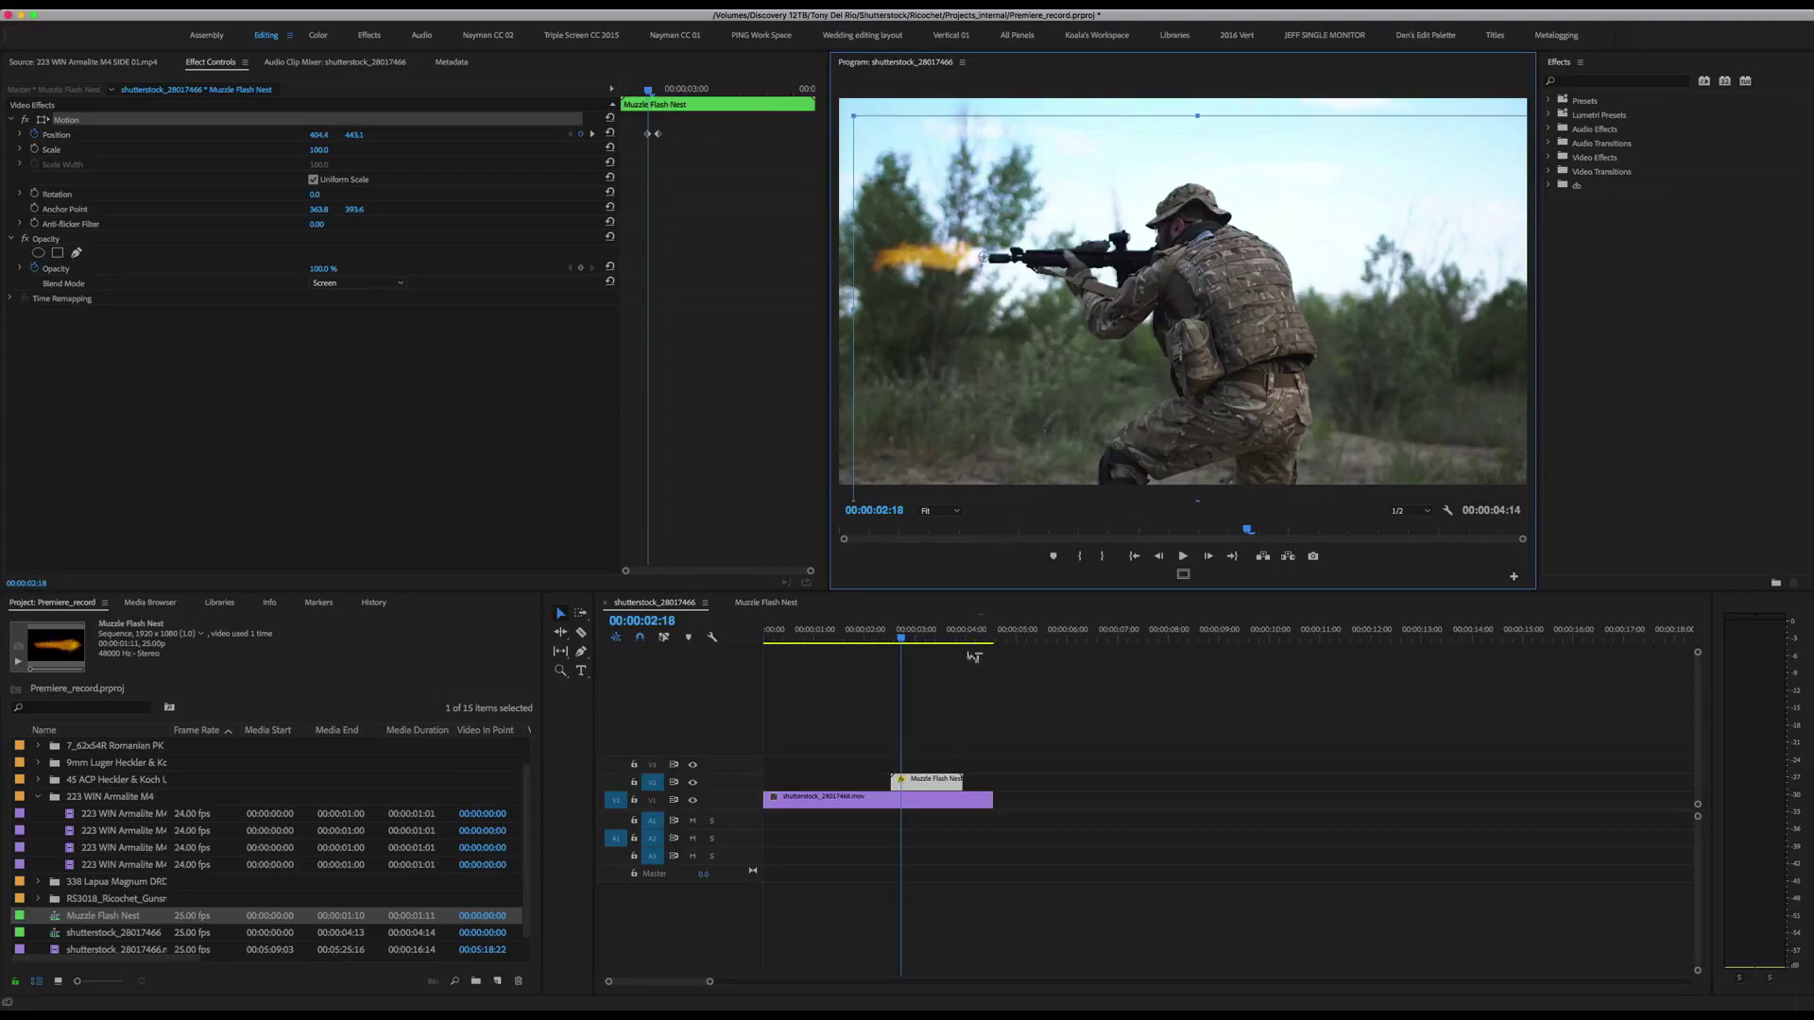
- Keyframe the nest's Position to about 398, 427 at 00:00:02:16 so the flash meets the muzzle
click(920, 721)
key(Left)
key(Left)
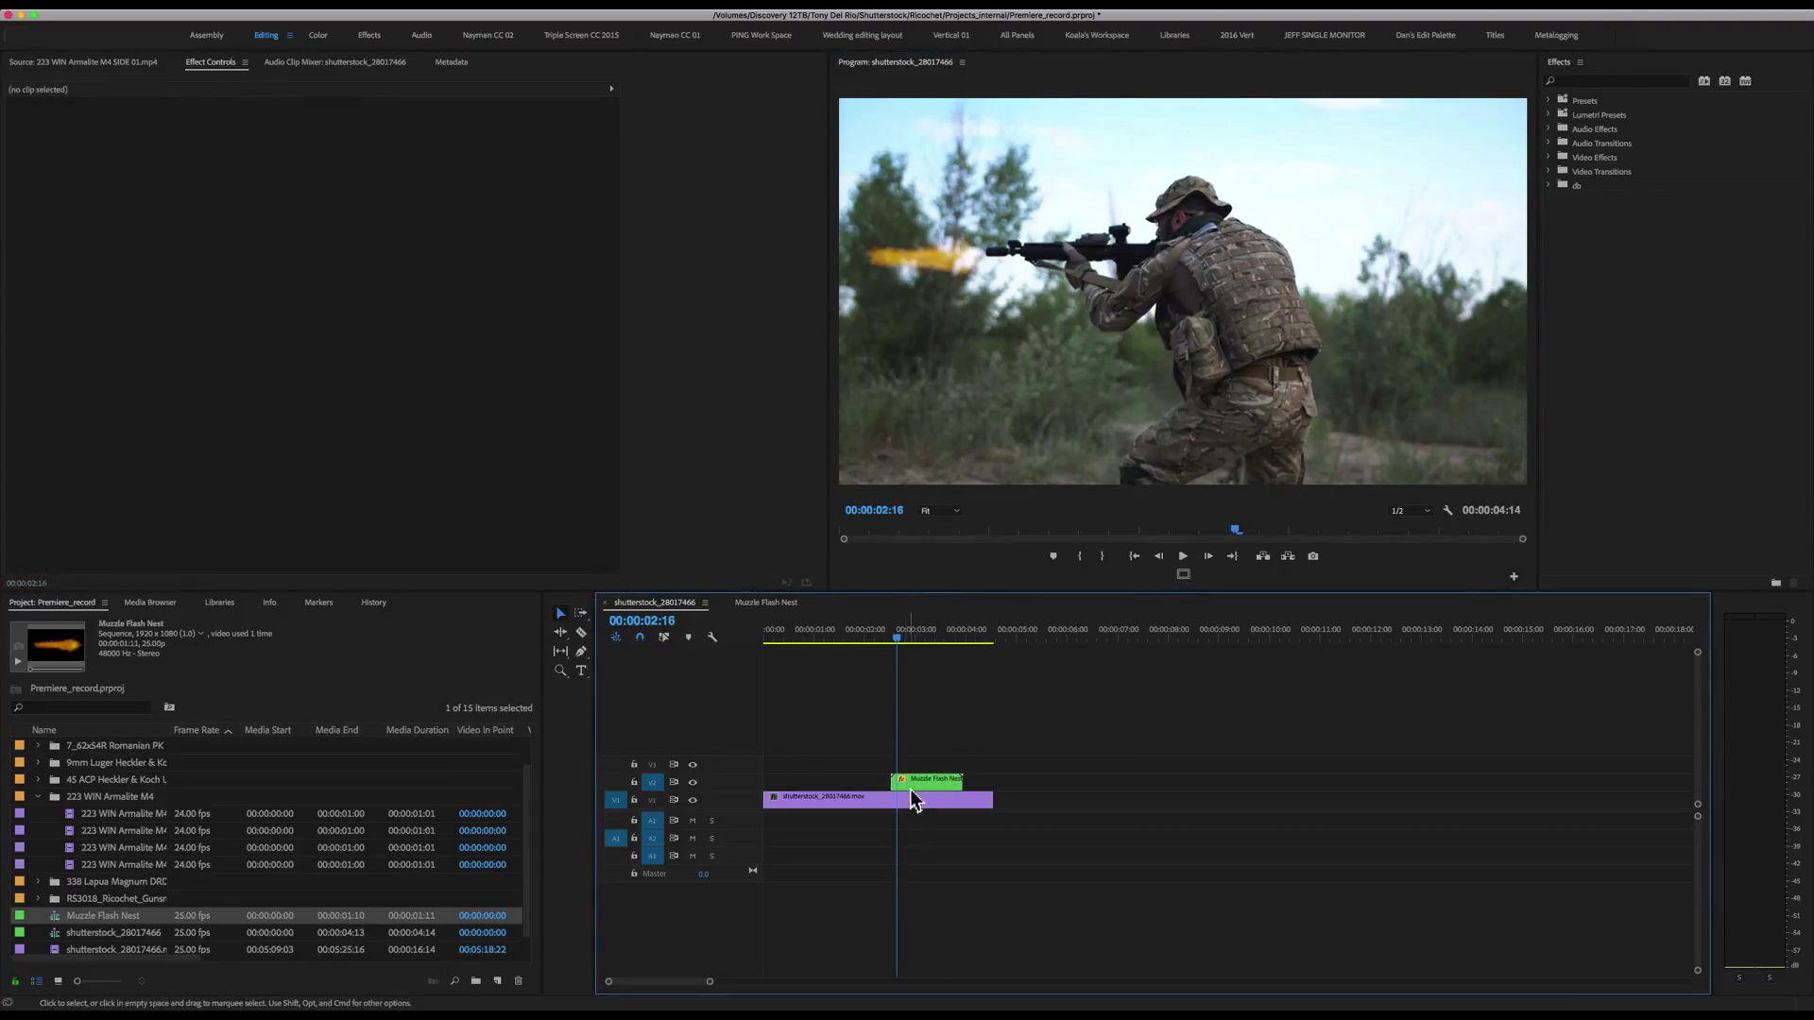
click(911, 785)
click(127, 123)
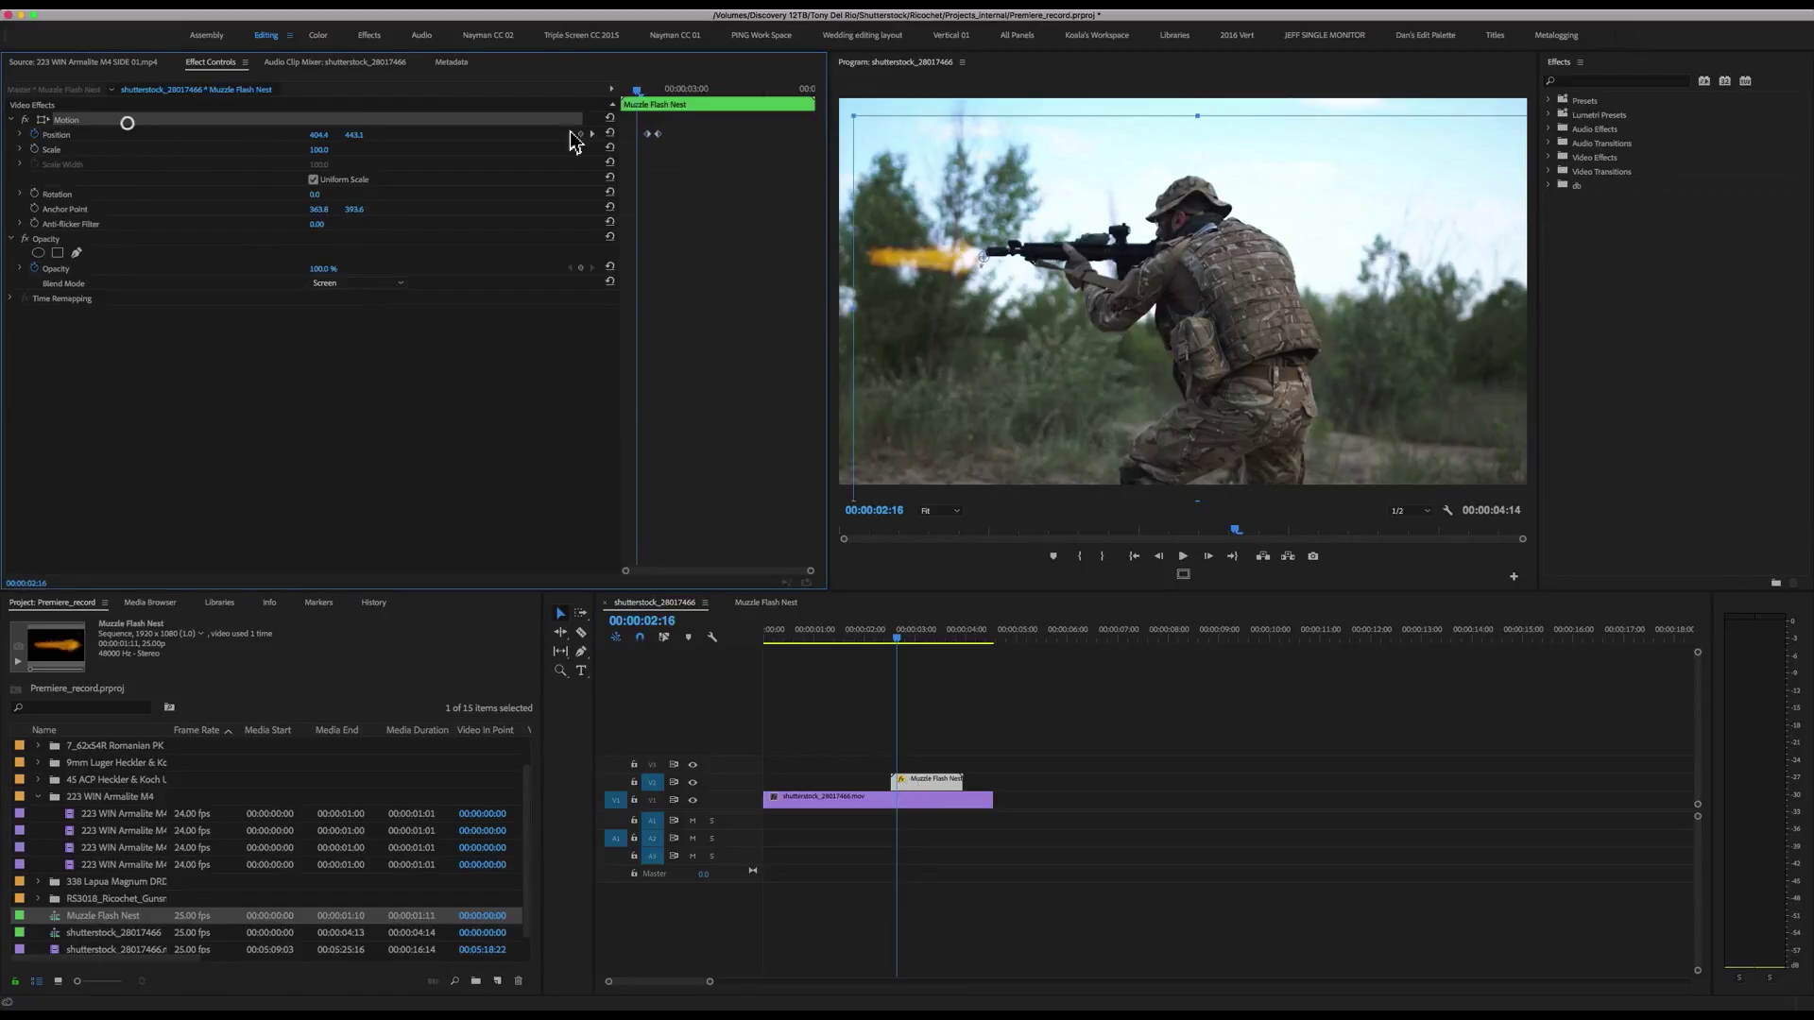
drag(955, 280, 952, 274)
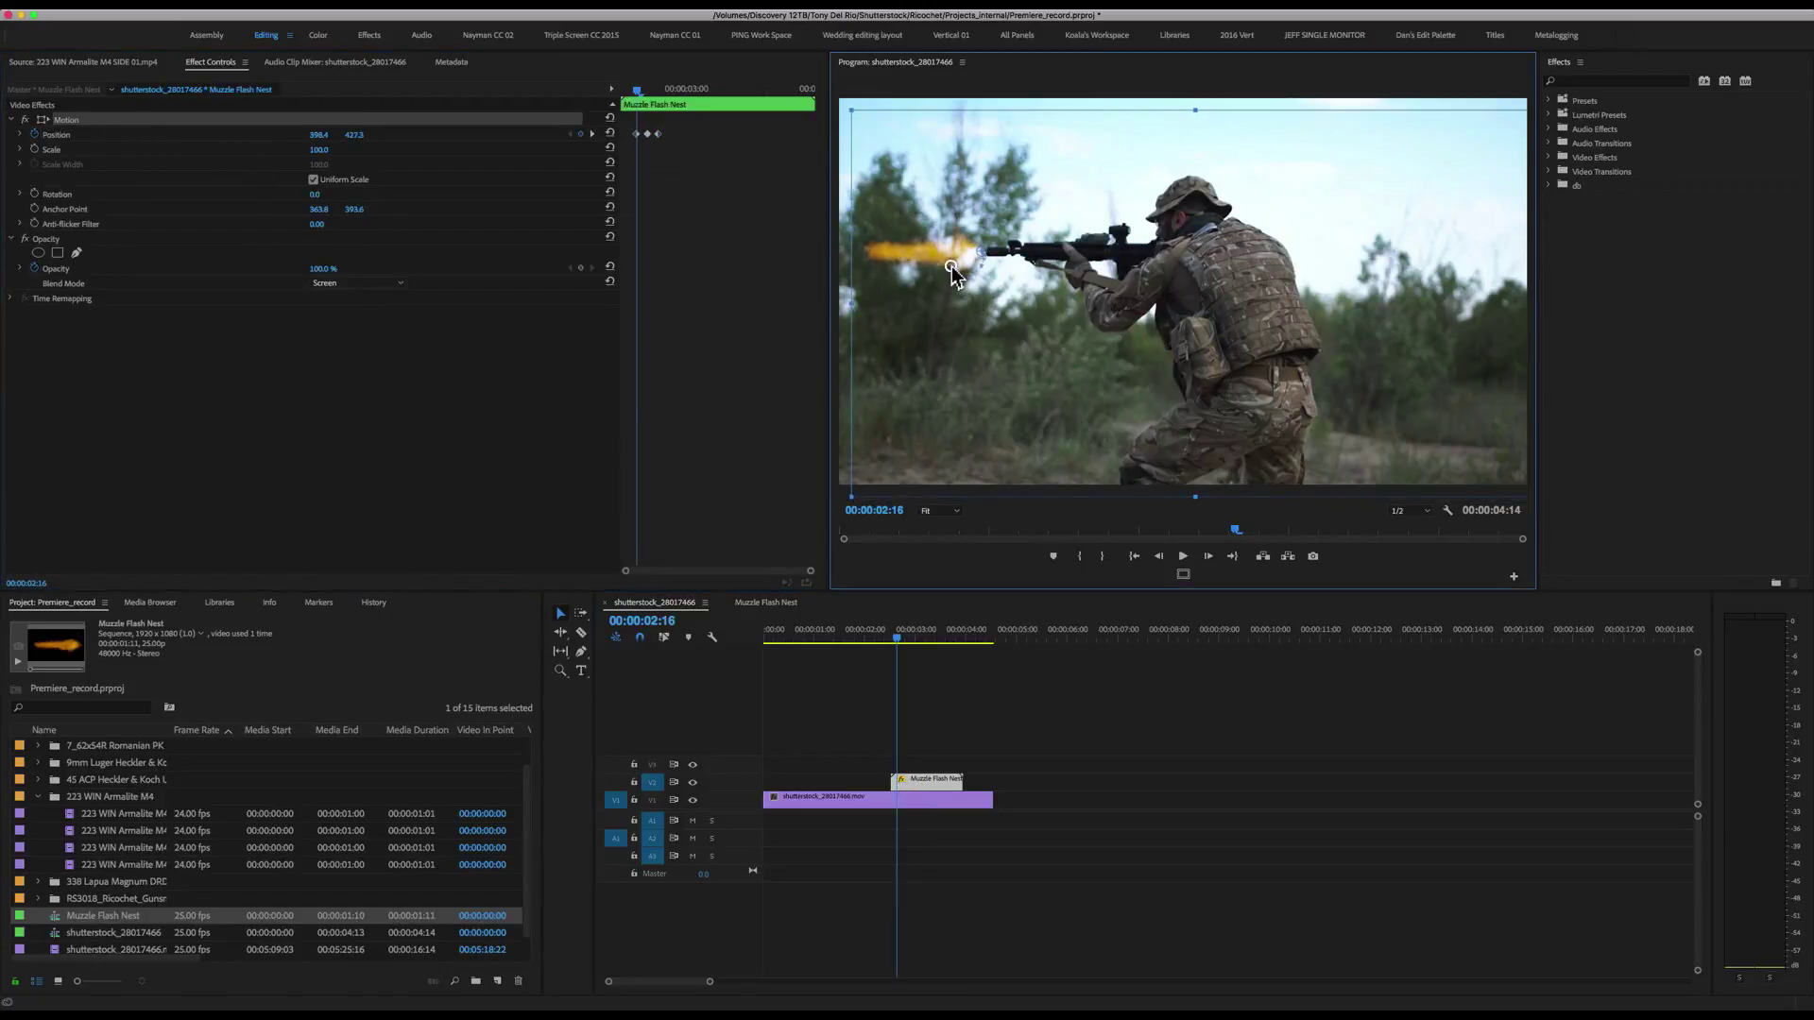
- Keyframe the nest's Position to about 379, 402 at 00:00:02:14 and check the frames just before it
click(367, 378)
key(Left)
key(Left)
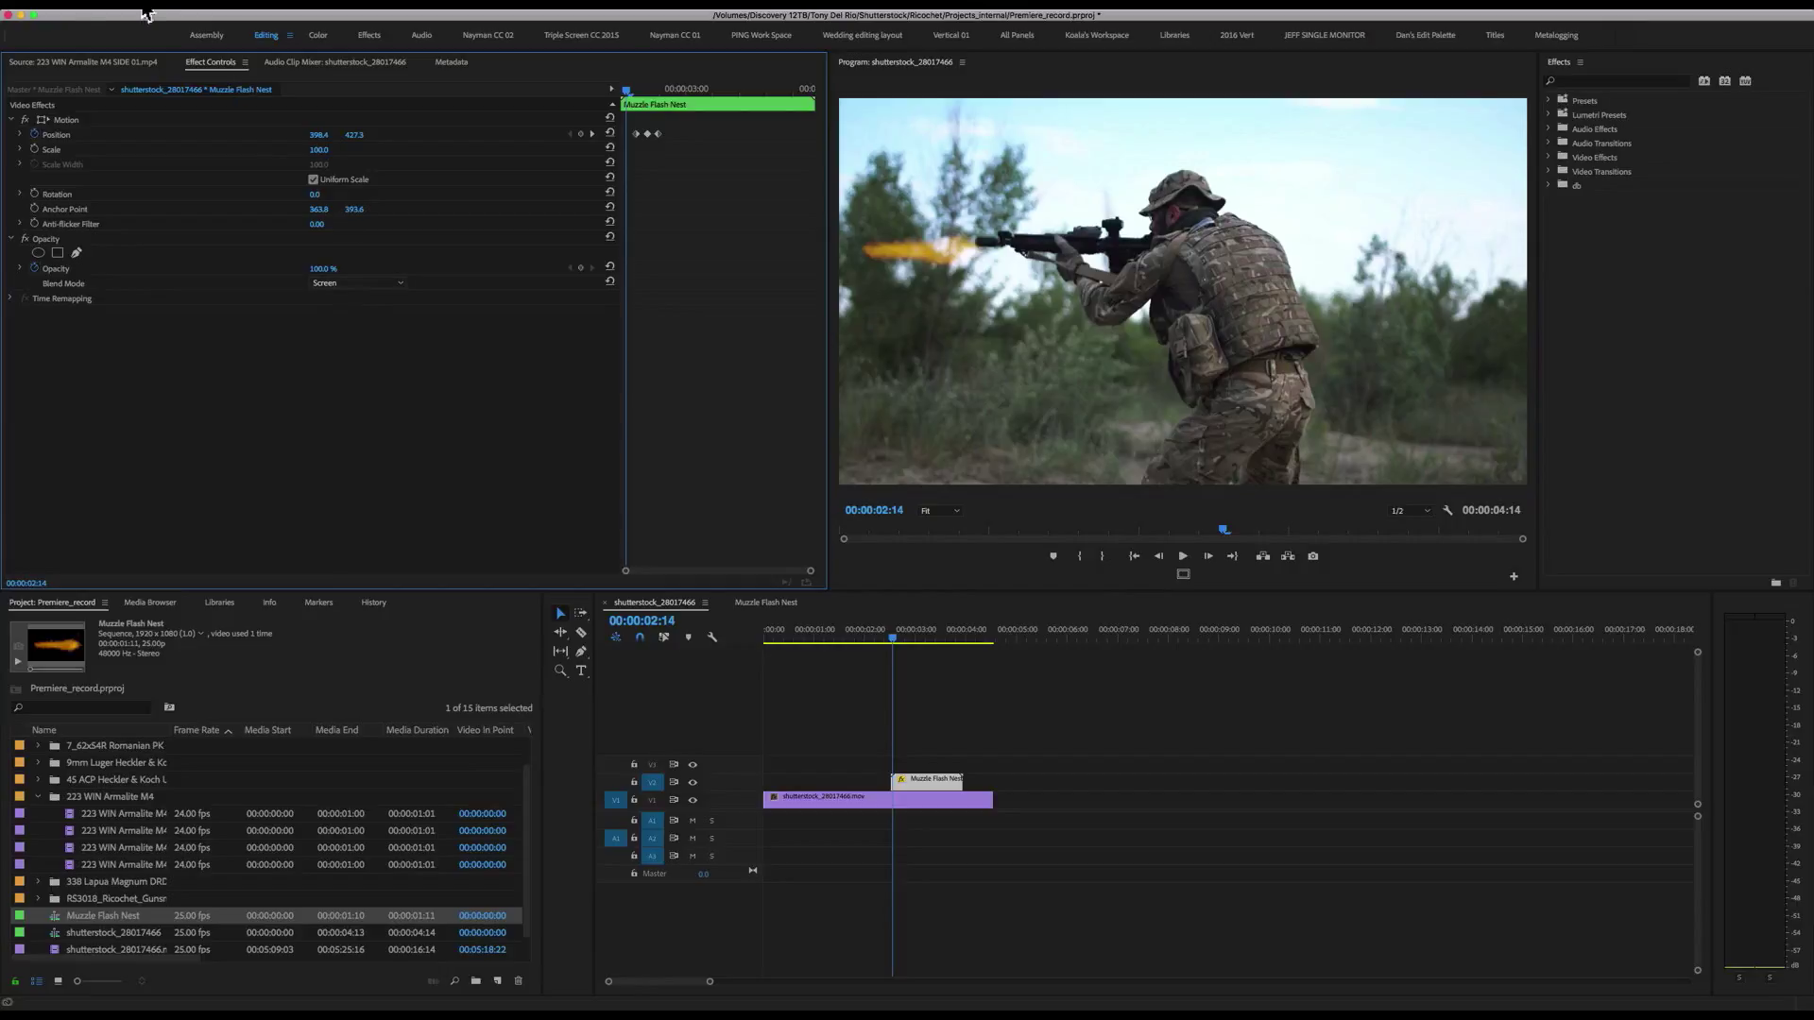
click(70, 118)
drag(922, 272, 914, 263)
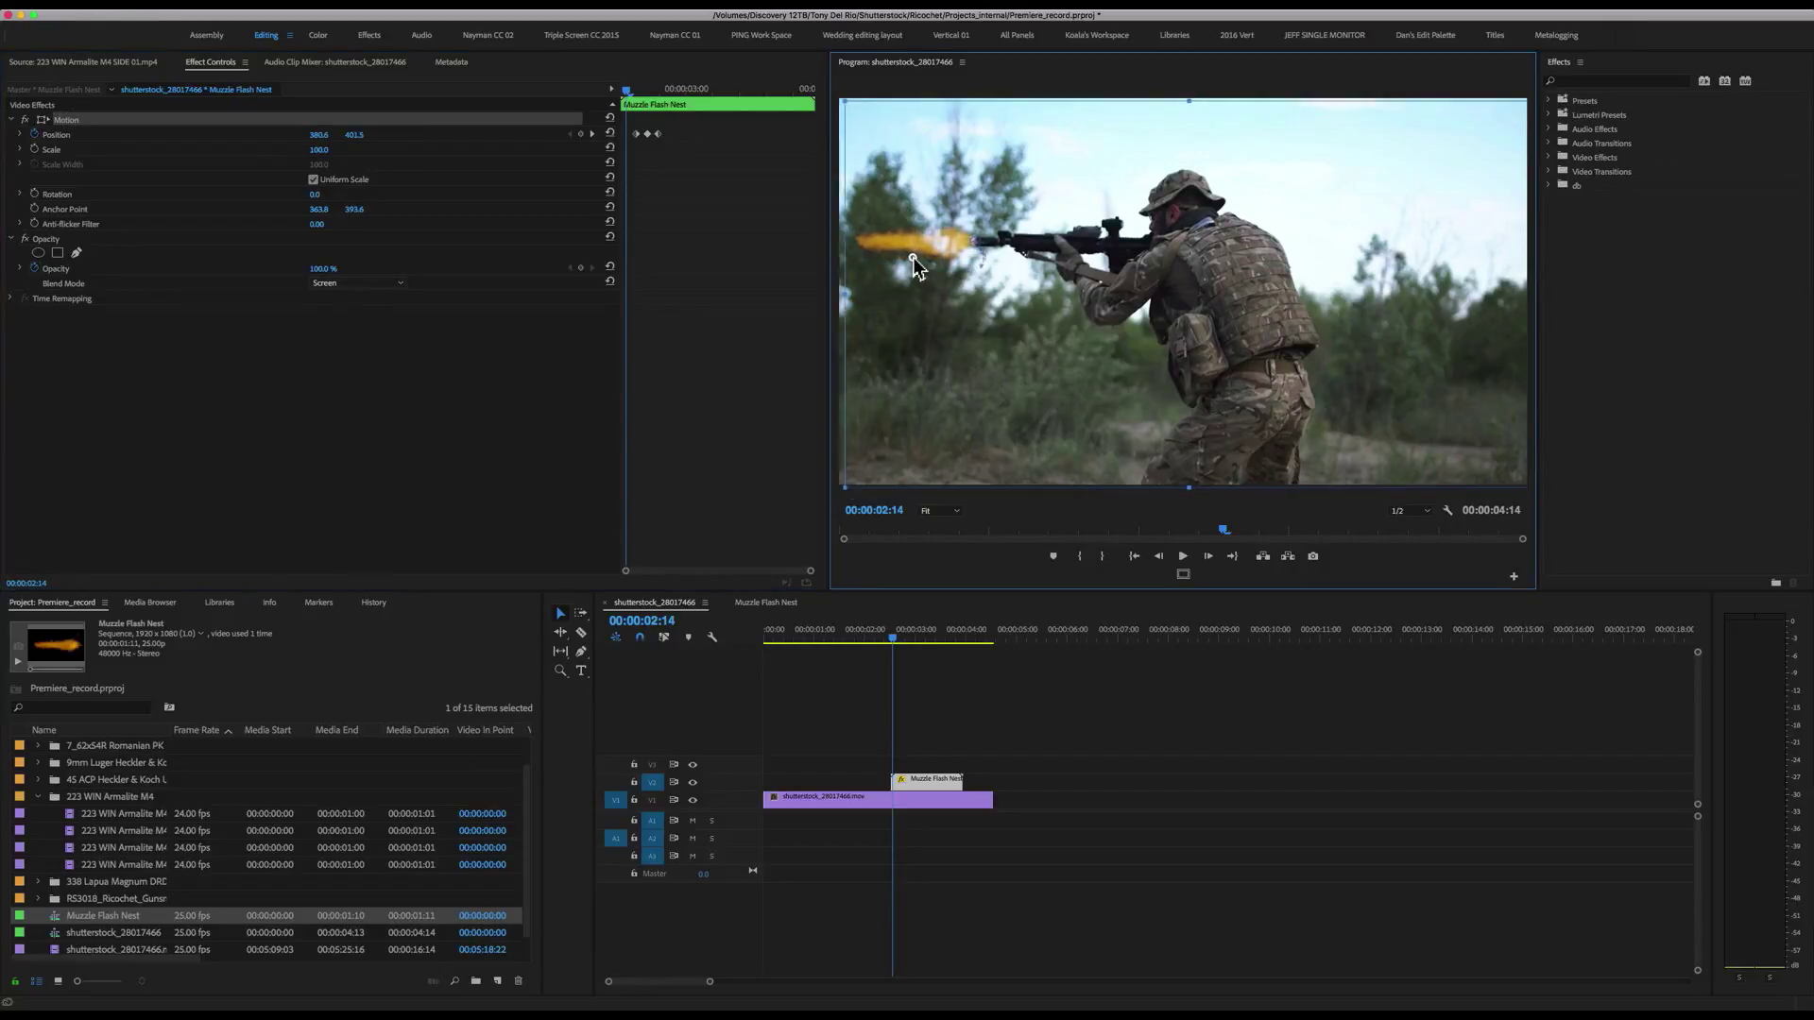
click(331, 400)
key(Left)
key(Left)
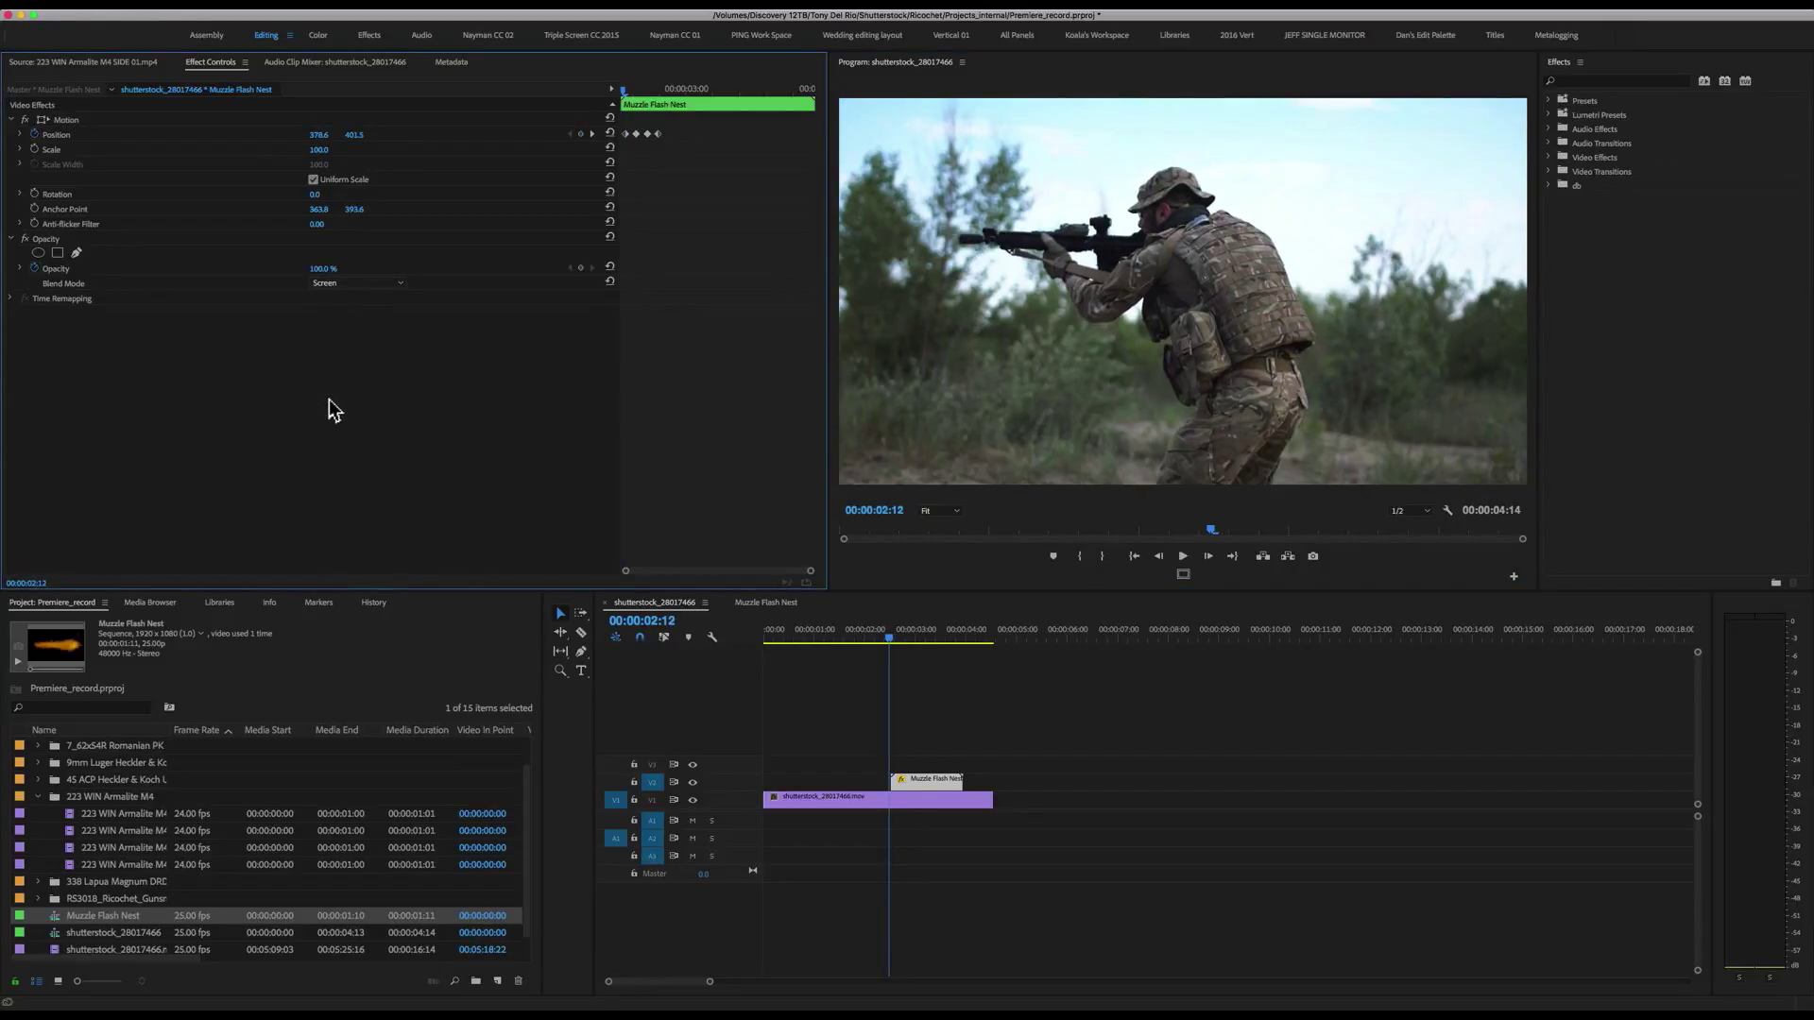
- Advance past the existing keyframes and align the flash with the muzzle using a Position keyframe at about 00:00:02:24
key(Right)
key(Right)
key(Right)
key(Right)
key(Right)
key(Right)
key(Right)
key(Right)
key(Right)
key(Right)
key(Right)
key(Right)
click(70, 118)
drag(926, 266, 894, 255)
click(510, 400)
- Keyframe the nest's Position every two frames from 00:00:03:01 to 00:00:03:05, ending at about 285, 441
key(Right)
key(Right)
click(70, 118)
click(709, 235)
key(Right)
key(Right)
click(48, 123)
click(365, 223)
key(Right)
key(Right)
click(48, 120)
click(183, 160)
- Keyframe the nest's Position at 00:00:03:07, 00:00:03:08 and 00:00:03:10 to follow the moving muzzle
key(Right)
key(Right)
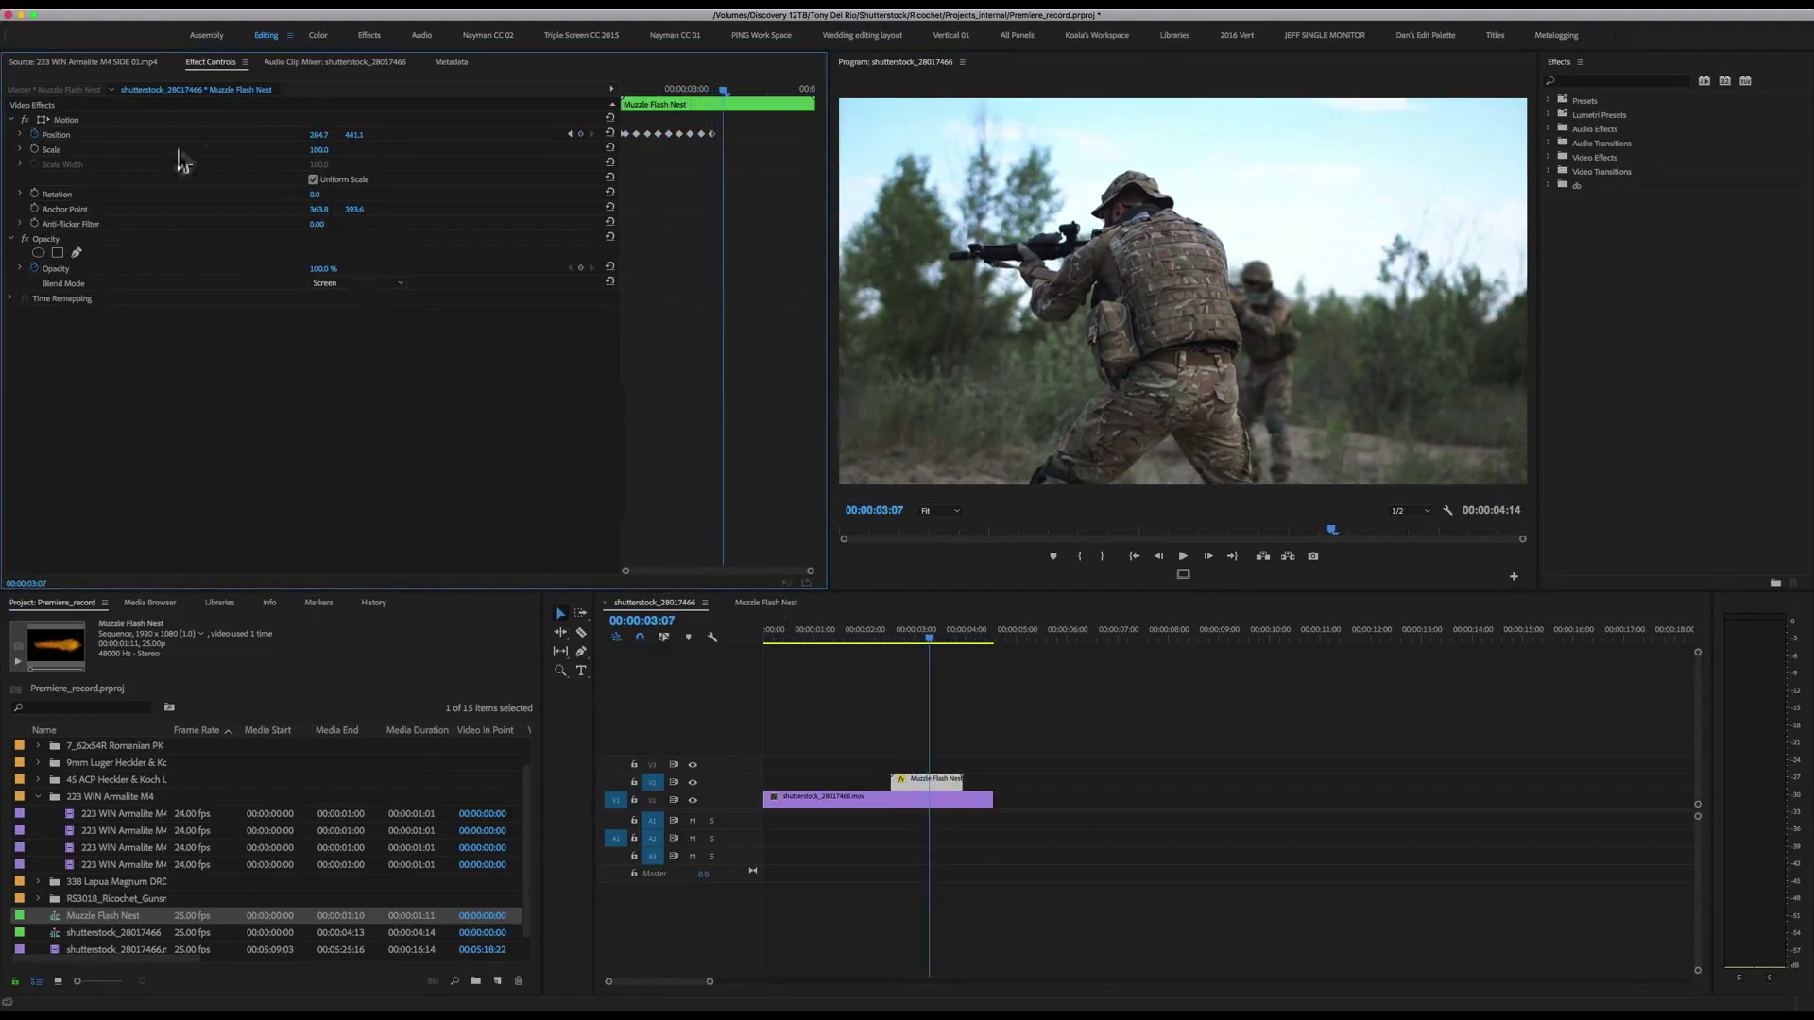
click(66, 120)
click(494, 334)
key(Right)
click(66, 120)
click(384, 397)
key(Right)
key(Right)
drag(1028, 265, 1034, 260)
click(66, 120)
click(170, 153)
- Keyframe the nest's Position to about 312, 413 at 00:00:03:12 and about 324, 400 at 00:00:03:14
key(Right)
key(Right)
click(68, 120)
drag(917, 366, 922, 359)
click(397, 312)
key(Right)
key(Right)
click(78, 120)
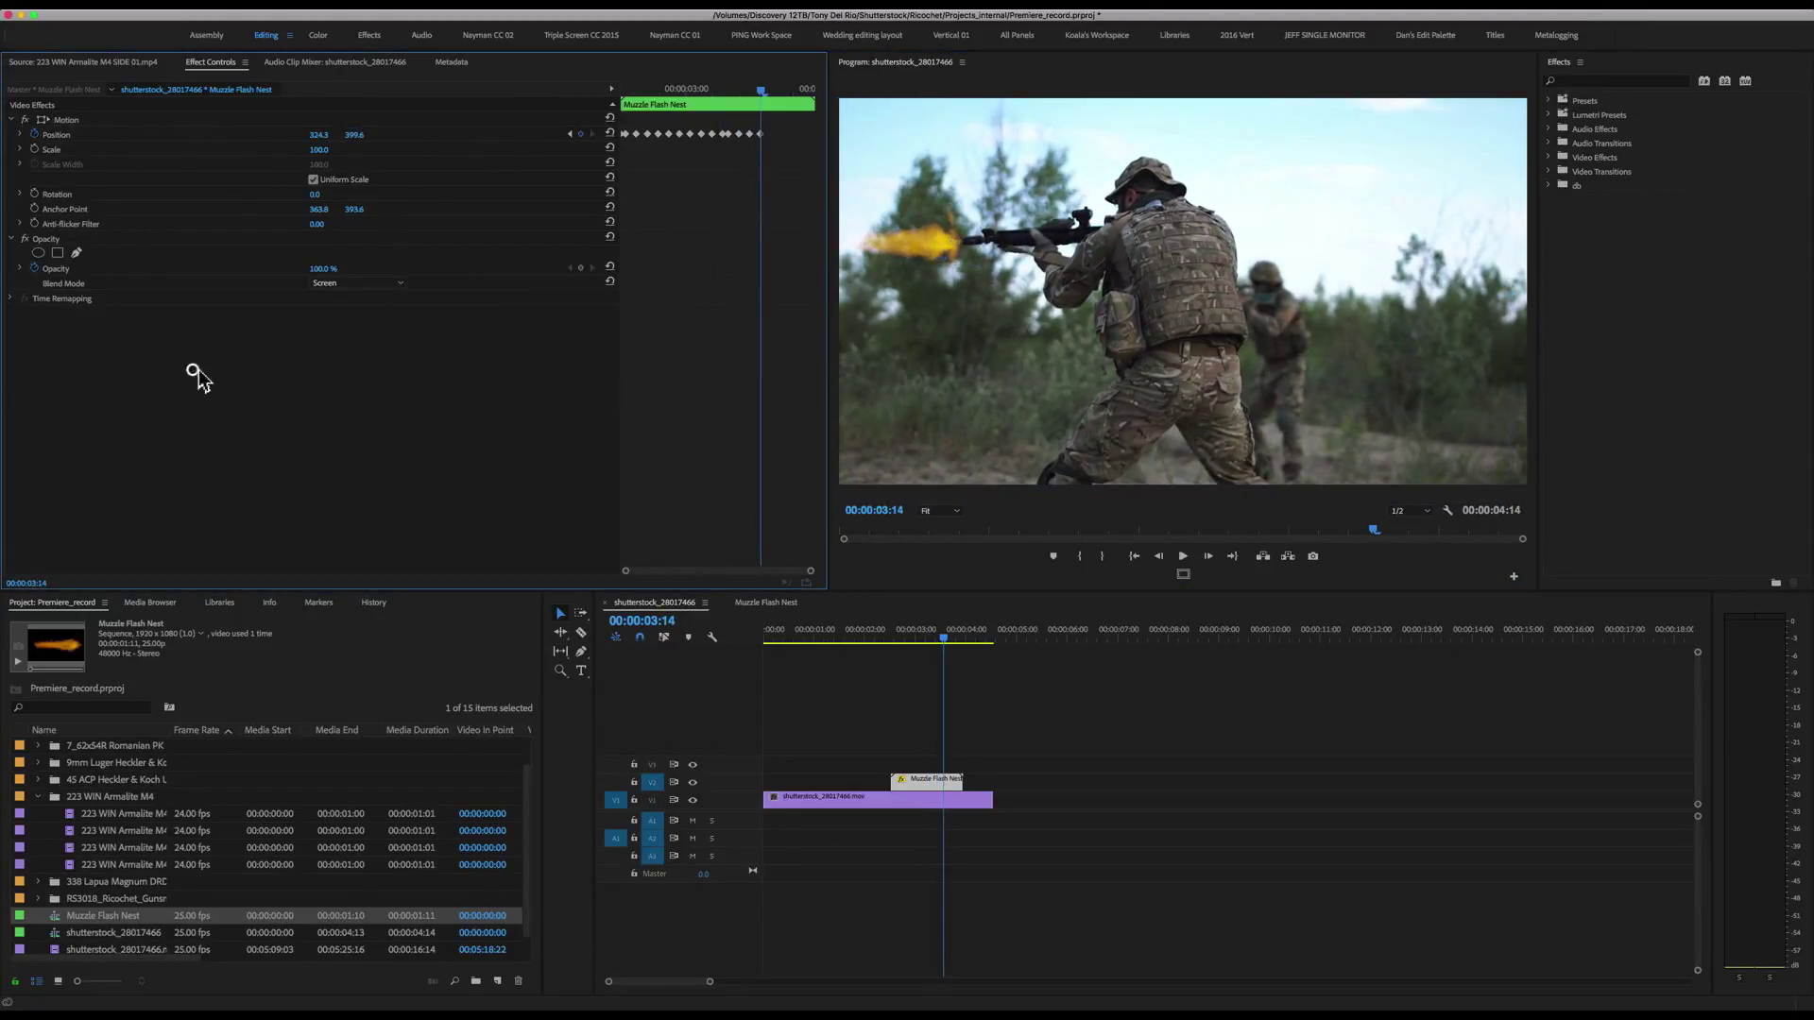
click(68, 120)
drag(956, 283, 960, 280)
click(417, 255)
- Continue tracking the muzzle with Position keyframes at 00:00:03:16 and 00:00:03:18
key(Right)
key(Right)
click(68, 120)
drag(1264, 341, 1268, 337)
key(Right)
key(Right)
key(Right)
key(Right)
- Finish tracking the muzzle with Position keyframes at 00:00:03:20 and 00:00:03:22, ending at about 352, 384
click(76, 120)
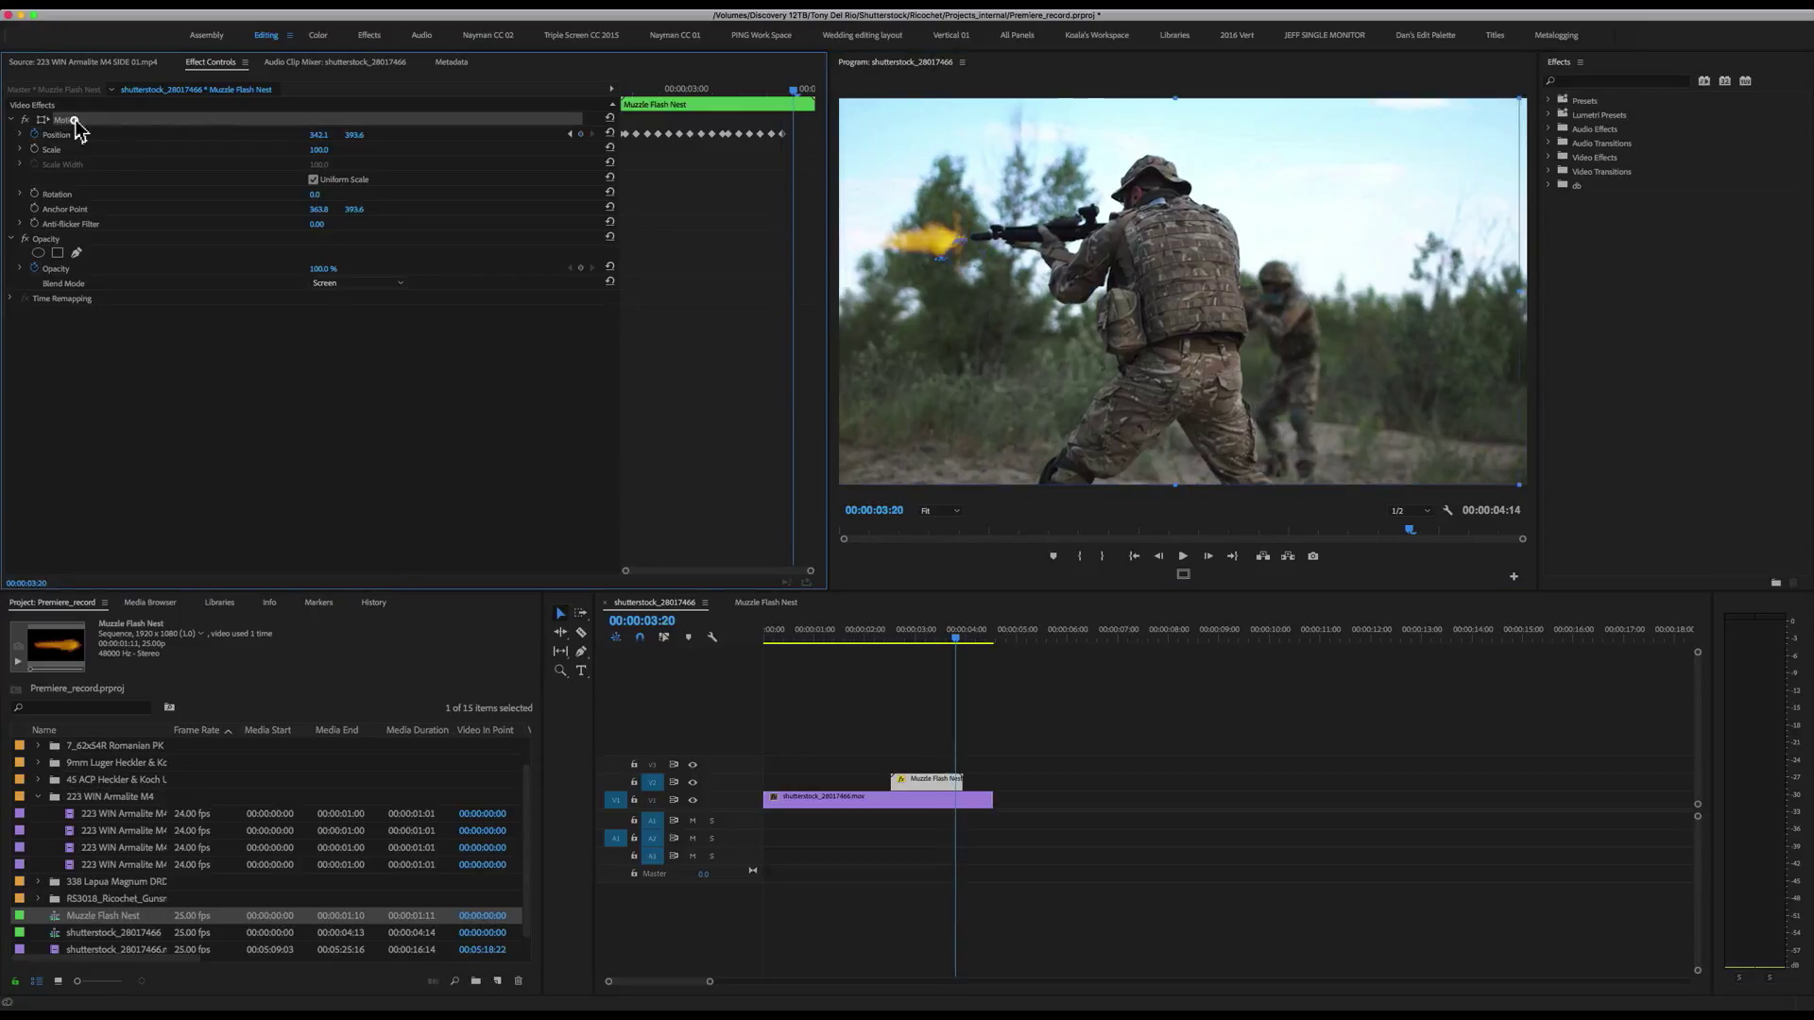
click(342, 387)
key(Right)
key(Right)
drag(1038, 320, 1038, 320)
click(71, 120)
click(406, 359)
key(Right)
key(Right)
click(104, 121)
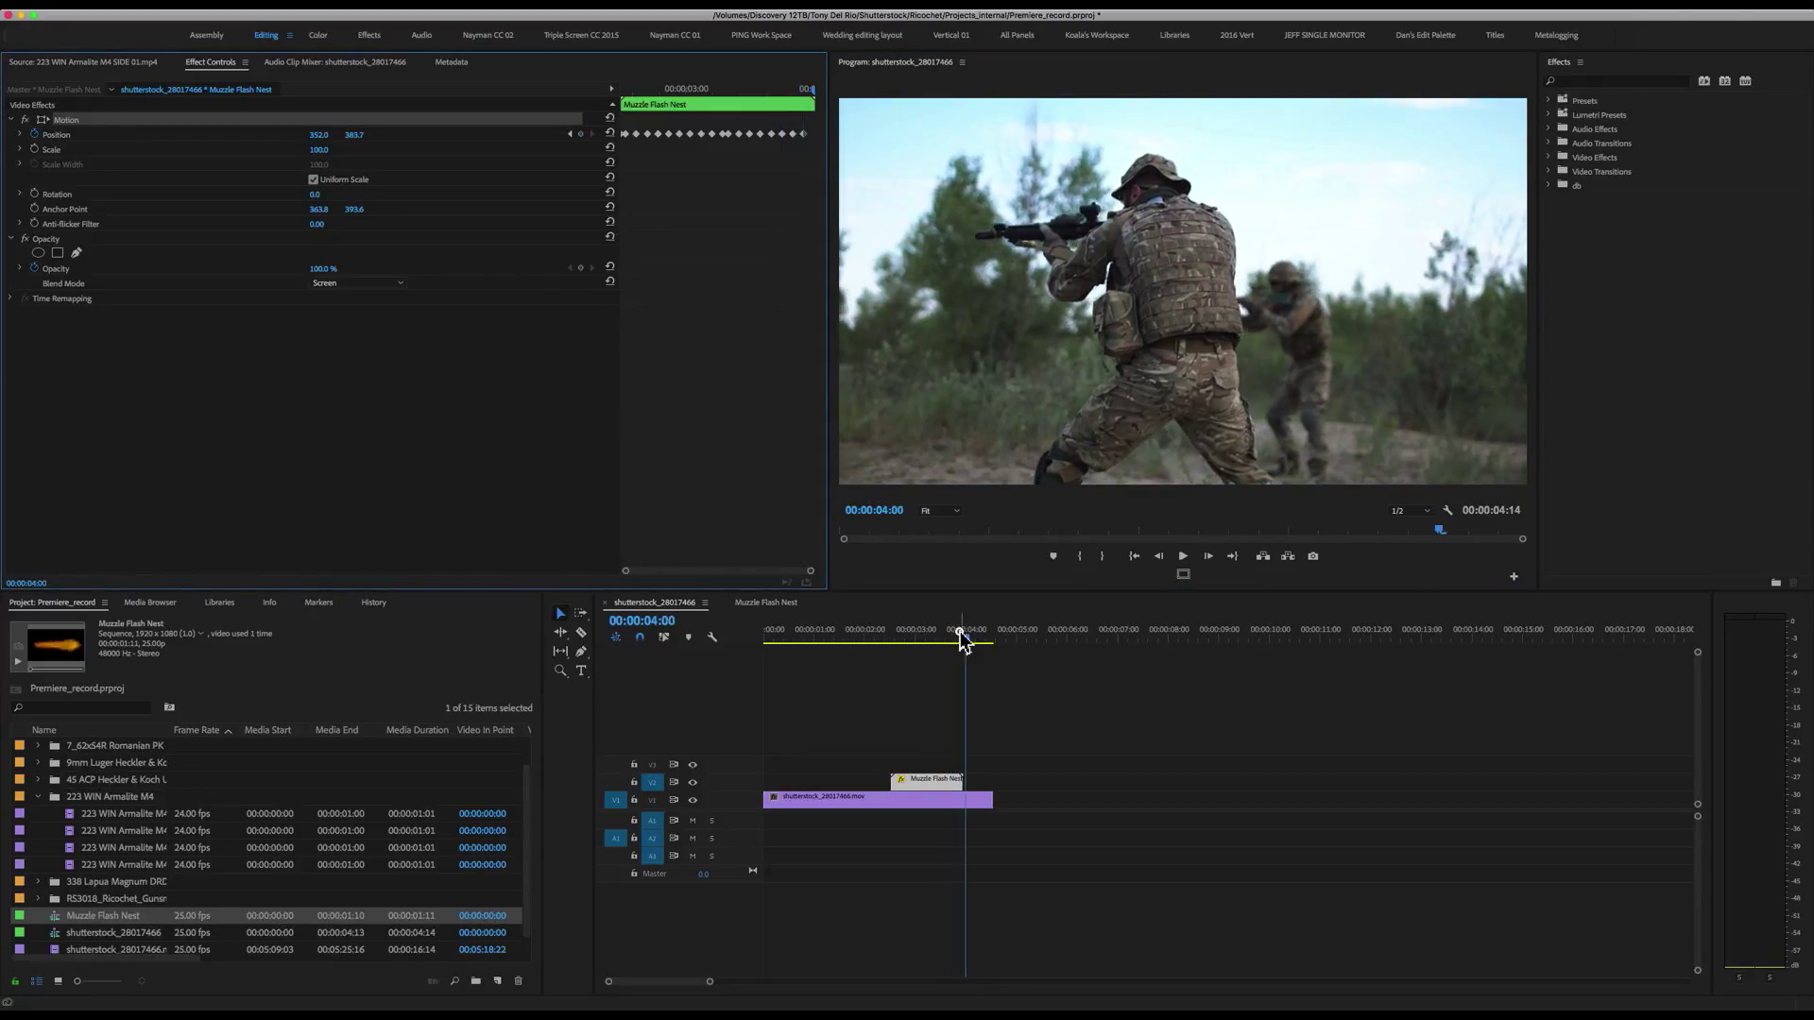
- Play back the sequence from about 00:00:02:12 to check how the keyframed flashes follow the muzzle
drag(961, 639, 889, 640)
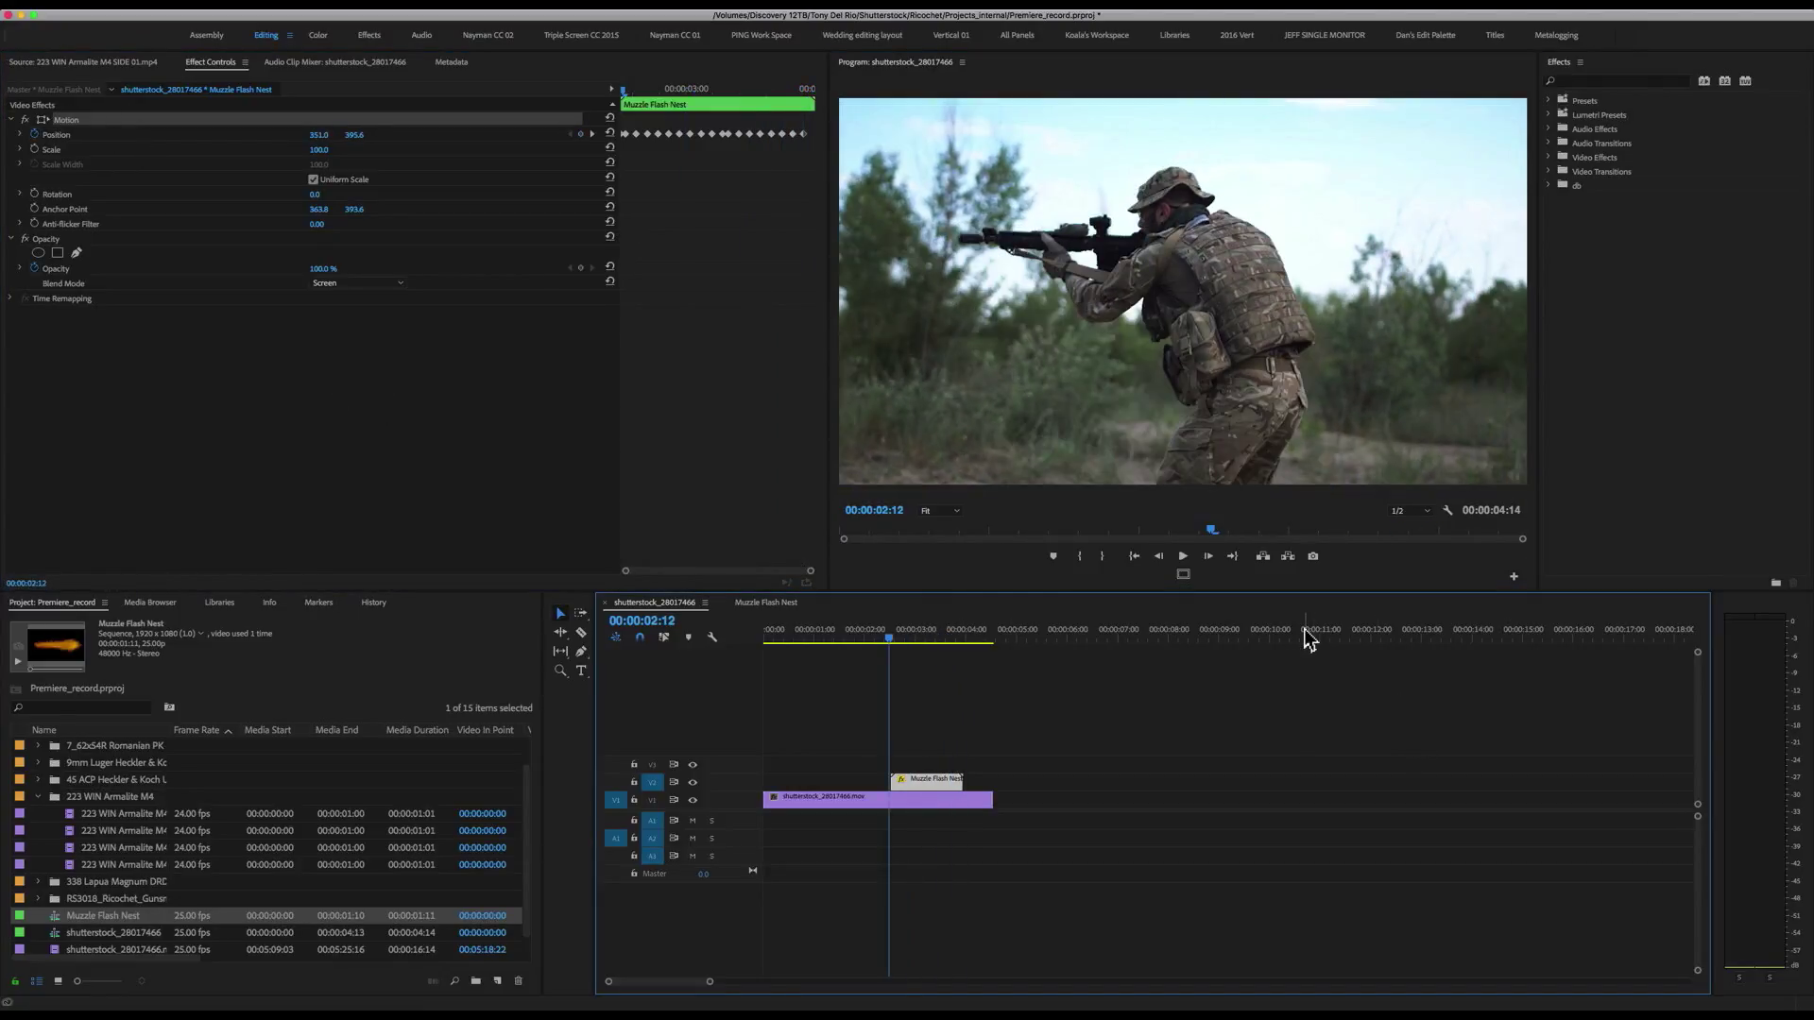
key(space)
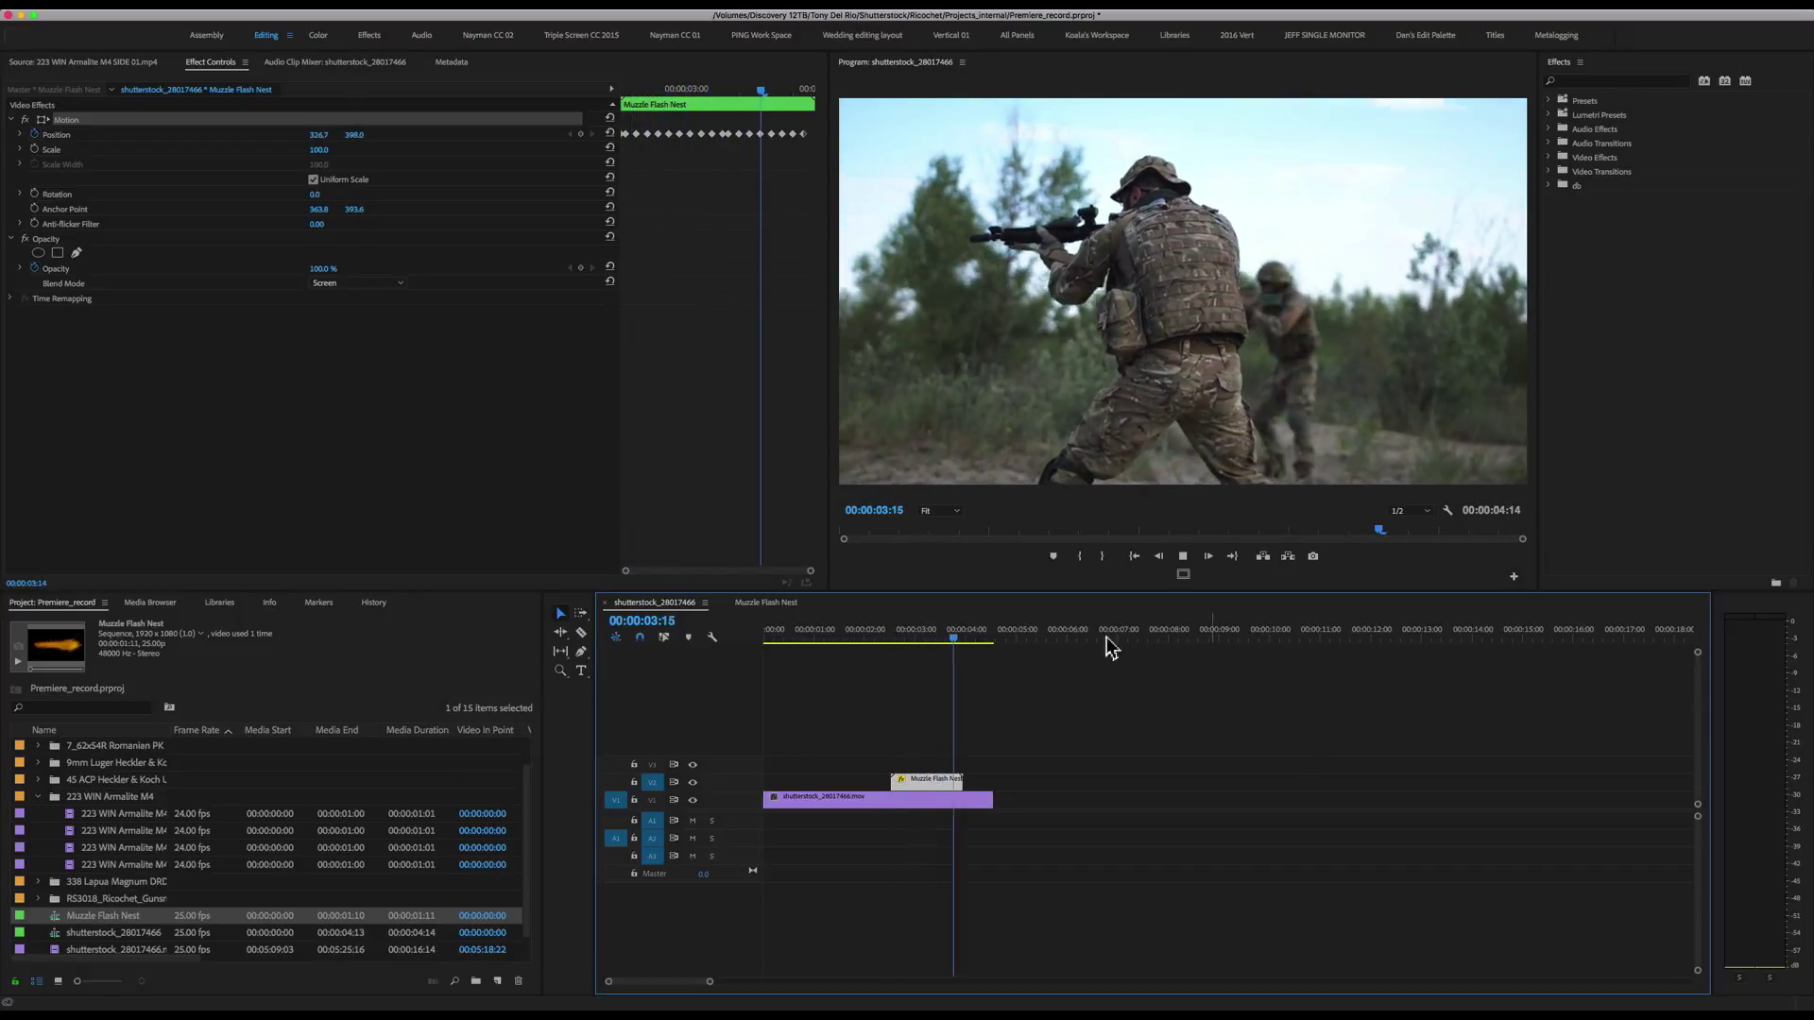
drag(974, 643, 894, 646)
key(space)
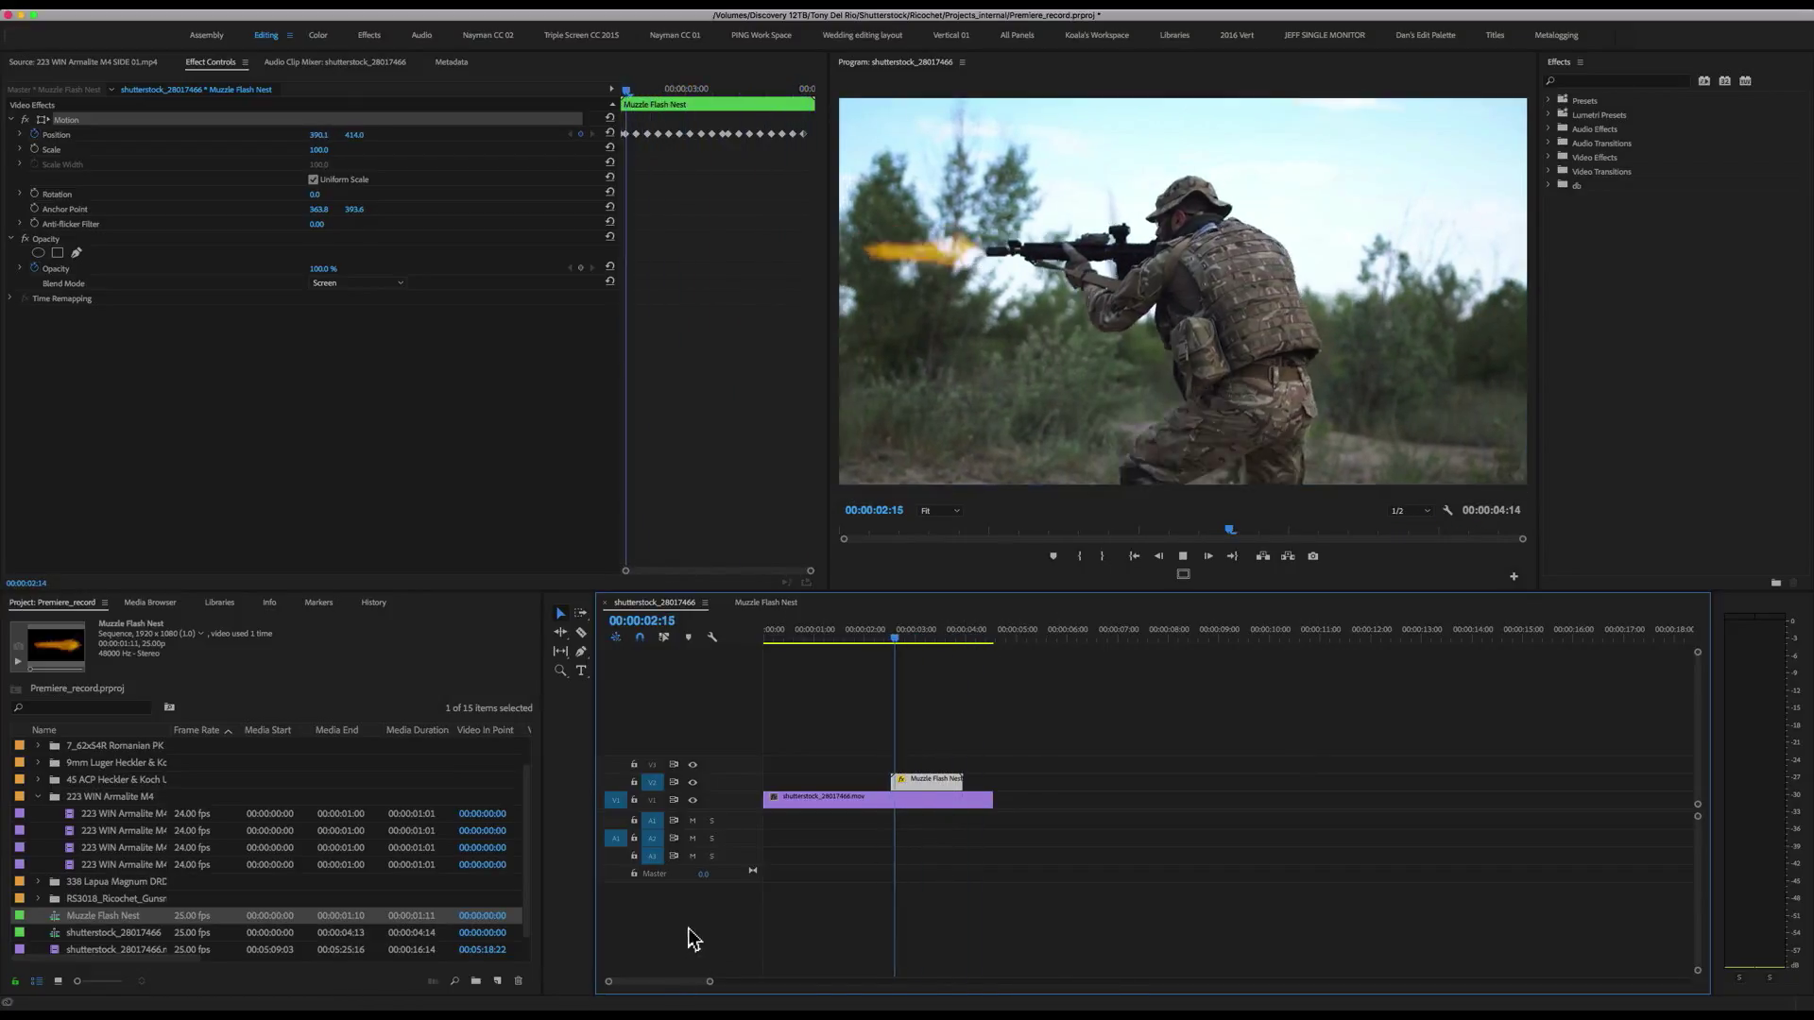
key(space)
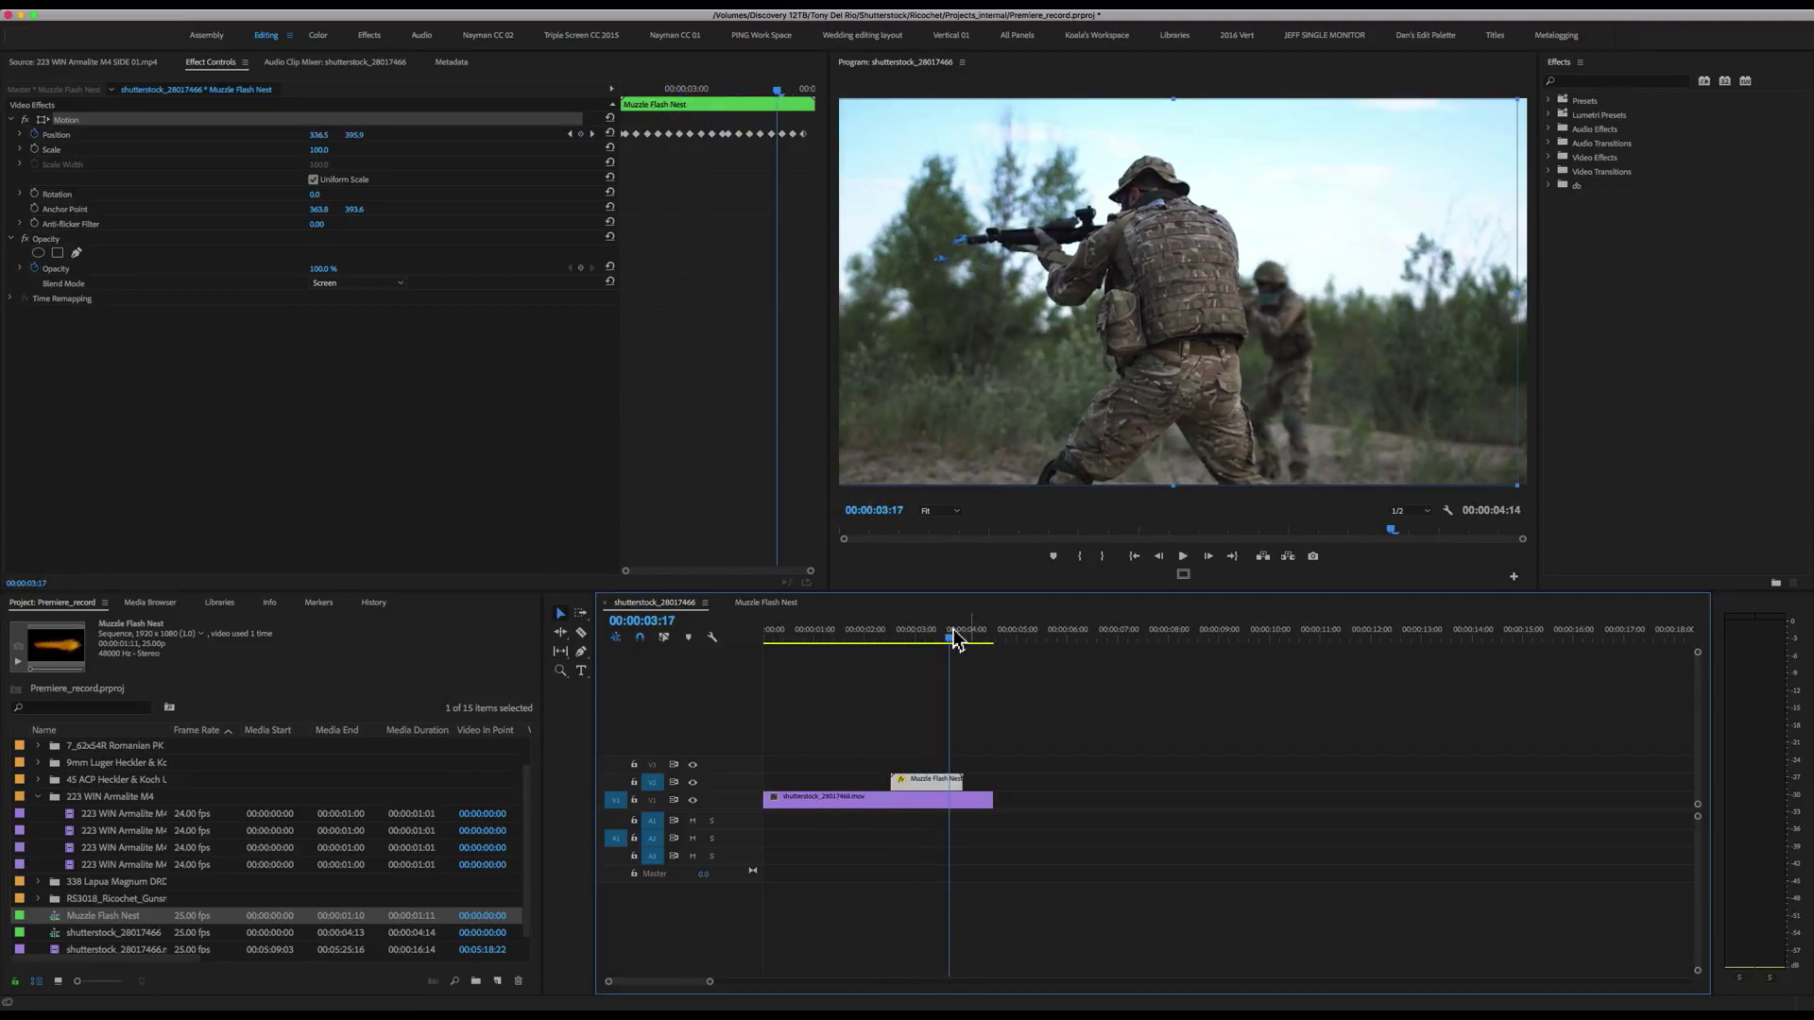
- Keyframe the nest's Rotation at 0.0 at 00:00:03:05 and at -7.0° at 00:00:03:08 to match the rifle's angle
drag(949, 638, 924, 637)
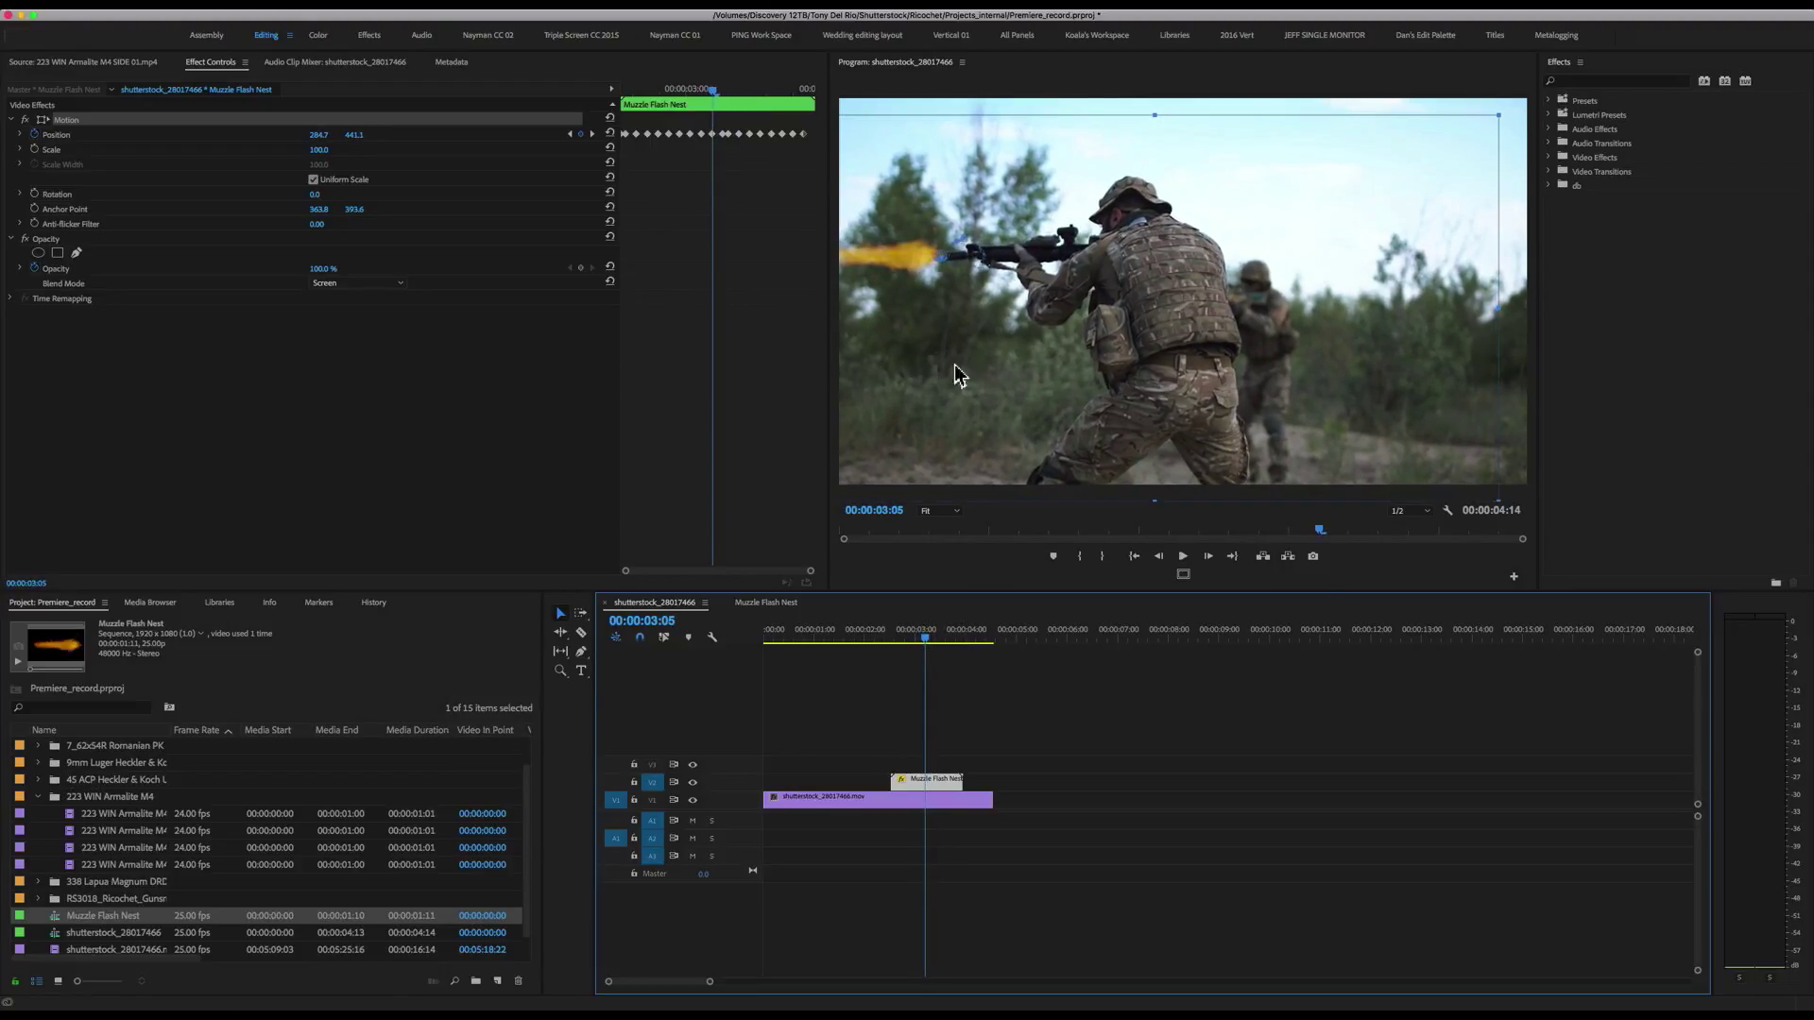
click(36, 193)
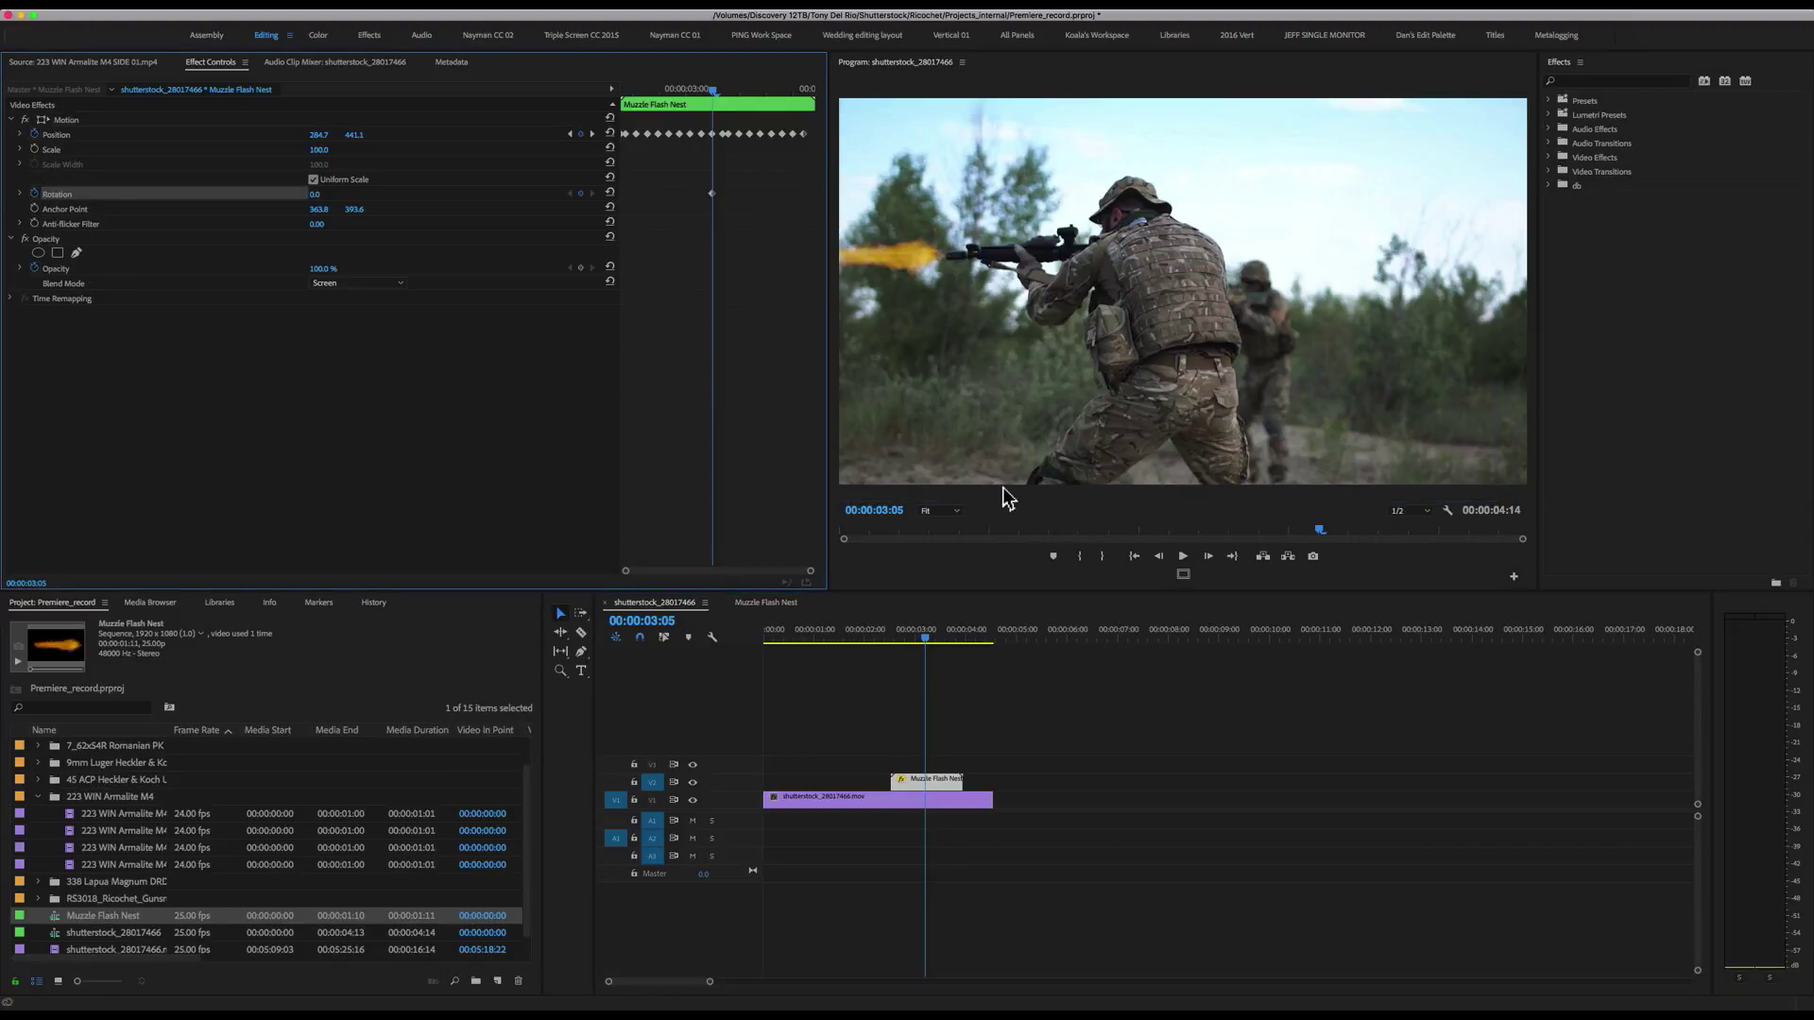
key(Right)
key(Right)
key(Right)
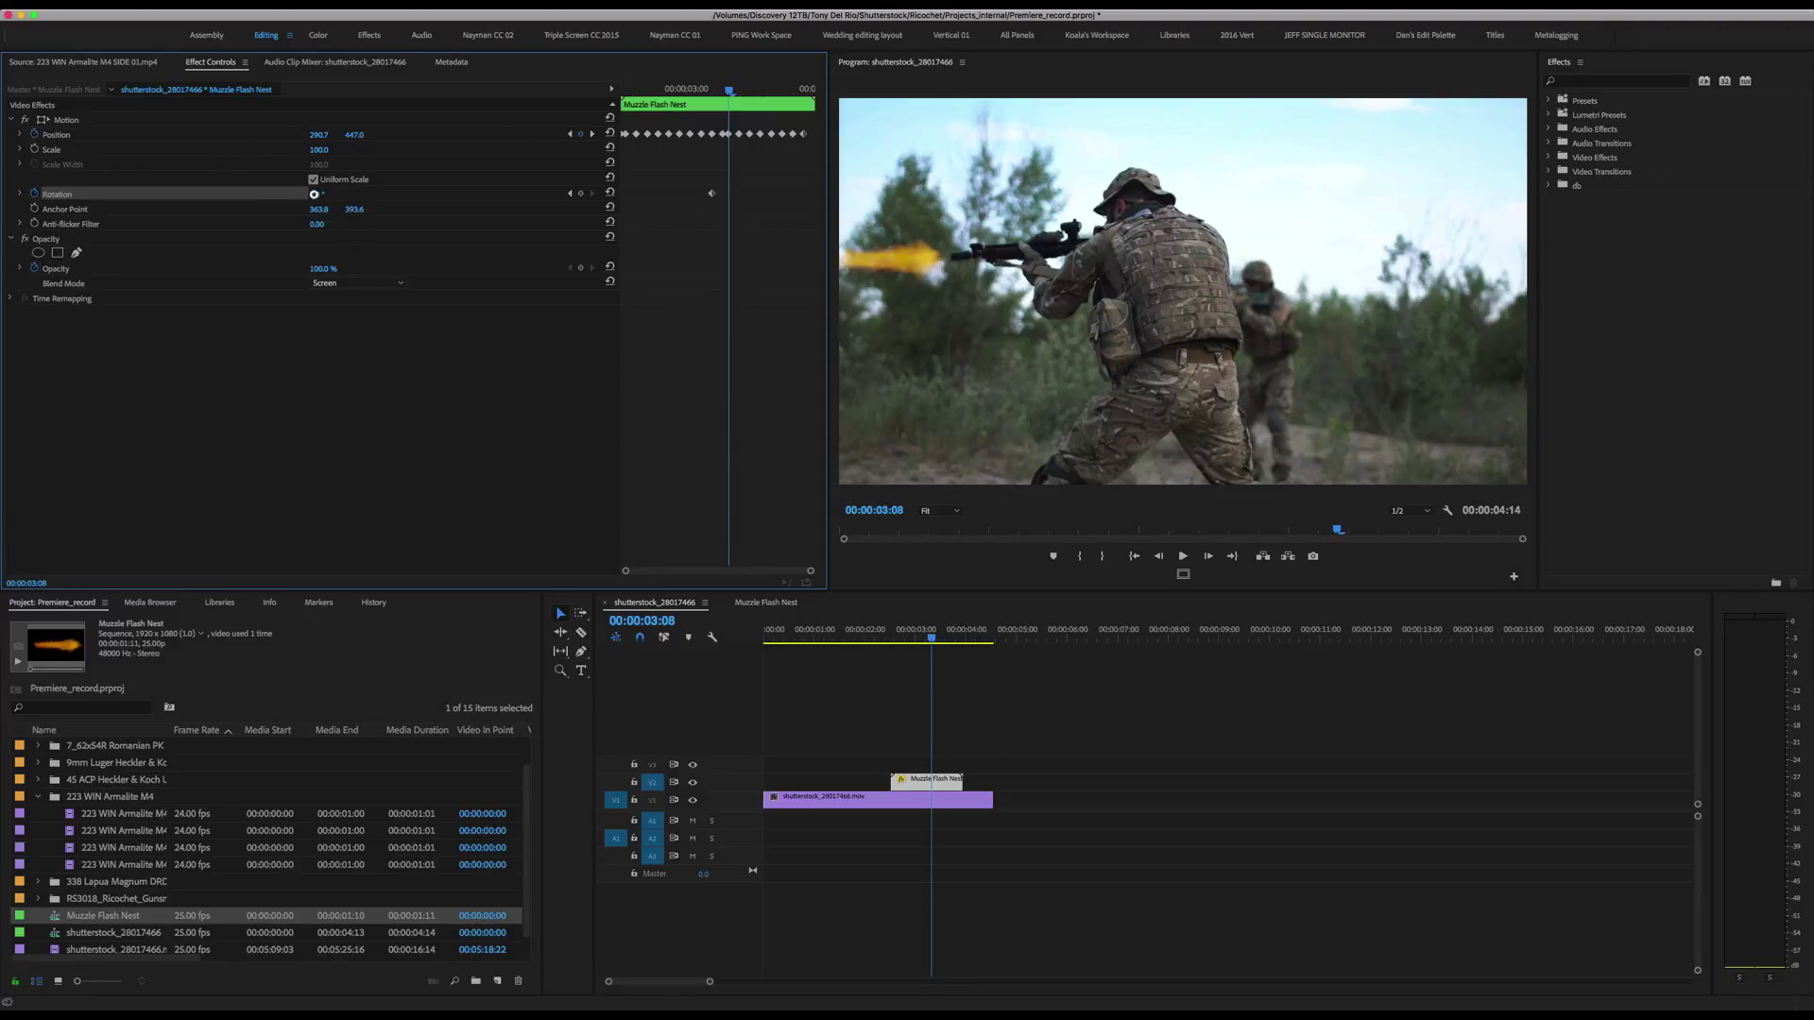
drag(314, 193, 314, 194)
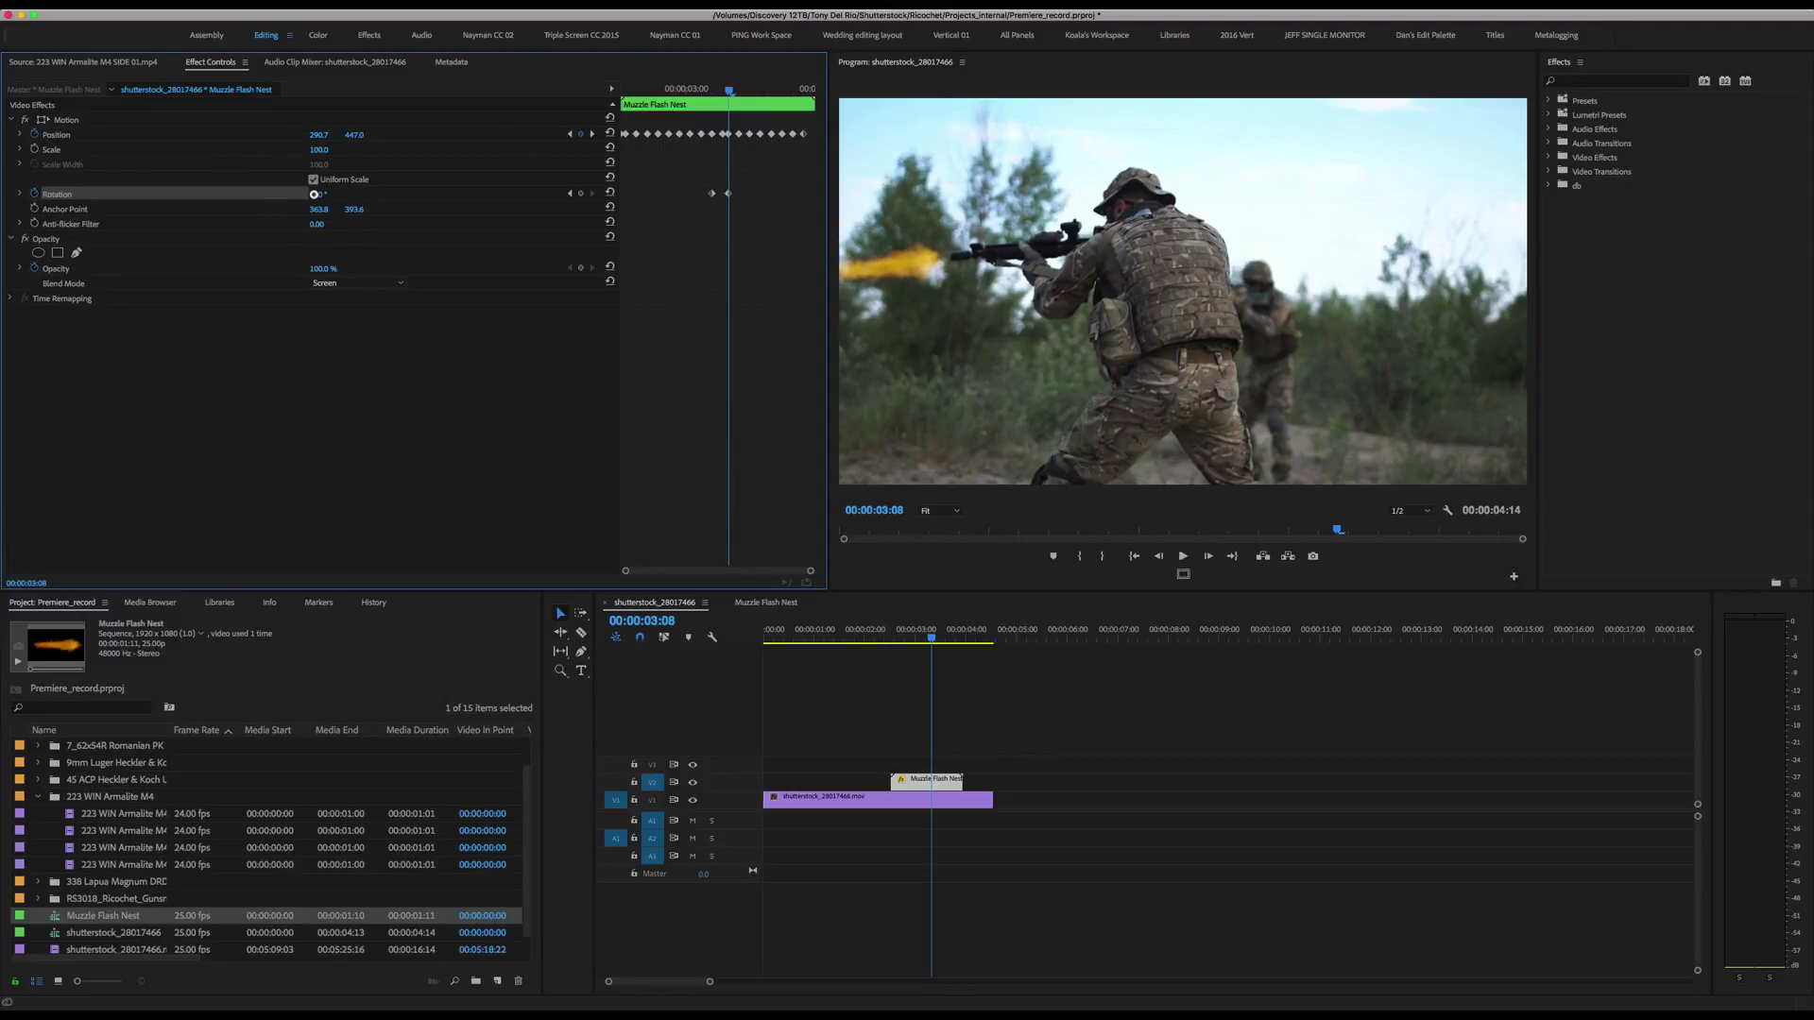
click(41, 125)
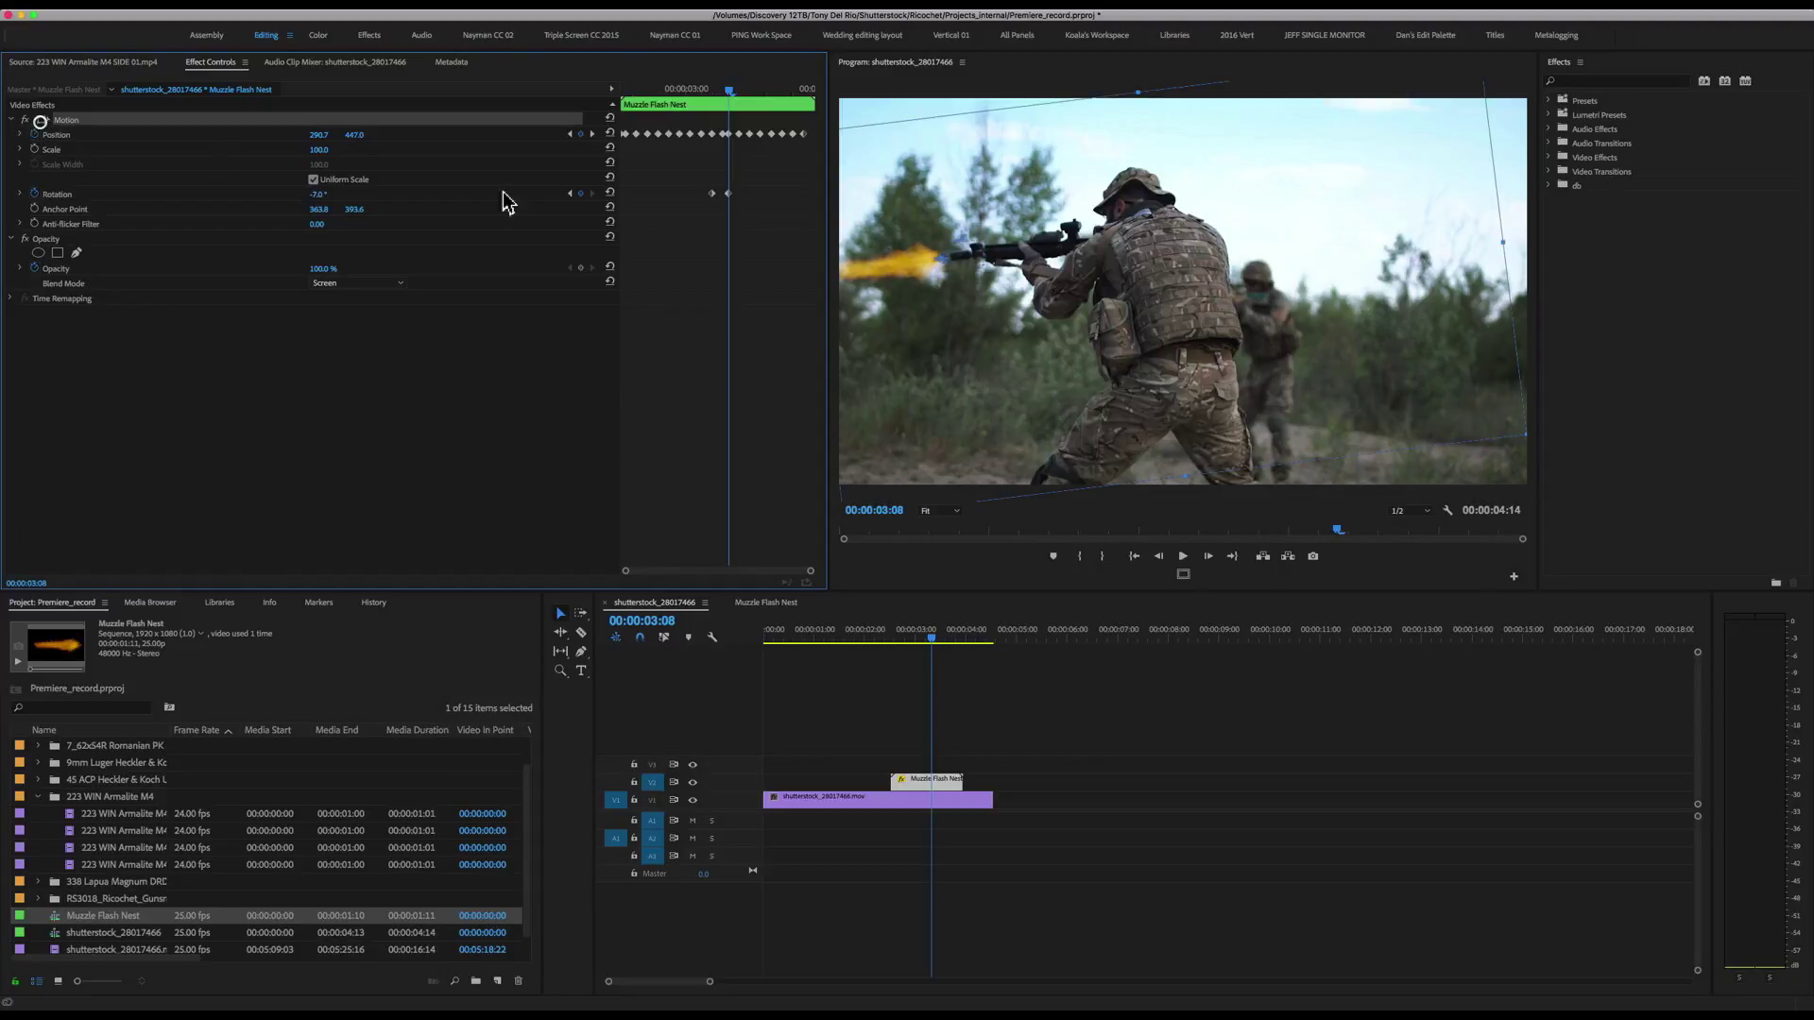
click(380, 477)
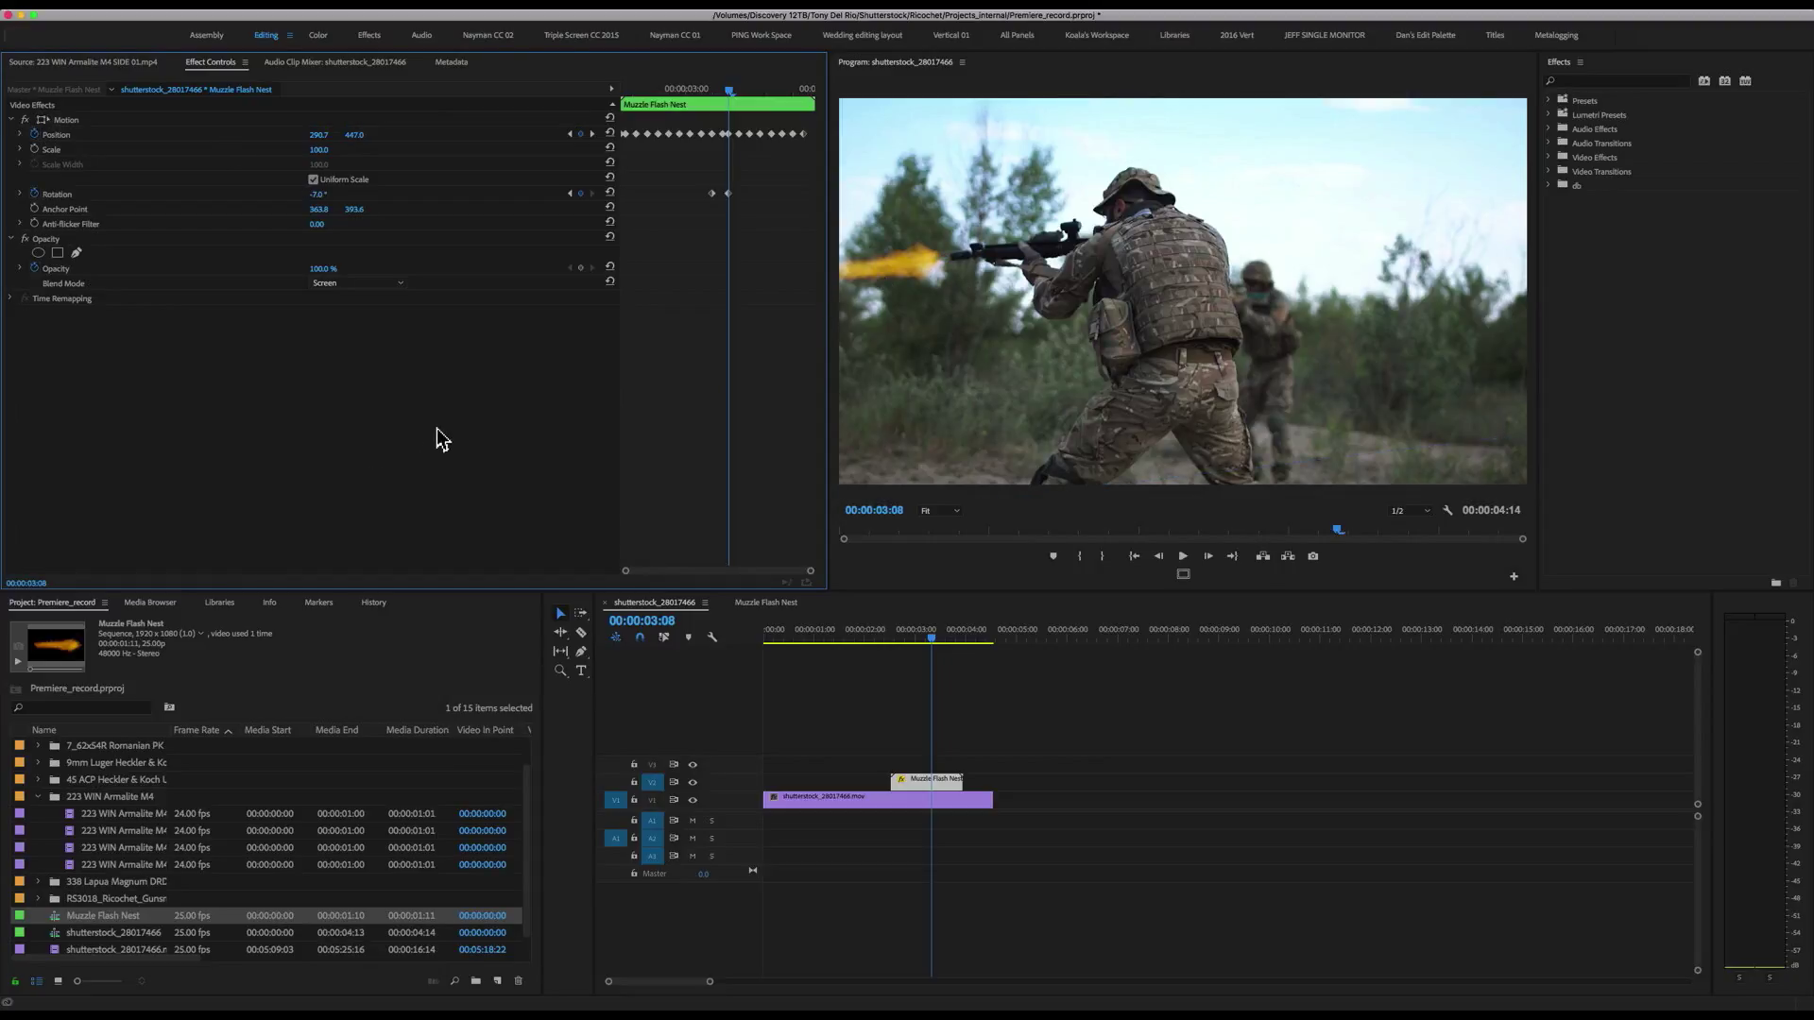
- Step frame by frame from 00:00:03:08 to about 00:00:03:18 to check the rotated flash's alignment with the muzzle
key(Right)
key(Right)
key(Right)
key(Right)
key(Right)
key(Right)
key(Right)
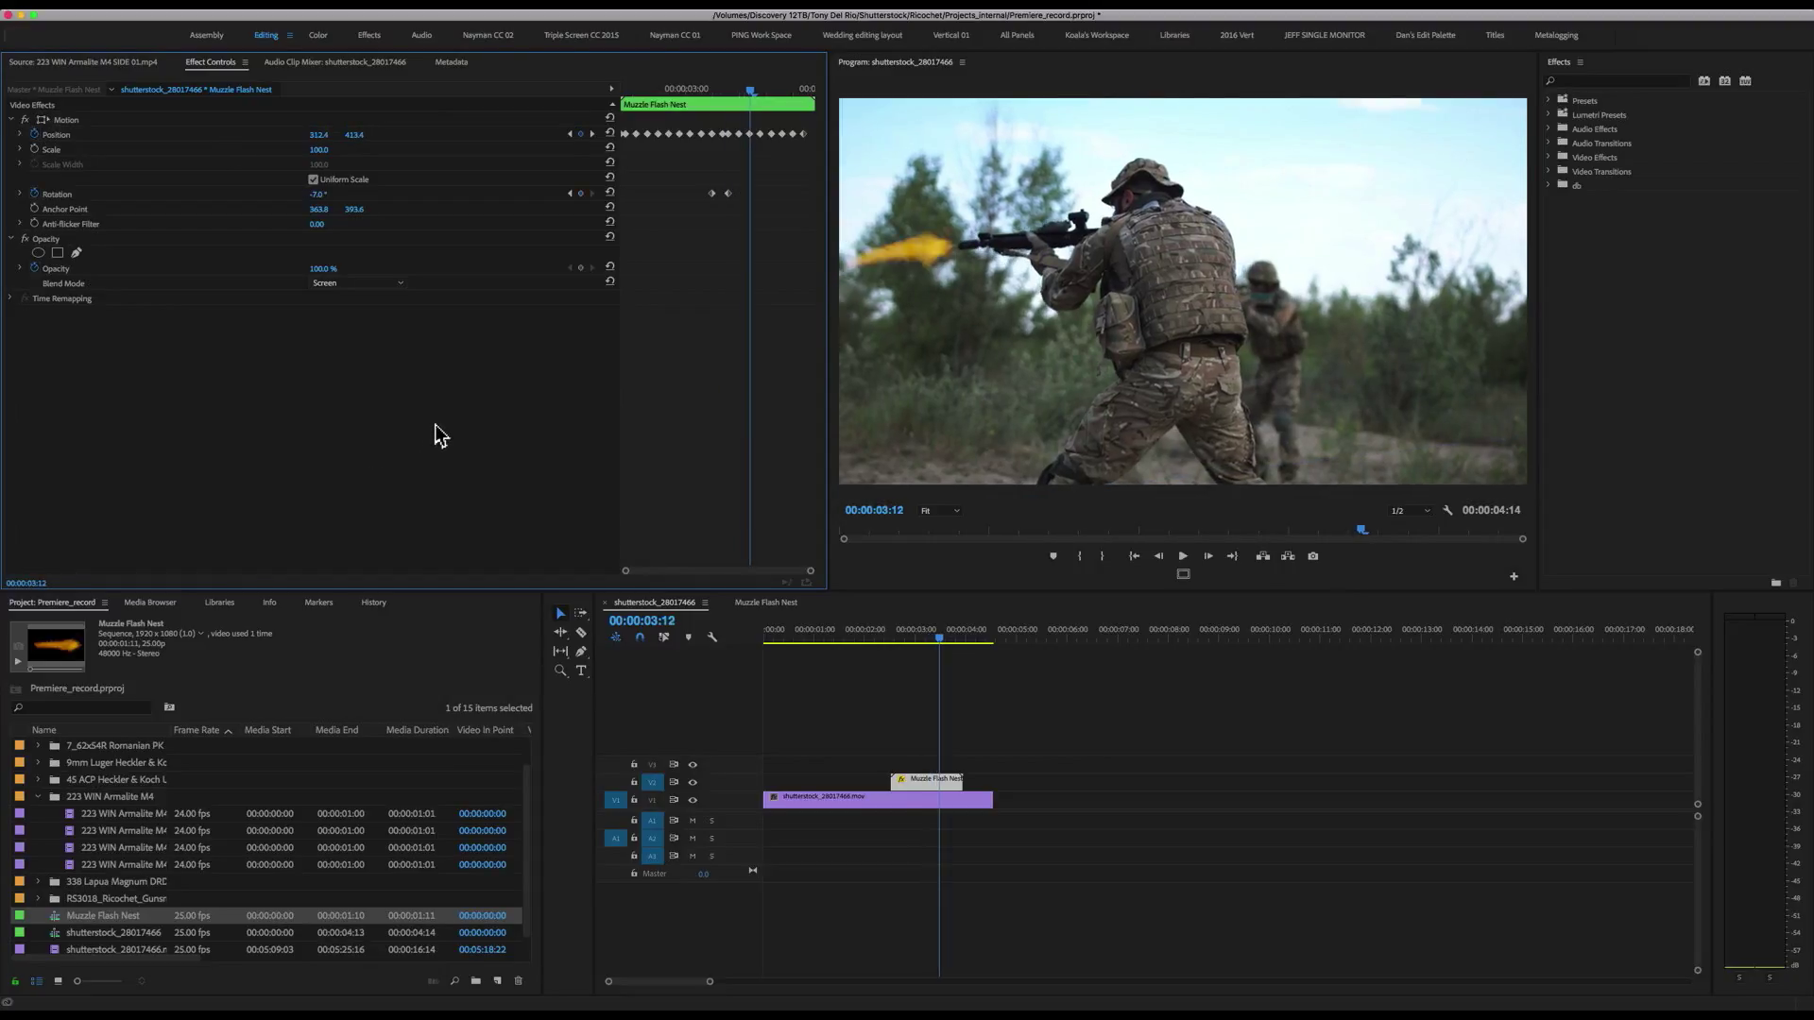
key(Right)
key(Right)
key(Right)
key(Right)
key(Right)
key(Right)
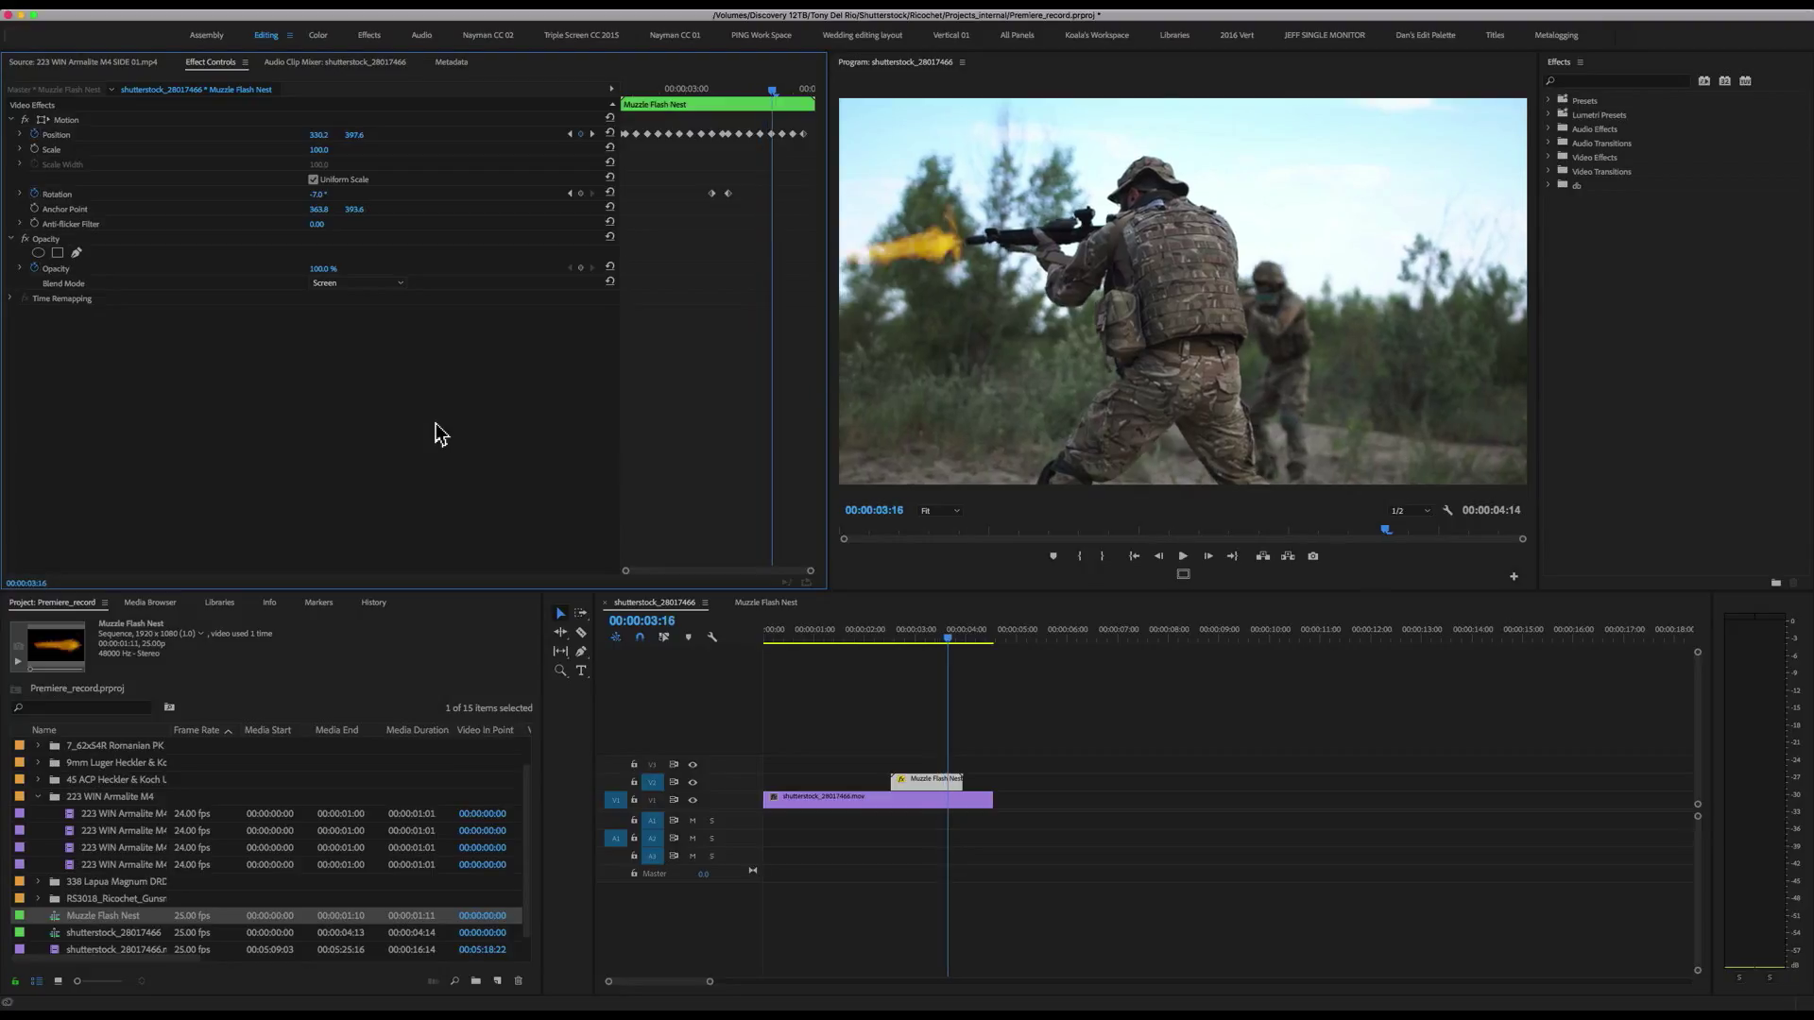
key(Left)
key(Left)
key(Left)
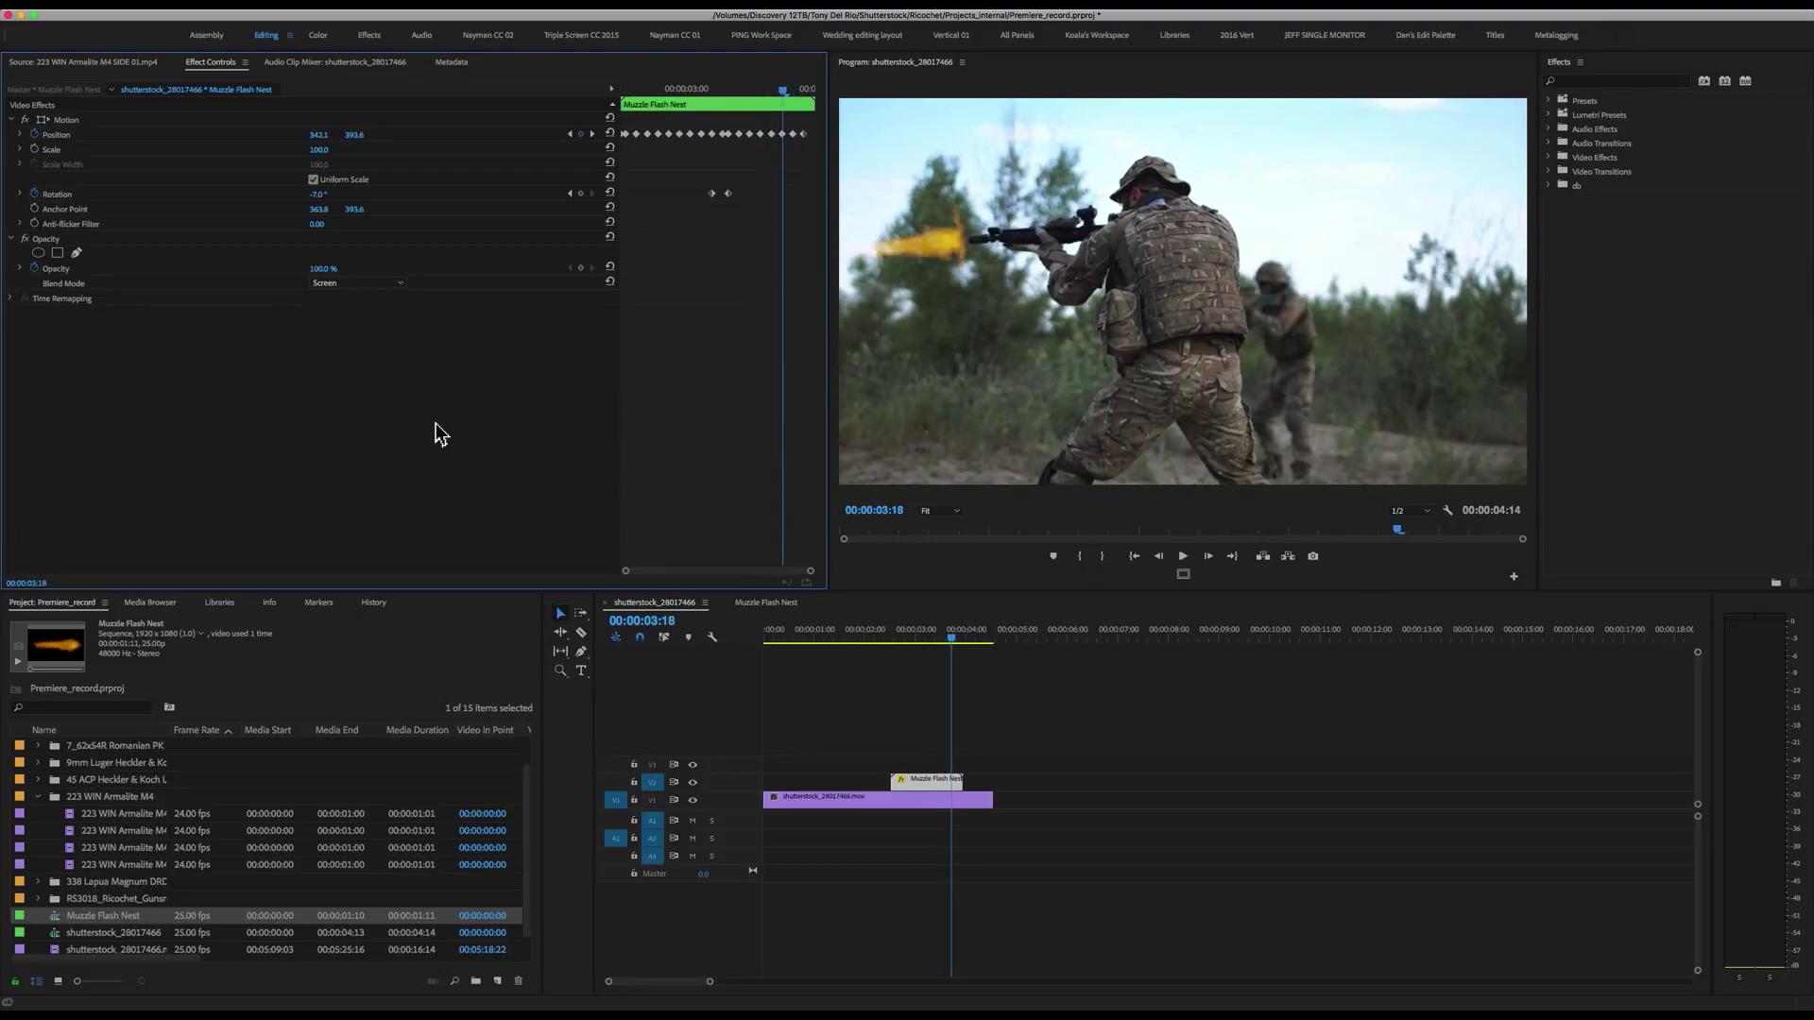
- Keyframe the Muzzle Flash Nest's Rotation at -7.0° at 00:00:03:18 and at 0.0 at 00:00:03:24
click(580, 193)
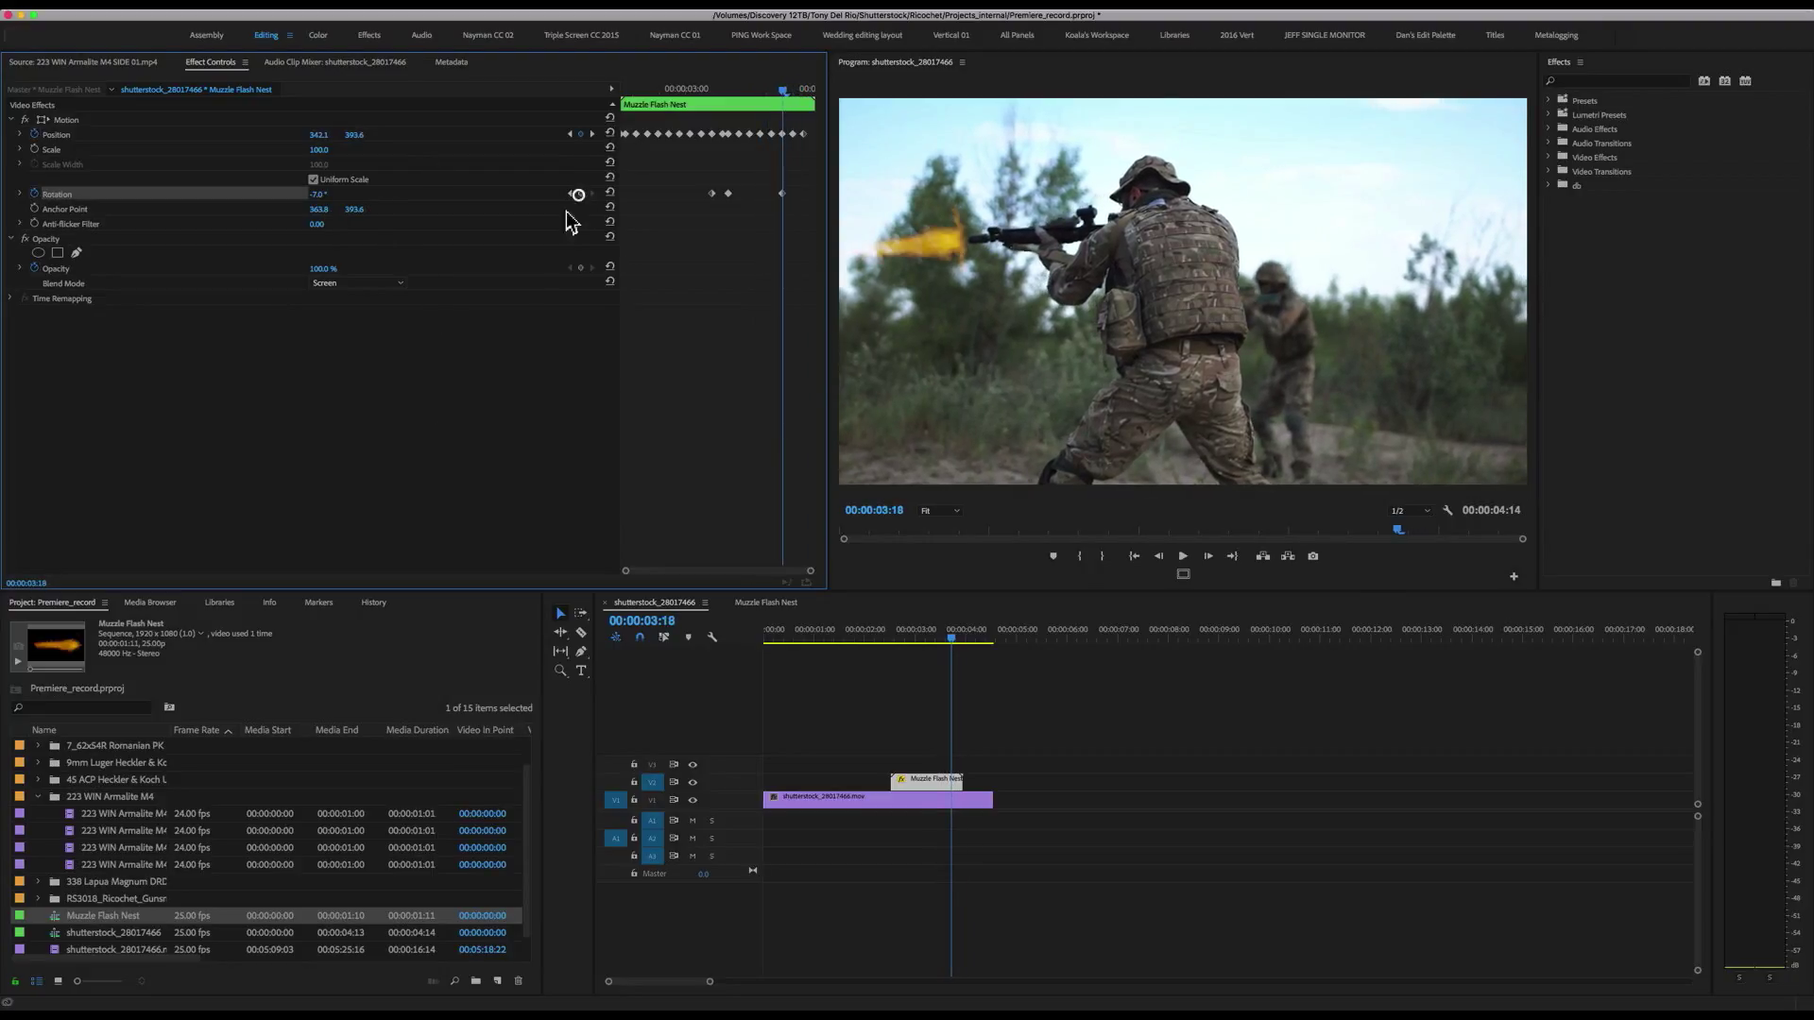
key(Right)
key(Right)
key(Right)
key(Right)
key(Right)
key(Right)
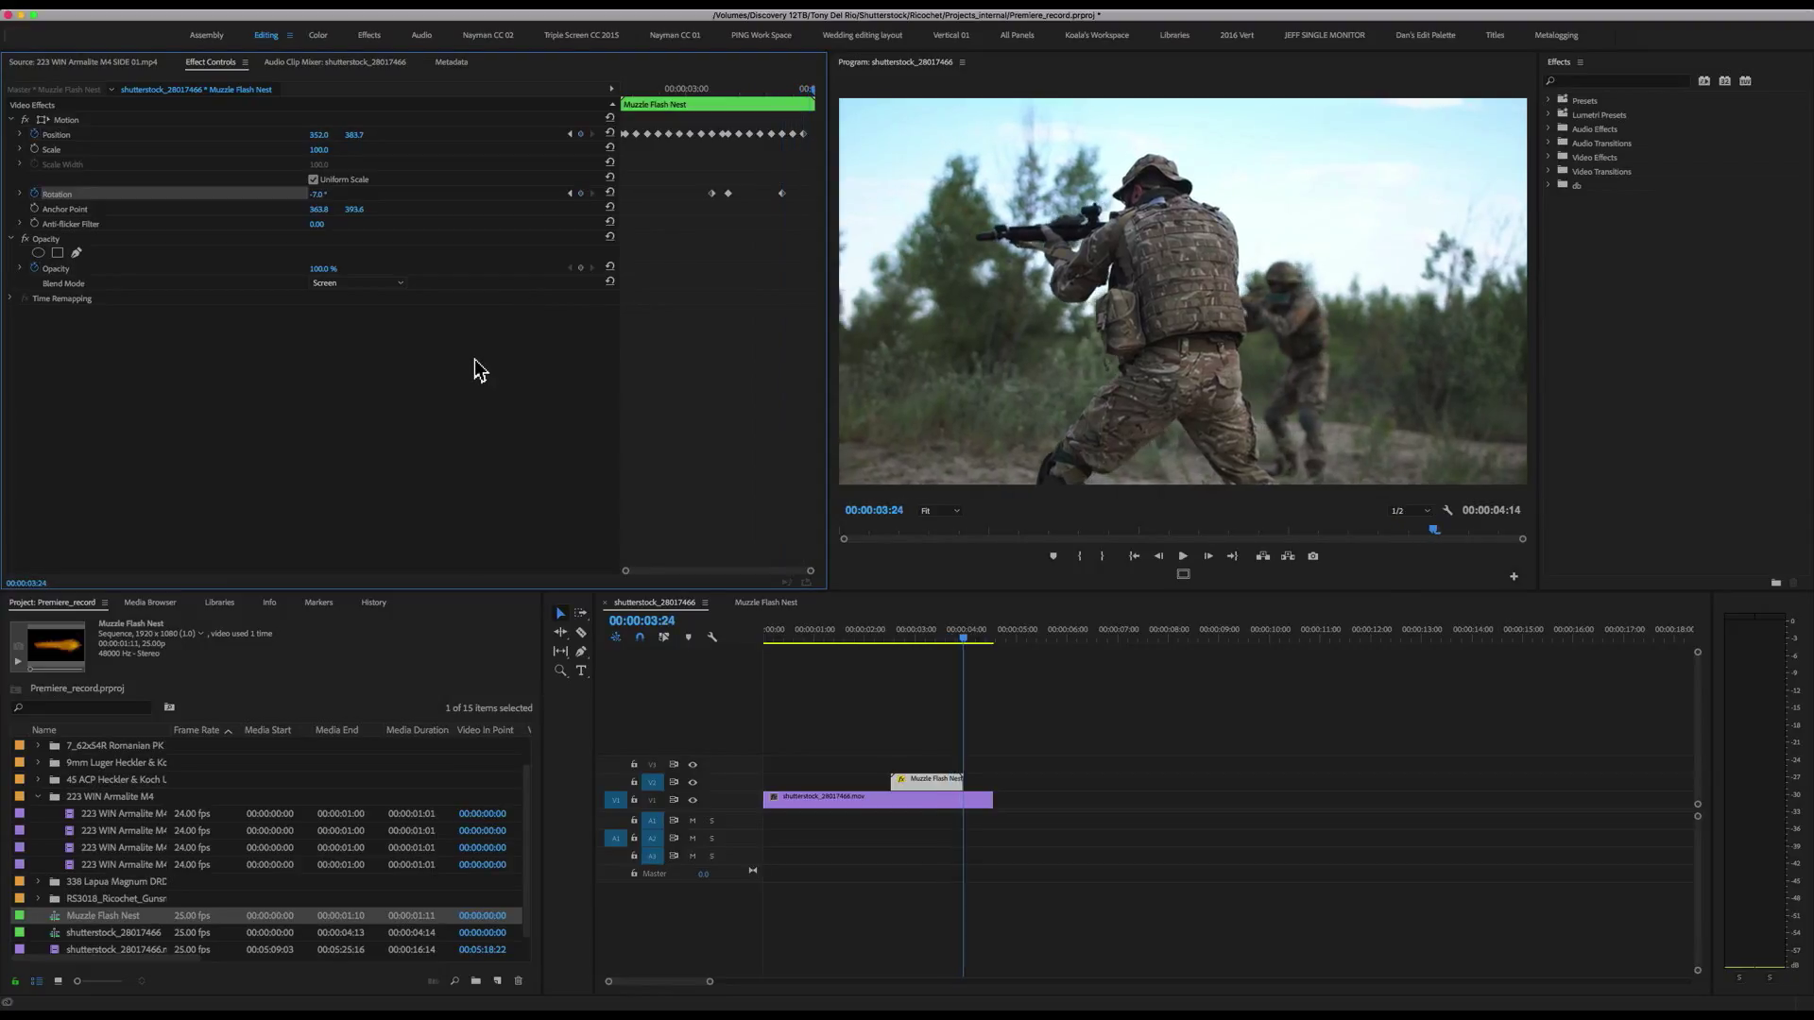
click(319, 194)
text(0)
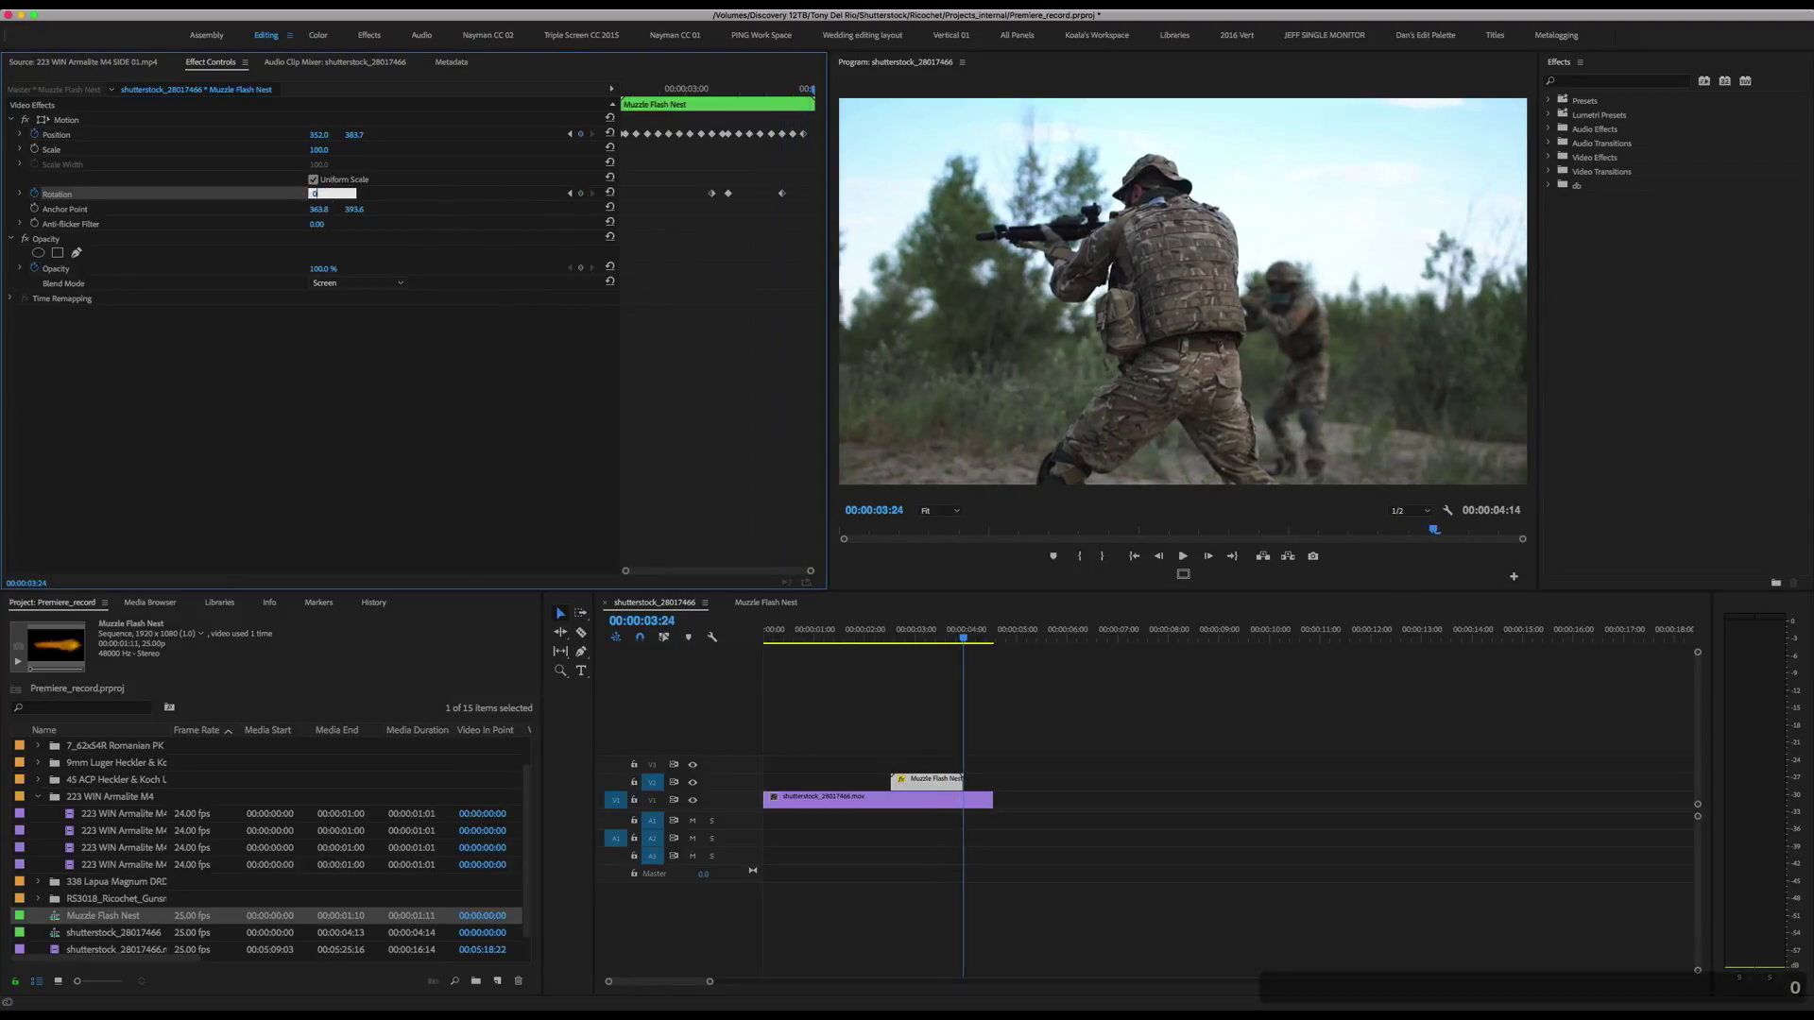
key(Return)
- Play back the firing section and check how the flashes follow the rifle with the rotation keyframes
drag(699, 89, 588, 88)
click(905, 712)
key(space)
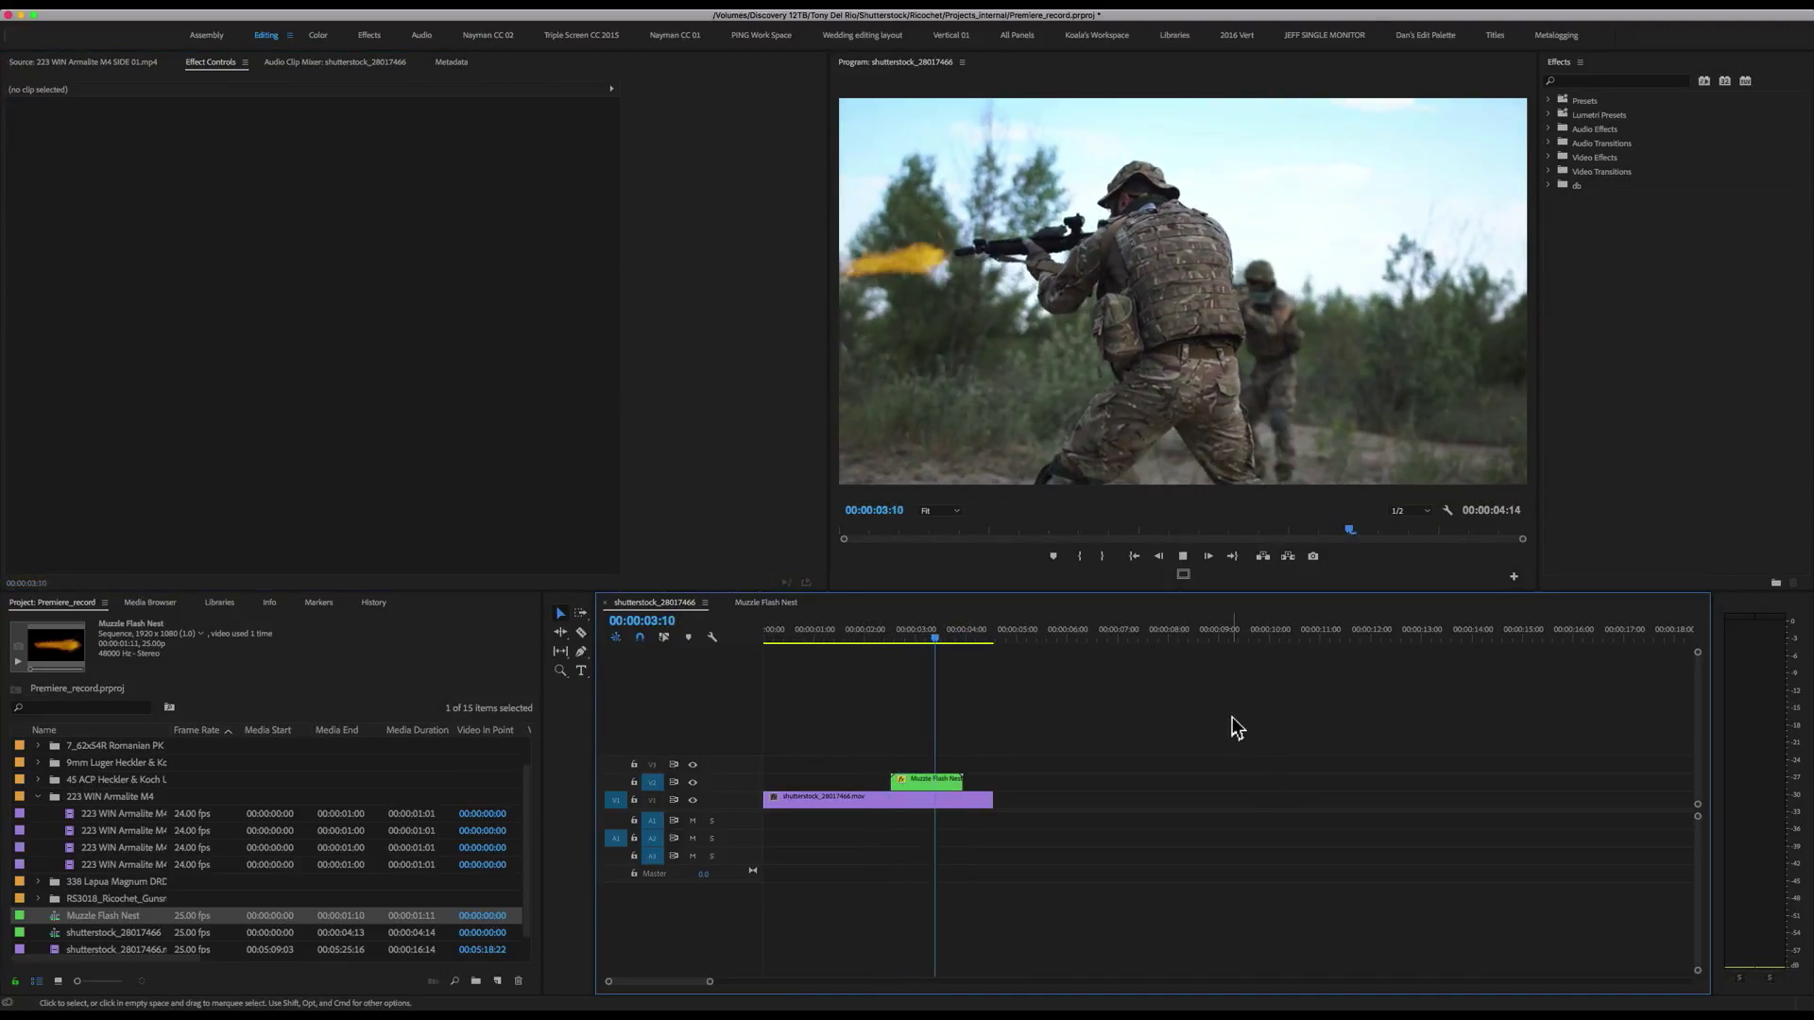
key(space)
drag(948, 637, 899, 639)
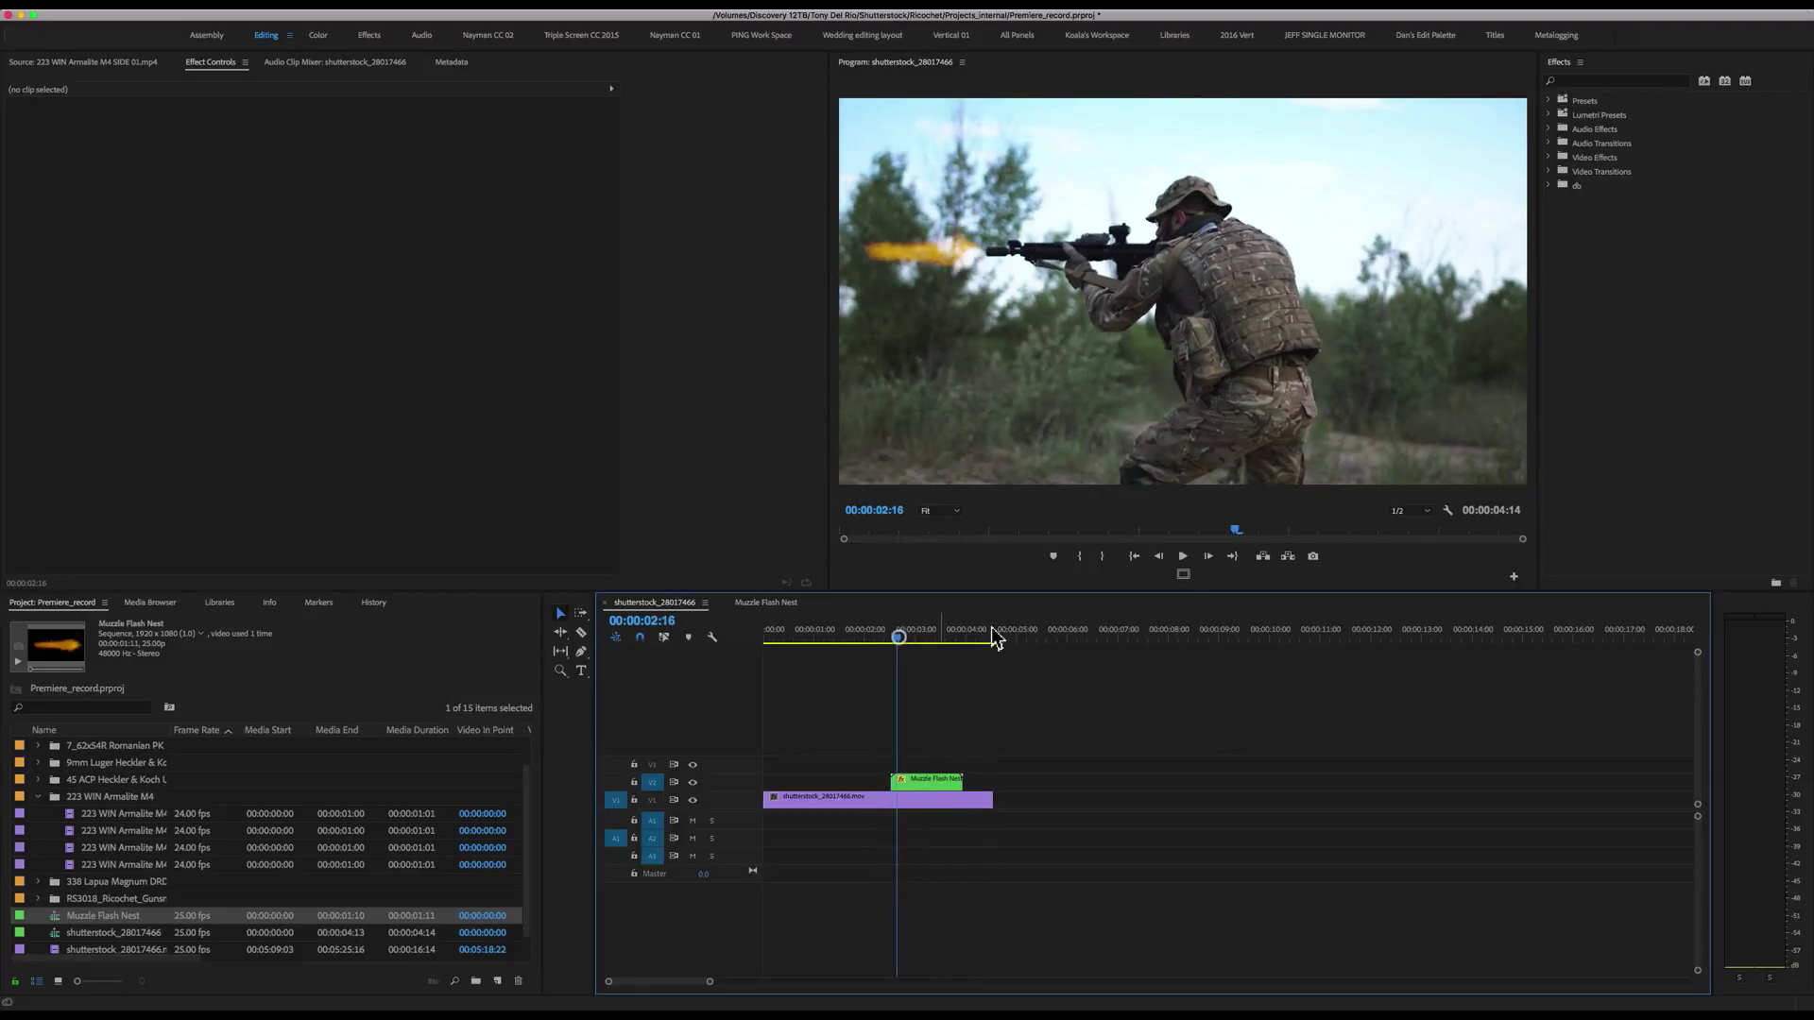
- Set the Muzzle Flash Nest's blend mode to Linear Dodge (Add) and check the brighter flash
click(956, 778)
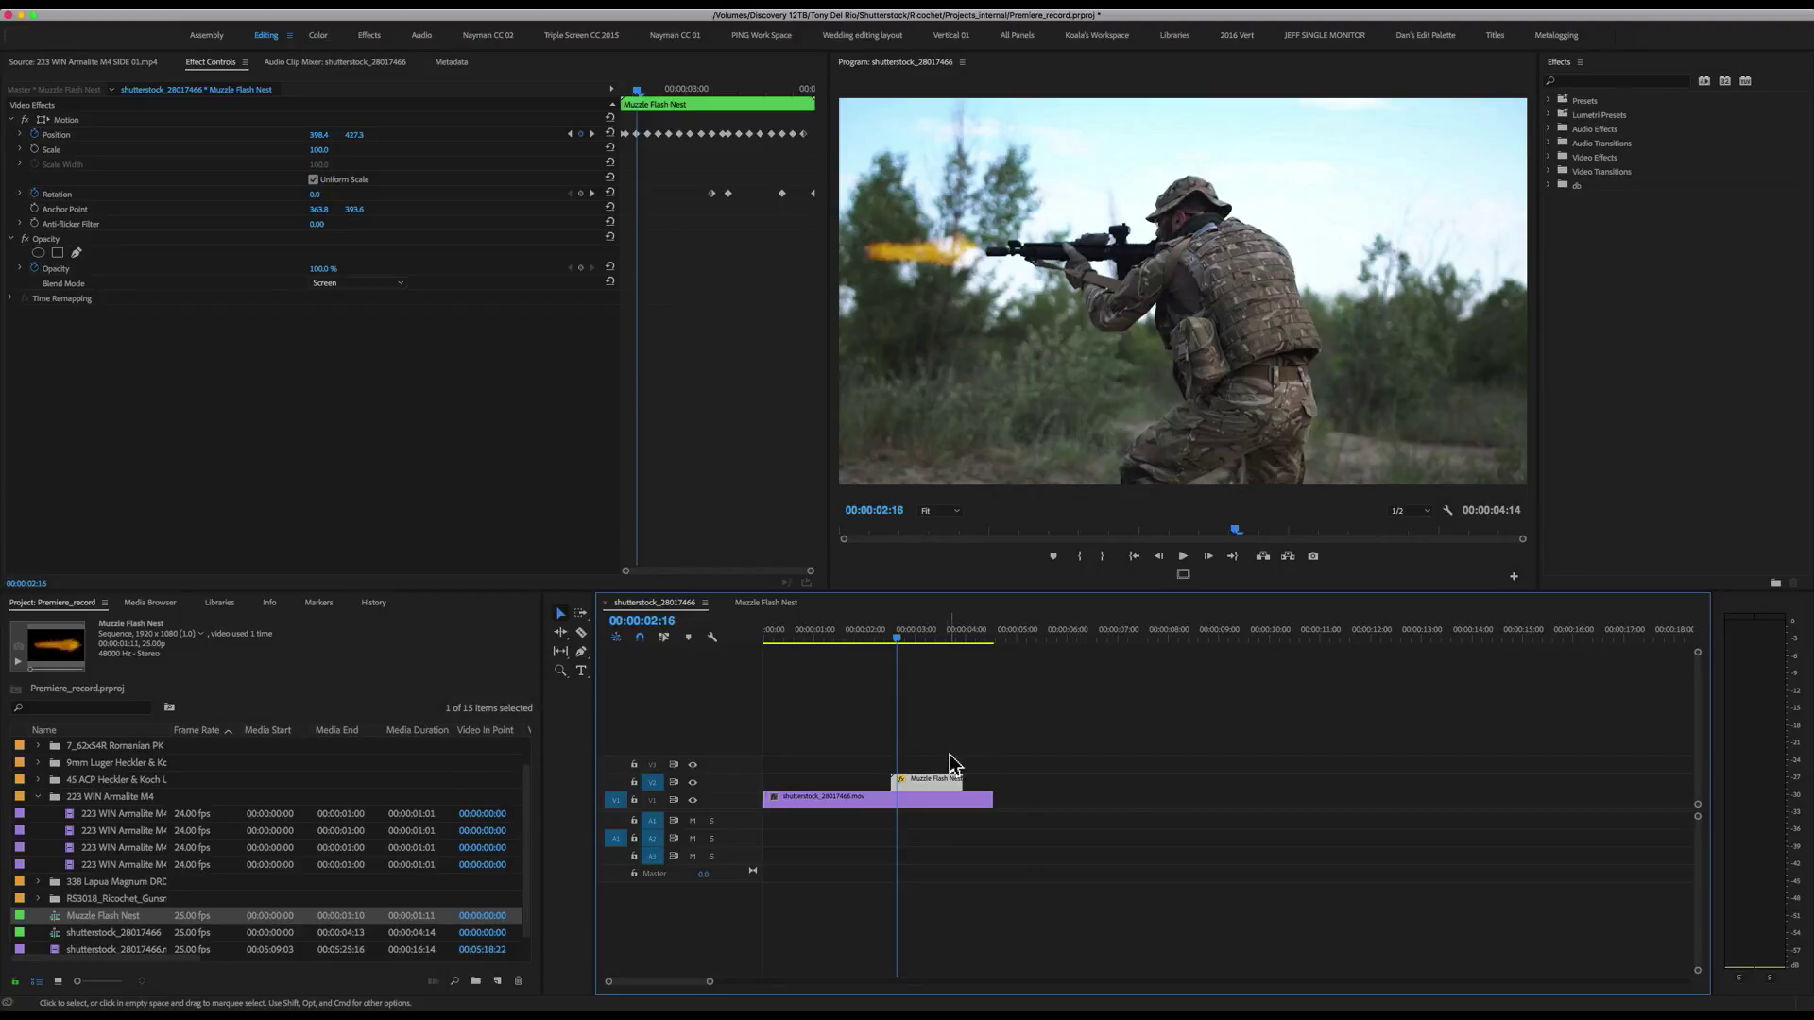
click(345, 284)
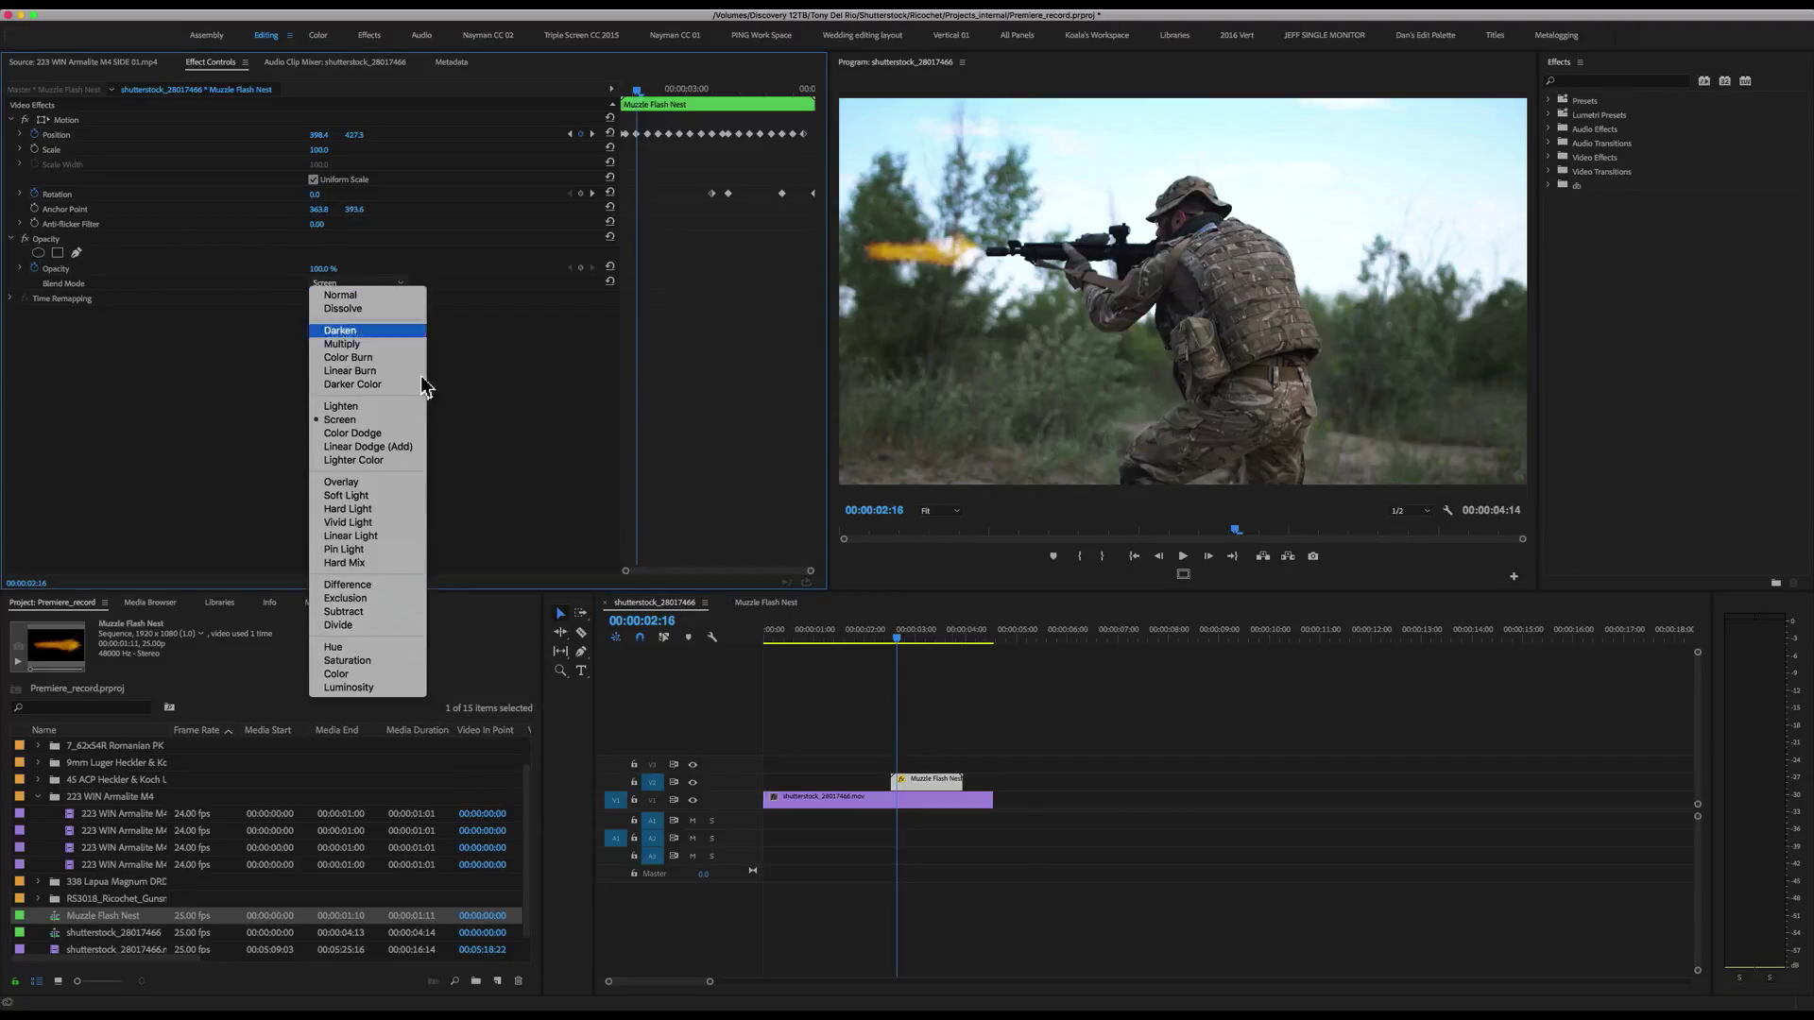
click(398, 446)
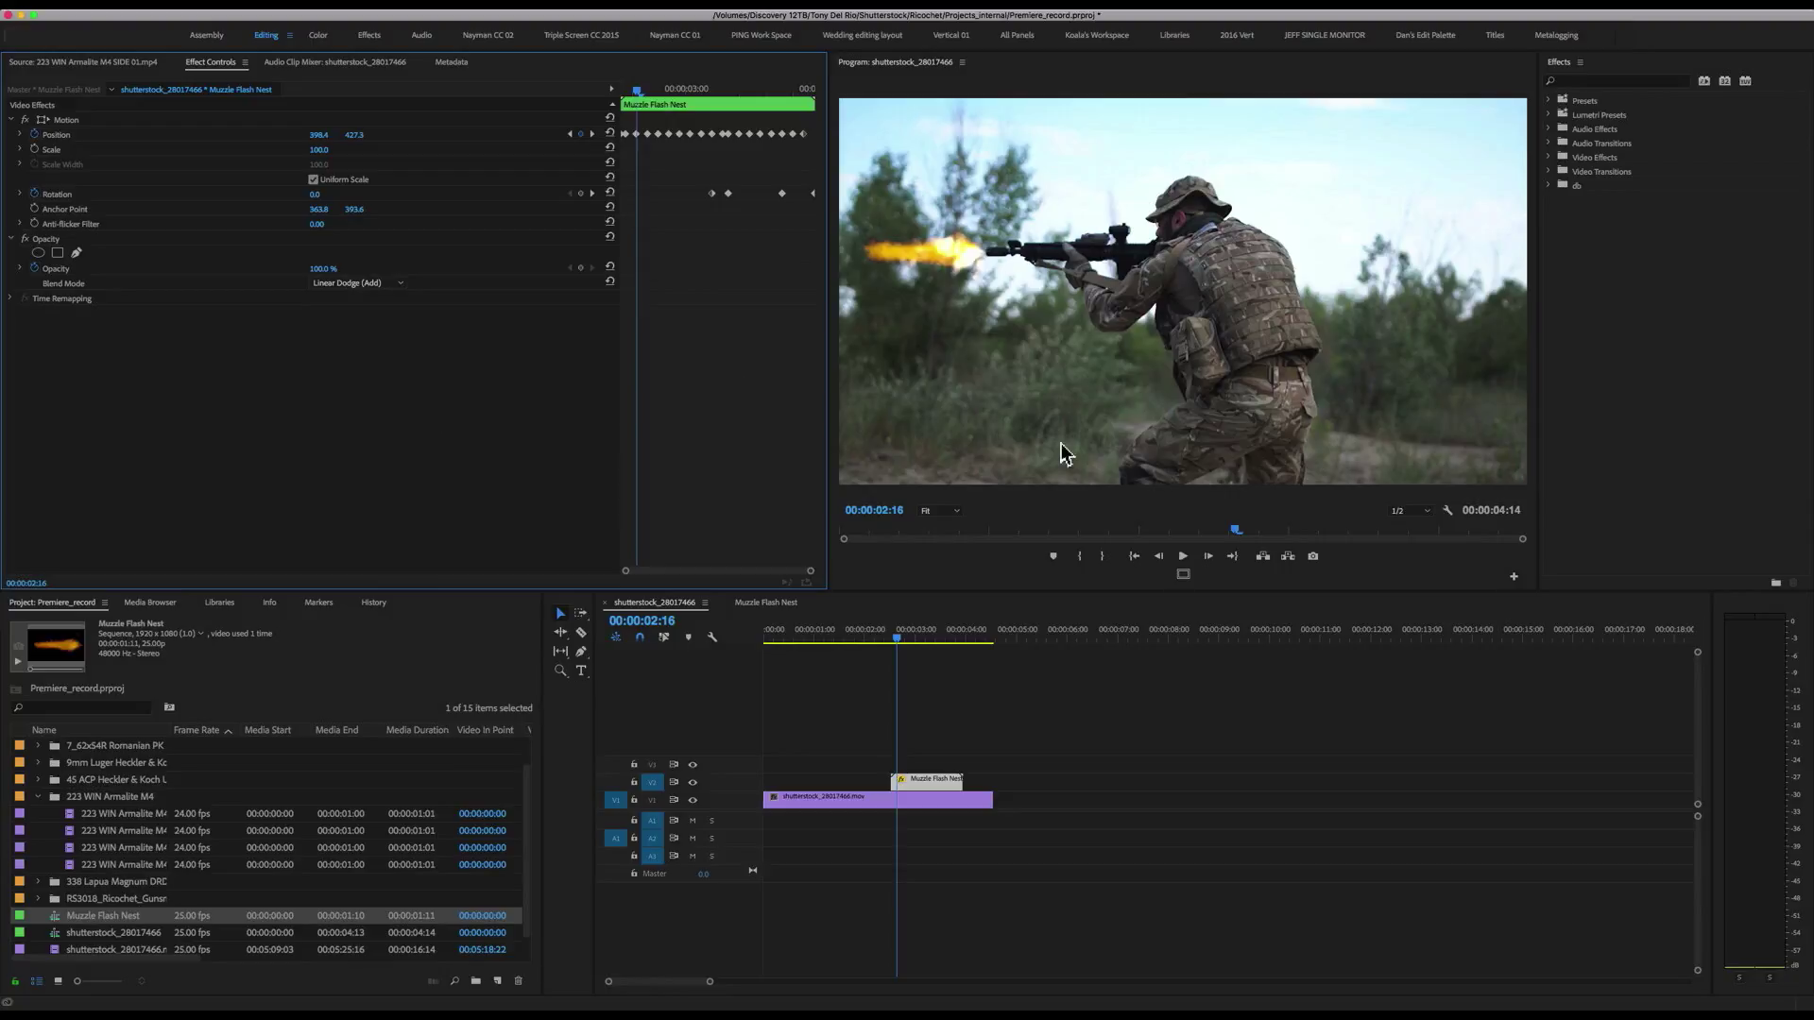
mouse_move(902, 639)
mouse_down()
mouse_move(971, 642)
mouse_move(907, 650)
mouse_up()
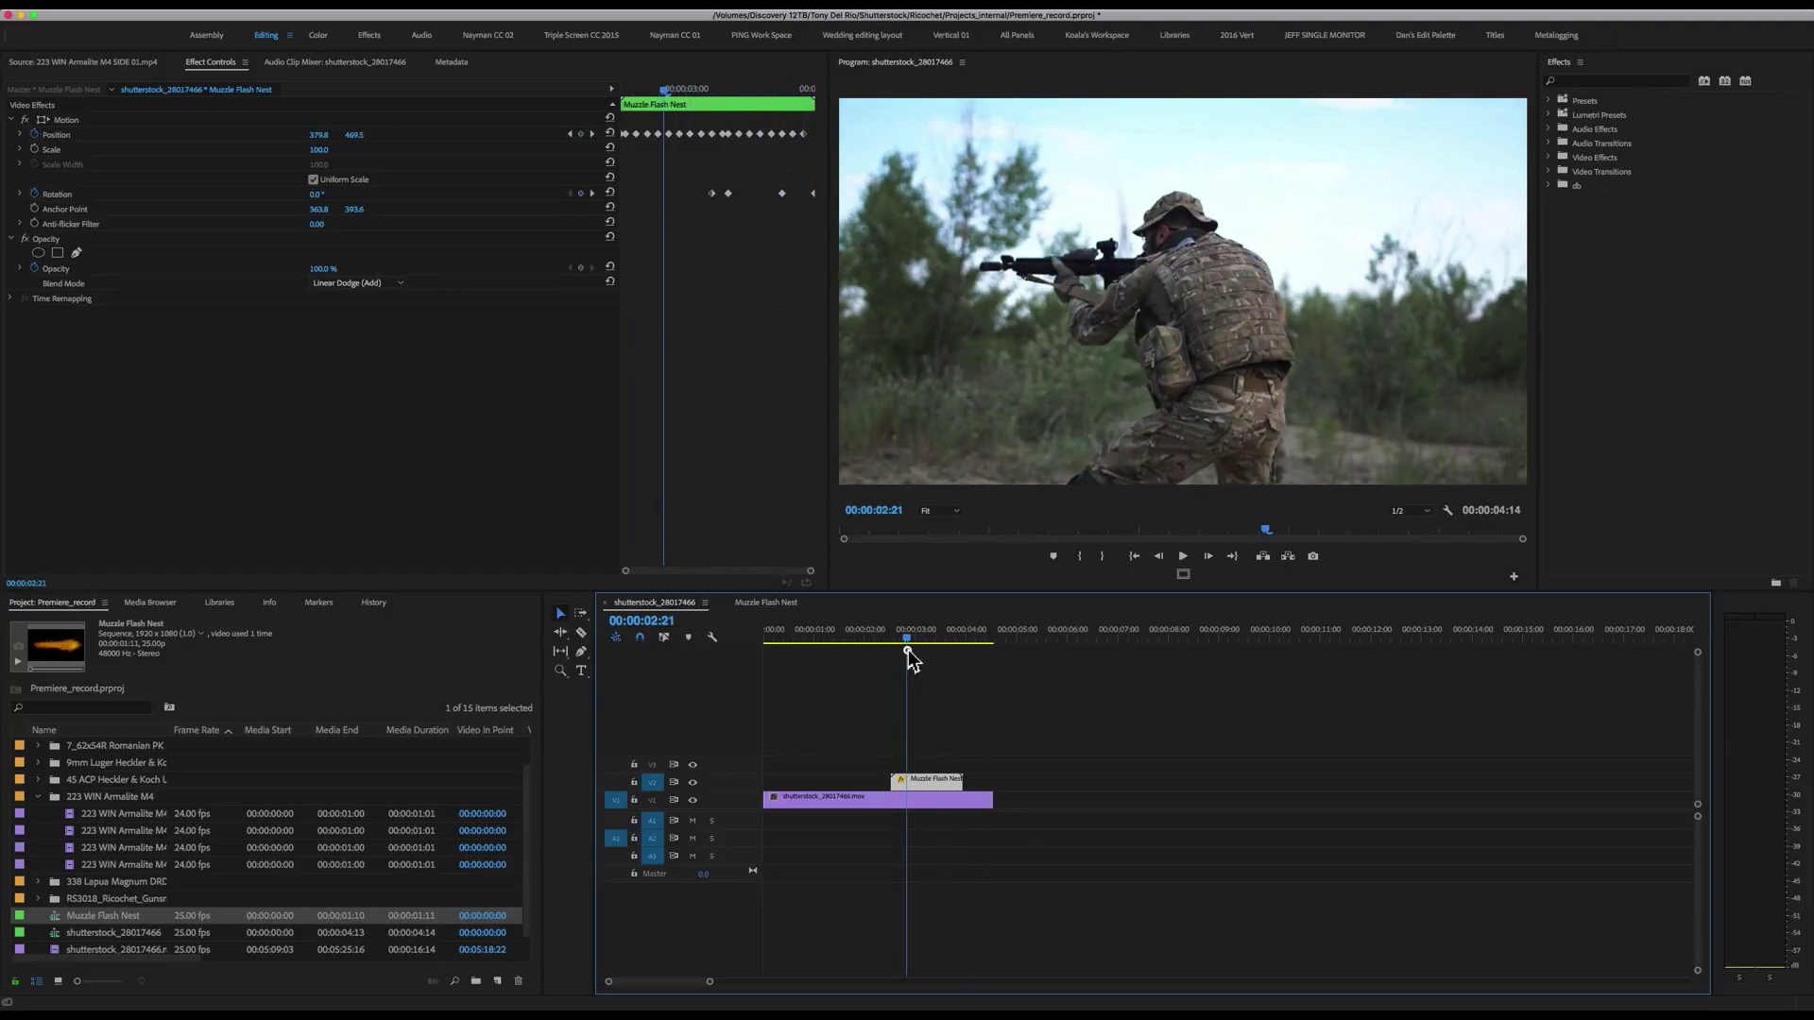
- Duplicate the Muzzle Flash Nest onto the track directly above, aligned with the original, and set the copy's blend mode to Screen
key(cmd+c)
click(1009, 639)
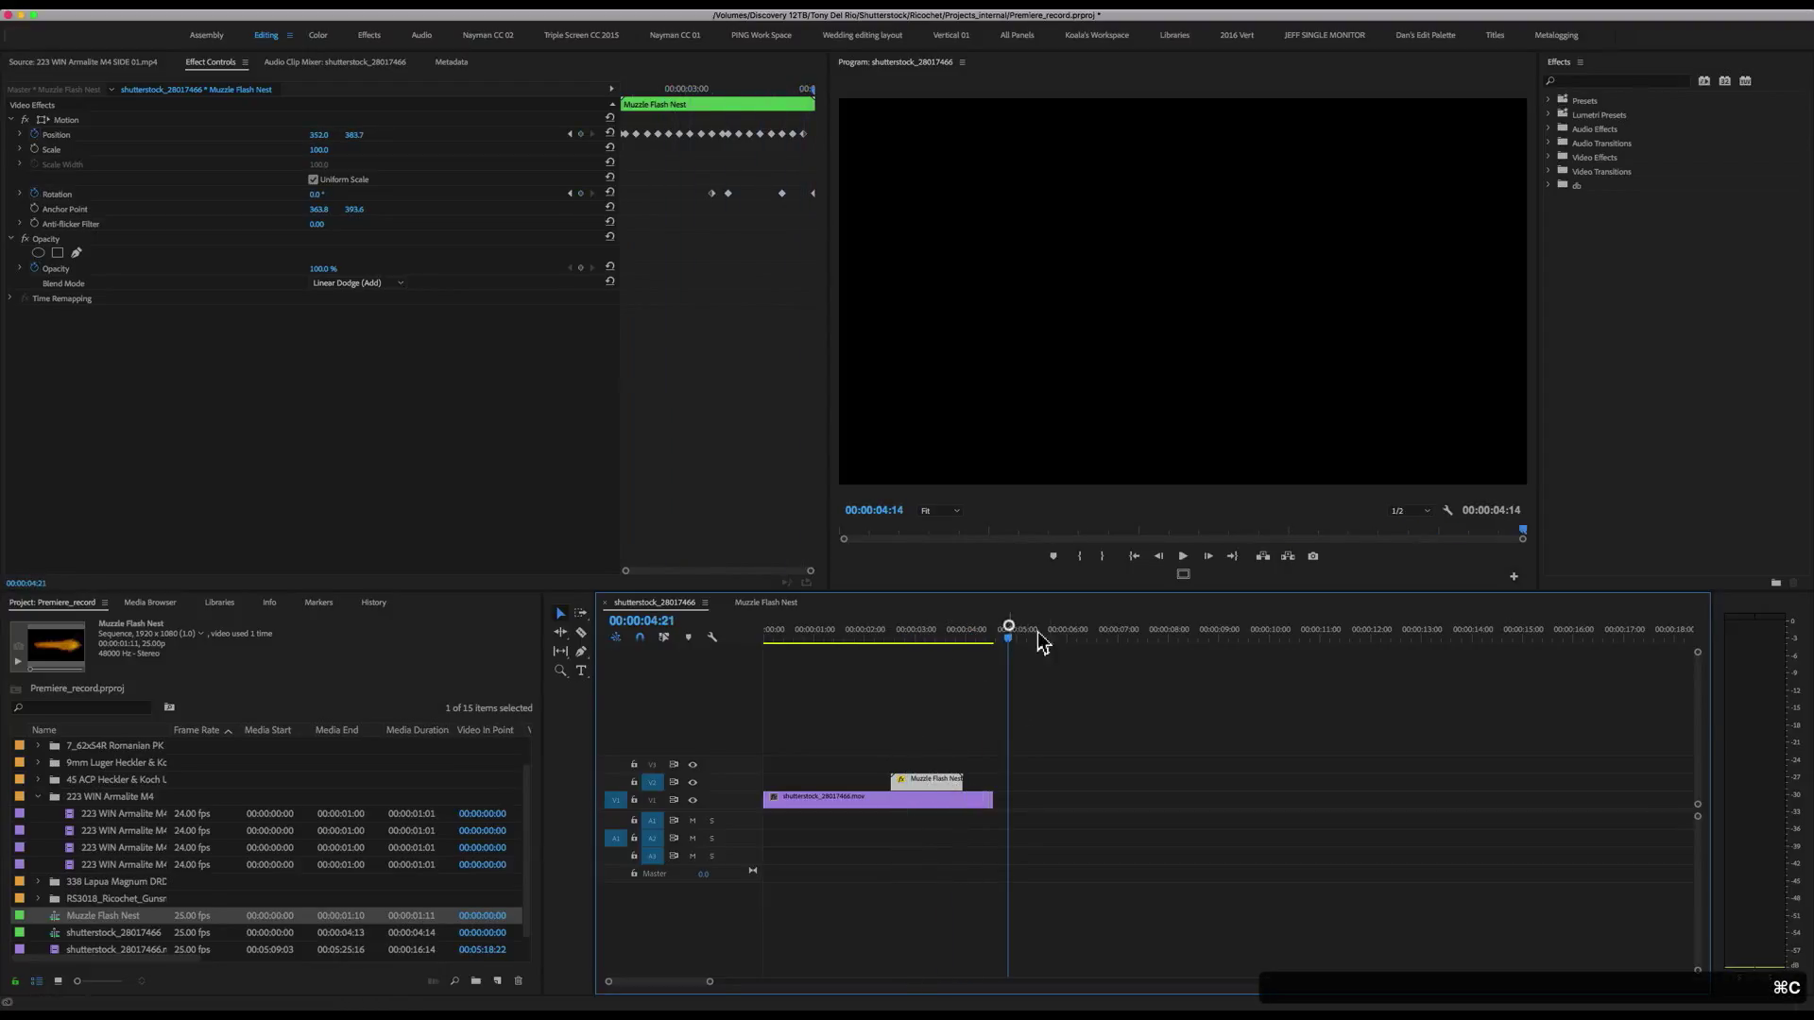
key(cmd+v)
drag(1036, 784, 927, 764)
click(921, 639)
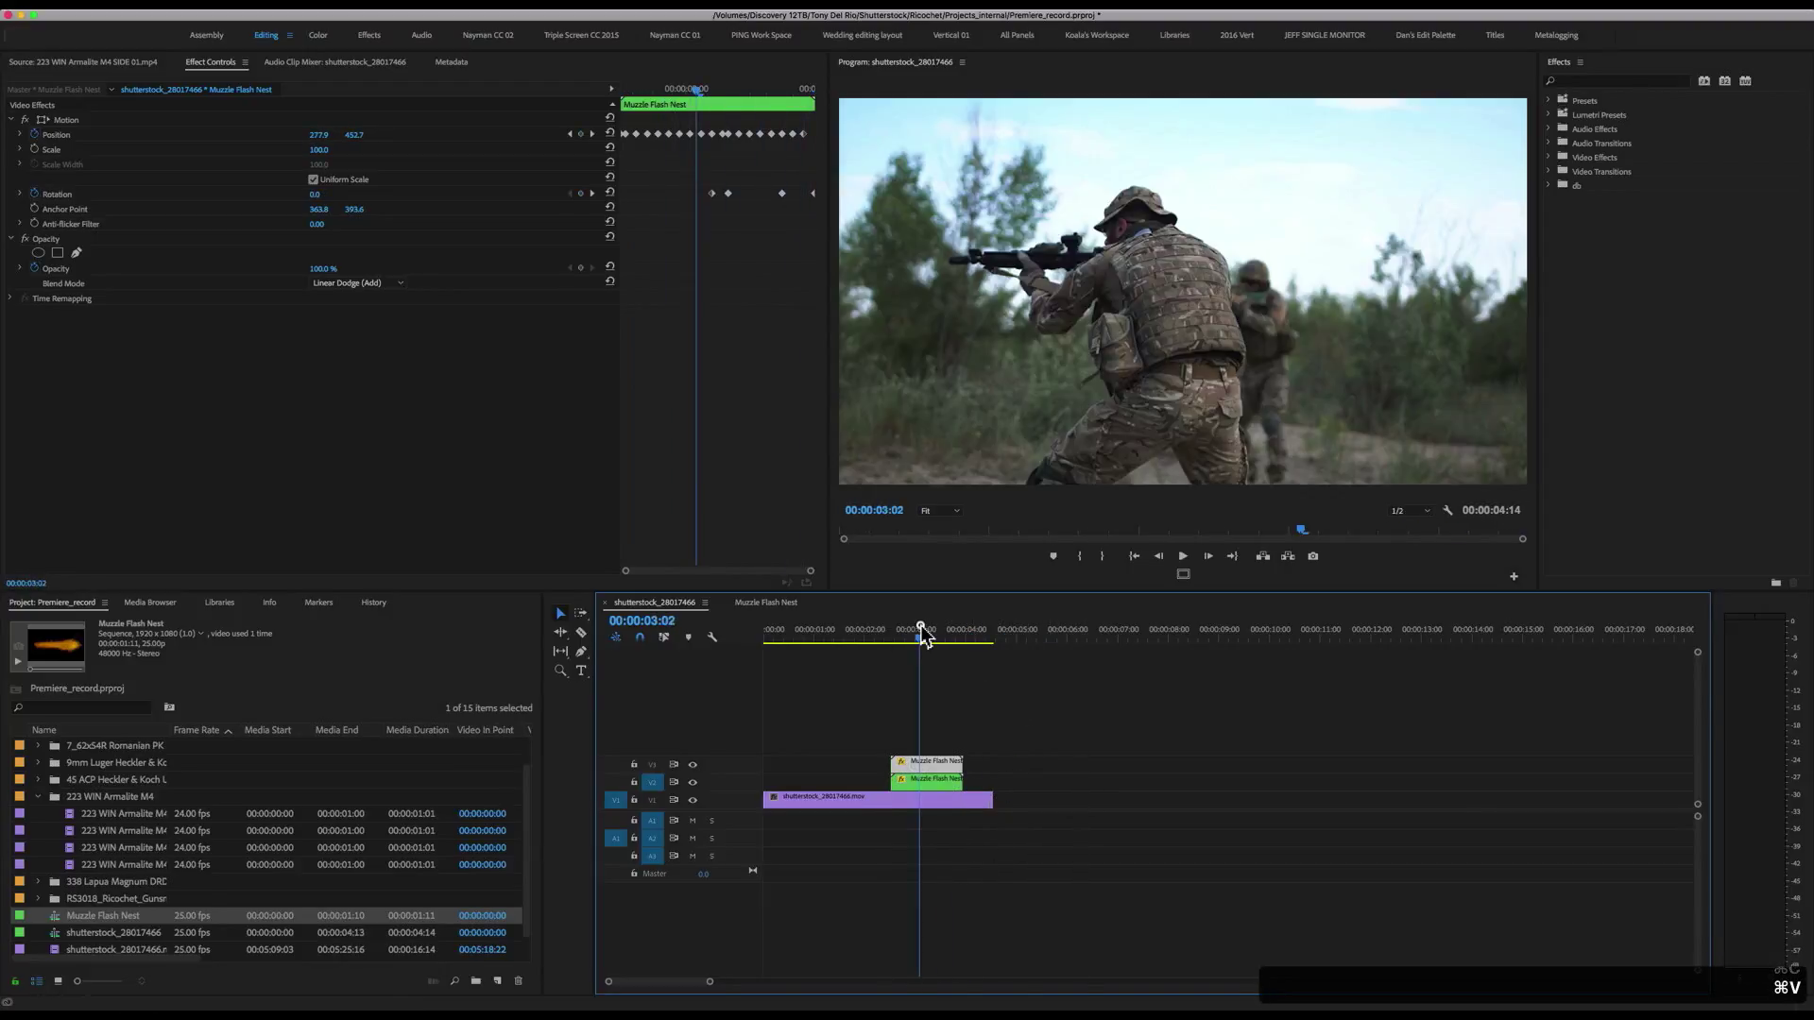
drag(926, 639, 936, 628)
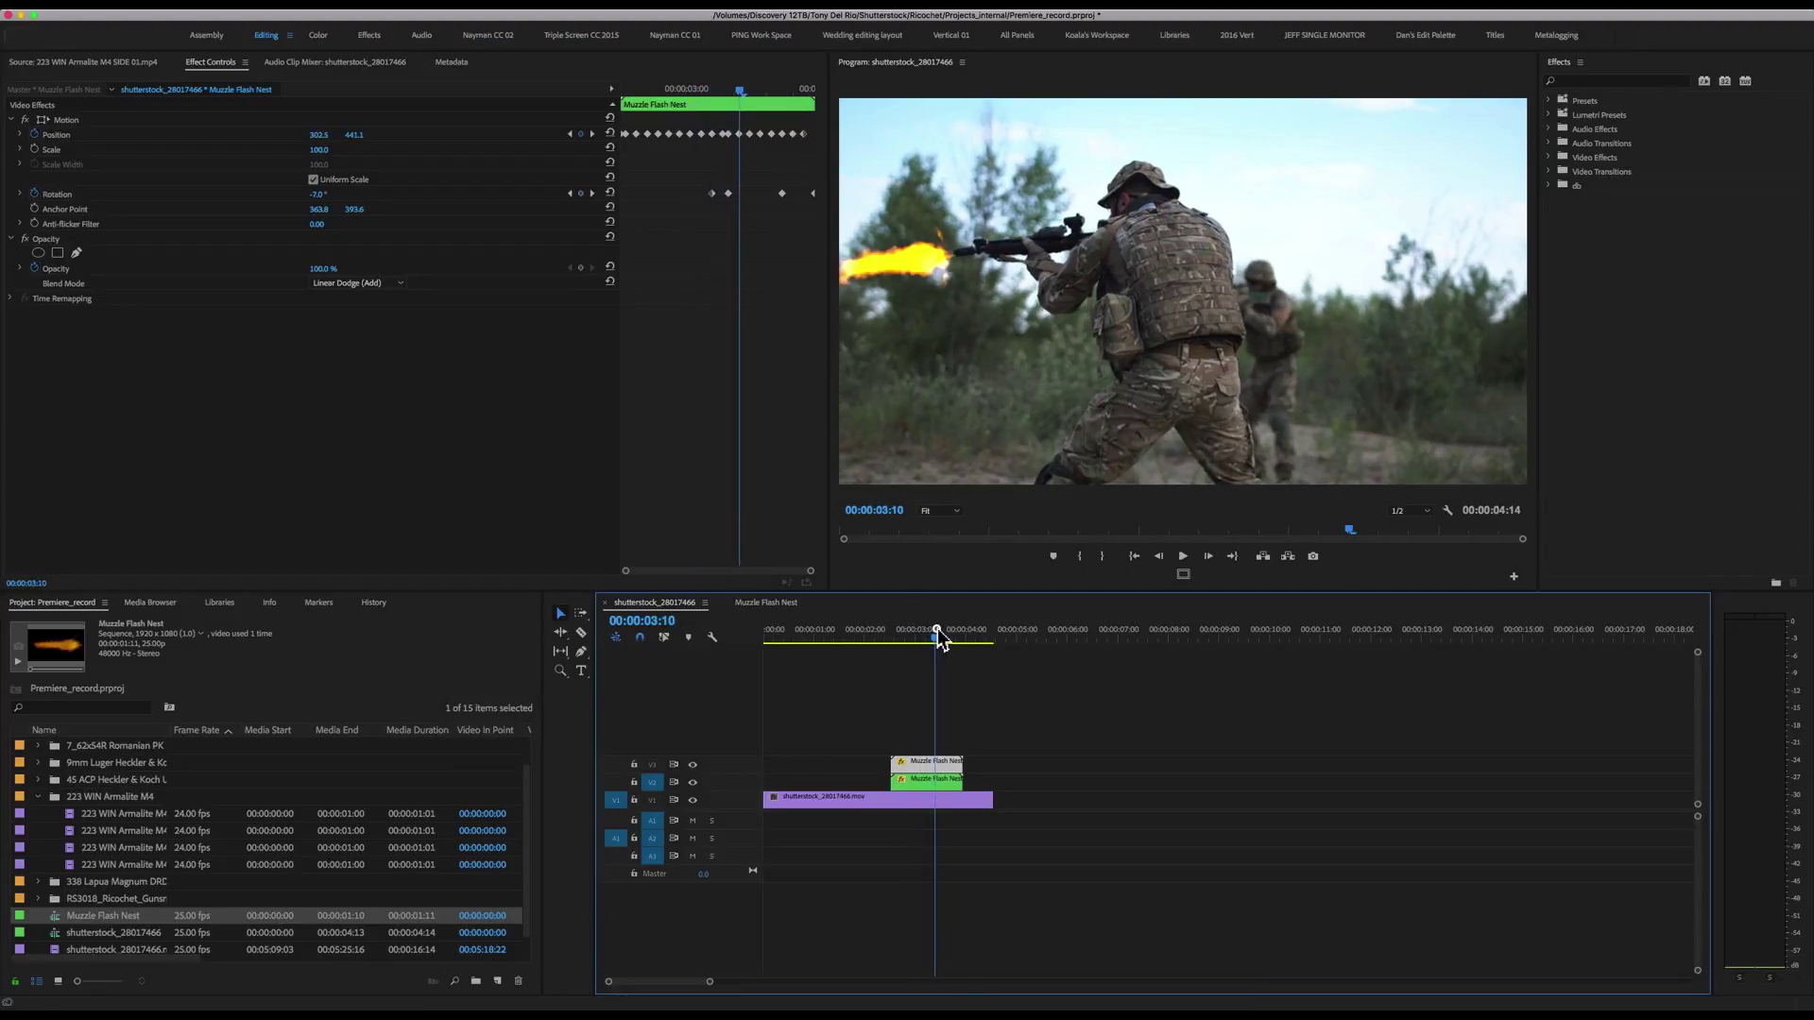
click(378, 285)
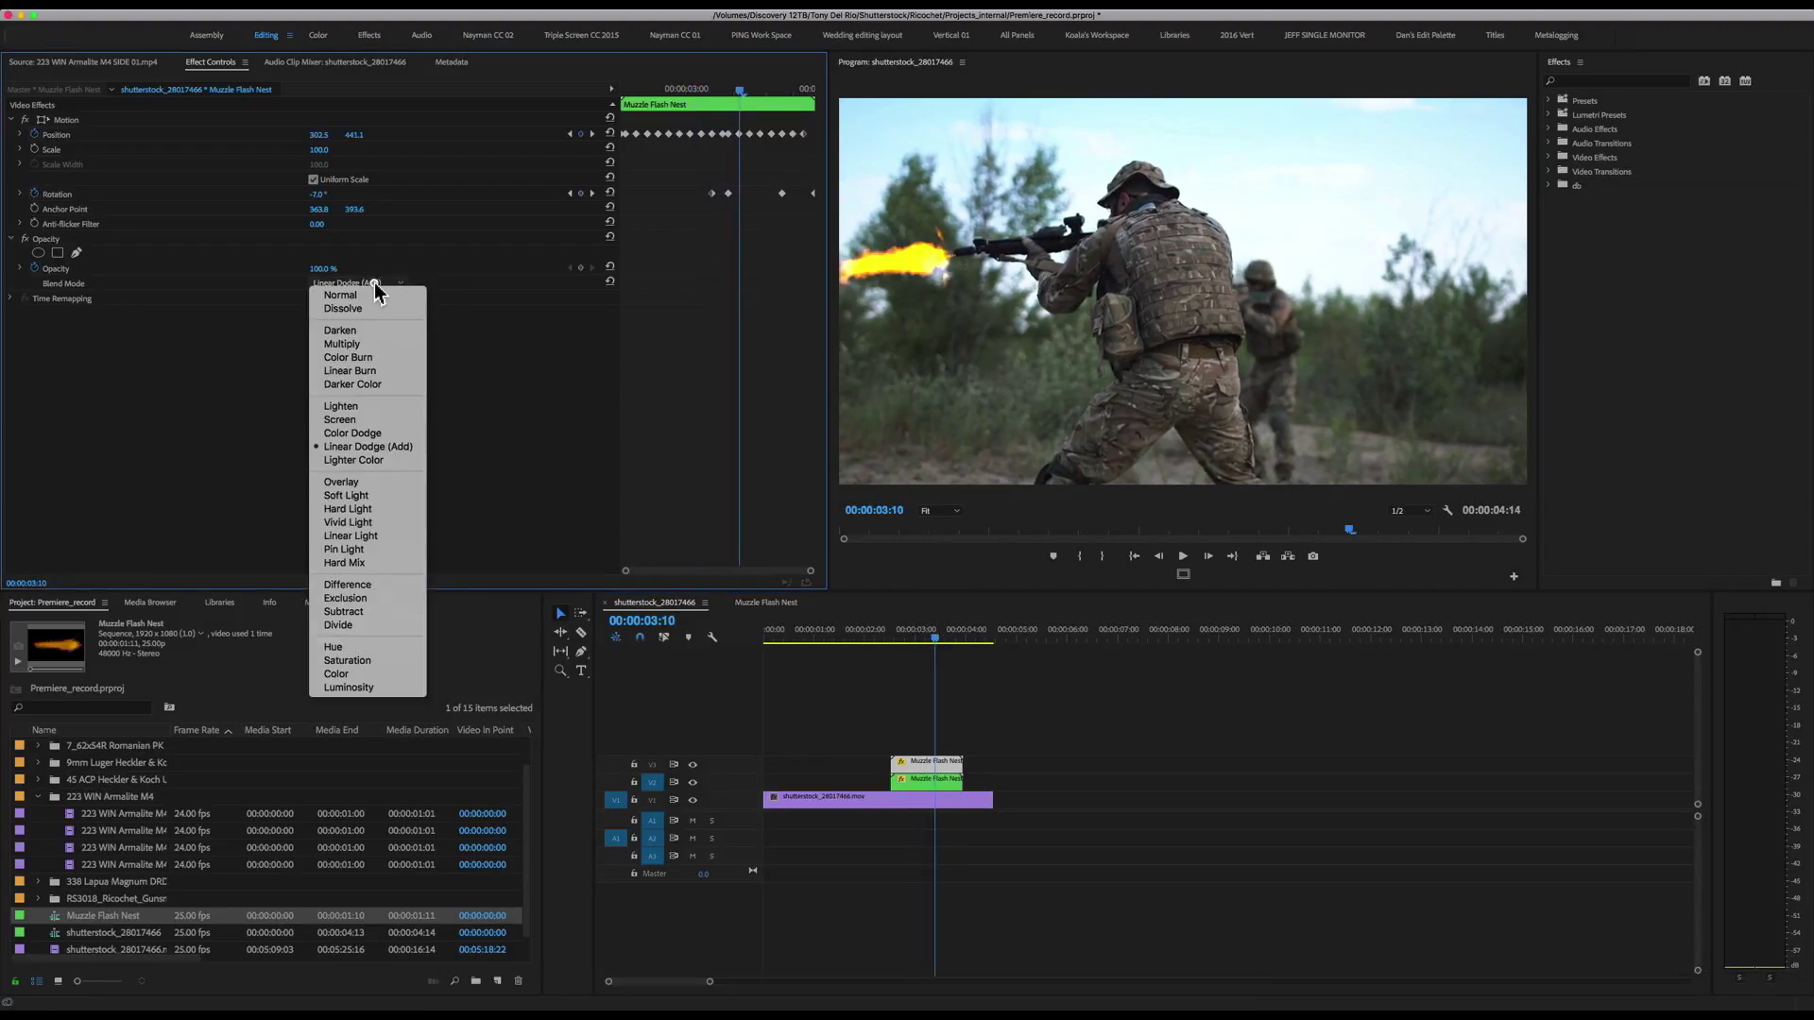
click(373, 417)
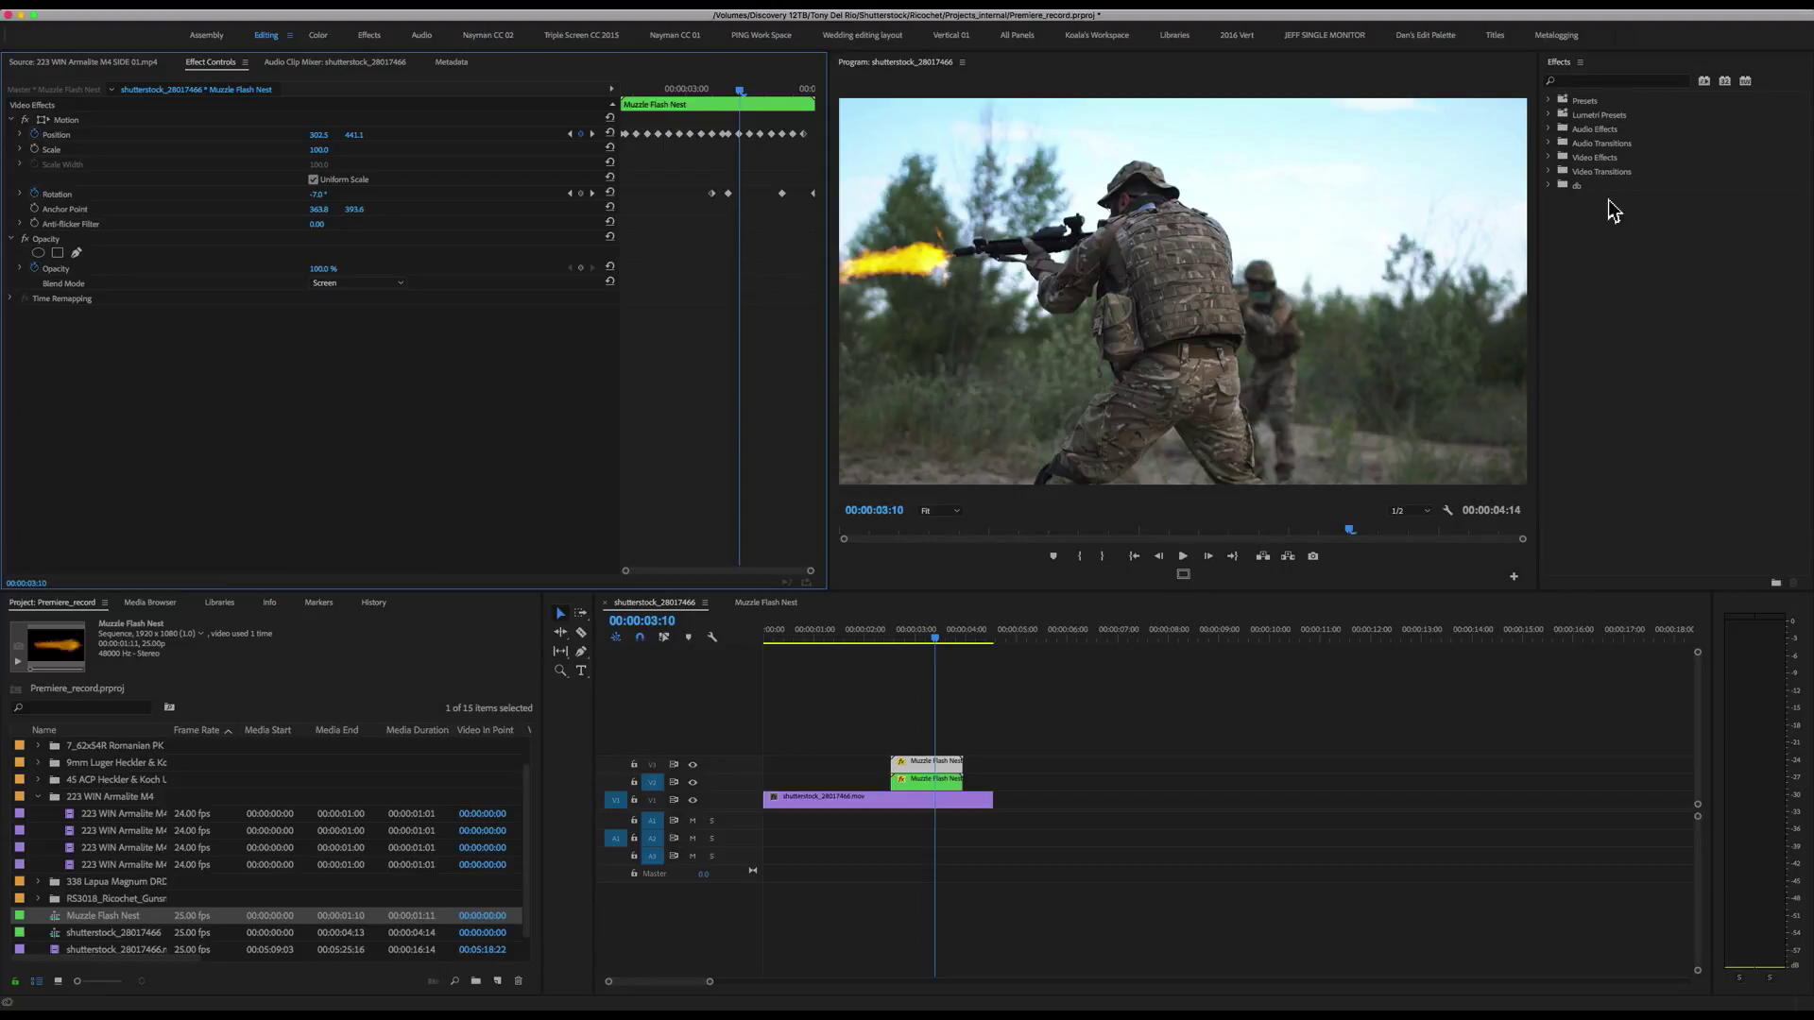
- Apply Gaussian Blur to the upper Muzzle Flash Nest copy and set its Blurriness to about 118
click(1551, 158)
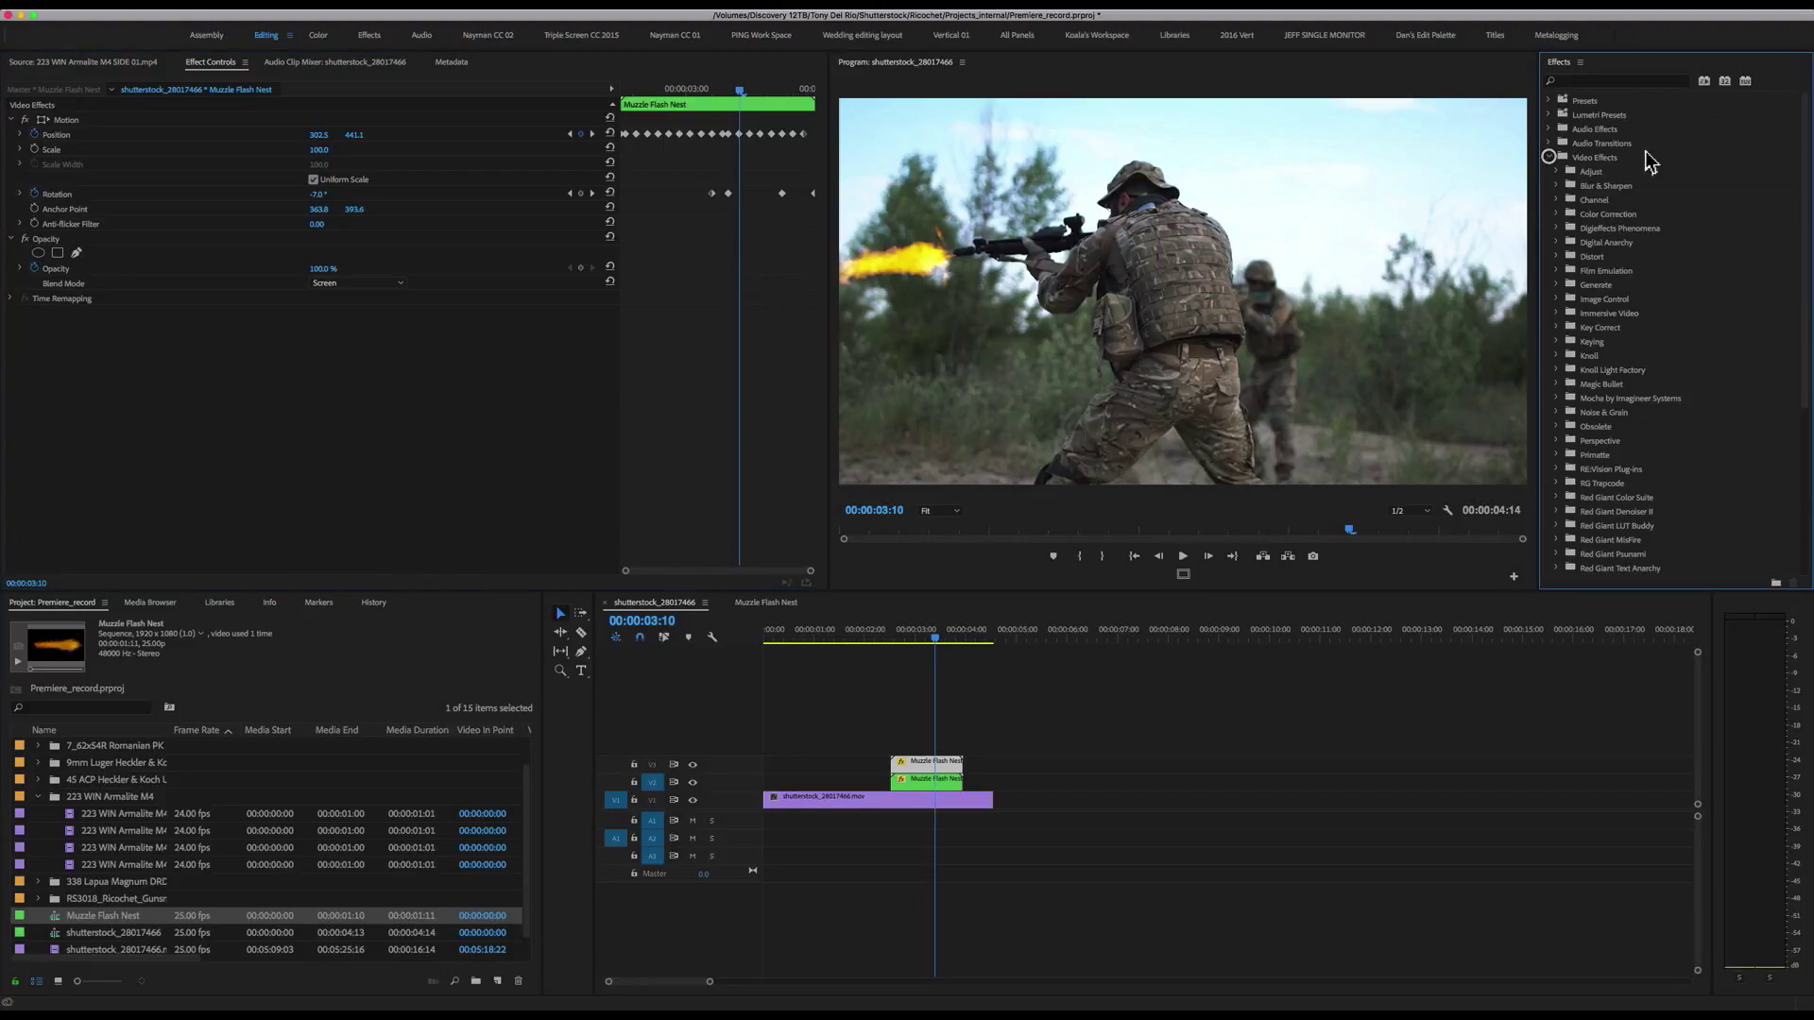
click(1556, 186)
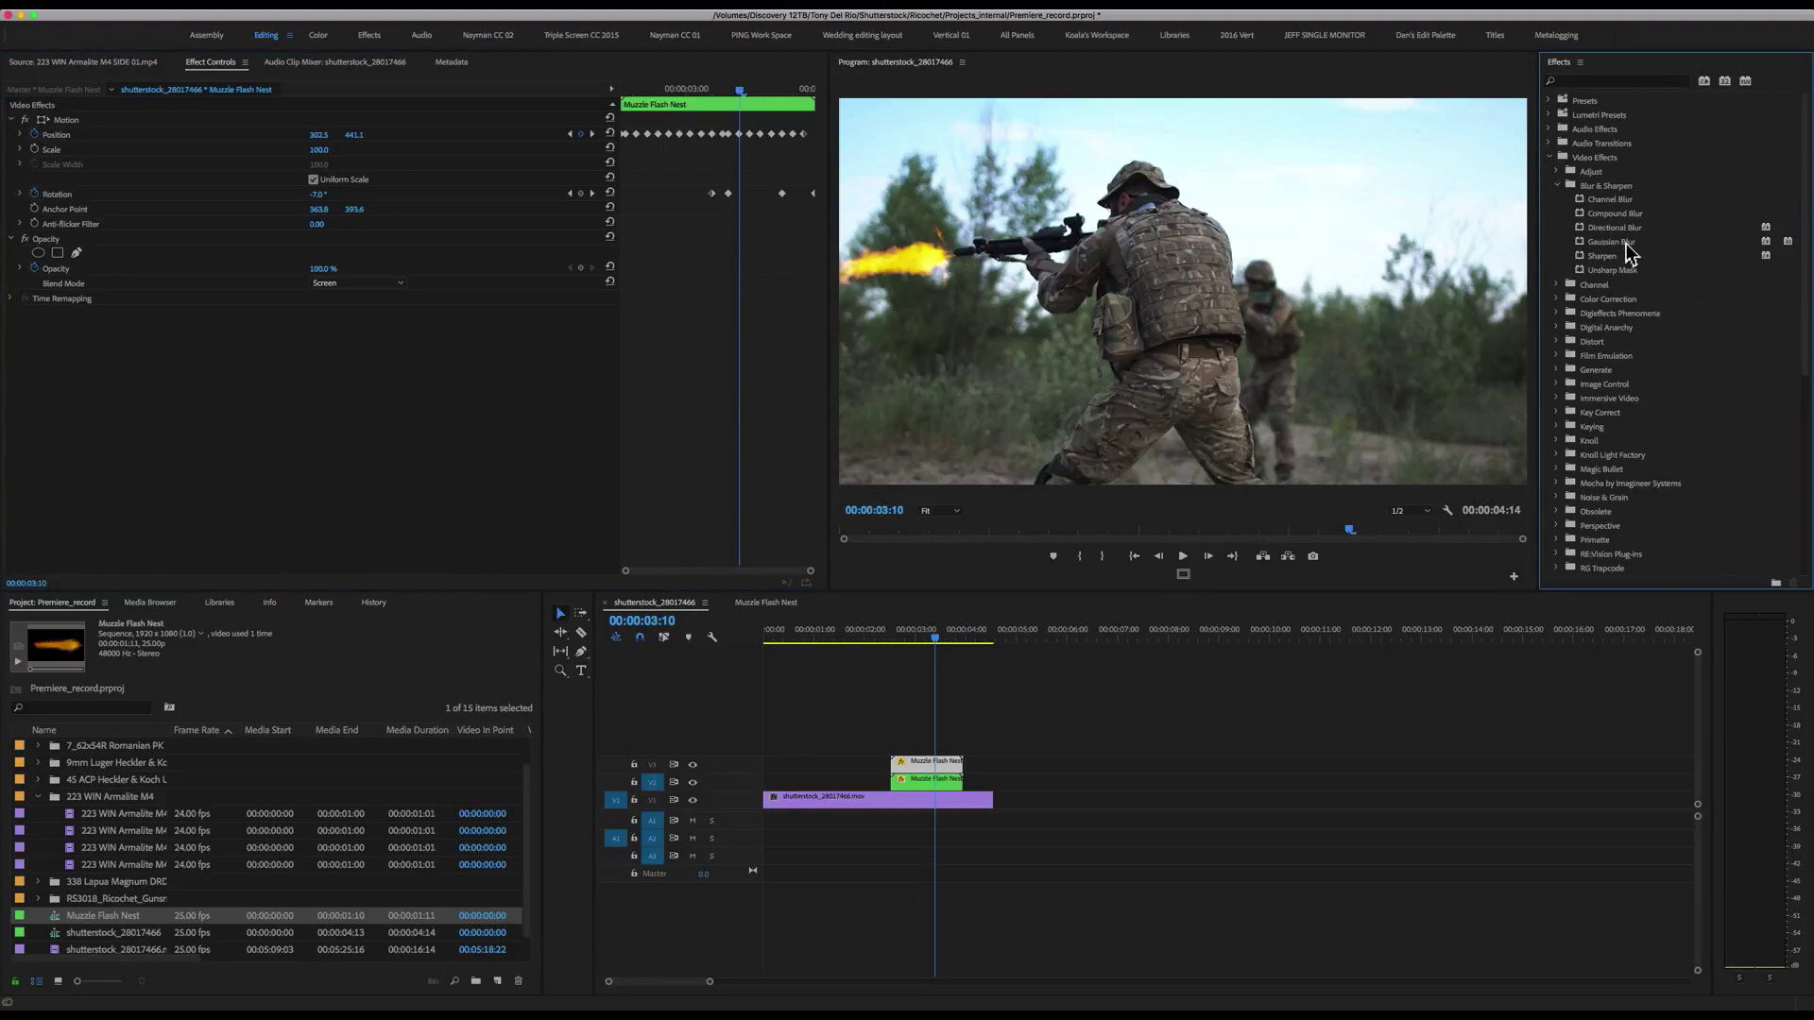
drag(1630, 248, 931, 768)
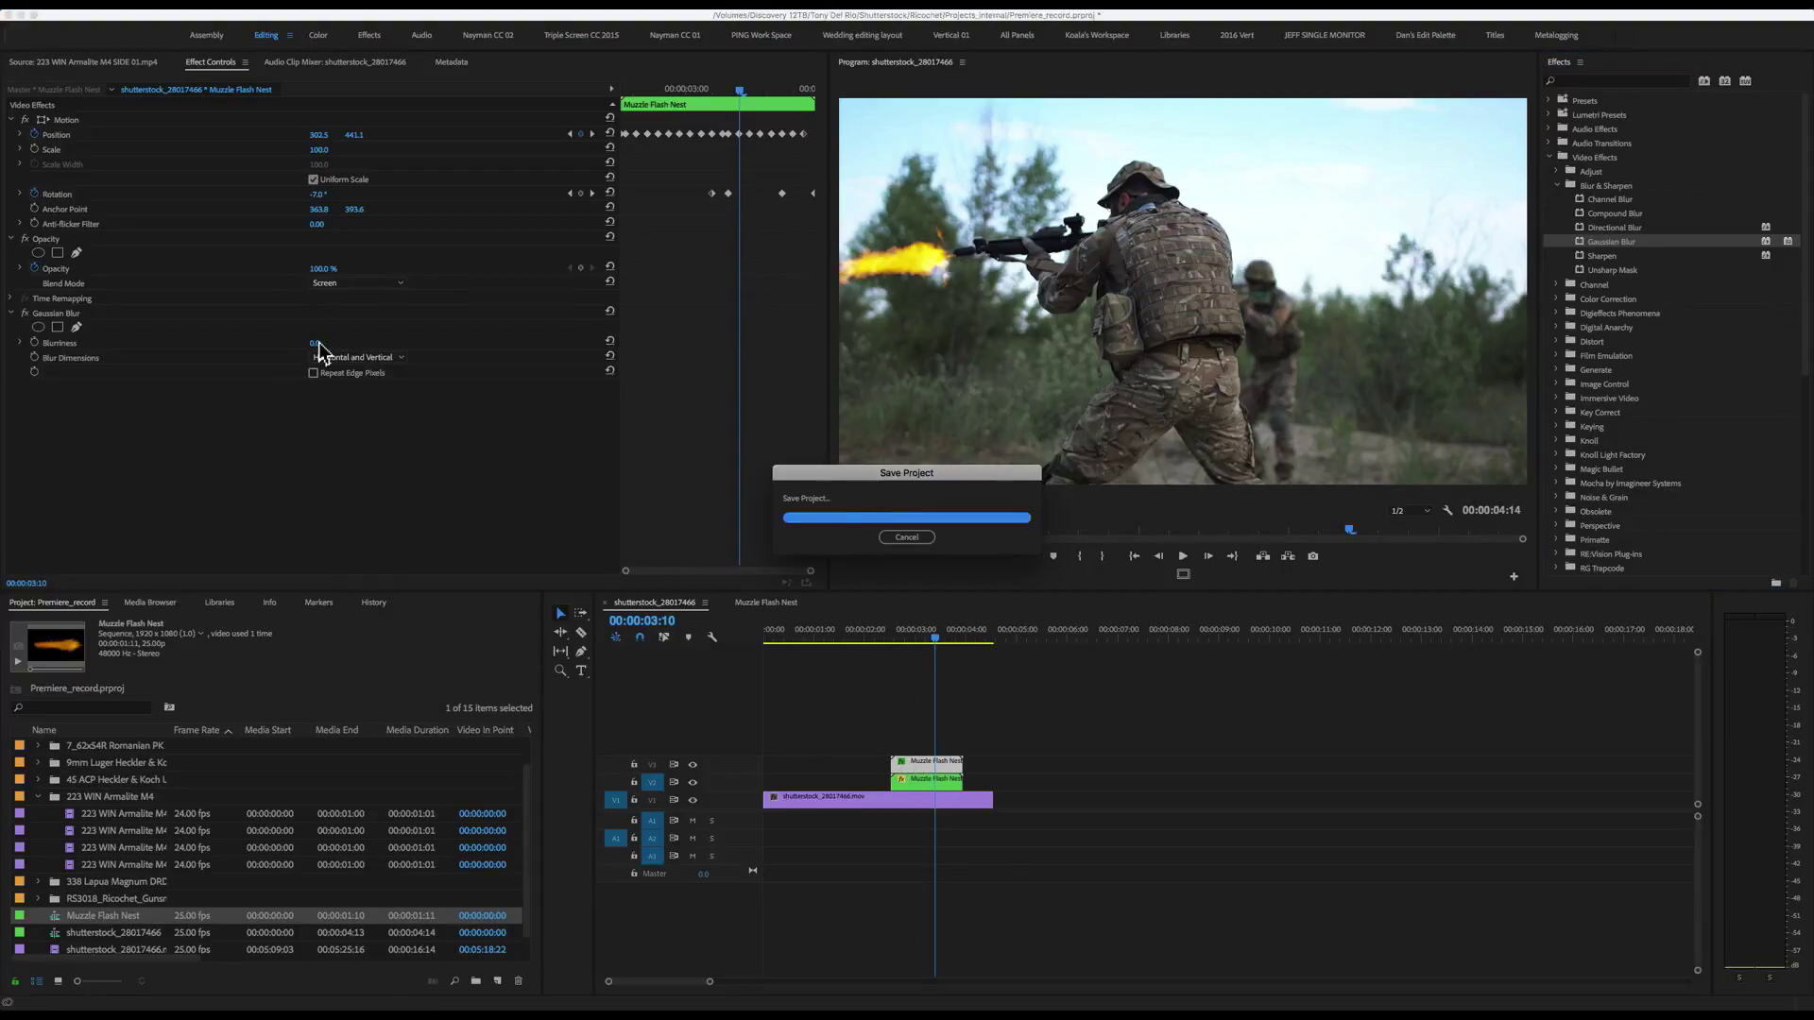
drag(316, 343, 526, 312)
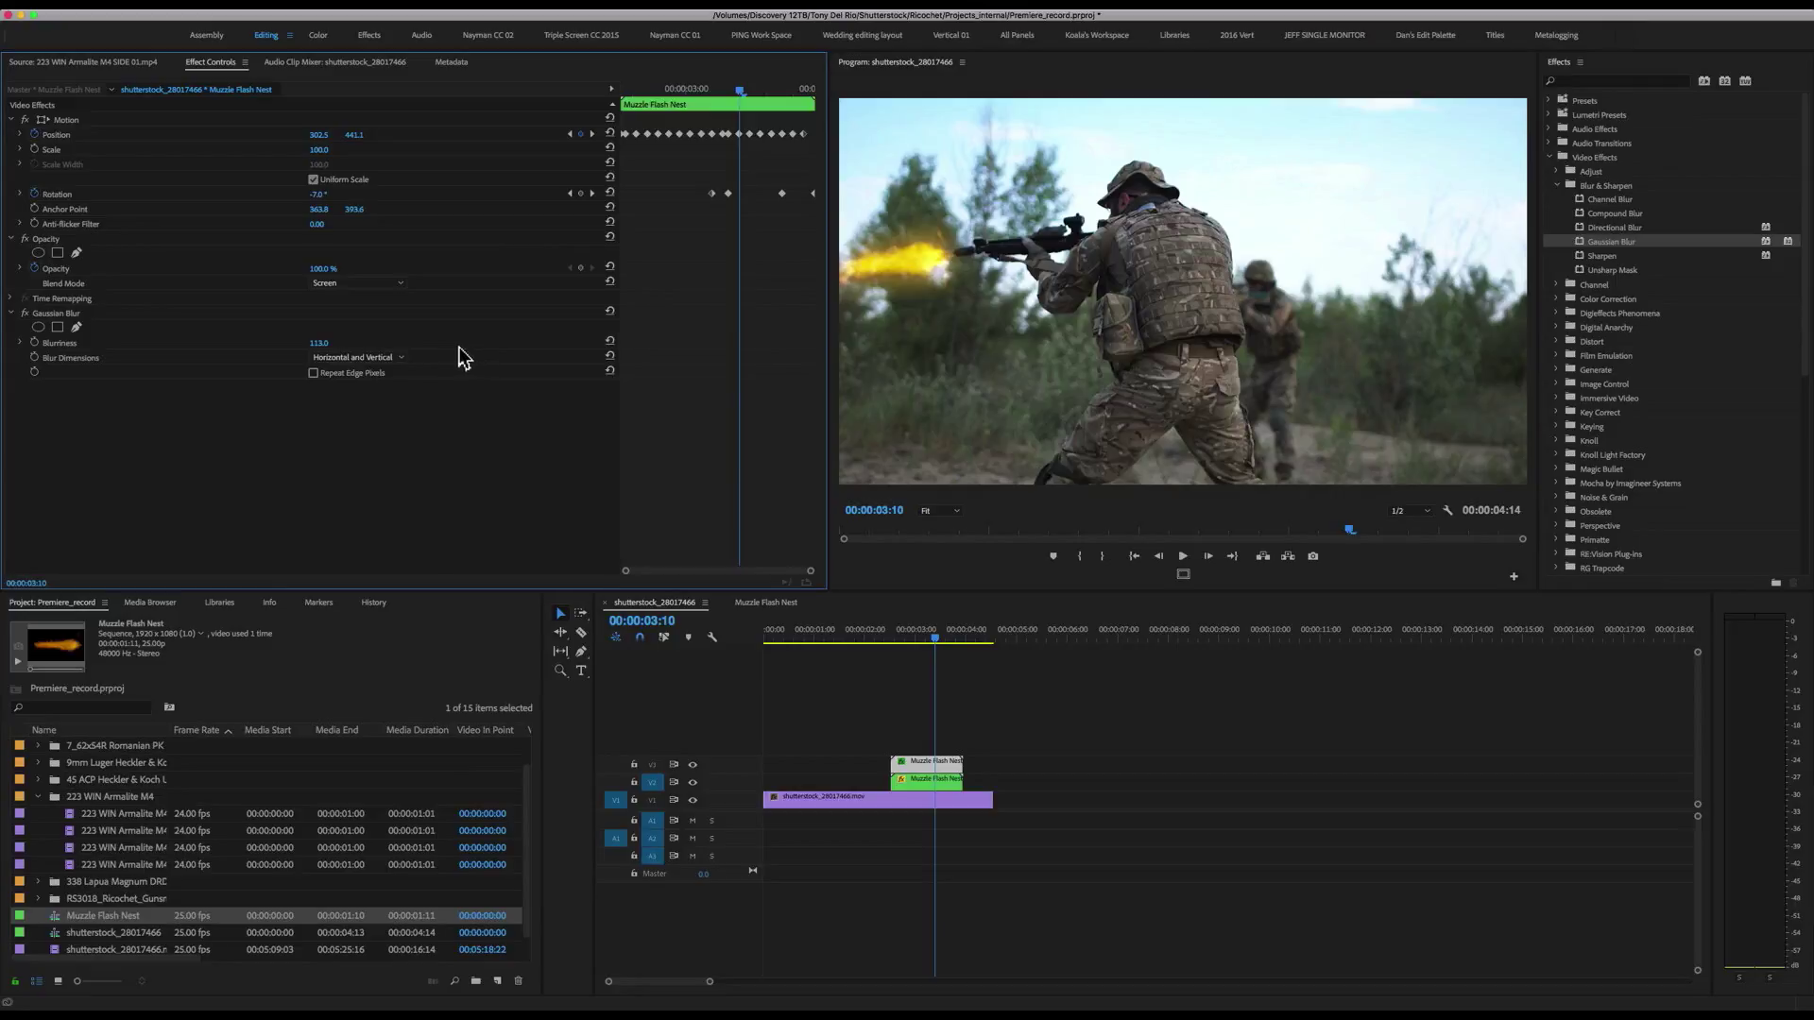
- Play back the sequence from about 00:00:02:03 to check the glowing muzzle flashes
click(871, 631)
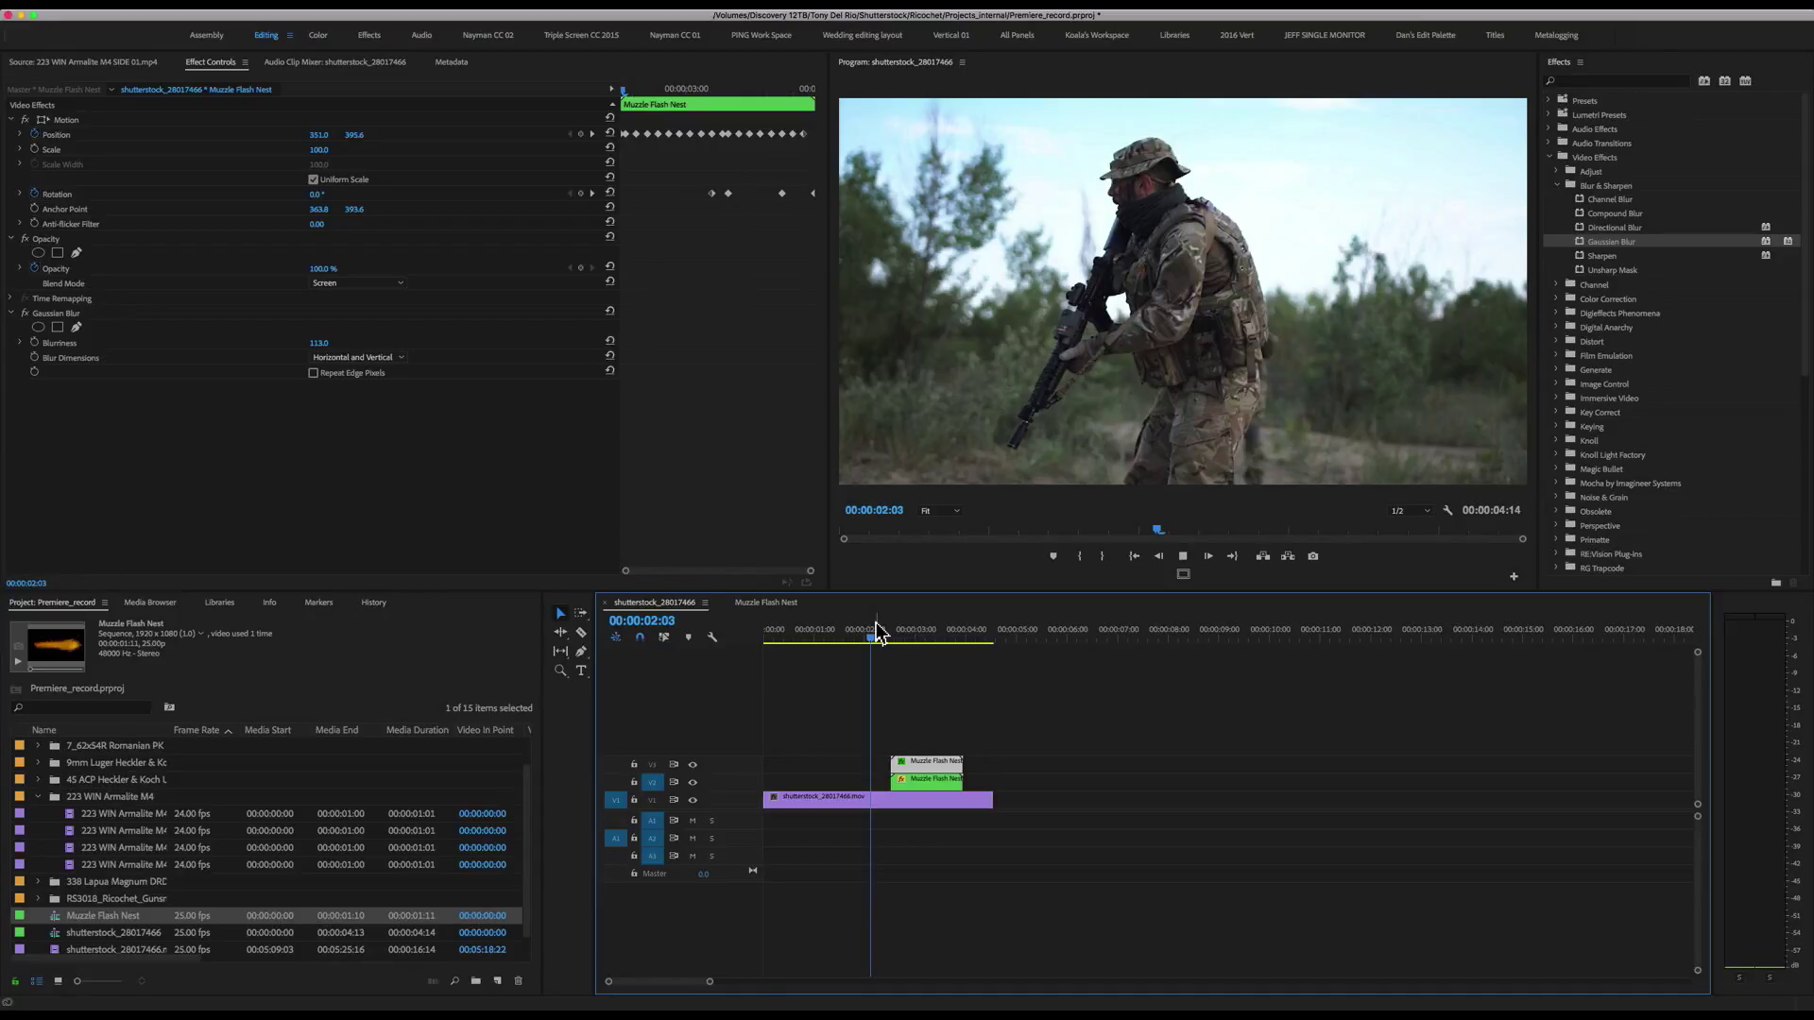
key(space)
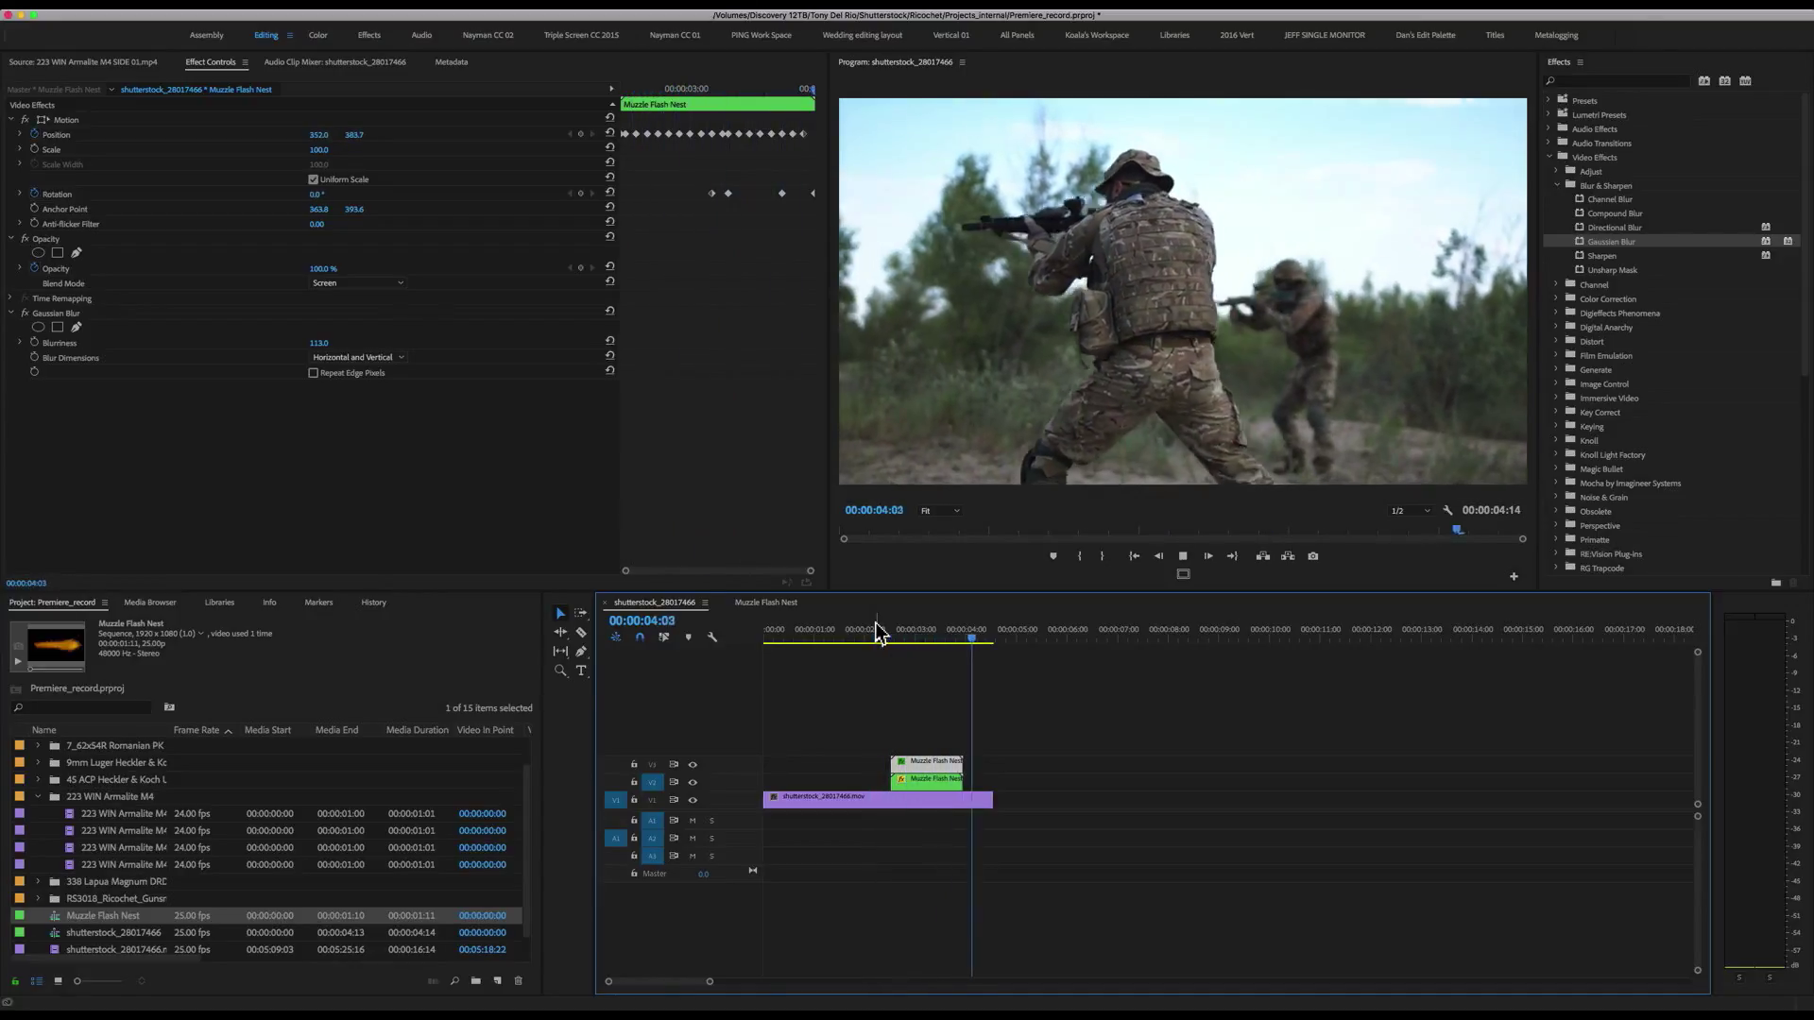
mouse_move(876, 631)
mouse_down()
mouse_move(945, 629)
mouse_move(882, 629)
mouse_up()
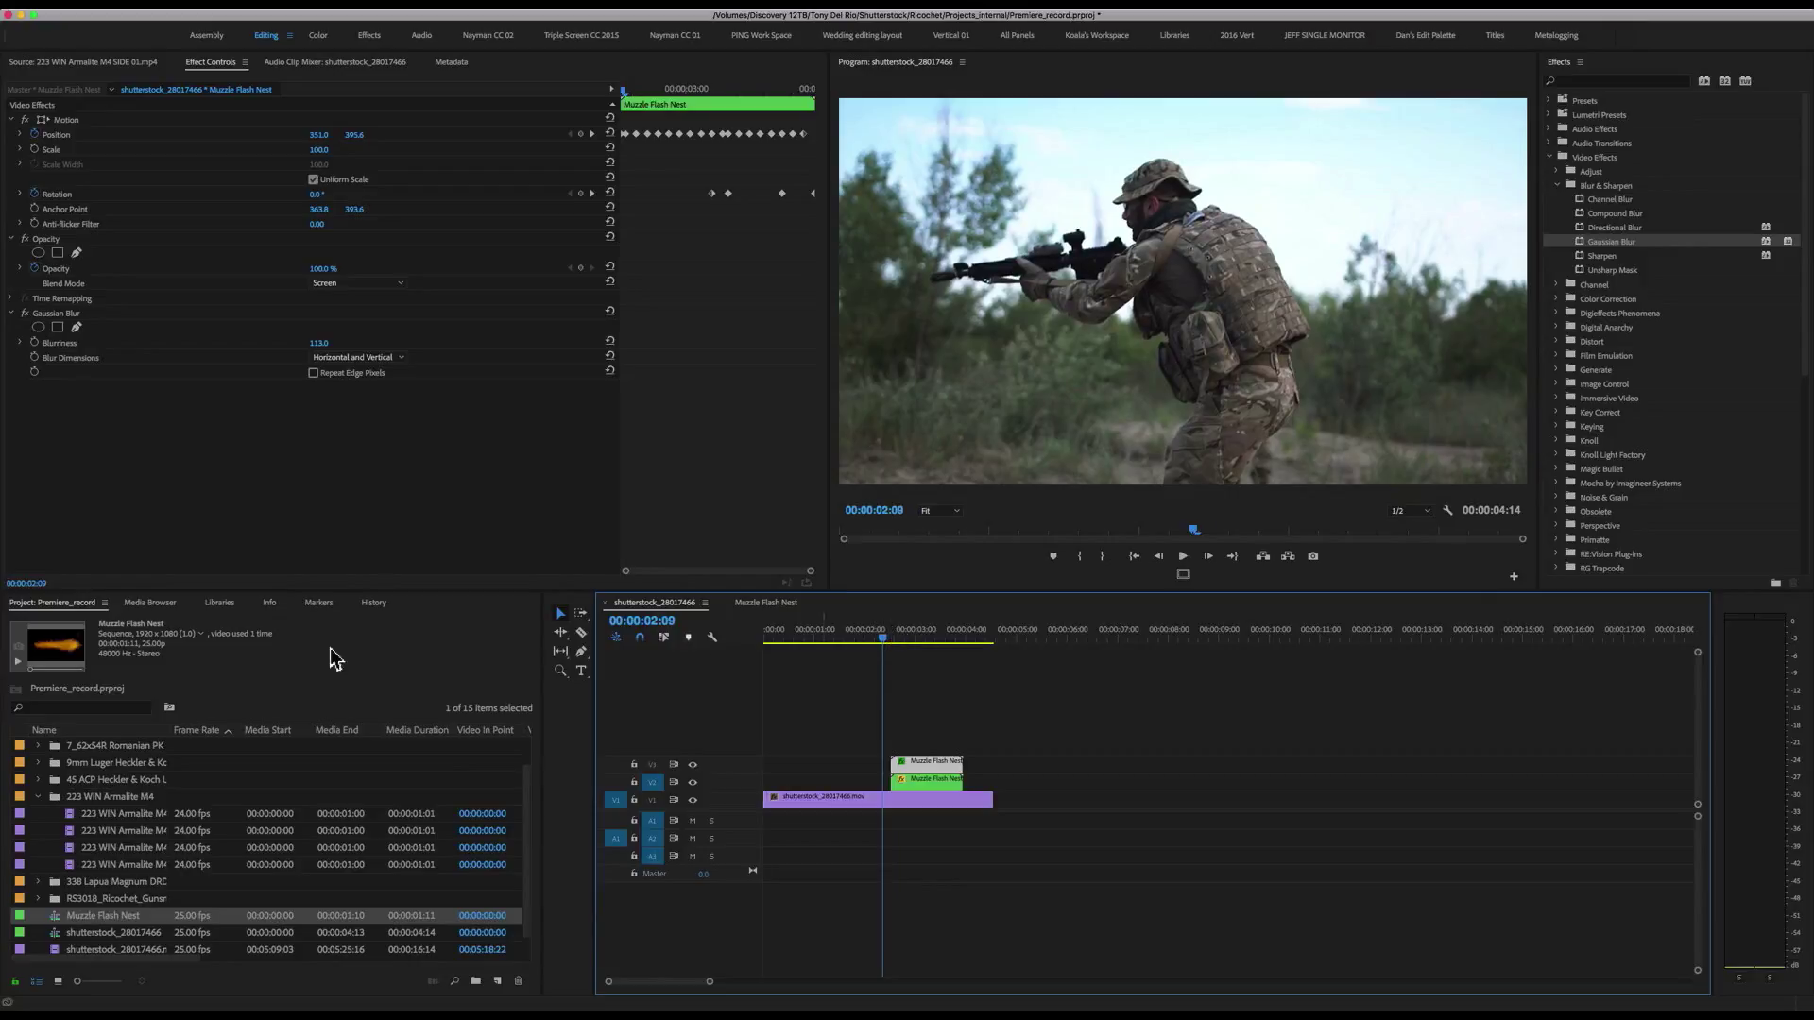
- Expand the Side_Gunsmoke folder and preview its smoke clips in the Source Monitor
click(38, 797)
click(38, 831)
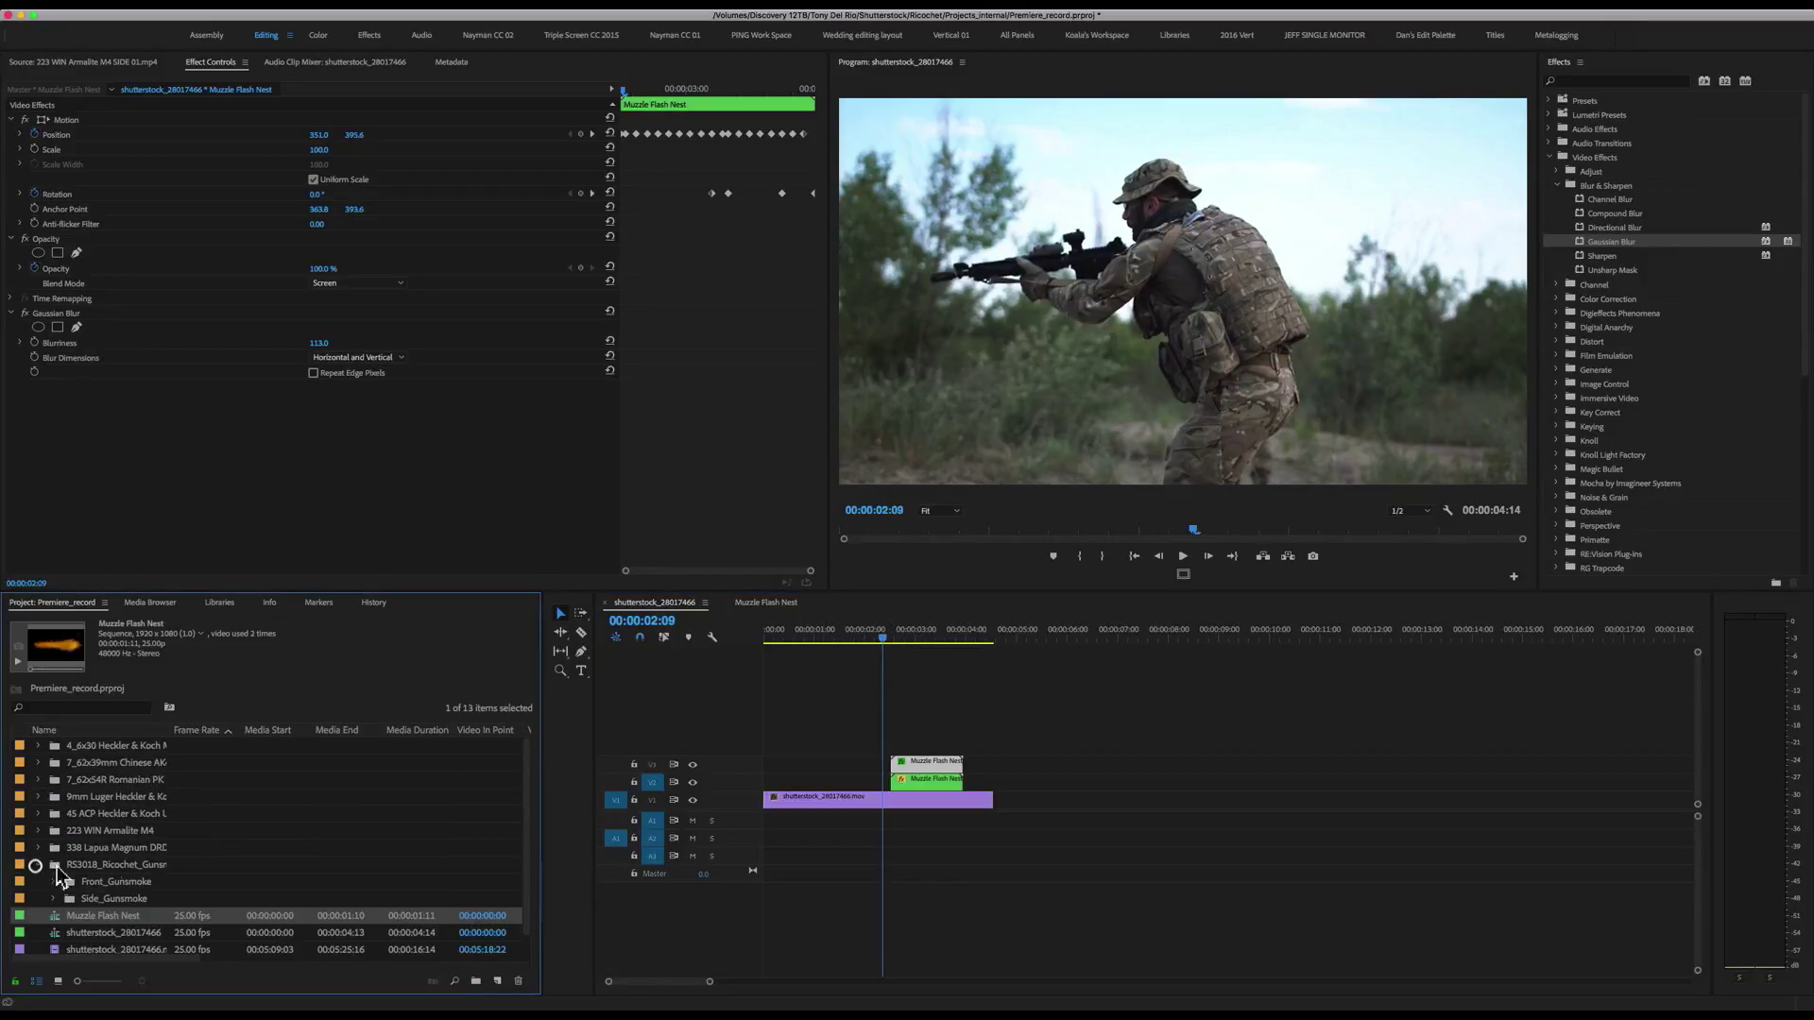
click(53, 883)
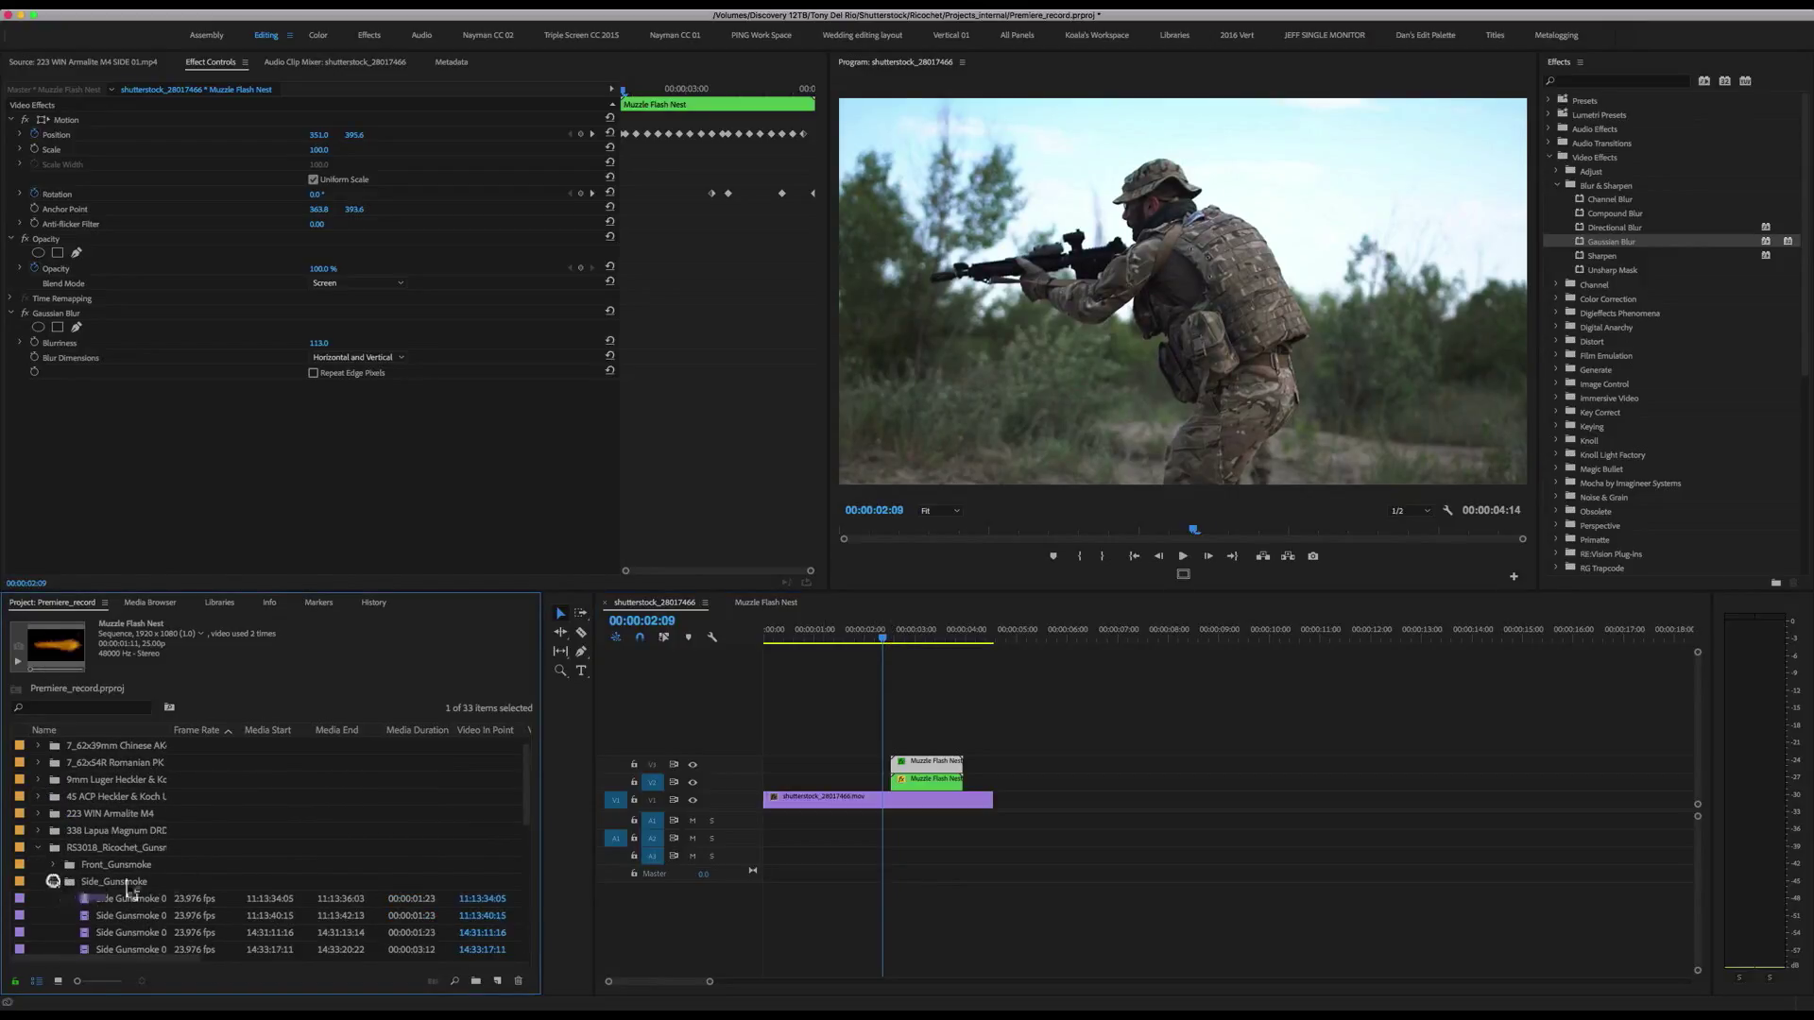
scroll(189, 851, down, 5)
scroll(174, 850, up, 3)
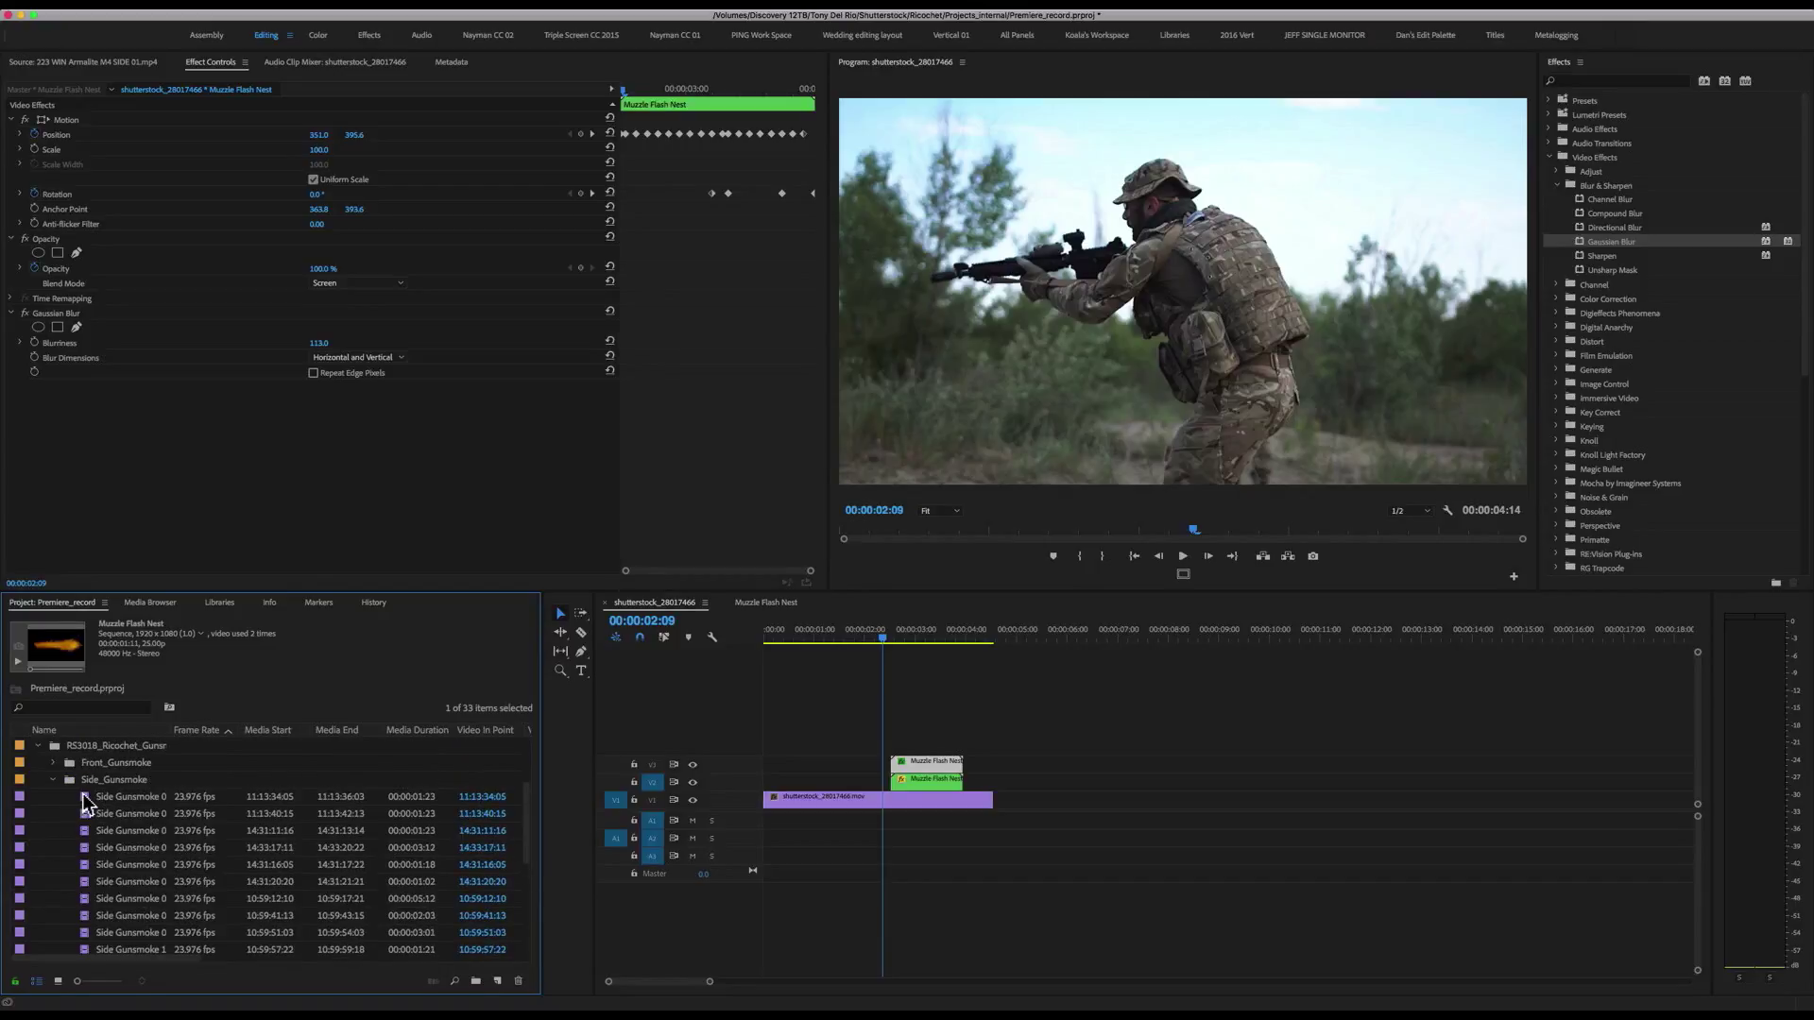
click(84, 795)
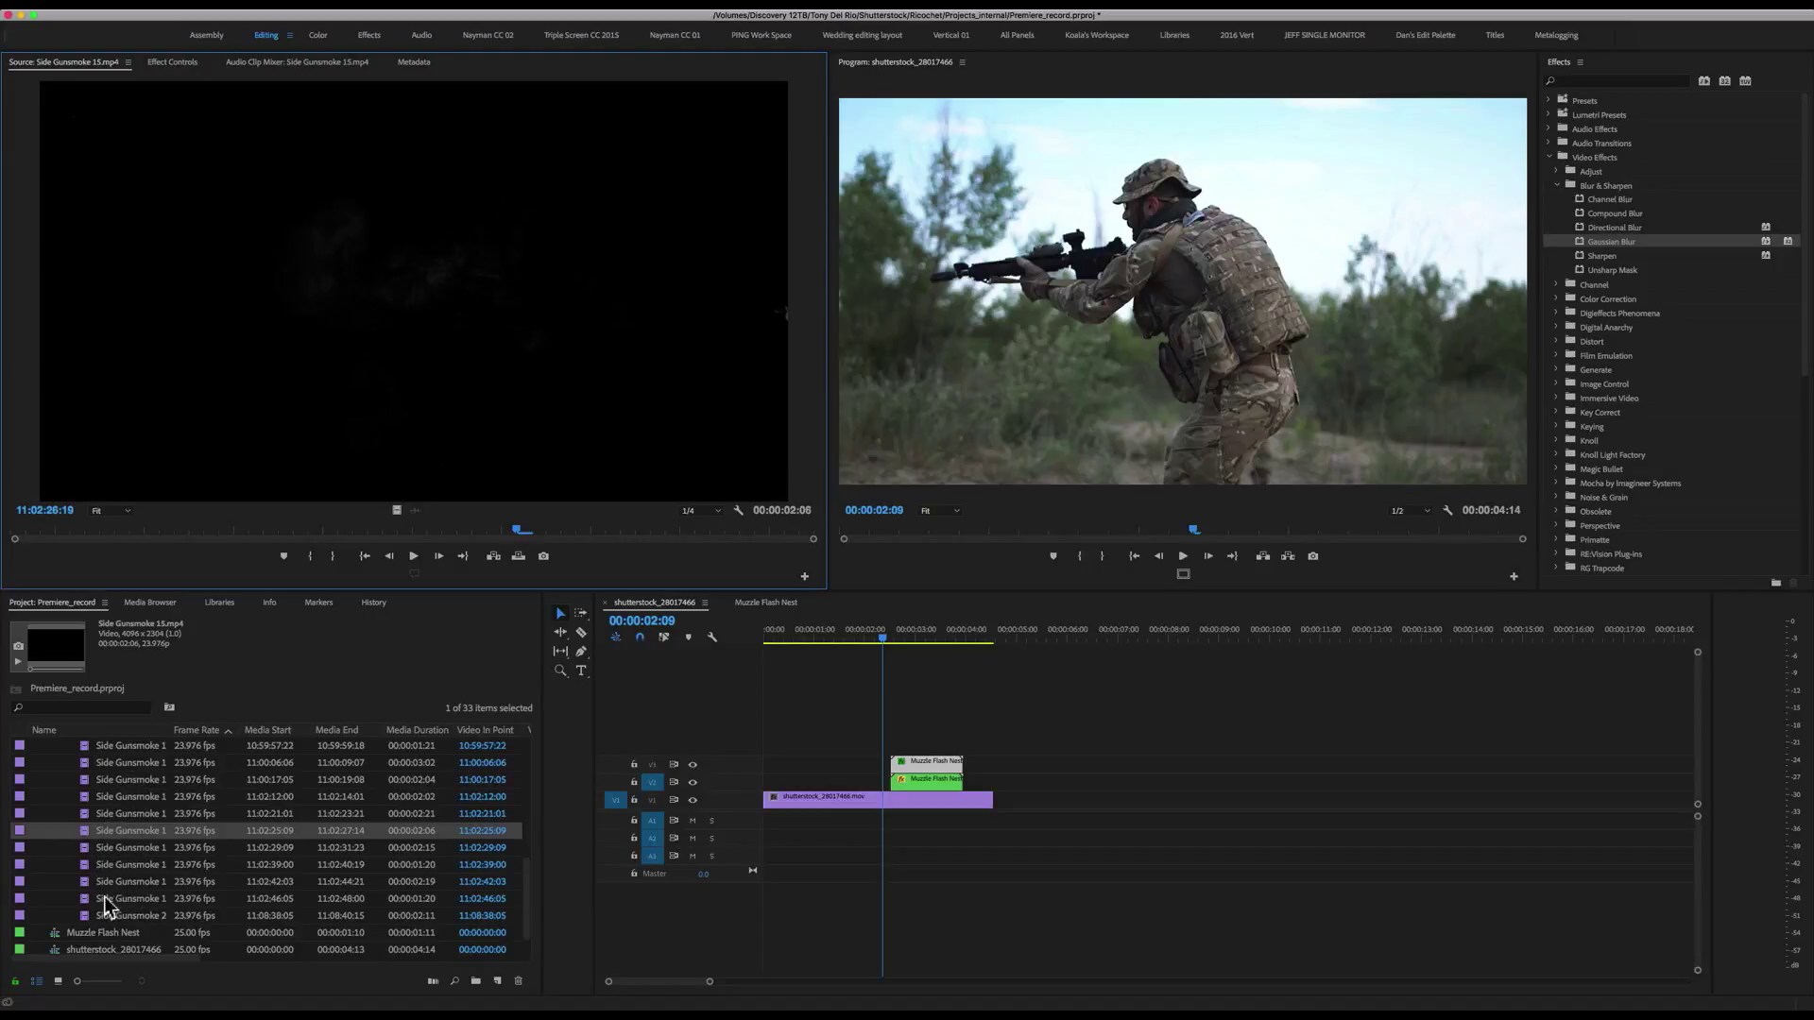
- Stack four Side Gunsmoke clips on the tracks above the flash nests, each starting a few frames after the one below
click(790, 689)
key(Right)
key(Right)
key(Right)
key(Right)
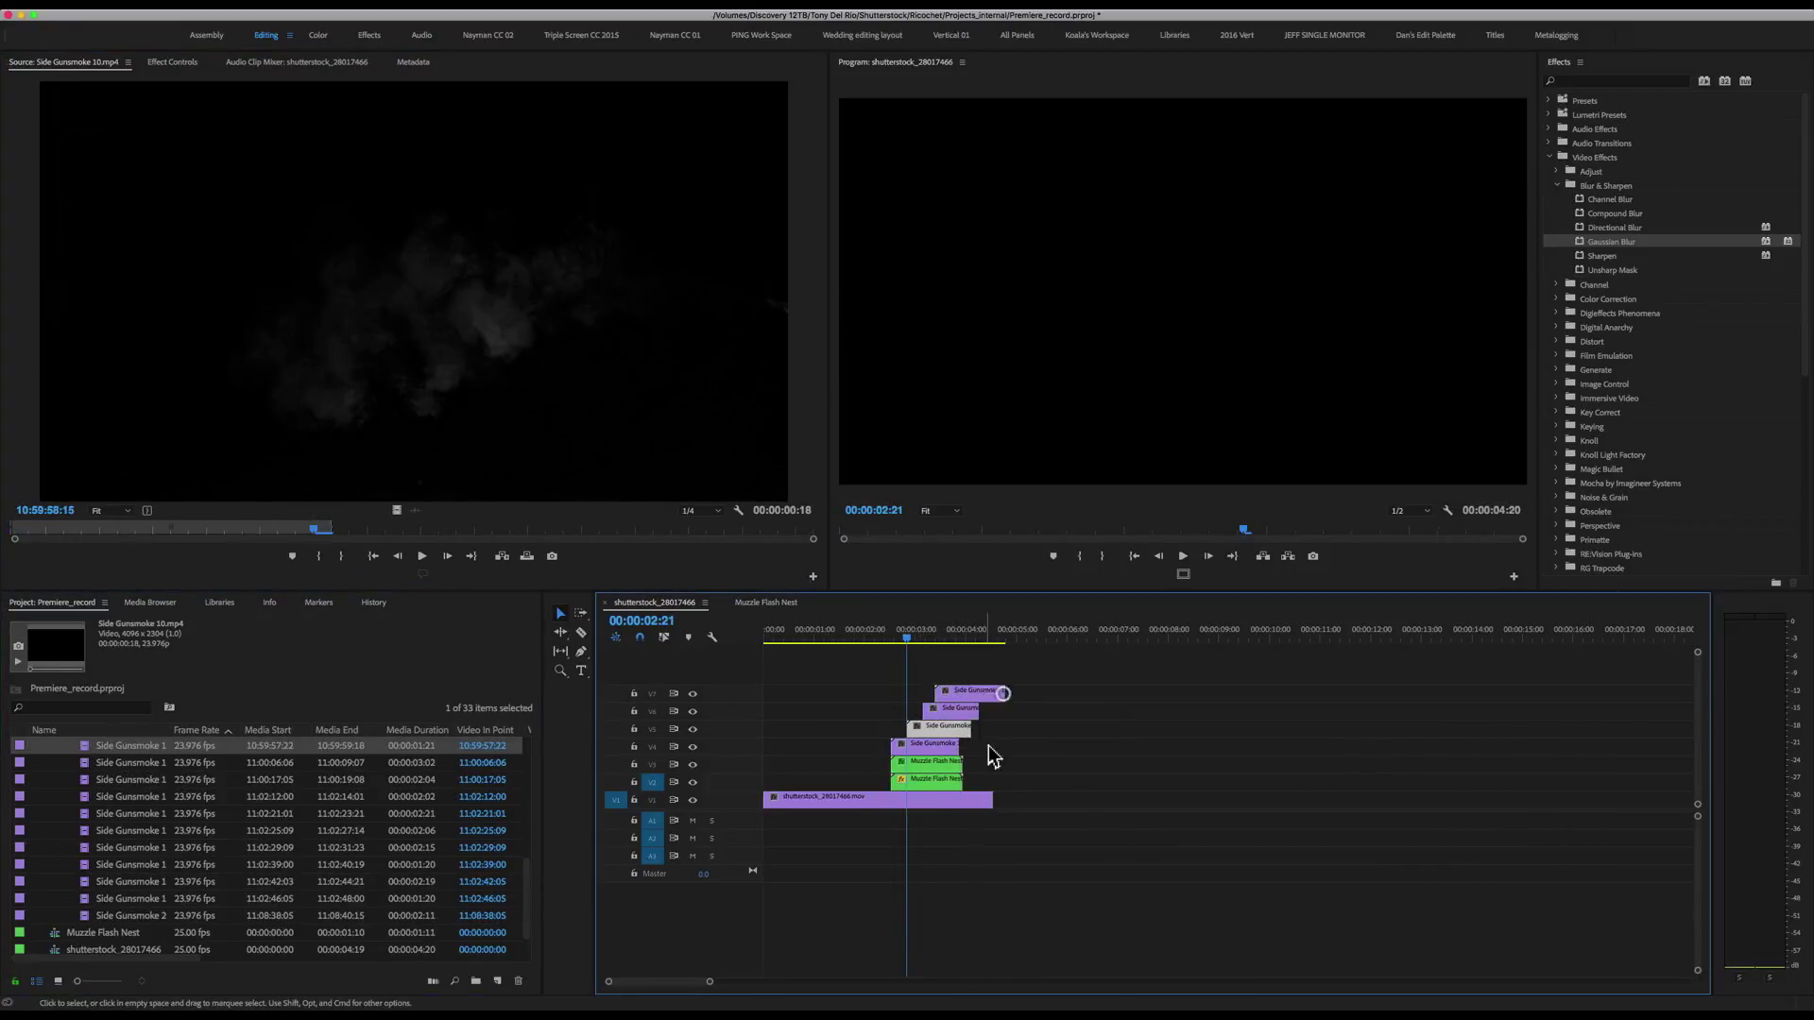
- Nest the four stacked Side Gunsmoke clips into one sequence under the suggested name
key(super+z)
drag(1011, 681, 941, 733)
right_click(941, 733)
click(994, 713)
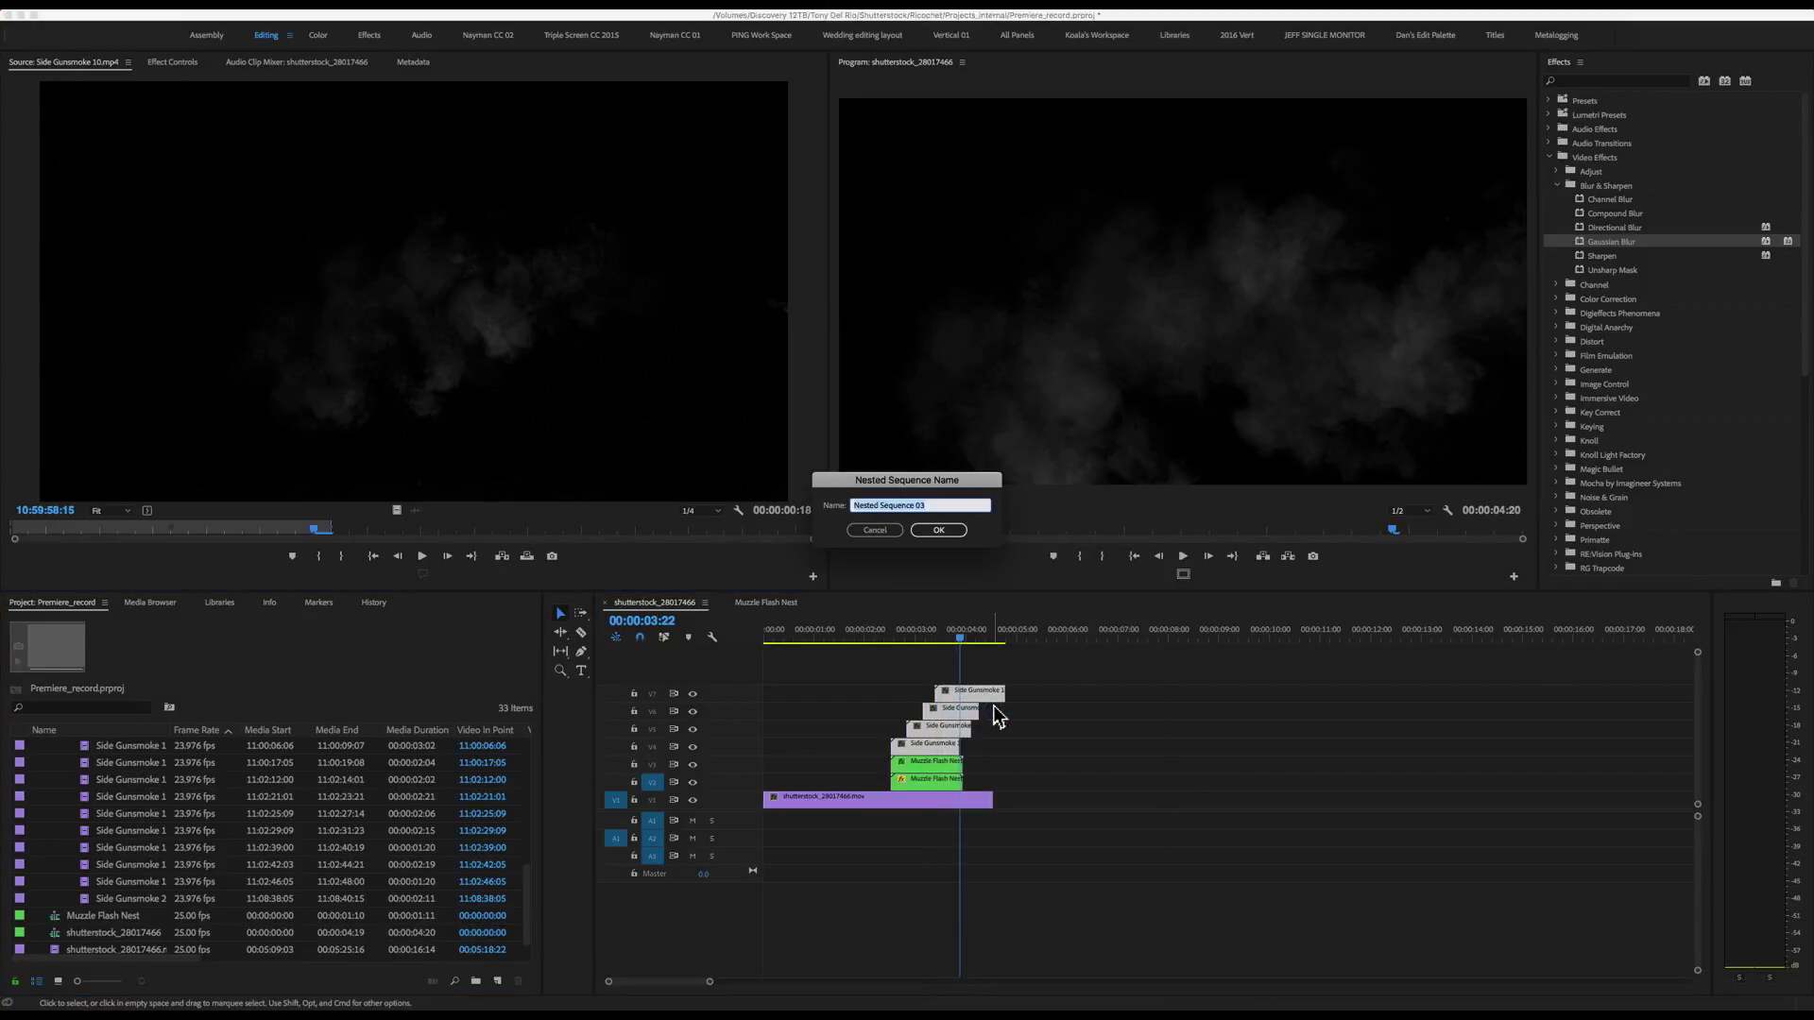
key(Return)
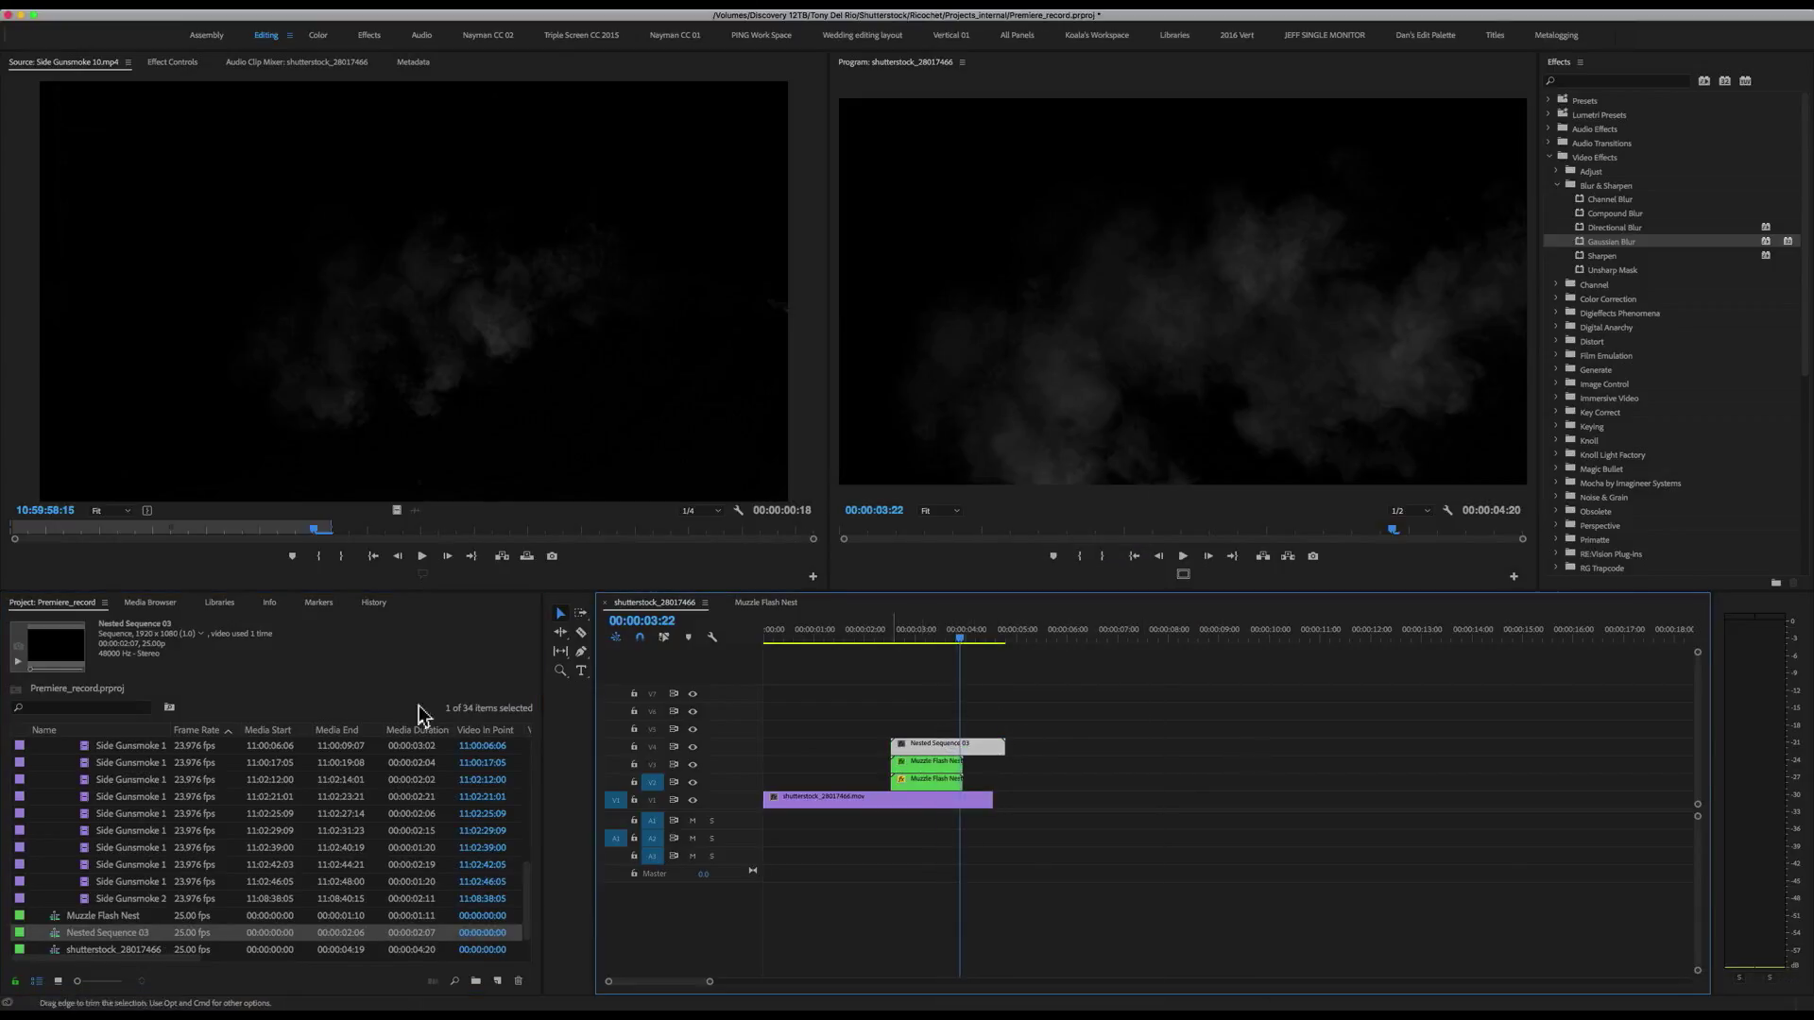
- Rename the new nested gunsmoke sequence in the project as Smoke Nest
scroll(100, 921, down, 2)
right_click(99, 899)
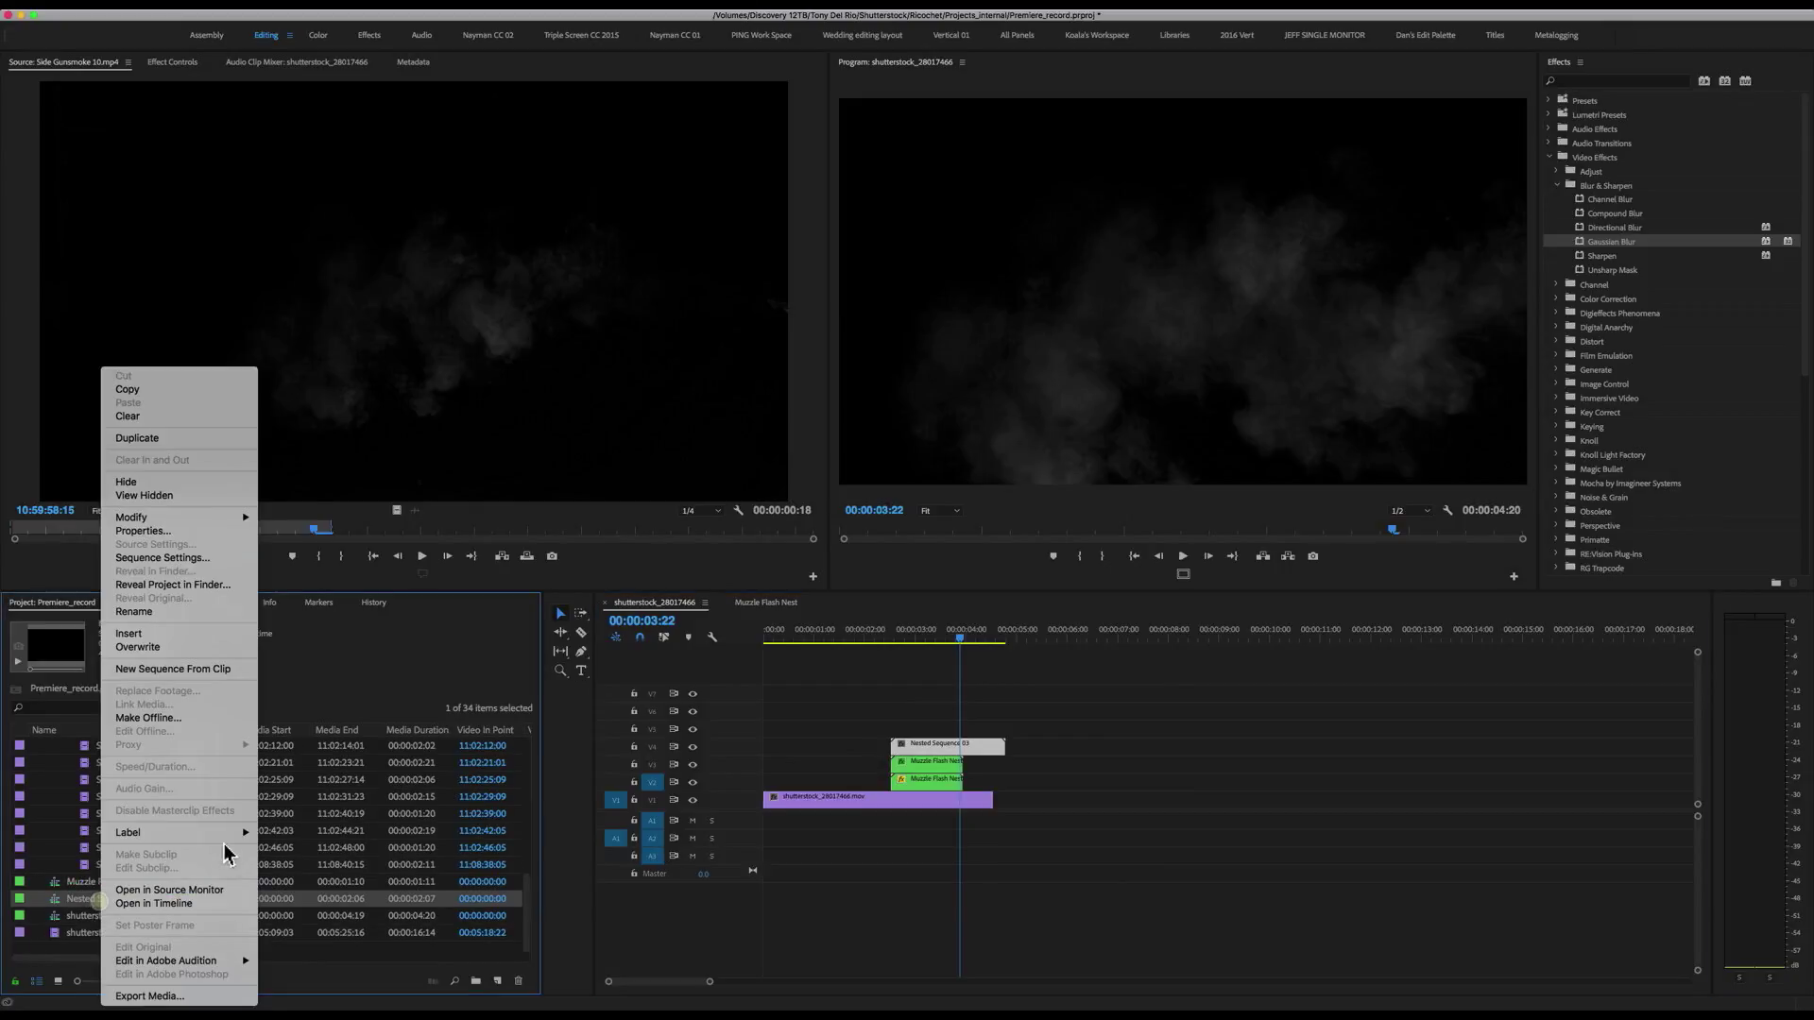
click(148, 612)
key(BackSpace)
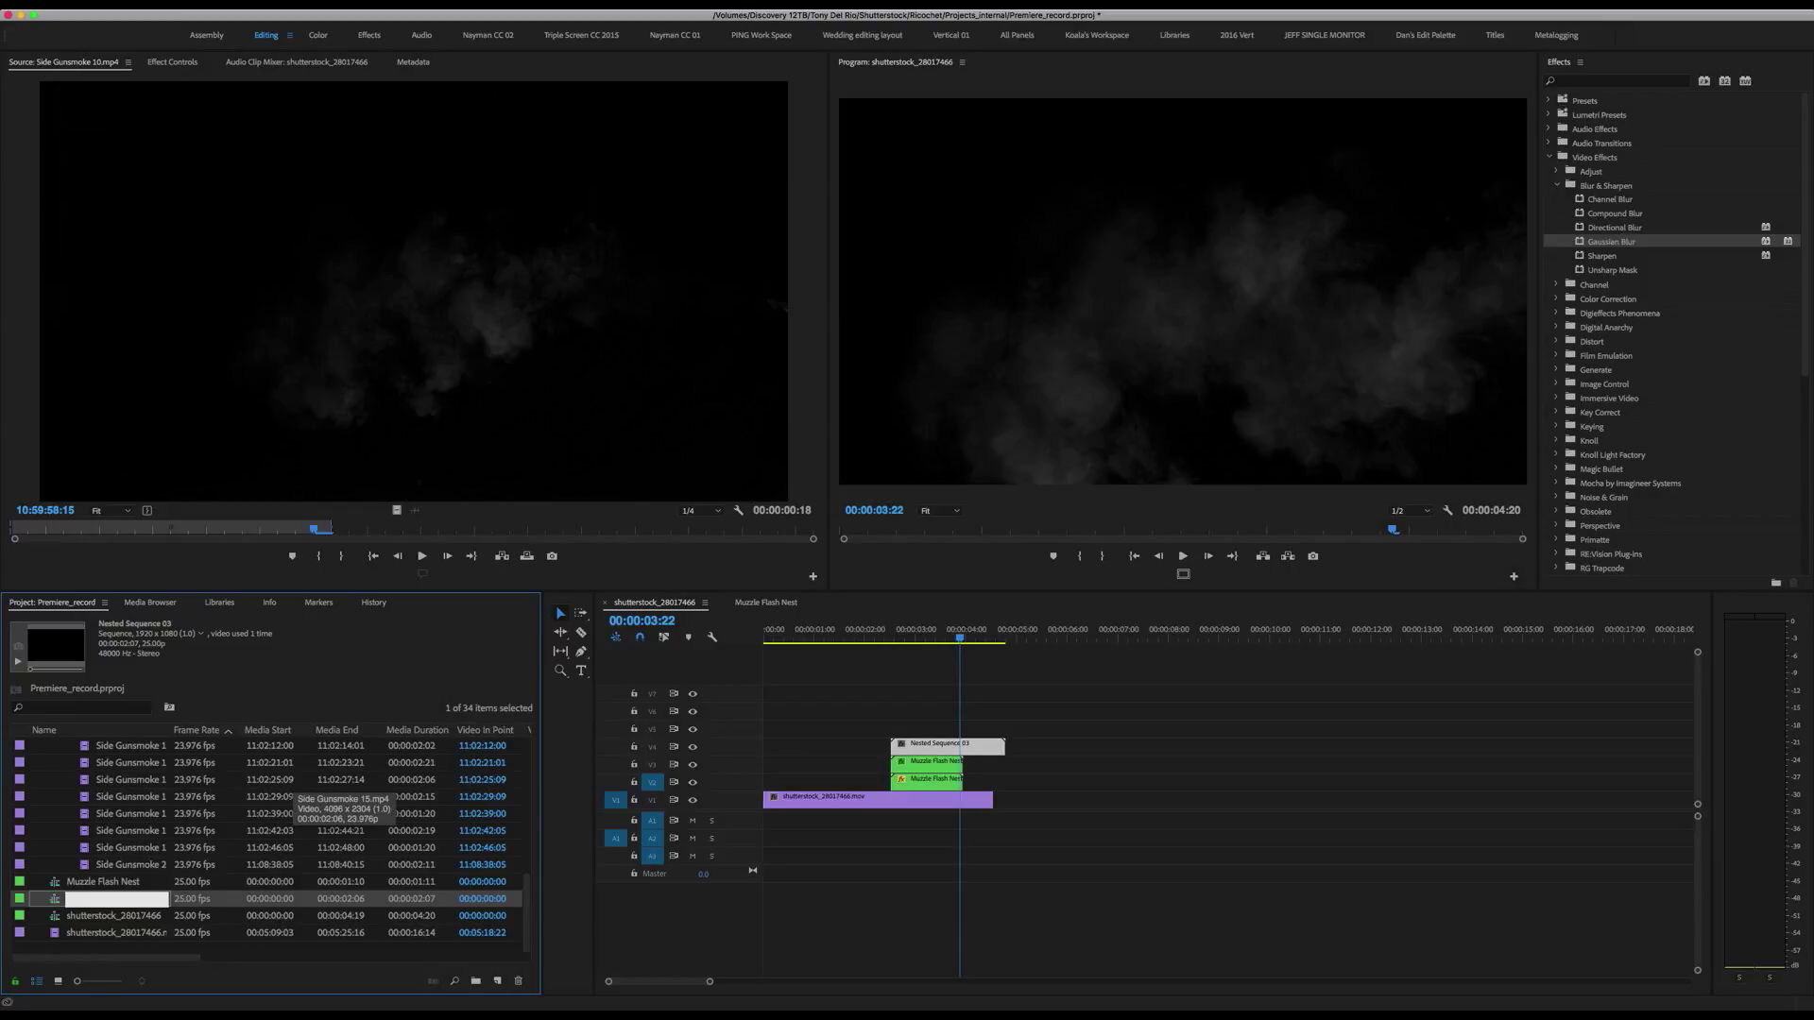
text(Smoke Nest)
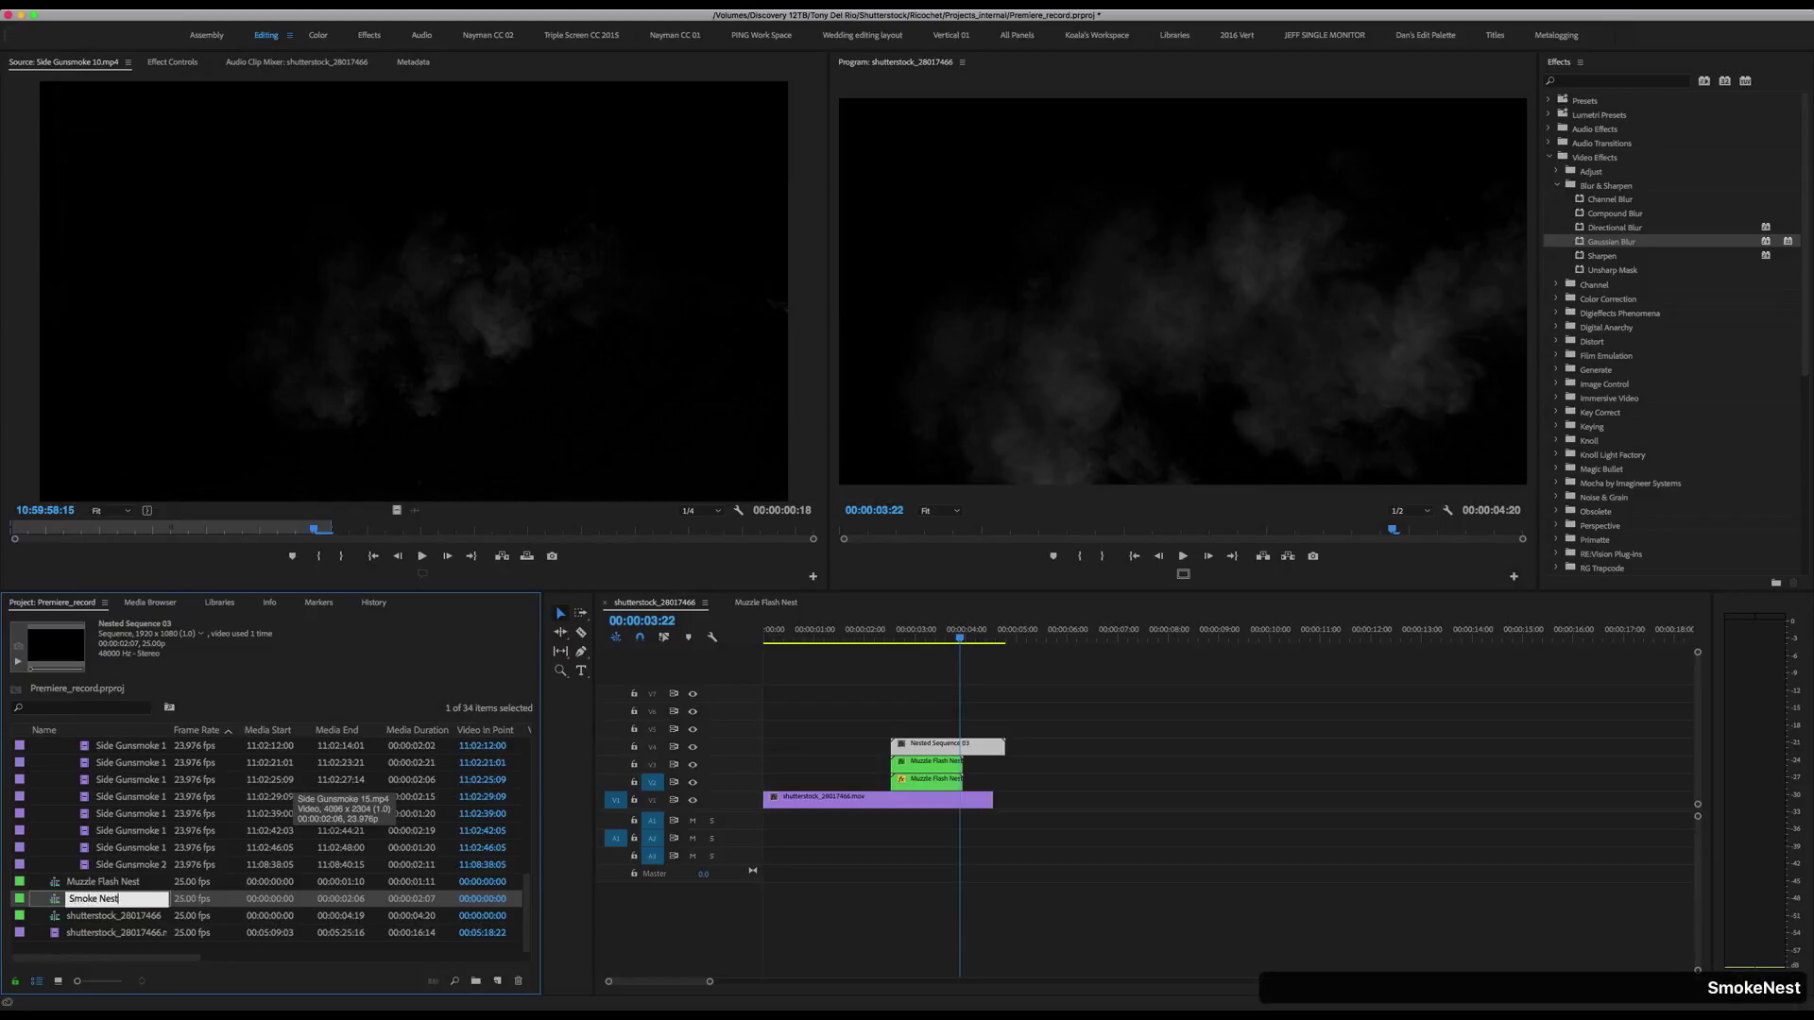
key(Tab)
- Open the Smoke Nest and paste a copy of its four staggered gunsmoke clips after the originals
double_click(933, 749)
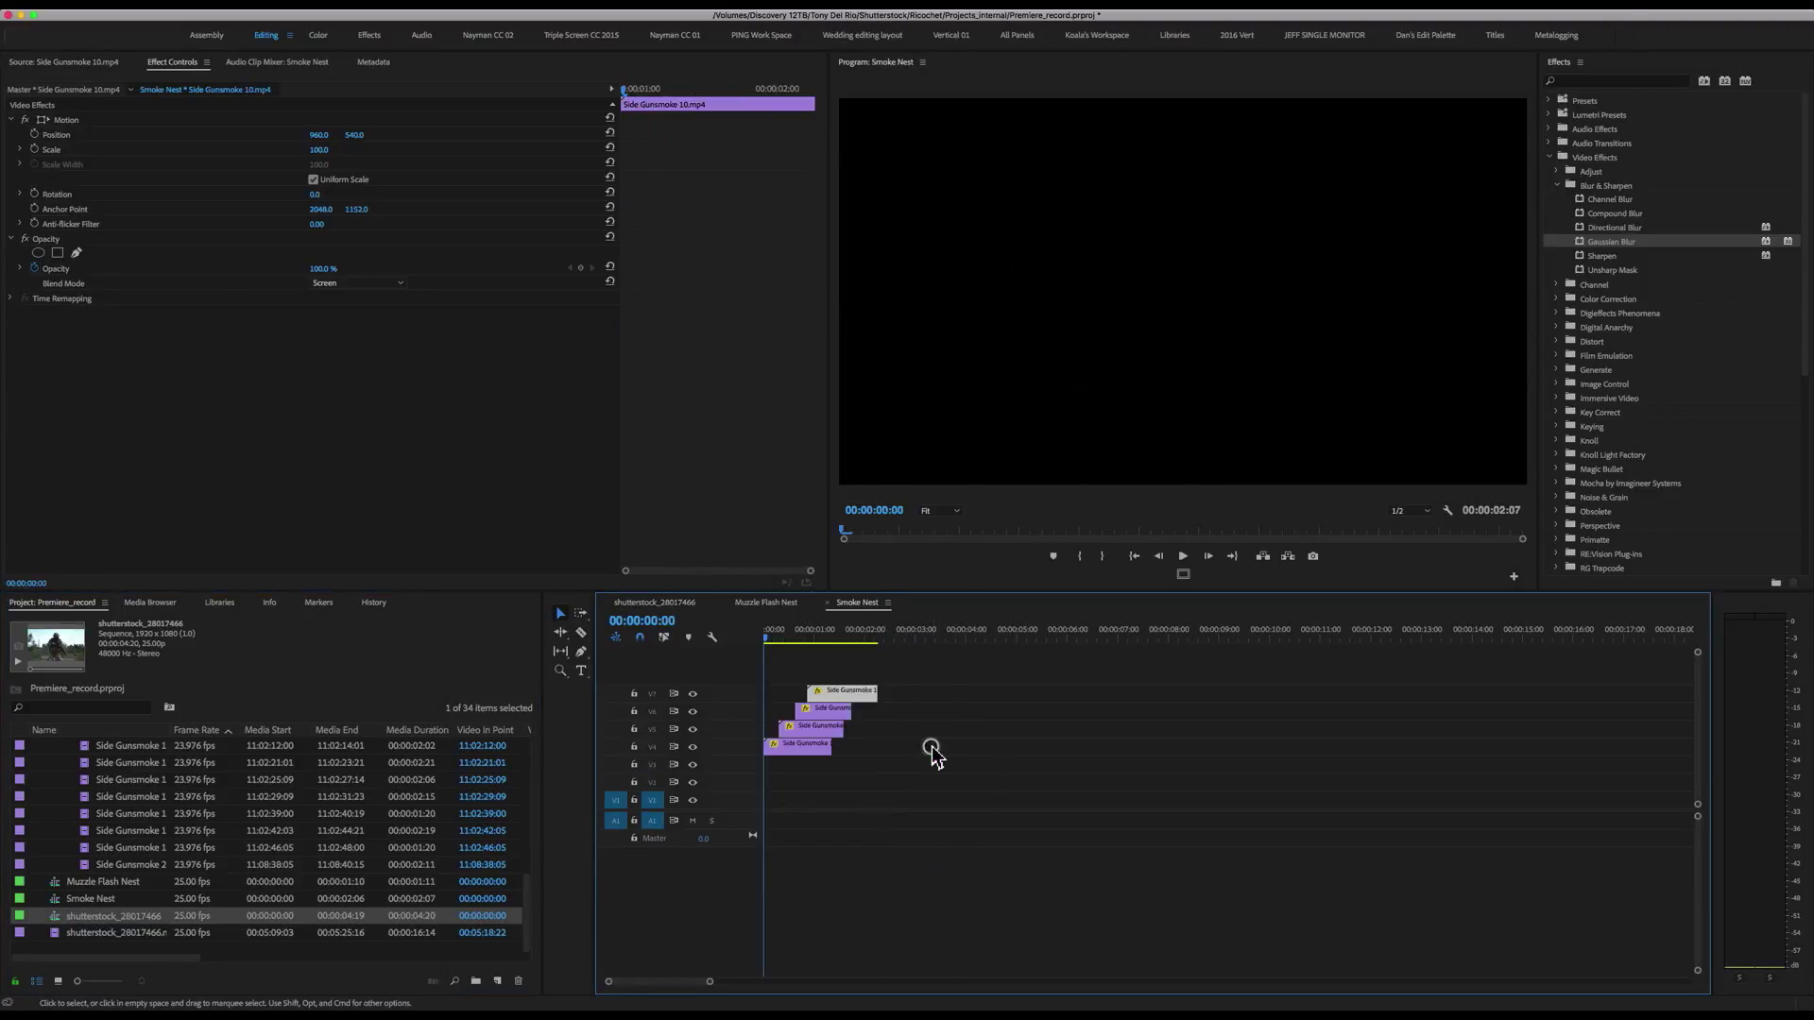
click(804, 752)
shift+click(857, 695)
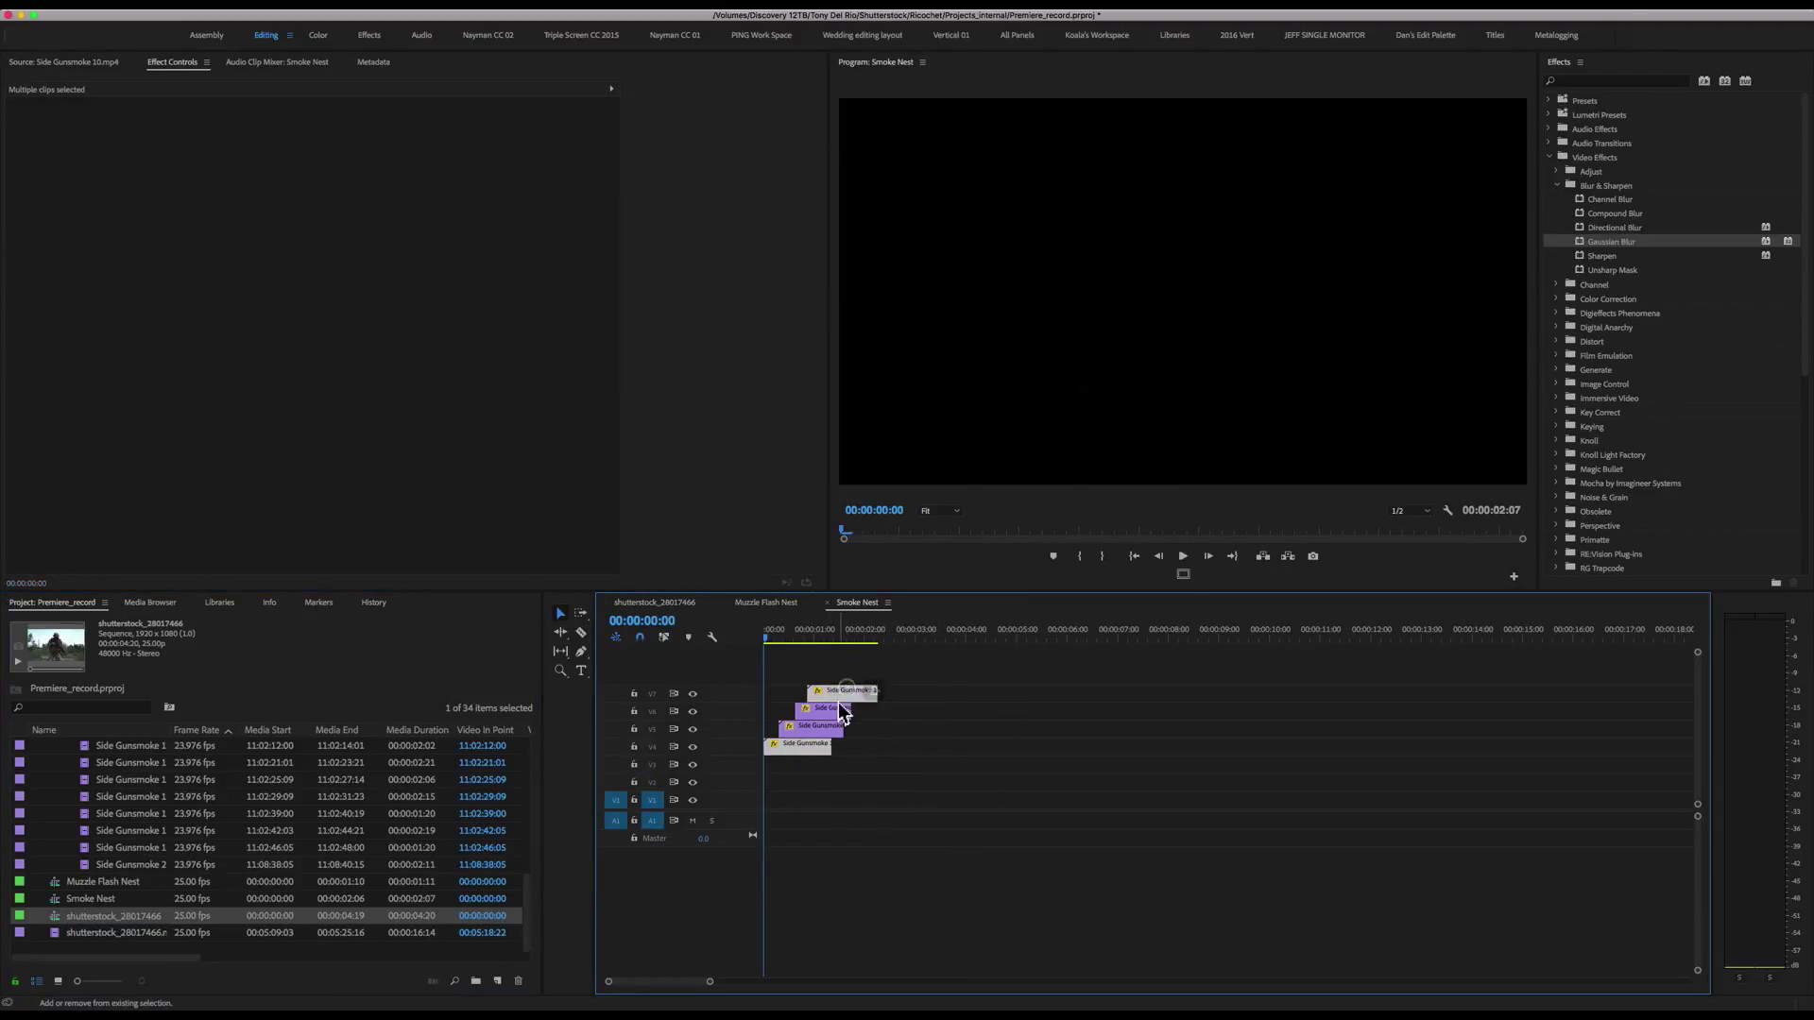
shift+click(851, 698)
shift+click(832, 730)
shift+click(815, 756)
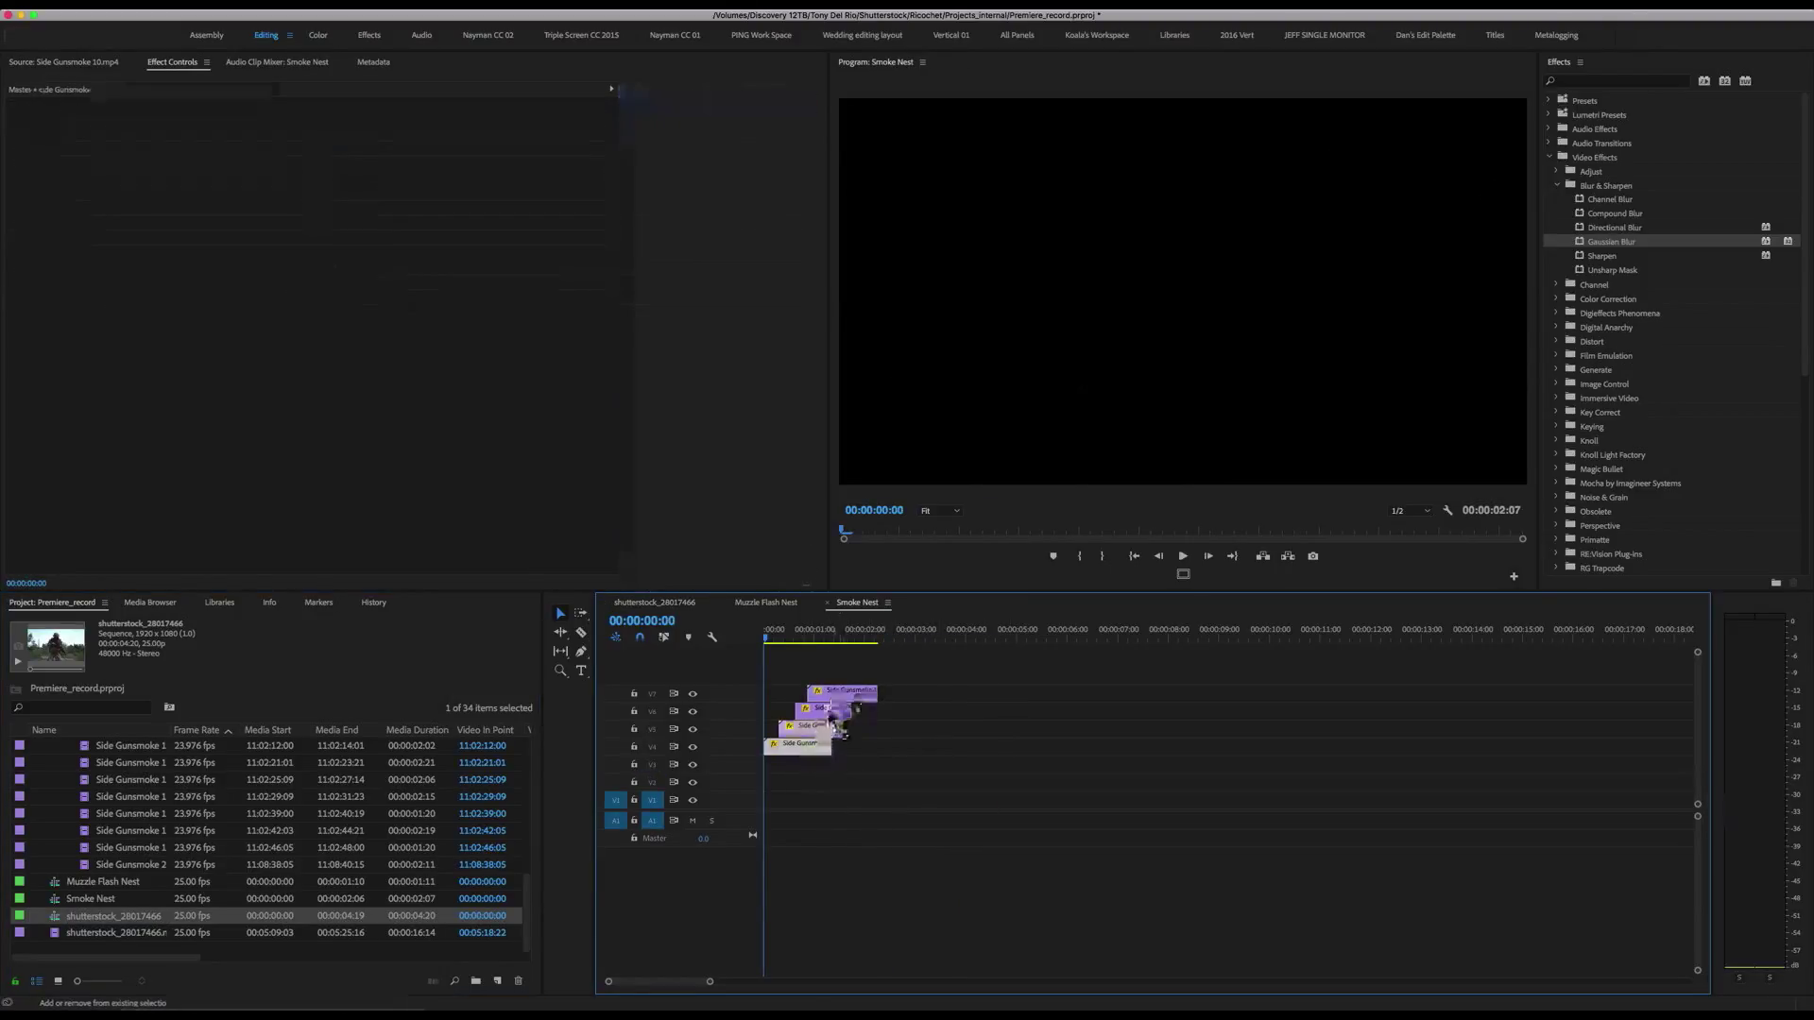
key(super+c)
click(929, 635)
key(super+v)
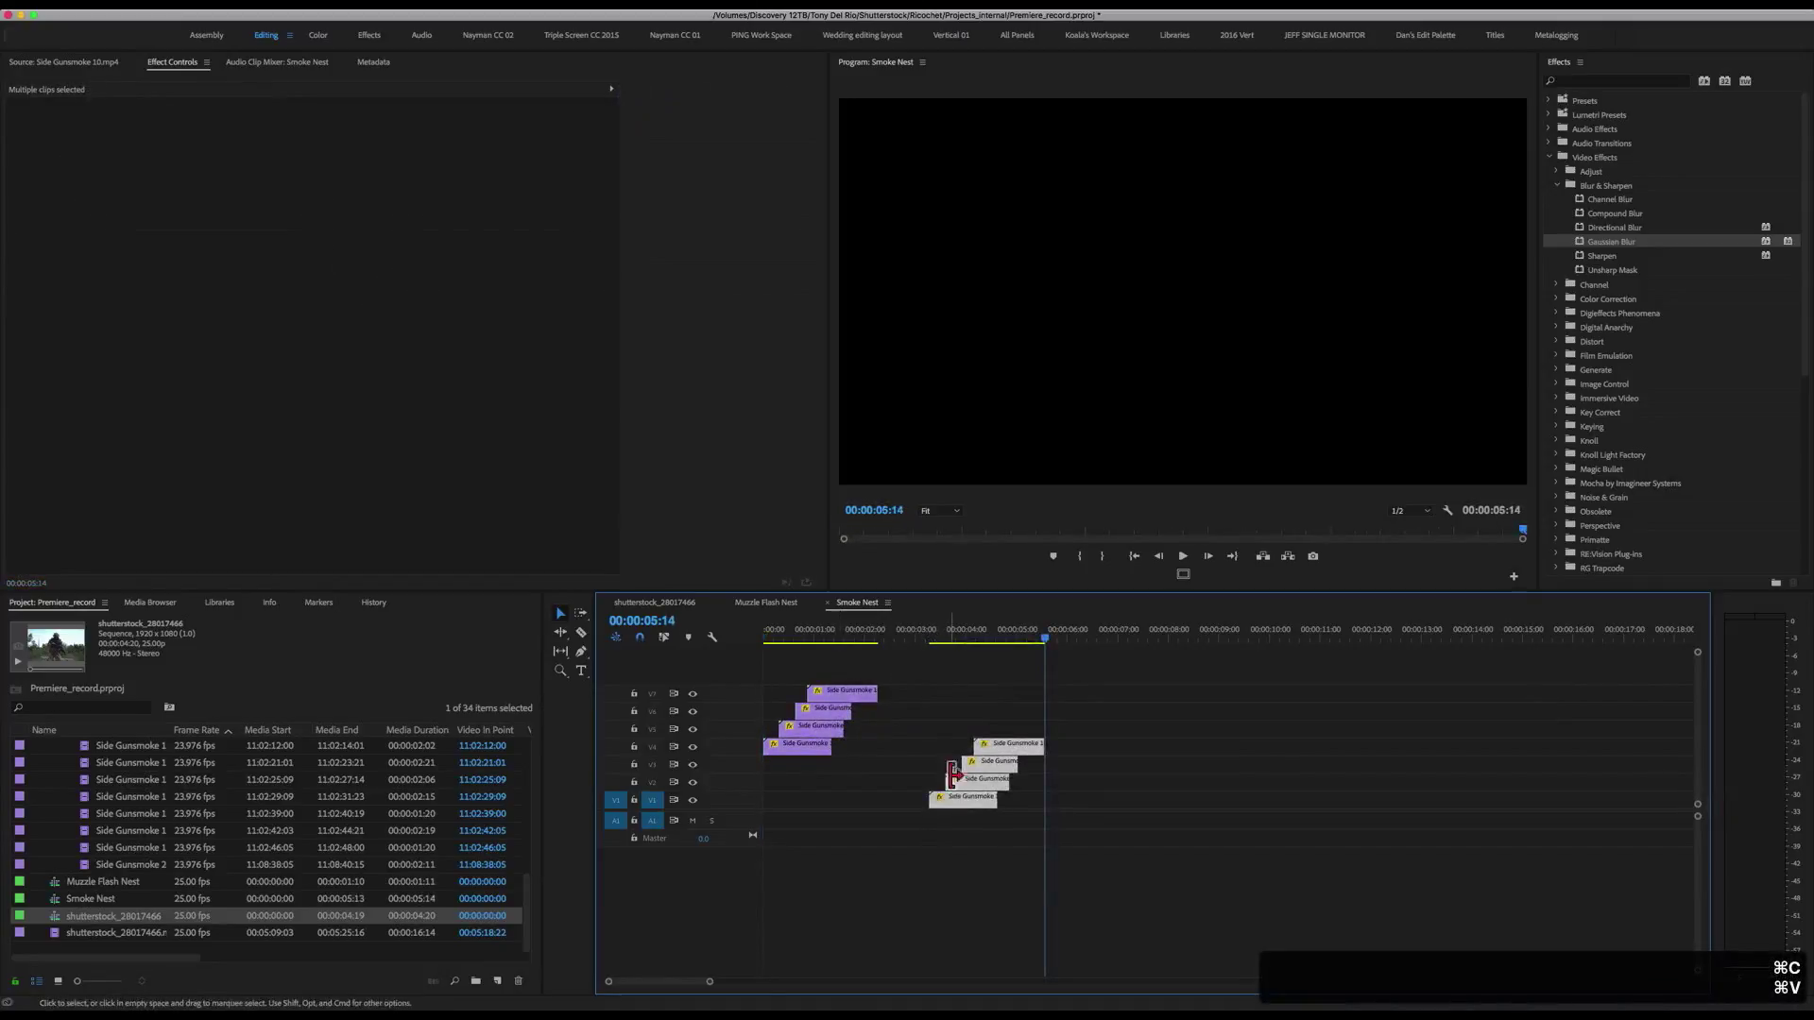
- Continue the staggered smoke stack upward with the pasted gunsmoke clips and one more pasted set of four, and play it back
drag(931, 753, 860, 684)
key(super+v)
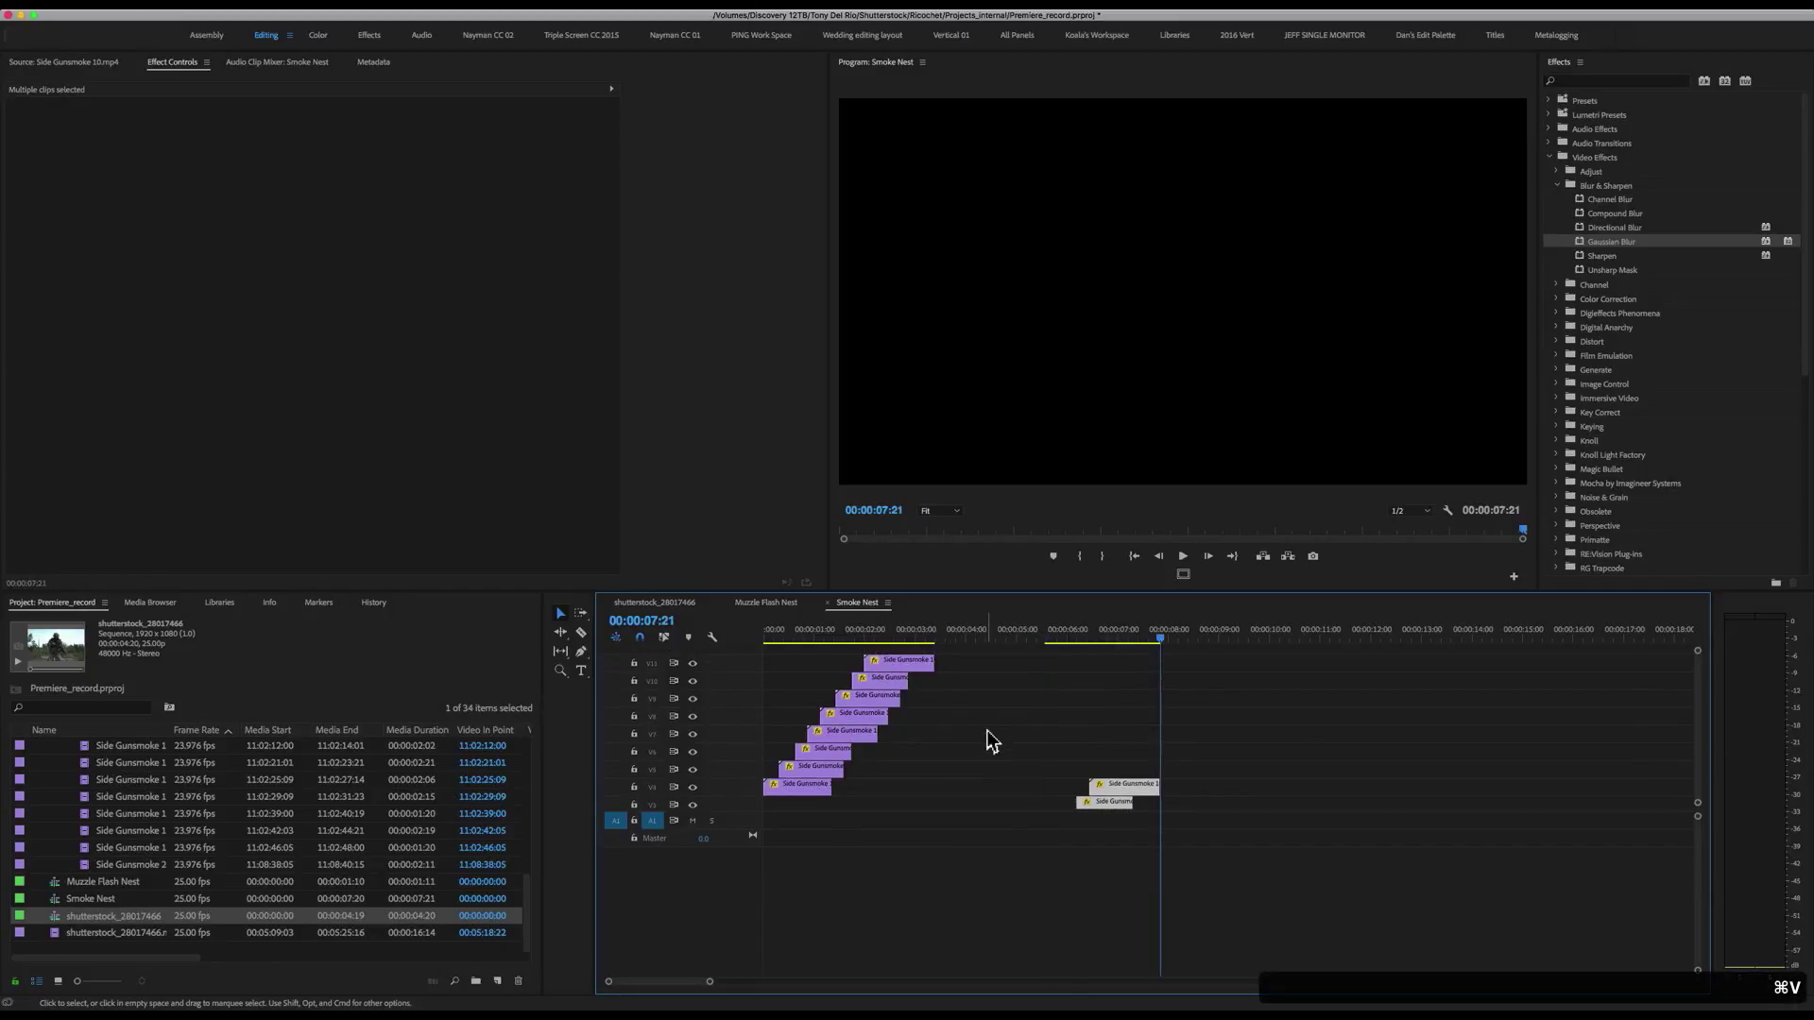
drag(984, 712, 897, 665)
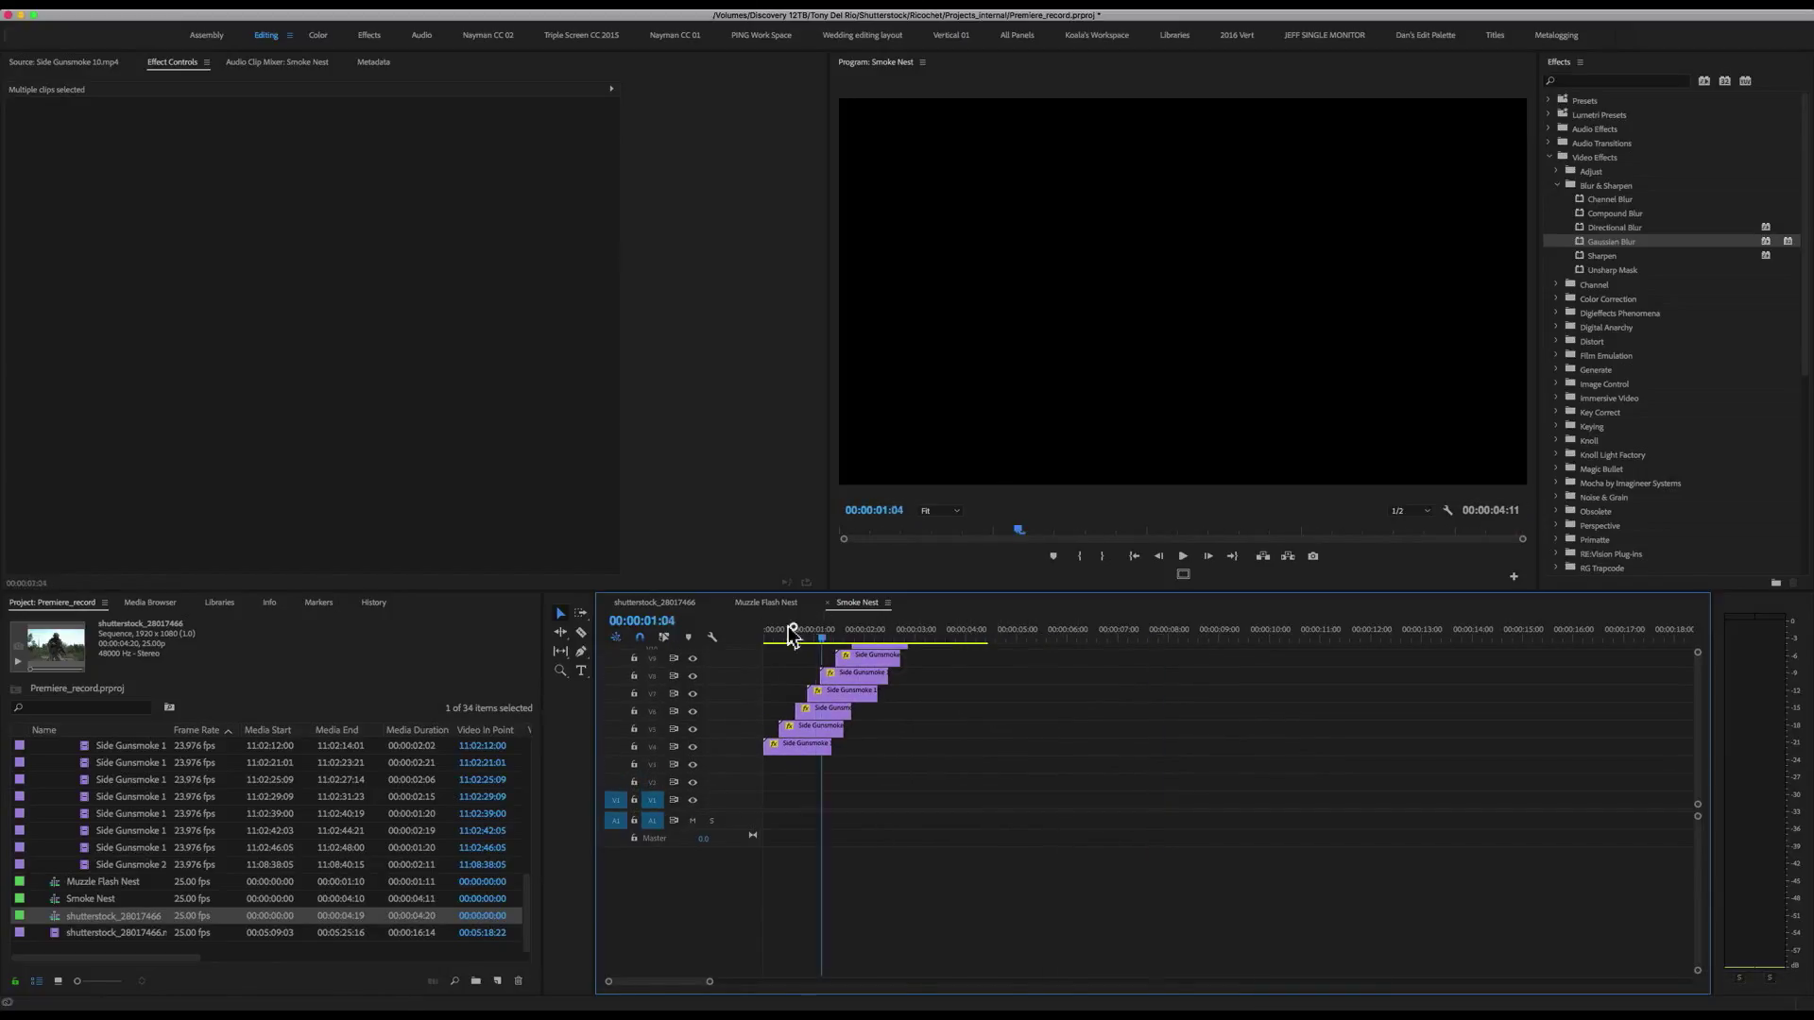
key(Home)
key(space)
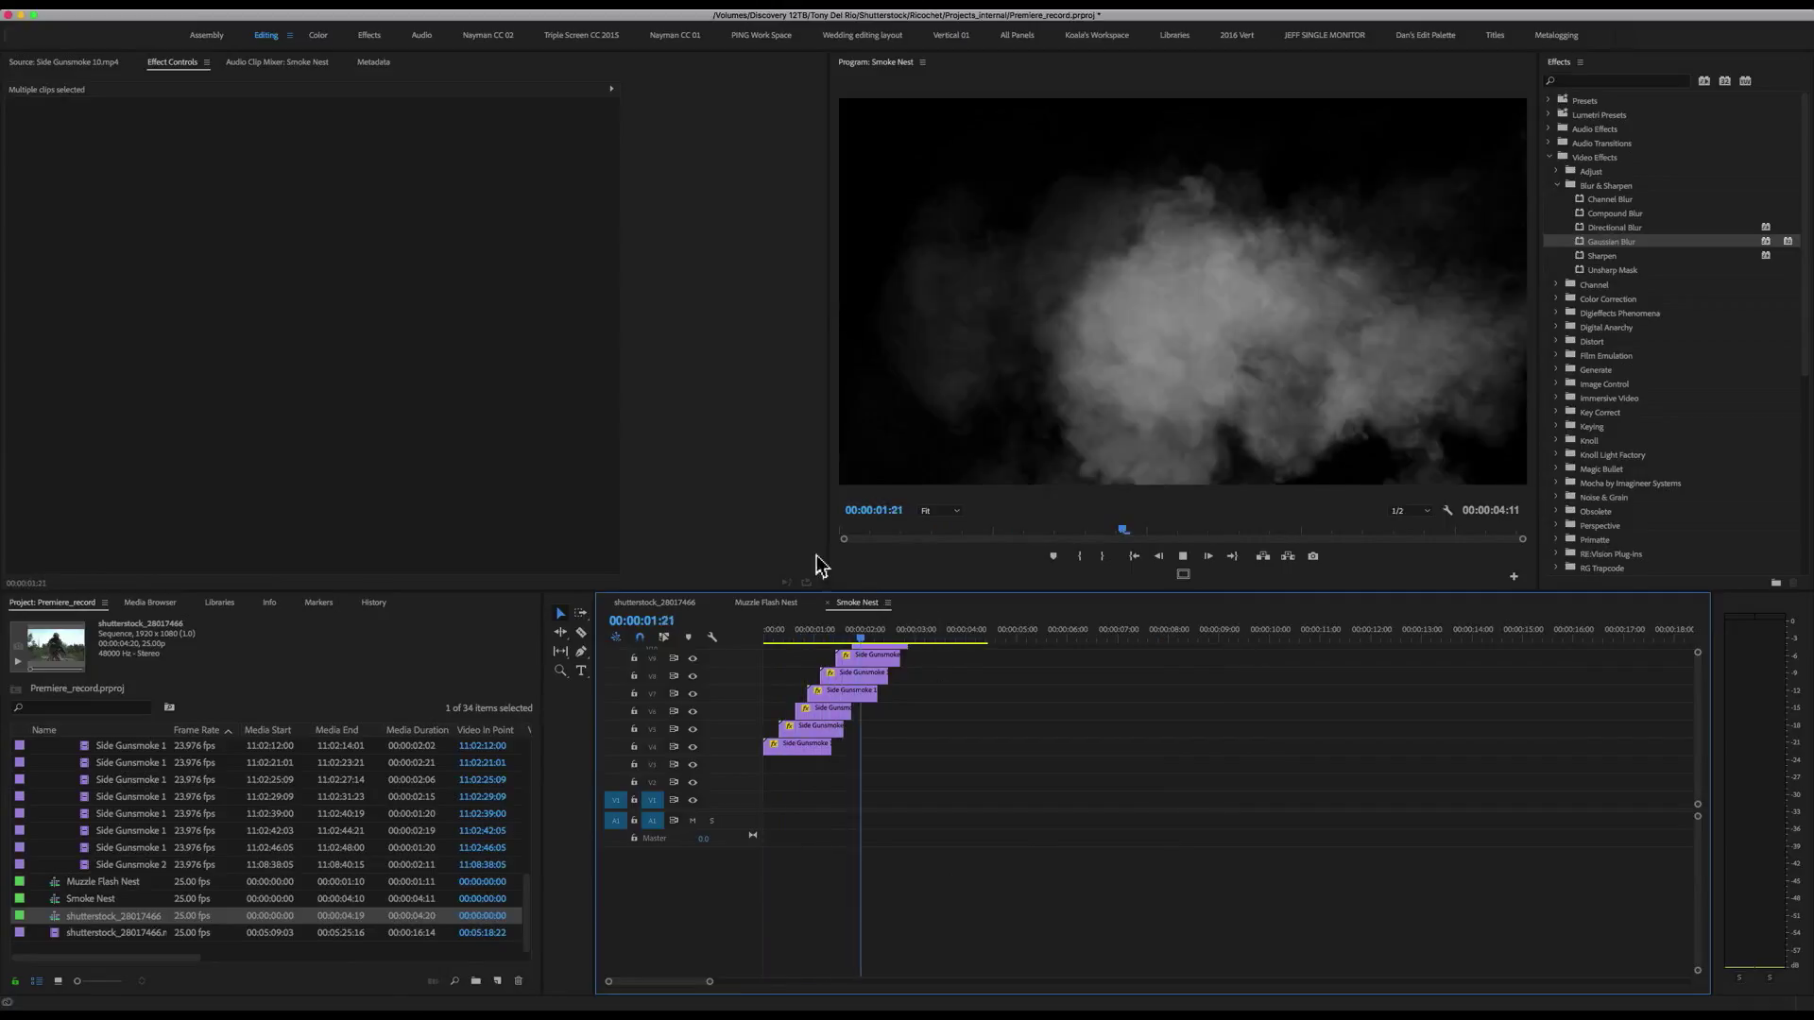
key(space)
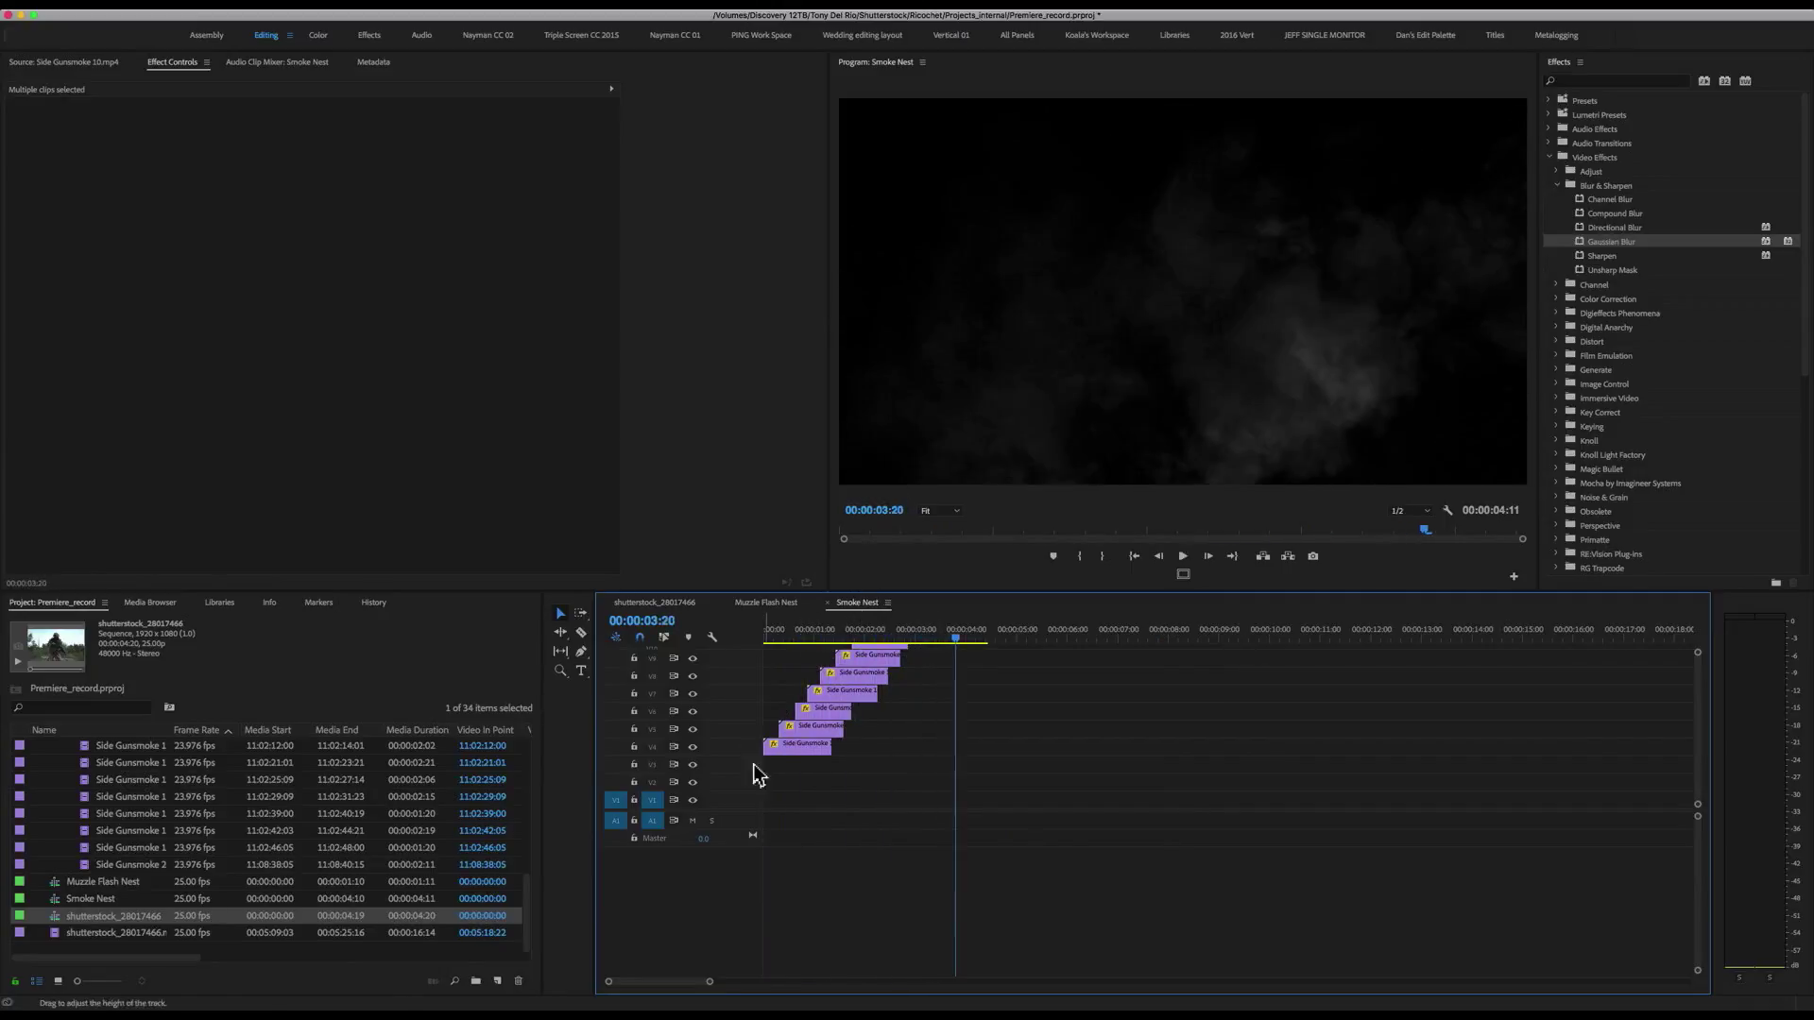
- Select all the staggered gunsmoke clips in the Smoke Nest and extend their ends together by about 10 frames
click(798, 743)
shift+click(856, 711)
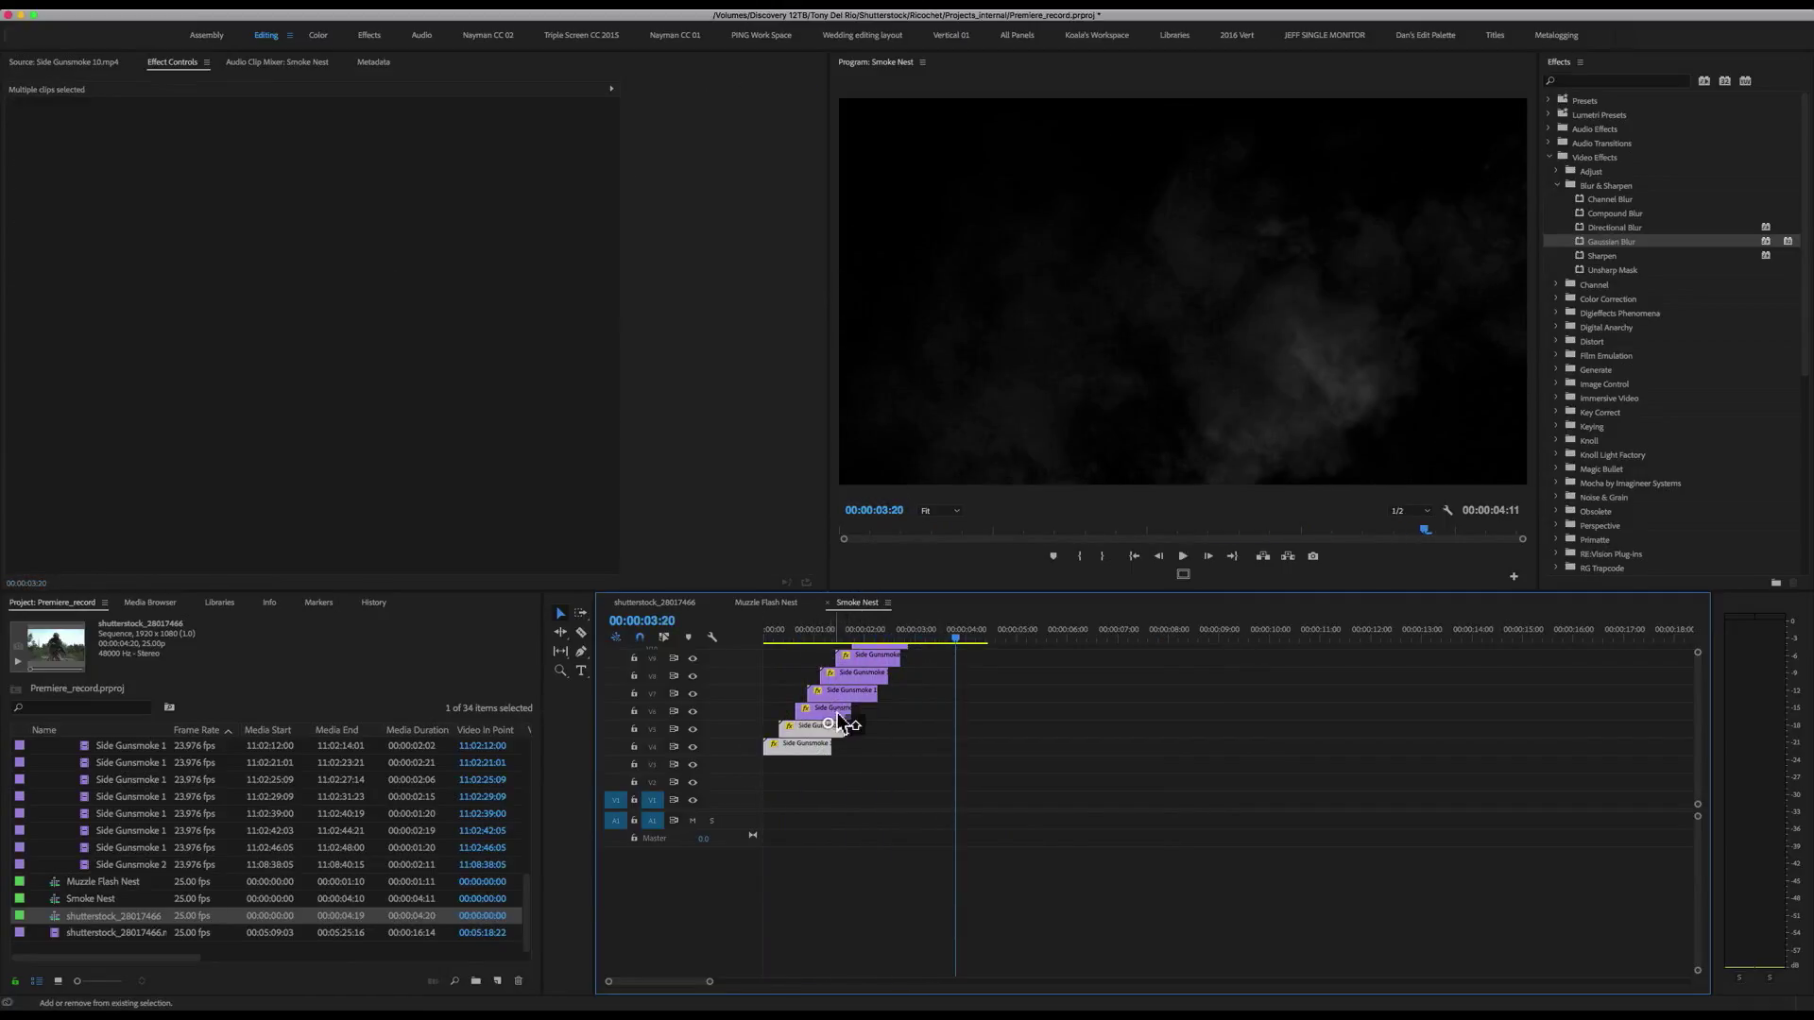
shift+click(871, 693)
shift+click(882, 657)
scroll(907, 685, up, 3)
shift+click(899, 705)
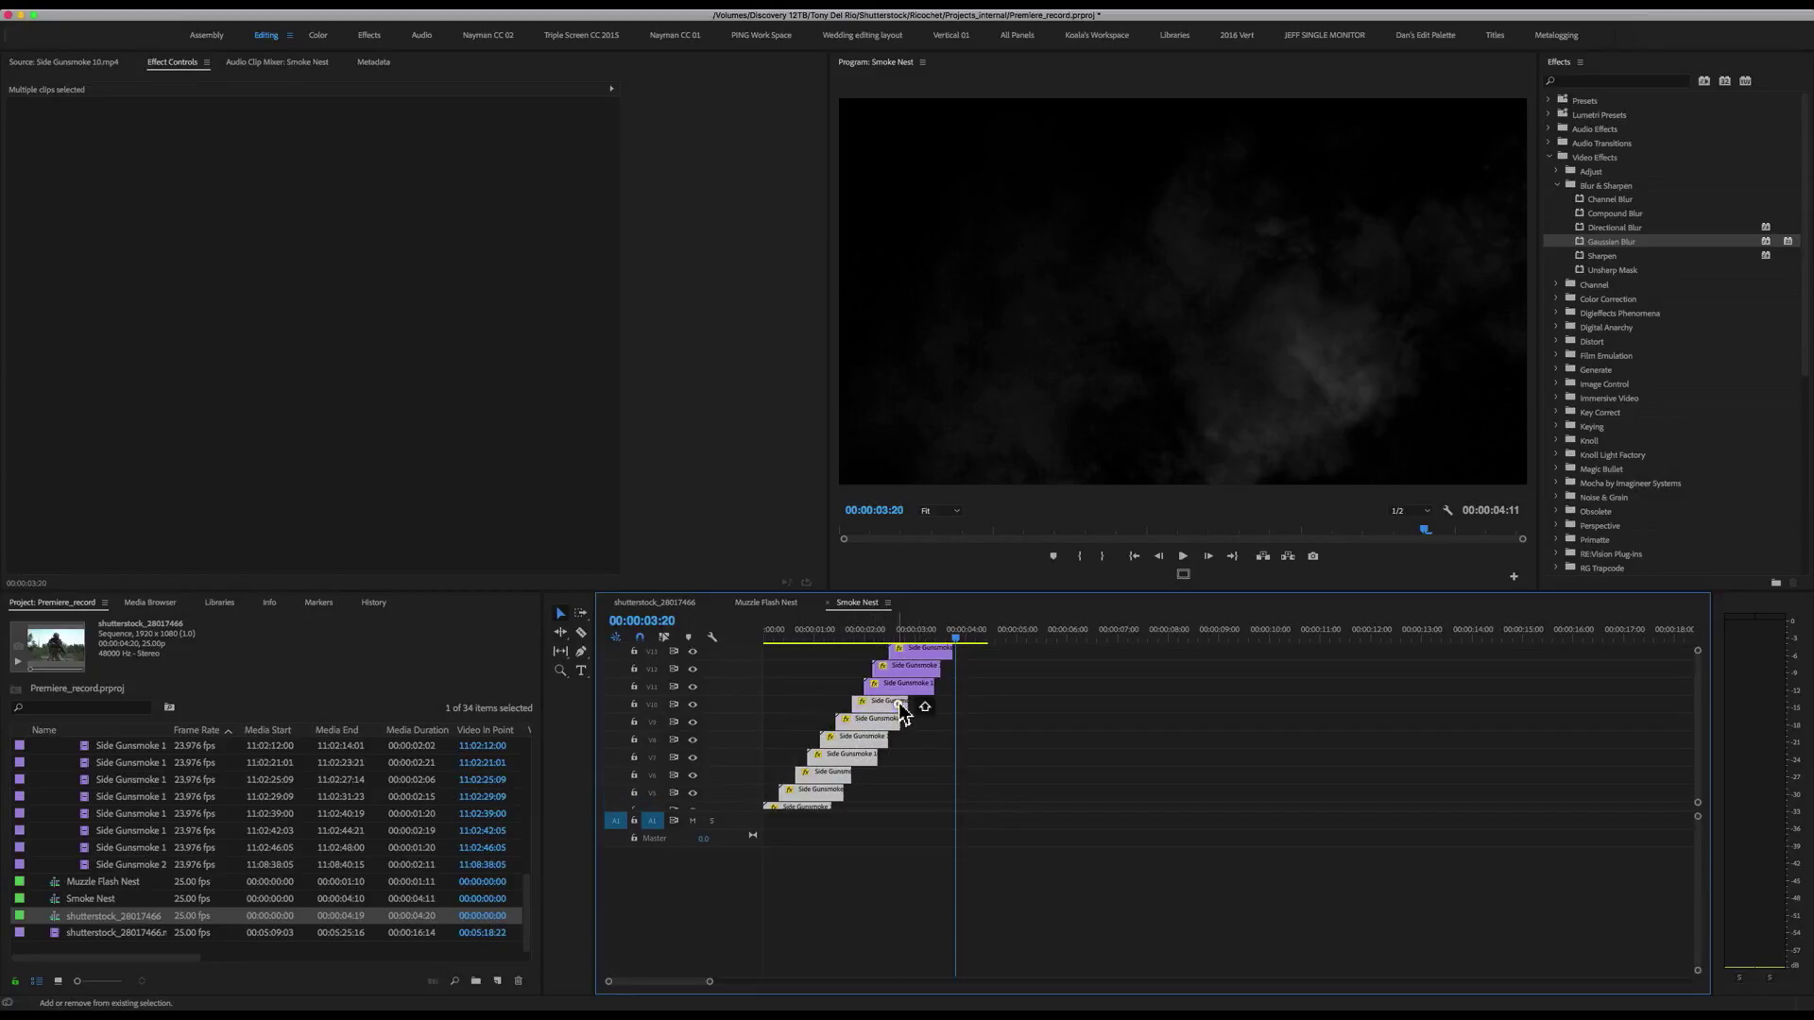
shift+click(924, 672)
scroll(931, 685, up, 3)
shift+click(940, 698)
shift+click(952, 678)
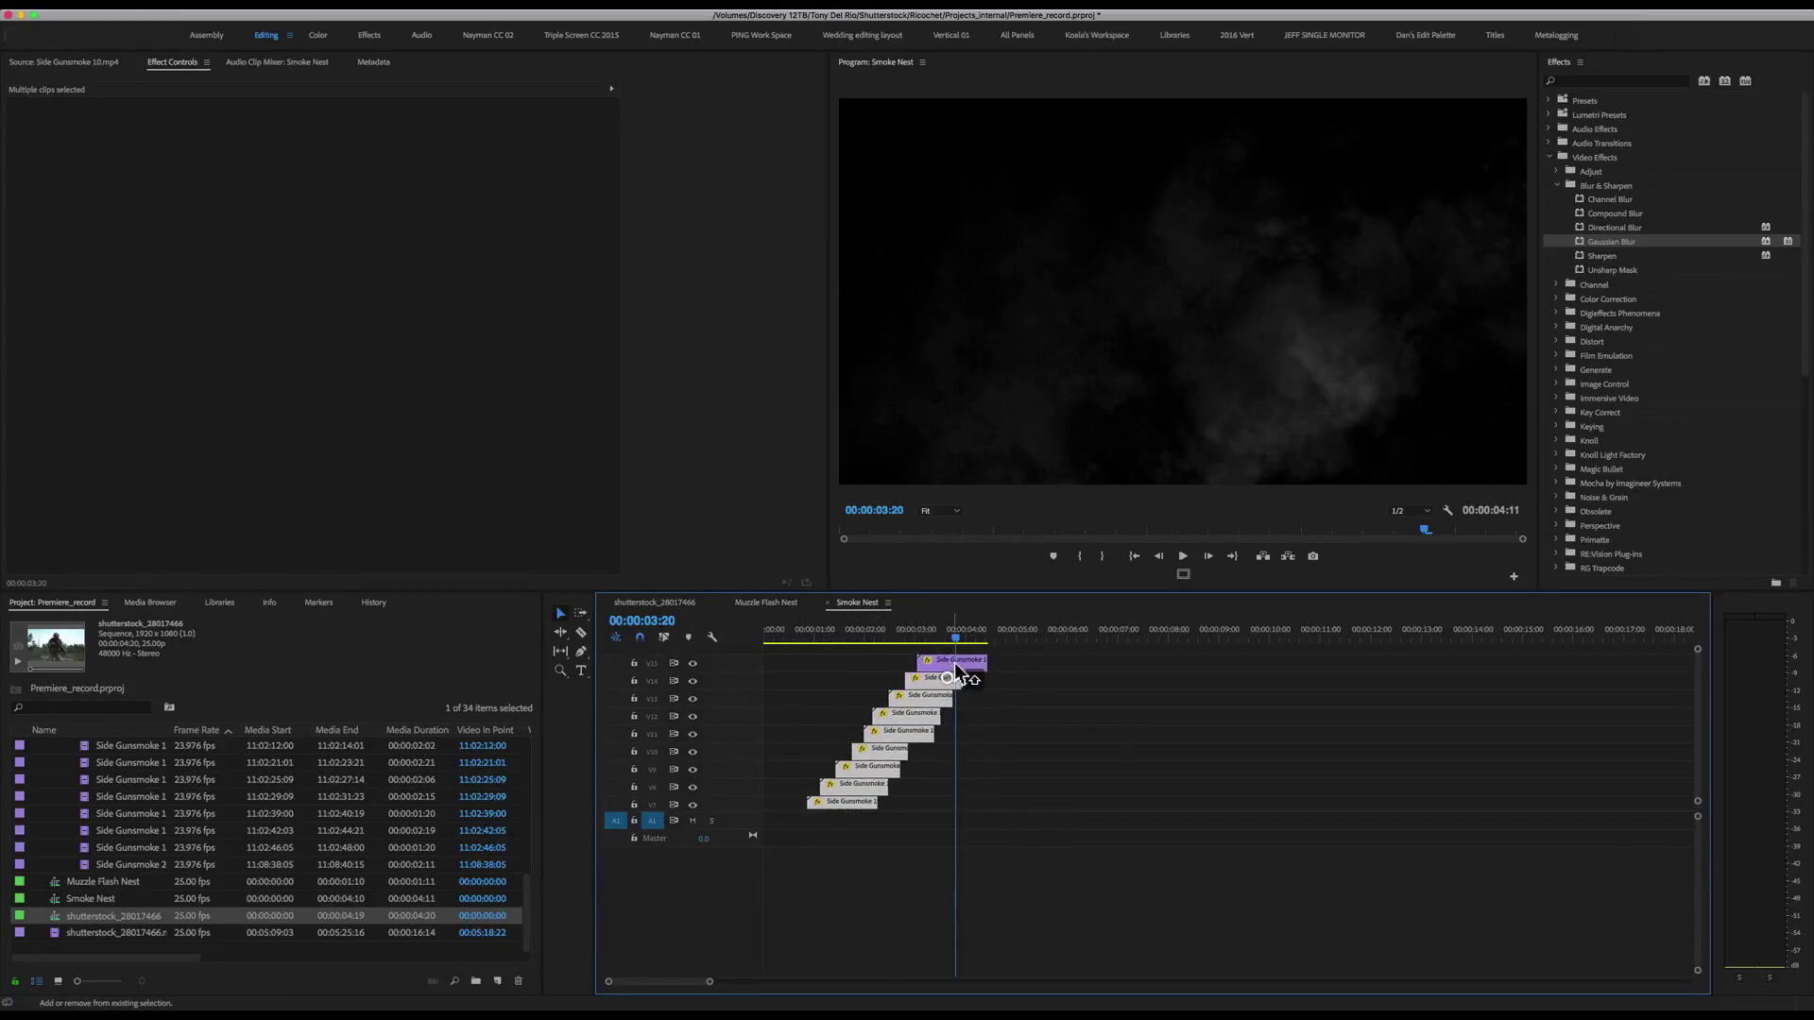
drag(978, 664, 1261, 646)
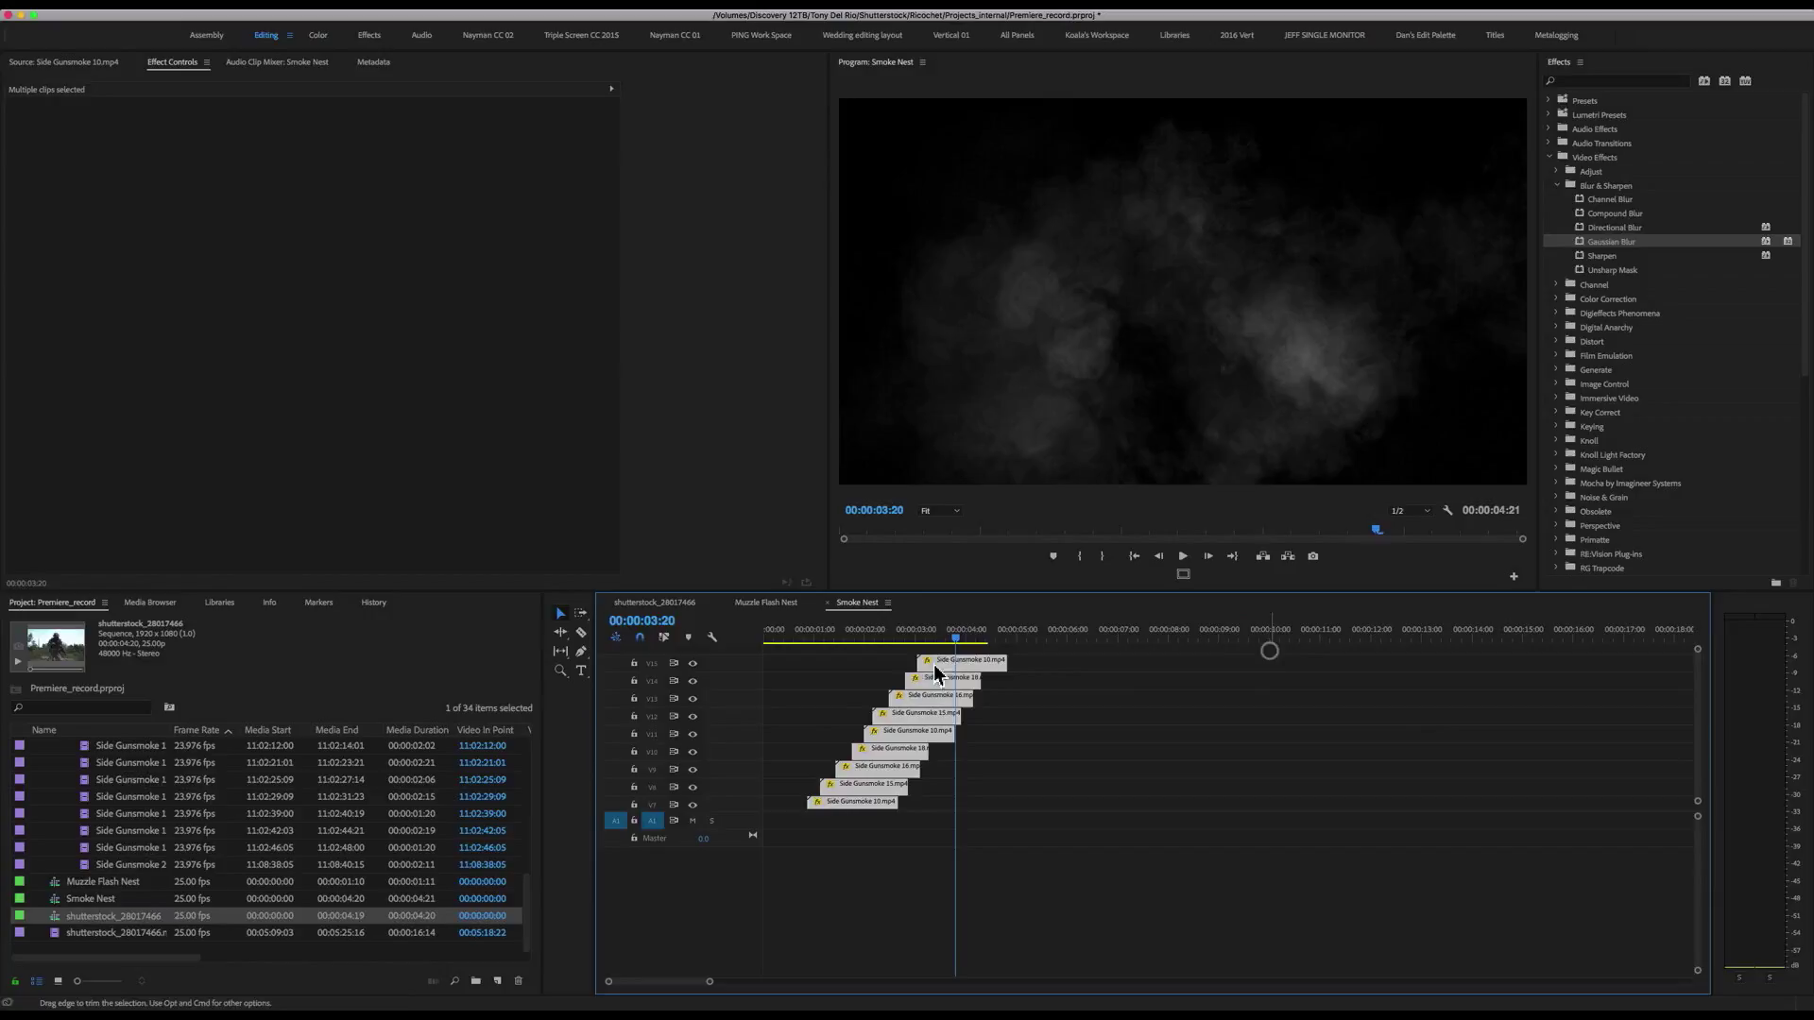
- Review the extended smoke stack, rewind it to the start and return to the shutterstock_28017466 sequence
click(886, 630)
click(832, 633)
key(space)
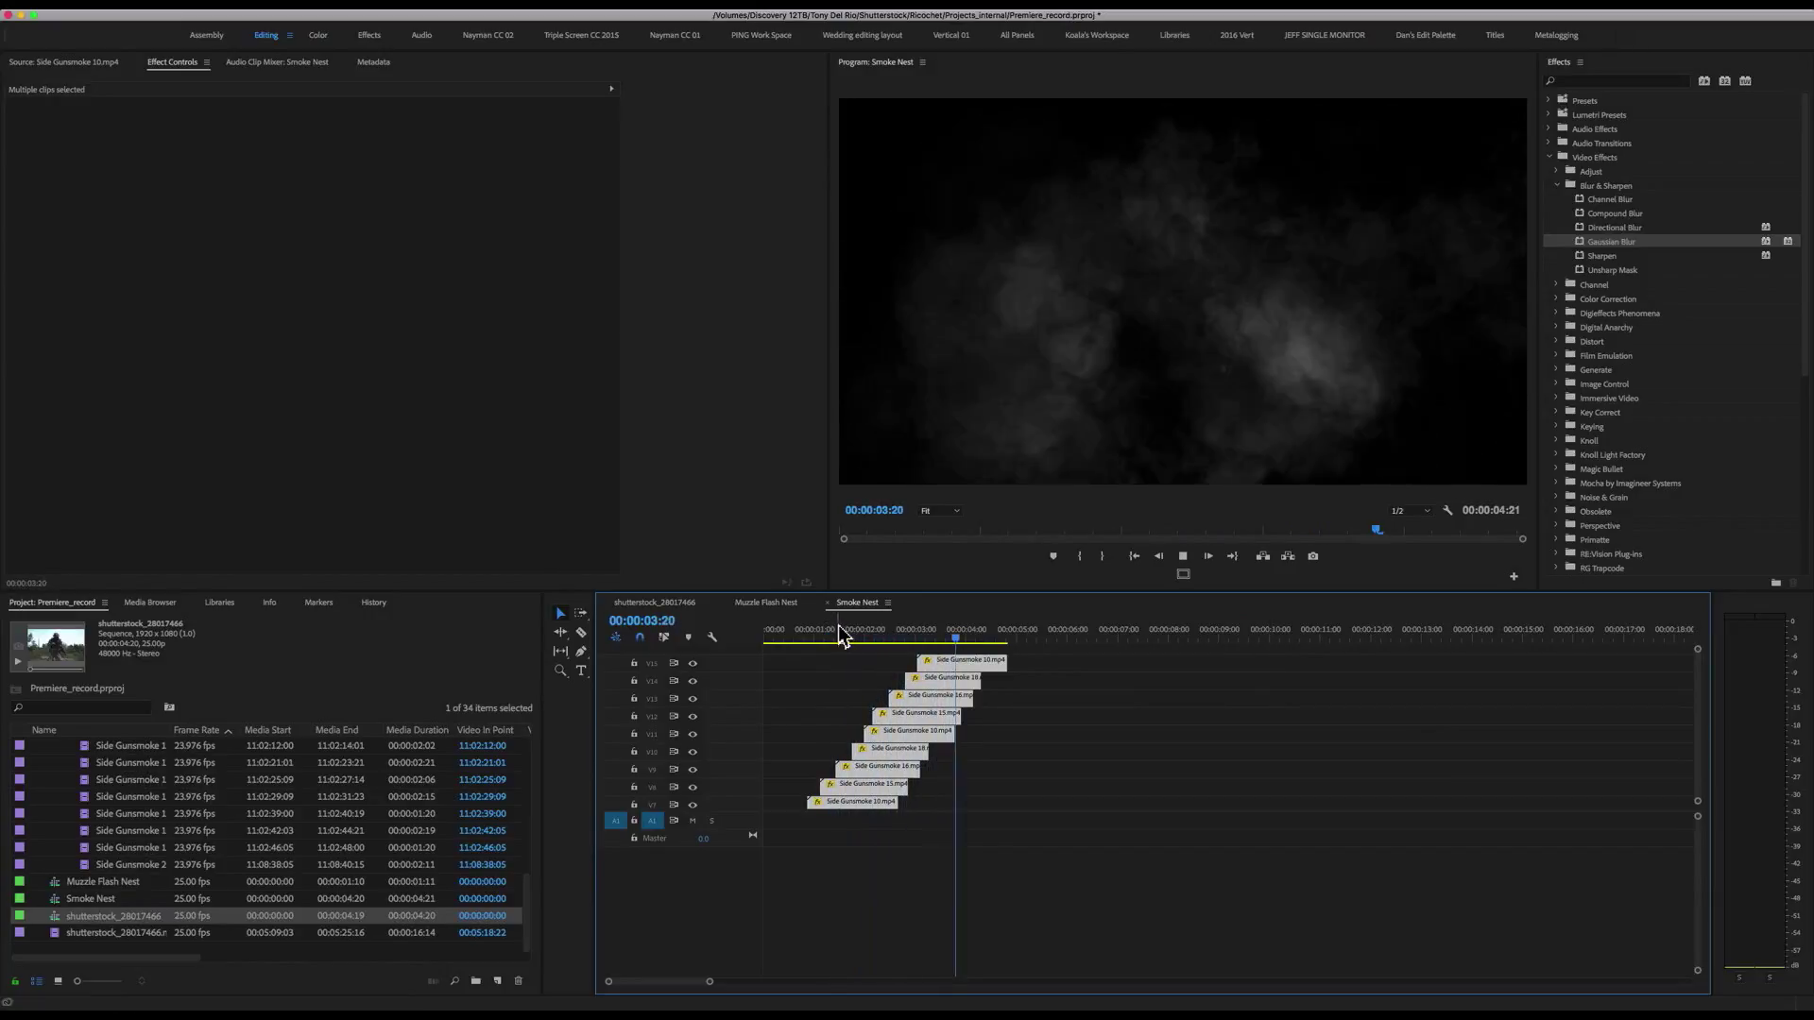
key(Home)
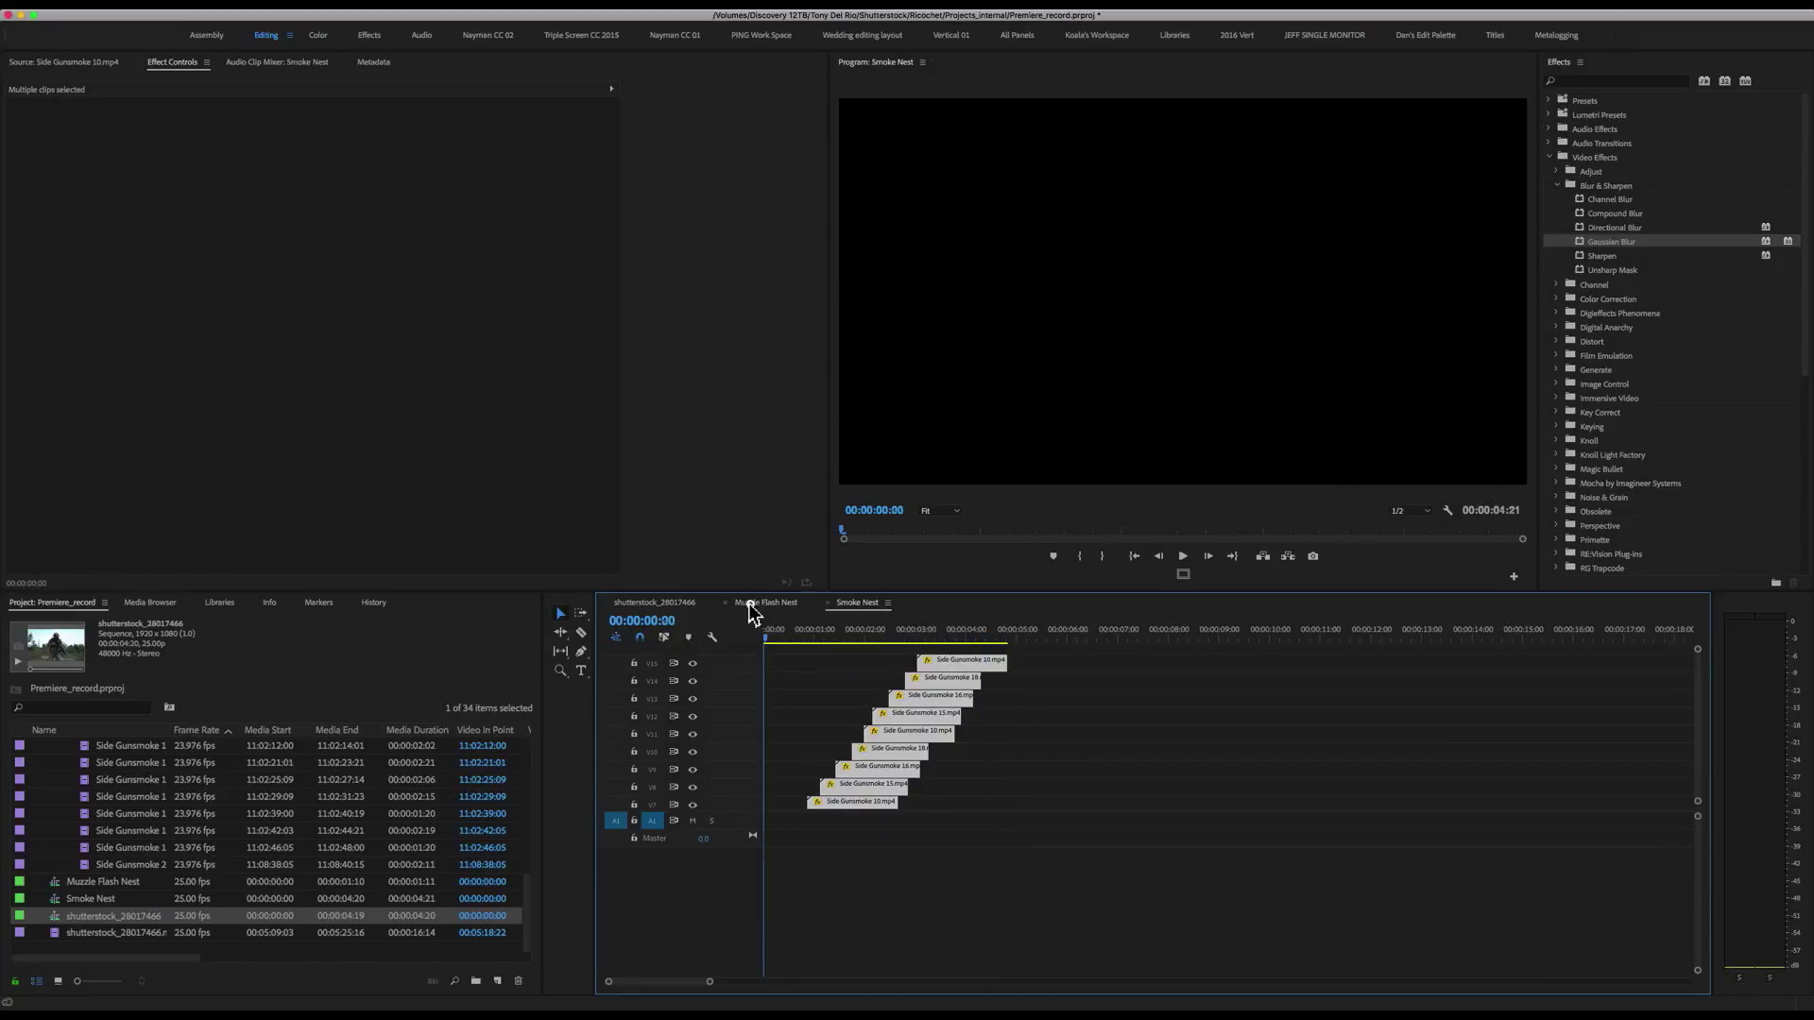
click(751, 605)
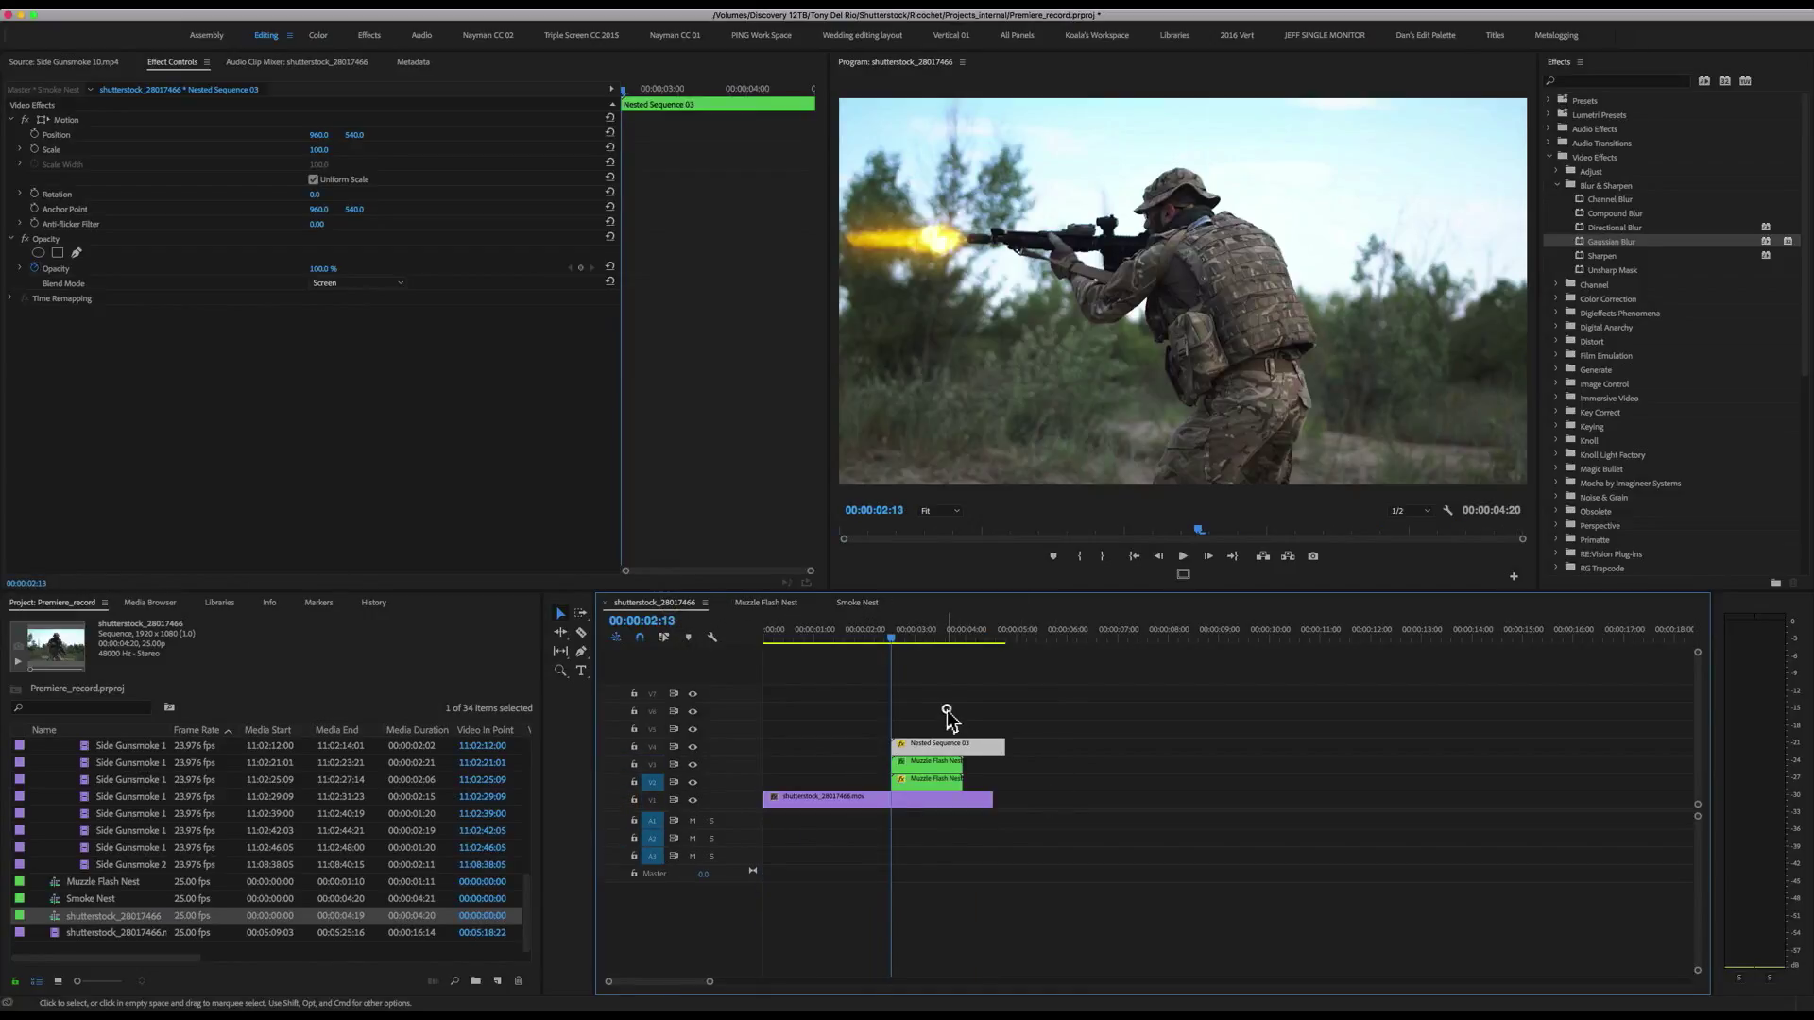
click(947, 715)
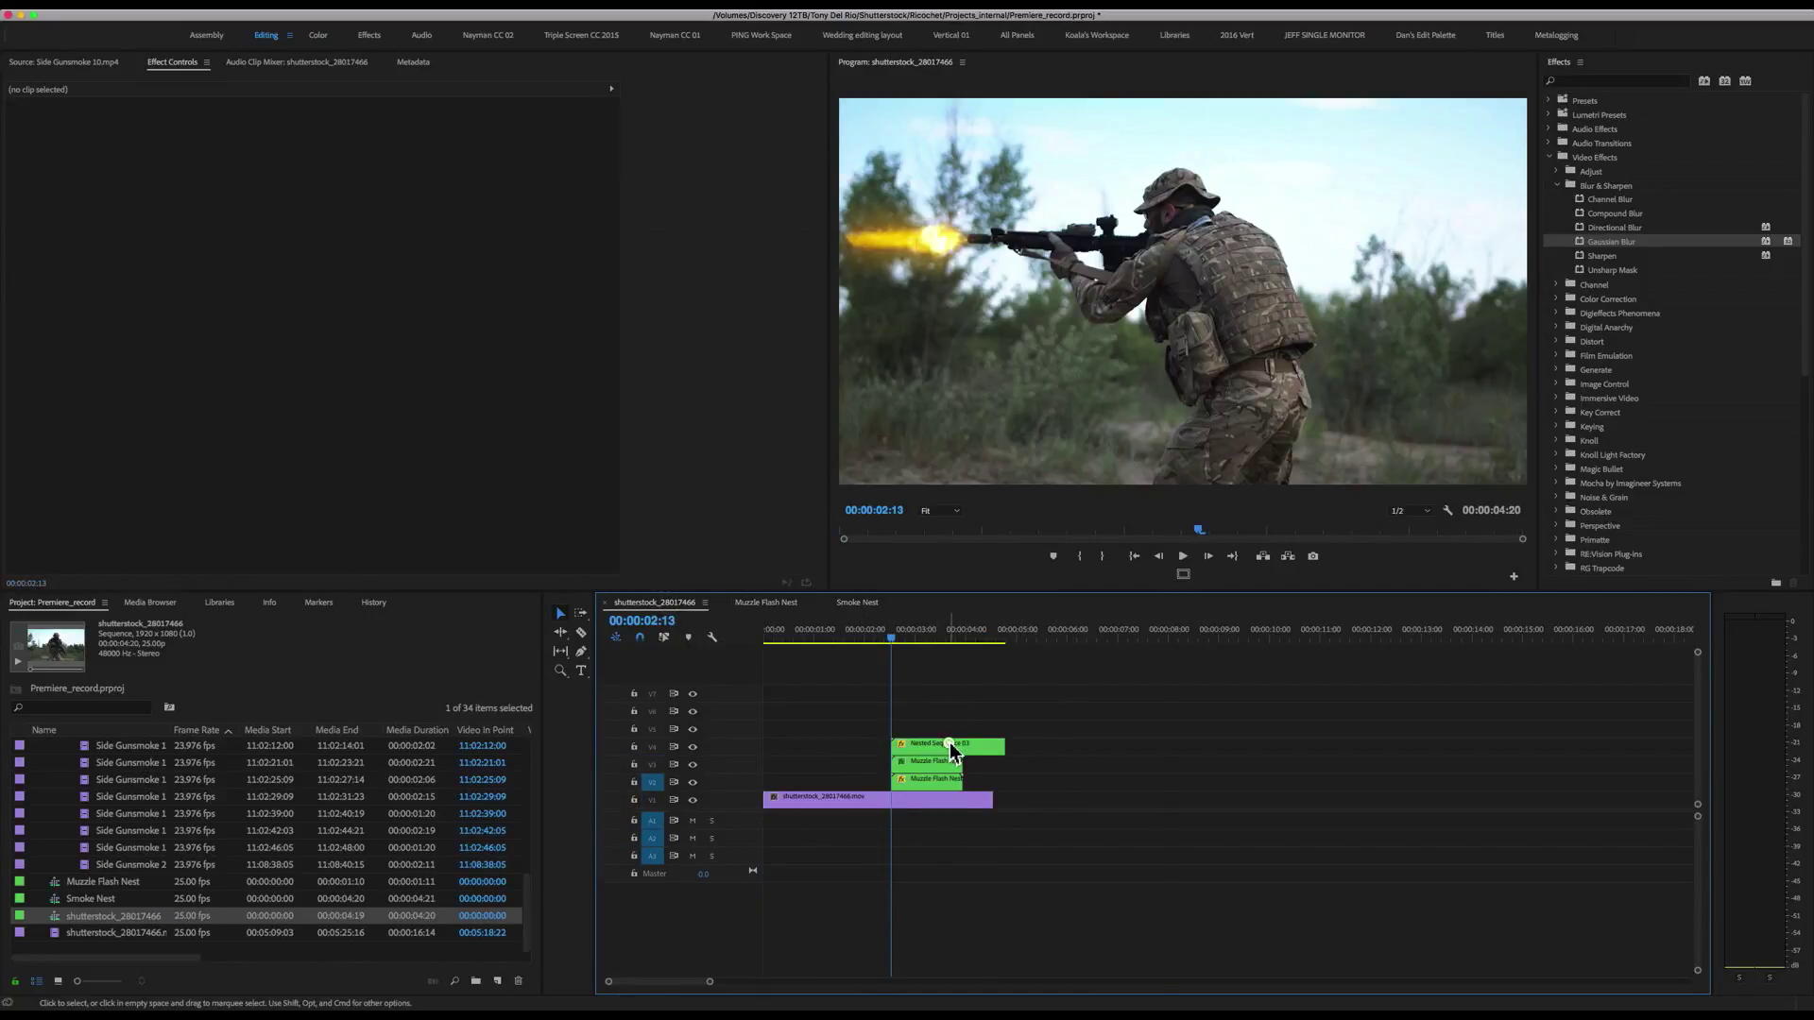
- Set the nested smoke clip's speed to 200% and play back the composite
right_click(950, 747)
click(1042, 760)
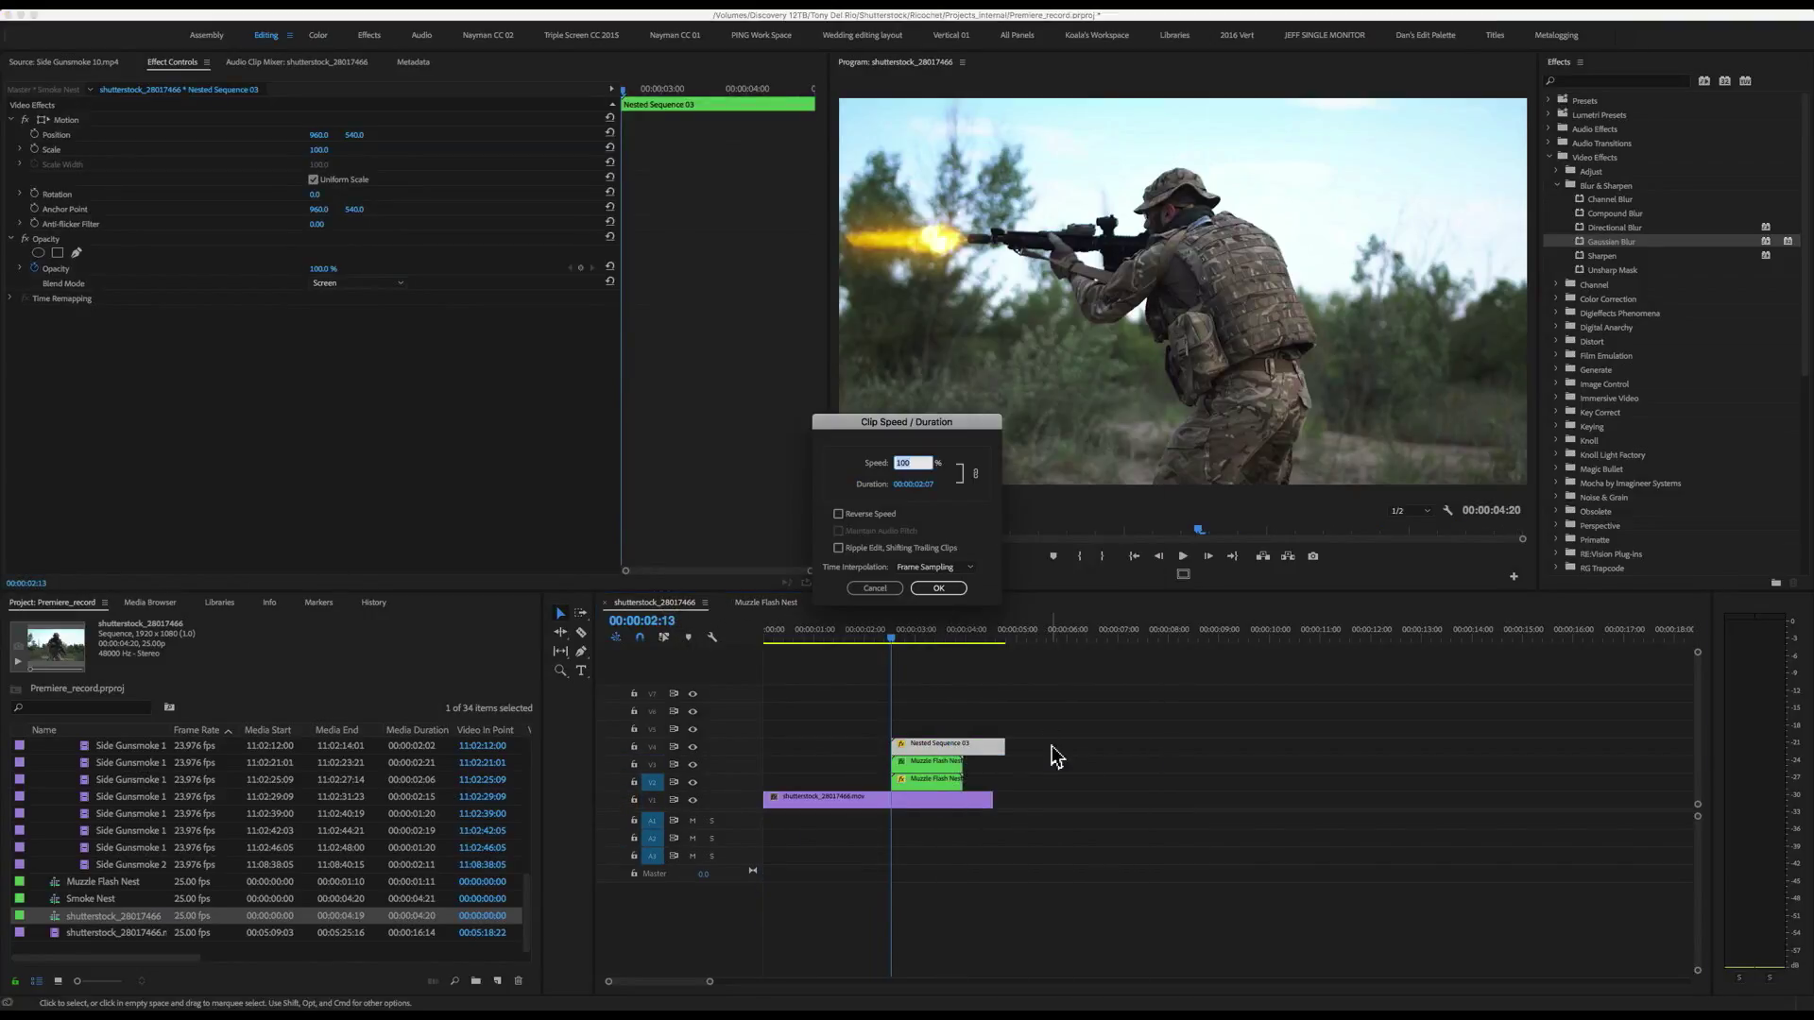
text(200)
key(Return)
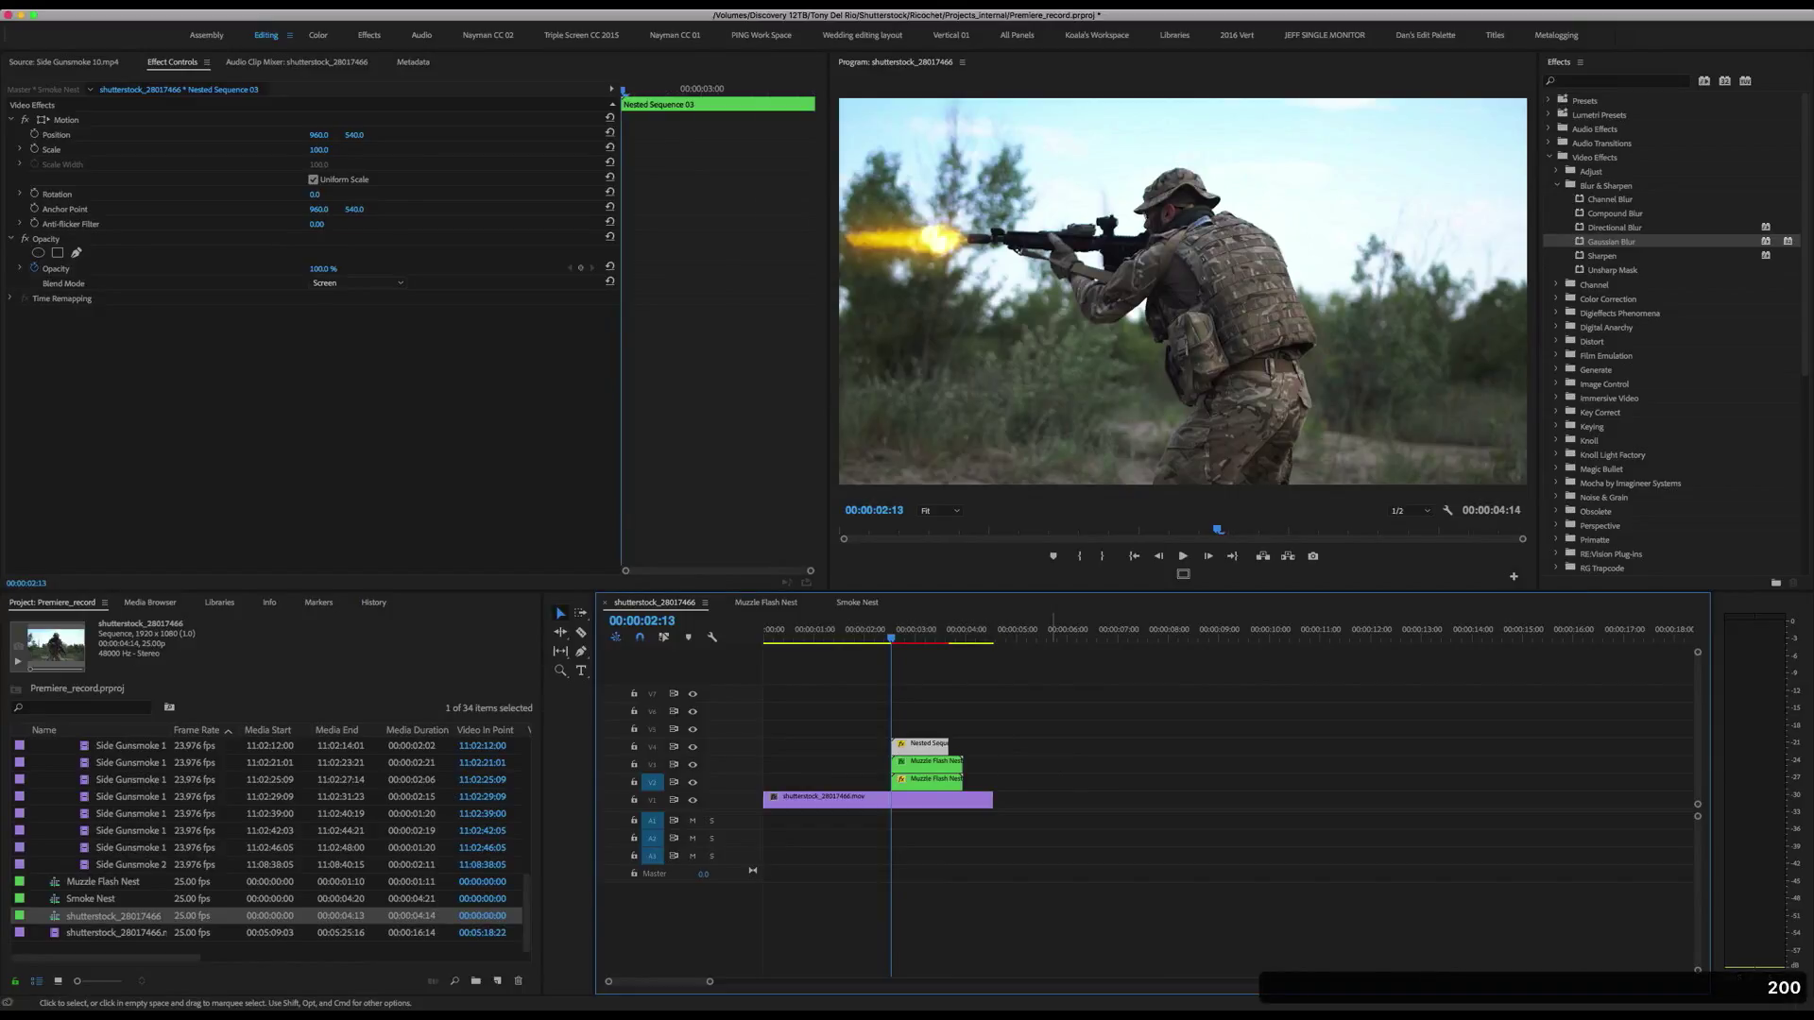
click(972, 710)
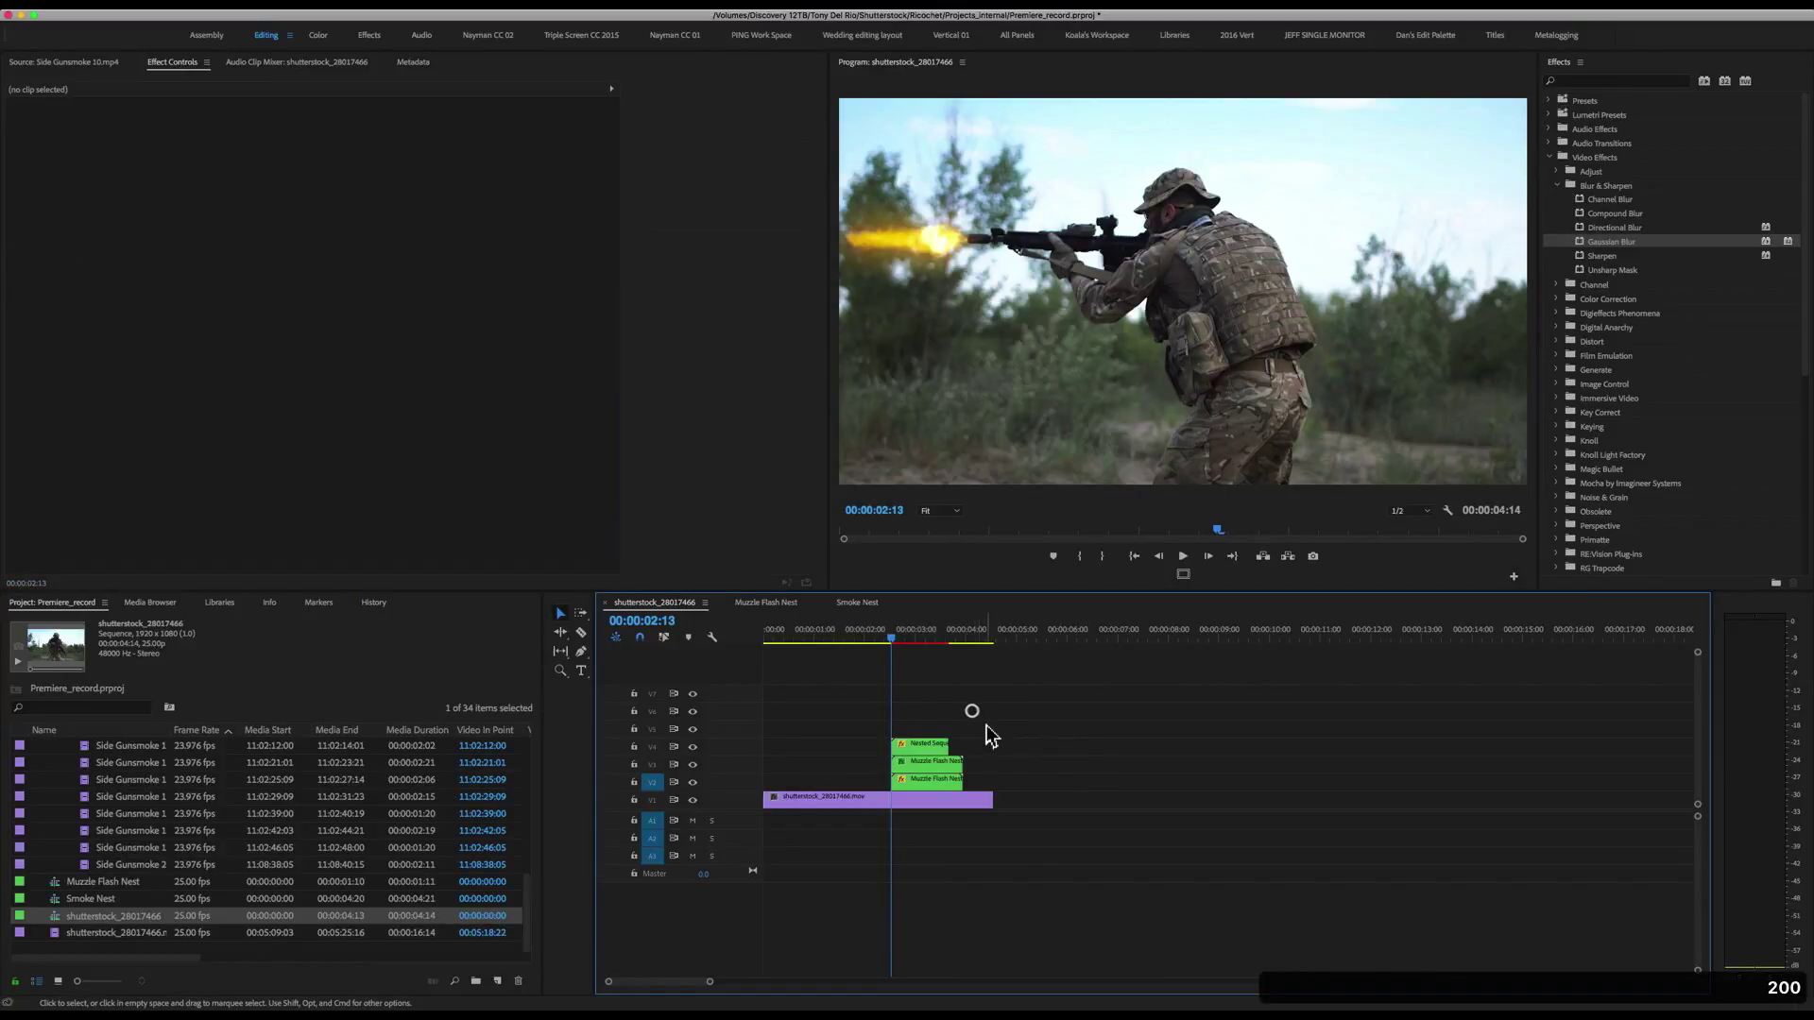
click(923, 747)
key(space)
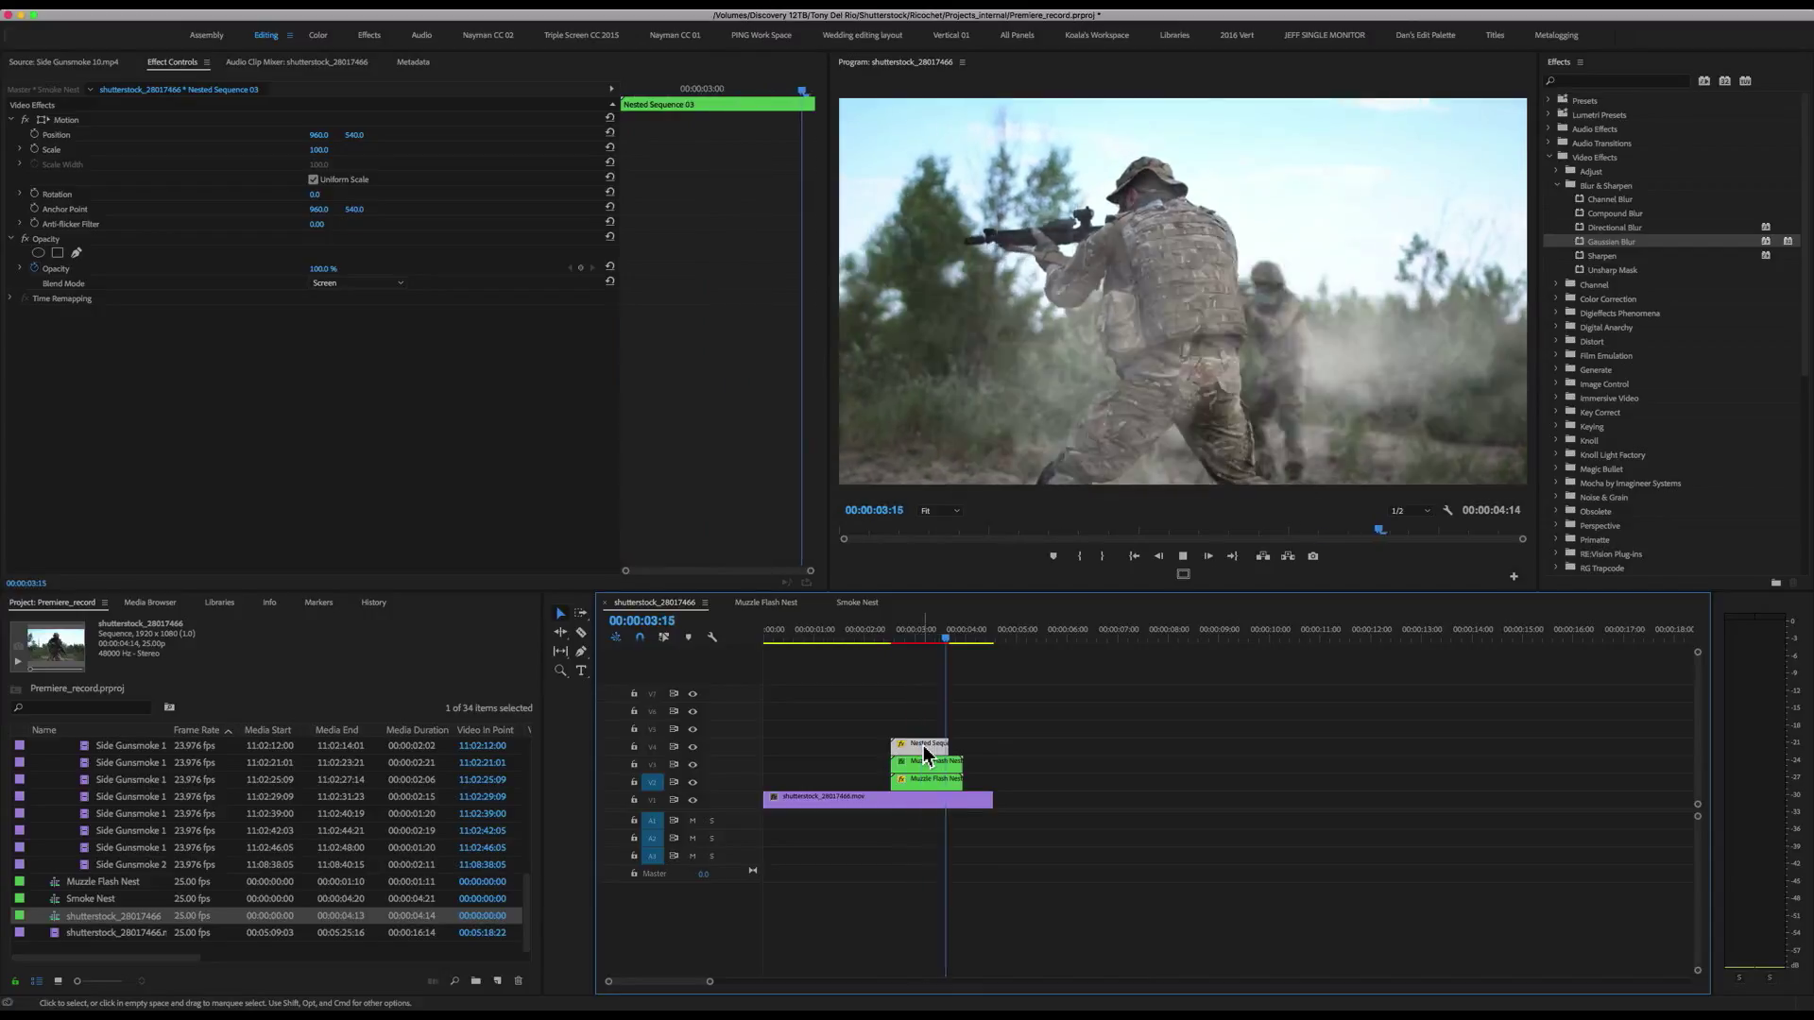
- Set the nested smoke clip's speed to 150%, extend its end past the soldier footage and play it back
right_click(926, 745)
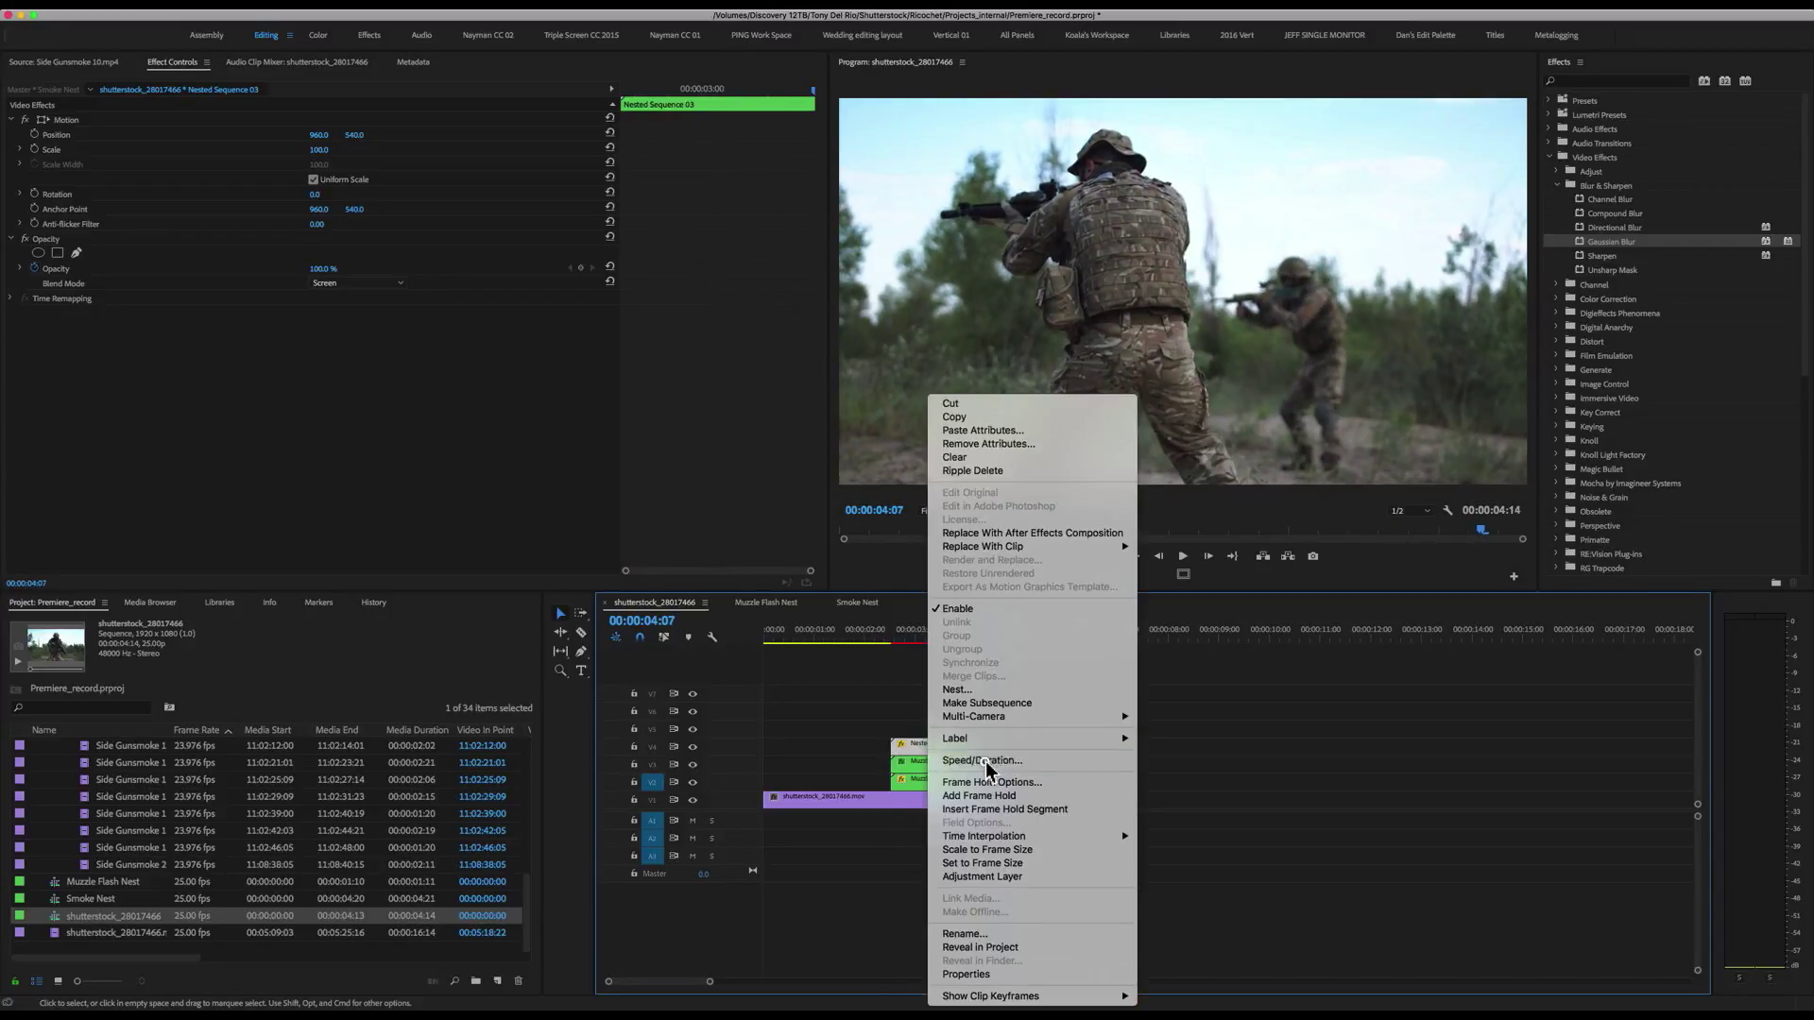
click(983, 761)
text(150)
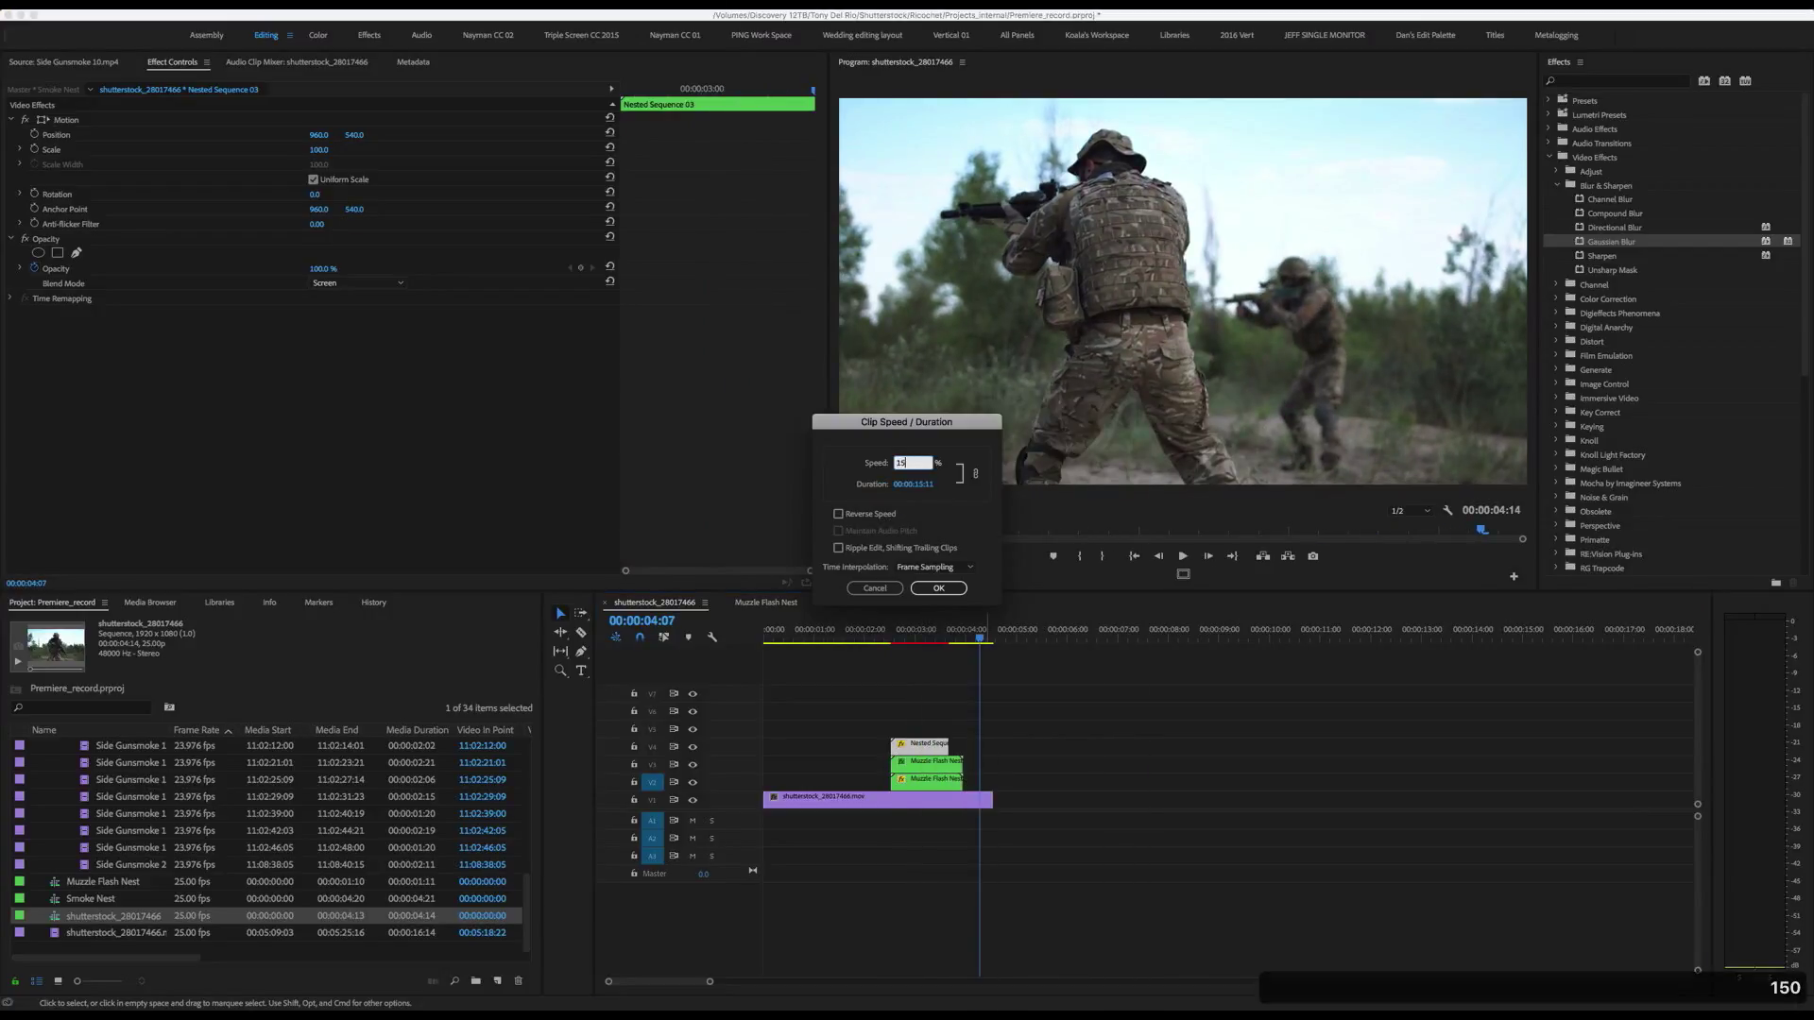
key(Return)
click(932, 639)
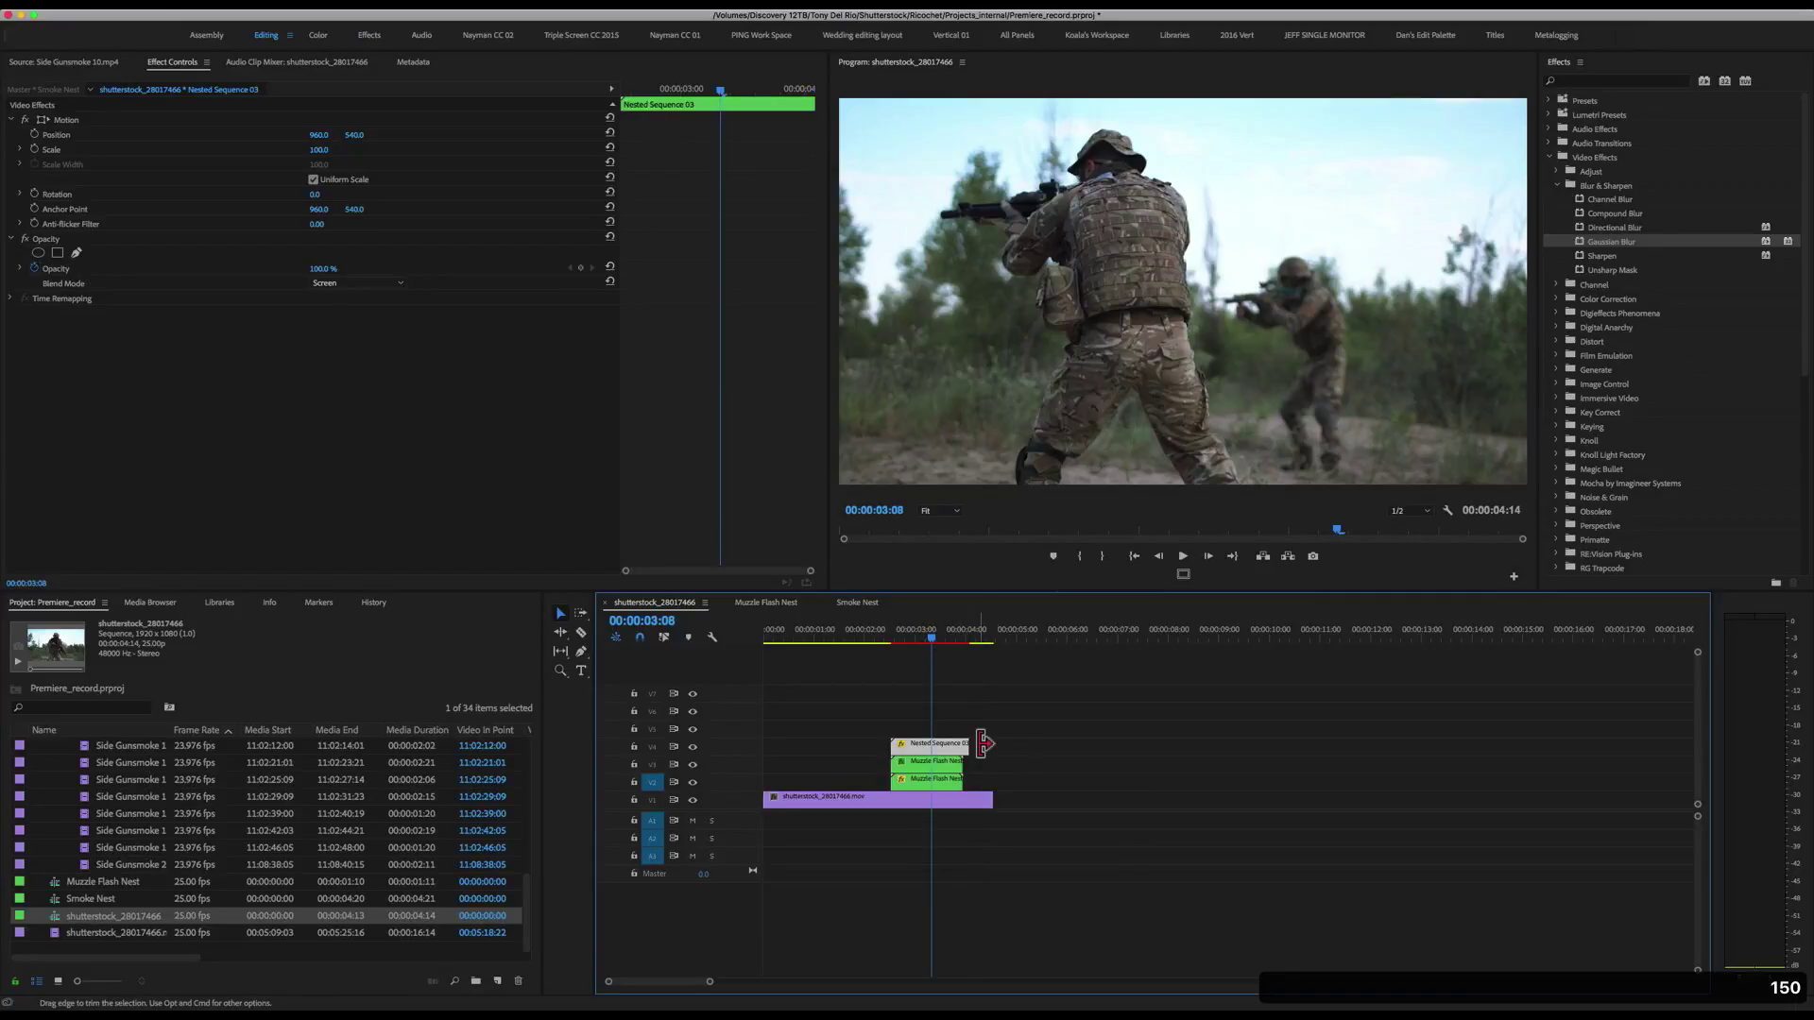
drag(971, 746, 1103, 756)
key(space)
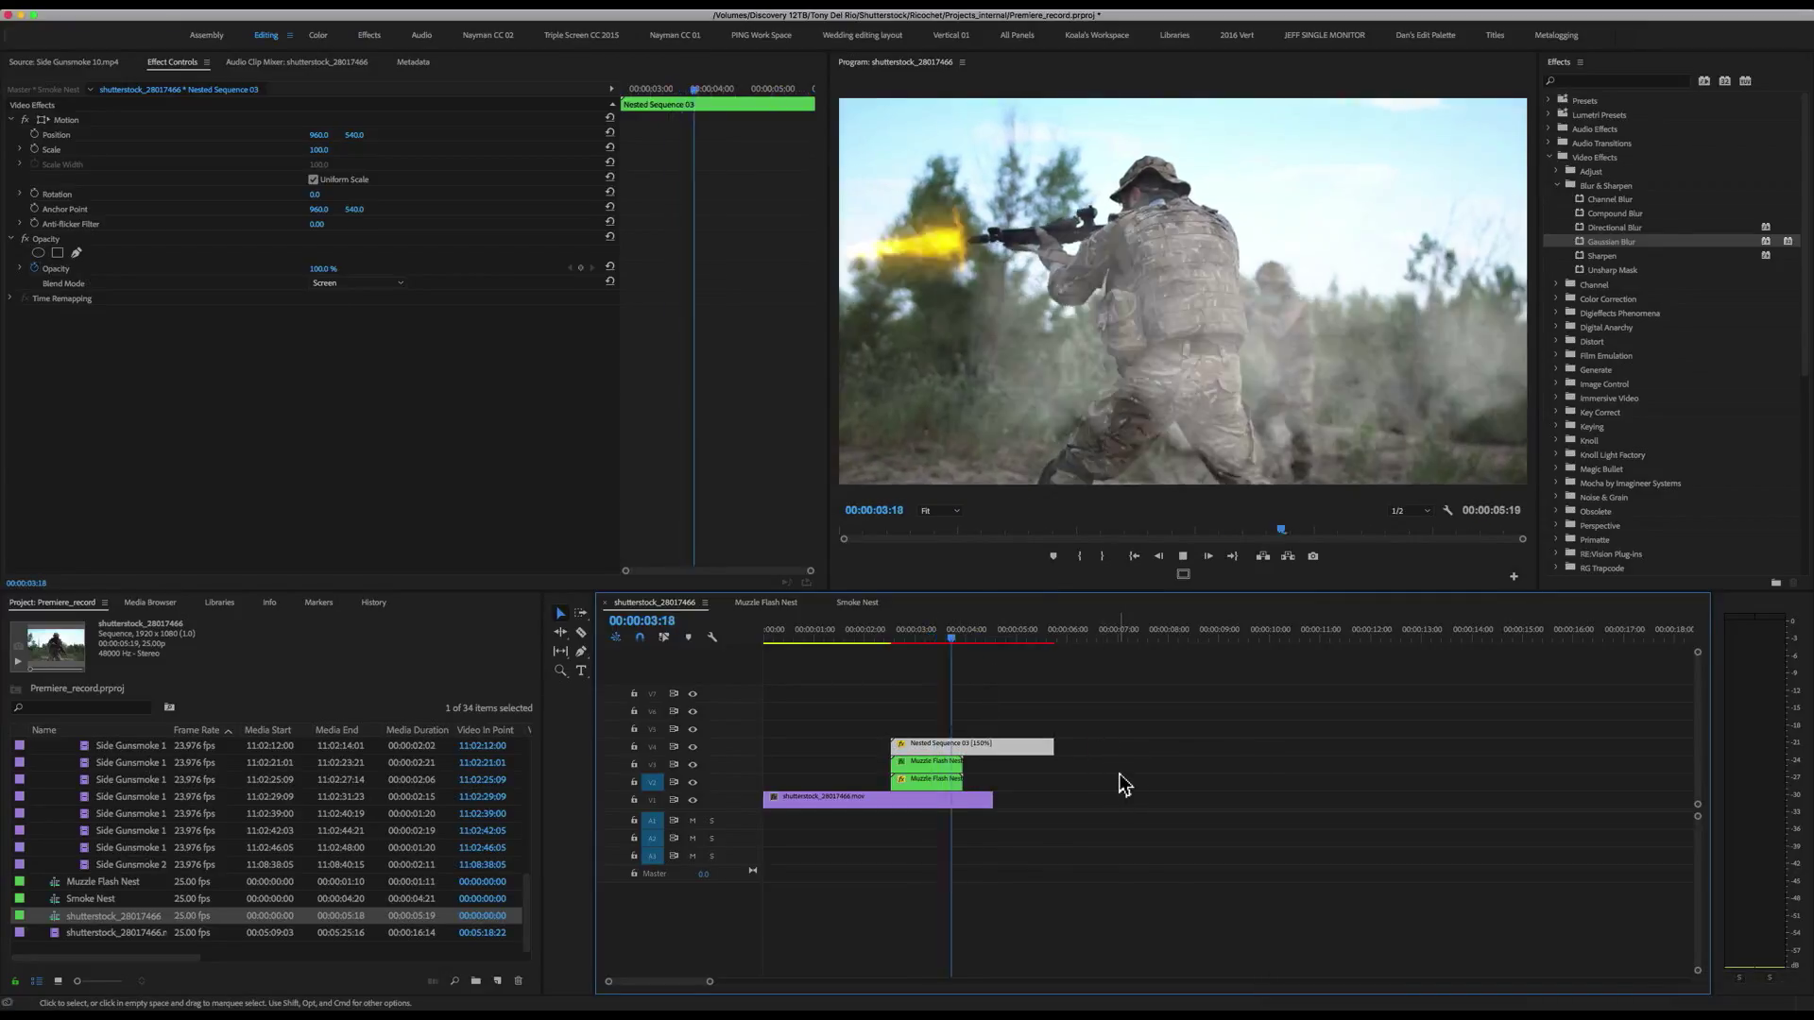
- Set the nested smoke clip's speed to 180% and review the smoke over the soldier footage
right_click(939, 753)
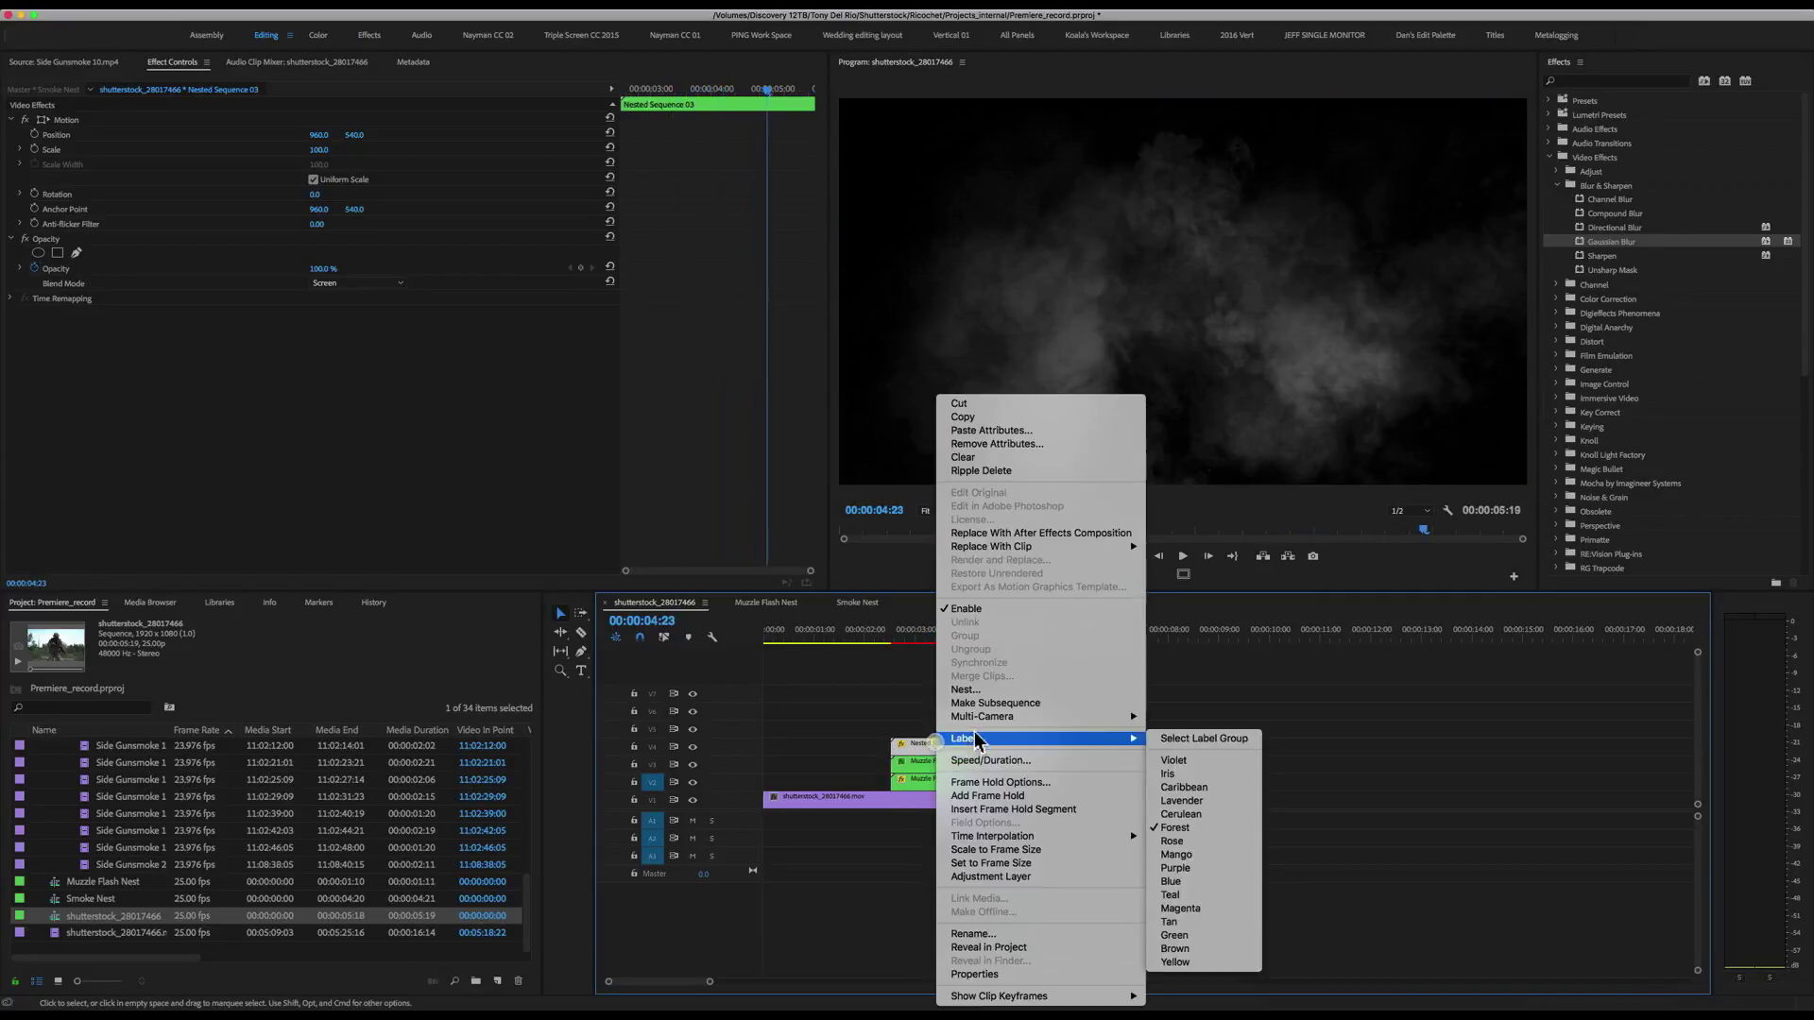
click(986, 754)
text(180)
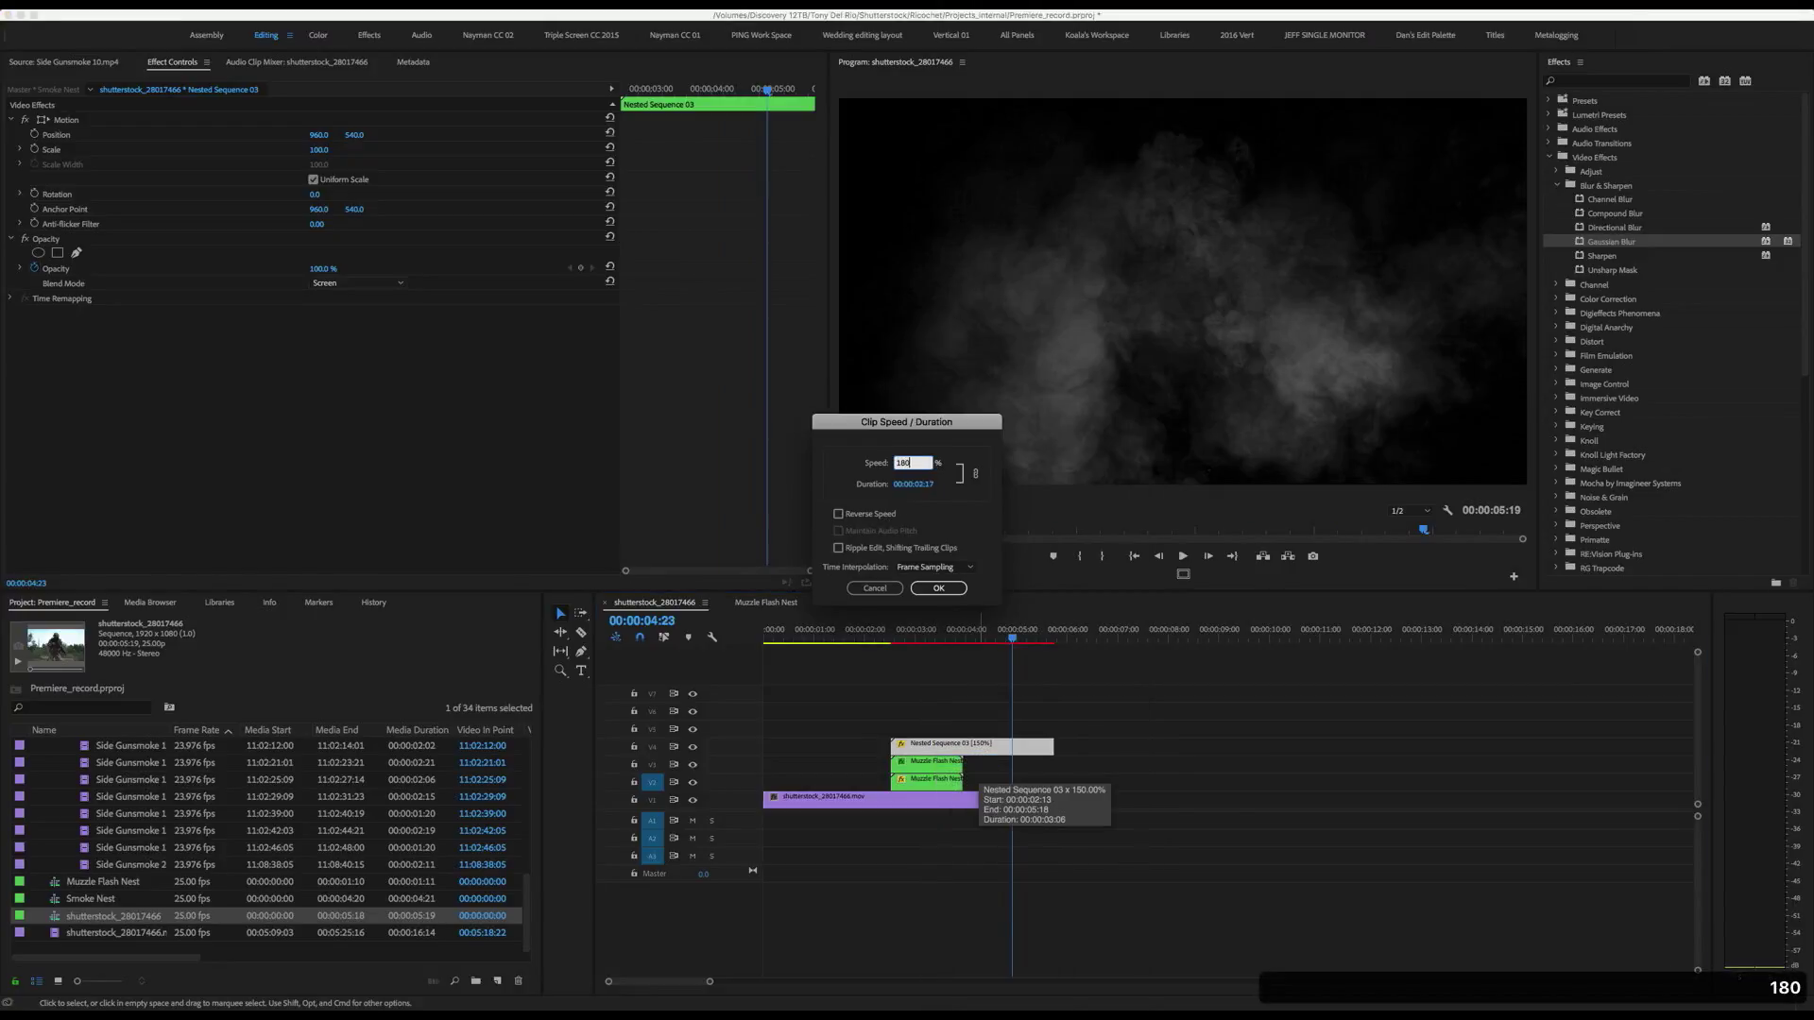
key(Return)
click(950, 635)
key(space)
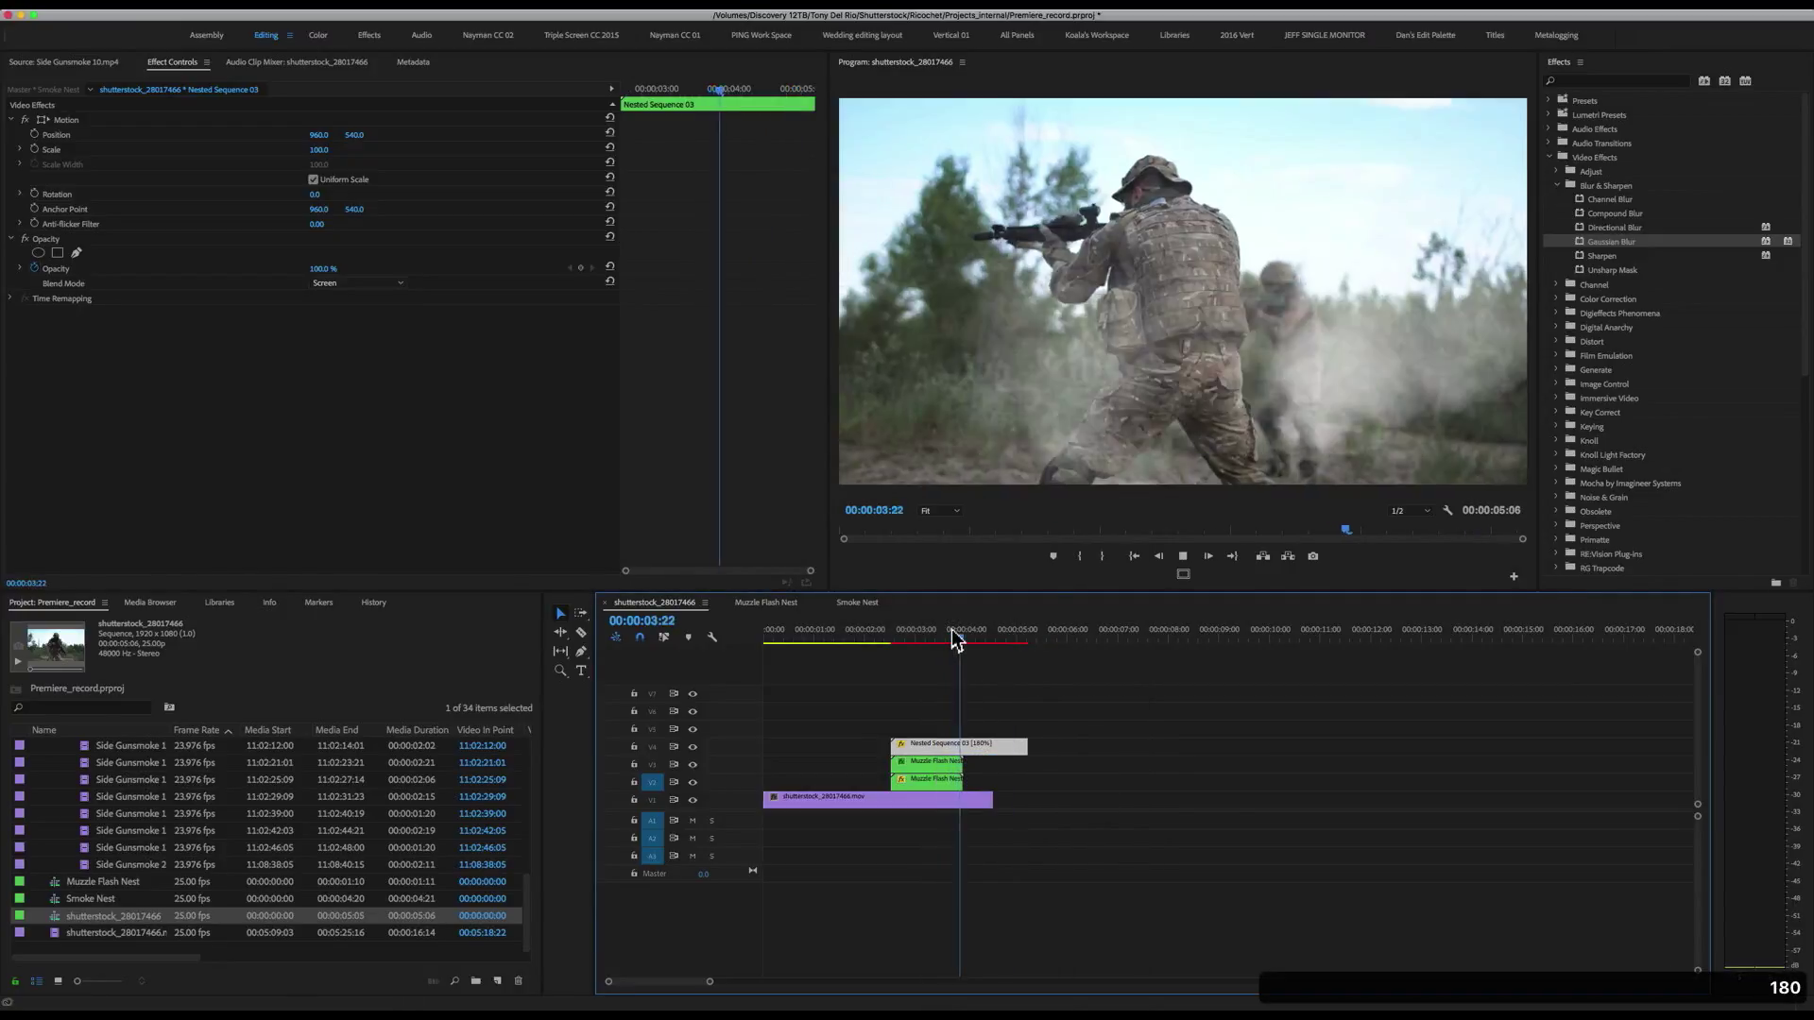
click(970, 641)
mouse_move(970, 638)
mouse_down()
mouse_move(937, 637)
mouse_move(958, 660)
mouse_up()
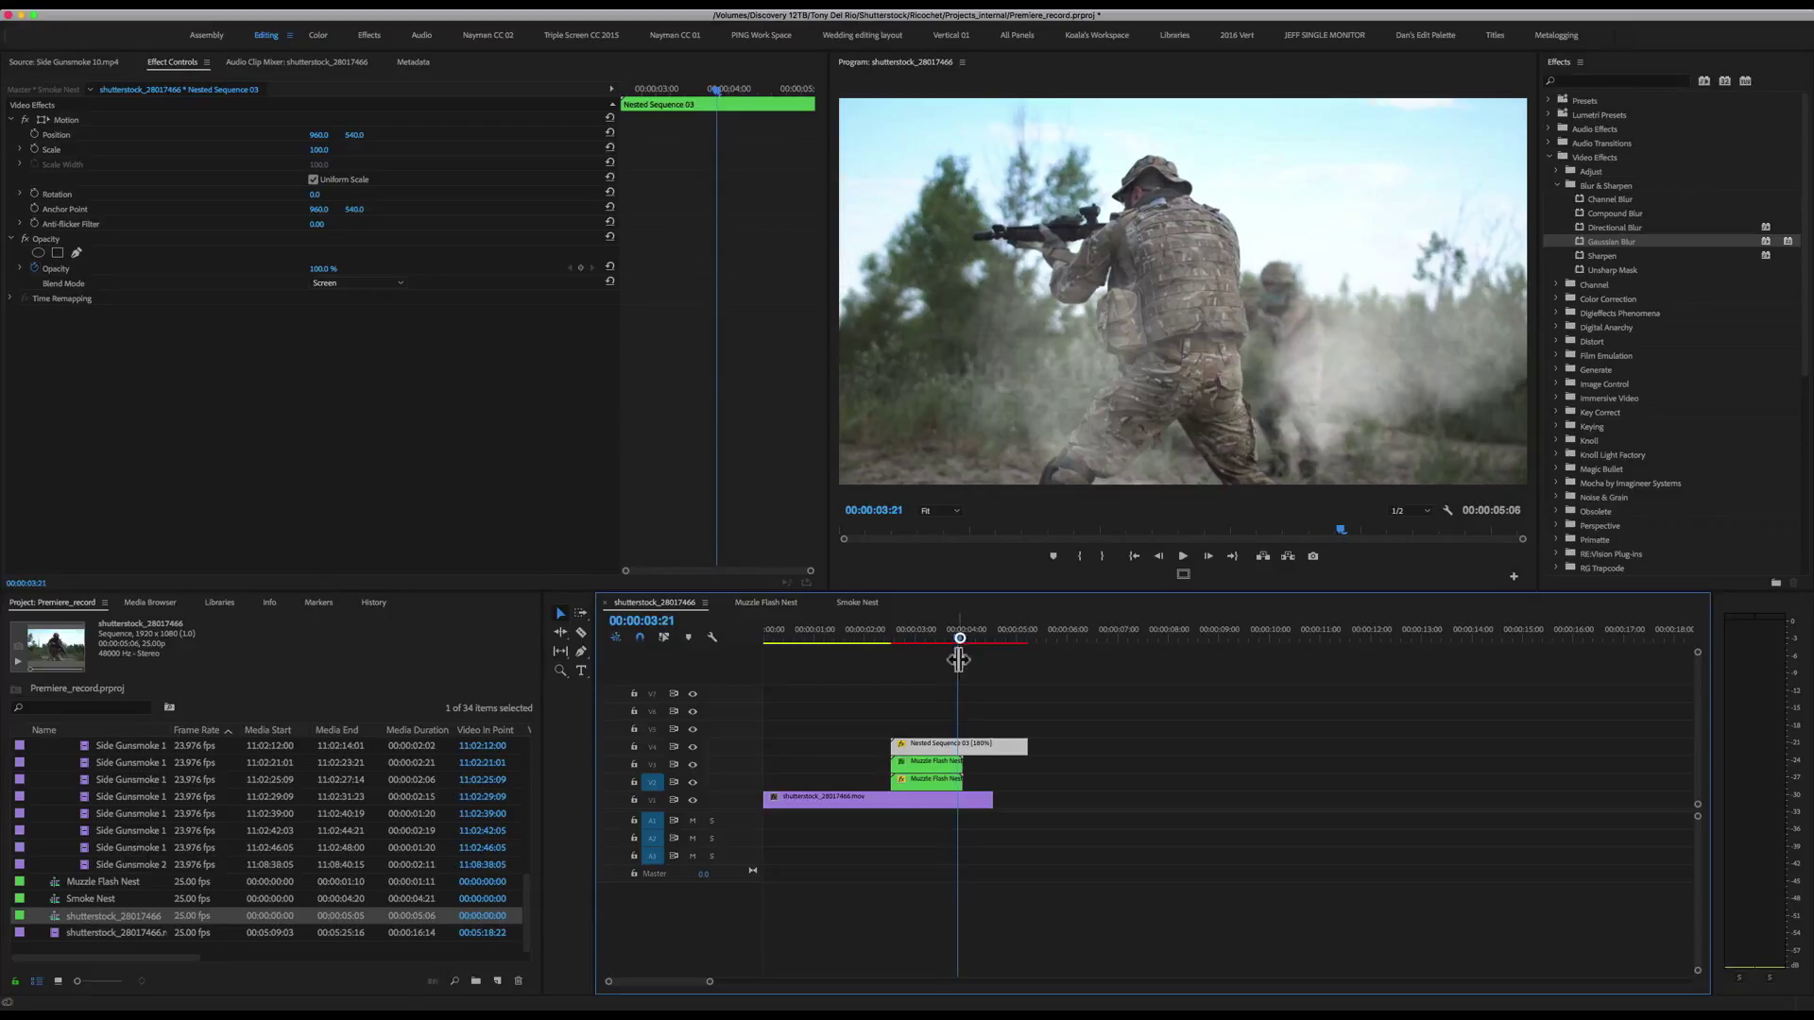
- Open the Smoke Nest and delete the three topmost gunsmoke clips from the staggered stack
double_click(983, 747)
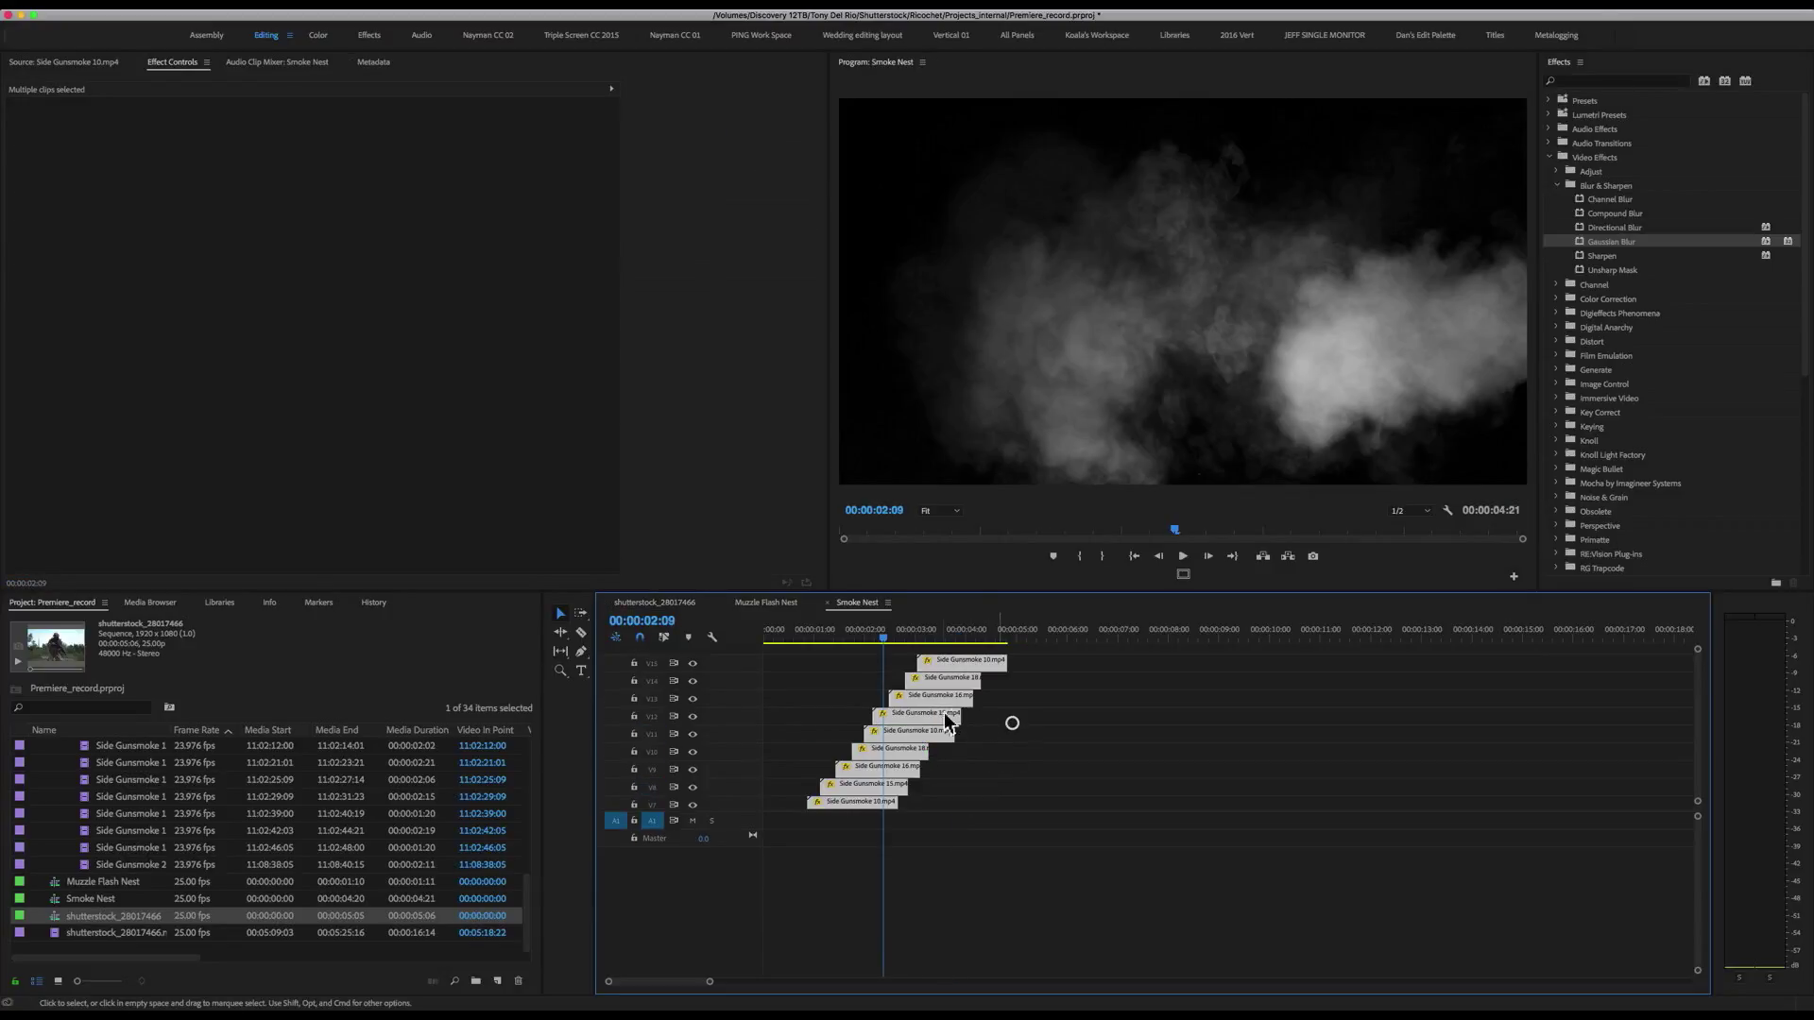
click(1004, 709)
click(952, 697)
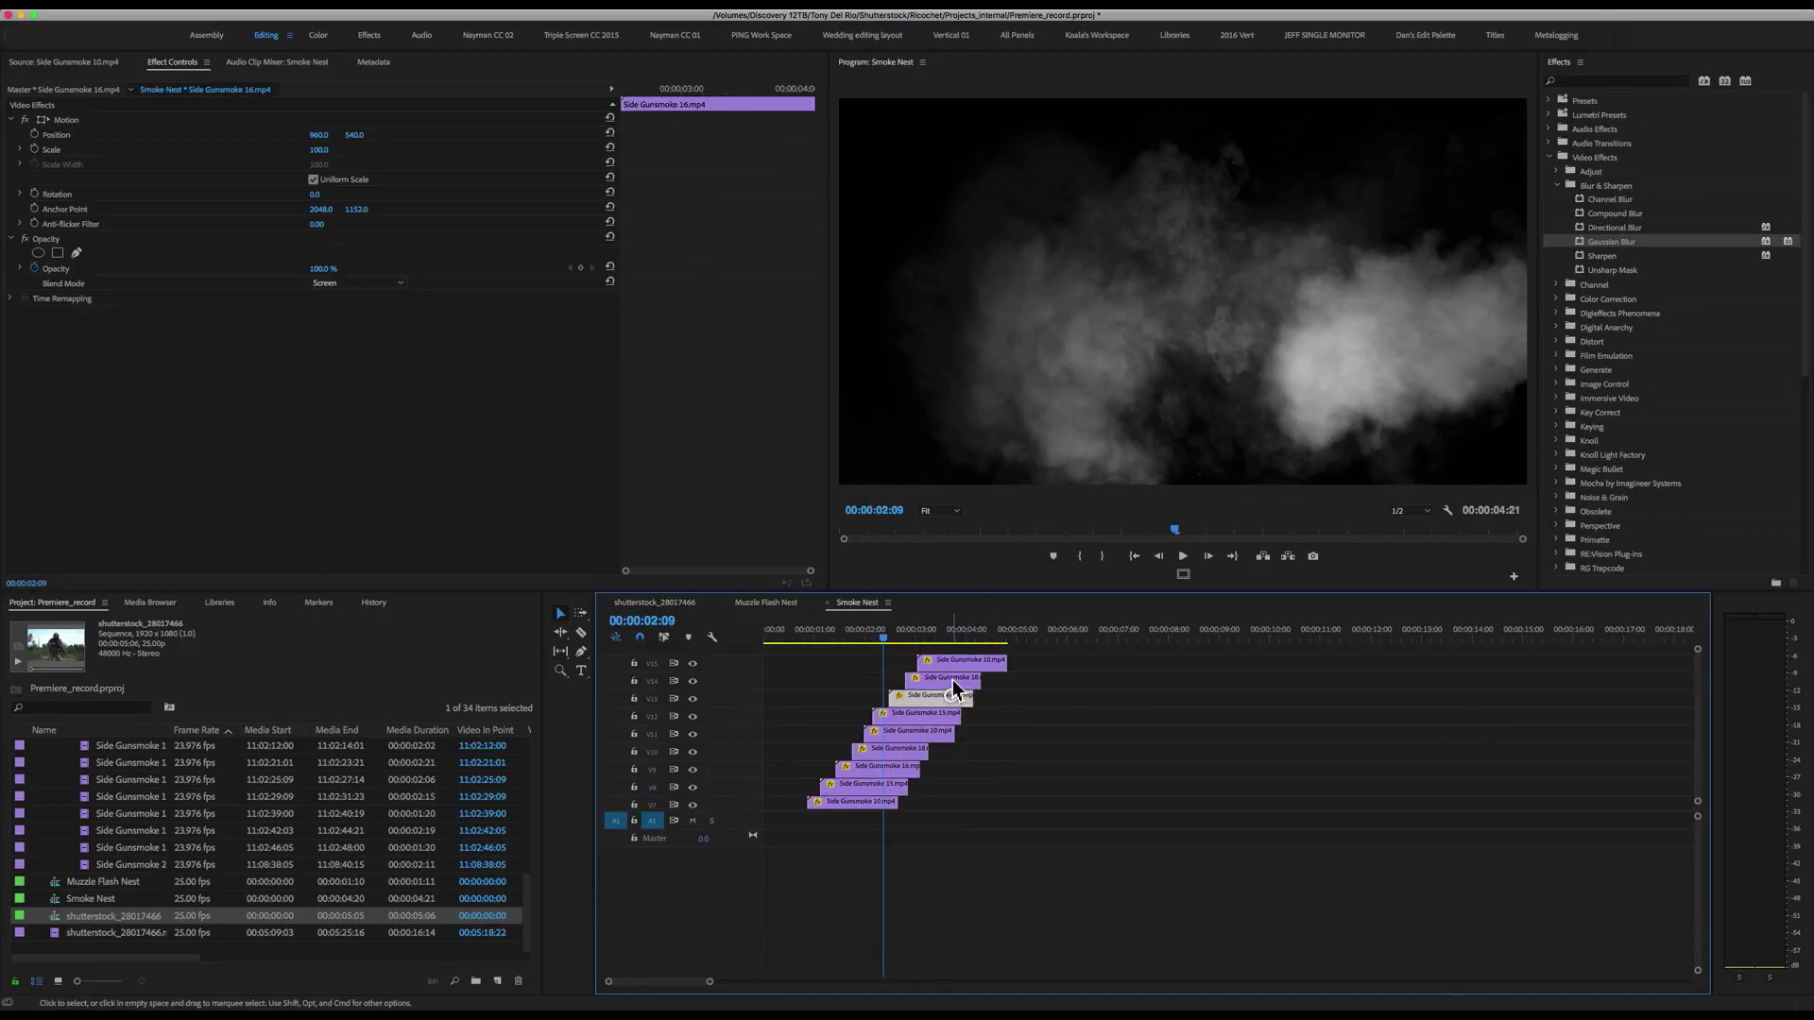
shift+click(954, 680)
shift+click(959, 664)
key(Delete)
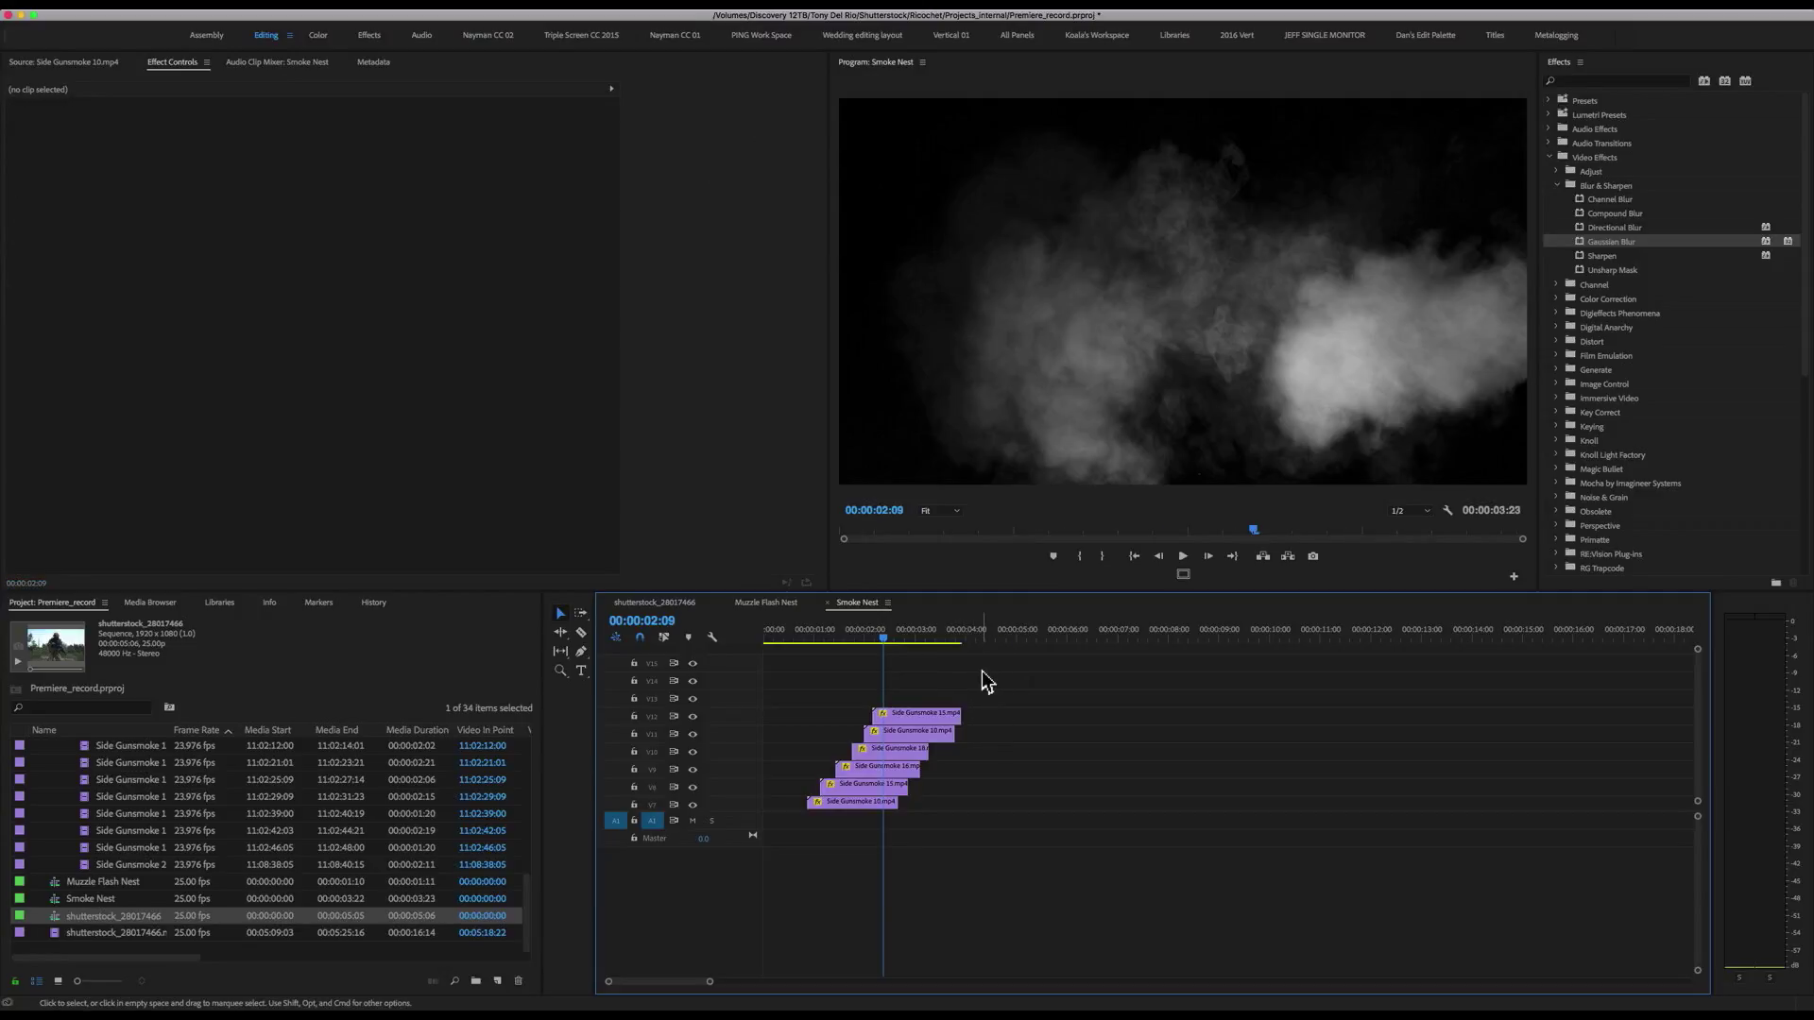
- Trim the nested smoke clip in shutterstock_28017466 to end with the soldier footage and go back to the clip's start
click(666, 603)
drag(1026, 746, 988, 748)
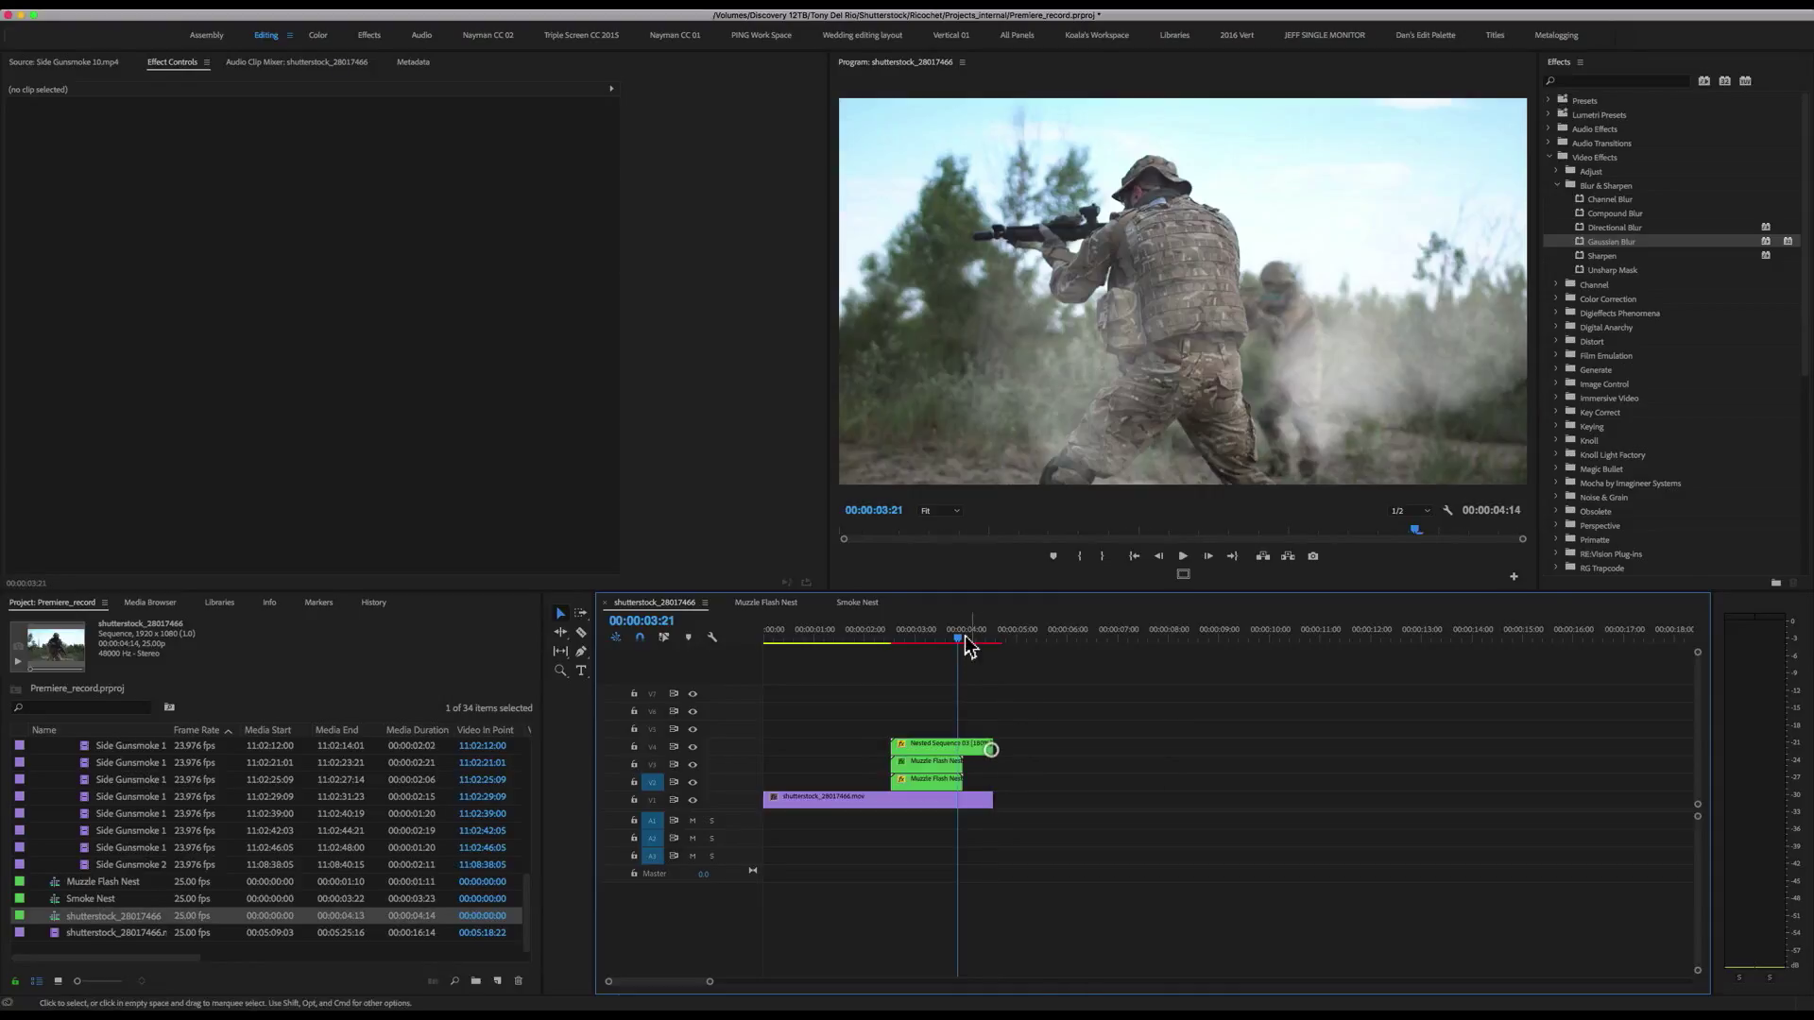
drag(964, 644, 901, 650)
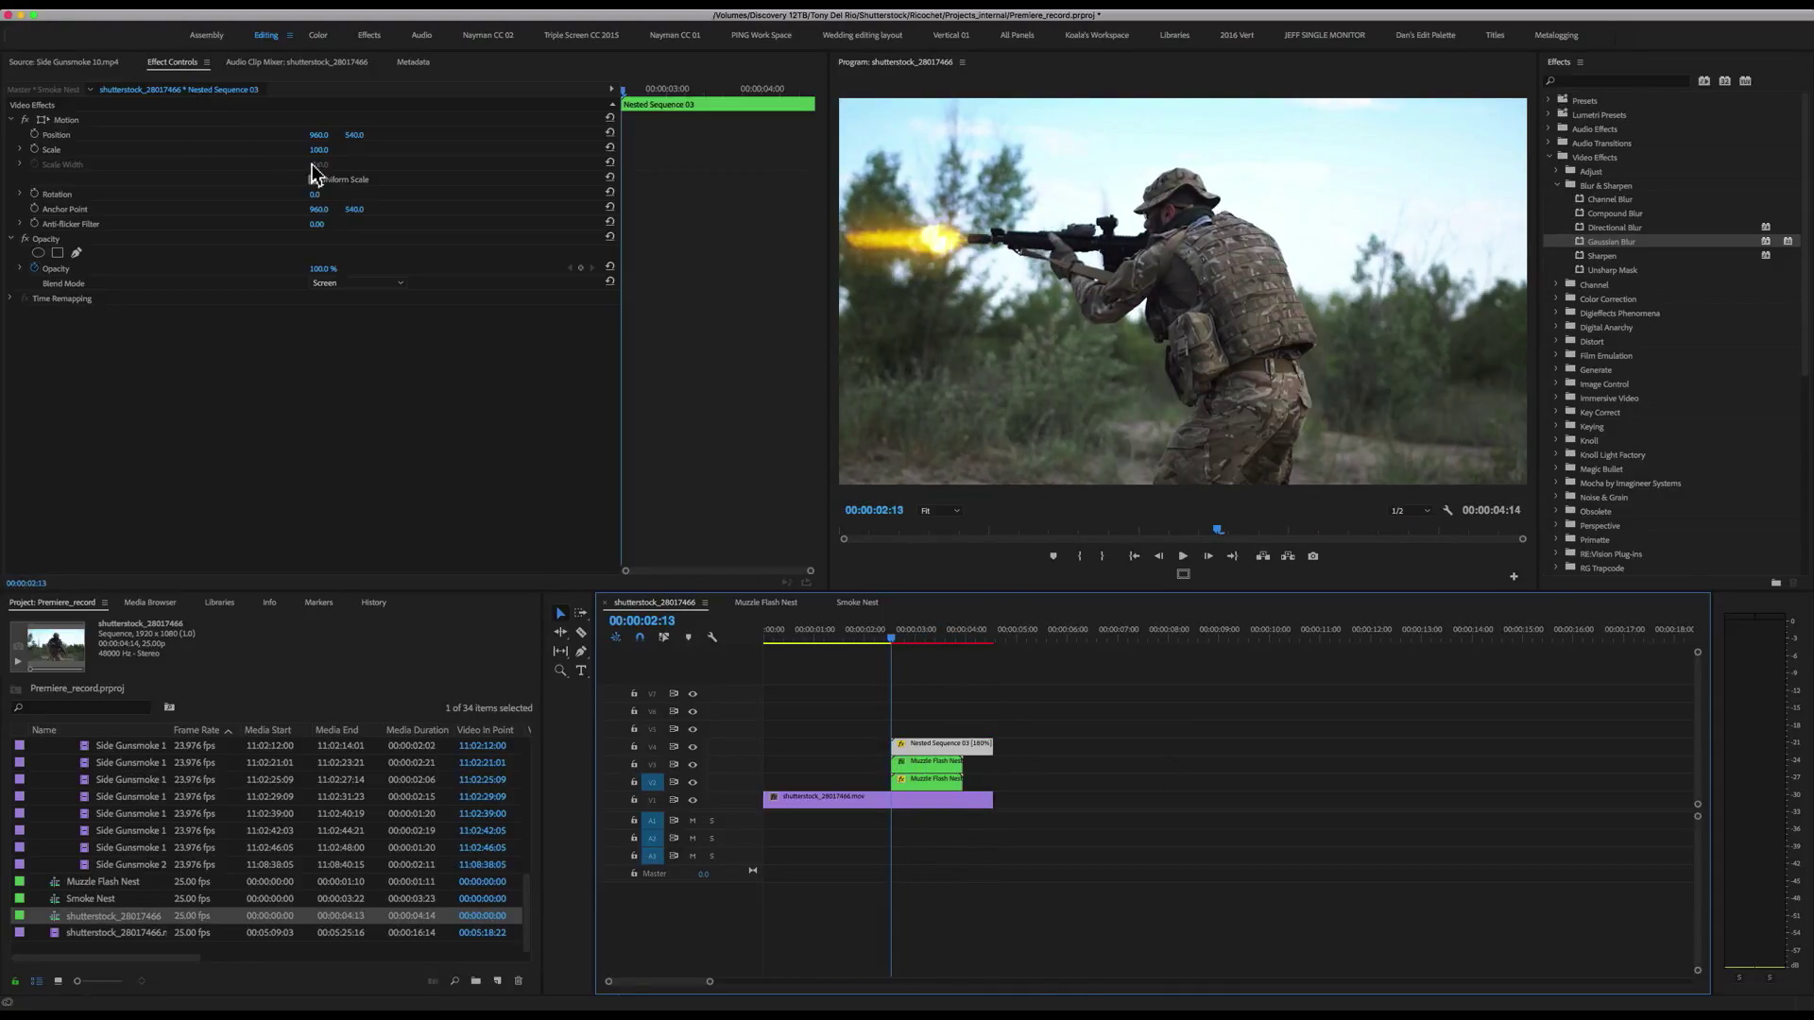
- Scale the nested smoke clip down to 32 at a frame where the smoke shows
click(319, 152)
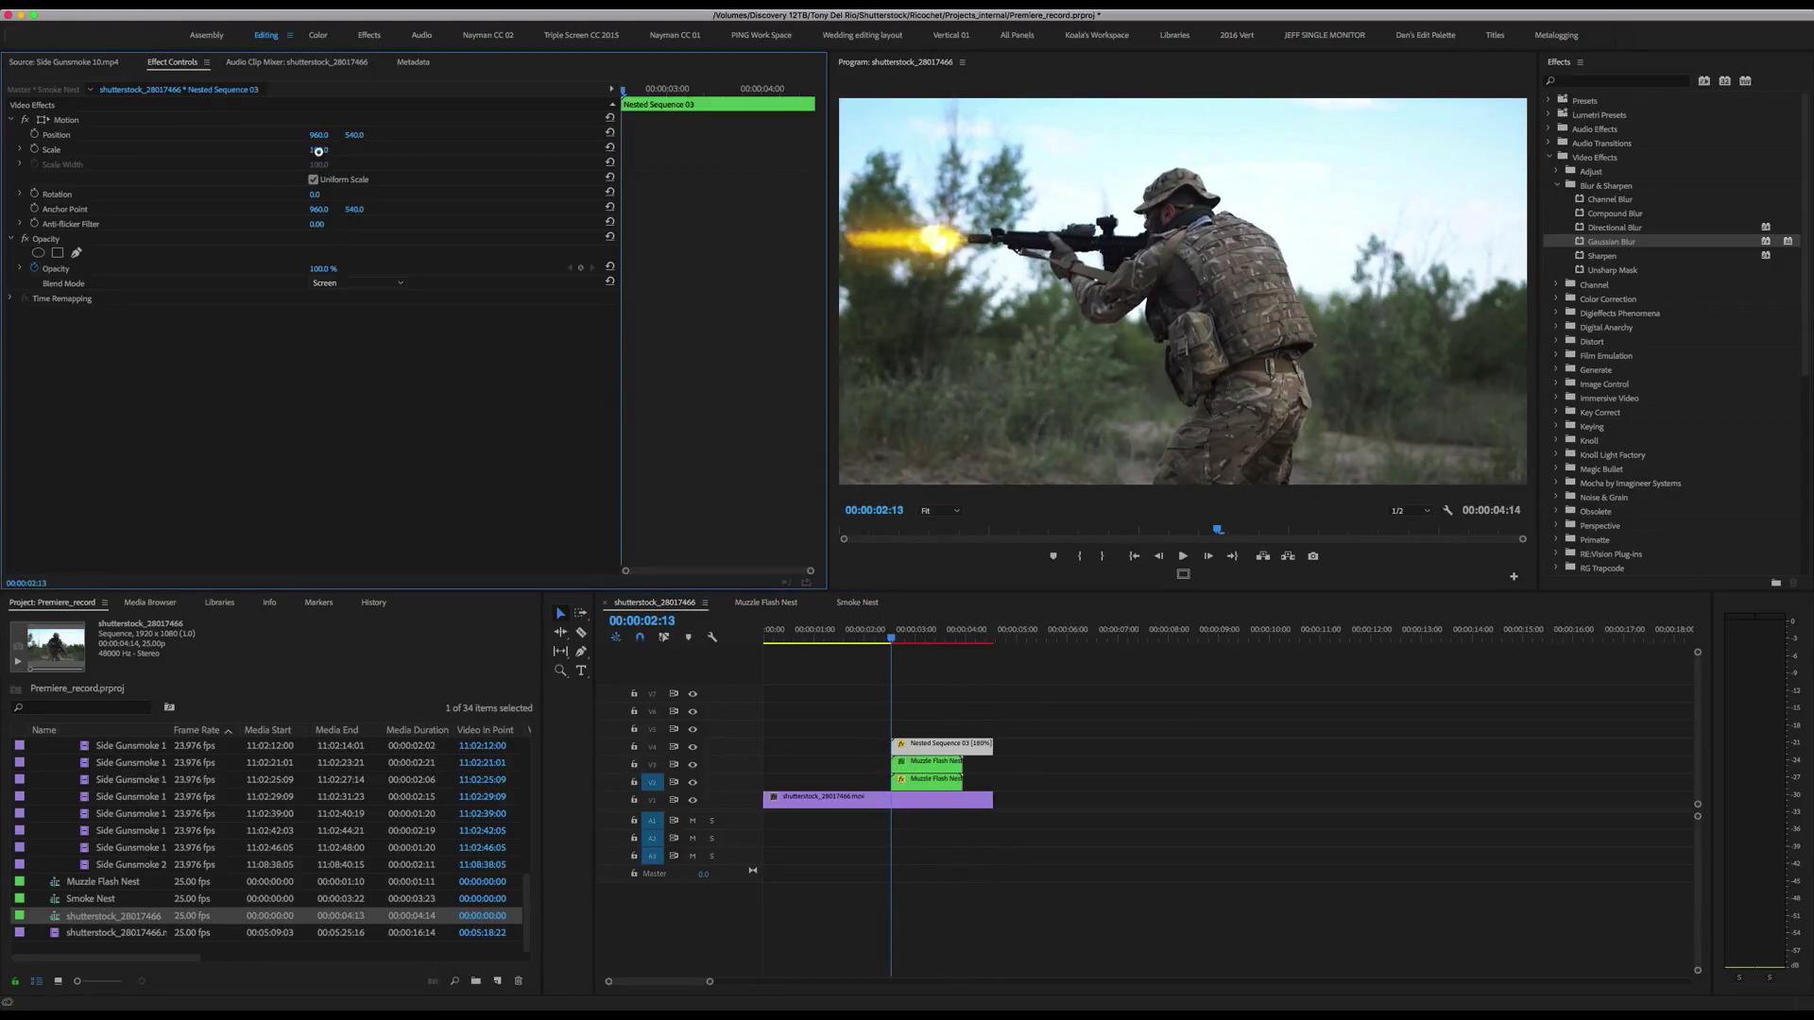
click(905, 639)
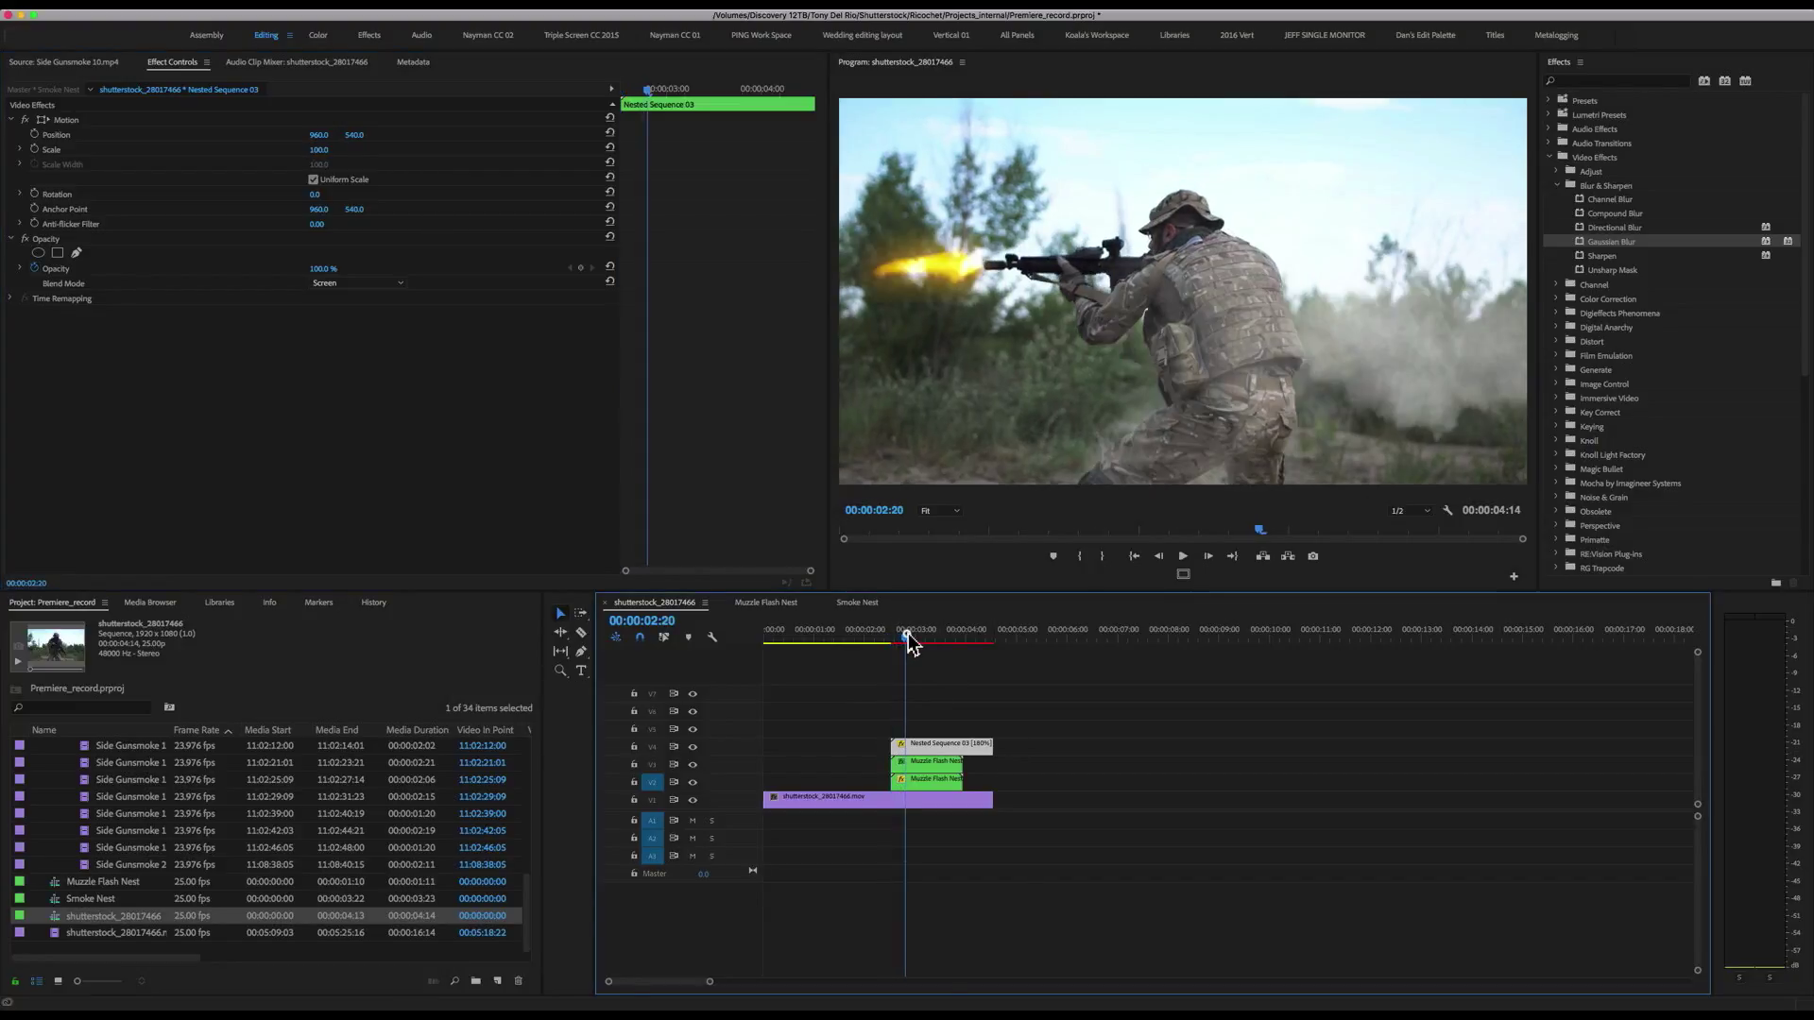
click(48, 121)
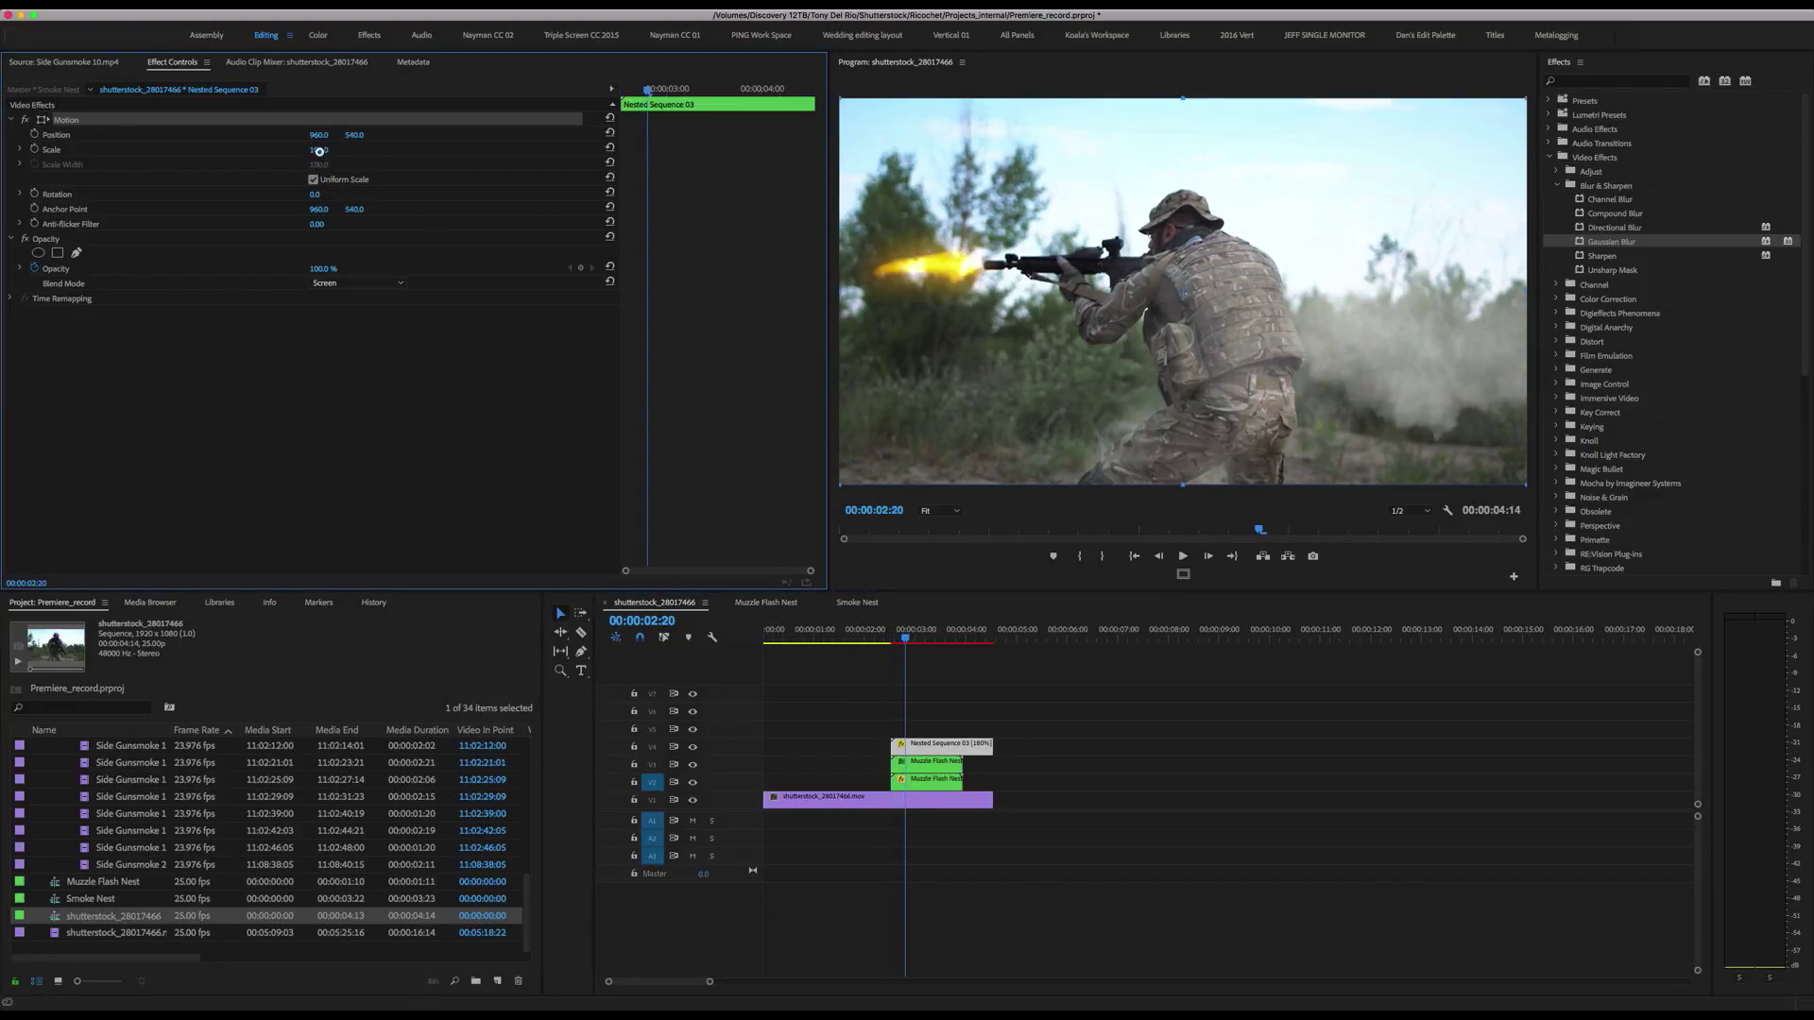
drag(318, 151, 327, 155)
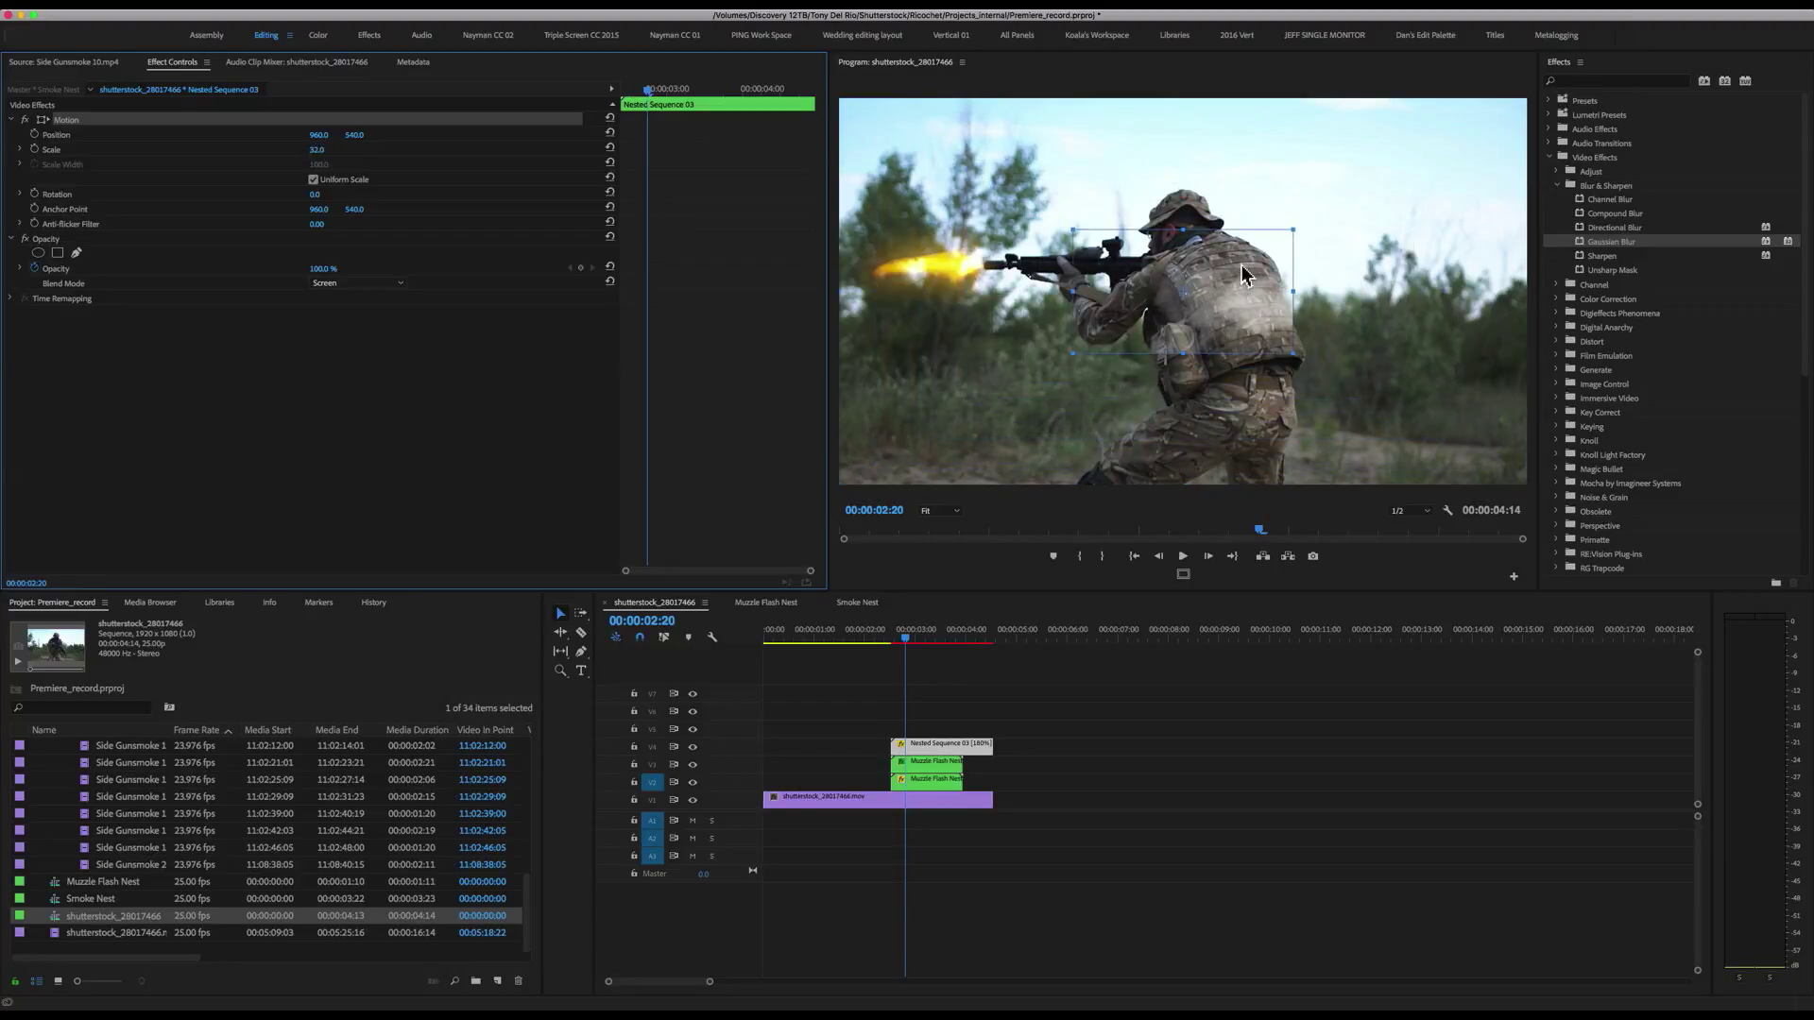
- Place the smoke's source and anchor point on the rifle muzzle at about 298.6, 447.0, and enlarge the smoke ten frames further on
drag(1189, 292, 954, 298)
key(shift+Right)
key(shift+Right)
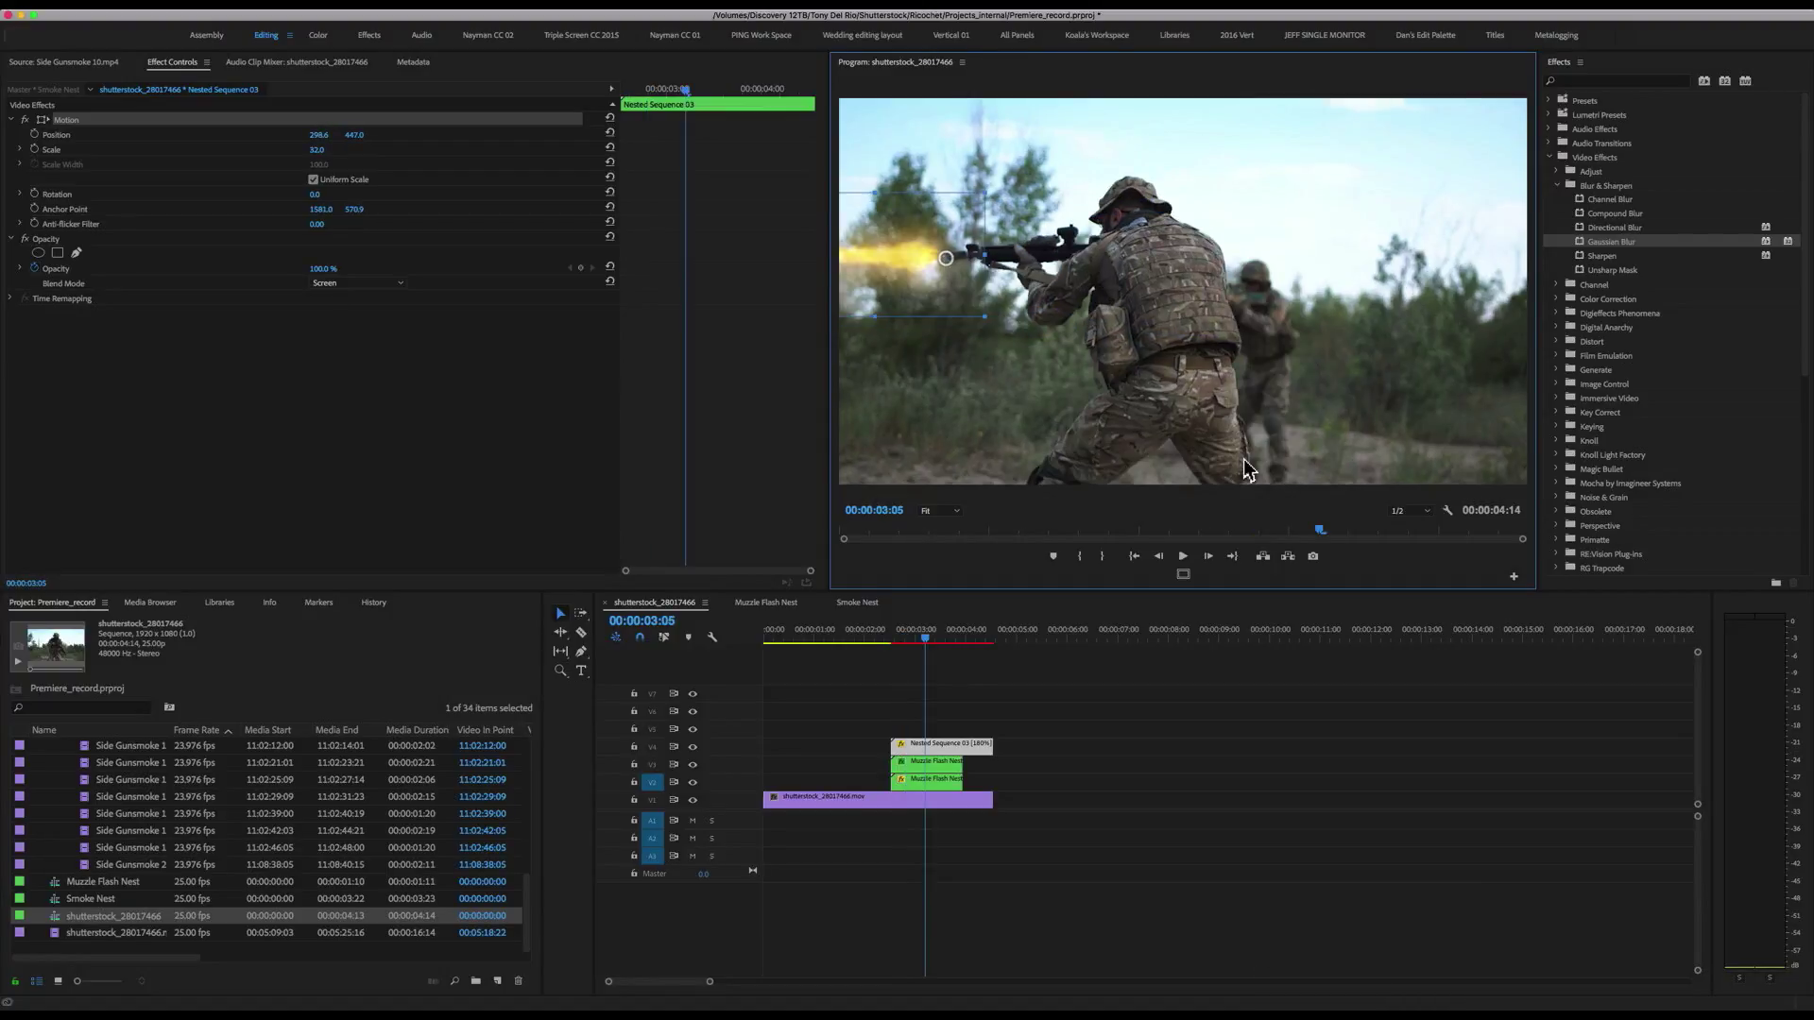
mouse_move(327, 151)
mouse_down()
mouse_move(347, 148)
mouse_move(332, 148)
mouse_up()
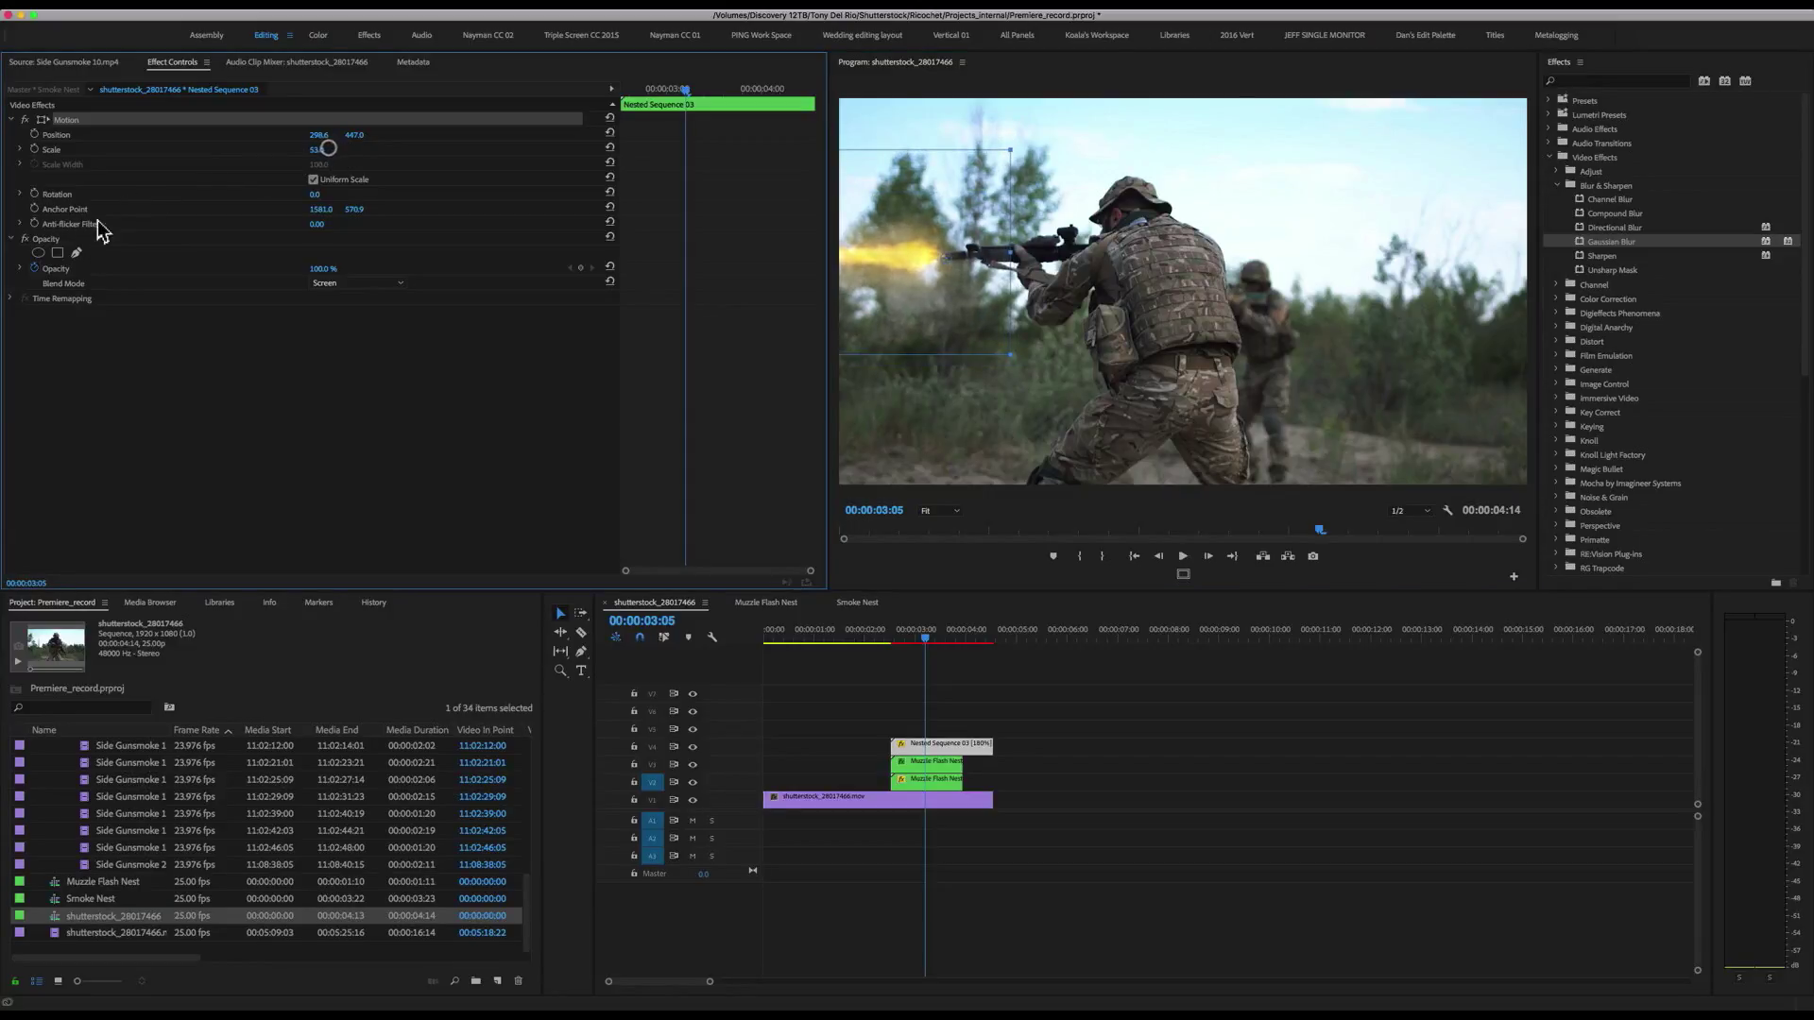
- Mask the nested smoke with an ellipse around the rifle muzzle, set its feather to 178.0, and play back the shot
click(42, 253)
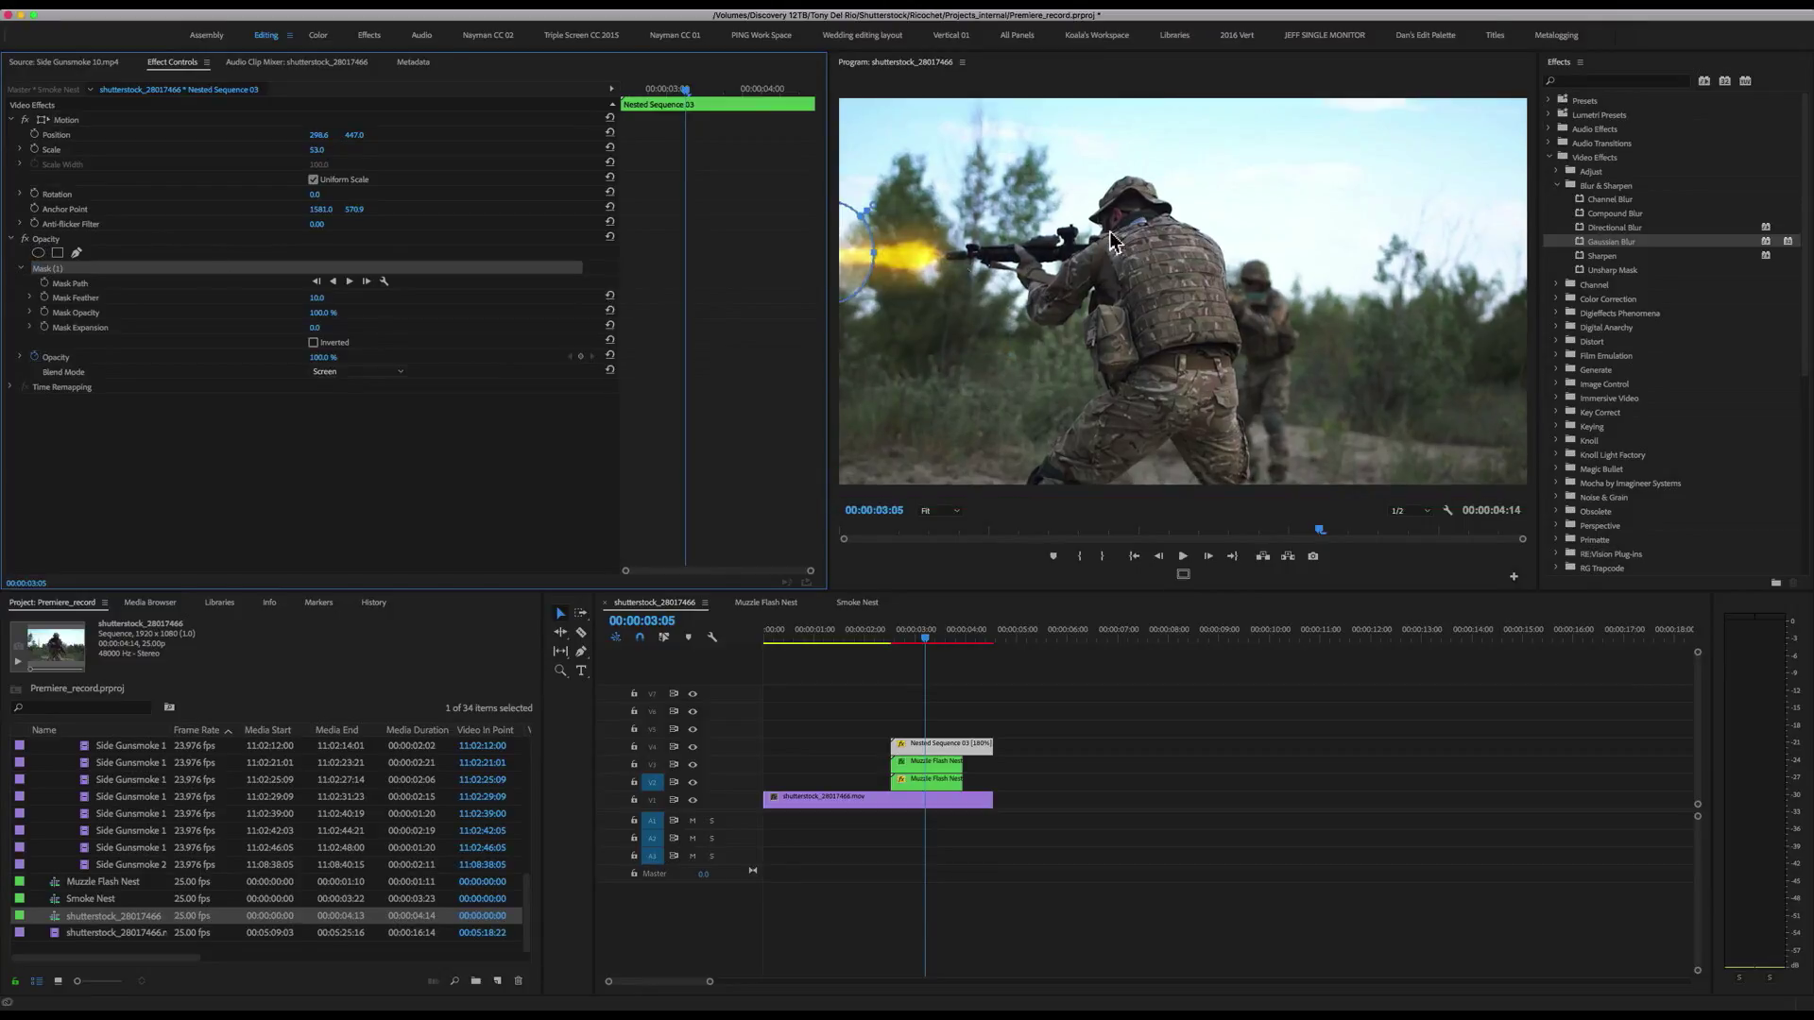
drag(854, 250, 945, 252)
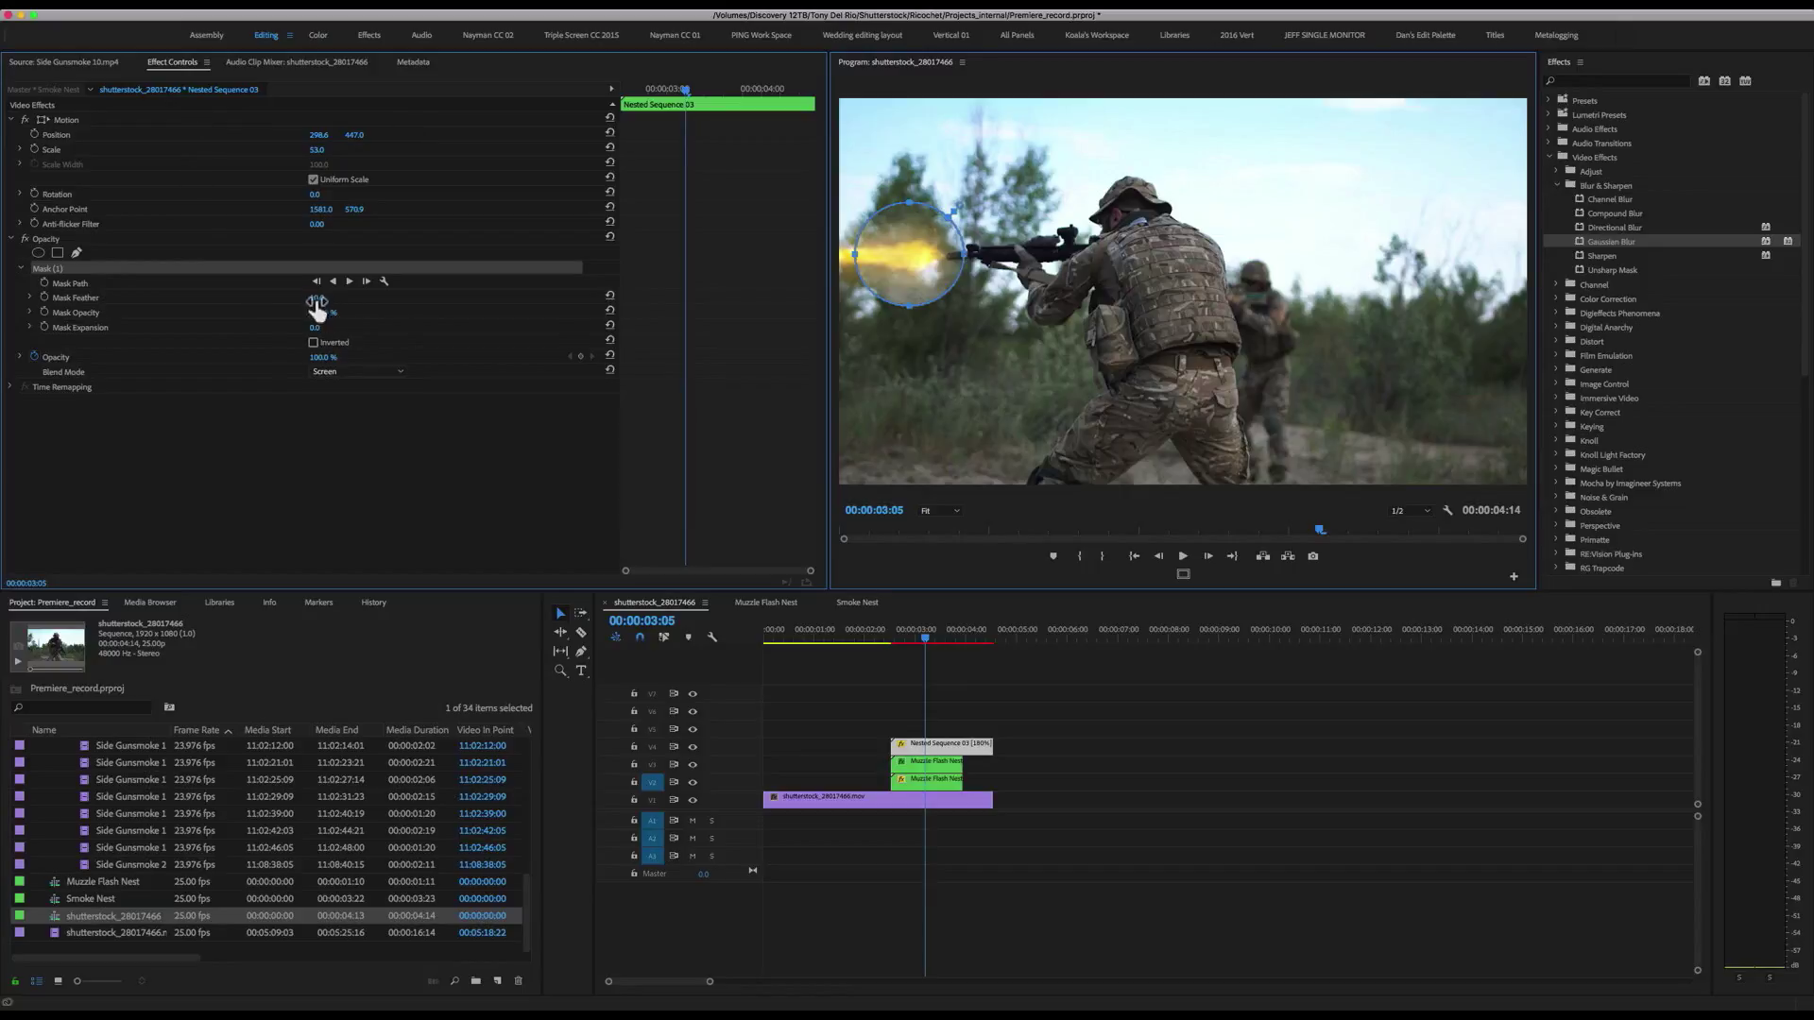
drag(318, 304, 318, 297)
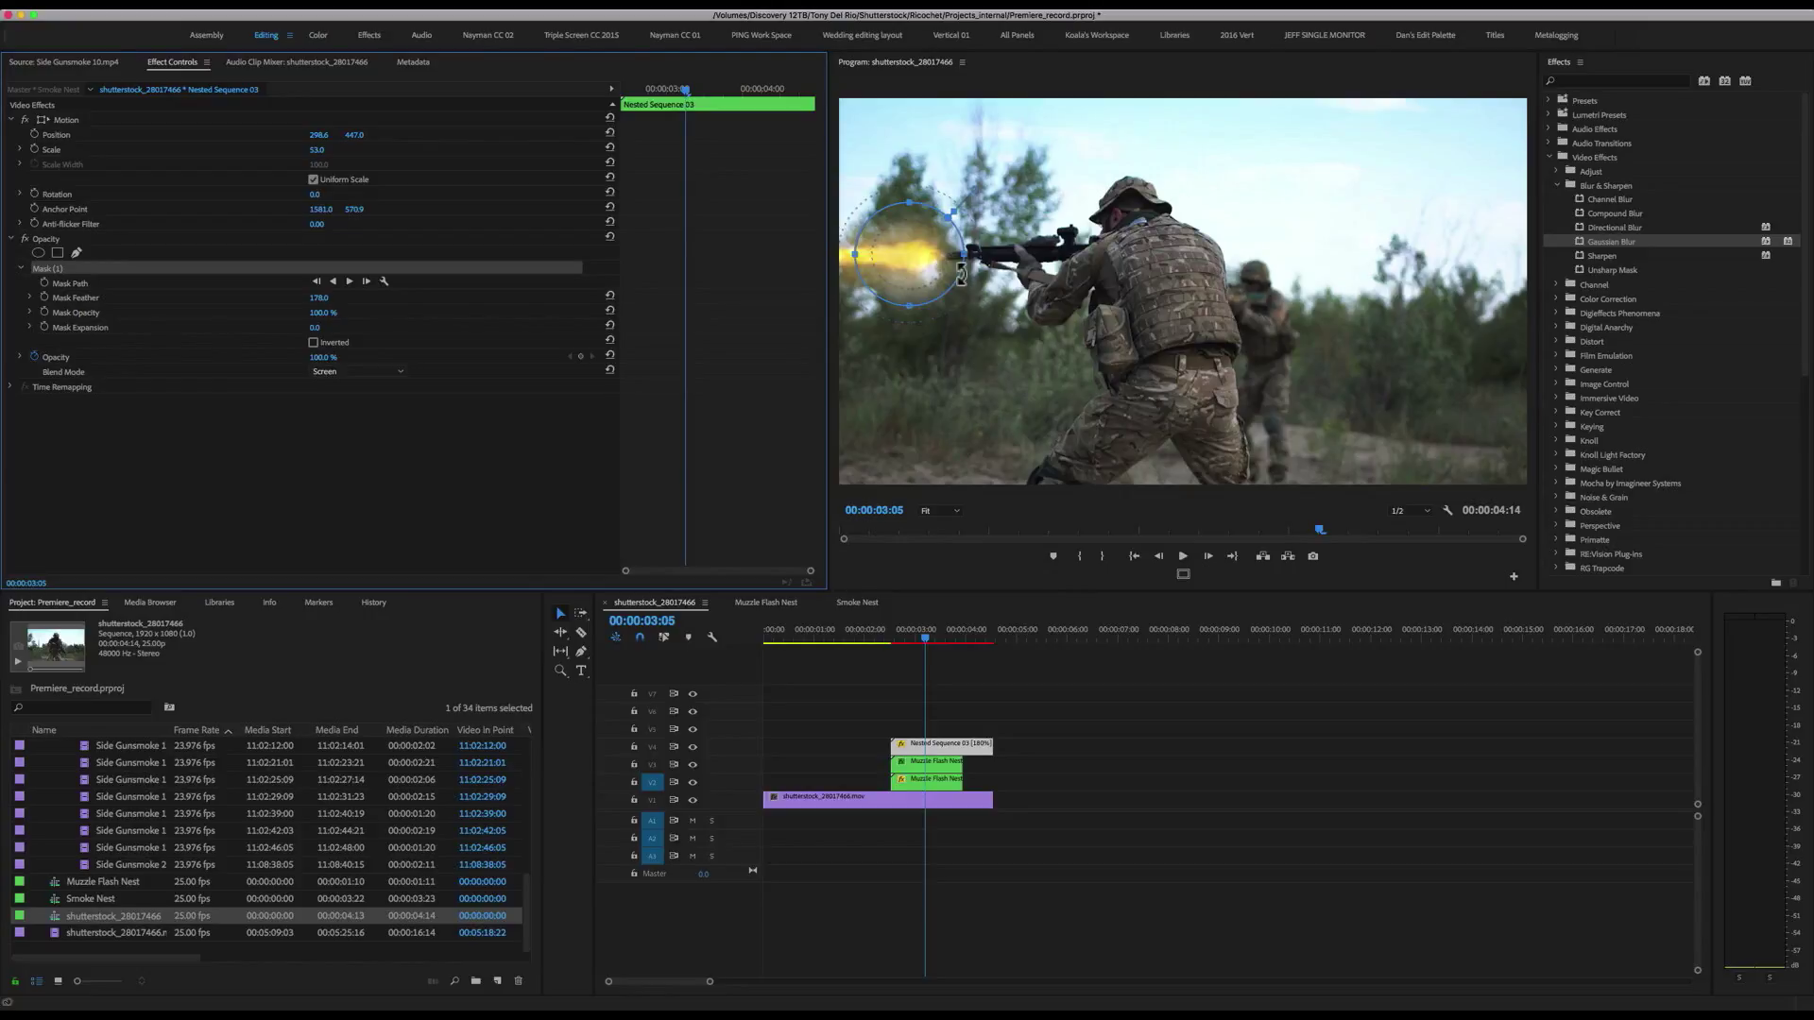
click(967, 687)
drag(923, 646, 886, 645)
key(space)
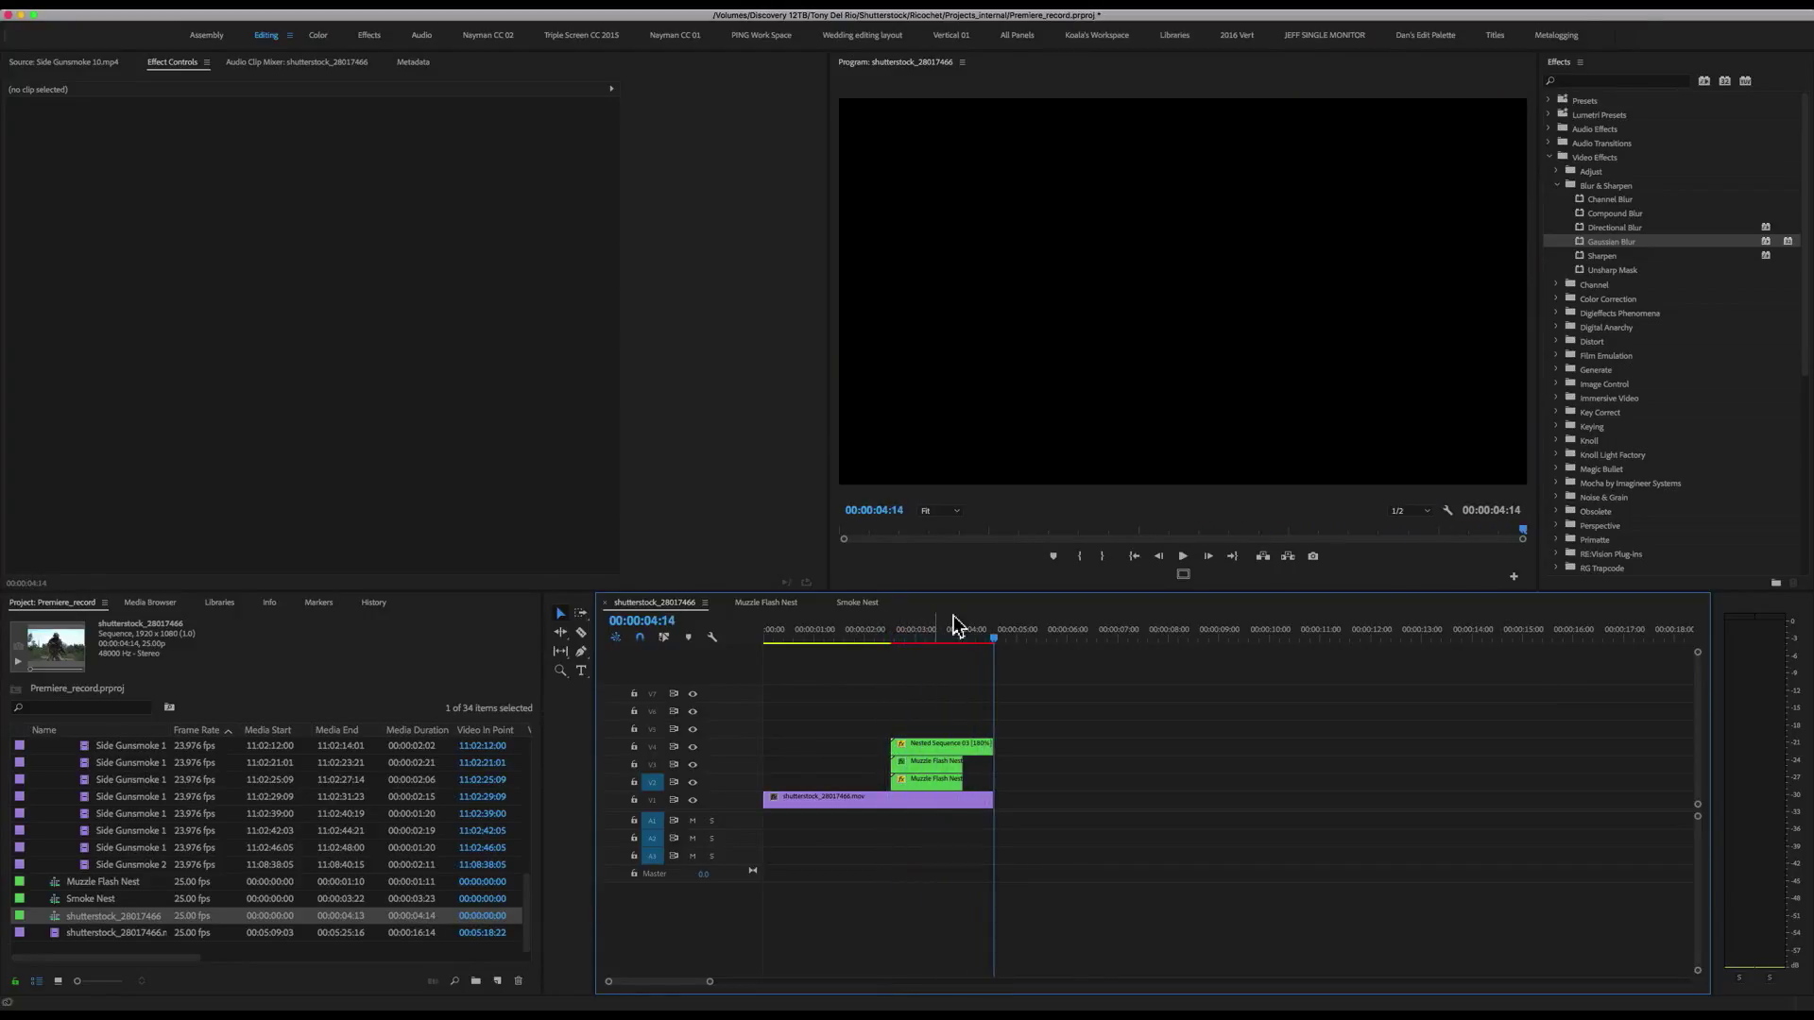
key(space)
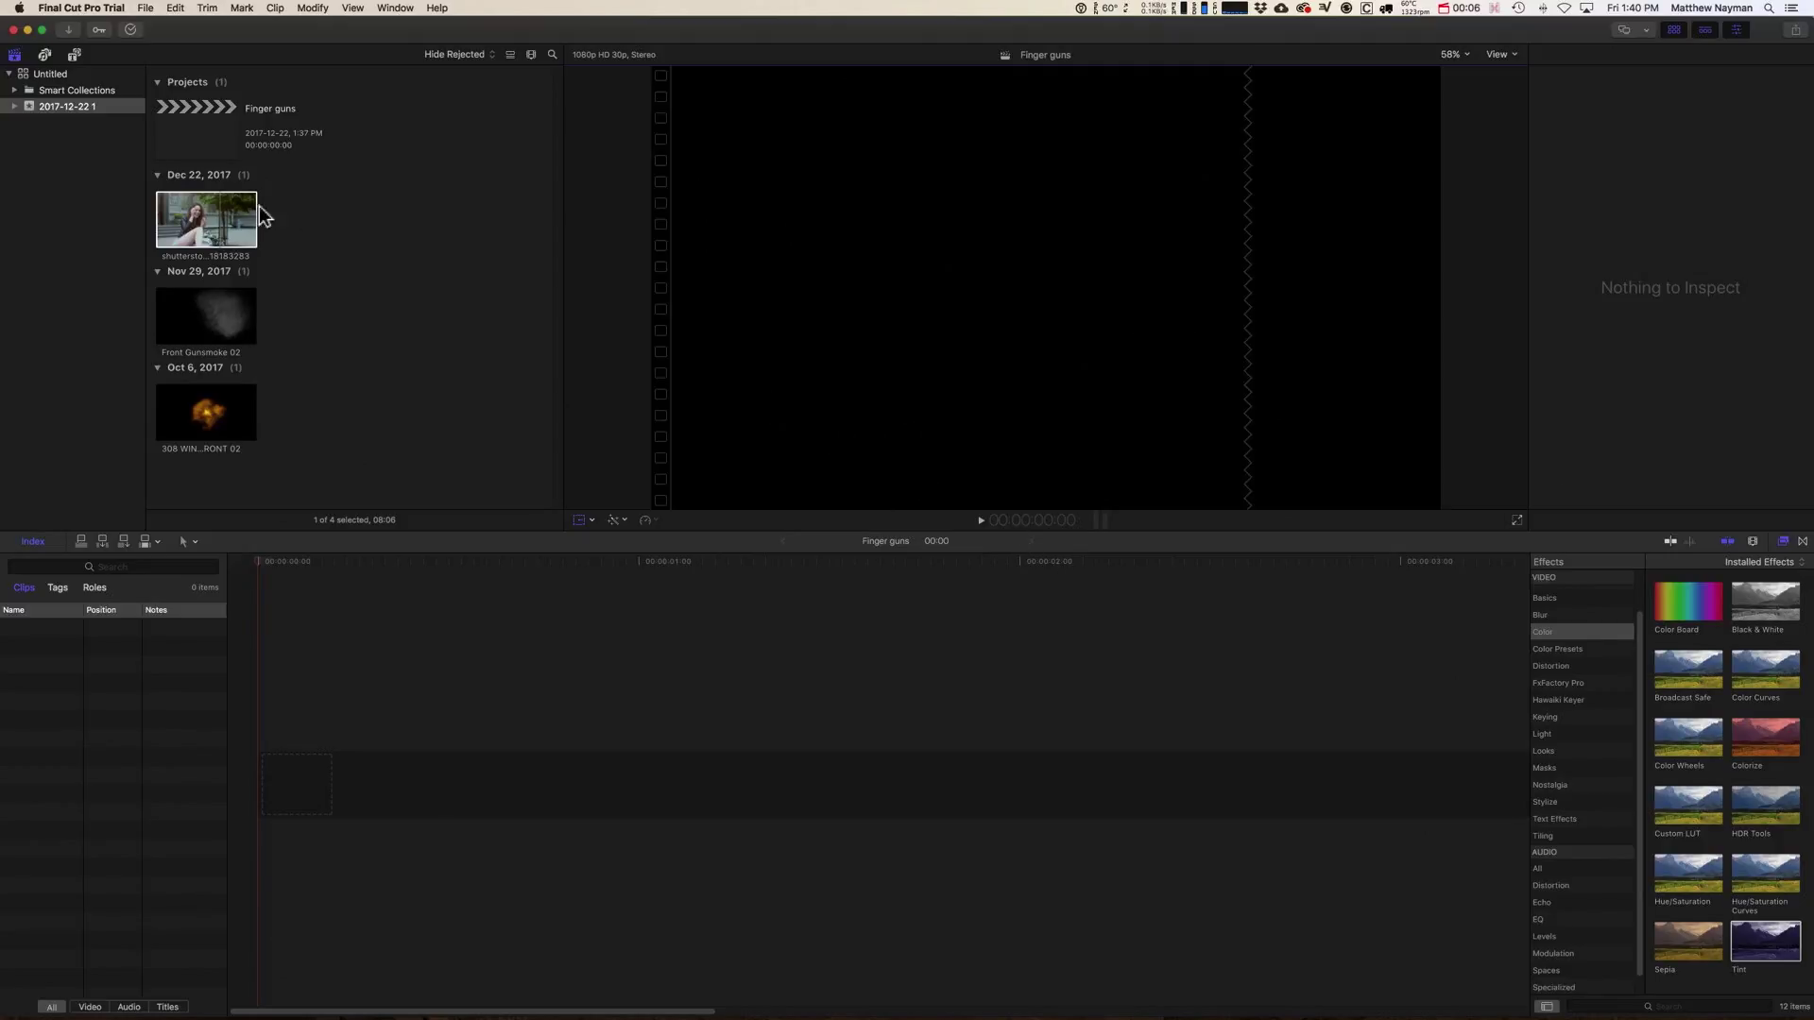
- Switch to Final Cut Pro, place shutterstock_18183283 at the start of the Finger guns timeline and preview it from the beginning
drag(227, 219, 257, 786)
key(space)
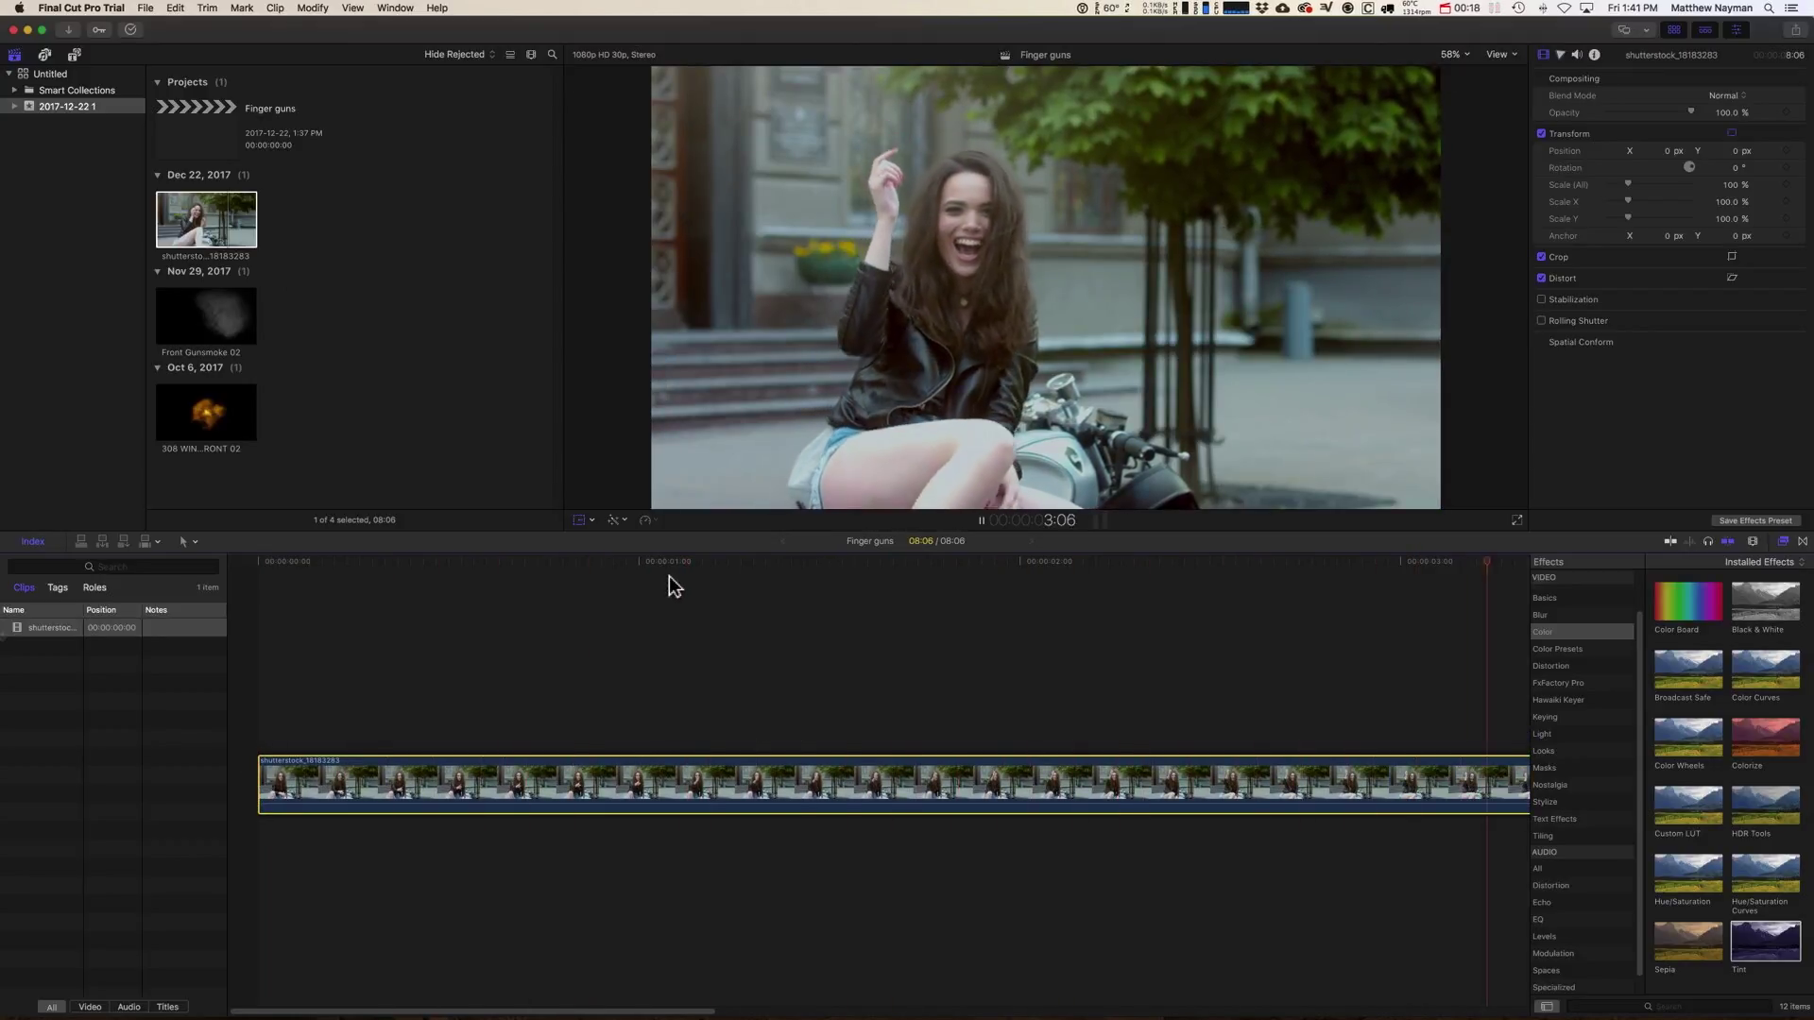
key(space)
key(shift+t)
key(Home)
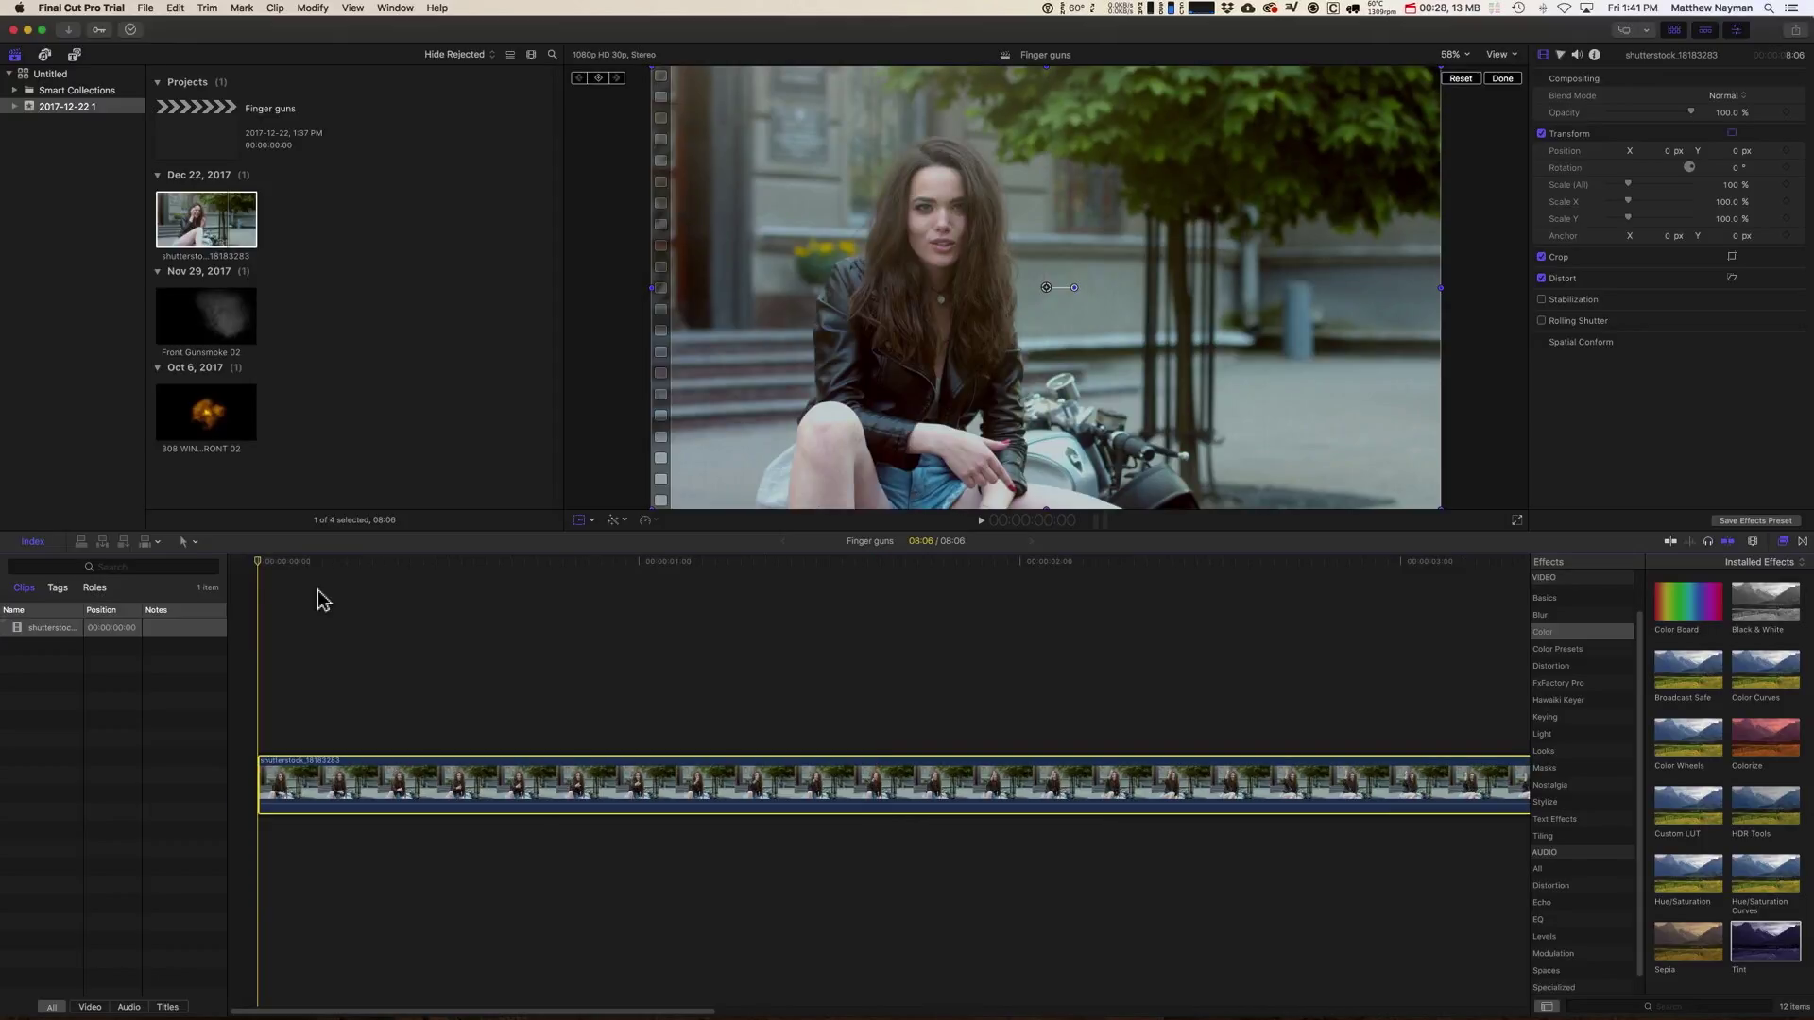
- Connect the full 308 WIN Remington M700 FRONT 02 clip above the woman's footage, starting at about 00:25
click(211, 412)
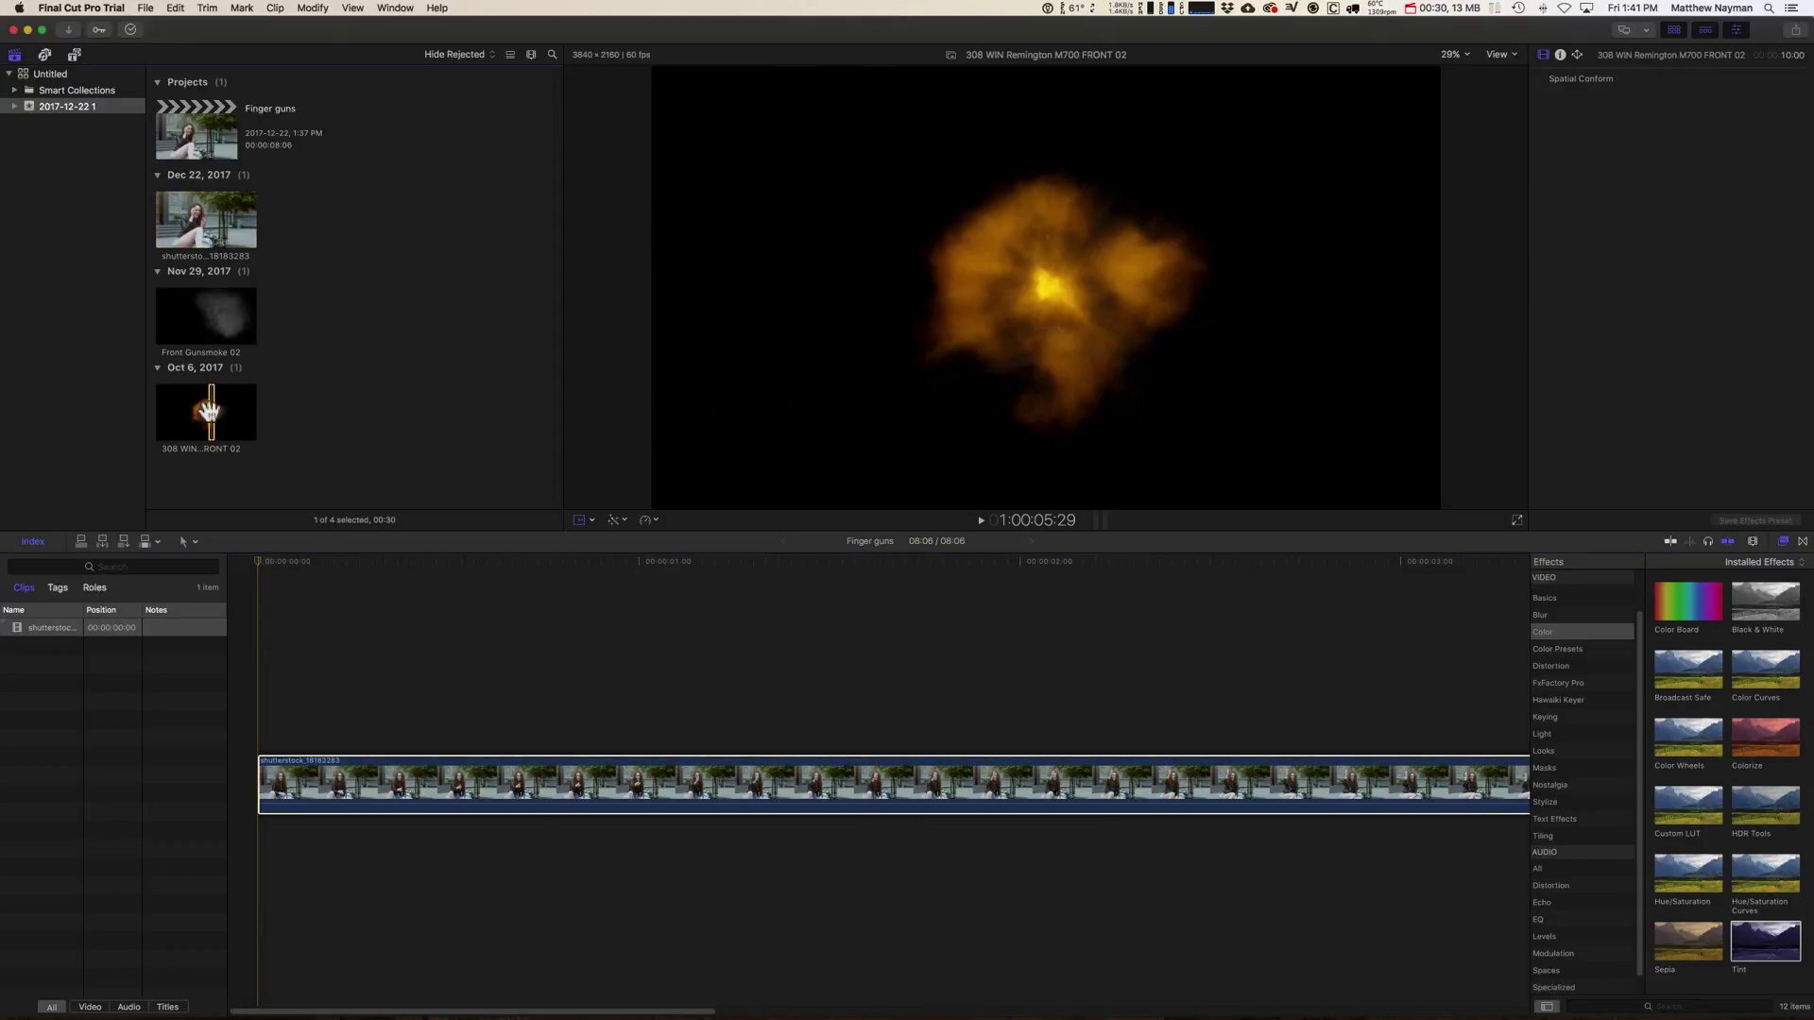
drag(212, 412, 92, 418)
click(213, 413)
drag(299, 619, 283, 723)
drag(336, 571, 831, 577)
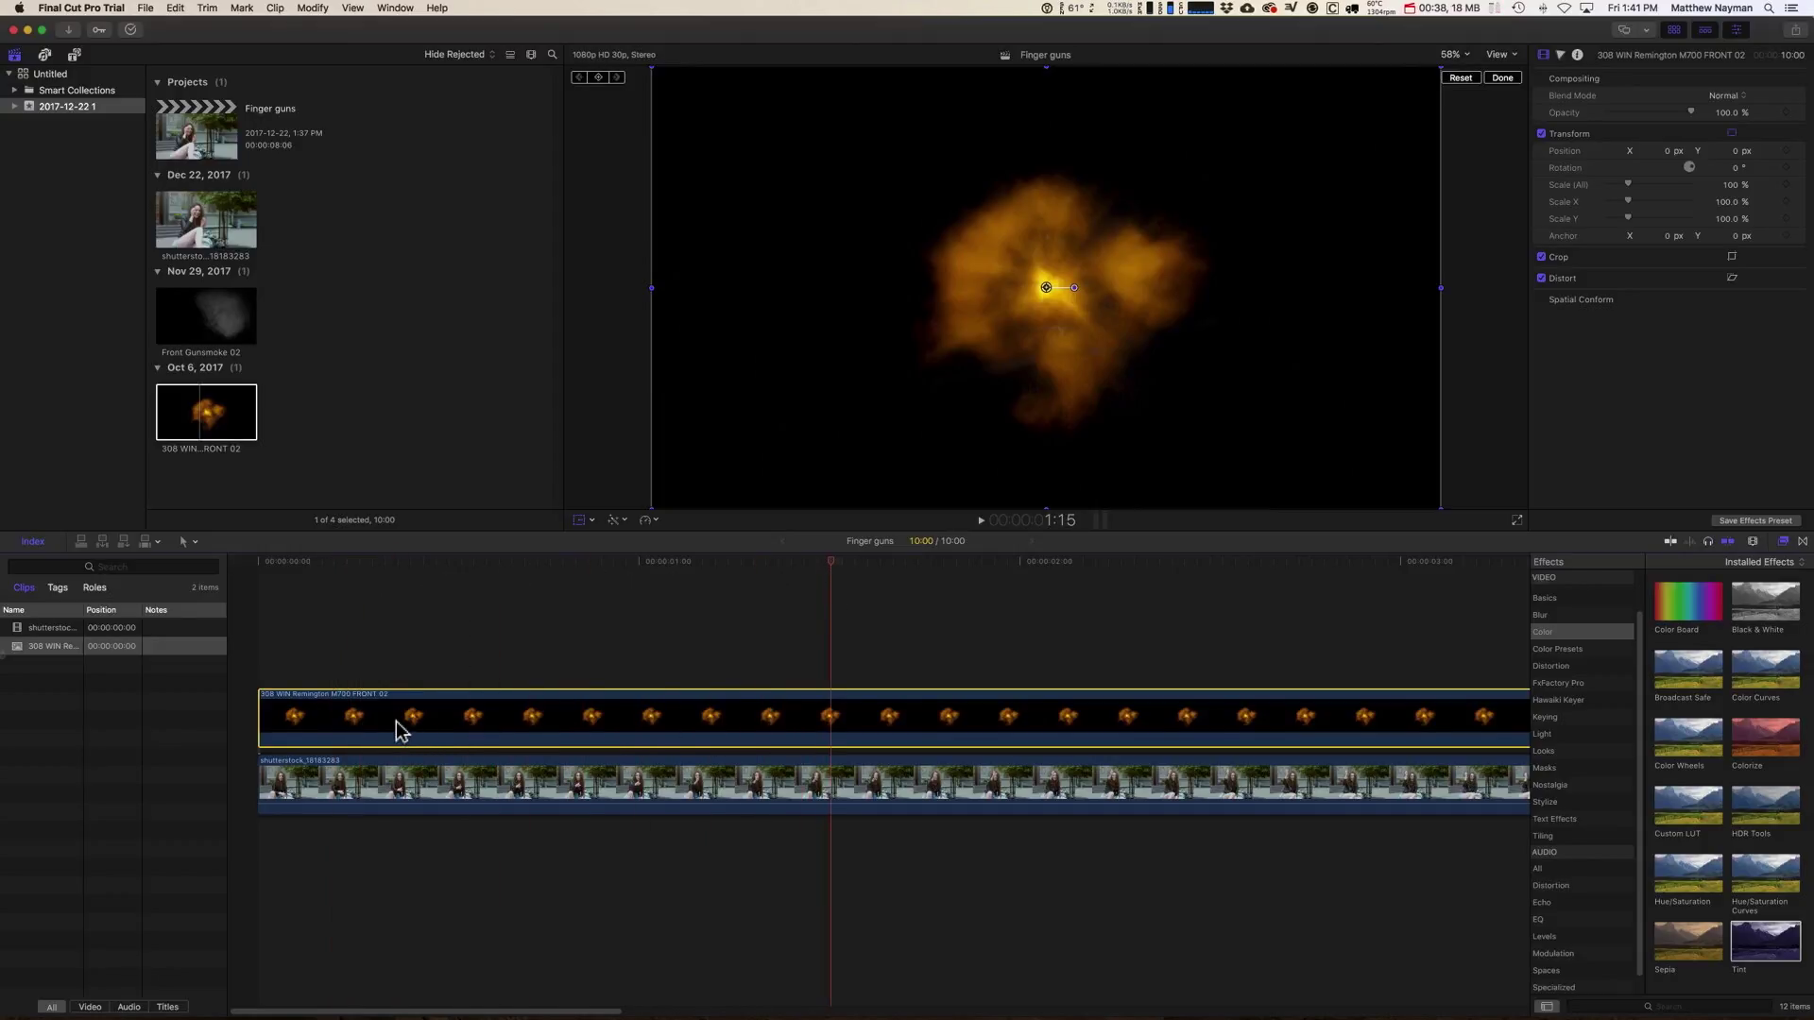
drag(397, 733, 714, 729)
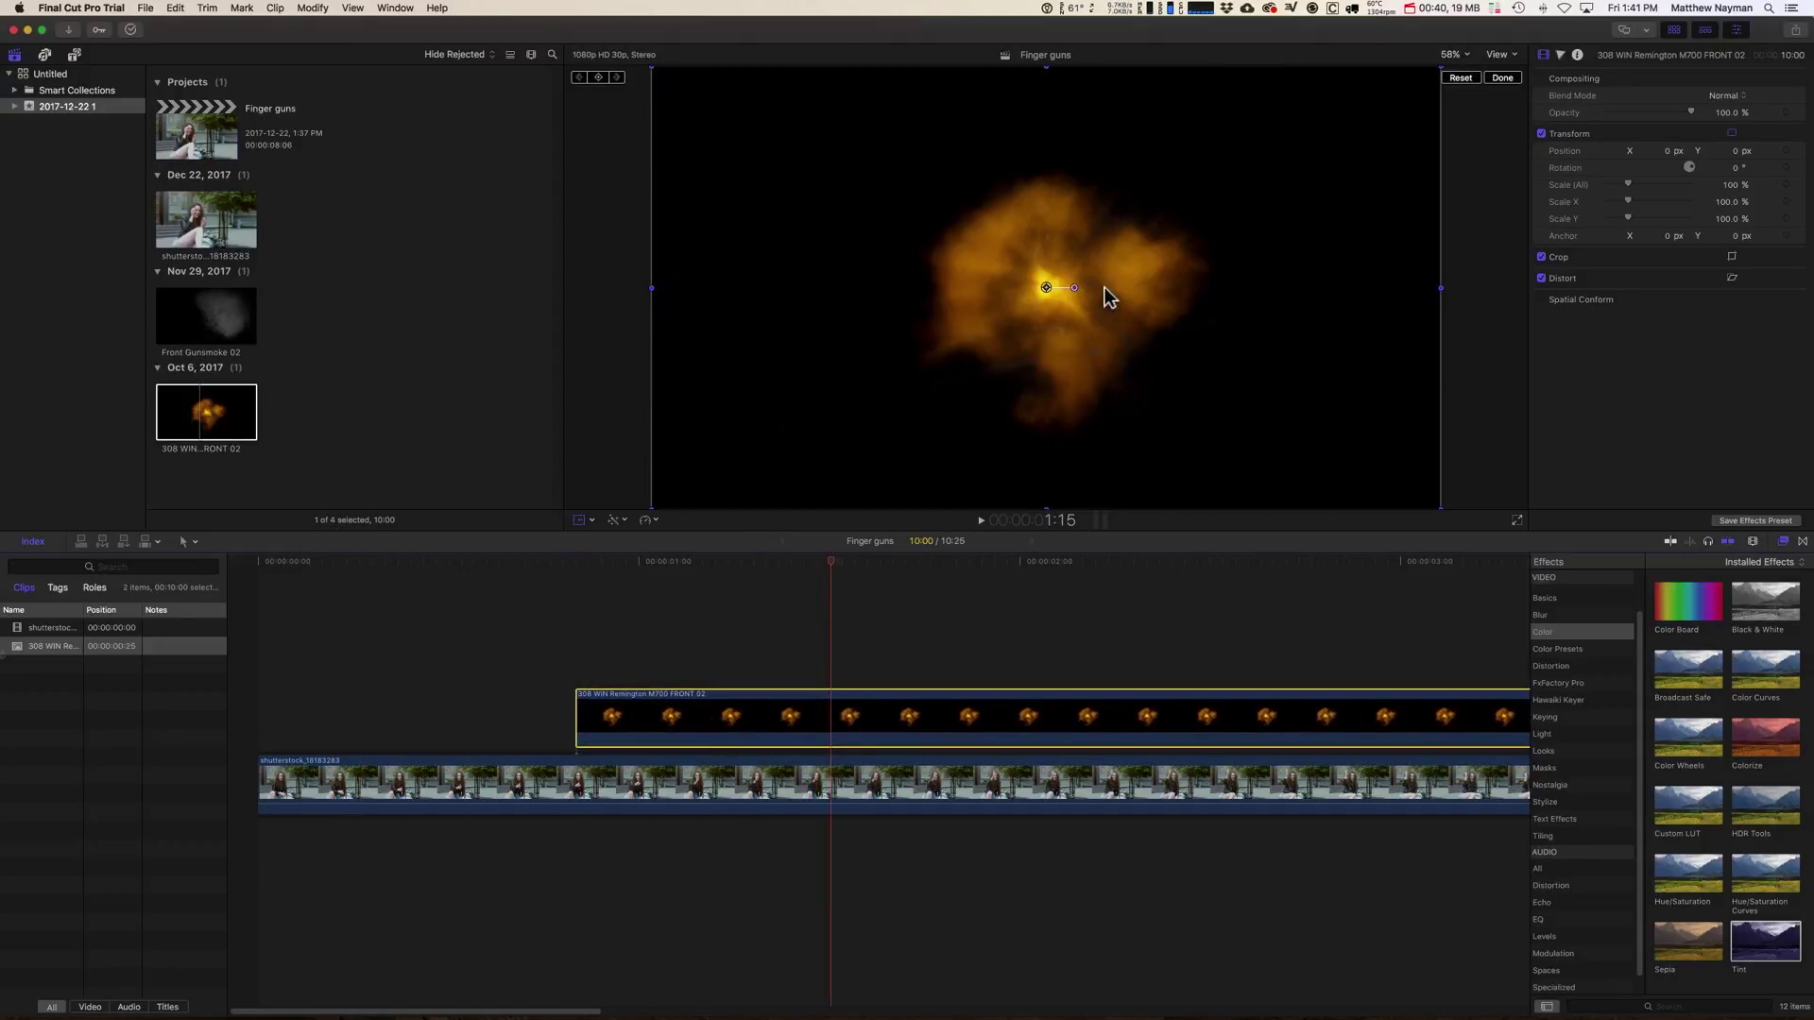
- Set the muzzle flash clip's blend mode to Screen and shift the clip to start at 1:03
click(1729, 95)
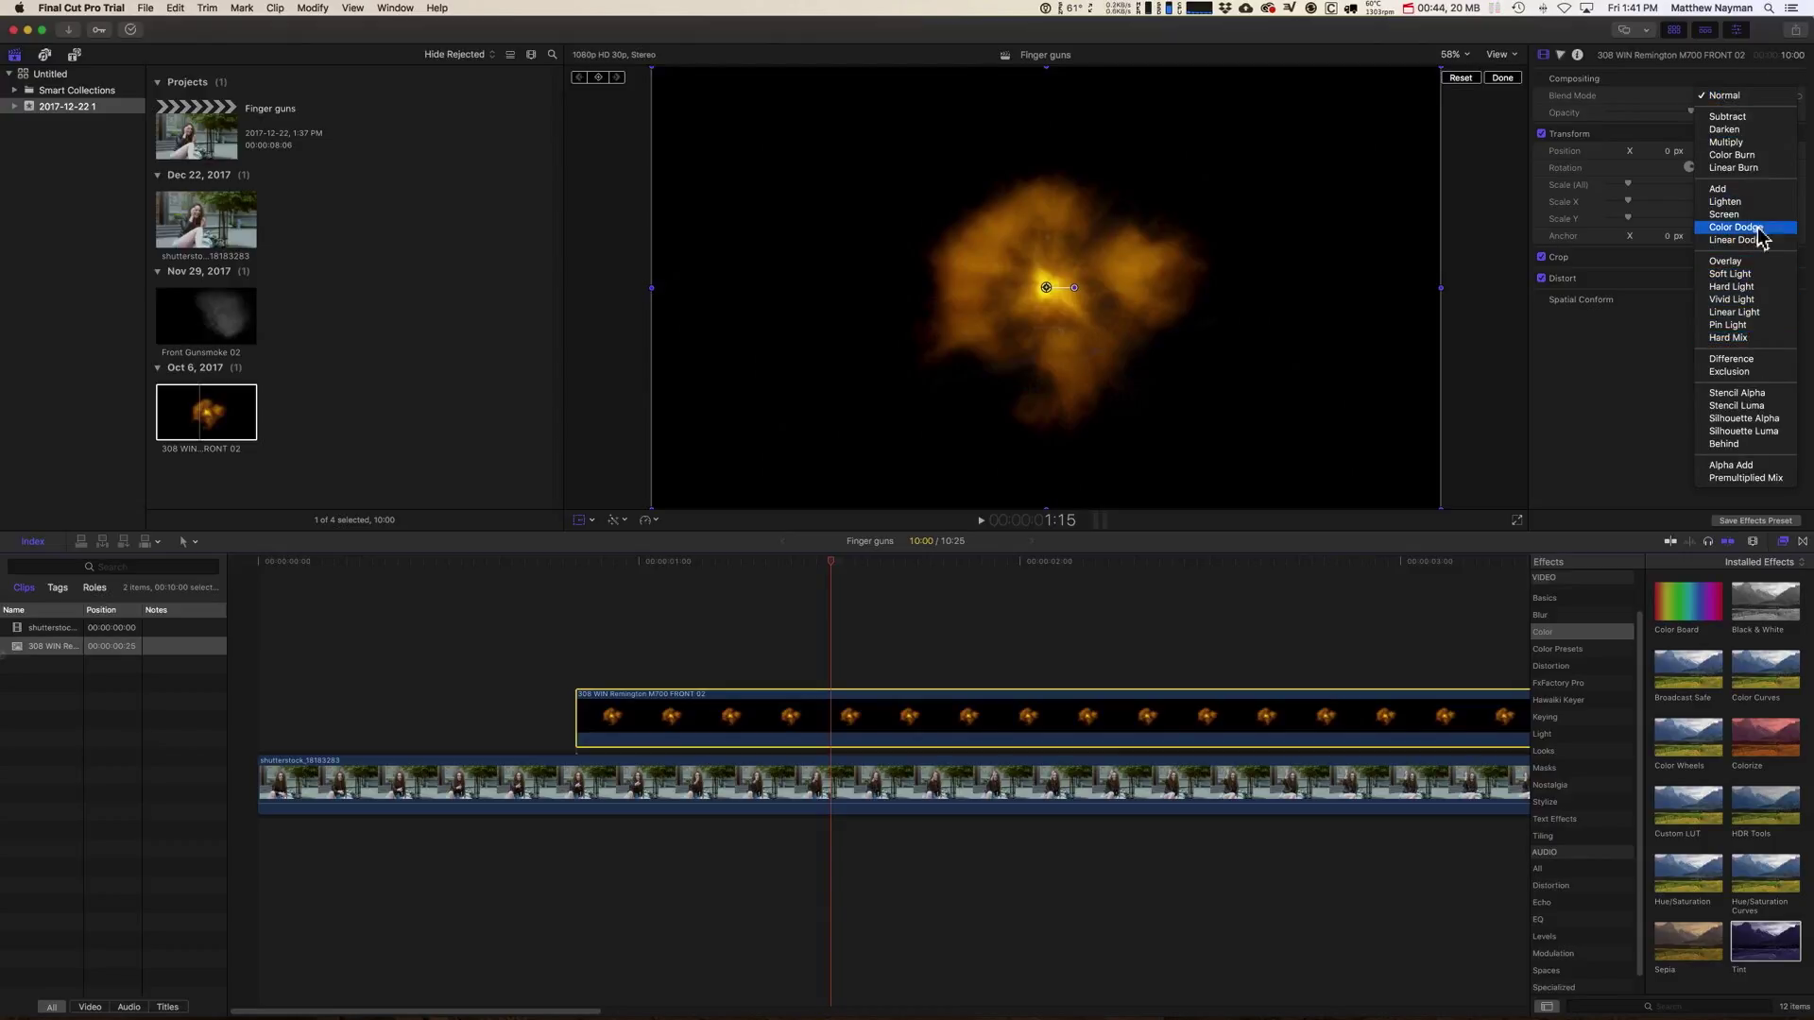
click(1727, 214)
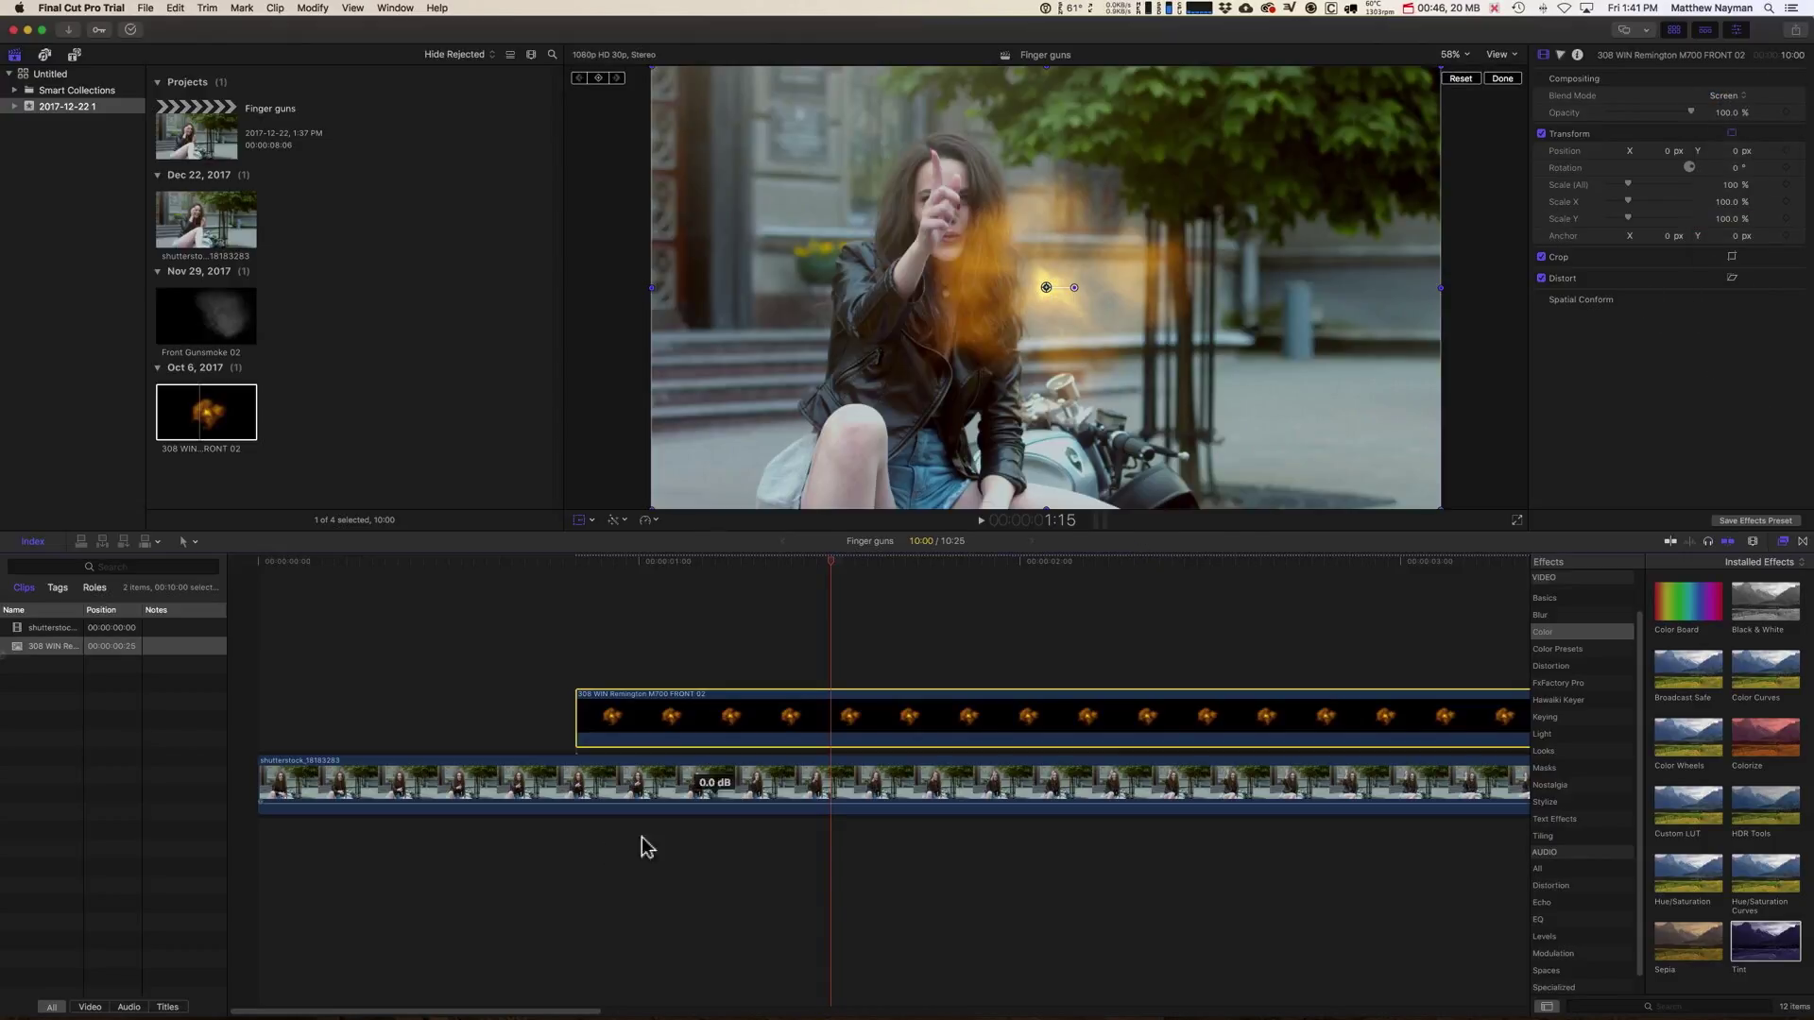
drag(791, 563, 677, 609)
drag(635, 725, 741, 716)
mouse_move(675, 565)
mouse_down()
mouse_move(652, 563)
mouse_move(678, 574)
mouse_up()
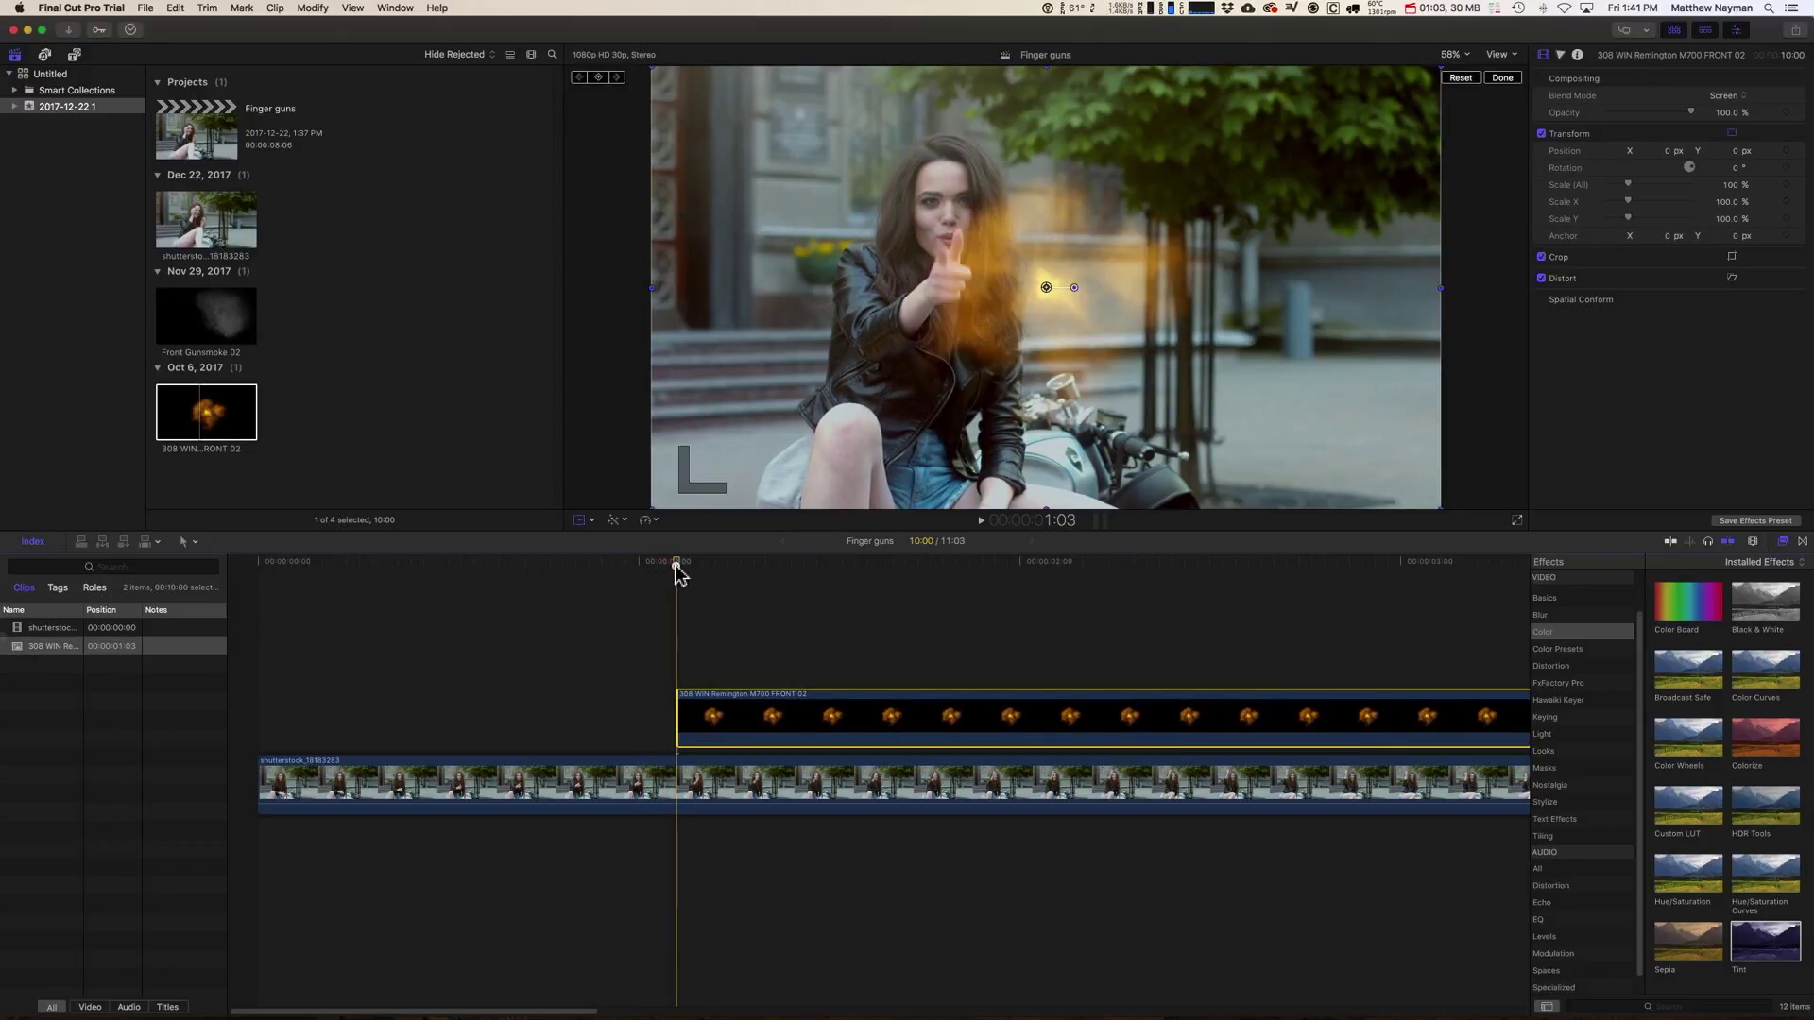
- Cut the flash clip at 1:10, discard the part after the cut, and move the short flash to start at 1:00
drag(678, 574, 769, 590)
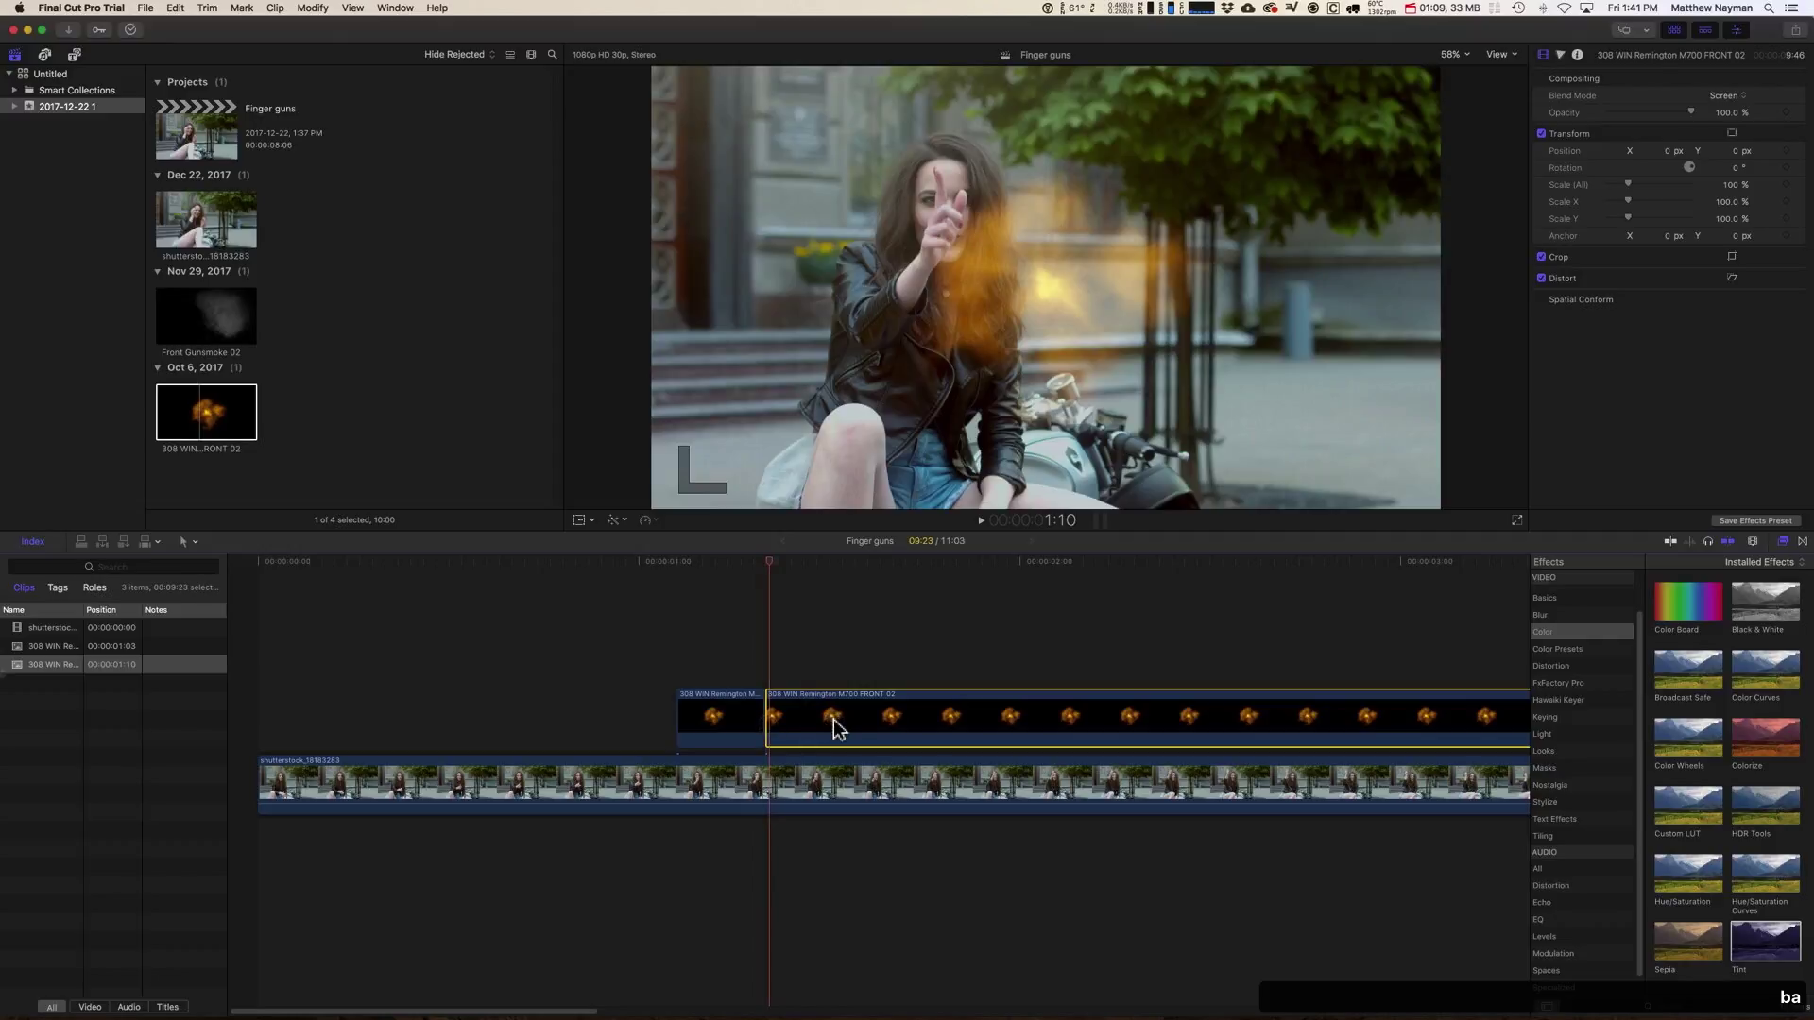
key(Delete)
drag(732, 567, 673, 565)
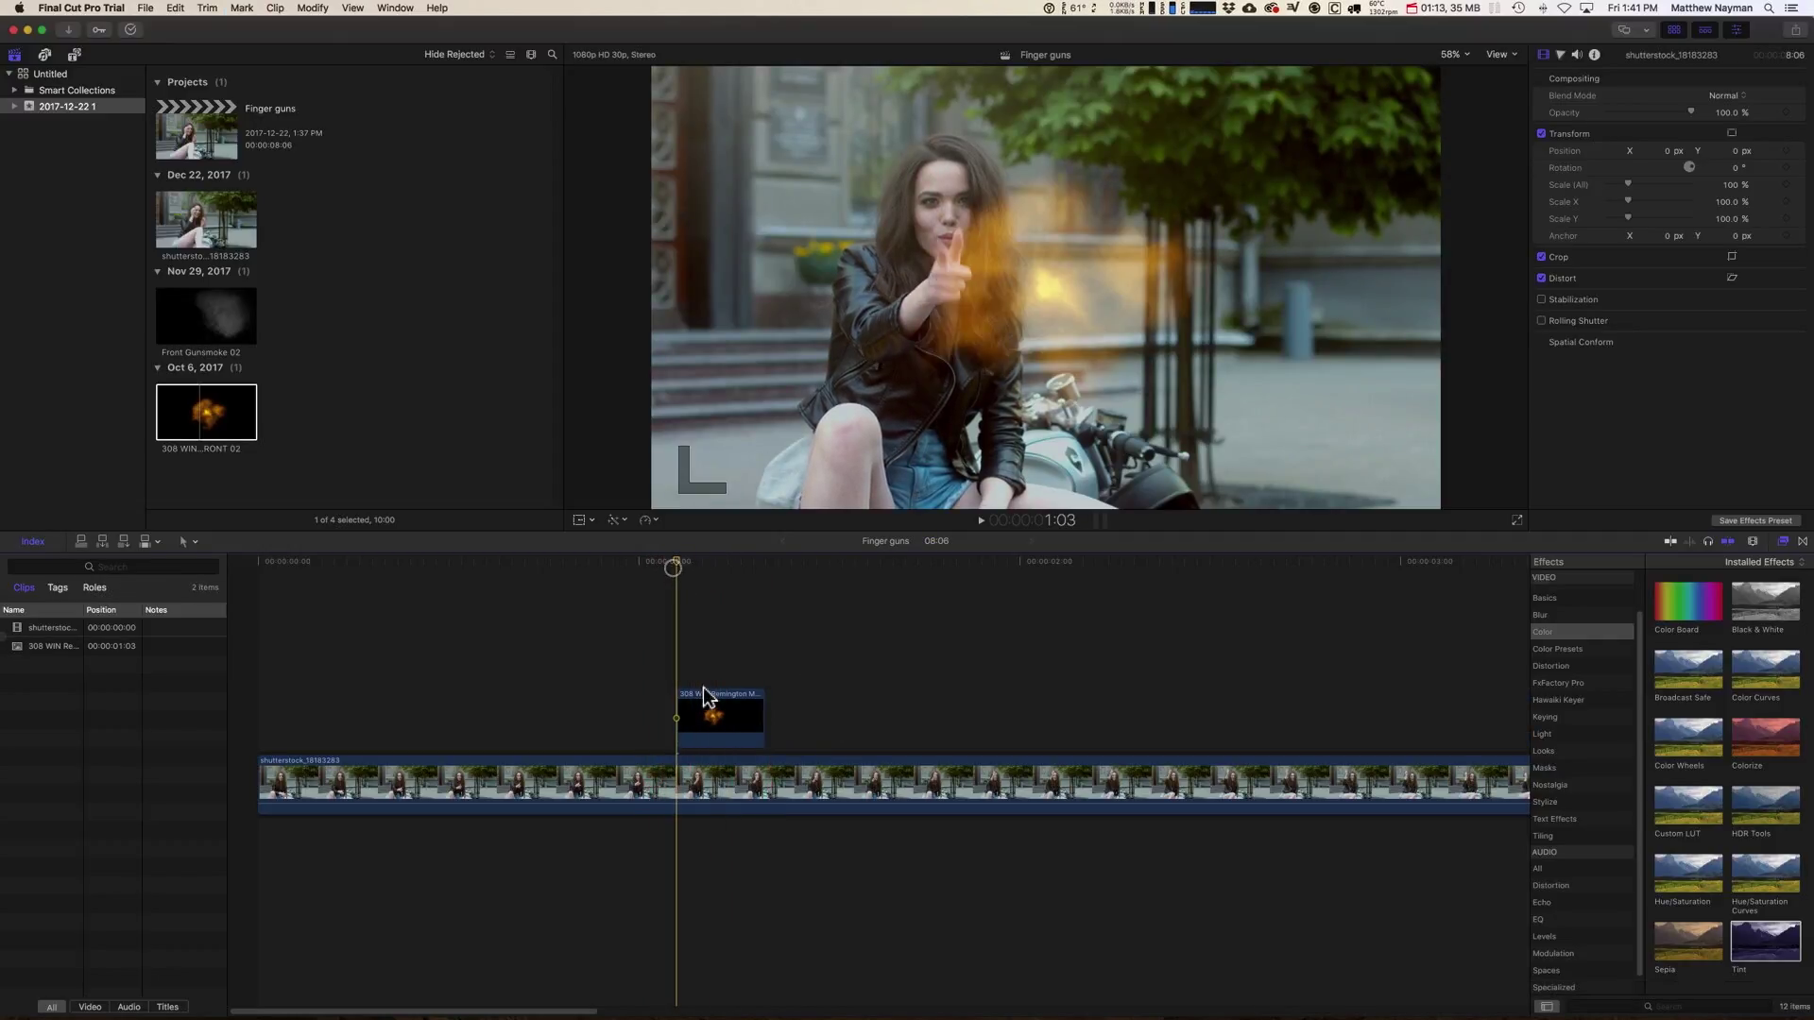
drag(704, 696, 684, 707)
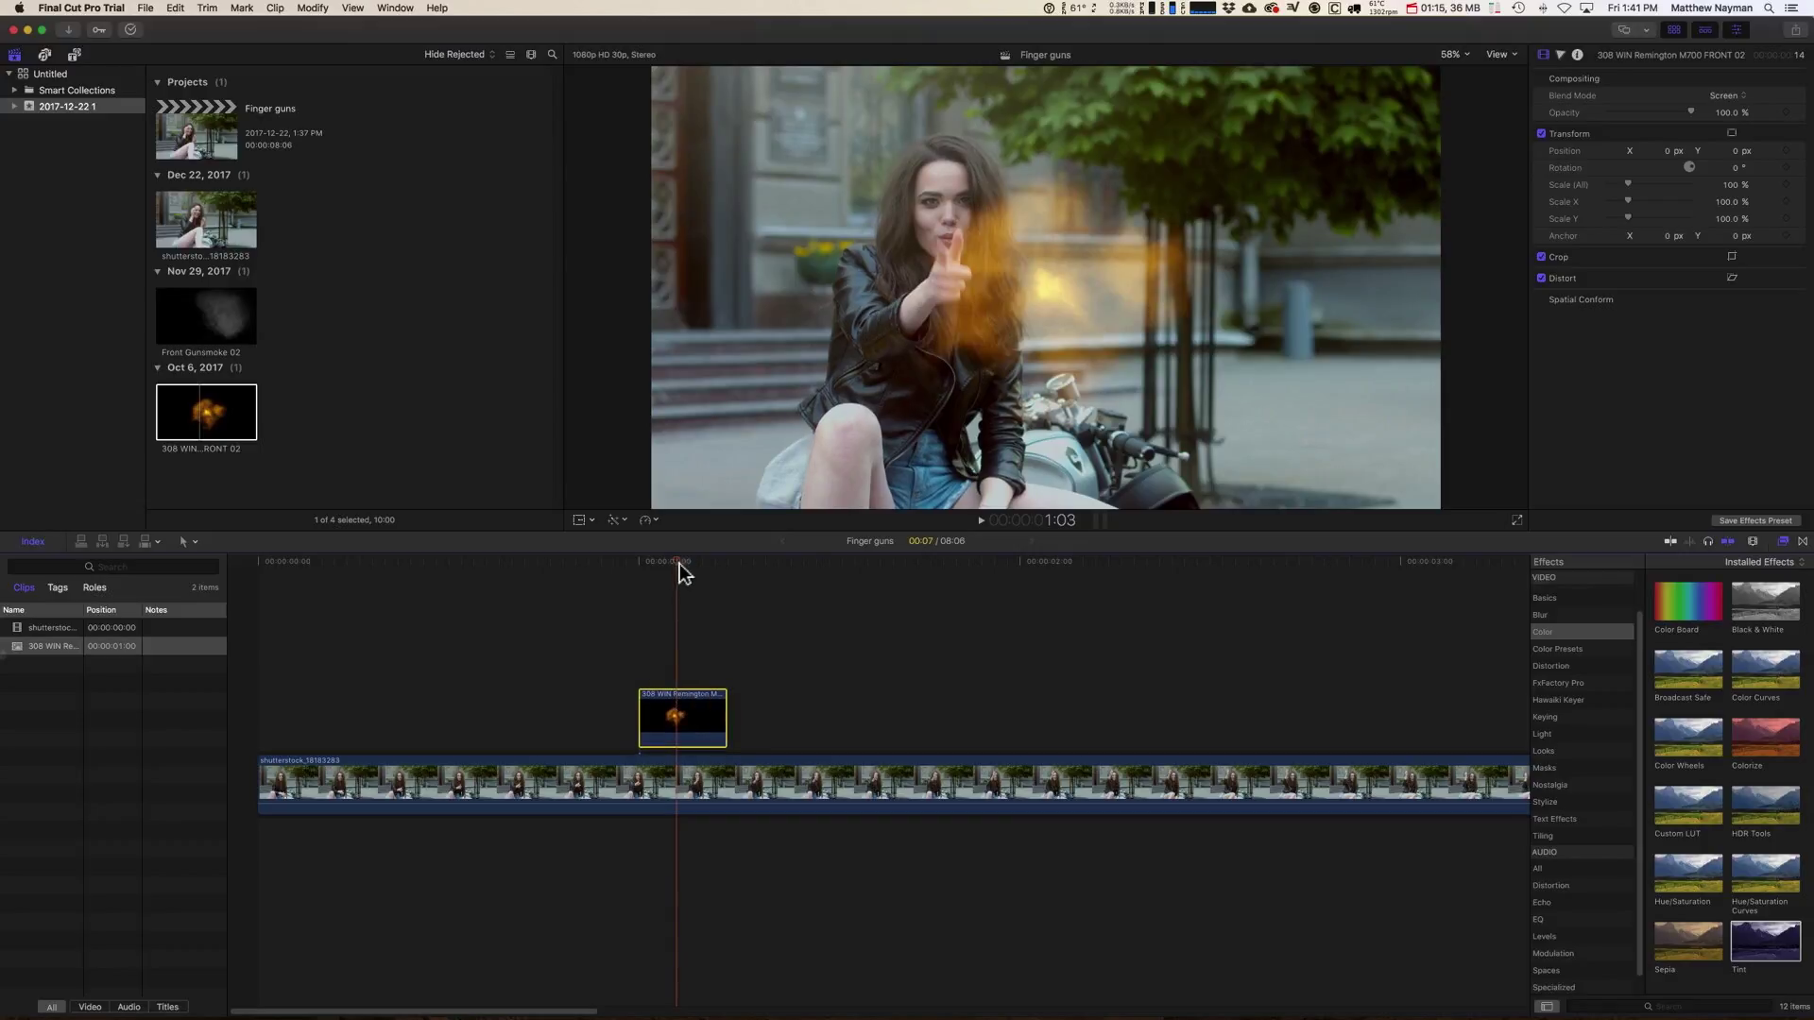
drag(678, 563, 649, 567)
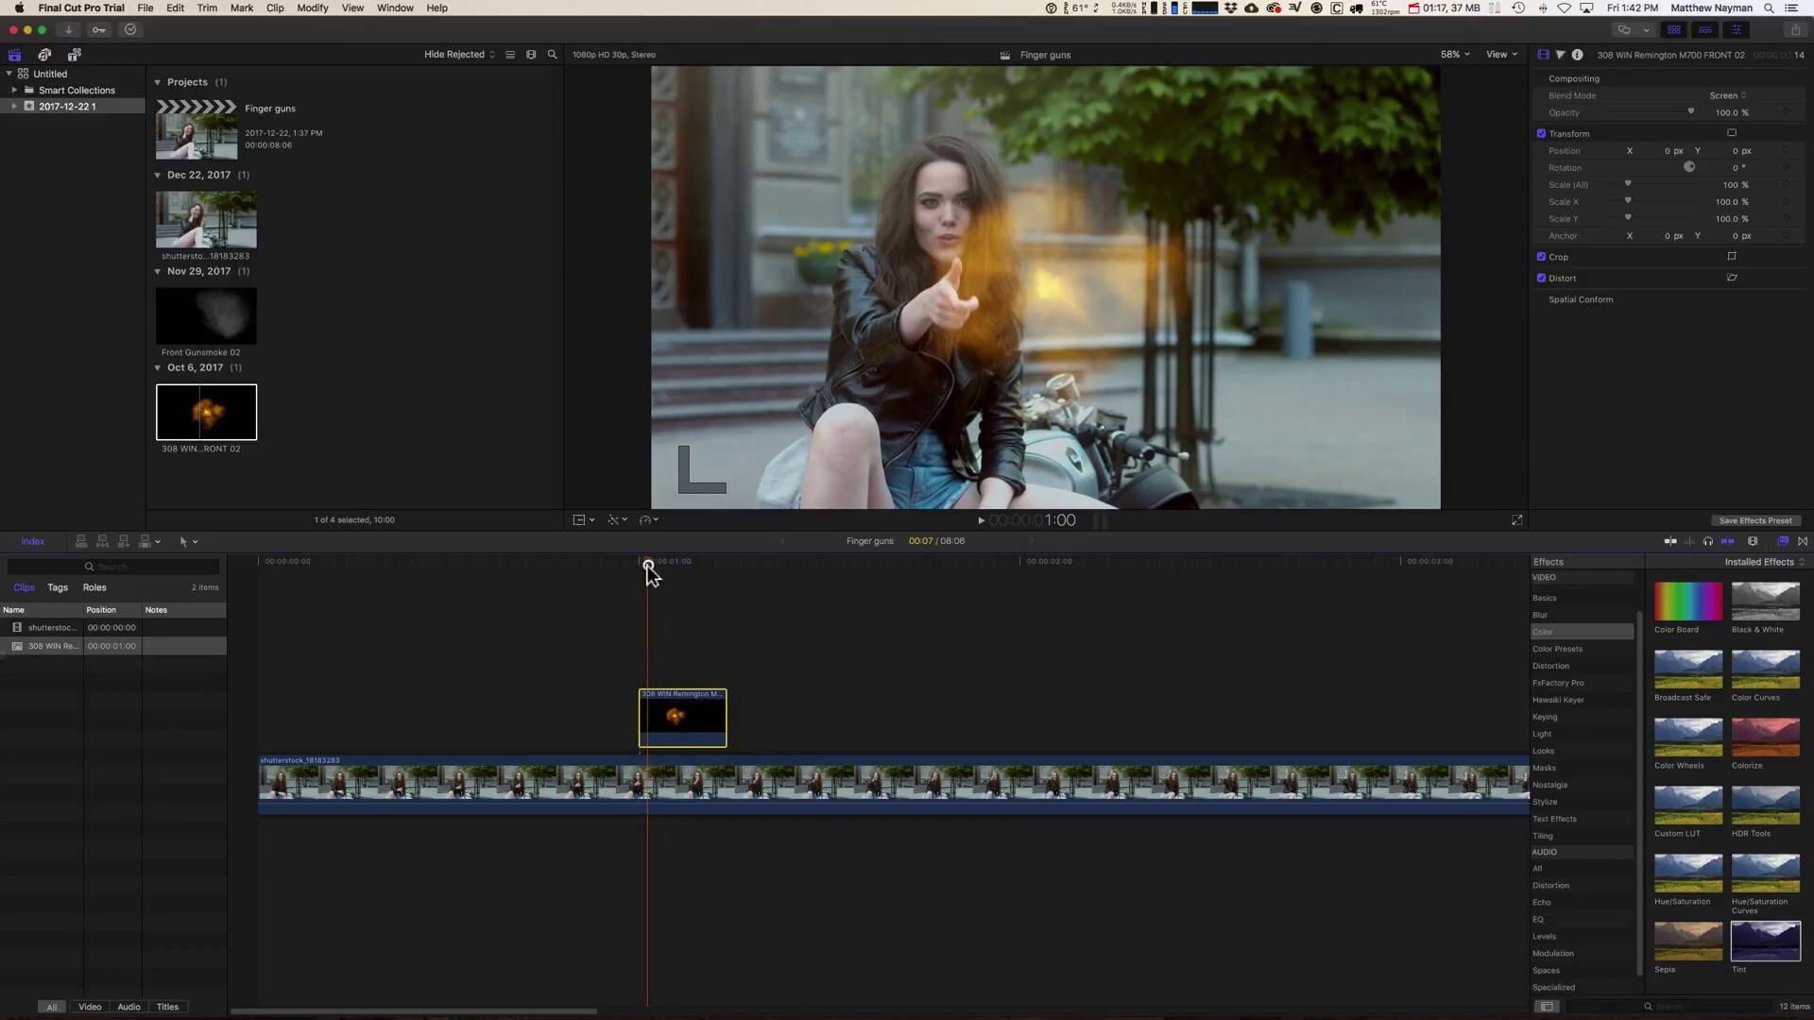
- Keyframe the flash's position to follow the fingertip, from -212.4, -41.3 px at 1:00 to -258.8, 201.9 px at 1:05
click(1733, 133)
mouse_move(1149, 245)
mouse_down()
mouse_move(1049, 253)
mouse_move(1119, 247)
mouse_up()
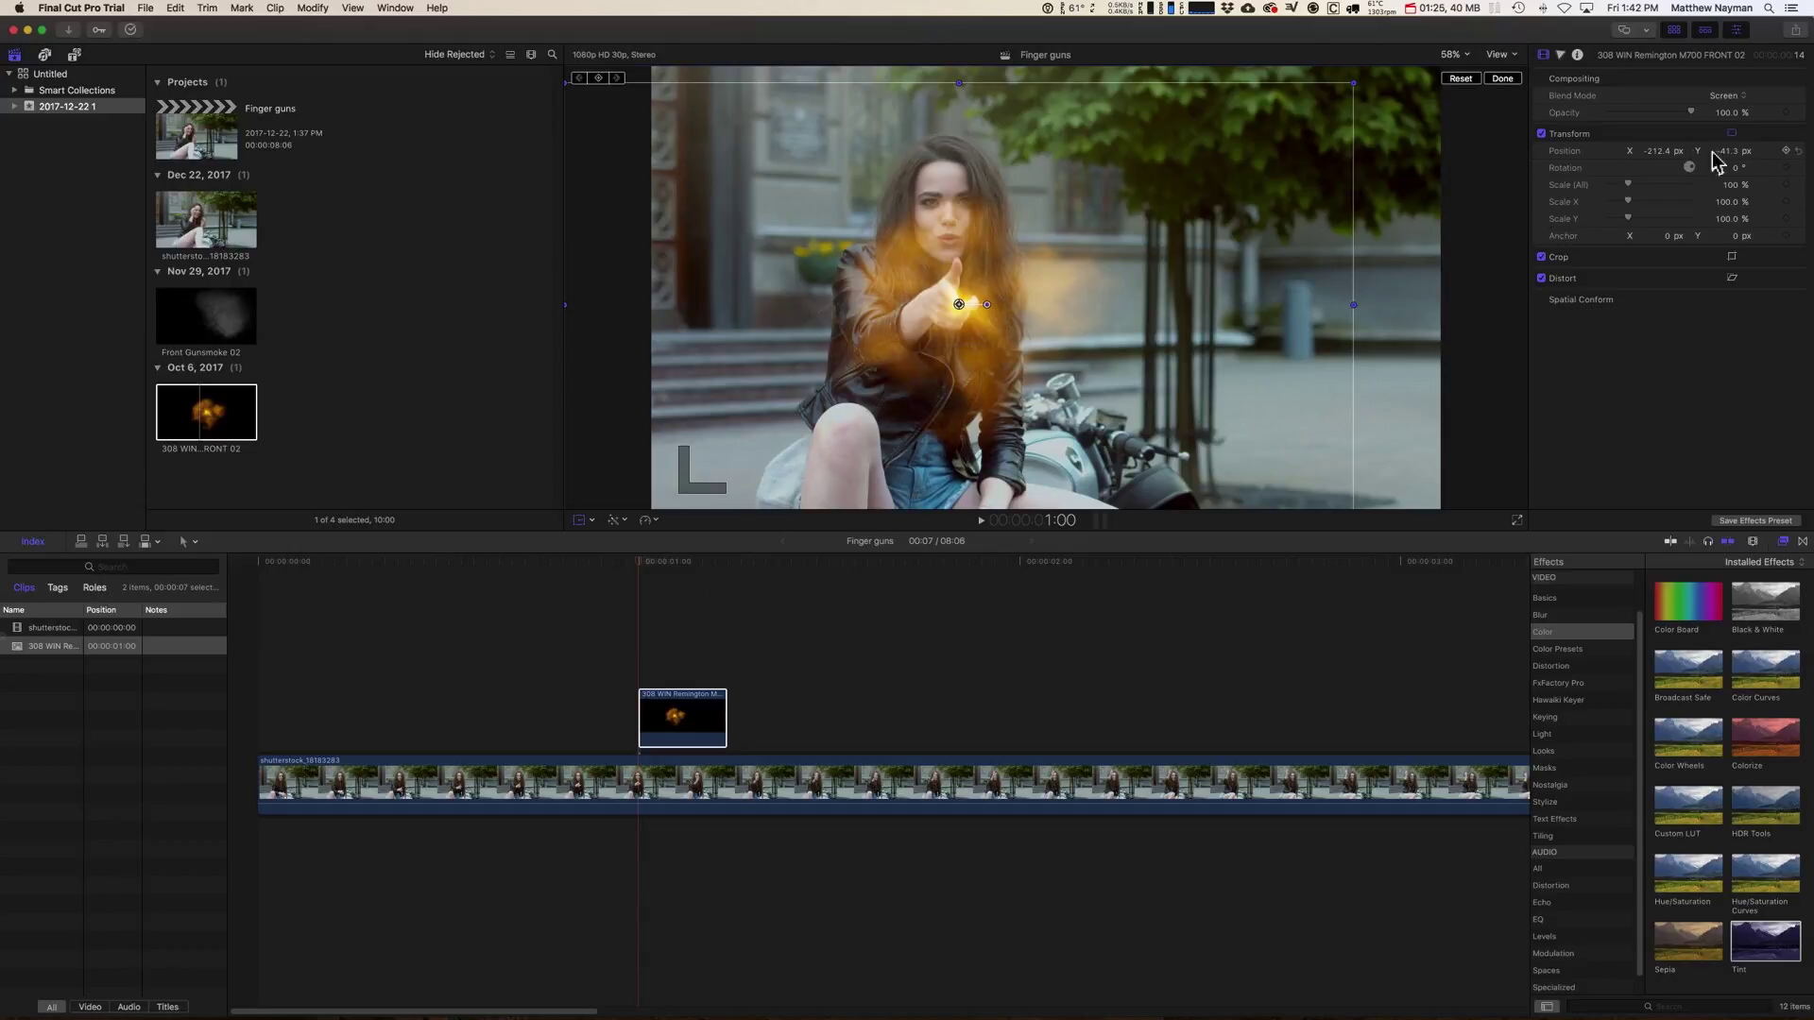
key(Right)
key(Right)
key(Right)
key(Right)
key(Right)
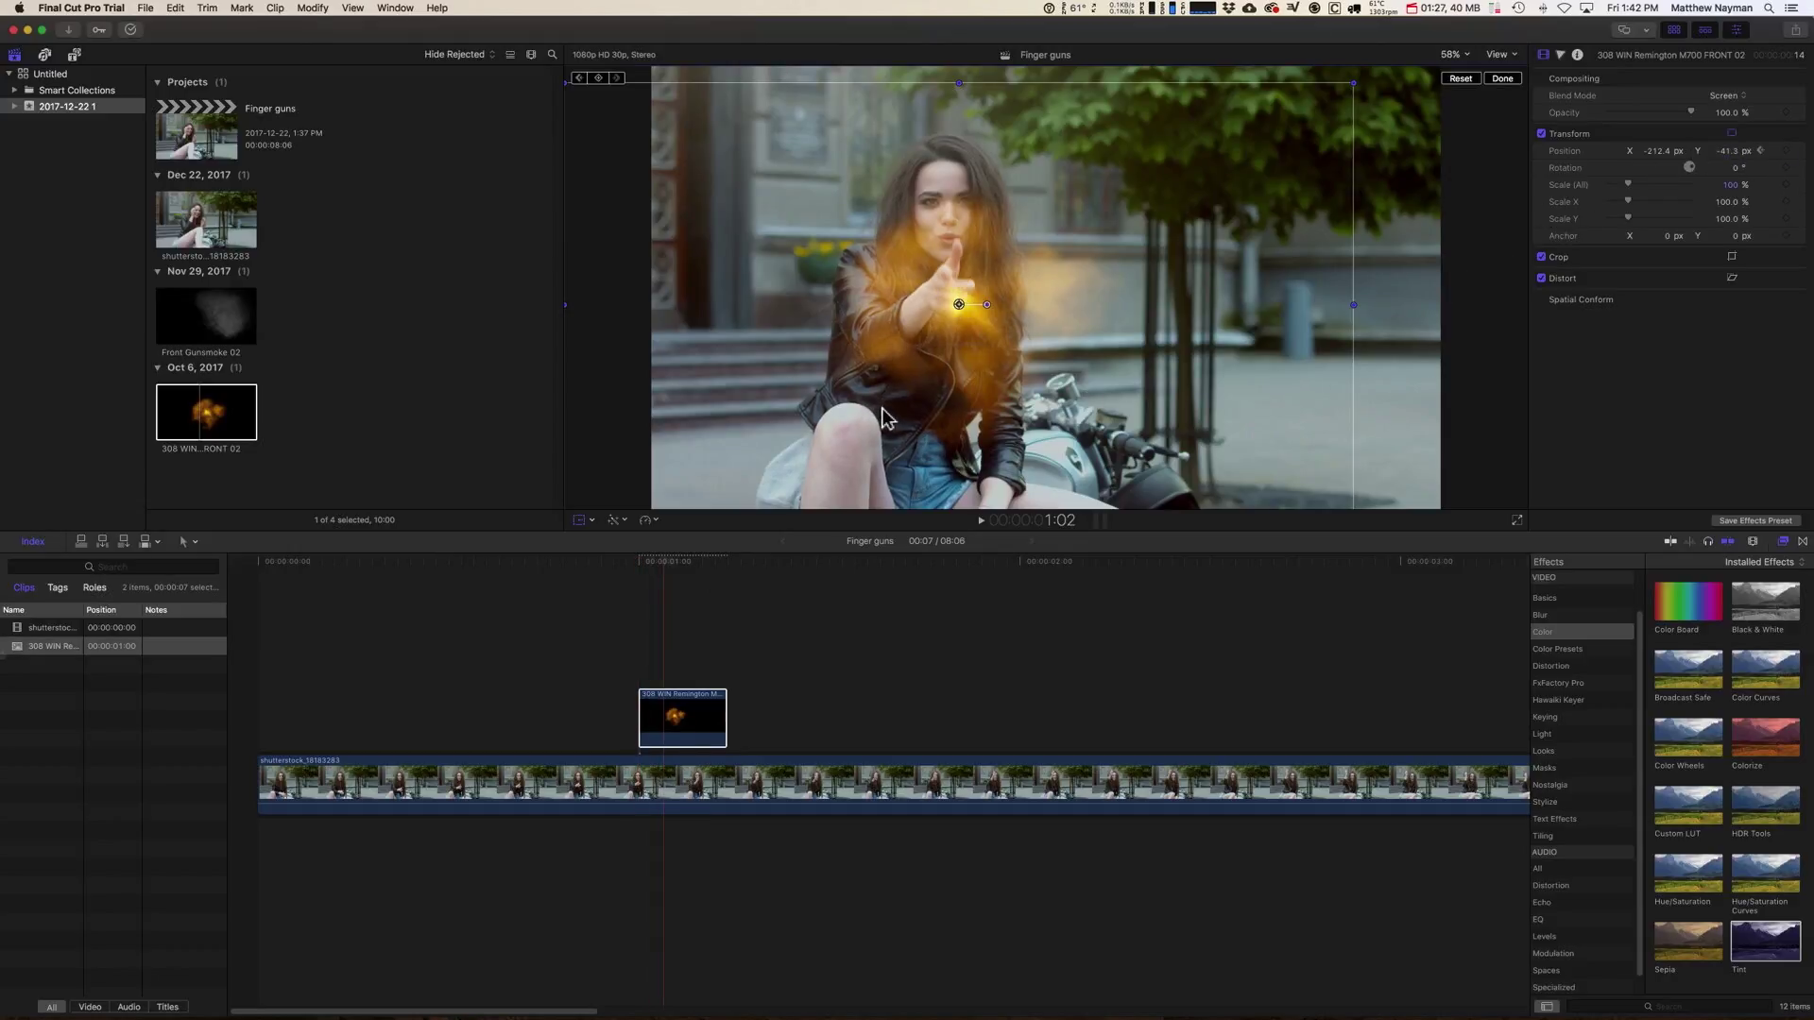
drag(998, 392, 975, 293)
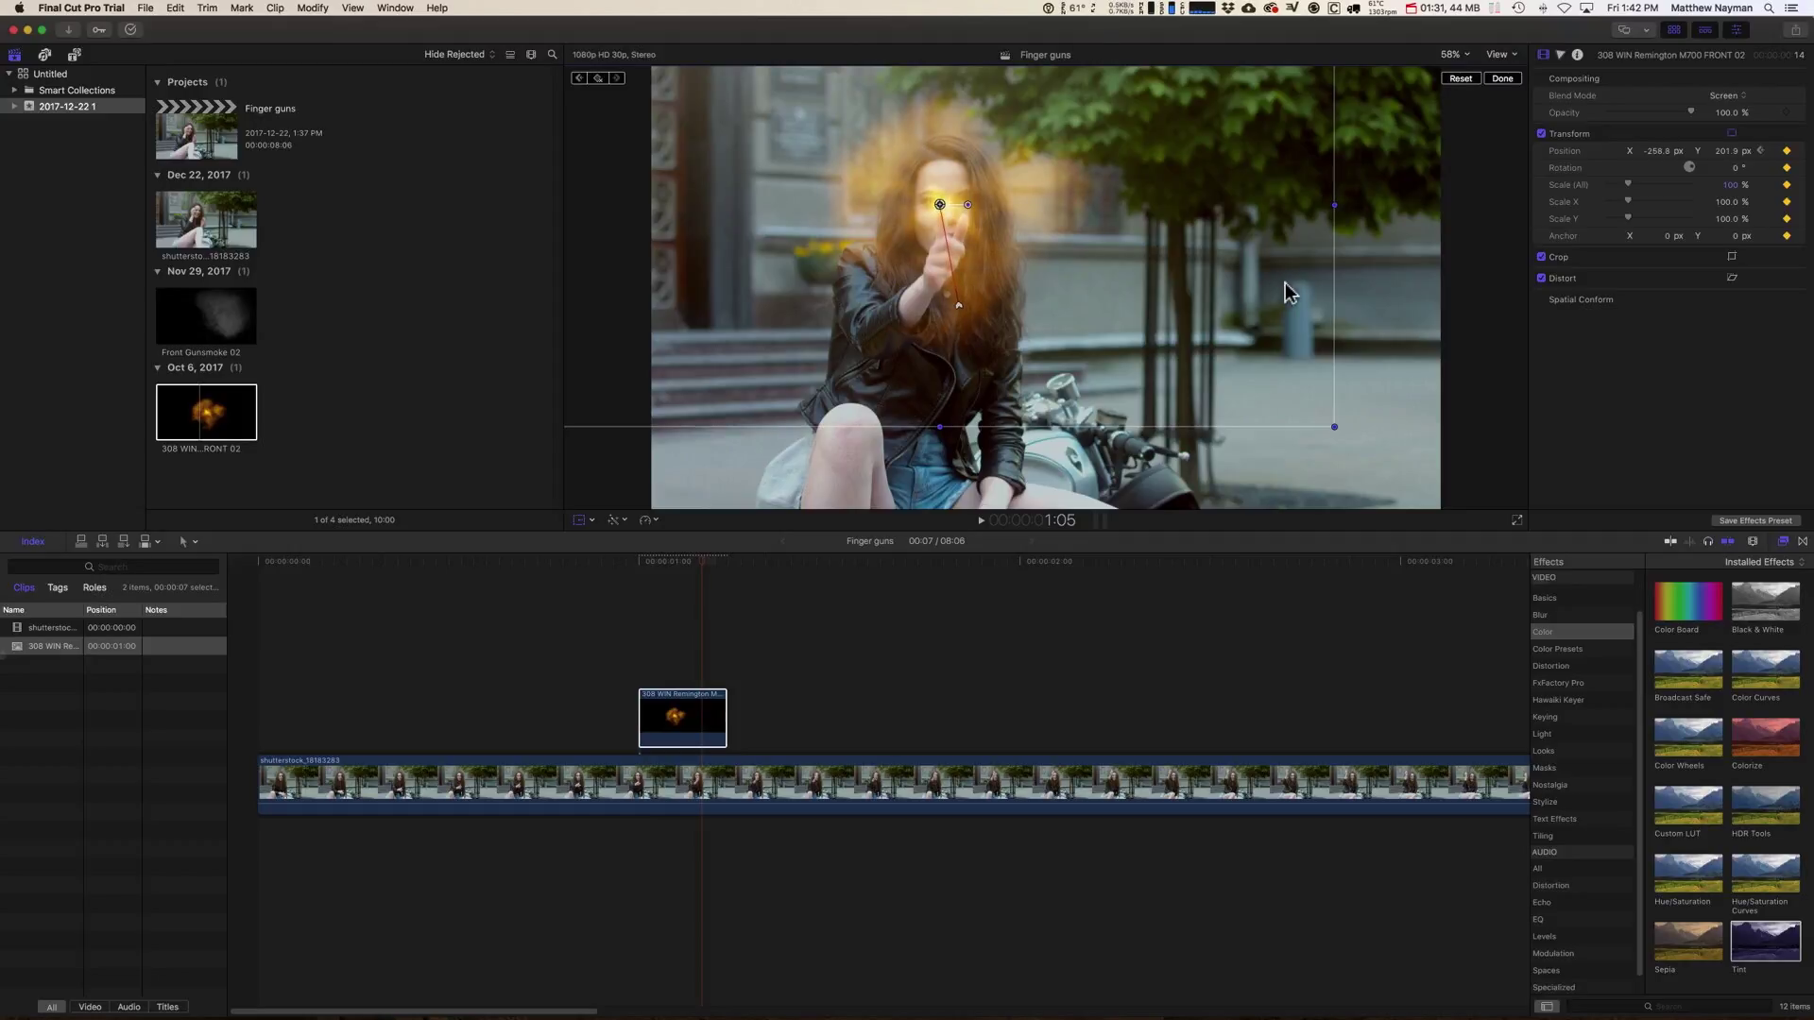
- Keyframe the flash's rotation and scale at 1:00, then rotate it about 58° and enlarge it to 128% at 1:05
key(Left)
key(Left)
key(Left)
key(Left)
key(Left)
key(Left)
key(Right)
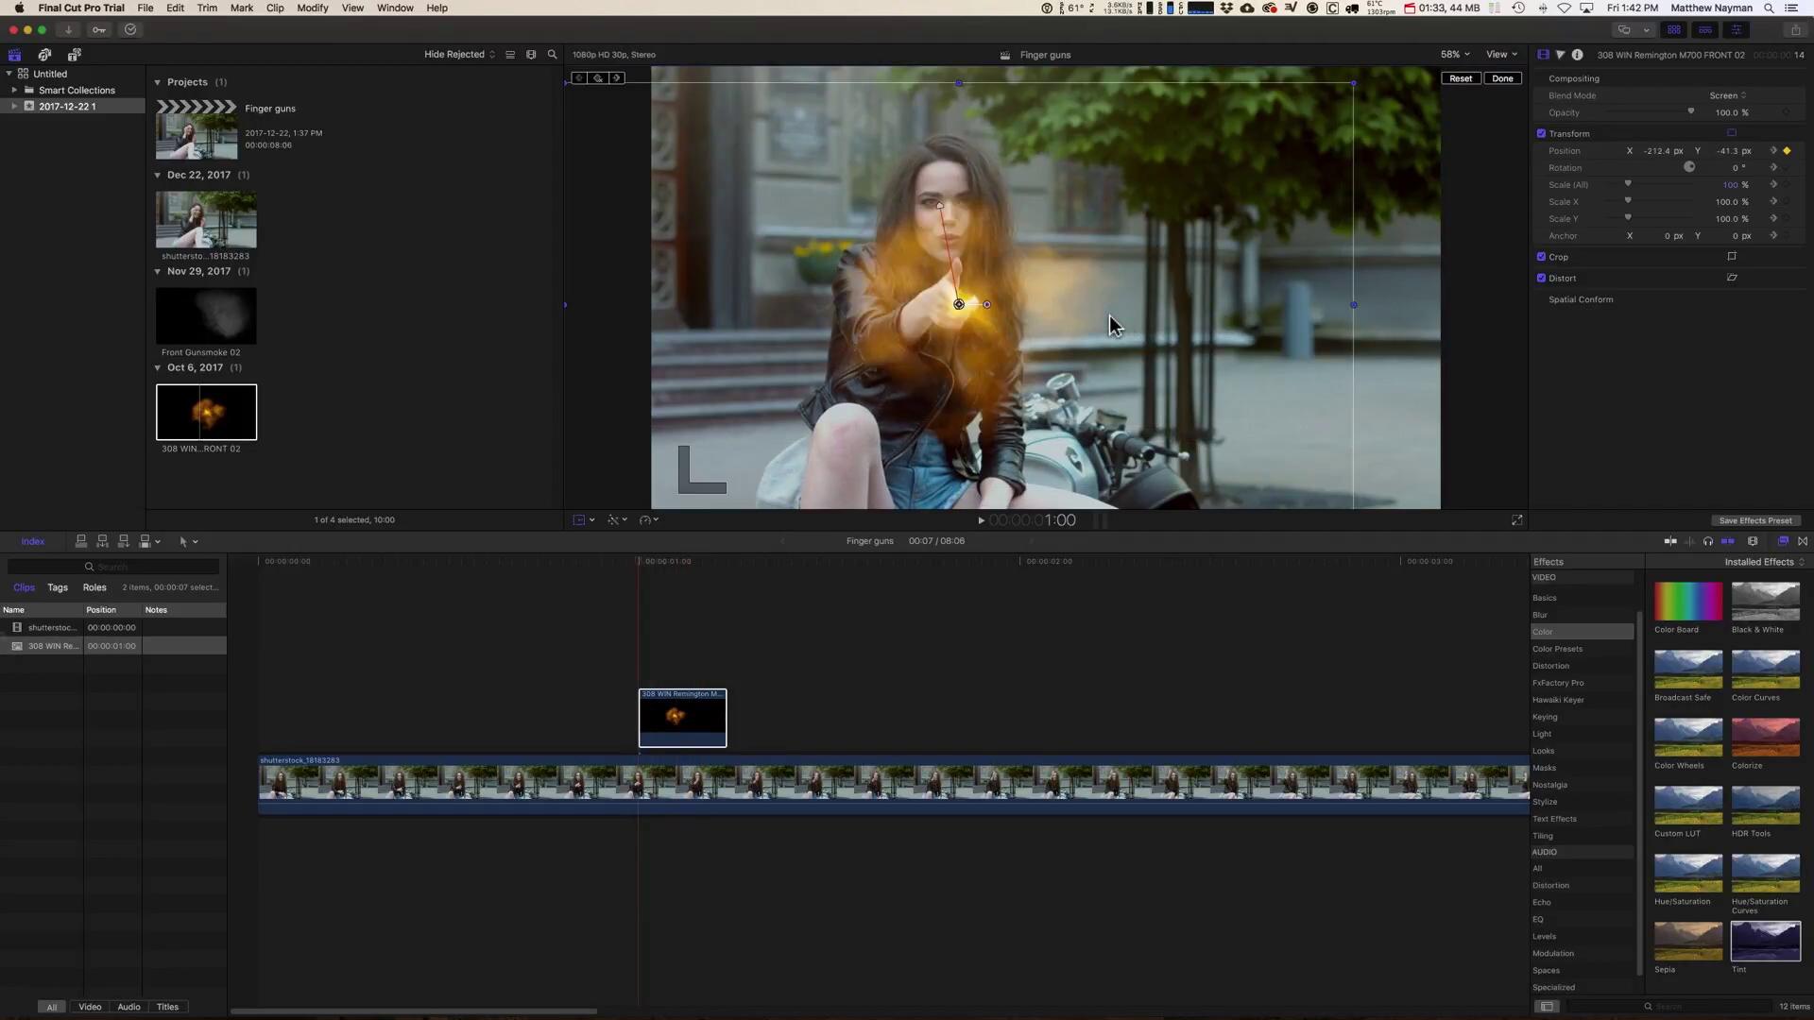
click(1786, 167)
key(Right)
key(Right)
key(Right)
key(Right)
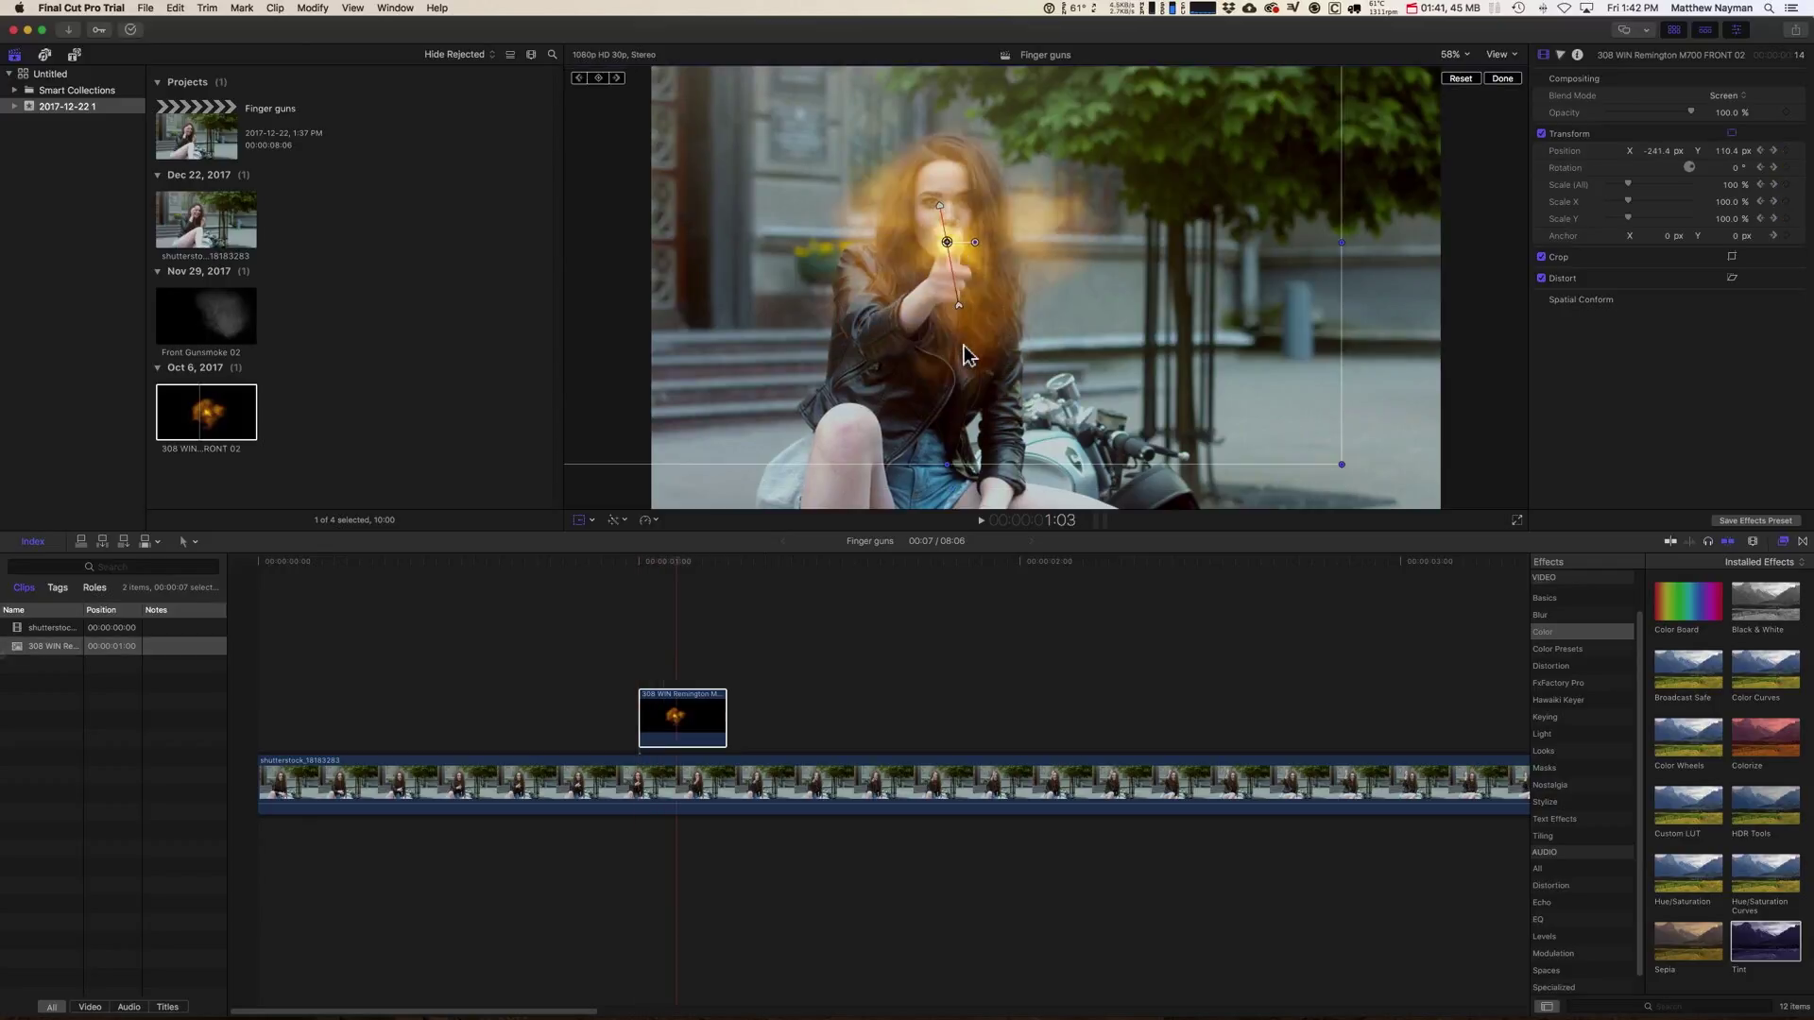
key(Right)
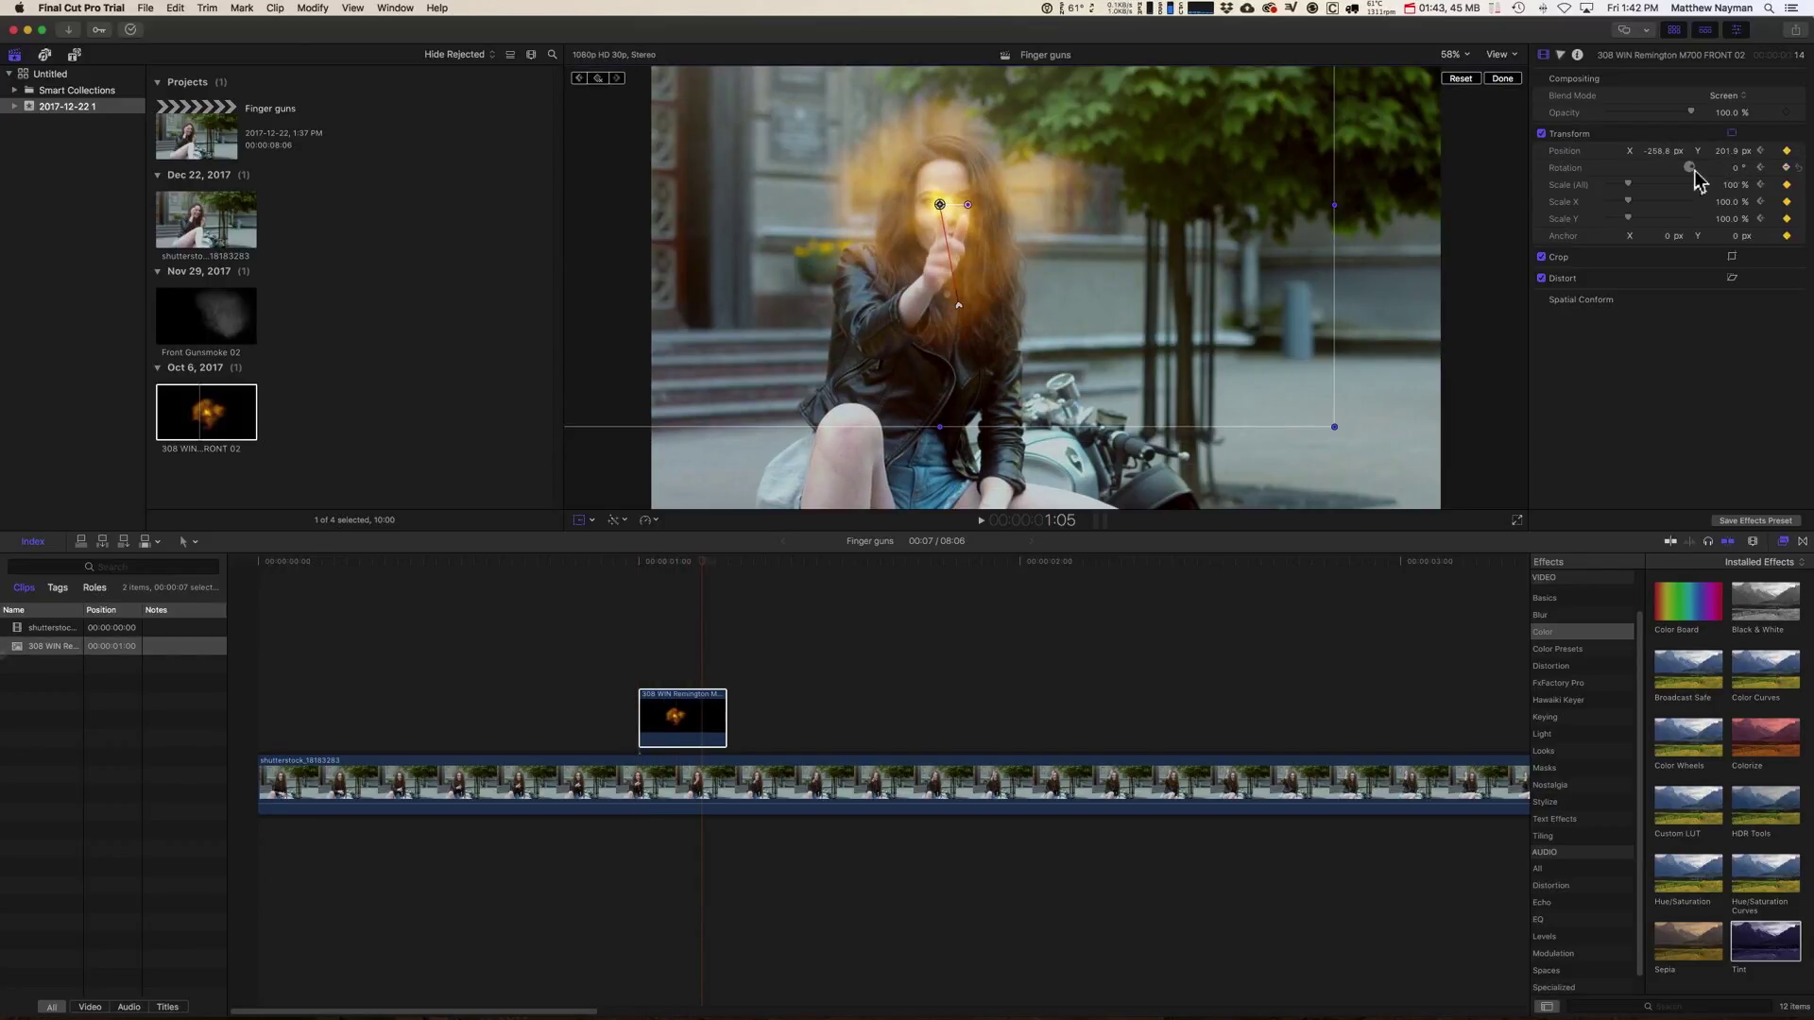
drag(1744, 175, 1741, 186)
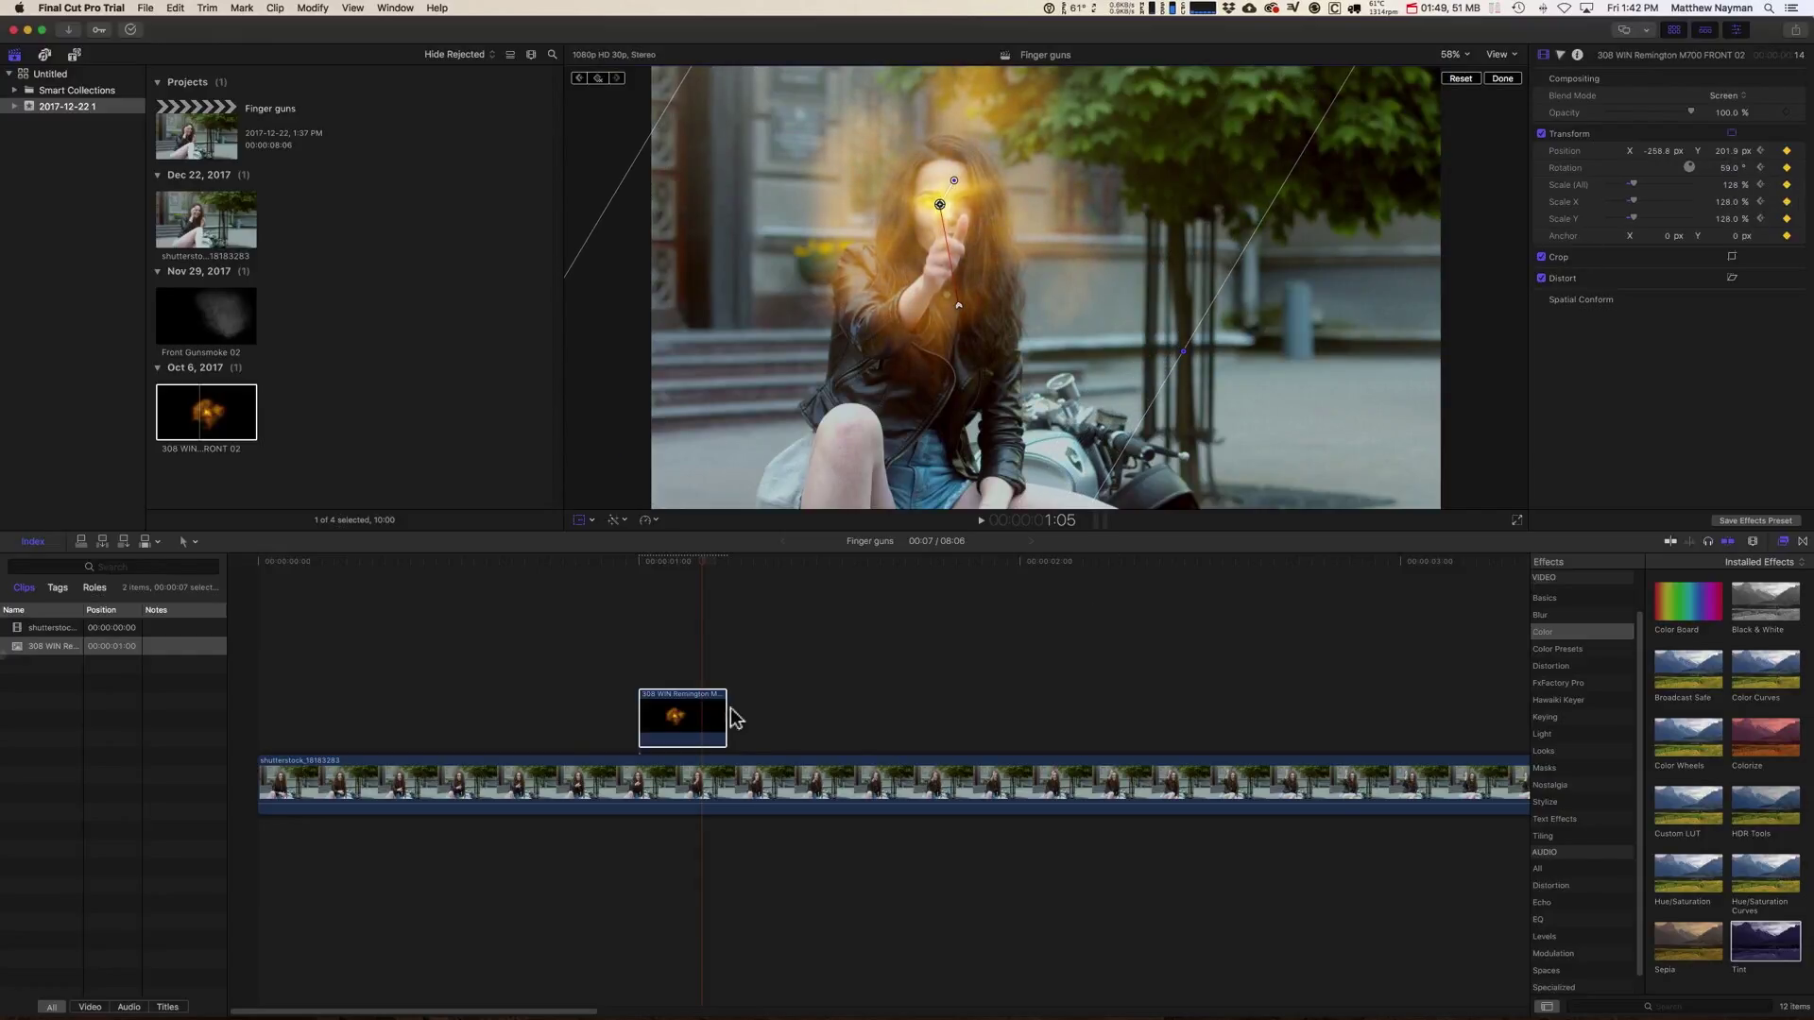
- Cut the flash clip at 1:05, delete the leftover piece after it, and play back the finger shot
key(super+b)
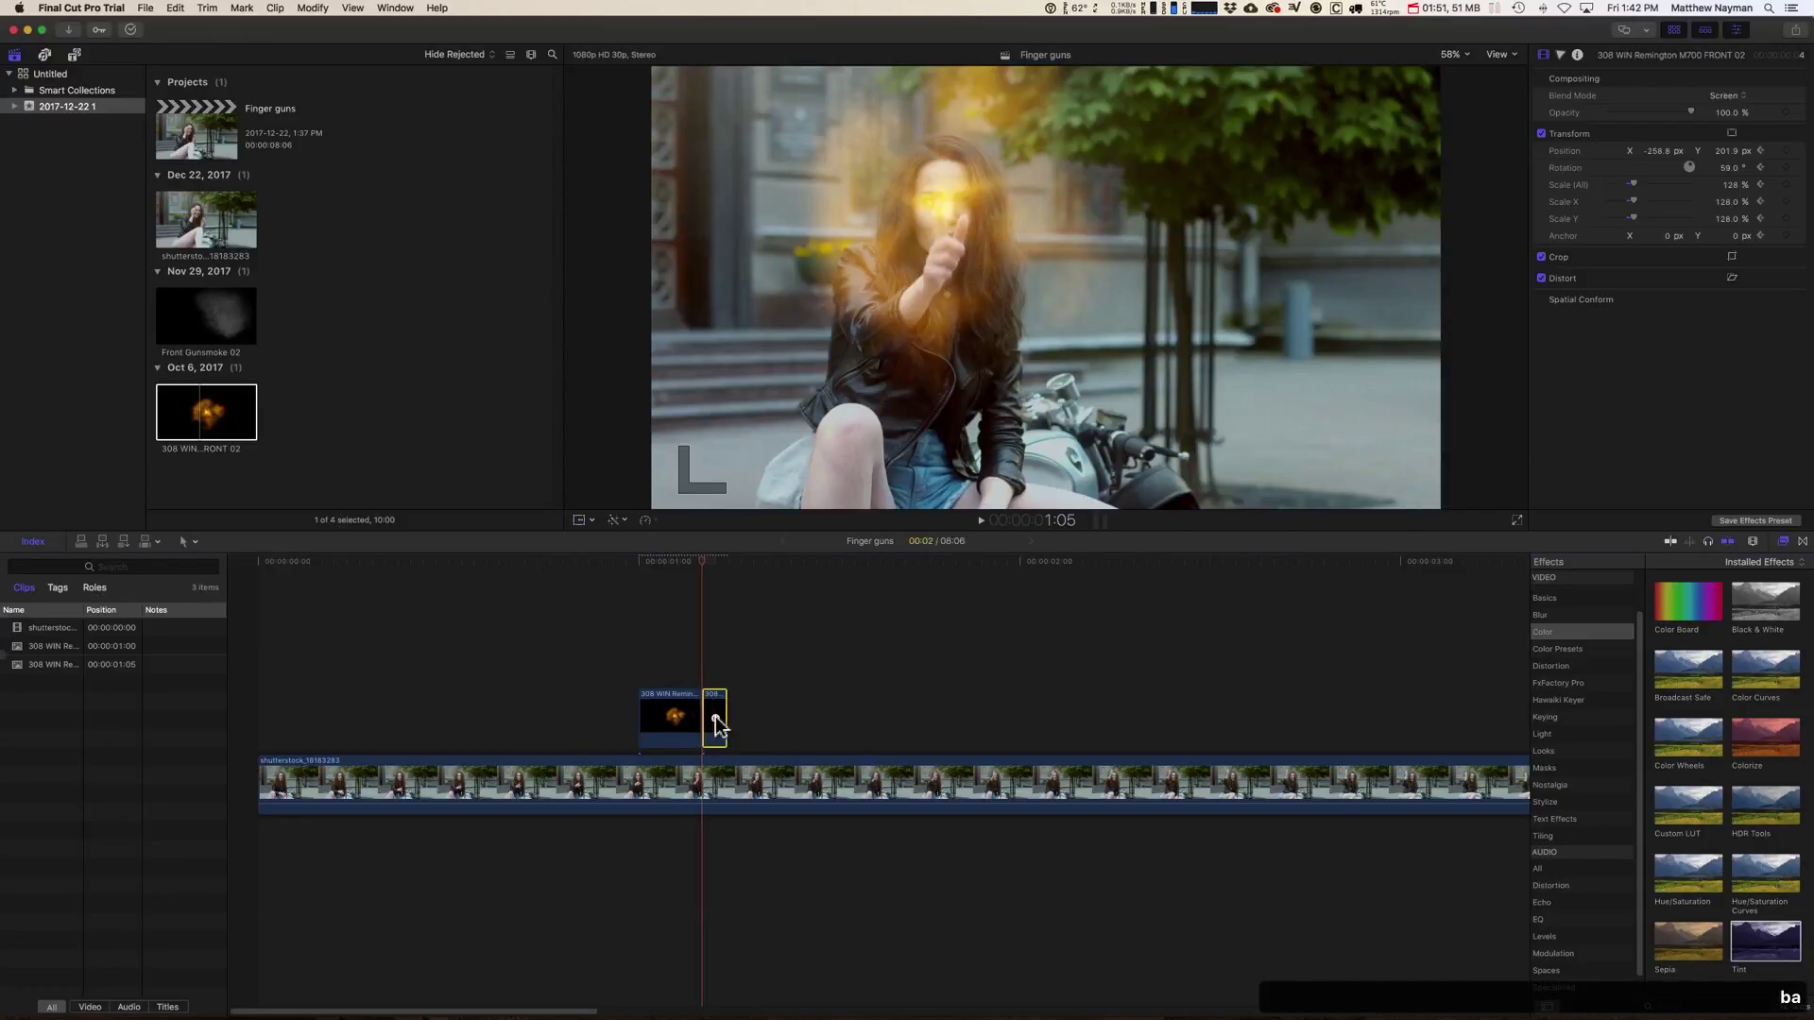
click(716, 726)
key(BackSpace)
click(528, 565)
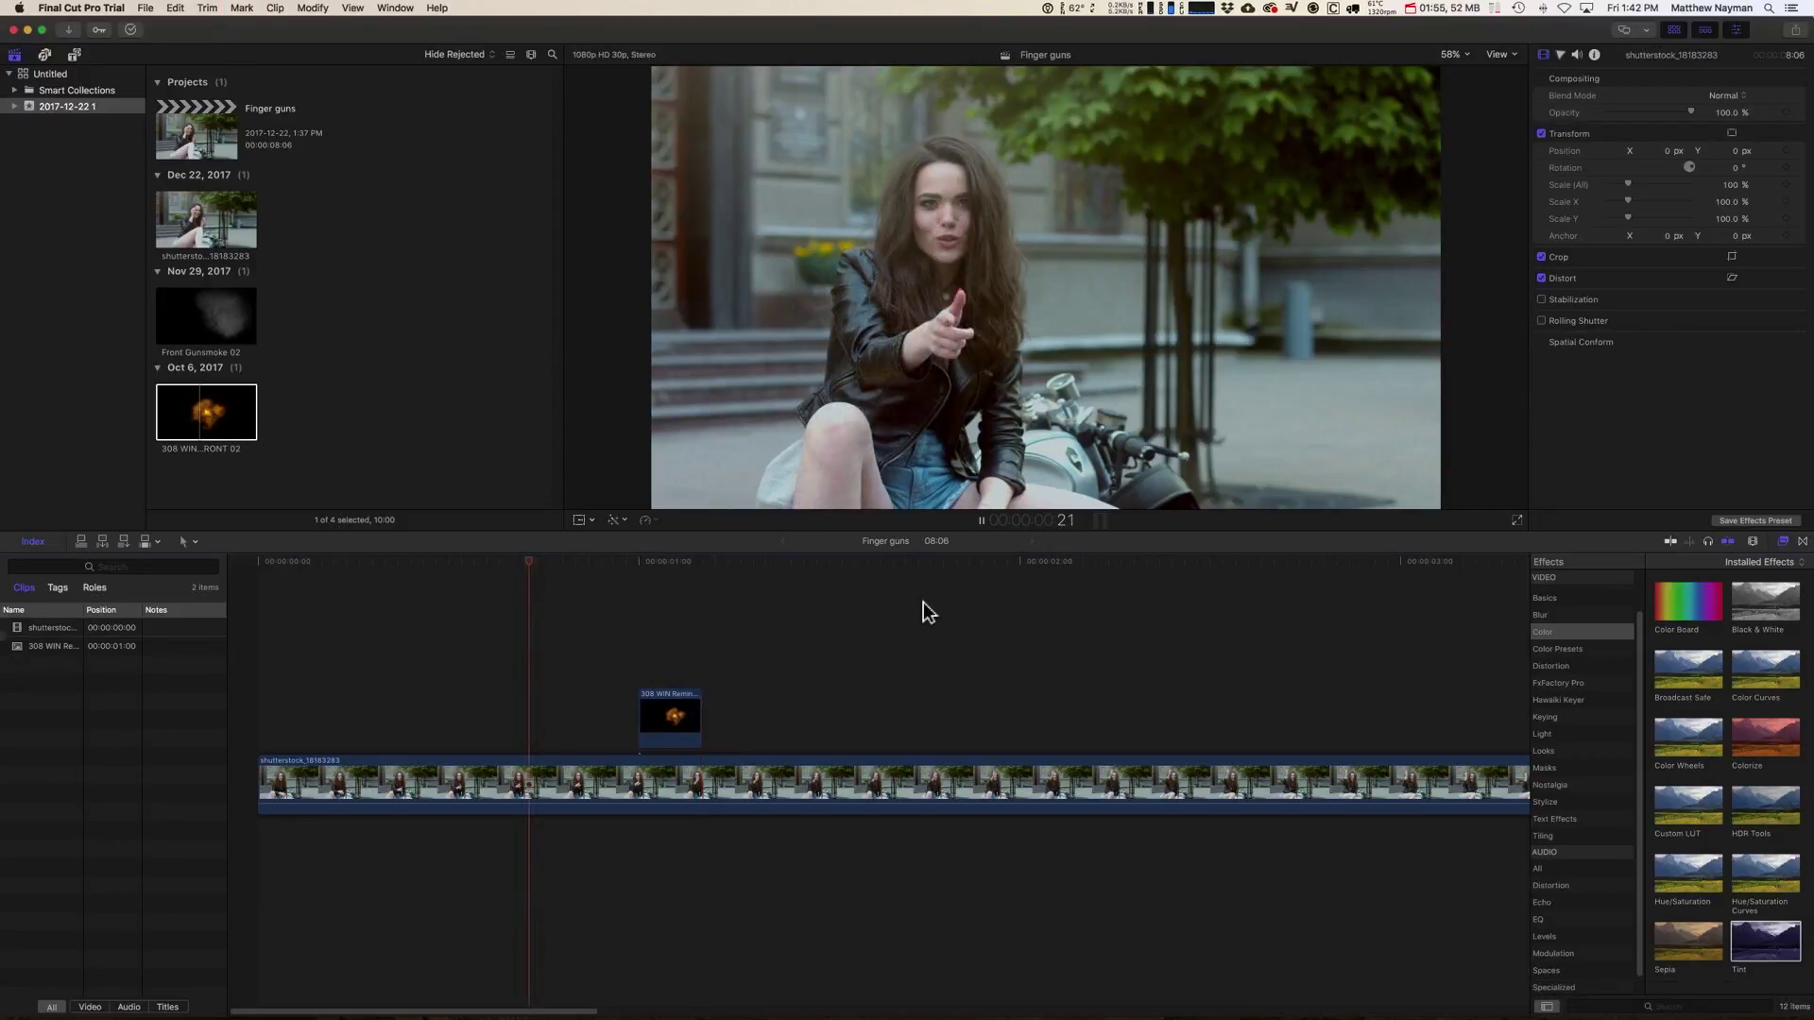
key(space)
click(681, 562)
key(space)
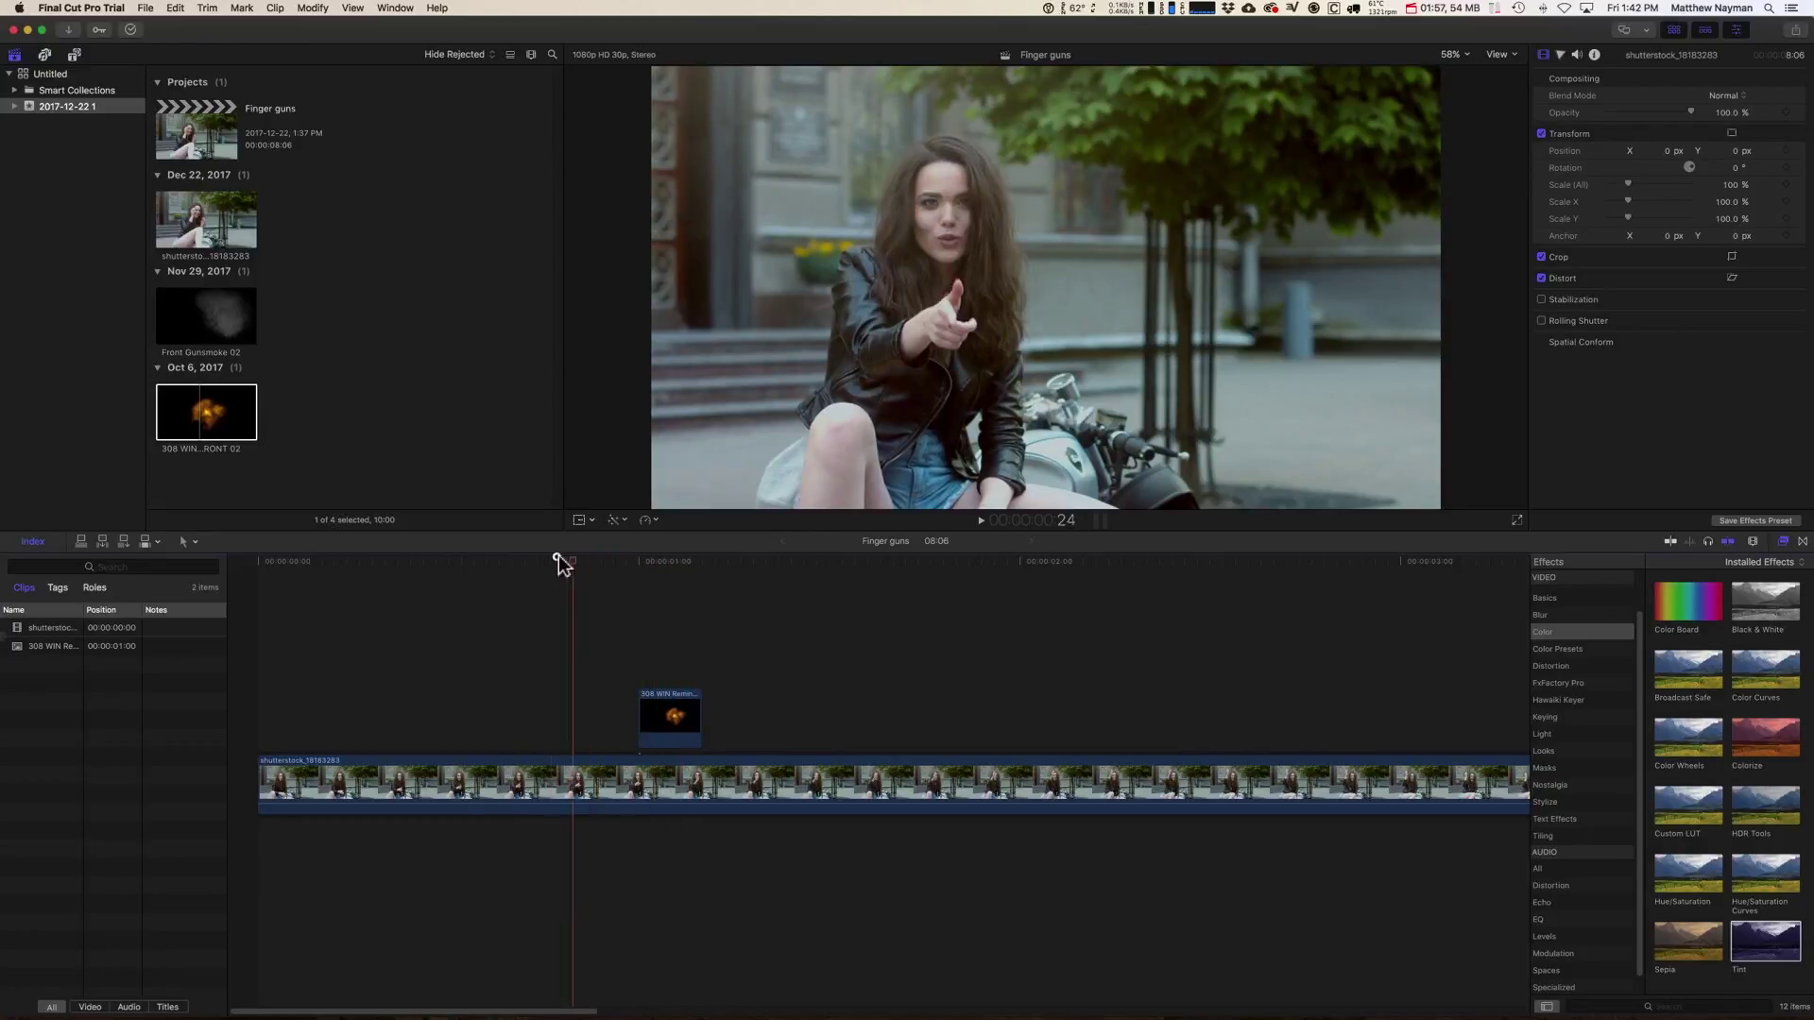
- Apply the Tint effect to the flash clip and set its color to full-brightness magenta
click(633, 563)
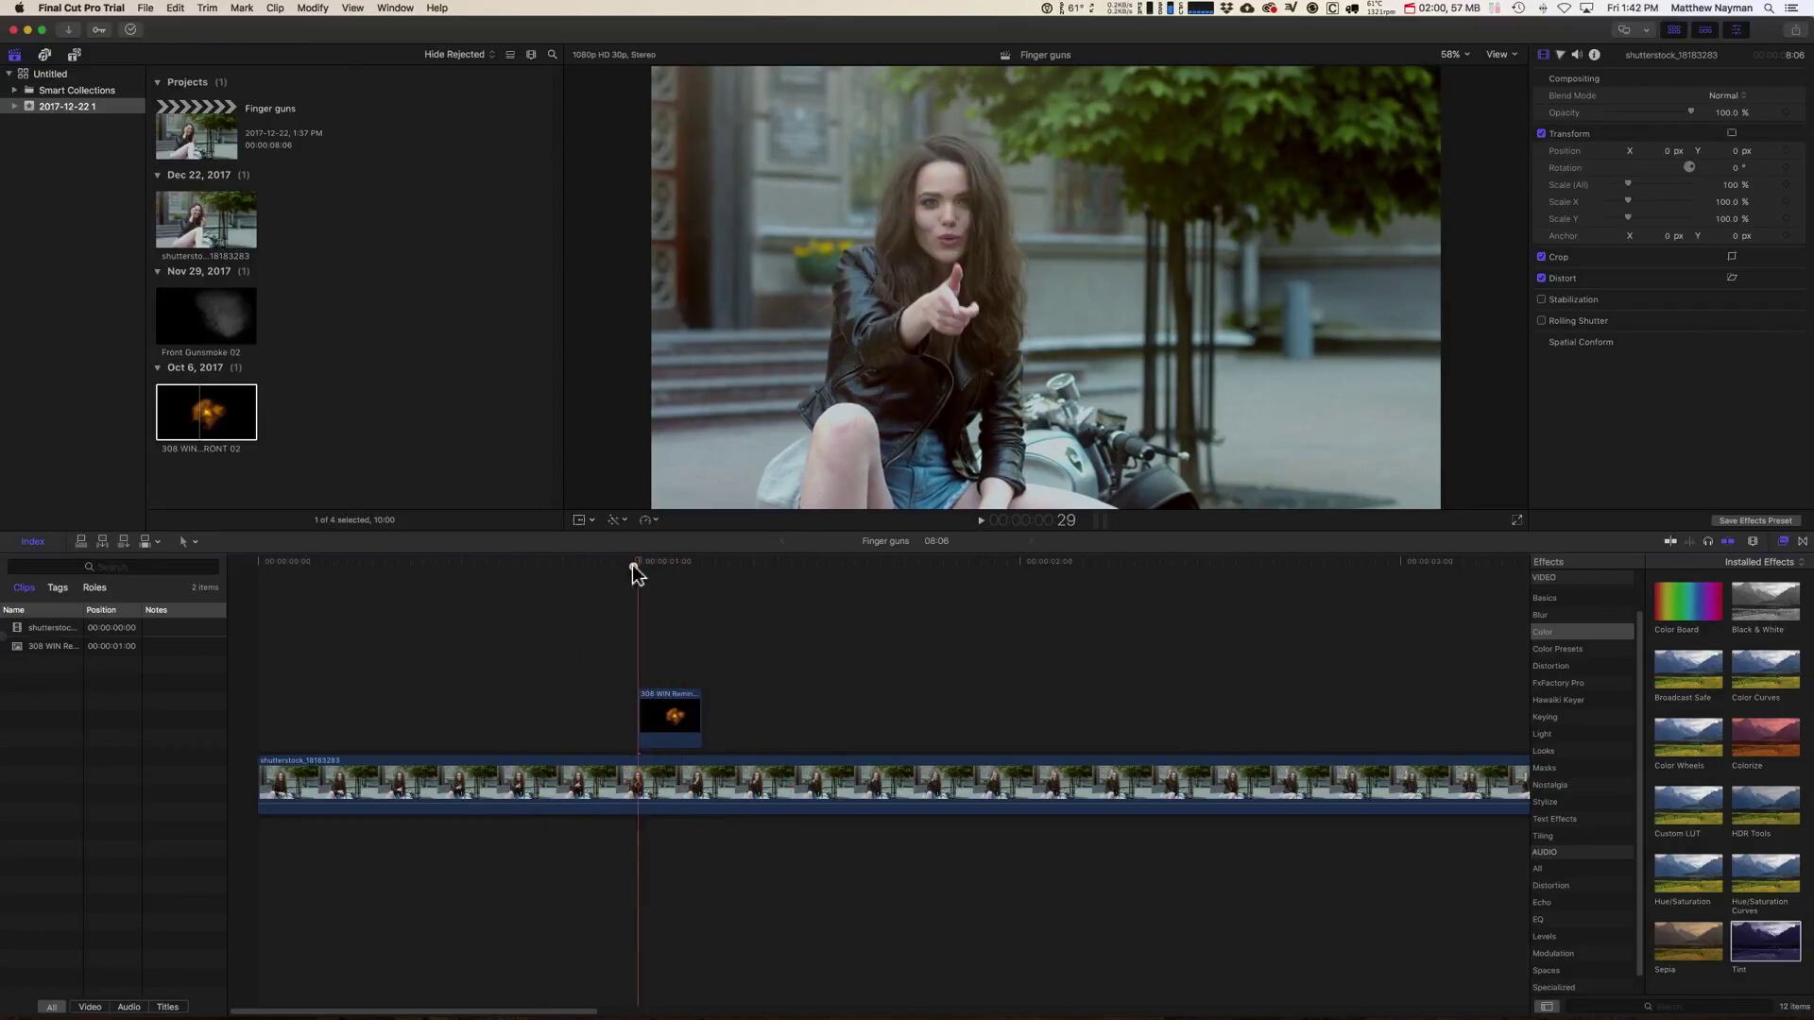
click(676, 720)
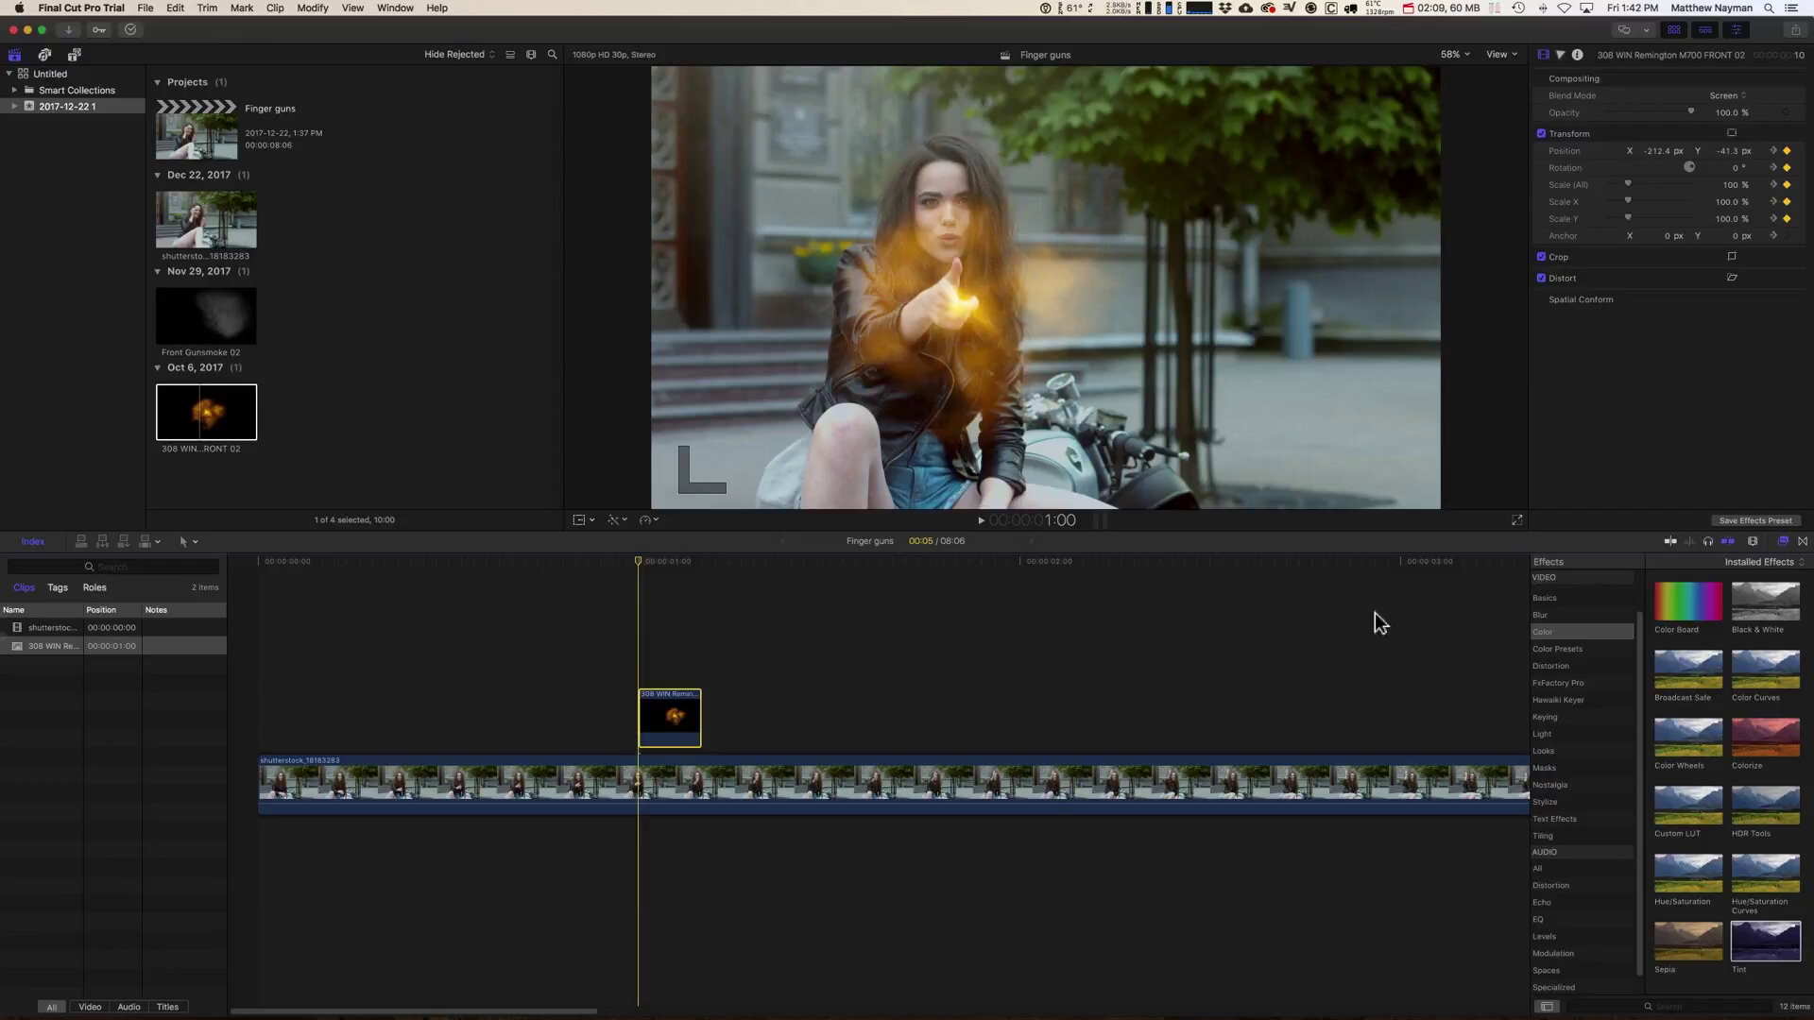
drag(1732, 945, 693, 741)
click(1724, 132)
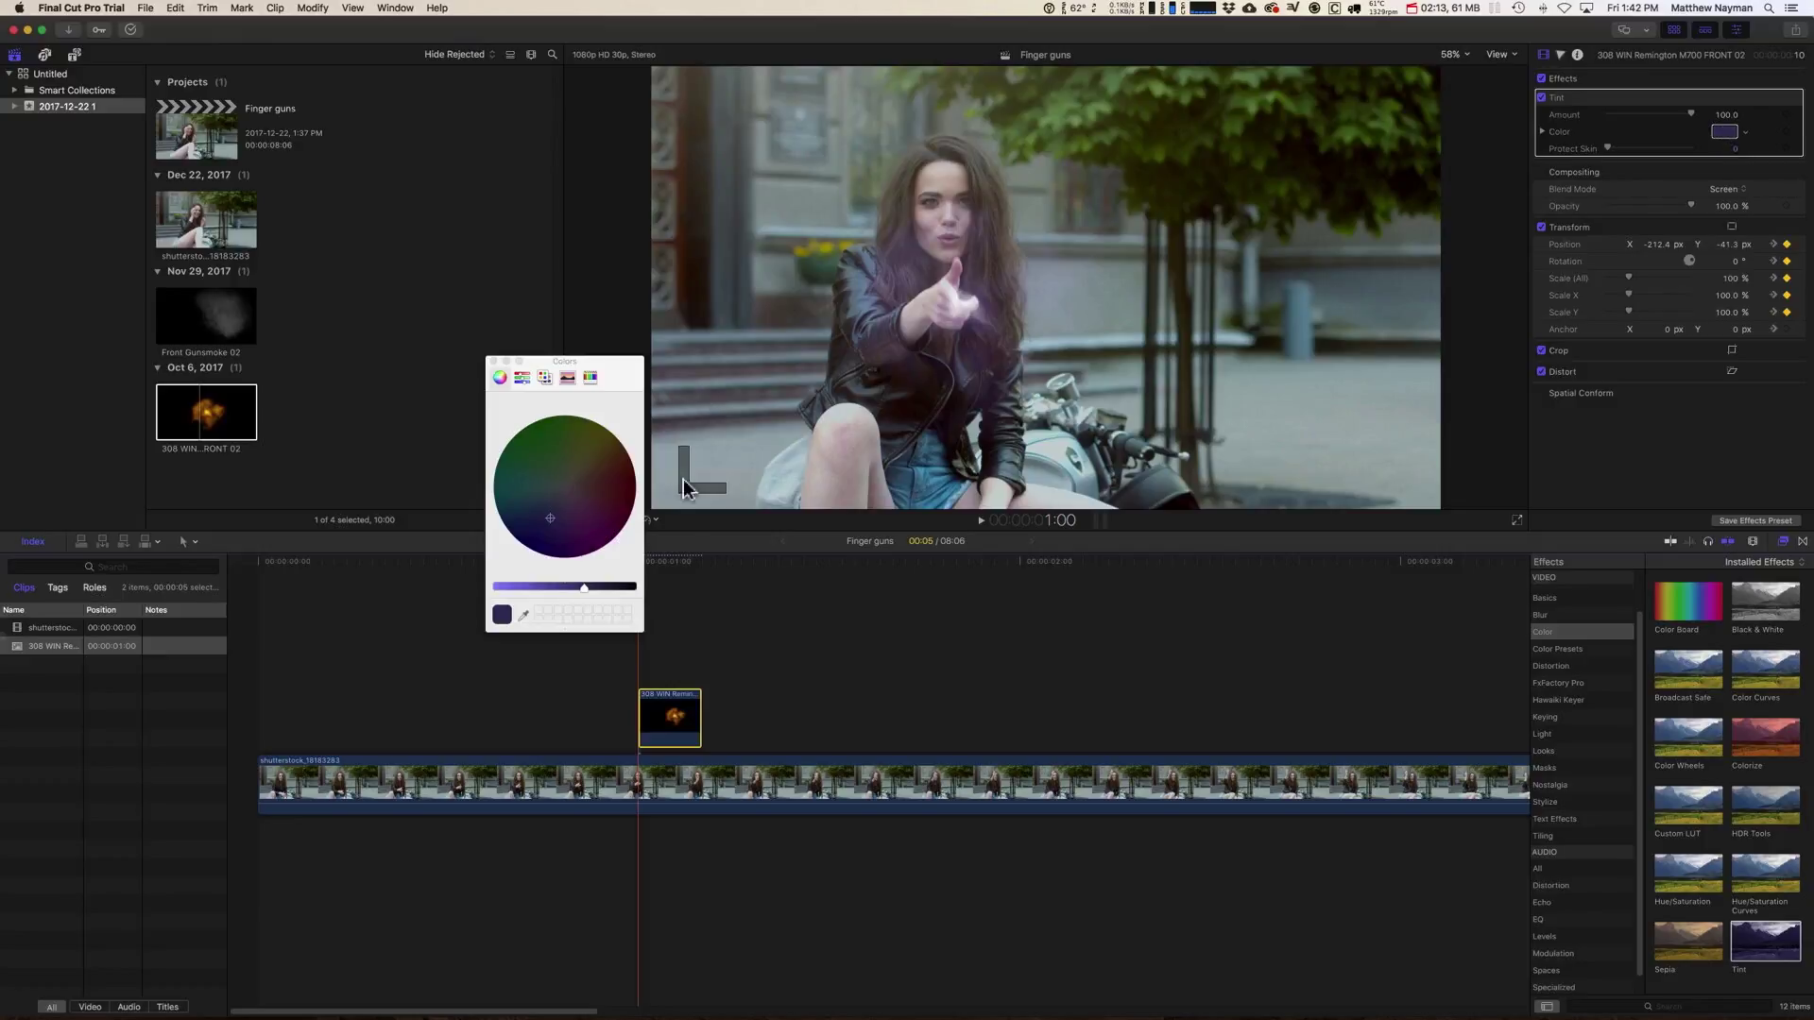
click(609, 541)
drag(583, 587, 439, 595)
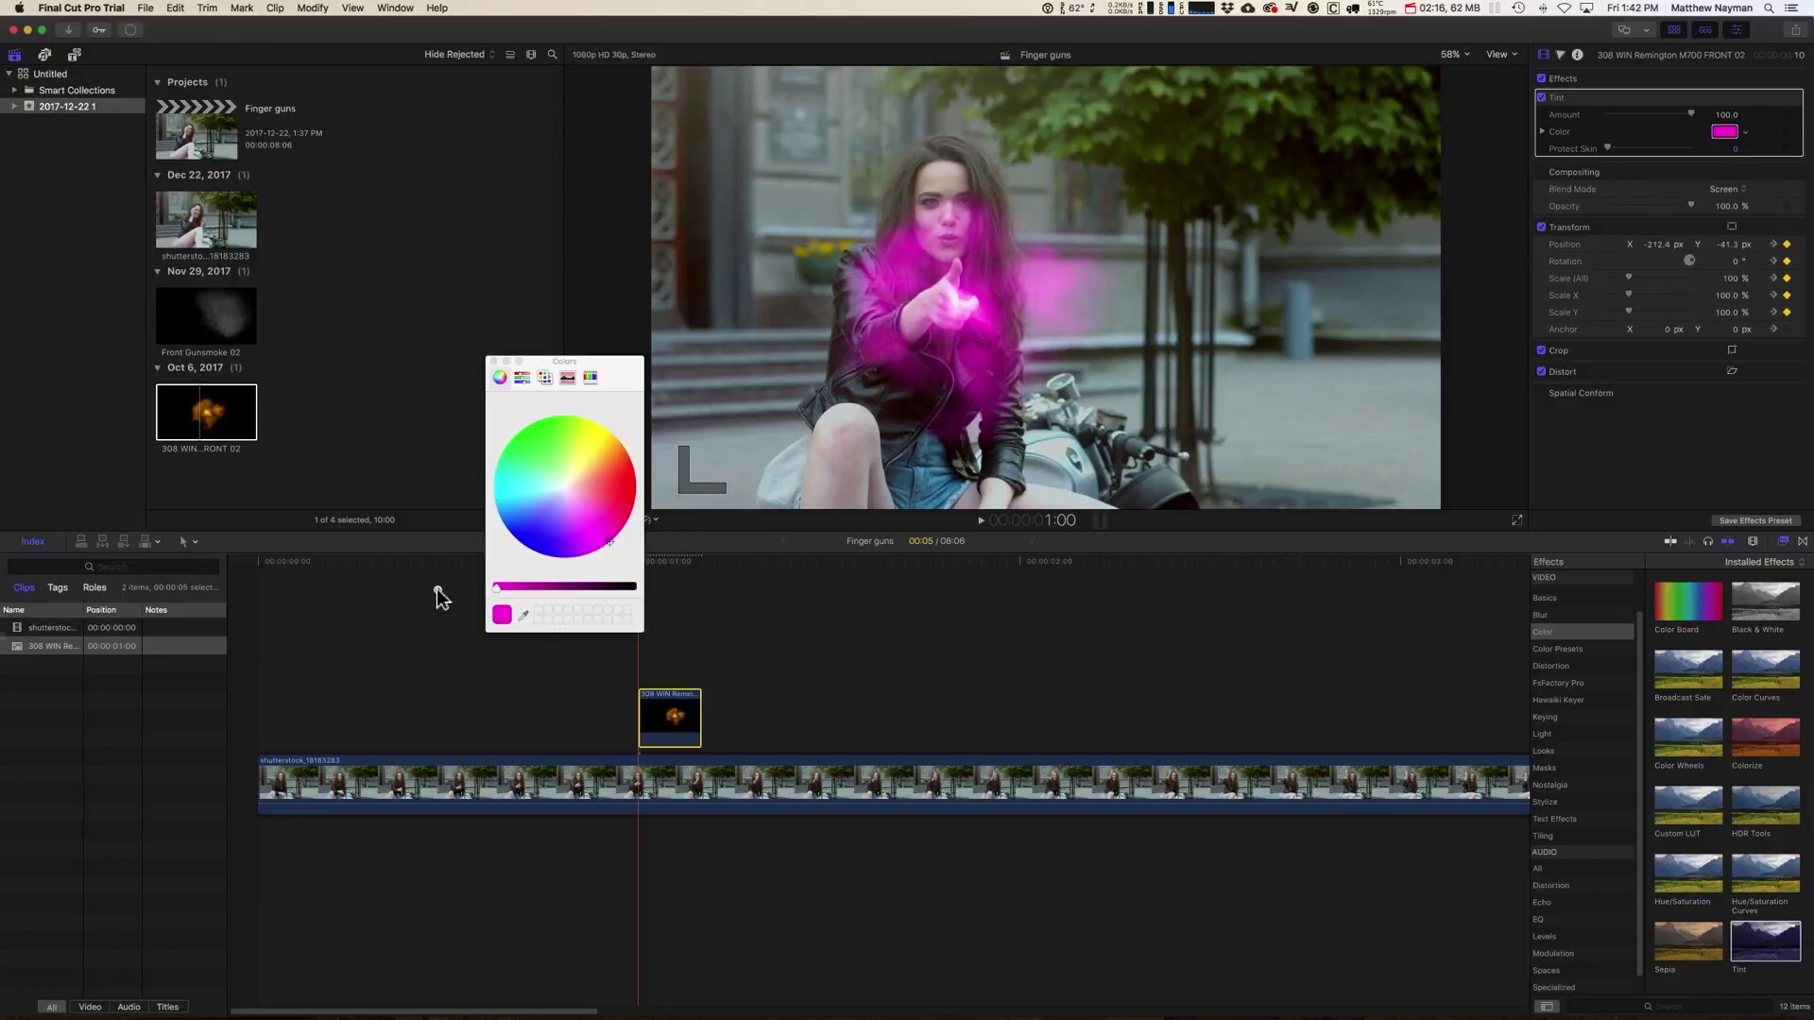
click(493, 361)
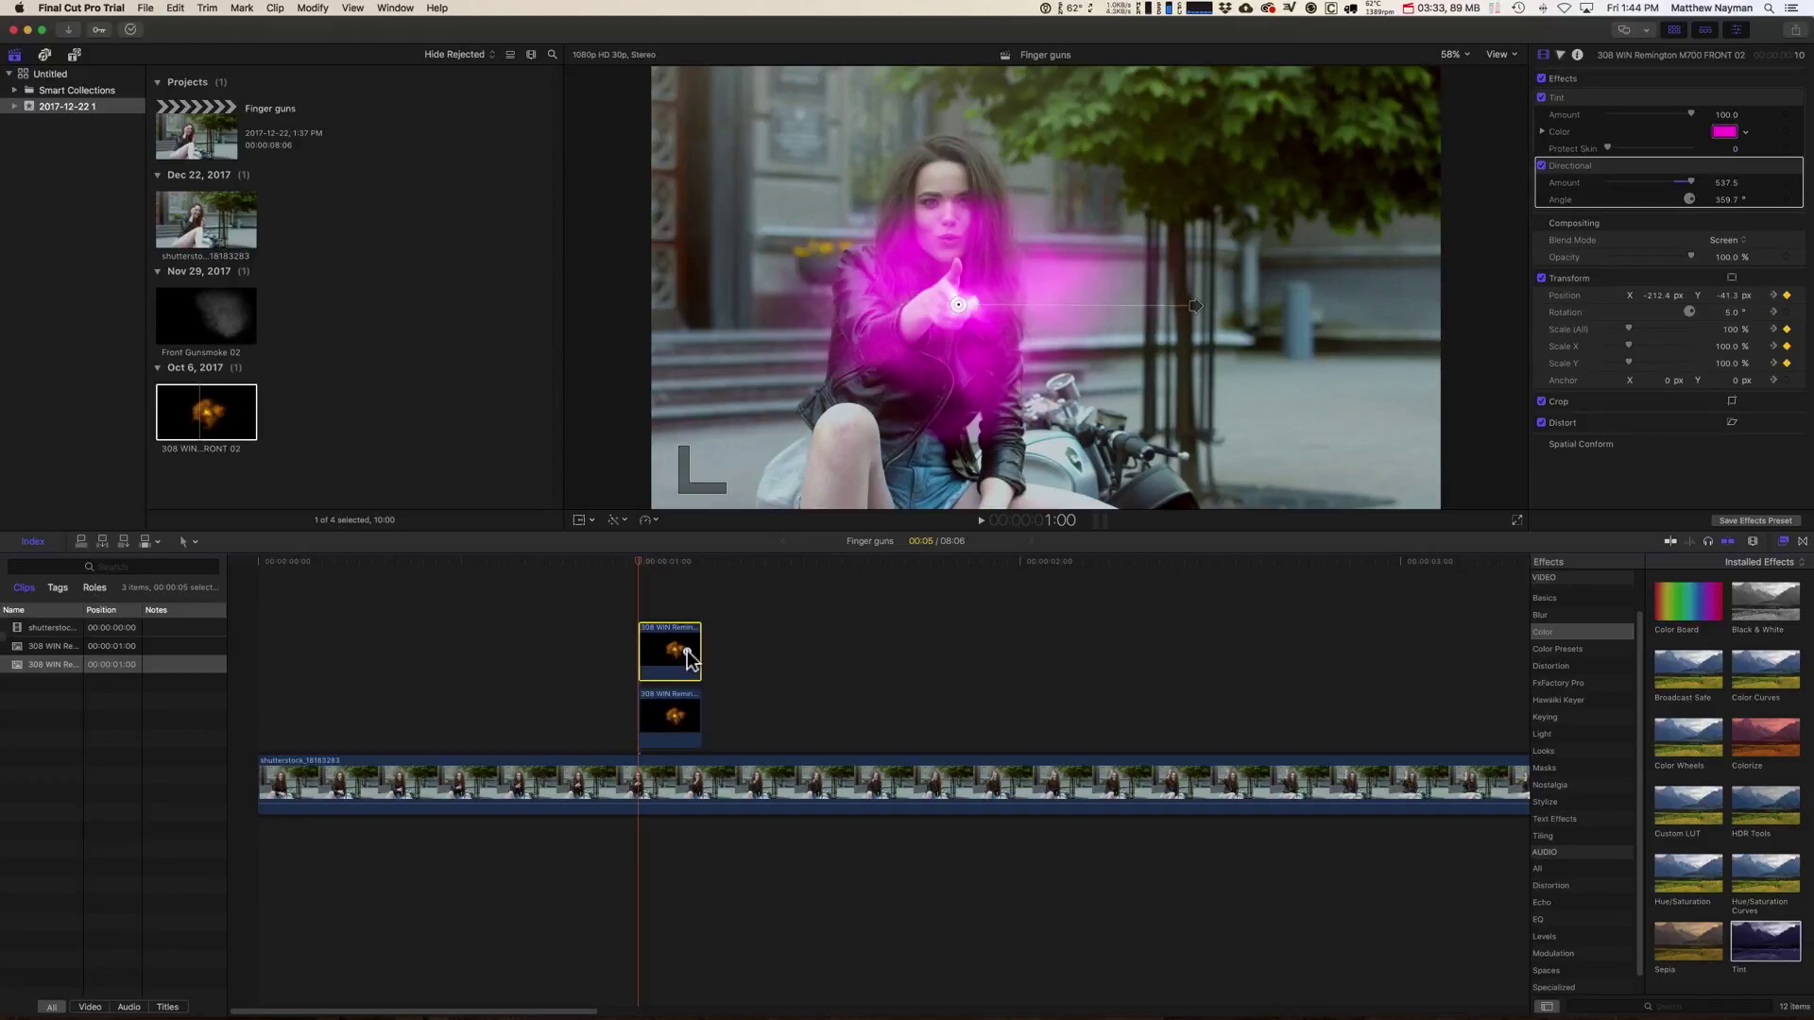
- Delete the blurred upper flash clip and stack a fresh copy of the magenta-tinted flash above the original at 1:00
key(Delete)
click(681, 730)
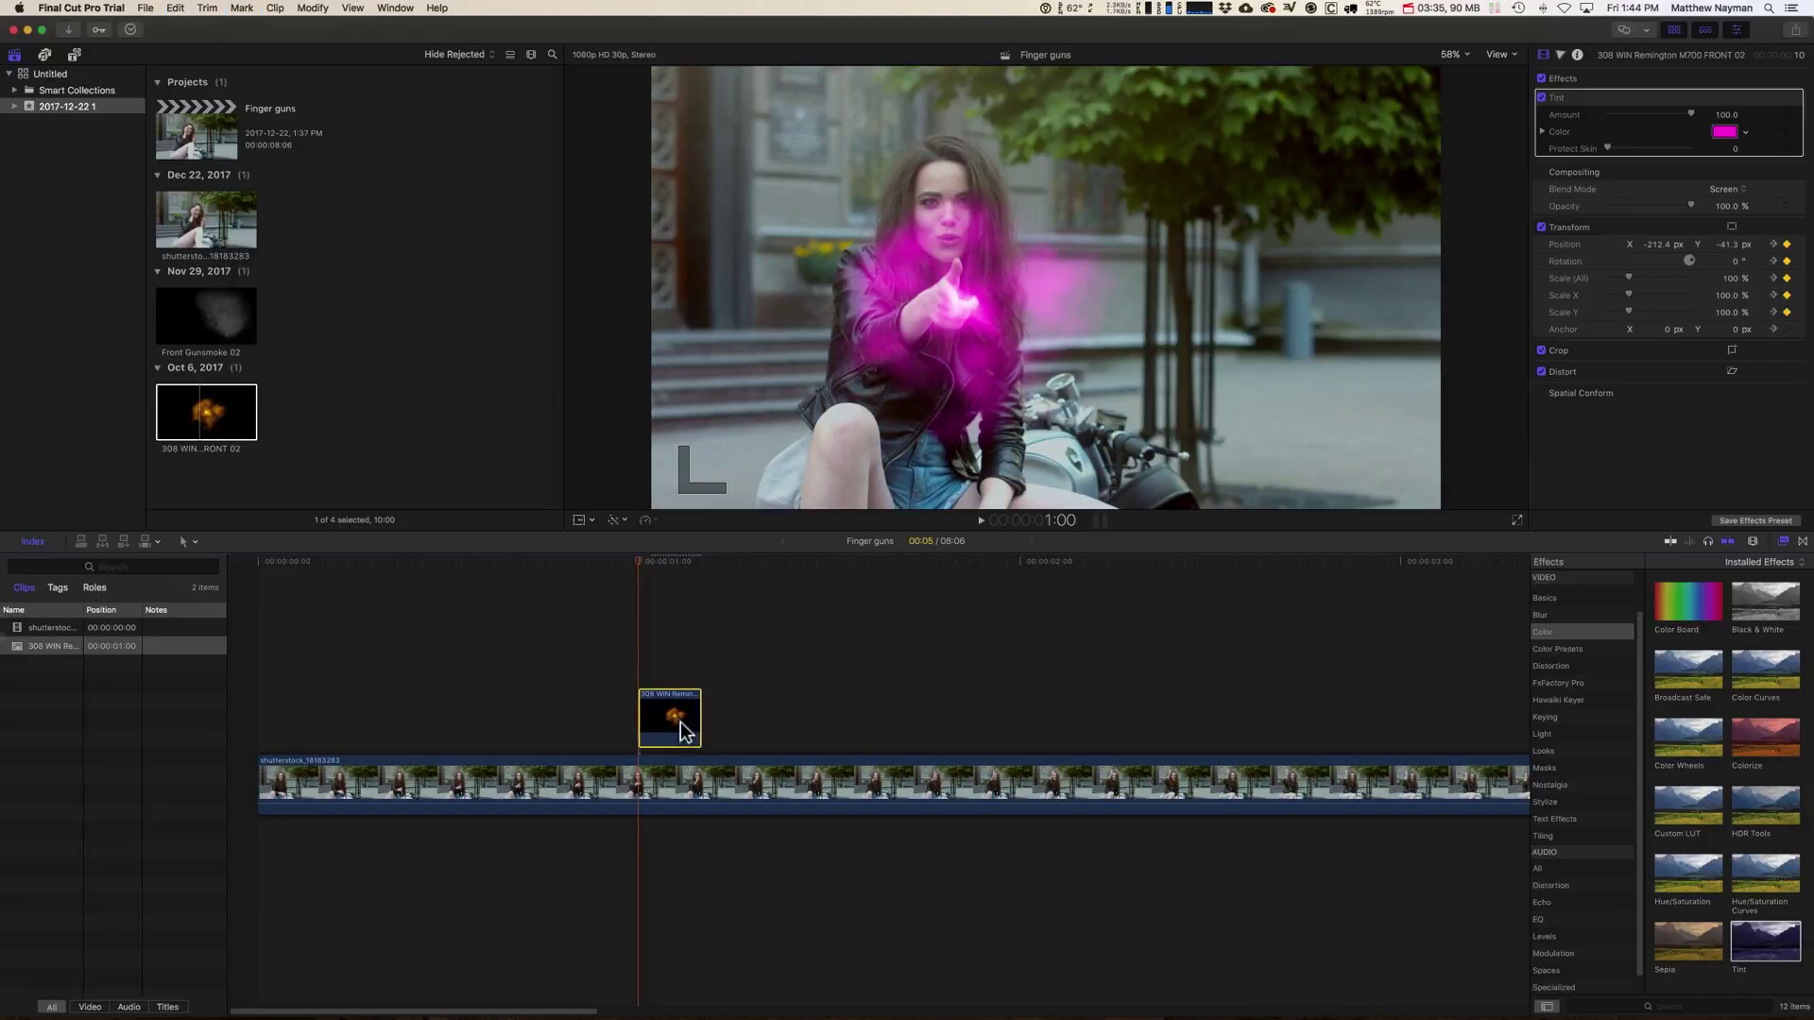
key(super+z)
key(super+z)
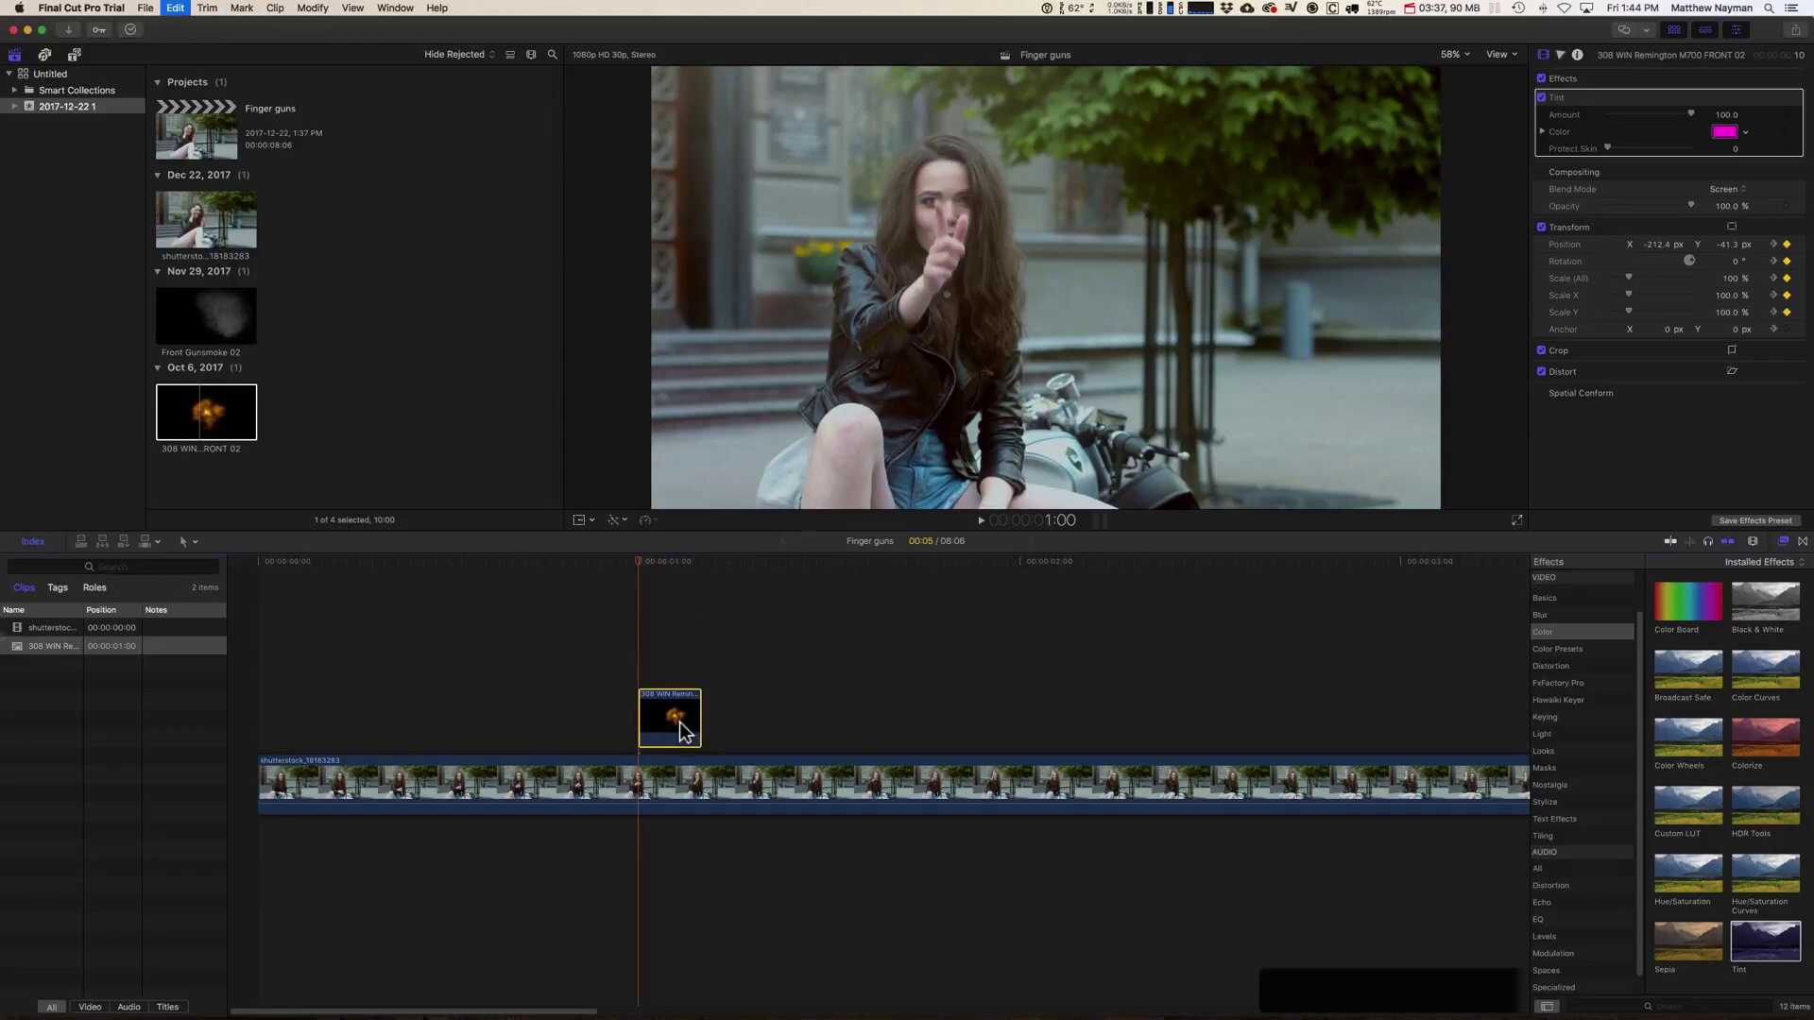
click(678, 659)
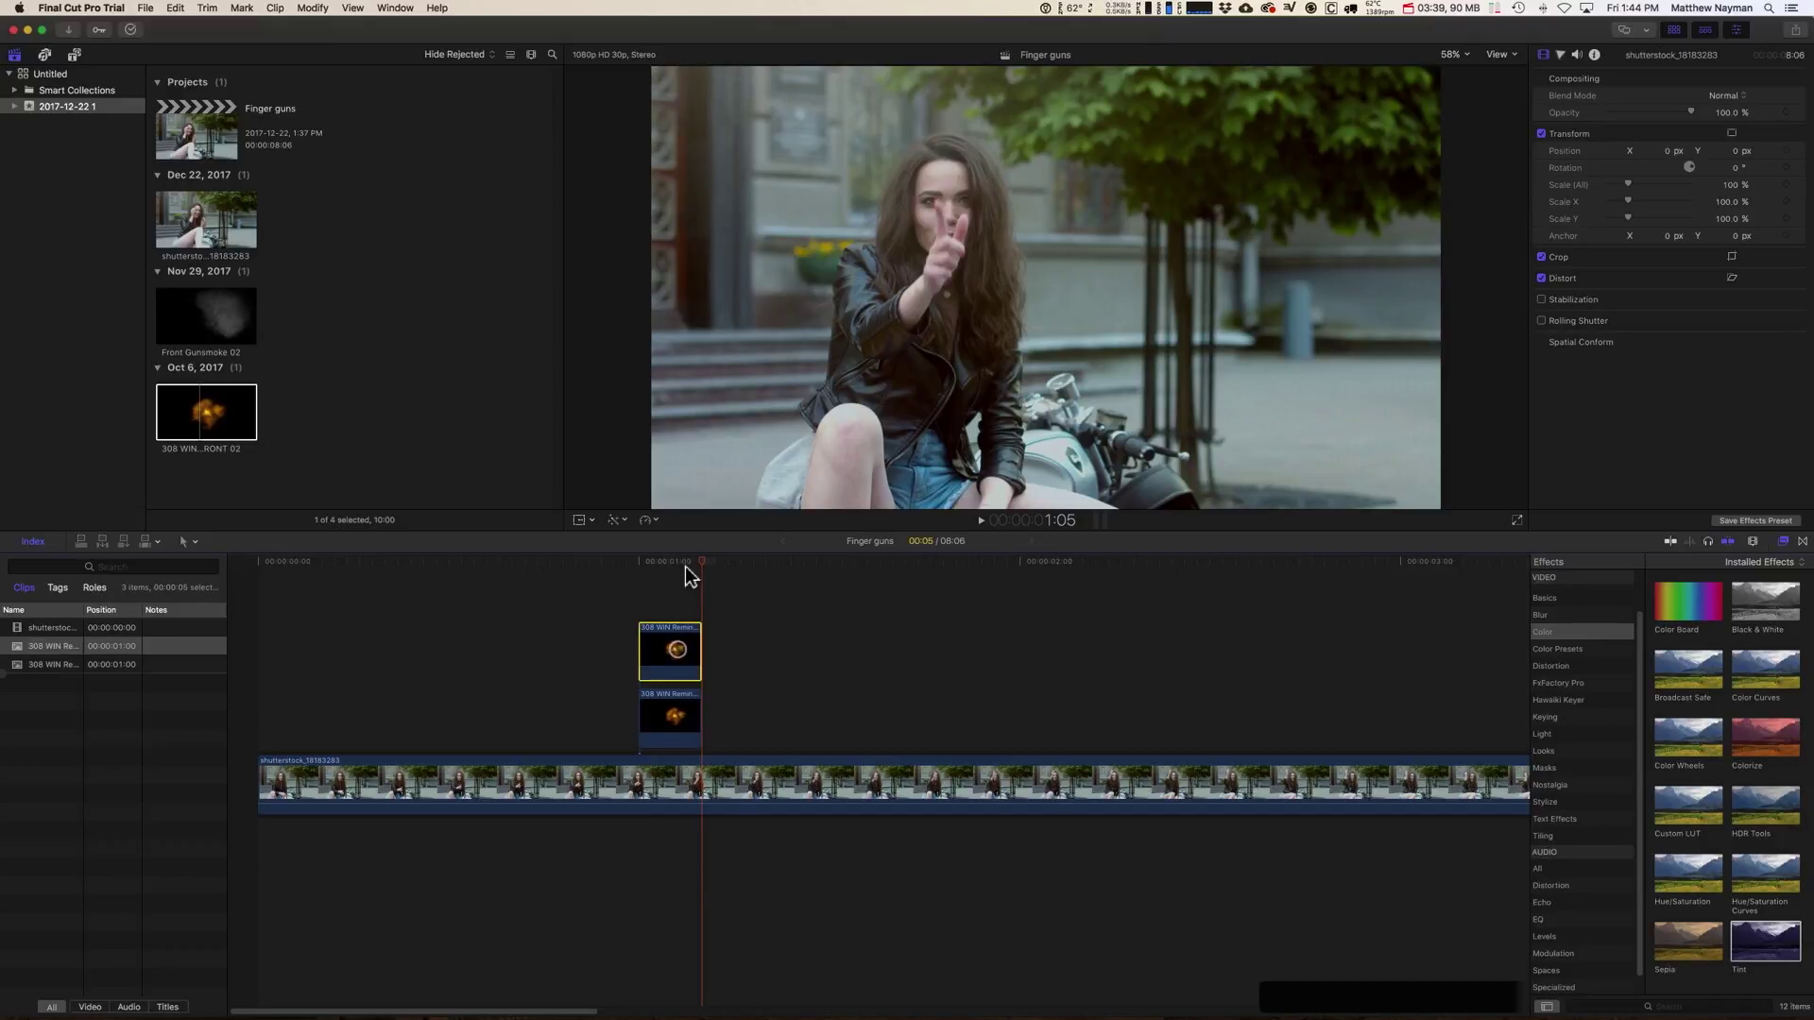
- Clear the upper flash copy's rotation keyframe at 1:00, then apply a Directional blur stretched far sideways at about 358.7°
drag(673, 559, 640, 562)
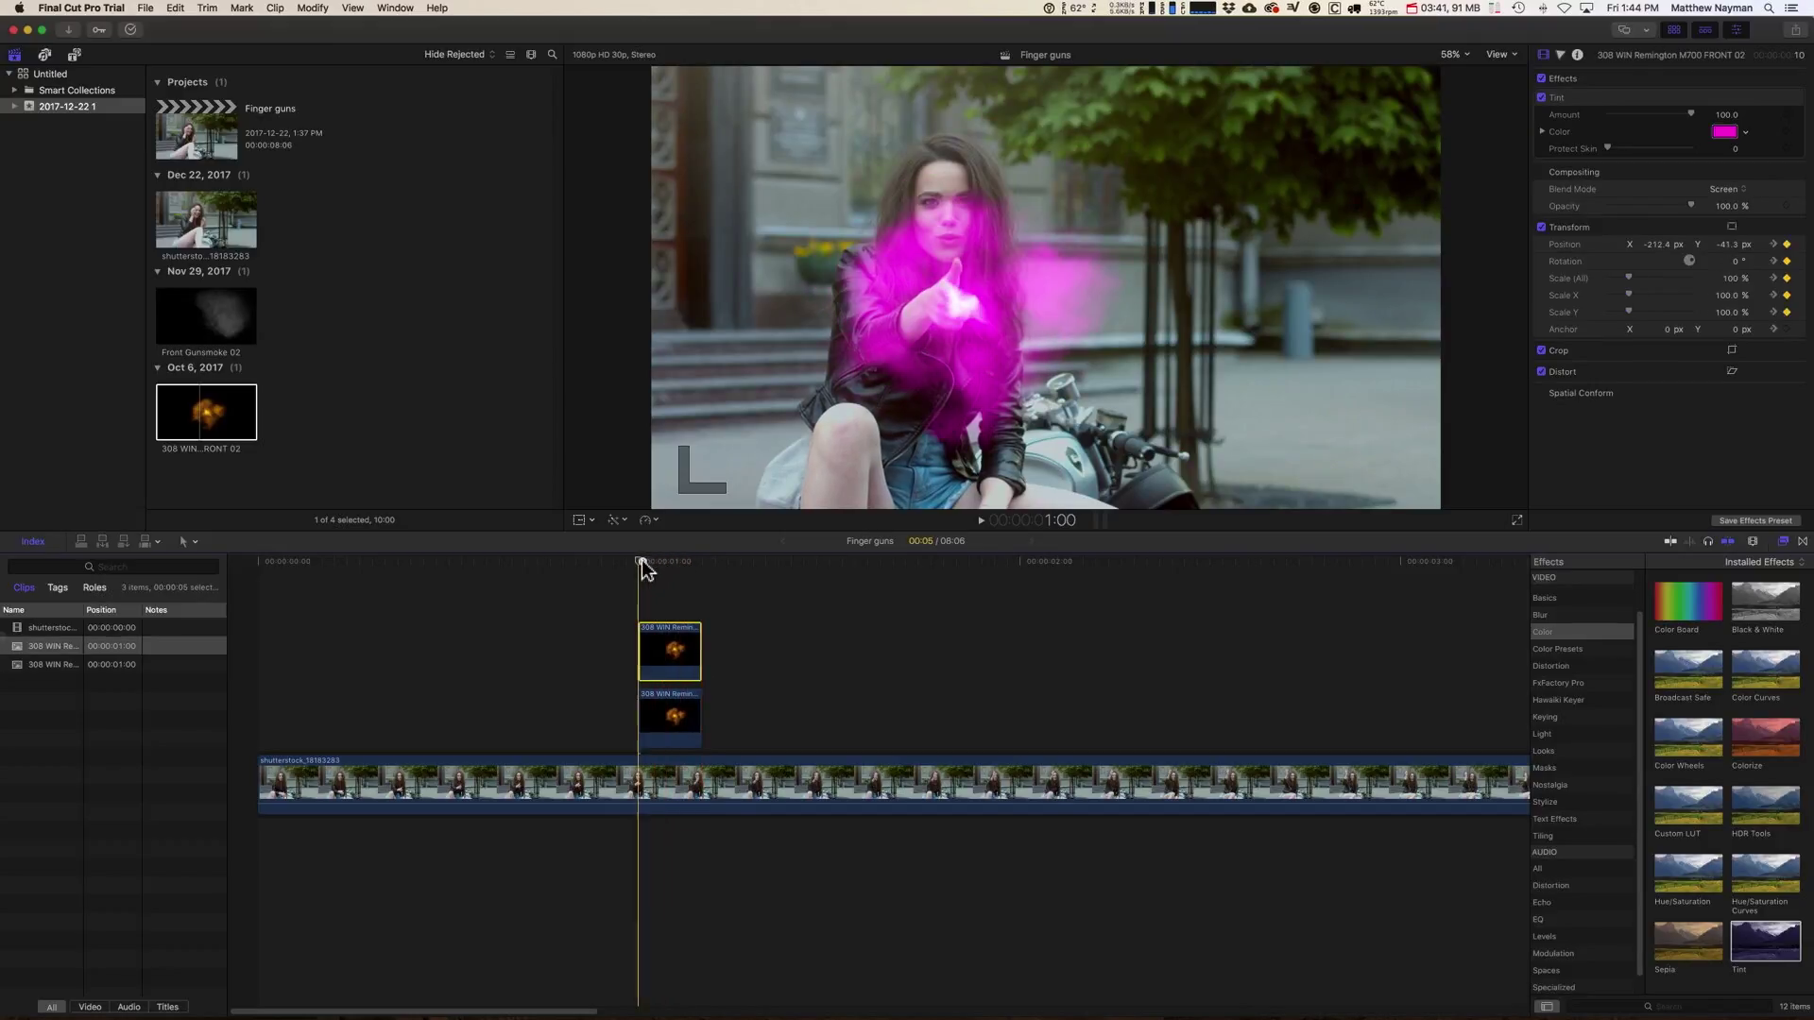
click(1800, 262)
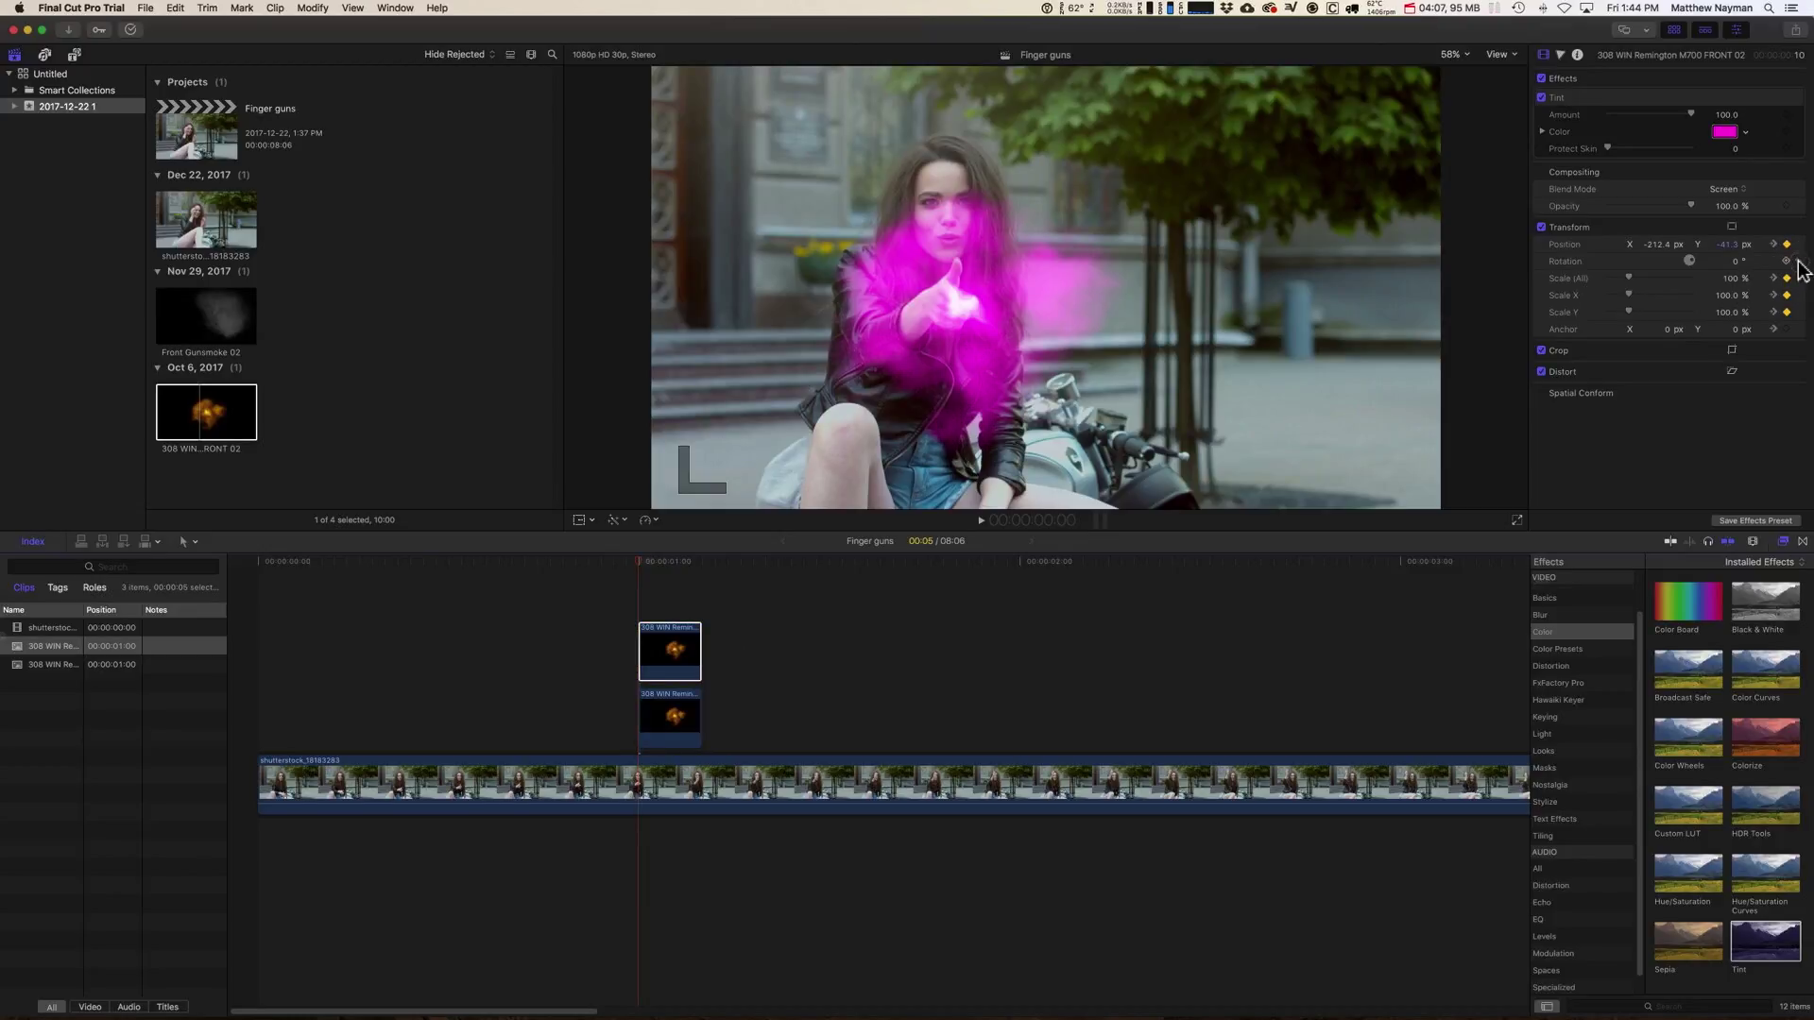
click(1564, 615)
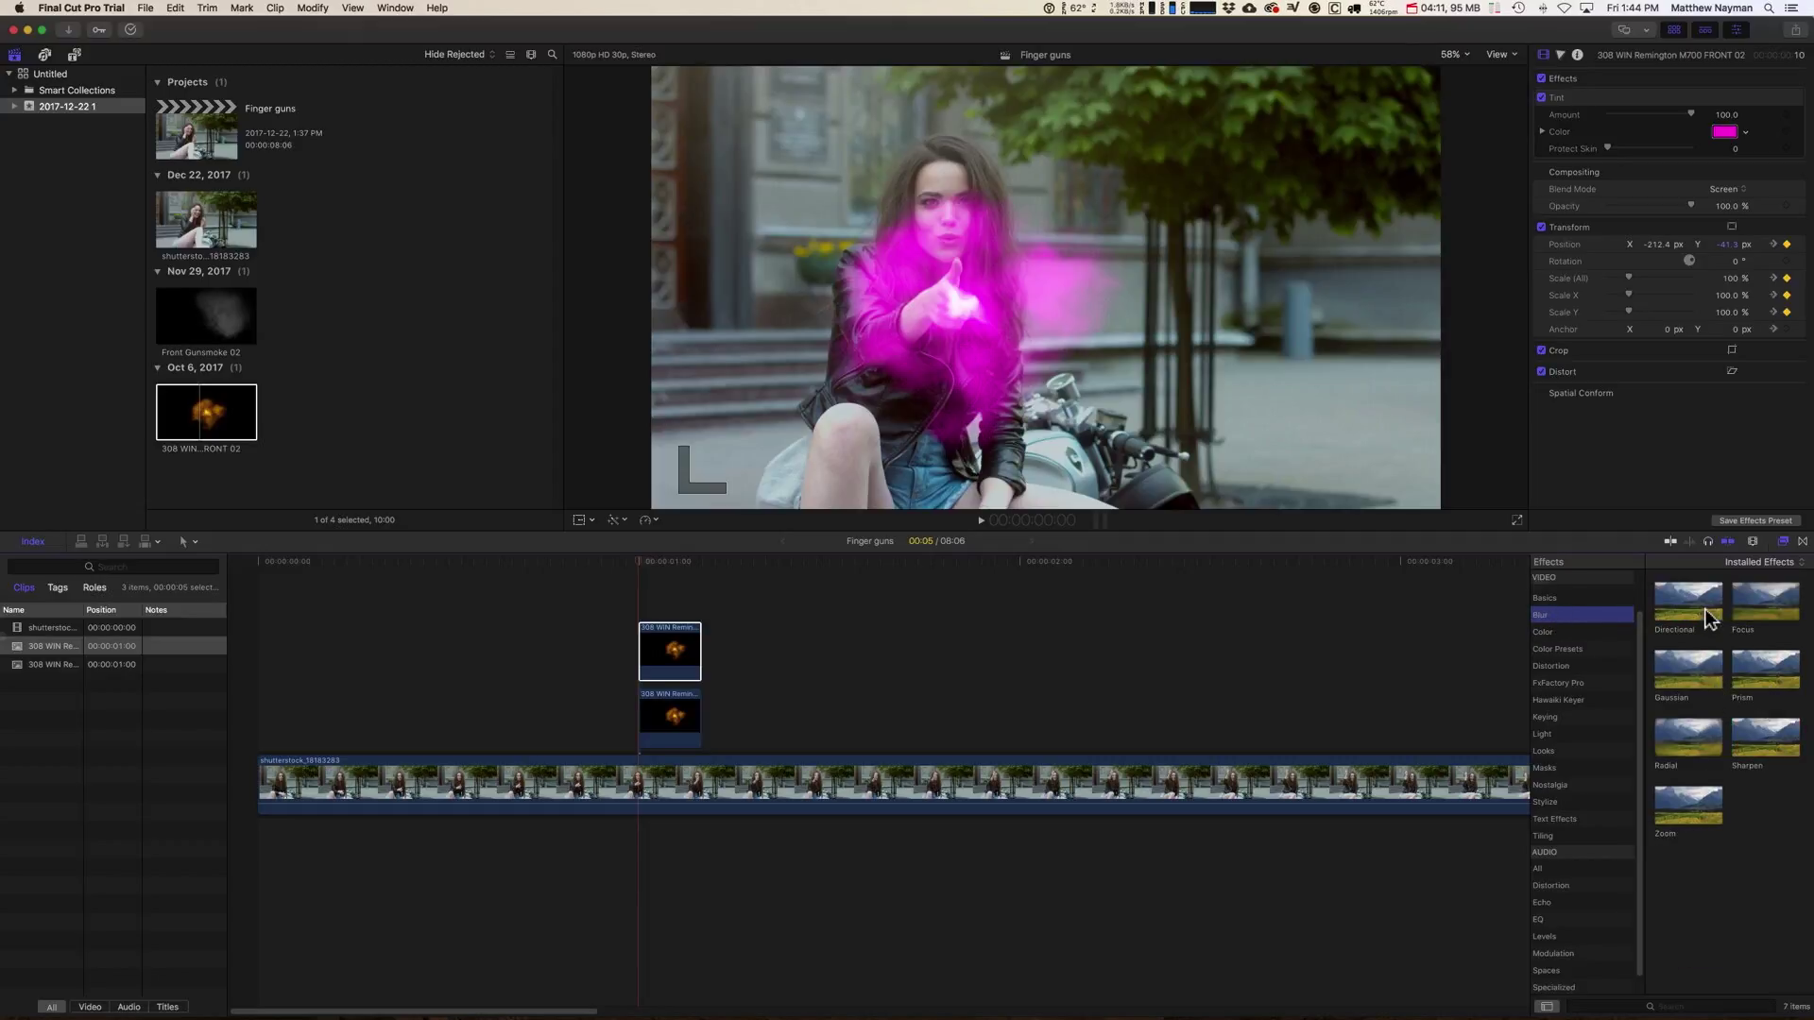
drag(1705, 614, 697, 658)
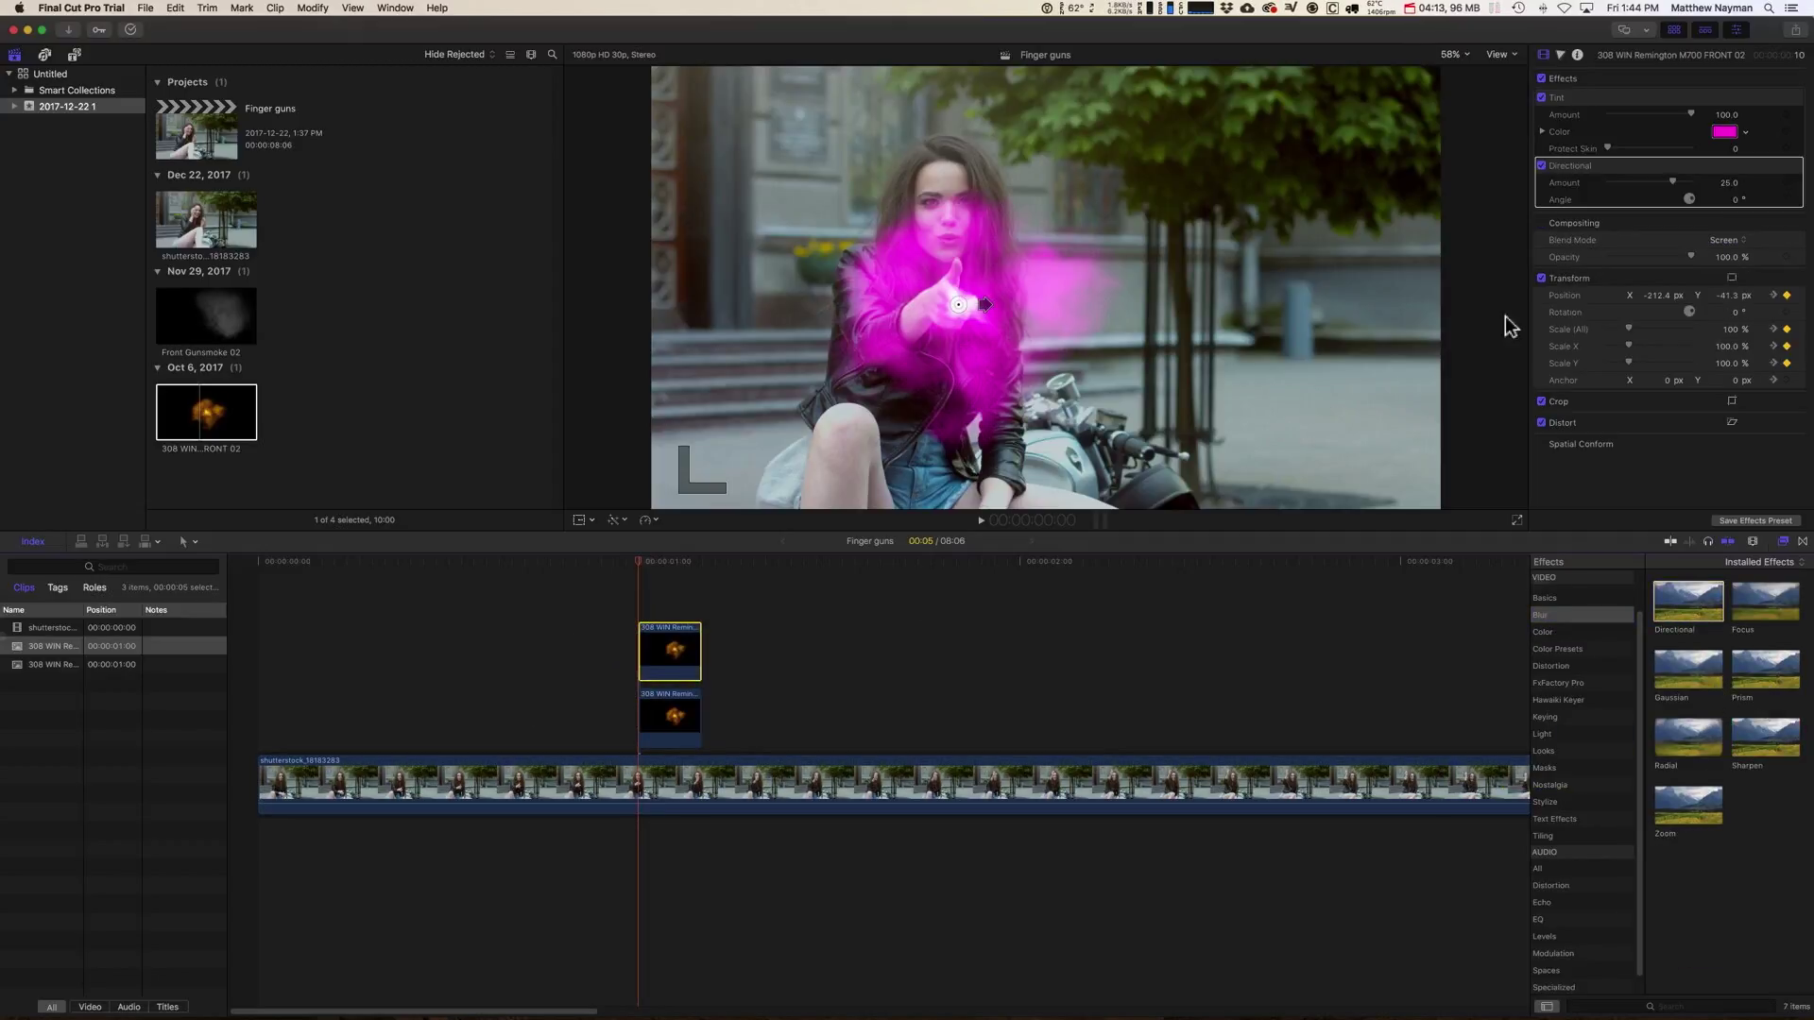
drag(973, 244, 1237, 253)
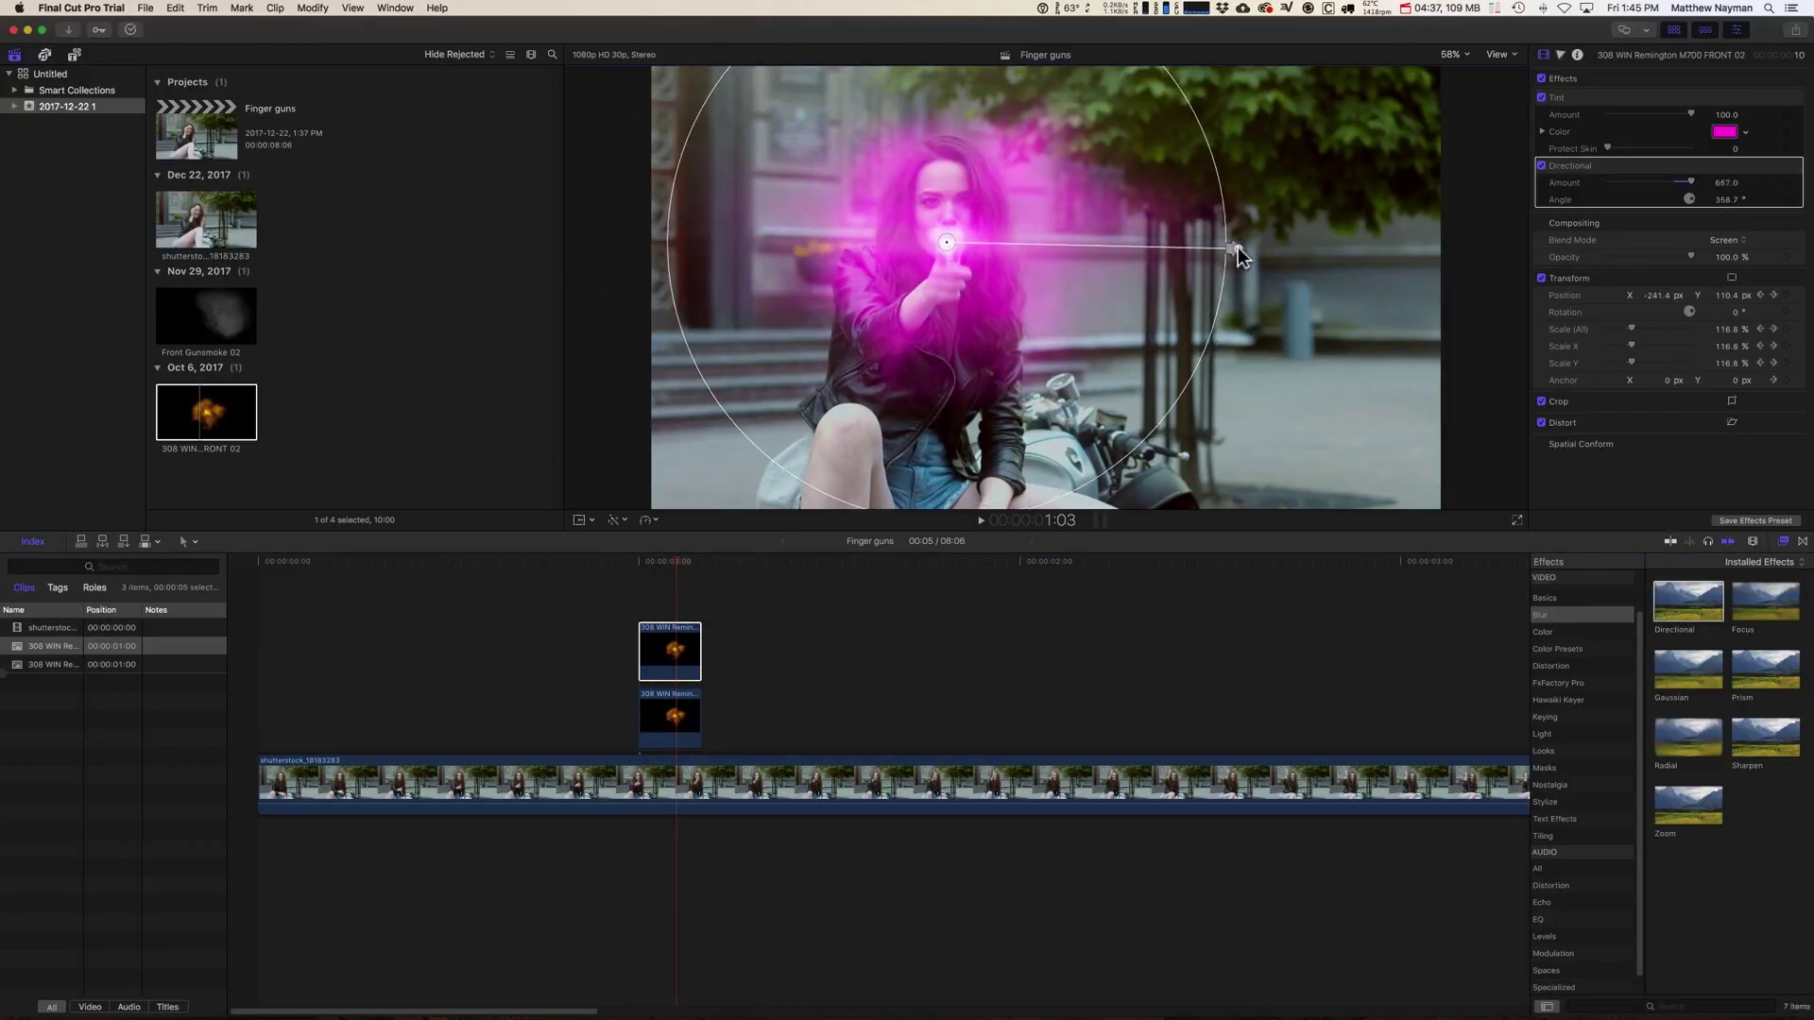
- Play back the finger shot from shortly before 1:00 to check the blurred flash
key(Left)
key(Left)
key(Left)
key(Left)
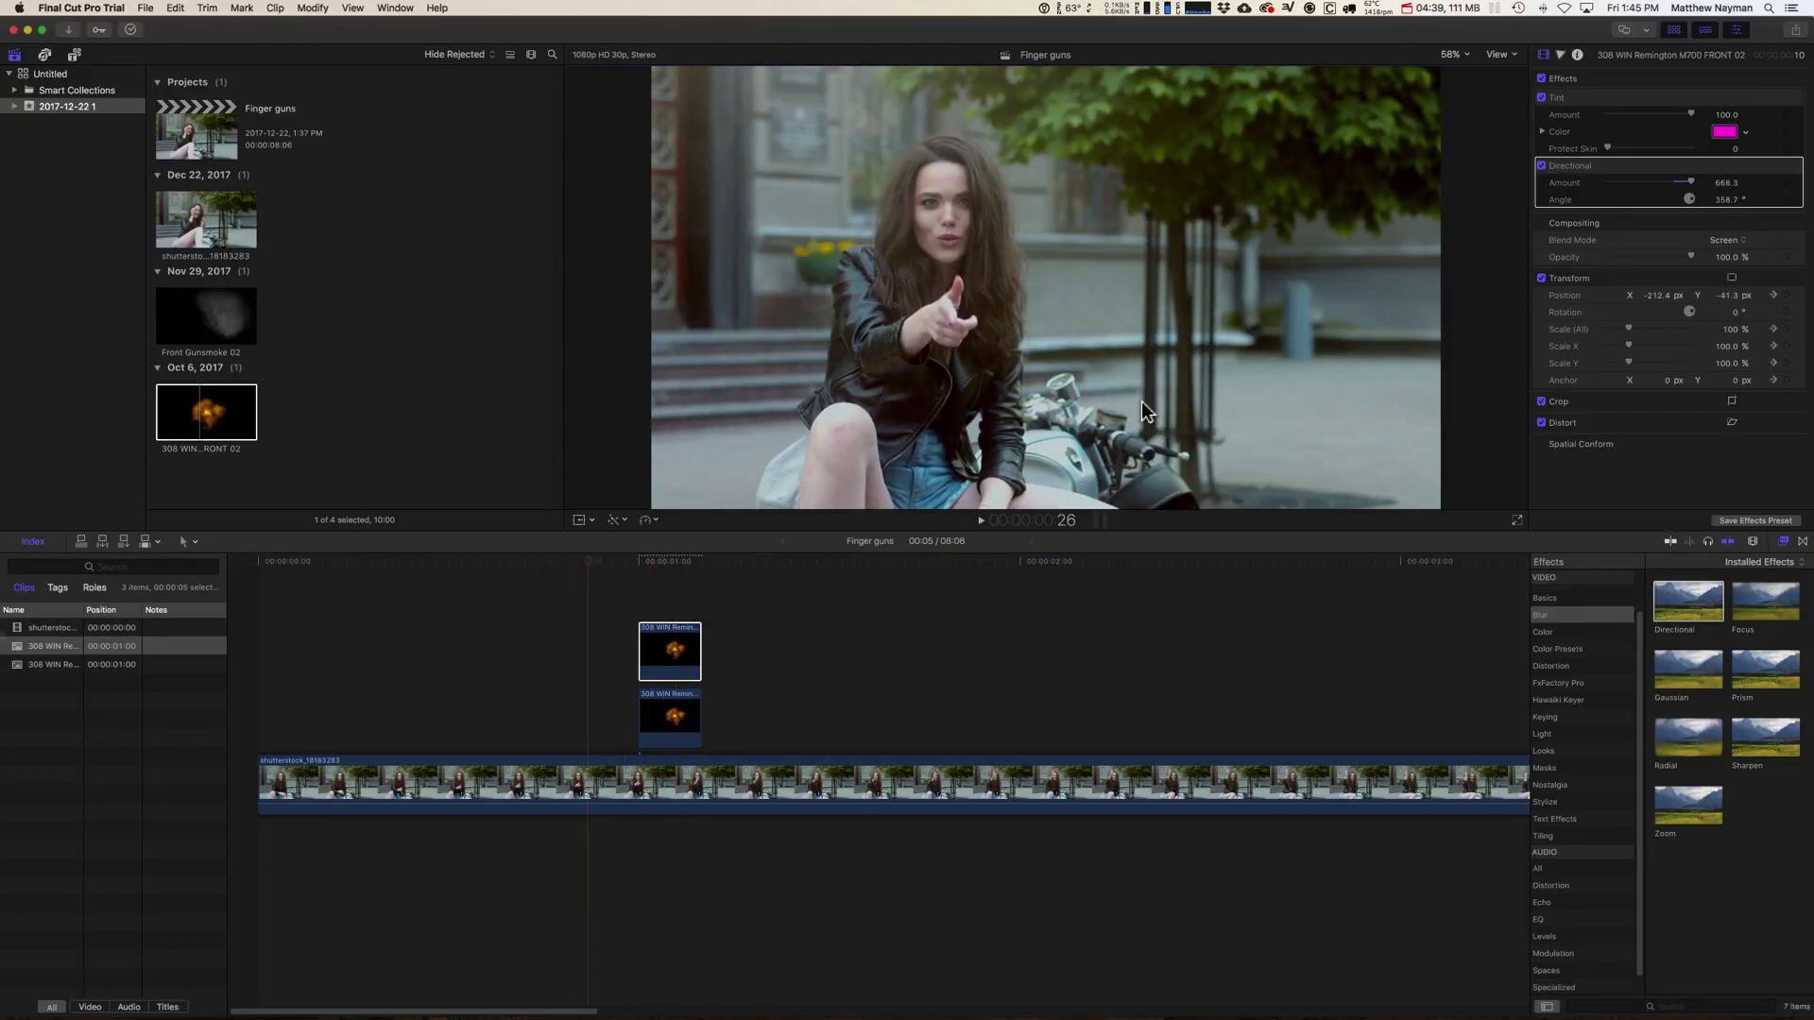
key(c)
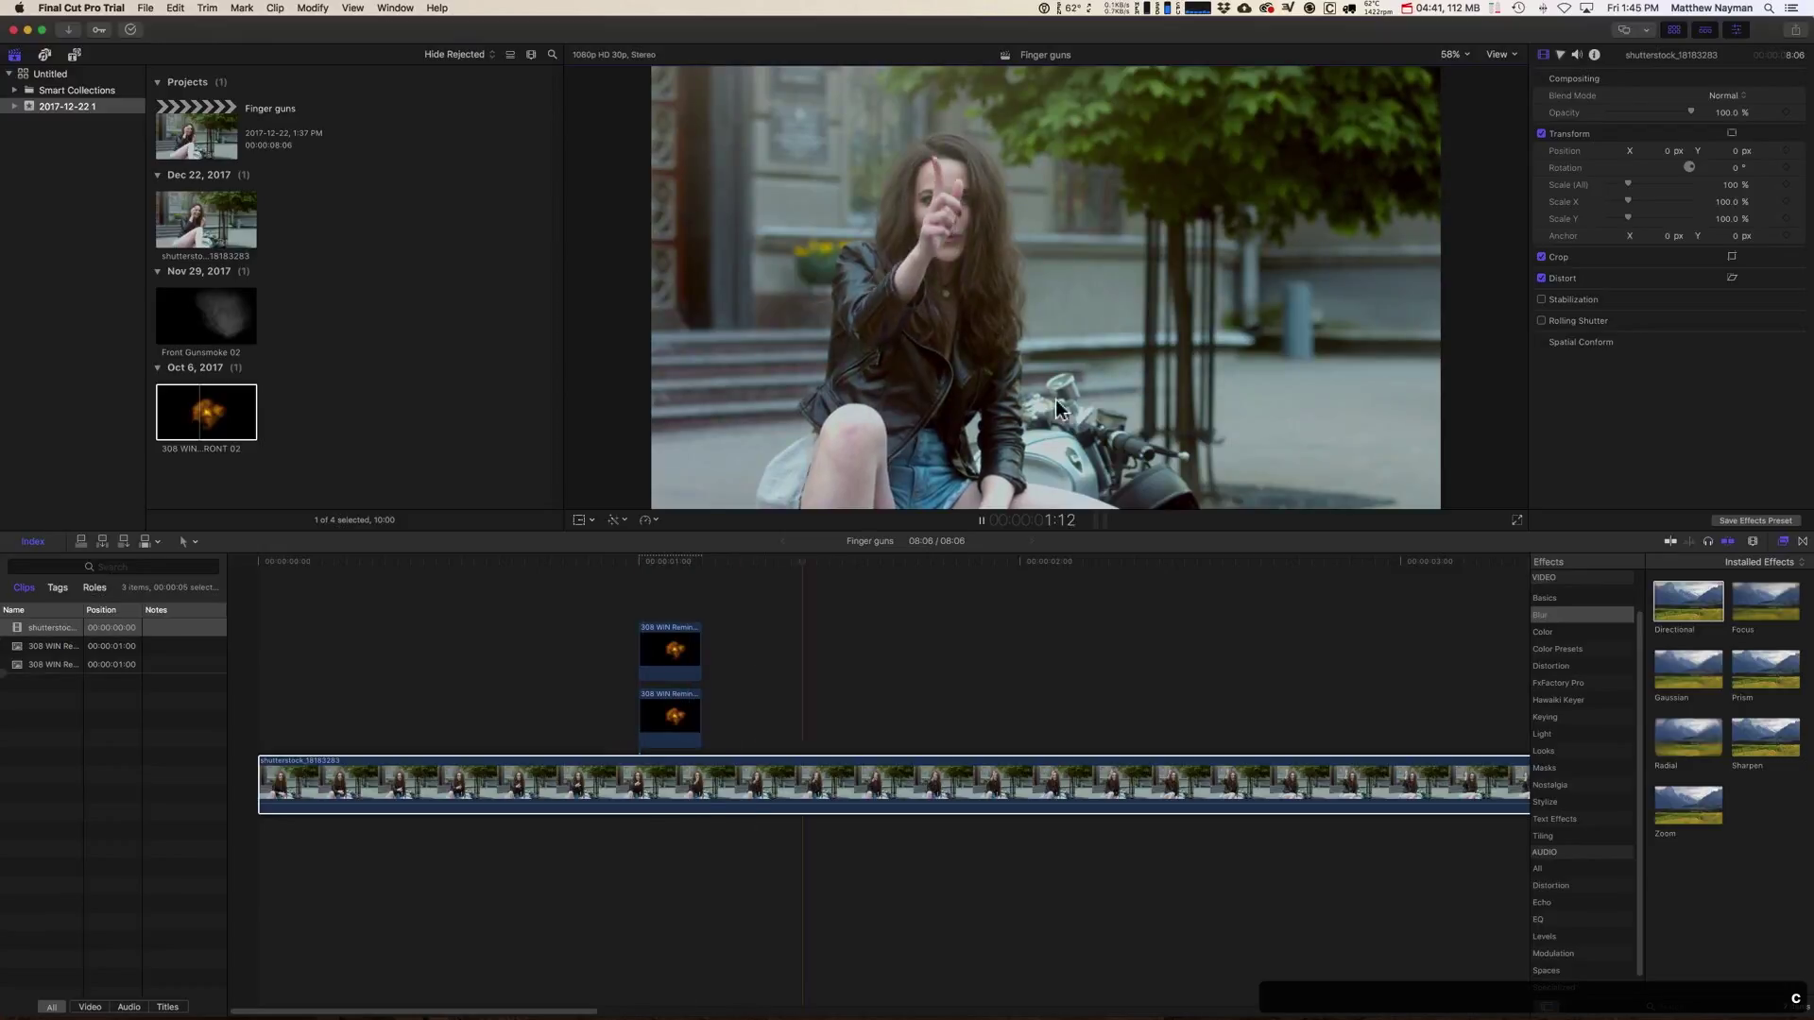
- Apply a Radial blur to the woman's footage with amount 0, centering it on her fingertips at 1:00
click(641, 562)
click(671, 659)
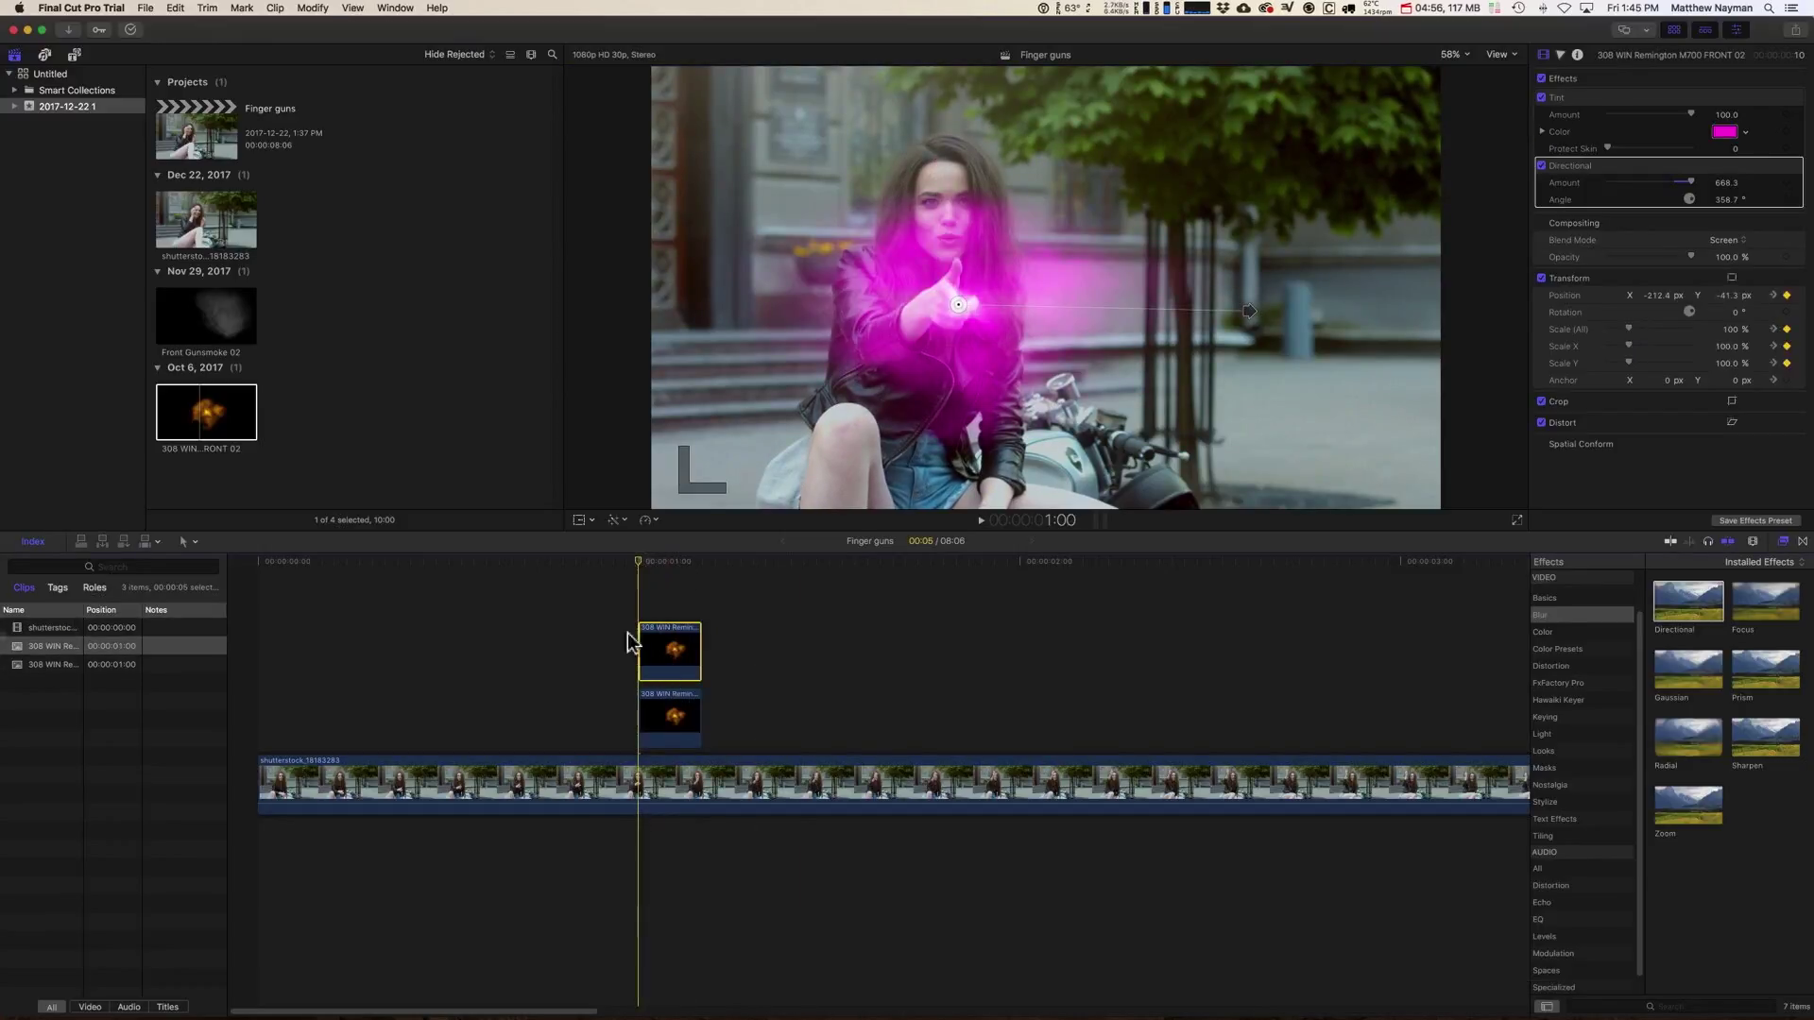
mouse_move(642, 561)
mouse_down()
mouse_move(696, 554)
mouse_move(635, 571)
mouse_up()
click(701, 789)
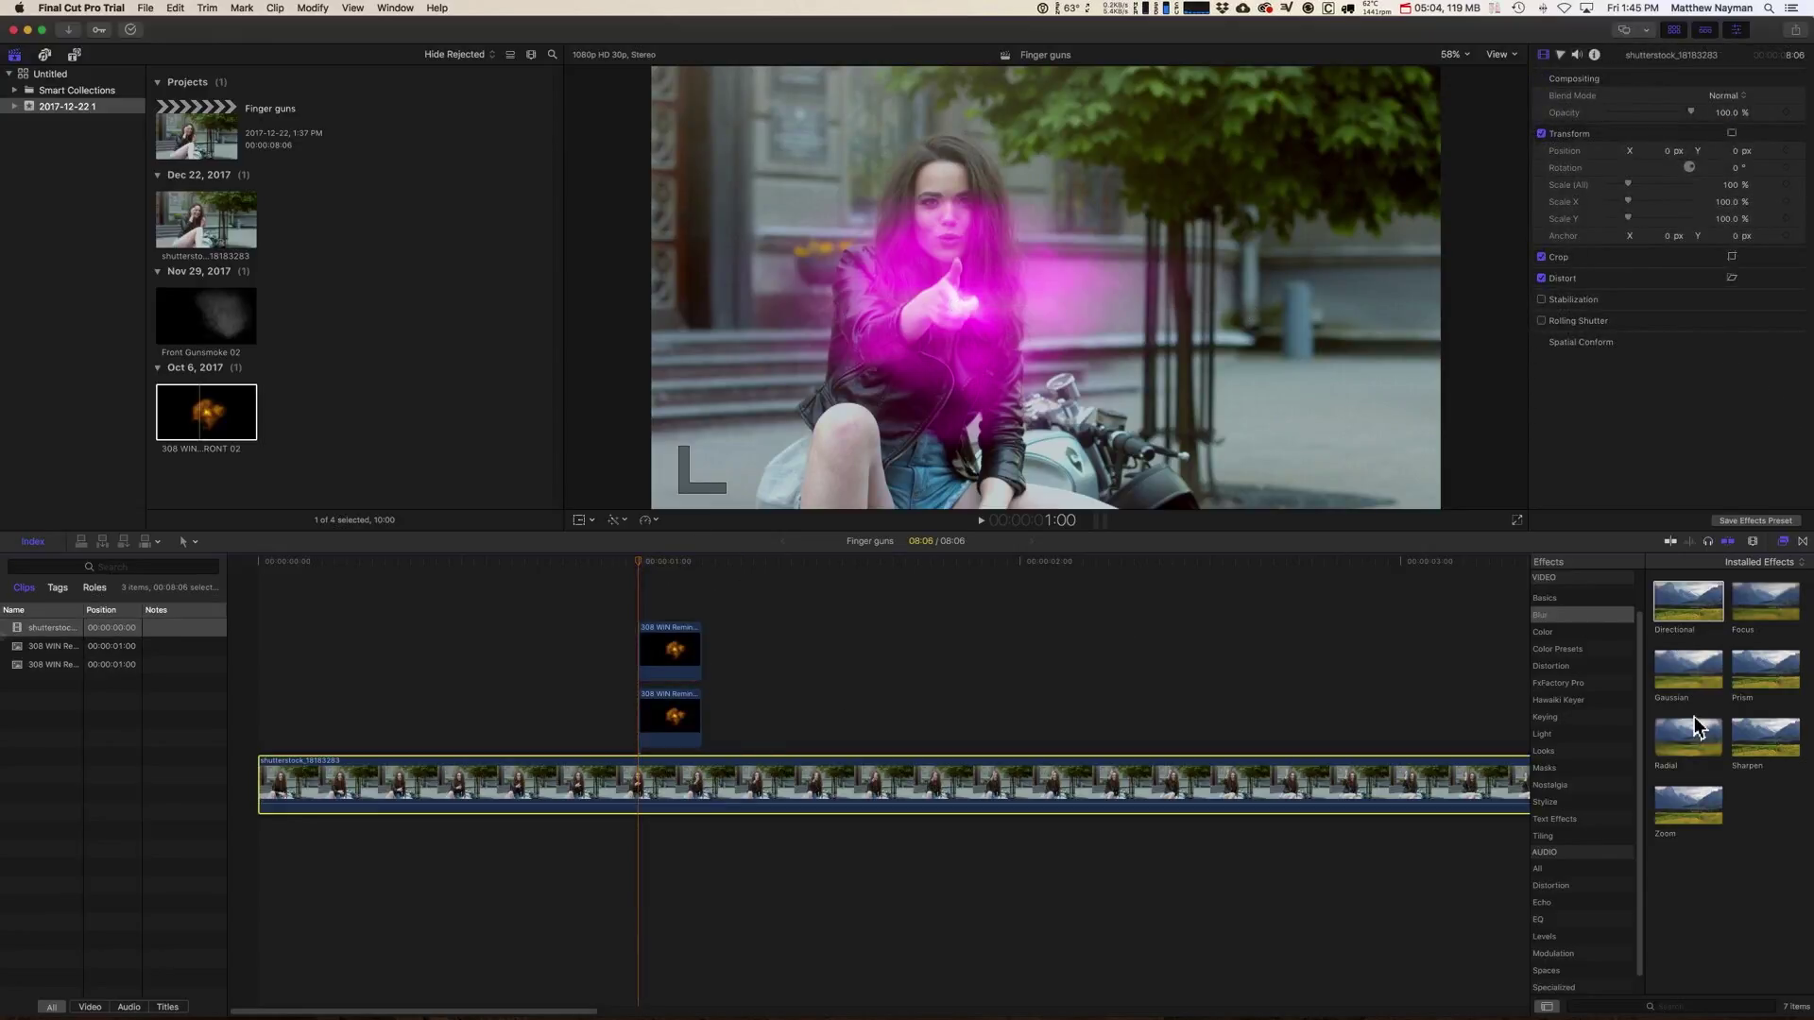
drag(1701, 739, 712, 790)
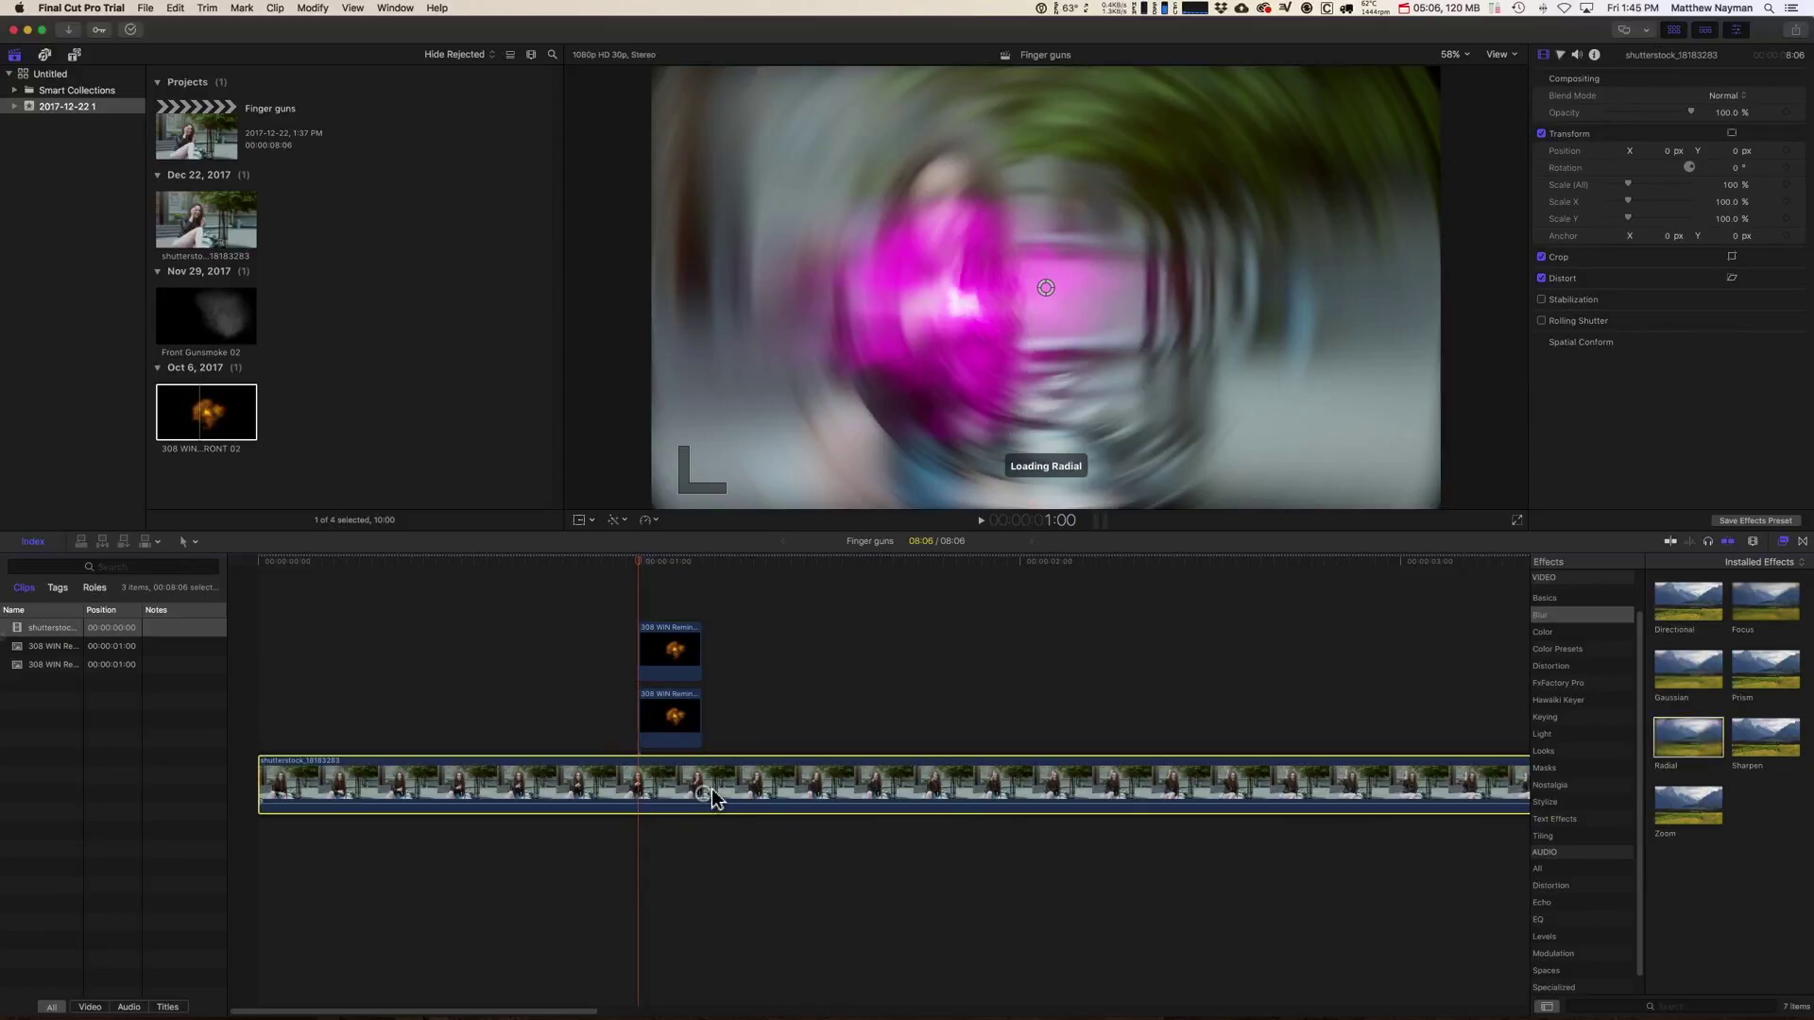
drag(1627, 115, 1572, 123)
drag(1041, 295, 955, 313)
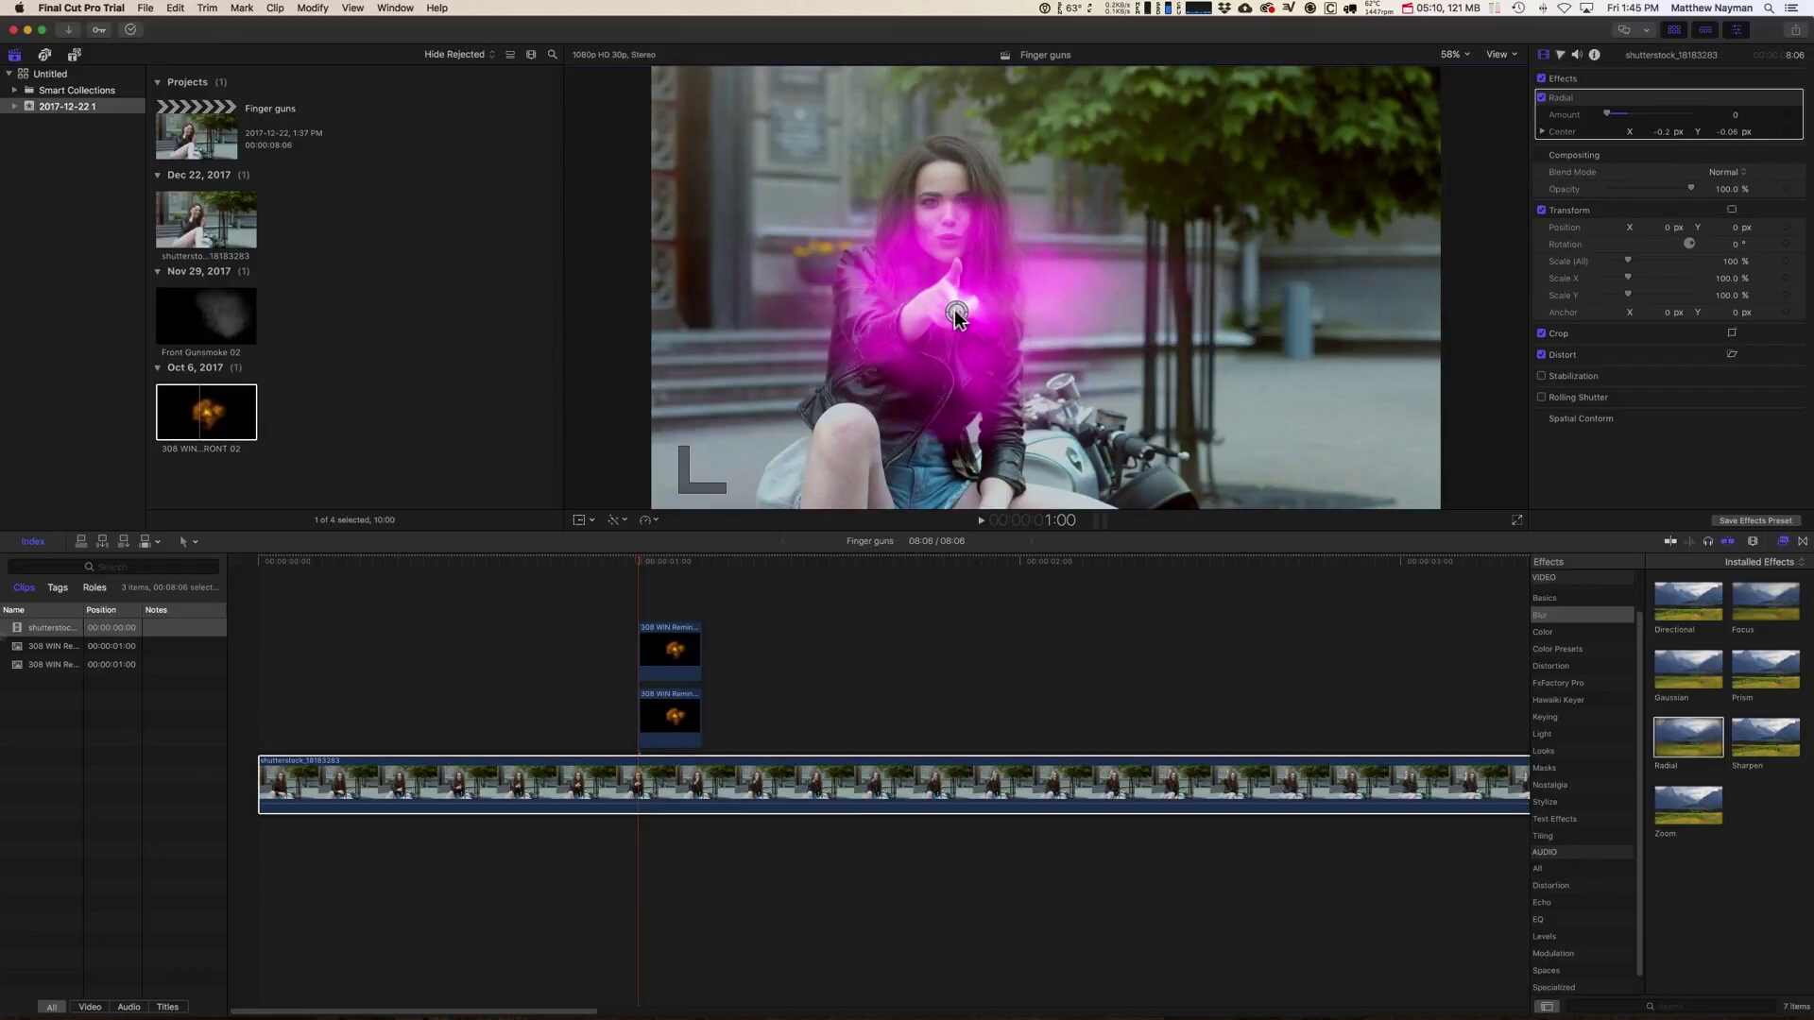
- Keyframe the Radial blur's center at 1:00 and move it to about X -0.24, Y 0.19 by 1:05
click(1787, 131)
key(Right)
key(Right)
key(Right)
key(Right)
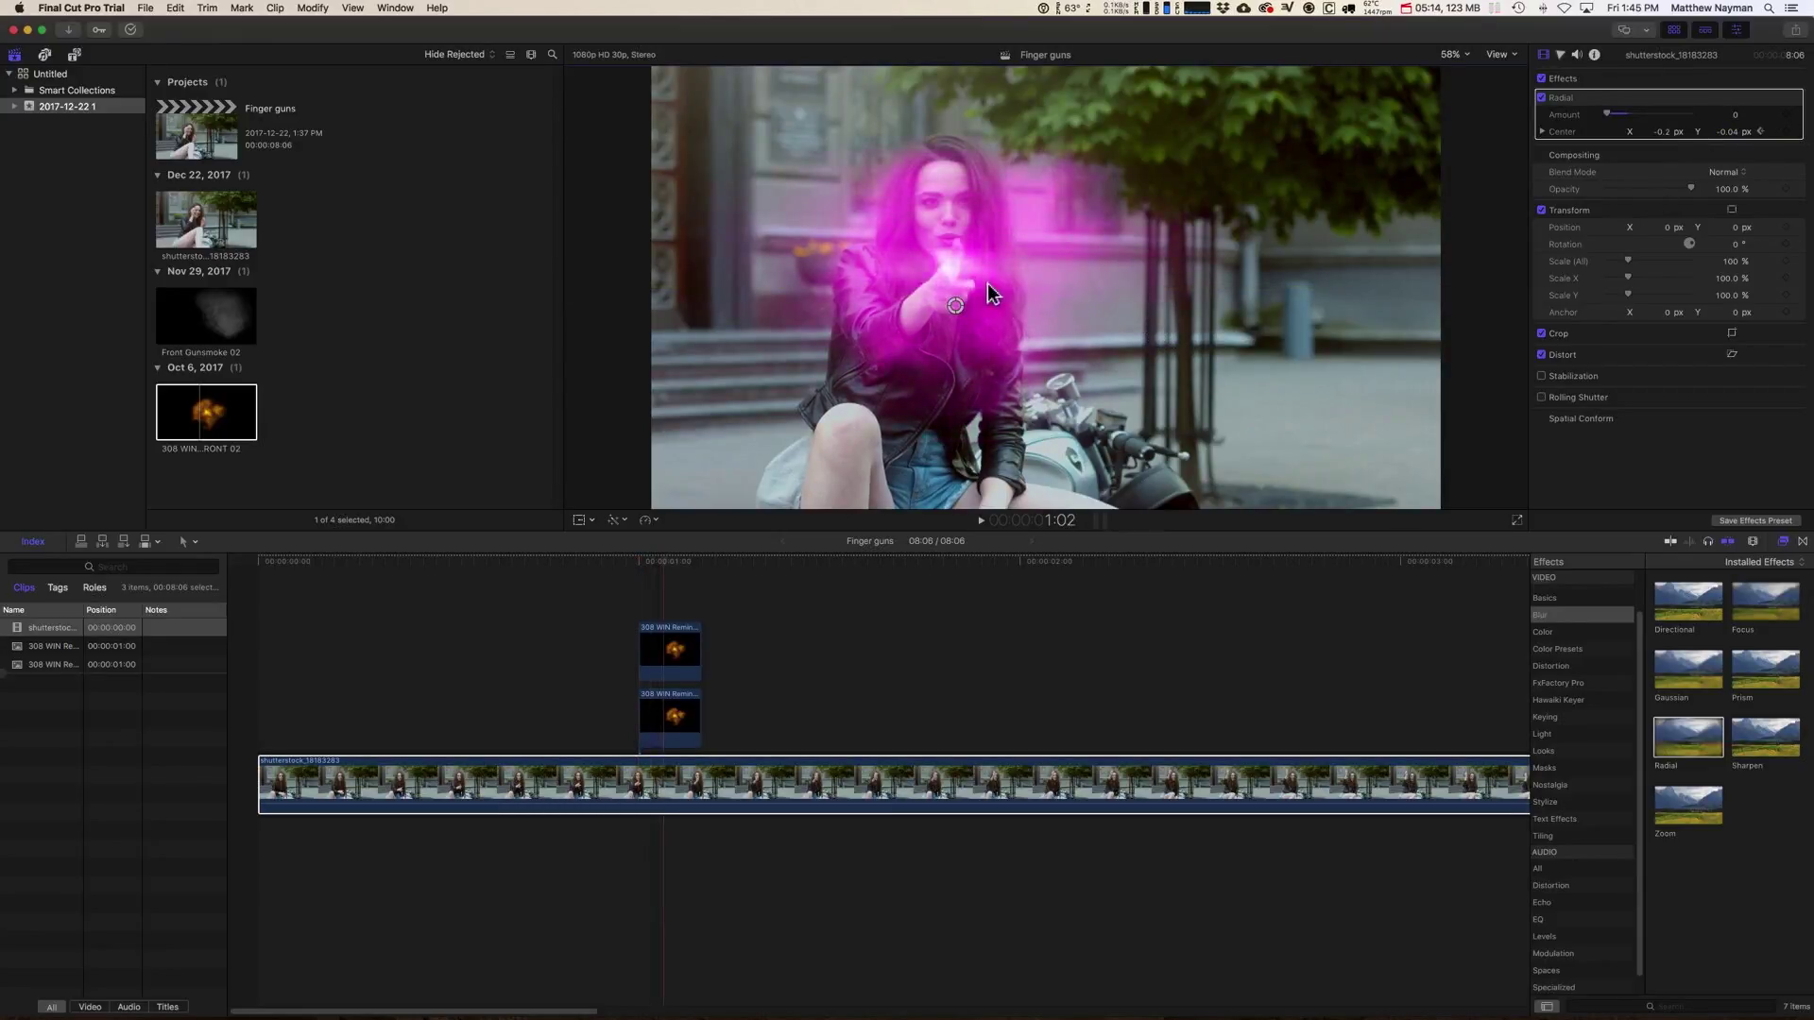
drag(956, 307, 939, 206)
key(Right)
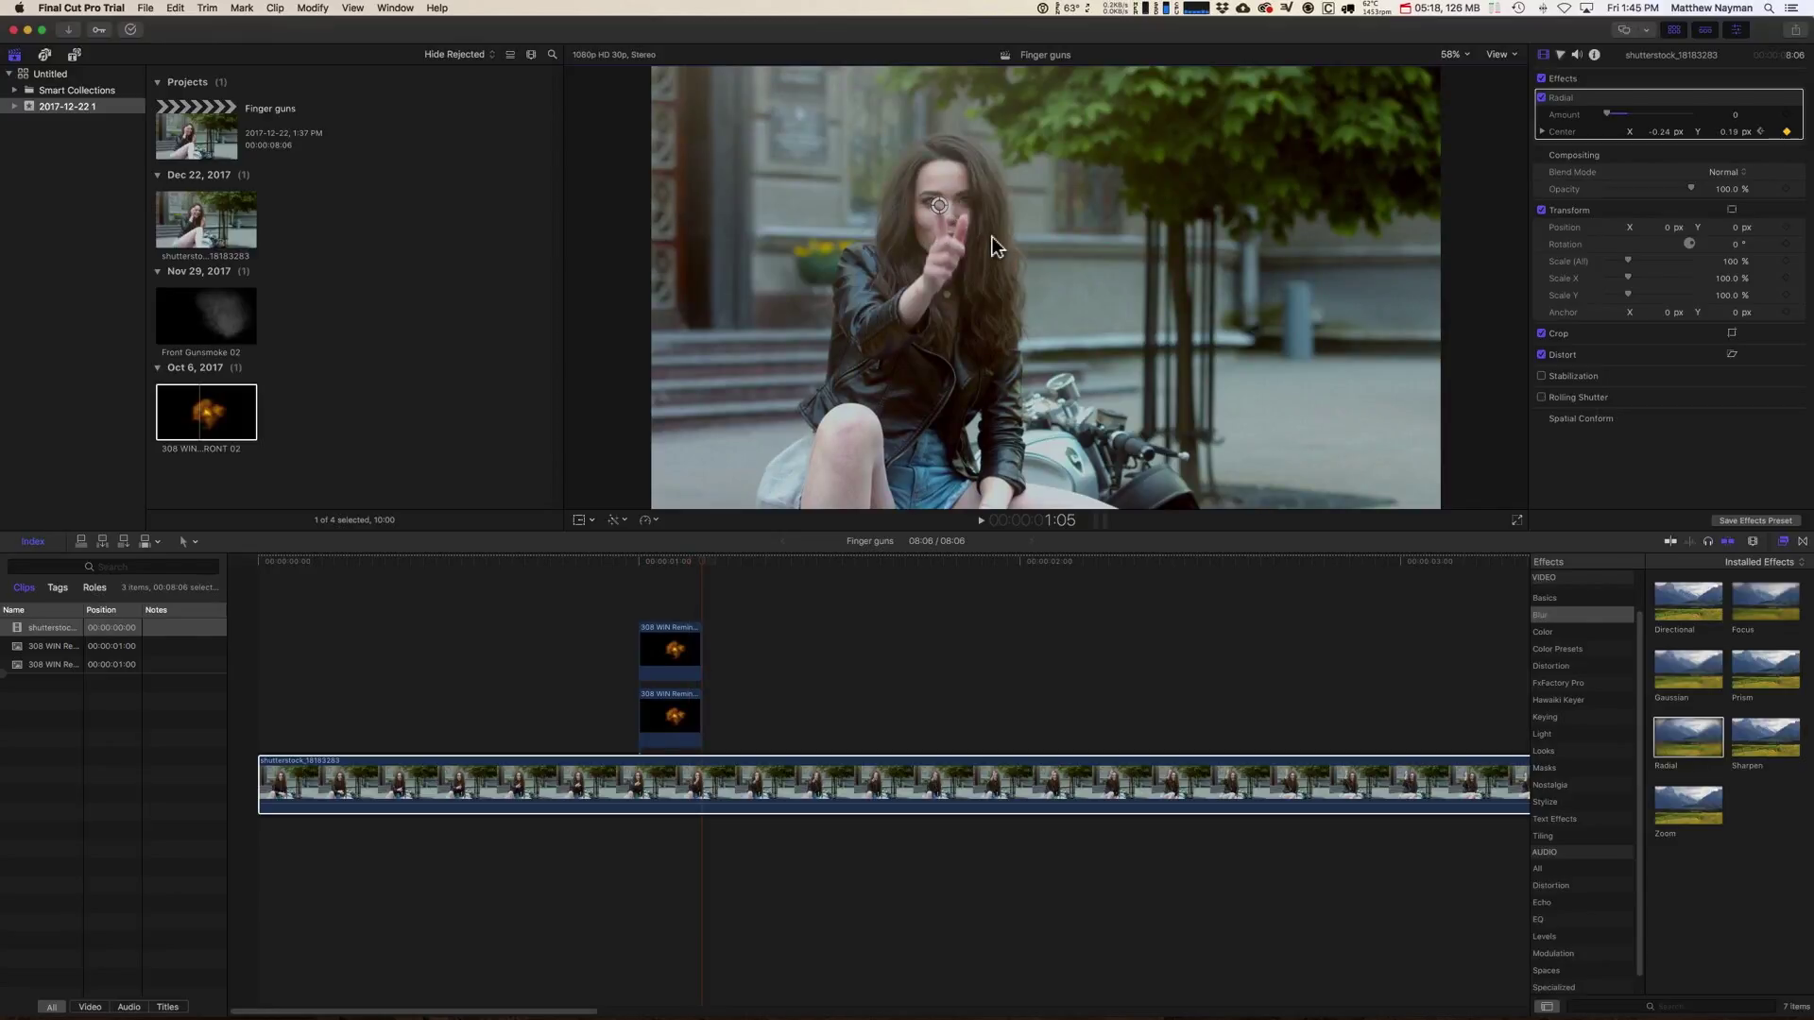
- Refine the Radial blur's center keyframes at the frames between 1:05 and 1:00 to follow the rising hand
key(Left)
key(Left)
key(Left)
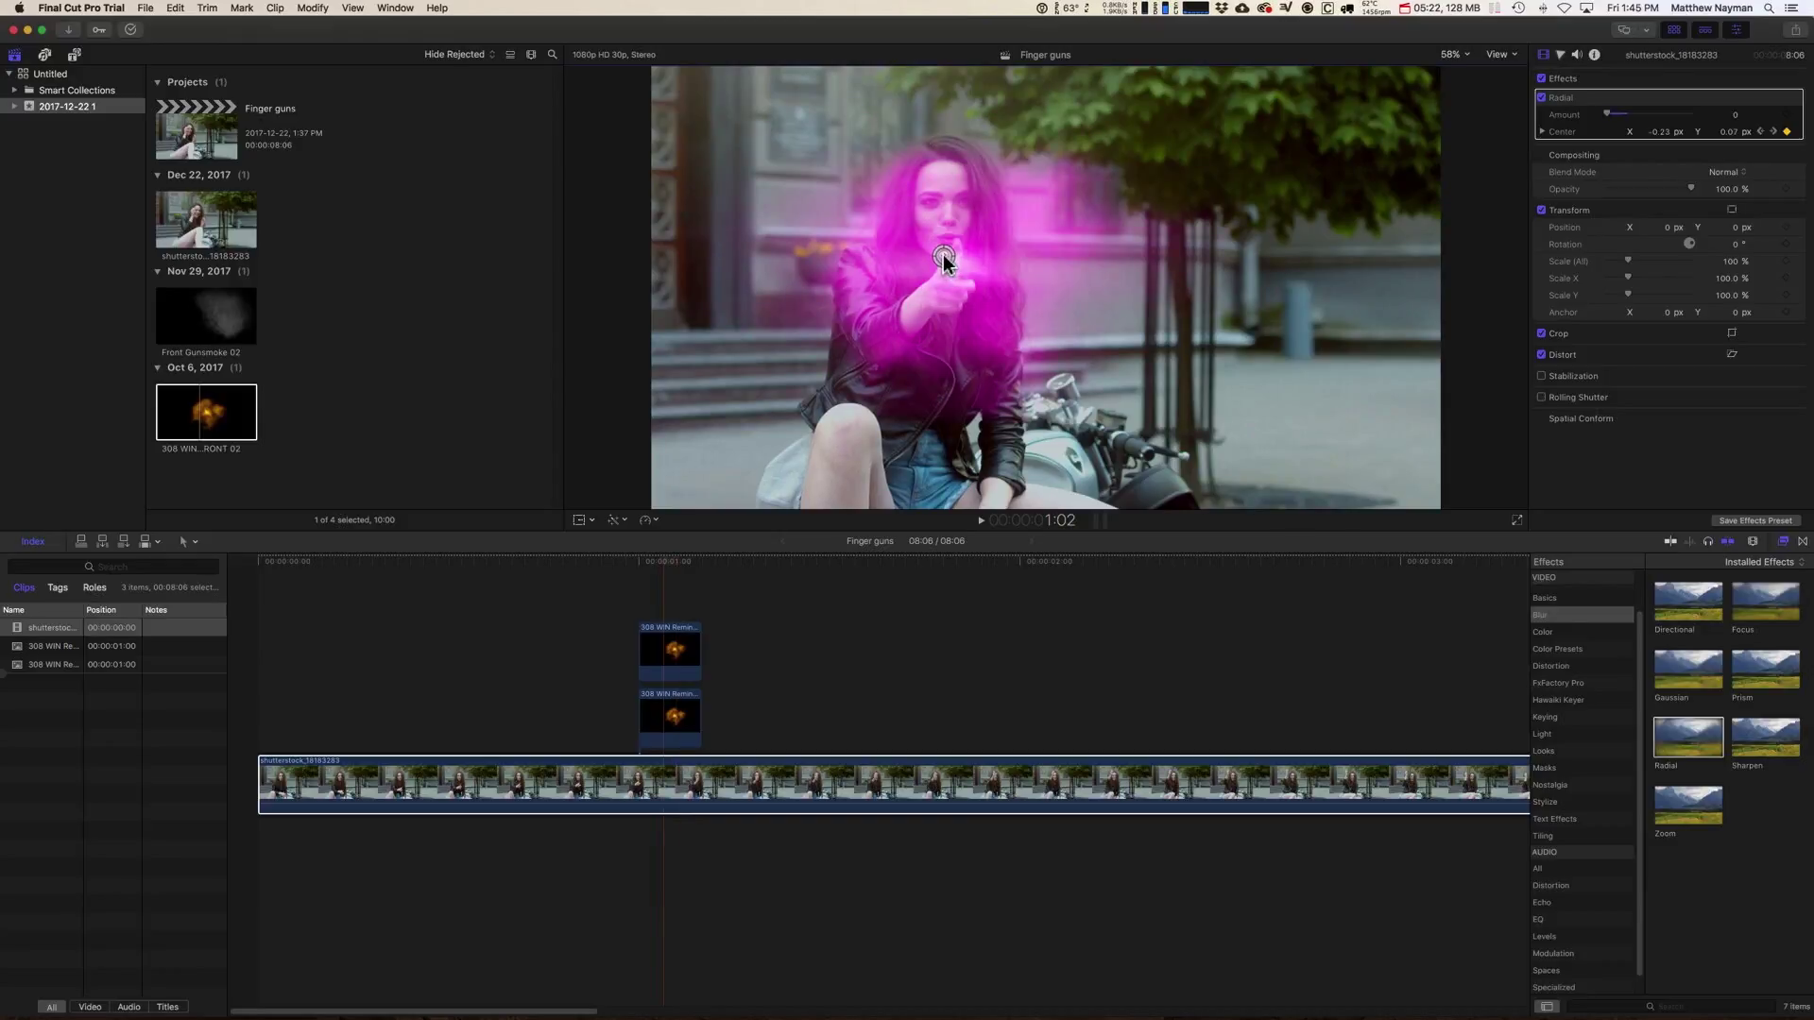
key(Left)
drag(944, 261, 957, 305)
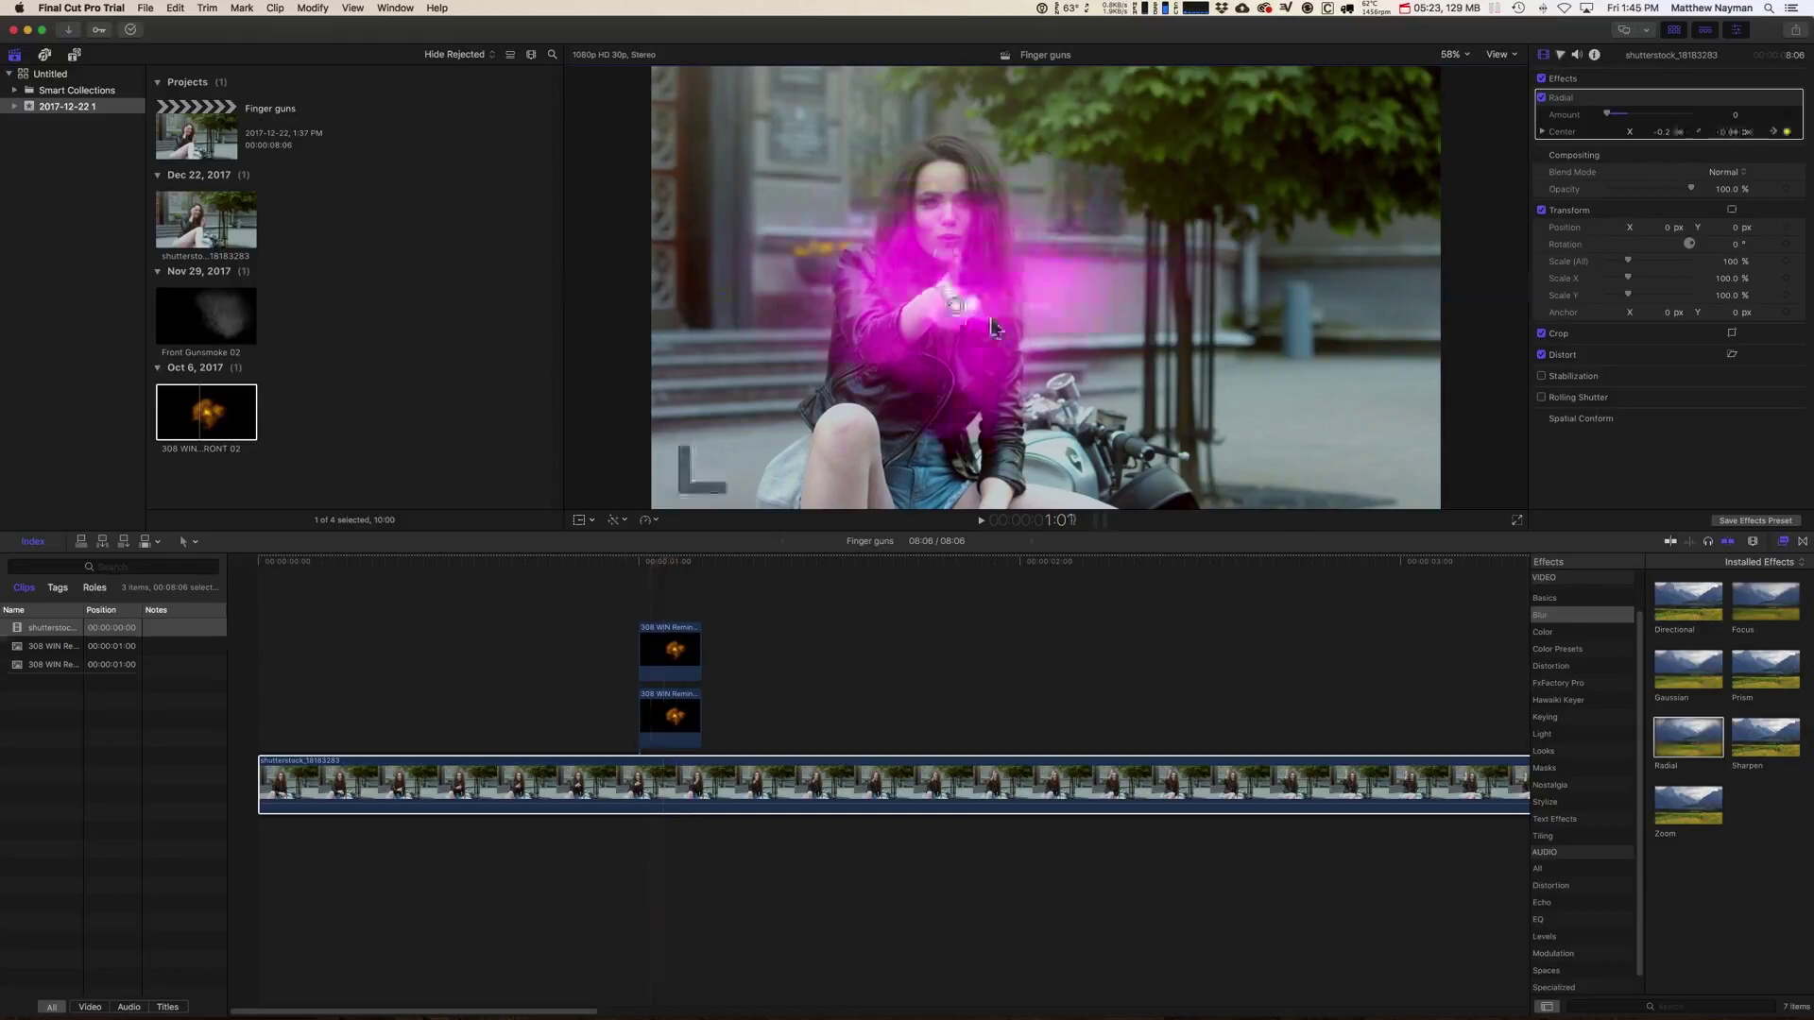
key(Left)
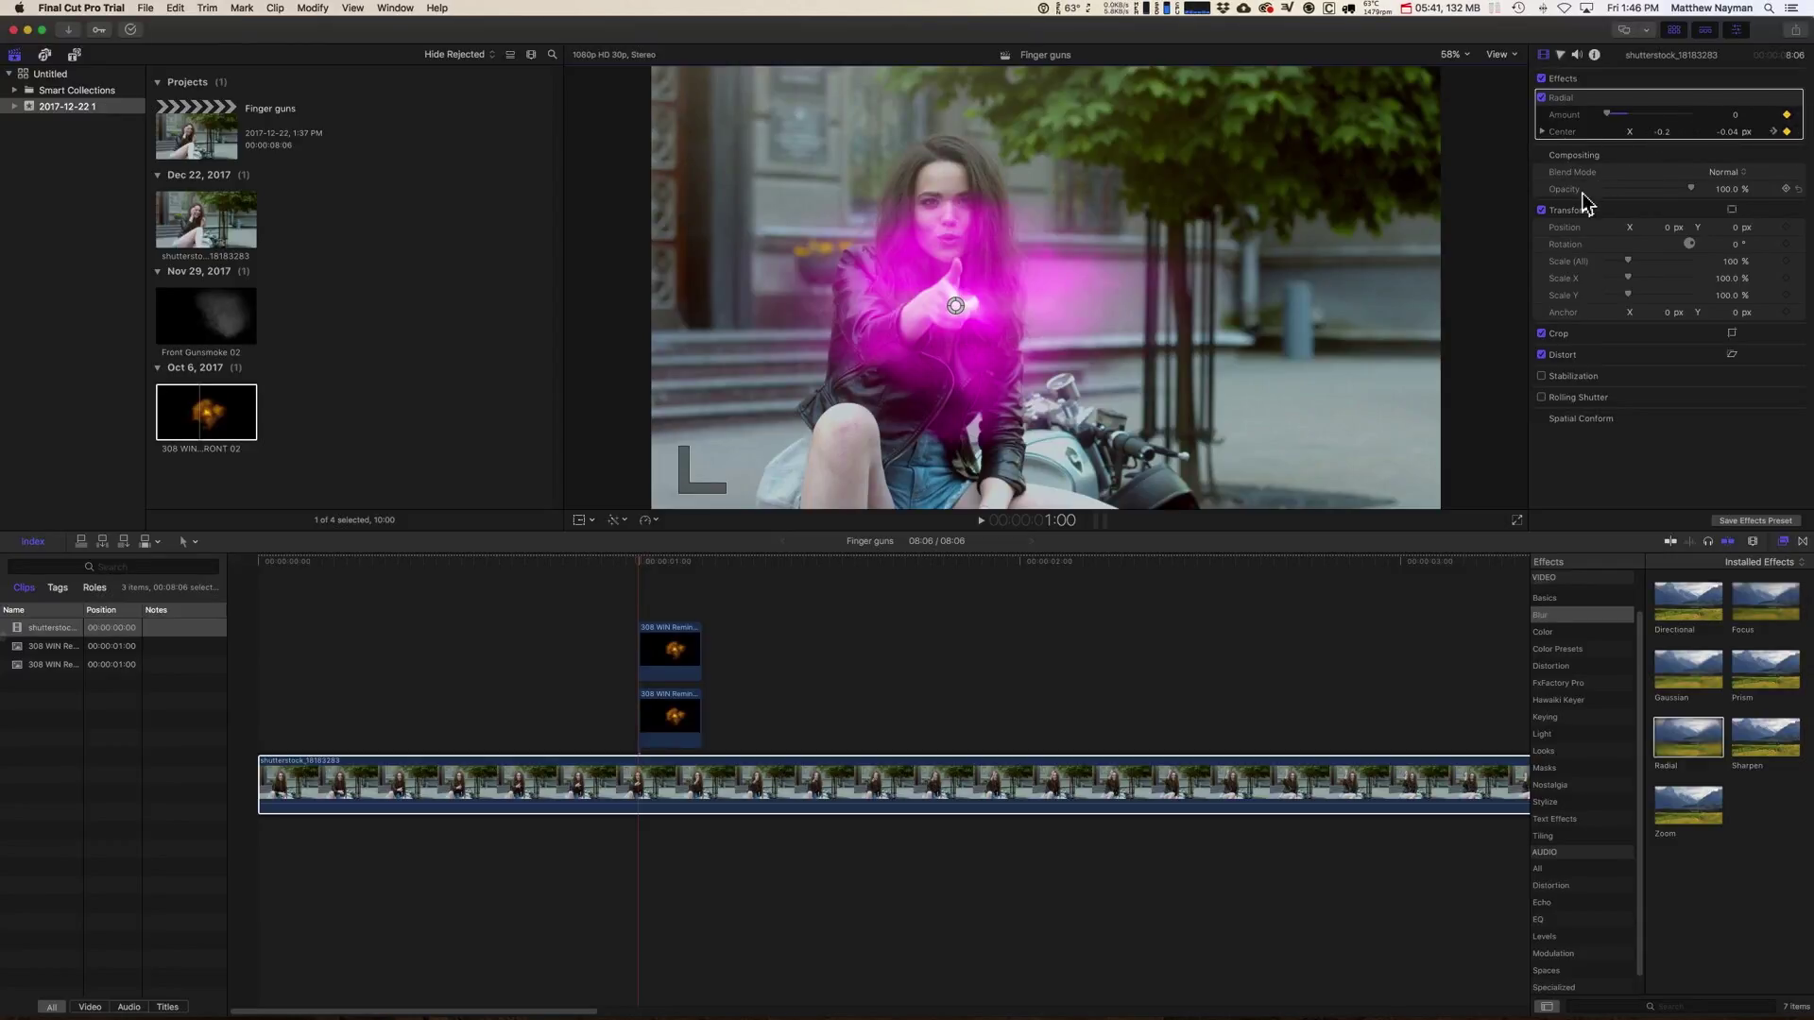
- Keyframe the Radial blur's amount to about 13 at 1:03 and back to 0 at 1:07, then scrub through it
key(Right)
key(Right)
key(Right)
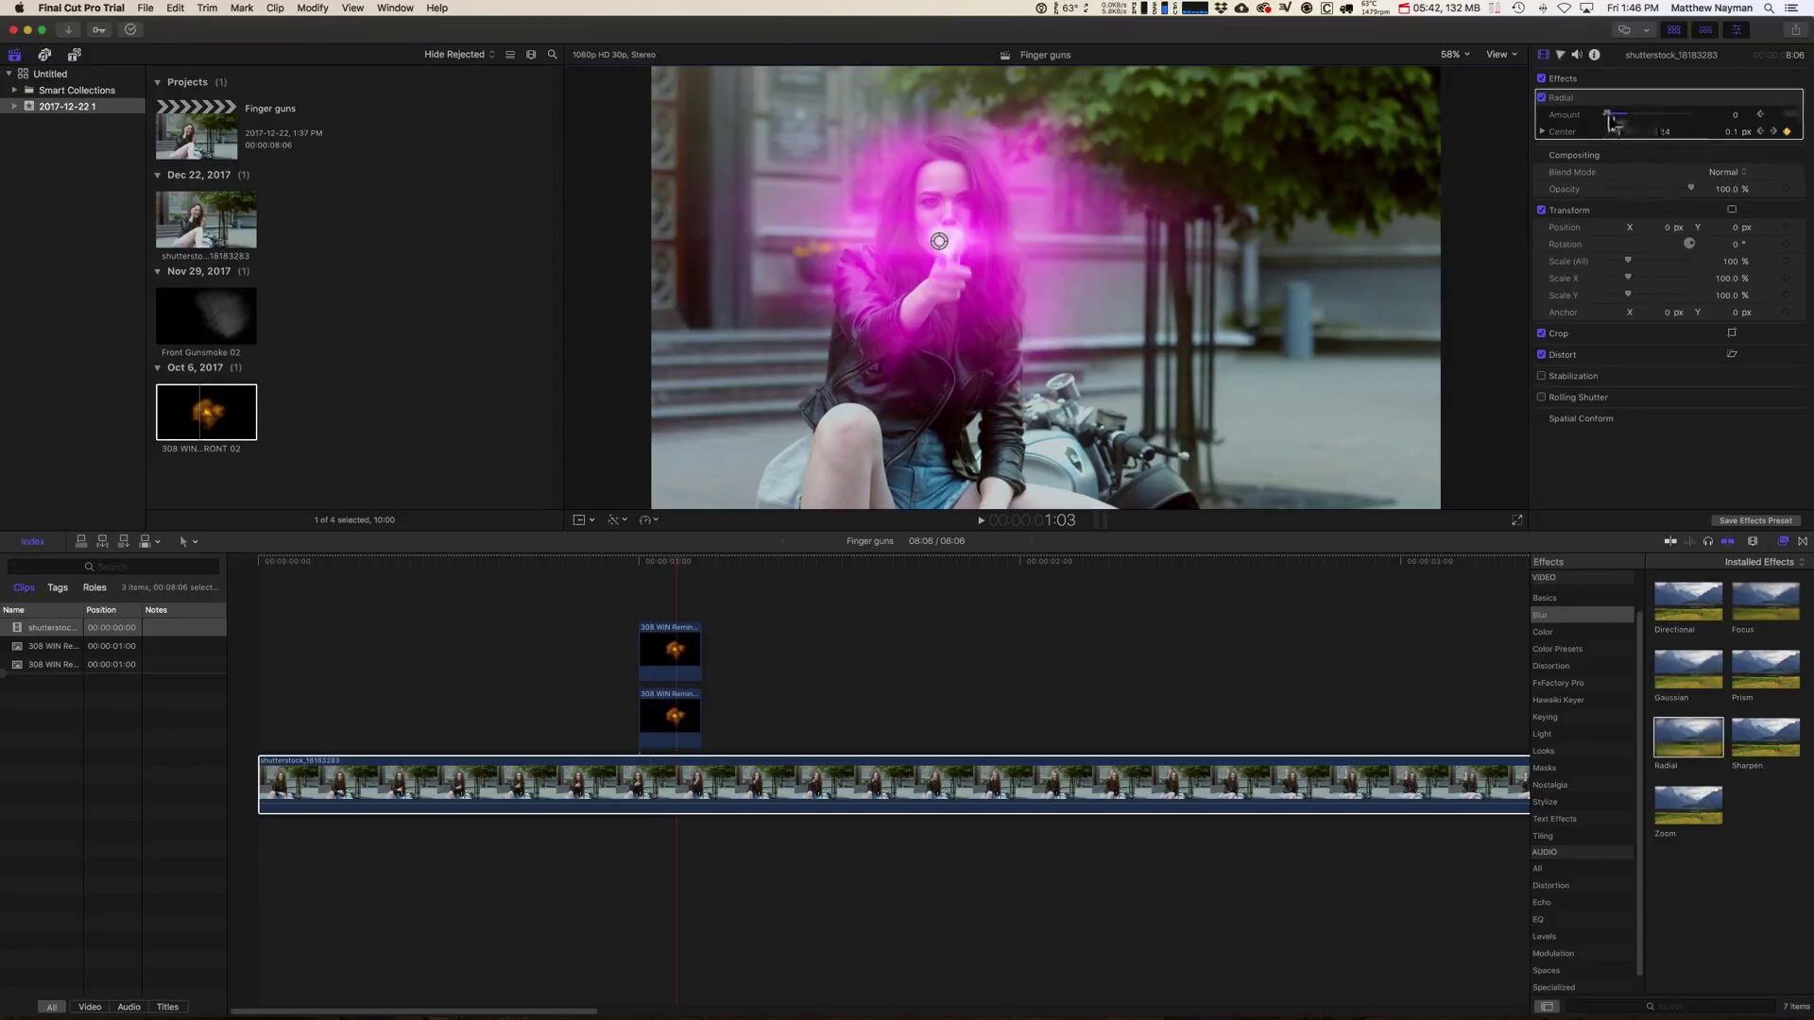
mouse_move(1610, 120)
mouse_down()
mouse_move(1627, 118)
mouse_move(1607, 115)
mouse_up()
key(Right)
key(Right)
key(Right)
key(Right)
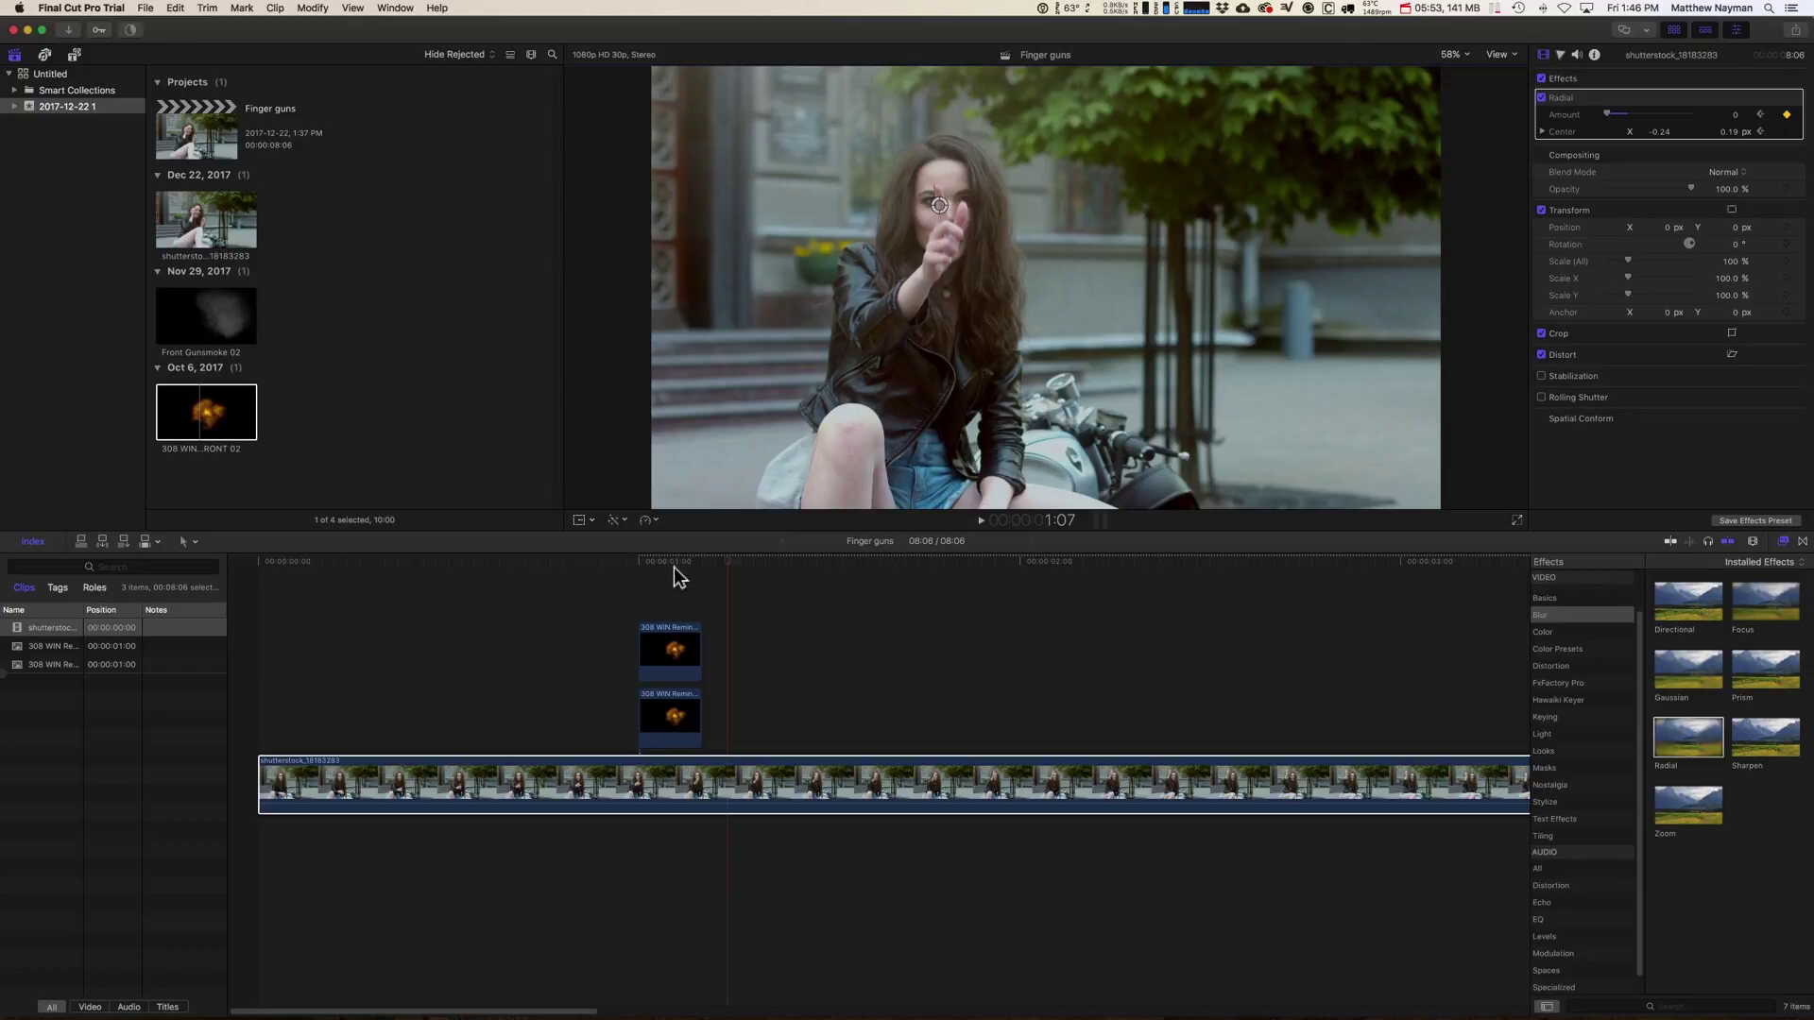
drag(691, 567, 601, 569)
- Set position keyframes of 0 px for the woman's footage at 1:00 and 1:05
click(642, 555)
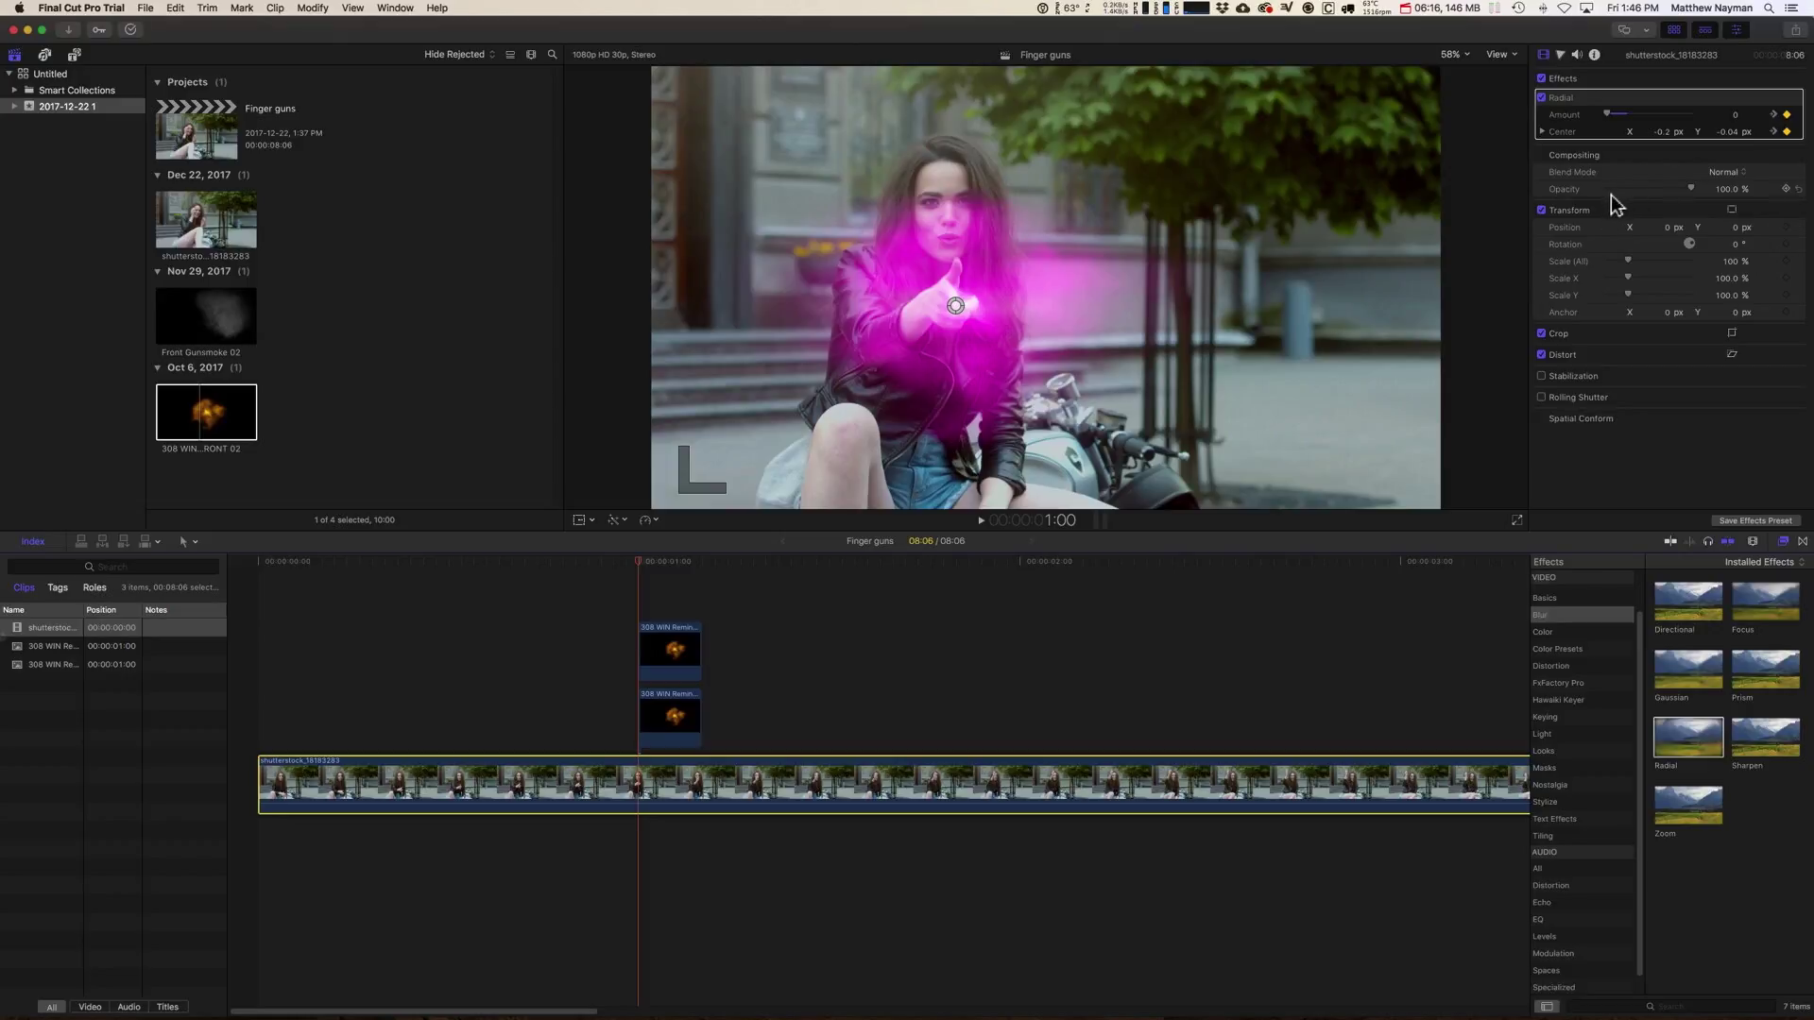
click(1786, 228)
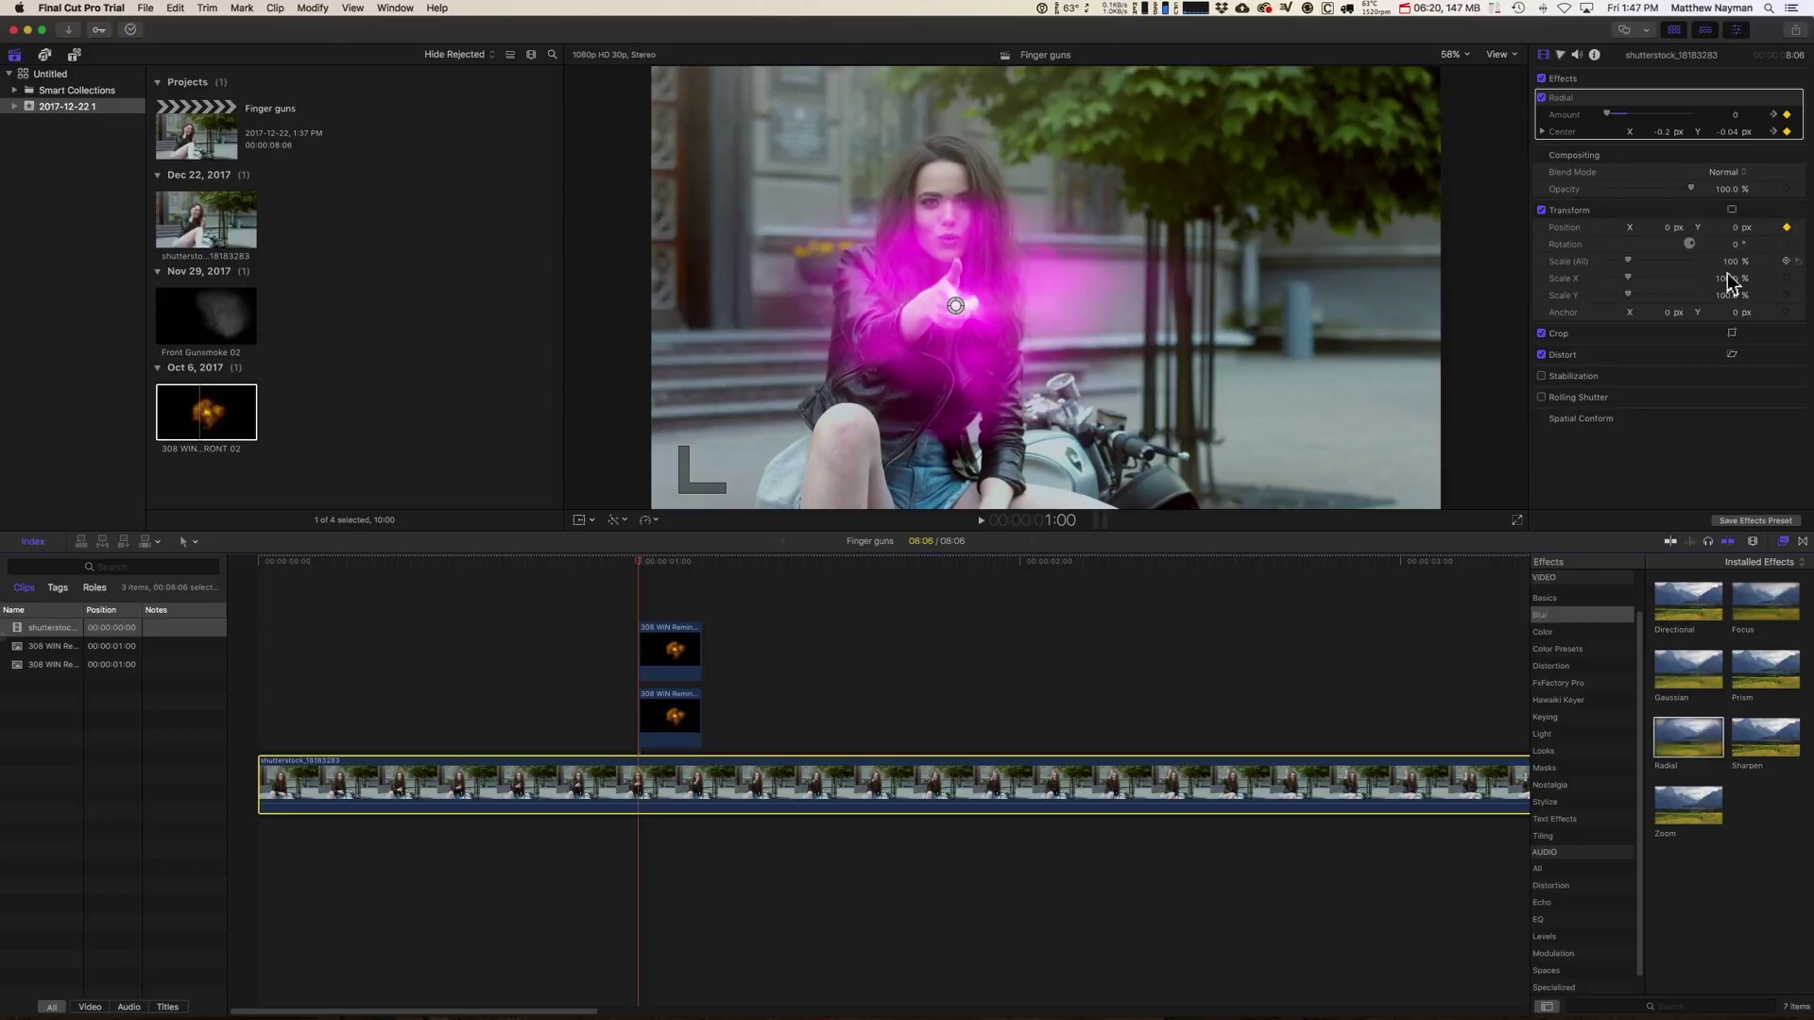
key(Right)
key(Right)
key(Right)
key(Right)
key(Right)
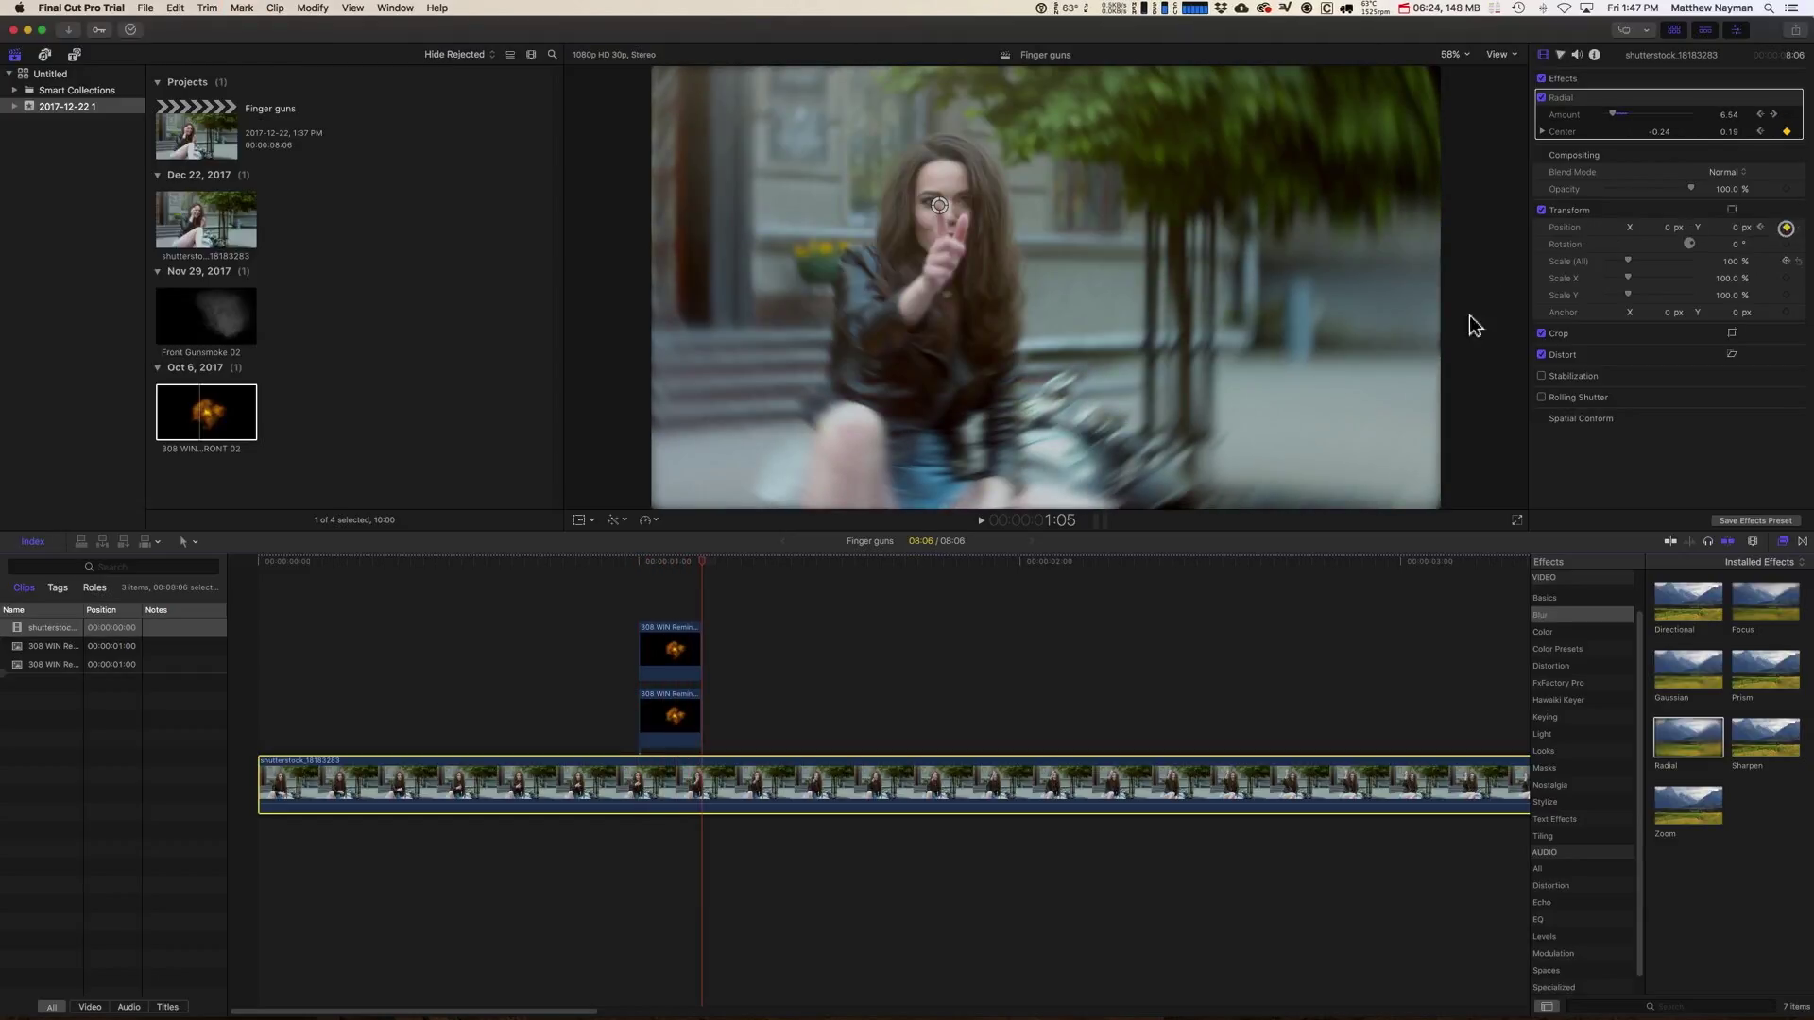
- Shift the footage down to a Y position of about -22.6 px at 1:01 and nudge it slightly right
key(Left)
key(Left)
key(Left)
key(Left)
key(Left)
key(Right)
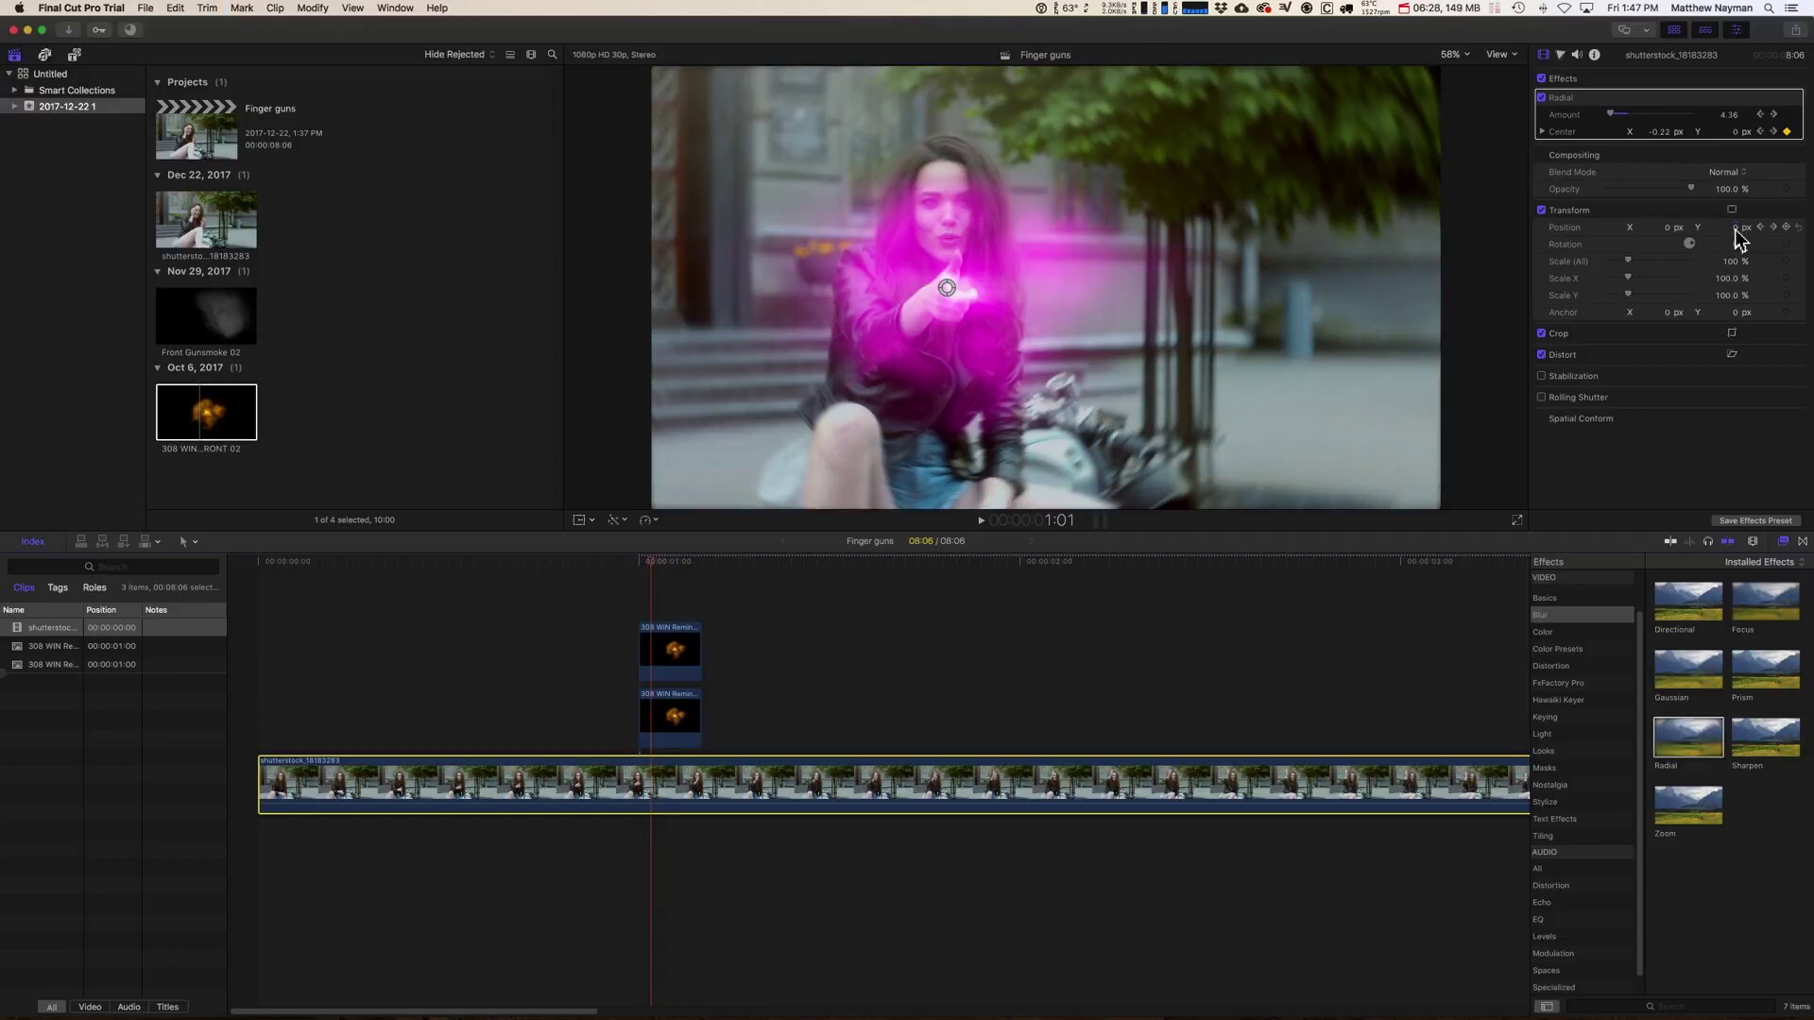
drag(1735, 229, 1673, 236)
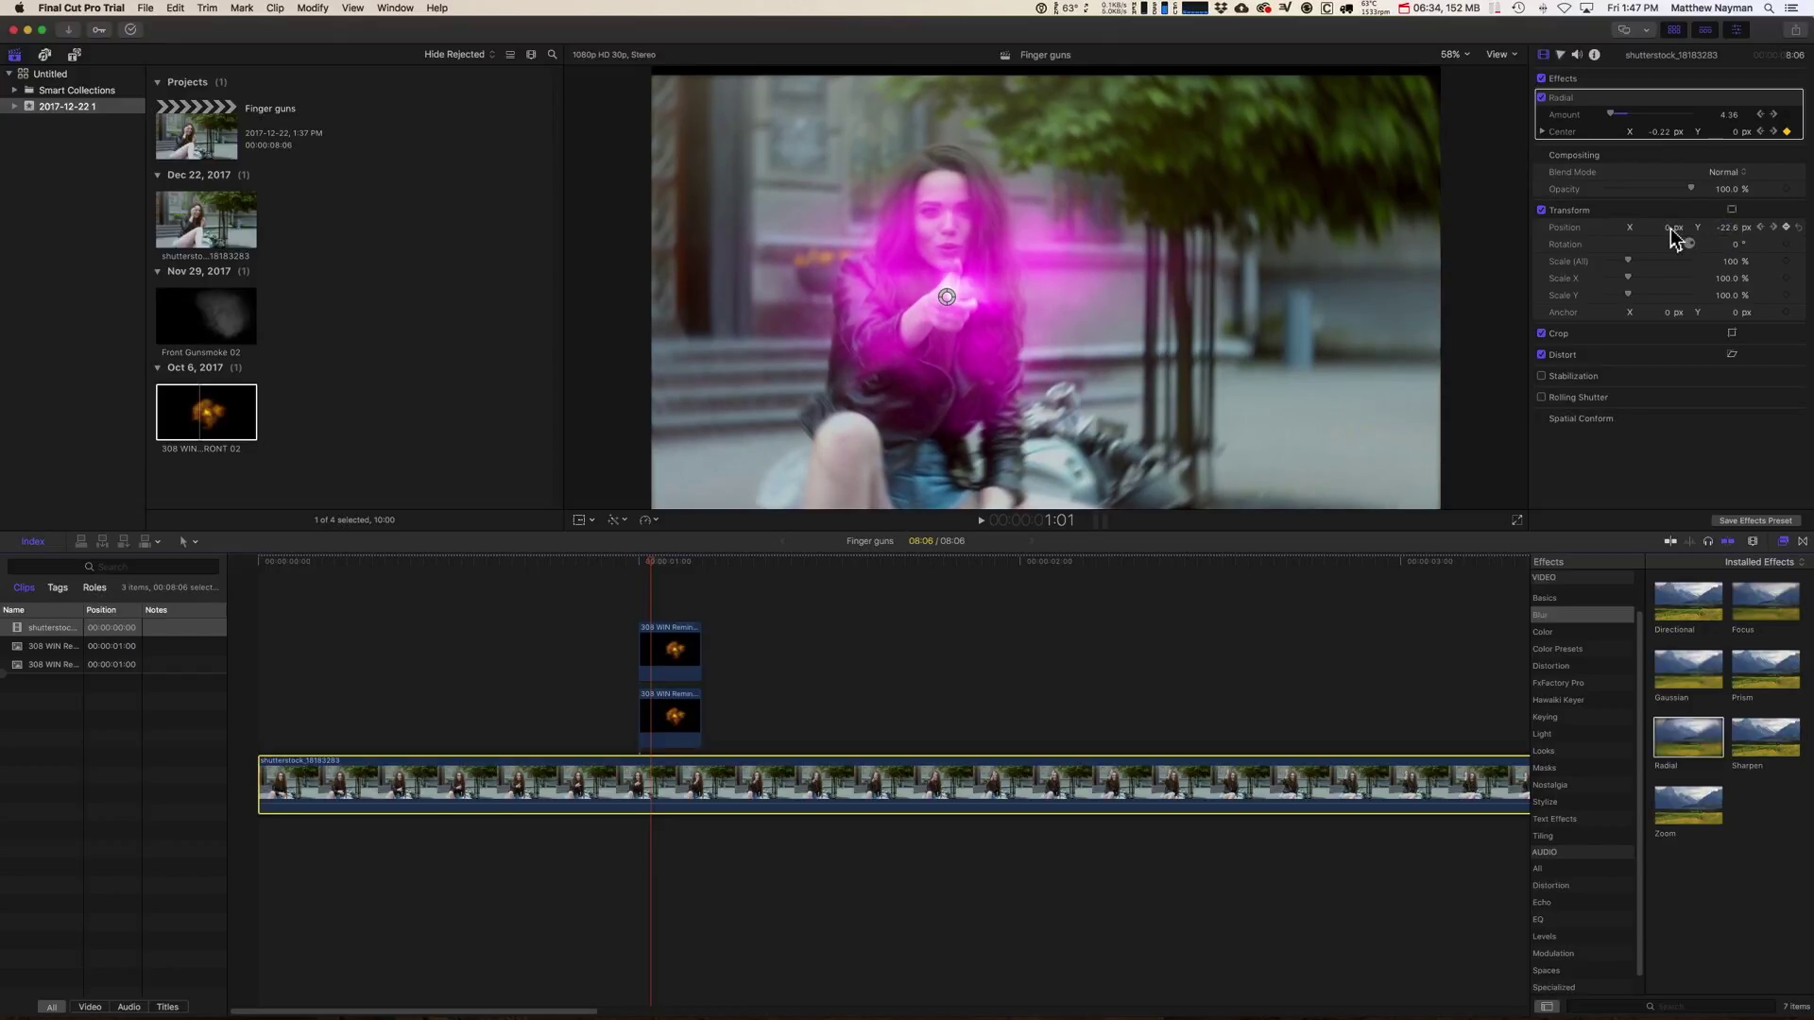
- Move the footage to an X position of 17 px at 1:03 and raise its Y position for the shake
key(Right)
key(Right)
key(Right)
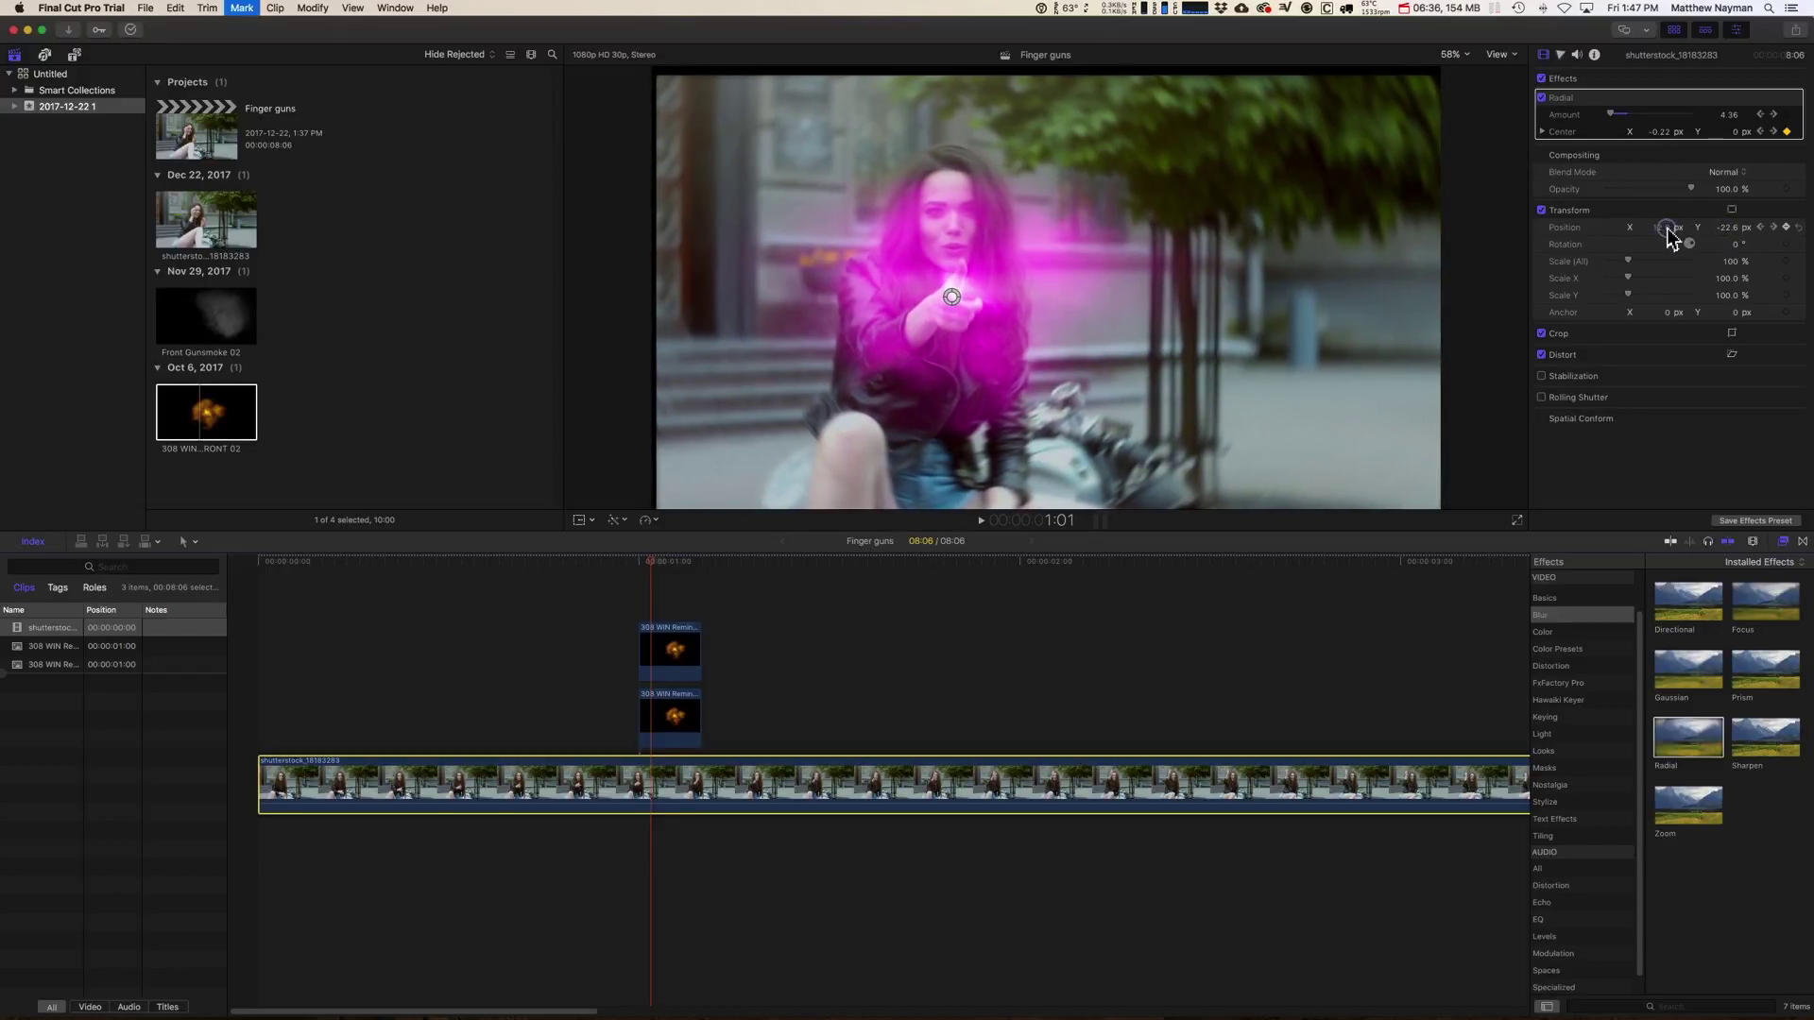
key(Left)
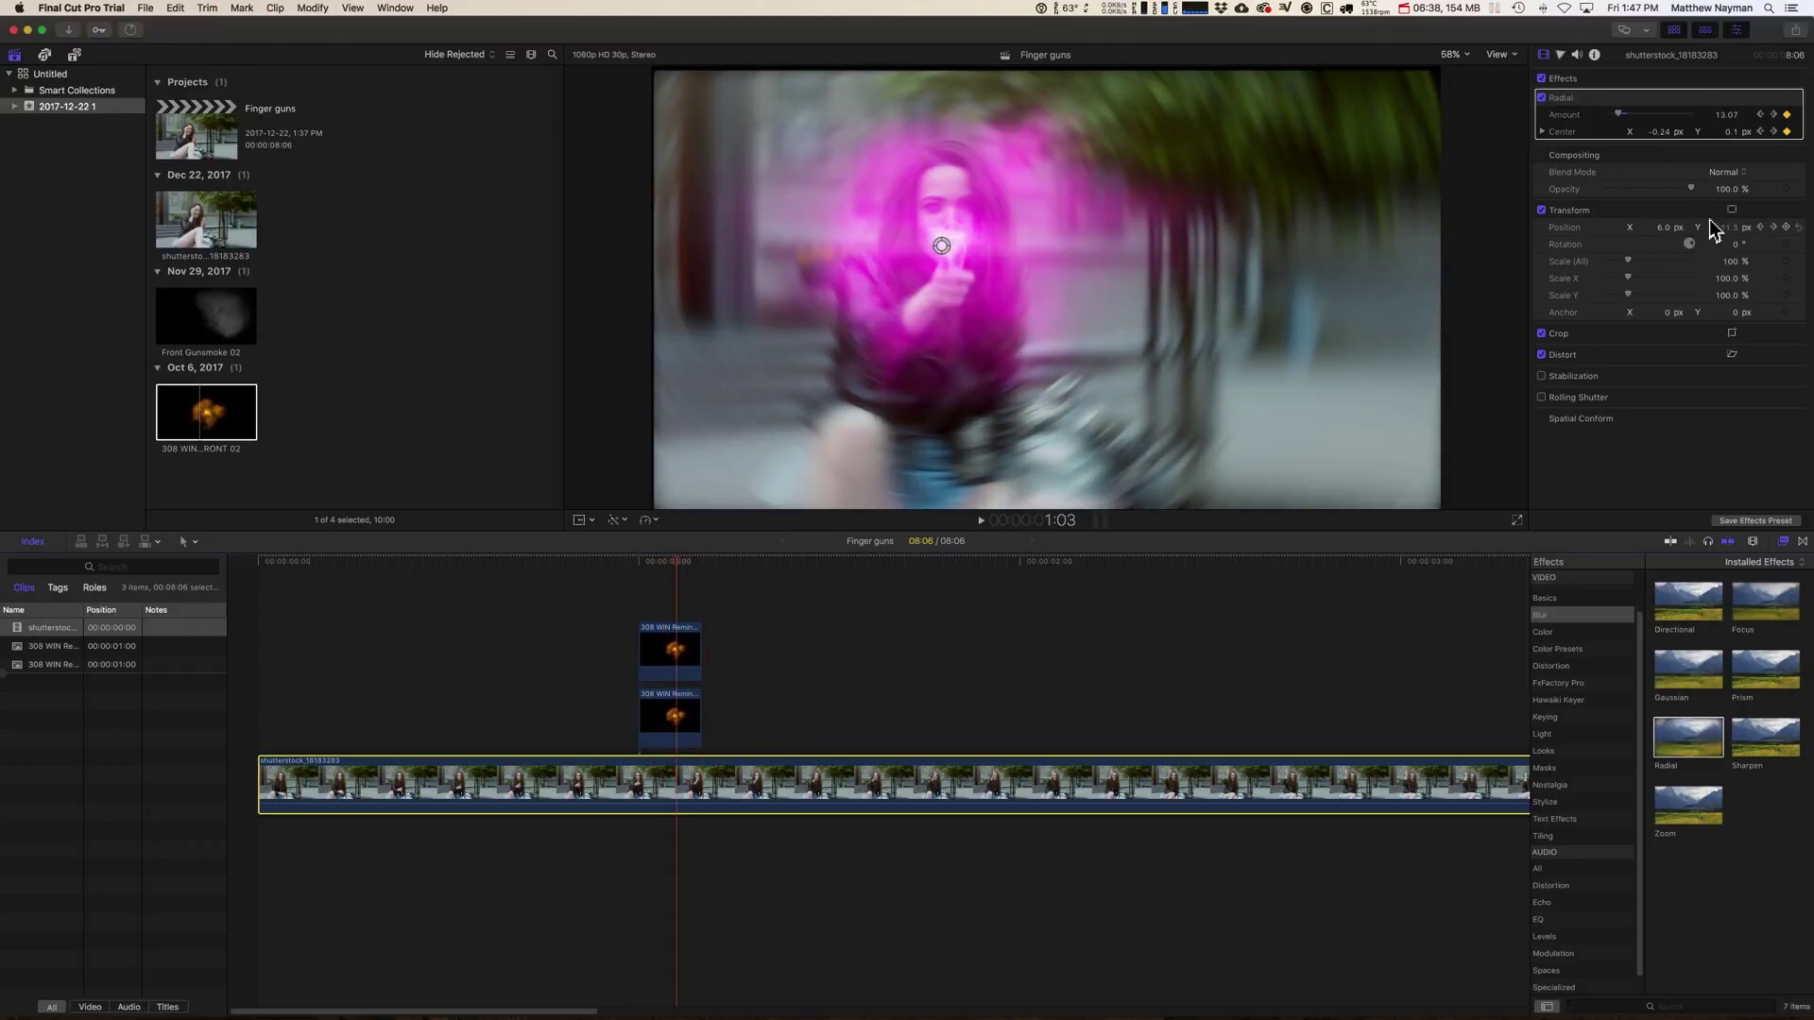
drag(1667, 236, 1746, 237)
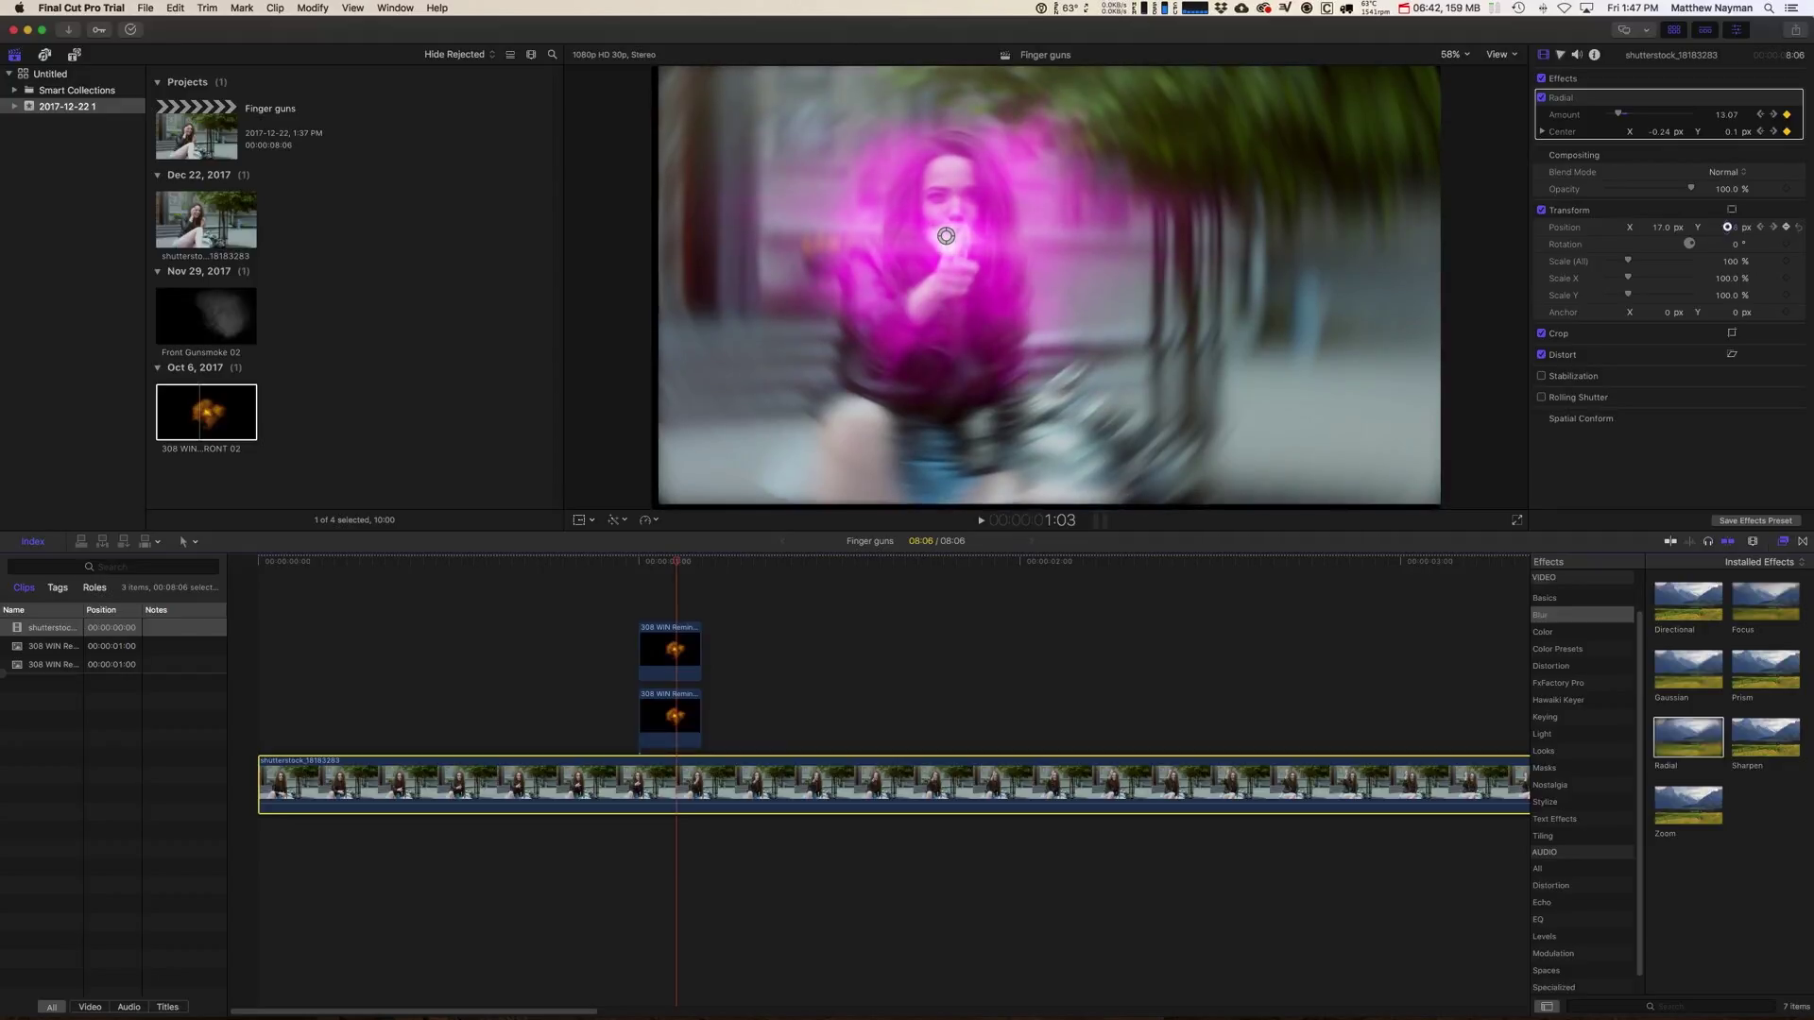
- Return the footage to a Y position of 0 px at 1:07 to end the camera shake
key(Right)
key(Right)
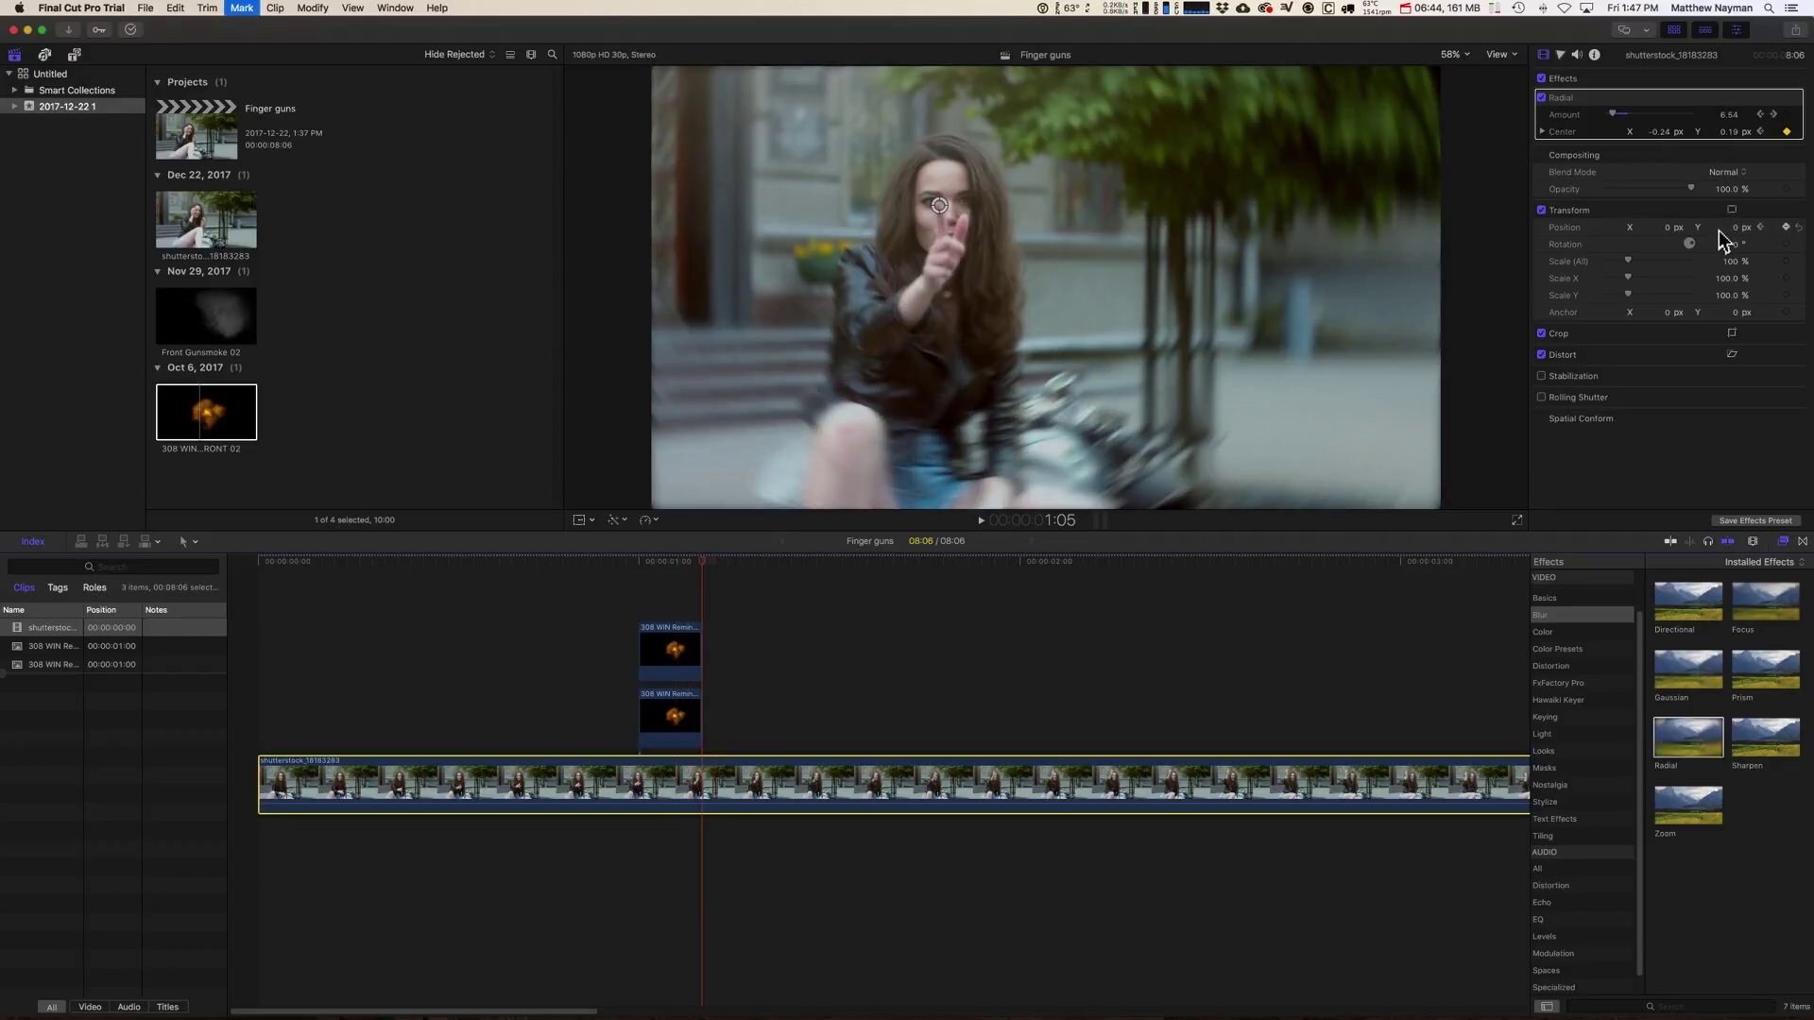
key(Right)
key(Right)
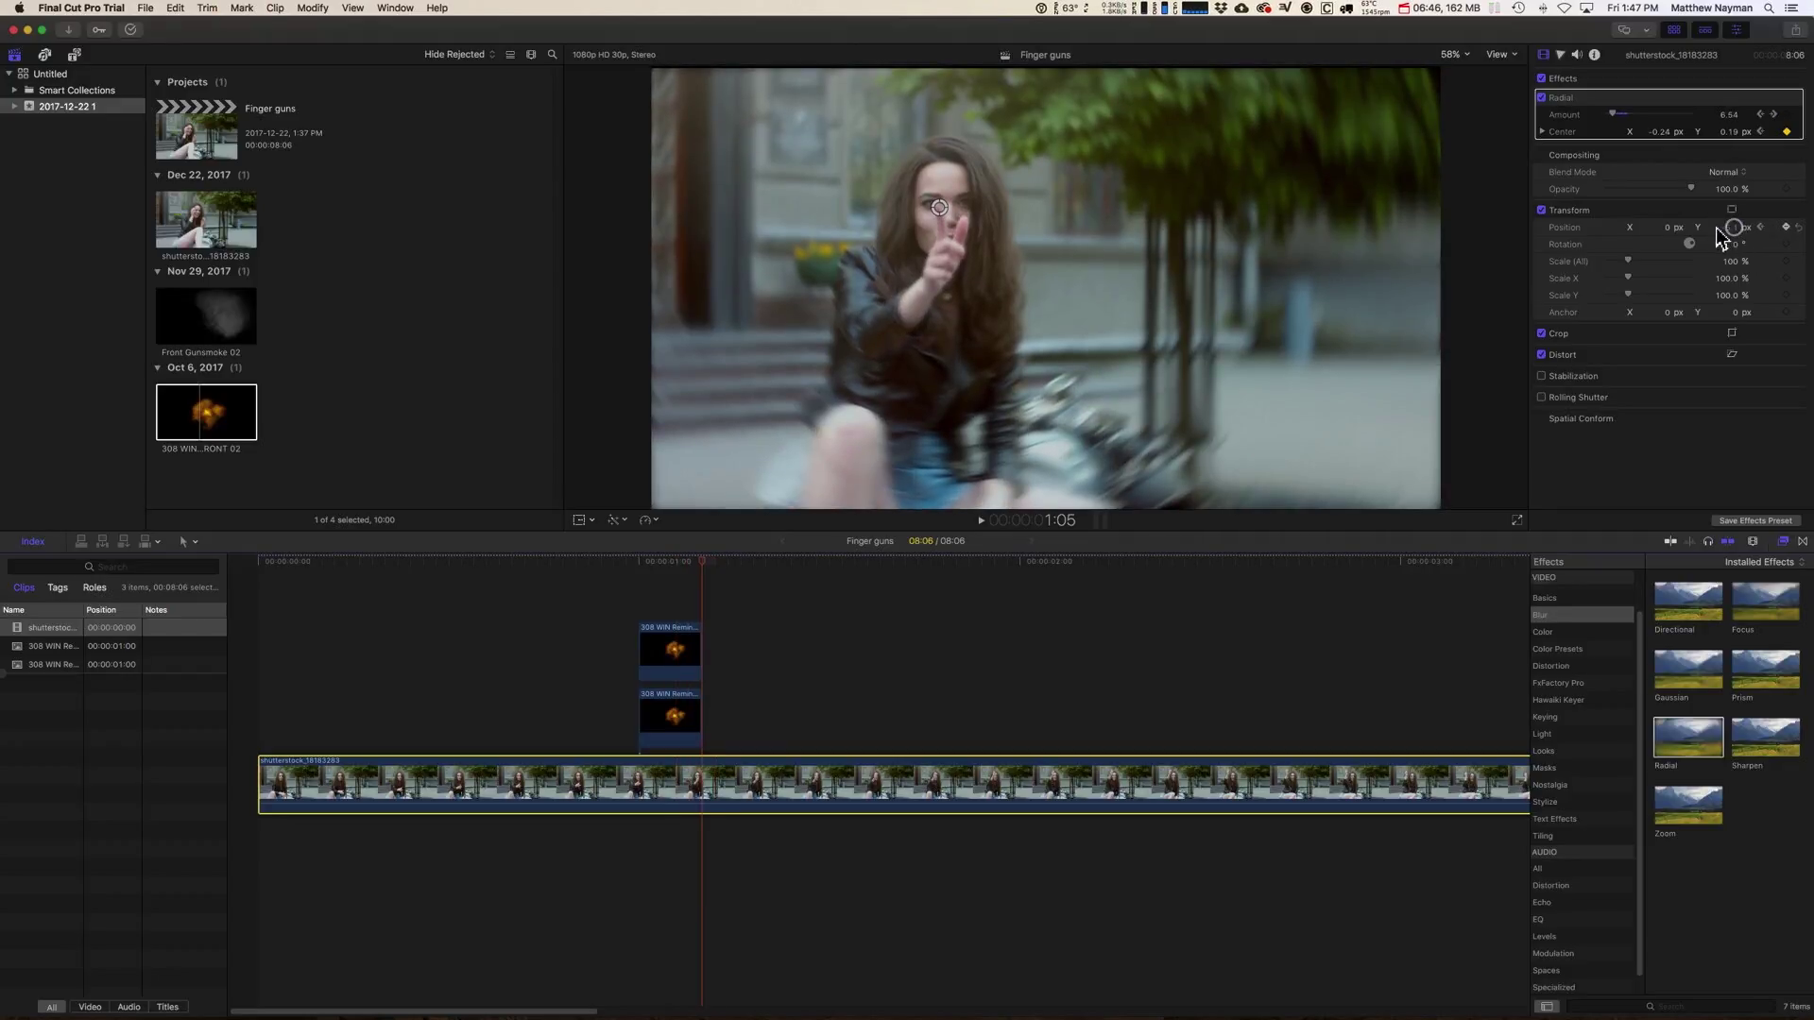
click(1731, 227)
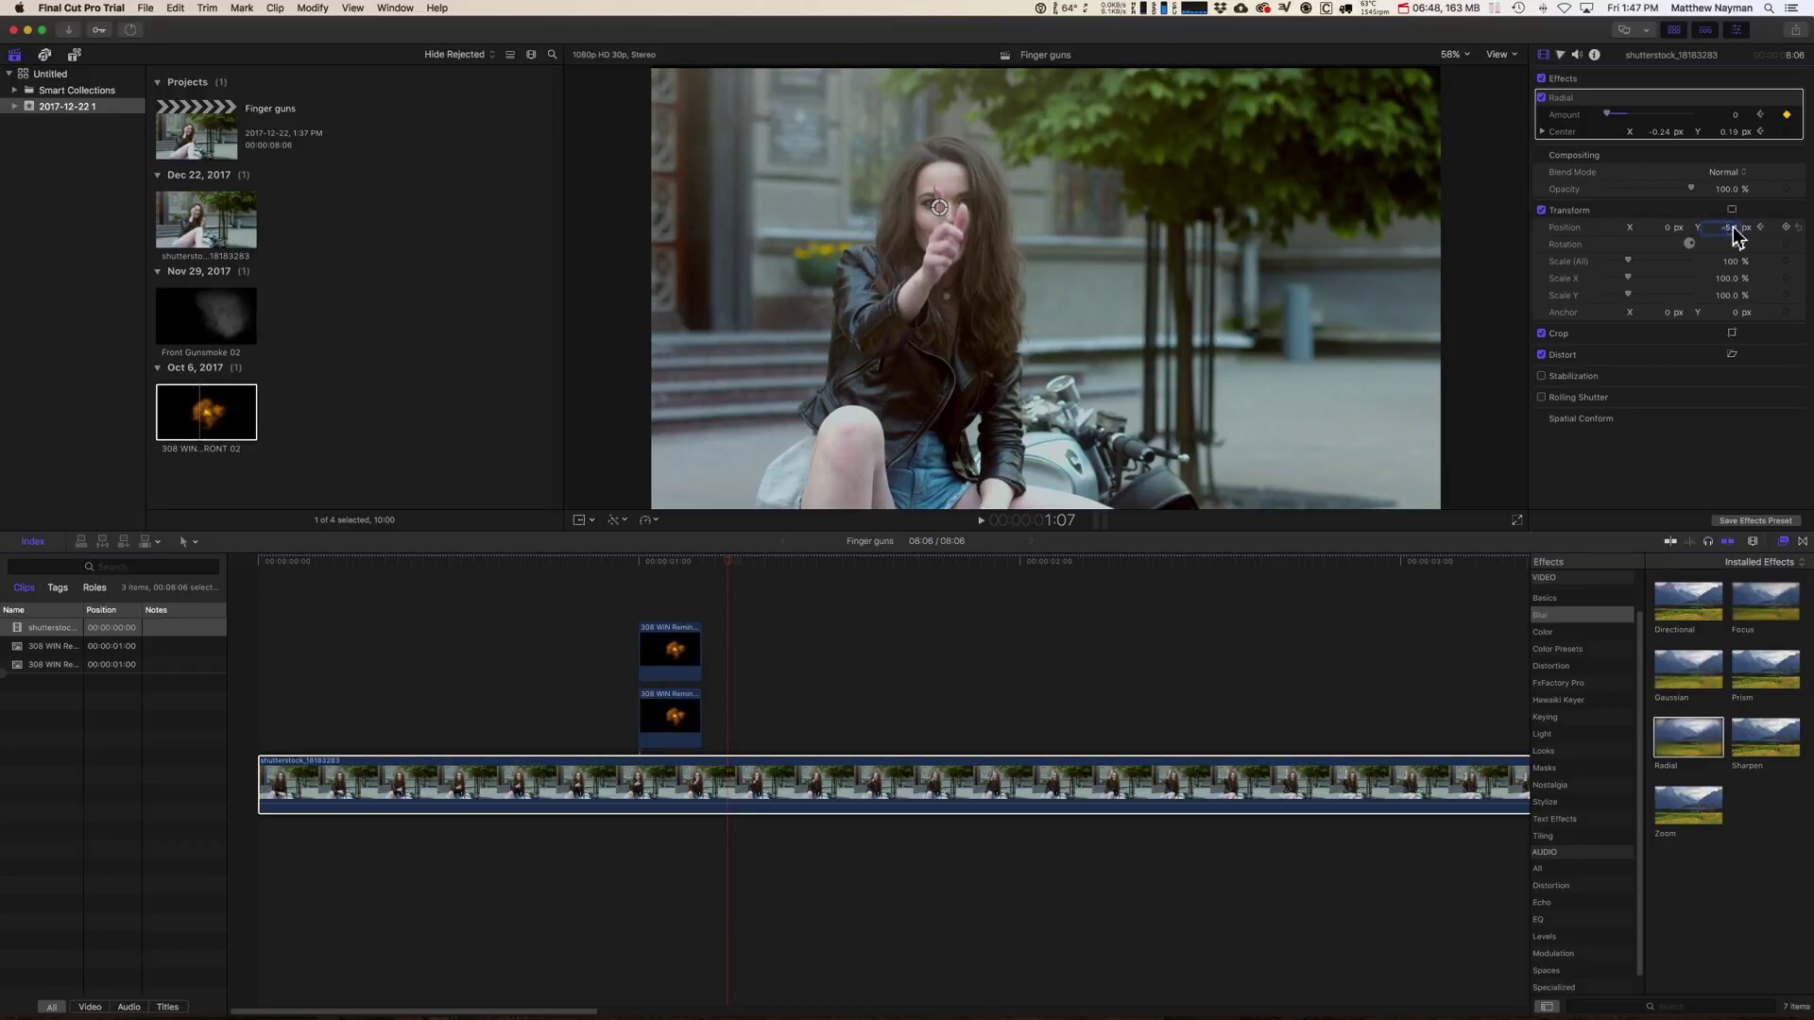
text(0)
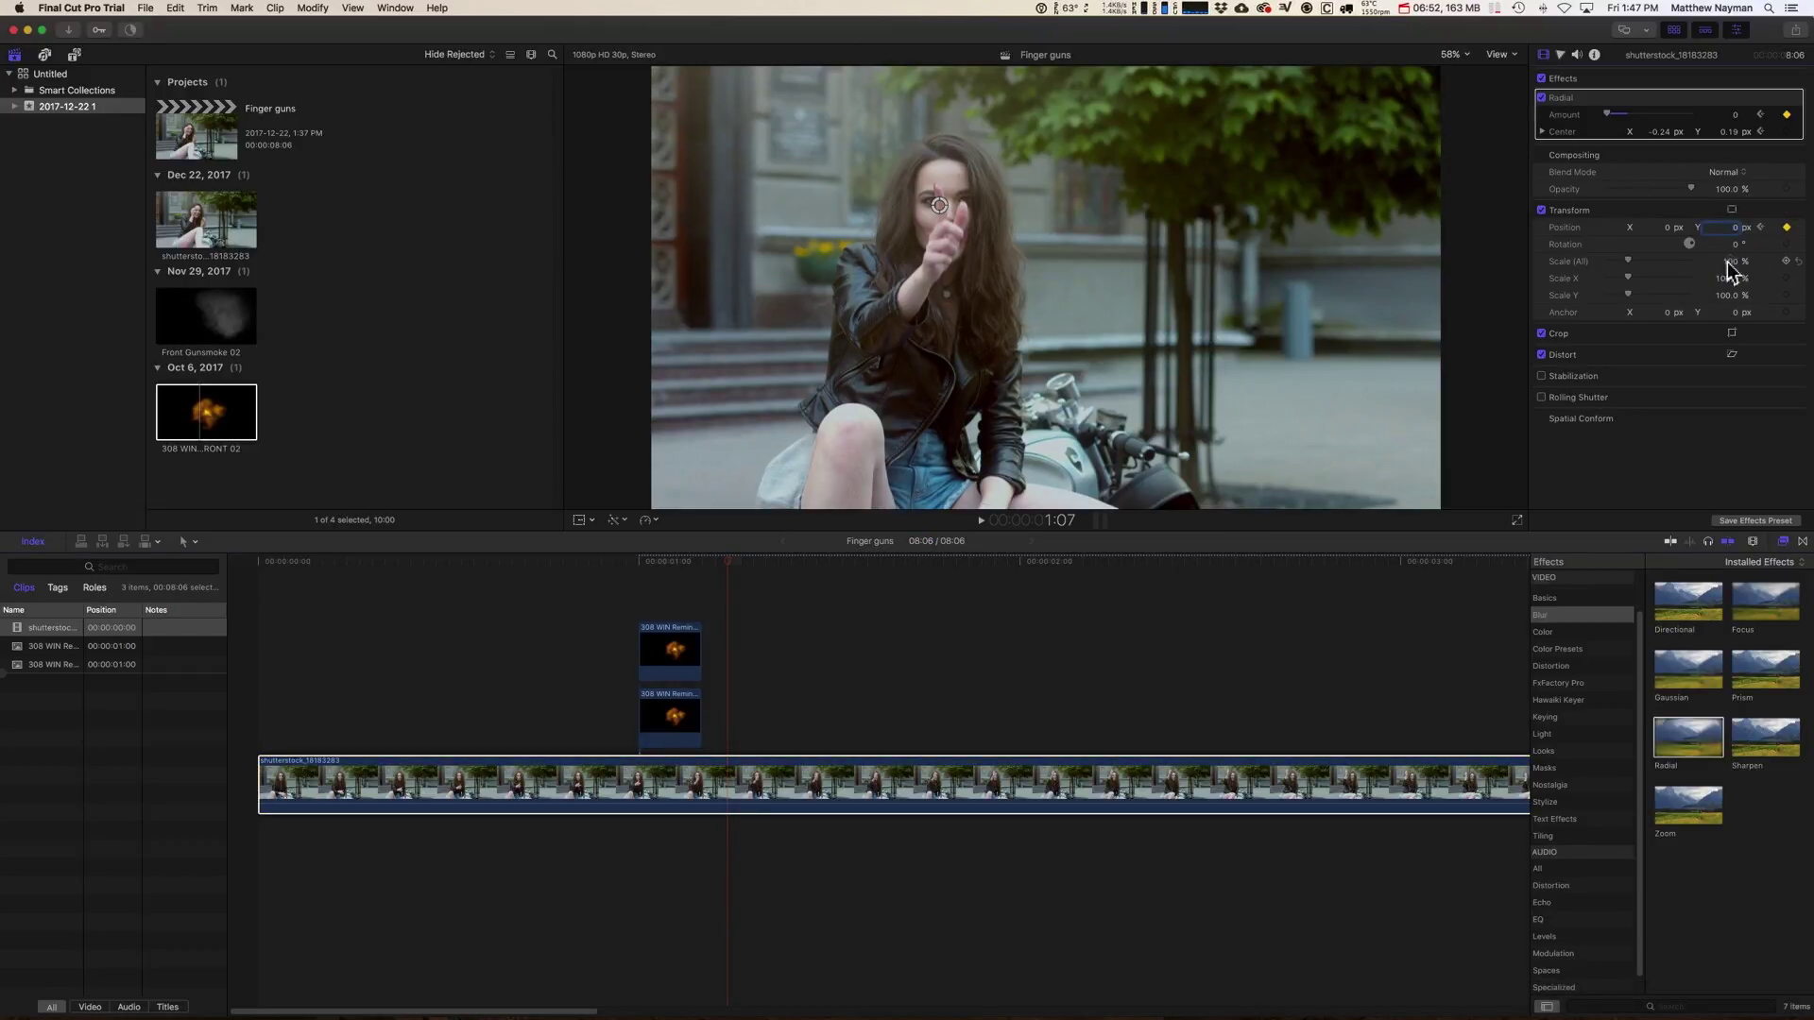
- Scale the woman's footage to 107% and play back the camera shake around the shot
drag(1629, 264, 1629, 263)
drag(687, 570, 567, 570)
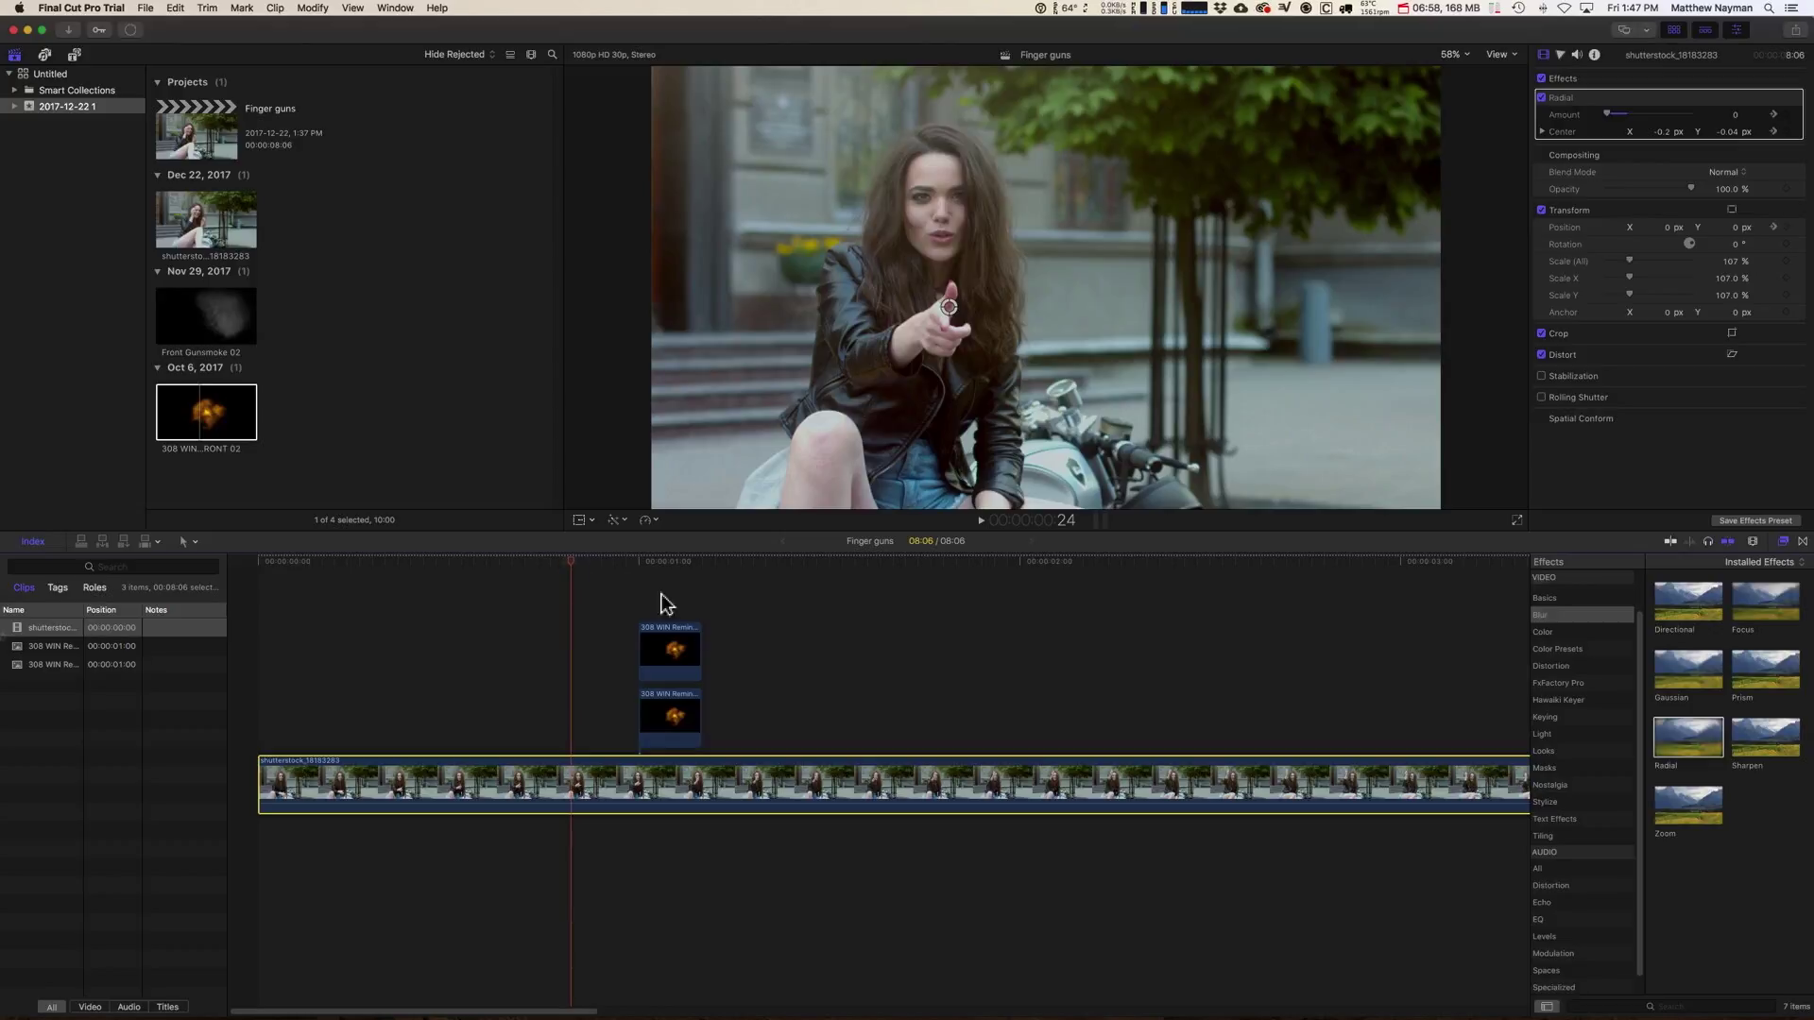
key(space)
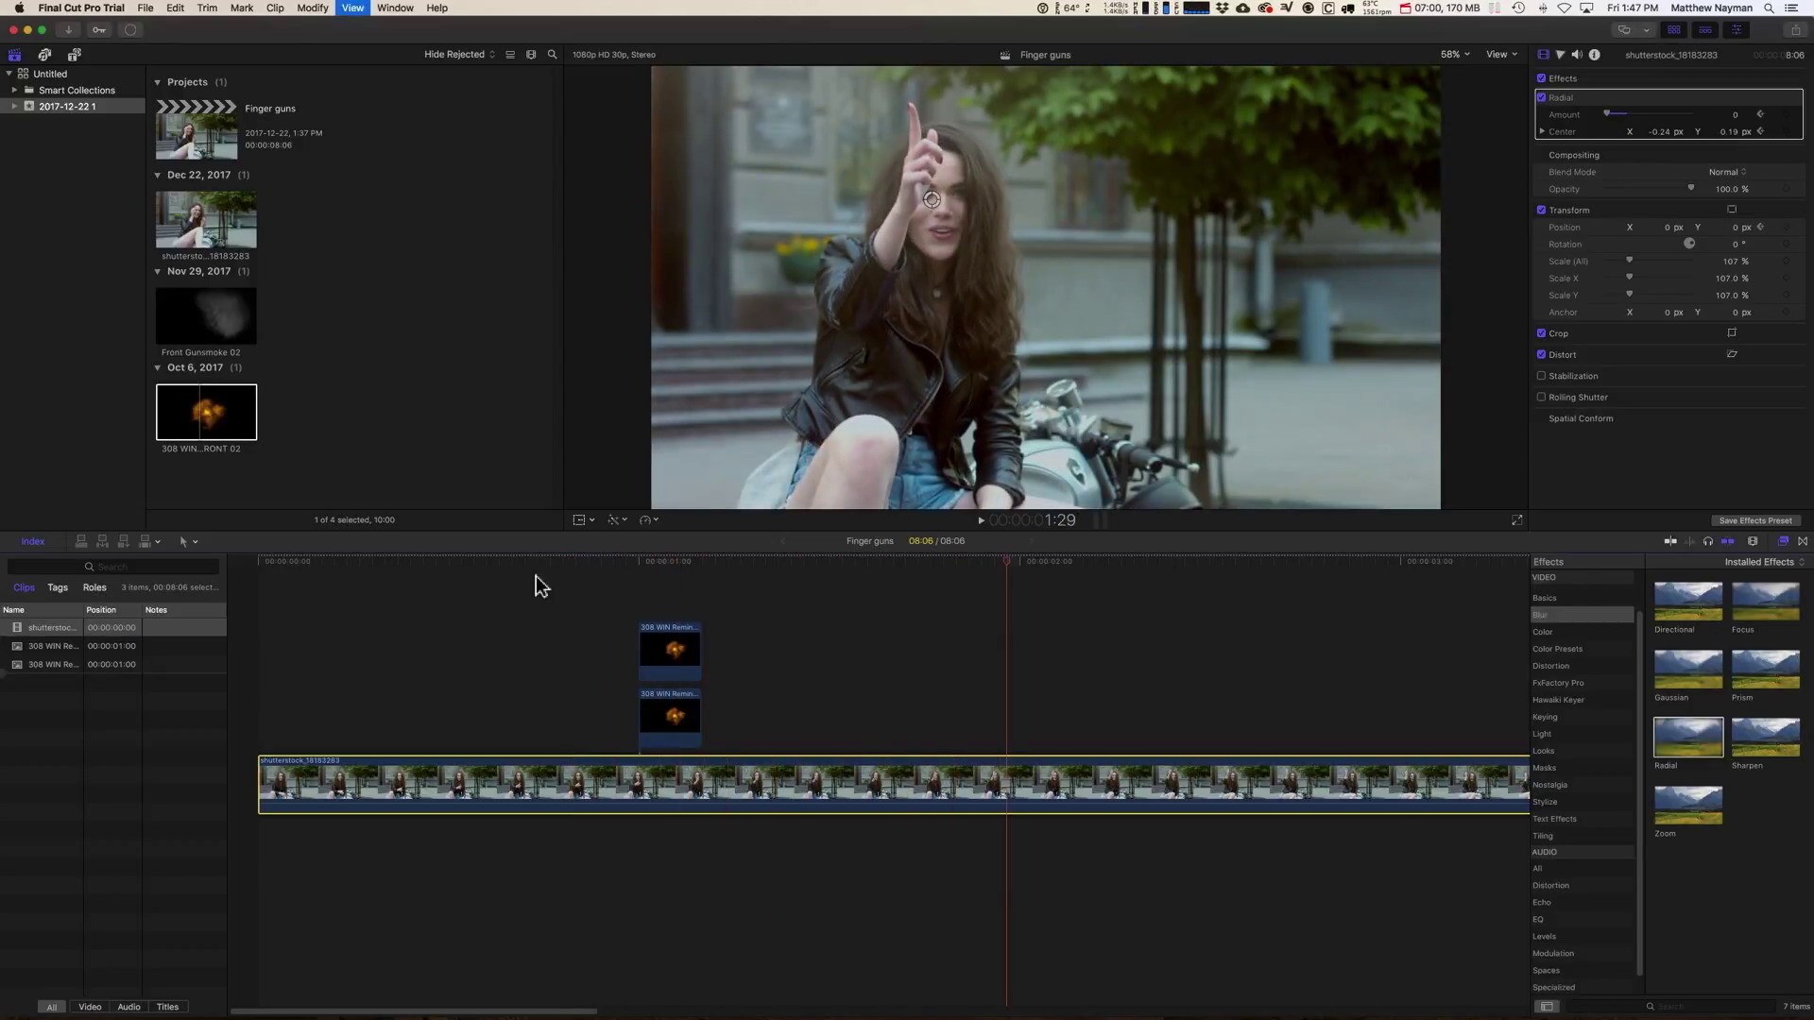
drag(642, 568, 577, 571)
key(space)
- Stack the Front Gunsmoke 02 clip above both flash clips at 1:00 and view it at 1:07
click(639, 563)
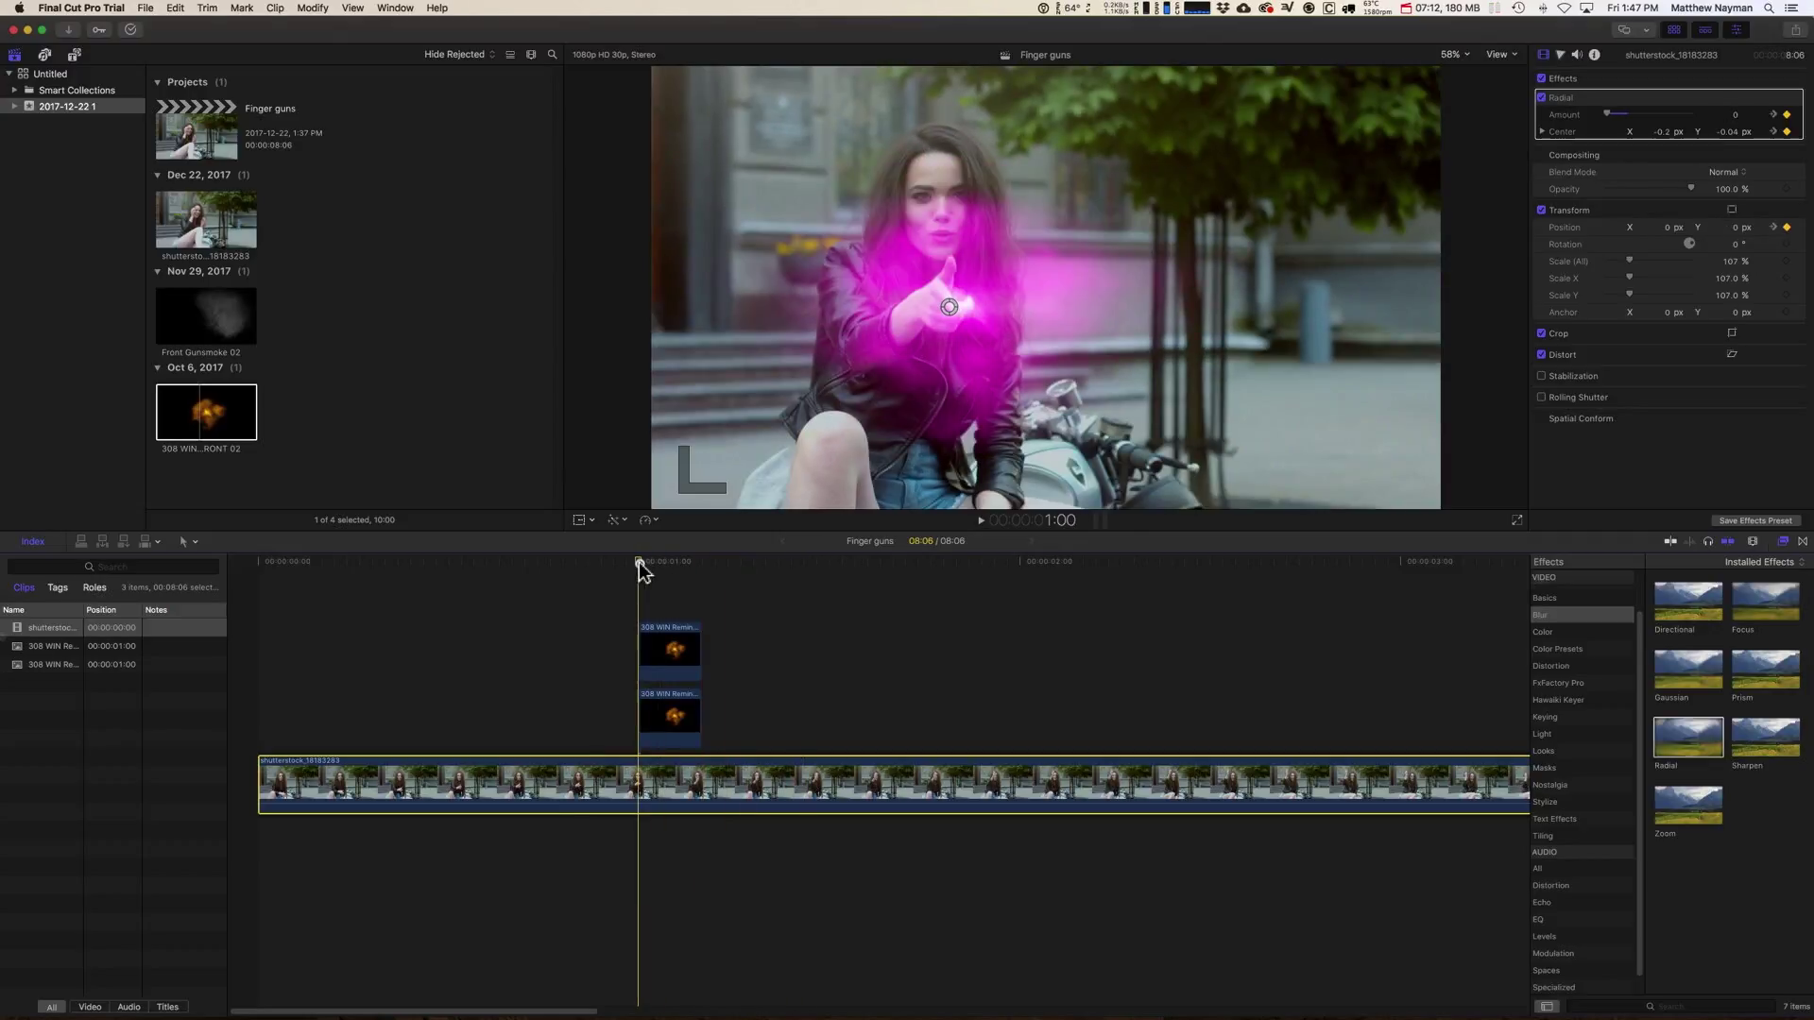
click(228, 327)
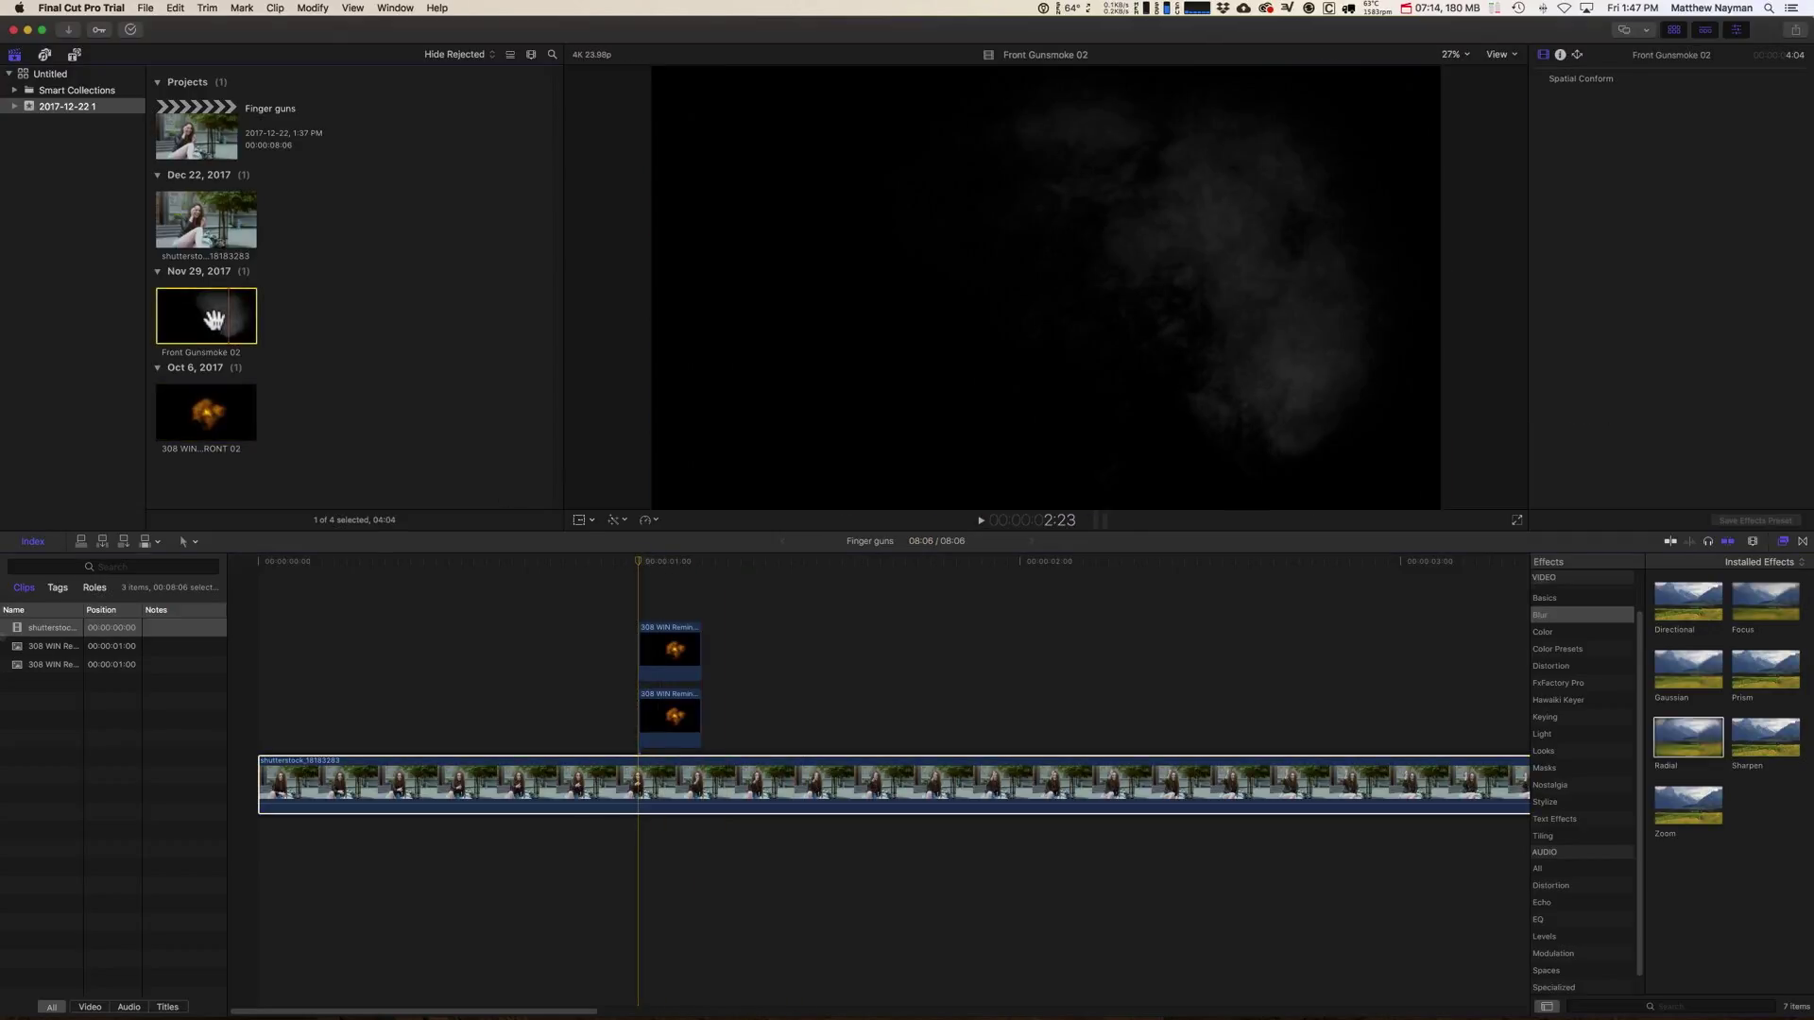
drag(229, 349, 631, 571)
click(729, 591)
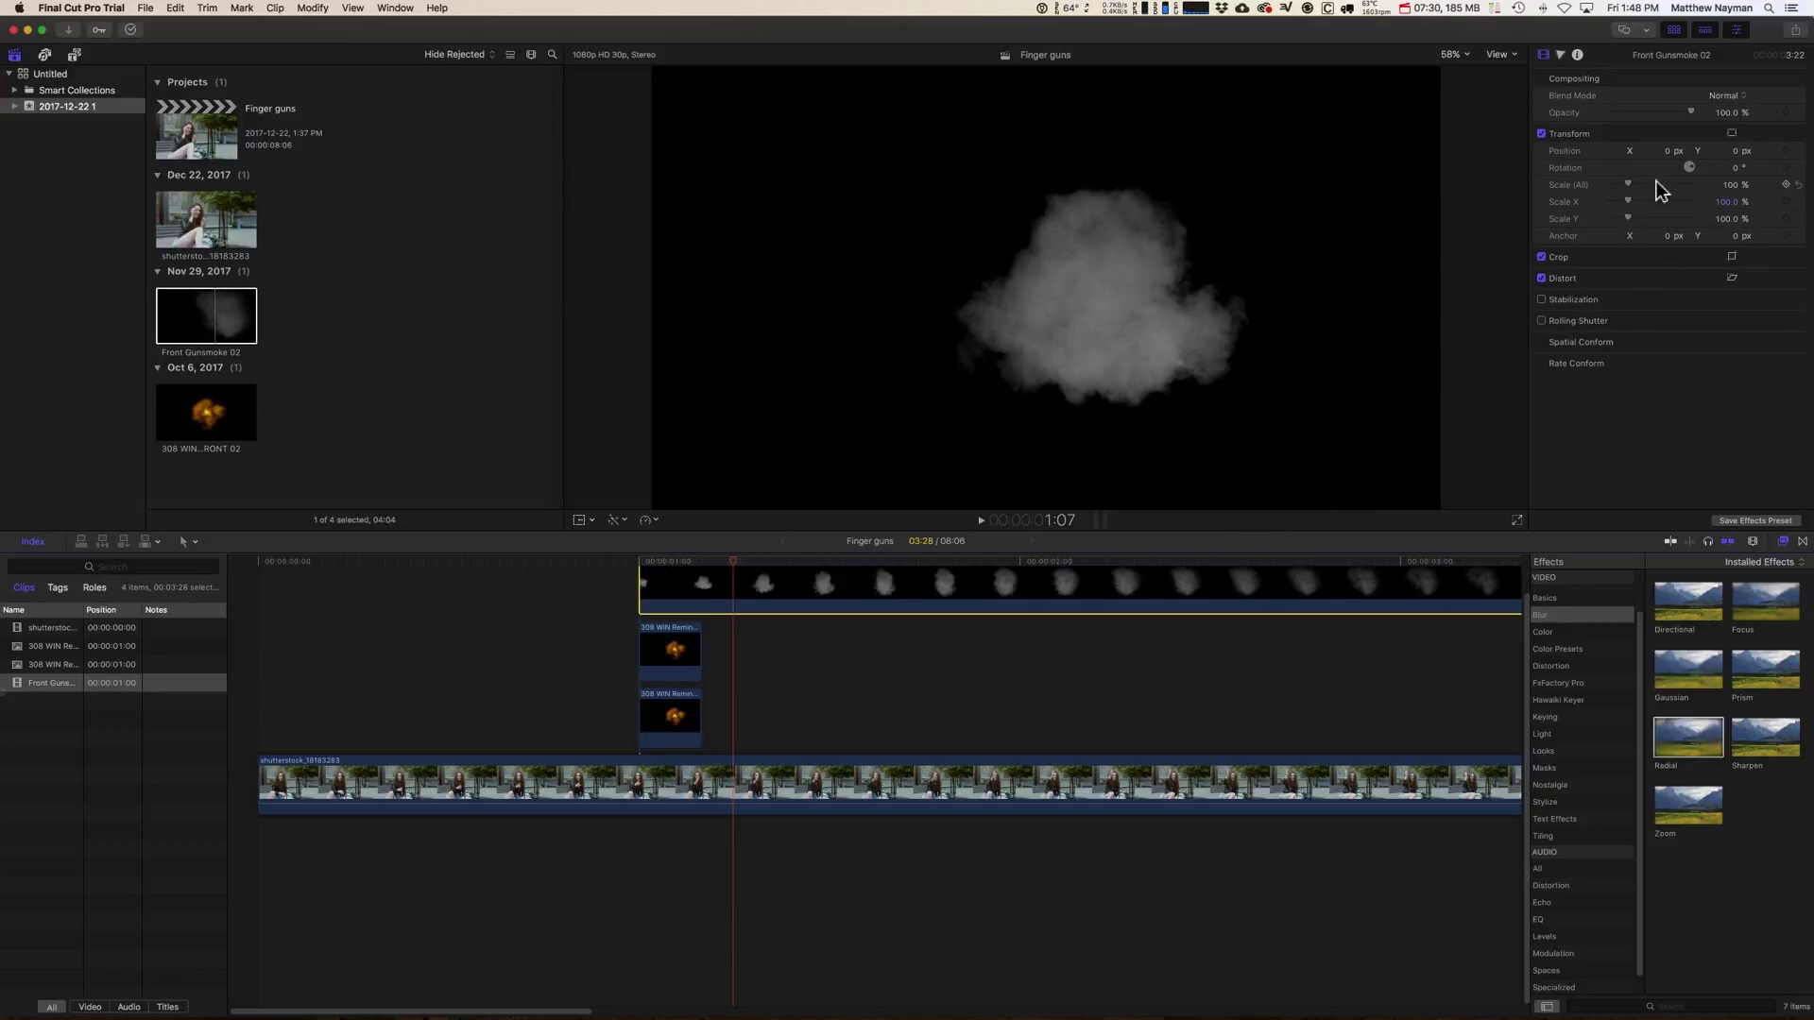
- Set the Front Gunsmoke 02 clip's blend mode to Screen and move it at 1:00 onto the pointing hand, at about X -272.7 px, Y -3 px
click(1725, 97)
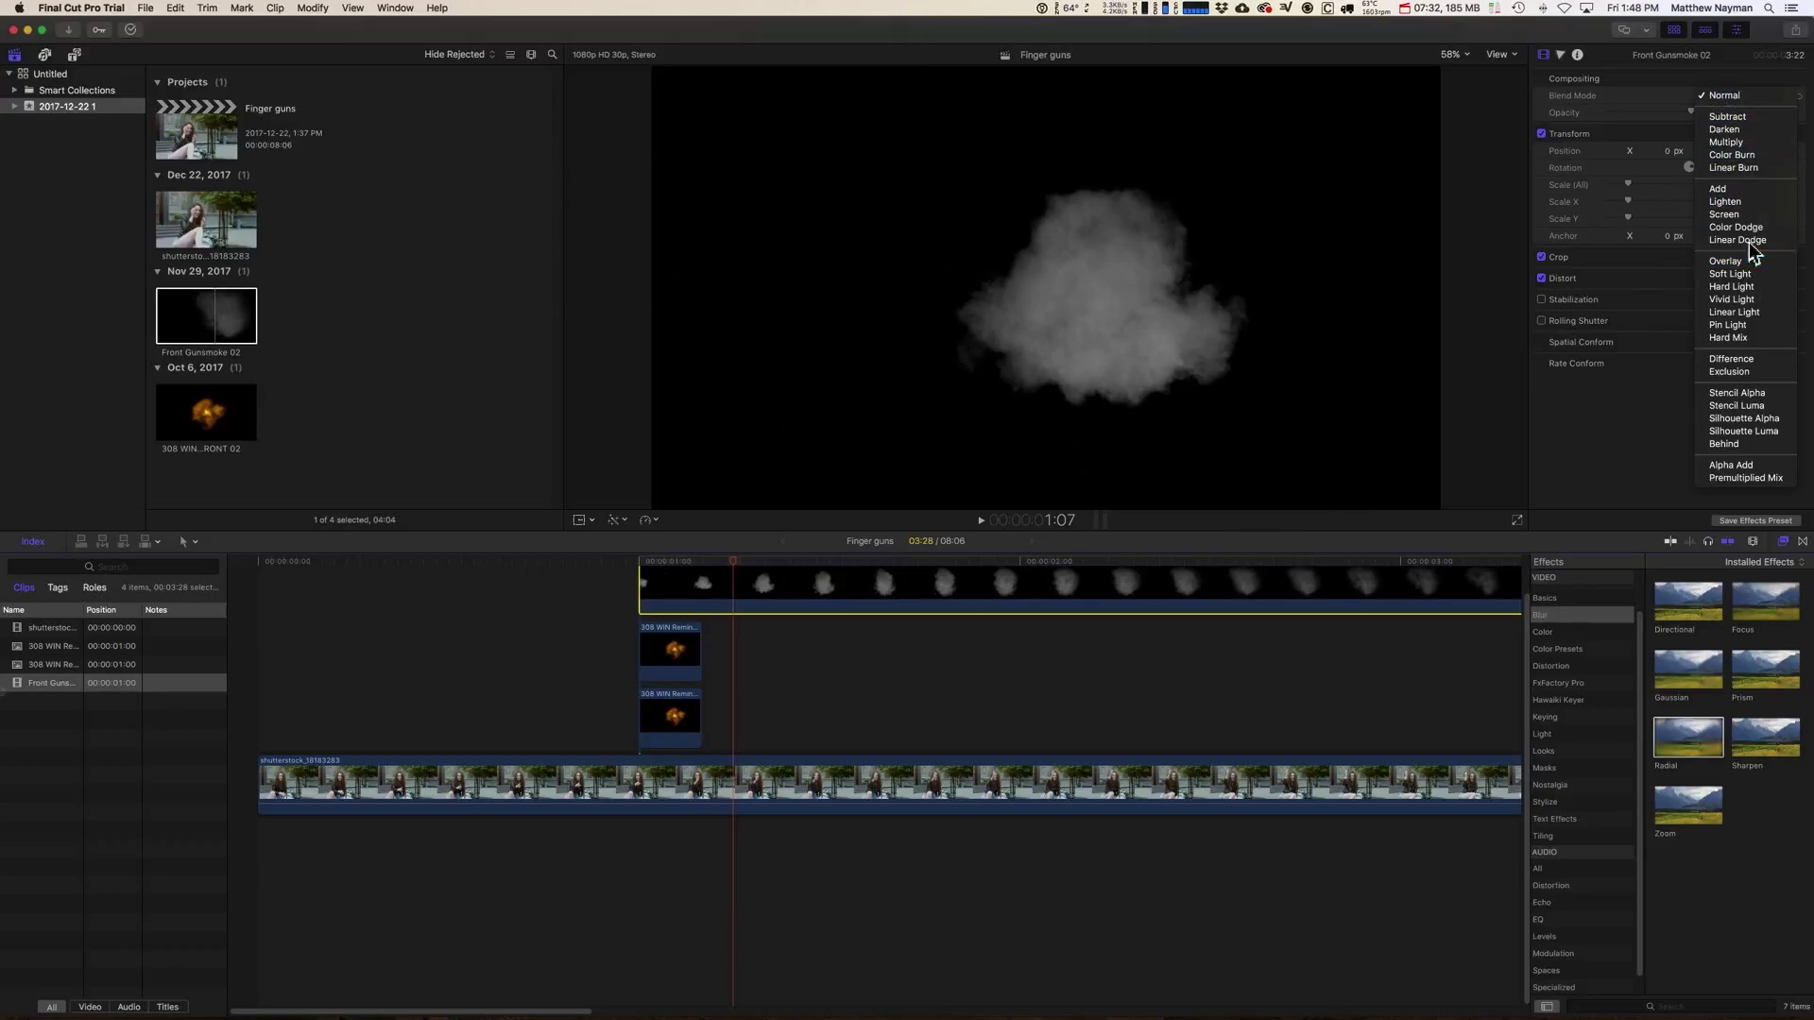
click(1748, 215)
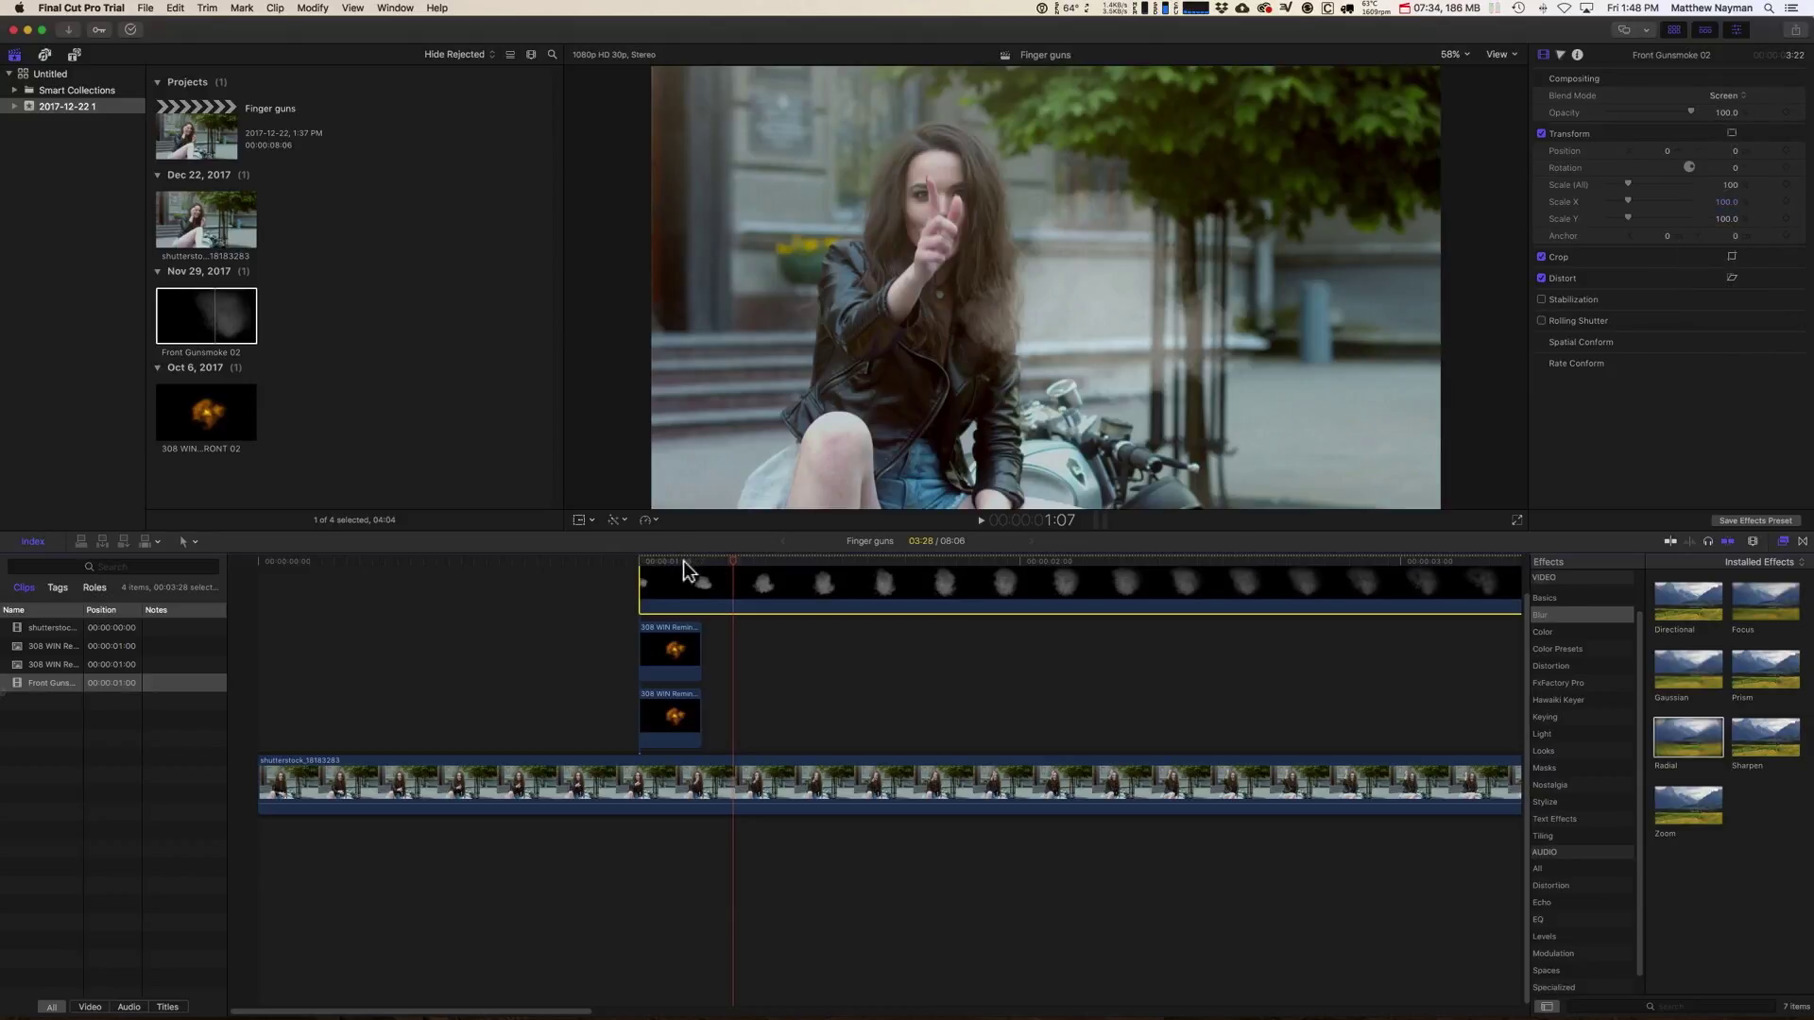
click(676, 559)
drag(678, 559, 638, 561)
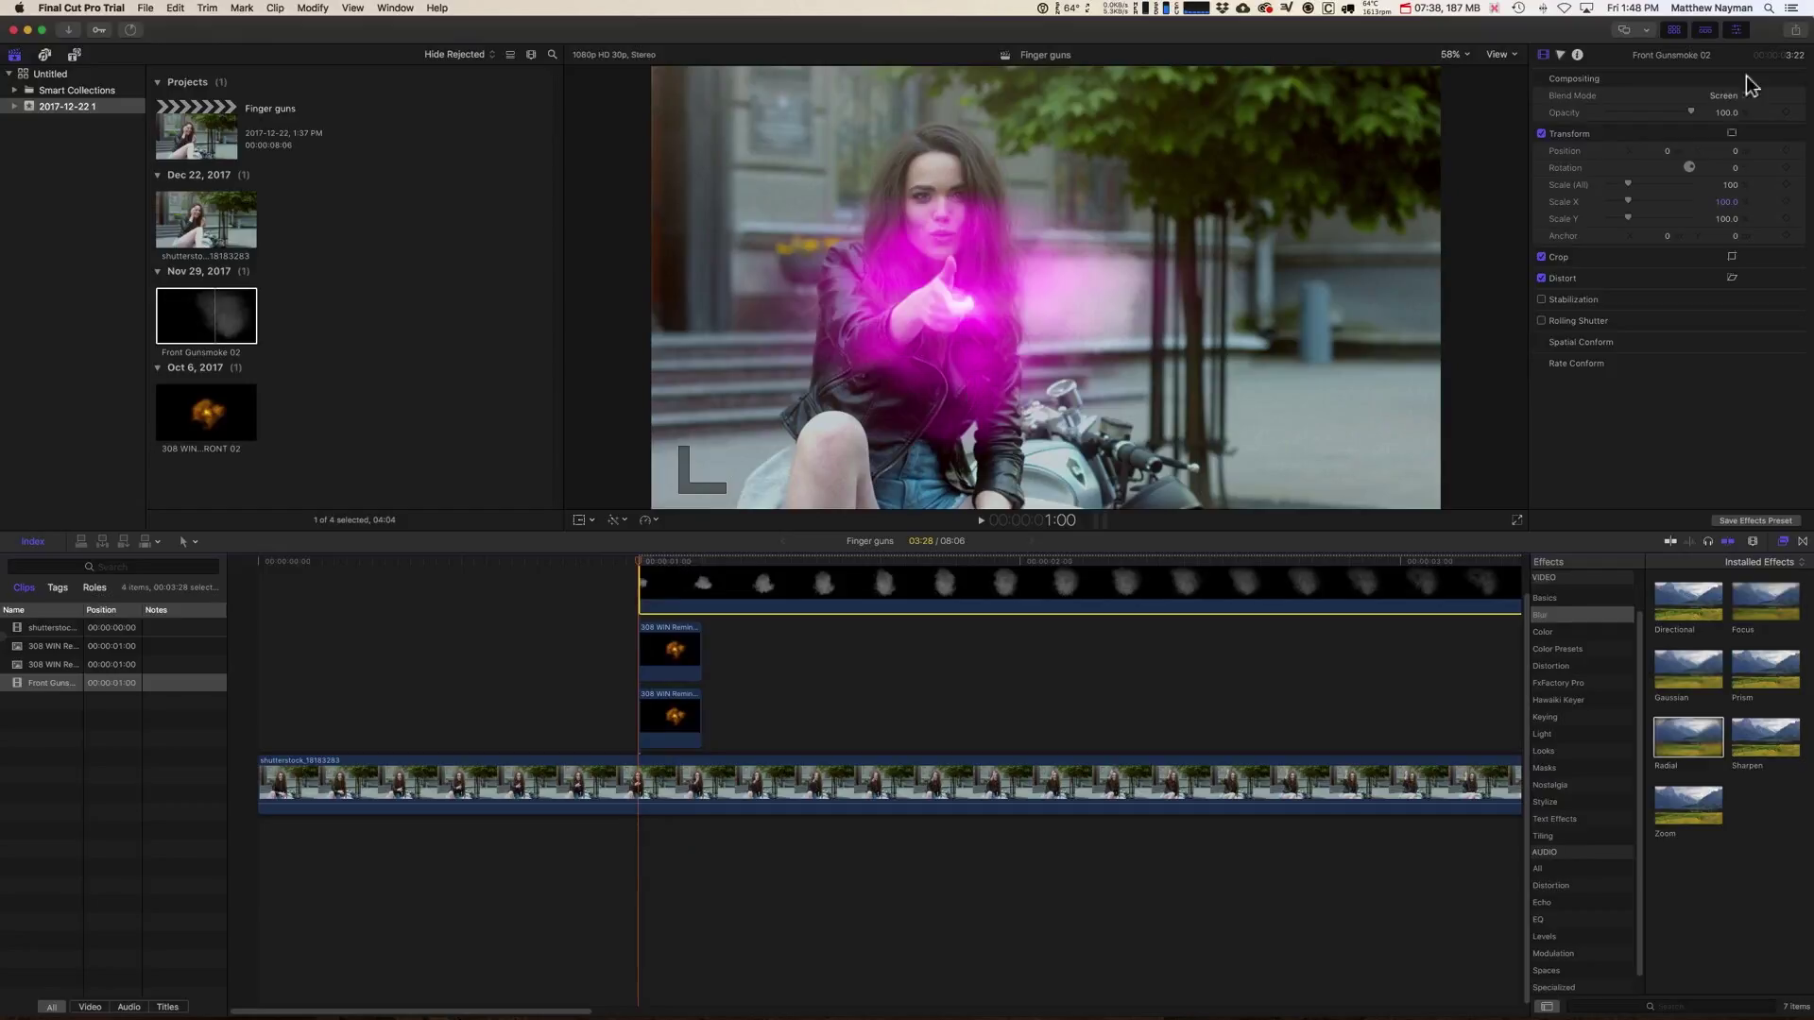
click(1733, 133)
drag(1057, 304, 947, 308)
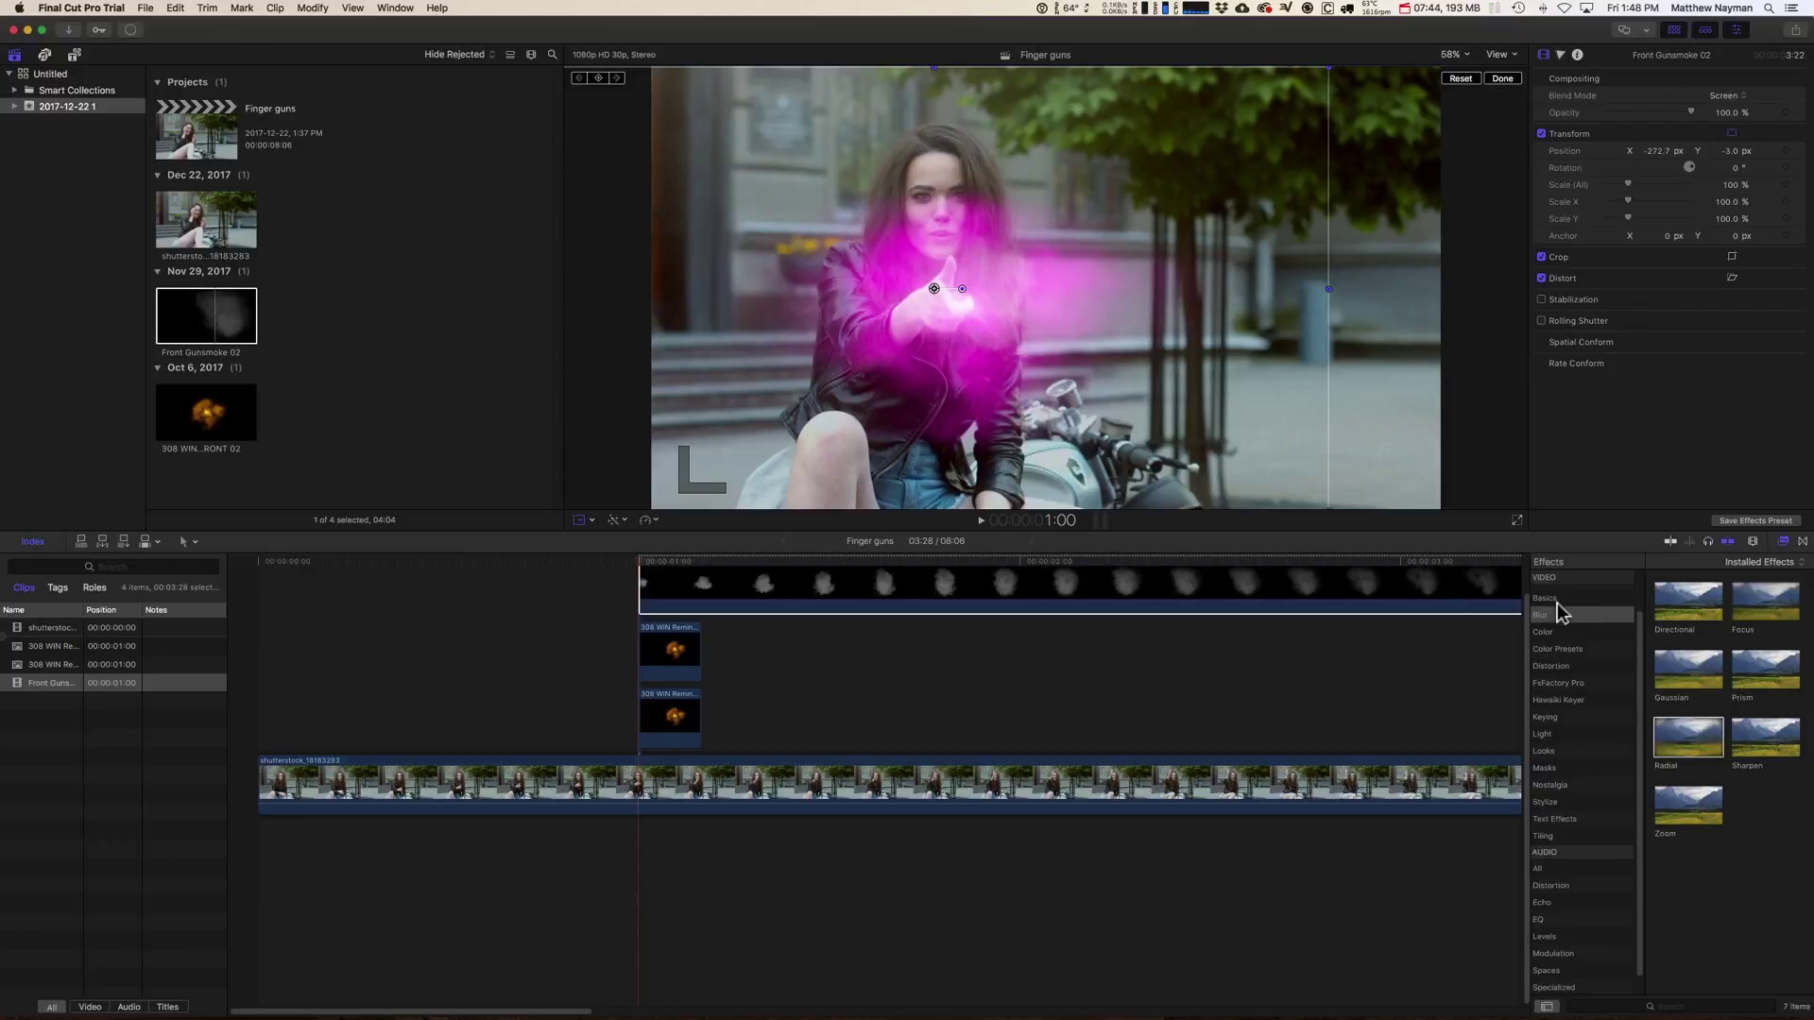
- Apply a Tint effect to the gunsmoke clip, colour it bright purple, and lower the clip's opacity to about 47%
click(1554, 632)
drag(1770, 944, 714, 595)
click(1724, 133)
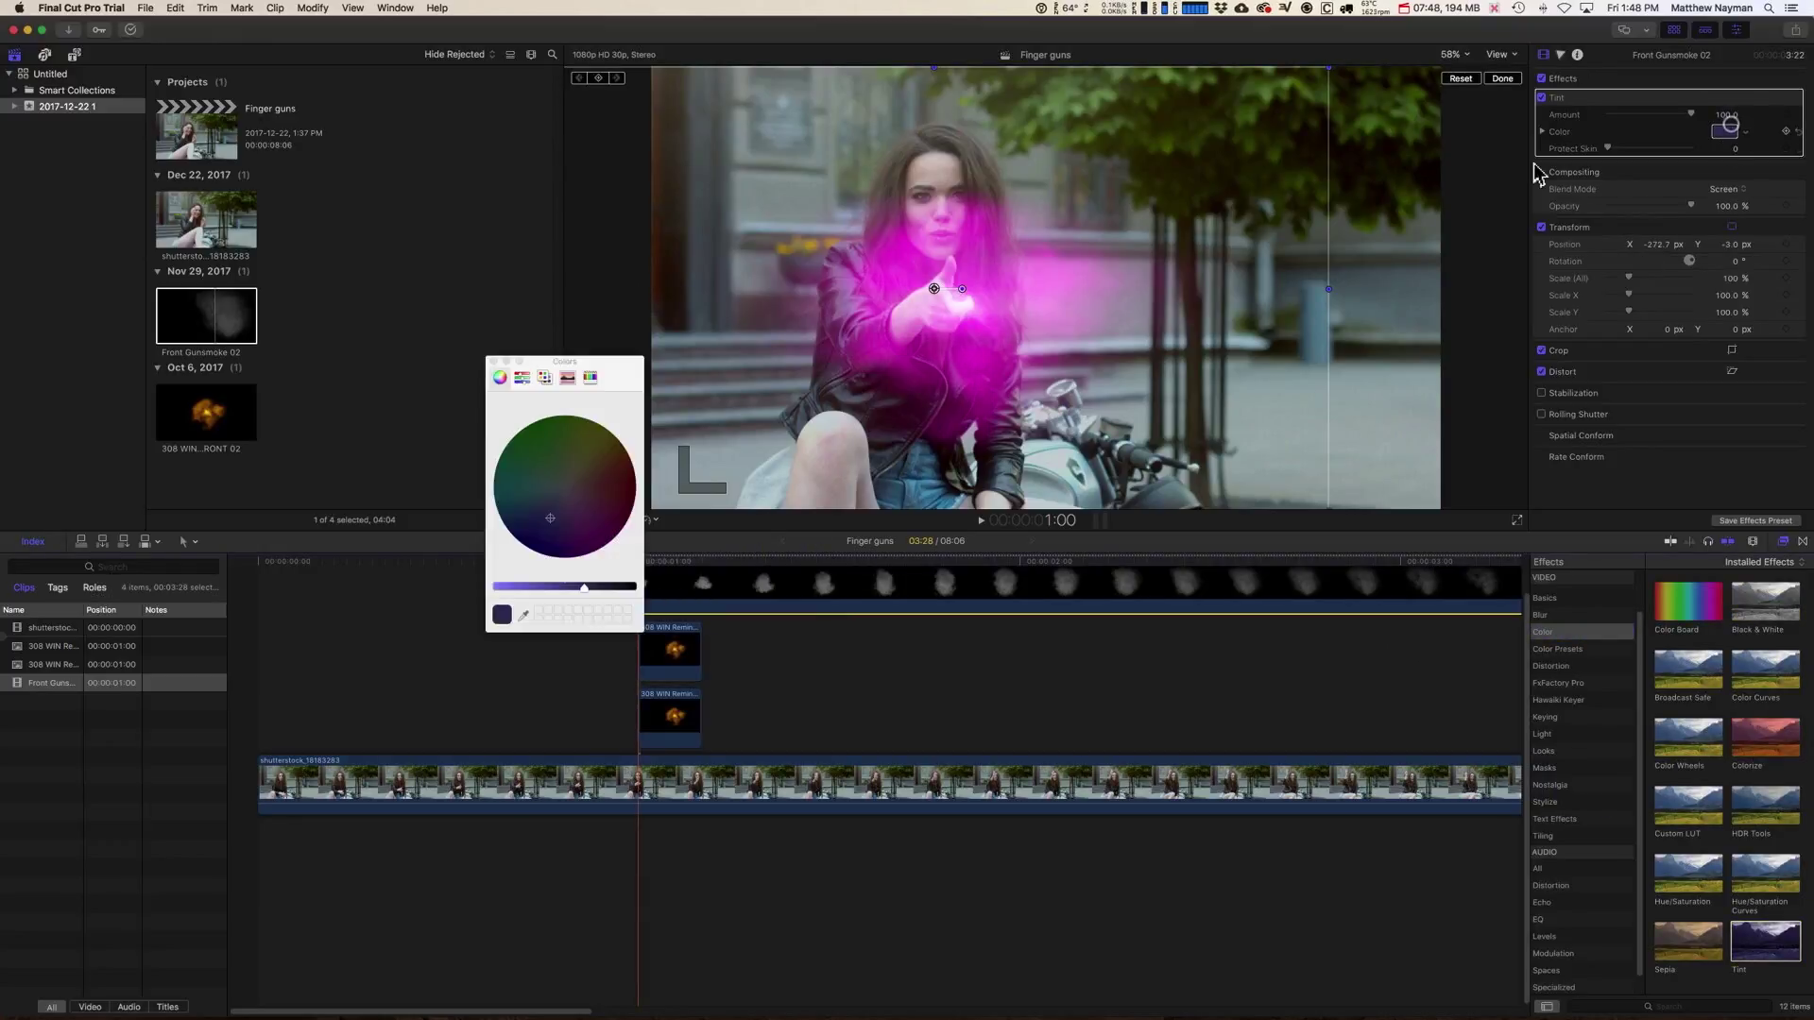
drag(580, 493, 528, 586)
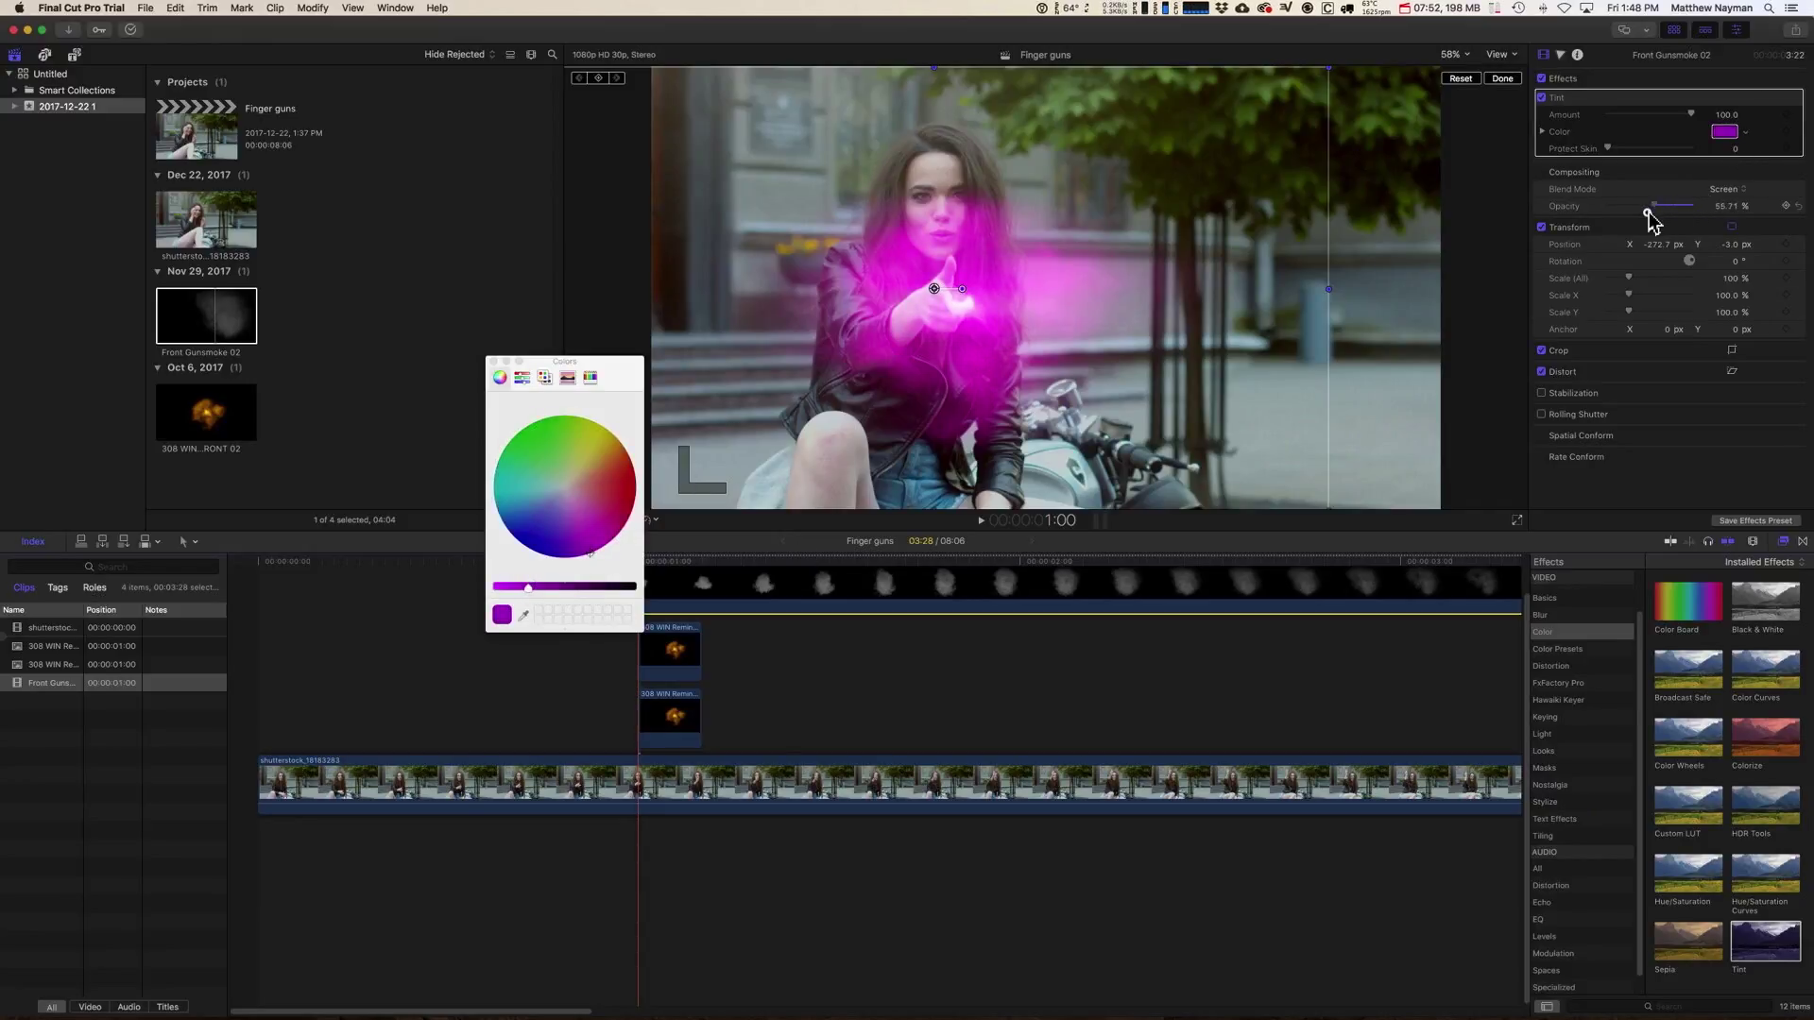
click(775, 784)
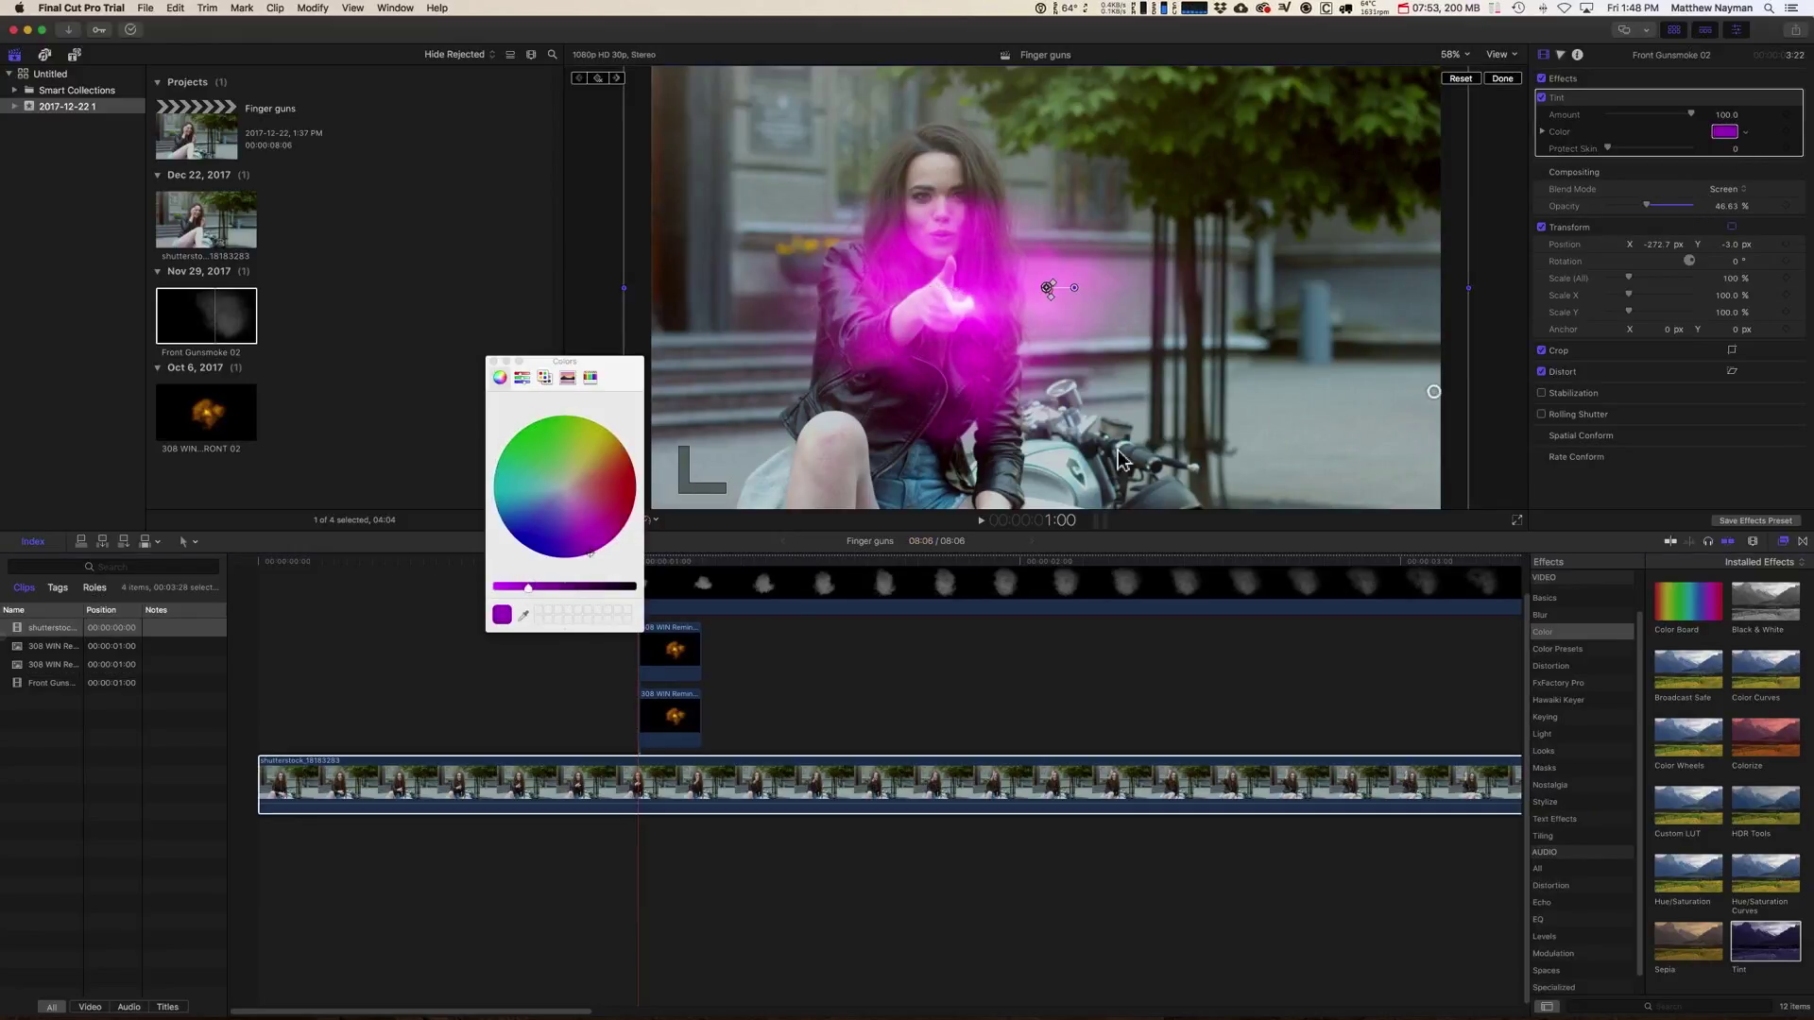
click(491, 361)
- Play back the composited shot from frame 25, just before the flash, to review the tinted gunsmoke
click(637, 559)
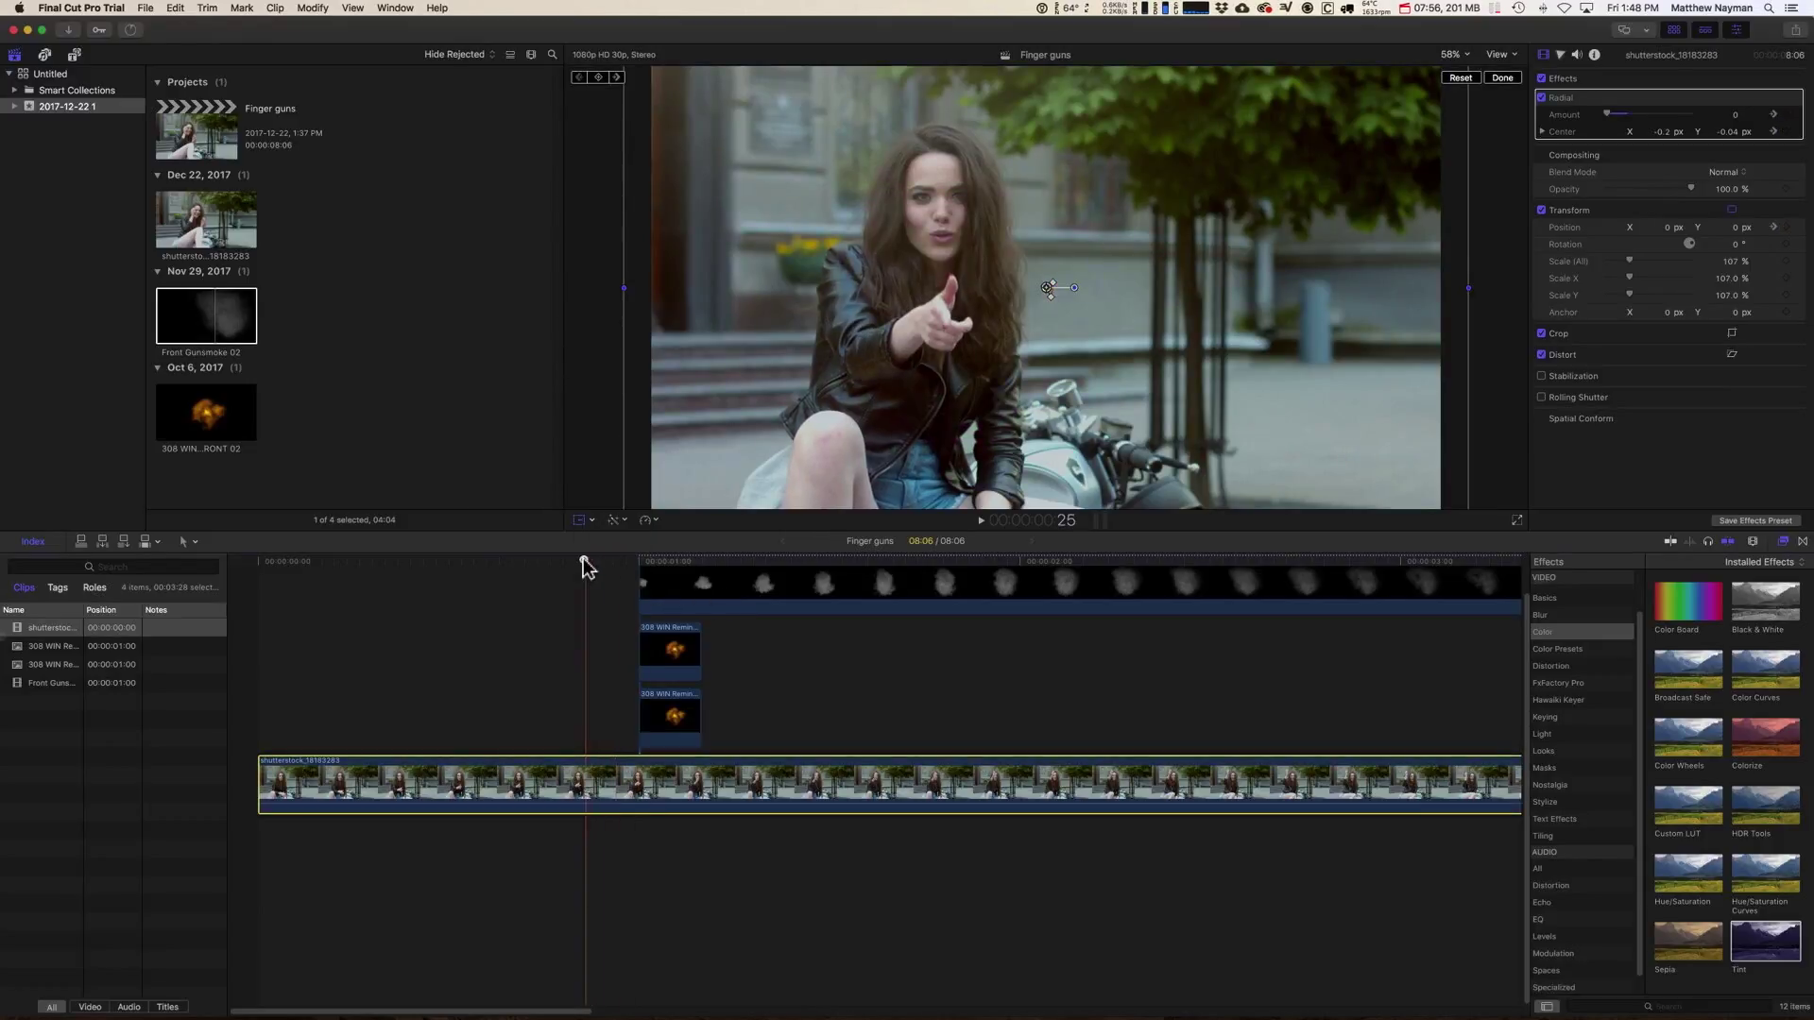
key(space)
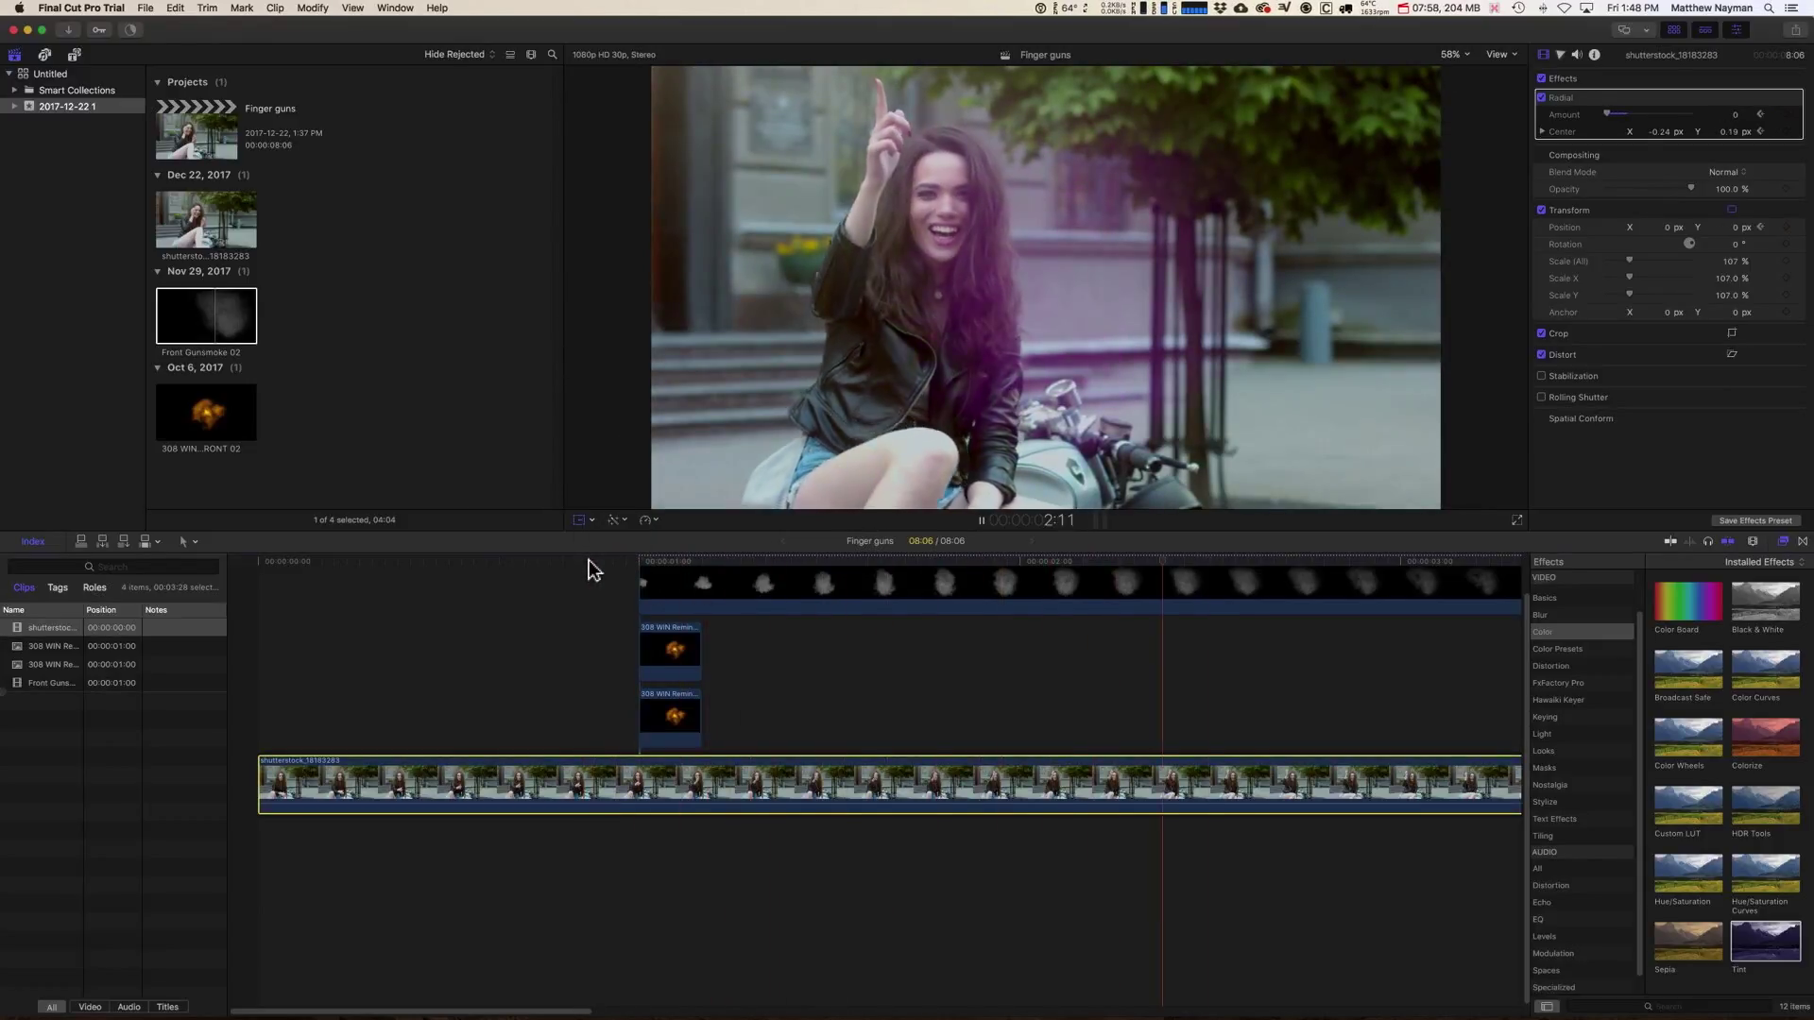
key(space)
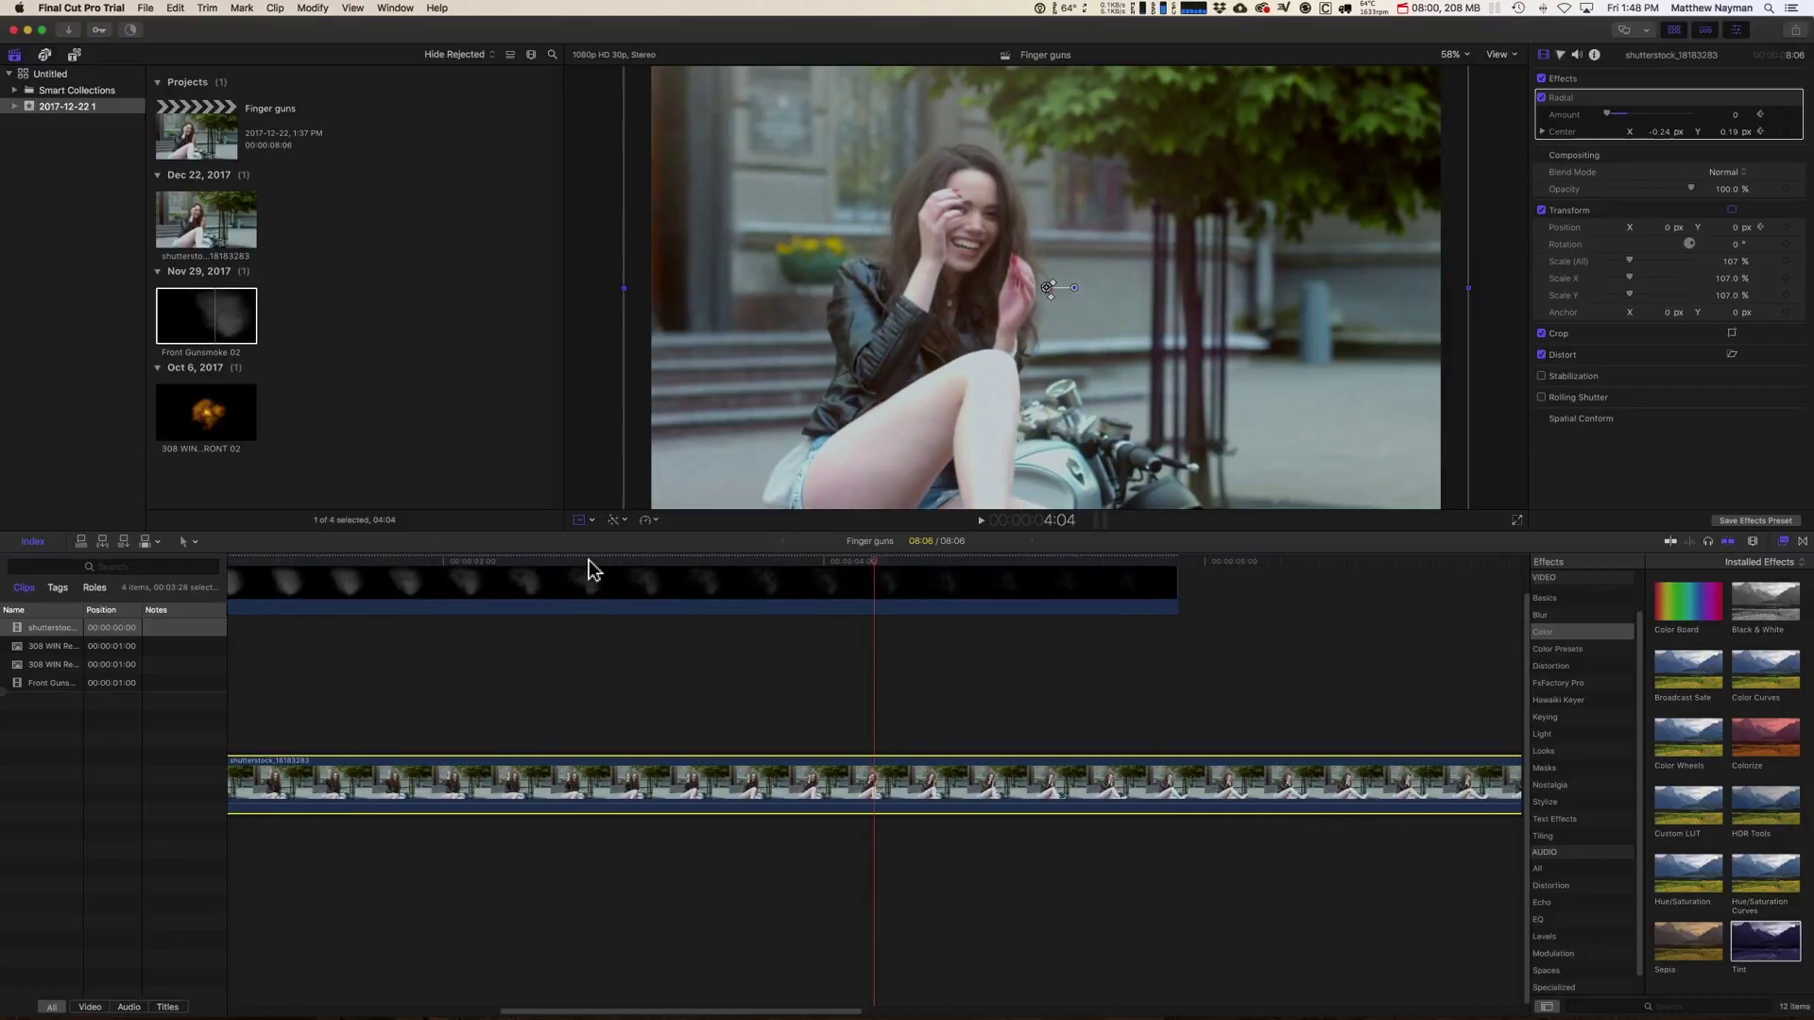
key(space)
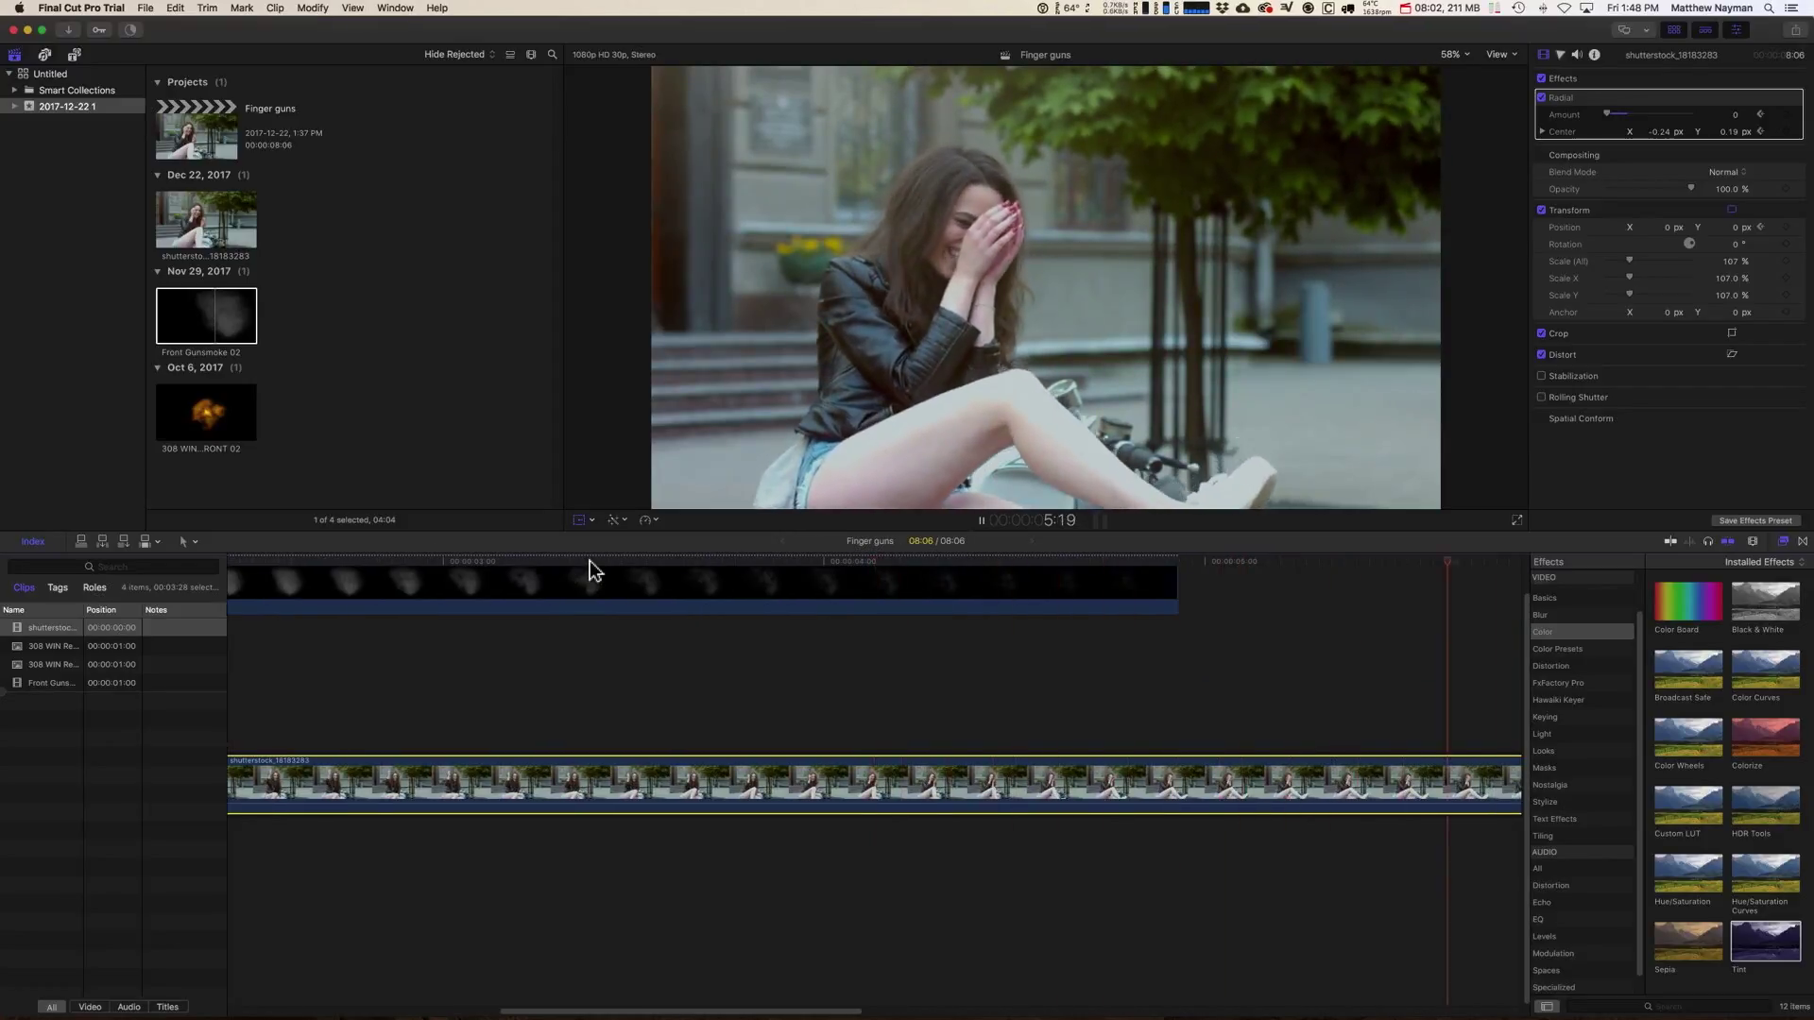